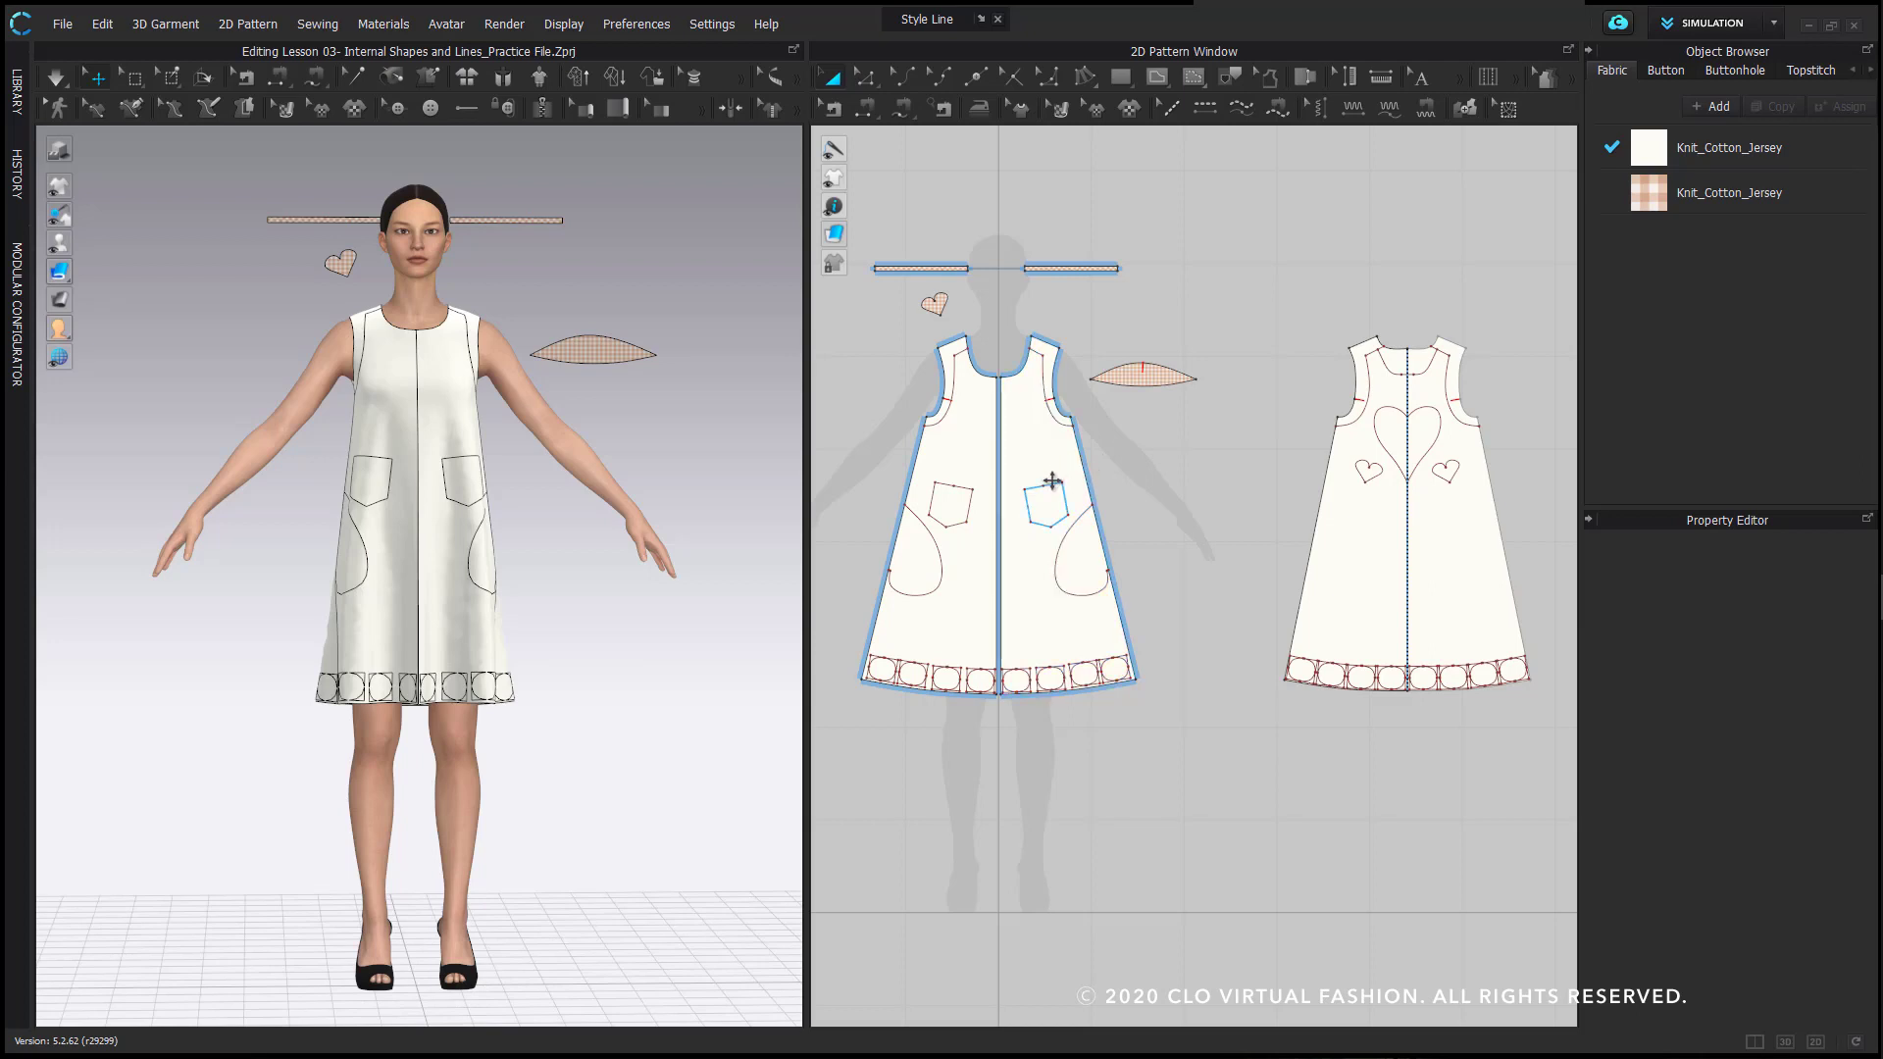
- Clone the pocket internal shape on the front panel as a separate pattern and place it beside the side seam
{"action": "left_click", "coordinate": [1050, 482]}
{"action": "left_click", "coordinate": [1116, 510]}
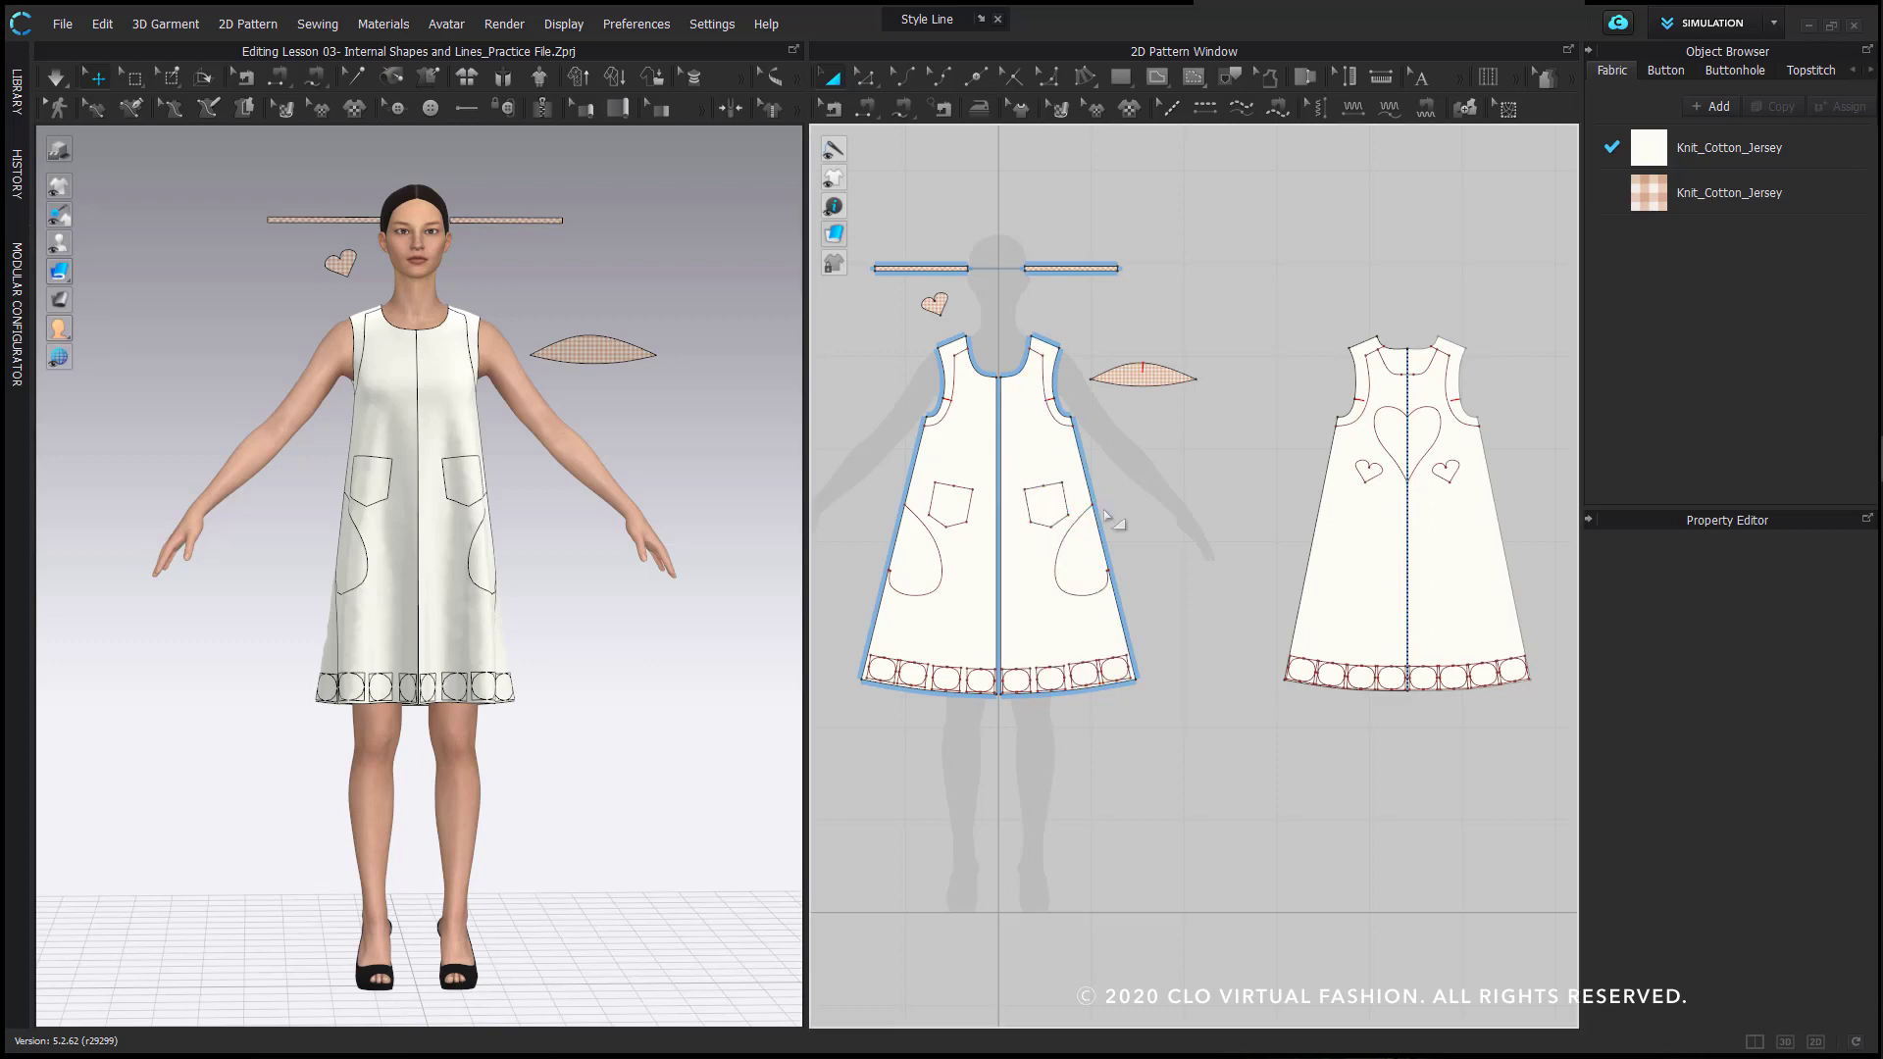
{"action": "scroll", "coordinate": [1128, 509], "scroll_direction": "up", "scroll_amount": 3}
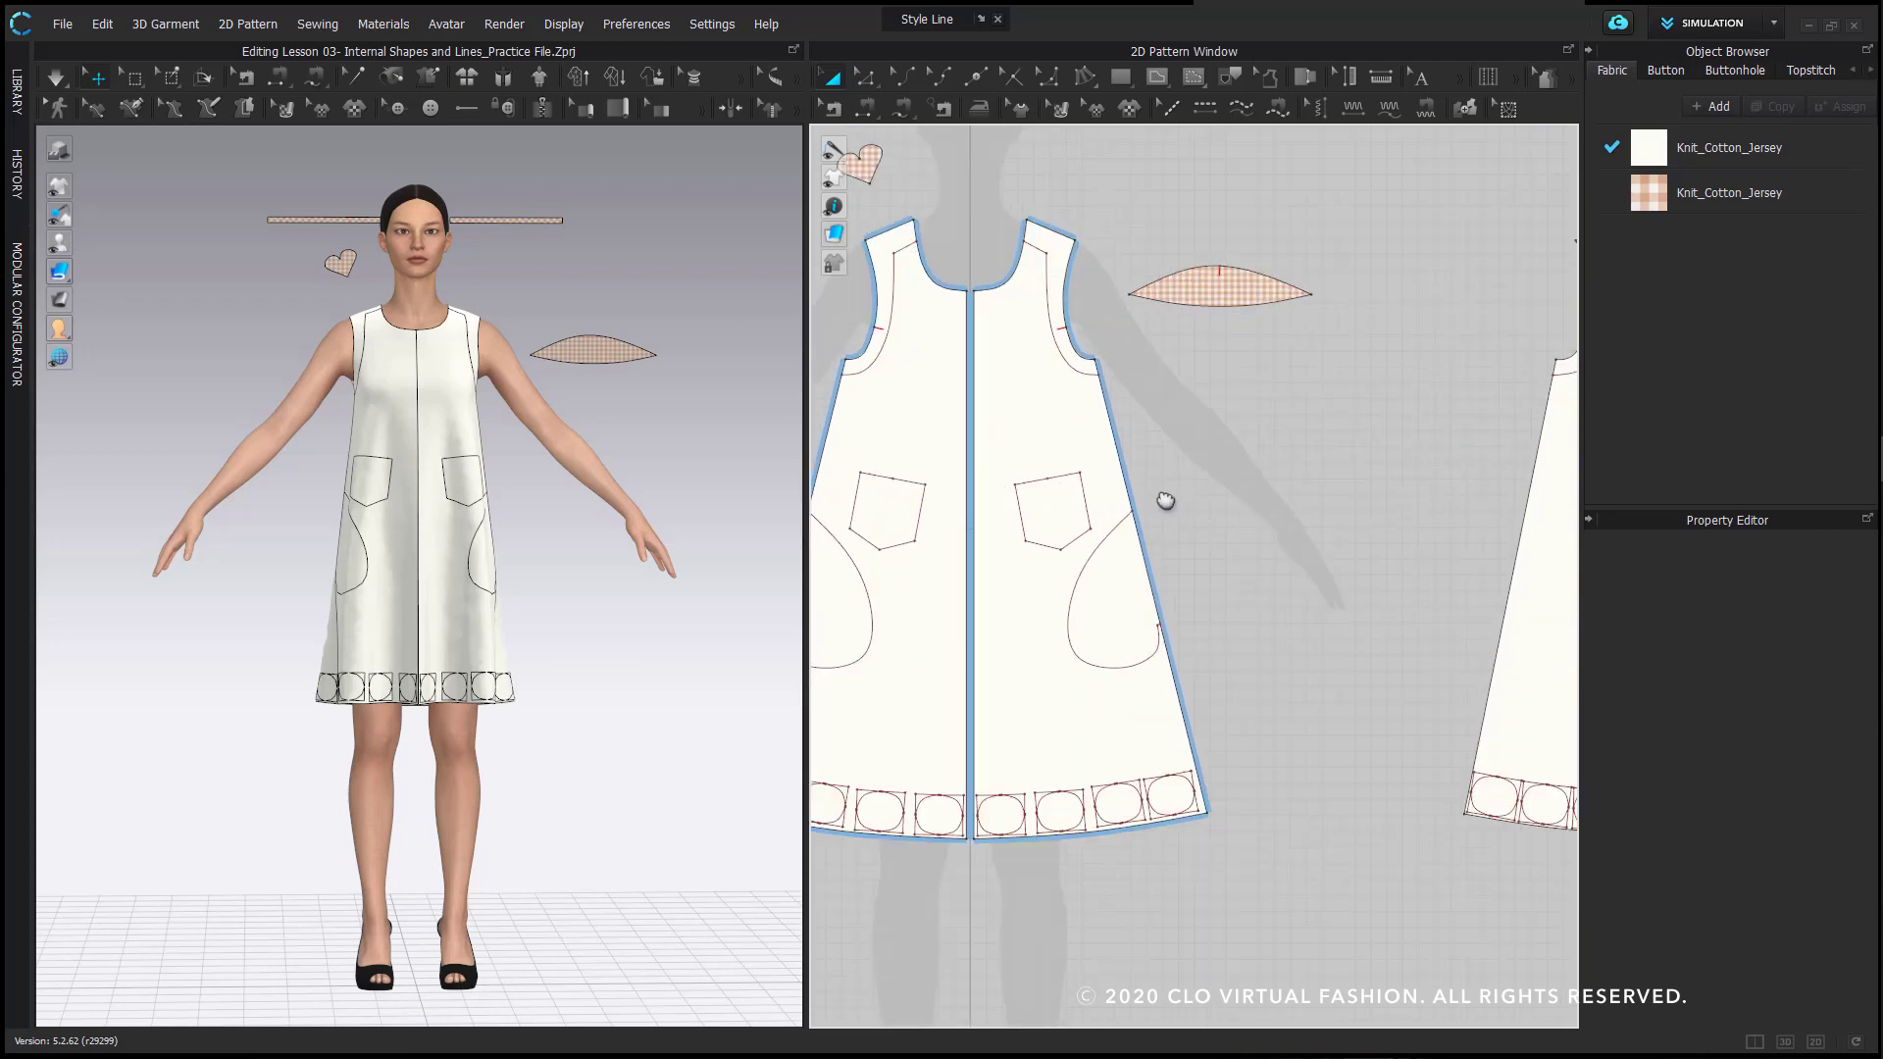
{"action": "middle_click_drag", "start_coordinate": [1164, 500], "coordinate": [1168, 500]}
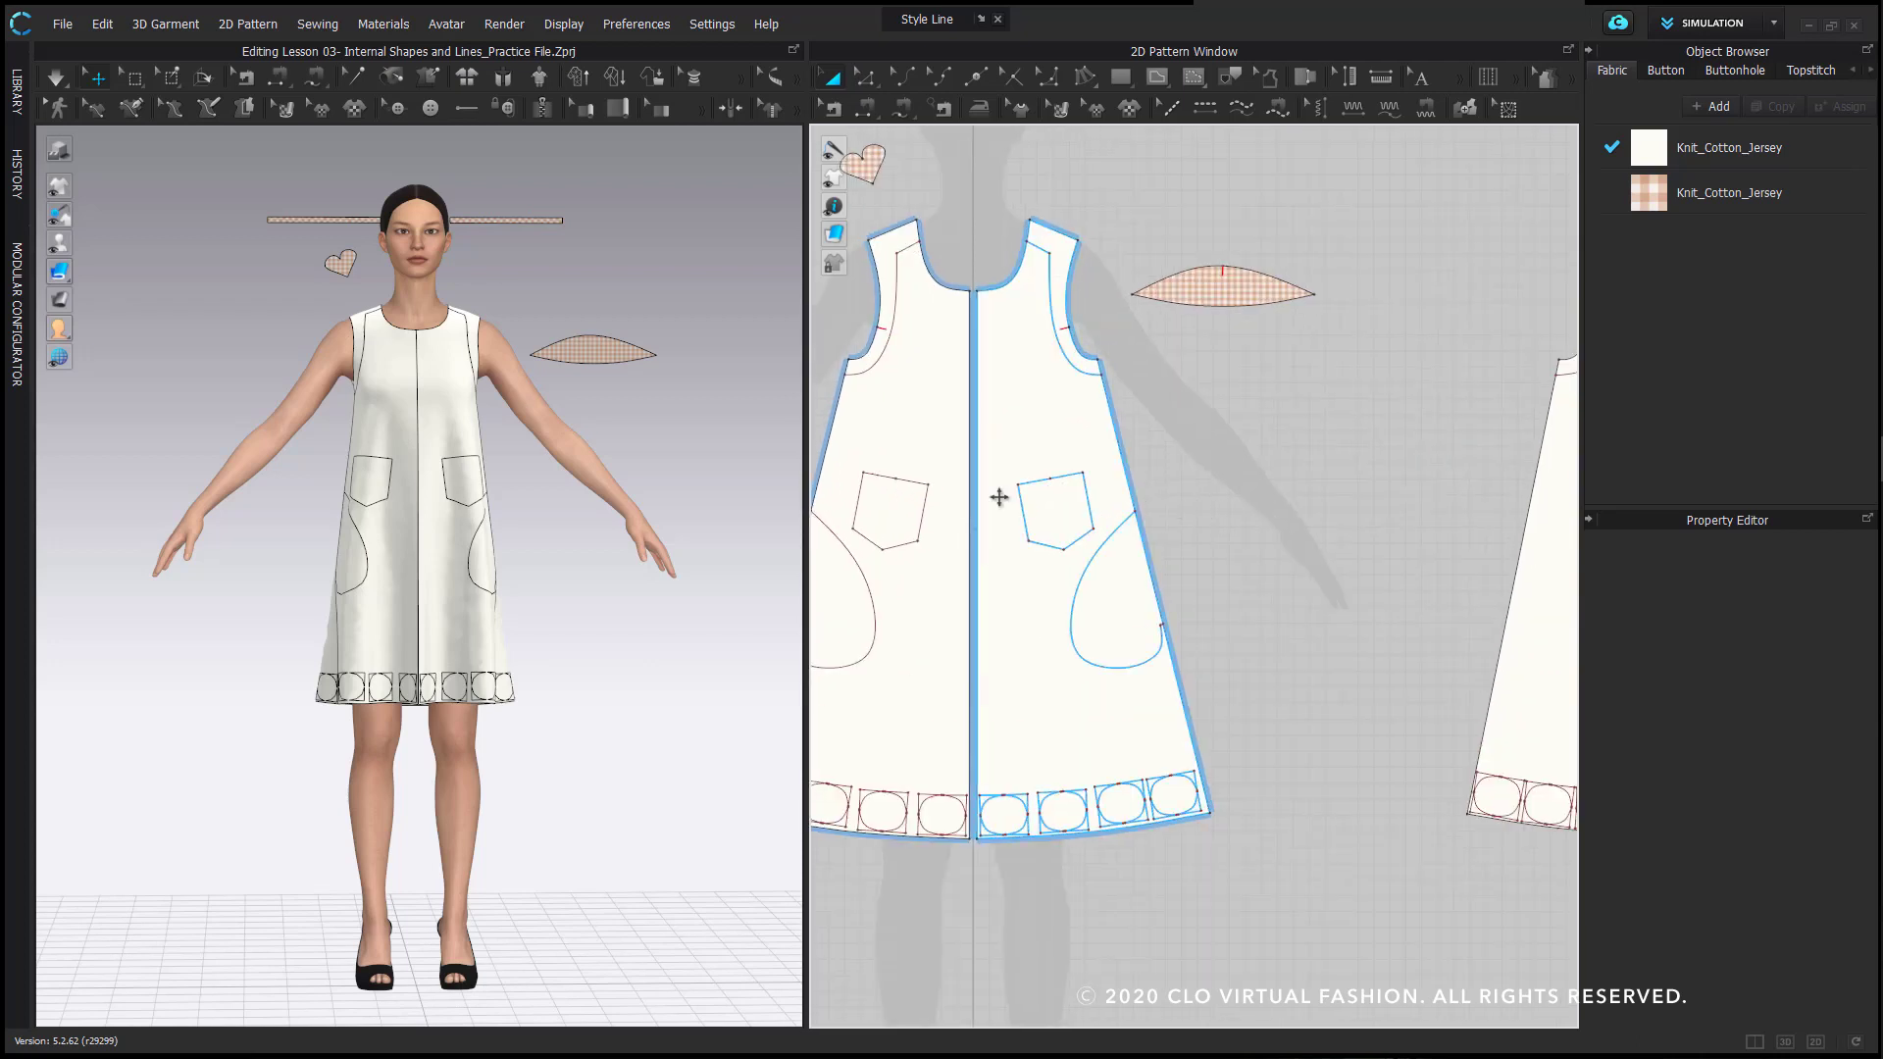
{"action": "left_click", "coordinate": [1074, 506]}
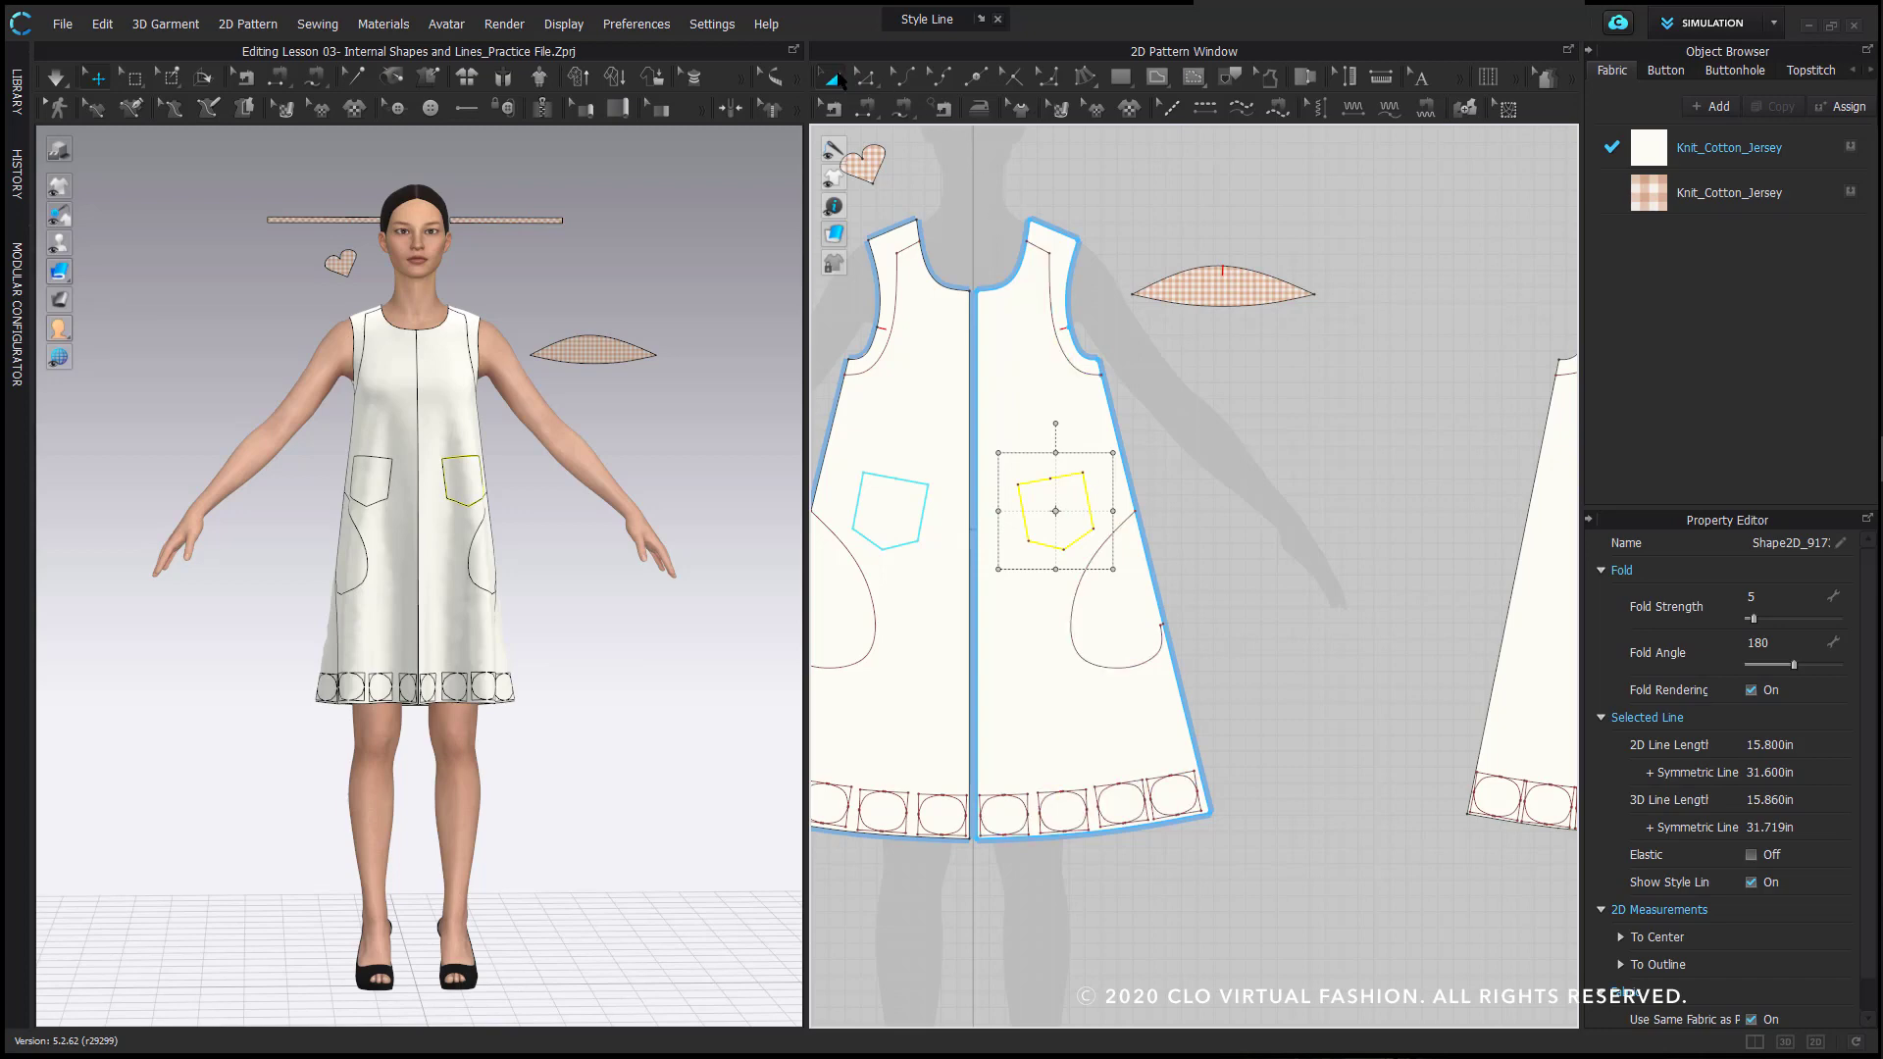
{"action": "right_click", "coordinate": [1057, 512]}
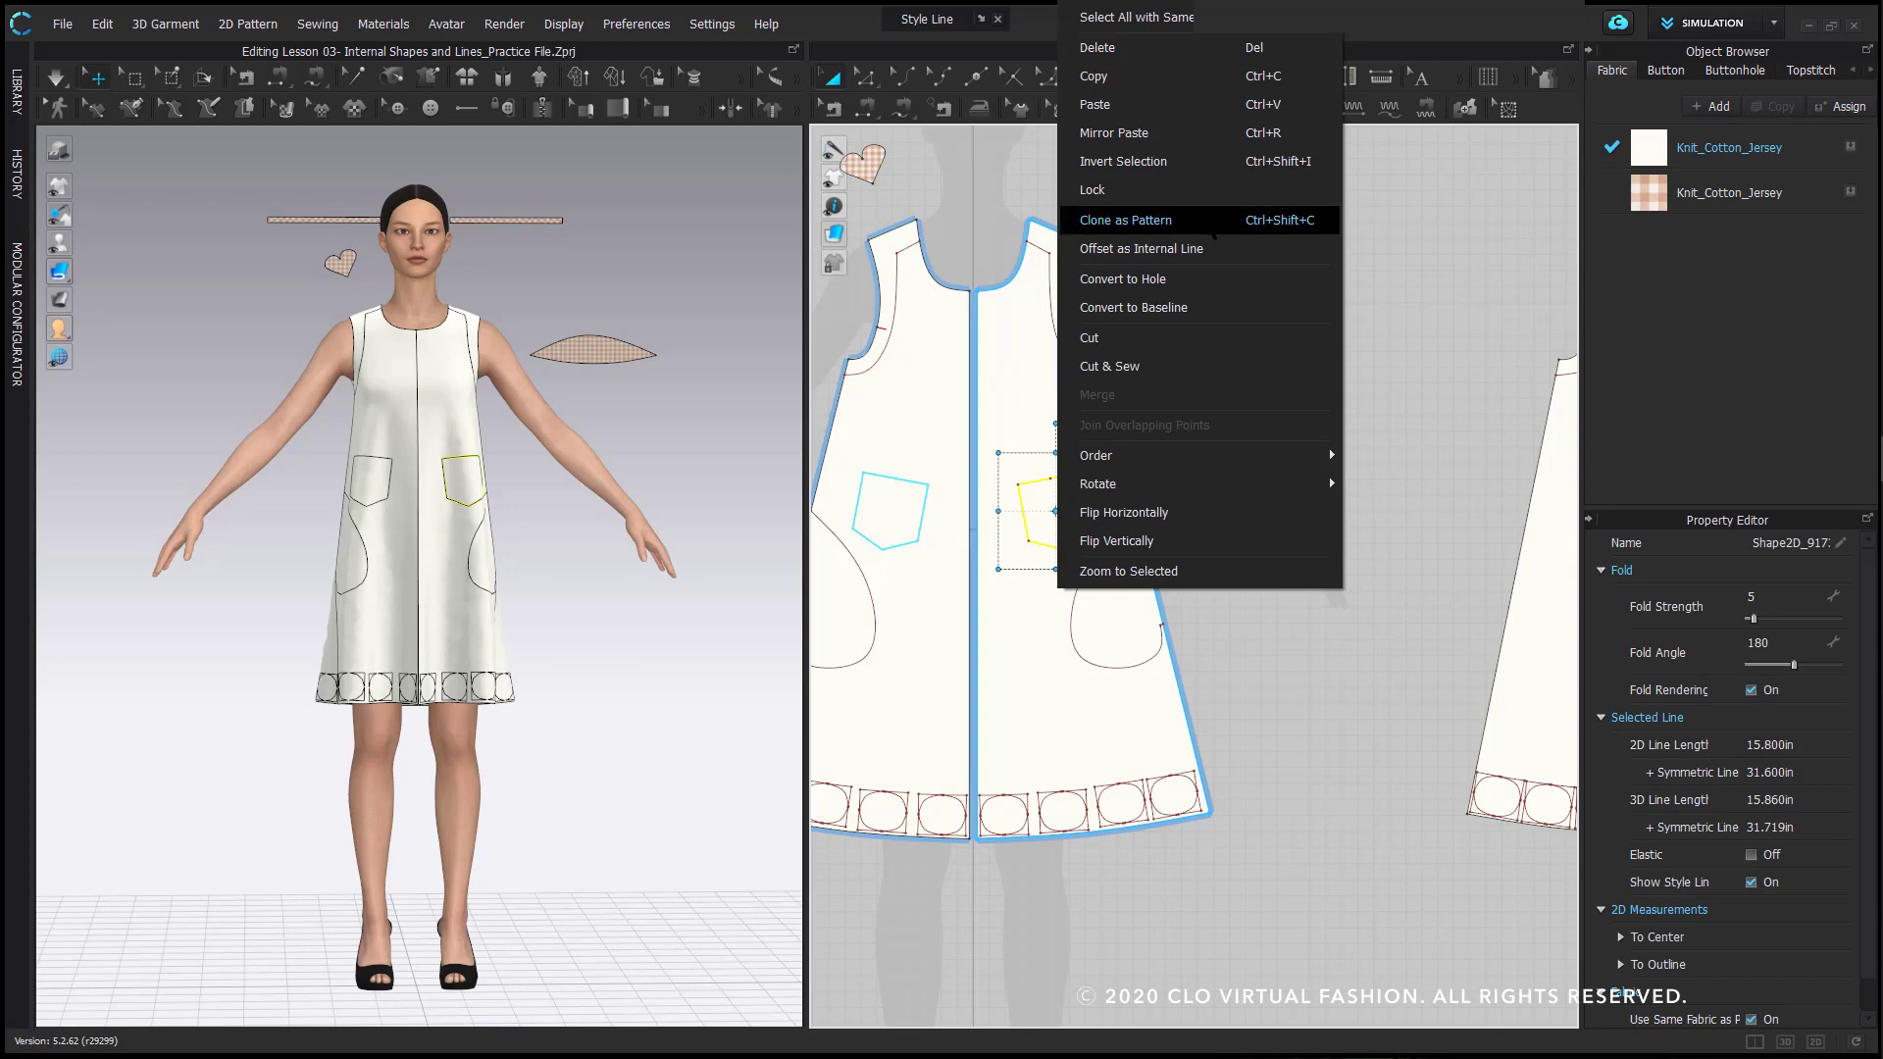
{"action": "left_click", "coordinate": [1213, 222]}
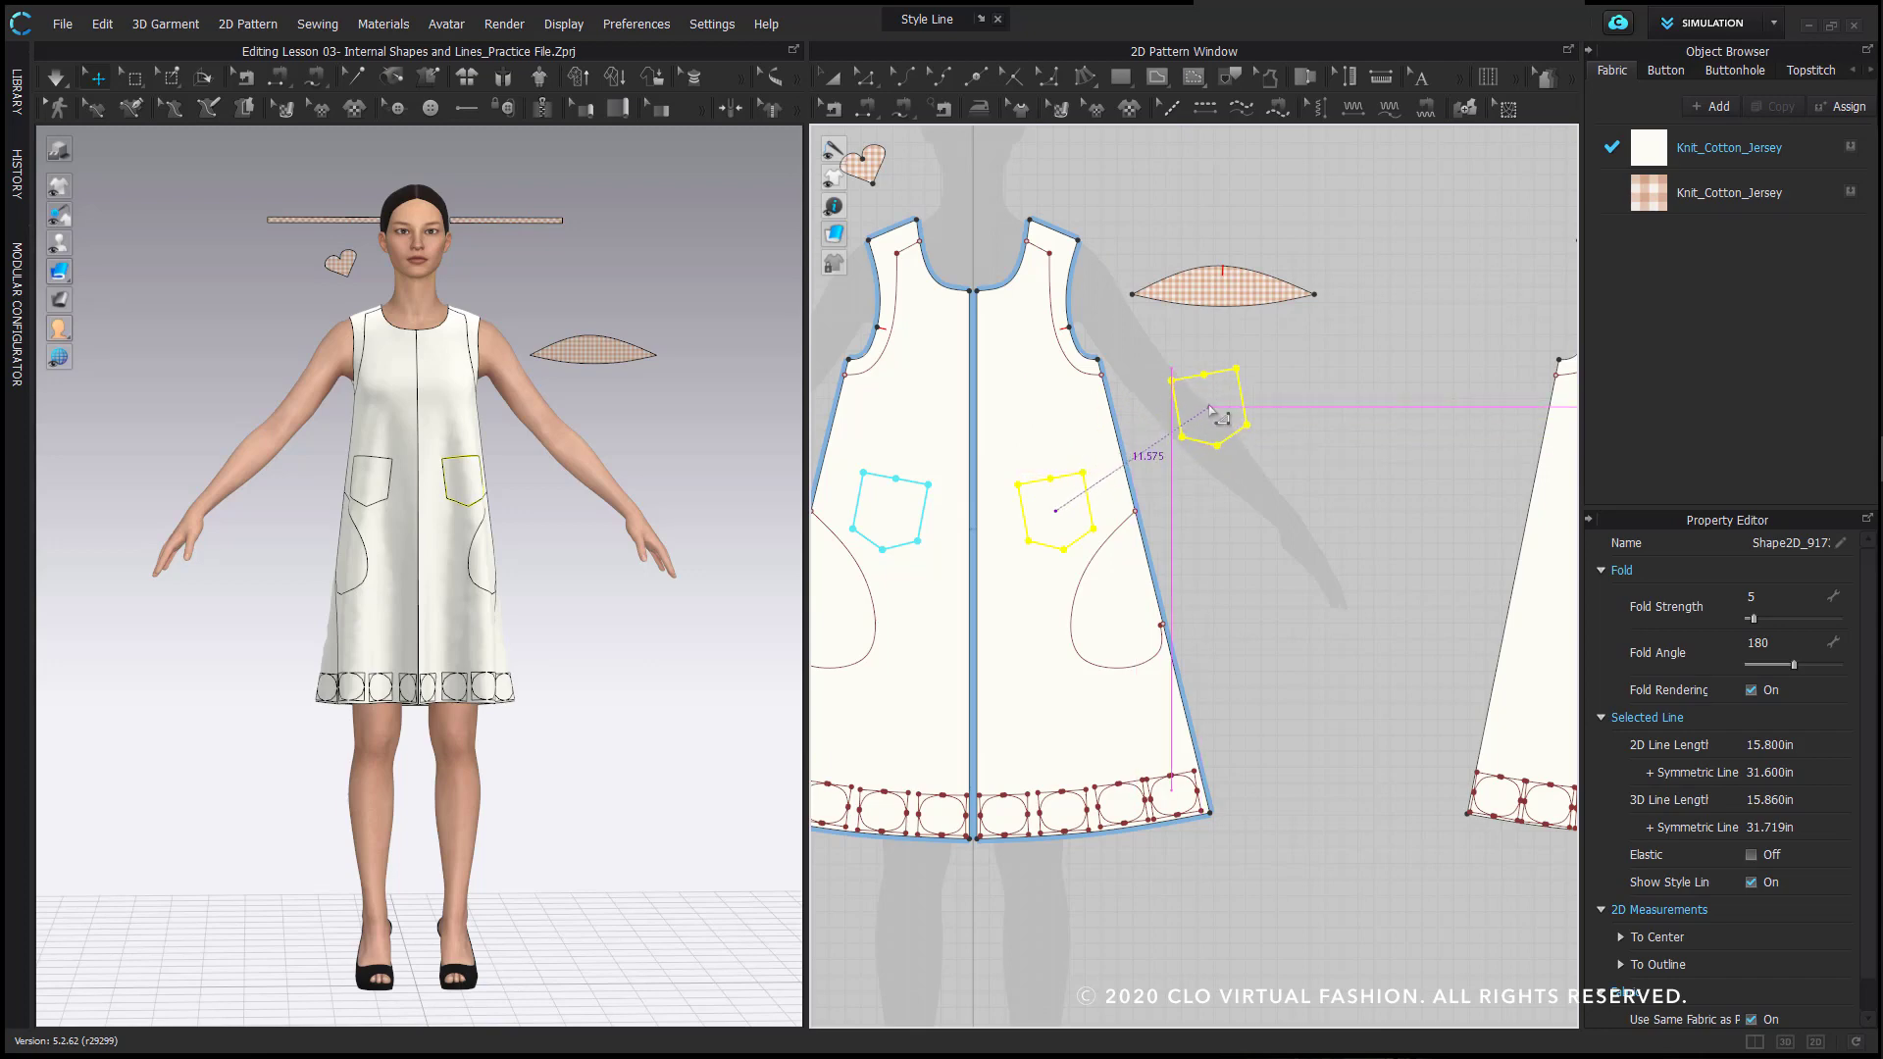
{"action": "left_click", "coordinate": [1200, 400]}
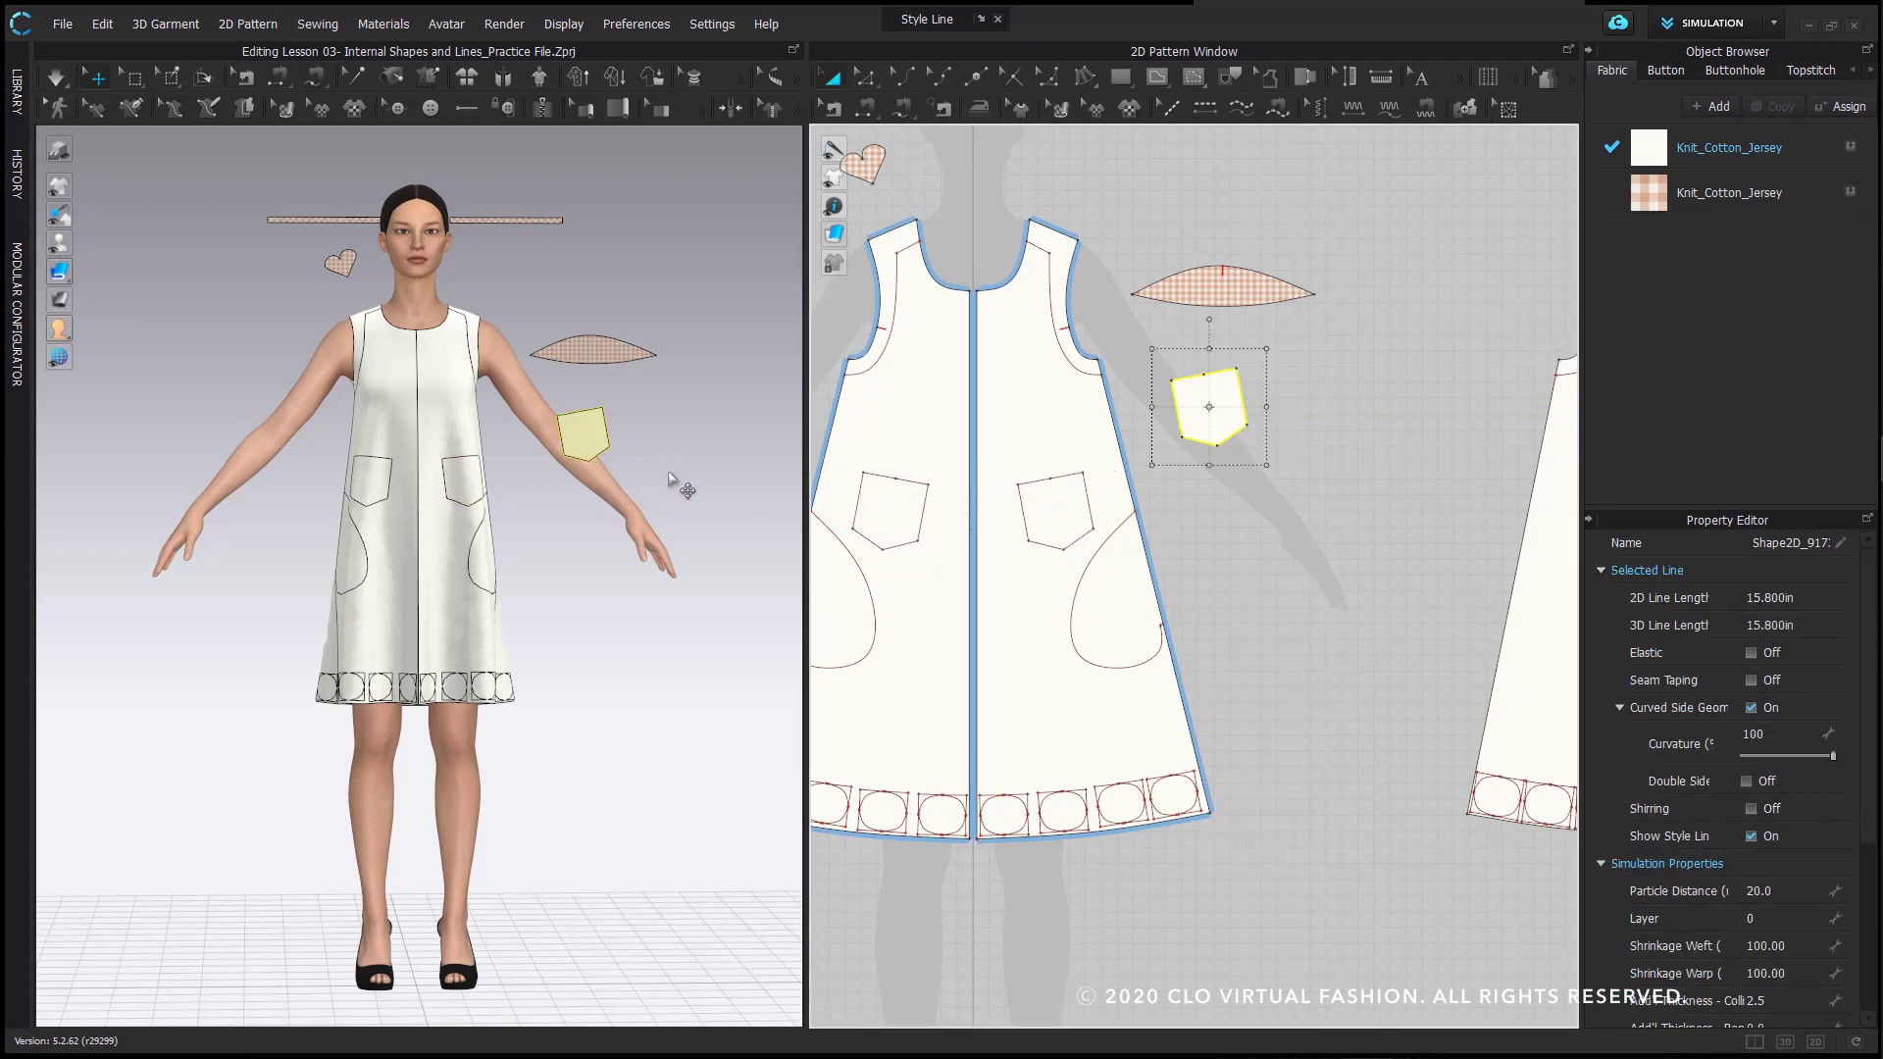
{"action": "left_click", "coordinate": [1218, 531]}
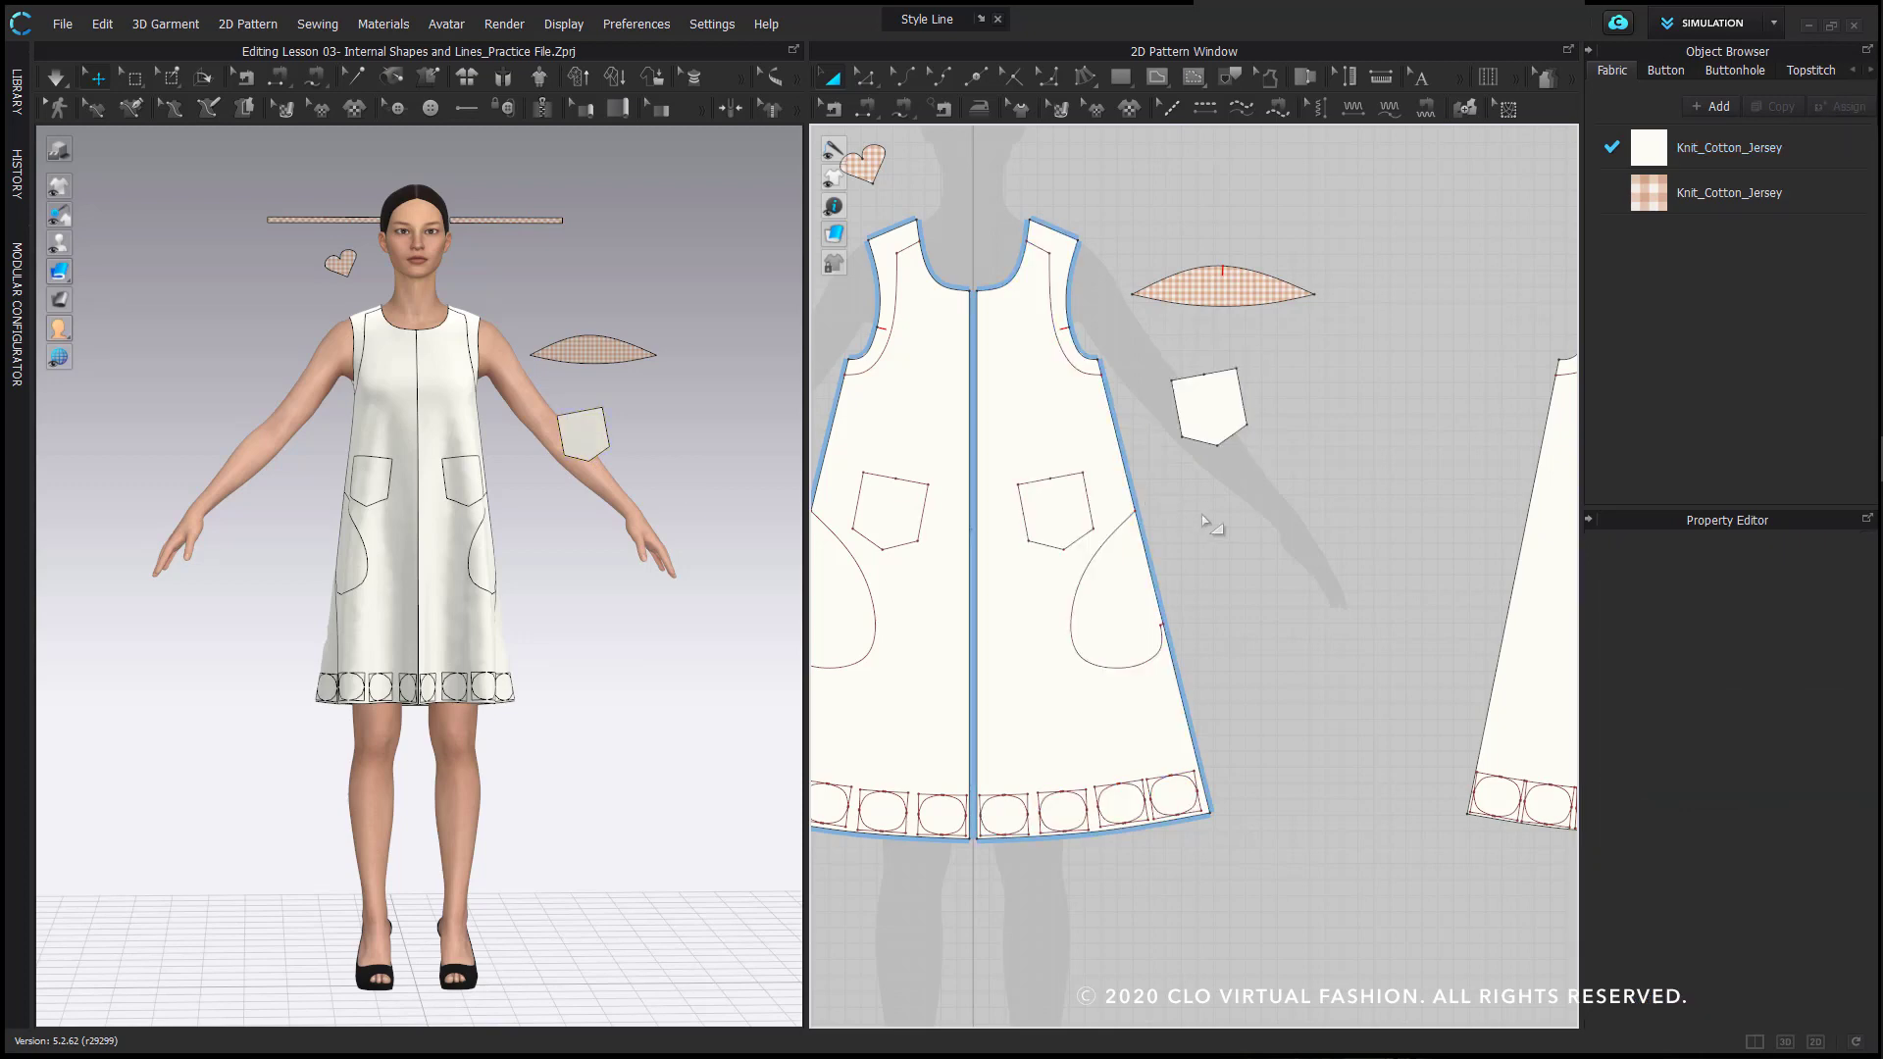
- Assign the checked Knit_Cotton_Jersey fabric to the cloned pocket pattern
{"action": "left_click", "coordinate": [1208, 410]}
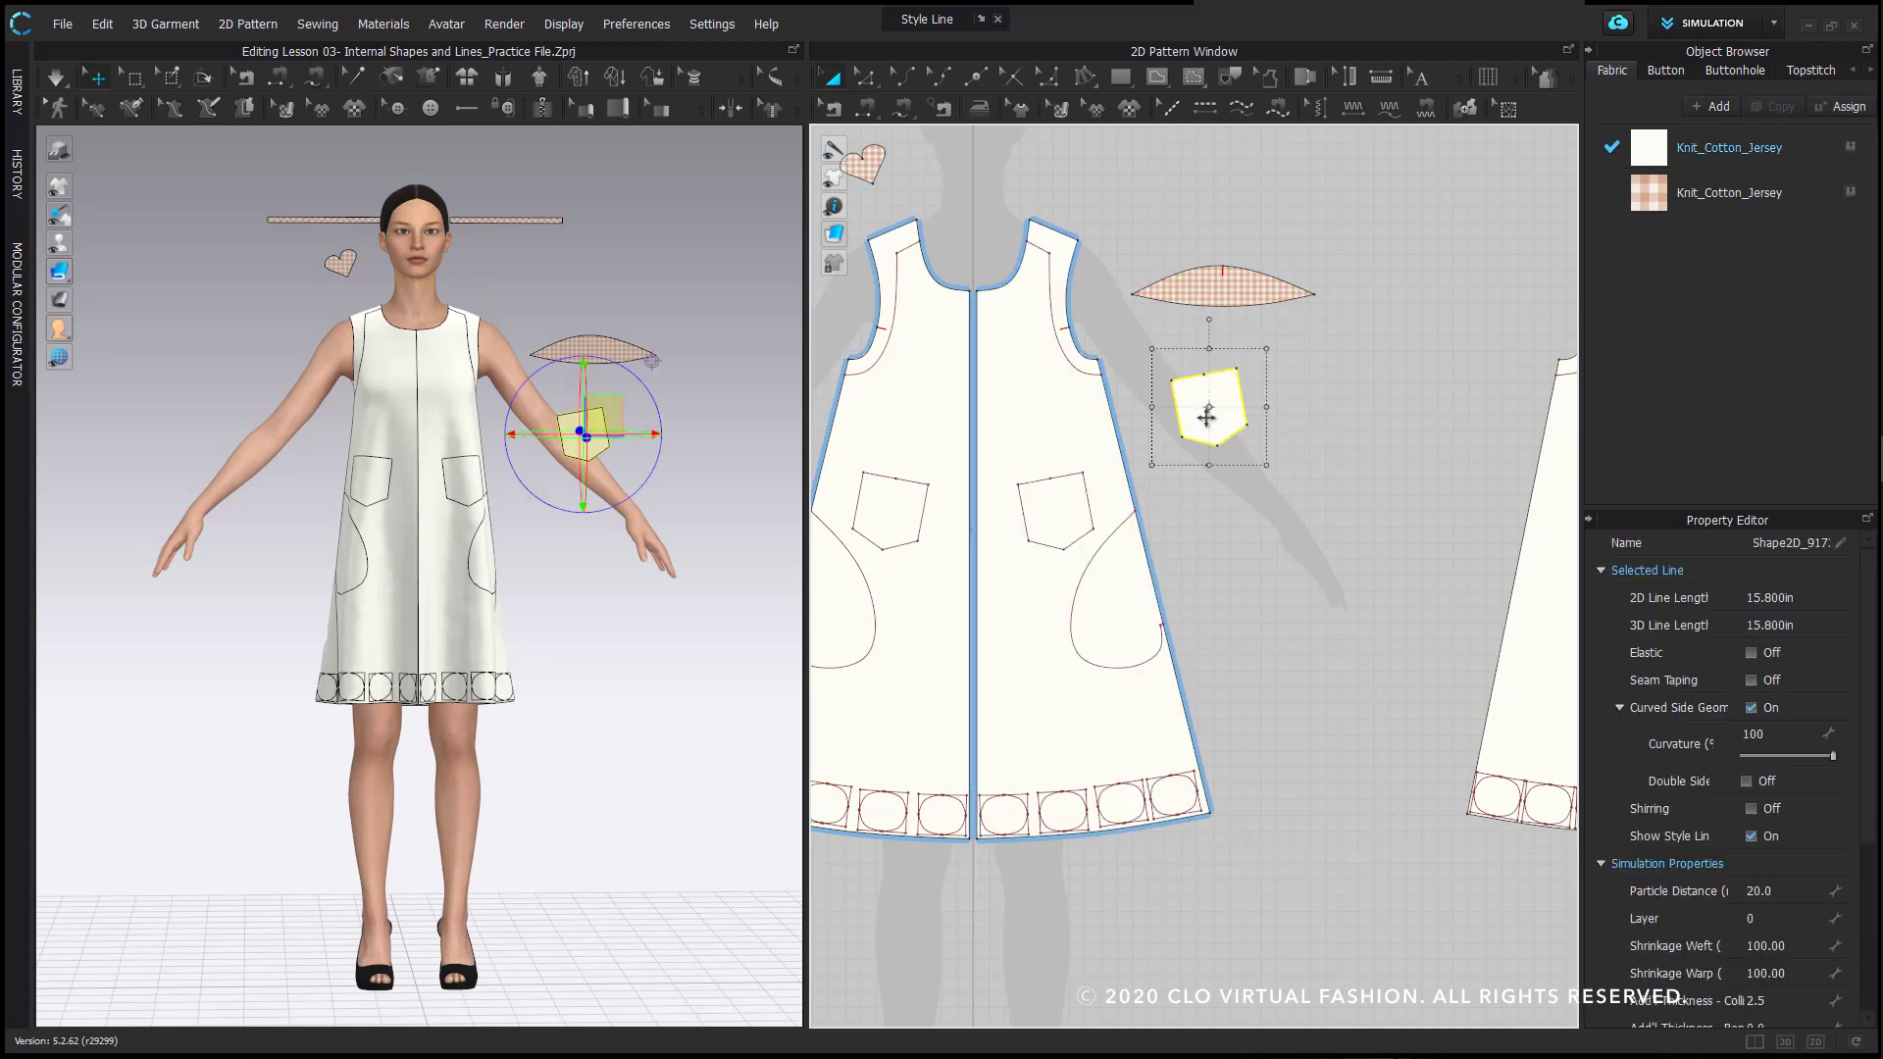
{"action": "left_click", "coordinate": [1850, 192]}
{"action": "left_click", "coordinate": [1354, 369]}
{"action": "scroll", "coordinate": [1354, 369], "scroll_direction": "up", "scroll_amount": 4}
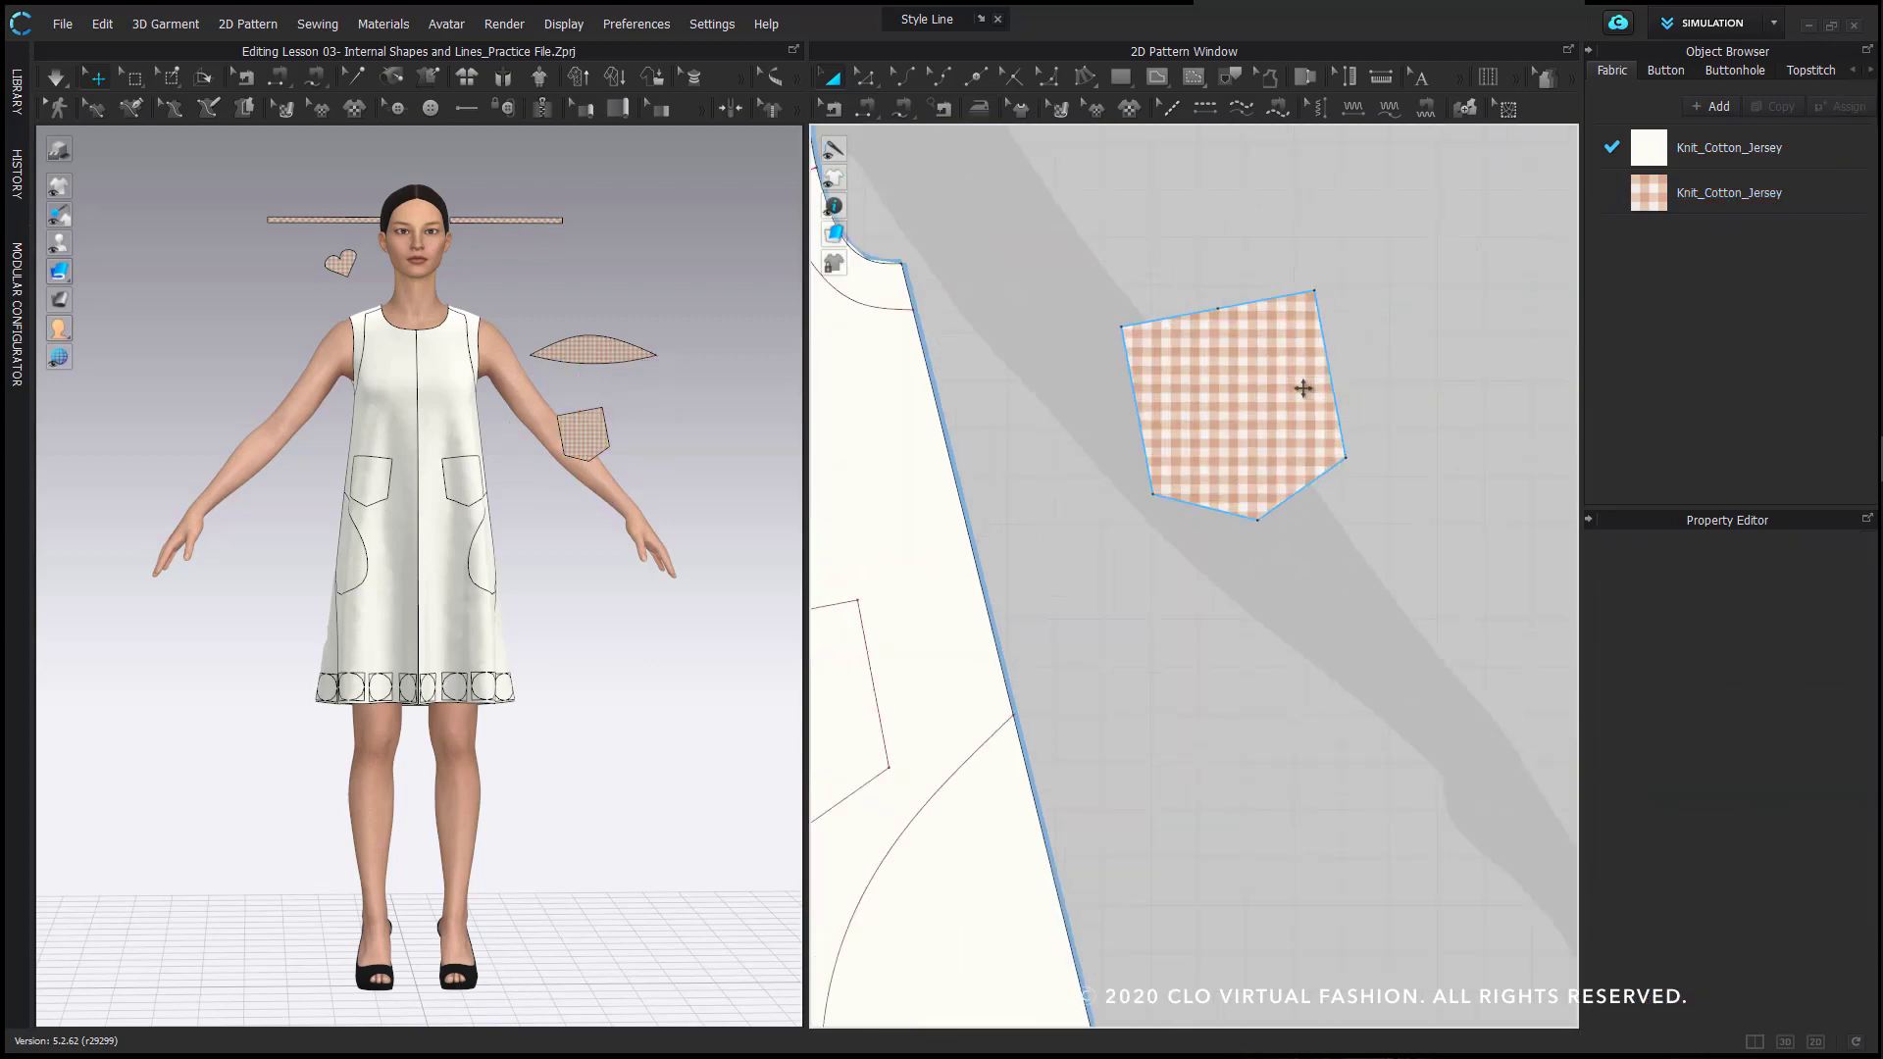
{"action": "scroll", "coordinate": [1302, 386], "scroll_direction": "down", "scroll_amount": 2}
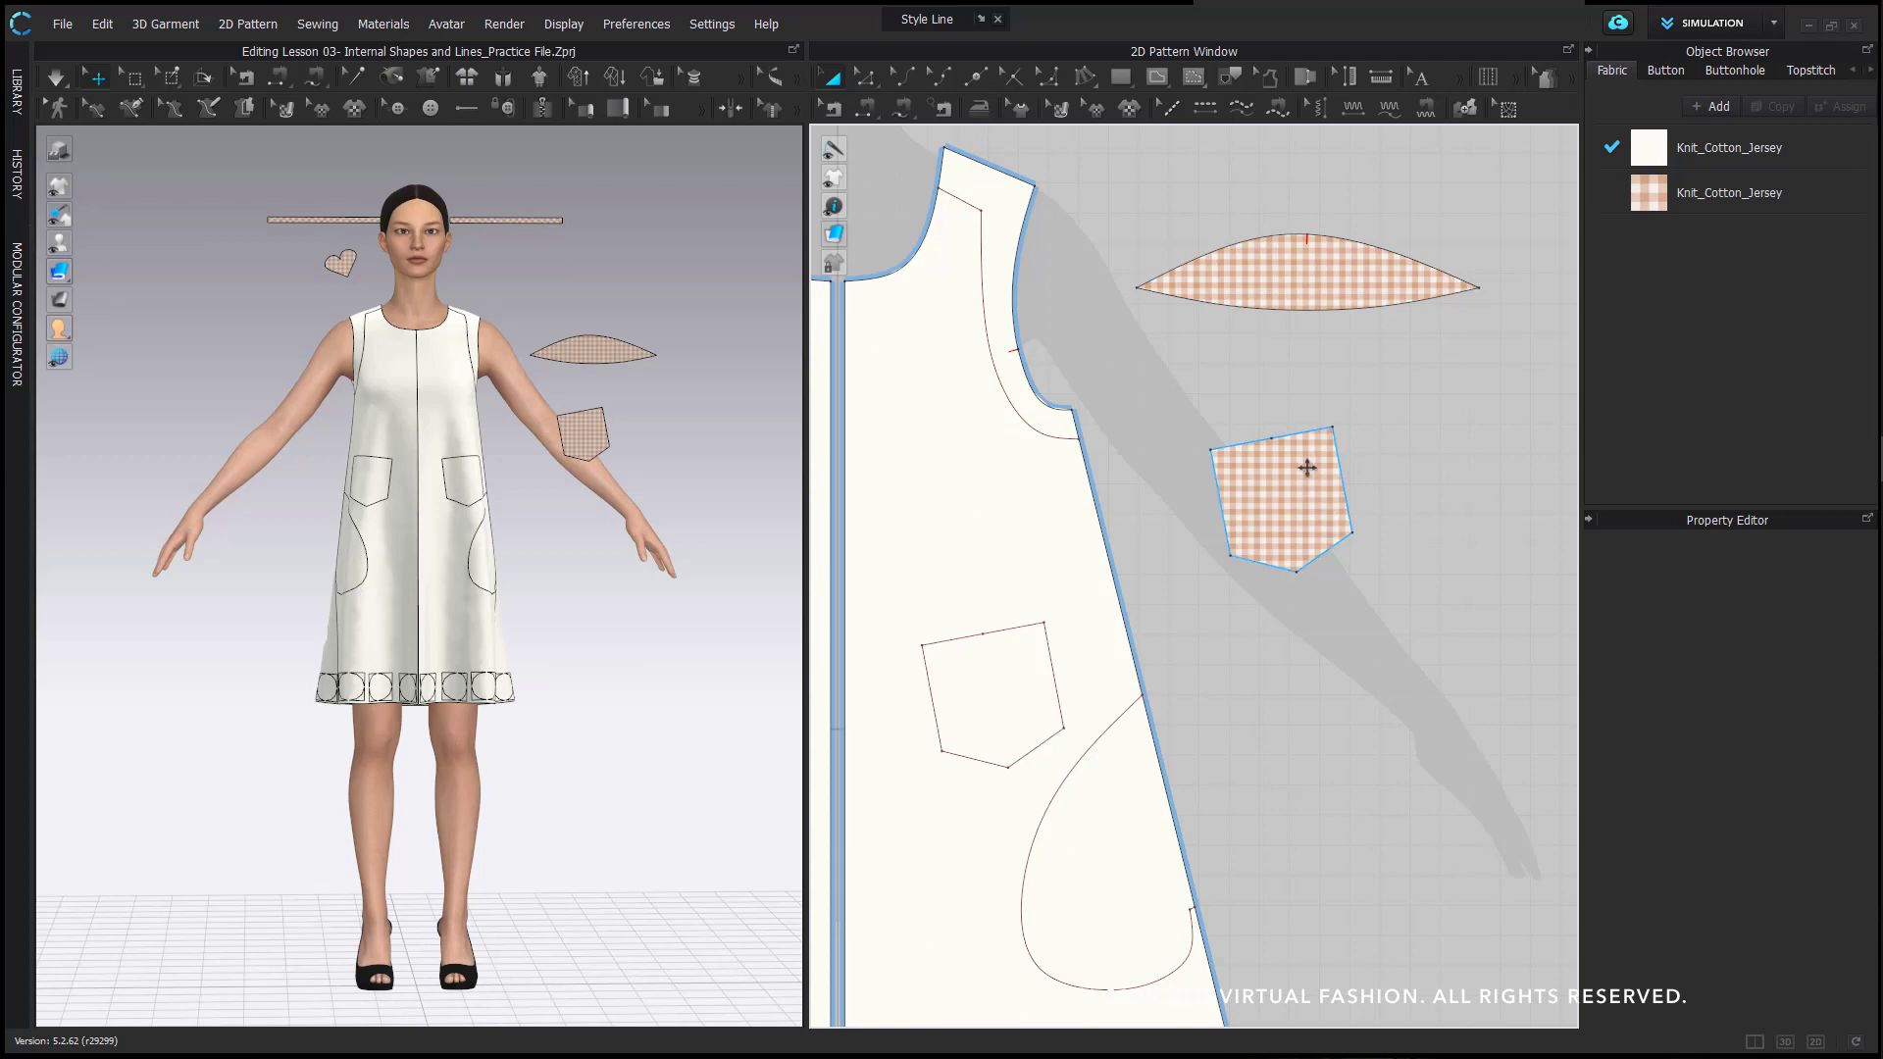
- Align the checked pocket's fabric grain parallel to its slanted side edge nearest the front panel
{"action": "left_click", "coordinate": [1307, 472]}
{"action": "scroll", "coordinate": [1307, 473], "scroll_direction": "up", "scroll_amount": 2}
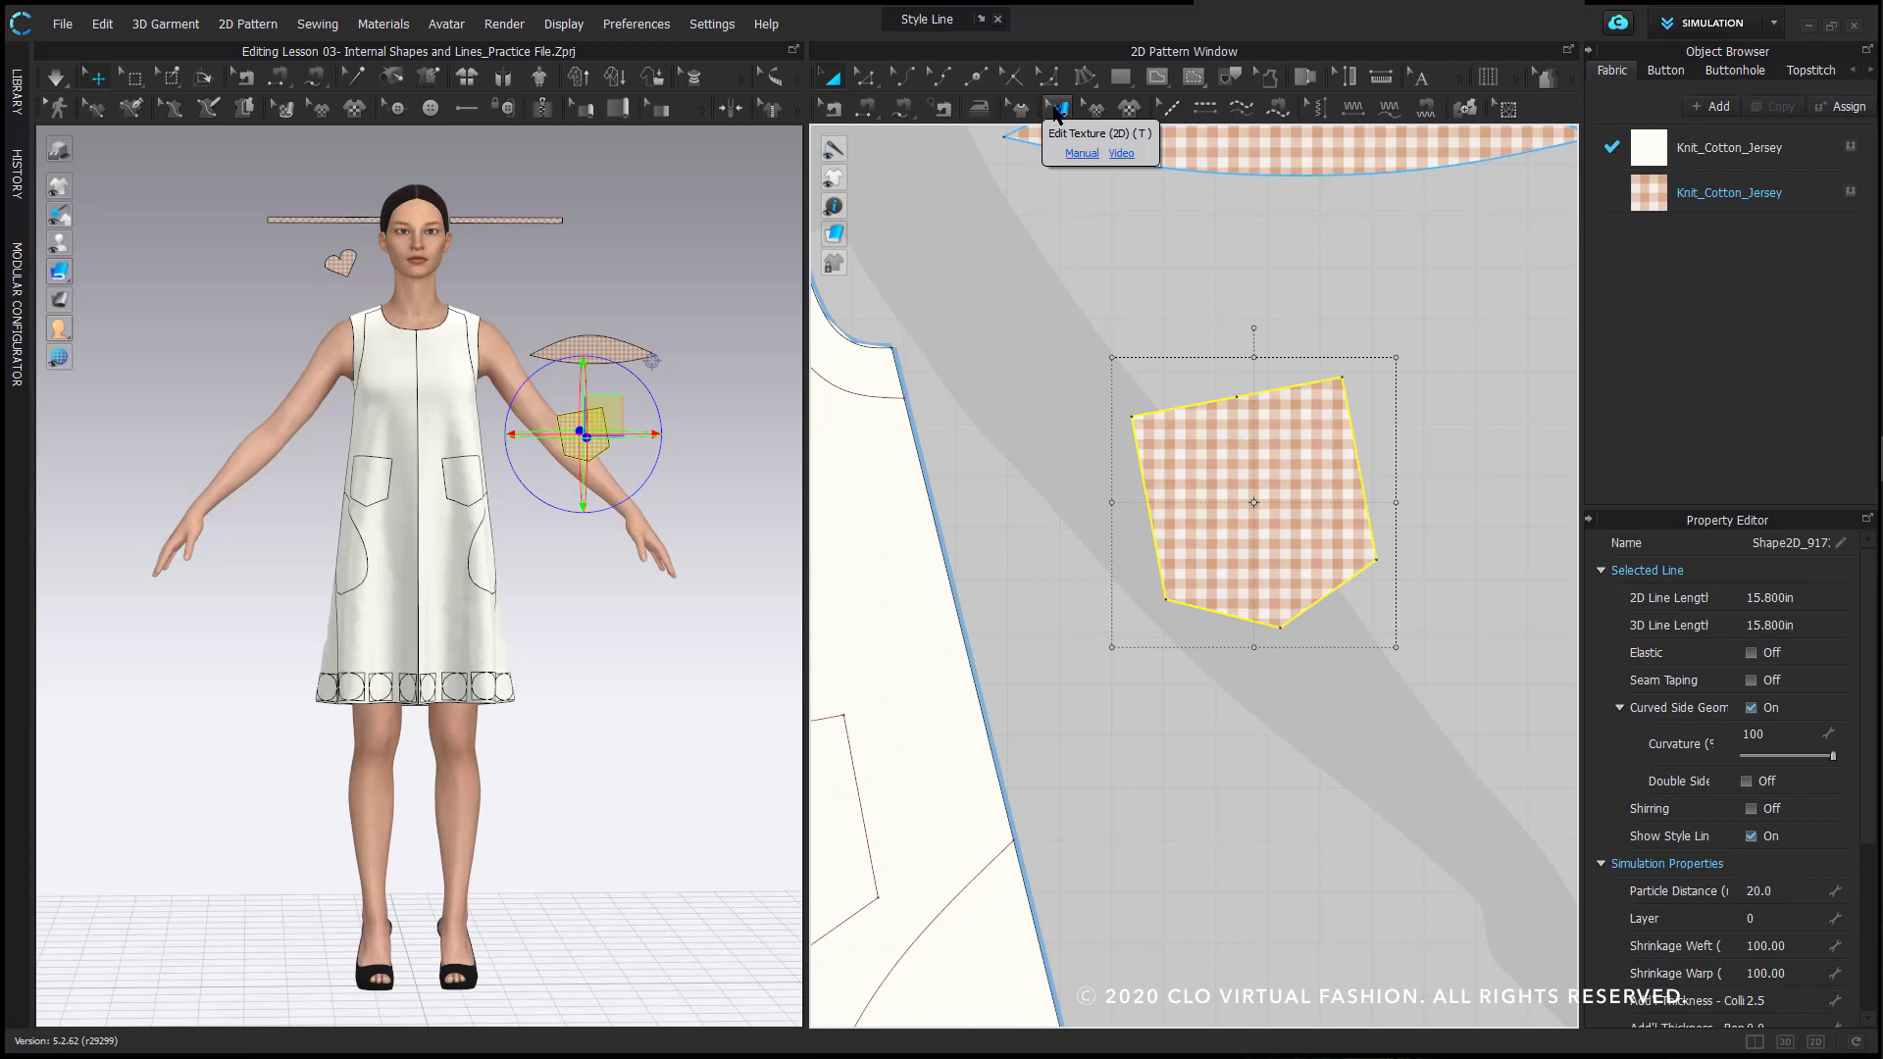
{"action": "left_click", "coordinate": [1057, 107]}
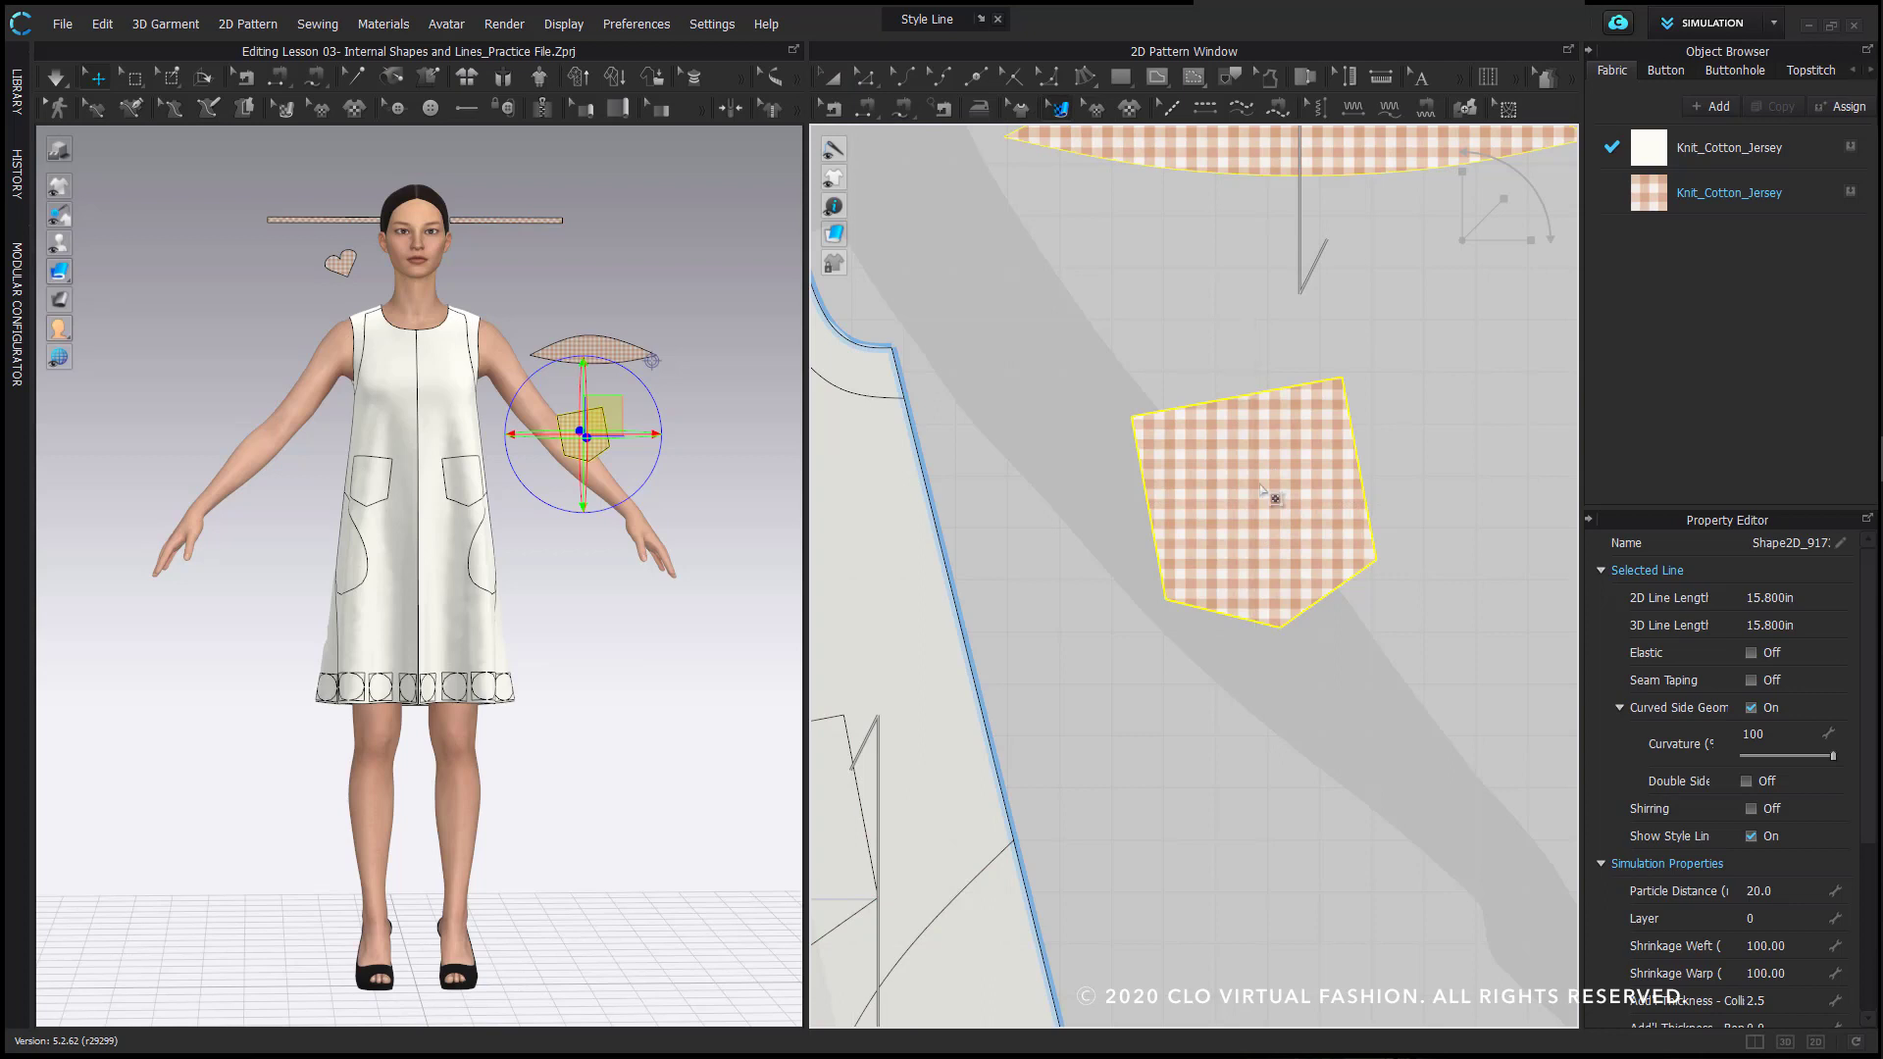
{"action": "right_click", "coordinate": [1261, 486]}
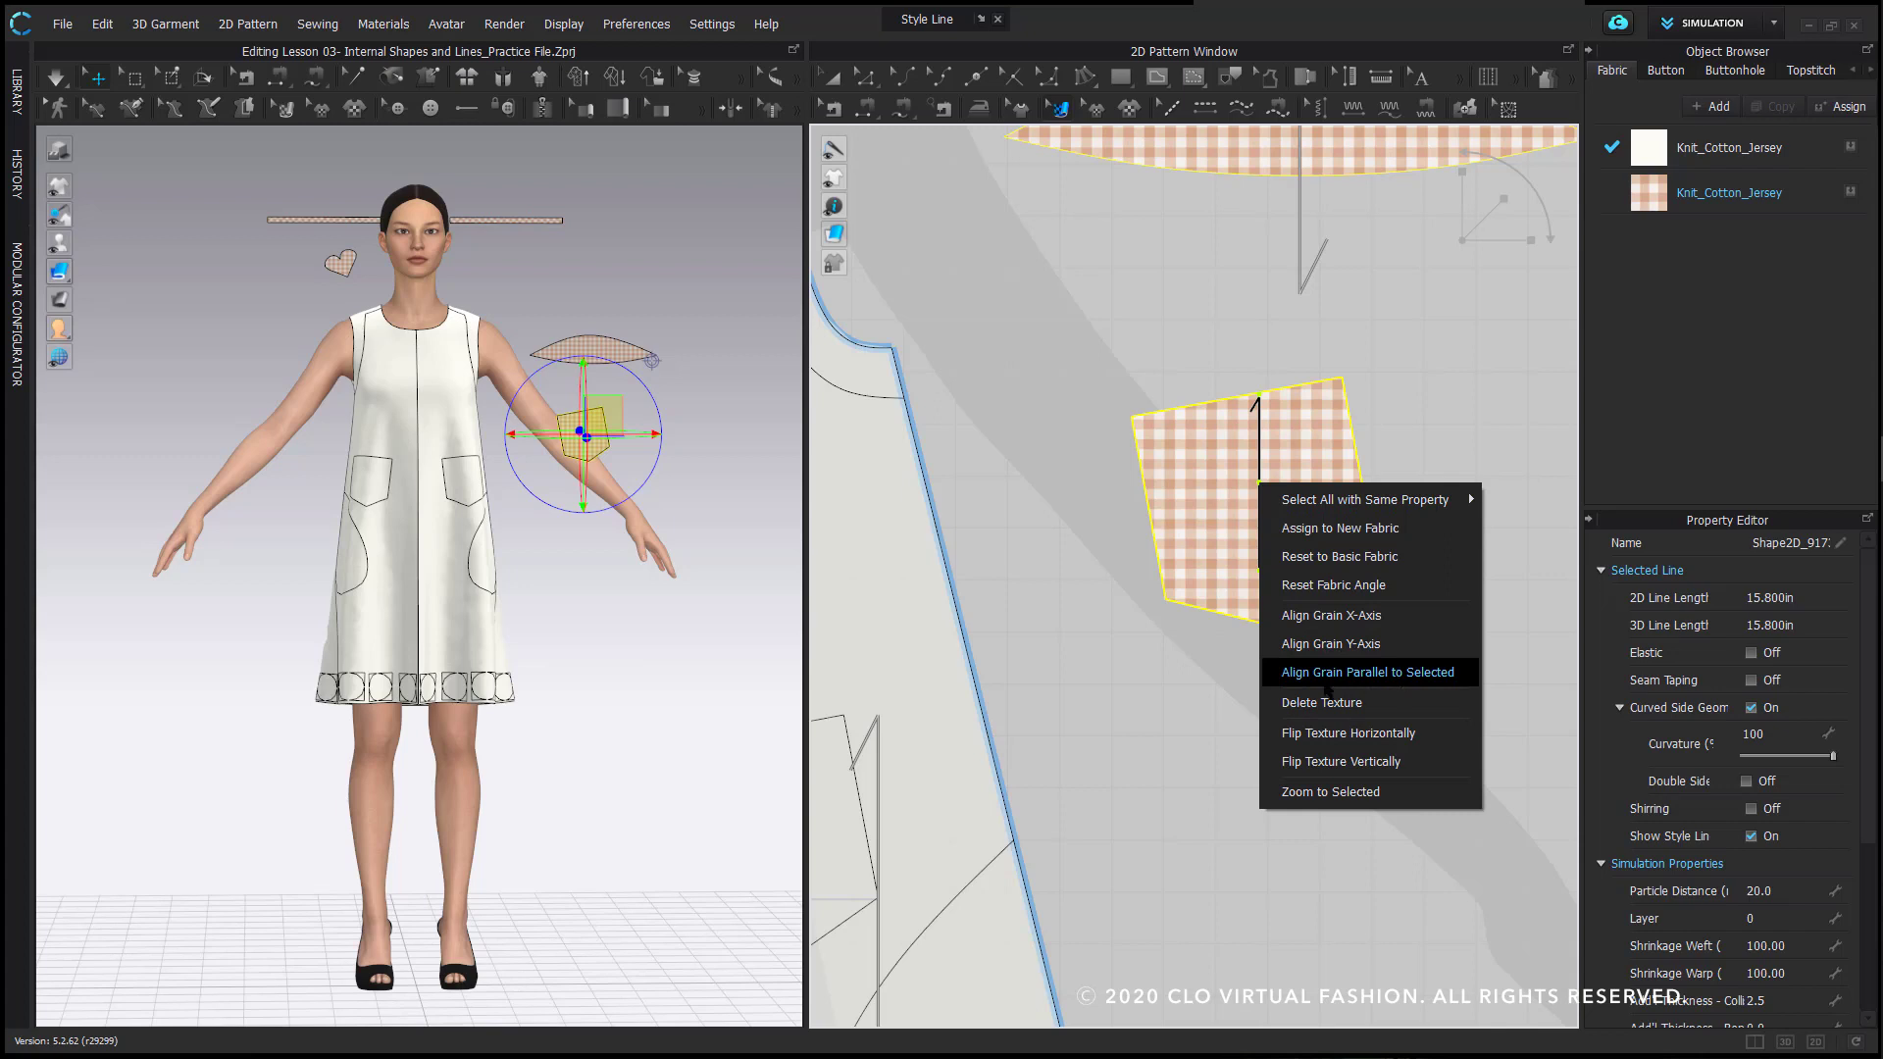
{"action": "left_click", "coordinate": [1368, 672]}
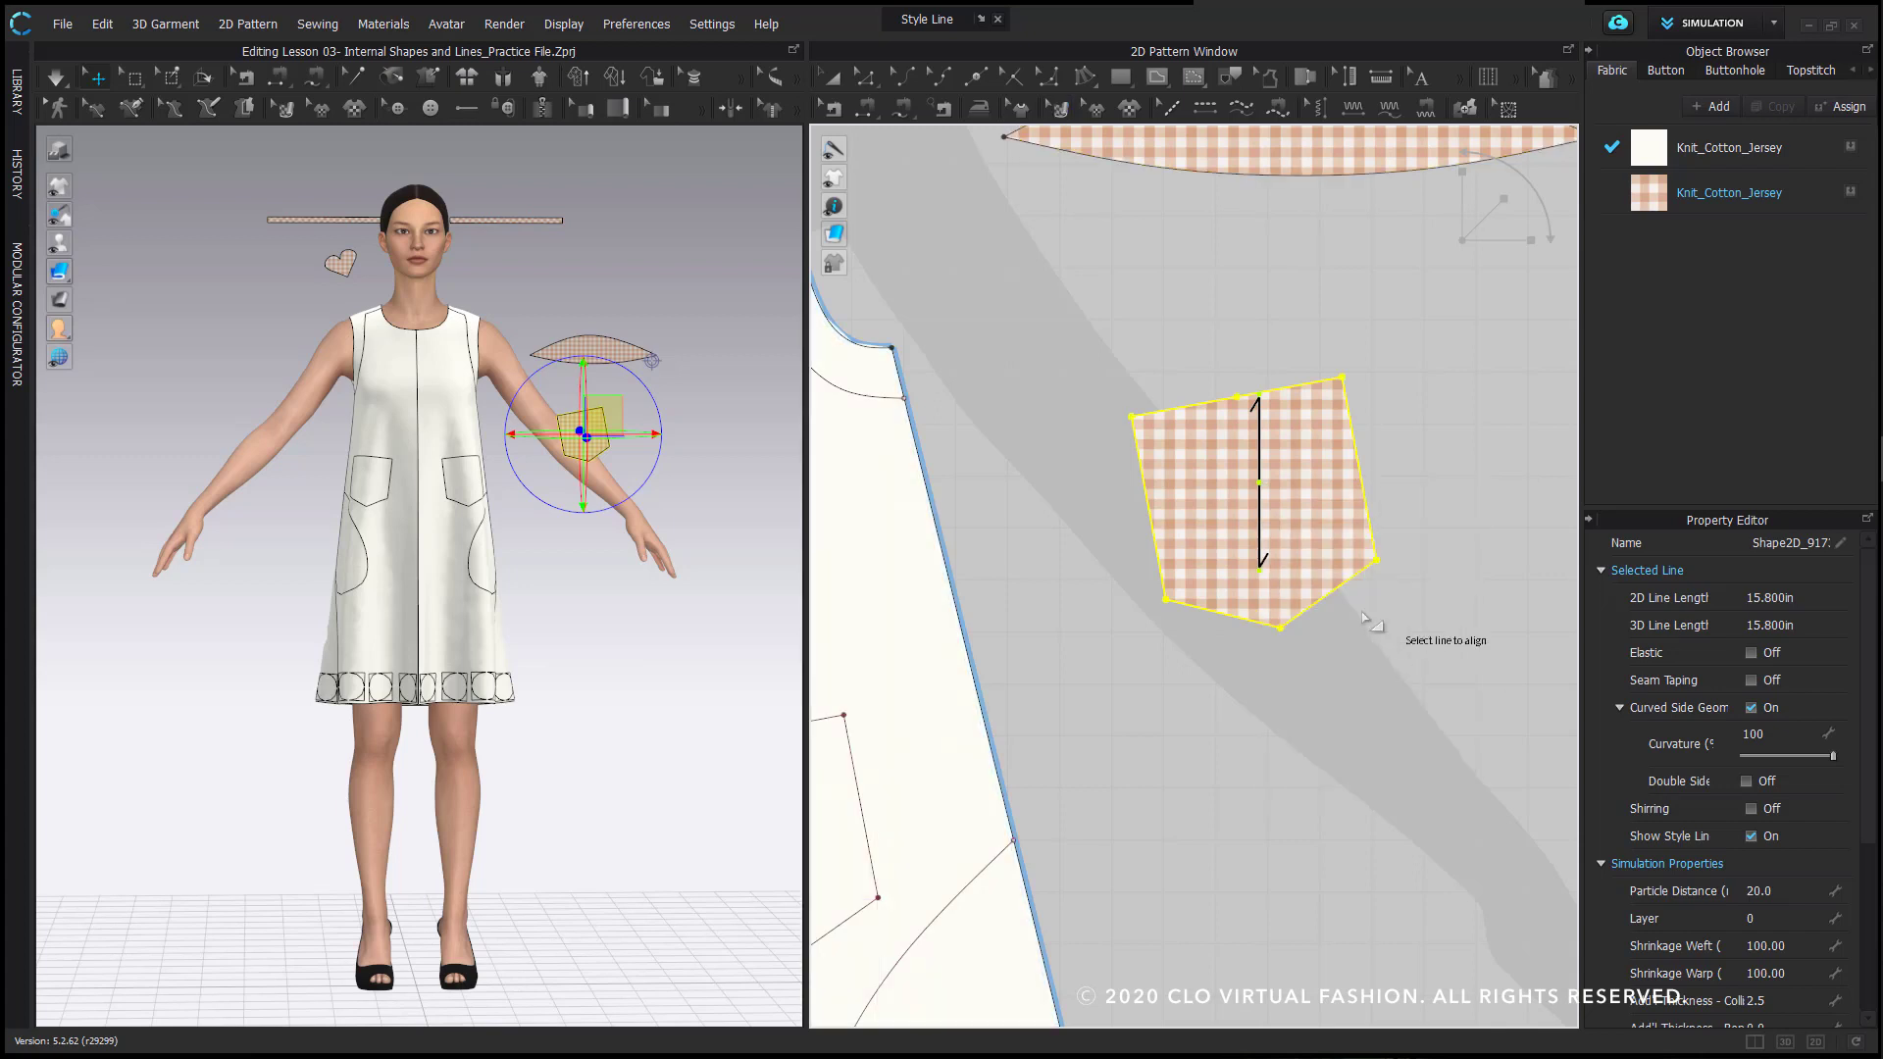
{"action": "left_click", "coordinate": [1151, 506]}
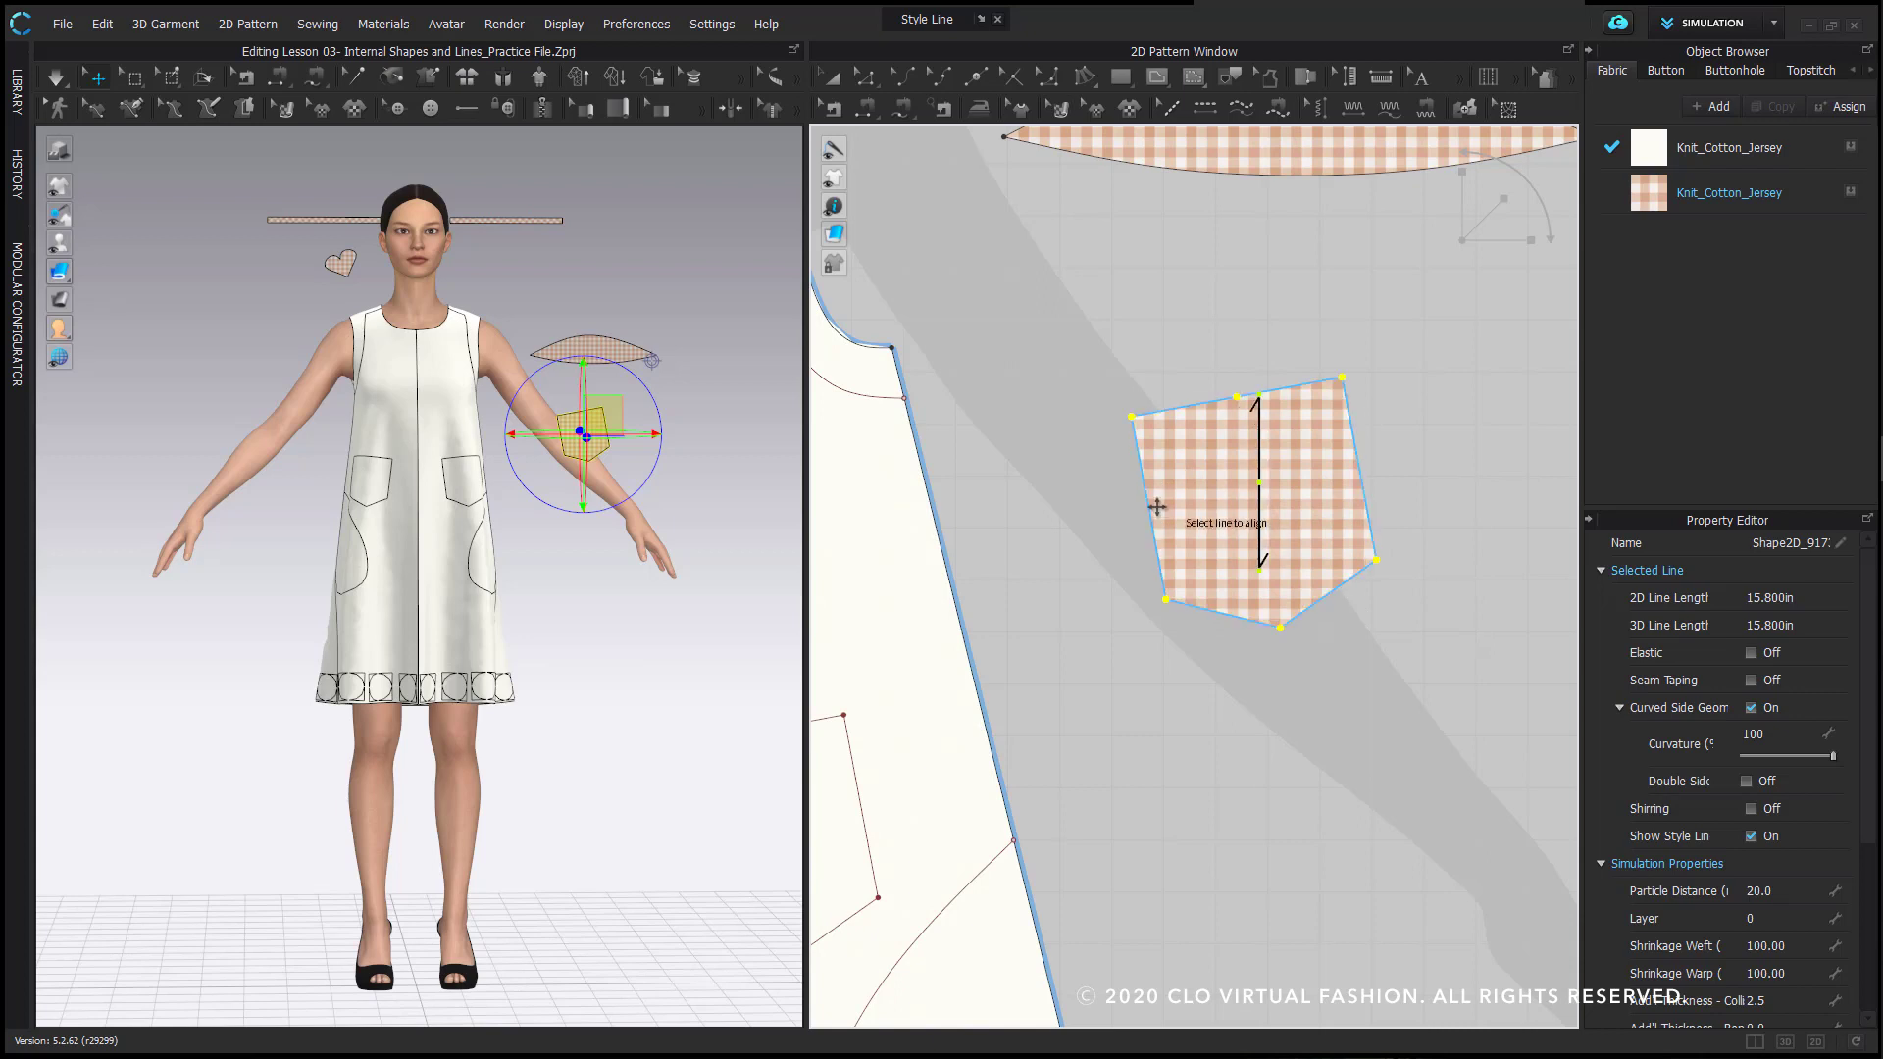
{"action": "left_click", "coordinate": [1153, 510]}
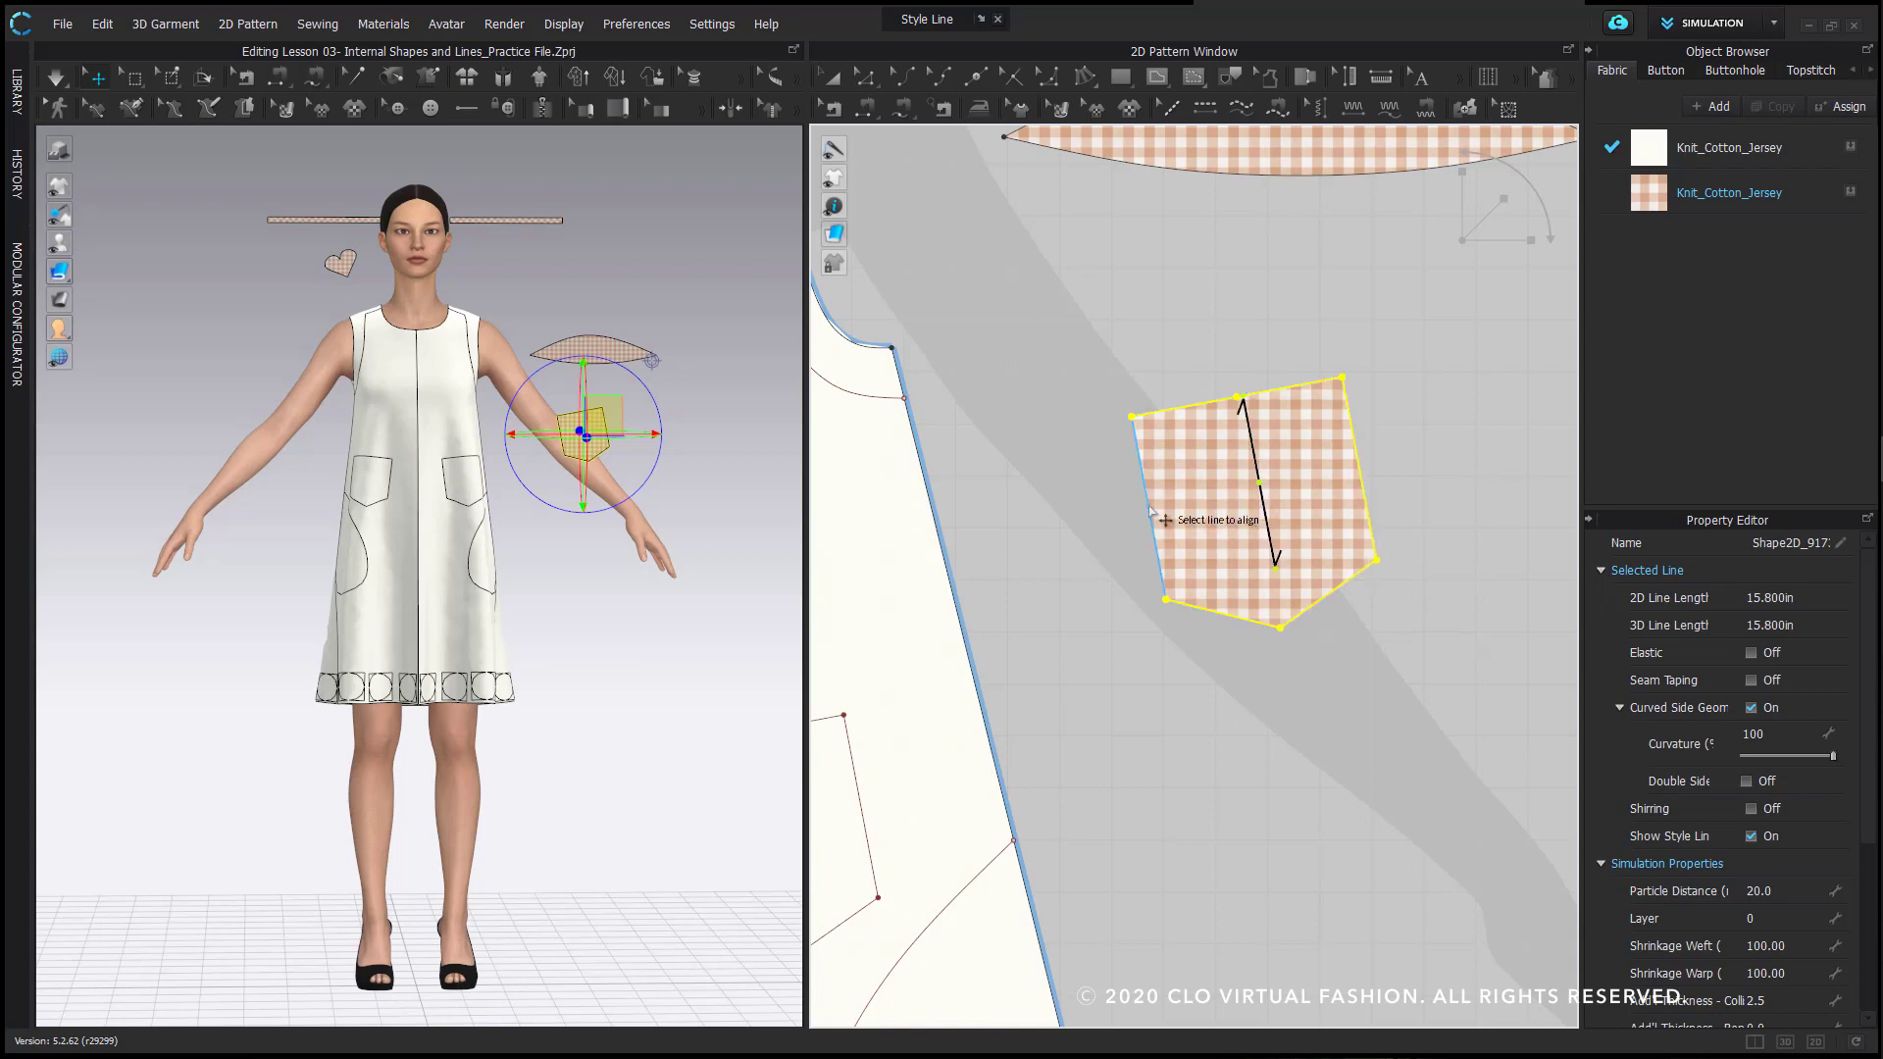
{"action": "left_click", "coordinate": [1149, 508]}
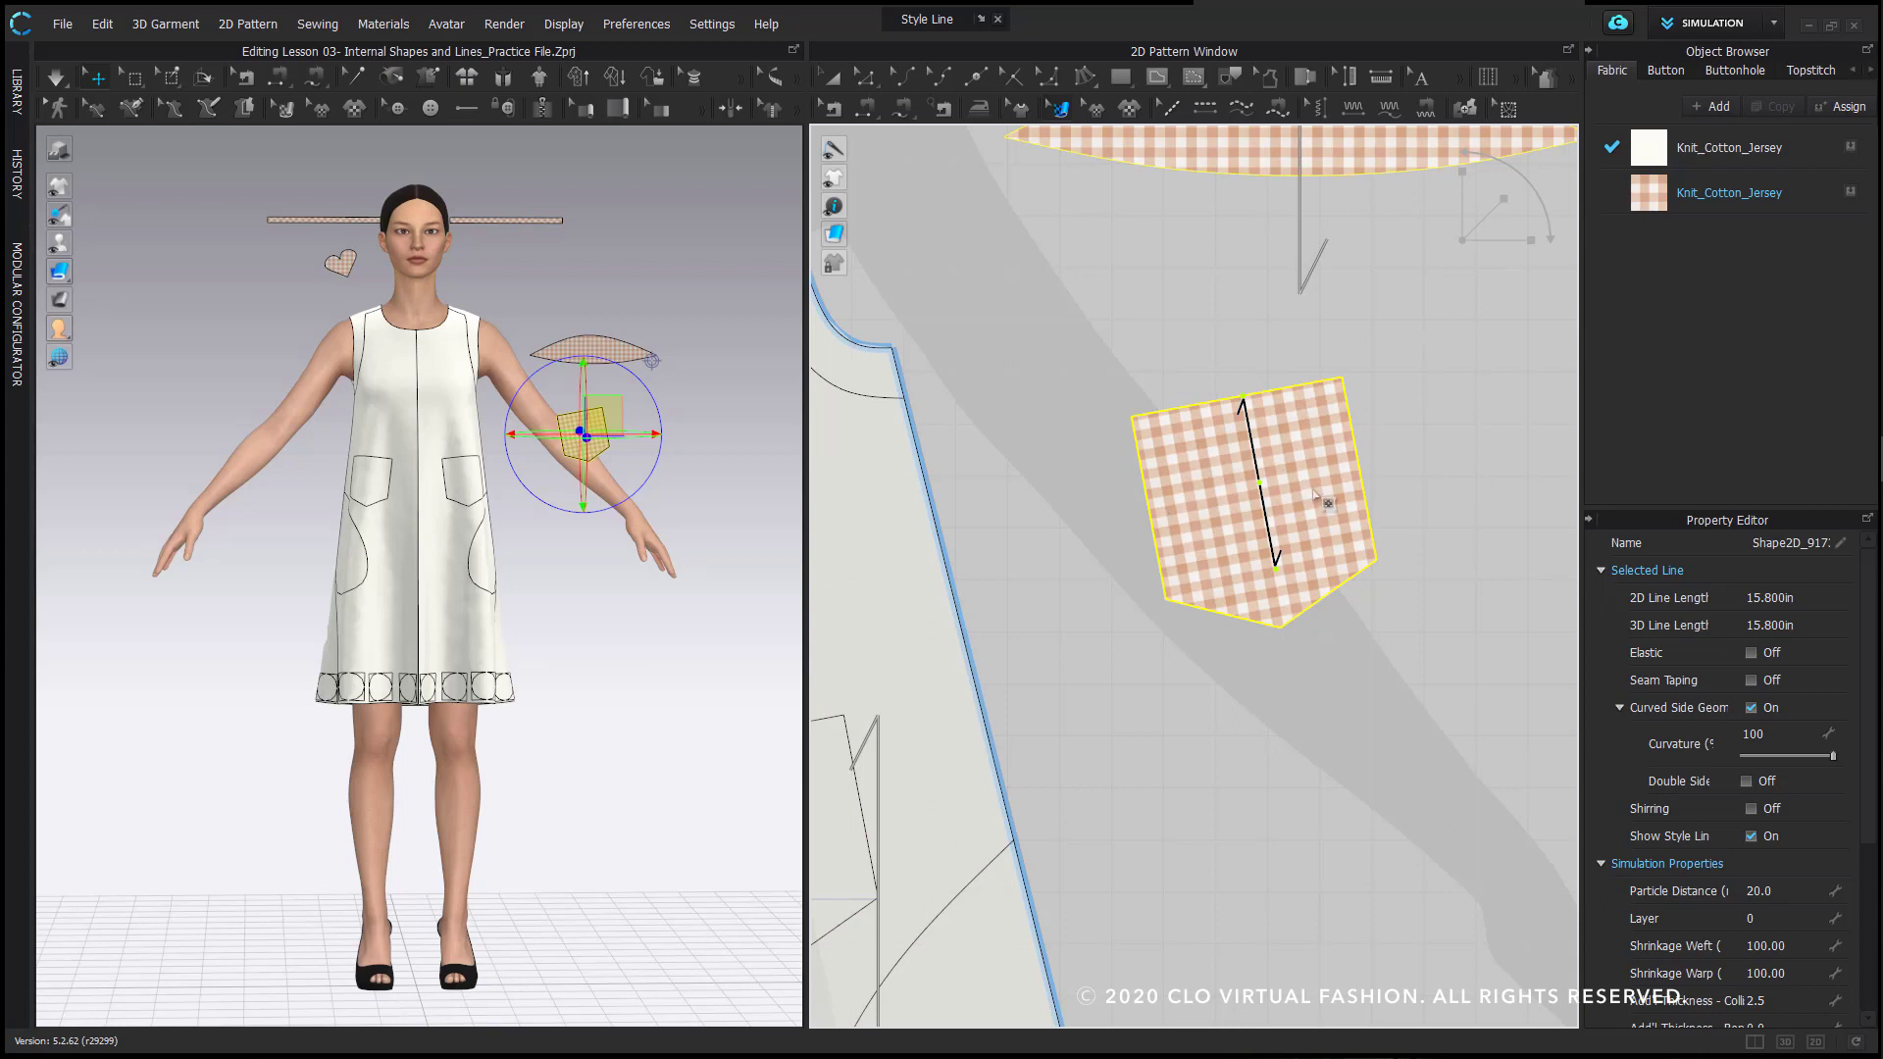
{"action": "left_click", "coordinate": [1454, 451]}
{"action": "scroll", "coordinate": [1454, 450], "scroll_direction": "down", "scroll_amount": 1}
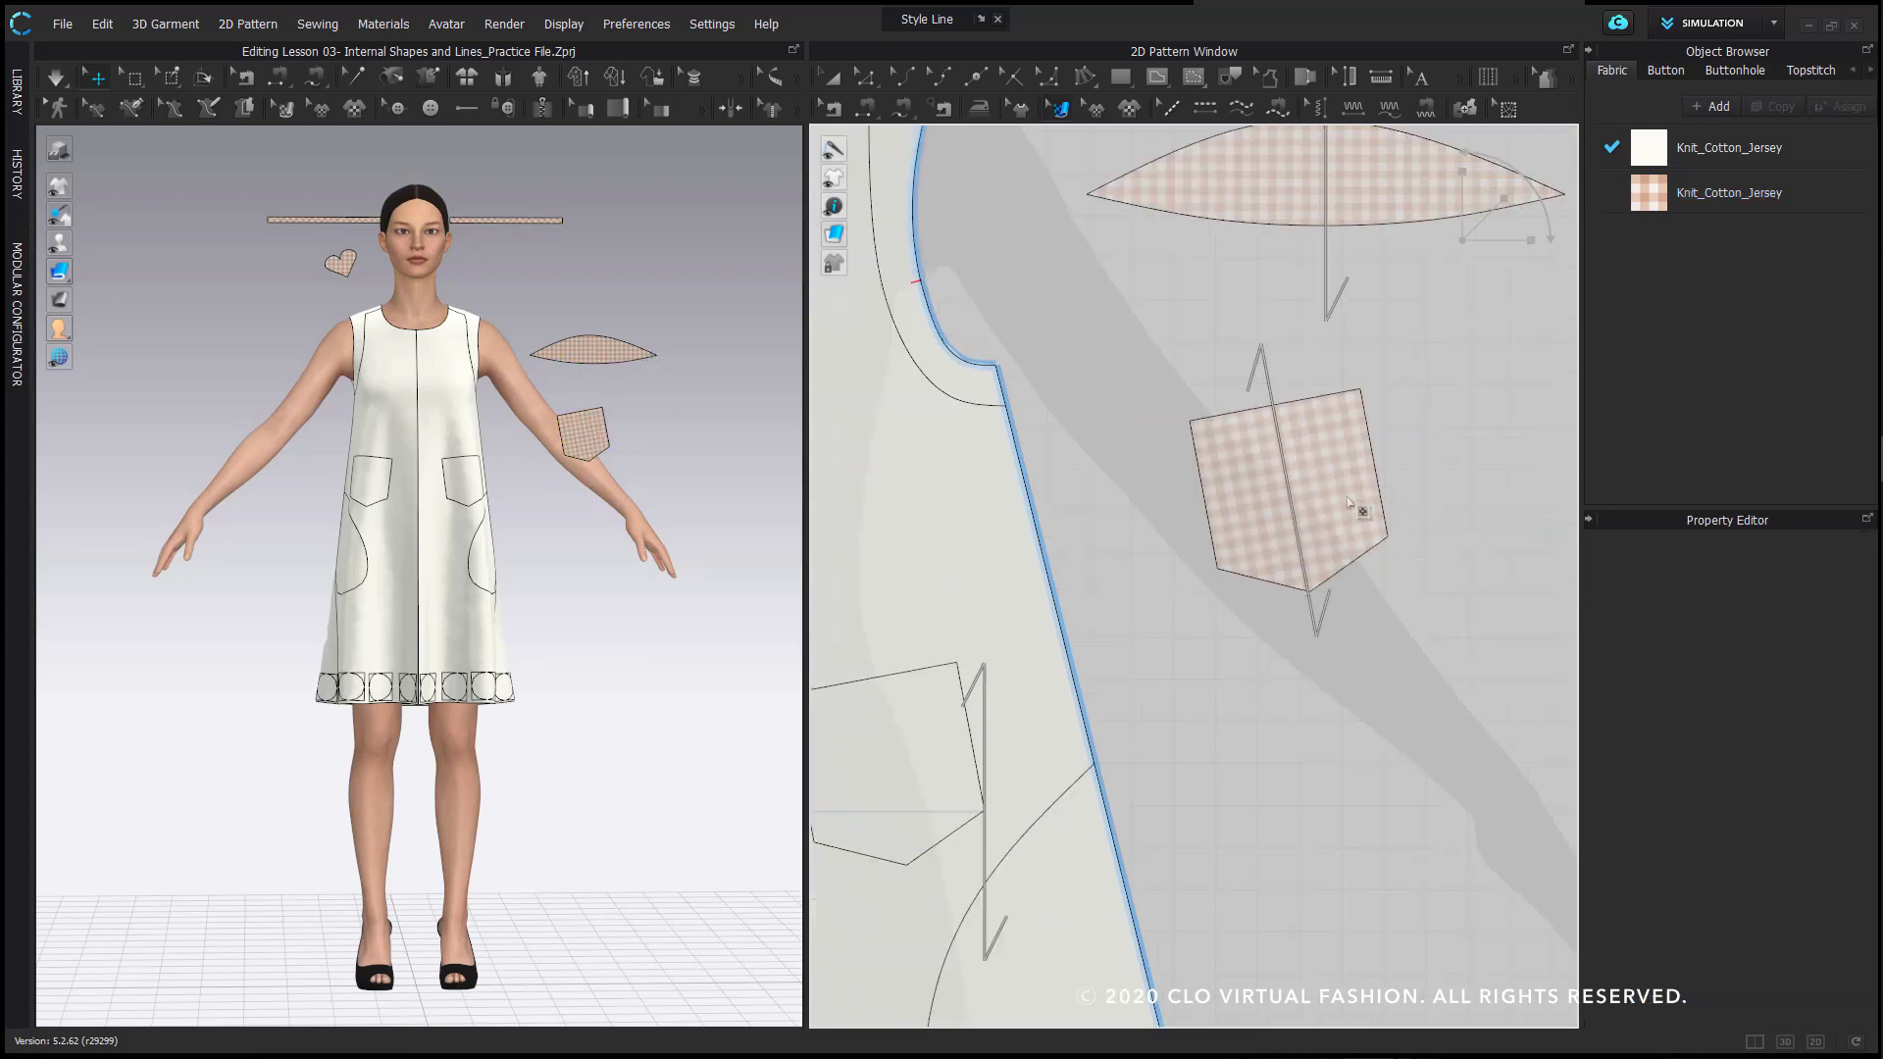
{"action": "scroll", "coordinate": [1362, 490], "scroll_direction": "down", "scroll_amount": 2}
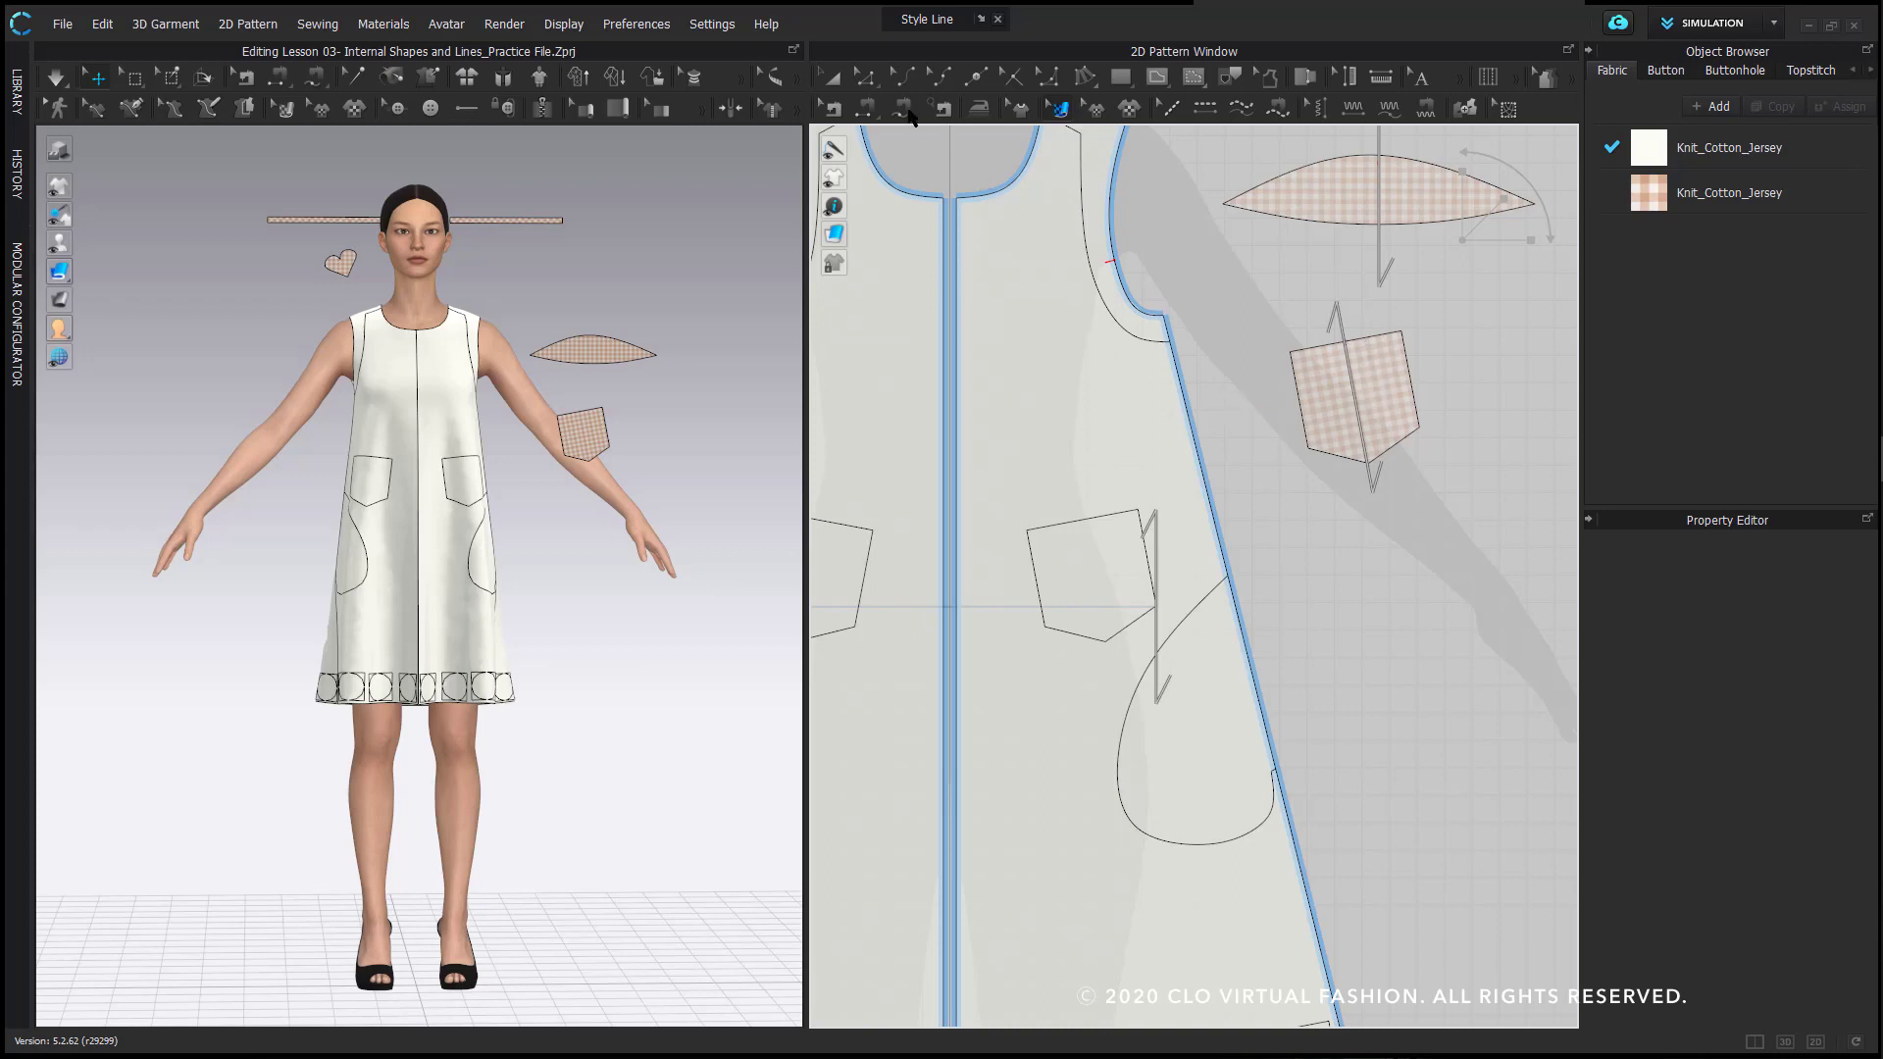
- Free-sew the pocket's side and bottom edges to the matching pocket outline on the front panel, leaving the top edge open
{"action": "left_click", "coordinate": [901, 107]}
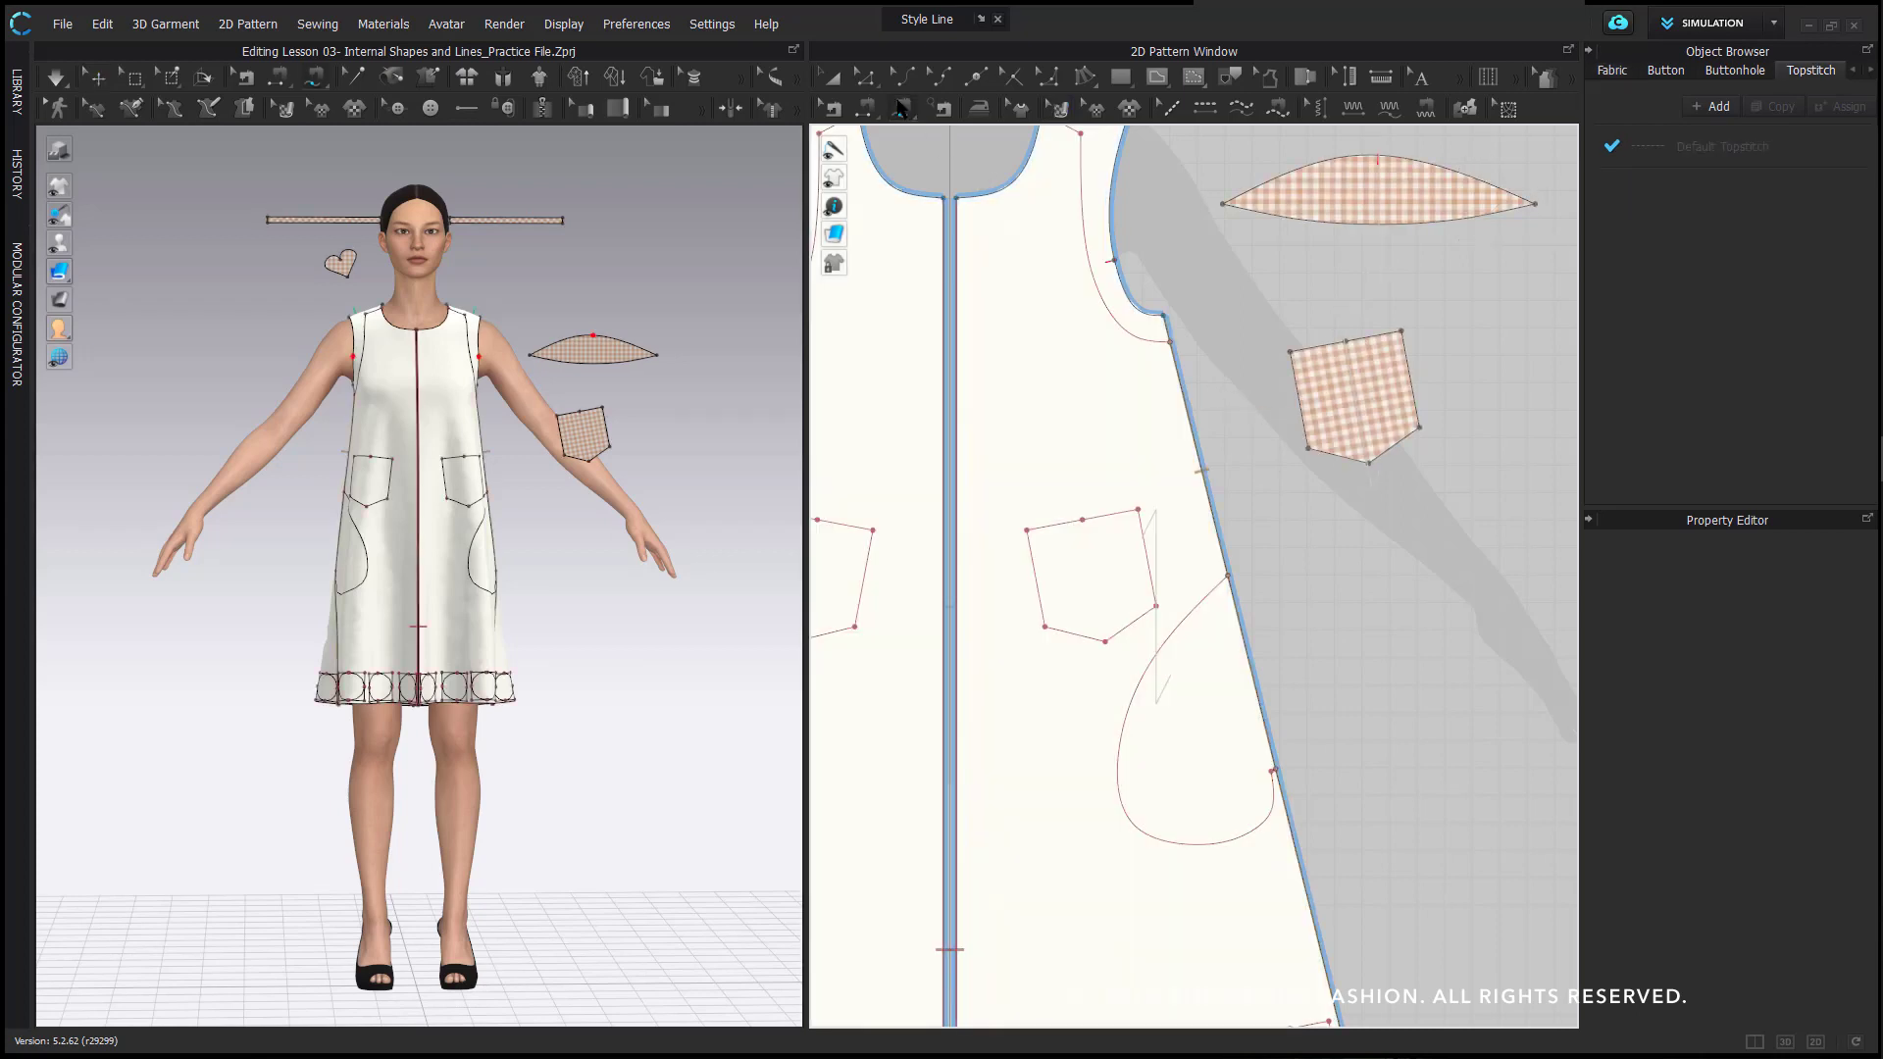
{"action": "left_click", "coordinate": [1290, 352]}
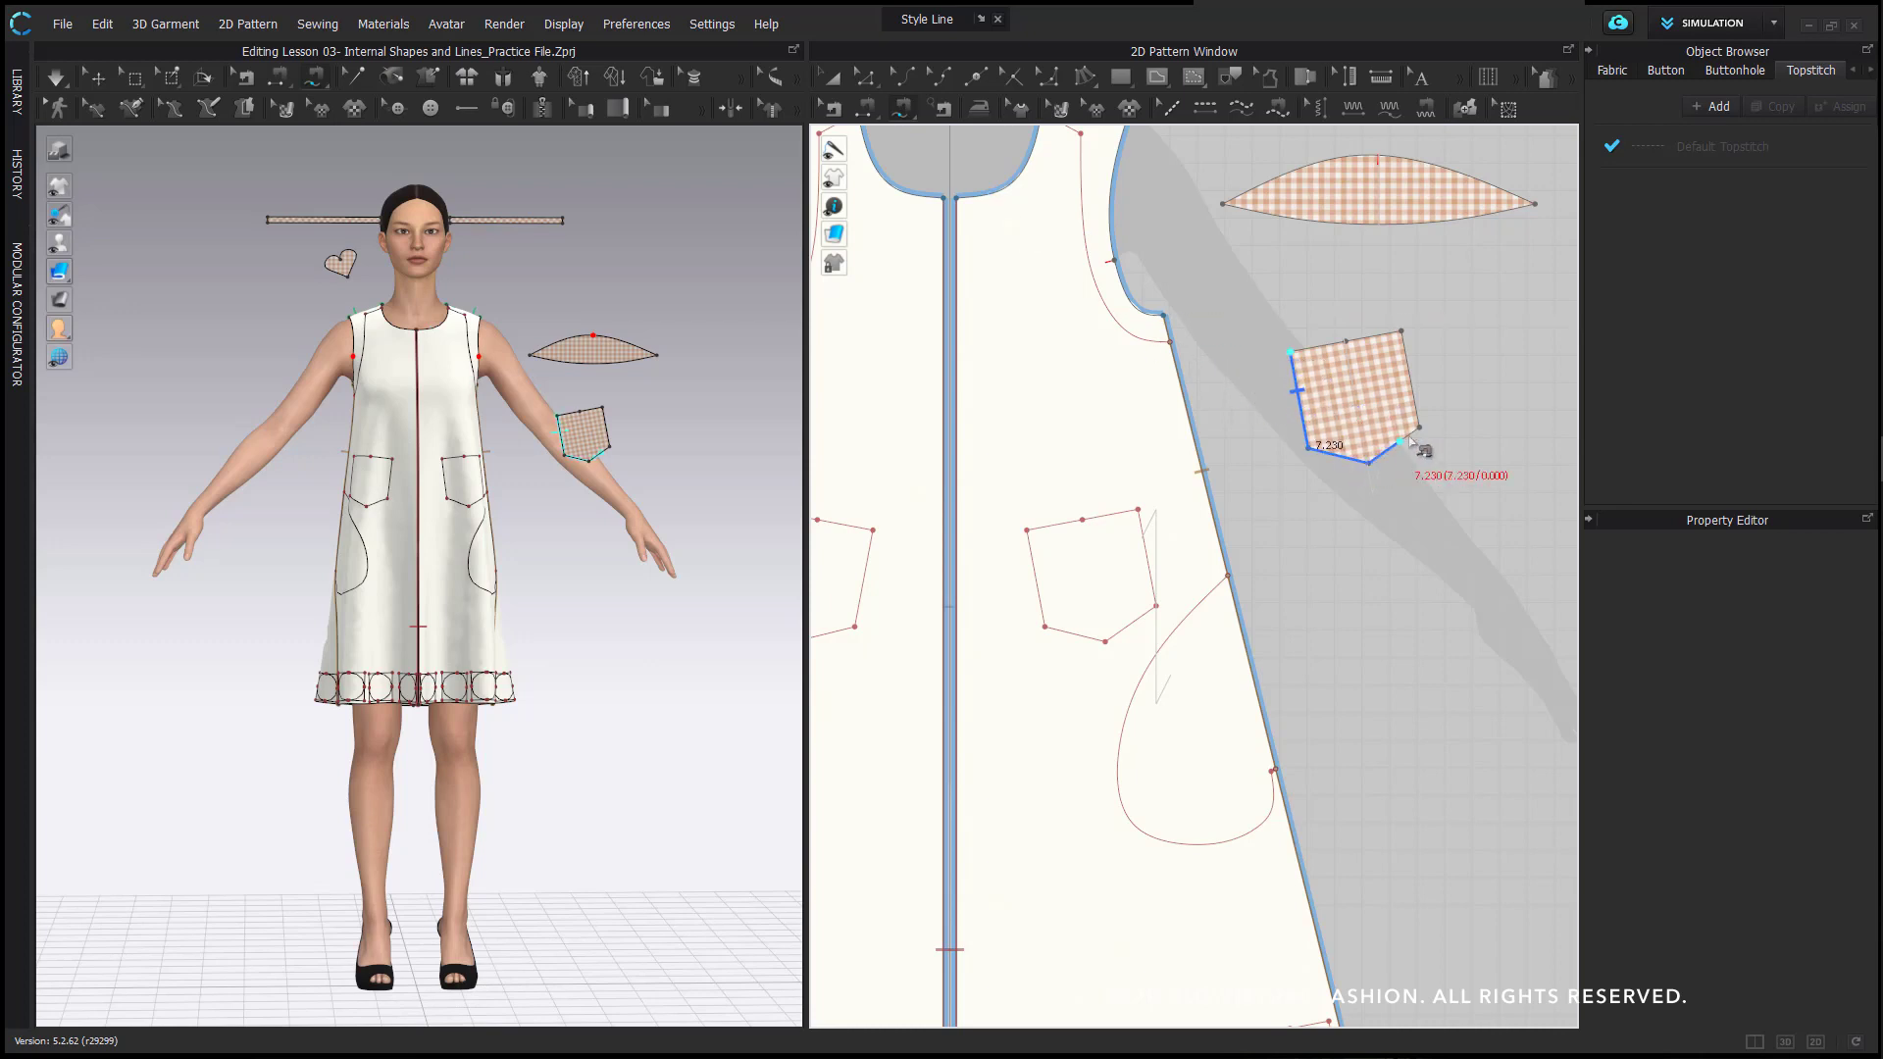
{"action": "left_click", "coordinate": [1403, 335]}
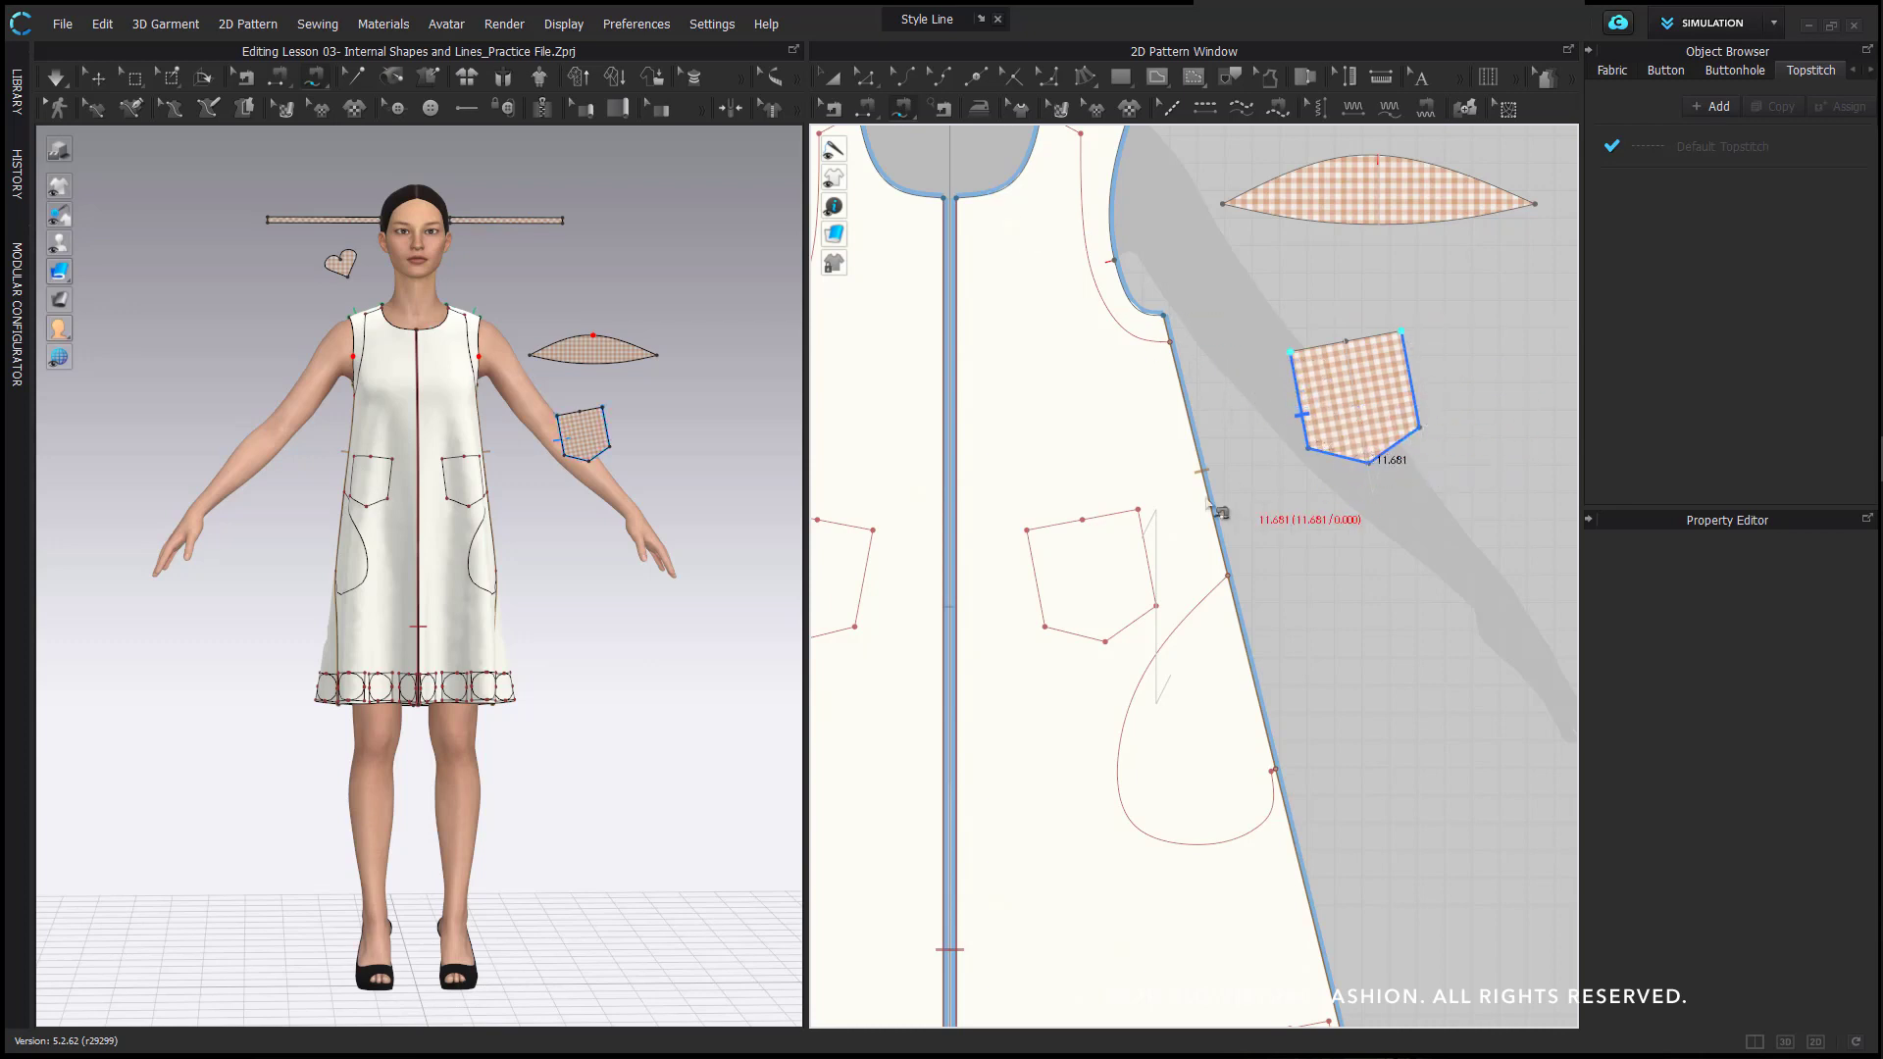
{"action": "left_click", "coordinate": [1027, 529]}
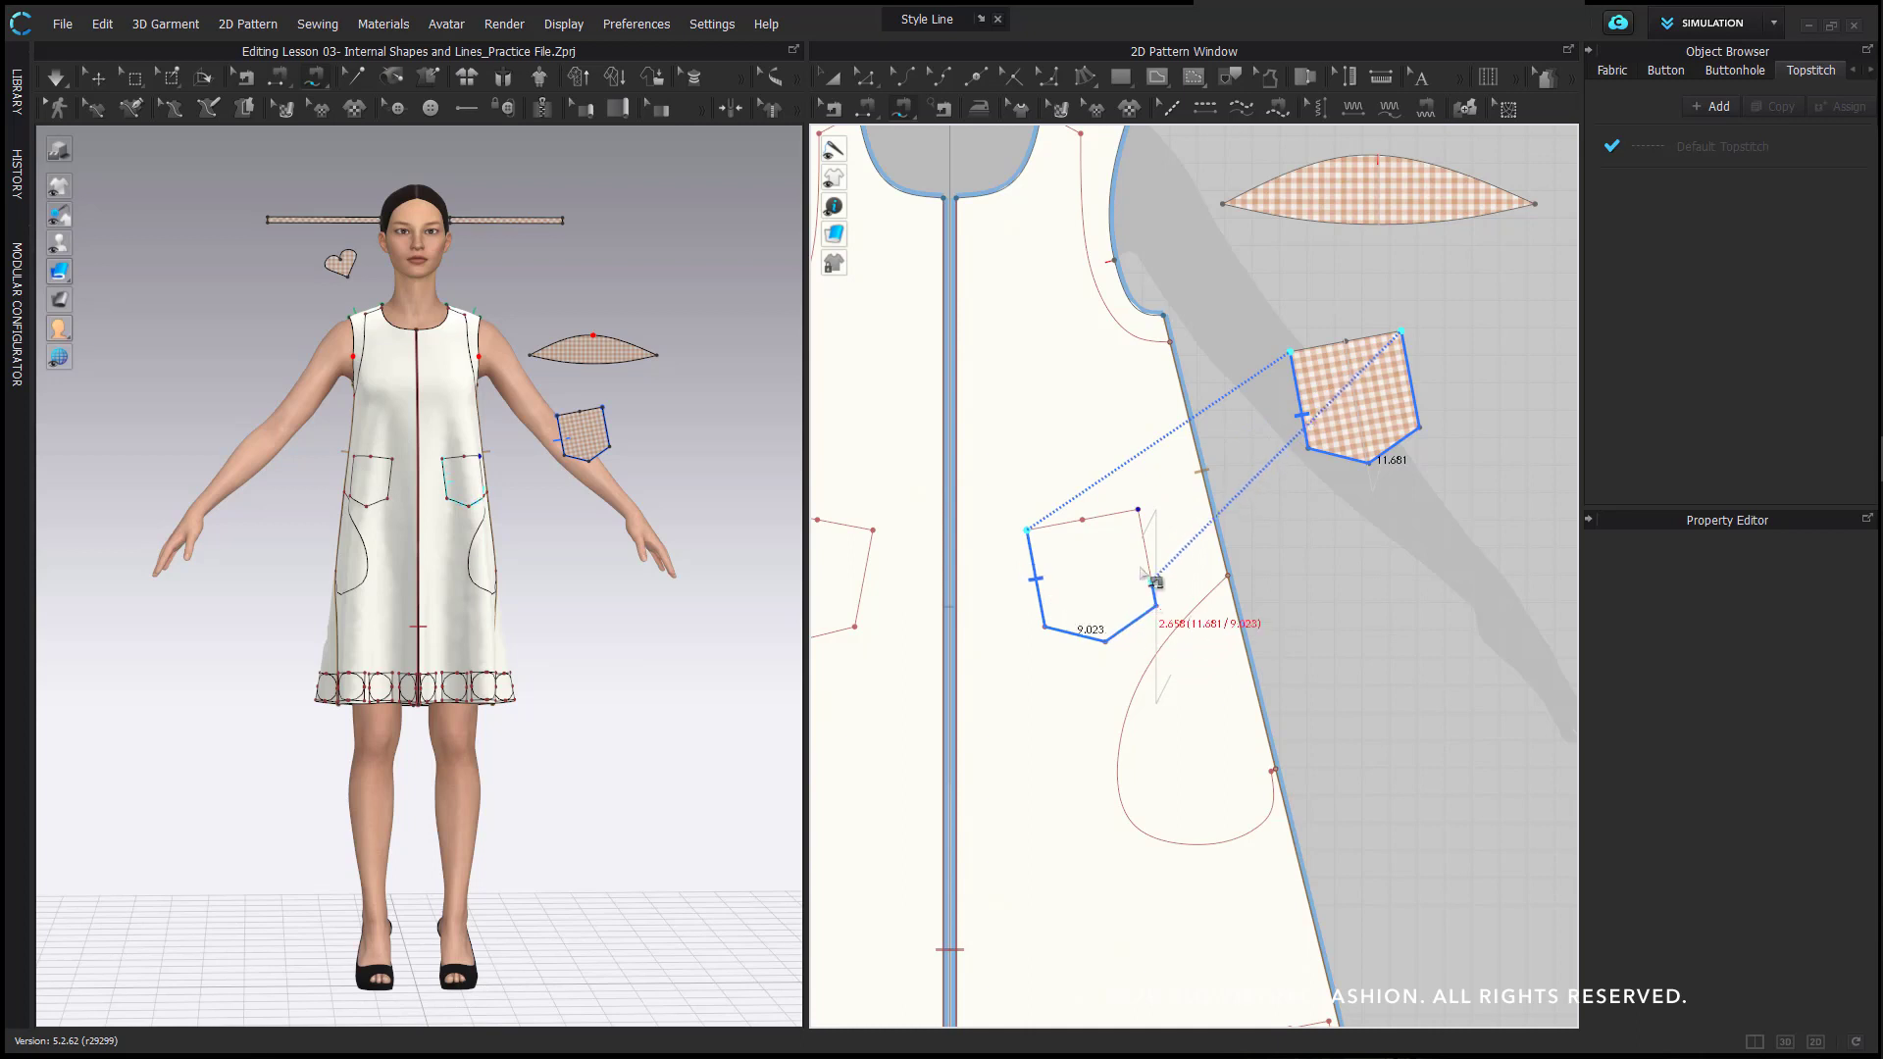
{"action": "left_click", "coordinate": [1140, 511]}
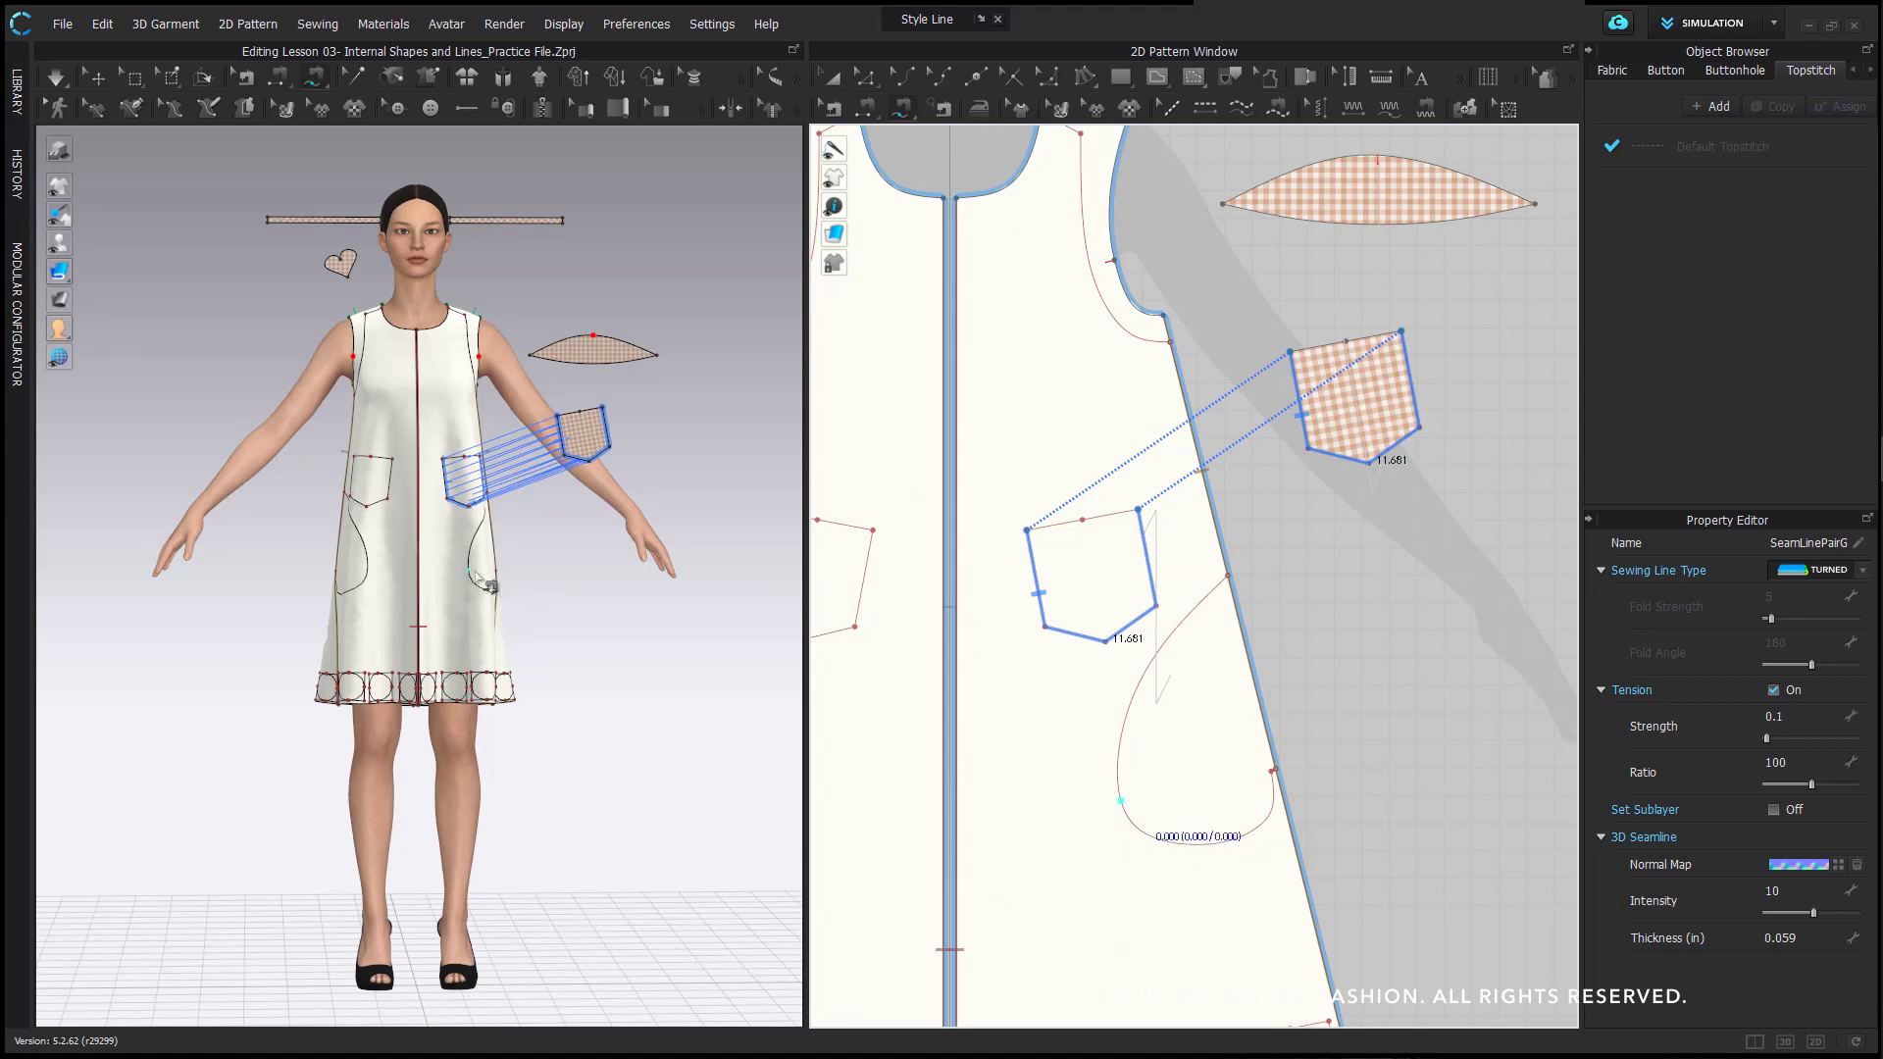
- Move the checked pocket pattern out in front of the dress in the 3D view
{"action": "right_click_drag", "start_coordinate": [603, 557], "coordinate": [702, 596]}
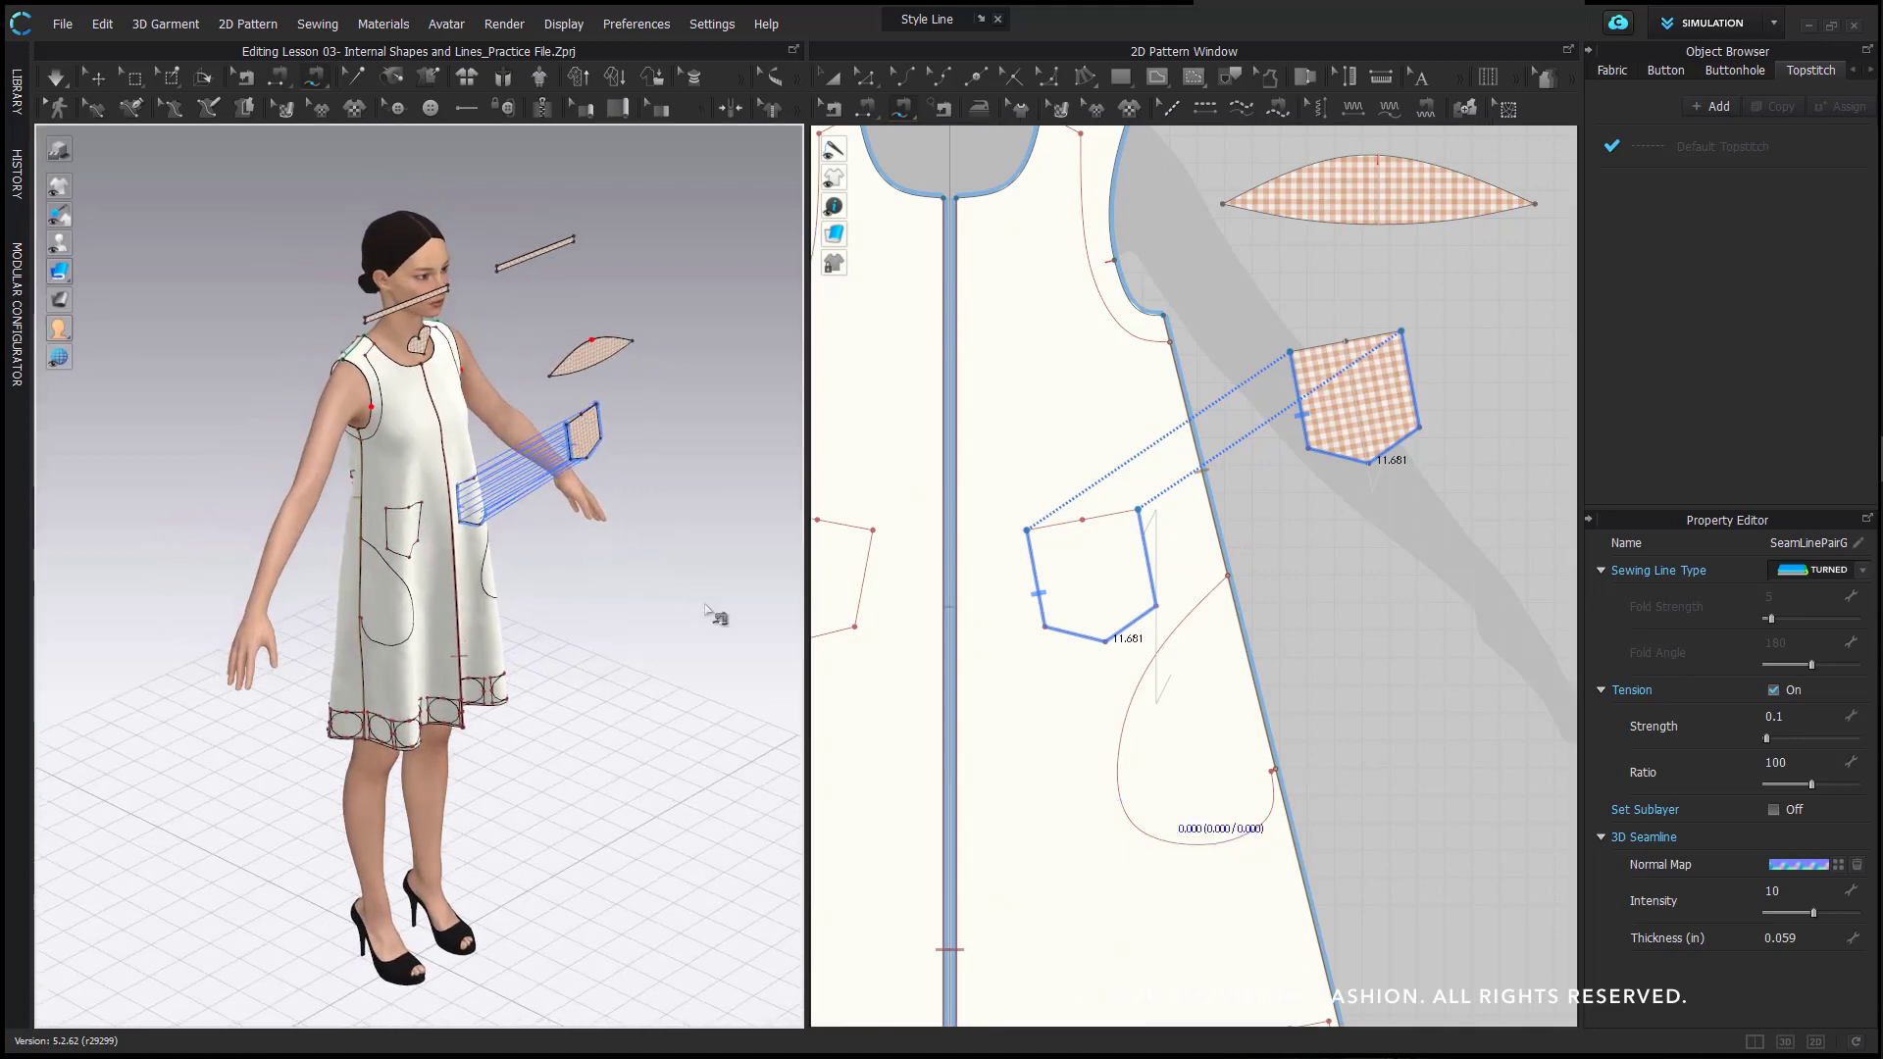
{"action": "left_click", "coordinate": [98, 78]}
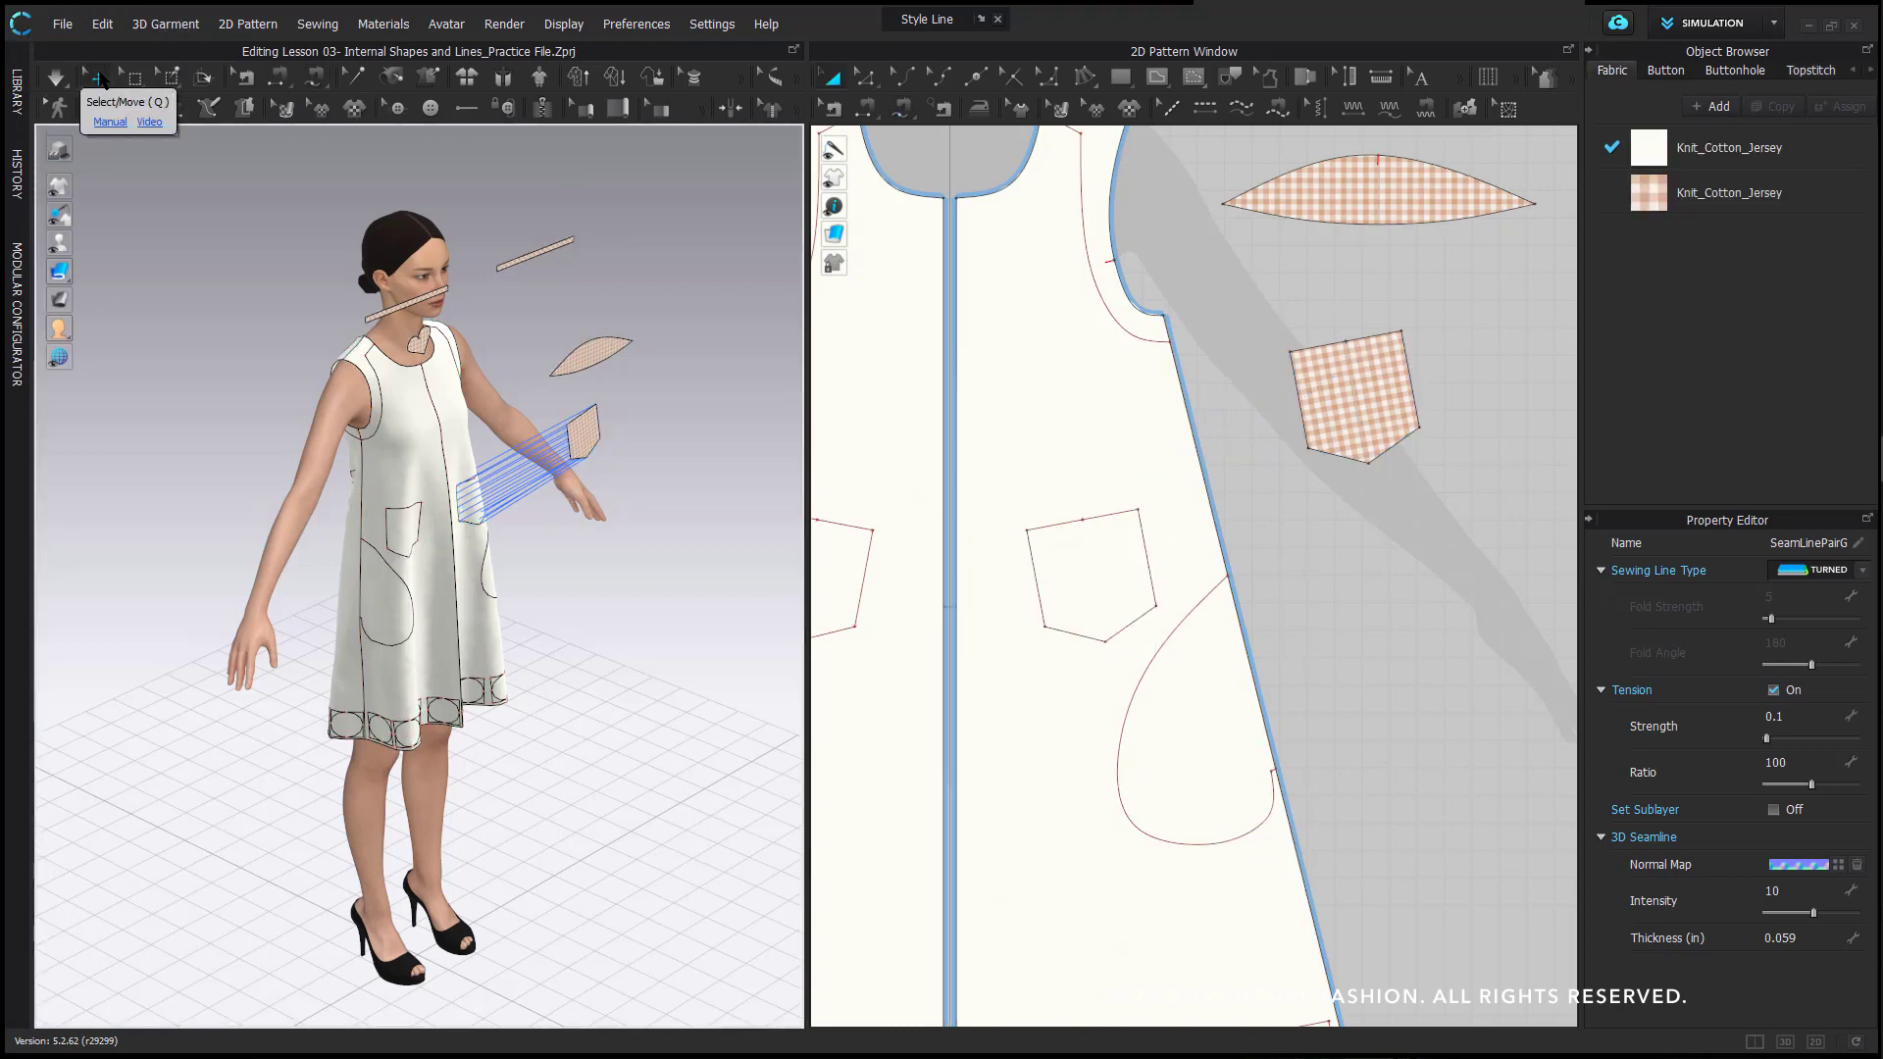
{"action": "right_click_drag", "start_coordinate": [681, 473], "coordinate": [424, 453]}
{"action": "left_click_drag", "start_coordinate": [583, 457], "coordinate": [438, 481]}
{"action": "right_click_drag", "start_coordinate": [656, 515], "coordinate": [229, 569]}
- Superimpose the checked pocket over its sewn outline on the dress front in 3D
{"action": "right_click", "coordinate": [227, 567]}
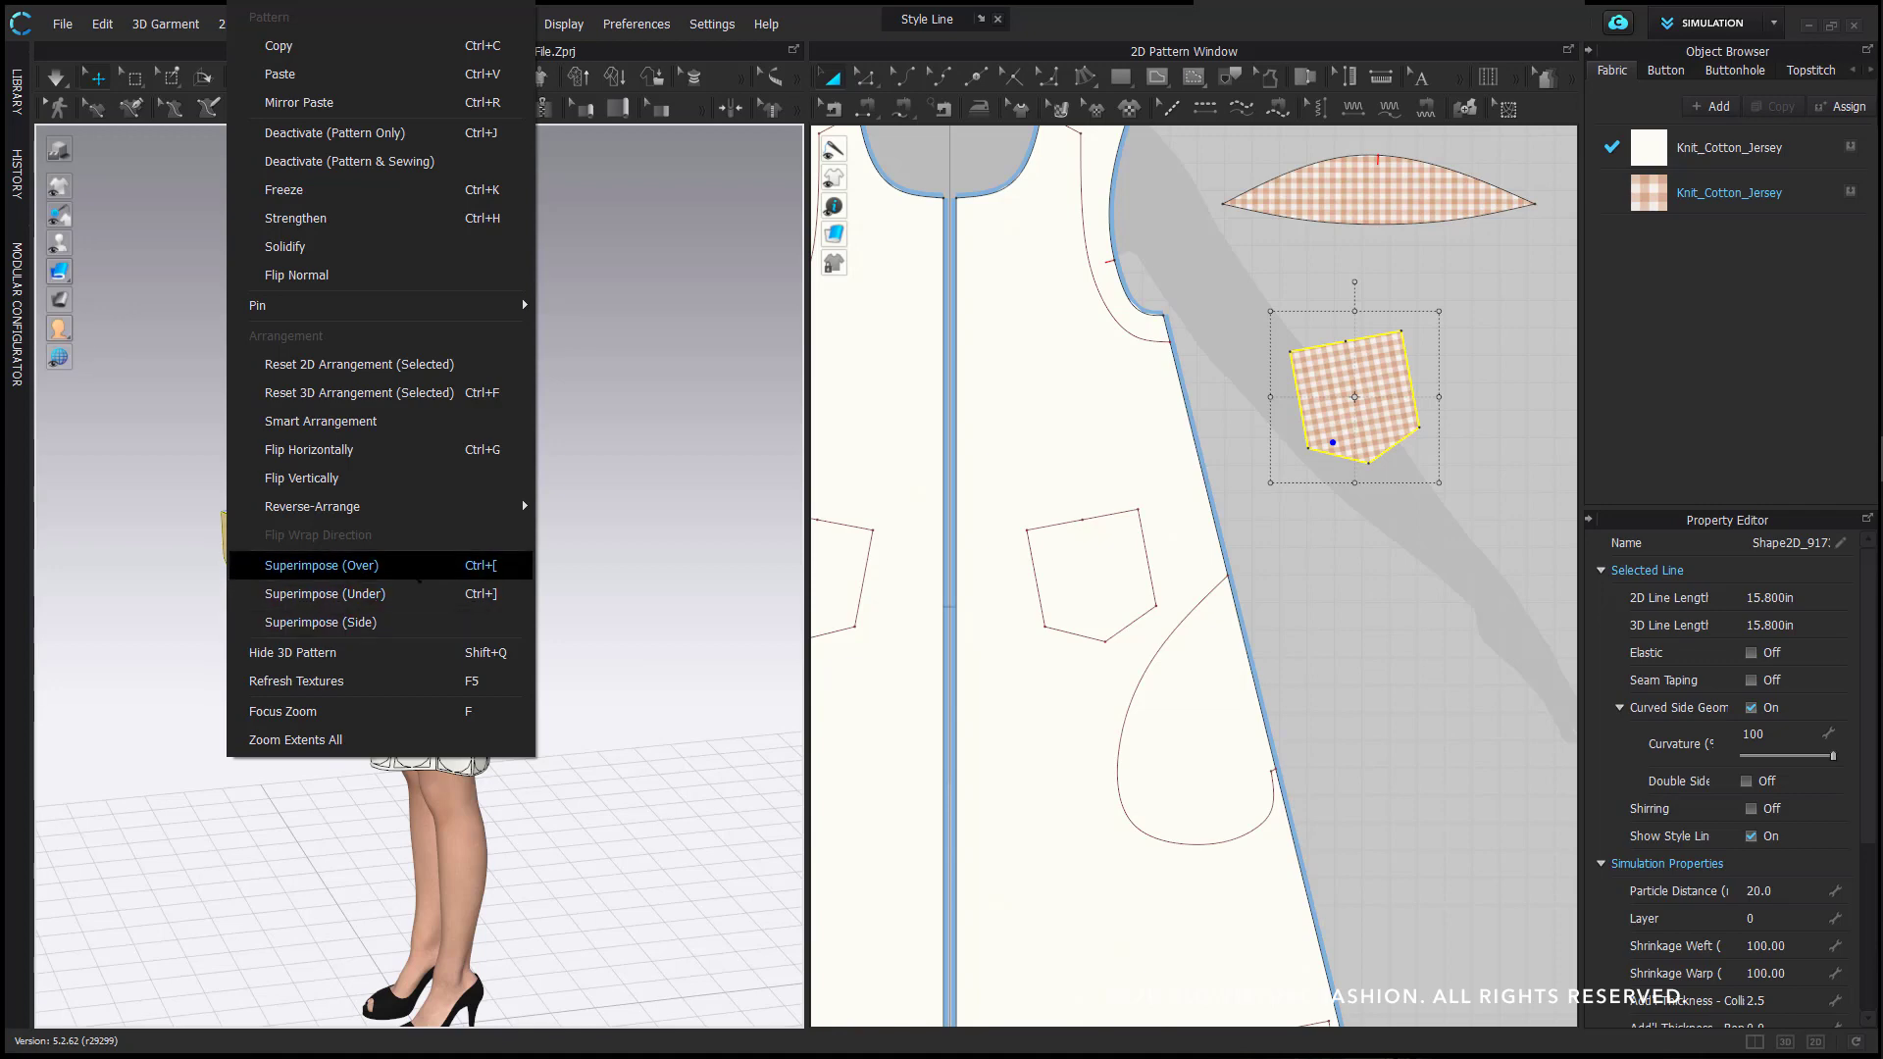
{"action": "left_click", "coordinate": [419, 576]}
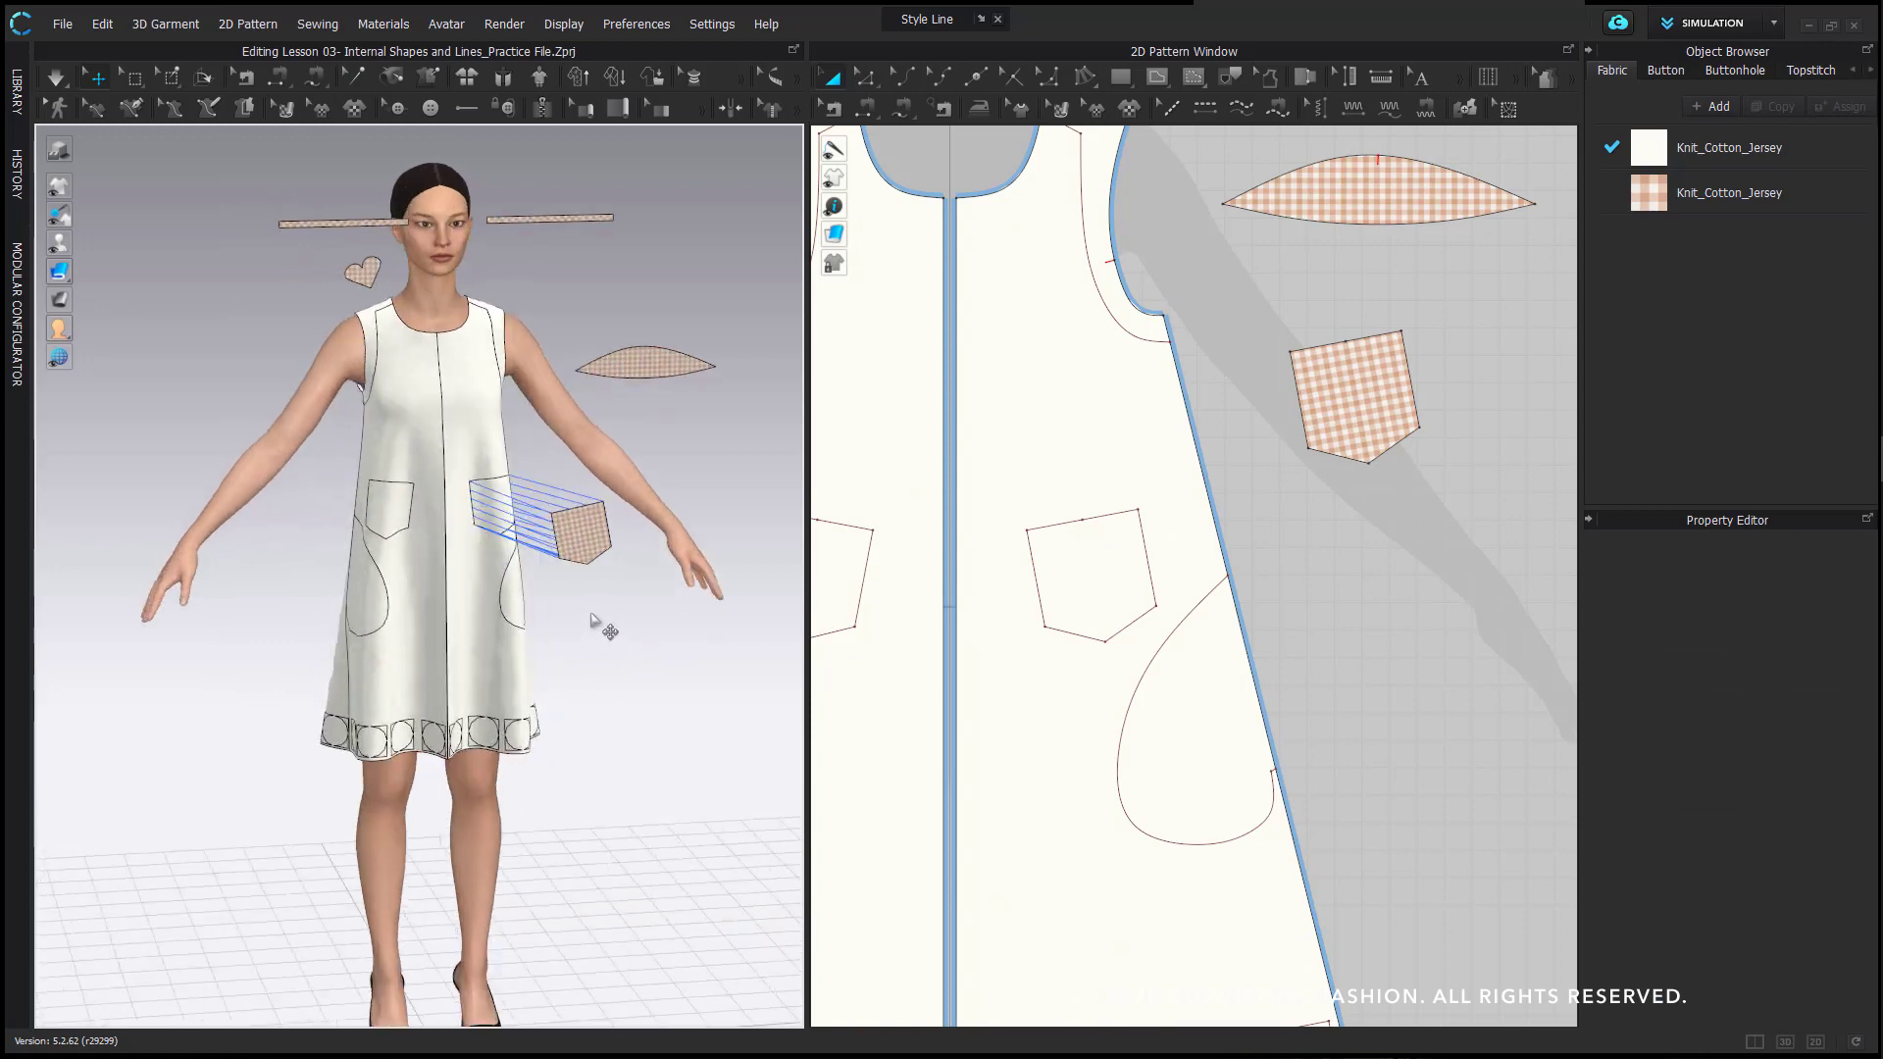
{"action": "right_click_drag", "start_coordinate": [593, 621], "coordinate": [500, 584]}
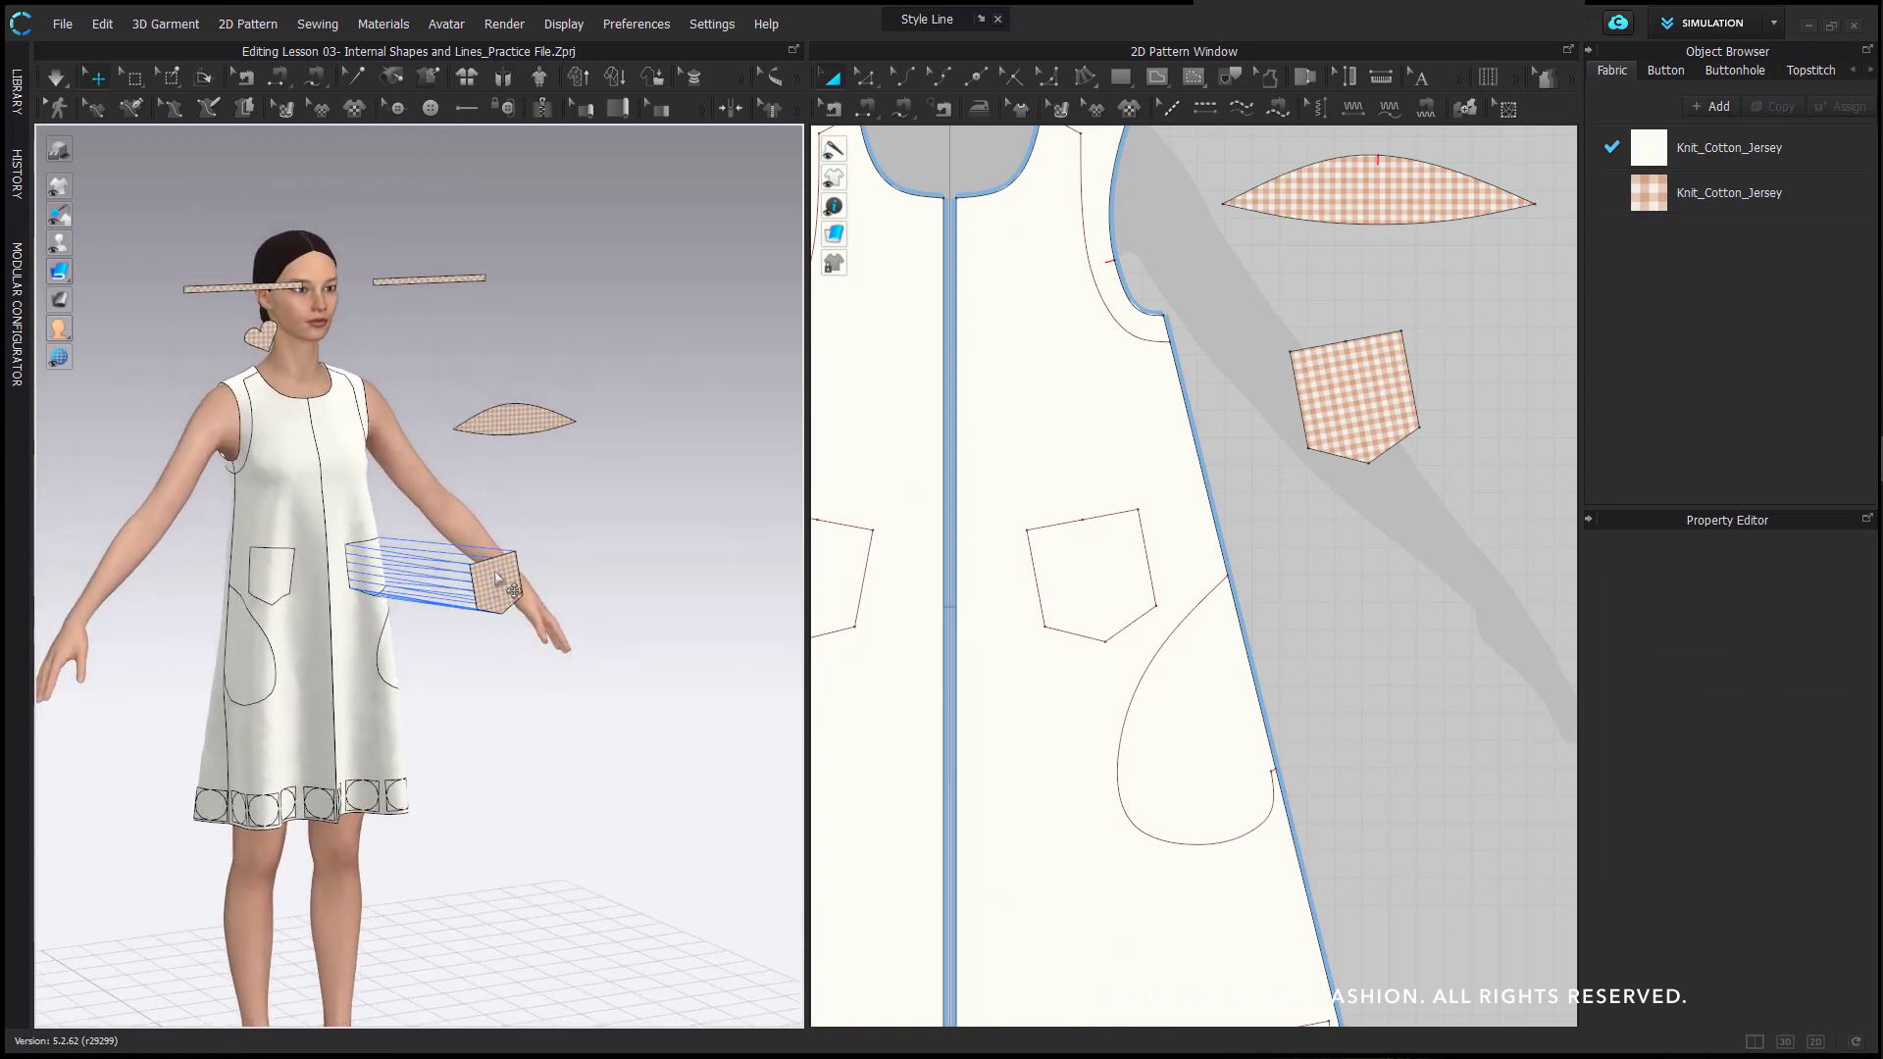
{"action": "right_click", "coordinate": [498, 592]}
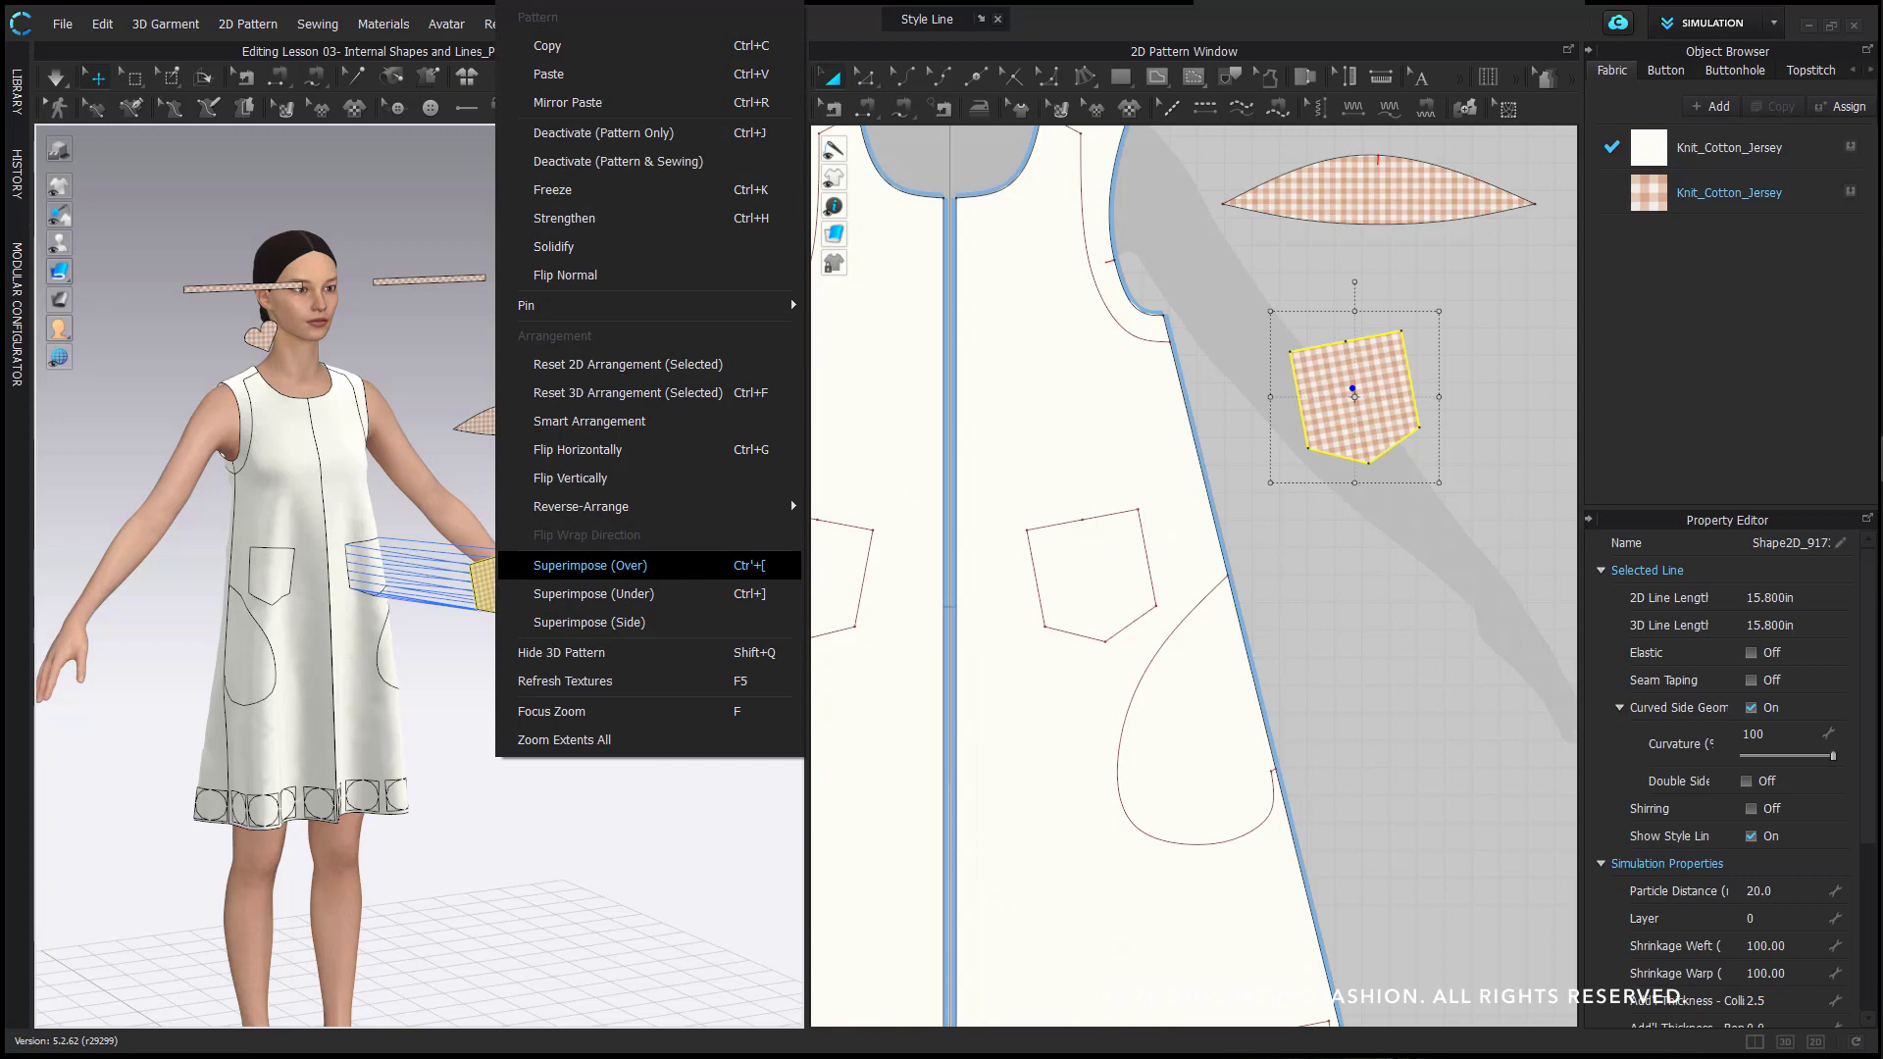
{"action": "left_click", "coordinate": [749, 565]}
{"action": "left_click", "coordinate": [749, 561]}
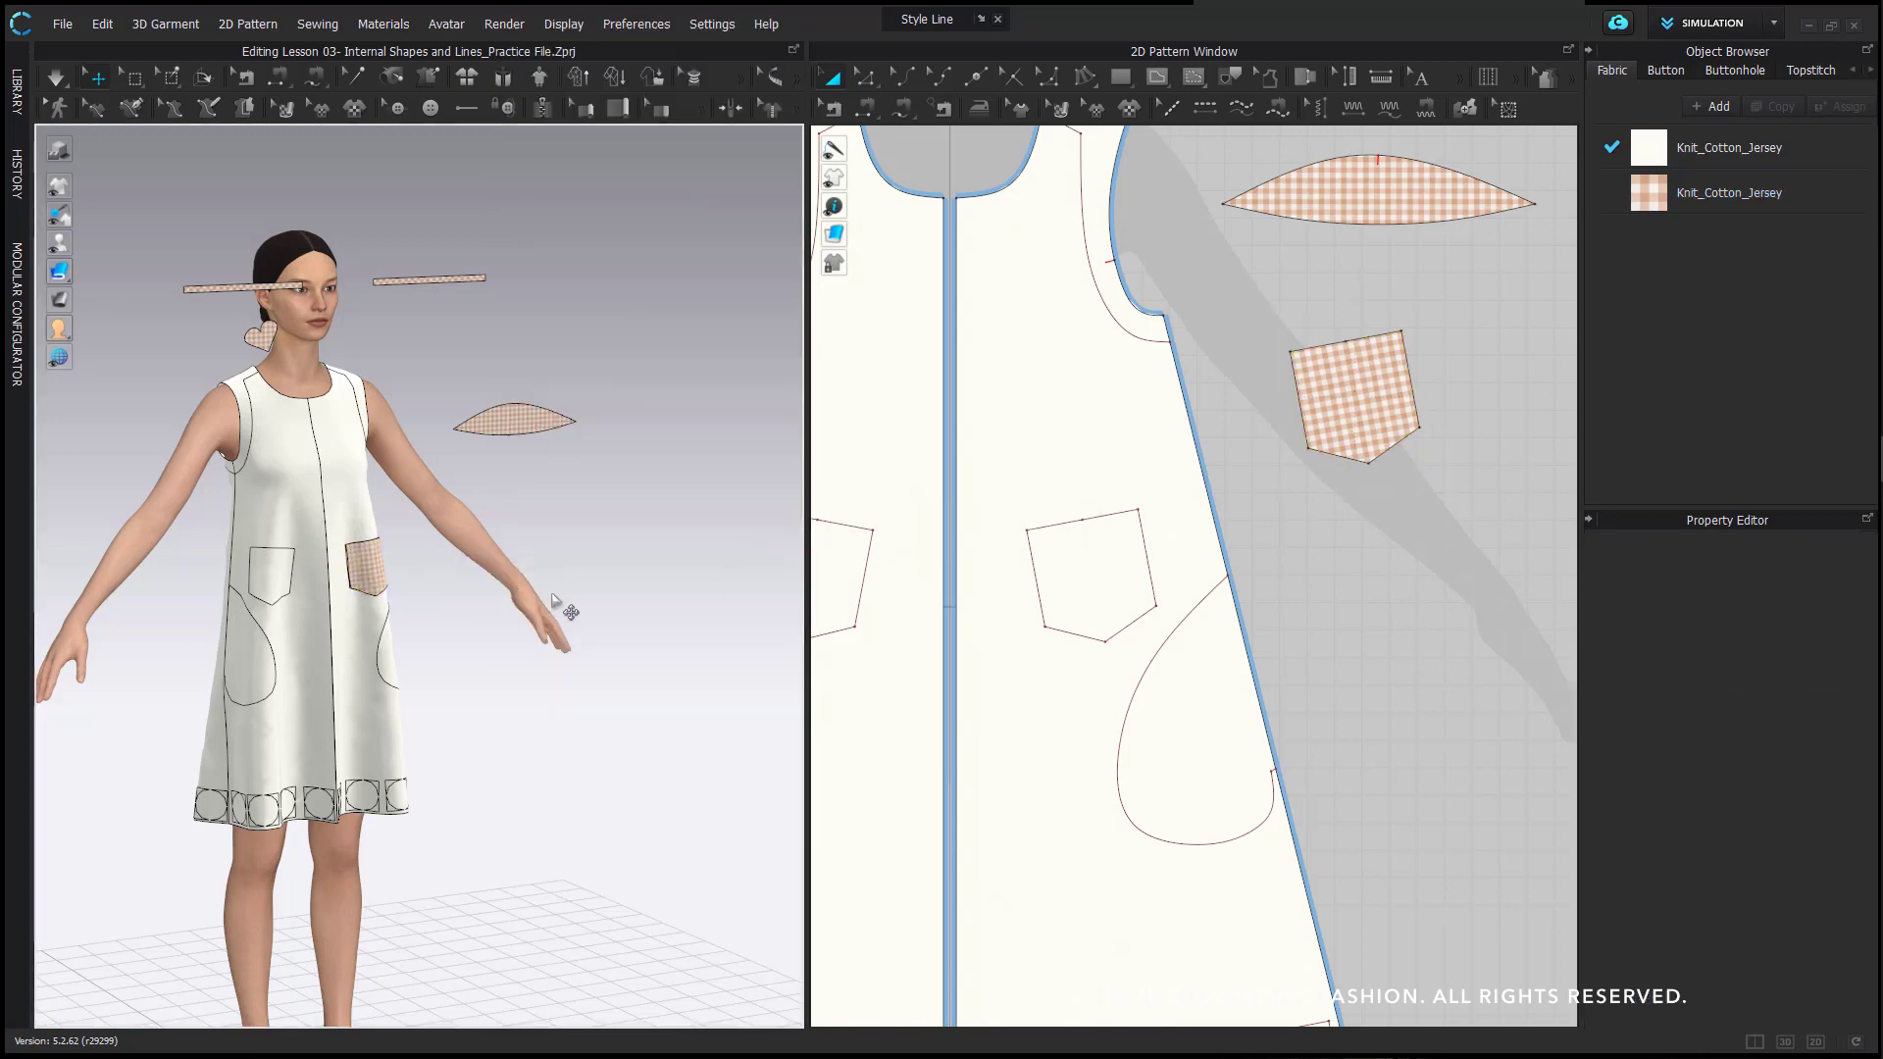
- Select the pocket's seam line for editing and examine the sewn checked pocket on the dress front in 3D
{"action": "key", "text": "b"}
{"action": "left_click", "coordinate": [1298, 392]}
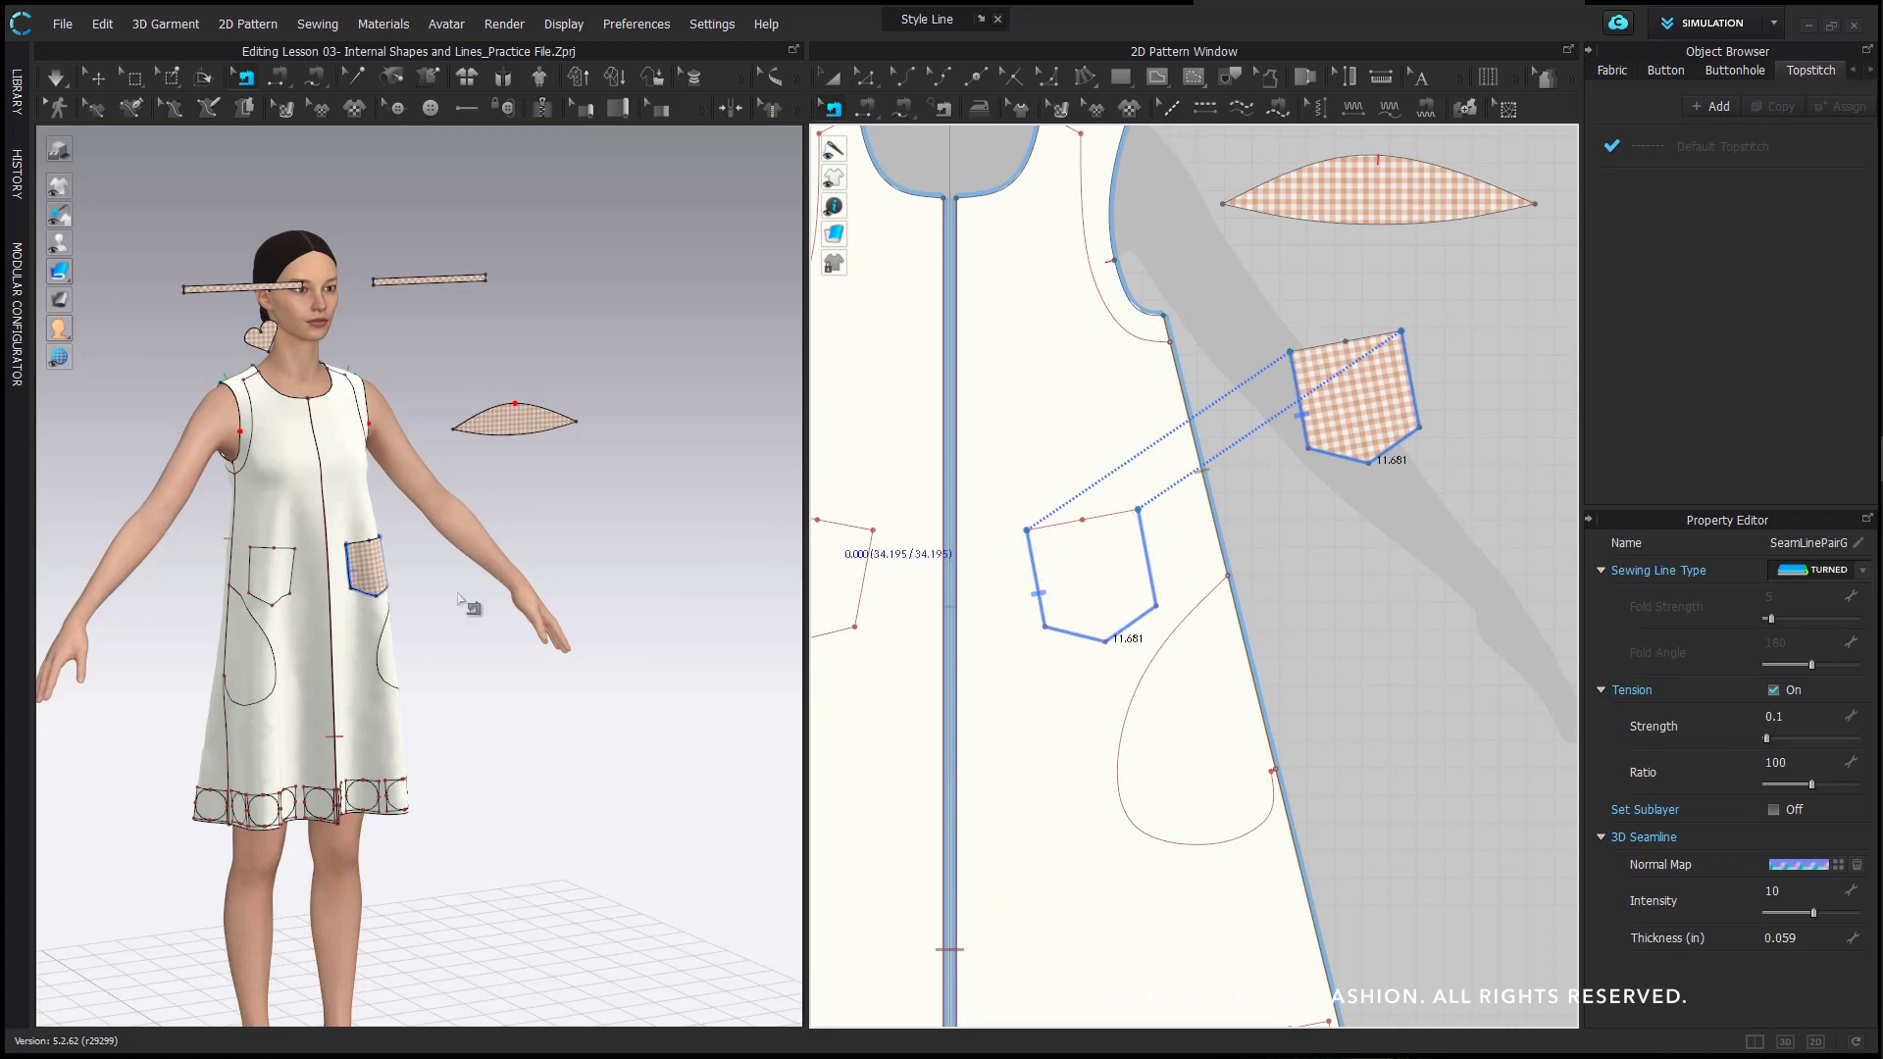
{"action": "right_click_drag", "start_coordinate": [458, 594], "coordinate": [355, 605]}
{"action": "scroll", "coordinate": [355, 605], "scroll_direction": "up", "scroll_amount": 3}
{"action": "scroll", "coordinate": [358, 608], "scroll_direction": "up", "scroll_amount": 5}
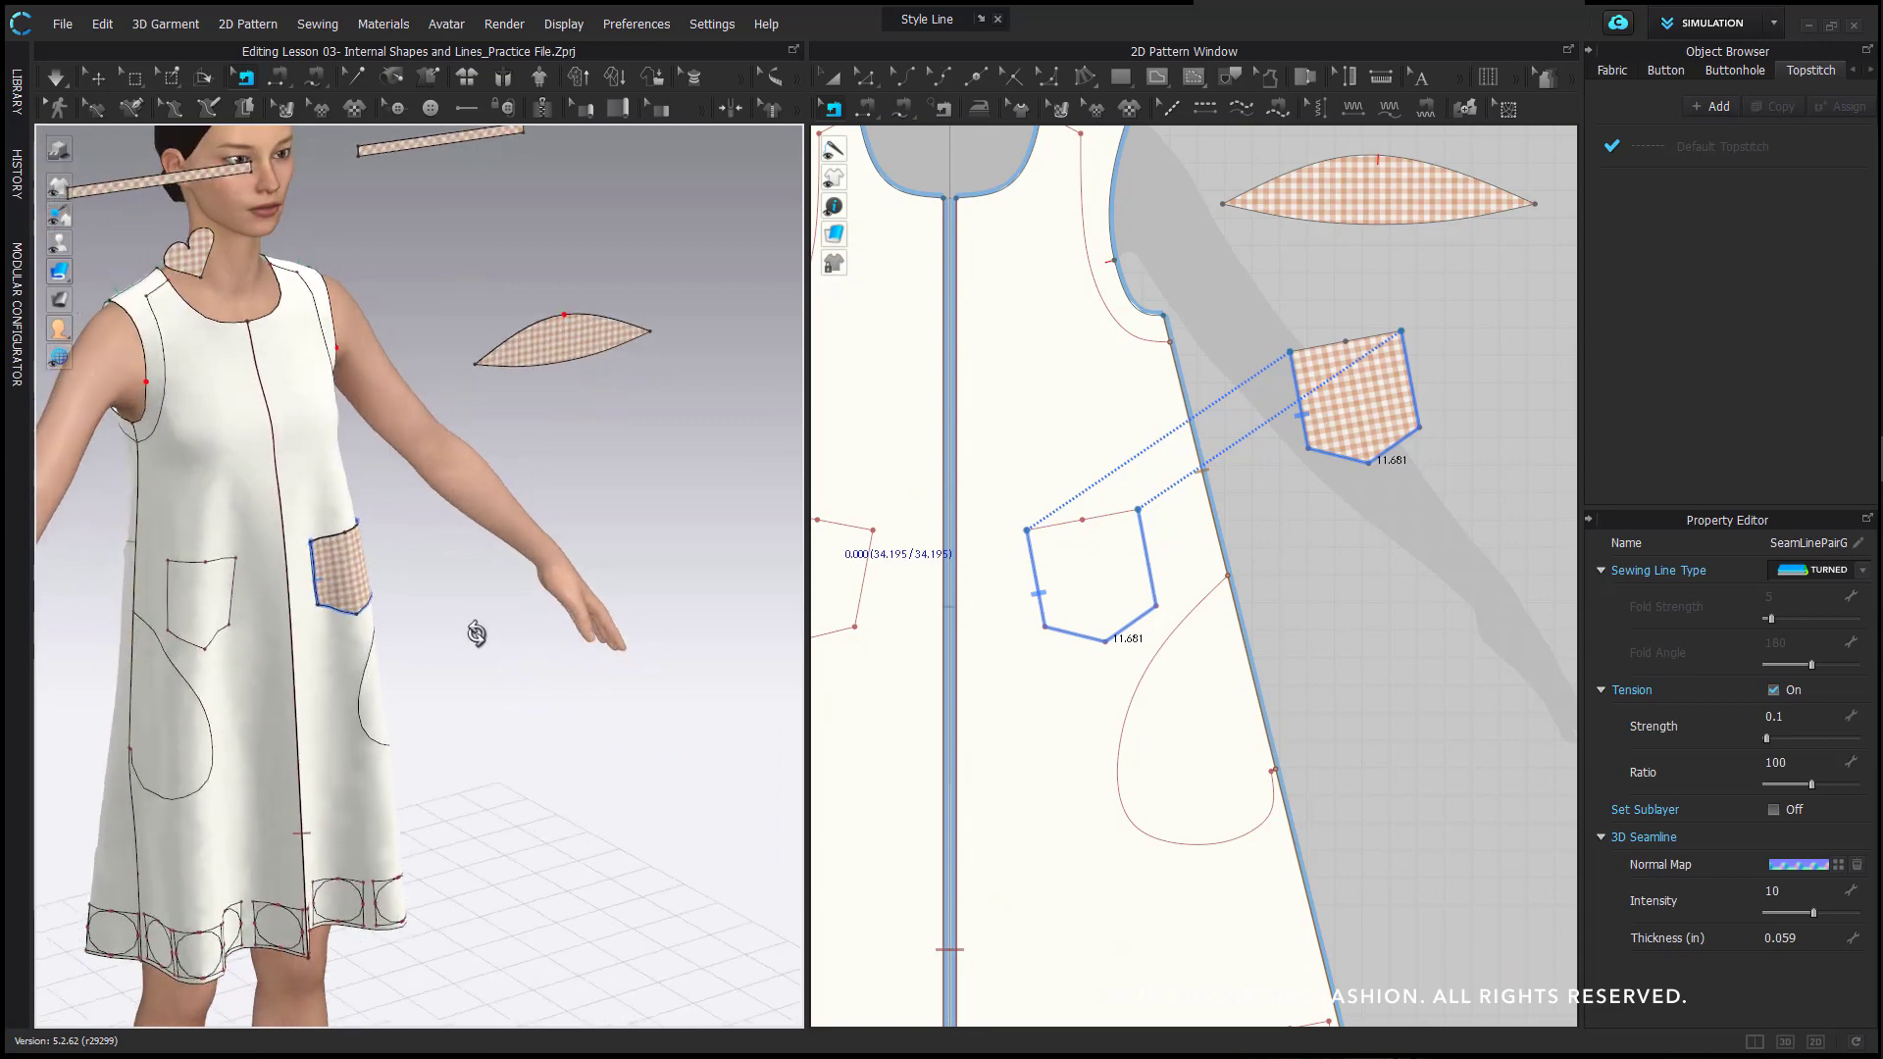
{"action": "scroll", "coordinate": [484, 651], "scroll_direction": "down", "scroll_amount": 5}
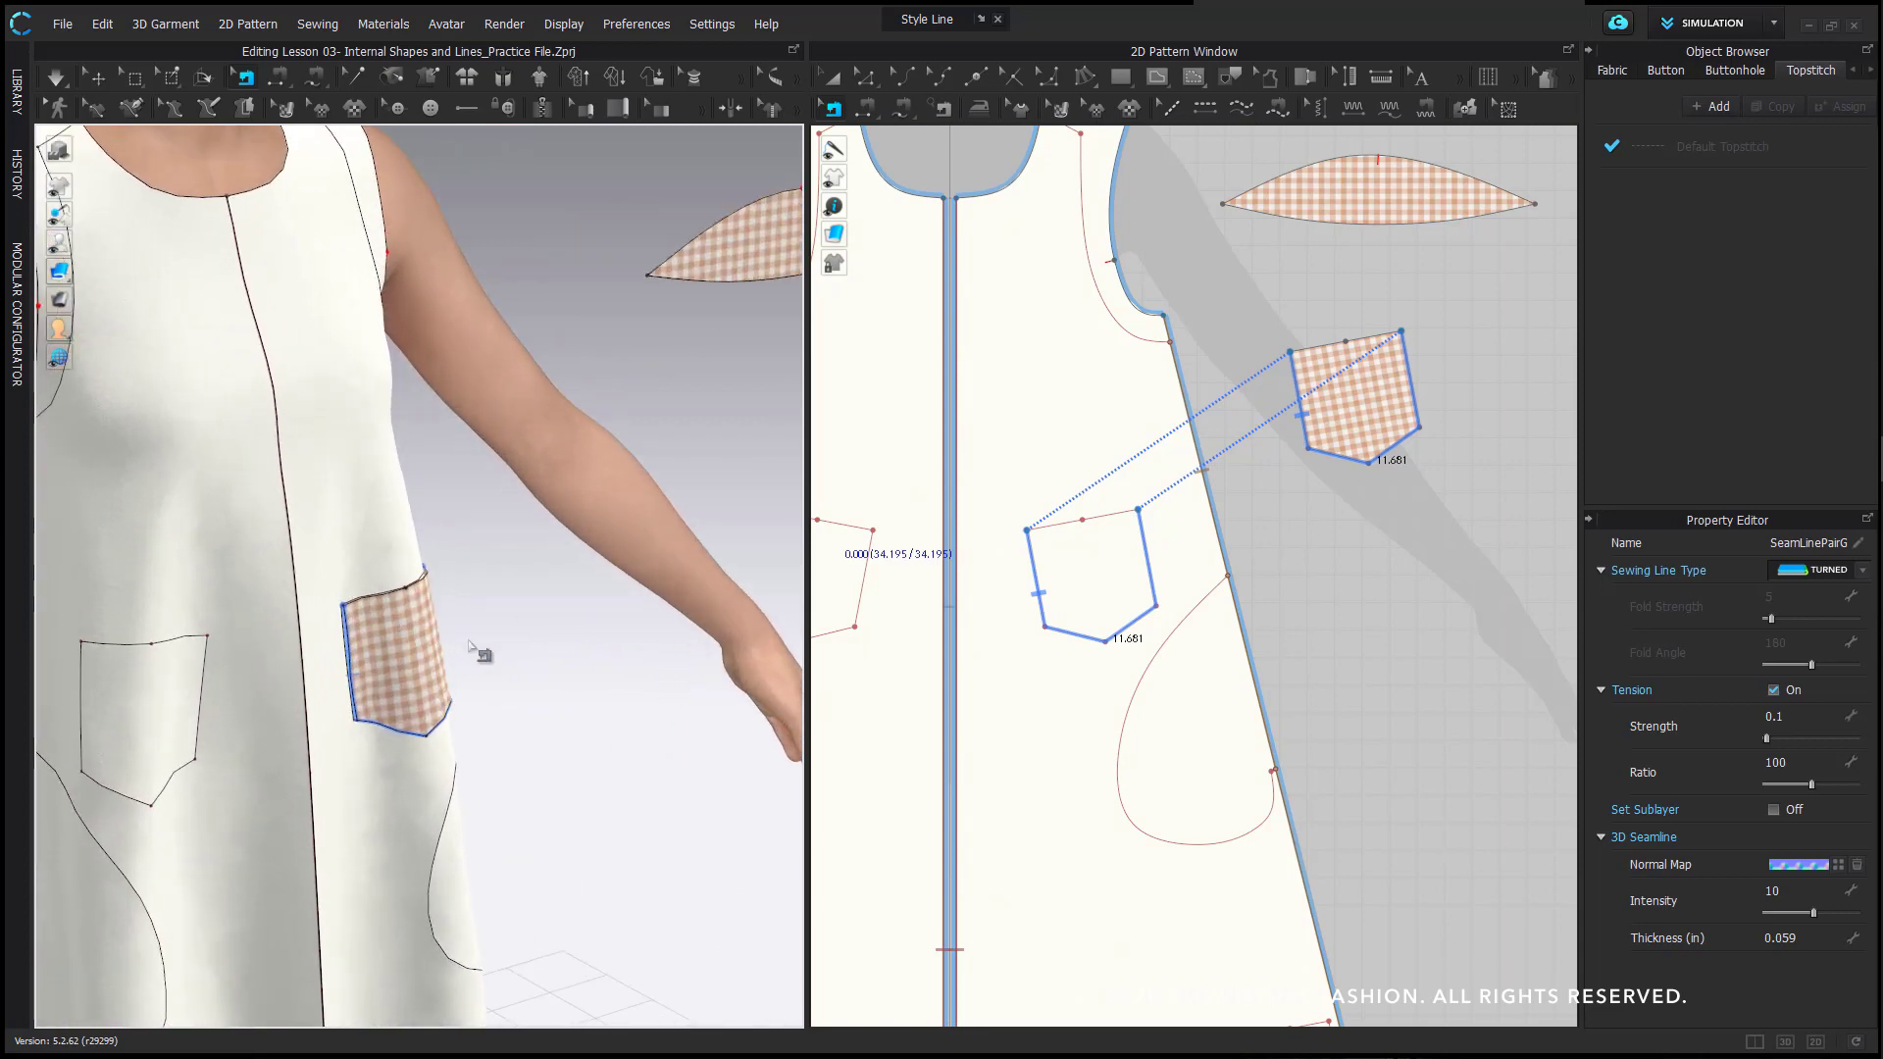
{"action": "right_click_drag", "start_coordinate": [533, 651], "coordinate": [474, 600]}
{"action": "middle_click_drag", "start_coordinate": [473, 600], "coordinate": [482, 592]}
{"action": "scroll", "coordinate": [482, 592], "scroll_direction": "up", "scroll_amount": 2}
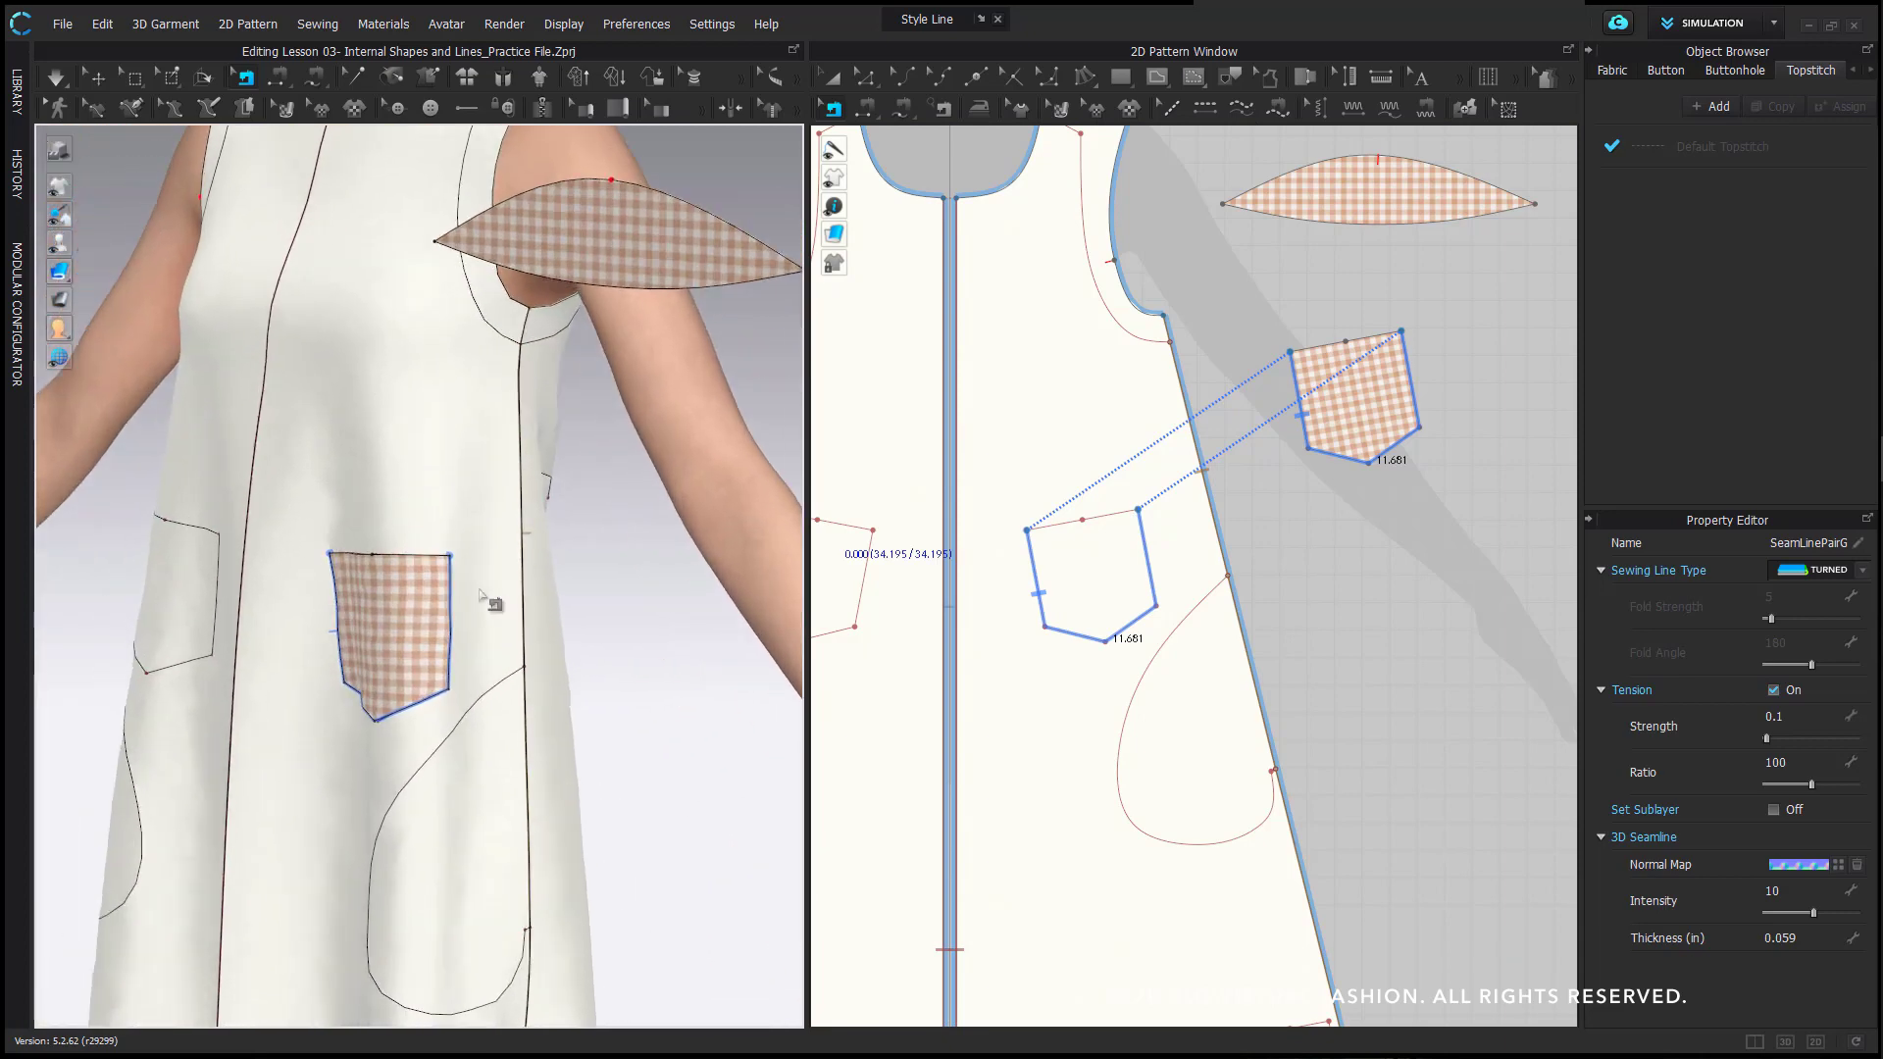
- Hide the avatar in the 3D view
{"action": "left_click", "coordinate": [96, 76]}
{"action": "right_click_drag", "start_coordinate": [490, 584], "coordinate": [538, 684]}
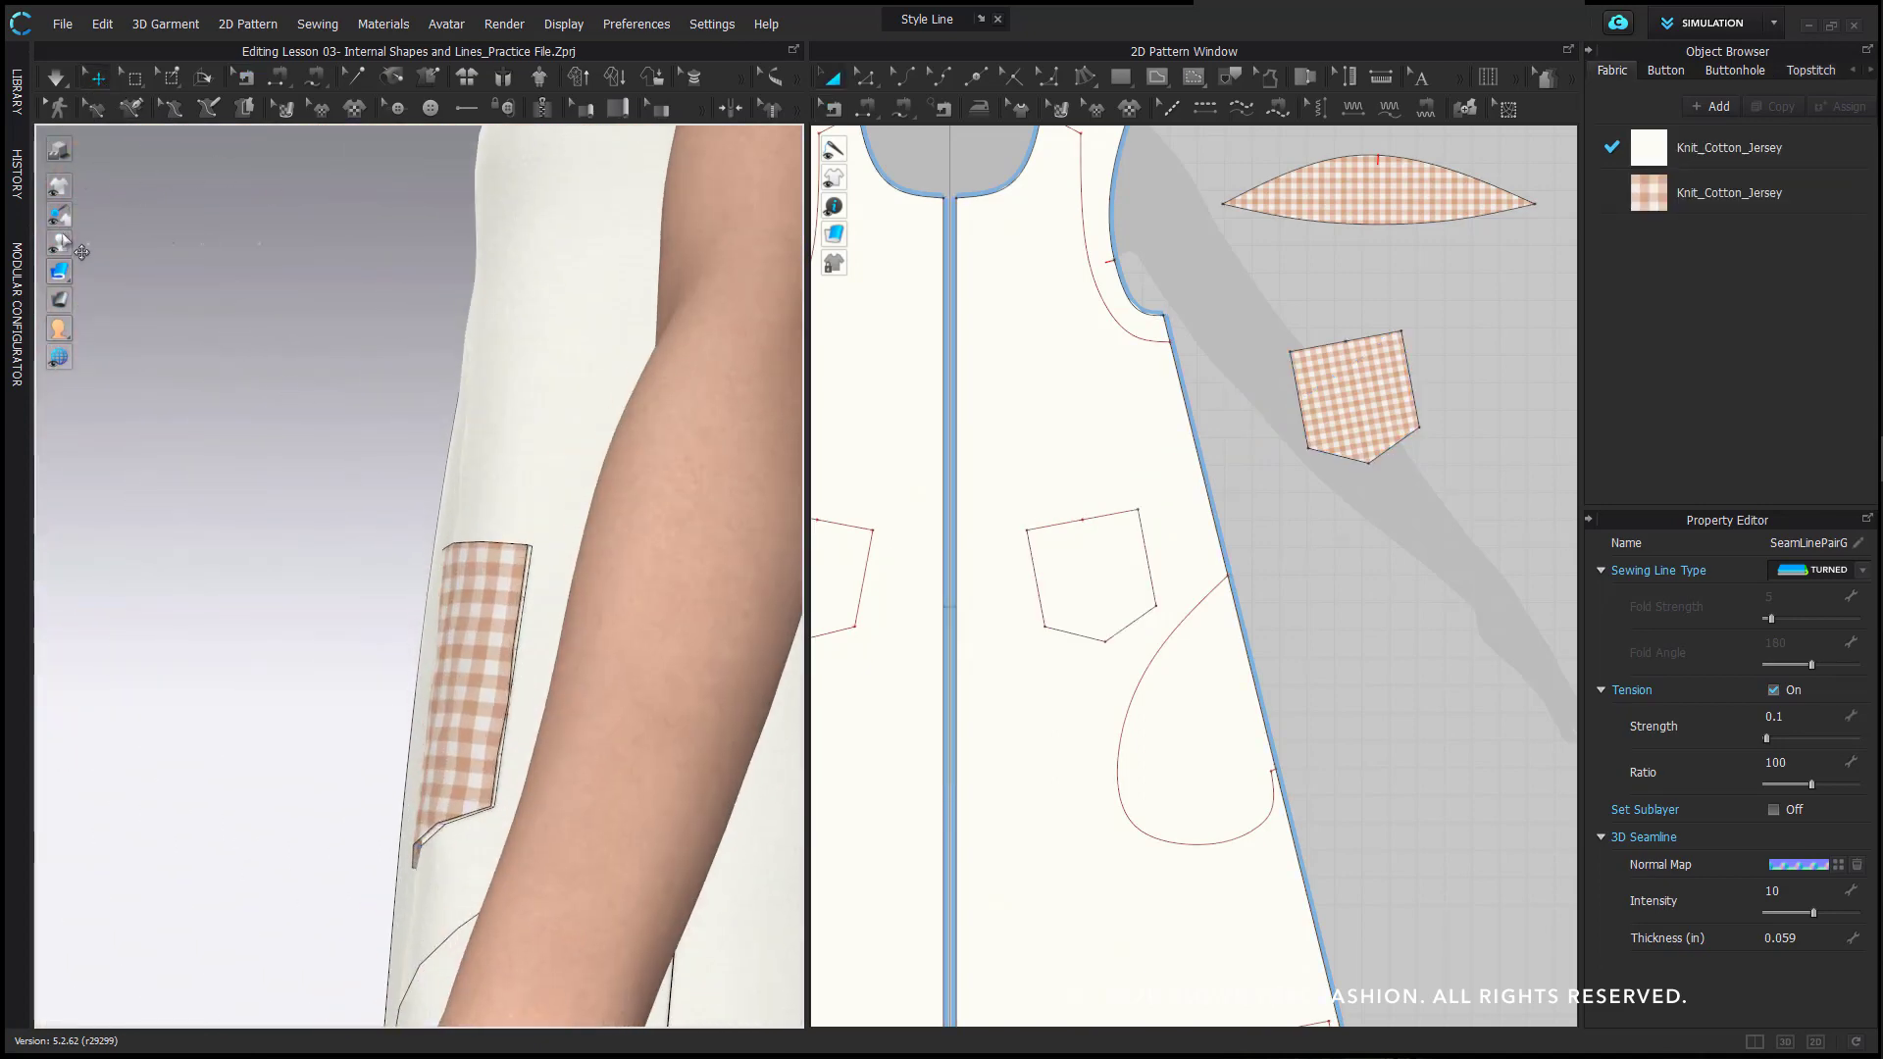
{"action": "left_click", "coordinate": [86, 242]}
- Simulate the garment briefly to pull the checked pocket's seams onto the dress front
{"action": "middle_click_drag", "start_coordinate": [614, 612], "coordinate": [431, 563]}
{"action": "scroll", "coordinate": [430, 563], "scroll_direction": "up", "scroll_amount": 2}
{"action": "right_click_drag", "start_coordinate": [430, 563], "coordinate": [363, 557]}
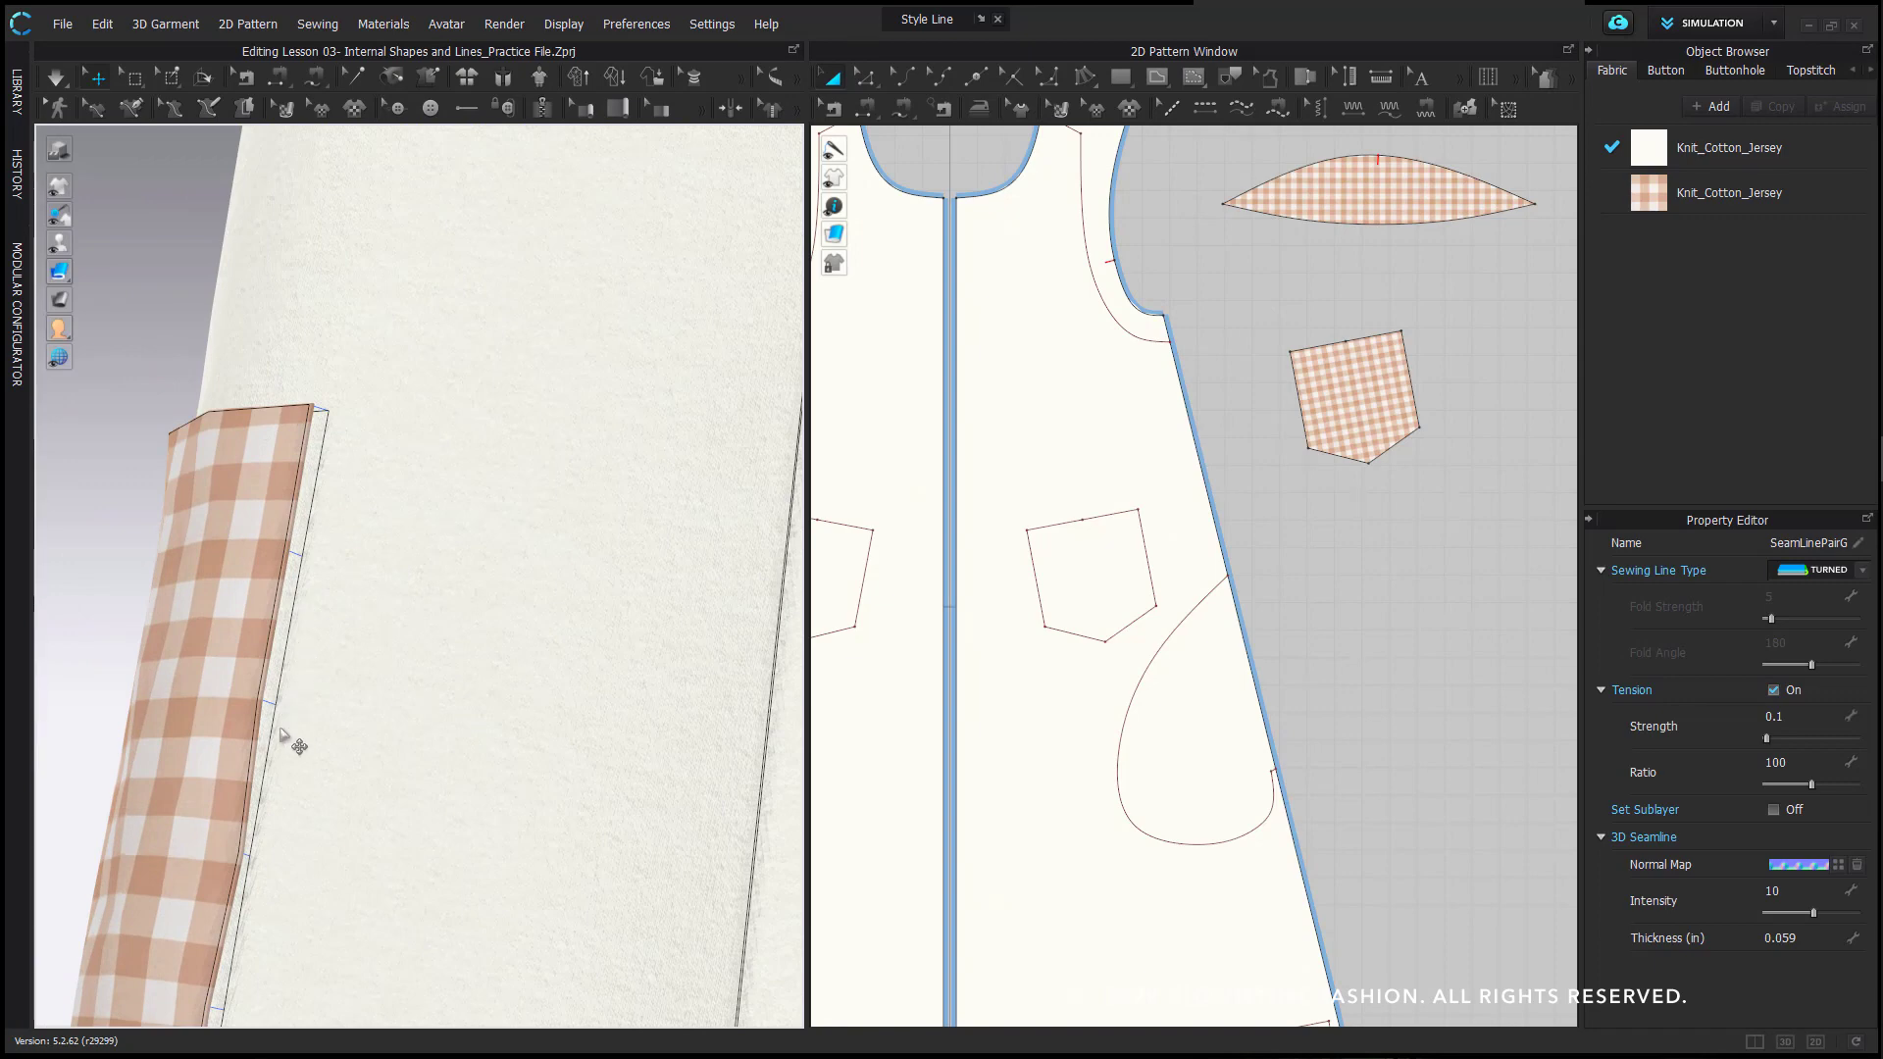
{"action": "mouse_move", "coordinate": [336, 613]}
{"action": "right_mouse_down"}
{"action": "mouse_move", "coordinate": [336, 514]}
{"action": "mouse_move", "coordinate": [362, 591]}
{"action": "right_mouse_up"}
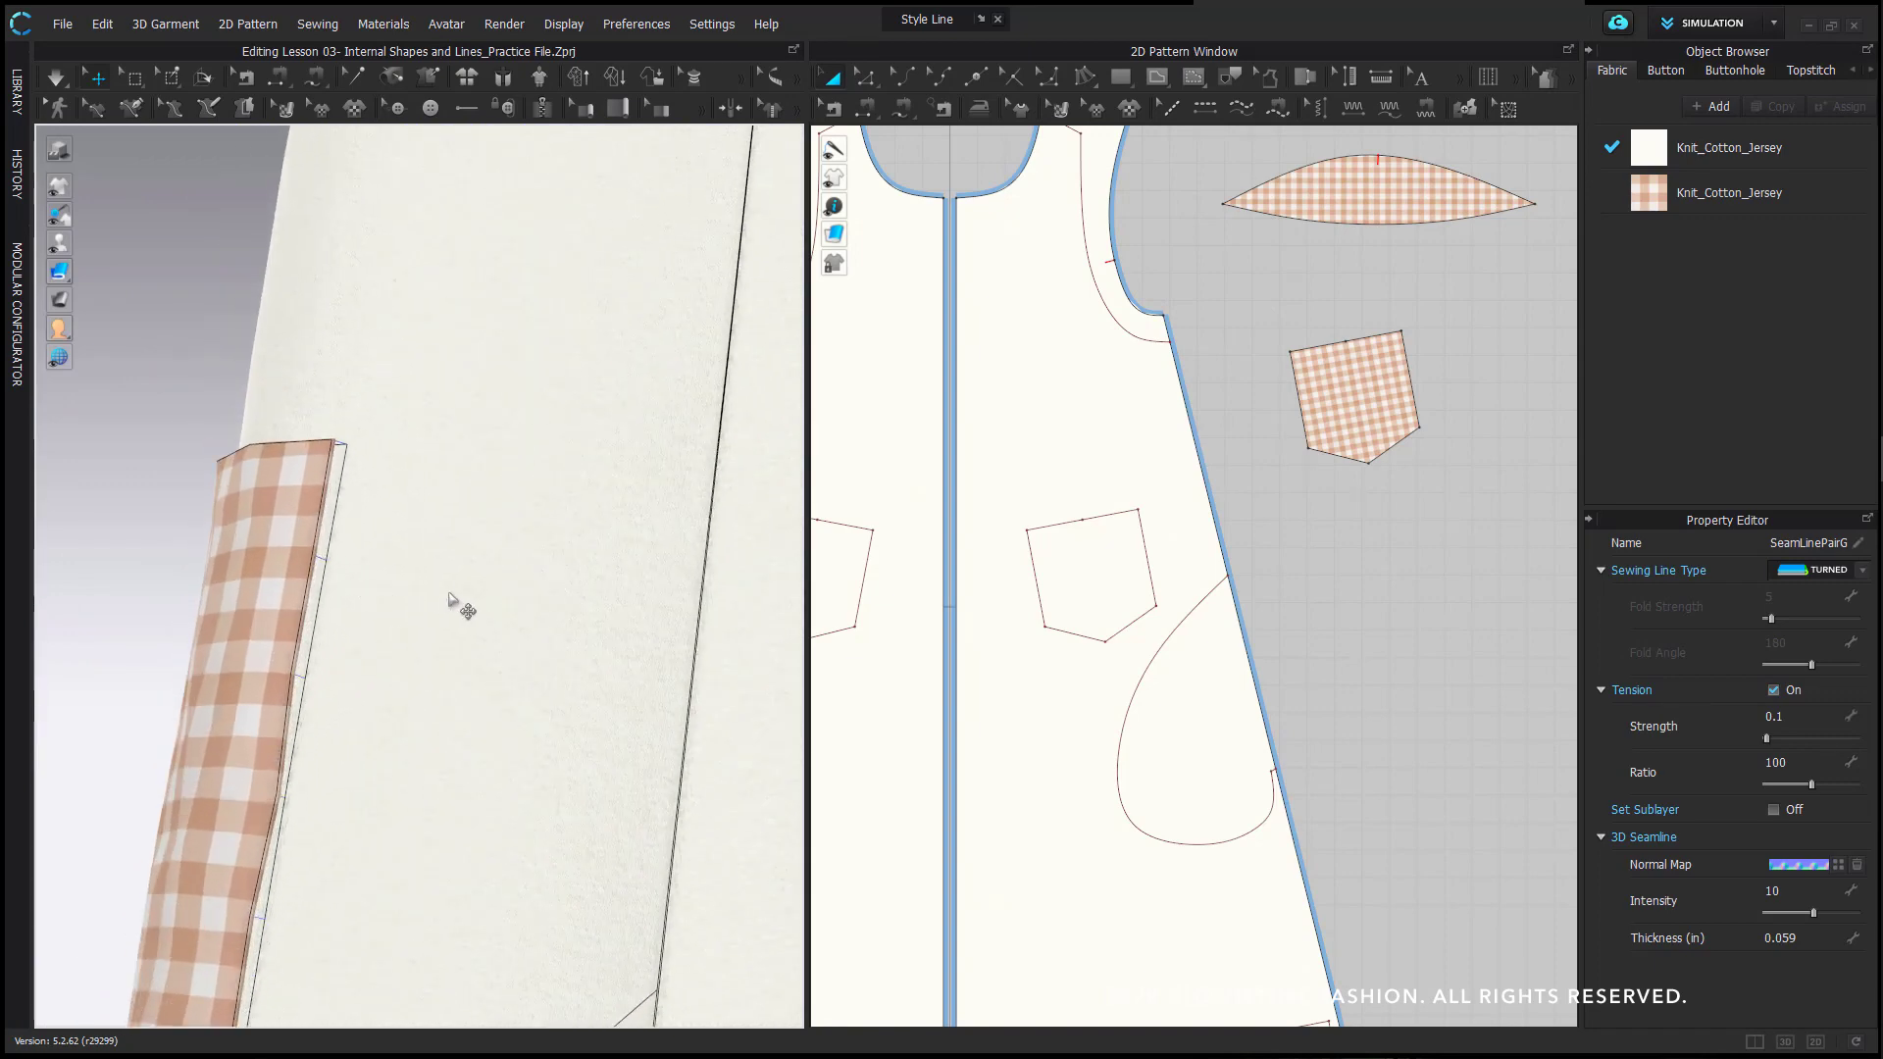
{"action": "key", "text": "space"}
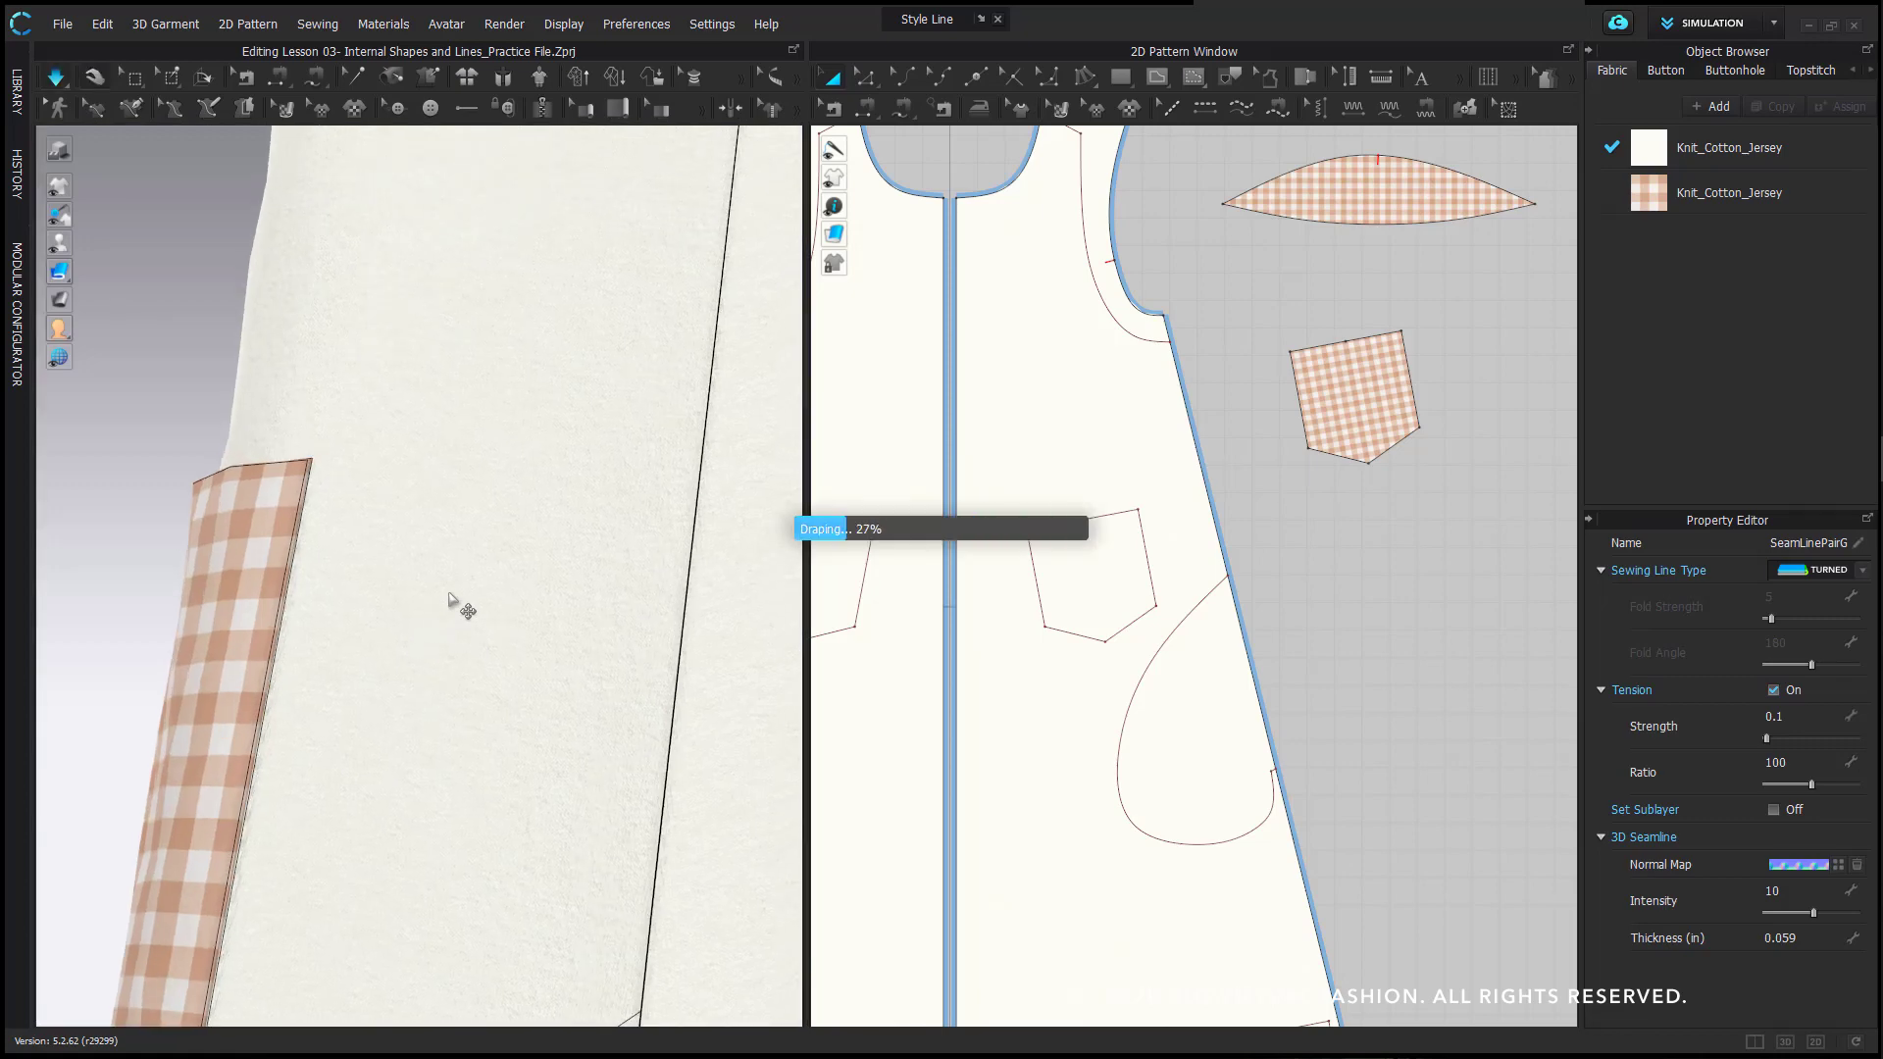
{"action": "key", "text": "space"}
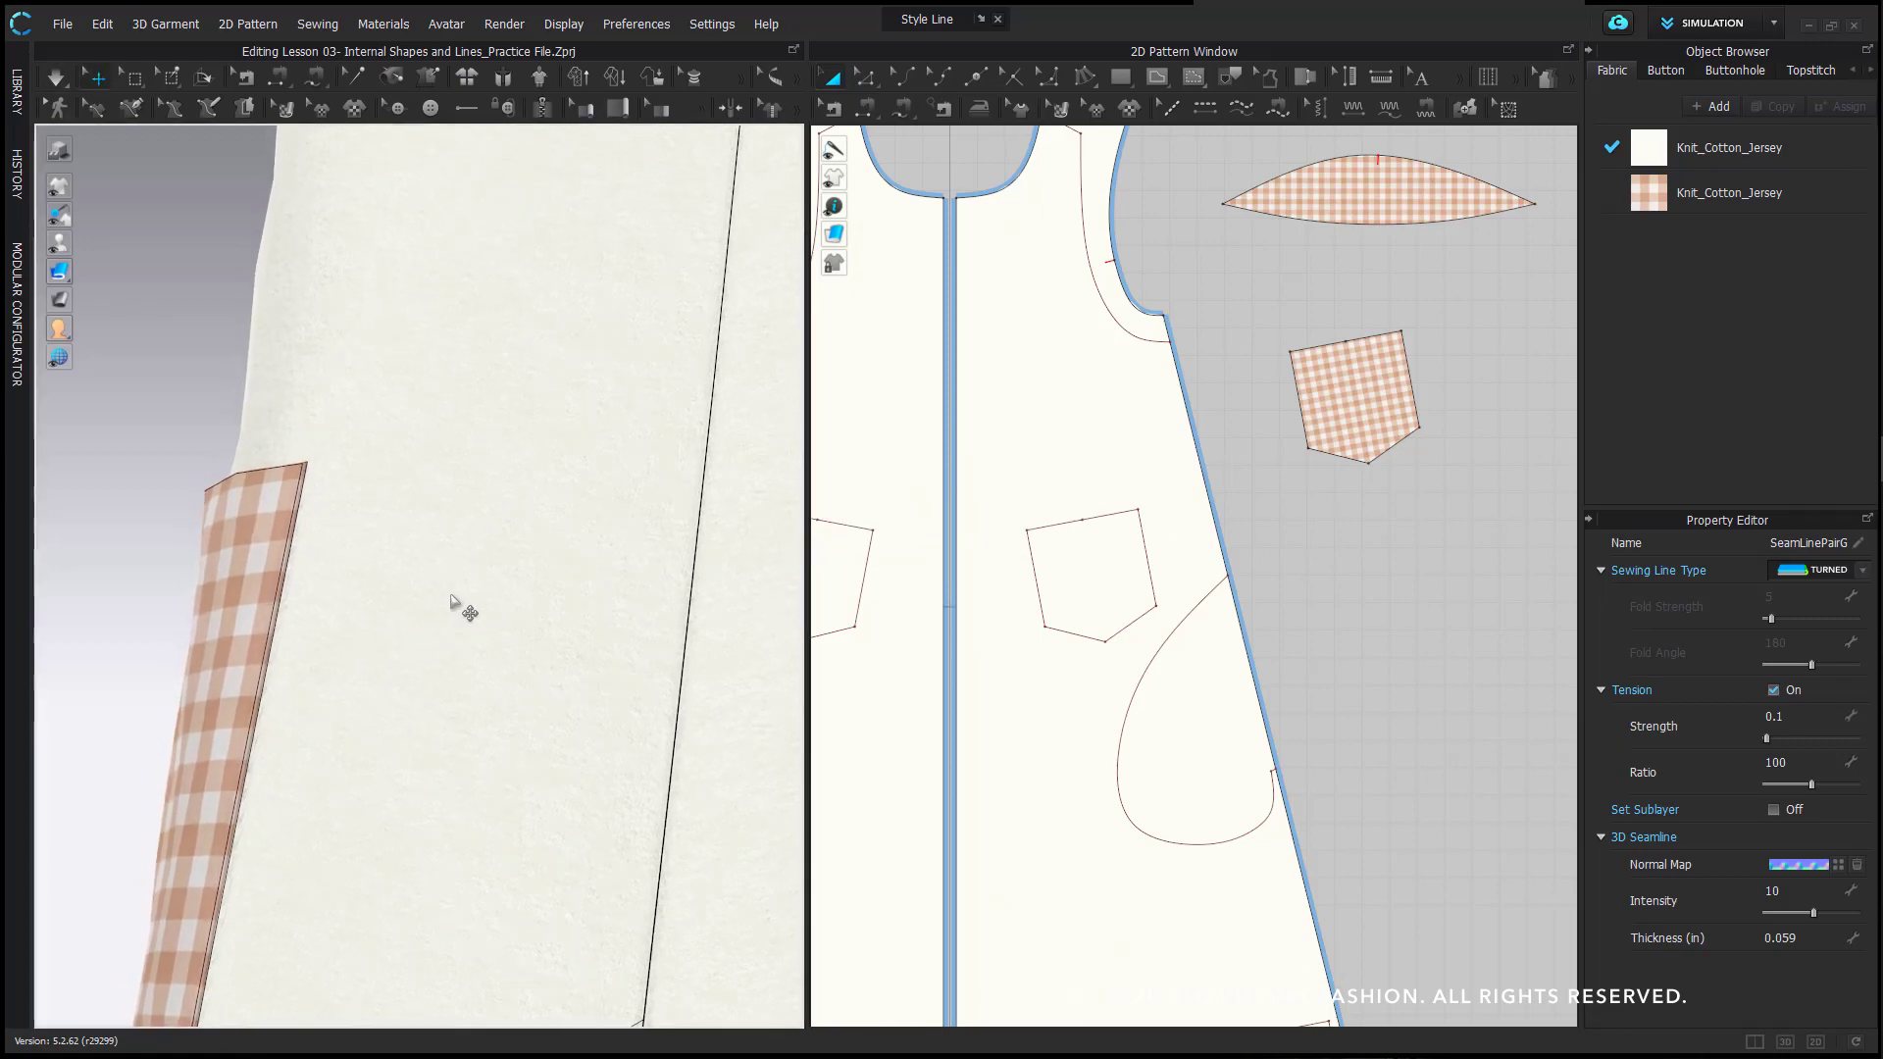
{"action": "scroll", "coordinate": [450, 601], "scroll_direction": "down", "scroll_amount": 3}
{"action": "right_click_drag", "start_coordinate": [446, 676], "coordinate": [536, 581]}
{"action": "scroll", "coordinate": [536, 581], "scroll_direction": "down", "scroll_amount": 3}
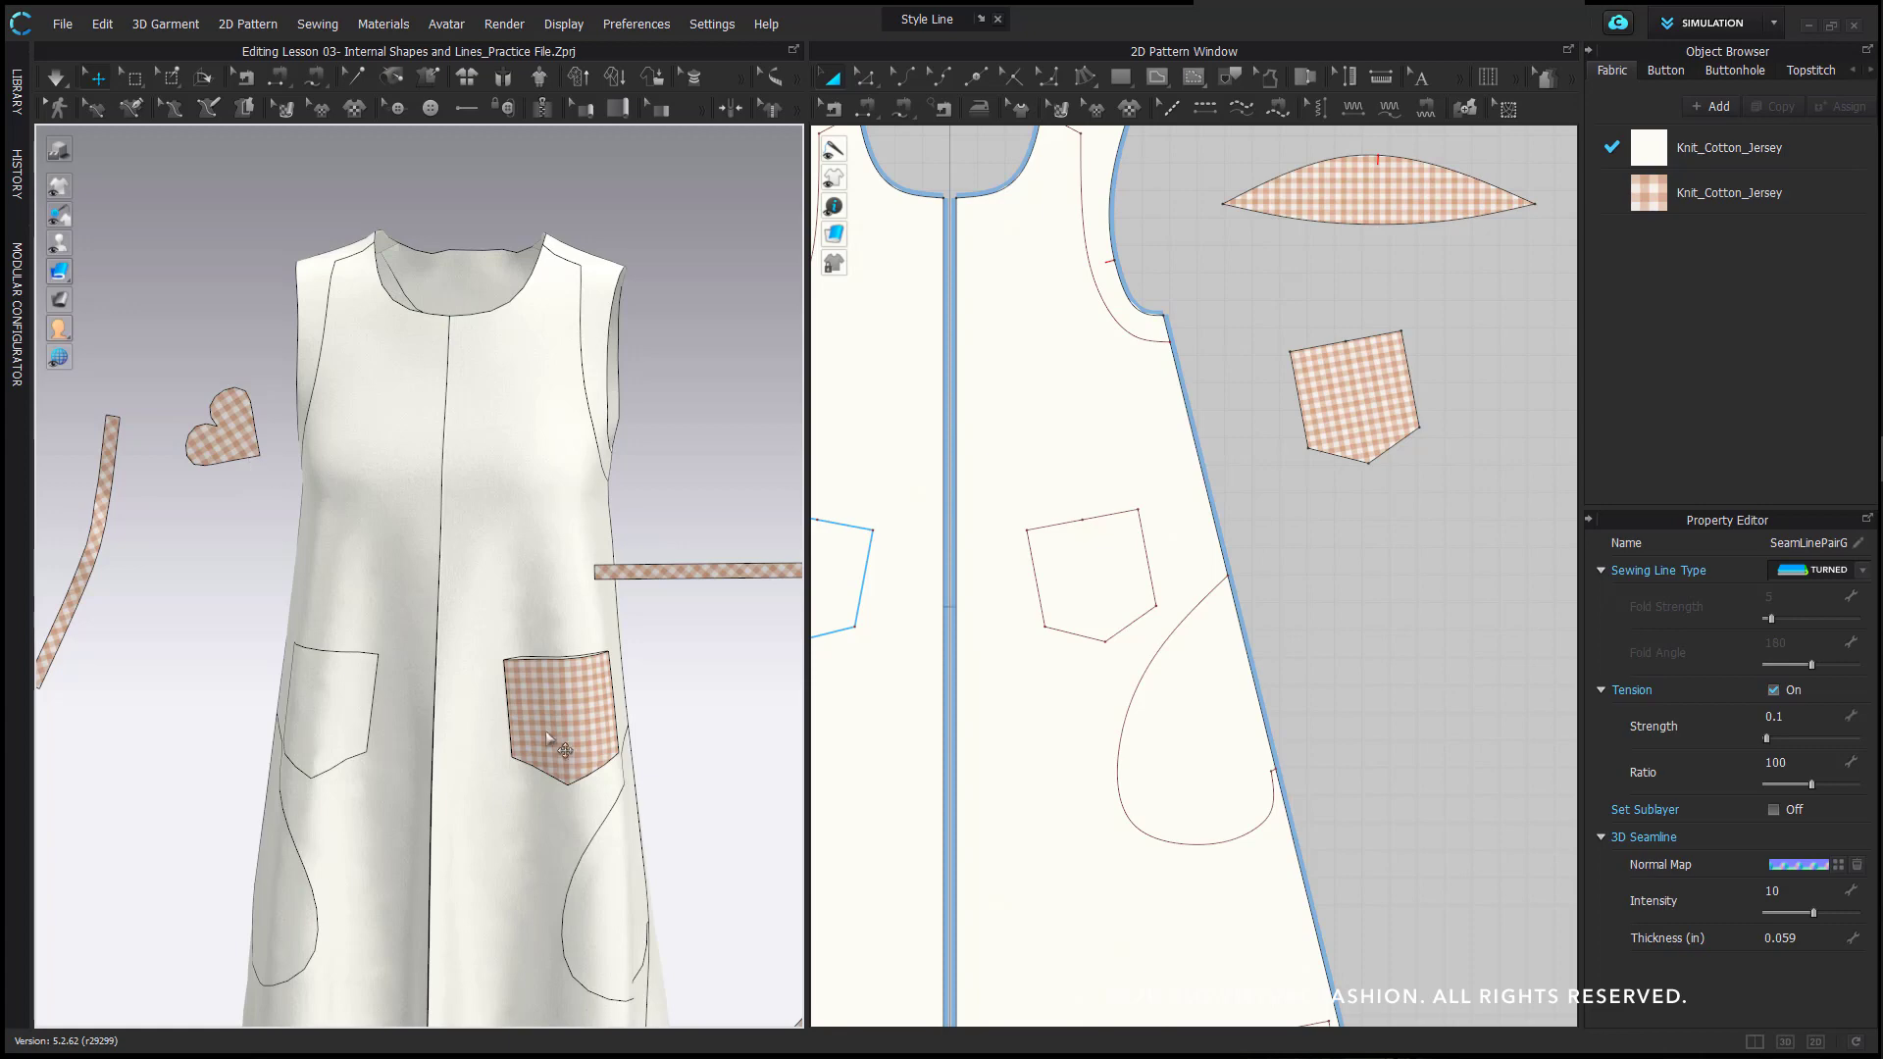
{"action": "left_click", "coordinate": [232, 431]}
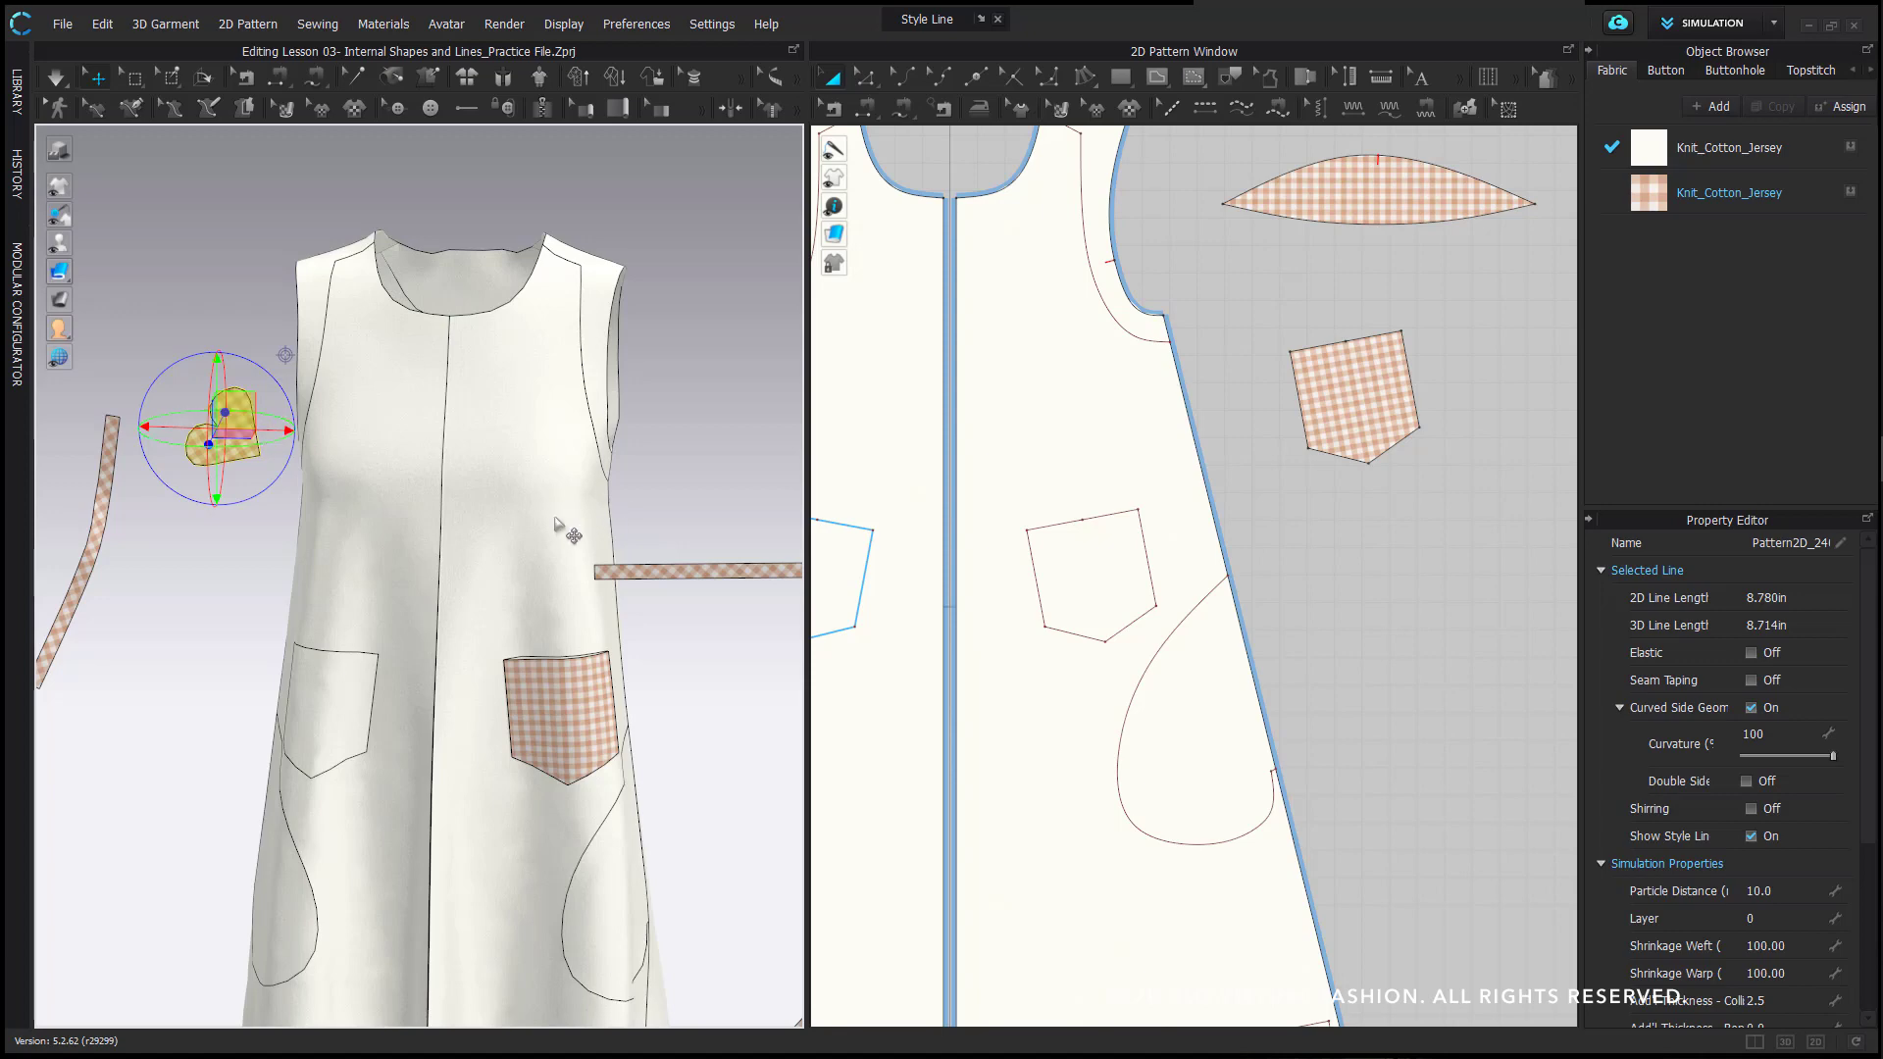
{"action": "mouse_move", "coordinate": [559, 521]}
{"action": "right_mouse_down"}
{"action": "mouse_move", "coordinate": [404, 534]}
{"action": "mouse_move", "coordinate": [578, 529]}
{"action": "right_mouse_up"}
{"action": "left_click", "coordinate": [705, 393]}
- Reset the 3D arrangement of both checked strap patterns to lay them flat above the dress
{"action": "scroll", "coordinate": [484, 483], "scroll_direction": "down", "scroll_amount": 1}
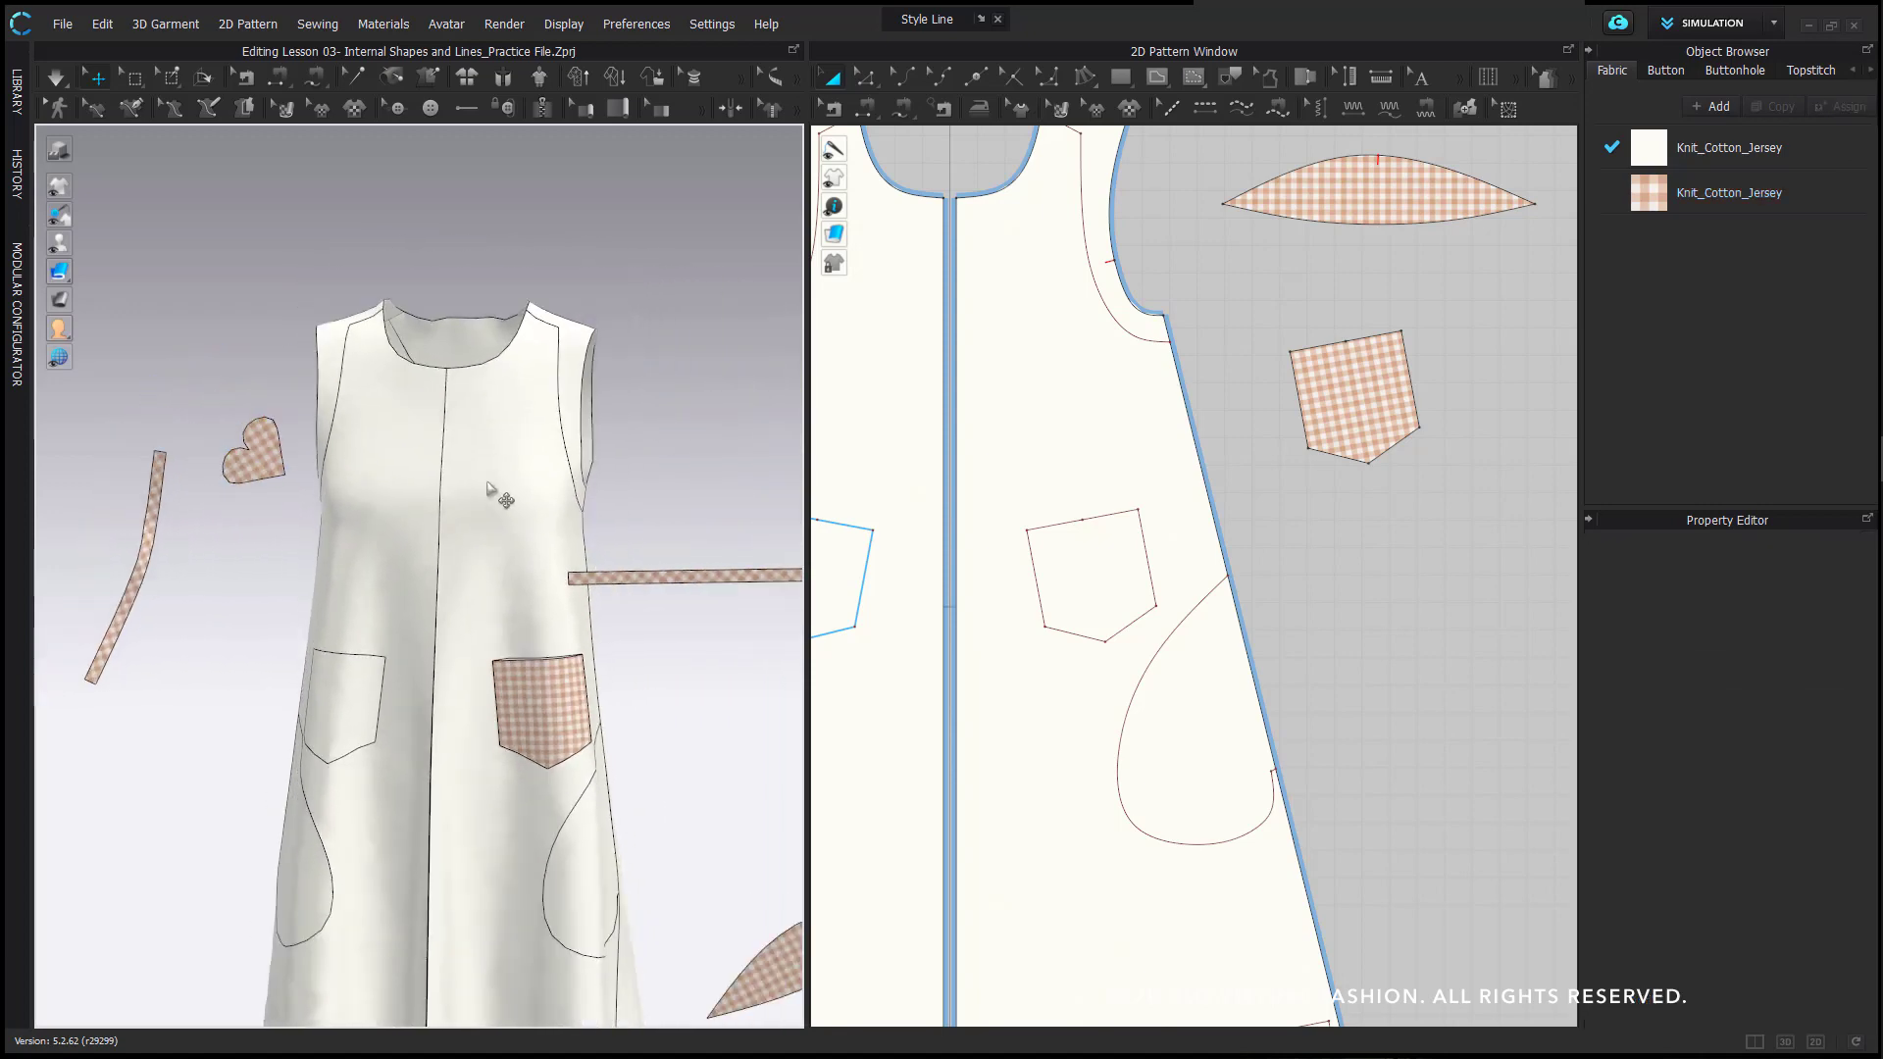
{"action": "right_click_drag", "start_coordinate": [397, 497], "coordinate": [481, 493]}
{"action": "scroll", "coordinate": [481, 494], "scroll_direction": "down", "scroll_amount": 2}
{"action": "scroll", "coordinate": [481, 495], "scroll_direction": "down", "scroll_amount": 1}
{"action": "middle_click_drag", "start_coordinate": [481, 495], "coordinate": [356, 509]}
{"action": "right_click_drag", "start_coordinate": [164, 513], "coordinate": [401, 551]}
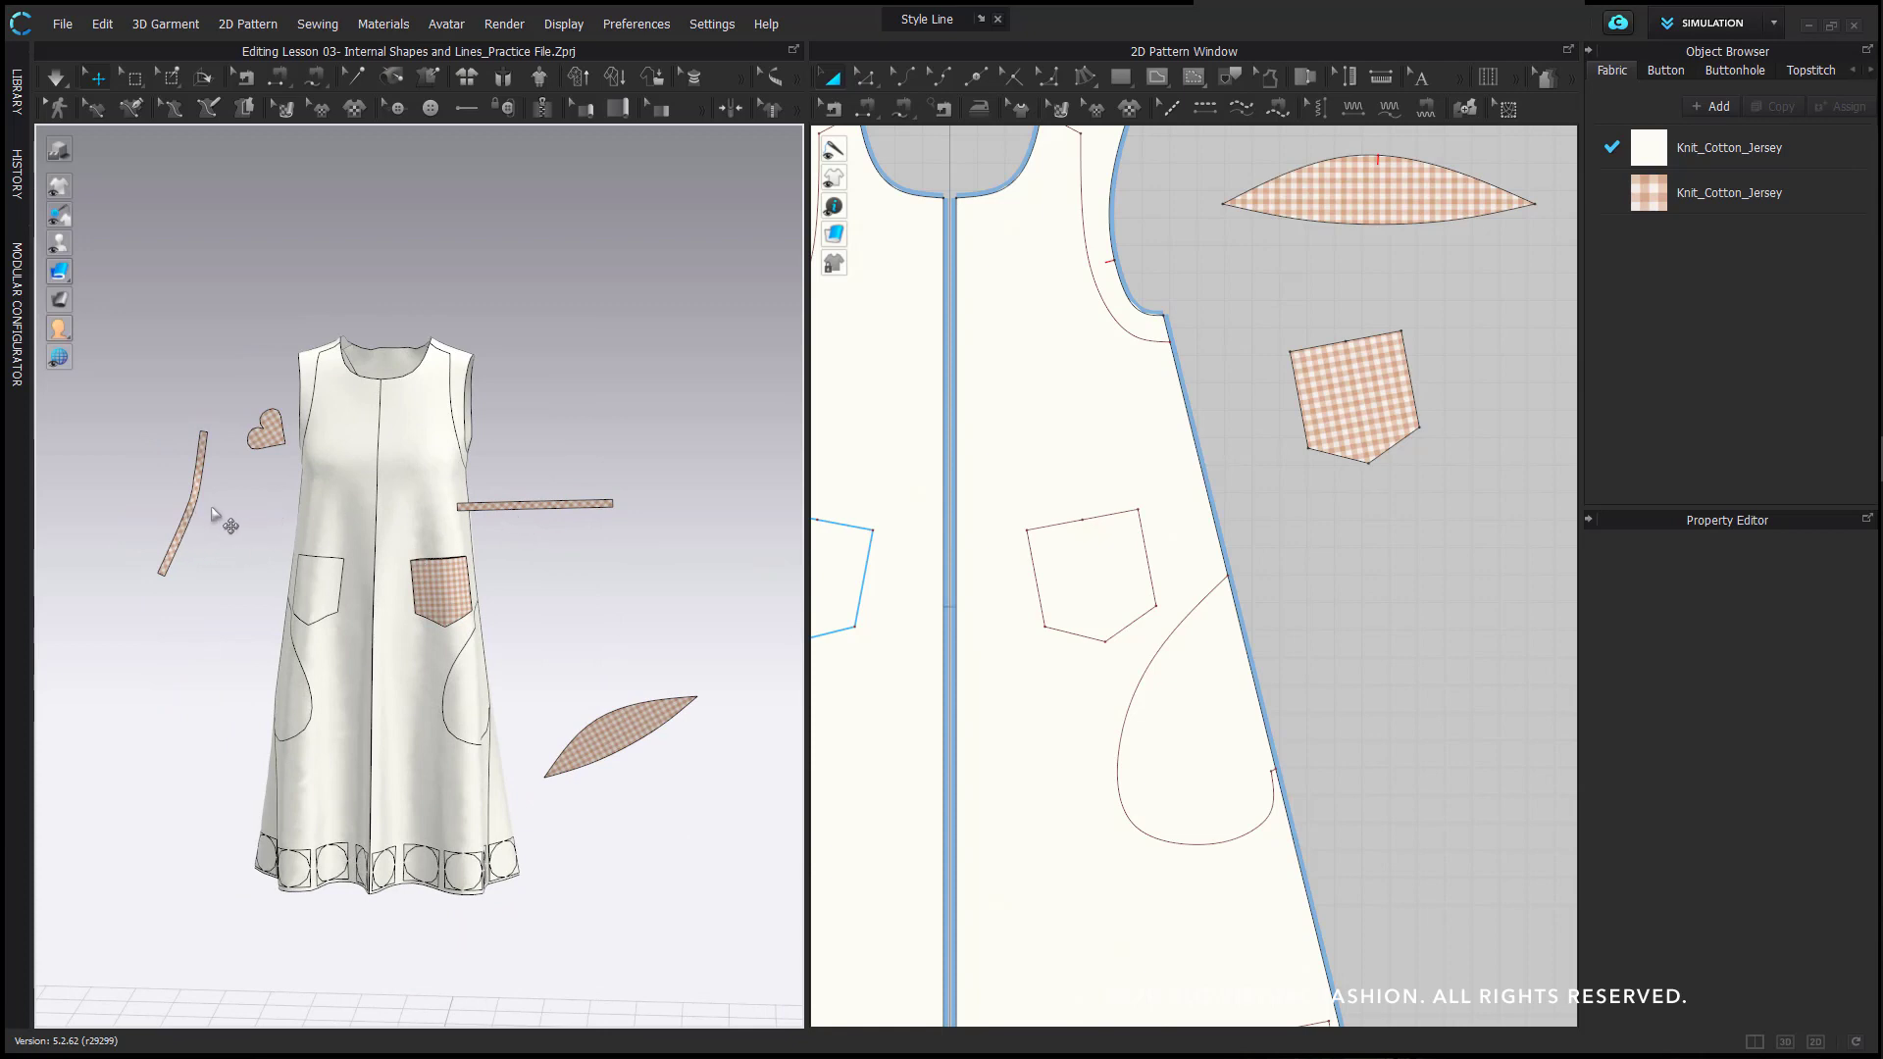
{"action": "left_click", "coordinate": [196, 507]}
{"action": "left_click", "coordinate": [511, 507], "text": "shift"}
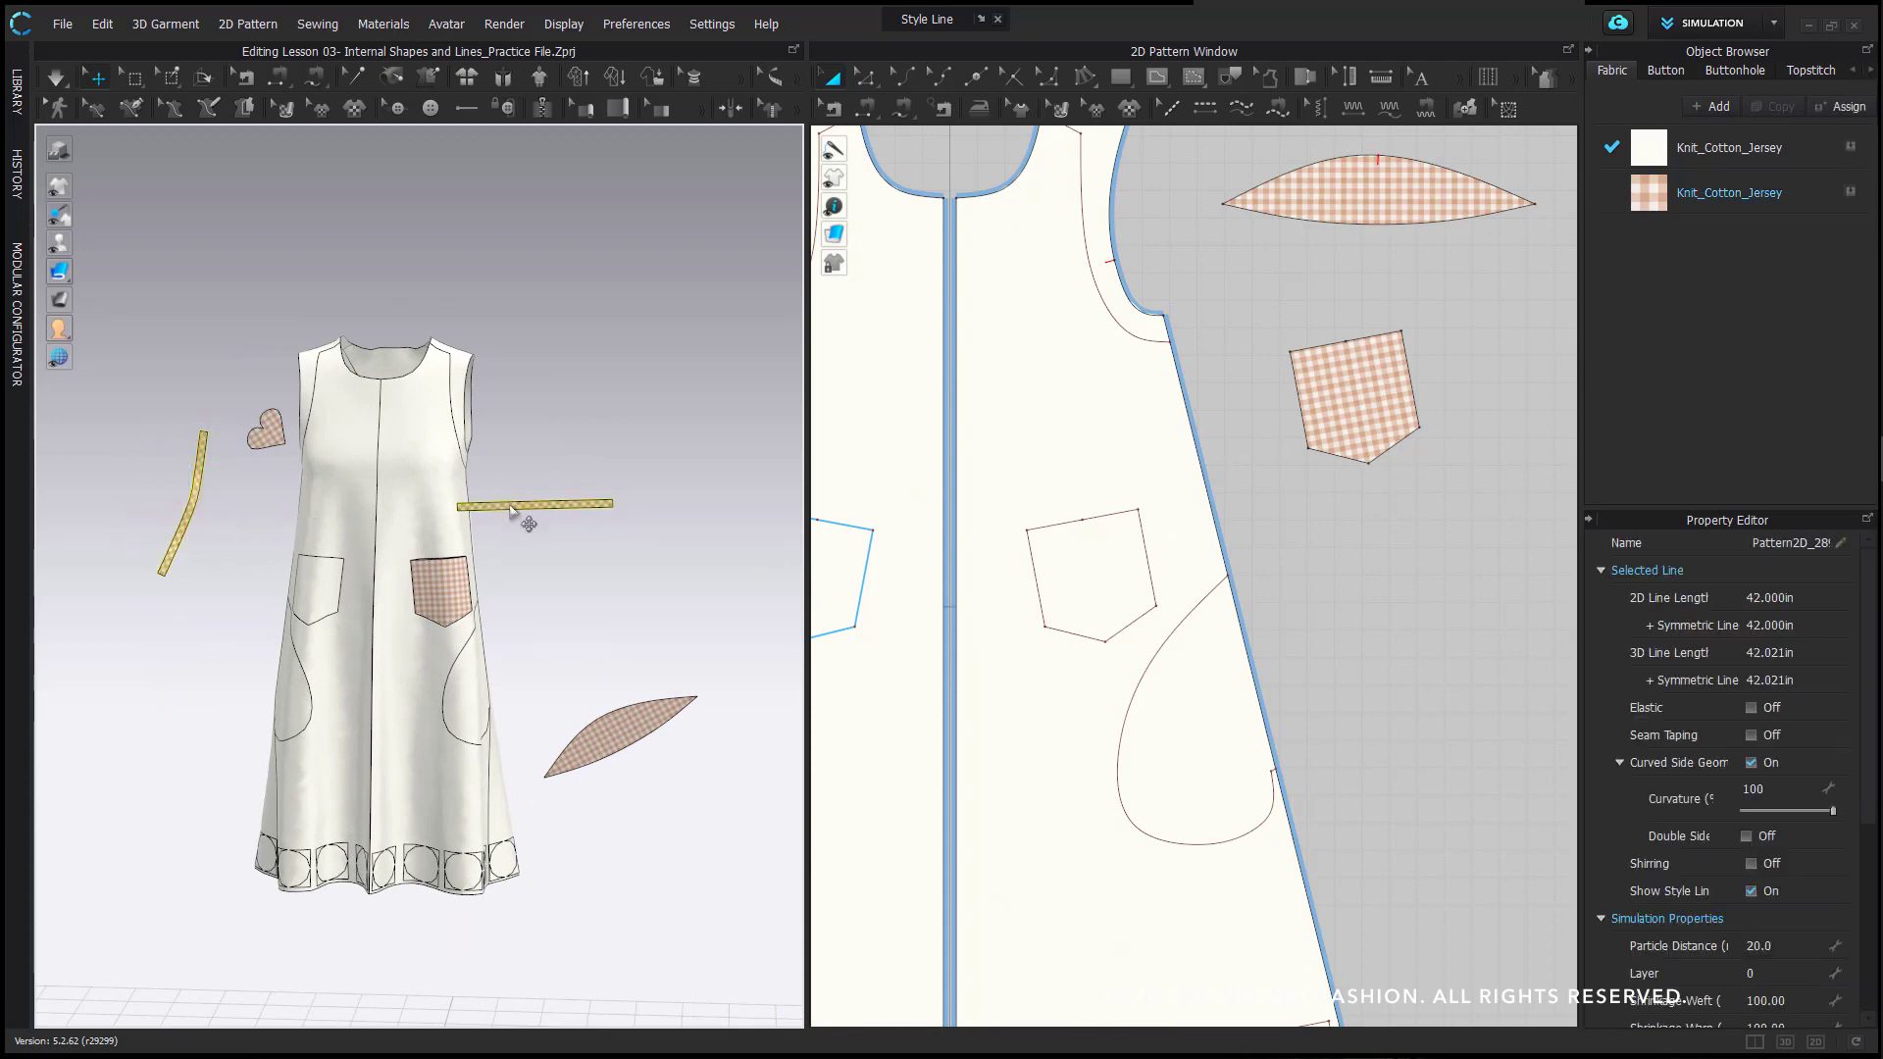
{"action": "right_click", "coordinate": [511, 507]}
{"action": "left_click", "coordinate": [615, 362]}
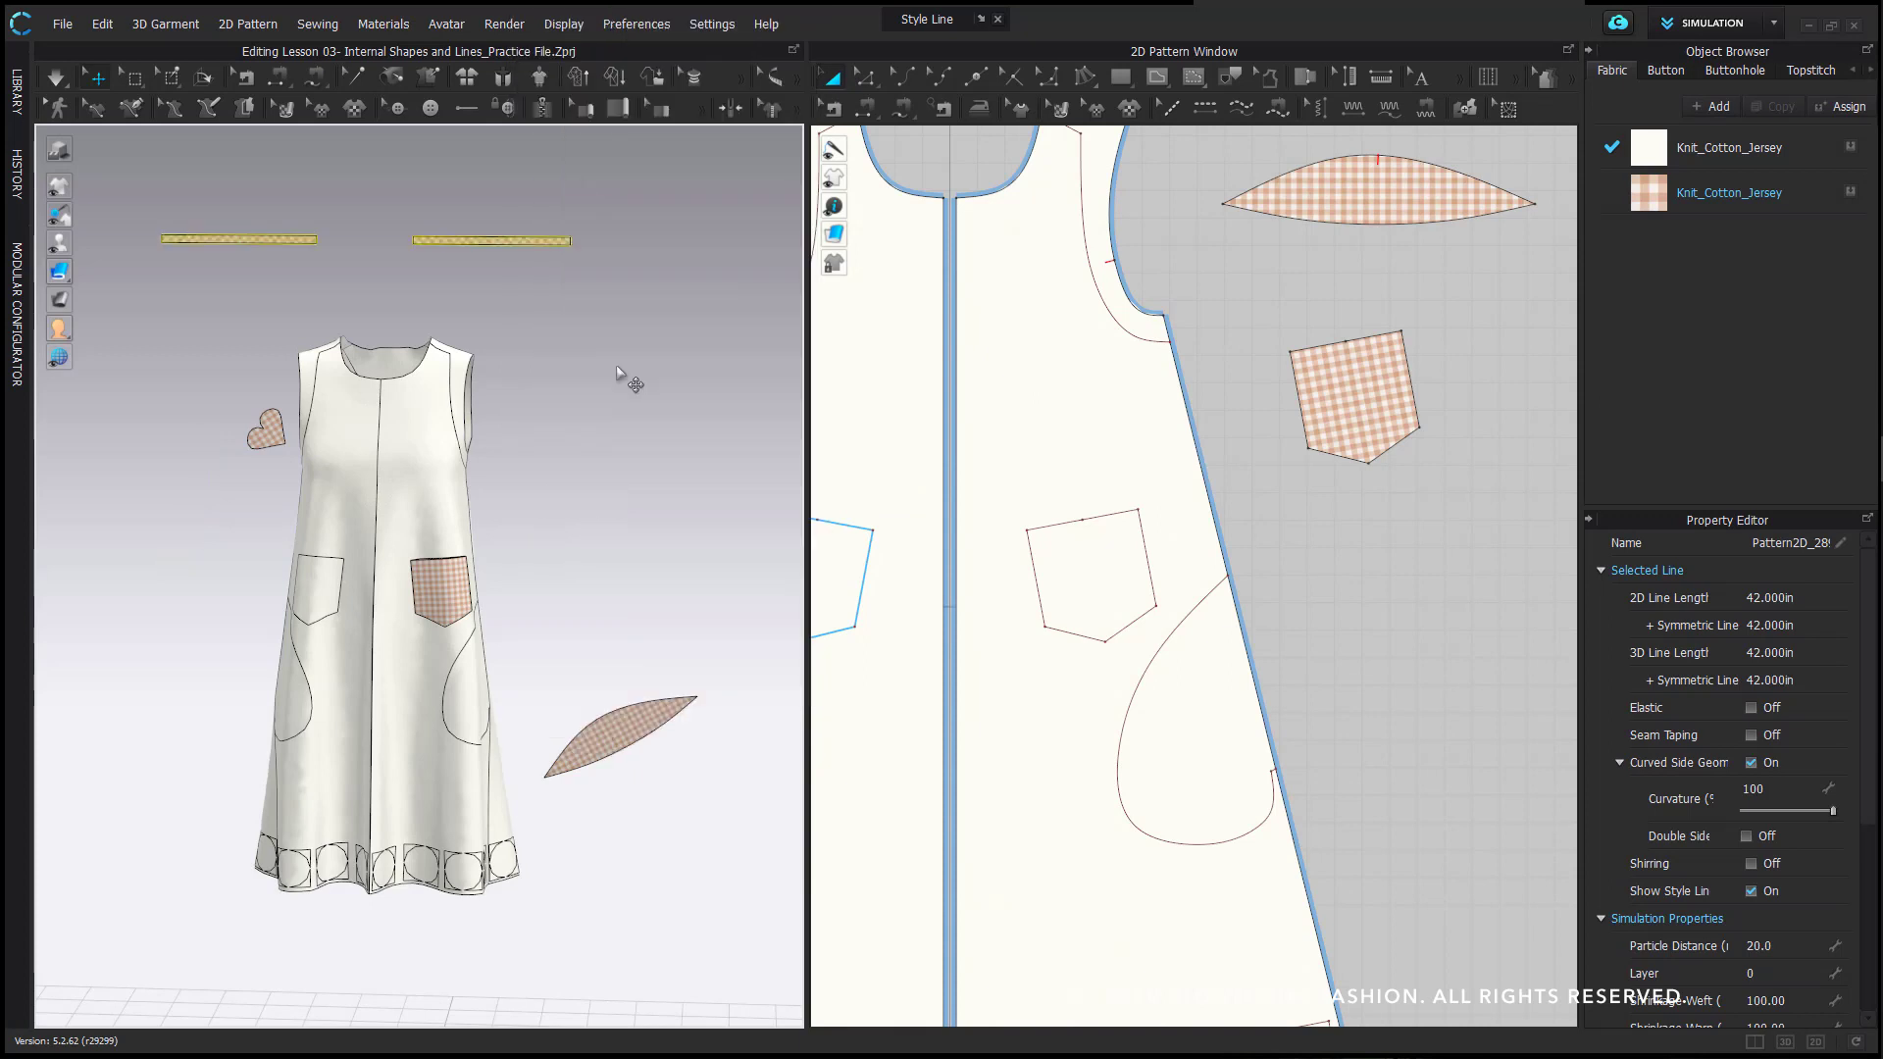
{"action": "scroll", "coordinate": [1051, 335], "scroll_direction": "down", "scroll_amount": 5}
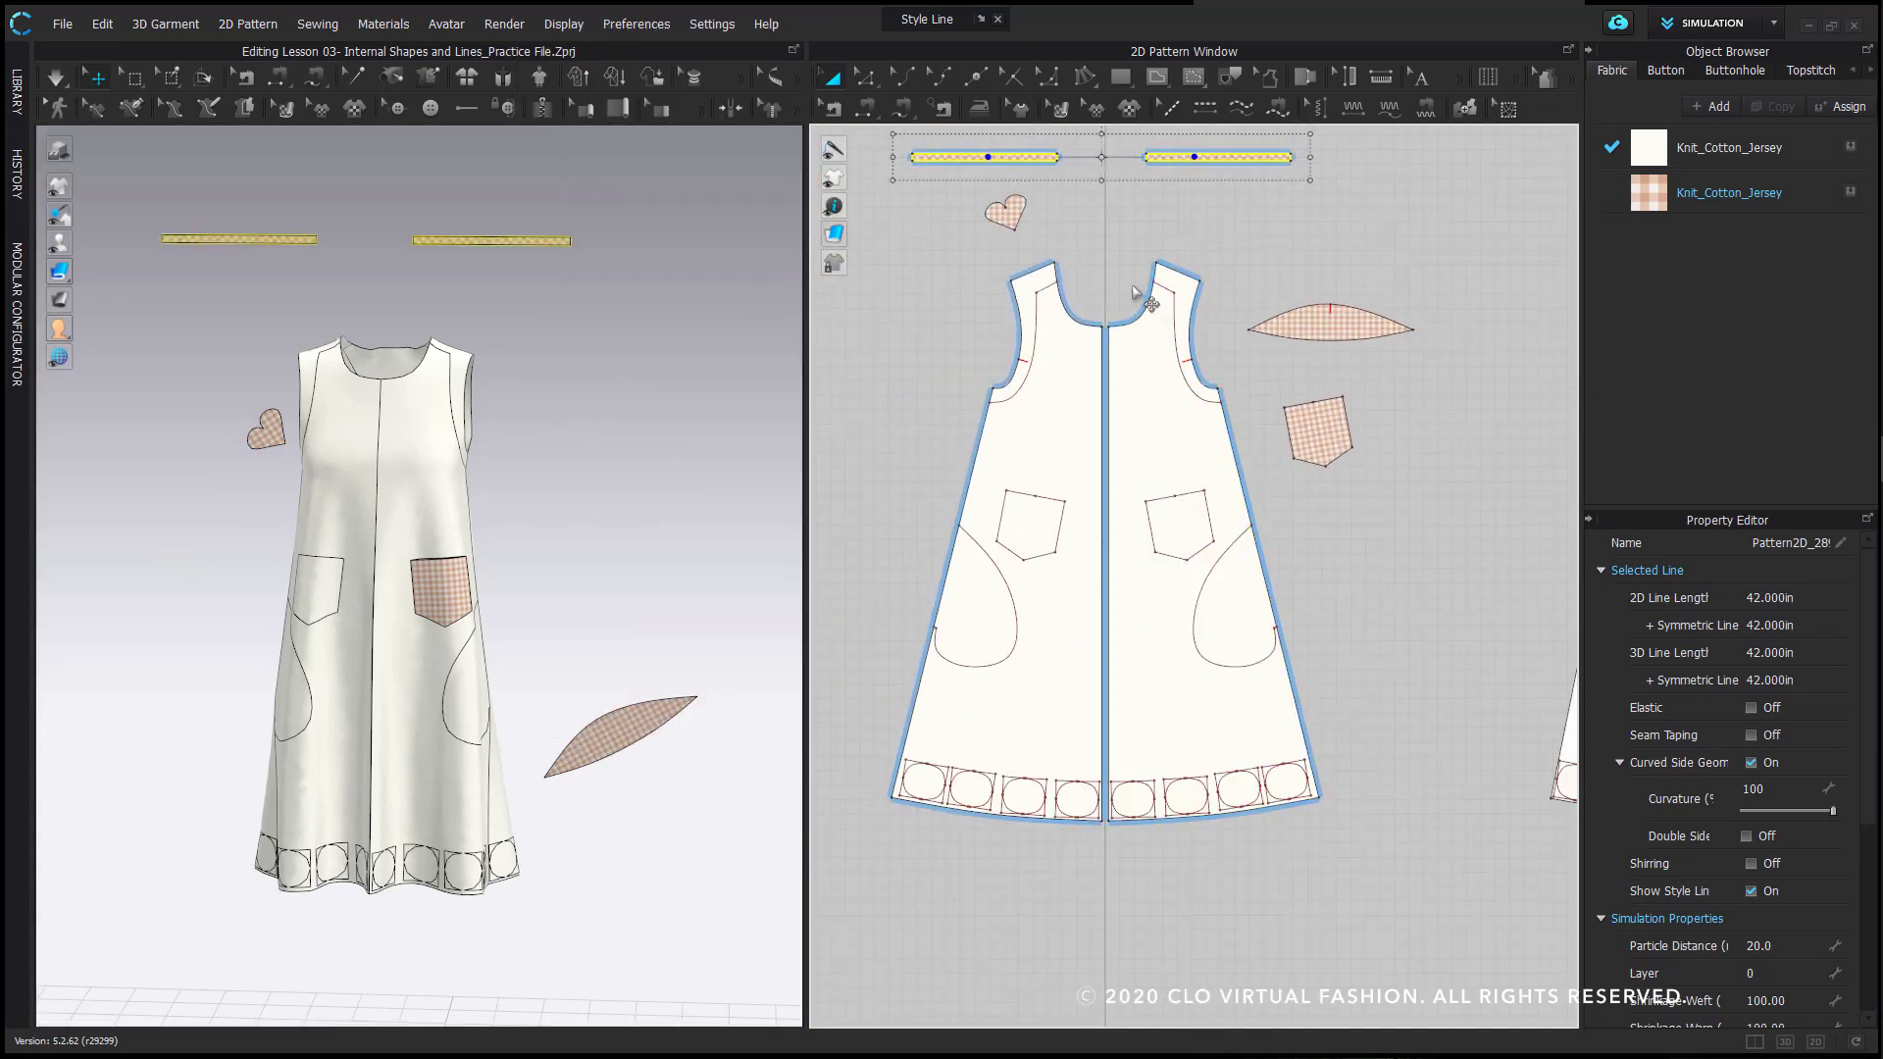
{"action": "left_click", "coordinate": [1118, 224]}
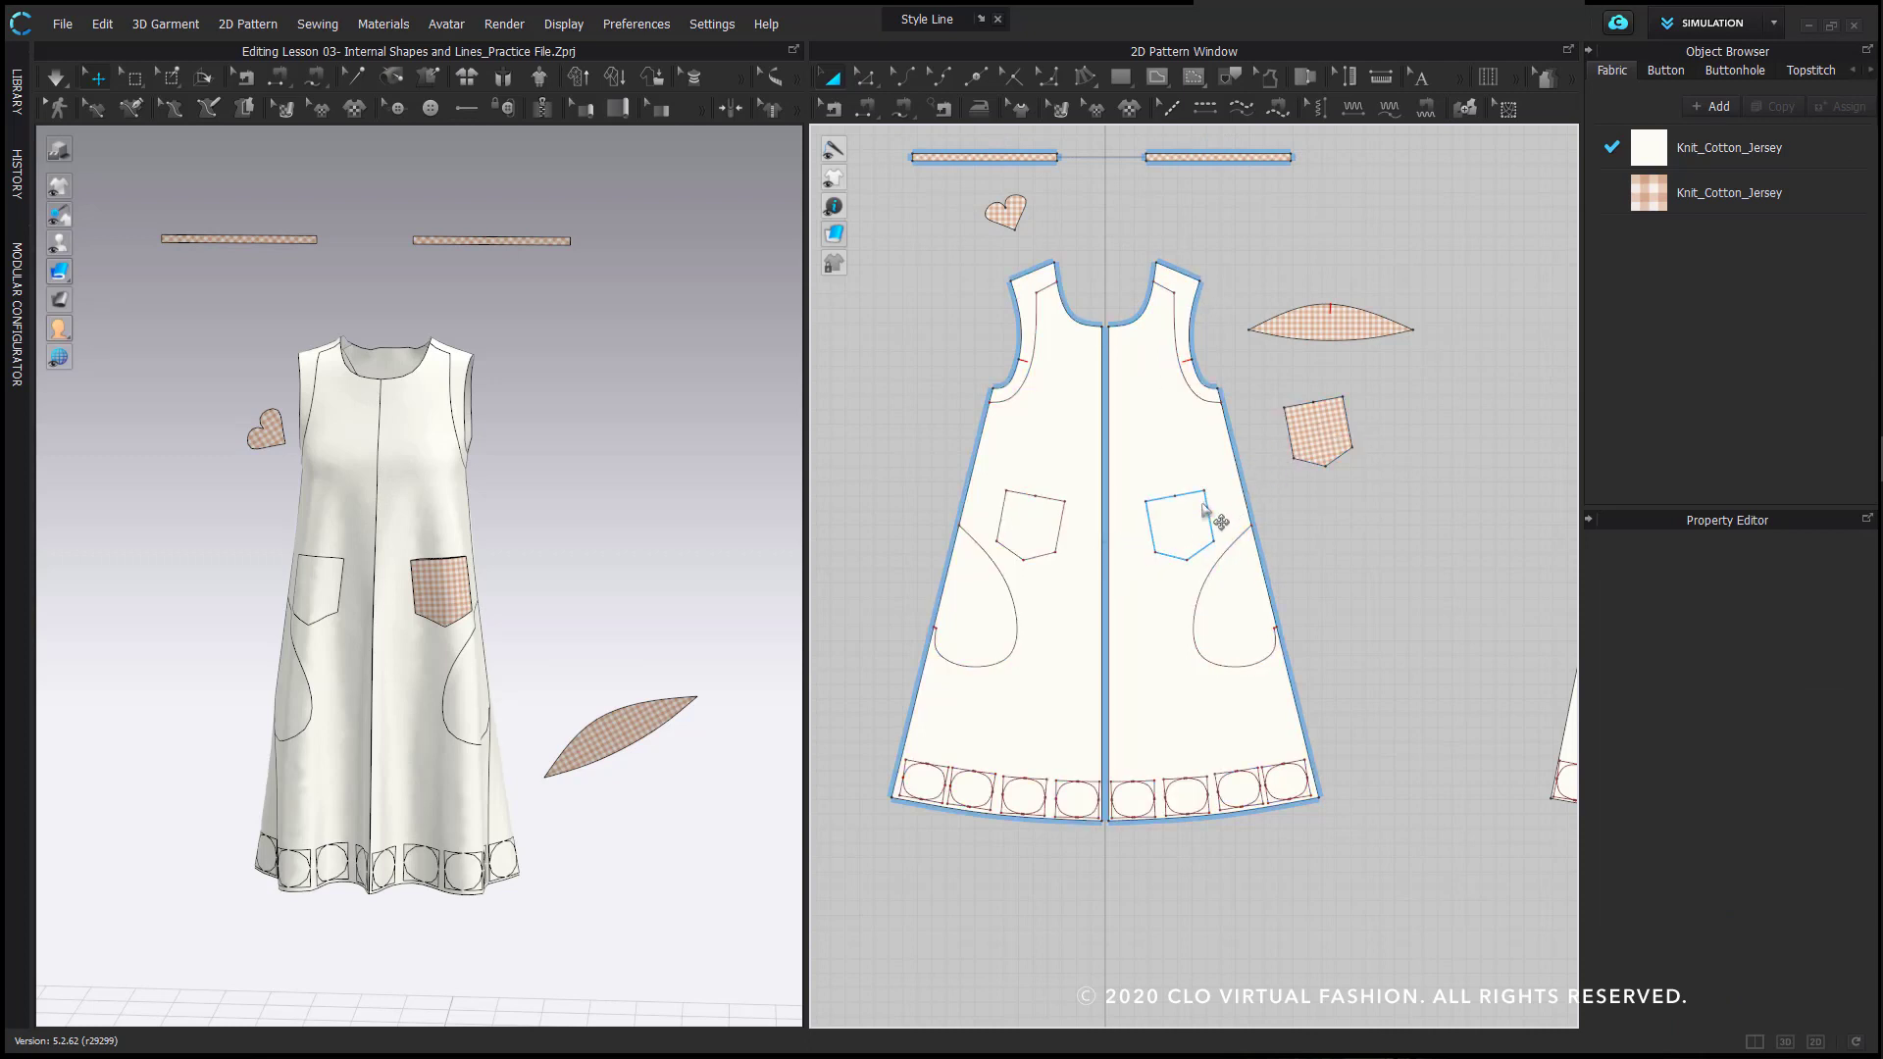
- Try to place an internal-shape clone of the checked heart outside the dress pattern pieces
{"action": "scroll", "coordinate": [1016, 217], "scroll_direction": "up", "scroll_amount": 2}
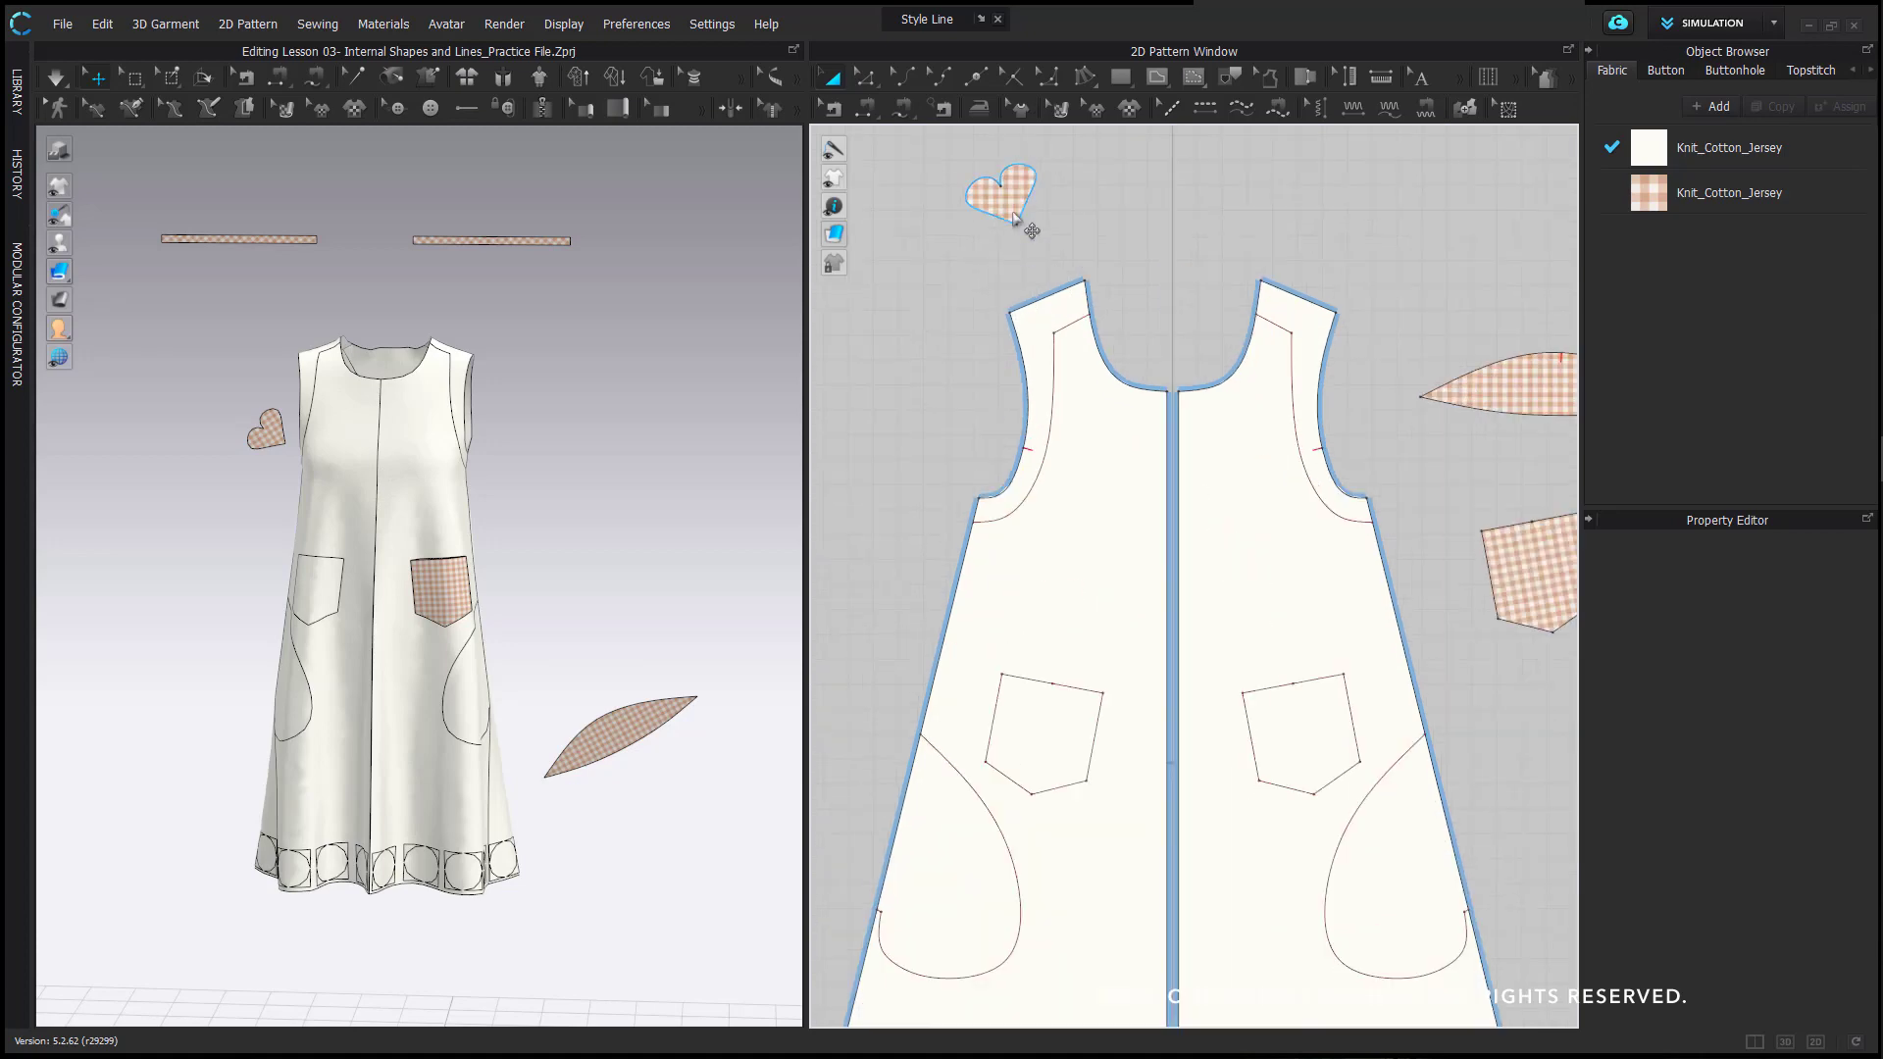
{"action": "left_click", "coordinate": [1015, 218]}
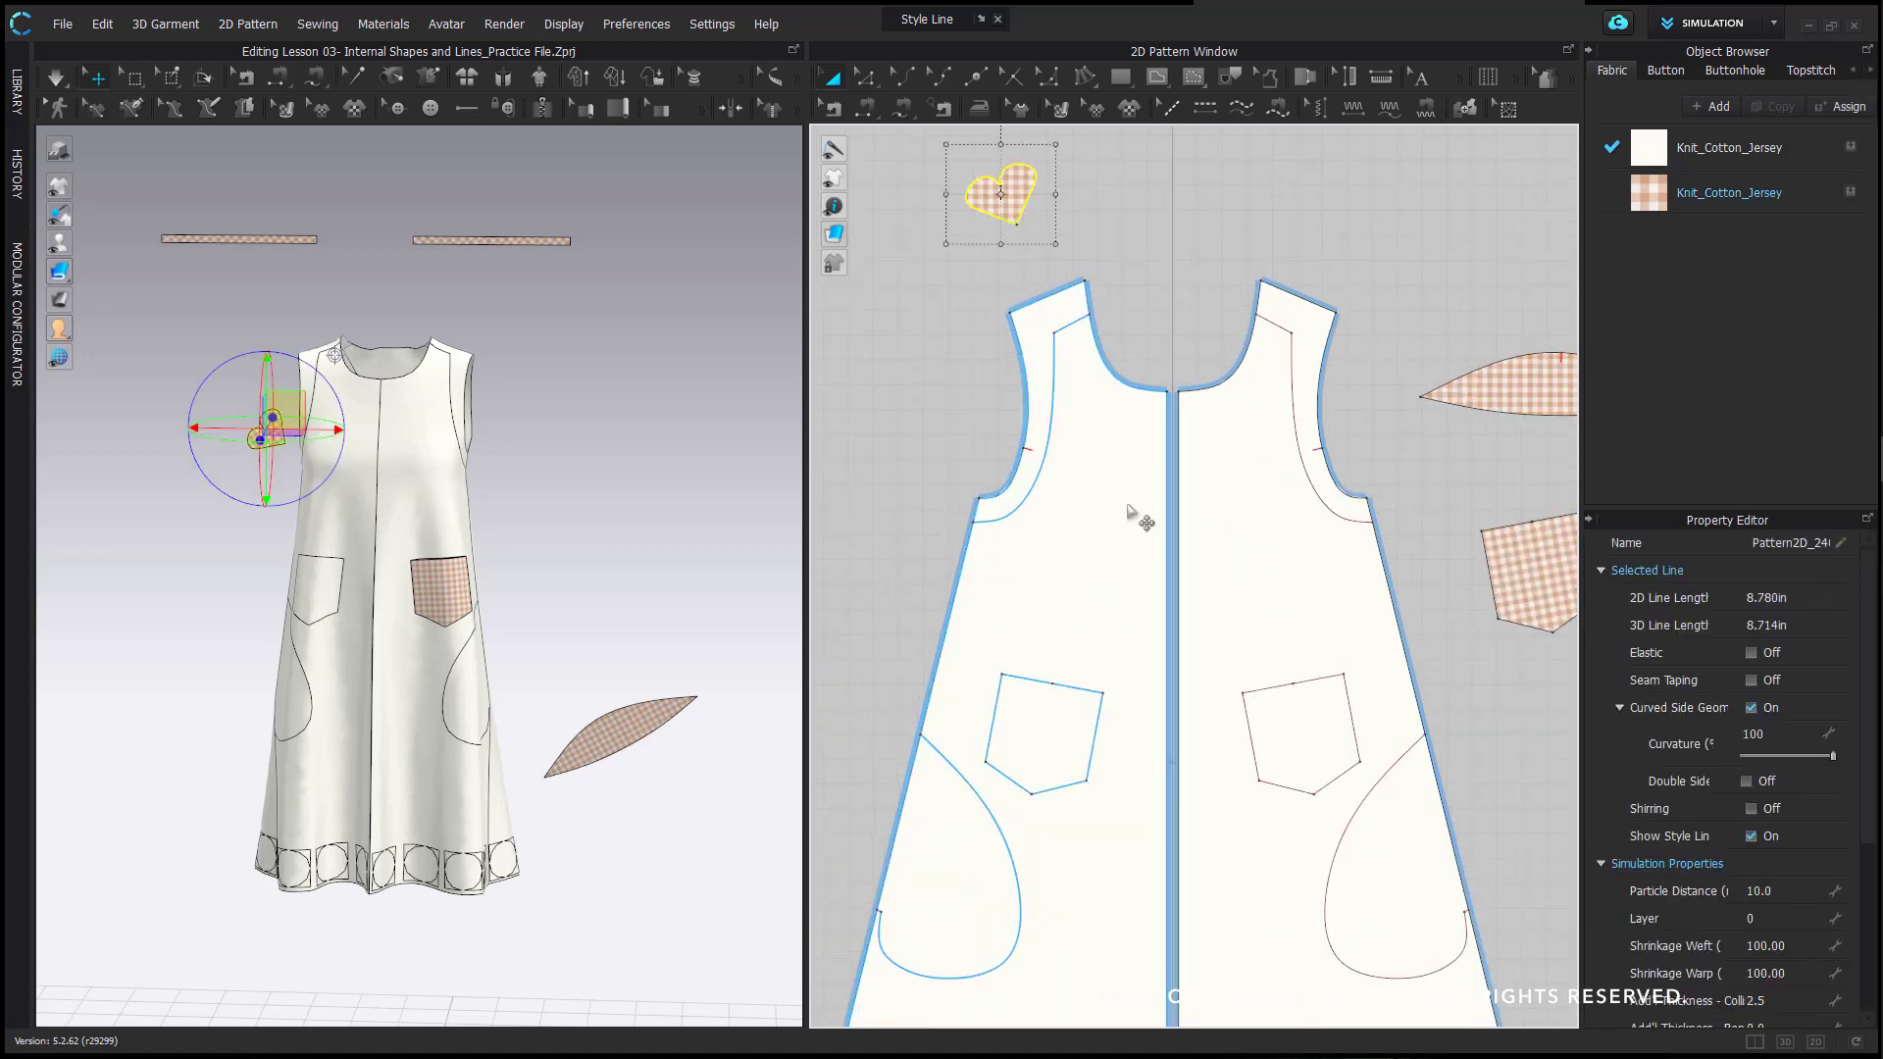
{"action": "scroll", "coordinate": [1048, 279], "scroll_direction": "down", "scroll_amount": 2}
{"action": "middle_click_drag", "start_coordinate": [1047, 280], "coordinate": [1045, 291]}
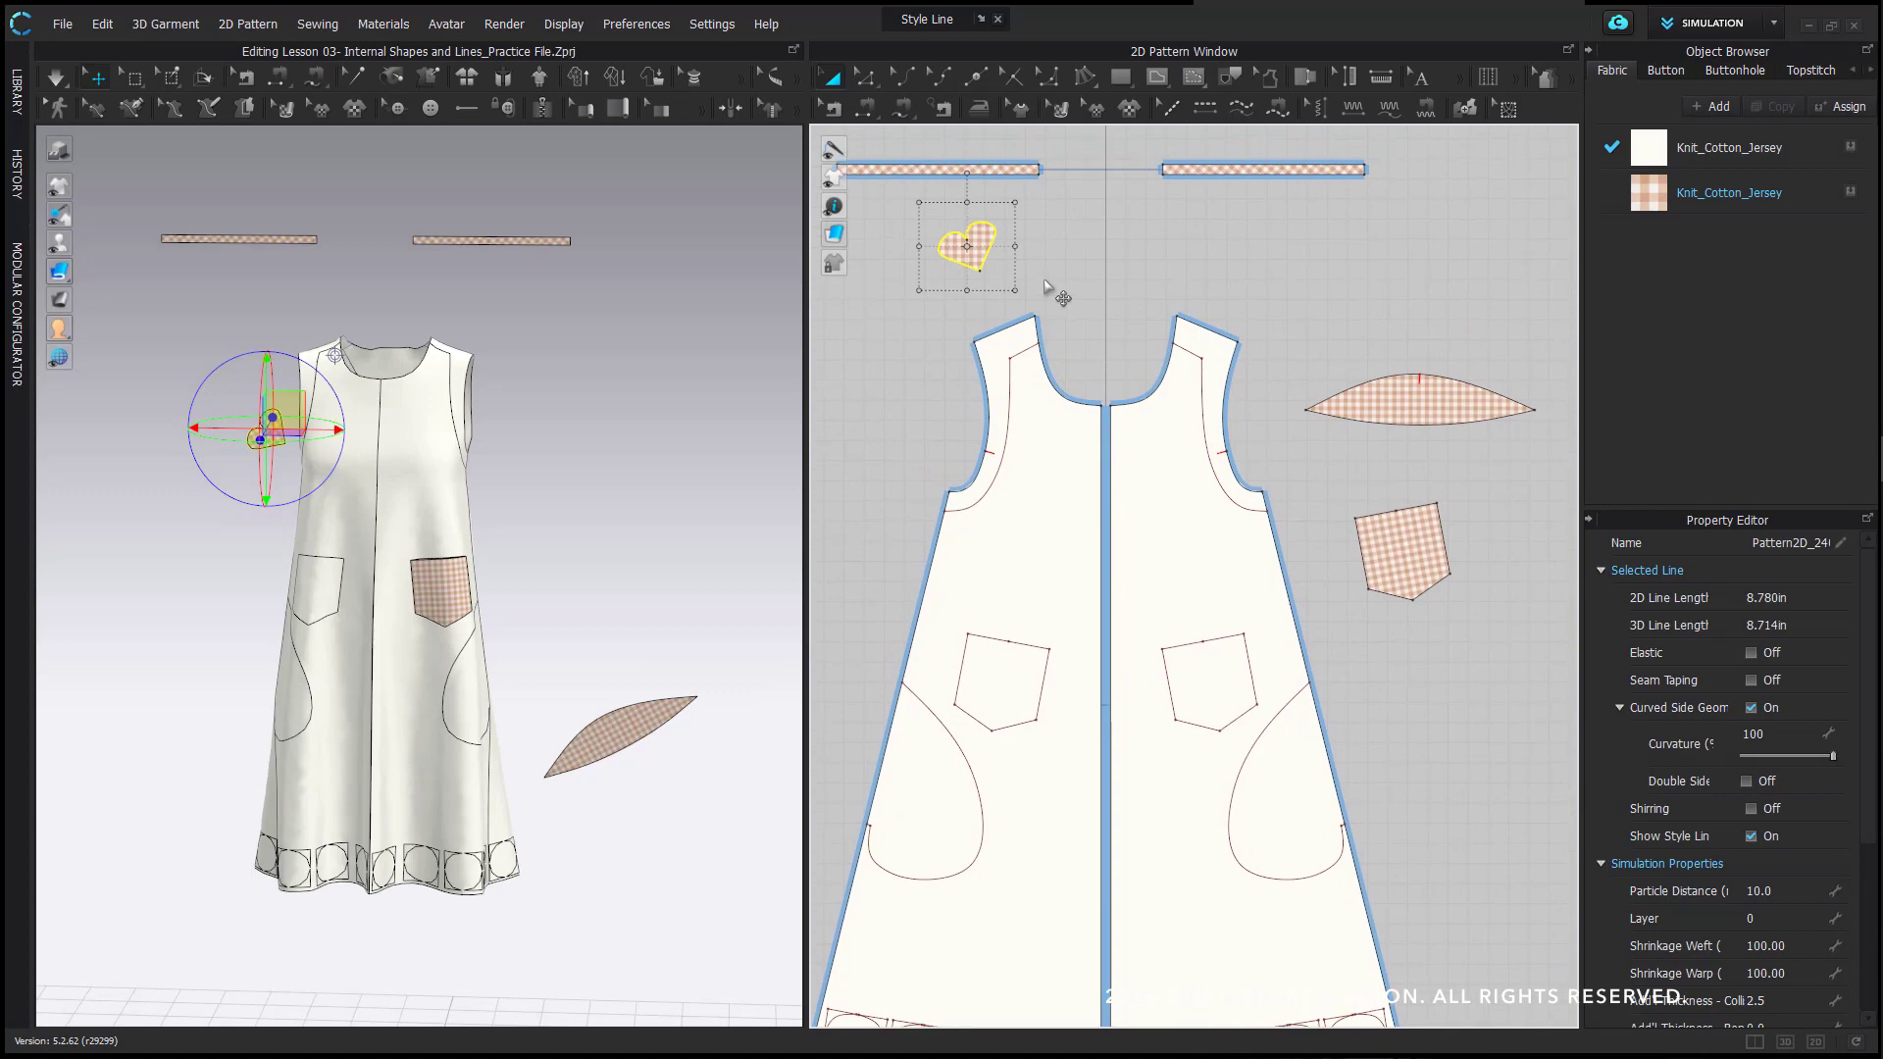
{"action": "right_click", "coordinate": [985, 253]}
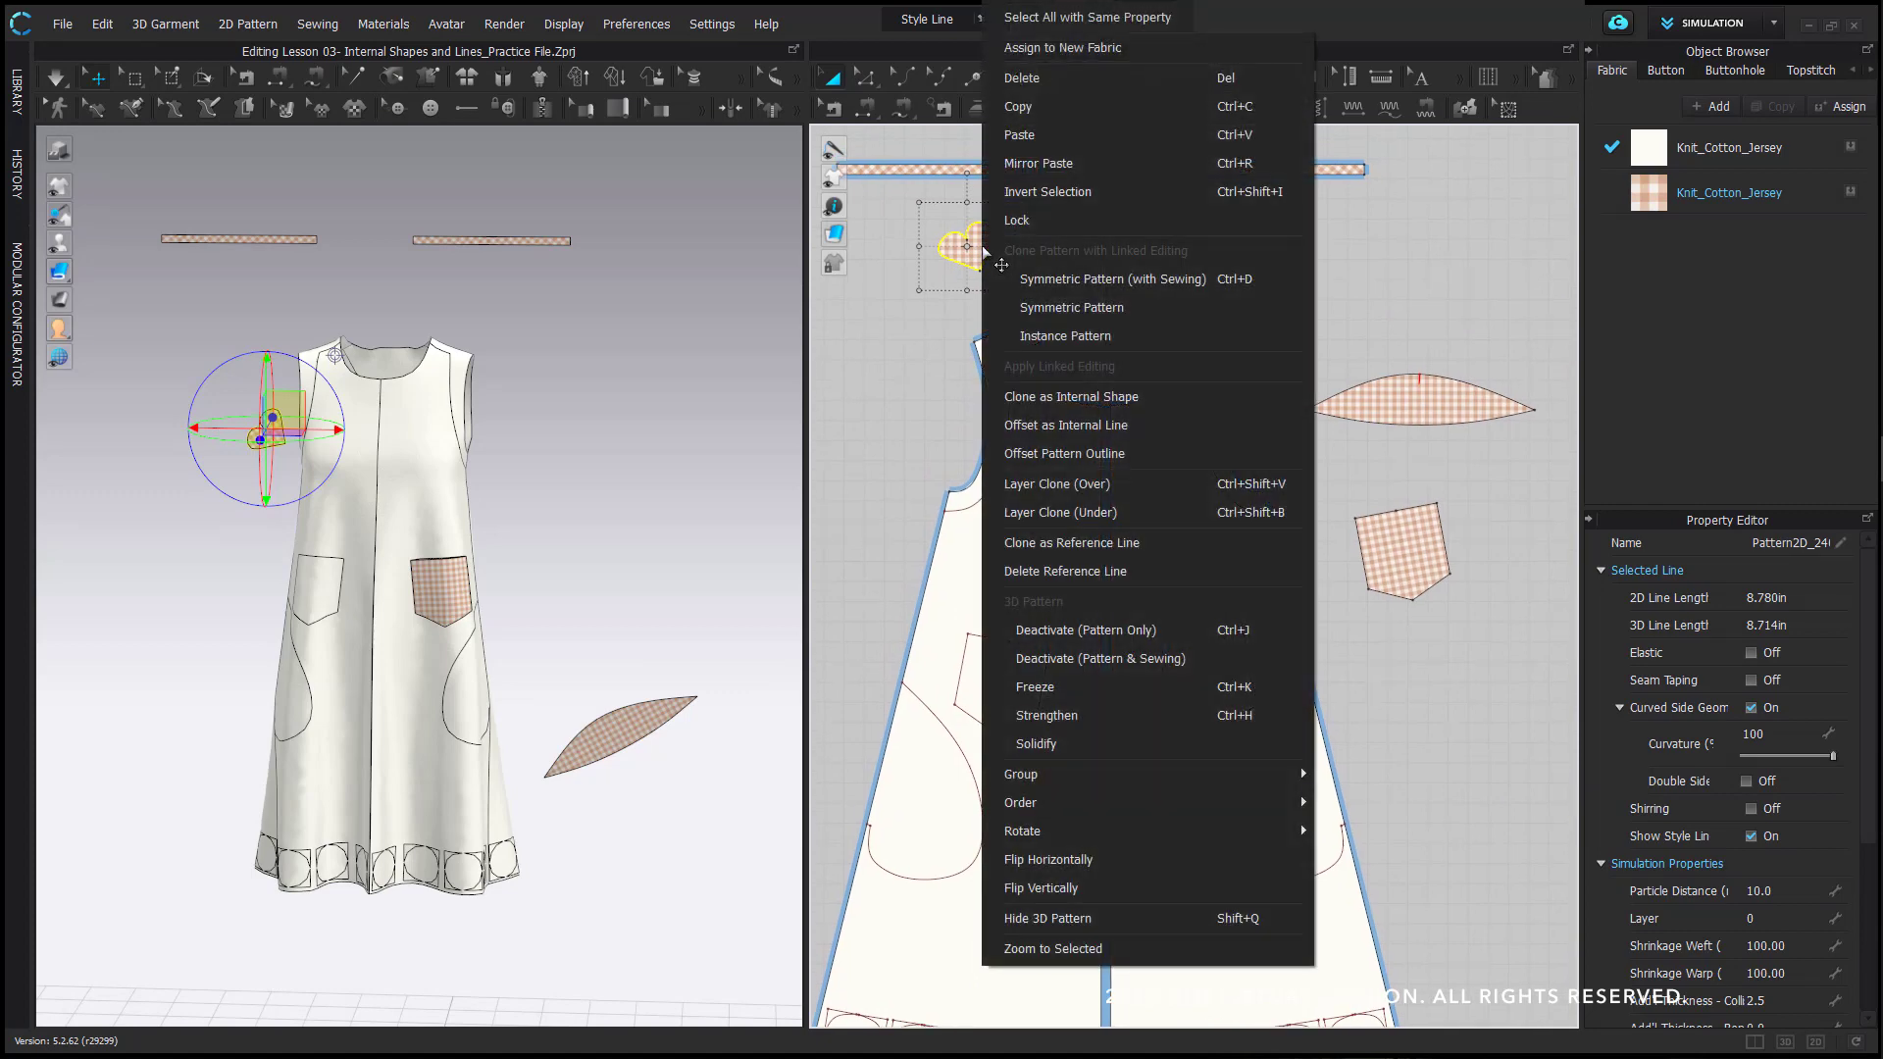
{"action": "left_click", "coordinate": [1049, 397]}
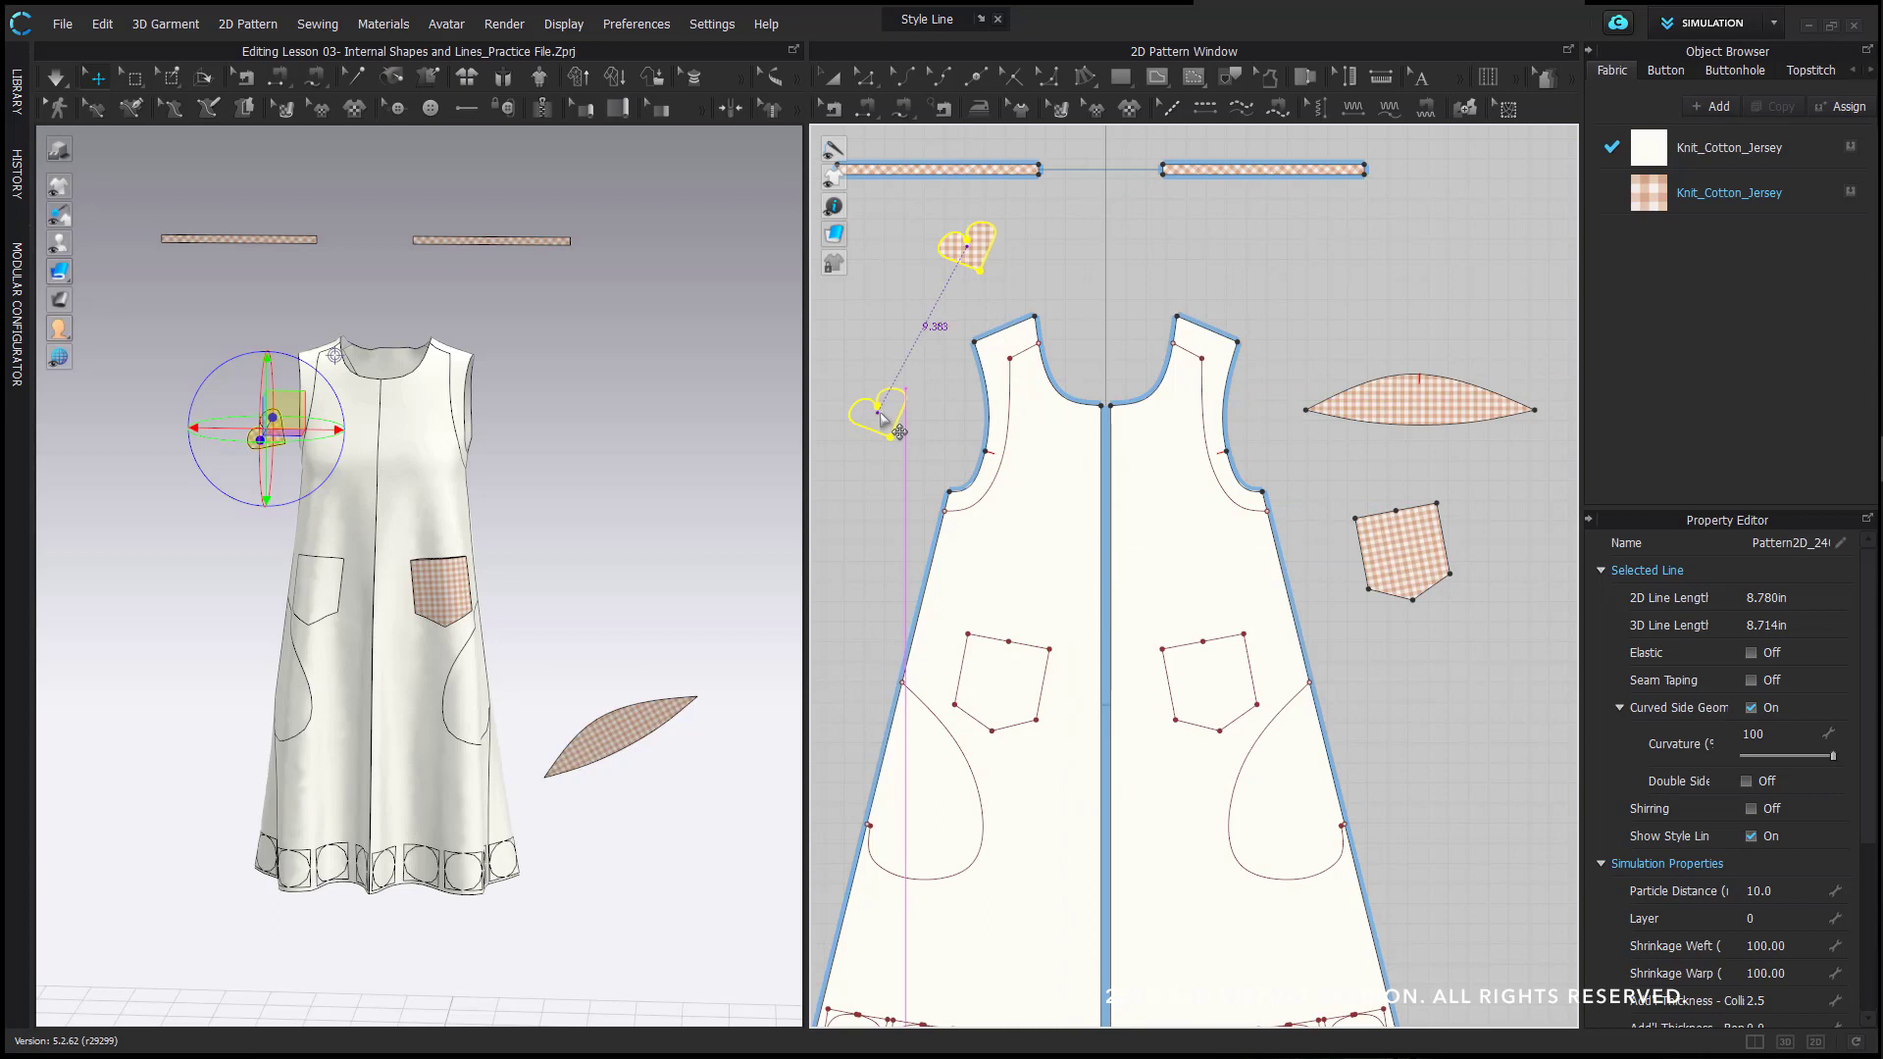
{"action": "left_click", "coordinate": [884, 420]}
{"action": "left_click_drag", "start_coordinate": [889, 452], "coordinate": [816, 479]}
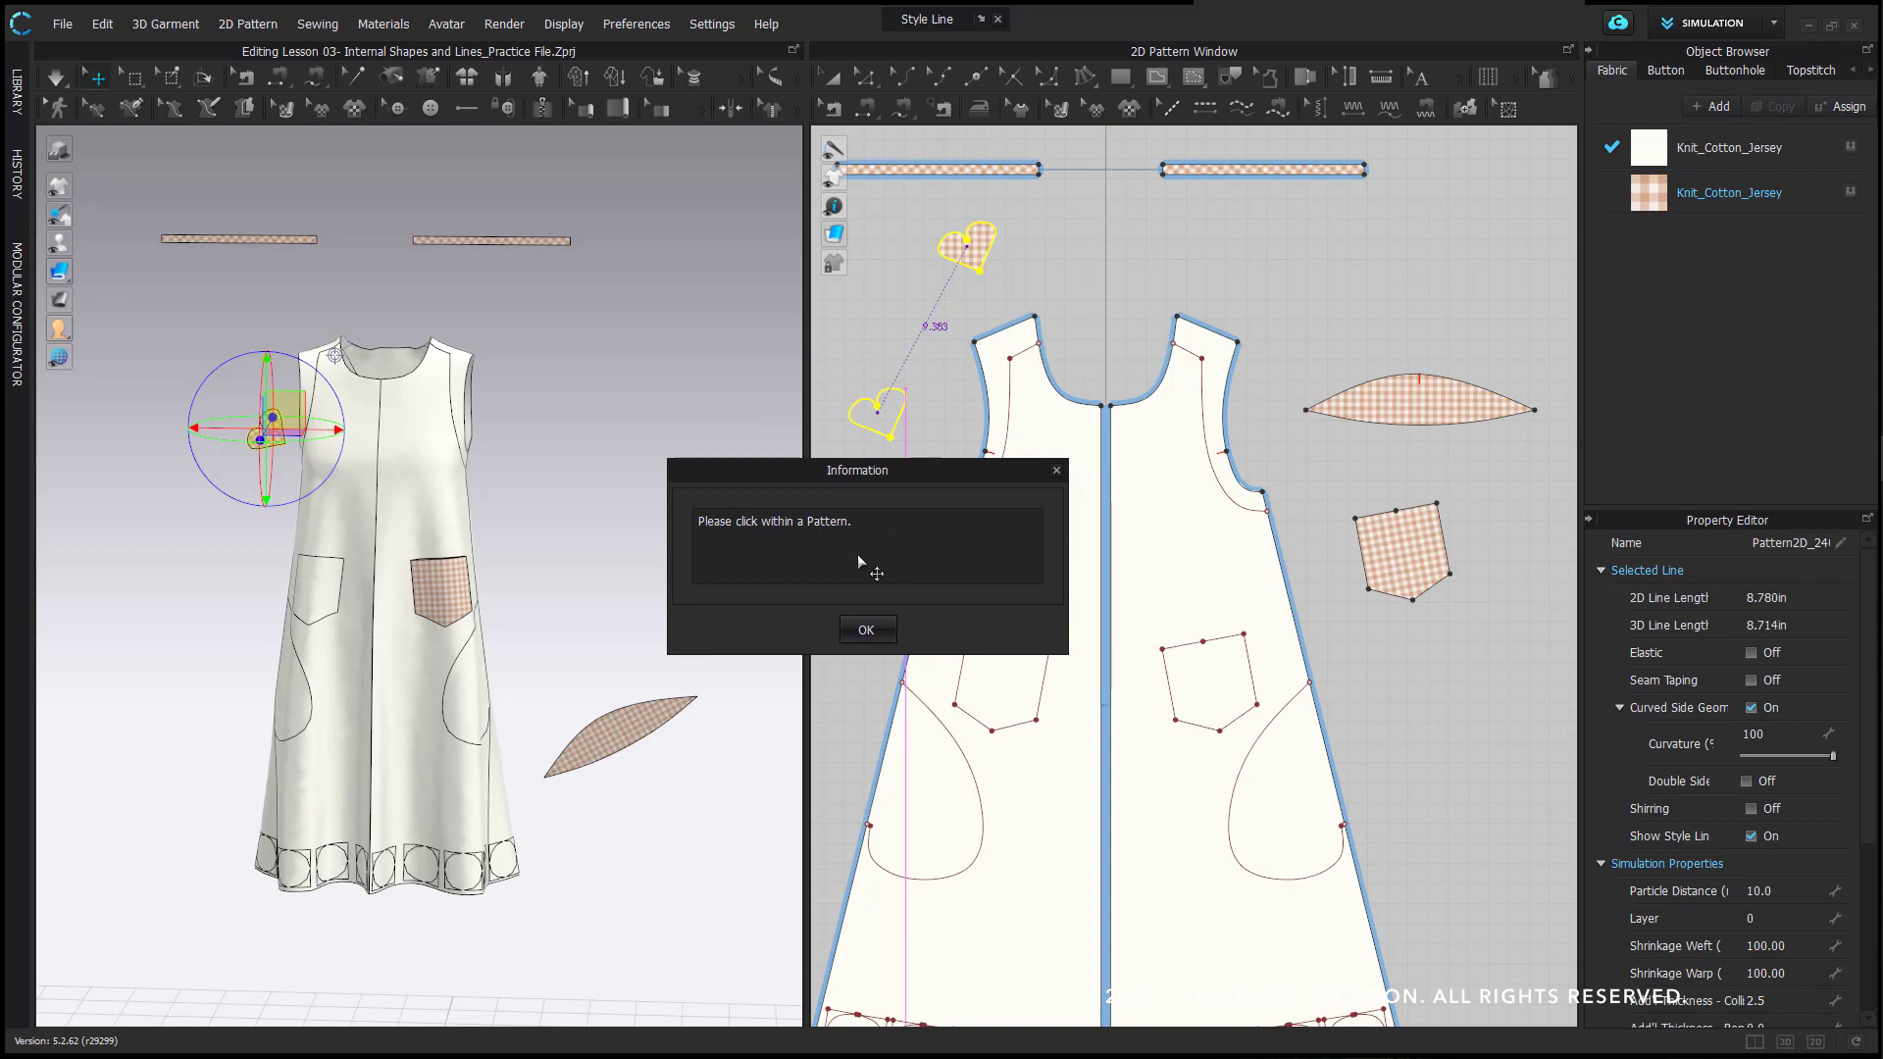
{"action": "left_click", "coordinate": [867, 630]}
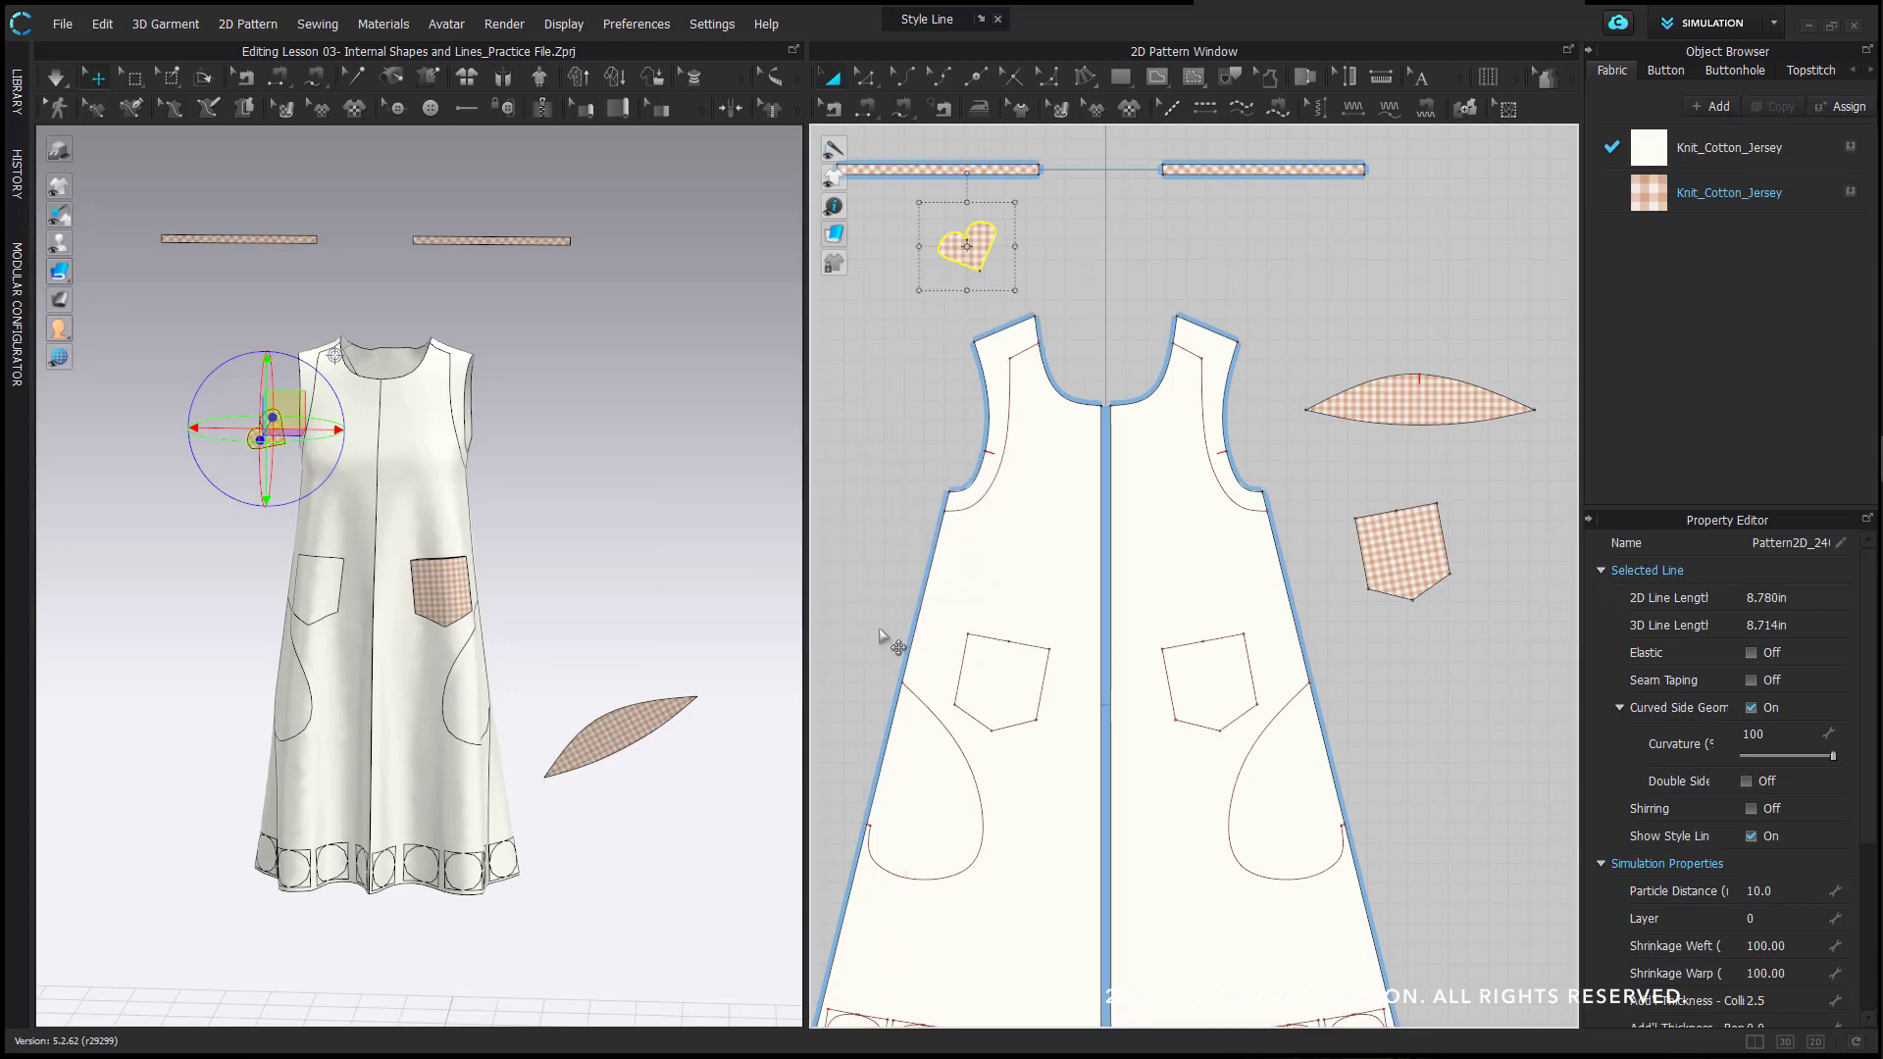
- Clone the checked heart as an internal shape onto the upper front panel, beside the neckline near the center front
{"action": "right_click", "coordinate": [978, 257]}
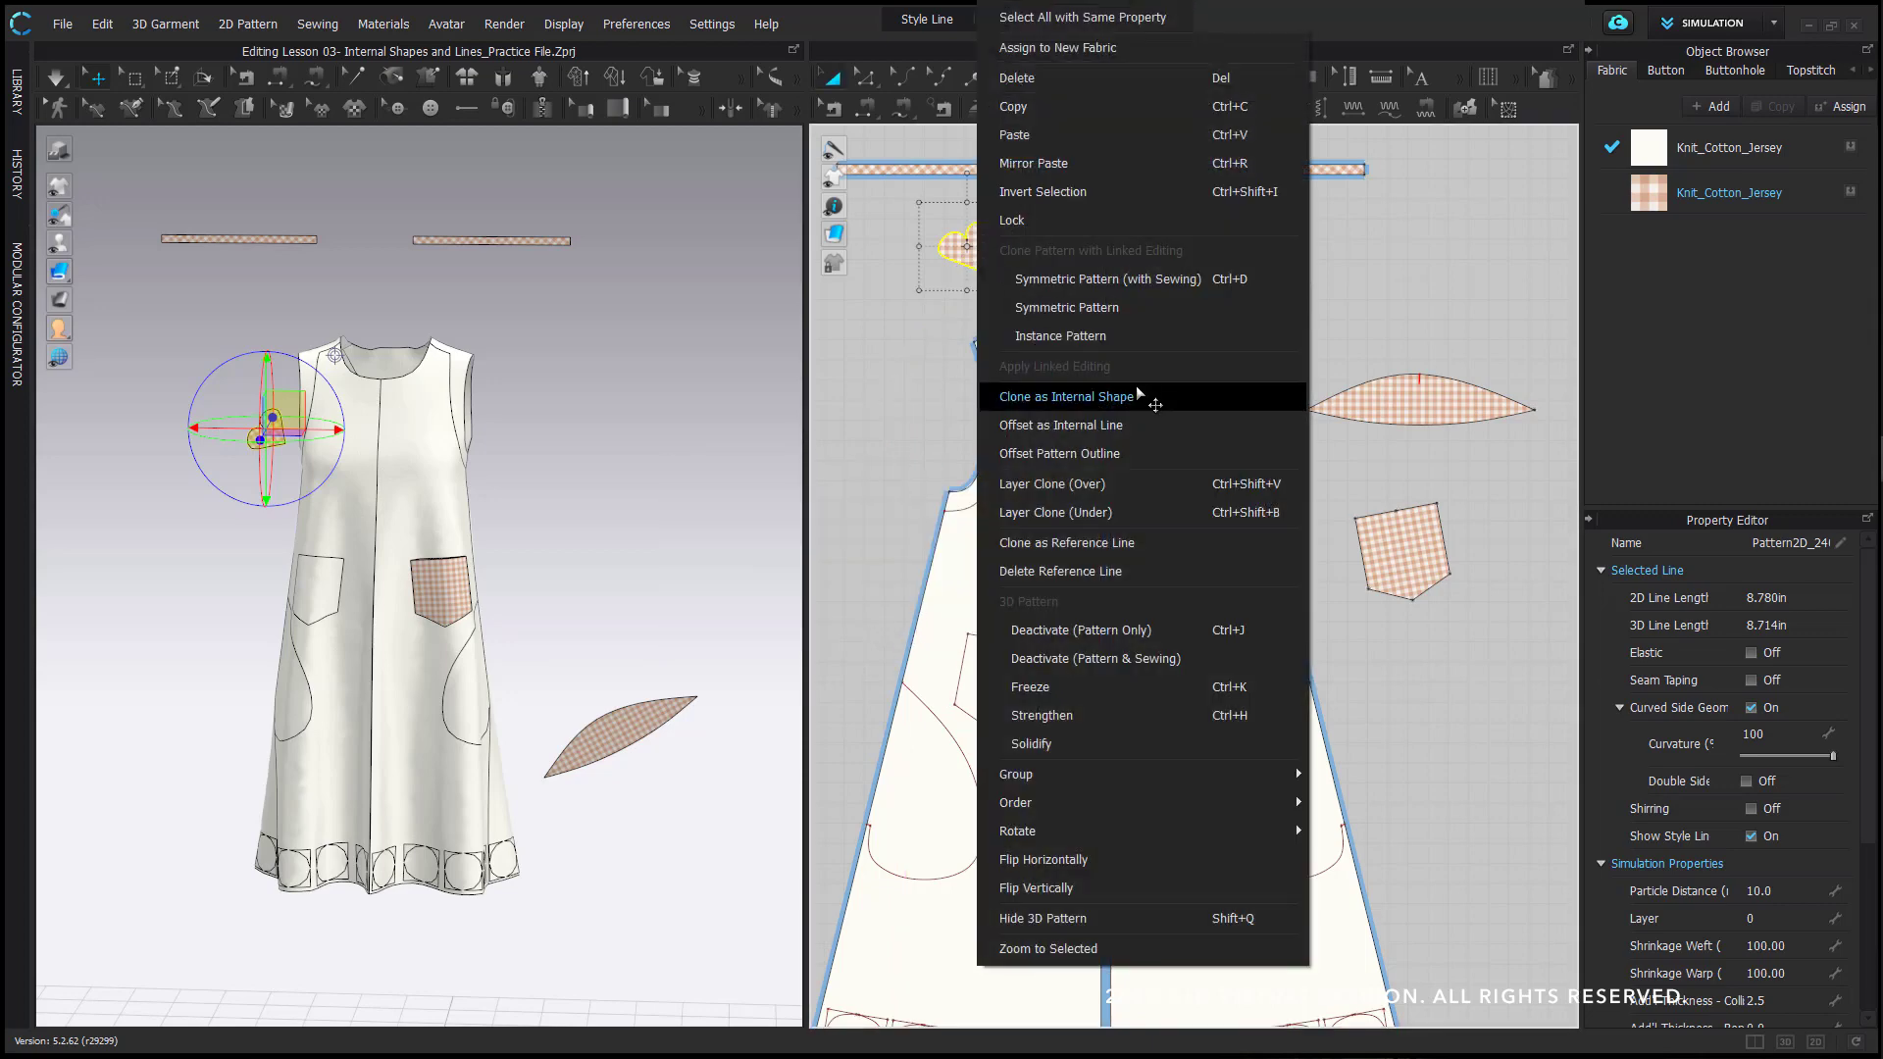
{"action": "left_click", "coordinate": [1137, 397]}
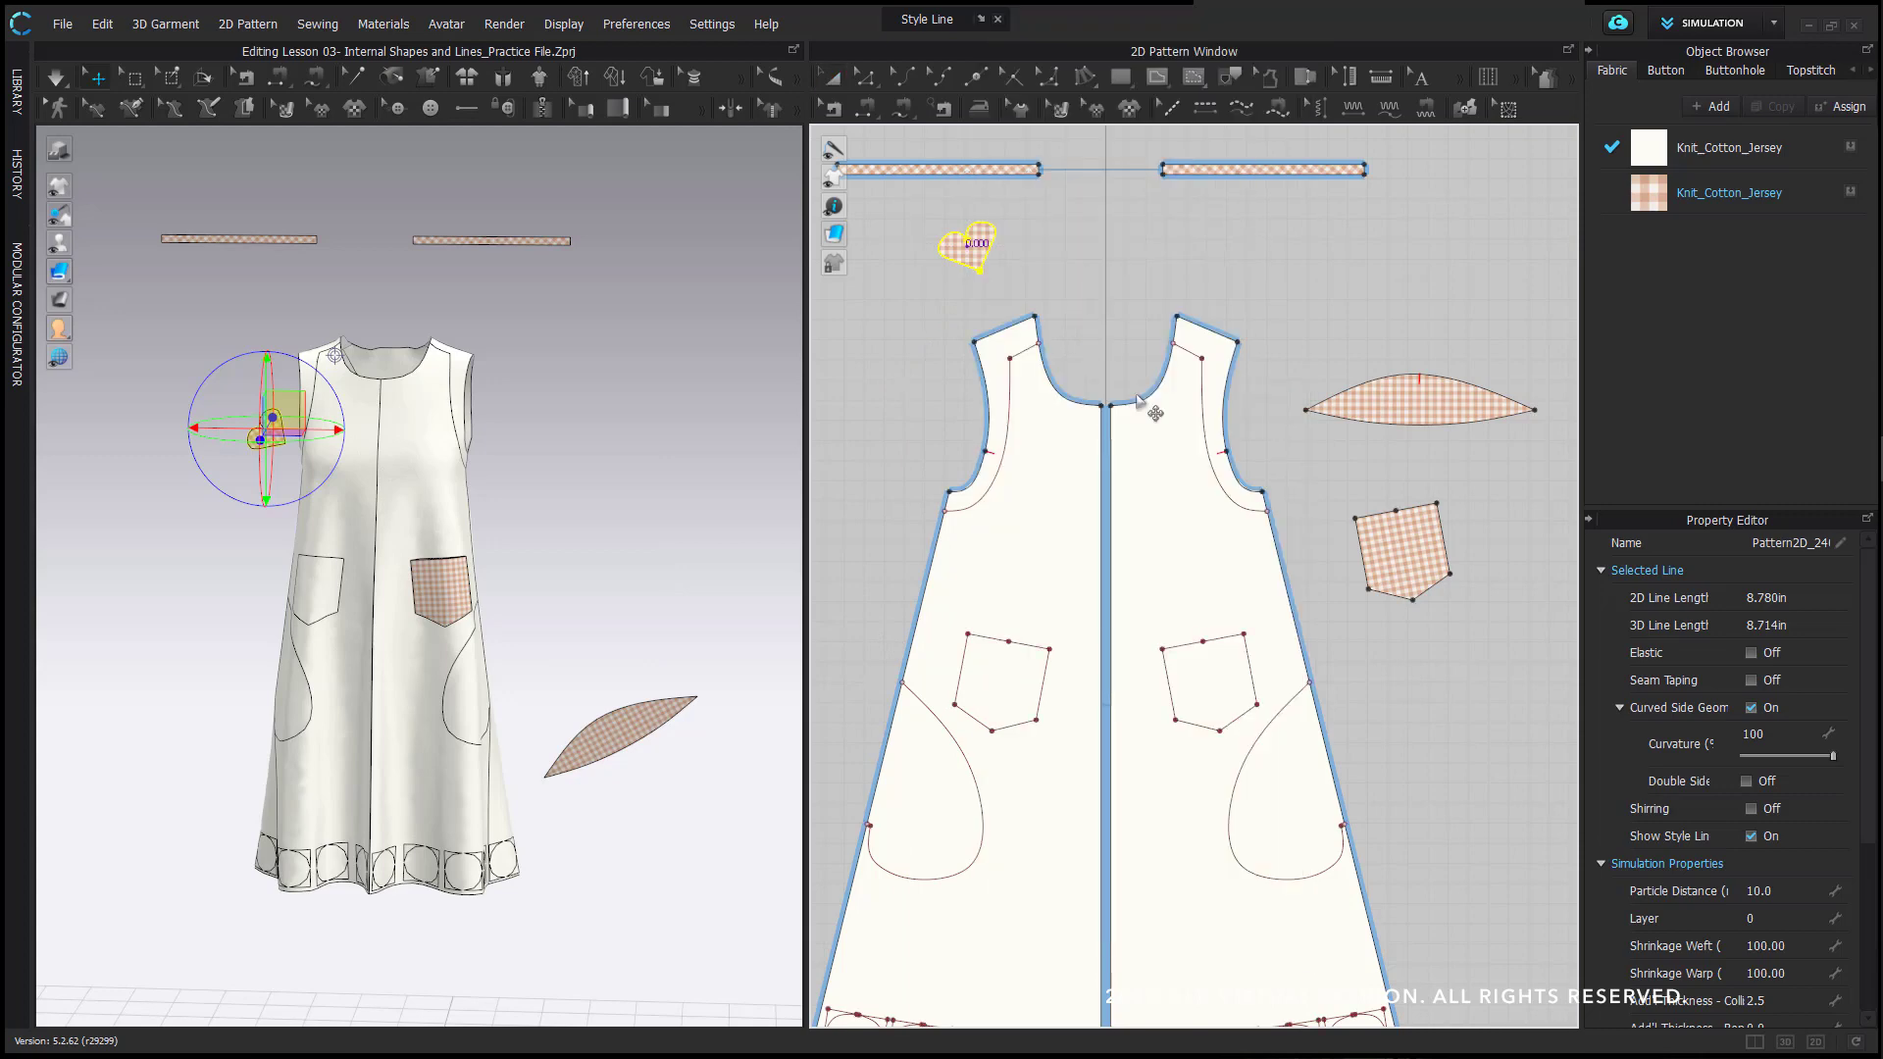
{"action": "left_click", "coordinate": [1063, 463]}
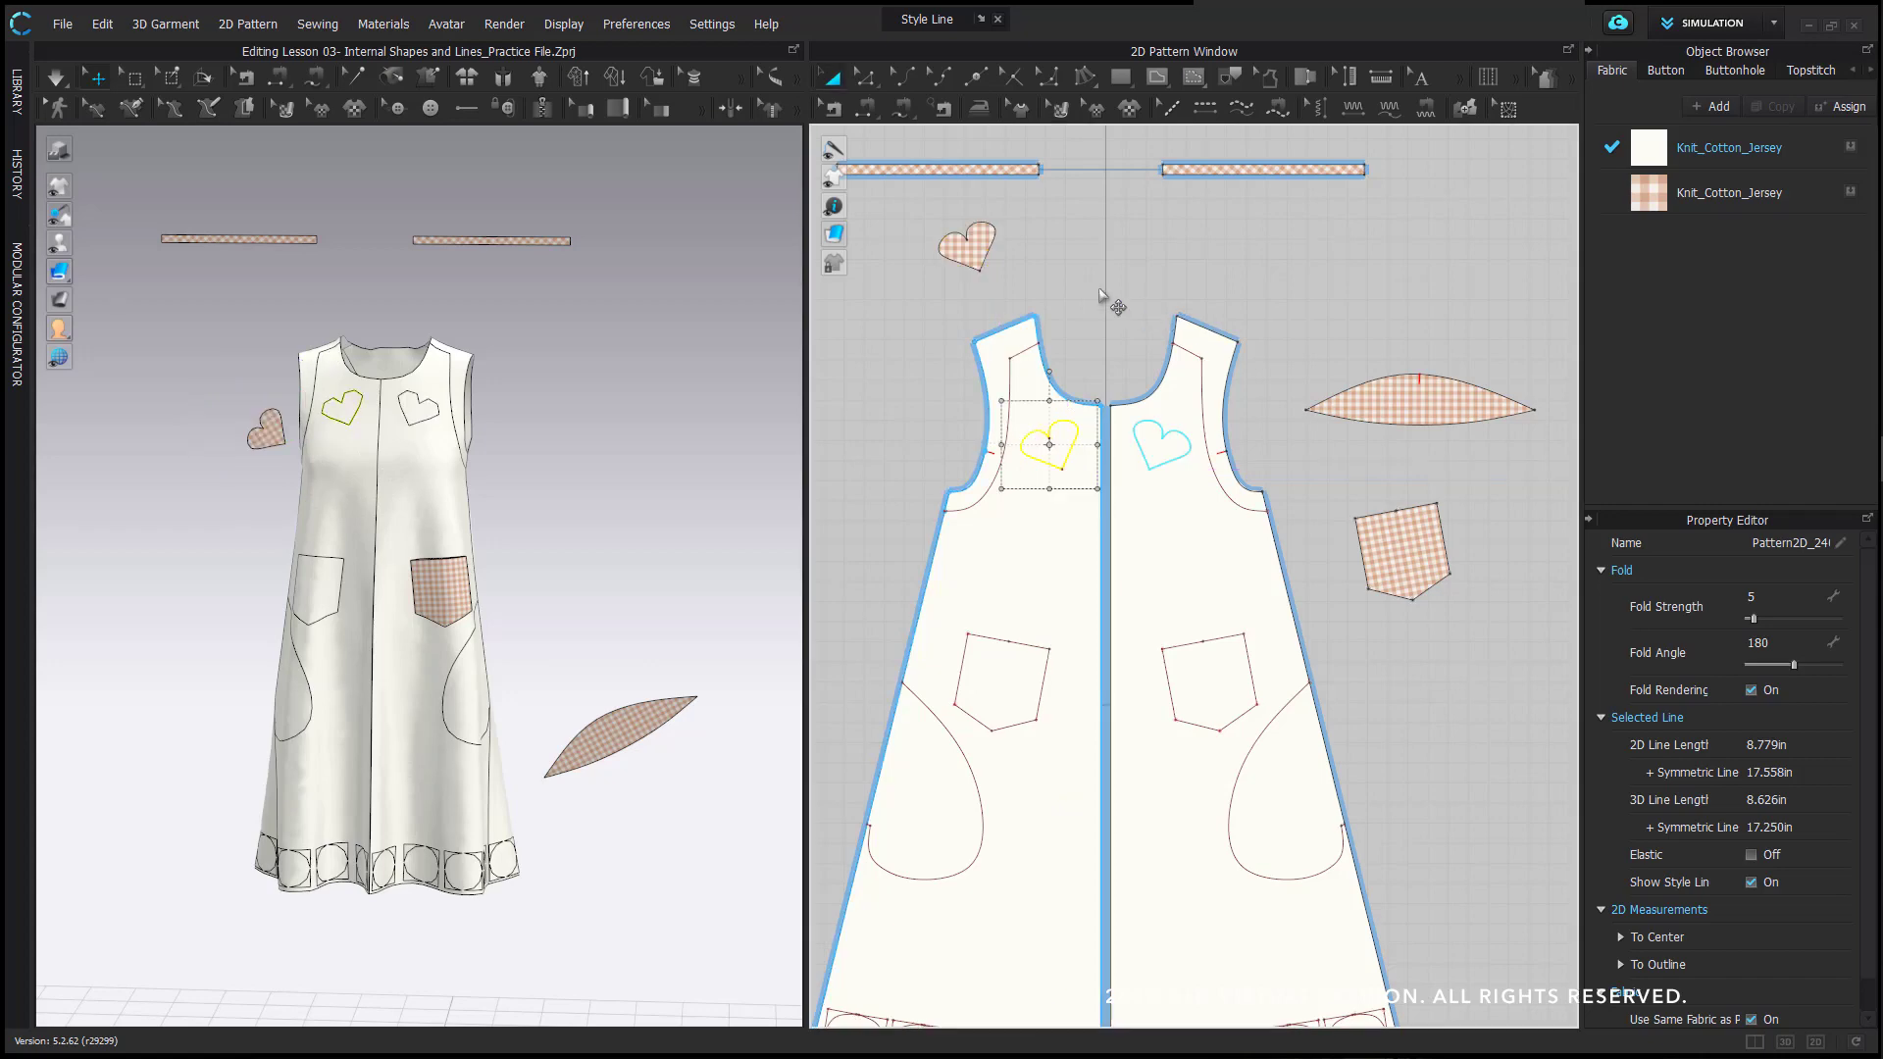
{"action": "left_click", "coordinate": [1111, 301]}
- Examine the cloned heart shapes on the linked front panels alongside the back pattern
{"action": "scroll", "coordinate": [1163, 302], "scroll_direction": "up", "scroll_amount": 3}
{"action": "middle_click_drag", "start_coordinate": [1163, 324], "coordinate": [1023, 376]}
{"action": "scroll", "coordinate": [1010, 392], "scroll_direction": "up", "scroll_amount": 2}
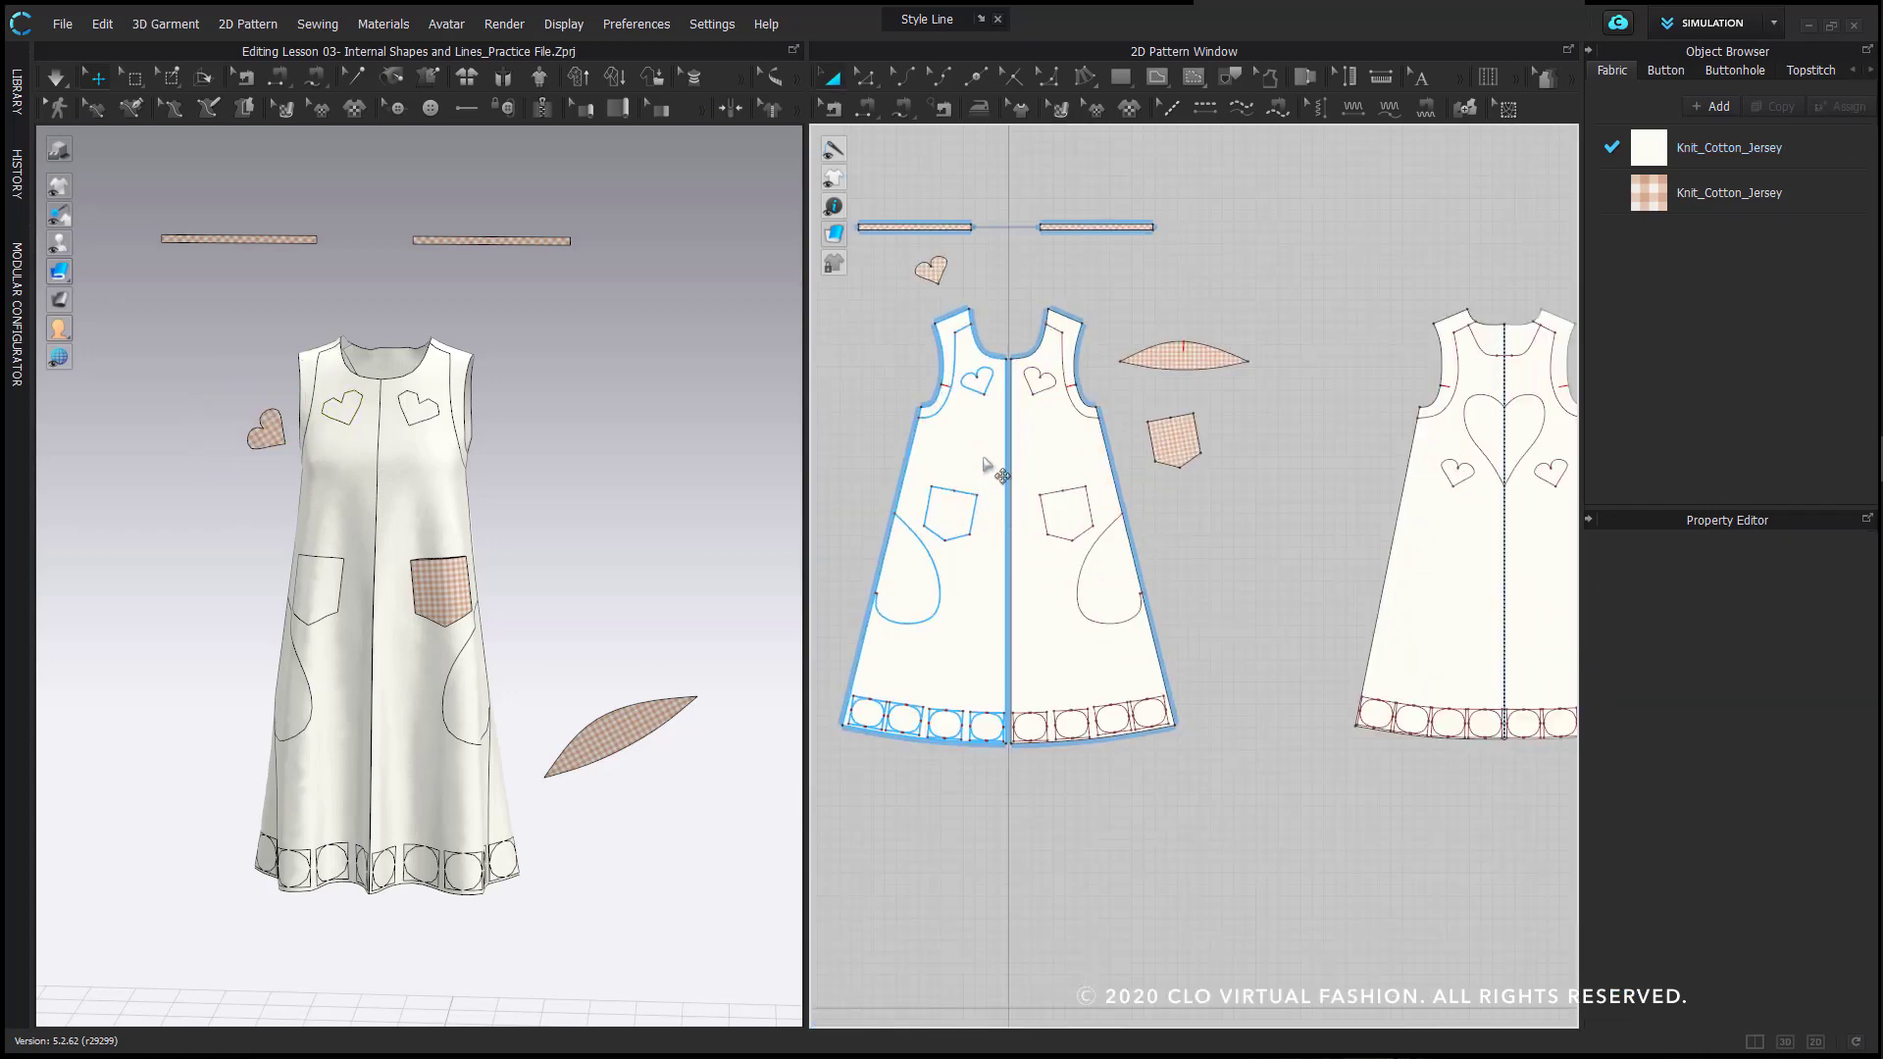
{"action": "left_click", "coordinate": [1081, 446]}
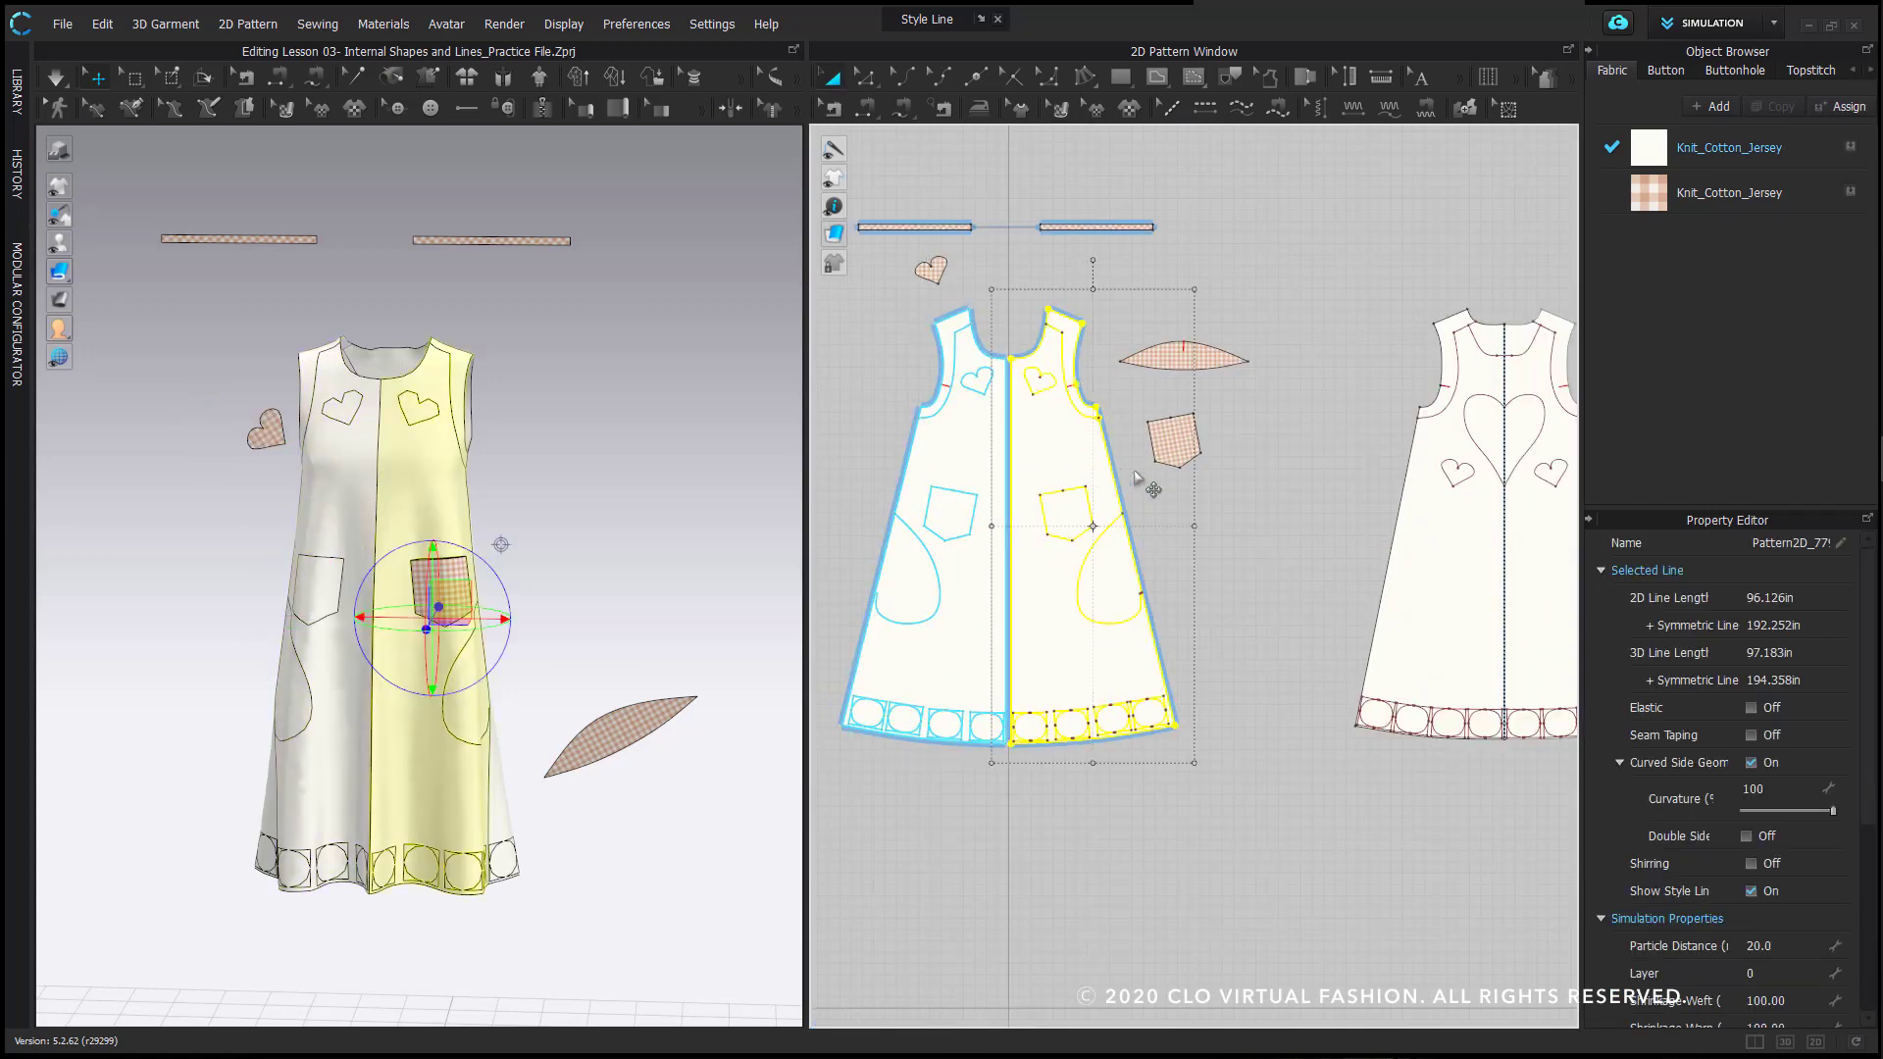
{"action": "scroll", "coordinate": [1343, 475], "scroll_direction": "down", "scroll_amount": 2}
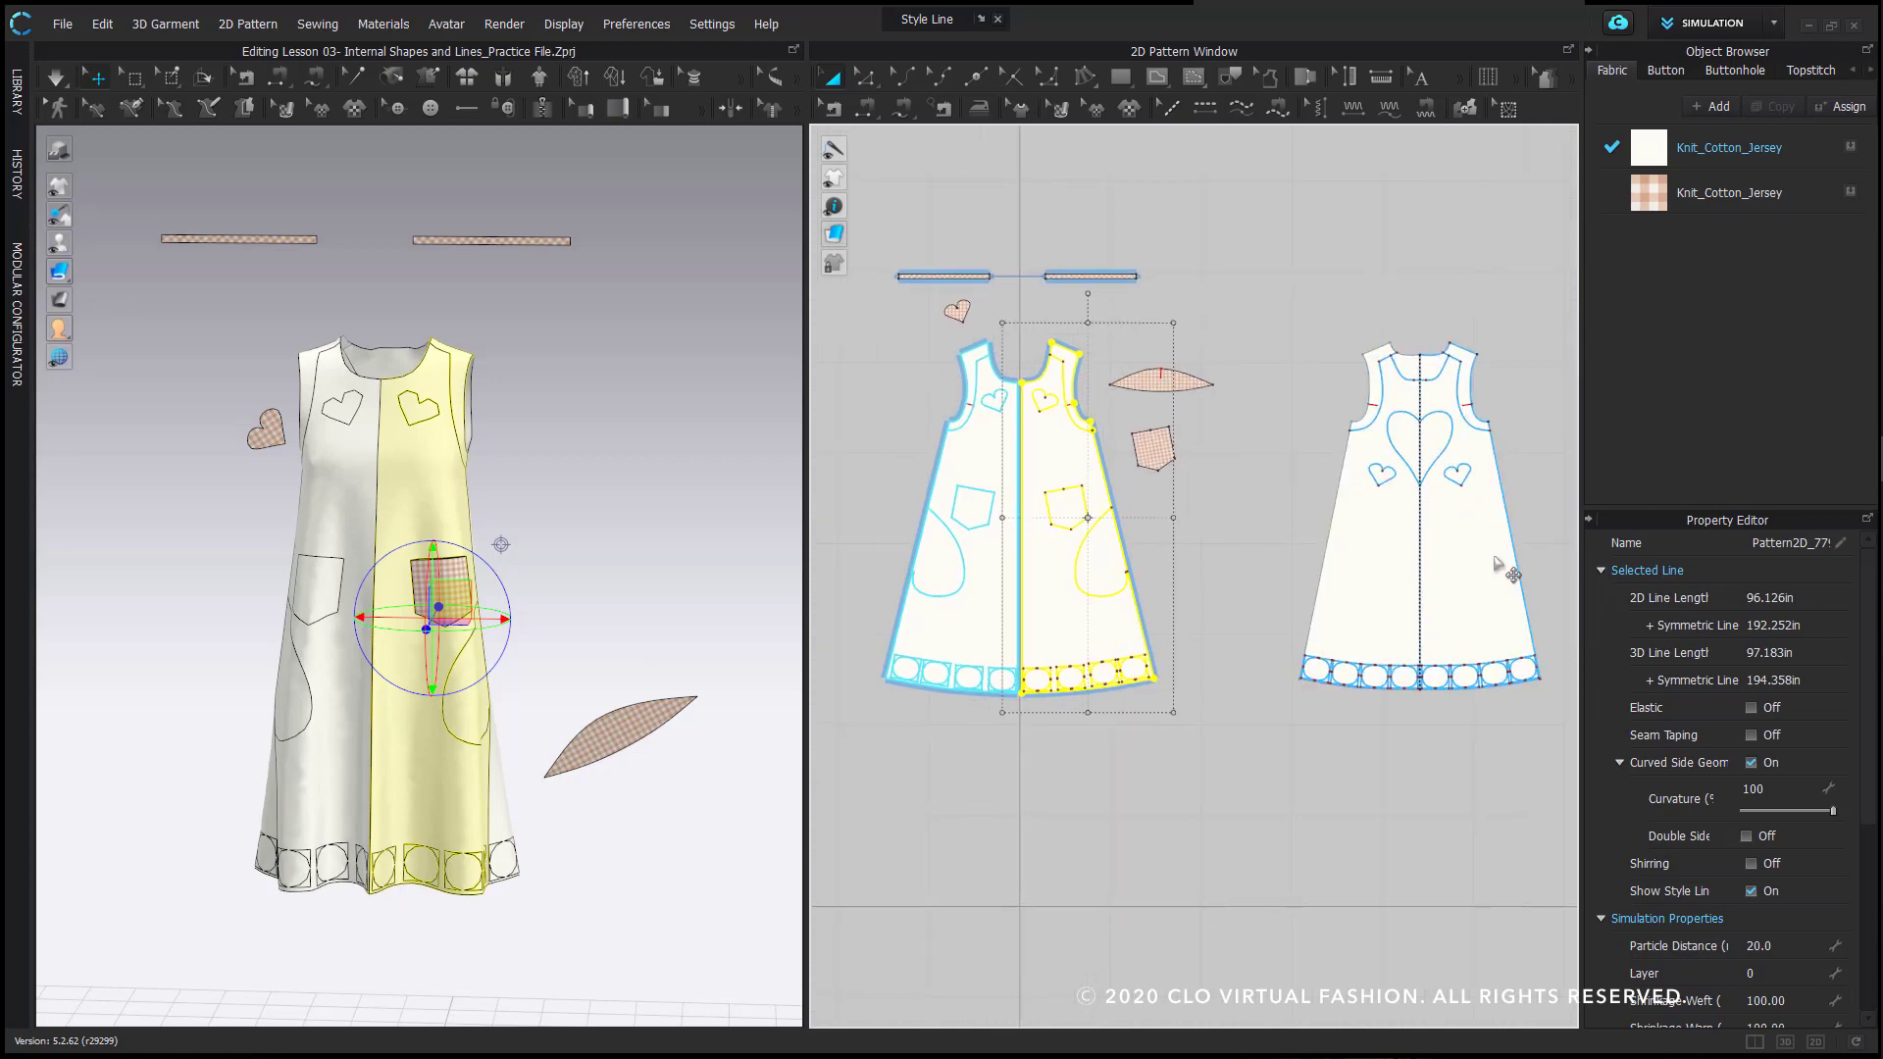
{"action": "left_click", "coordinate": [1370, 315]}
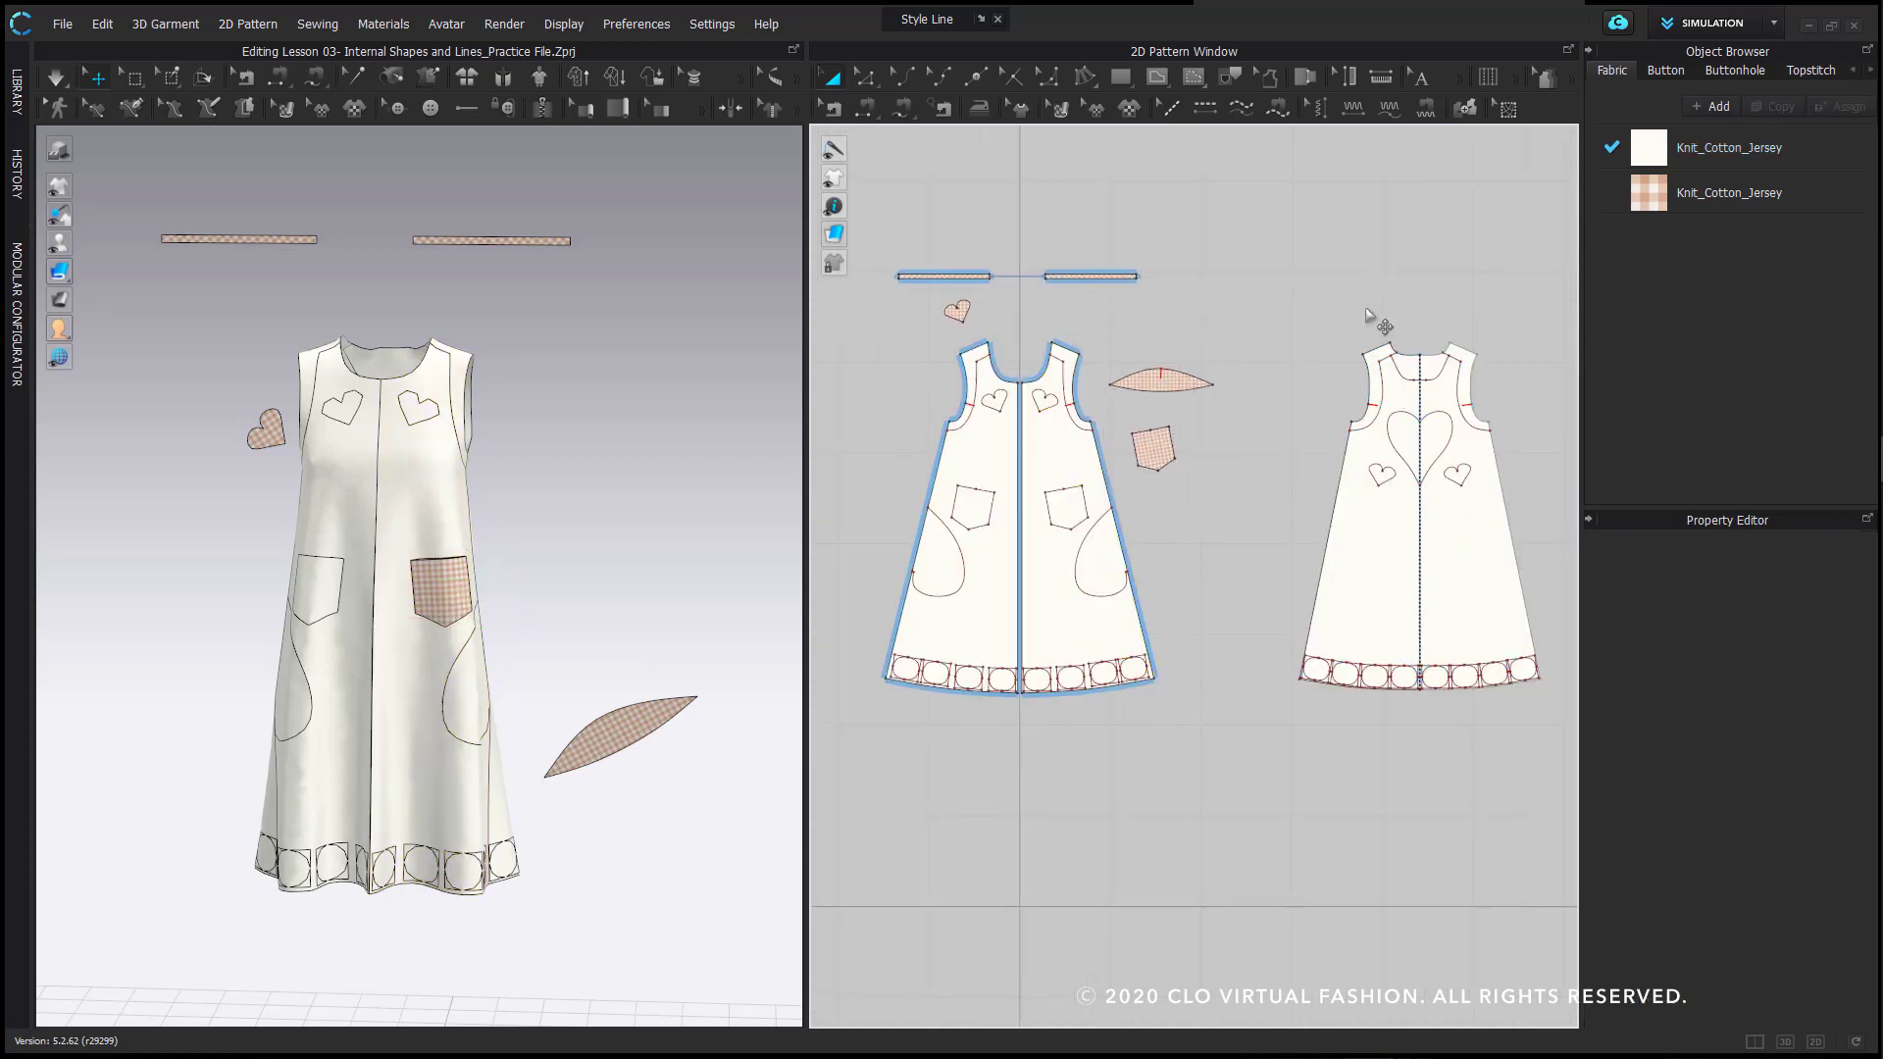
{"action": "left_click", "coordinate": [996, 406]}
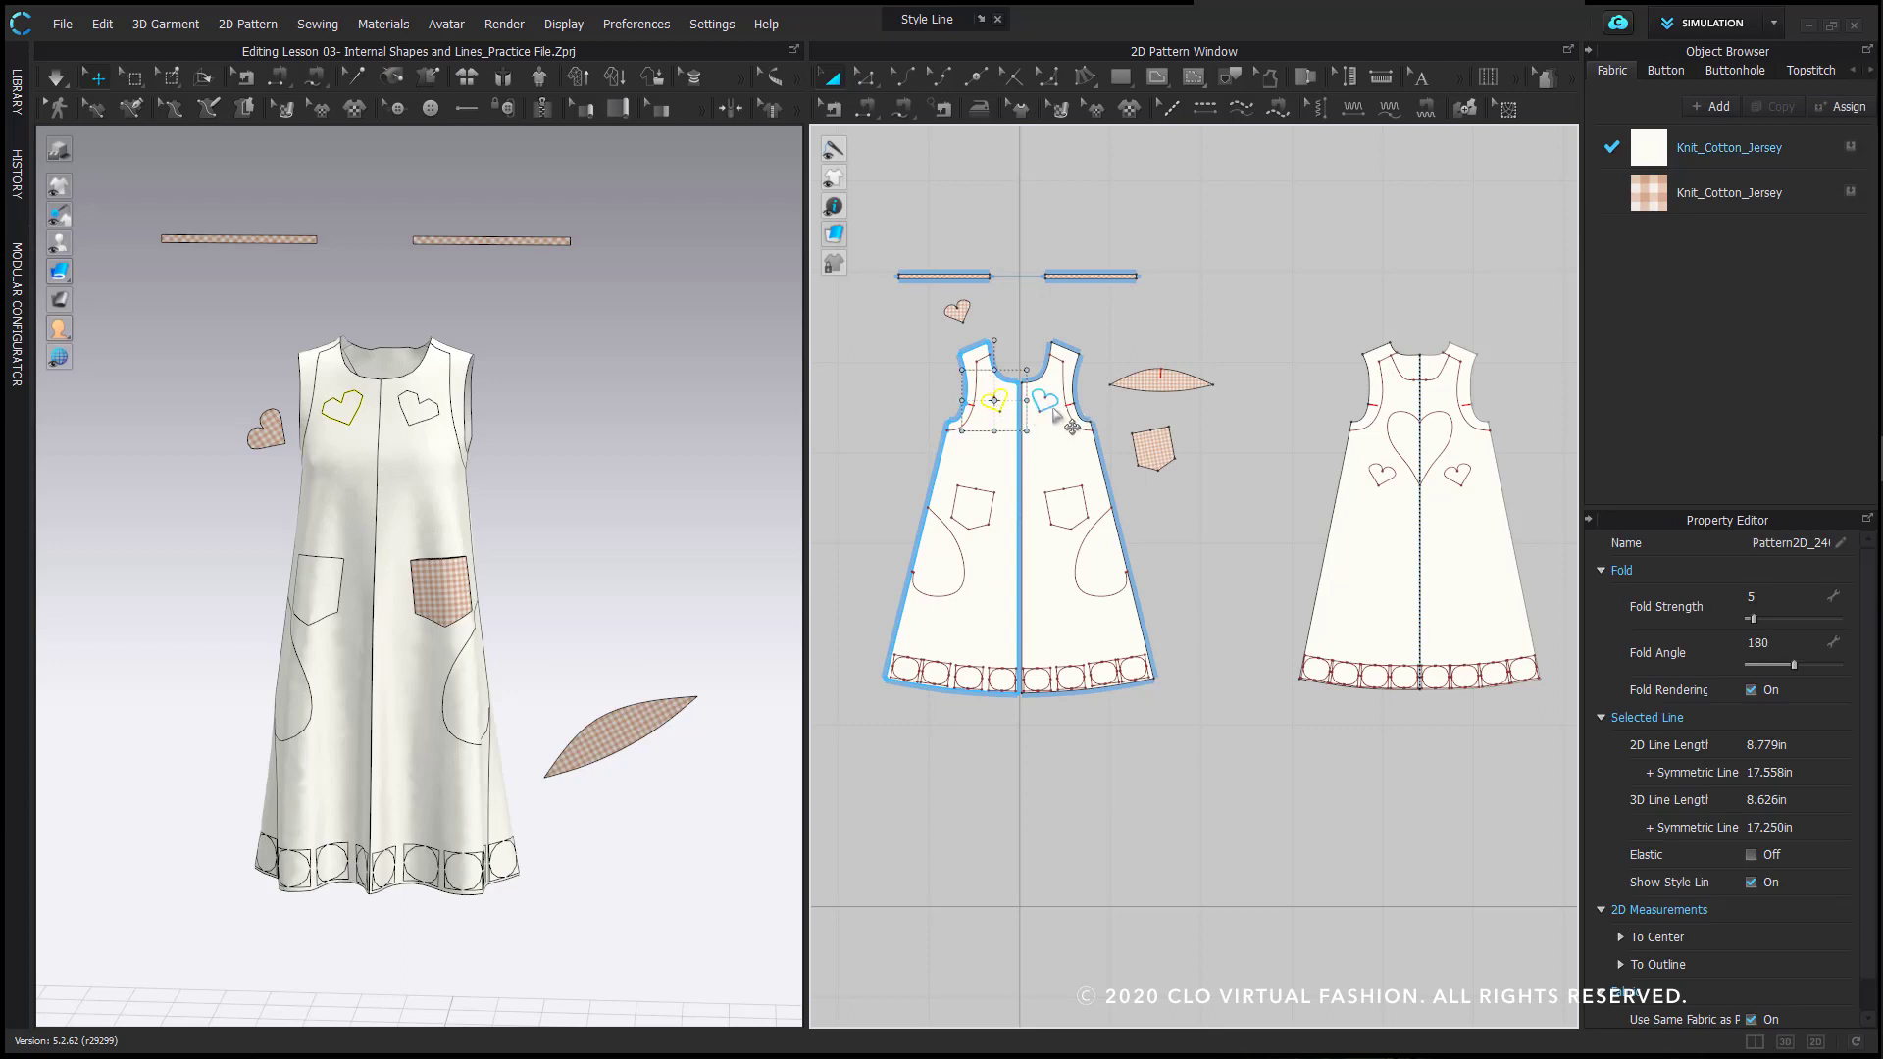
{"action": "left_click", "coordinate": [1107, 324]}
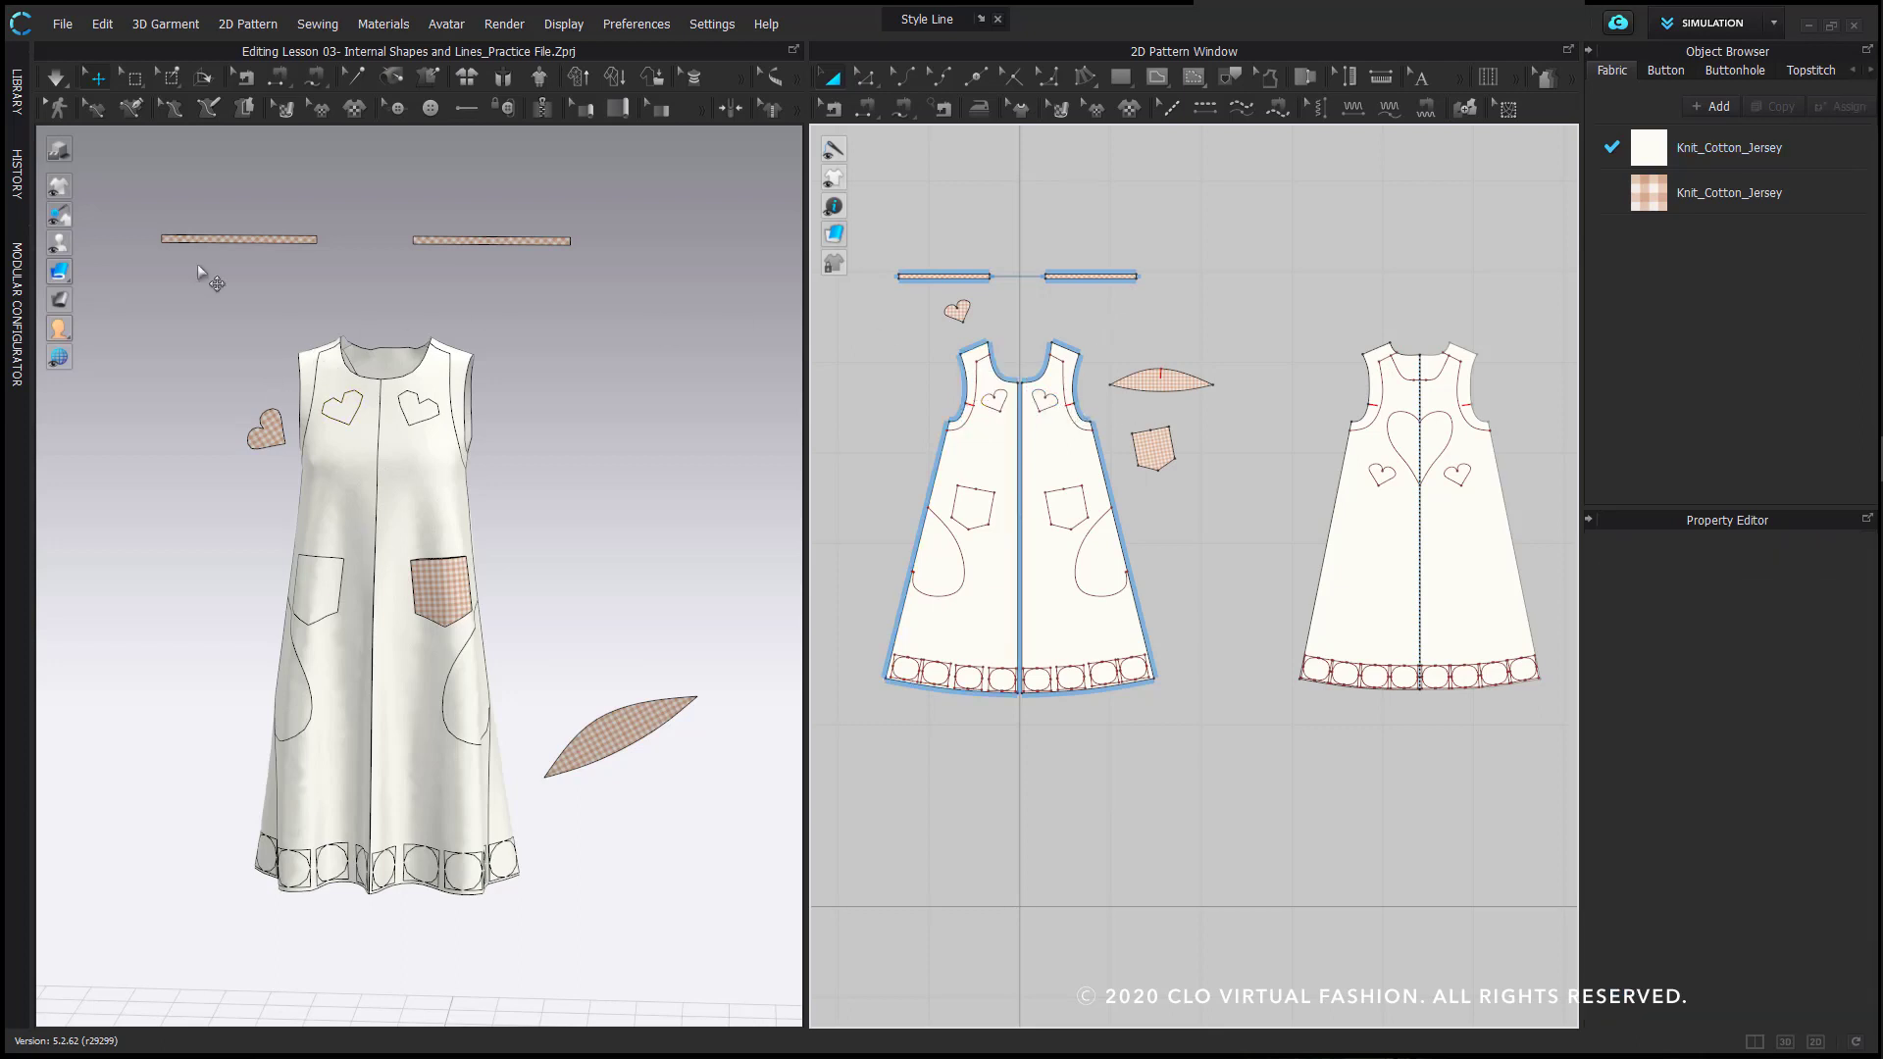
- Turn off the style lines and display the internal lines on the 3D garment
{"action": "mouse_move", "coordinate": [60, 195]}
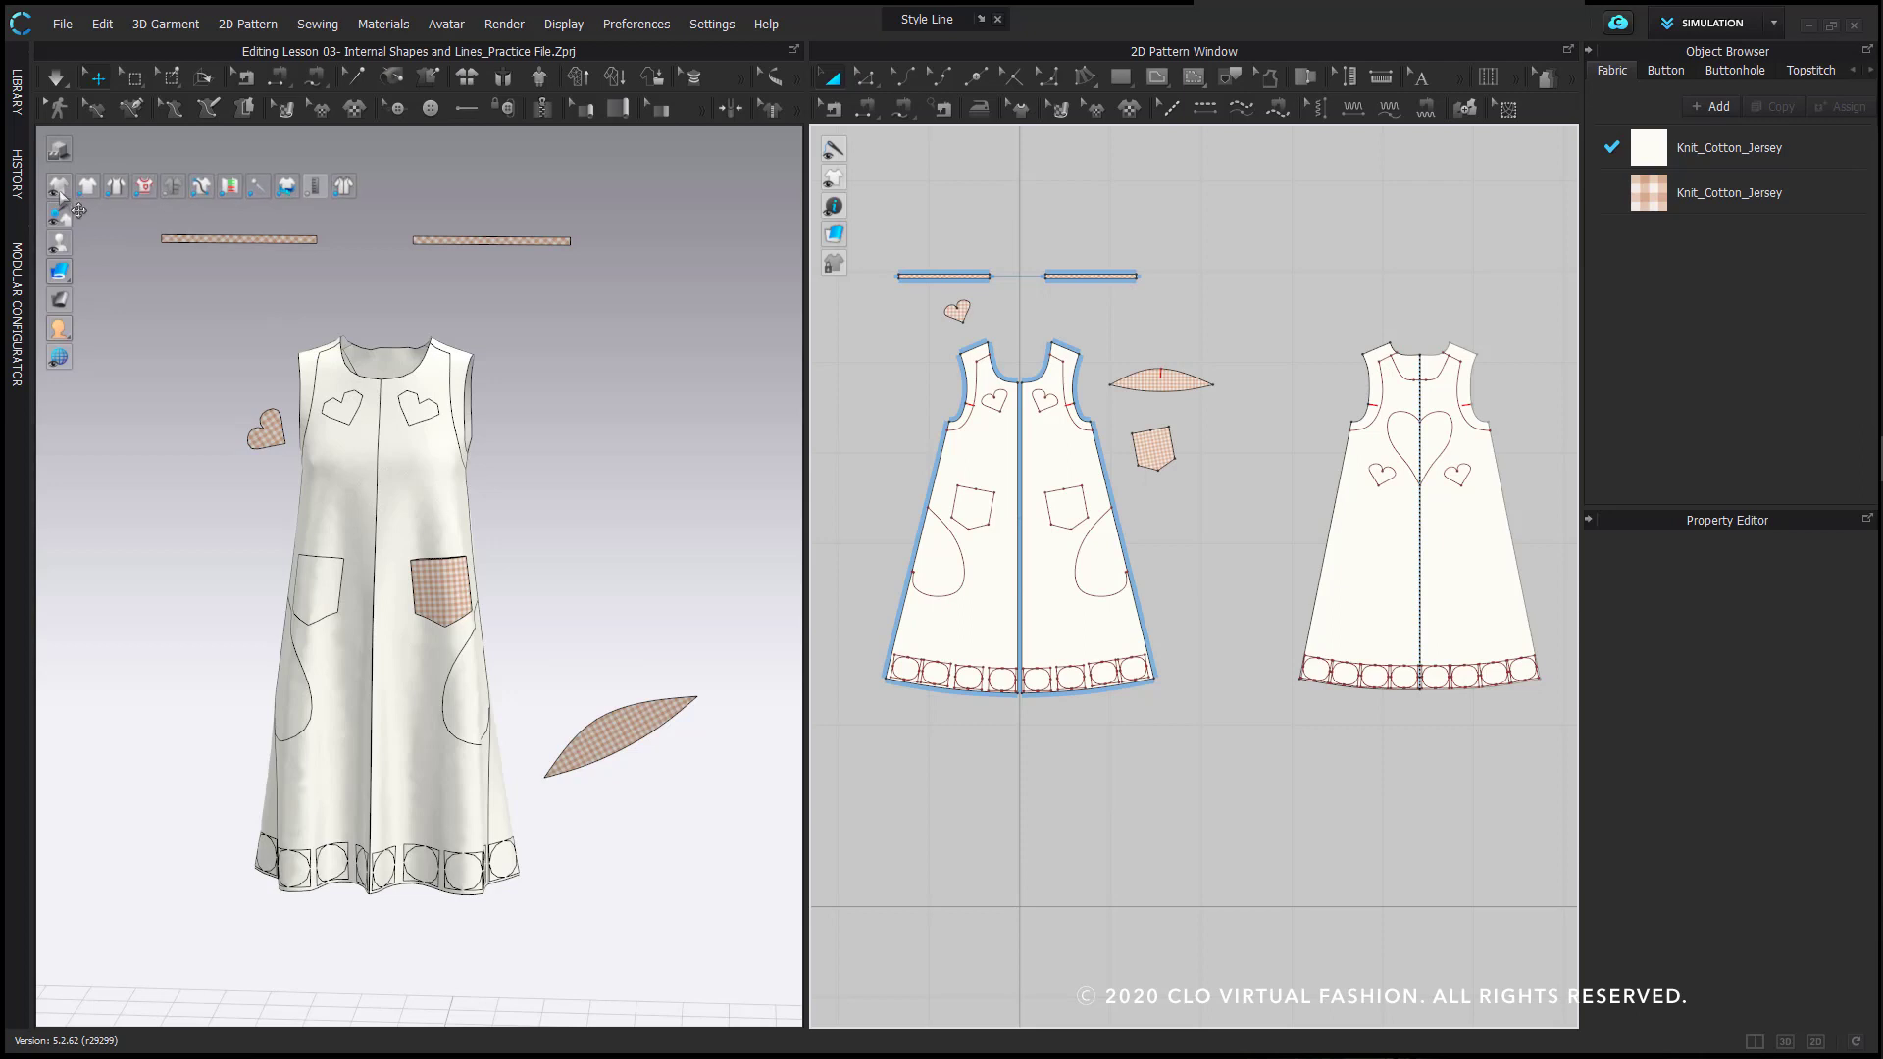
{"action": "left_click", "coordinate": [344, 184]}
{"action": "mouse_move", "coordinate": [134, 194]}
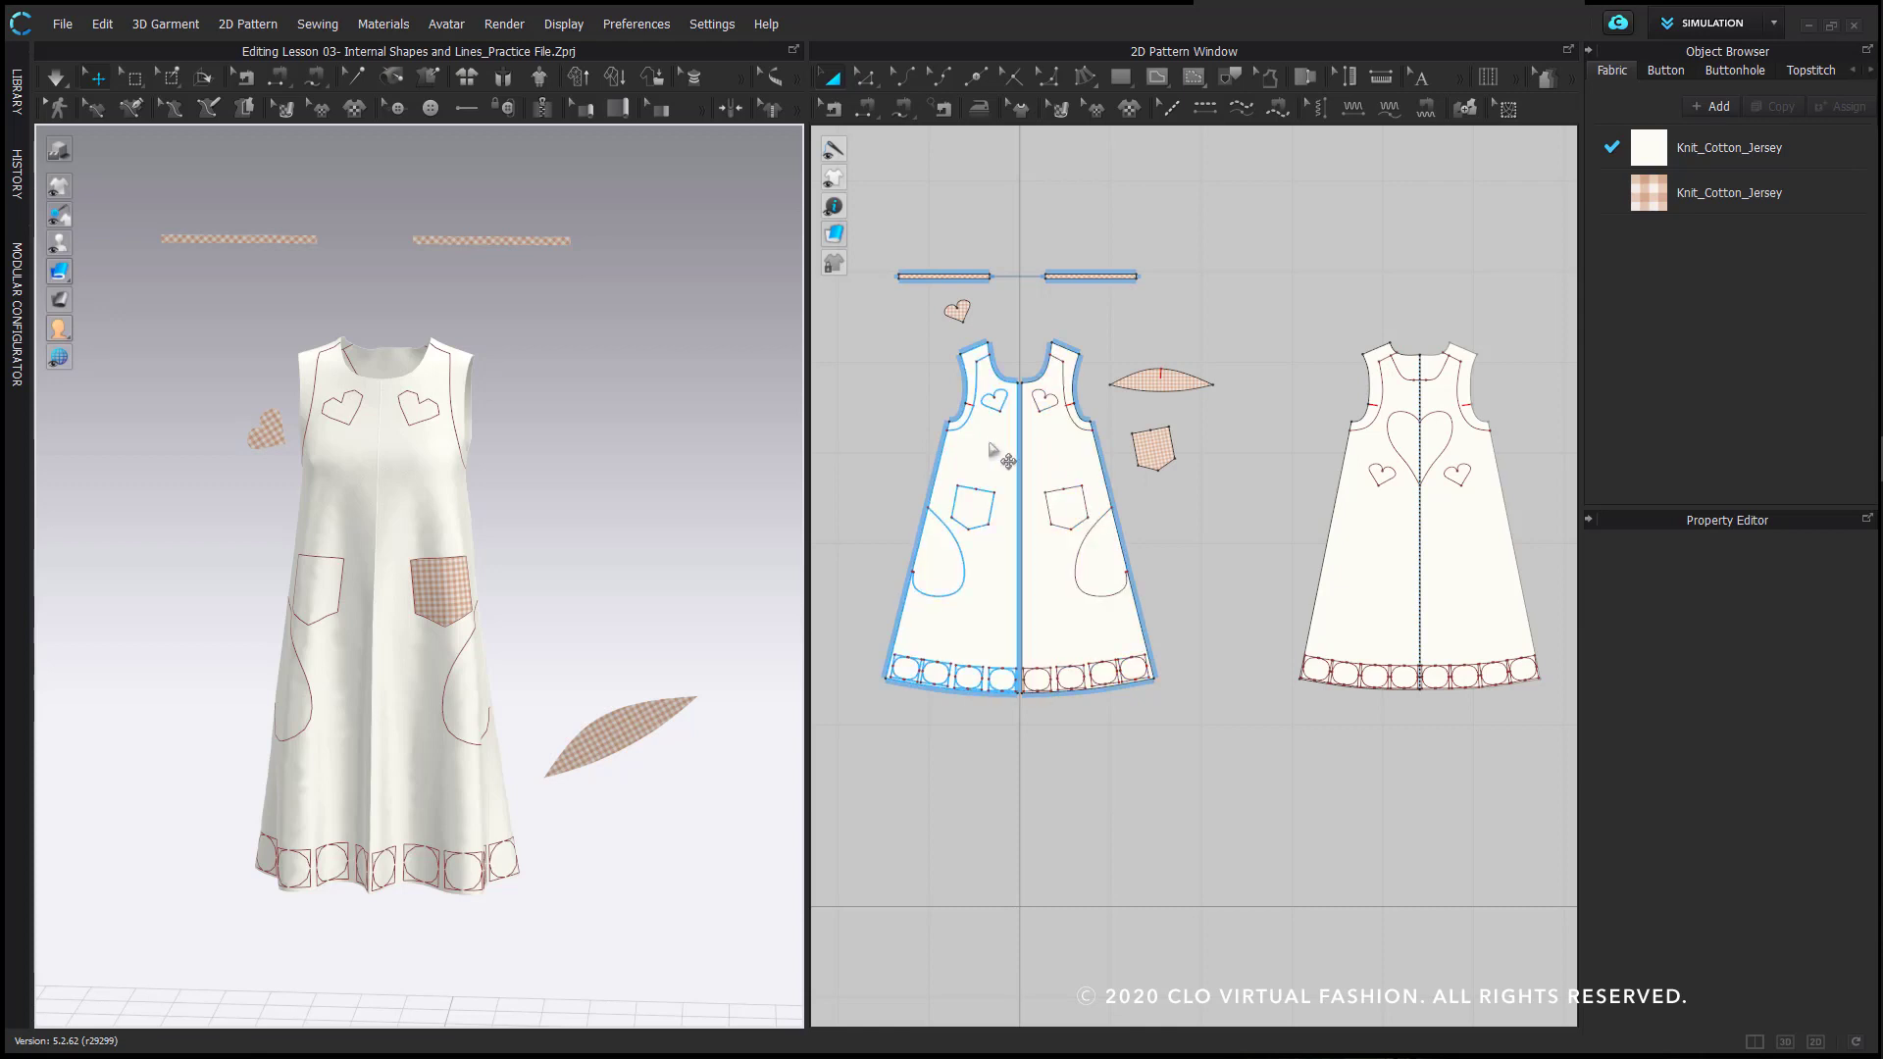
- Free-sew the outline of the checked heart to the heart internal shape on the left front panel
{"action": "left_click", "coordinate": [959, 316]}
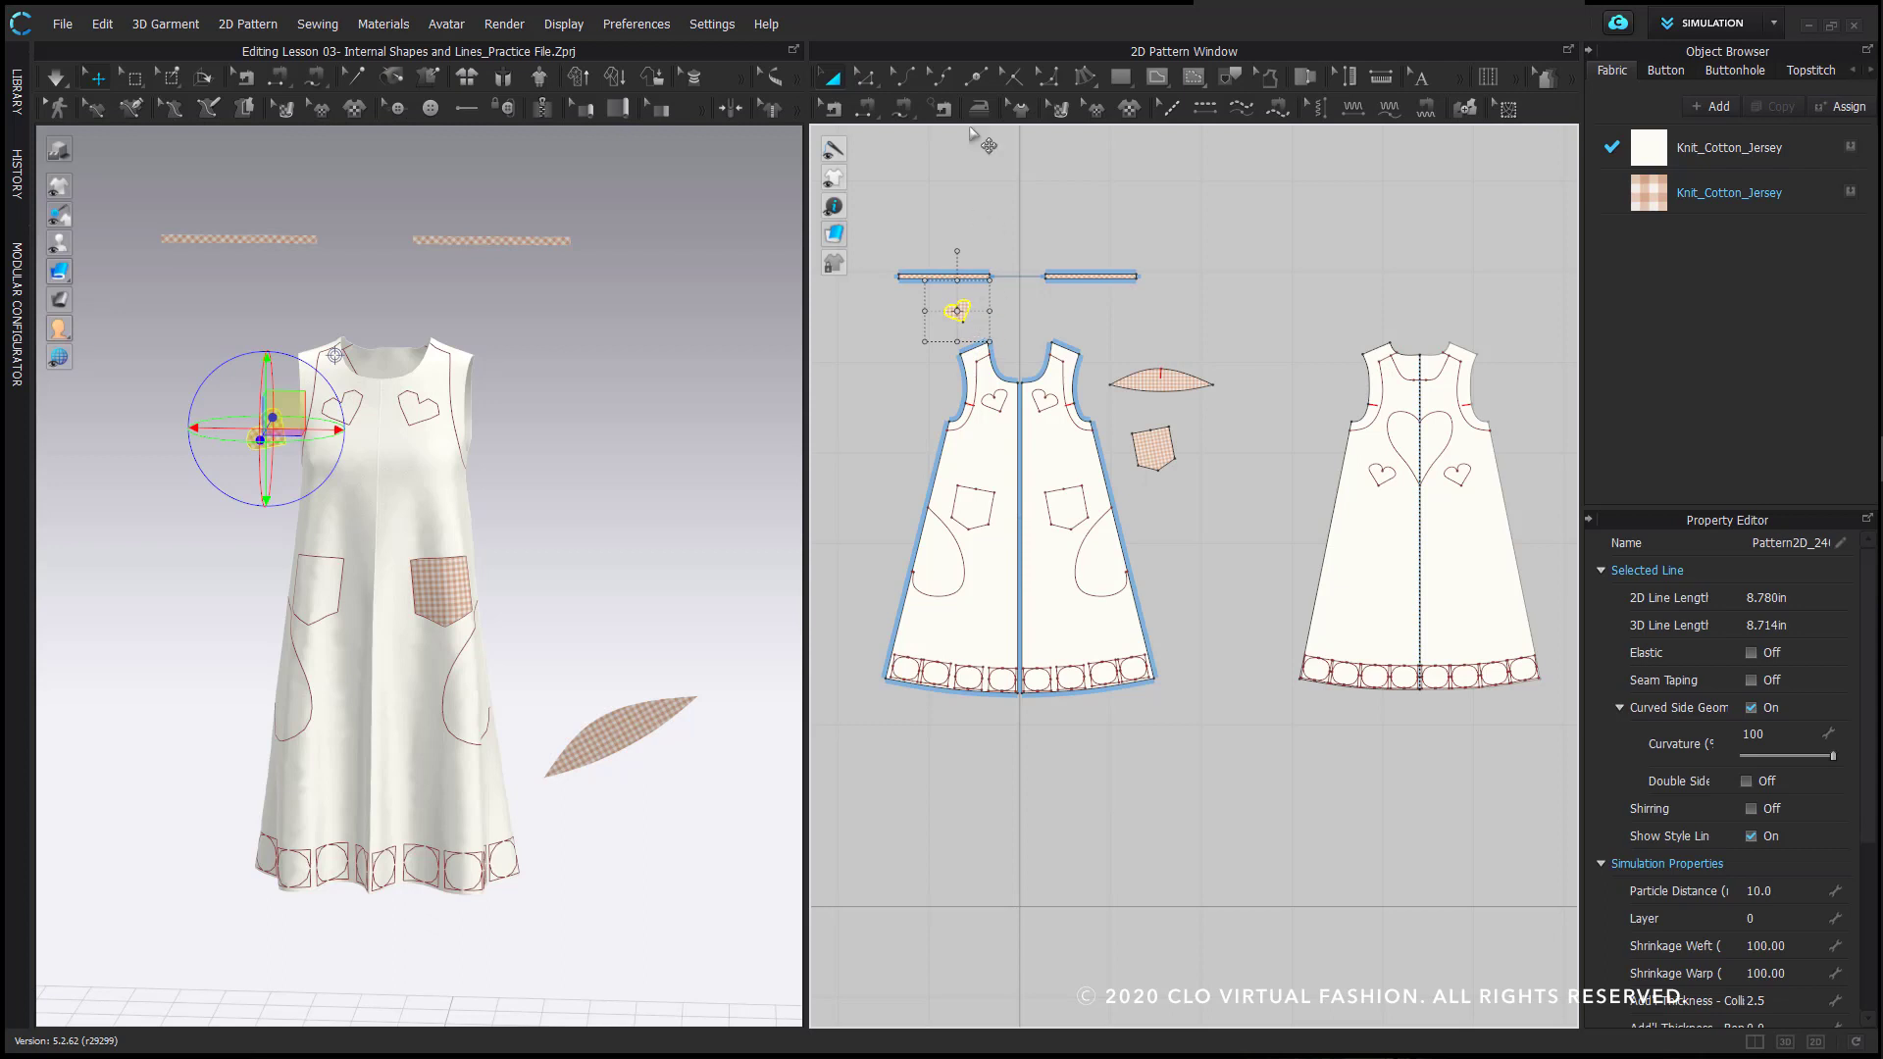
{"action": "left_click", "coordinate": [902, 108]}
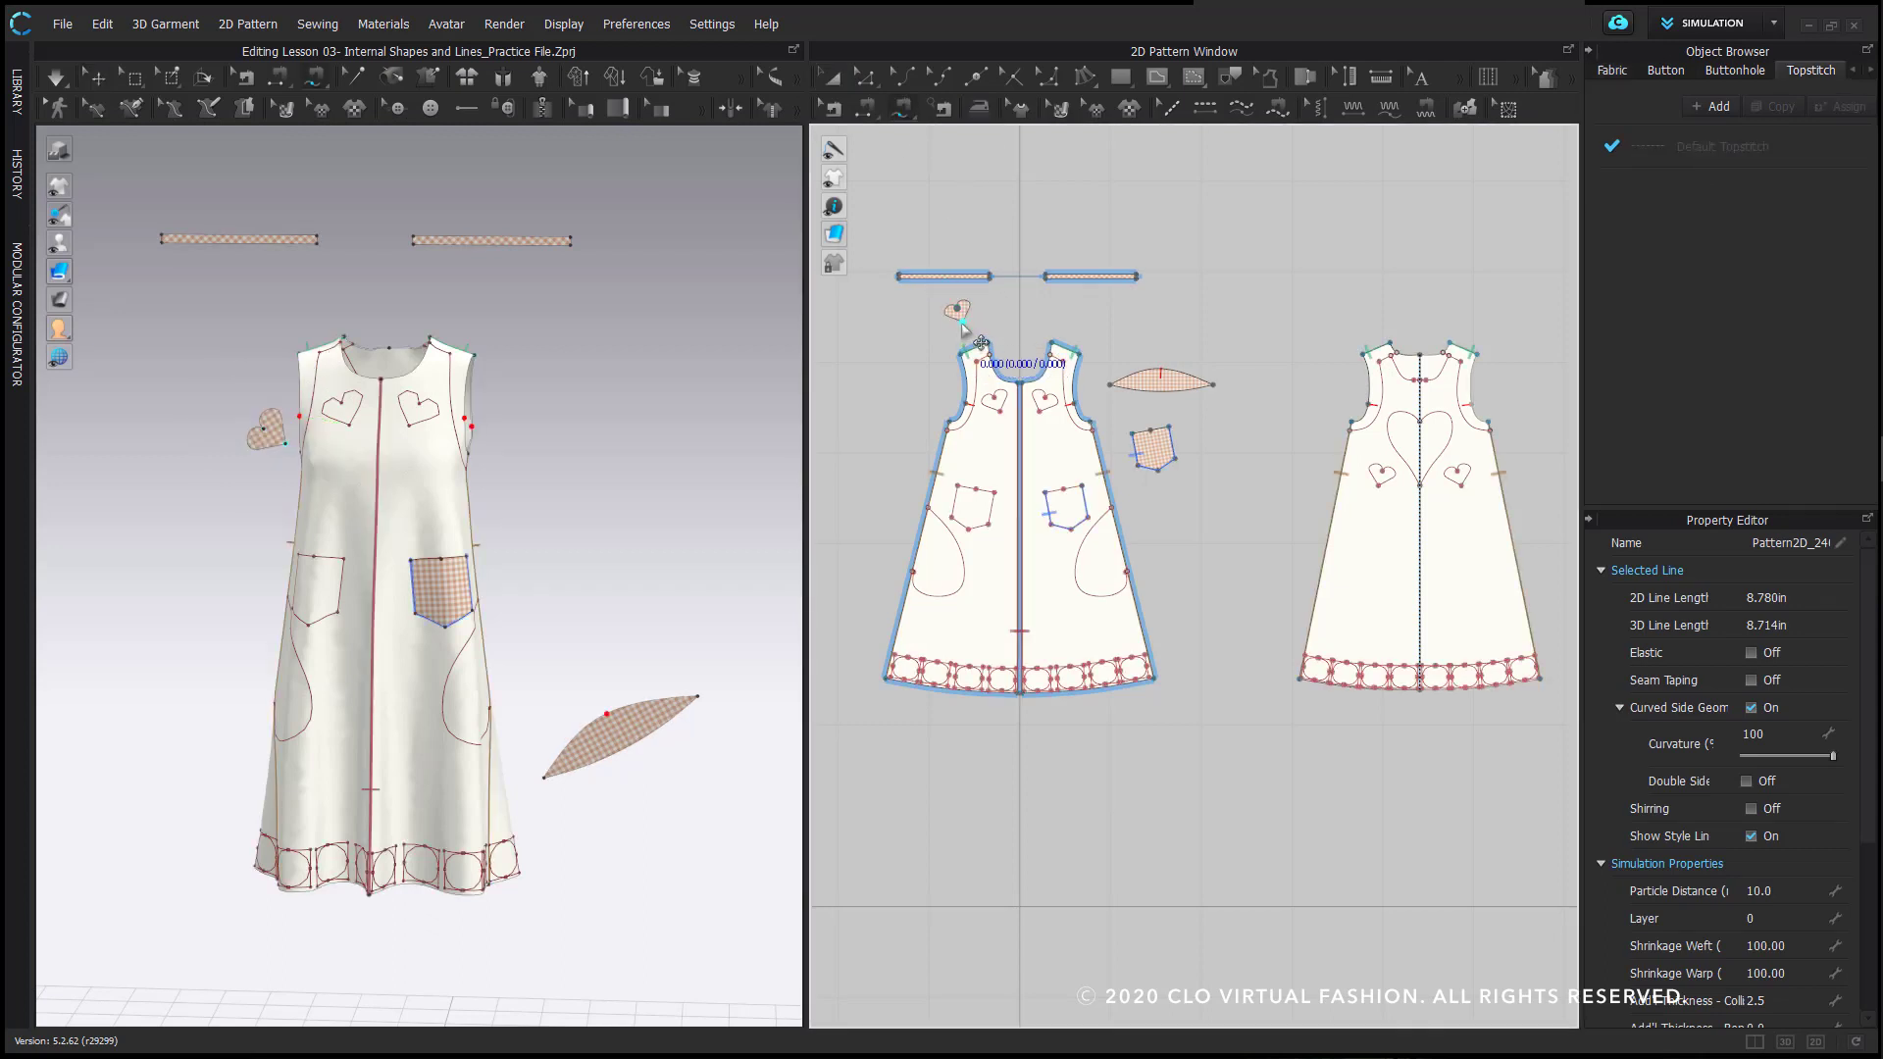
{"action": "left_click", "coordinate": [962, 321]}
{"action": "scroll", "coordinate": [1008, 419], "scroll_direction": "up", "scroll_amount": 3}
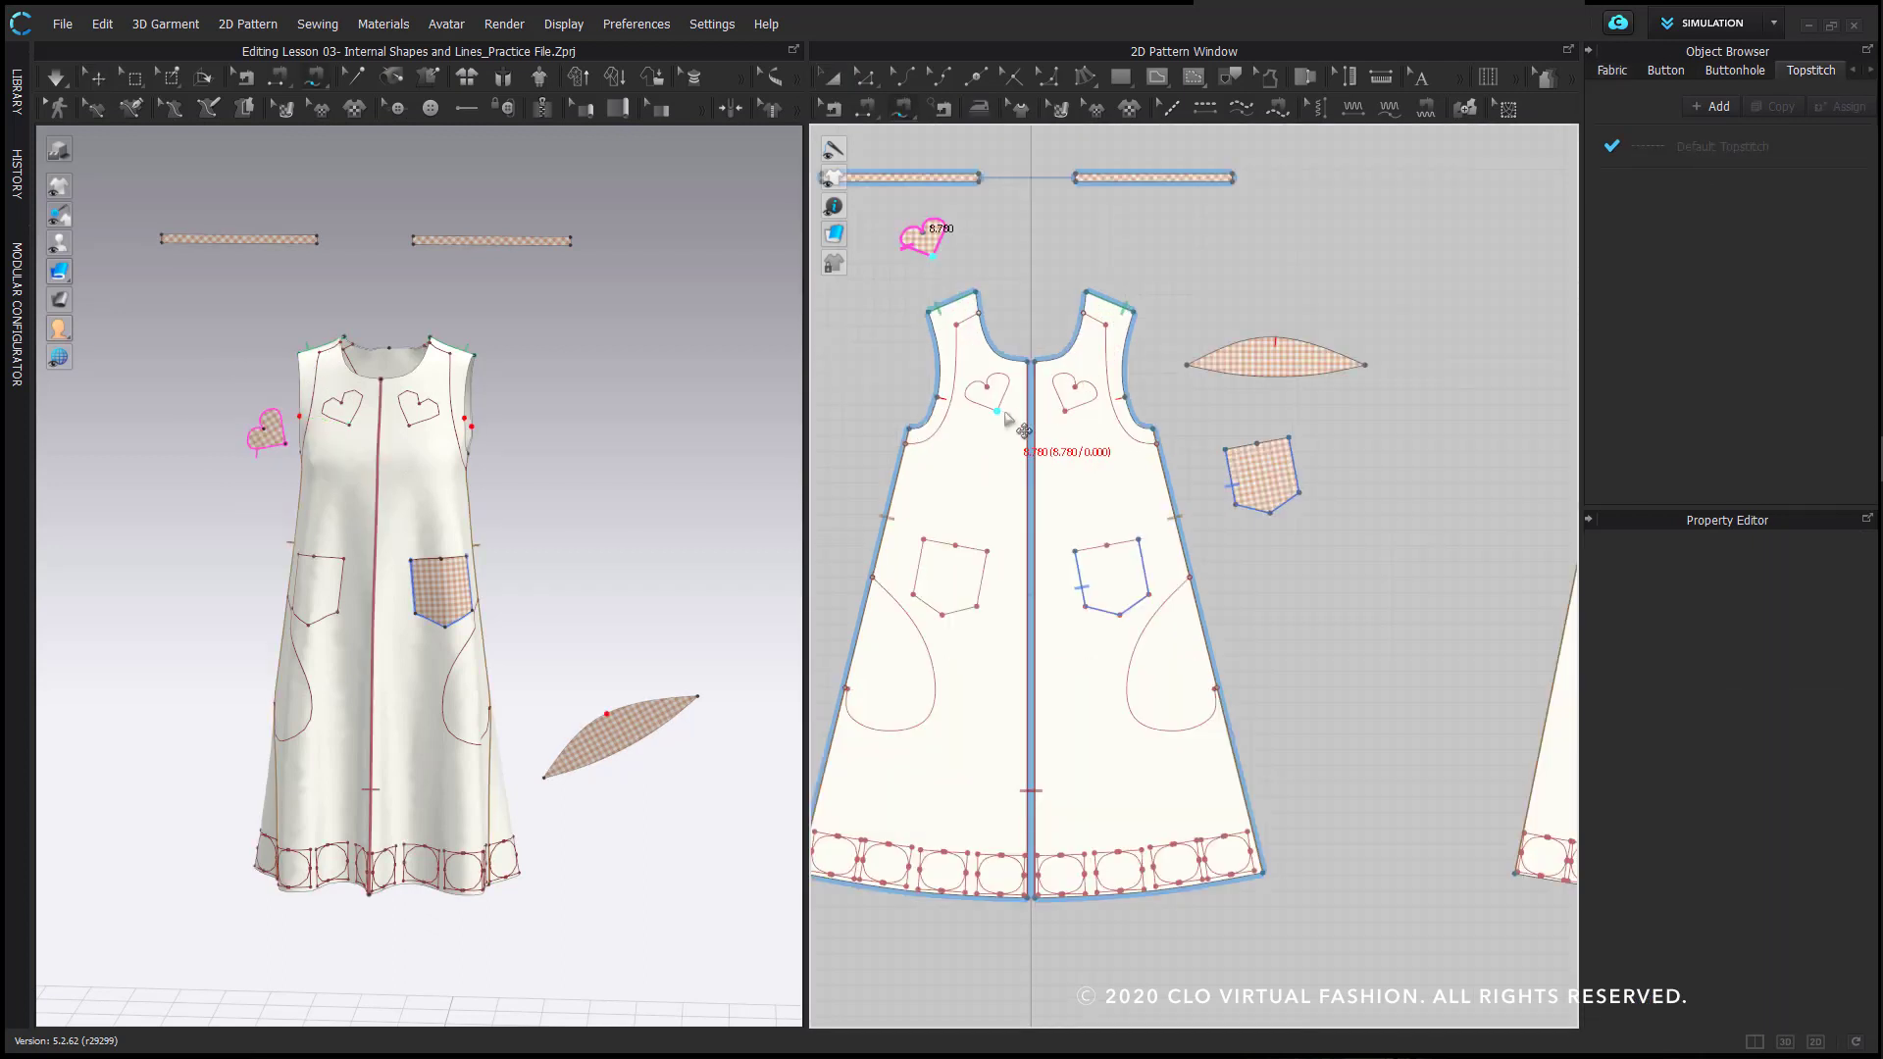
{"action": "left_click", "coordinate": [998, 417]}
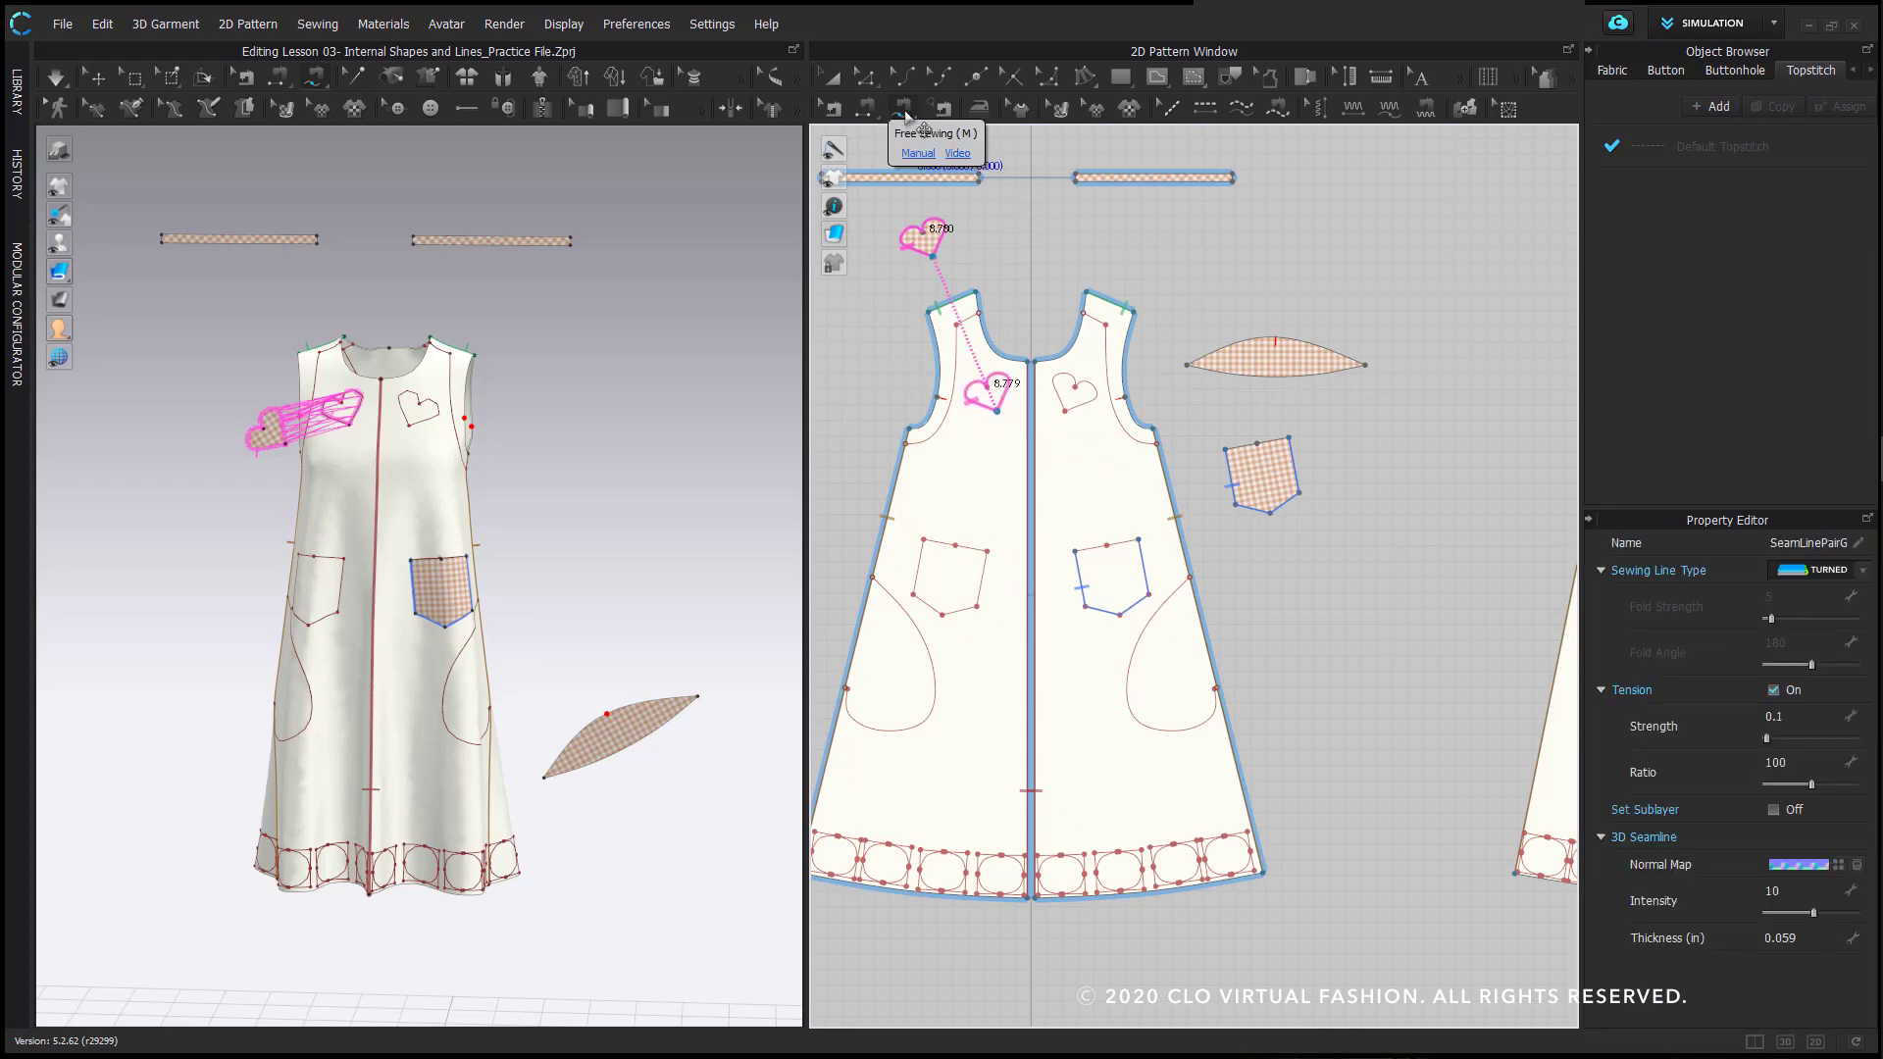
{"action": "left_click", "coordinate": [903, 112]}
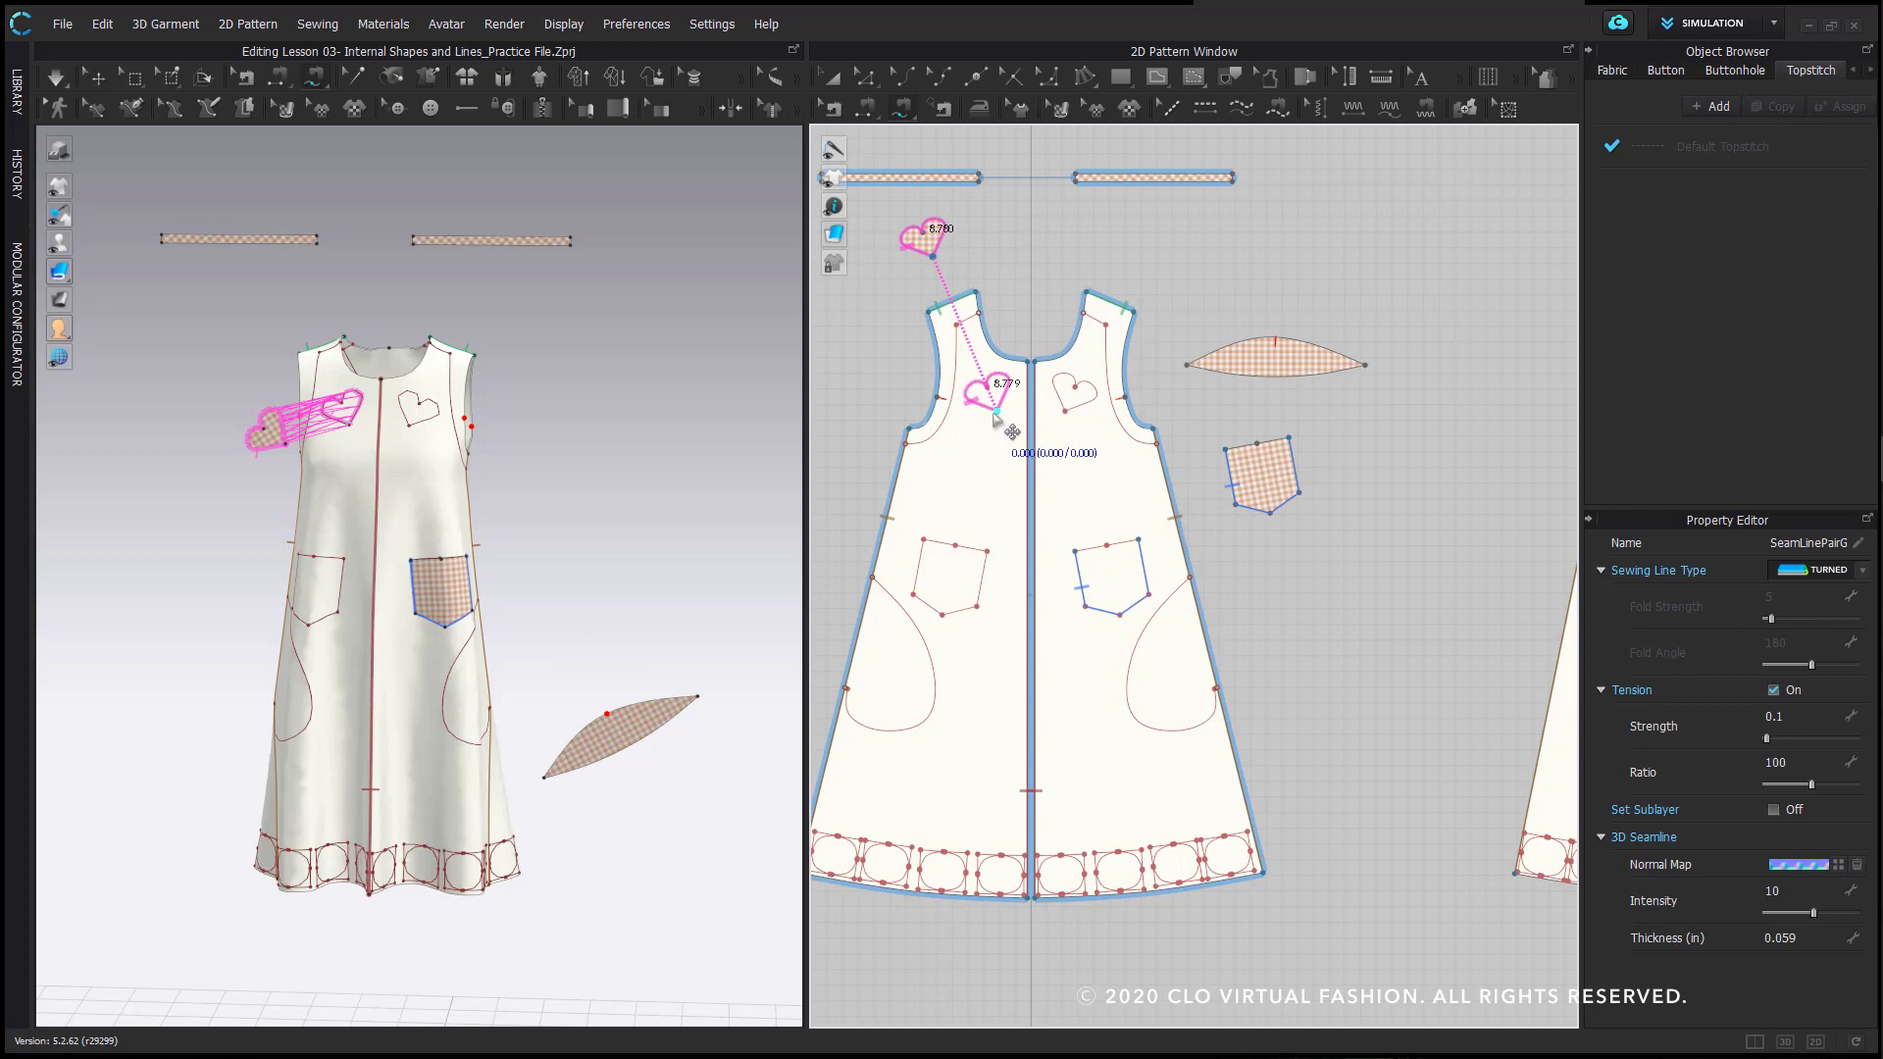
- Show the avatar and superimpose the checked heart over its sewn position on the dress front in 3D
{"action": "right_click_drag", "start_coordinate": [403, 420], "coordinate": [606, 412]}
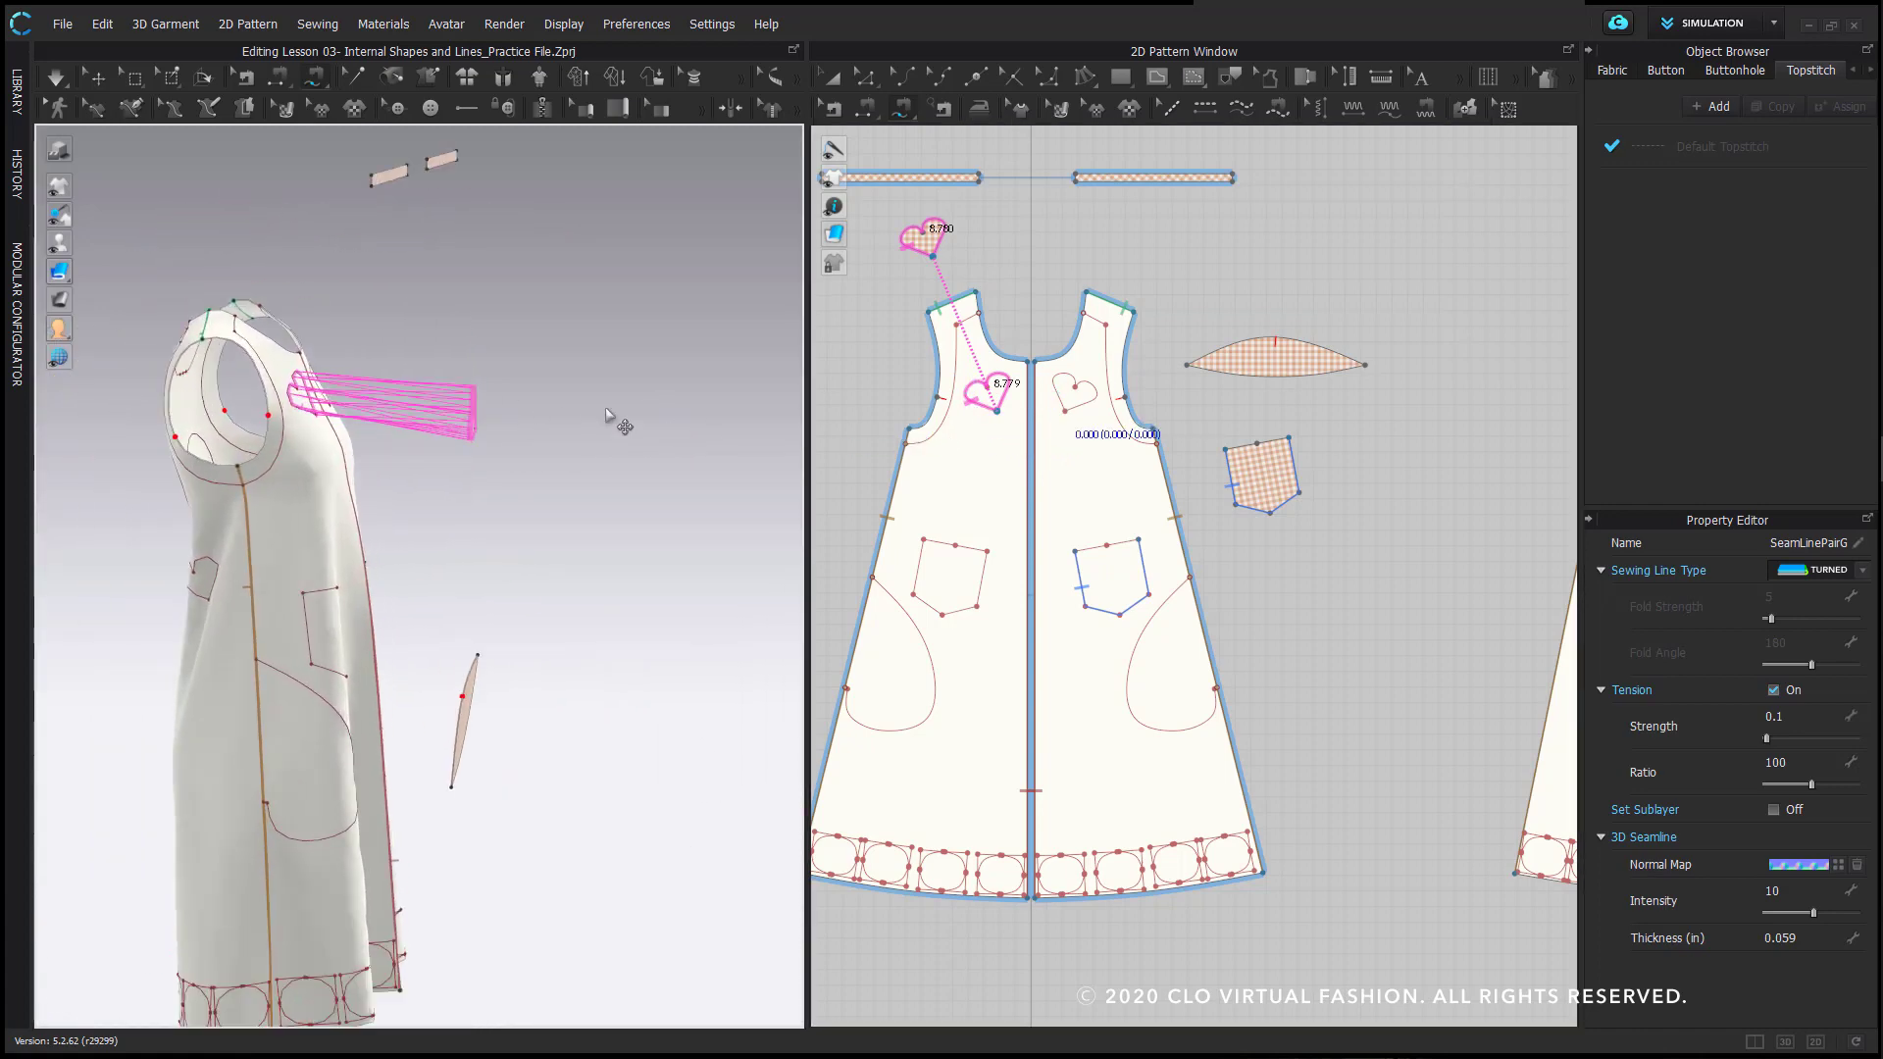
{"action": "right_click_drag", "start_coordinate": [491, 402], "coordinate": [452, 405]}
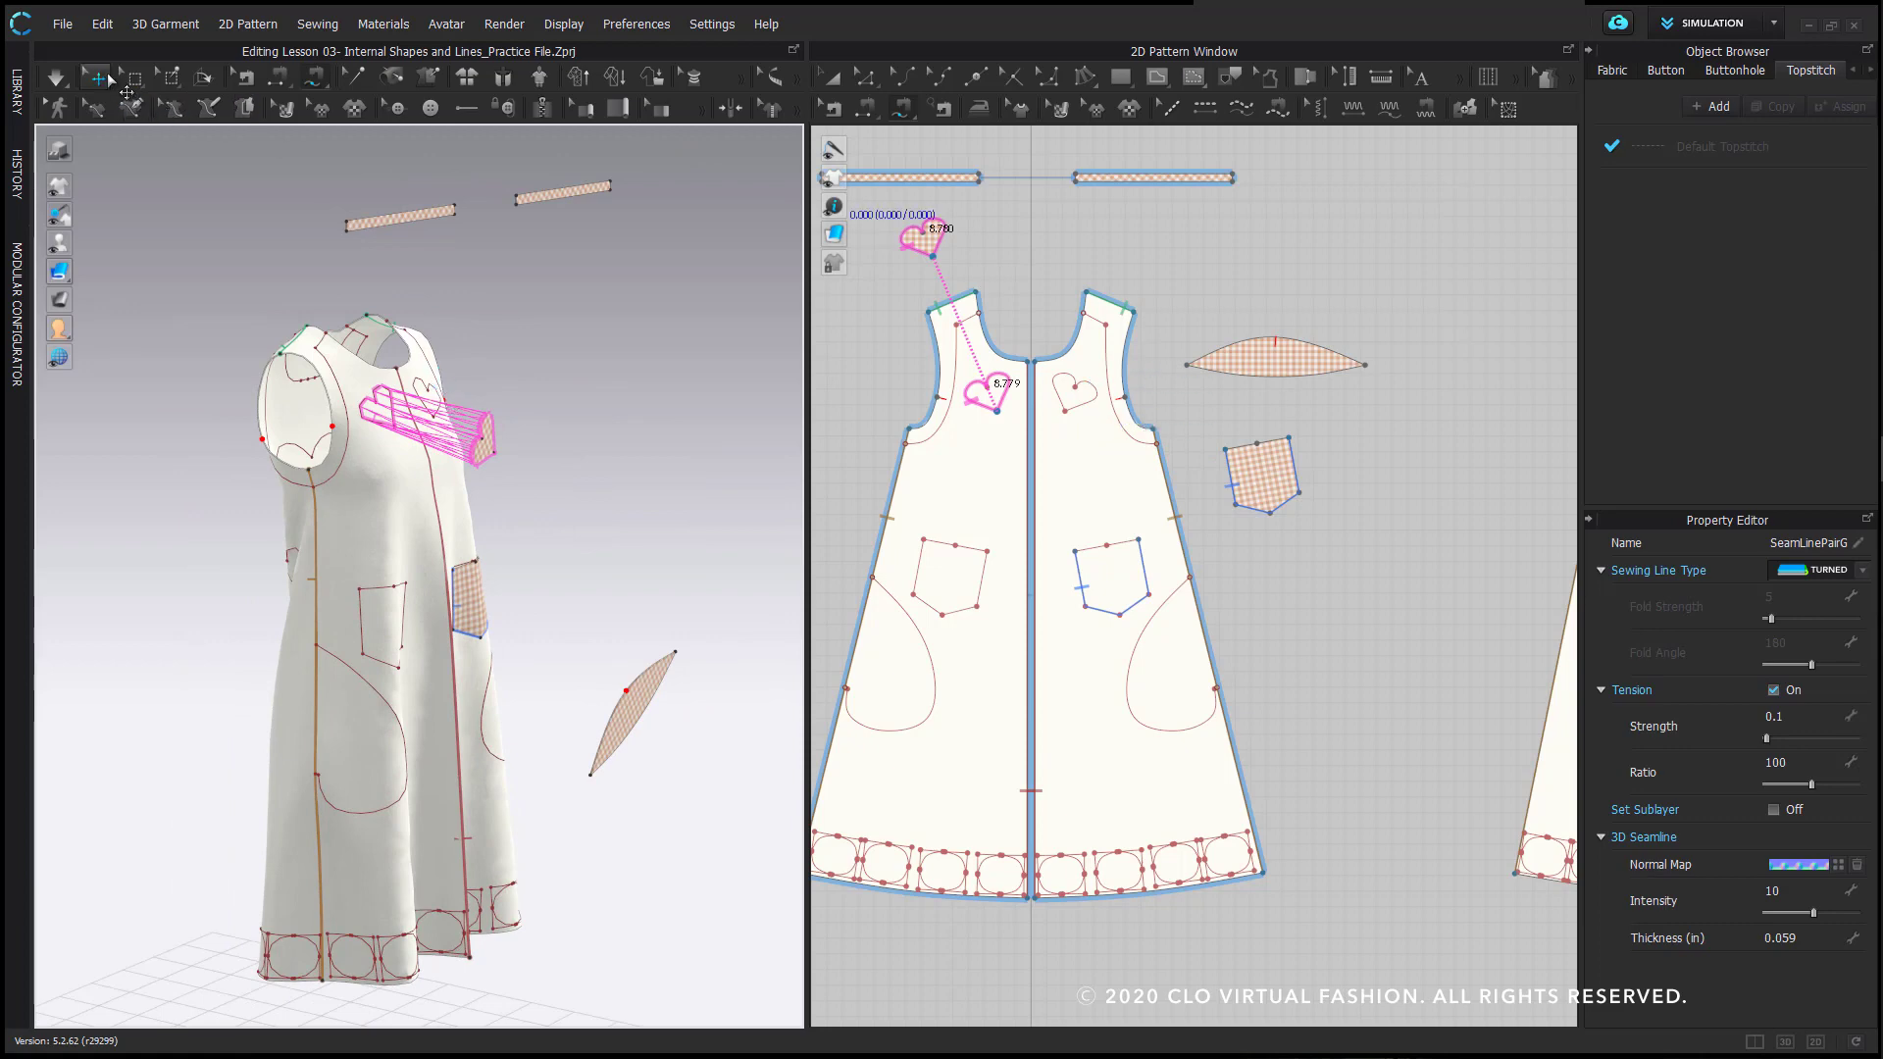
{"action": "left_click", "coordinate": [99, 79]}
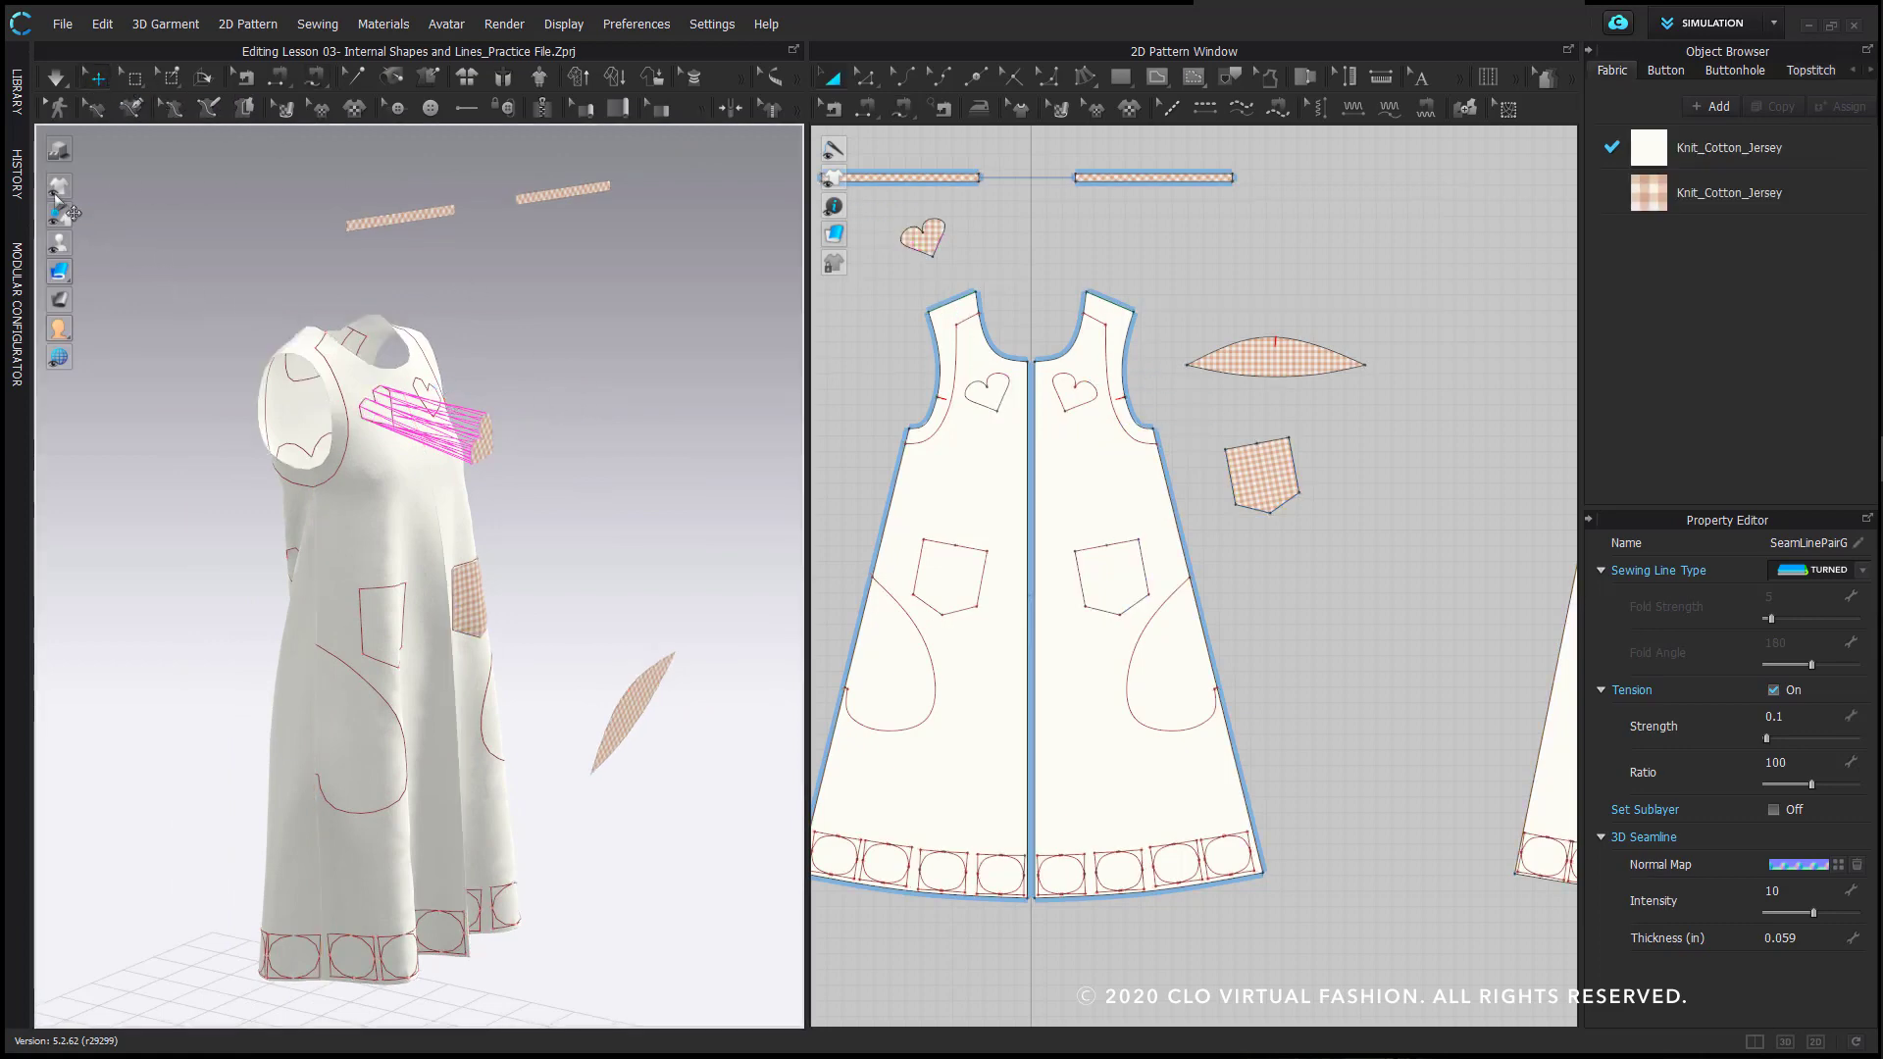
{"action": "left_click", "coordinate": [92, 242]}
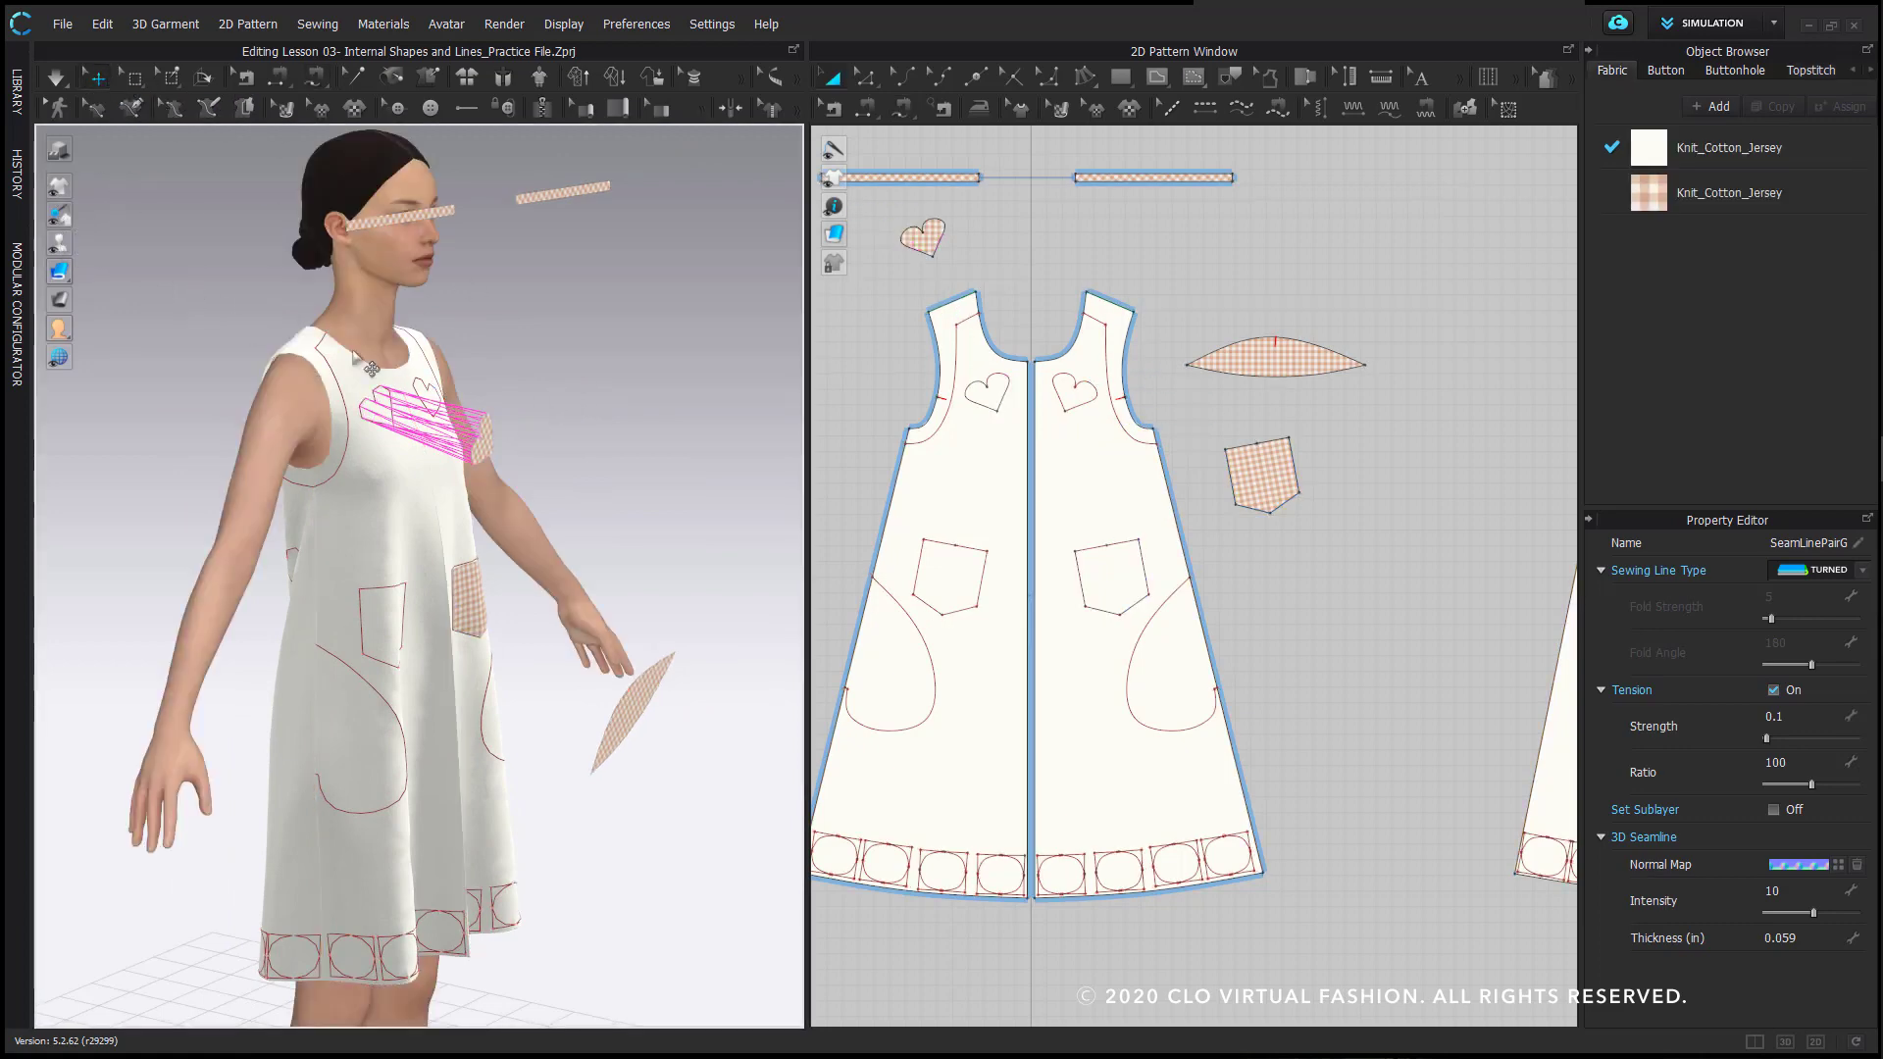
{"action": "right_click", "coordinate": [488, 439]}
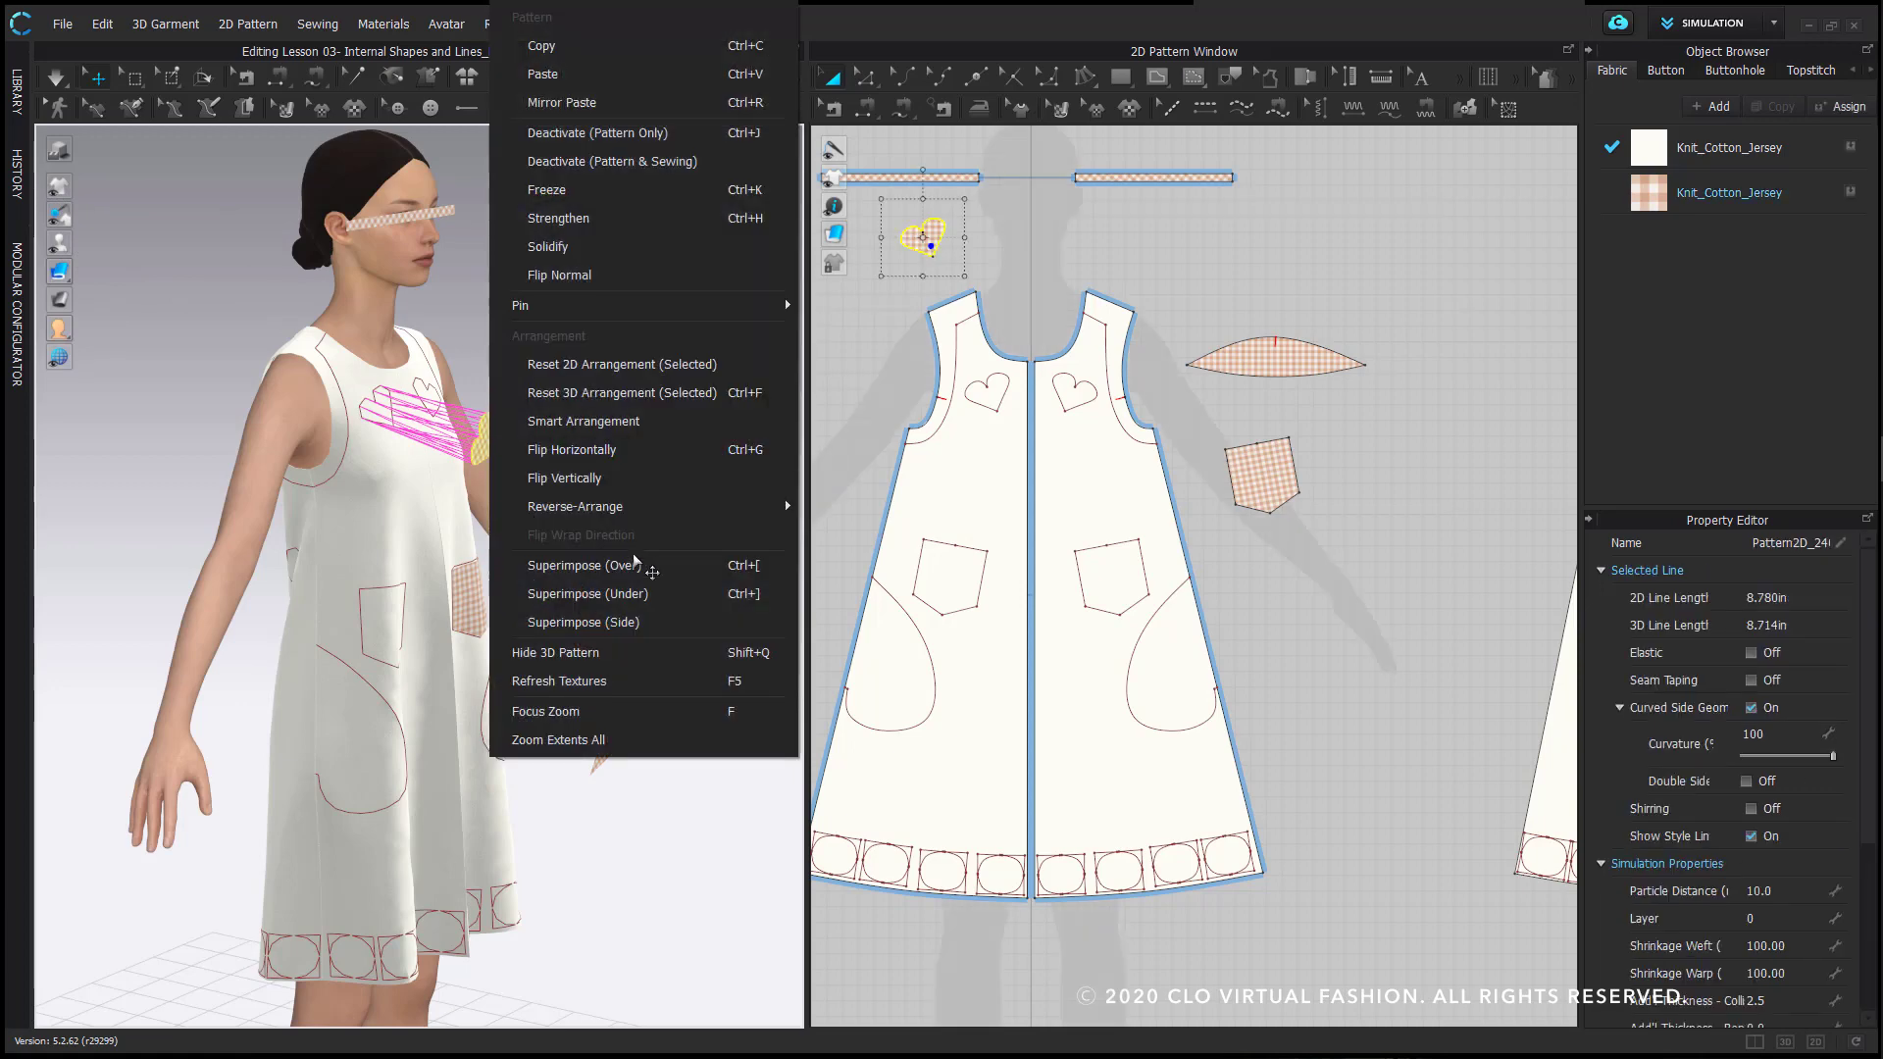
{"action": "left_click", "coordinate": [689, 571]}
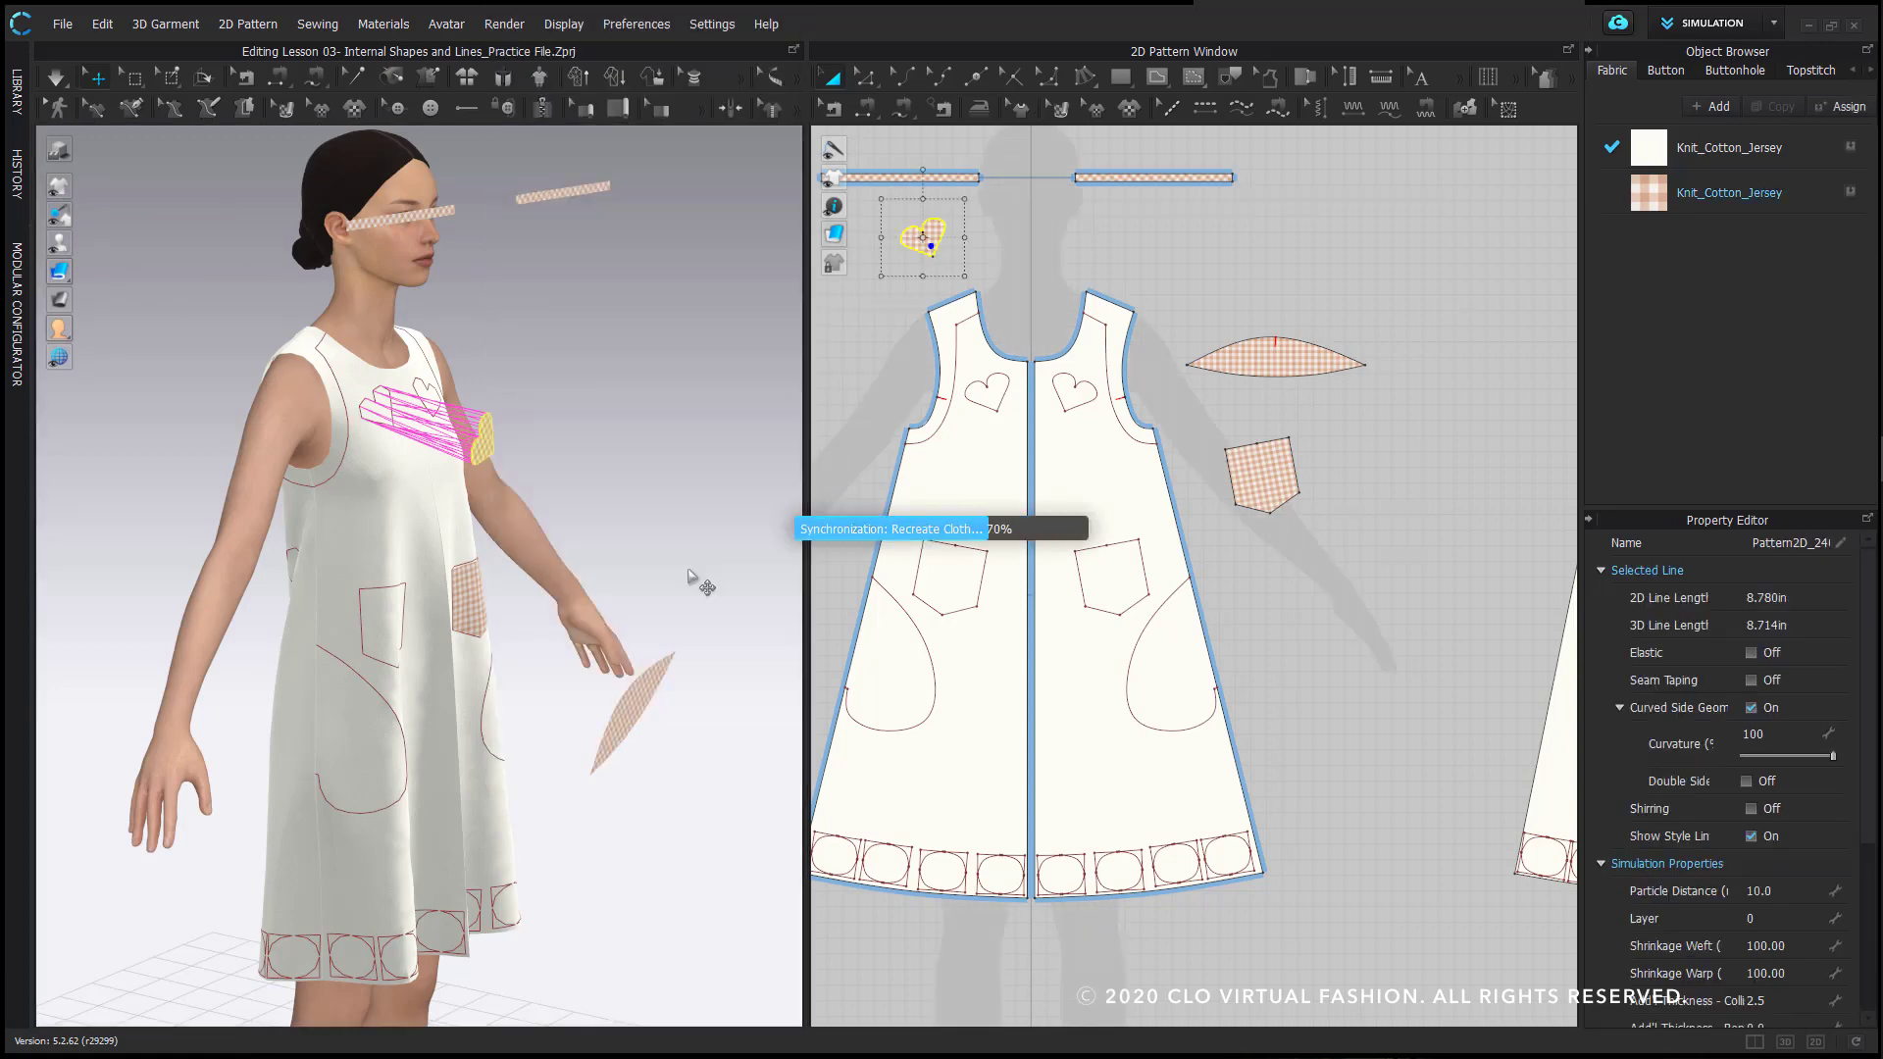
- Hide the internal lines on the 3D garment and view the dress from the front
{"action": "scroll", "coordinate": [546, 362], "scroll_direction": "up", "scroll_amount": 3}
{"action": "key", "text": "2"}
{"action": "mouse_move", "coordinate": [59, 186]}
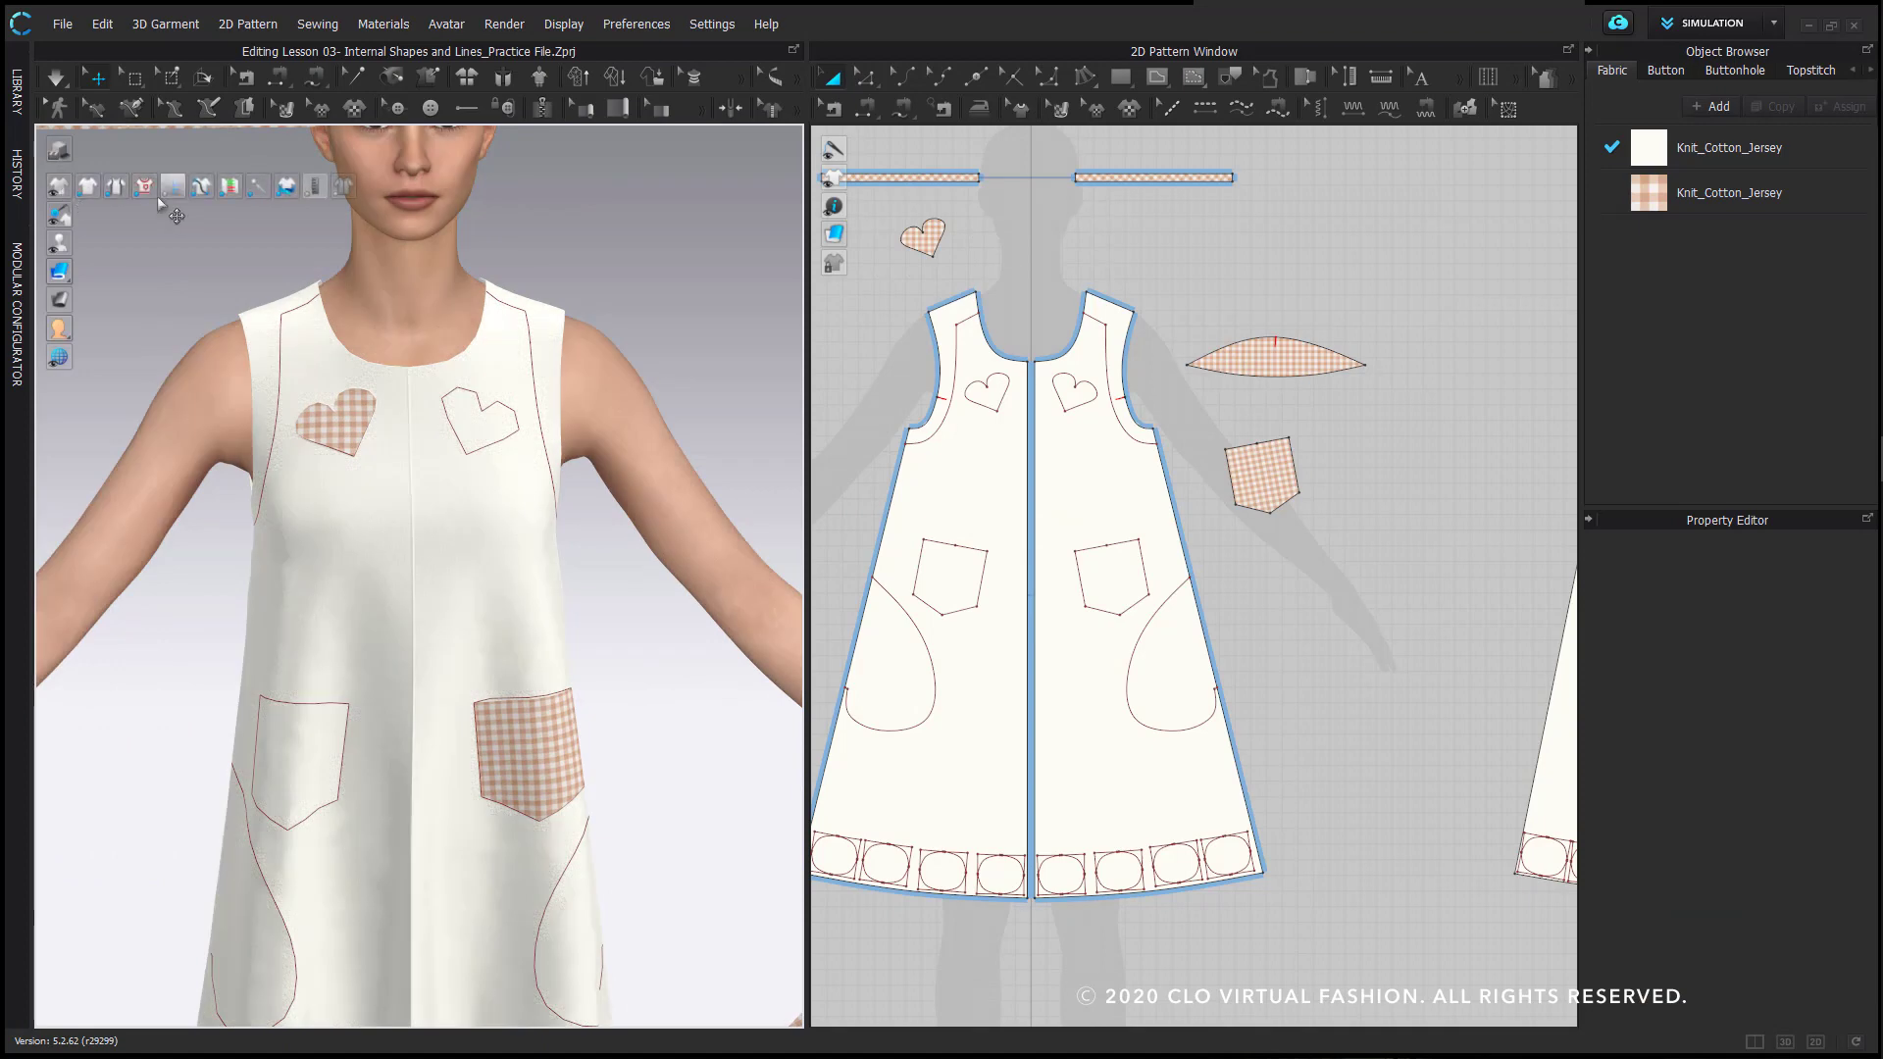
{"action": "left_click", "coordinate": [144, 187]}
{"action": "scroll", "coordinate": [489, 361], "scroll_direction": "down", "scroll_amount": 3}
{"action": "mouse_move", "coordinate": [669, 314]}
{"action": "right_mouse_down"}
{"action": "mouse_move", "coordinate": [489, 361]}
{"action": "mouse_move", "coordinate": [648, 333]}
{"action": "right_mouse_up"}
{"action": "scroll", "coordinate": [450, 290], "scroll_direction": "up", "scroll_amount": 3}
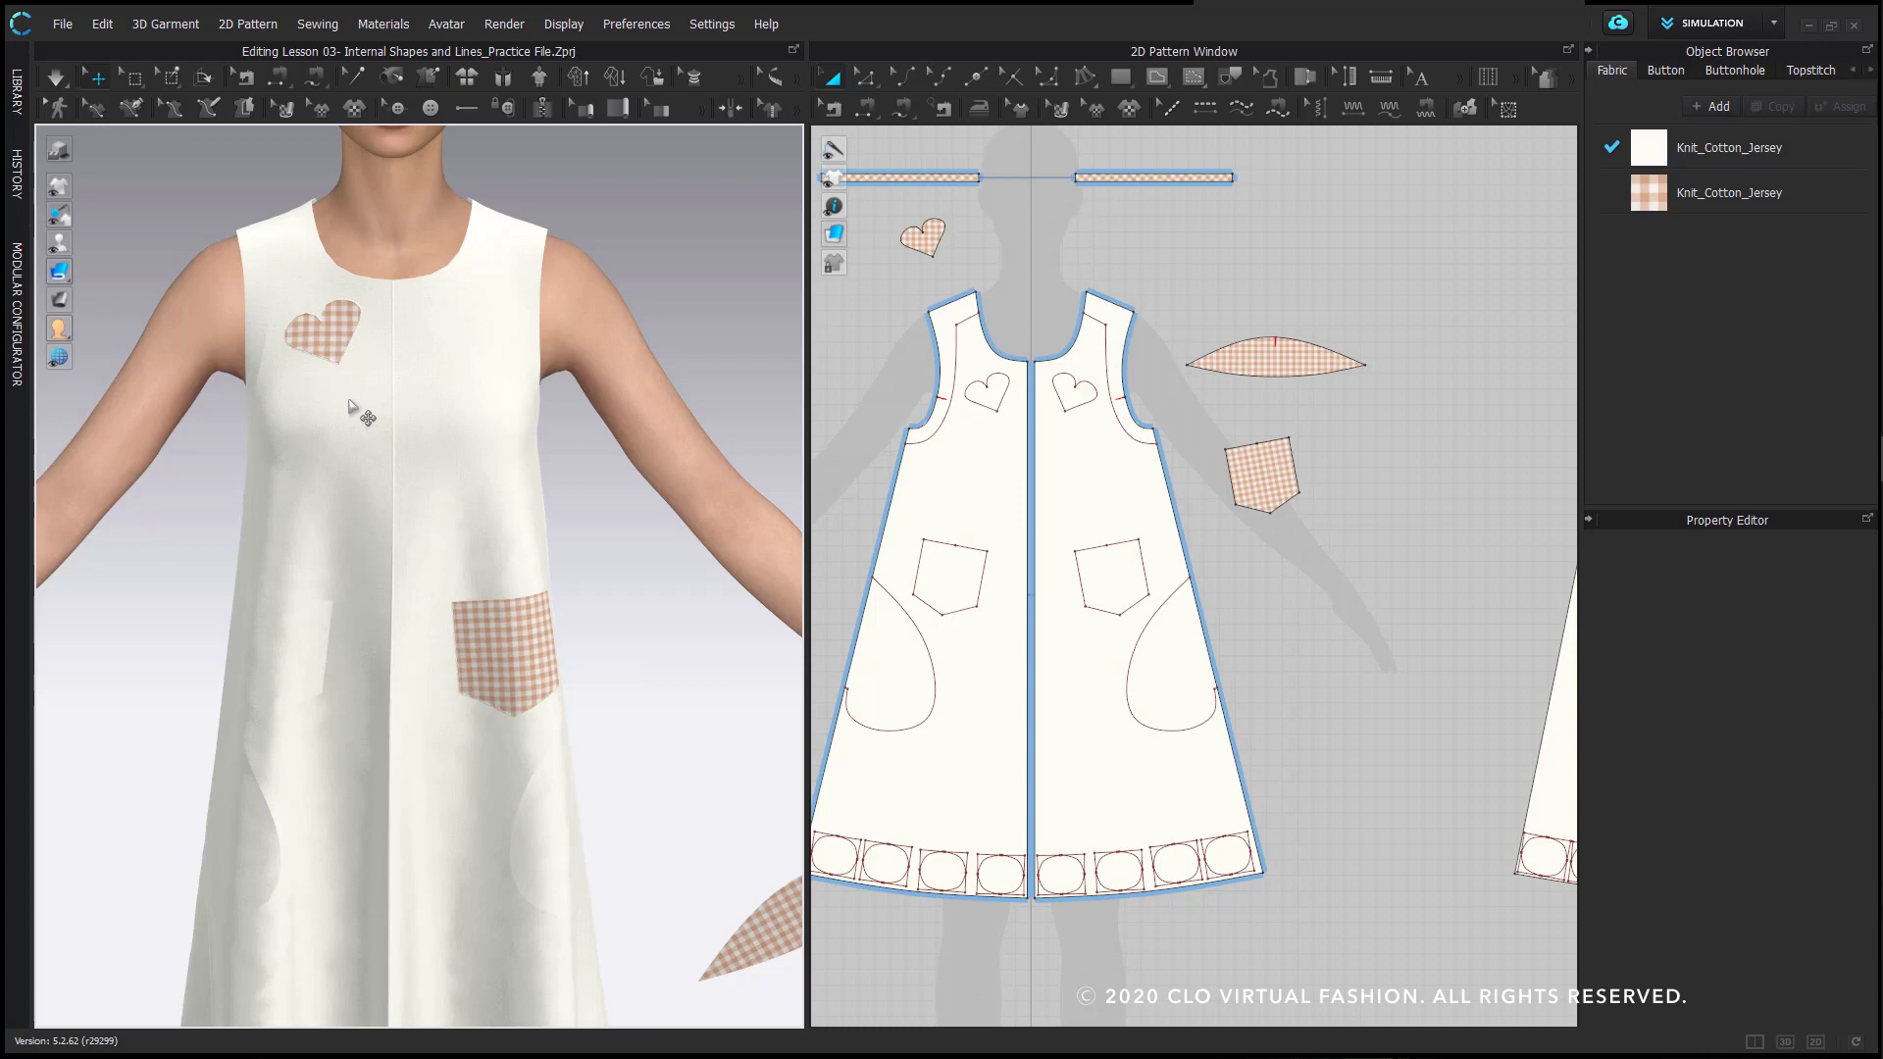
- Turn off fold rendering for the unused pocket internal shape on the left front panel
{"action": "left_click", "coordinate": [937, 552]}
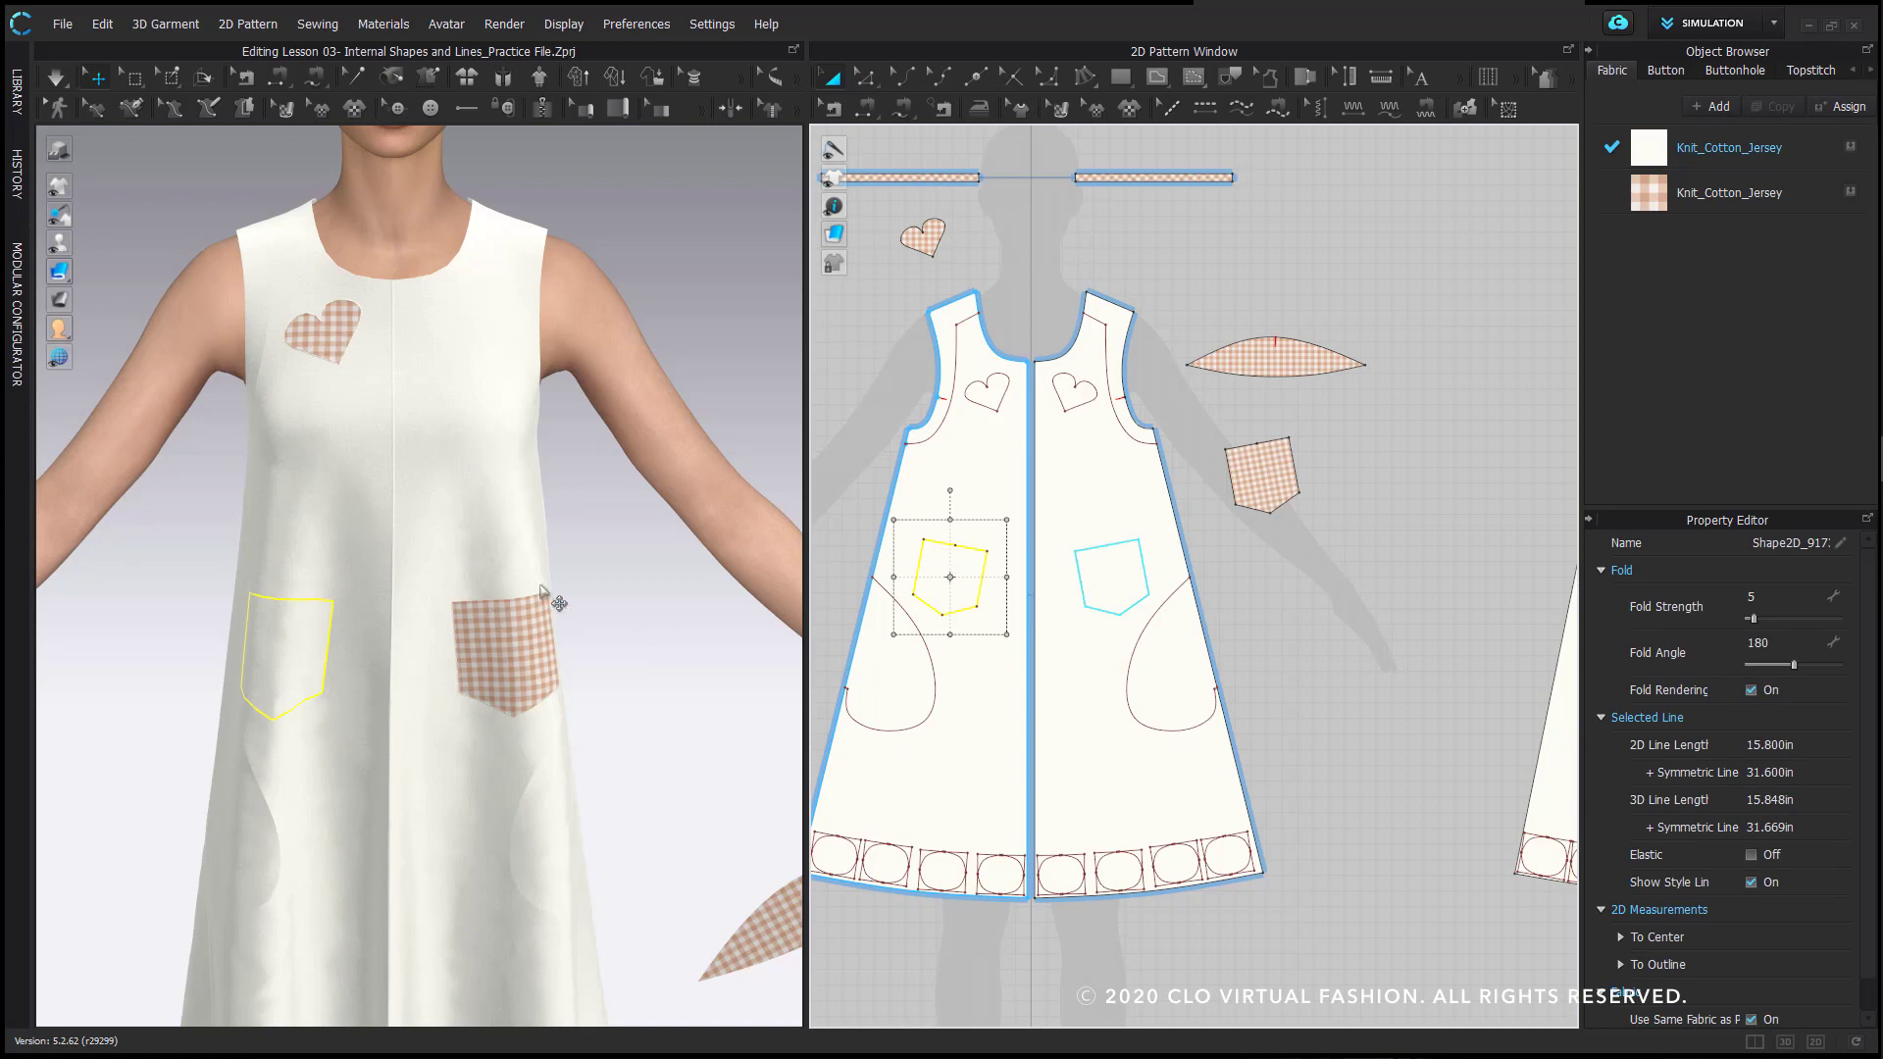
{"action": "left_click", "coordinate": [652, 595]}
{"action": "left_click", "coordinate": [933, 554]}
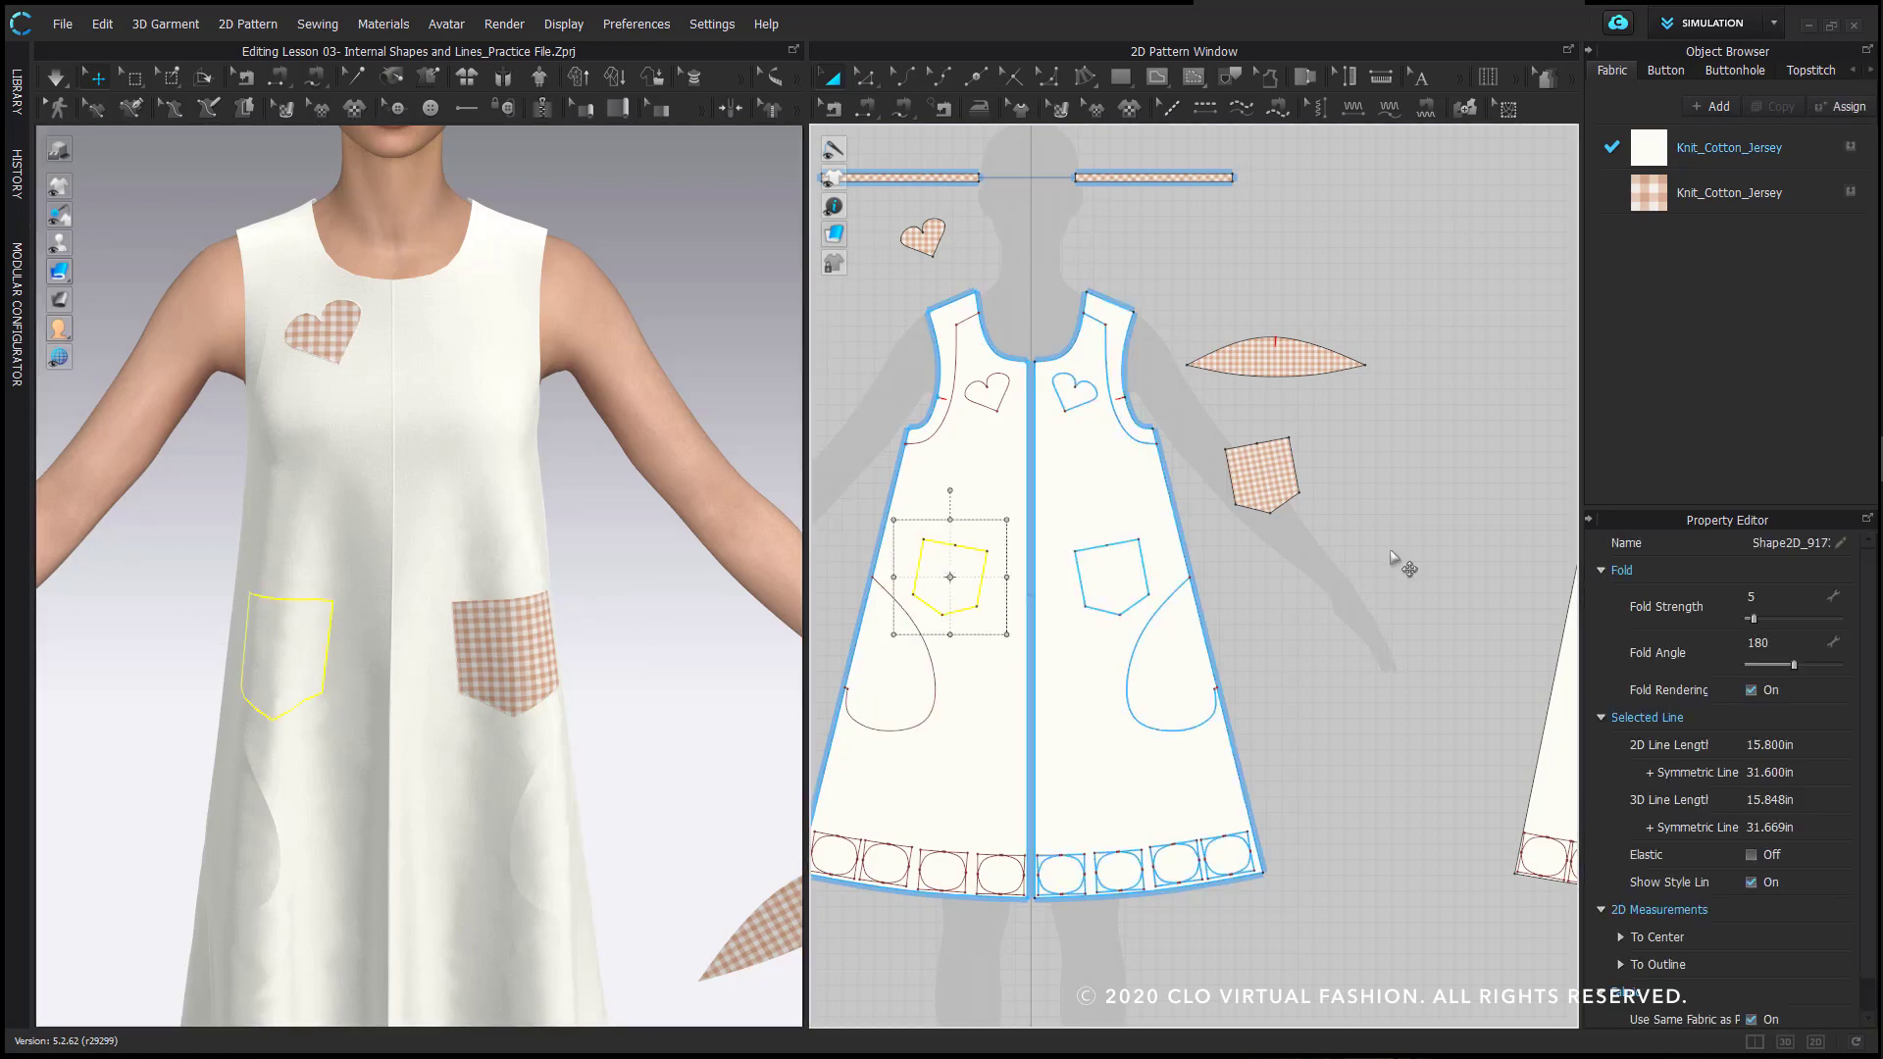
{"action": "left_click", "coordinate": [1751, 691]}
{"action": "left_click", "coordinate": [1363, 608]}
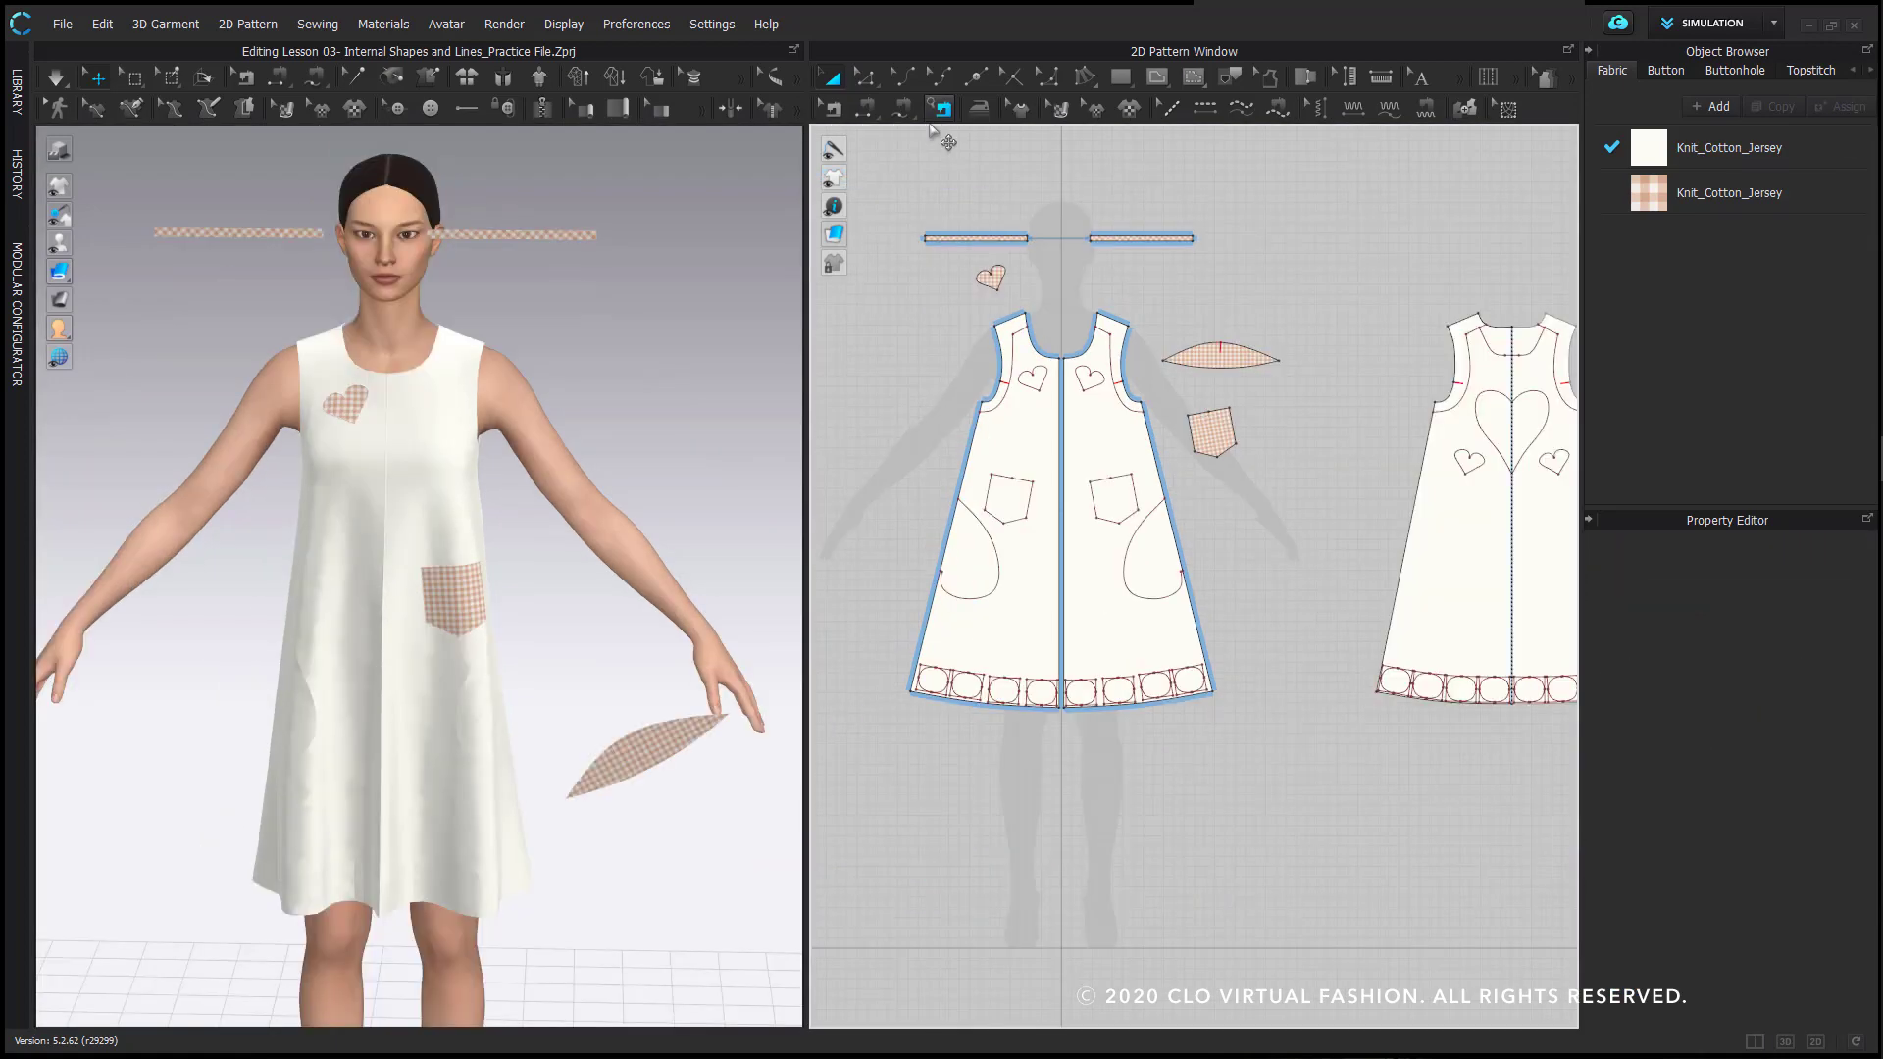
- Free-sew the lower edge of the left checked strip to the left front neckline and the adjoining back neckline up to center back
{"action": "left_click", "coordinate": [993, 241]}
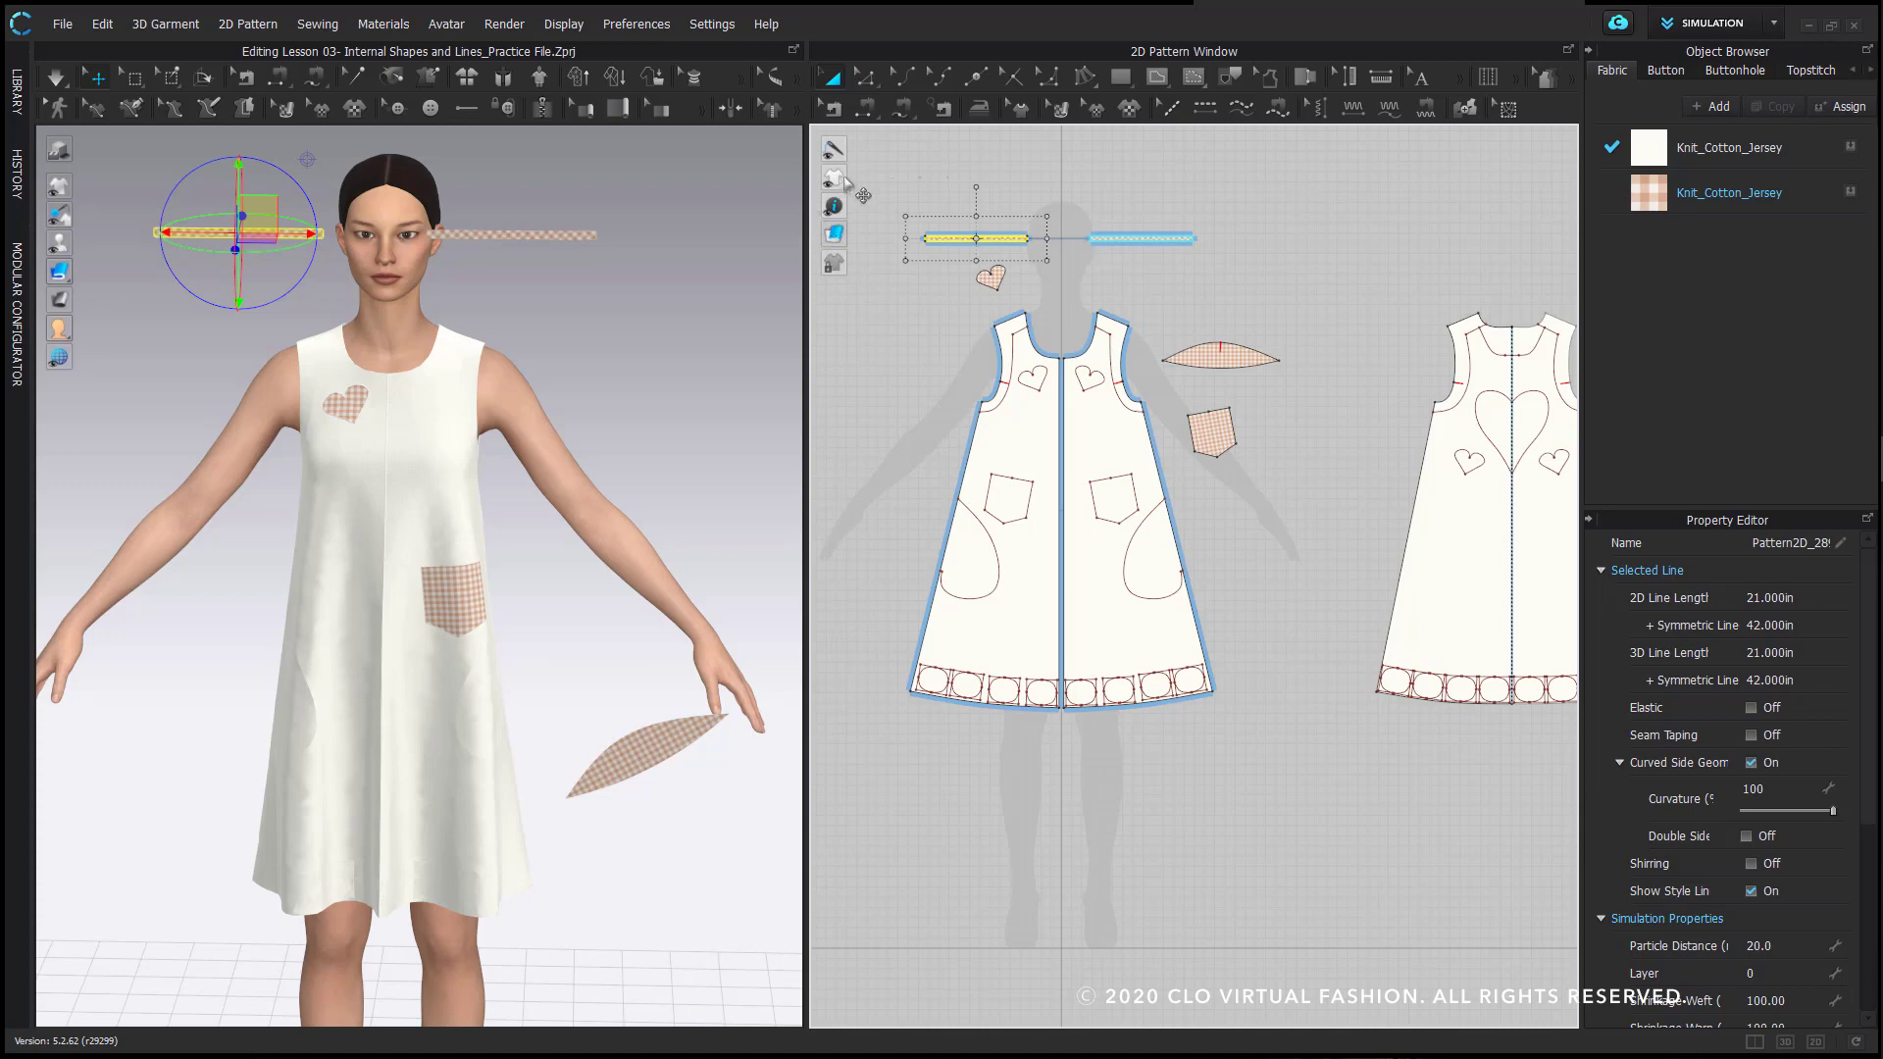
{"action": "left_click", "coordinate": [899, 106]}
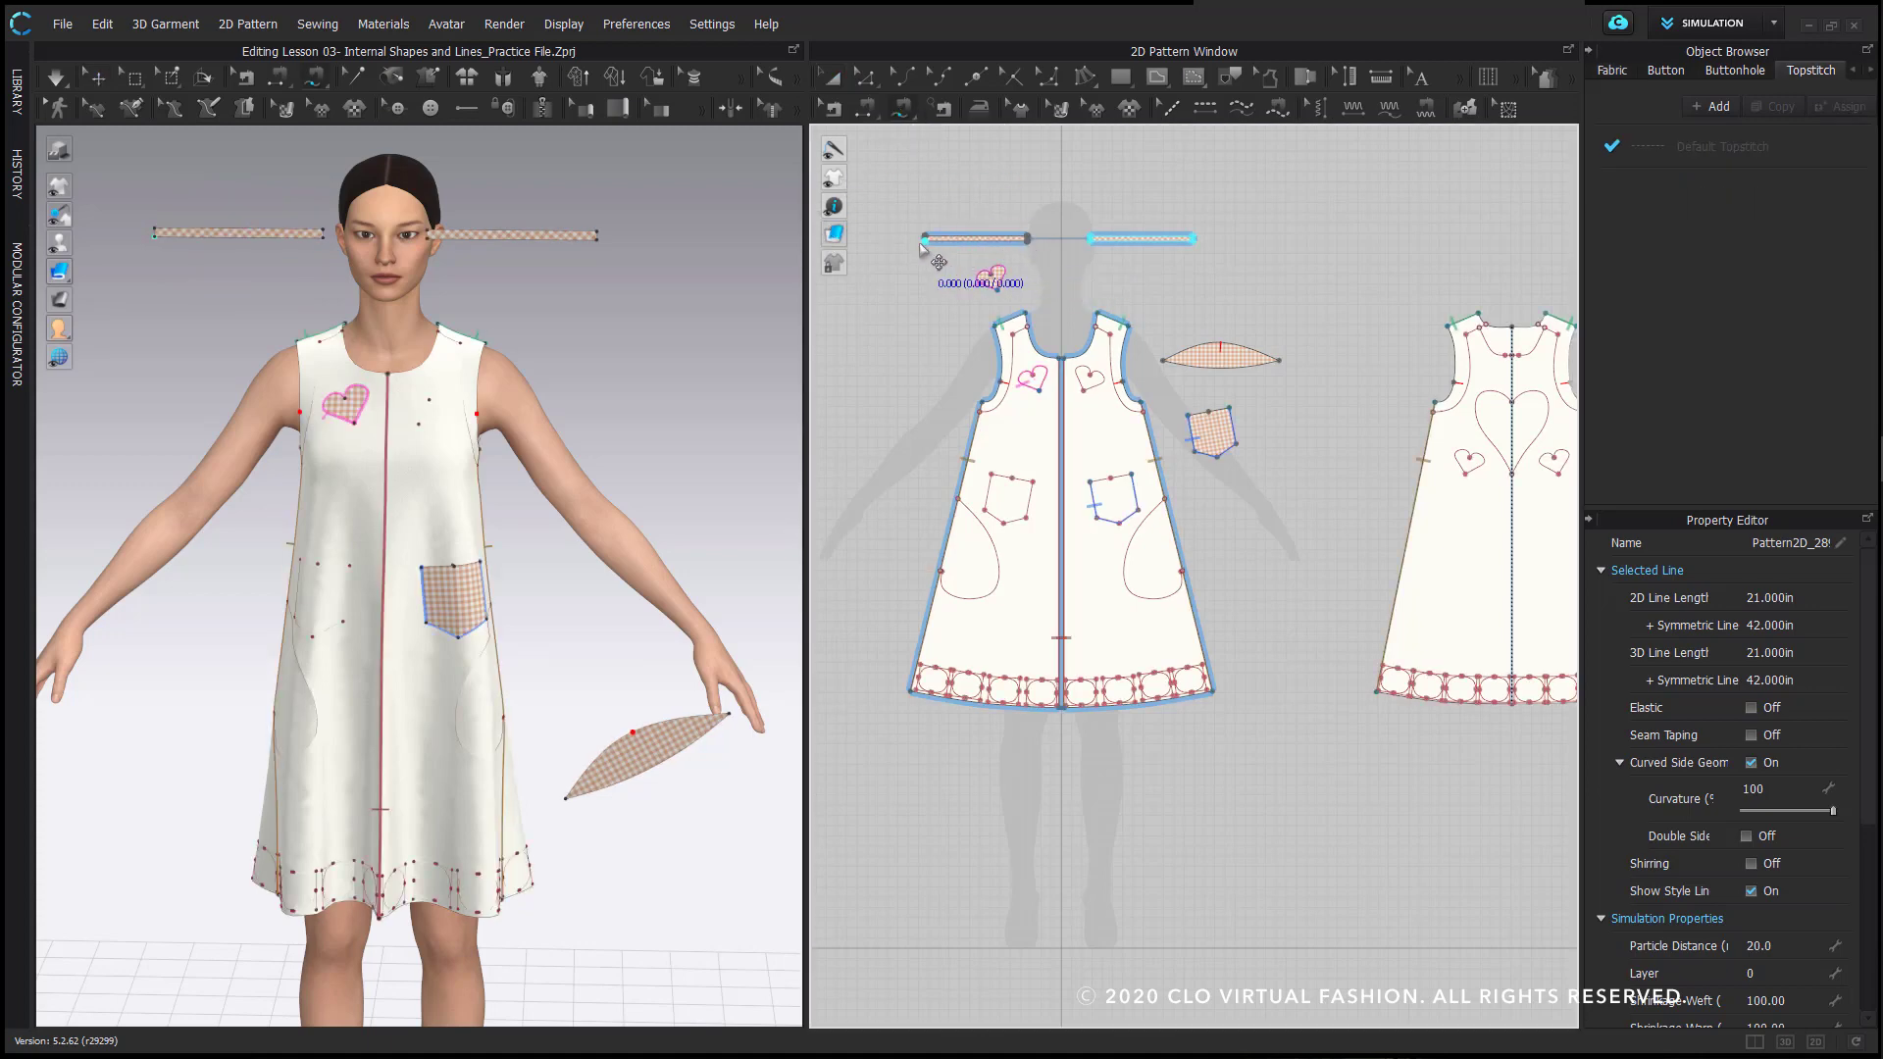
{"action": "left_click", "coordinate": [1004, 251]}
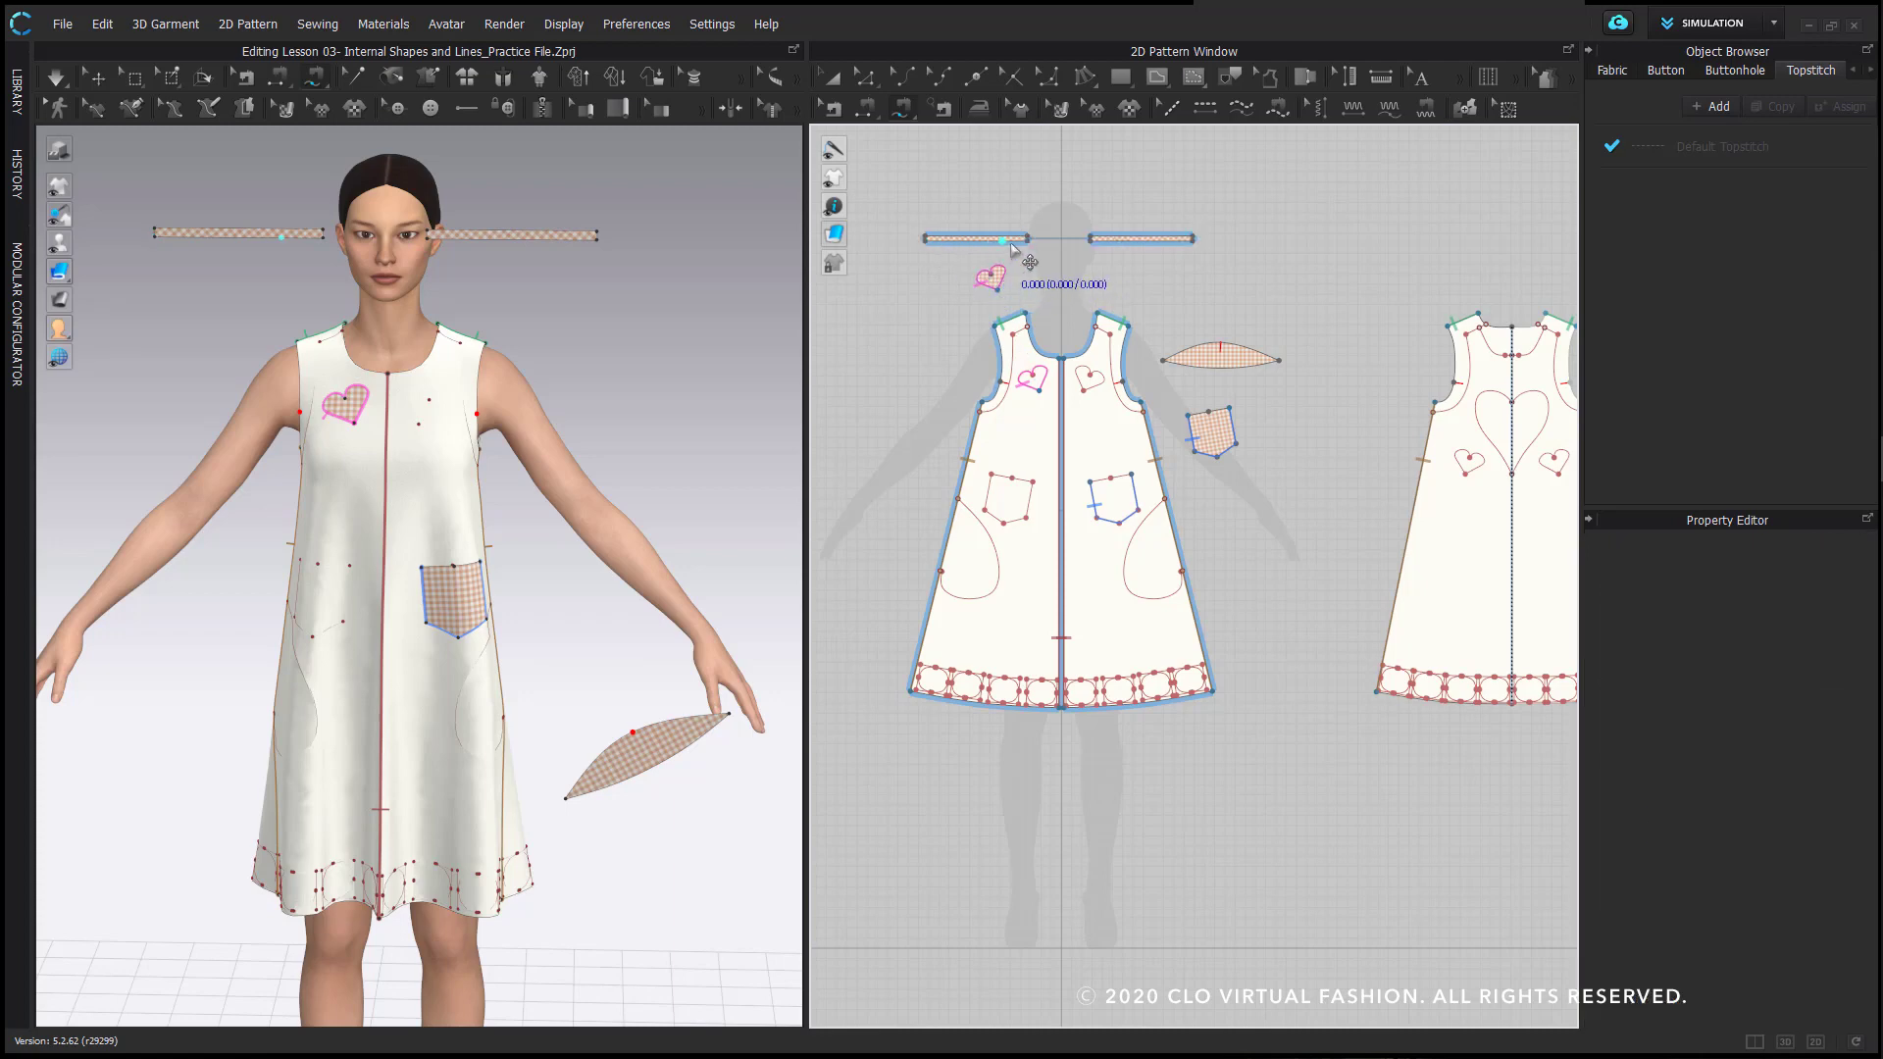
{"action": "left_click", "coordinate": [1027, 240]}
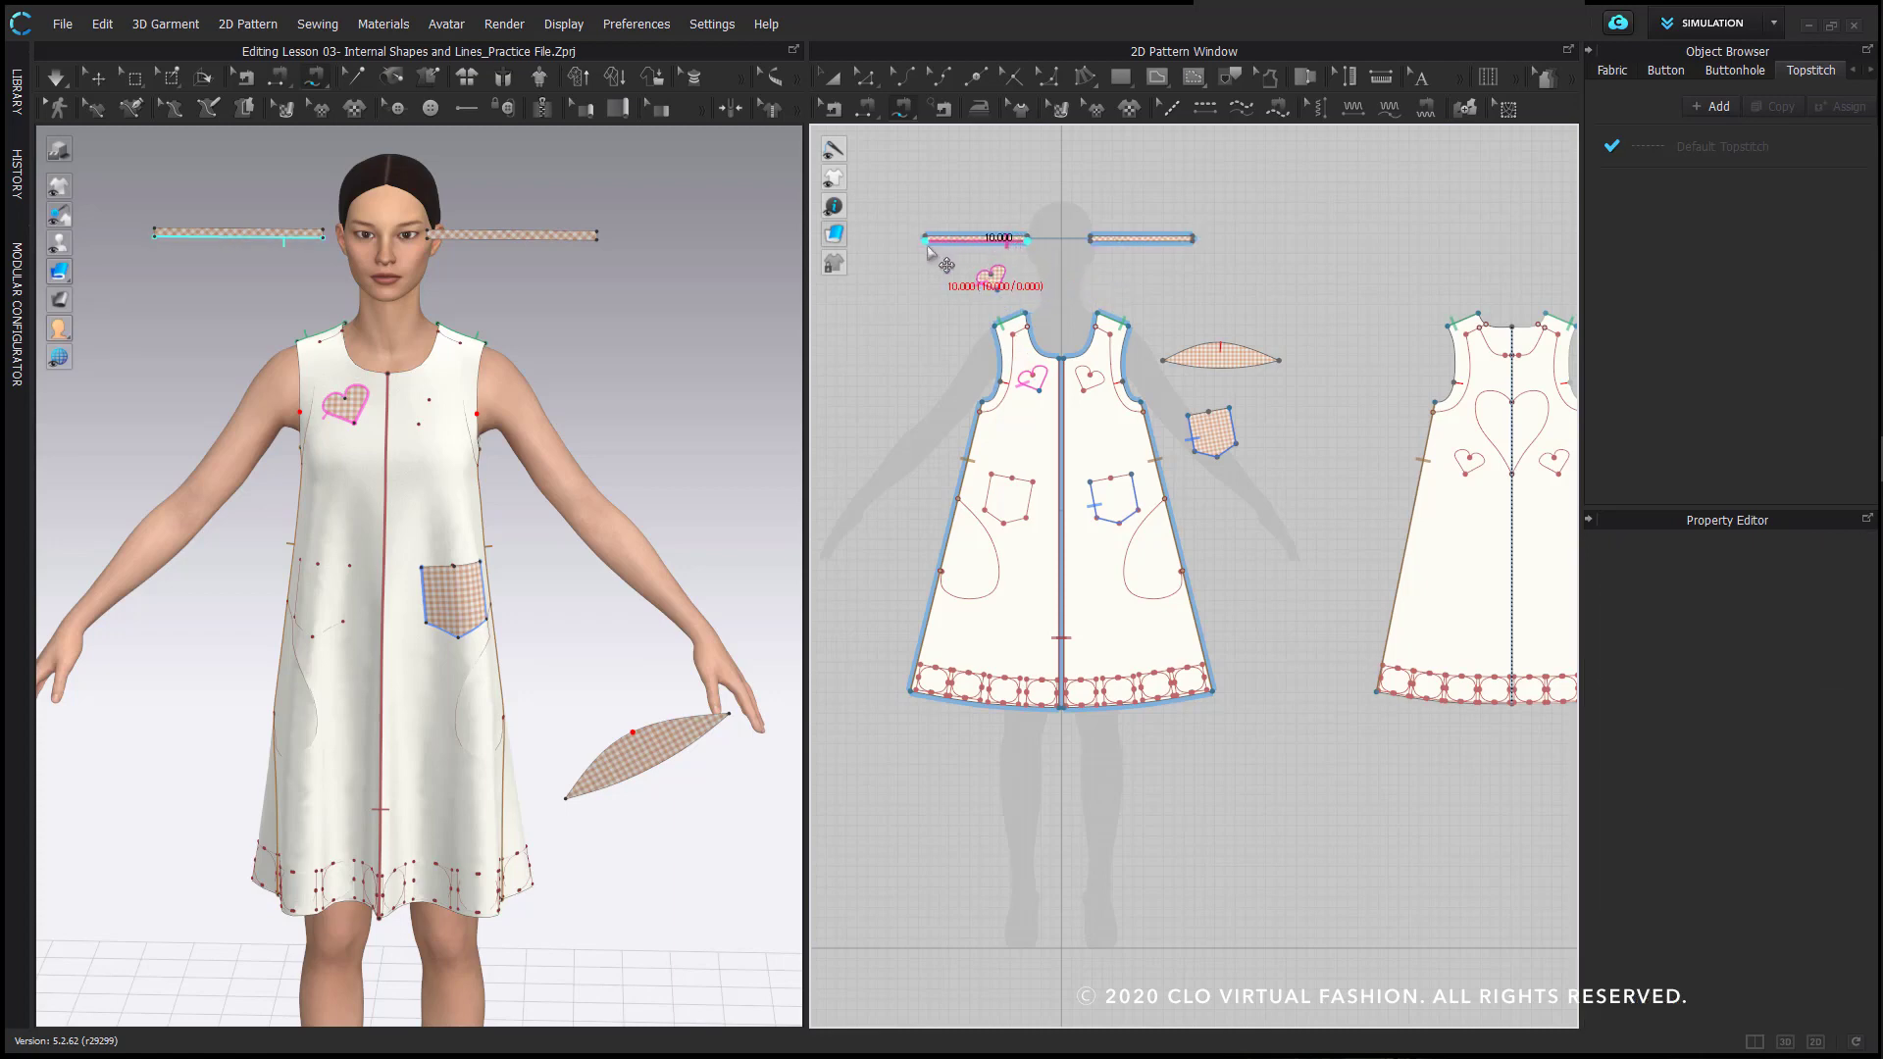
{"action": "left_click", "coordinate": [927, 242]}
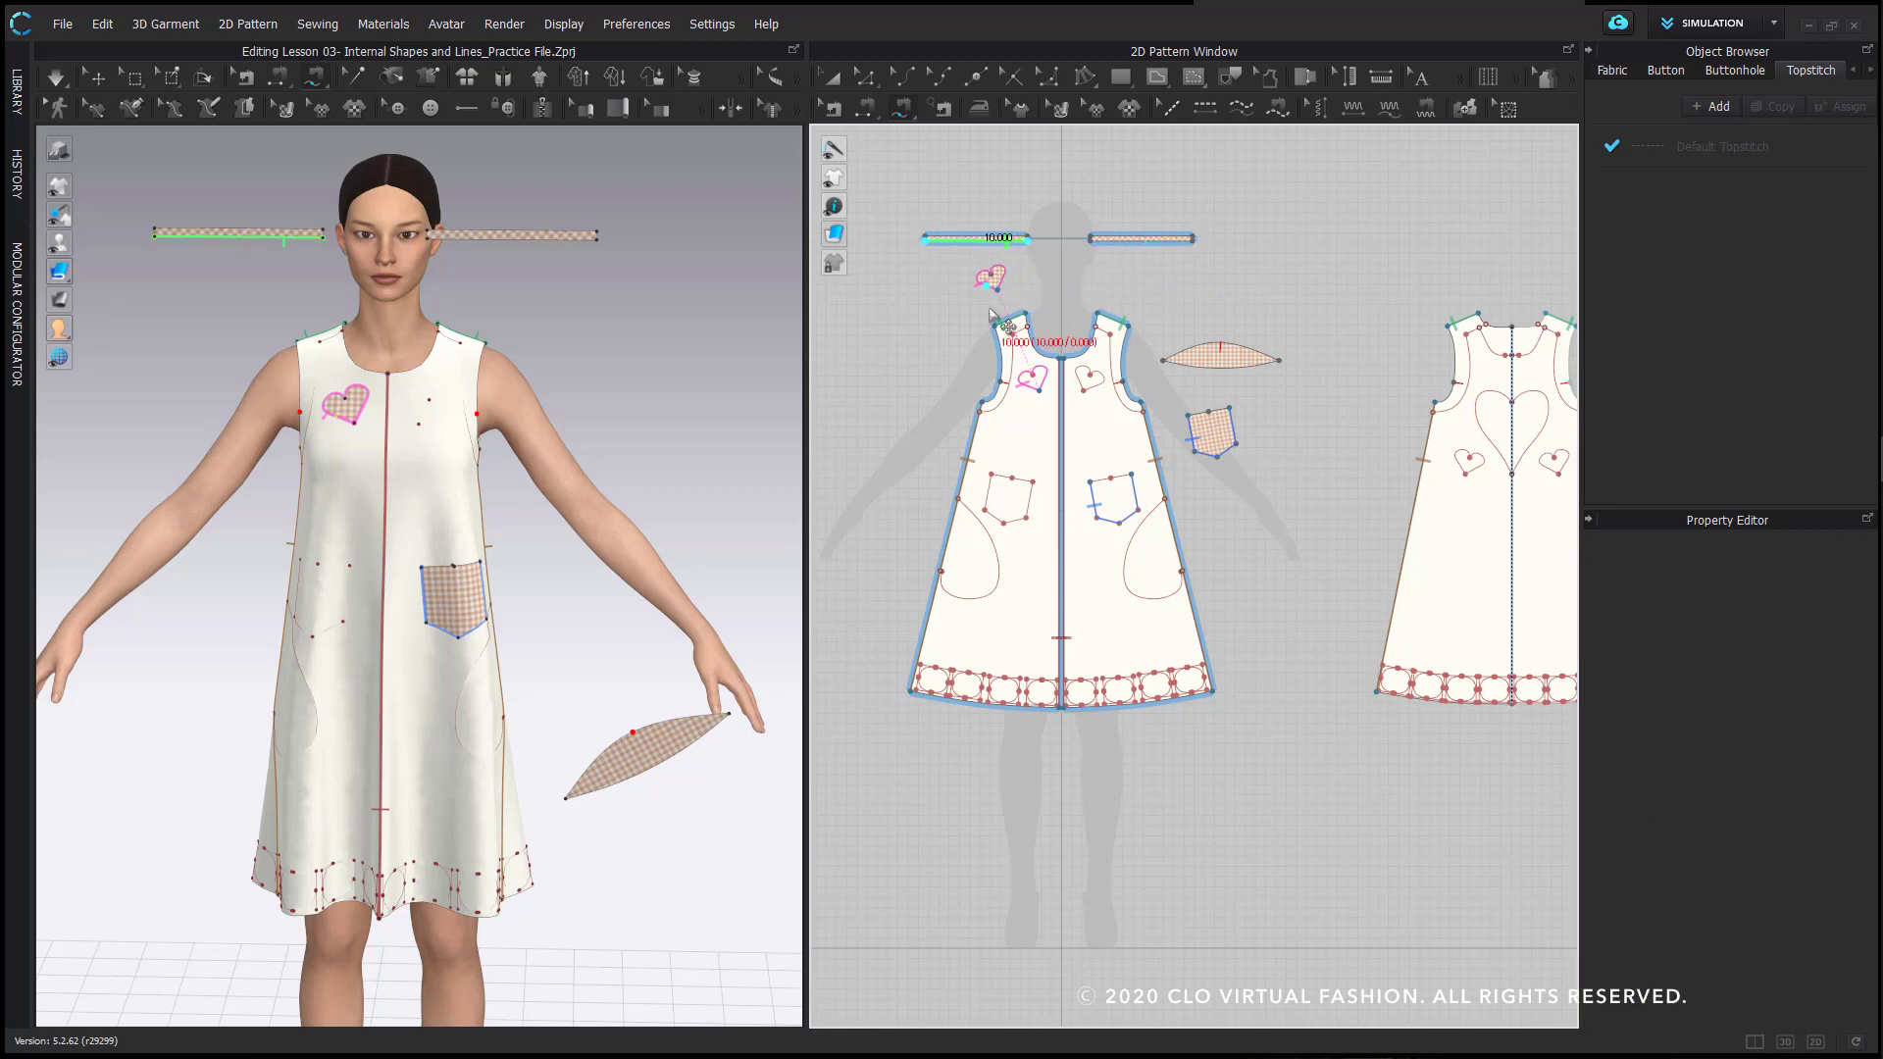
{"action": "left_click", "coordinate": [1060, 358], "text": "shift"}
{"action": "left_click", "coordinate": [1025, 312], "text": "shift"}
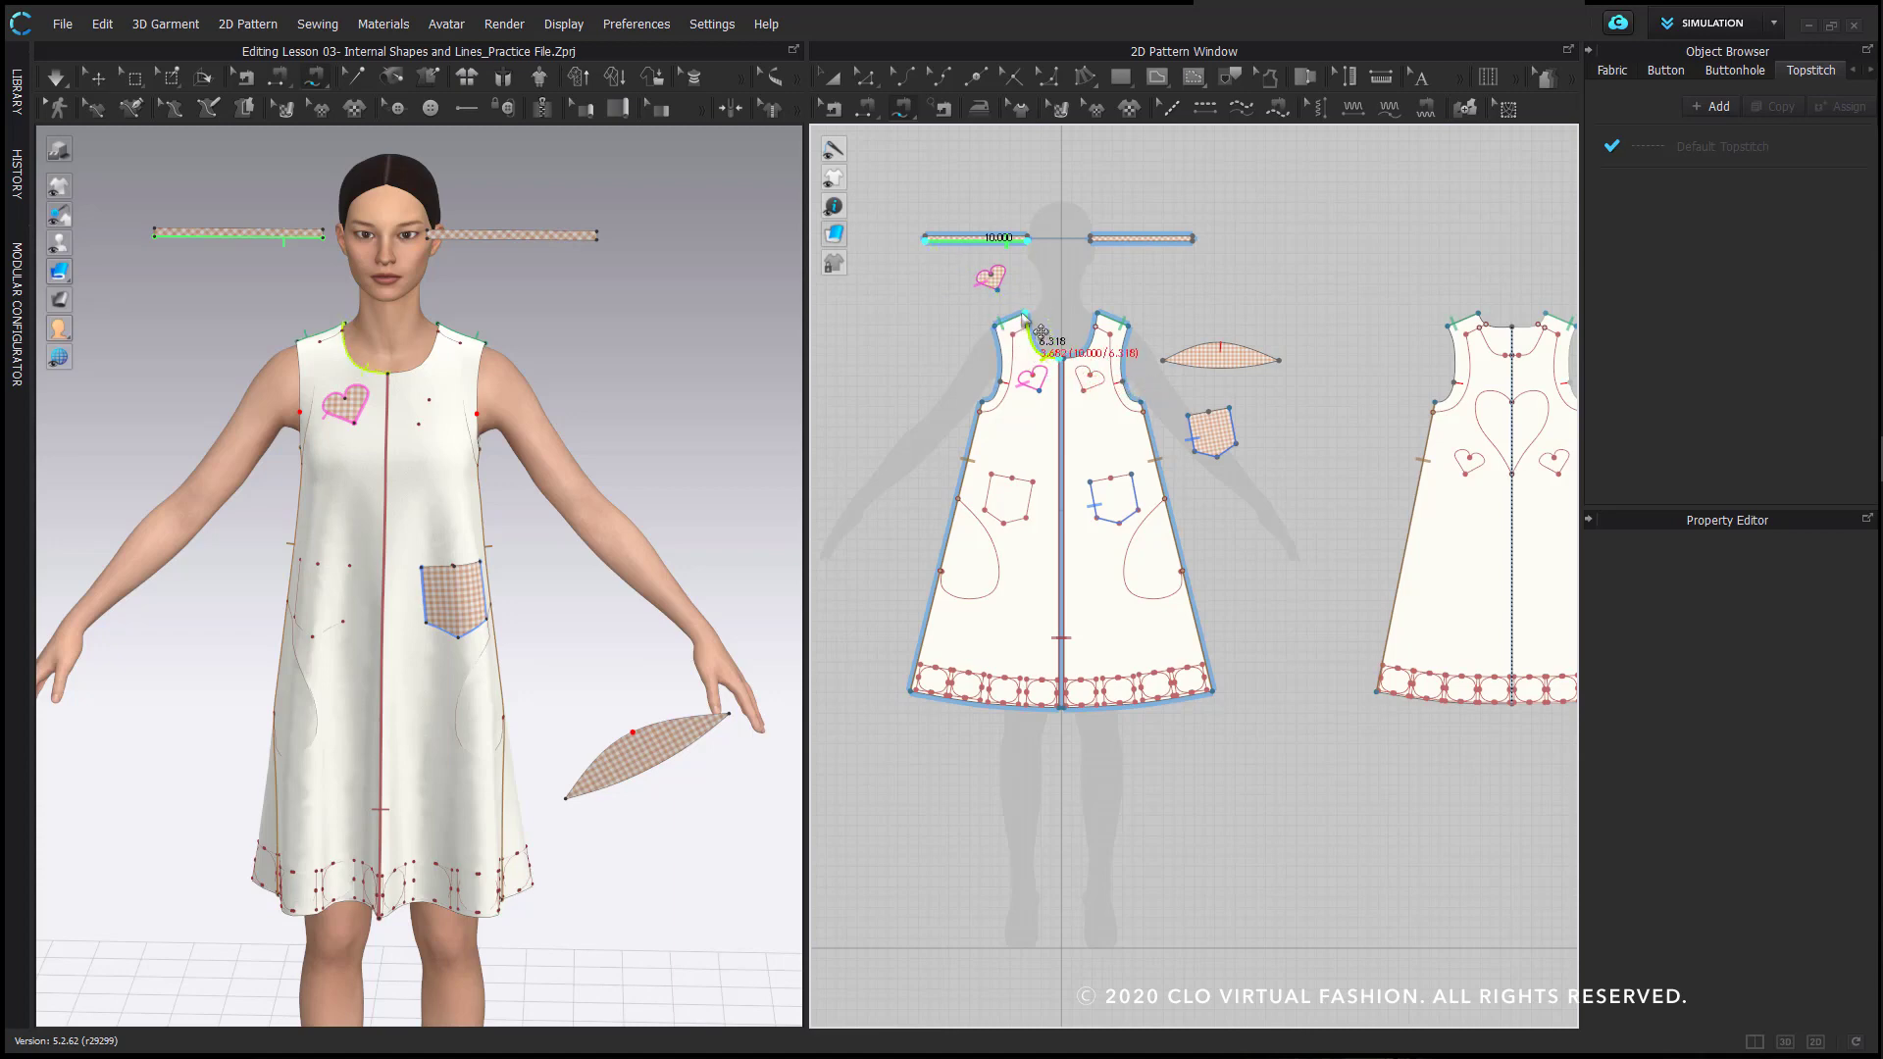
{"action": "middle_click_drag", "start_coordinate": [1302, 301], "coordinate": [1138, 334]}
{"action": "left_click", "coordinate": [1382, 345], "text": "shift"}
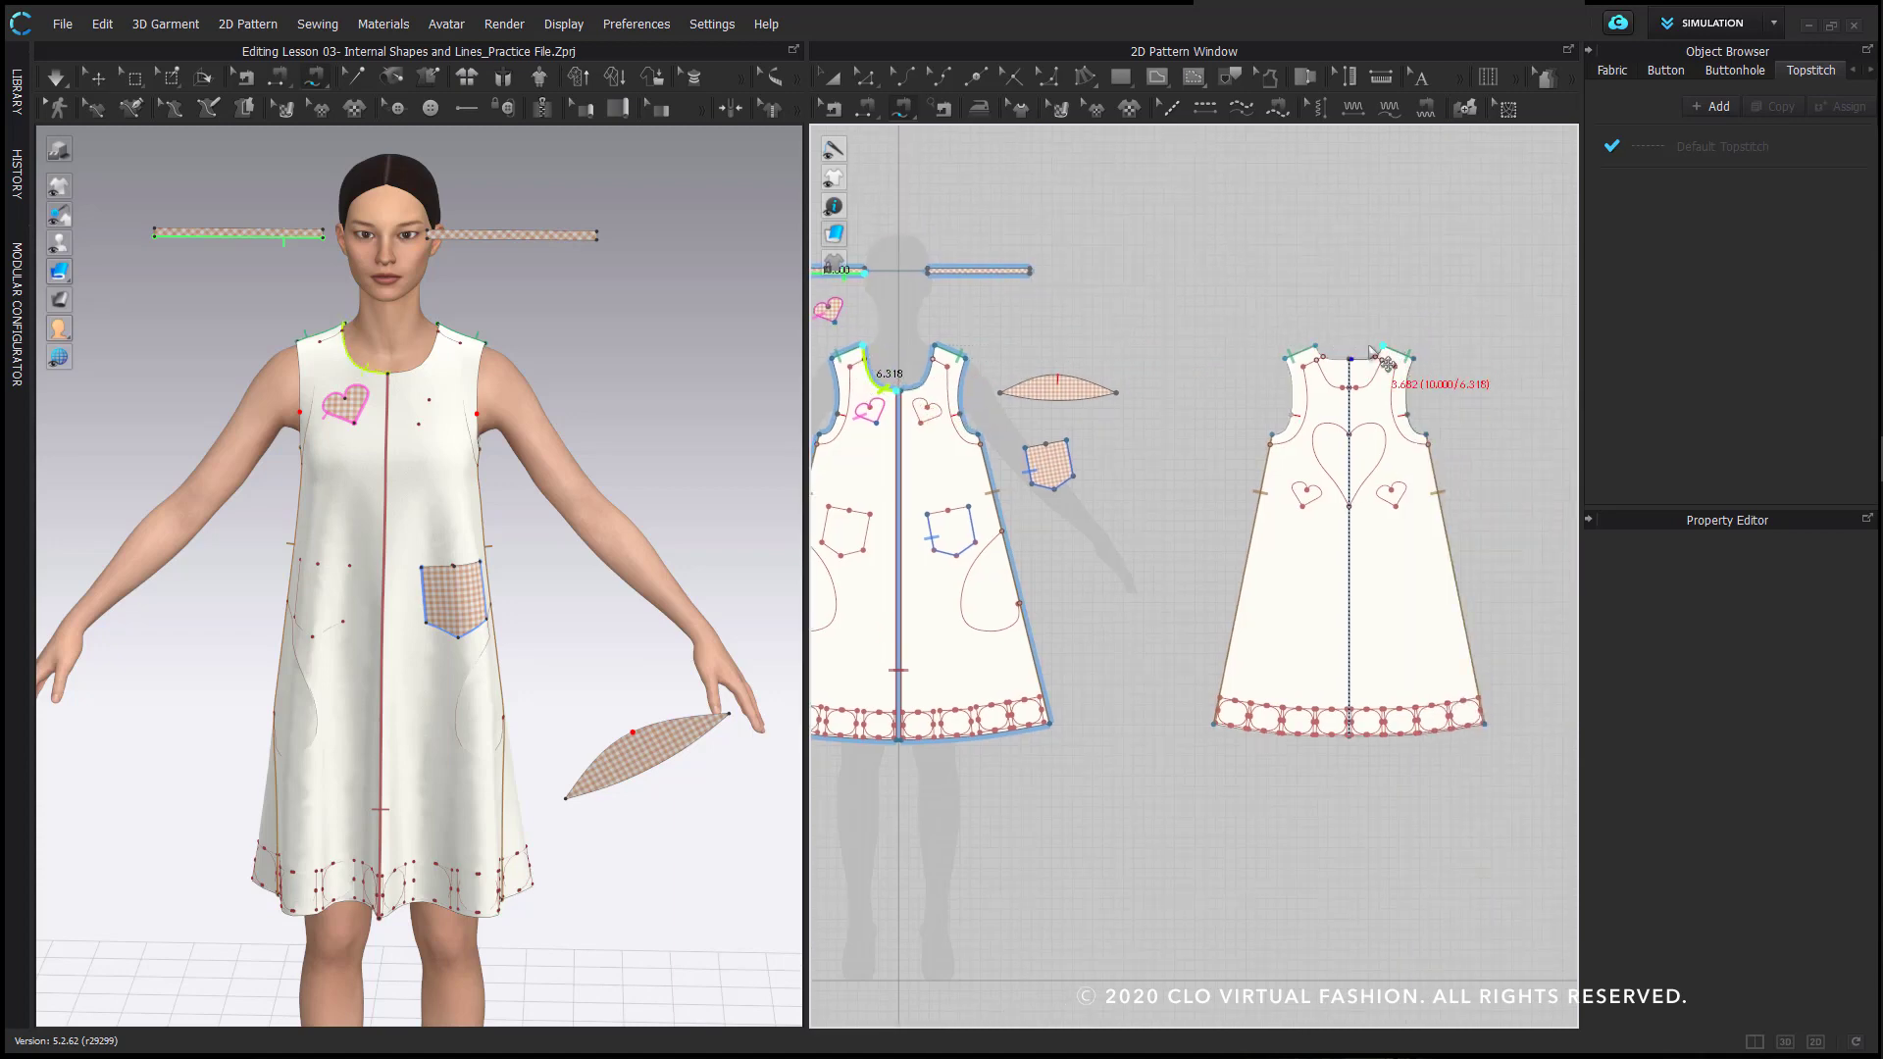
{"action": "scroll", "coordinate": [1358, 356], "scroll_direction": "up", "scroll_amount": 5}
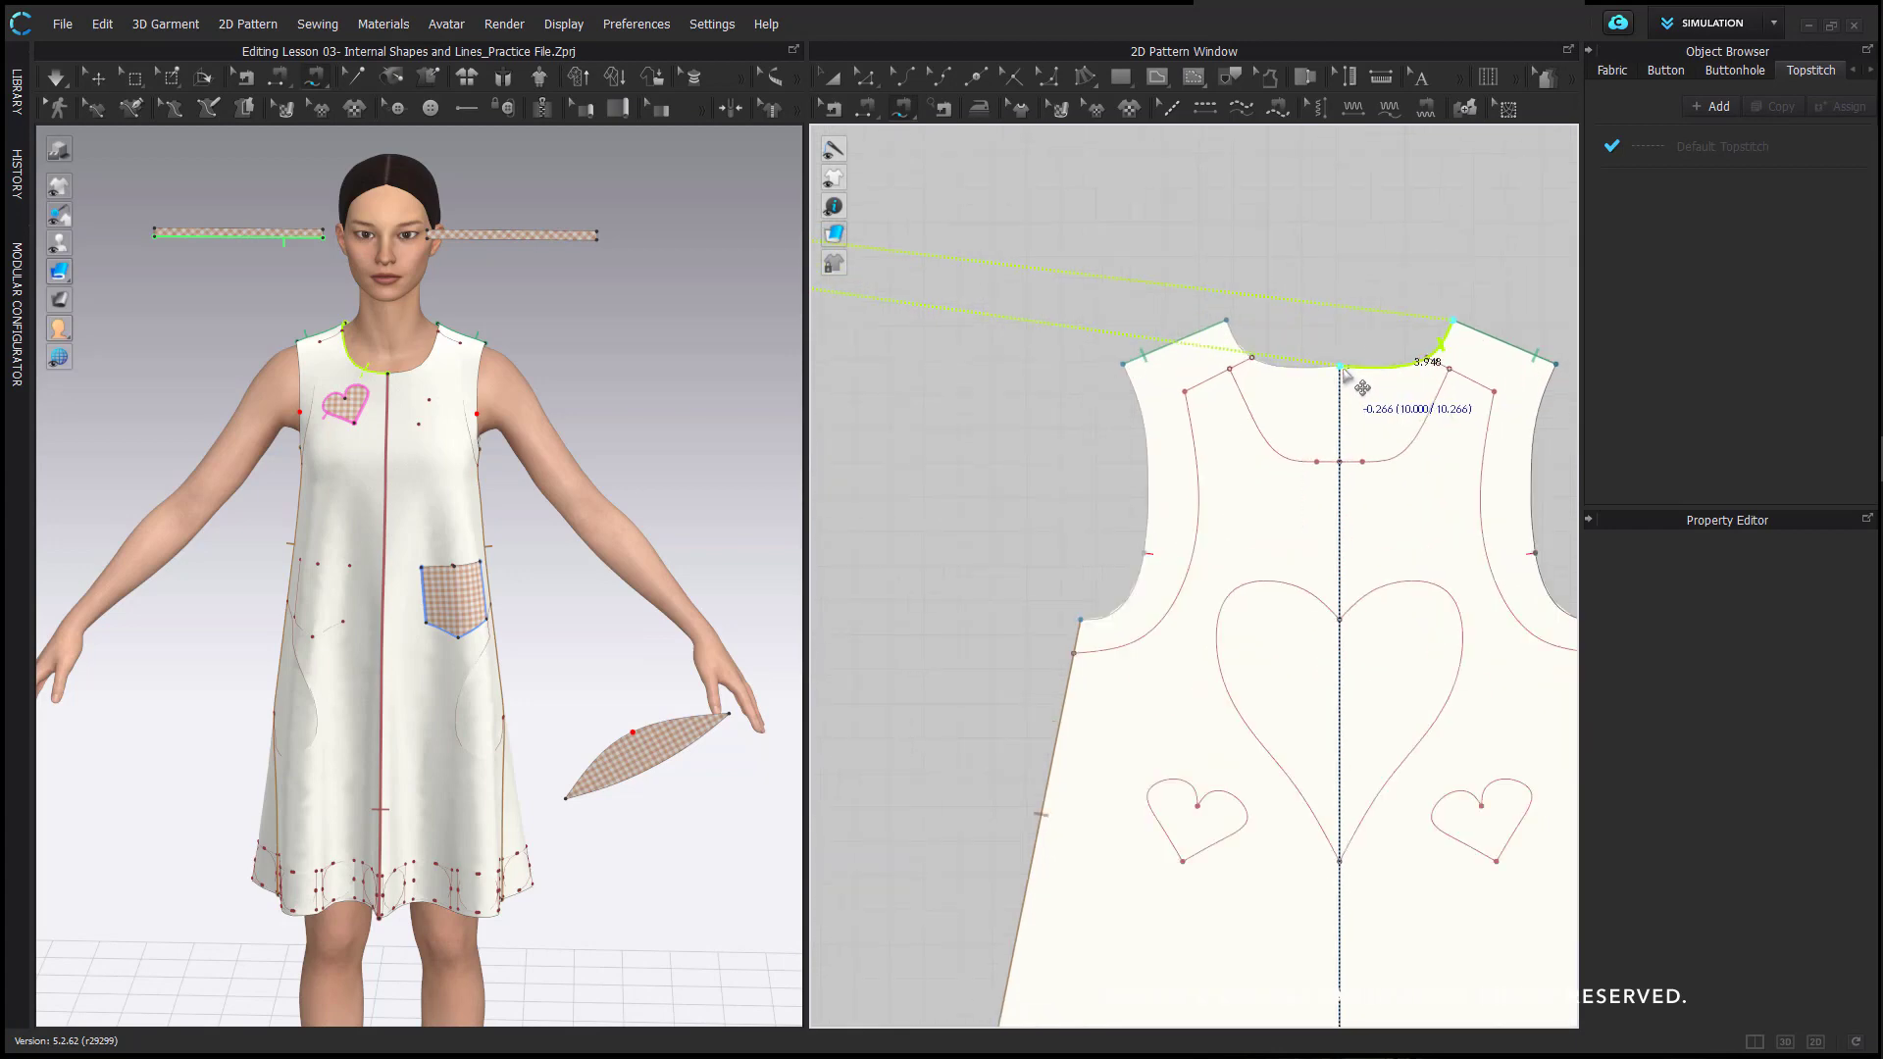
{"action": "left_click", "coordinate": [1342, 369], "text": "shift"}
{"action": "scroll", "coordinate": [1348, 373], "scroll_direction": "down", "scroll_amount": 5}
{"action": "middle_click_drag", "start_coordinate": [1225, 349], "coordinate": [1390, 350]}
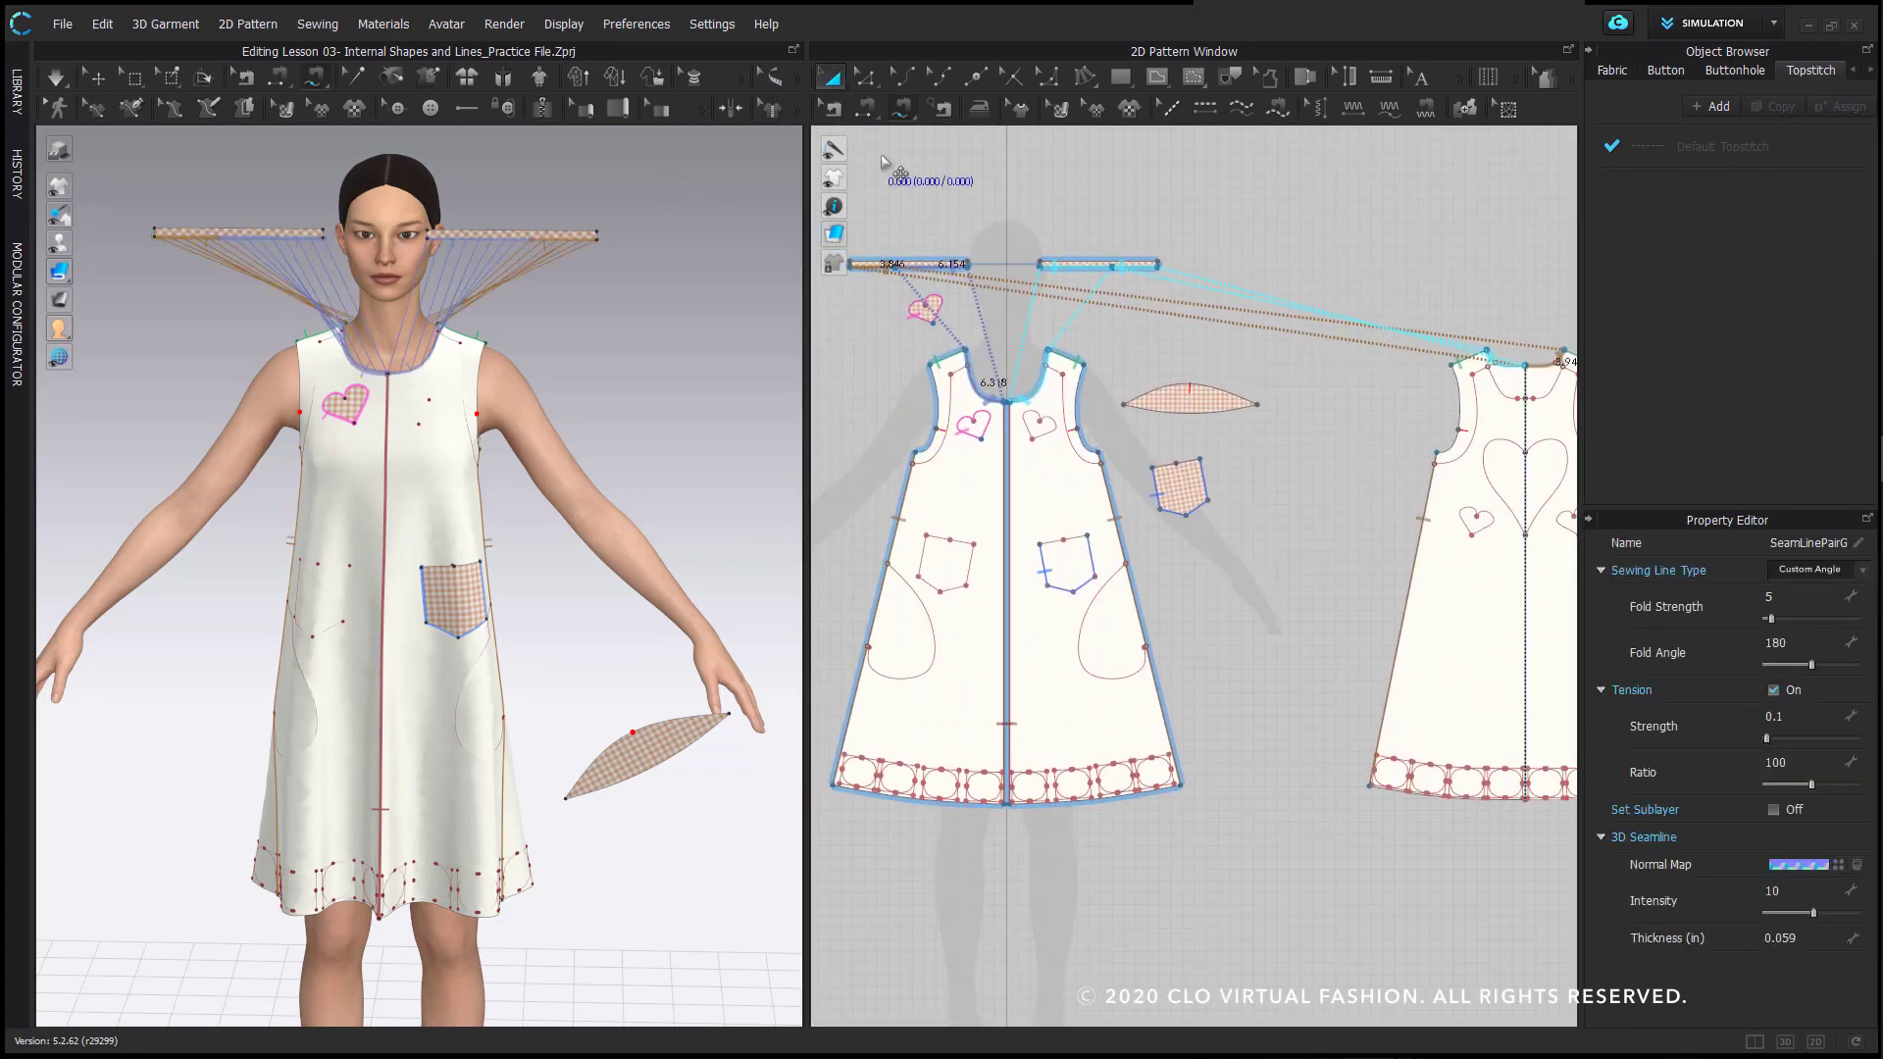
{"action": "left_click", "coordinate": [831, 76]}
{"action": "left_click", "coordinate": [922, 264]}
{"action": "left_click", "coordinate": [1077, 267]}
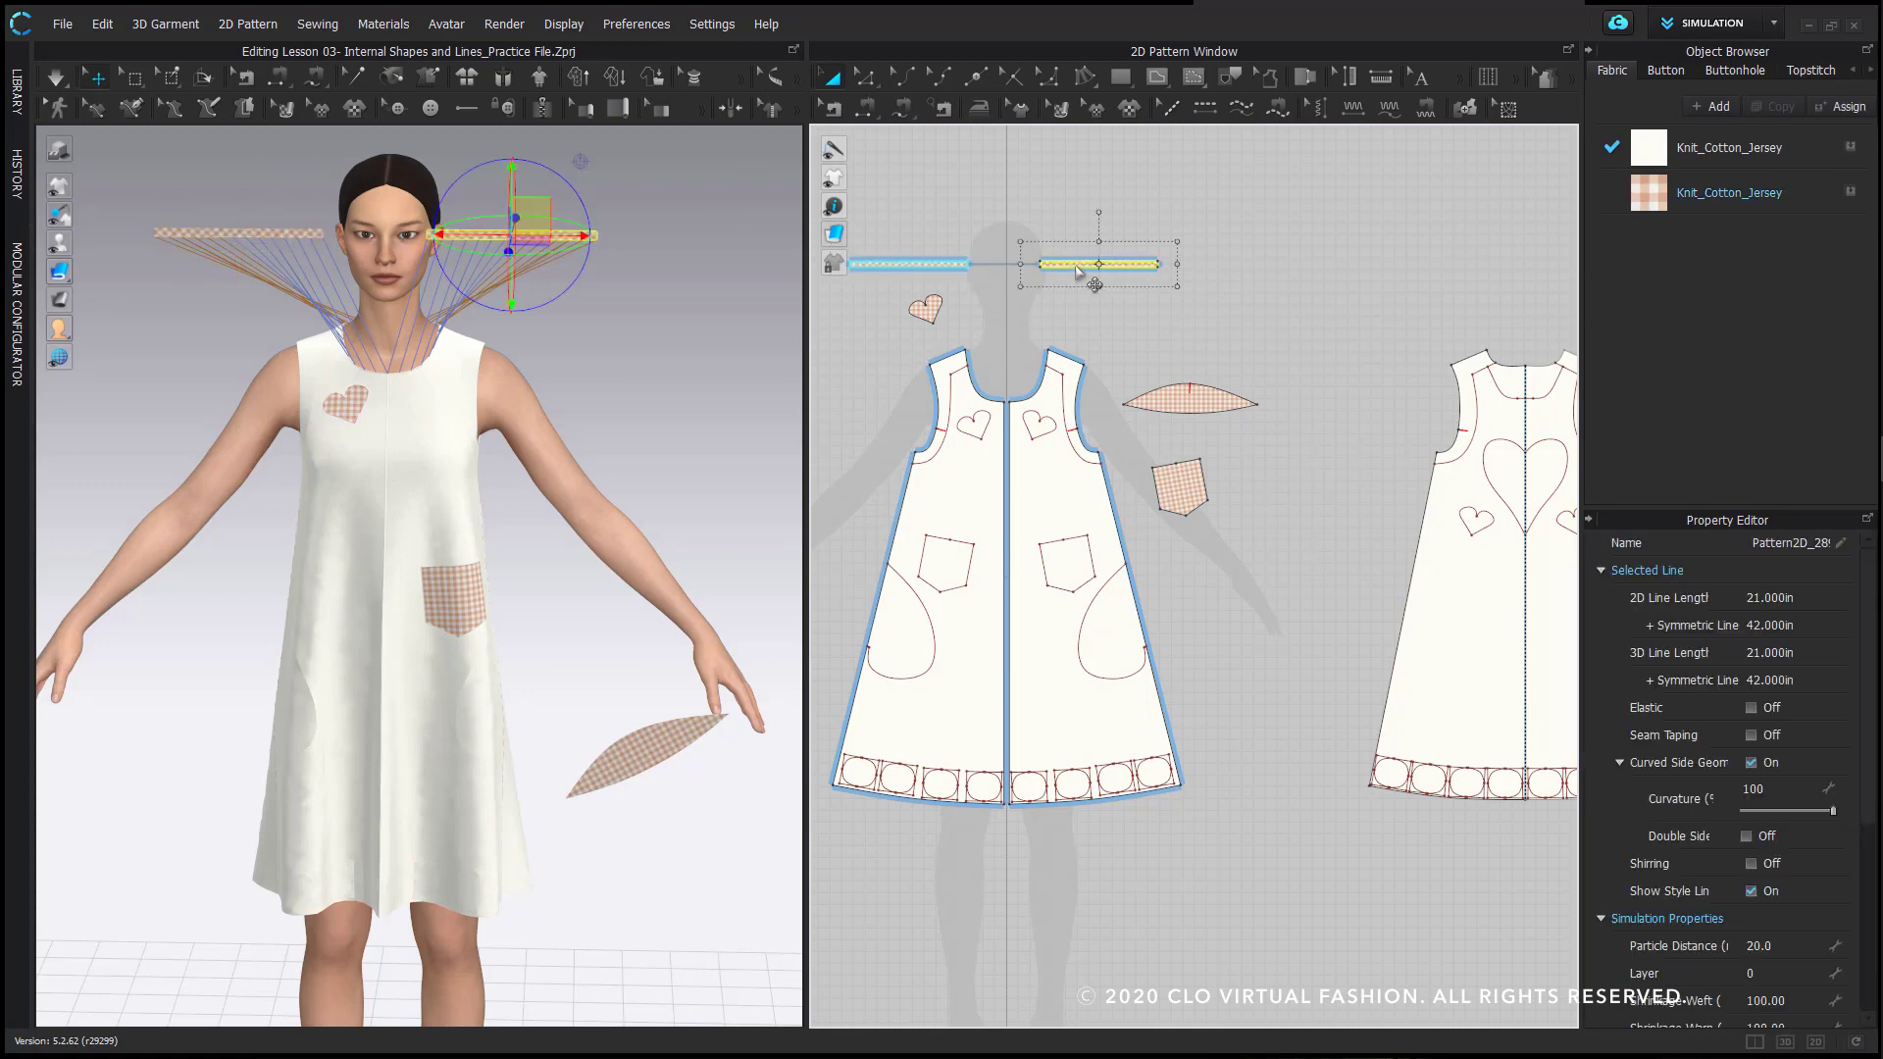
{"action": "left_click", "coordinate": [554, 224]}
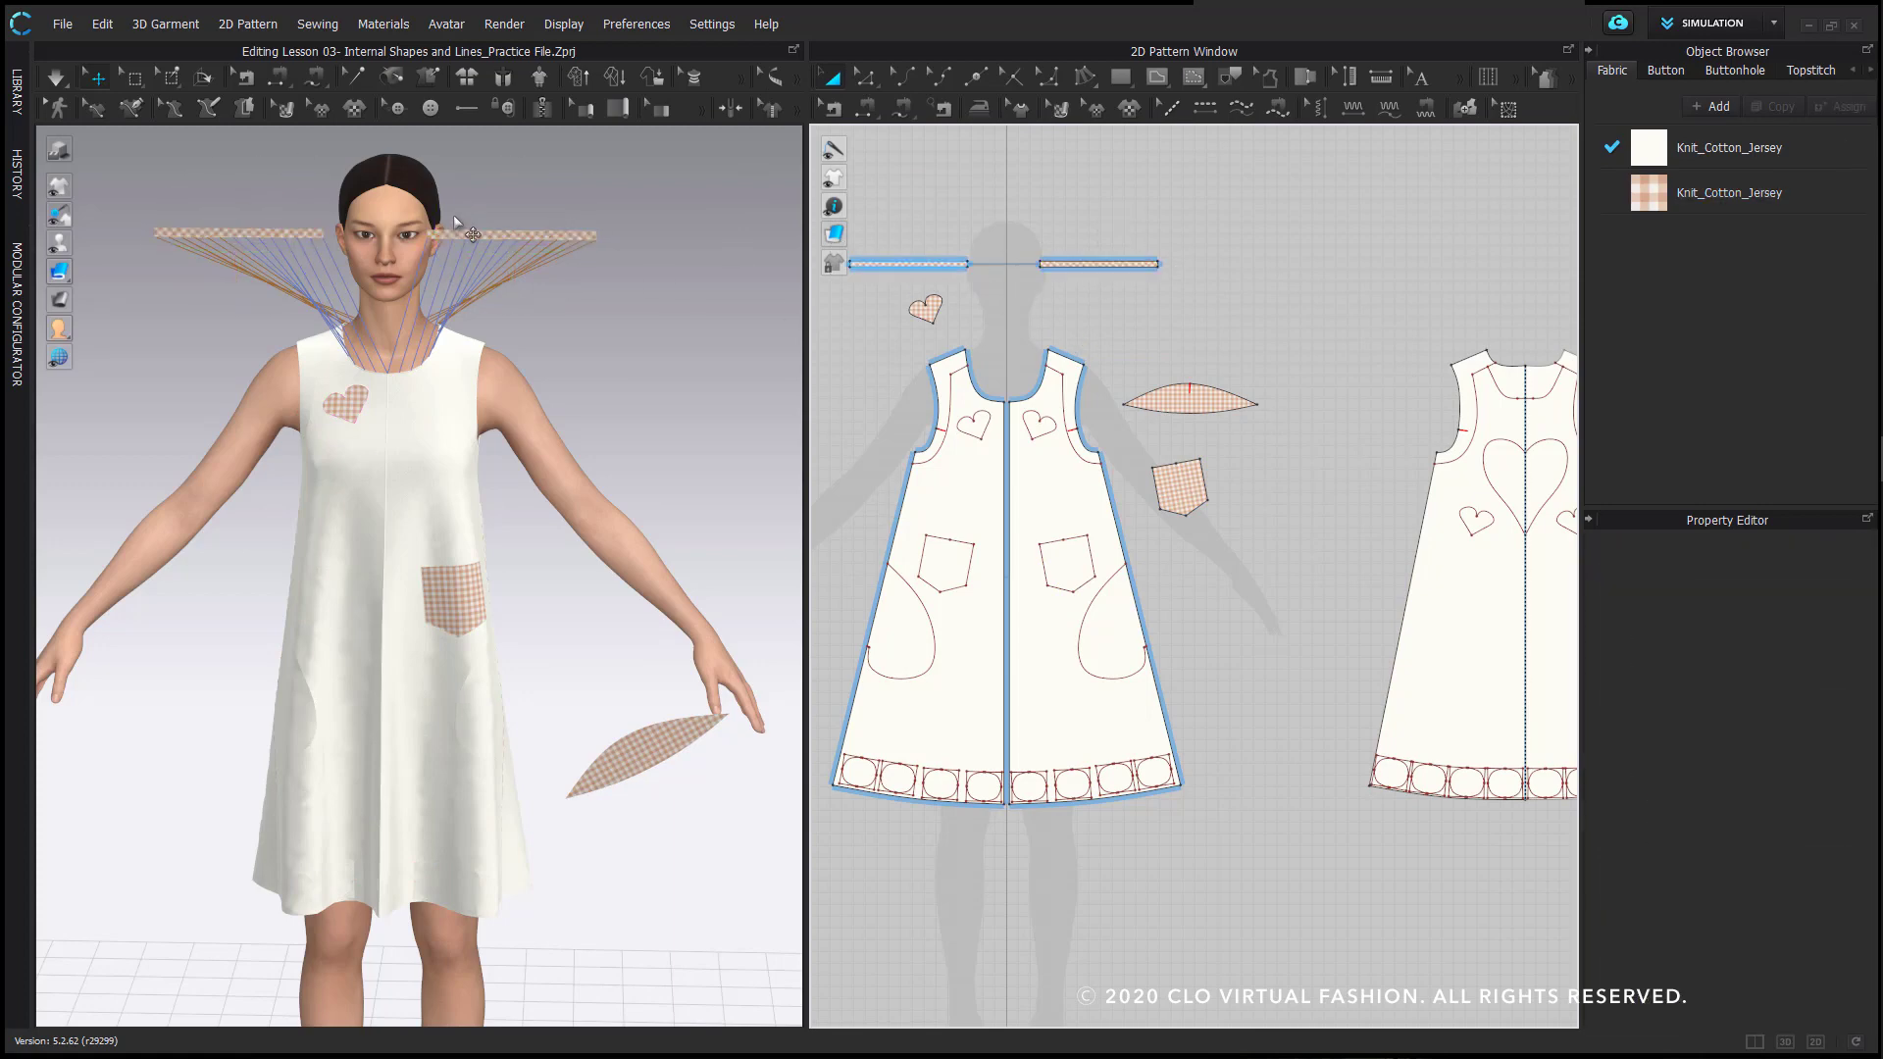
- Free-sew the facing inner short ends of the two checked strips together
{"action": "key", "text": "m"}
{"action": "scroll", "coordinate": [973, 279], "scroll_direction": "down", "scroll_amount": 3}
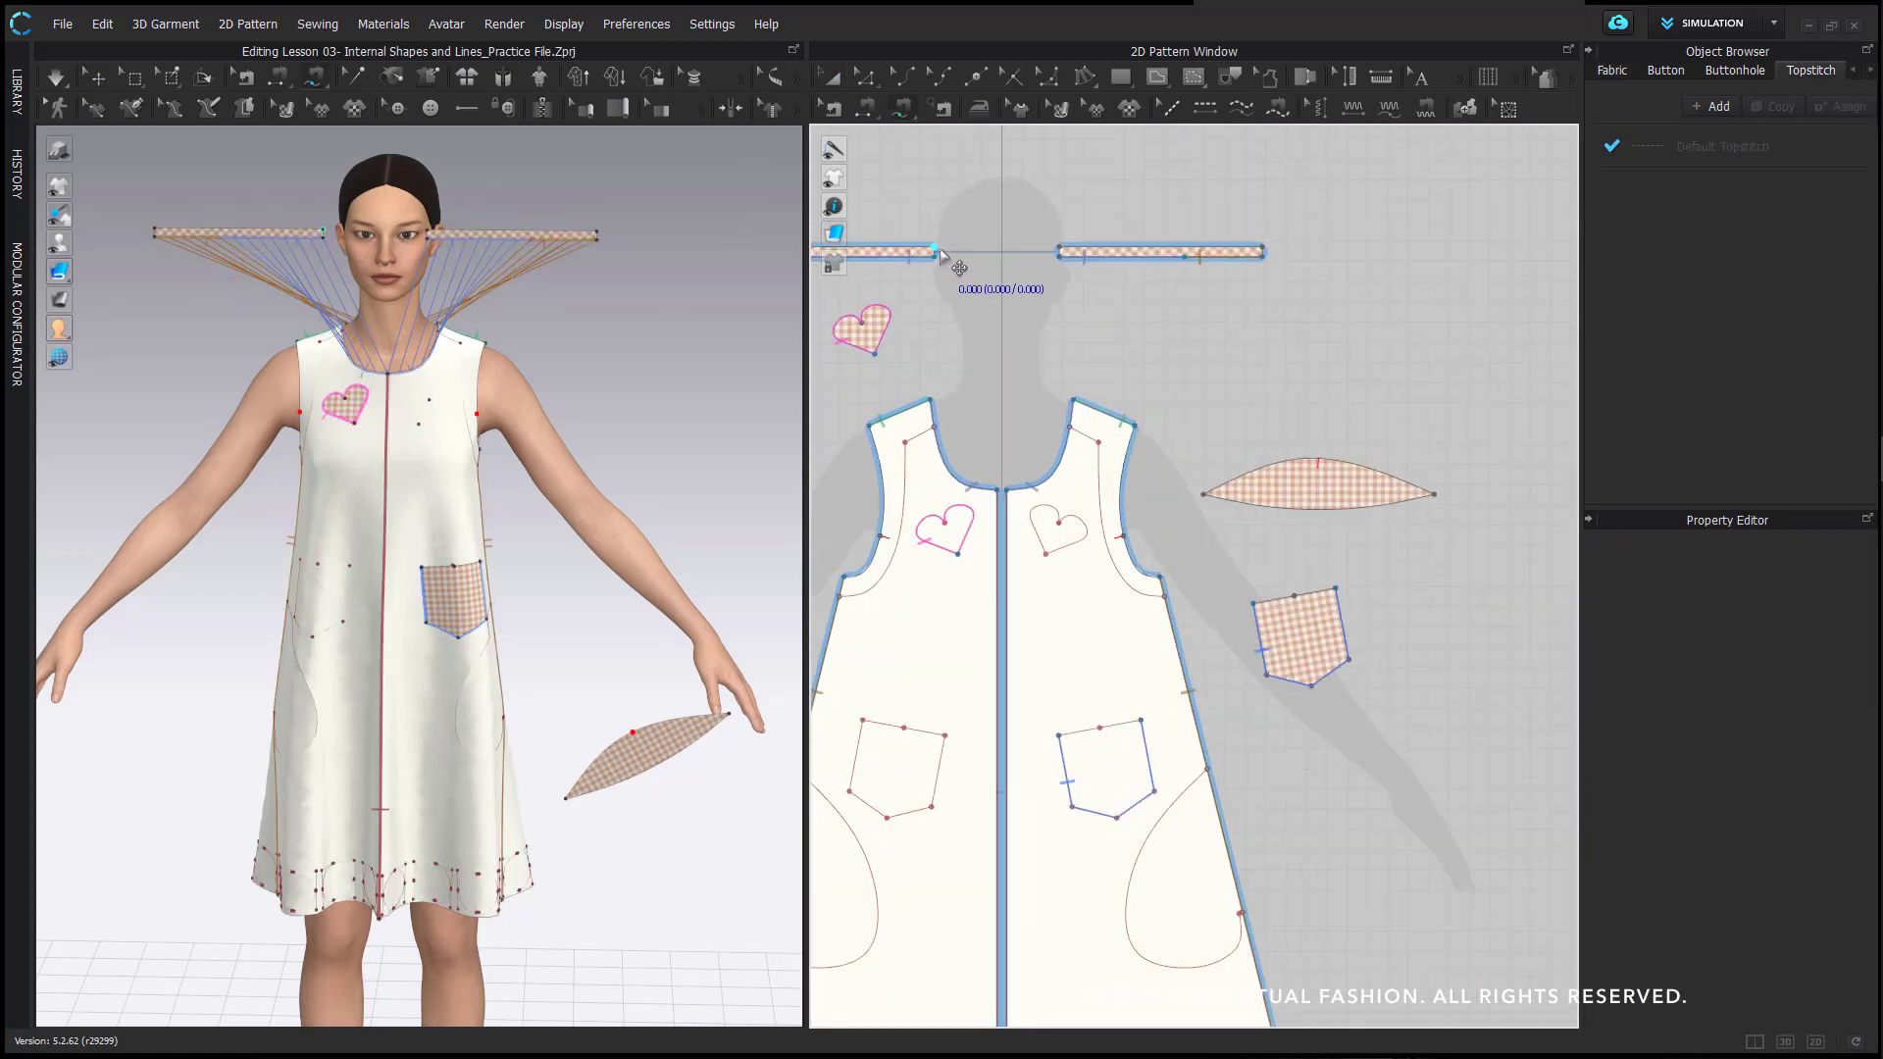
{"action": "left_click", "coordinate": [936, 260]}
{"action": "left_click", "coordinate": [1060, 246]}
{"action": "left_click", "coordinate": [1060, 257]}
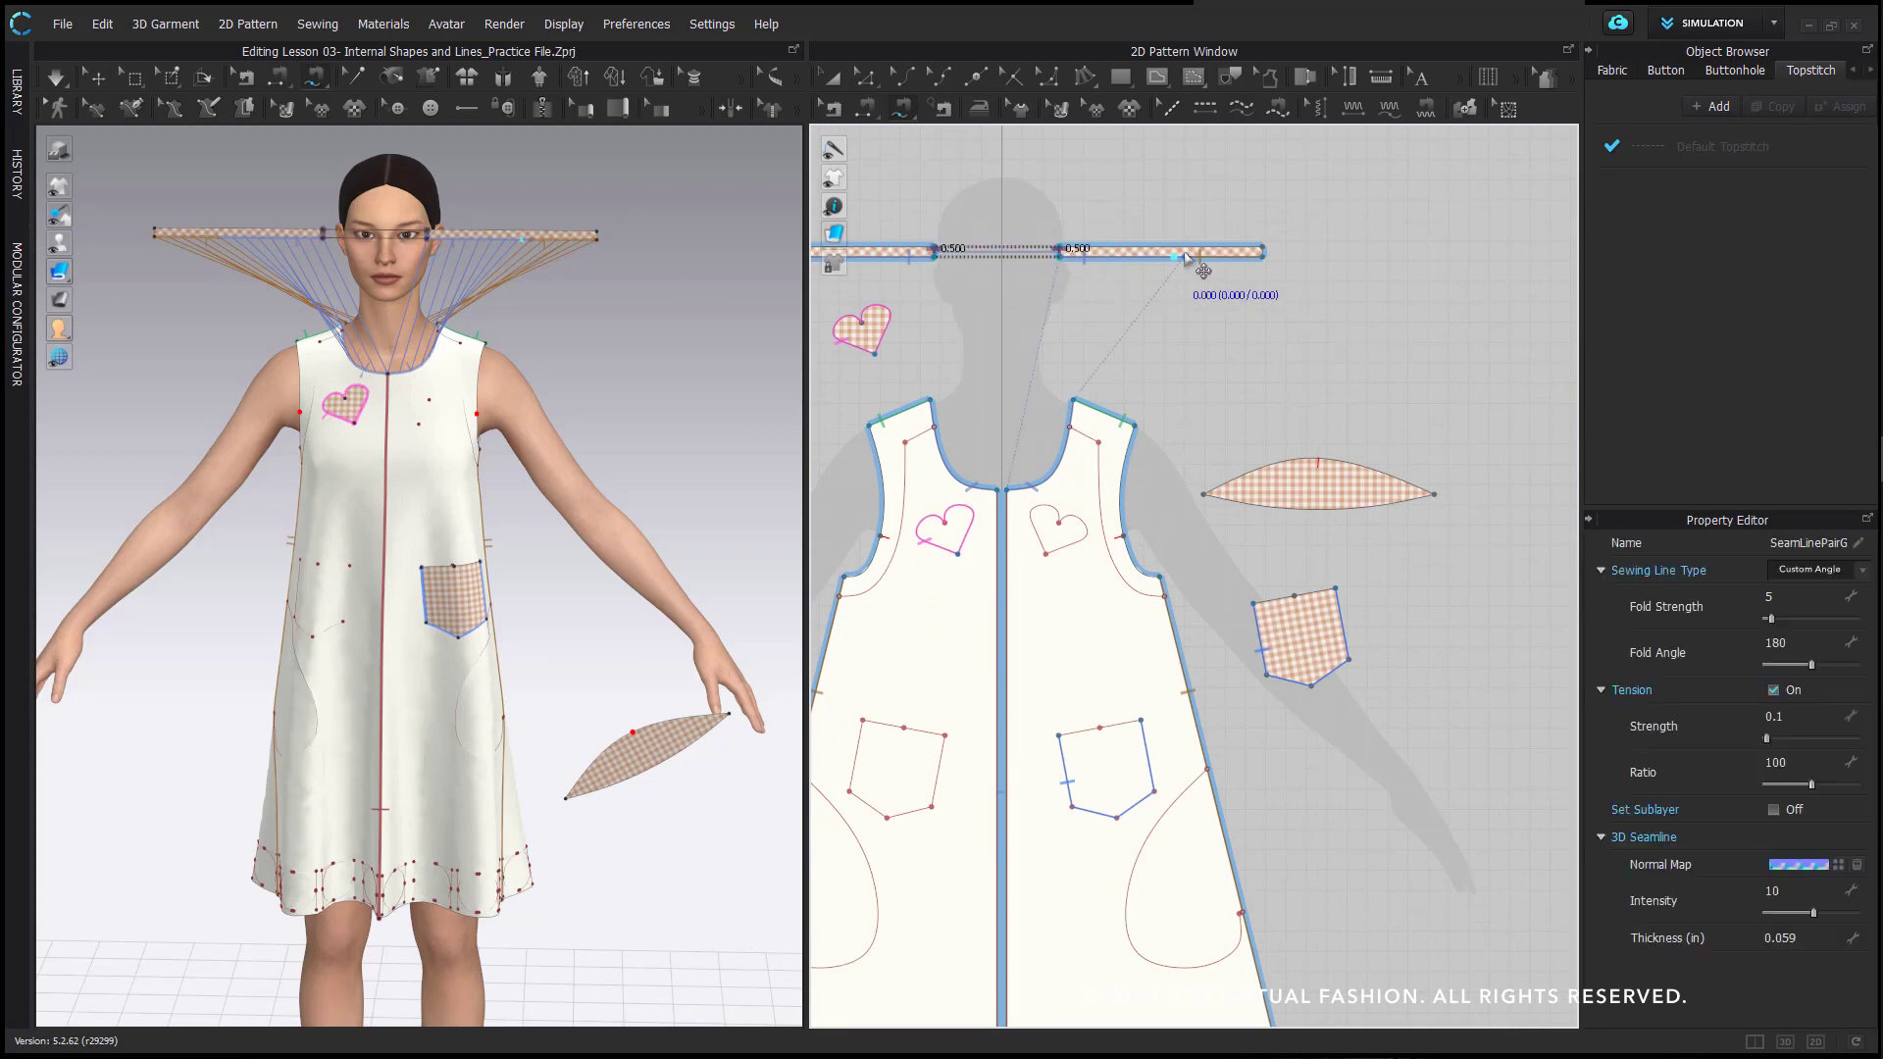
- Free-sew the outer short ends of the two checked strips together to close the neck binding
{"action": "left_click", "coordinate": [1261, 245]}
{"action": "left_click", "coordinate": [1262, 256]}
{"action": "scroll", "coordinate": [1048, 287], "scroll_direction": "up", "scroll_amount": 2}
{"action": "middle_click_drag", "start_coordinate": [1064, 289], "coordinate": [1291, 311]}
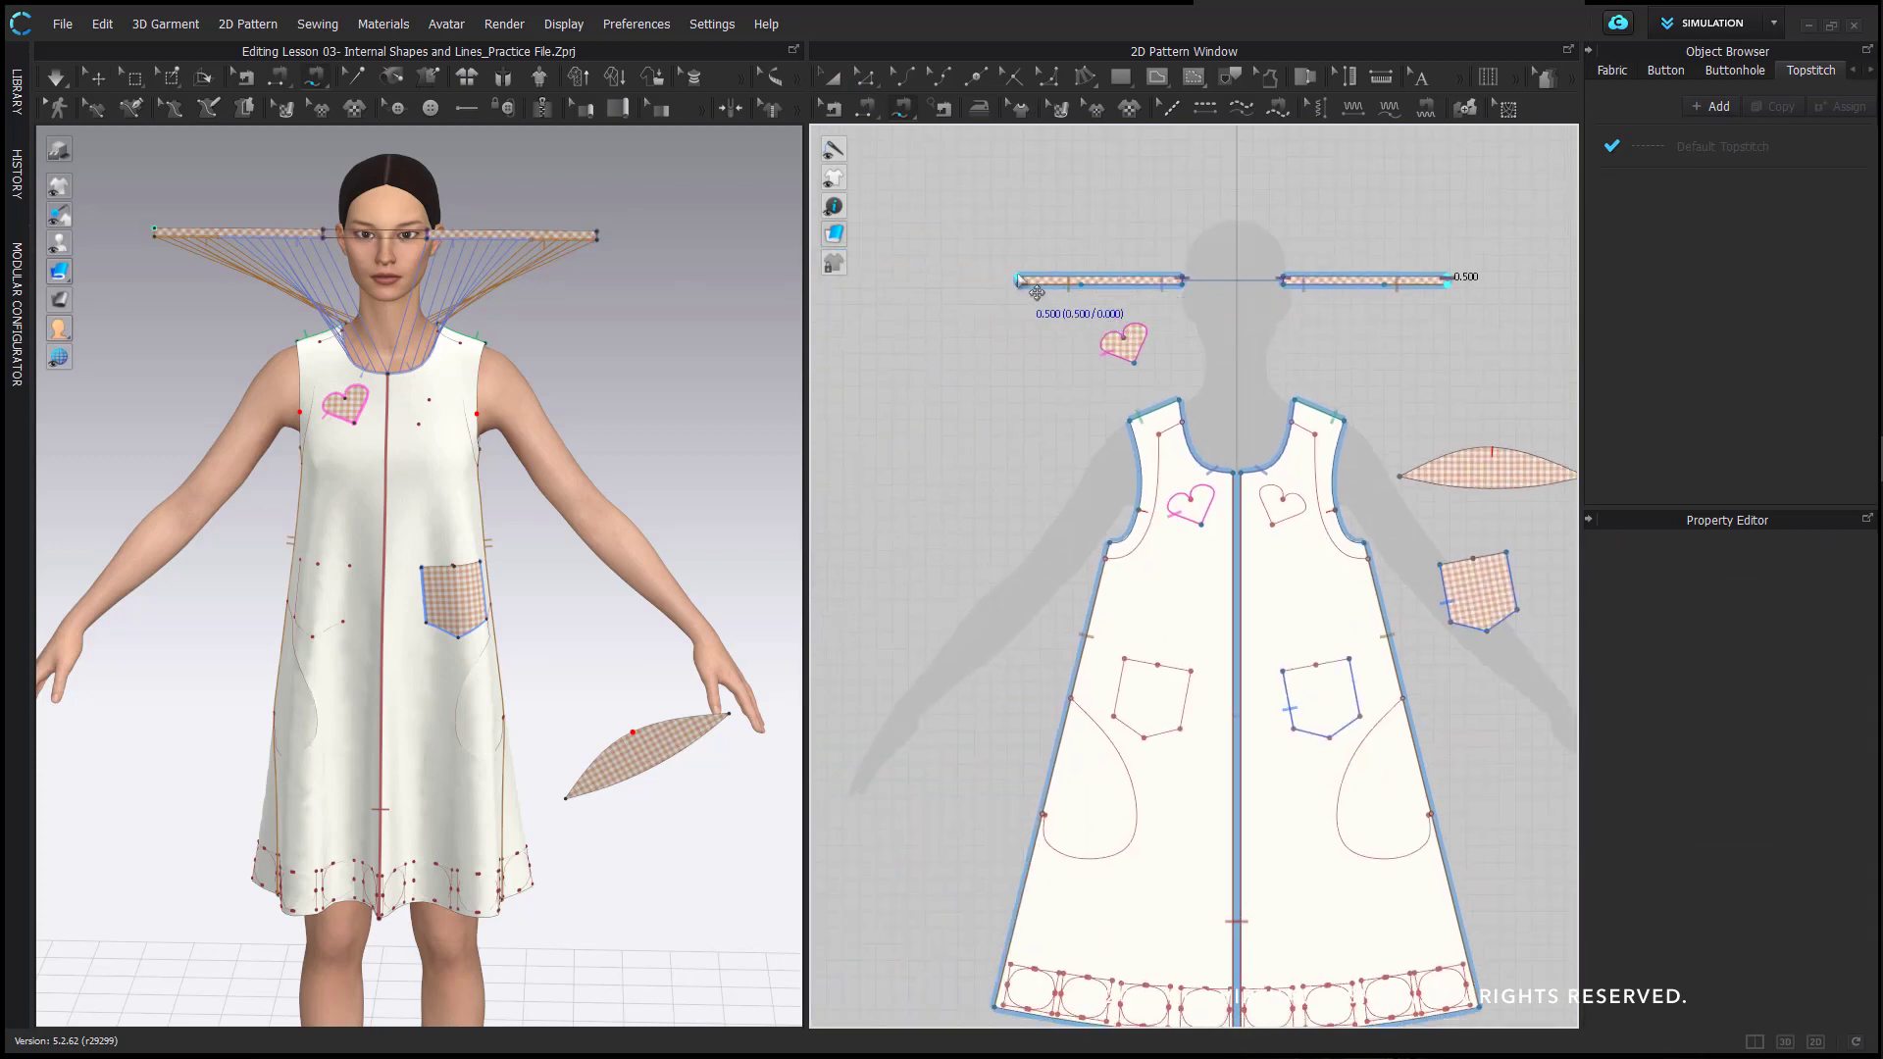
{"action": "left_click", "coordinate": [1018, 276]}
{"action": "left_click", "coordinate": [1018, 284]}
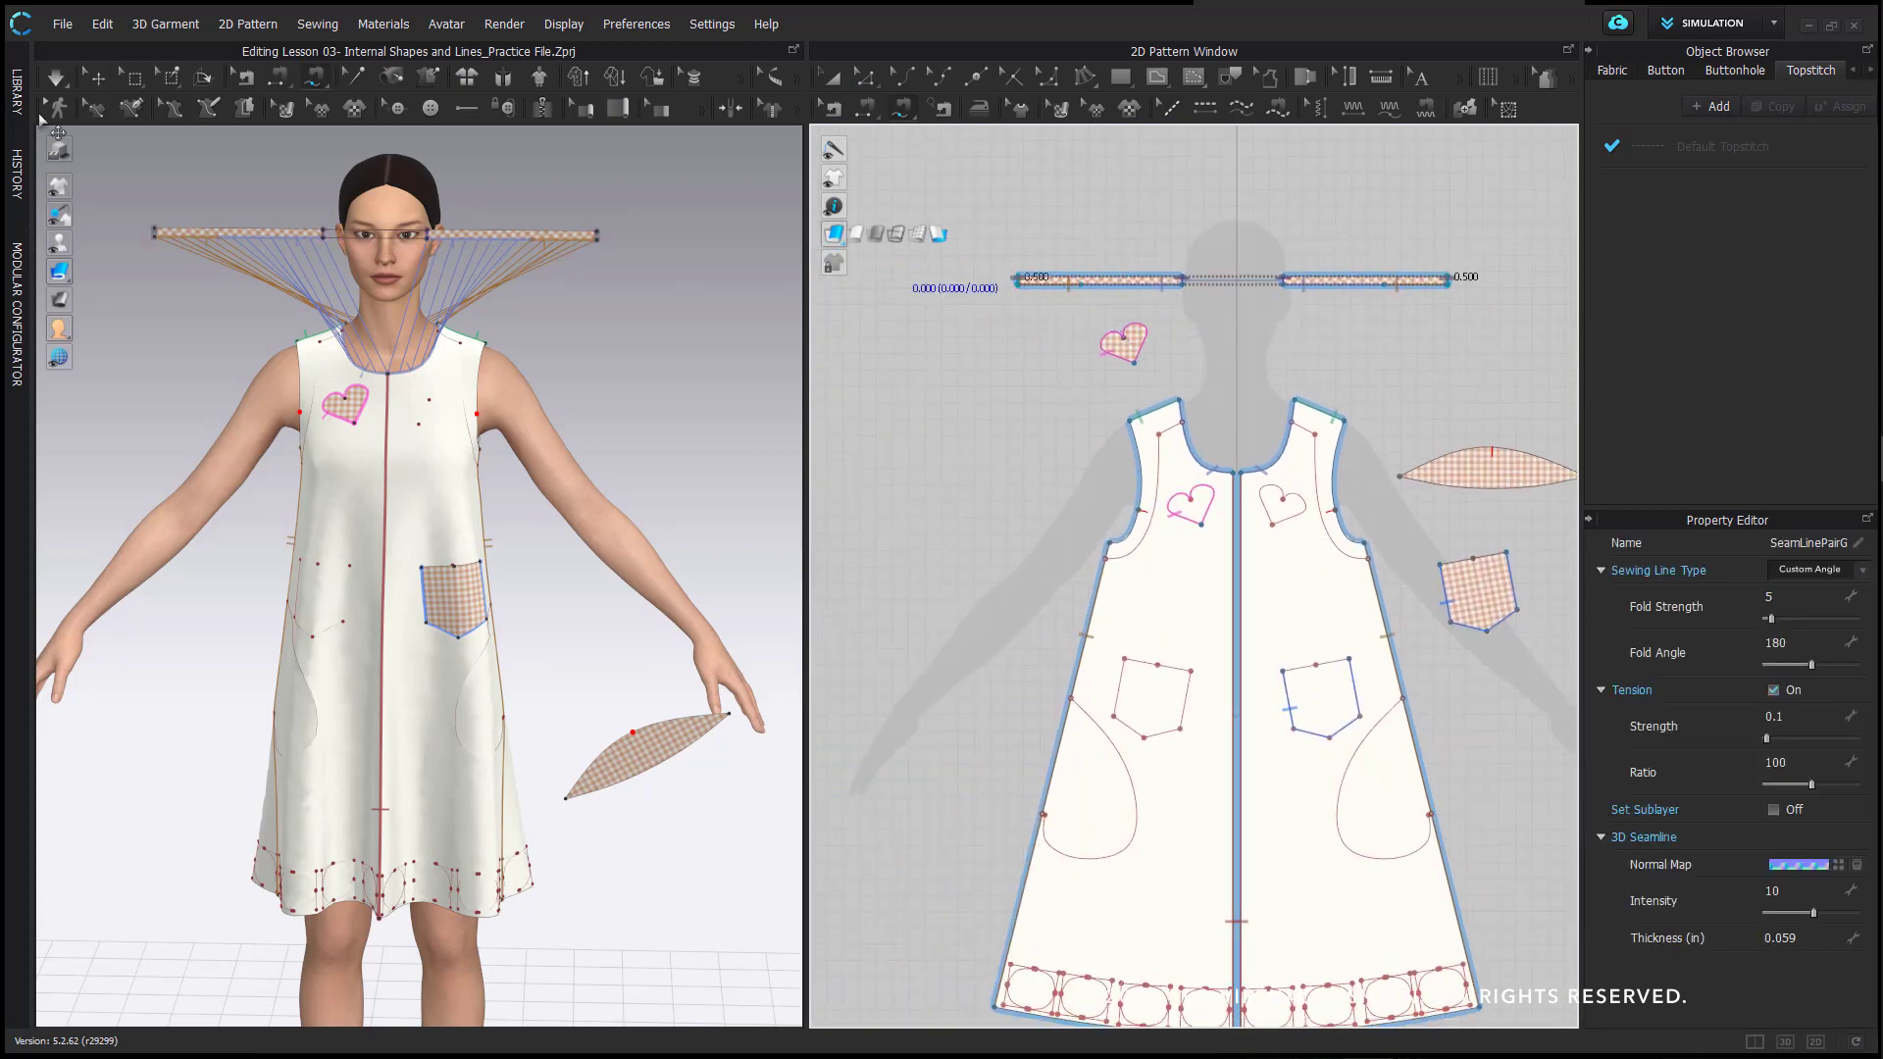
- Select both checked strips in 3D and place them along the neckline with Superimpose (Side)
{"action": "left_click", "coordinate": [263, 238]}
{"action": "left_click", "coordinate": [492, 226]}
{"action": "right_click_drag", "start_coordinate": [492, 226], "coordinate": [415, 433]}
{"action": "left_click", "coordinate": [384, 402]}
{"action": "scroll", "coordinate": [534, 392], "scroll_direction": "up", "scroll_amount": 1}
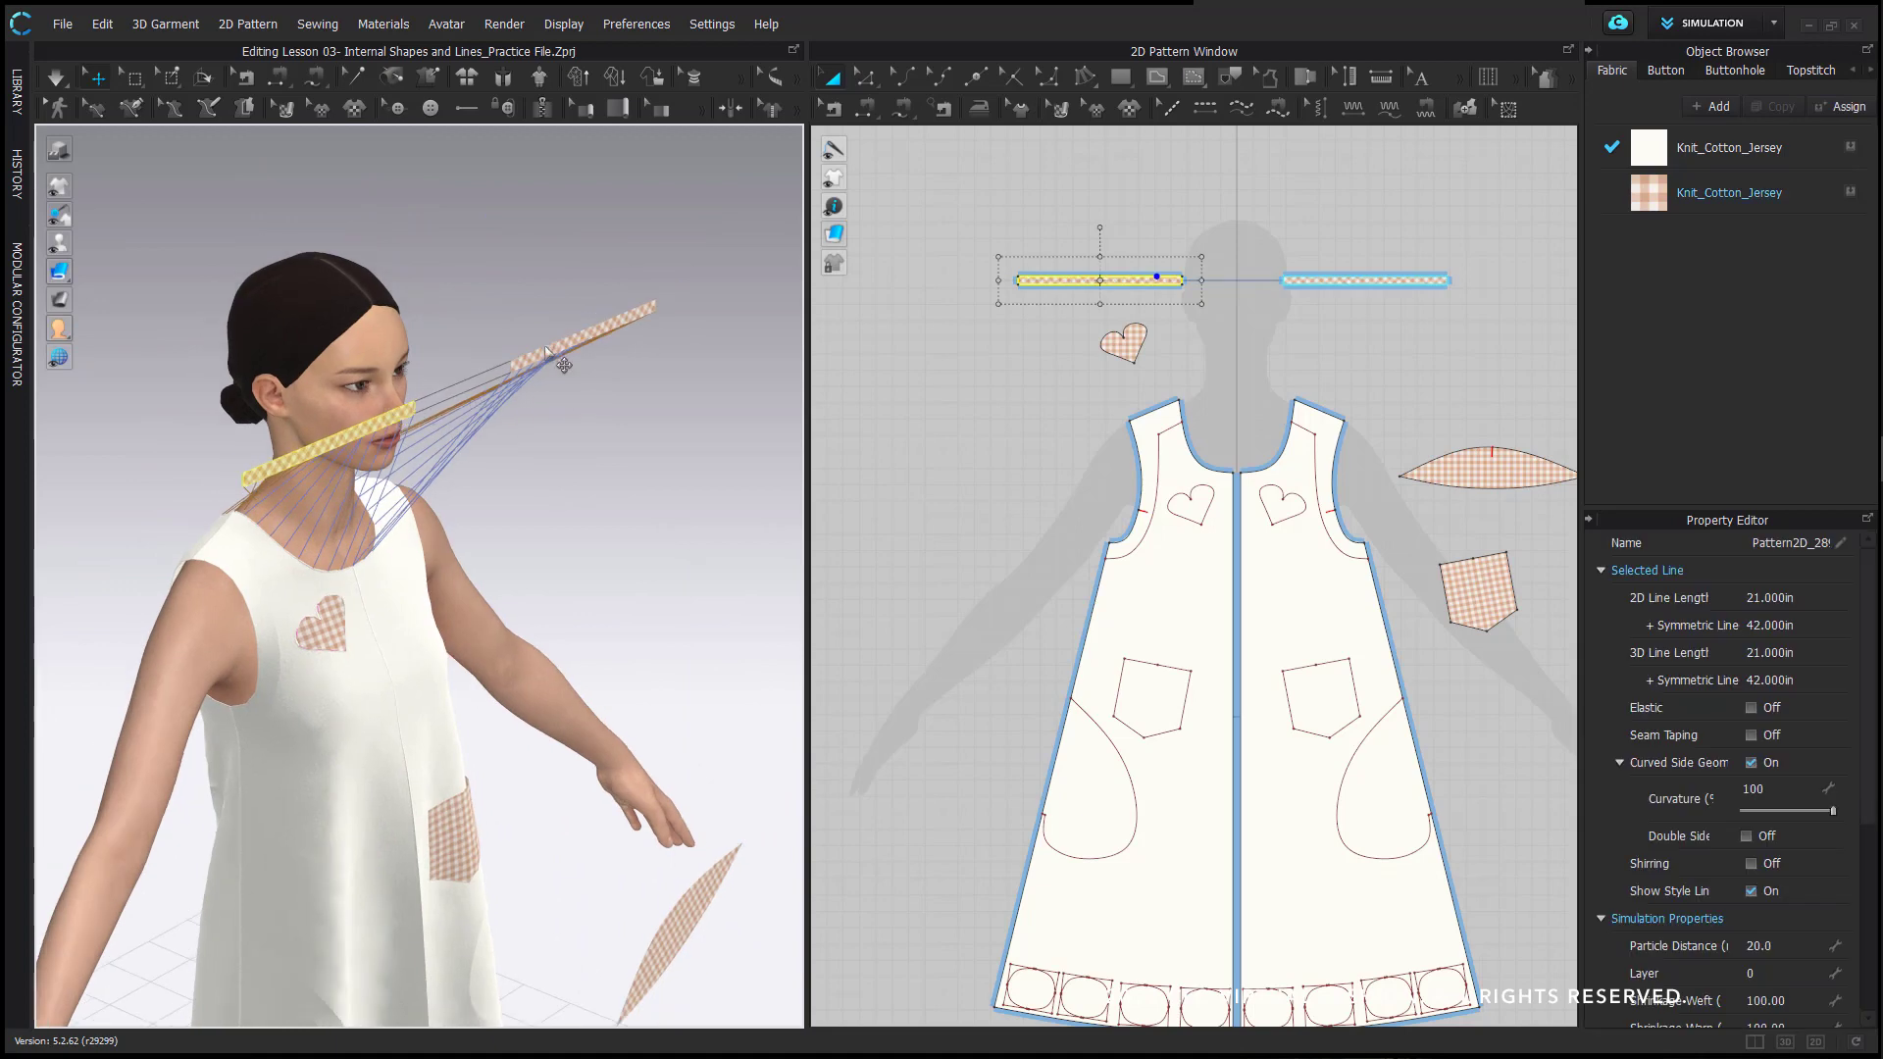
{"action": "left_click", "coordinate": [563, 364], "text": "shift"}
{"action": "right_click", "coordinate": [564, 365]}
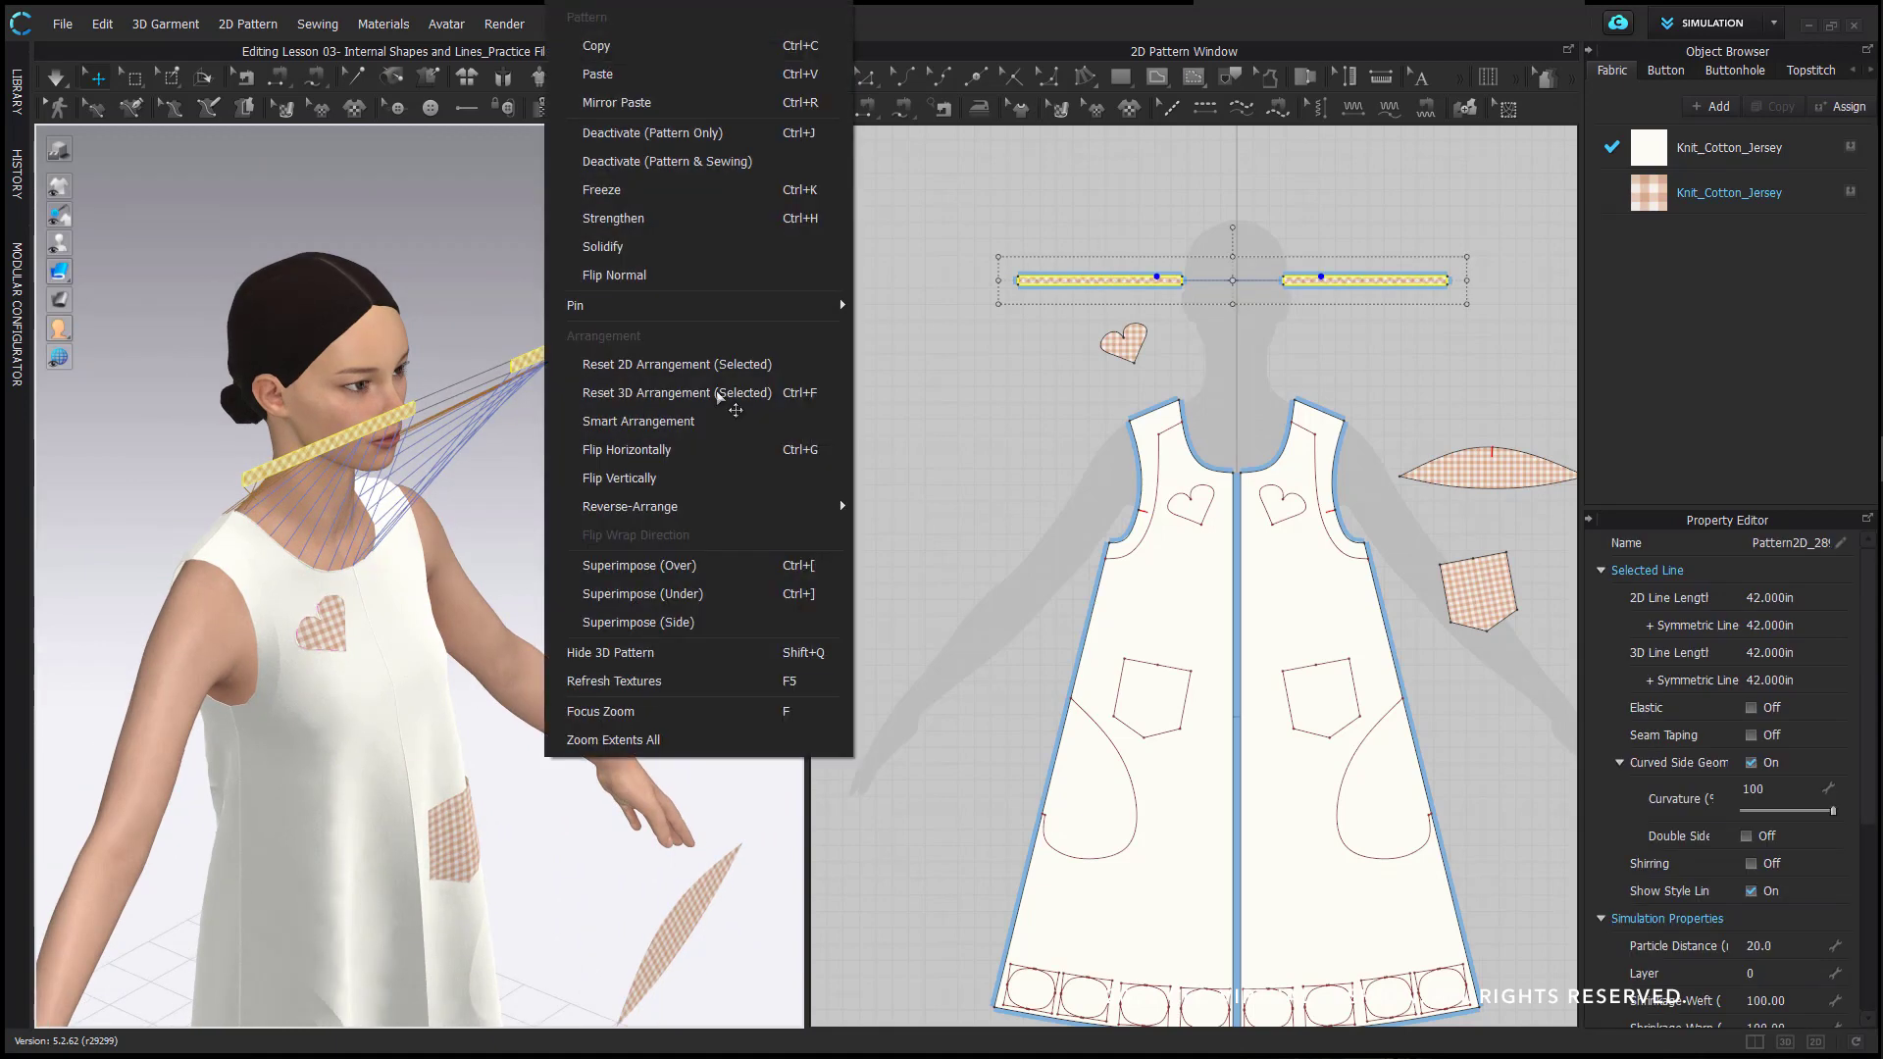
{"action": "left_click", "coordinate": [723, 624]}
{"action": "scroll", "coordinate": [556, 579], "scroll_direction": "up", "scroll_amount": 6}
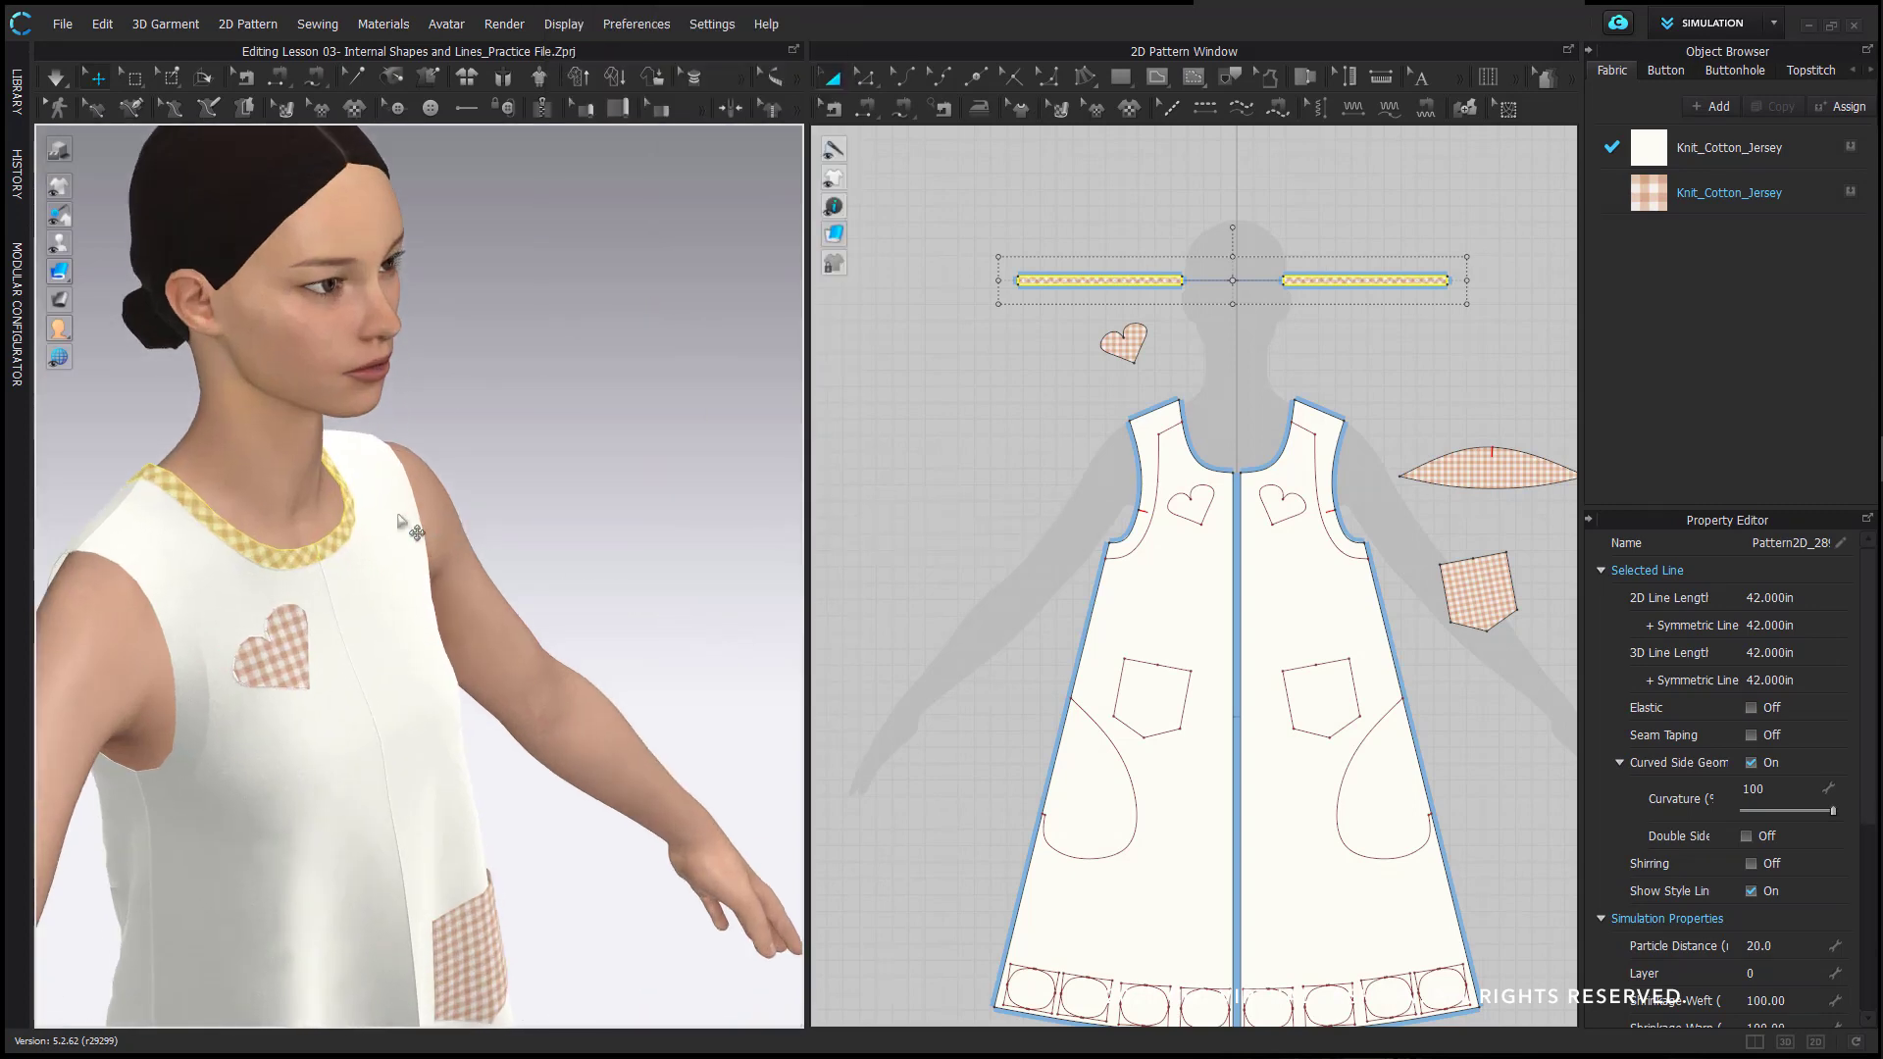
{"action": "scroll", "coordinate": [551, 575], "scroll_direction": "up", "scroll_amount": 2}
{"action": "middle_click_drag", "start_coordinate": [551, 576], "coordinate": [368, 559]}
{"action": "left_click_drag", "start_coordinate": [365, 544], "coordinate": [336, 483]}
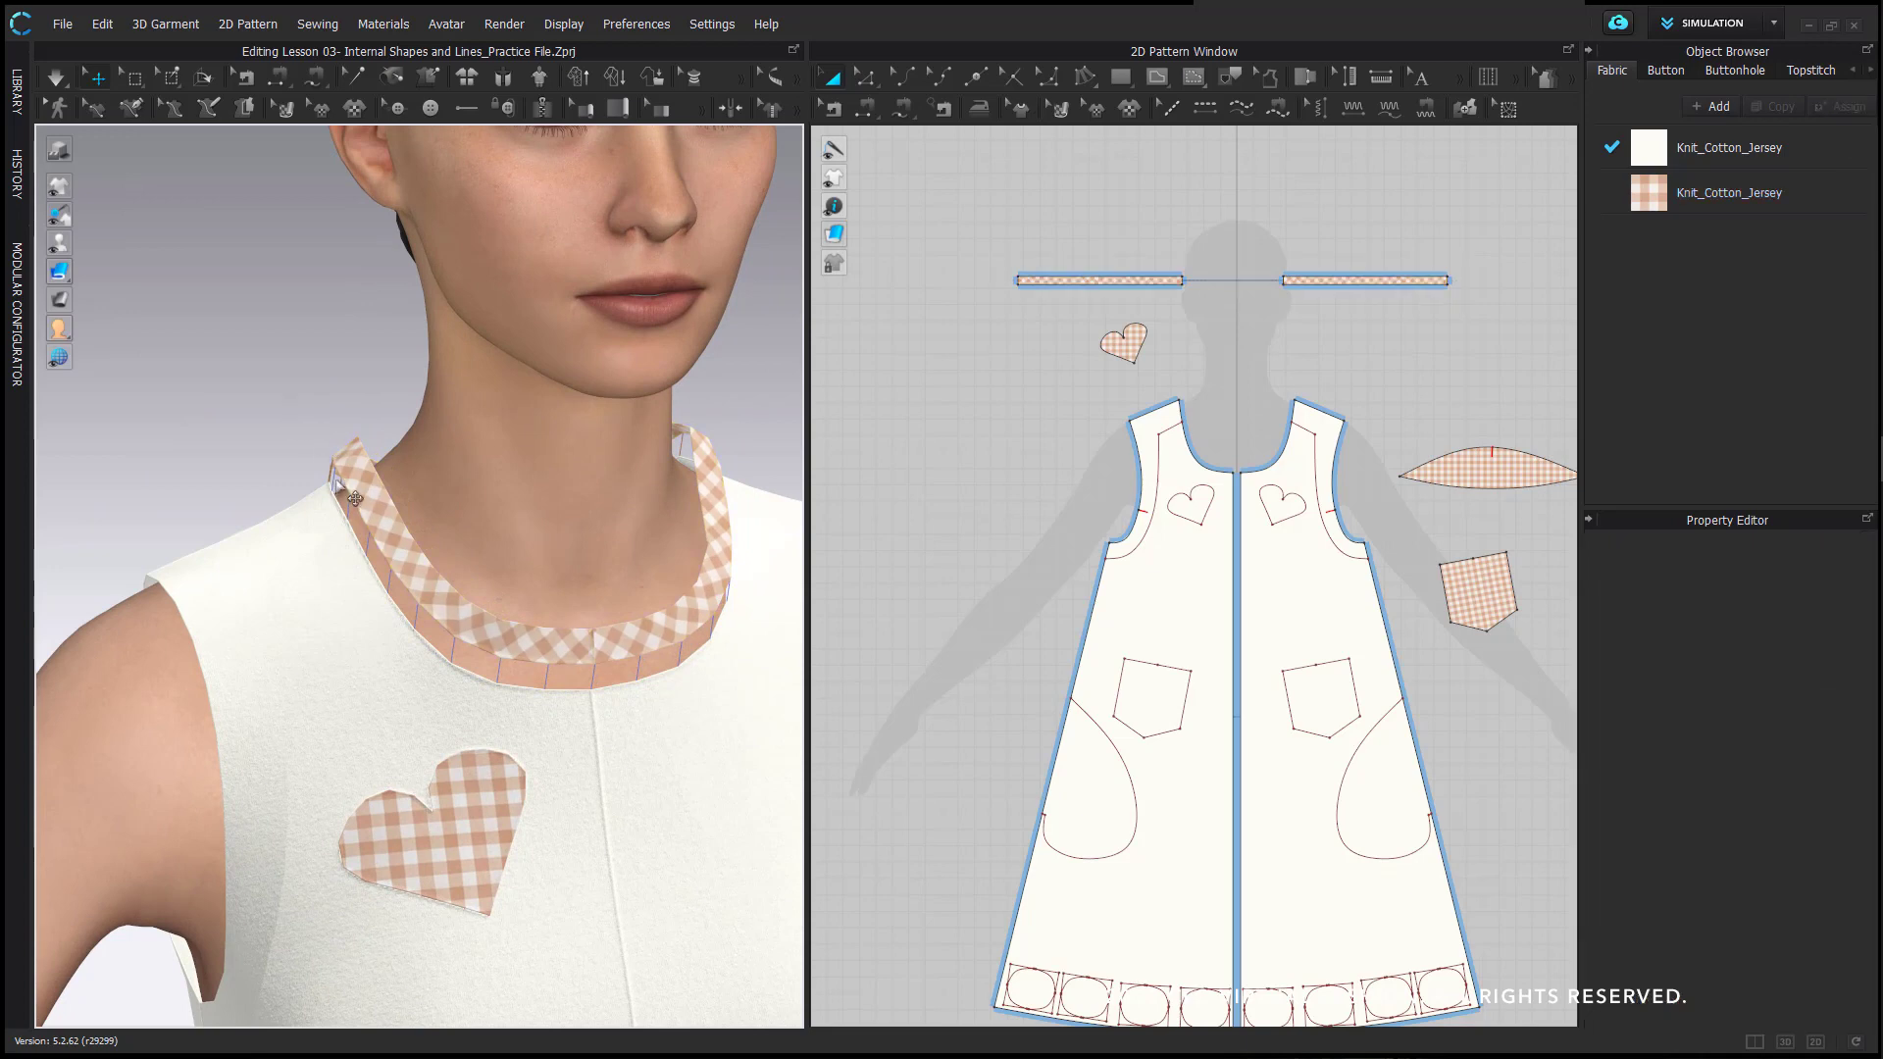
- Simulate the garment to drape the checked neck binding along the neckline
{"action": "key", "text": "space"}
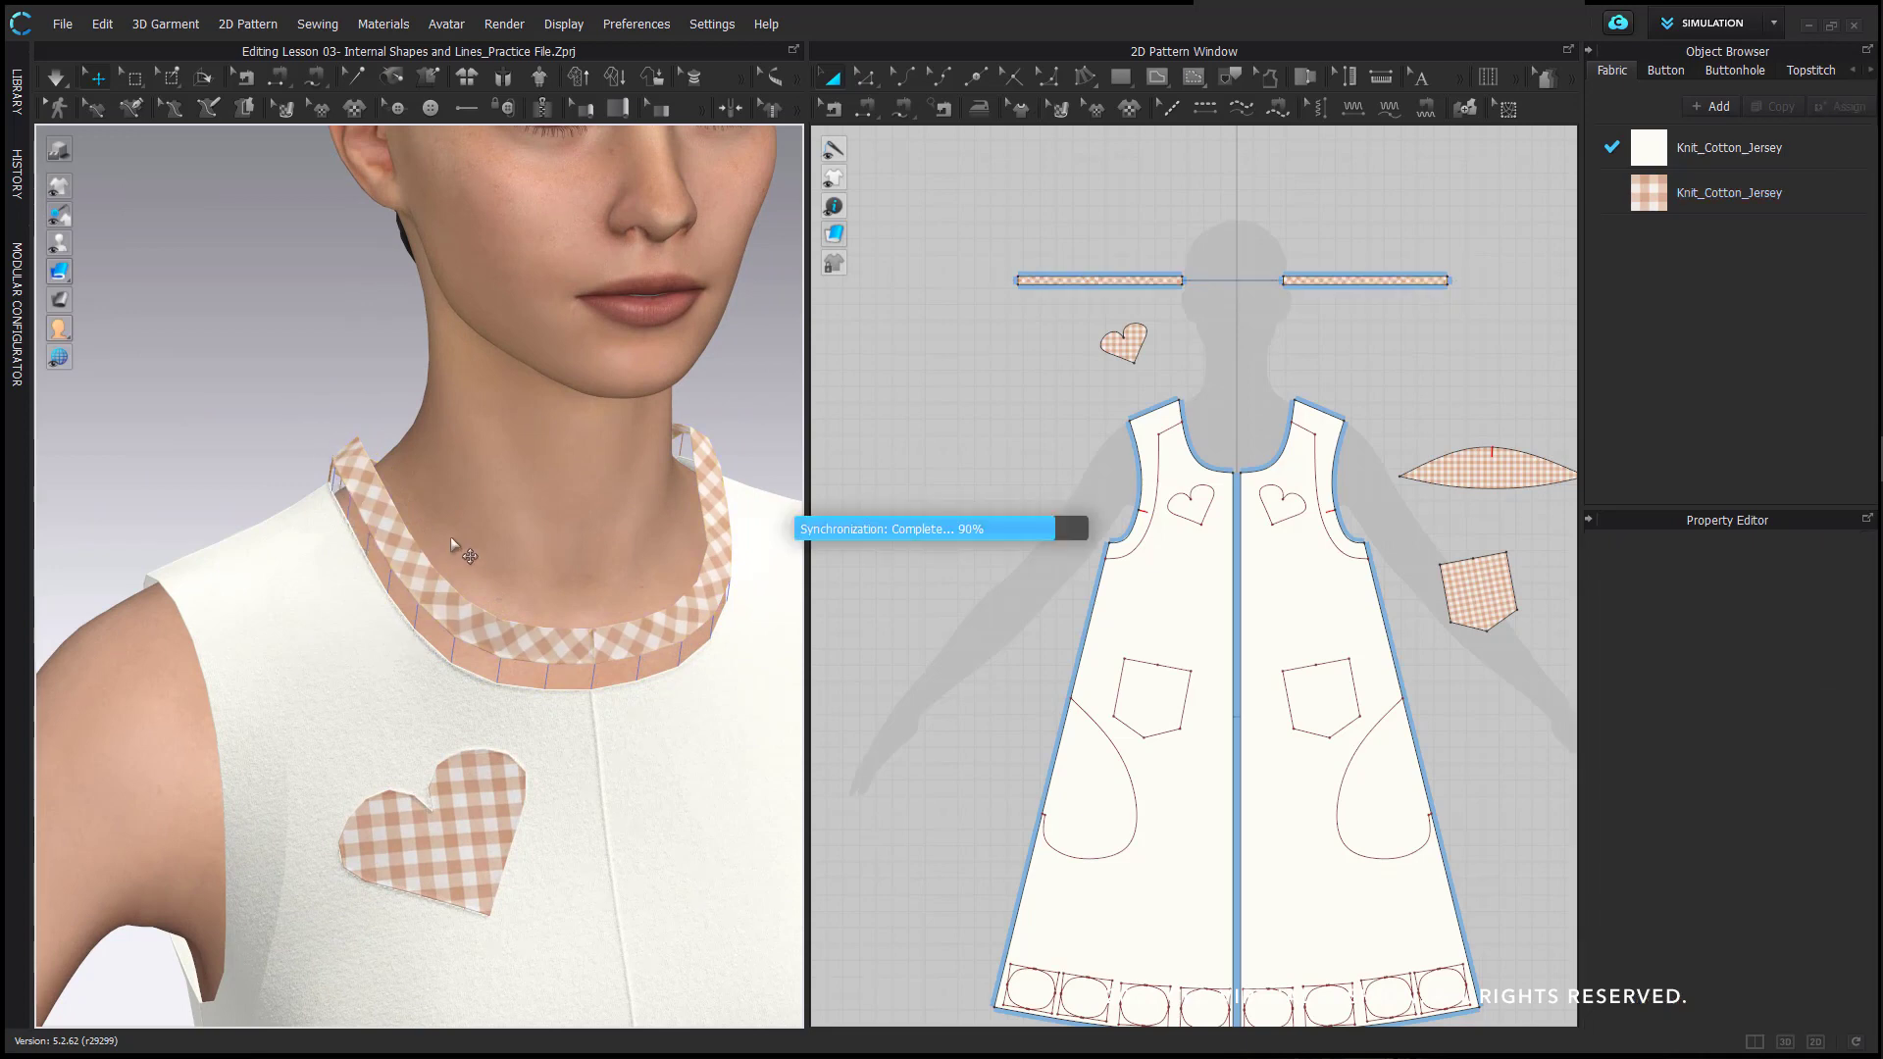
{"action": "scroll", "coordinate": [449, 531], "scroll_direction": "down", "scroll_amount": 4}
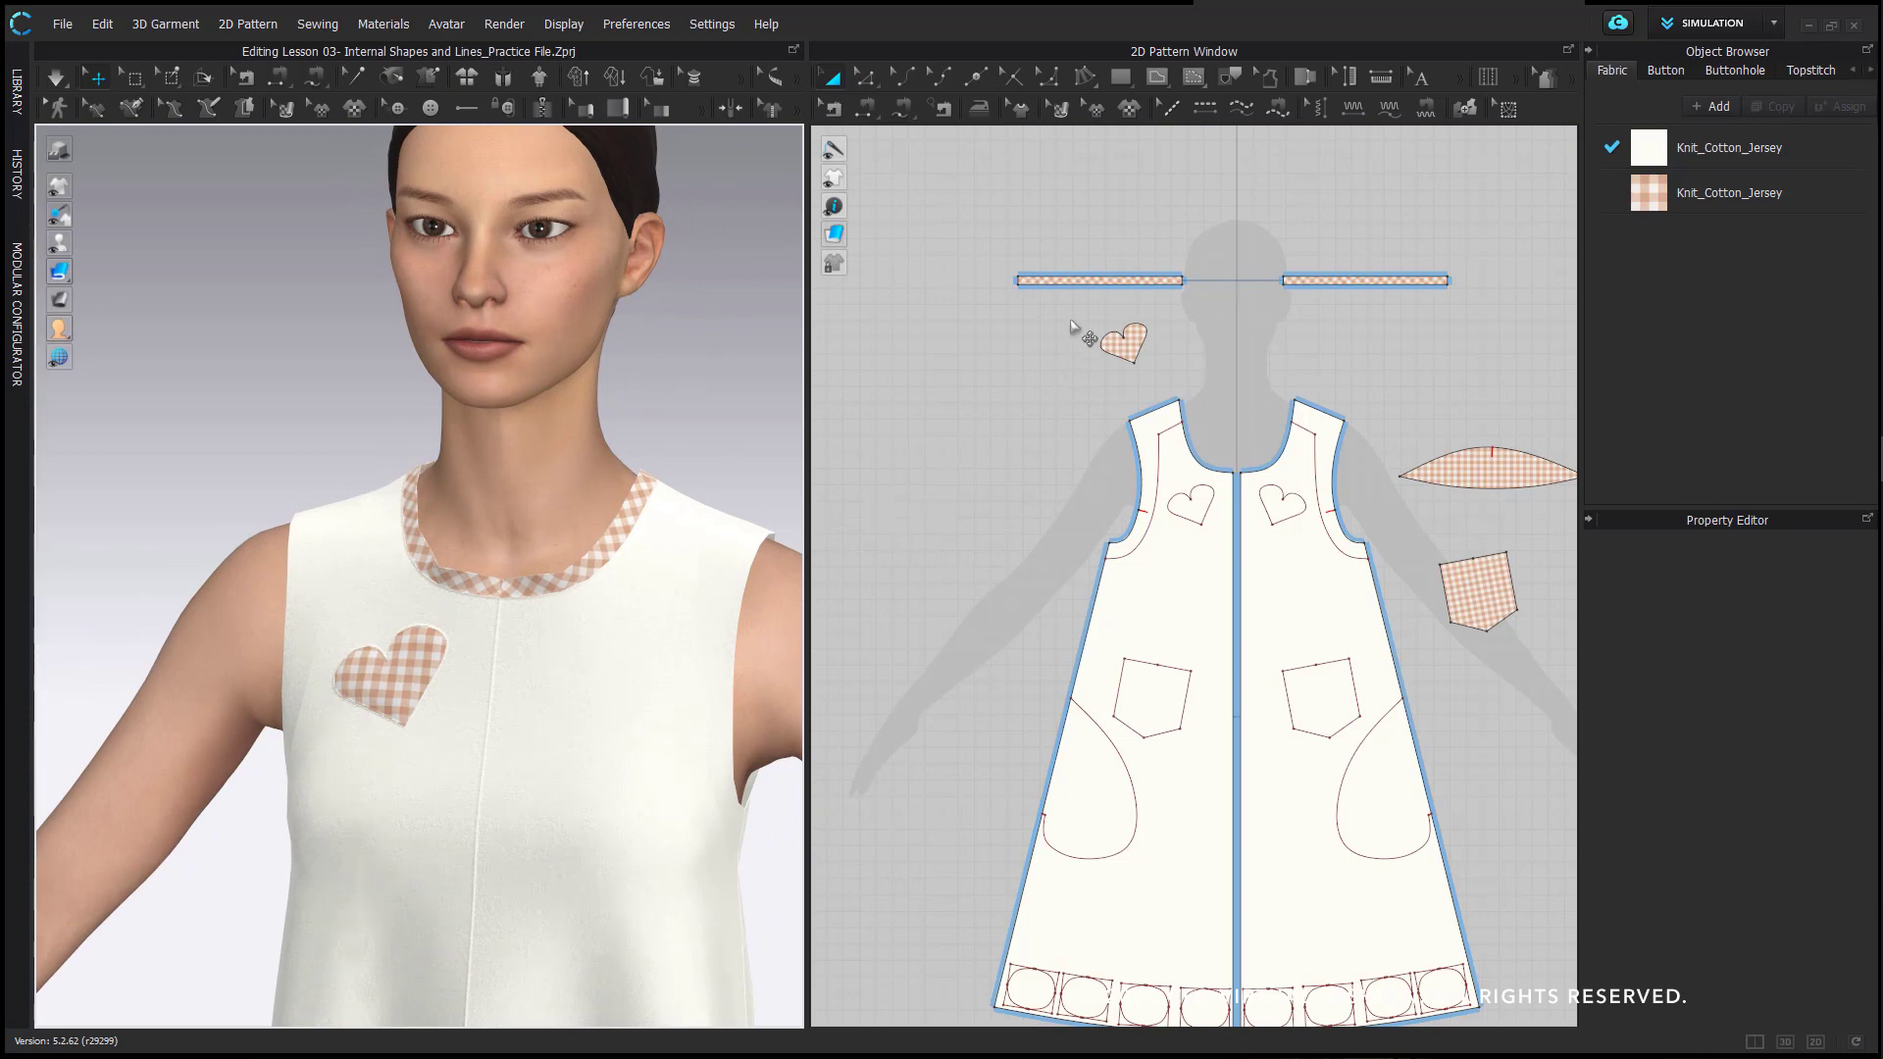
{"action": "key", "text": "z"}
{"action": "right_click_drag", "start_coordinate": [689, 505], "coordinate": [208, 601]}
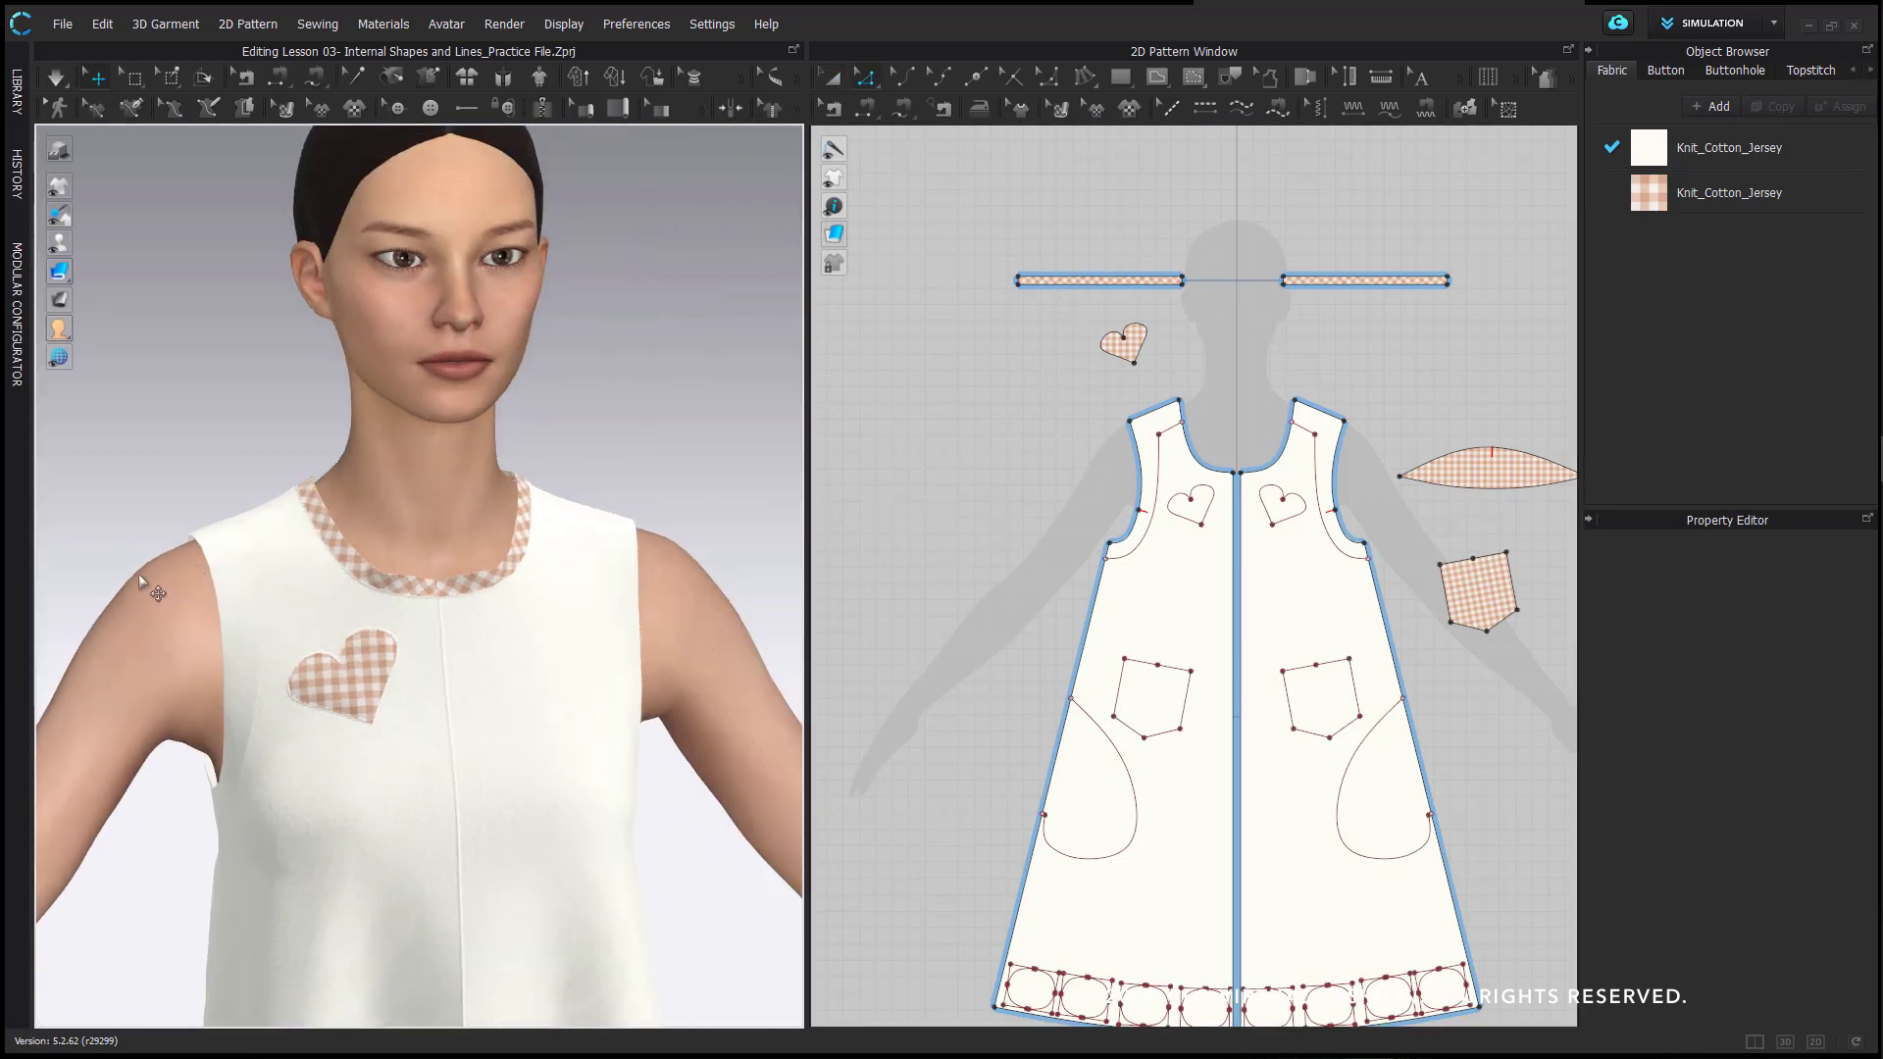
{"action": "right_click_drag", "start_coordinate": [263, 574], "coordinate": [613, 620]}
{"action": "scroll", "coordinate": [613, 623], "scroll_direction": "down", "scroll_amount": 5}
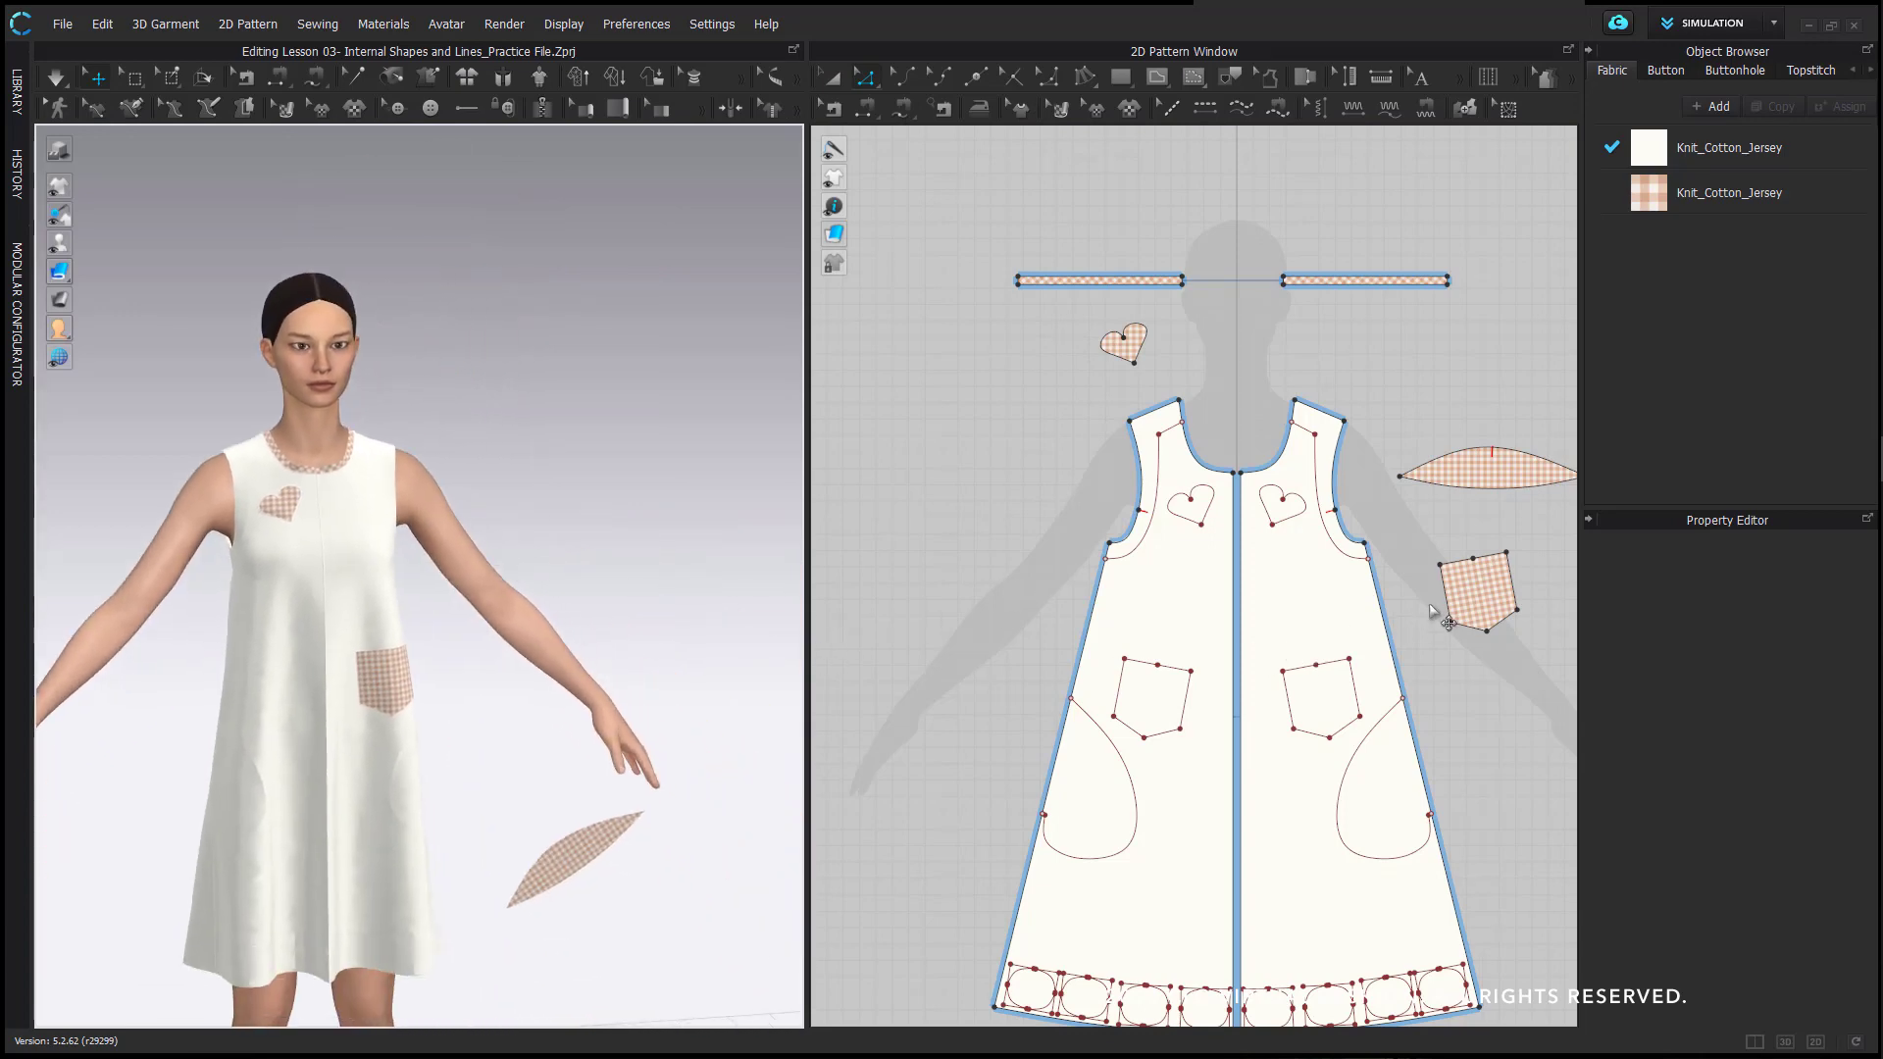
- Free-sew the left half of the checked sleeve's upper curve to the right front armhole from the shoulder down to the notch
{"action": "right_click_drag", "start_coordinate": [1443, 618], "coordinate": [1194, 624]}
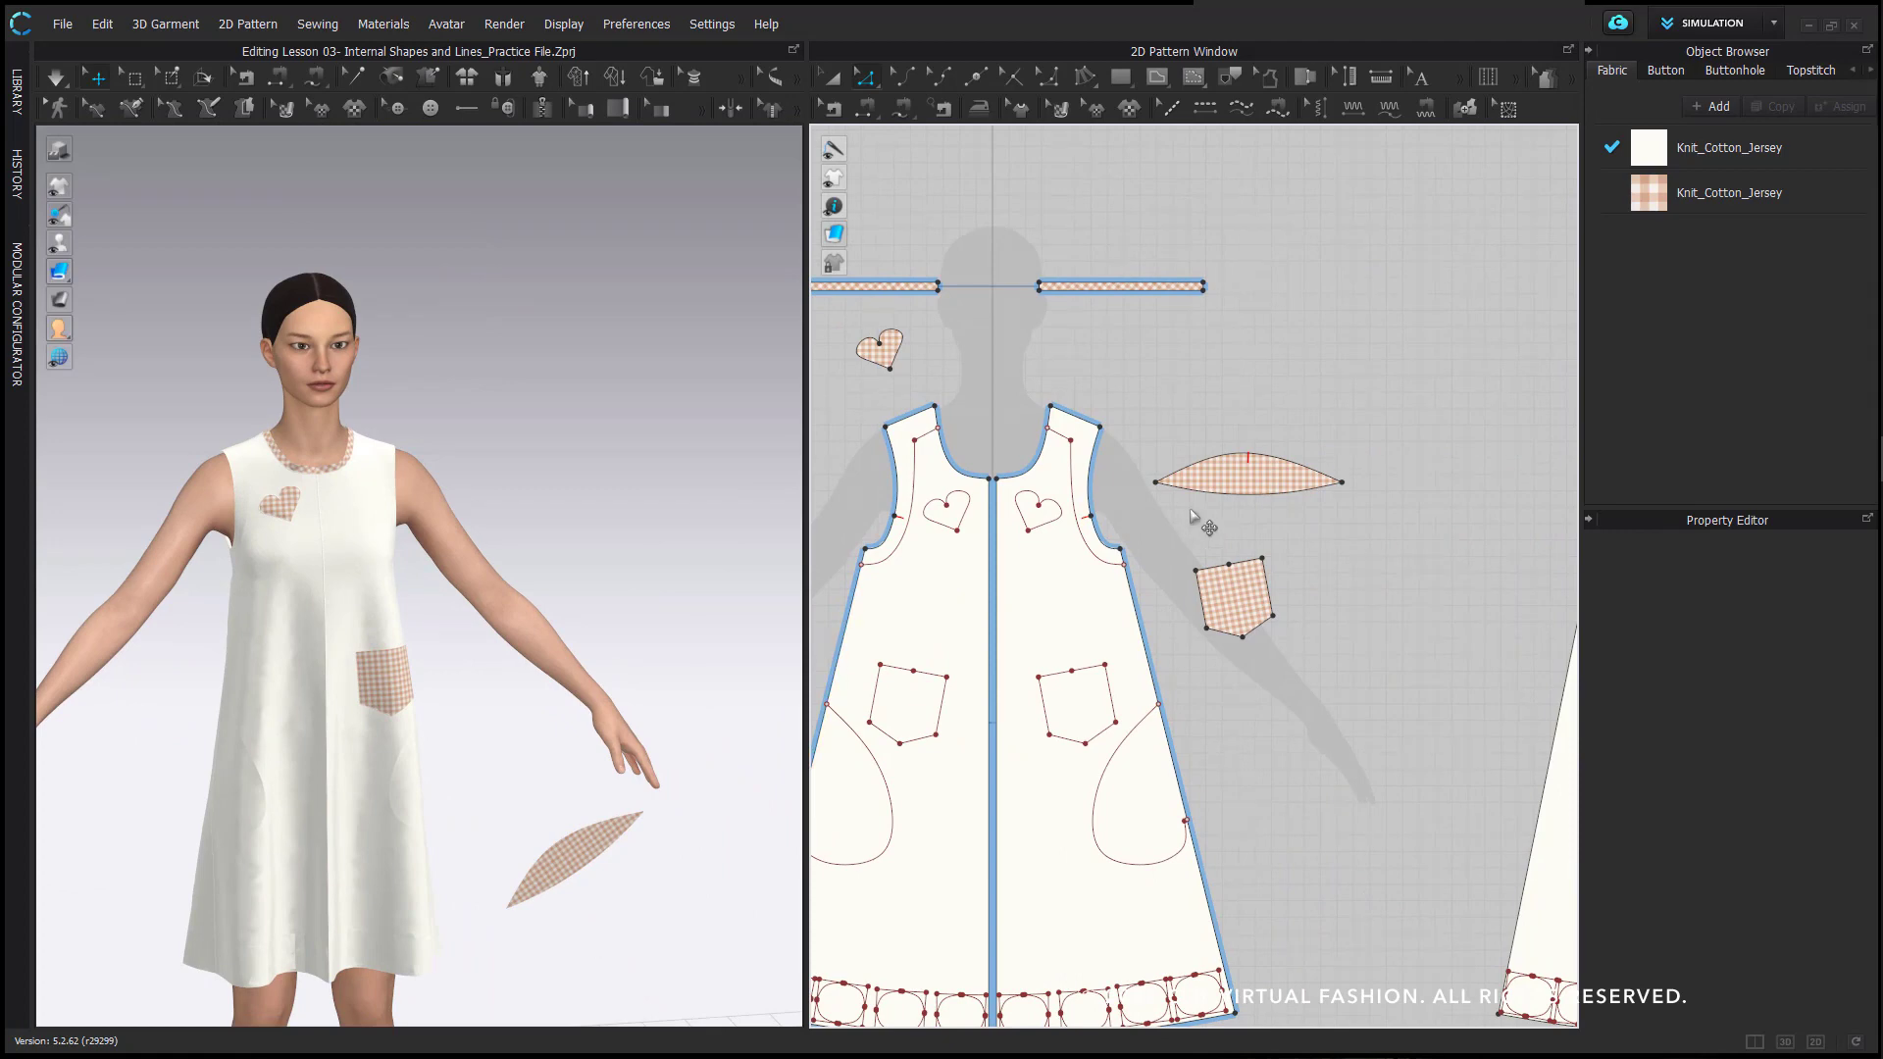
{"action": "left_click", "coordinate": [1241, 480]}
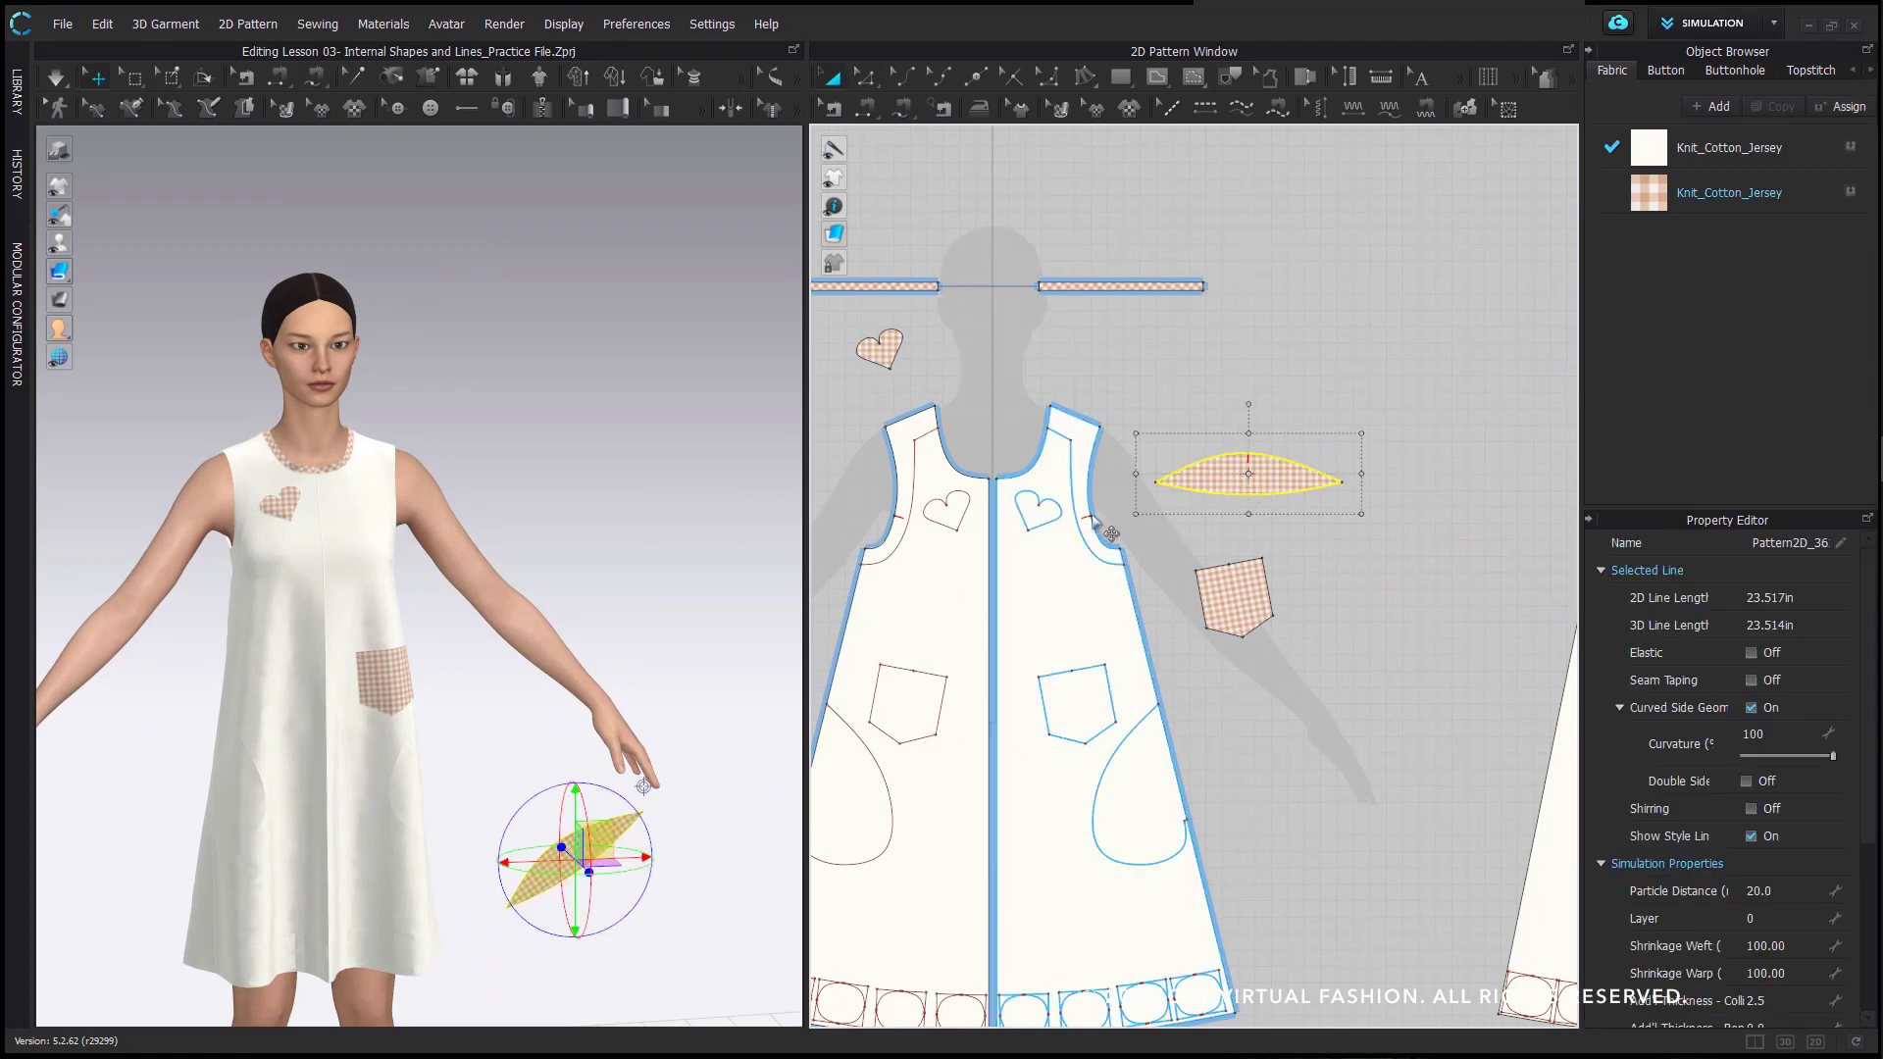
{"action": "right_click_drag", "start_coordinate": [1329, 447], "coordinate": [1274, 466]}
{"action": "left_click", "coordinate": [1267, 420]}
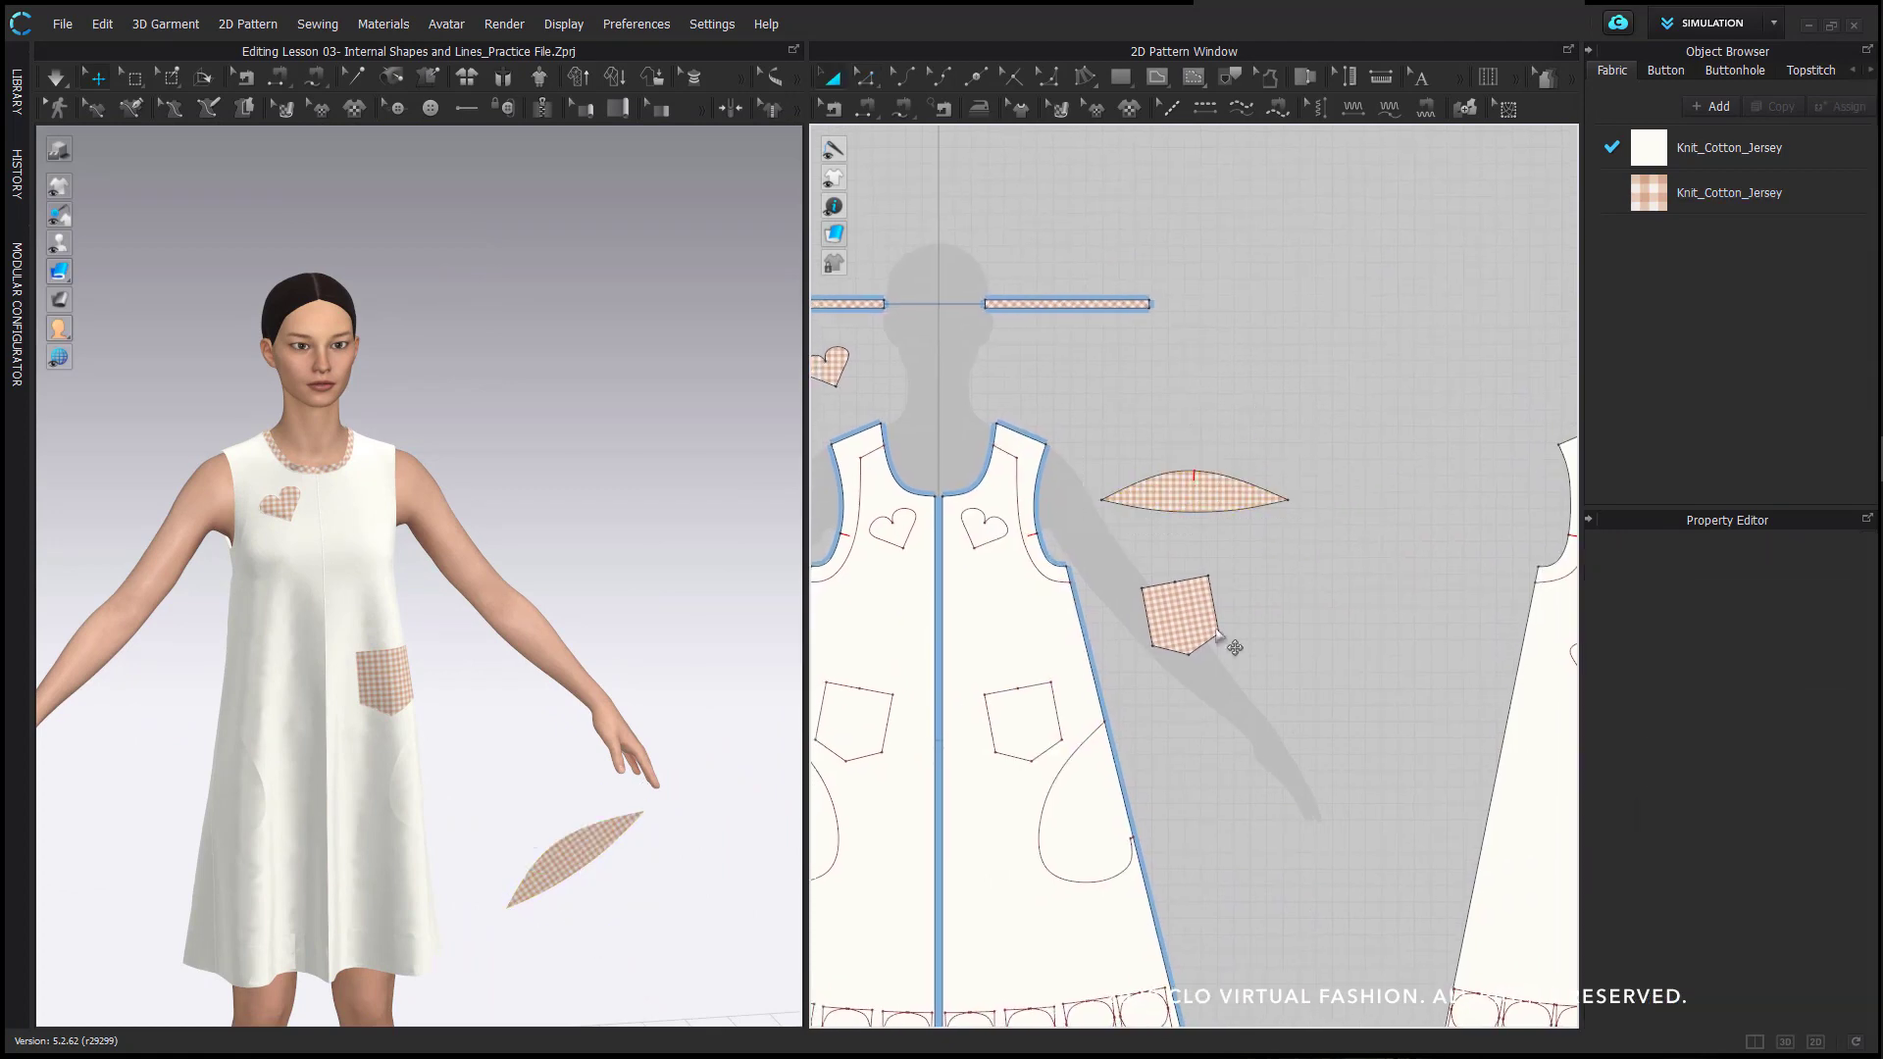
{"action": "left_click", "coordinate": [902, 108]}
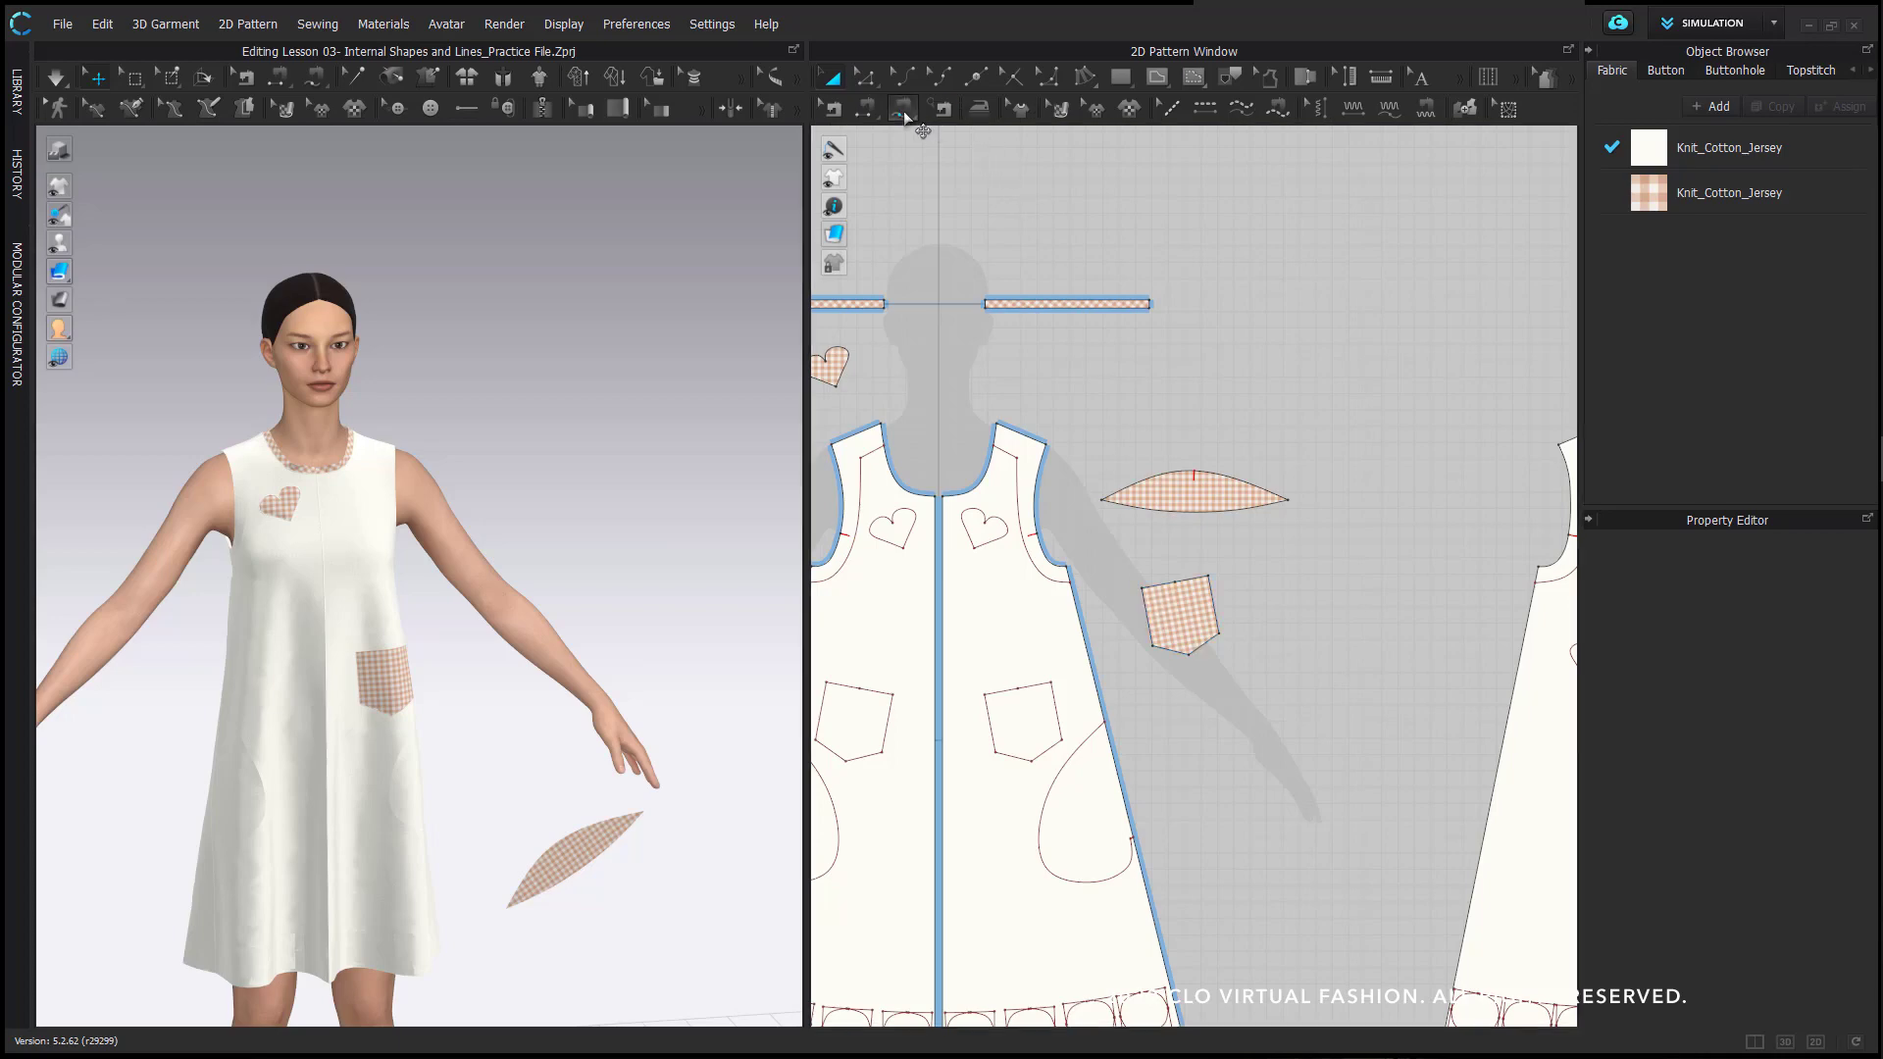
{"action": "left_click", "coordinate": [1193, 472]}
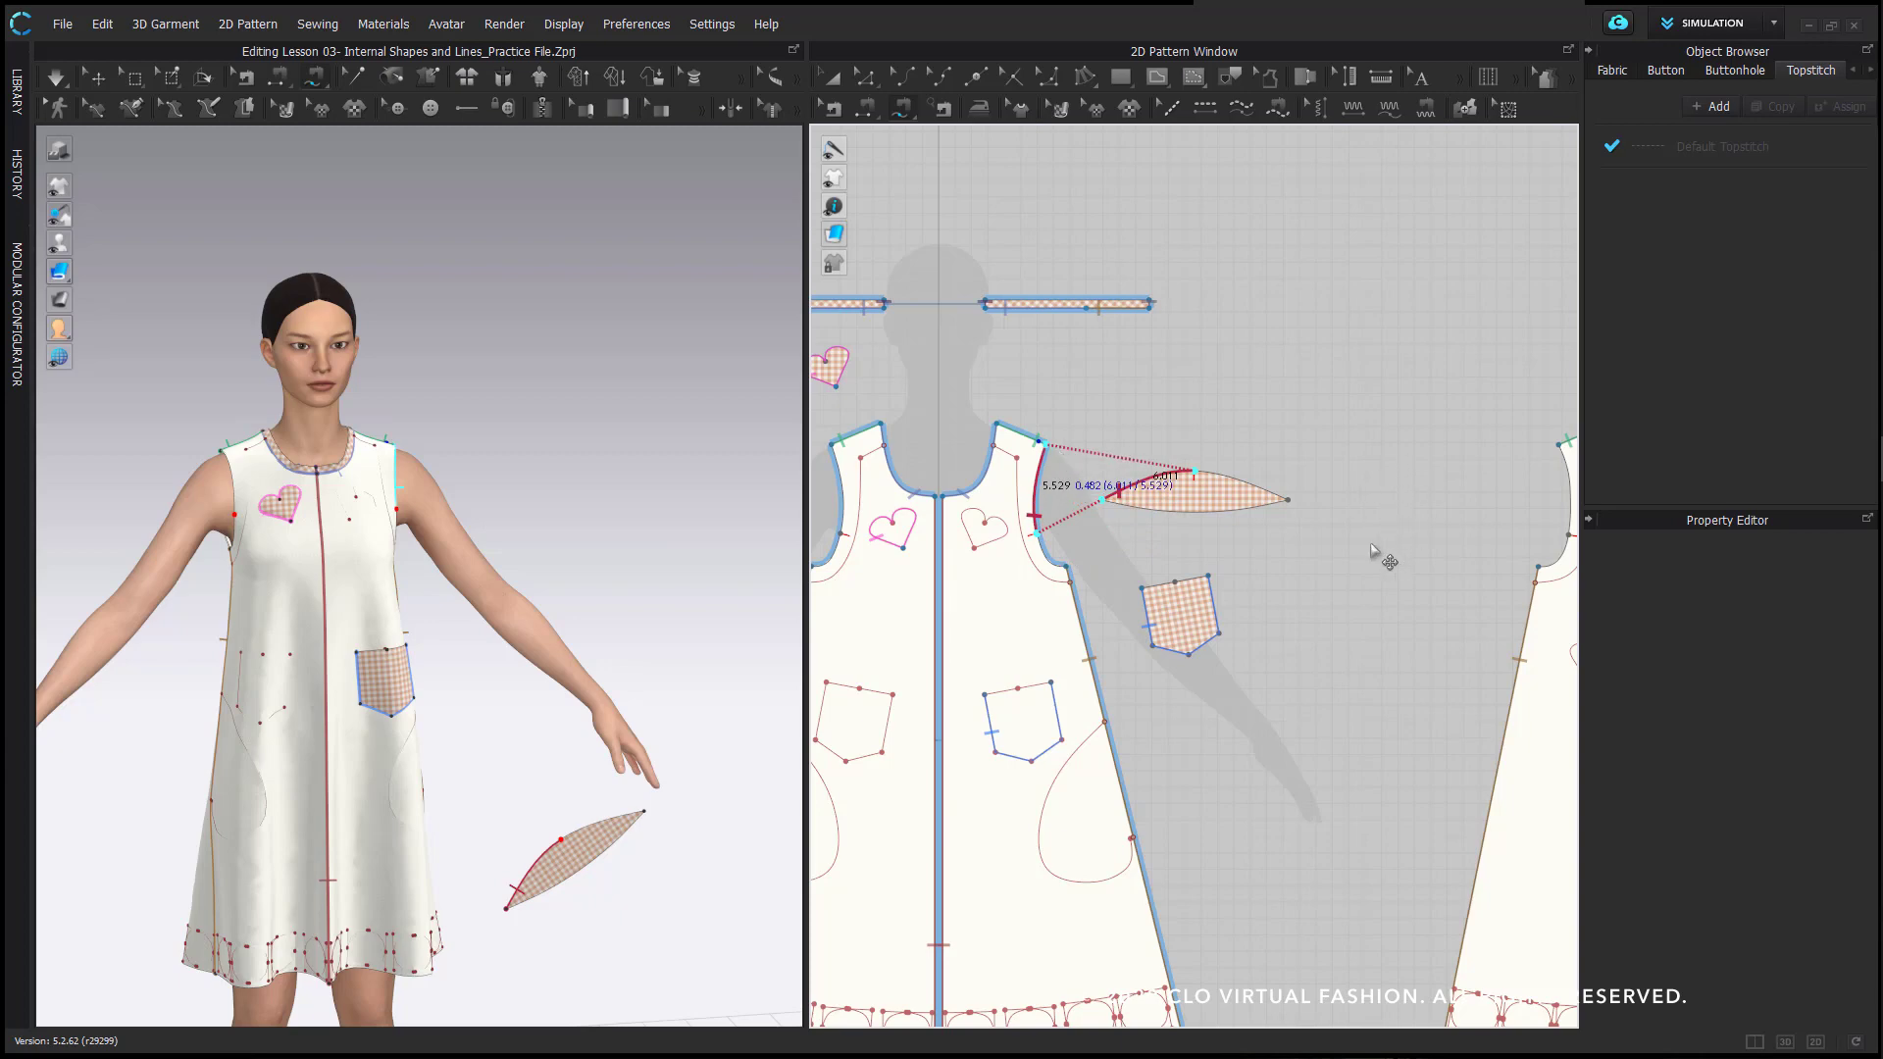
{"action": "key", "text": "Return"}
- Free-sew the other half of the sleeve's upper curve to the facing back armhole from the shoulder down to the notch
{"action": "left_click", "coordinate": [1195, 472]}
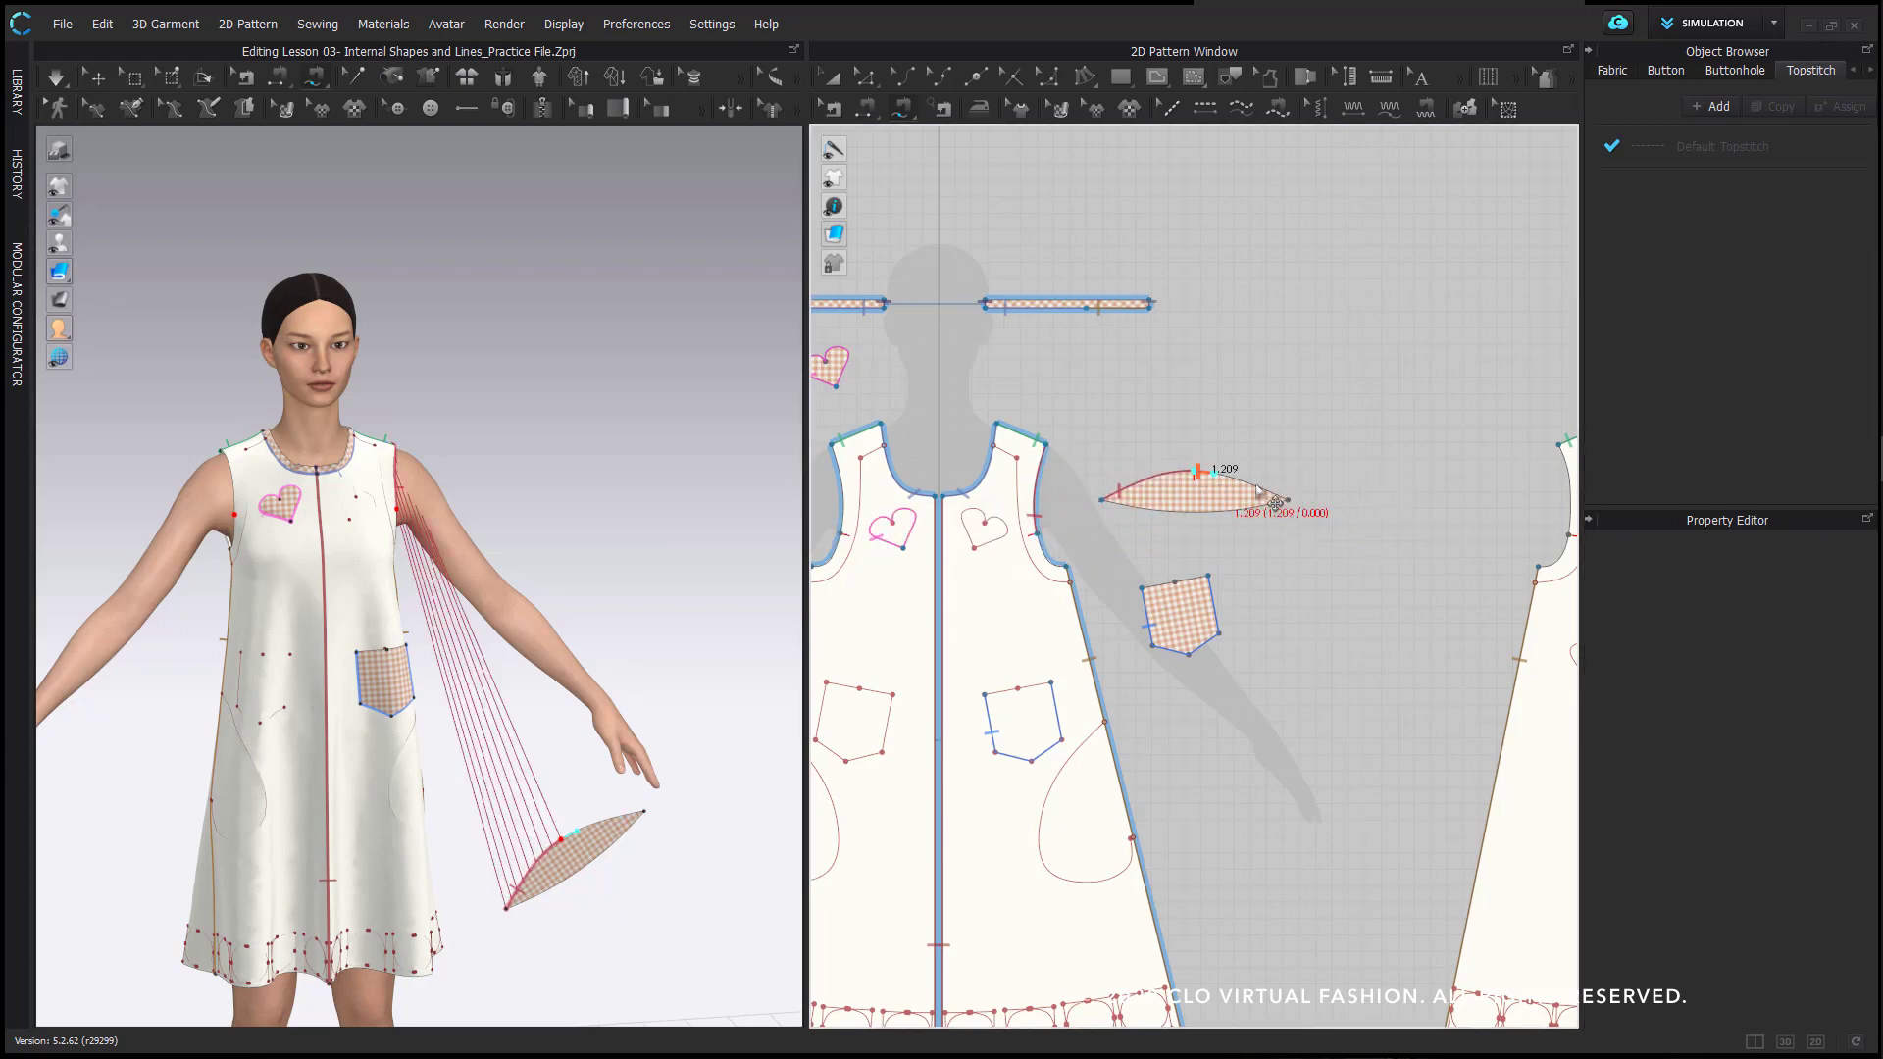
{"action": "scroll", "coordinate": [1314, 544], "scroll_direction": "down", "scroll_amount": 1}
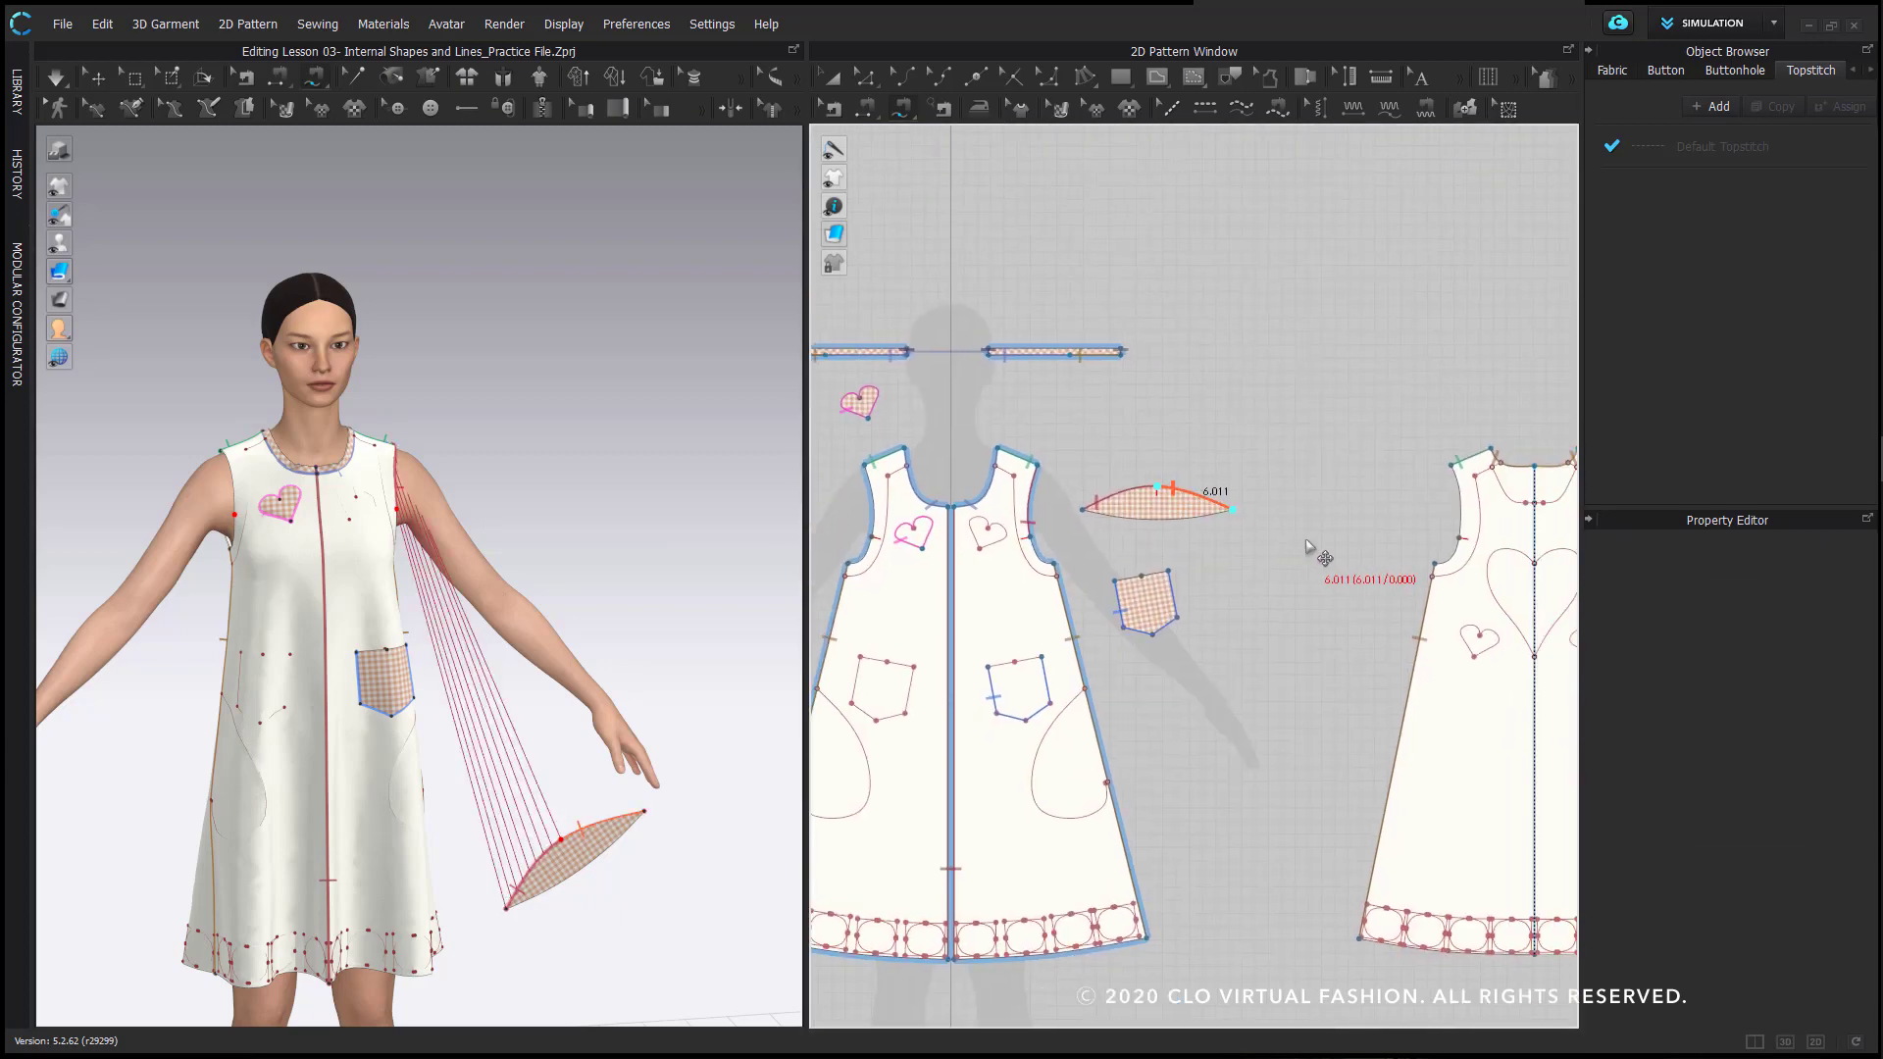
{"action": "left_click", "coordinate": [1453, 467]}
{"action": "left_click", "coordinate": [1459, 538]}
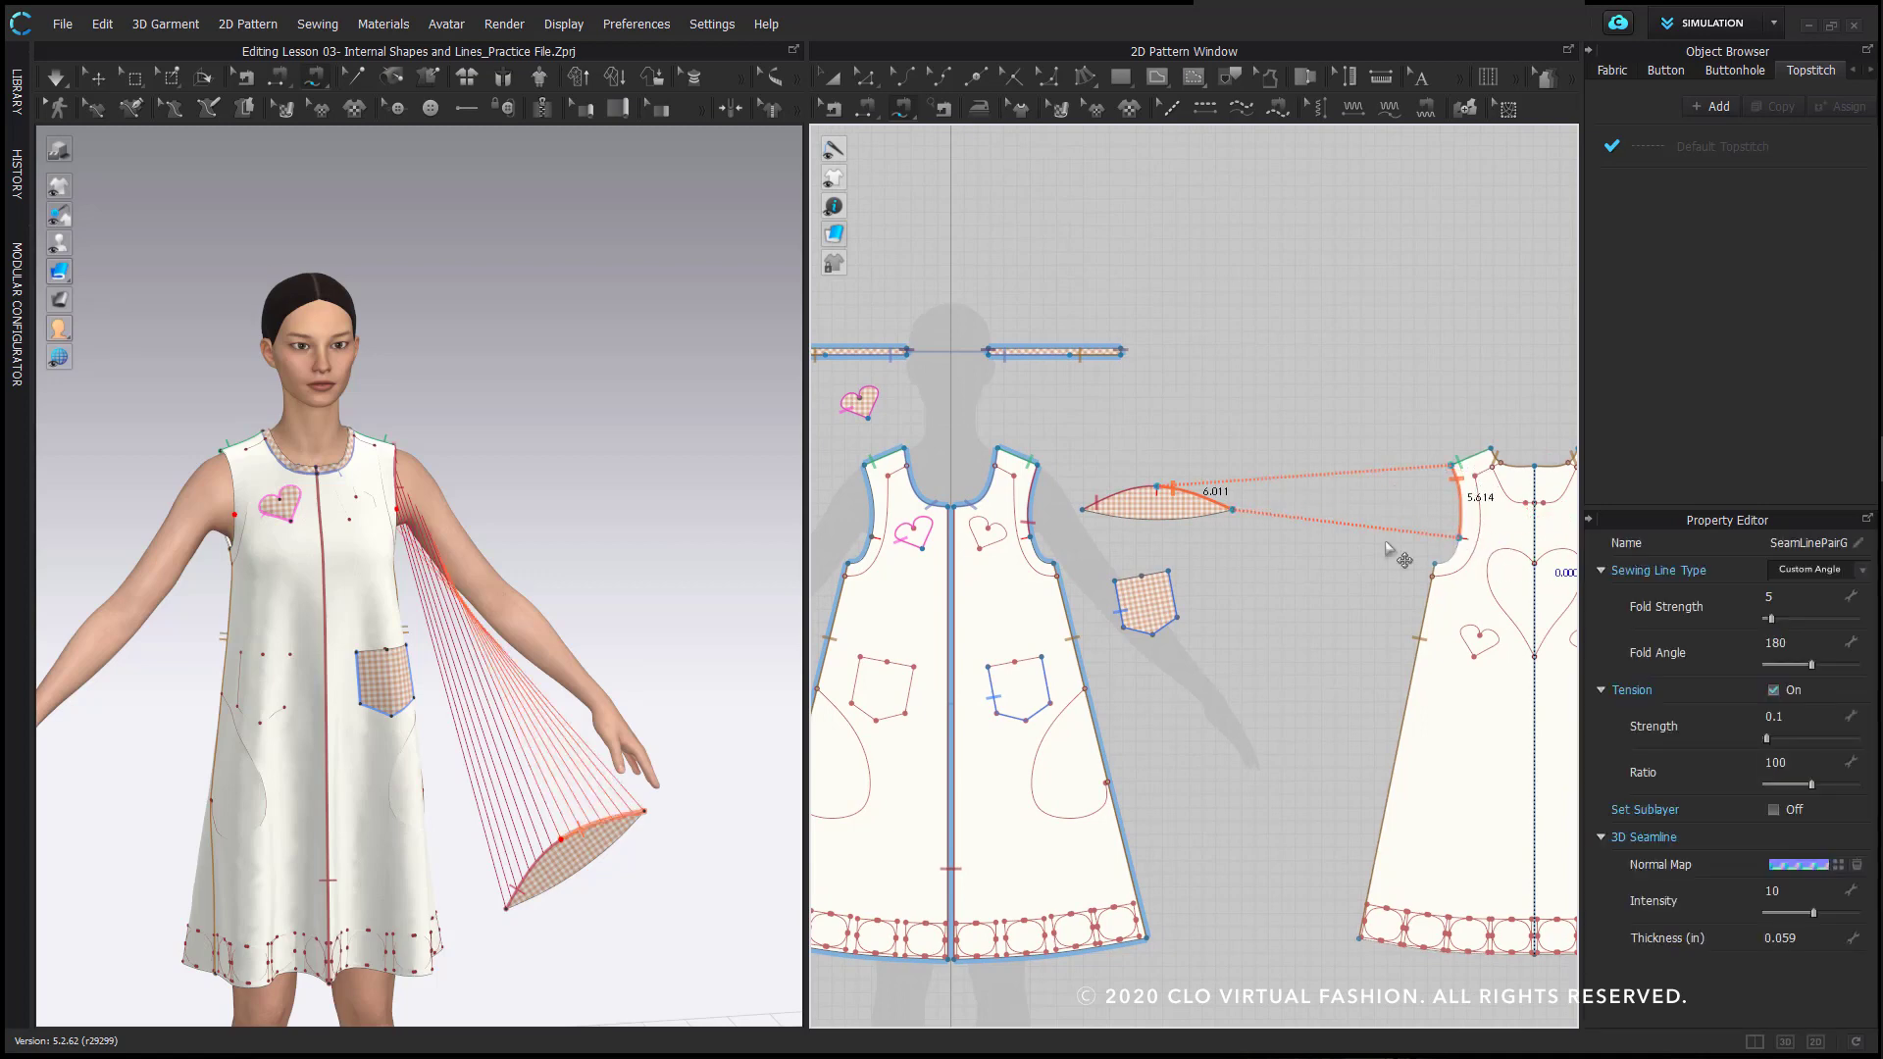
- Select the checked sleeve in 3D and place it at the armhole with Superimpose (Side)
{"action": "left_click", "coordinate": [97, 78]}
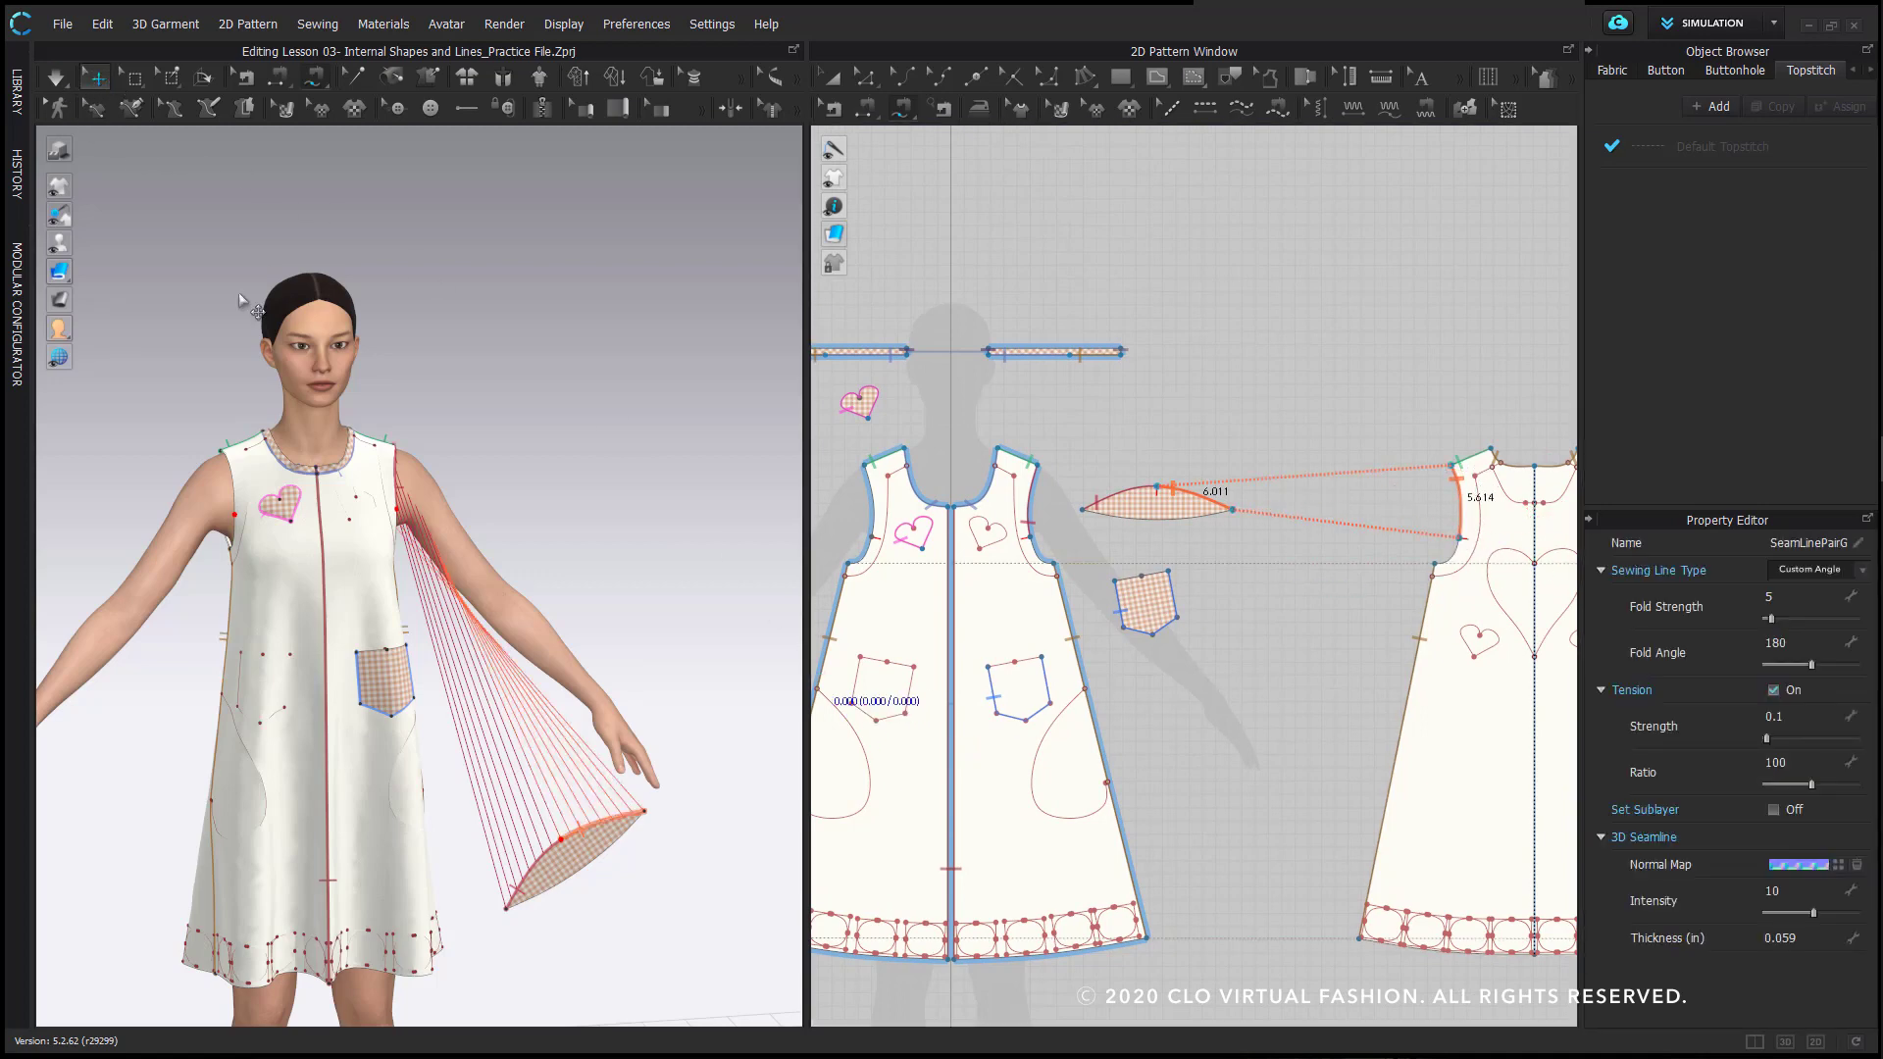
{"action": "left_click", "coordinate": [621, 849]}
{"action": "right_click", "coordinate": [620, 851]}
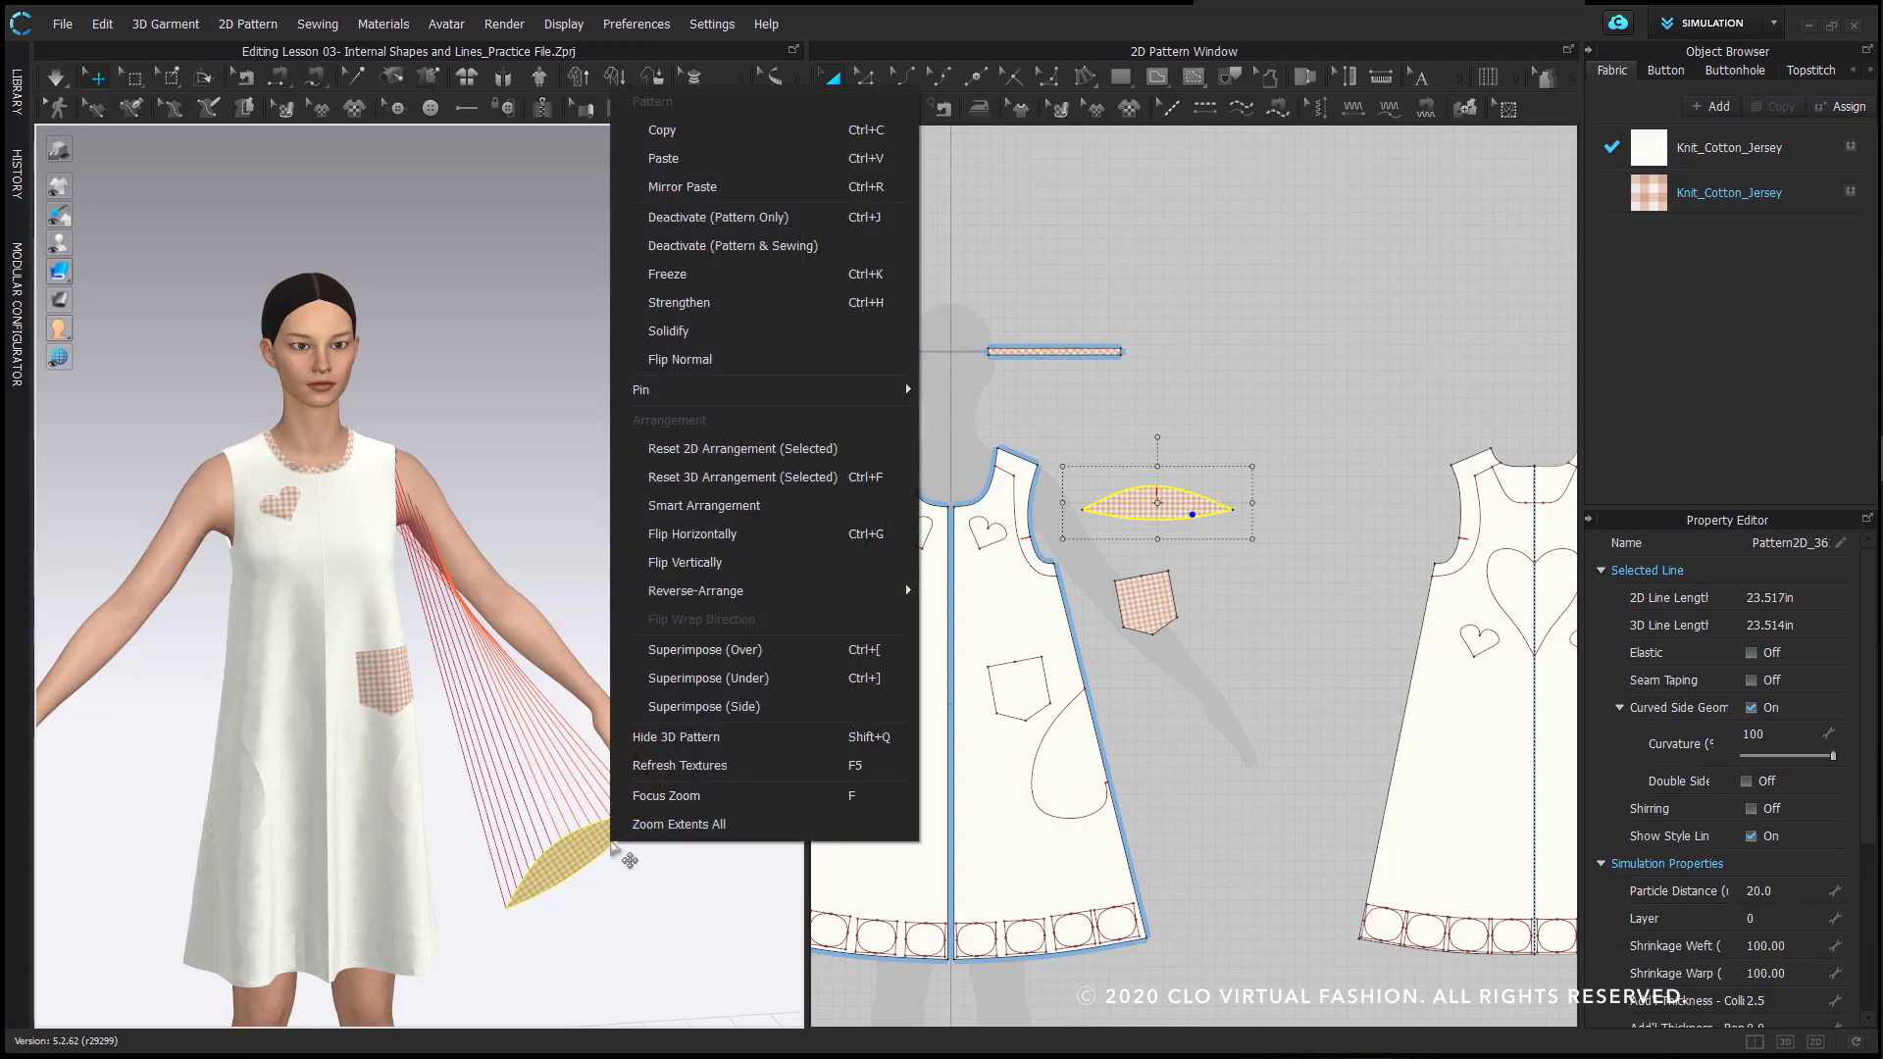
{"action": "left_click", "coordinate": [755, 706]}
{"action": "left_click", "coordinate": [610, 519]}
{"action": "right_click_drag", "start_coordinate": [610, 519], "coordinate": [529, 539]}
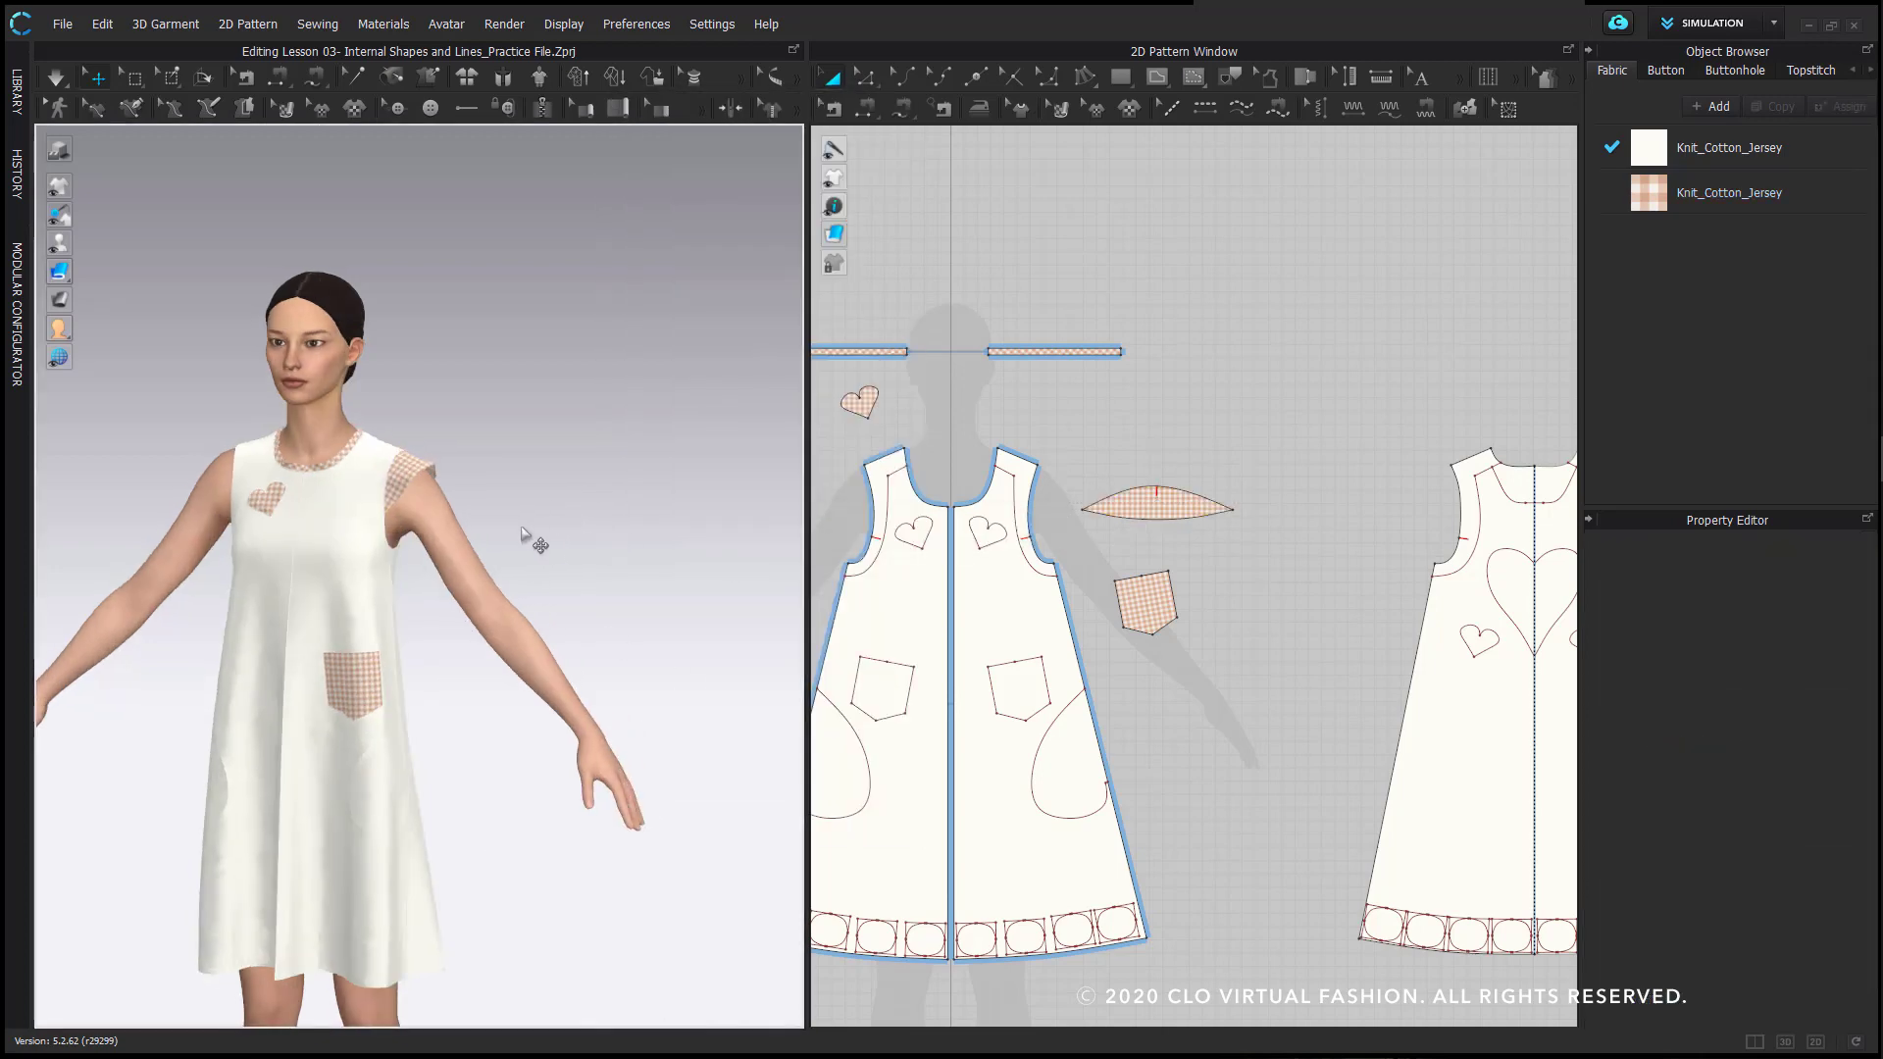
- Clone the checked sleeve as a Symmetric Pattern (with Sewing) and place the copy beside the opposite armhole in 2D
{"action": "left_click", "coordinate": [1157, 504]}
{"action": "right_click", "coordinate": [1294, 543]}
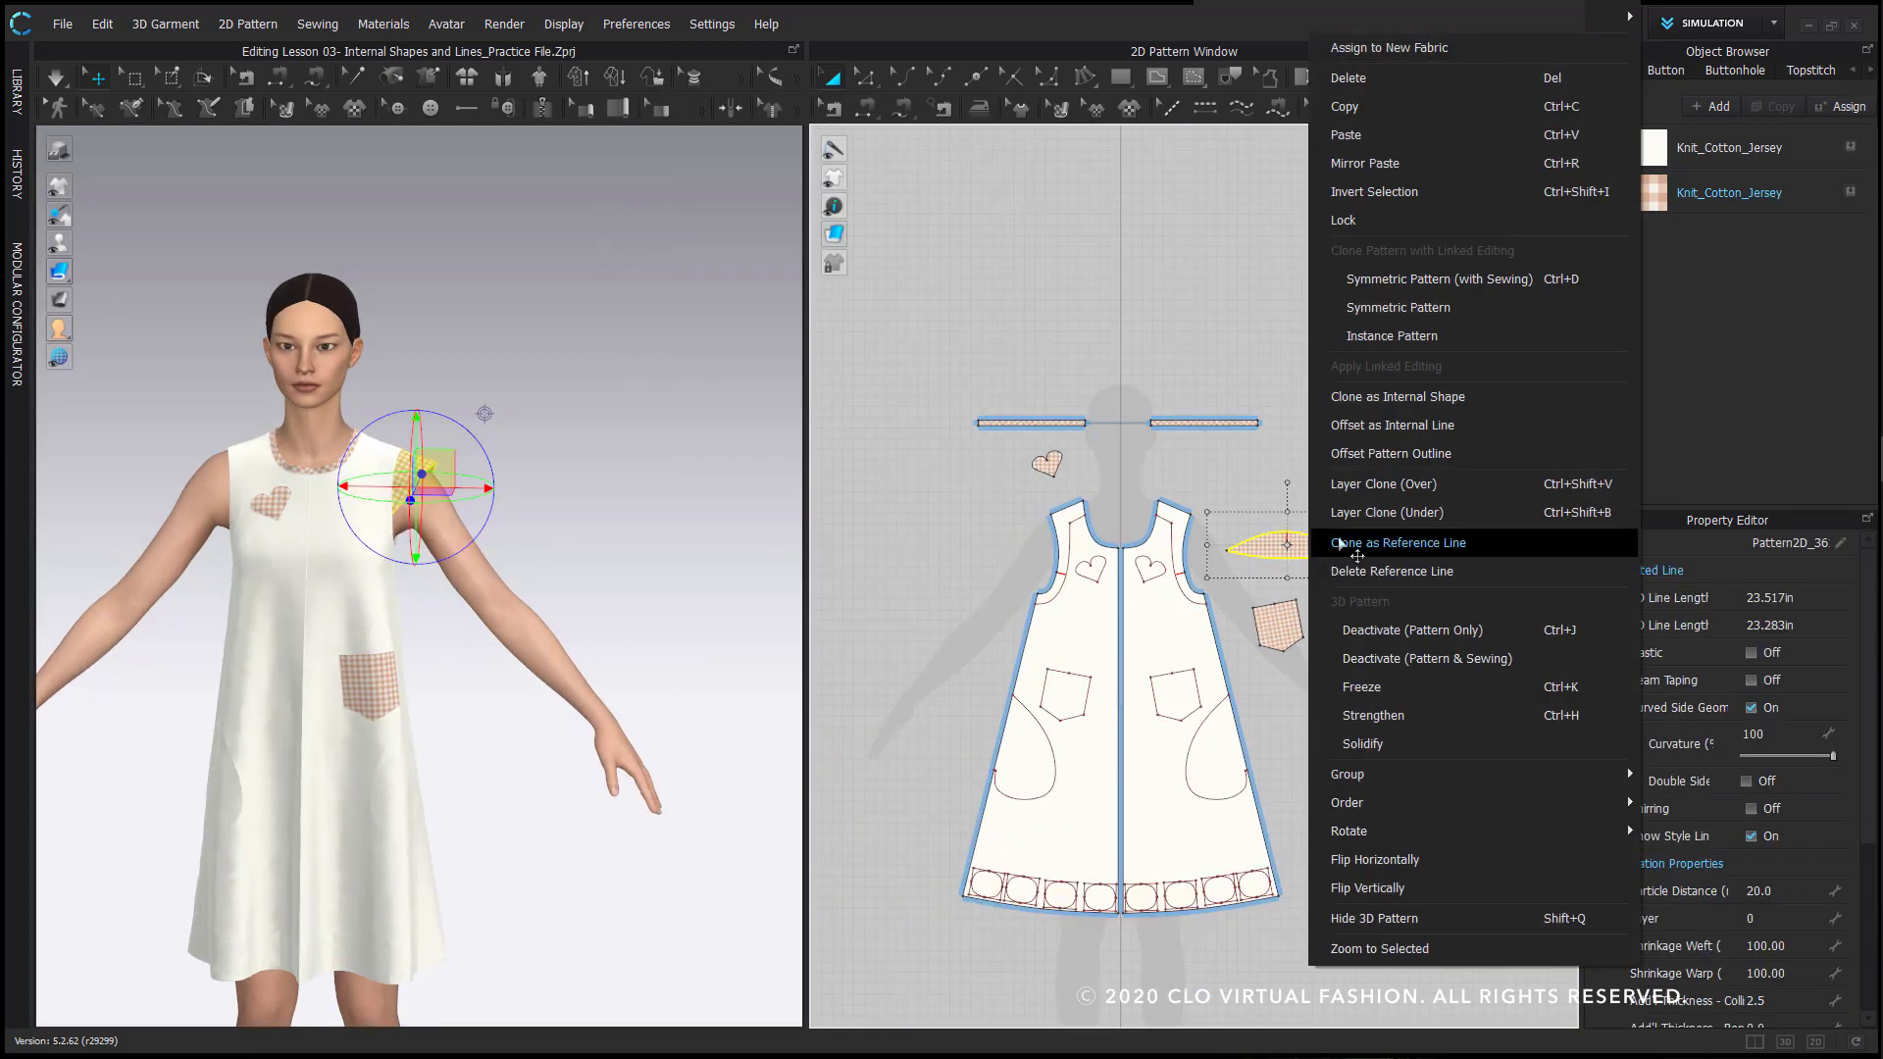
{"action": "left_click", "coordinate": [1429, 395]}
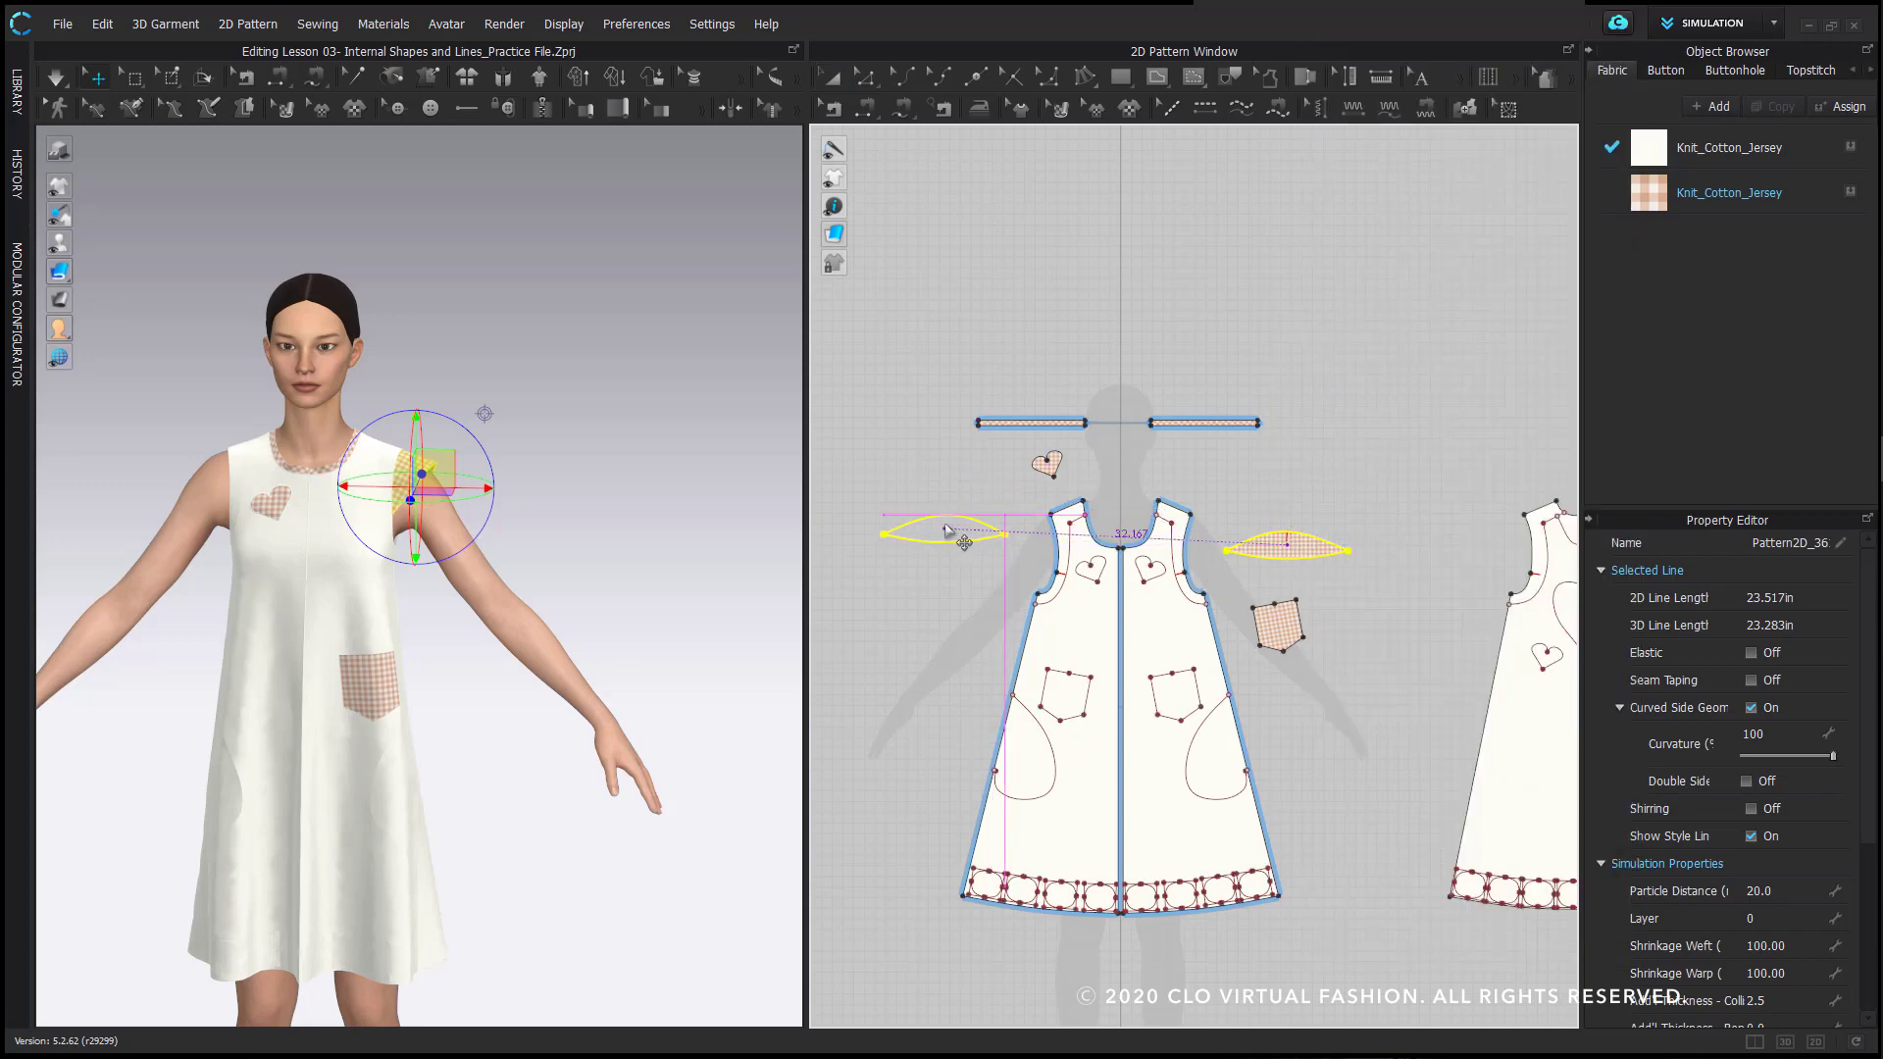
- Place the mirrored sleeve at the opposite armhole in 3D with Superimpose (Side)
{"action": "scroll", "coordinate": [228, 518], "scroll_direction": "down", "scroll_amount": 1}
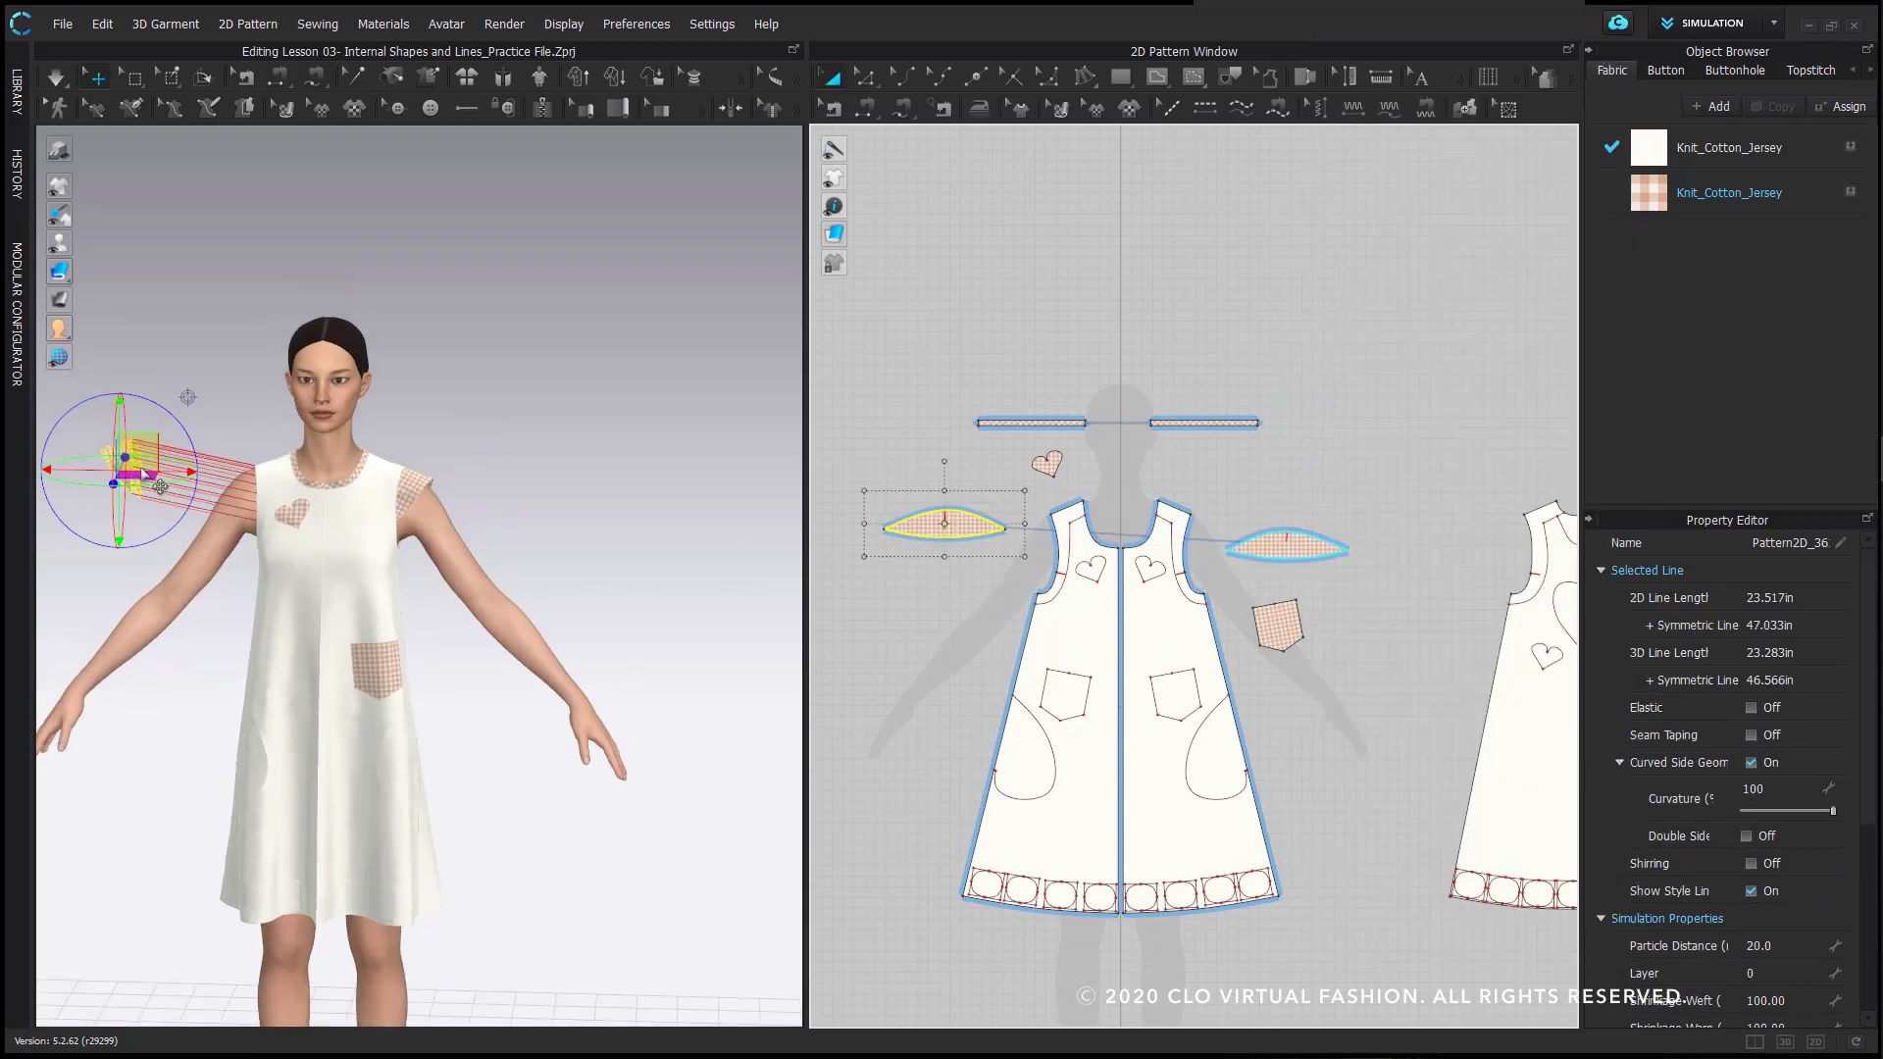
{"action": "right_click", "coordinate": [141, 484]}
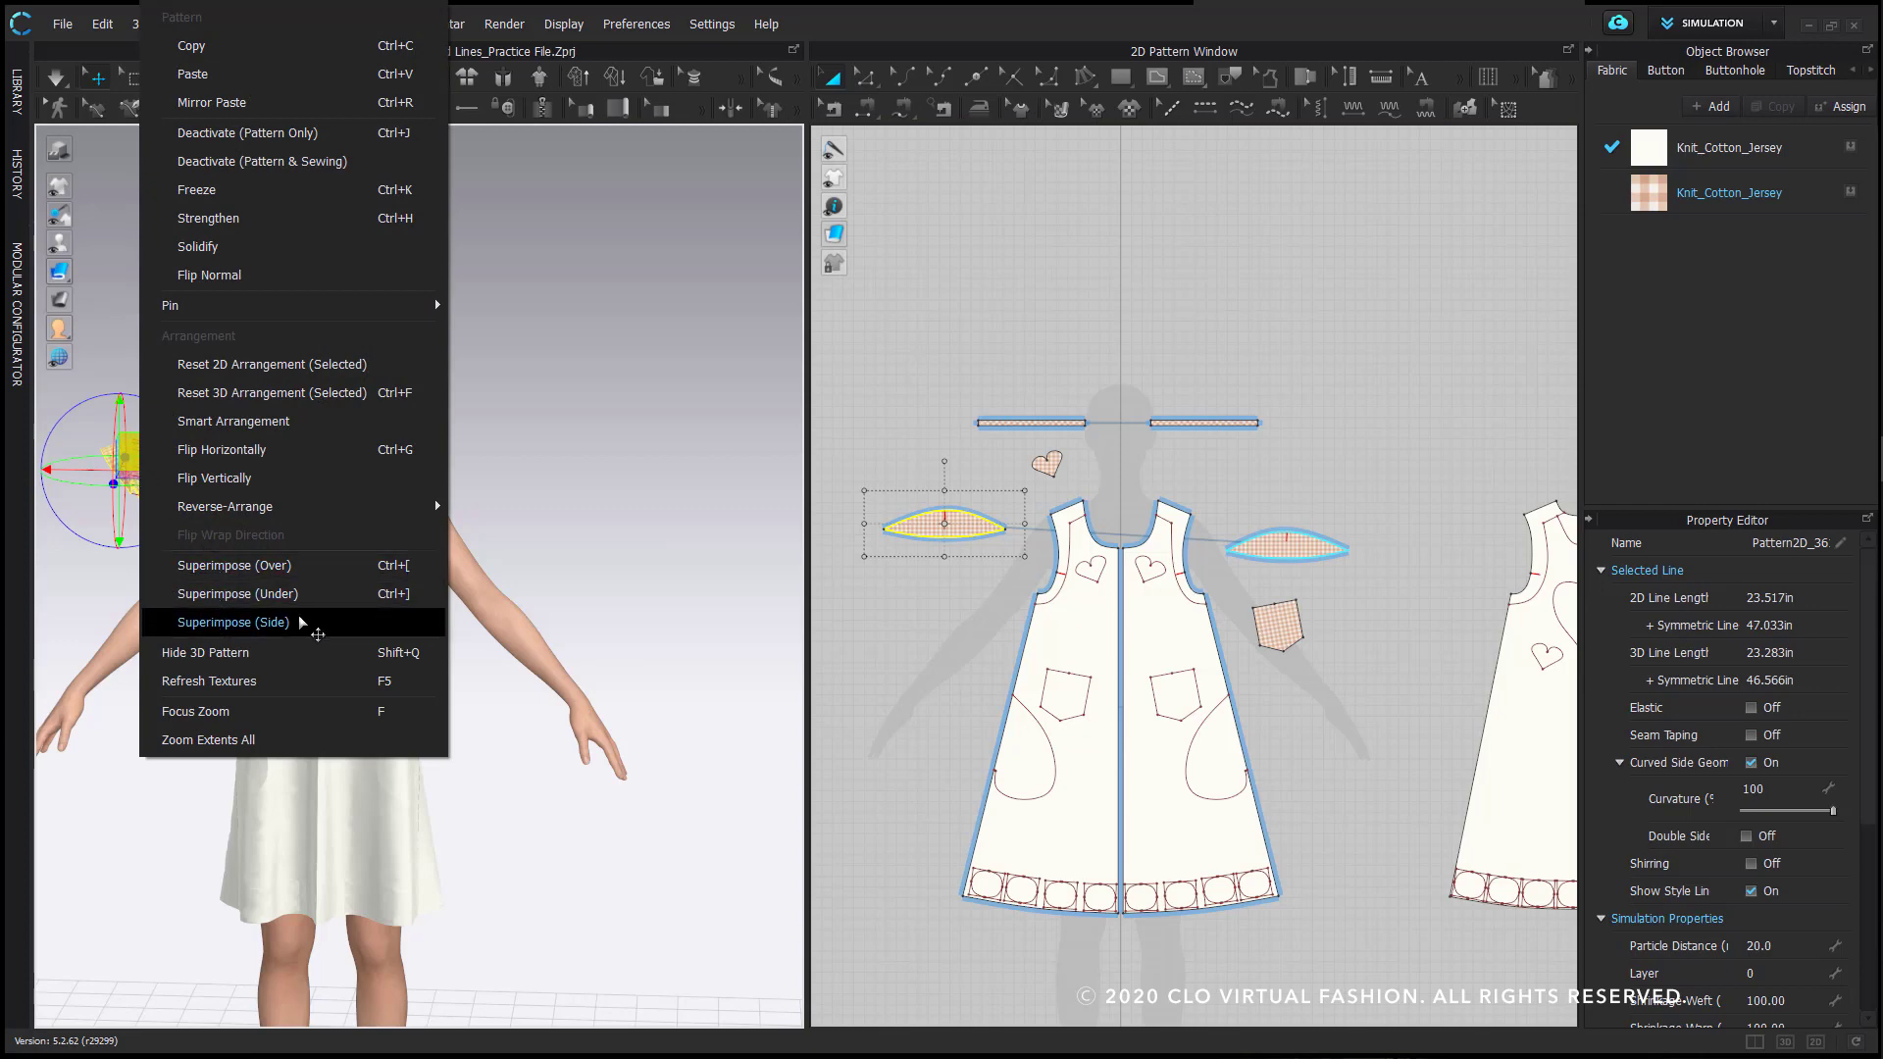
{"action": "left_click", "coordinate": [344, 624]}
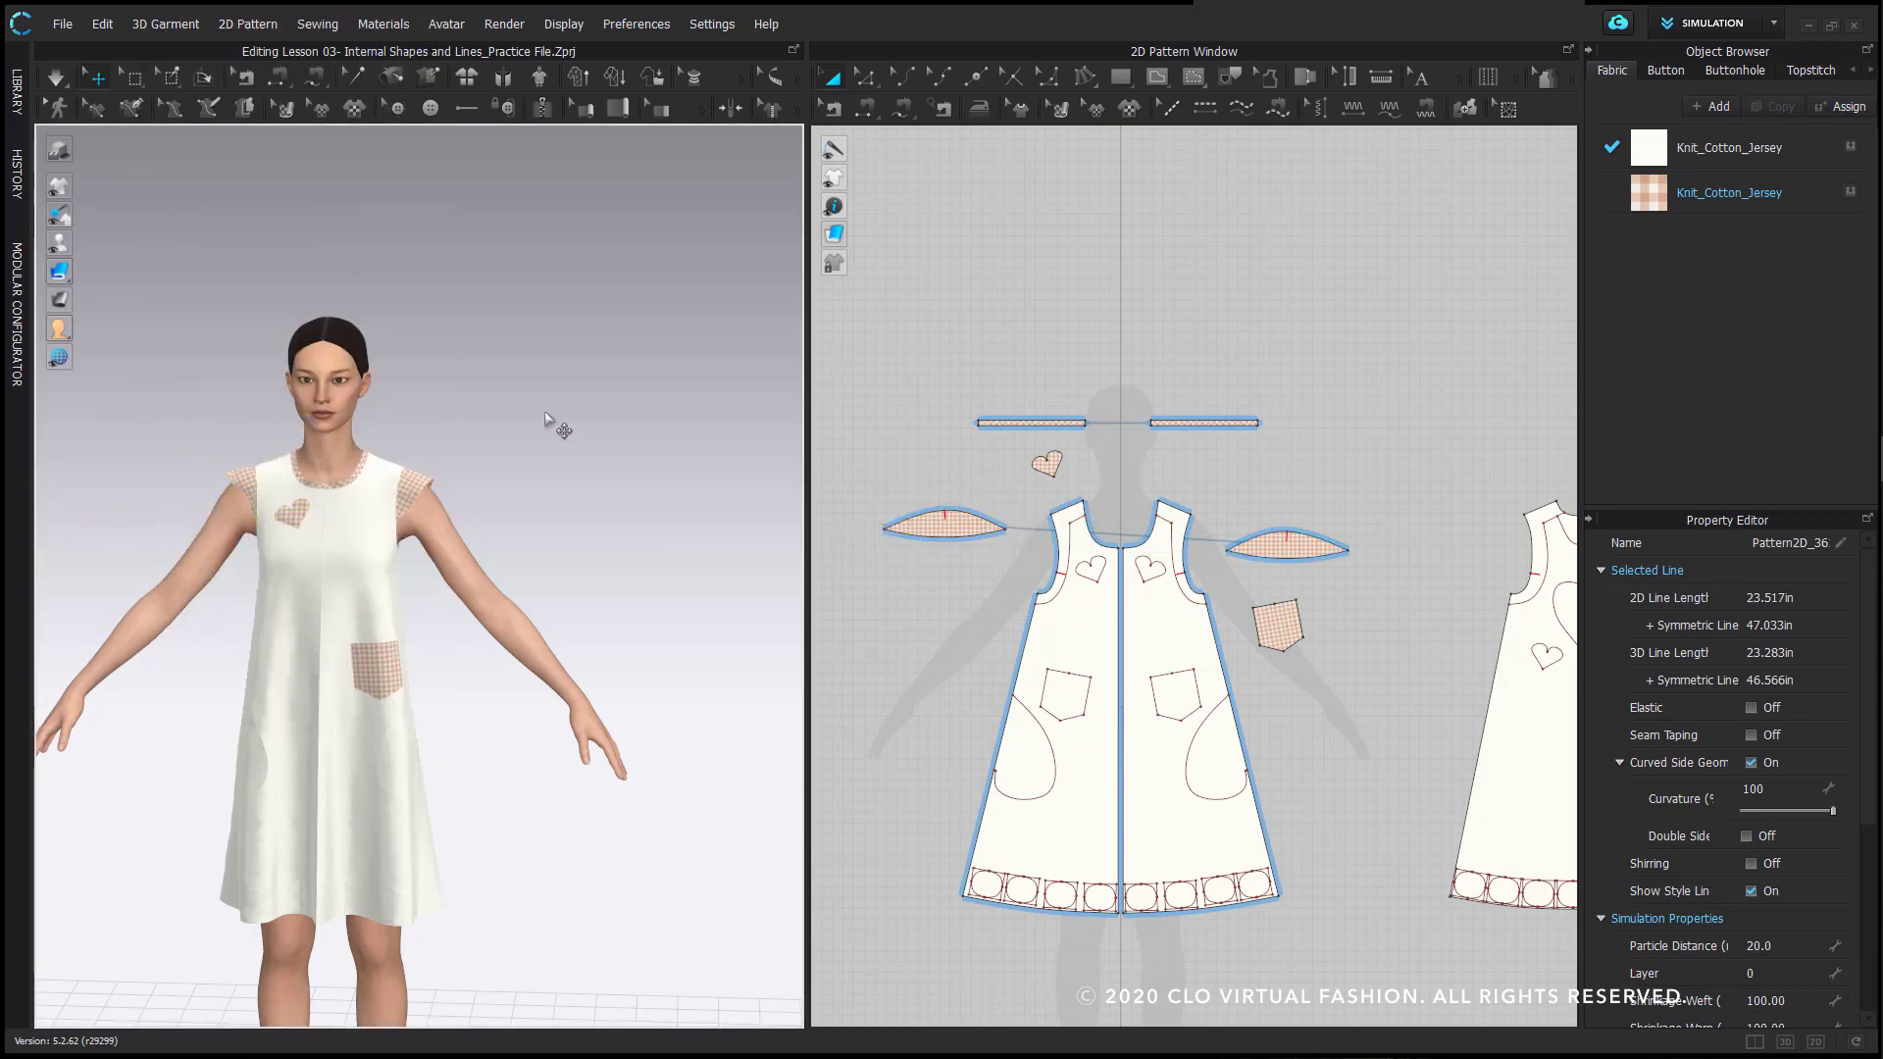
- Simulate the garment to drape both checked sleeves and check it from the front
{"action": "right_click_drag", "start_coordinate": [379, 584], "coordinate": [418, 592]}
{"action": "key", "text": "space"}
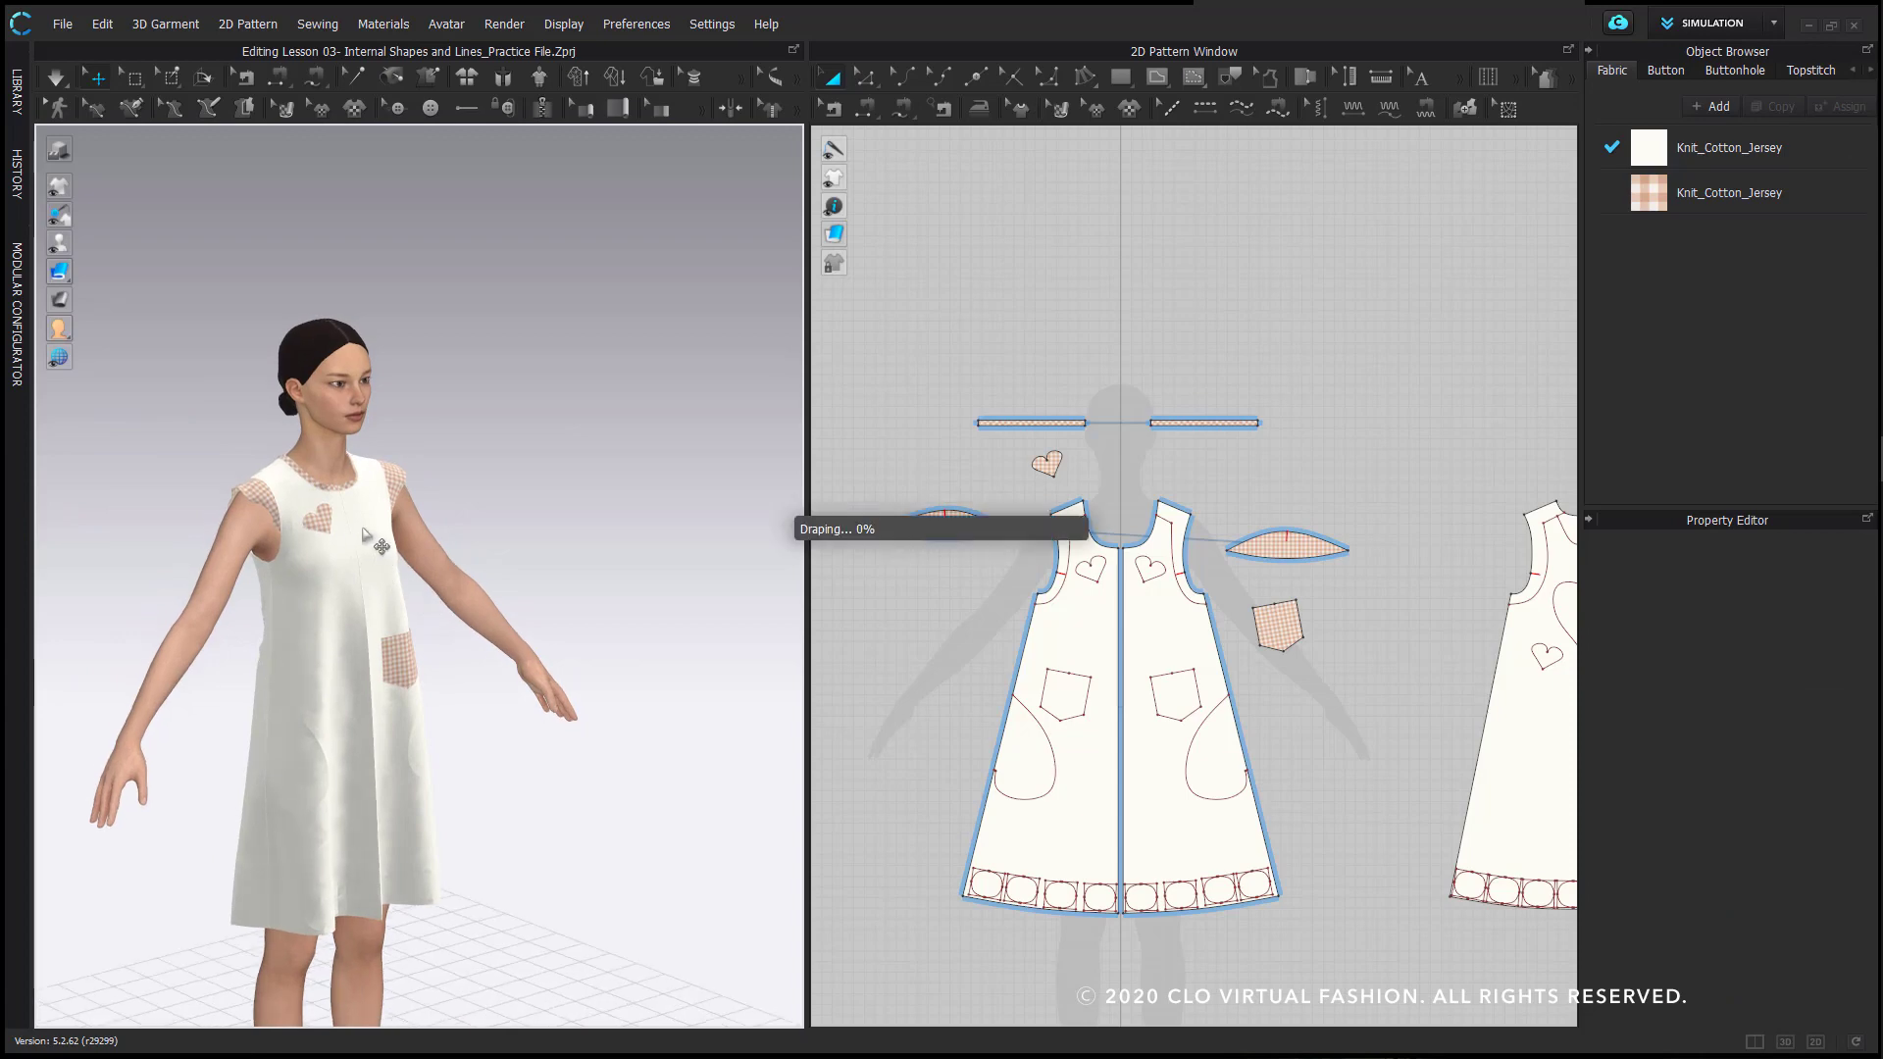
{"action": "key", "text": "2"}
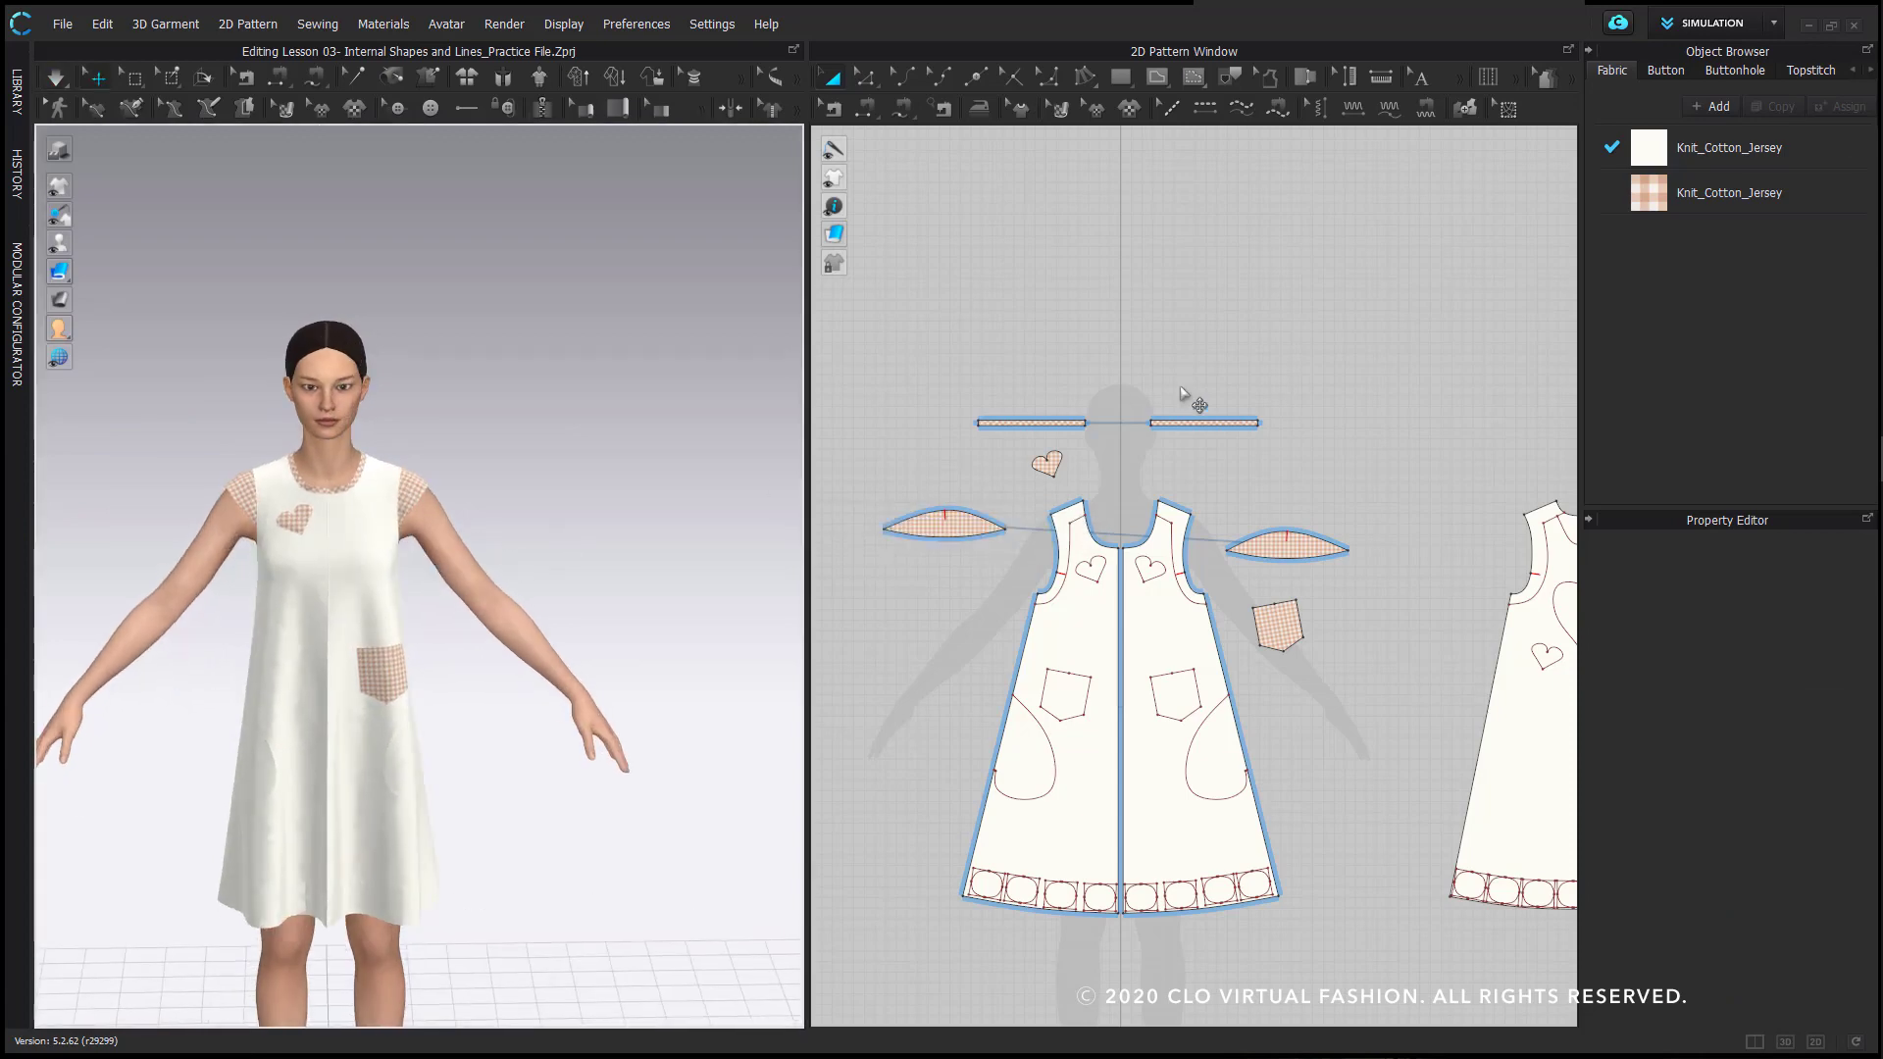
- Show the internal lines on the 3D garment
{"action": "scroll", "coordinate": [498, 428], "scroll_direction": "up", "scroll_amount": 2}
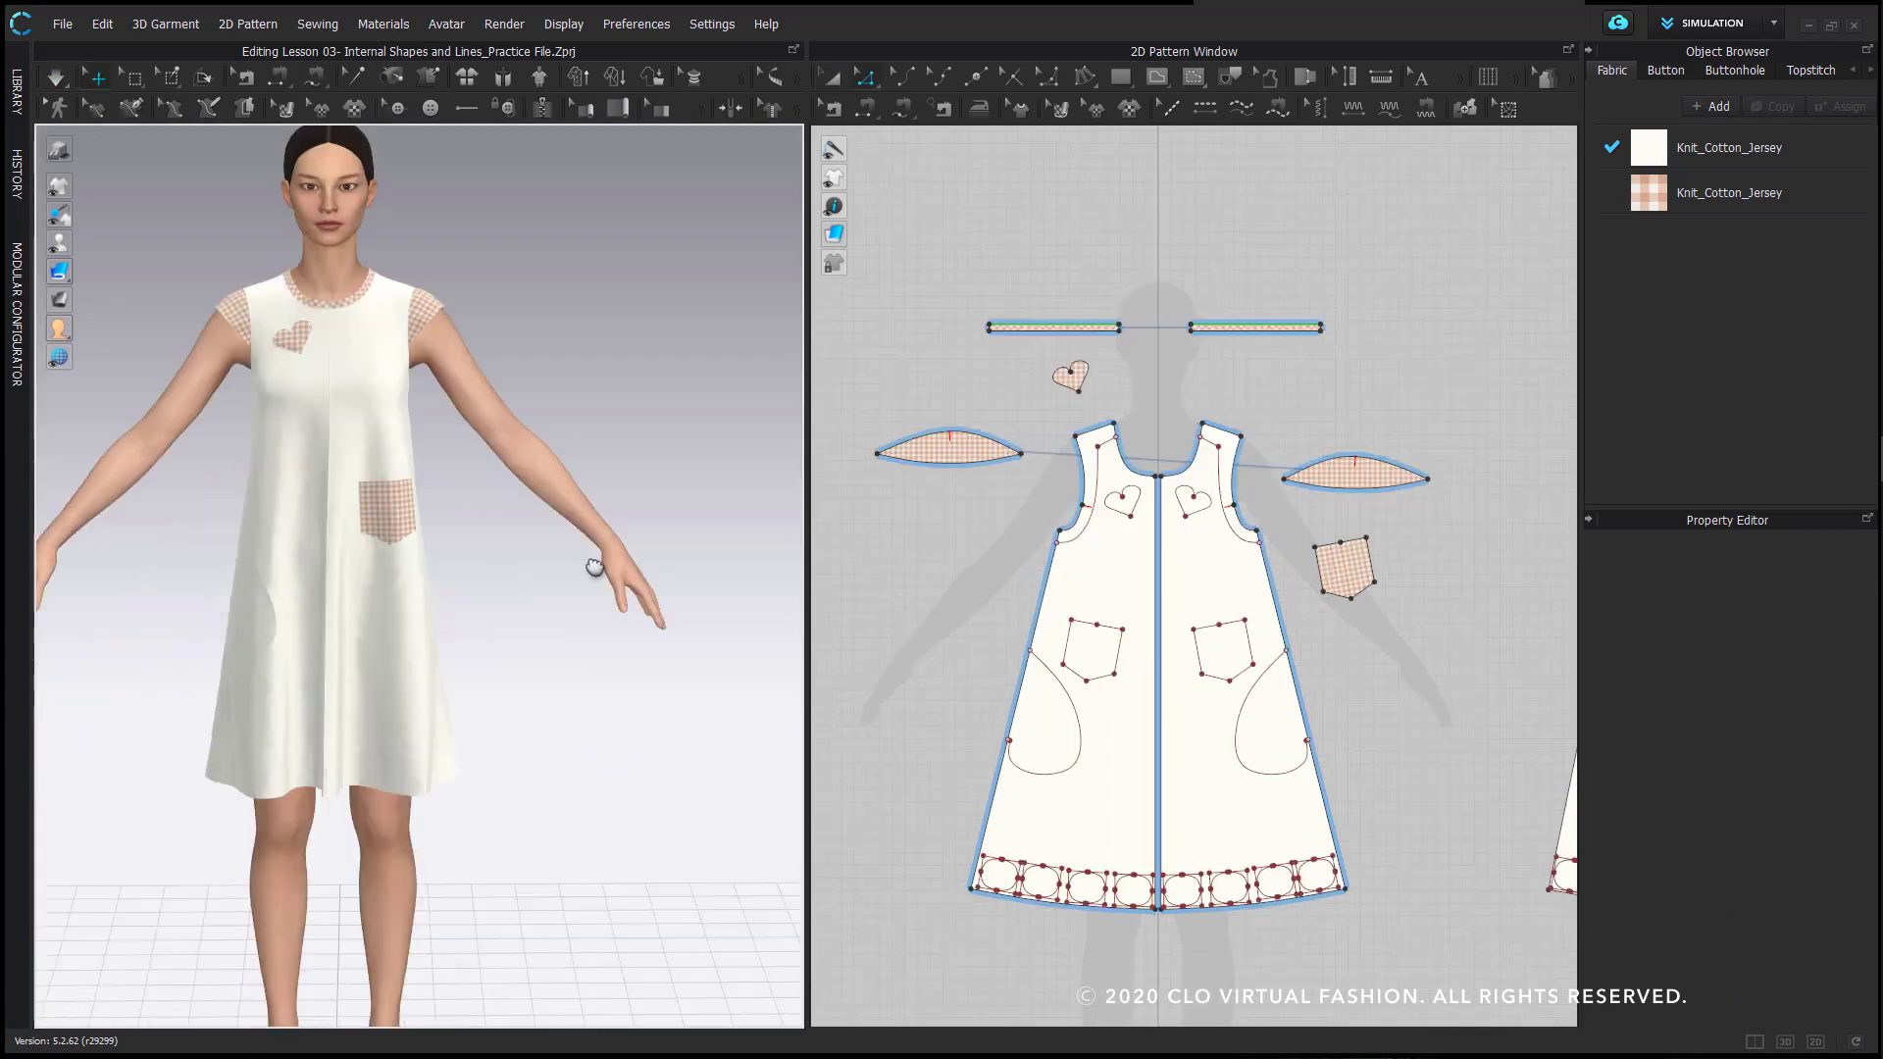
{"action": "middle_click_drag", "start_coordinate": [592, 559], "coordinate": [640, 524]}
{"action": "scroll", "coordinate": [1335, 888], "scroll_direction": "down", "scroll_amount": 3}
{"action": "middle_click_drag", "start_coordinate": [1317, 862], "coordinate": [1177, 686]}
{"action": "scroll", "coordinate": [1174, 690], "scroll_direction": "up", "scroll_amount": 4}
{"action": "scroll", "coordinate": [1153, 726], "scroll_direction": "down", "scroll_amount": 2}
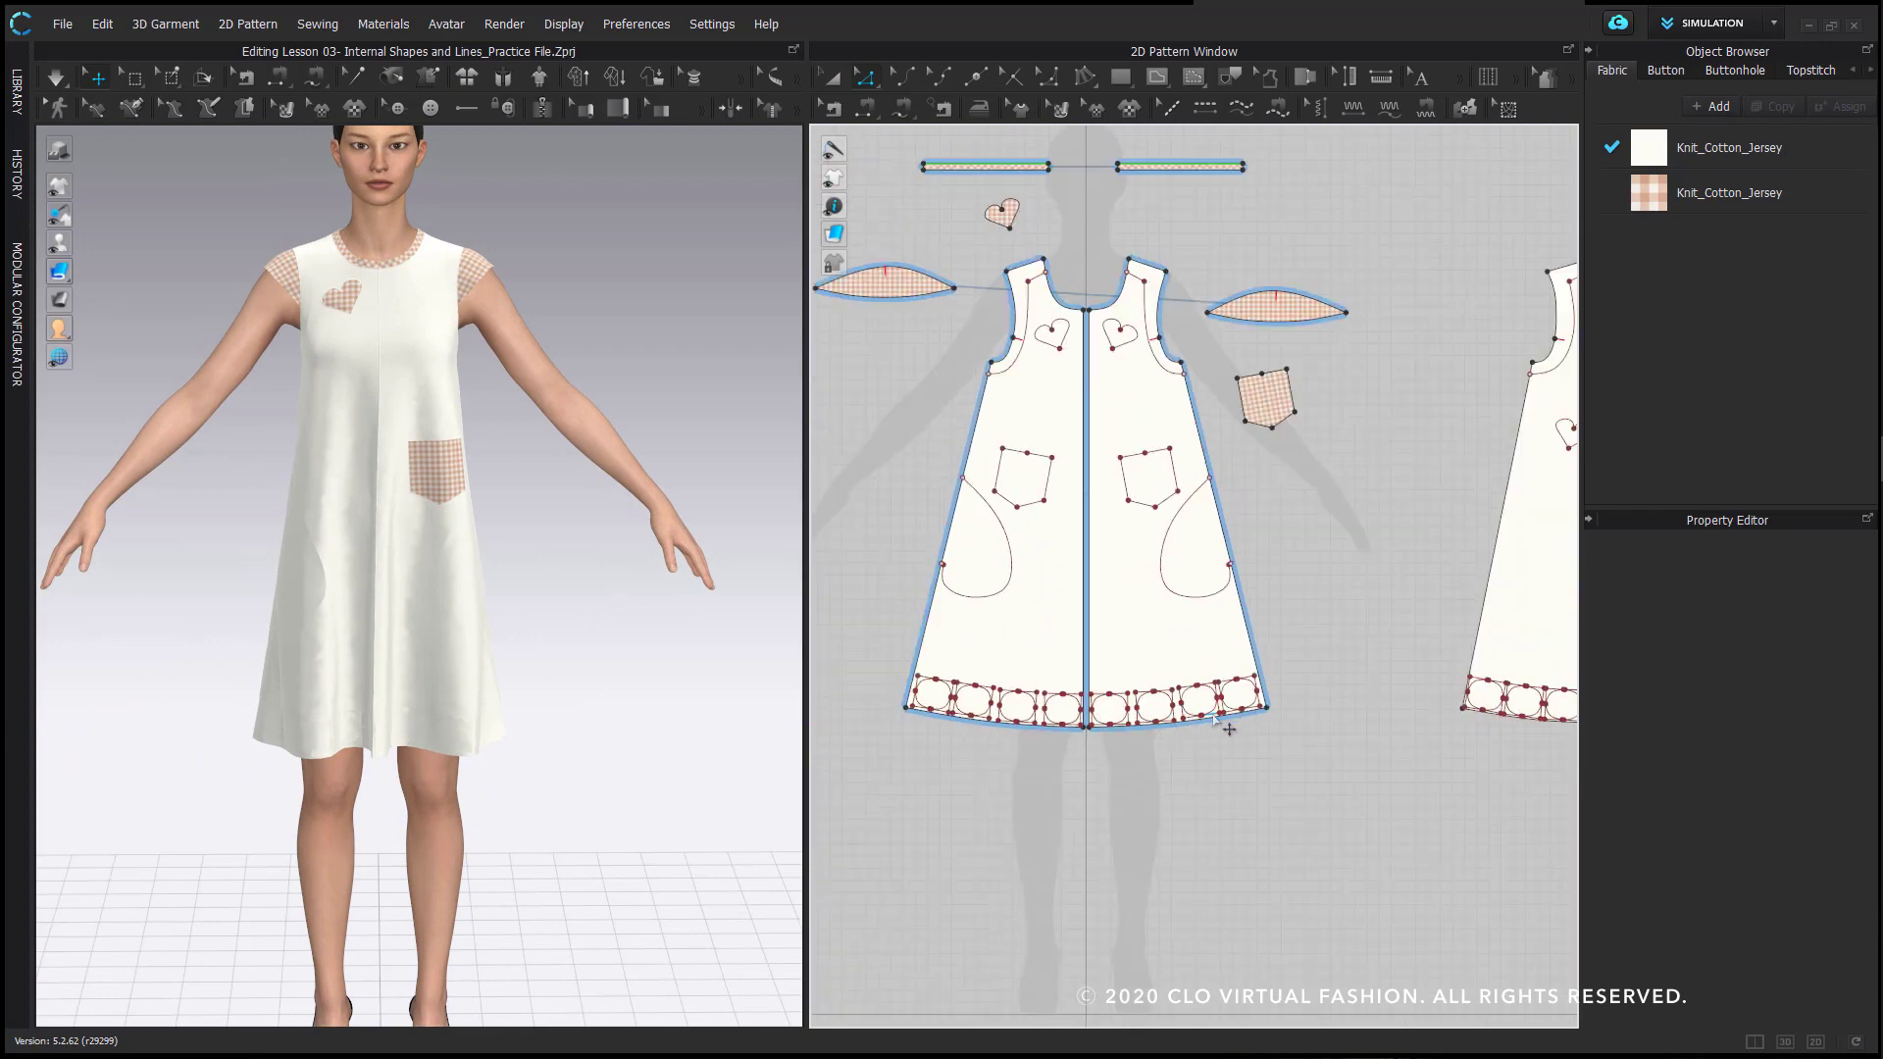
{"action": "right_click_drag", "start_coordinate": [197, 733], "coordinate": [245, 677]}
{"action": "mouse_move", "coordinate": [67, 190]}
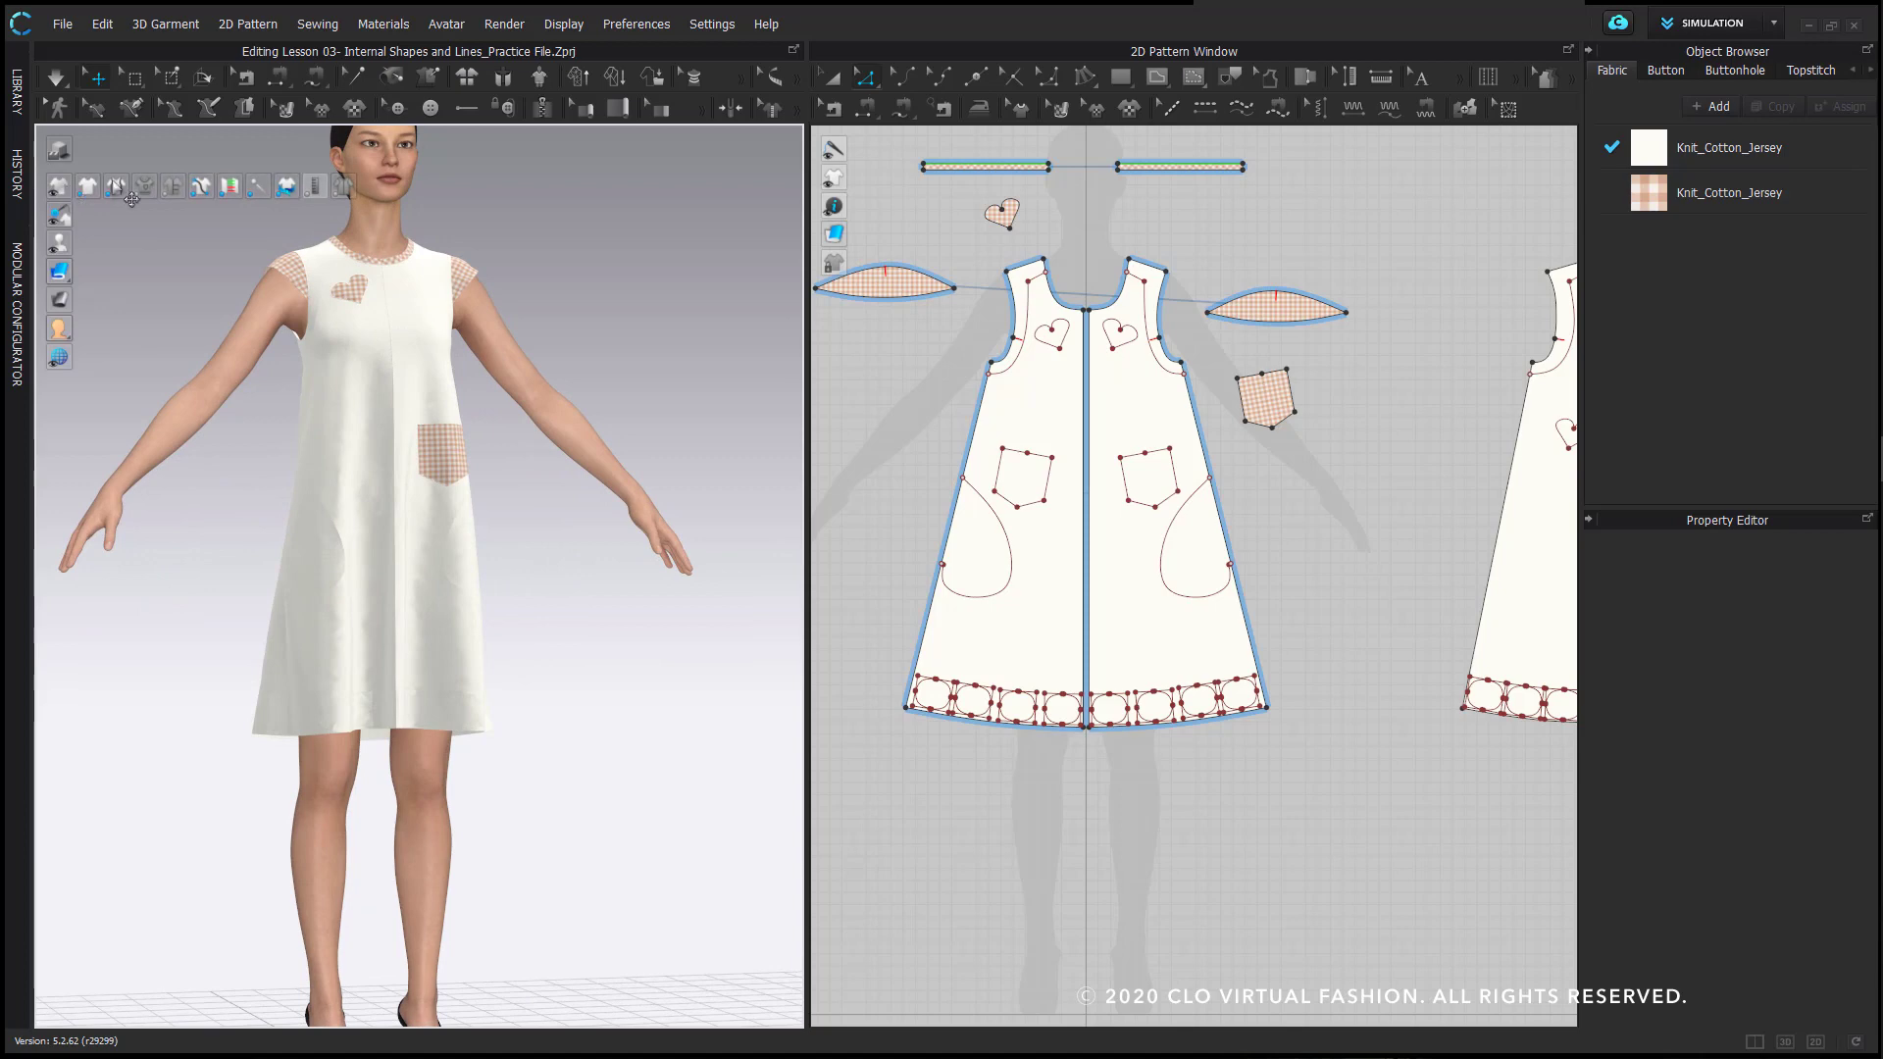
{"action": "left_click", "coordinate": [116, 186]}
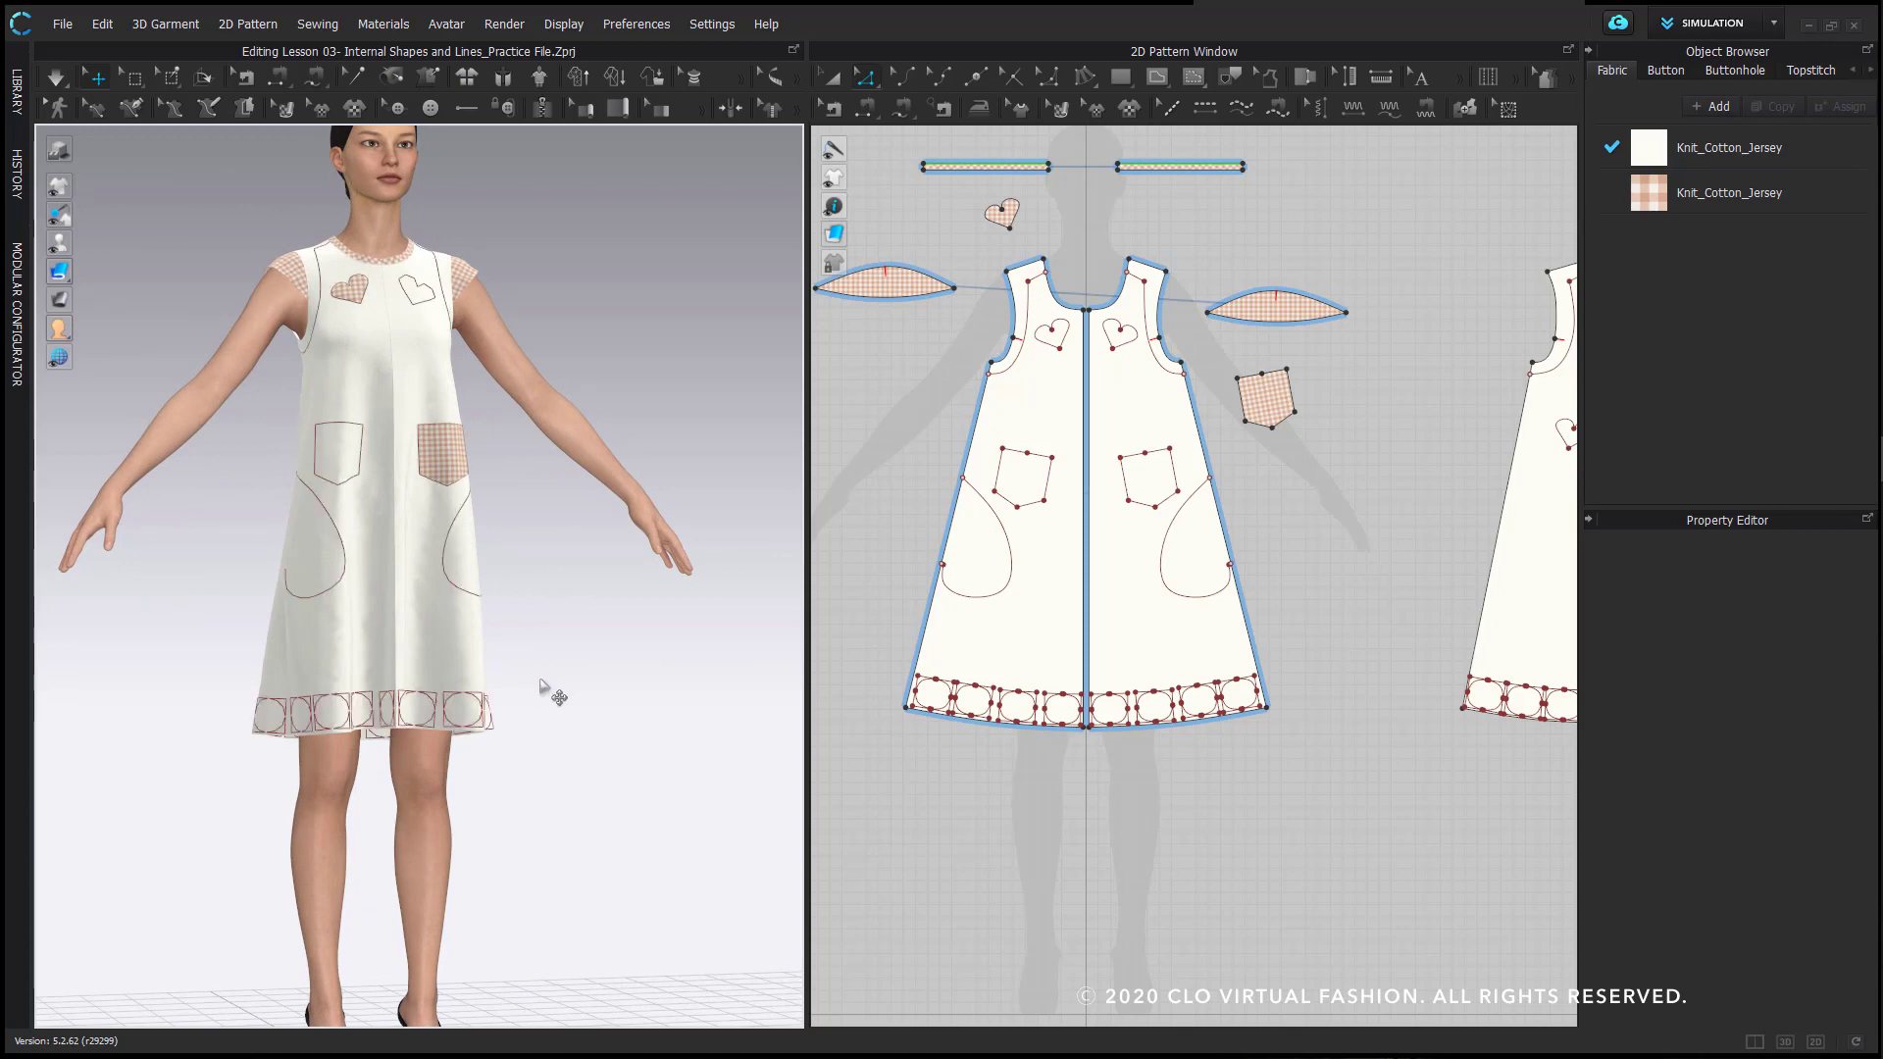
{"action": "right_click_drag", "start_coordinate": [540, 684], "coordinate": [143, 680]}
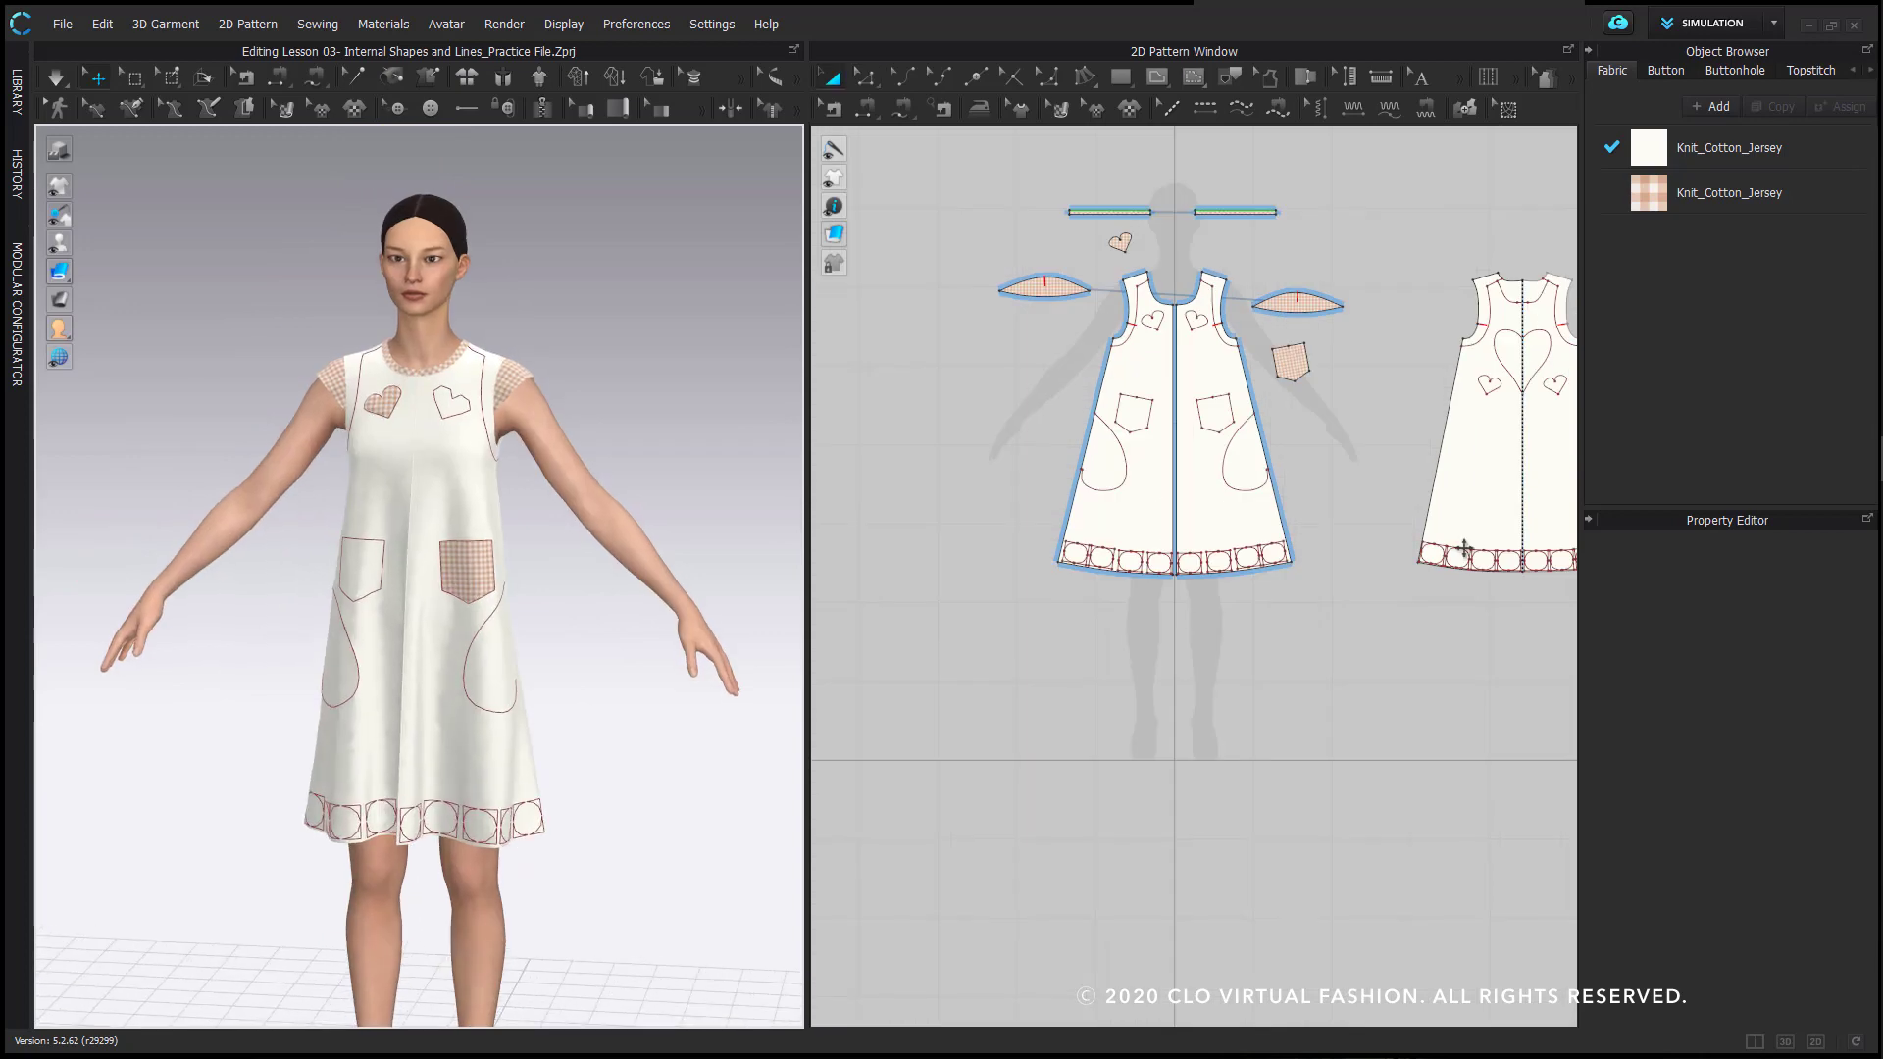
- Convert the upper outer corner shape of the hem motif nearest the side seam on the right front panel to a hole
{"action": "scroll", "coordinate": [1455, 552], "scroll_direction": "up", "scroll_amount": 3}
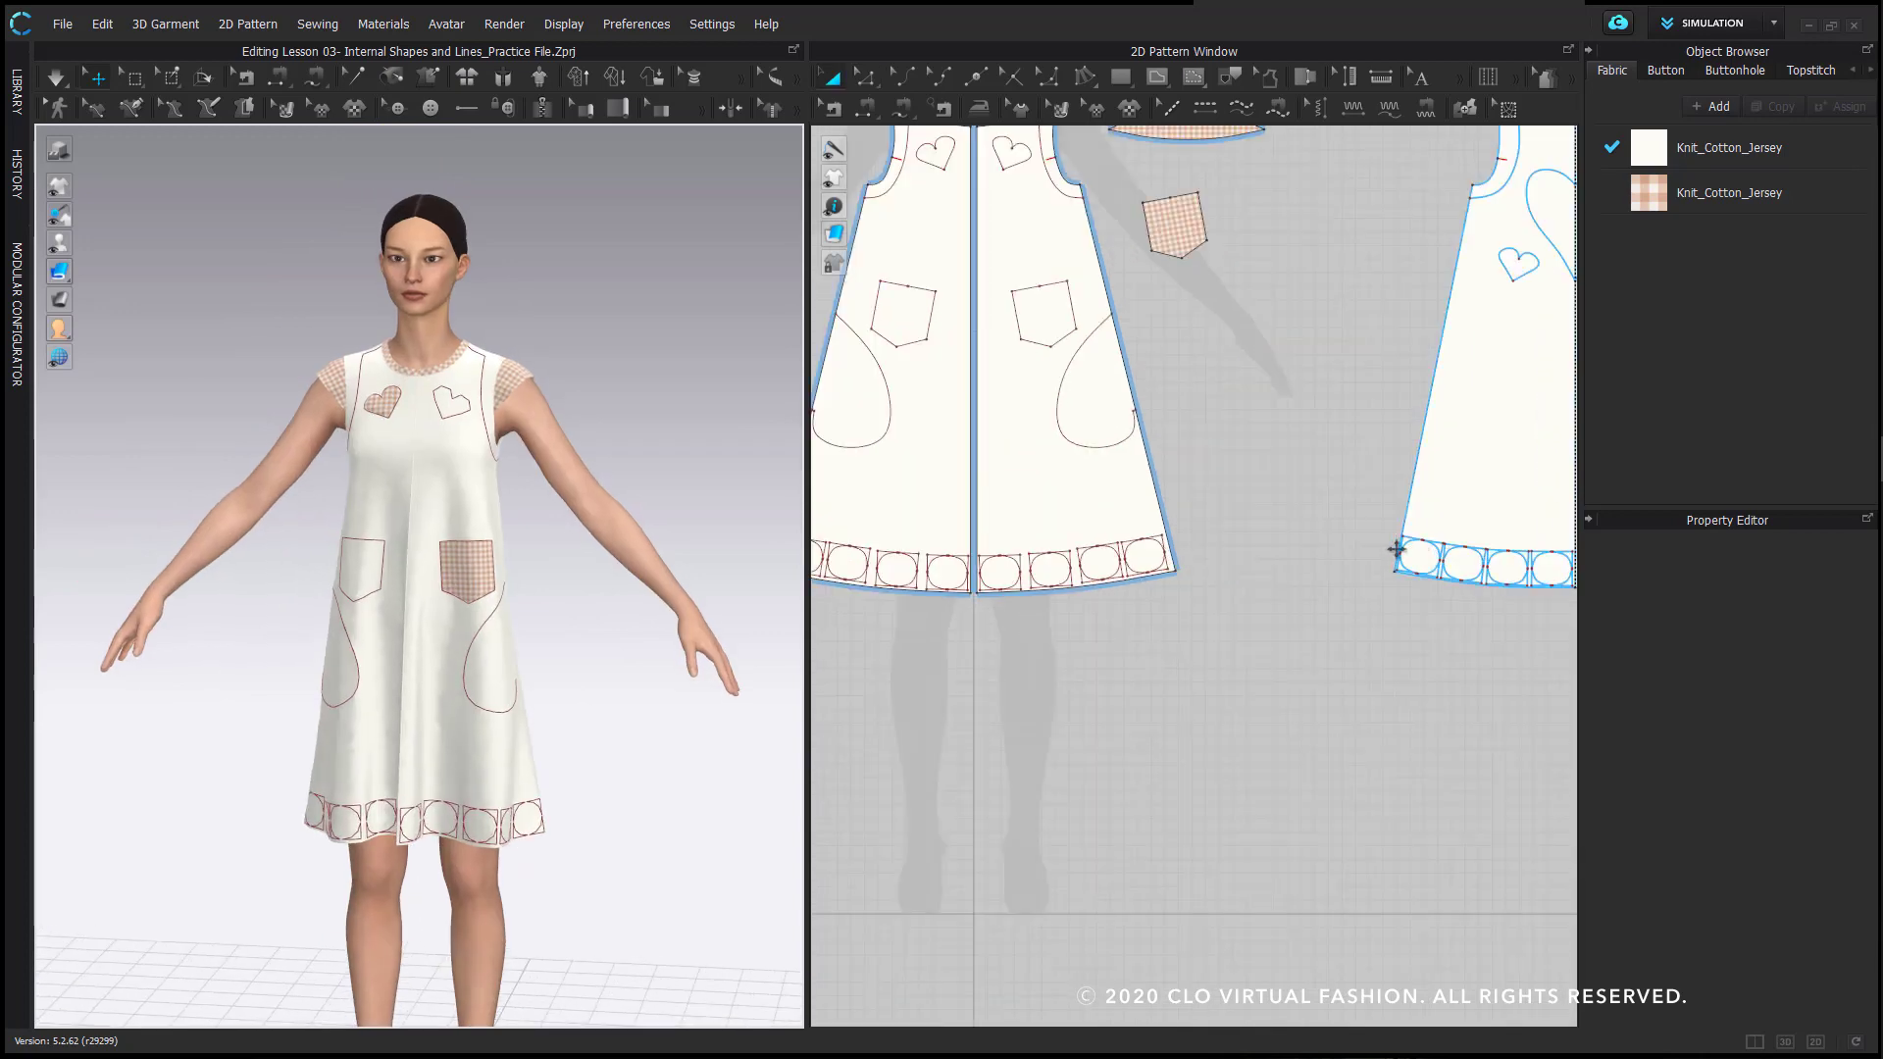
{"action": "middle_click_drag", "start_coordinate": [1204, 606], "coordinate": [1316, 710]}
{"action": "right_click_drag", "start_coordinate": [627, 809], "coordinate": [561, 794]}
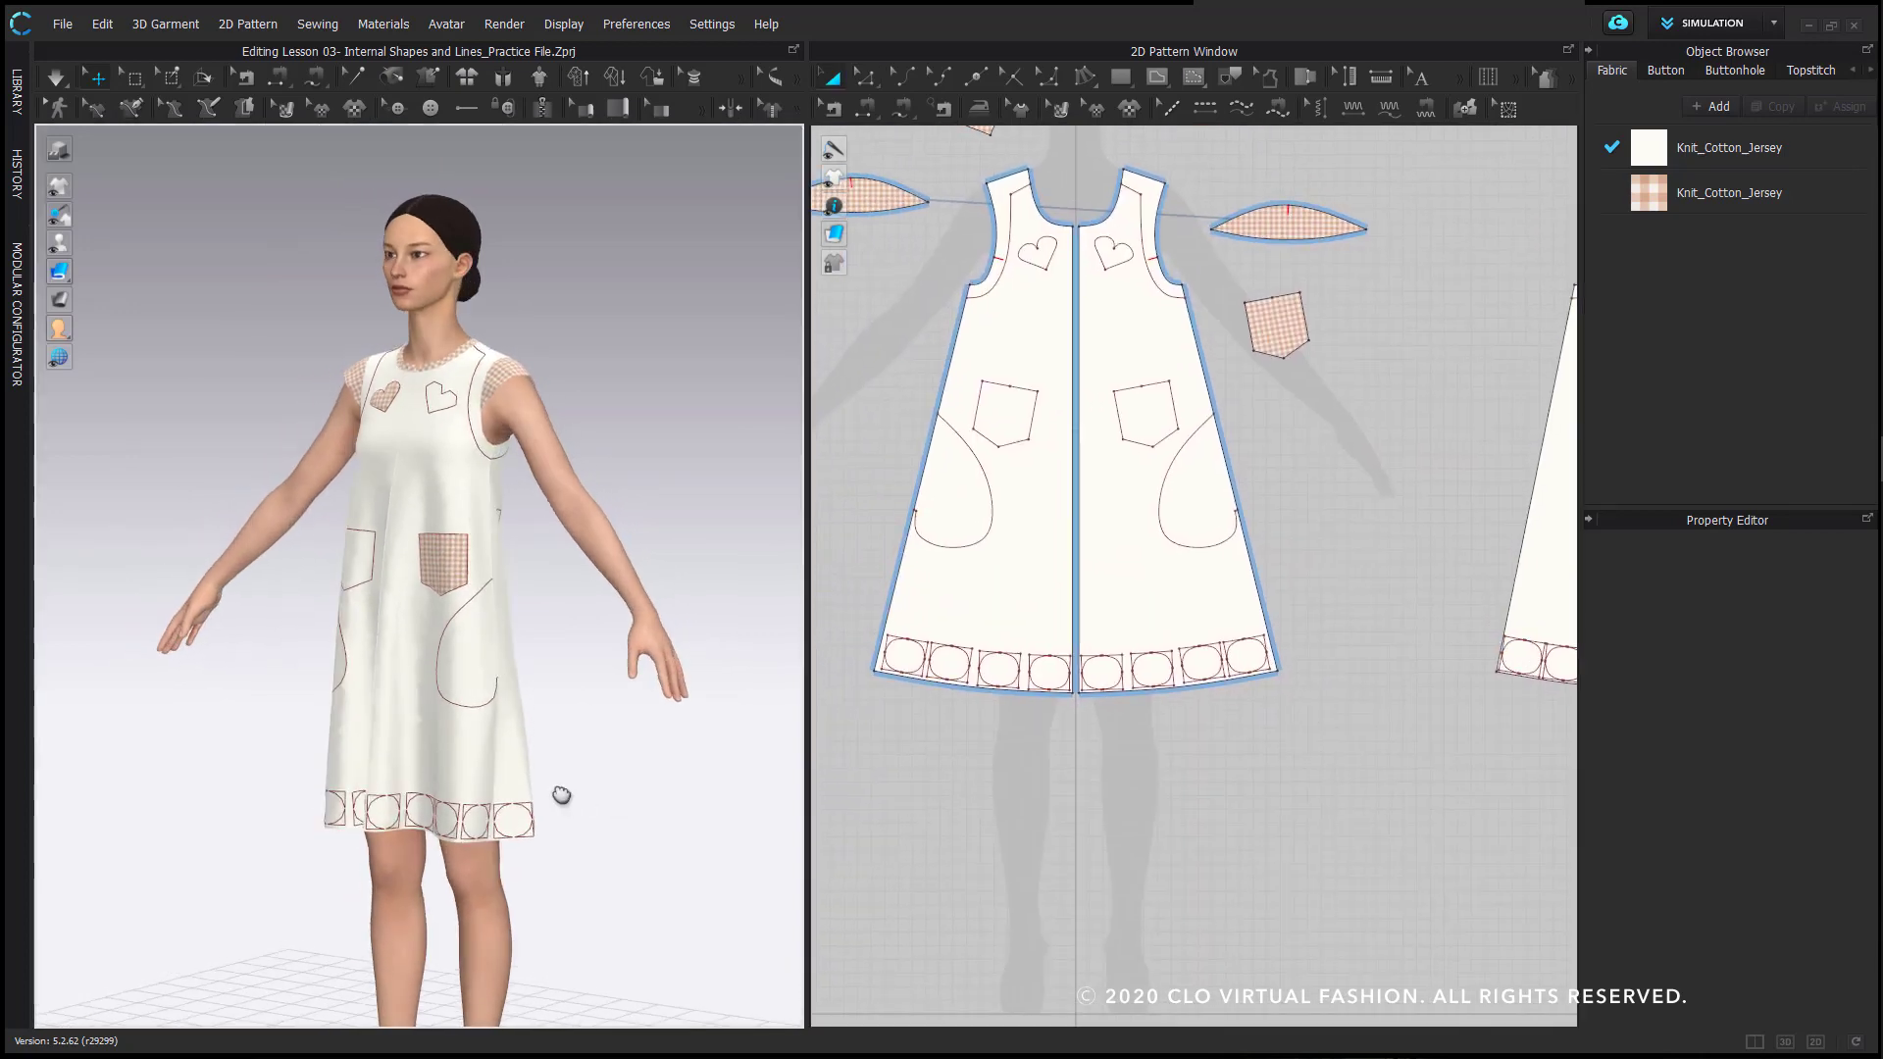
{"action": "scroll", "coordinate": [561, 794], "scroll_direction": "up", "scroll_amount": 4}
{"action": "scroll", "coordinate": [1265, 651], "scroll_direction": "up", "scroll_amount": 3}
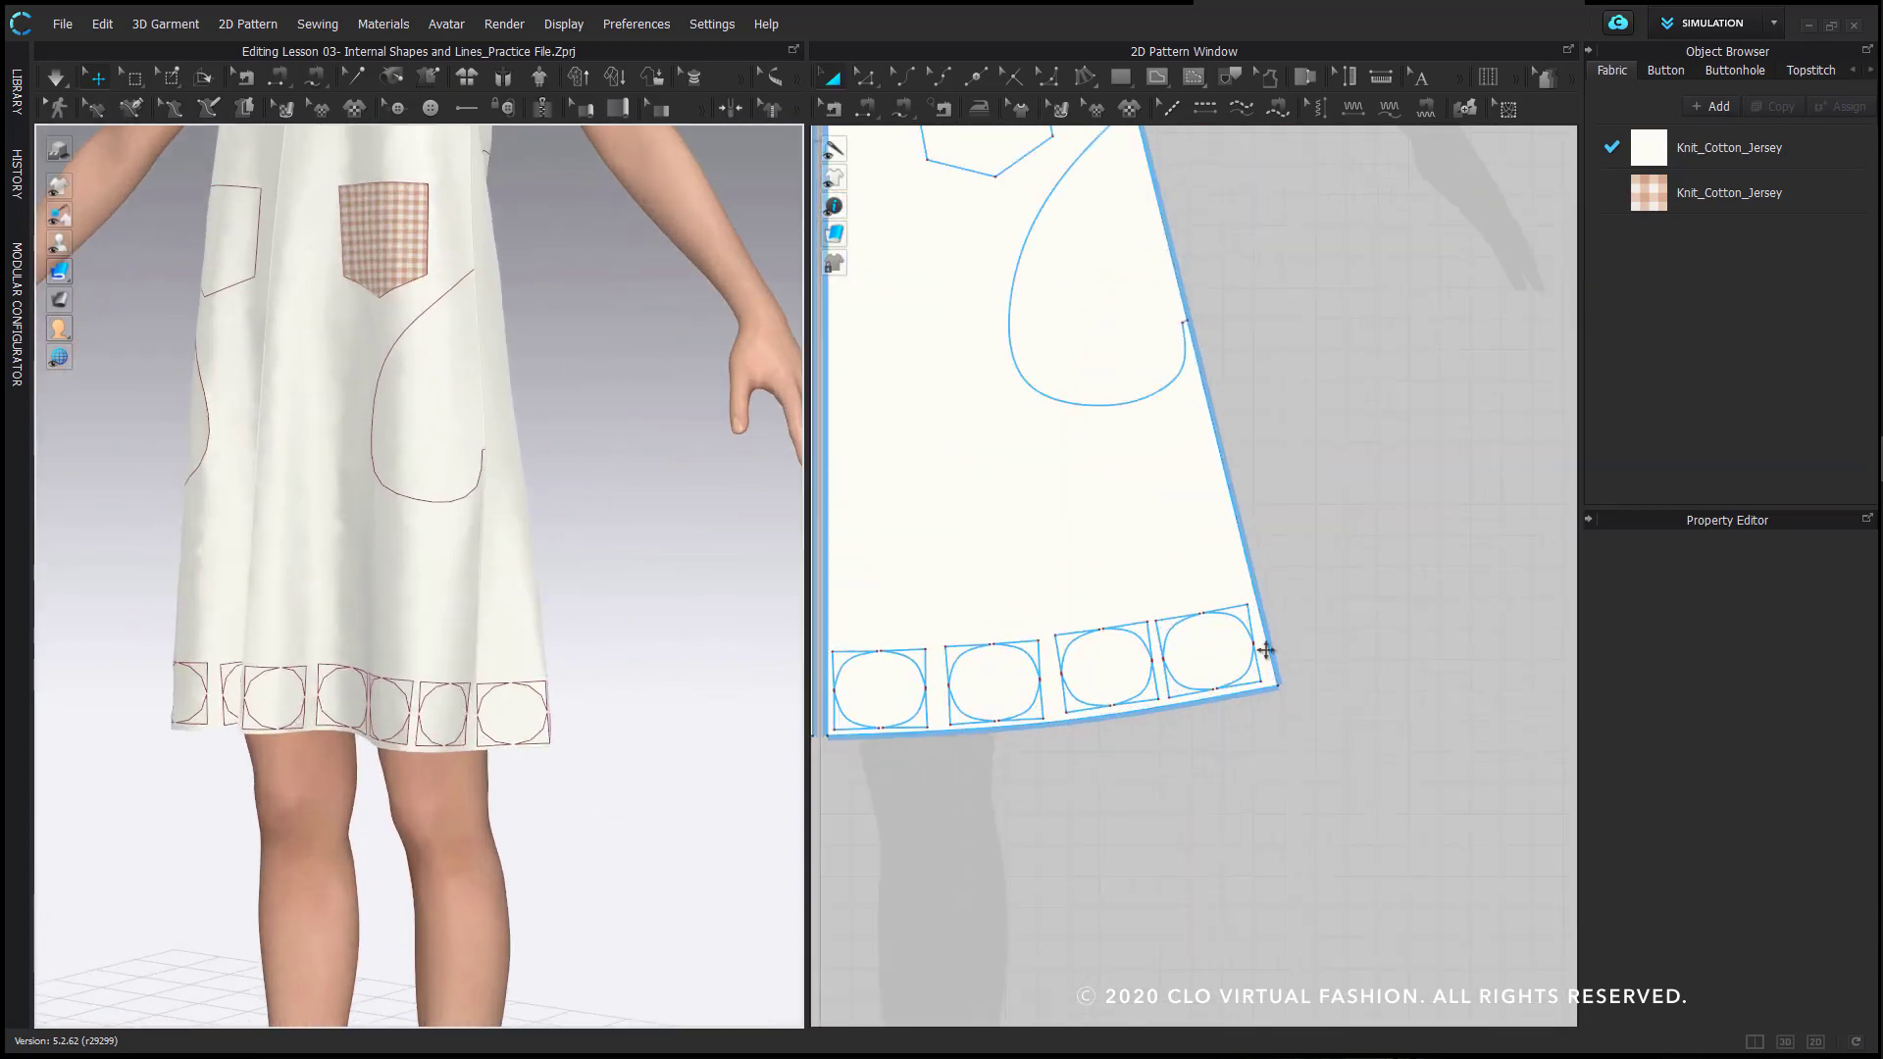
{"action": "scroll", "coordinate": [1240, 608], "scroll_direction": "up", "scroll_amount": 5}
{"action": "middle_click_drag", "start_coordinate": [1076, 684], "coordinate": [1383, 586]}
{"action": "middle_click_drag", "start_coordinate": [1506, 668], "coordinate": [1147, 749]}
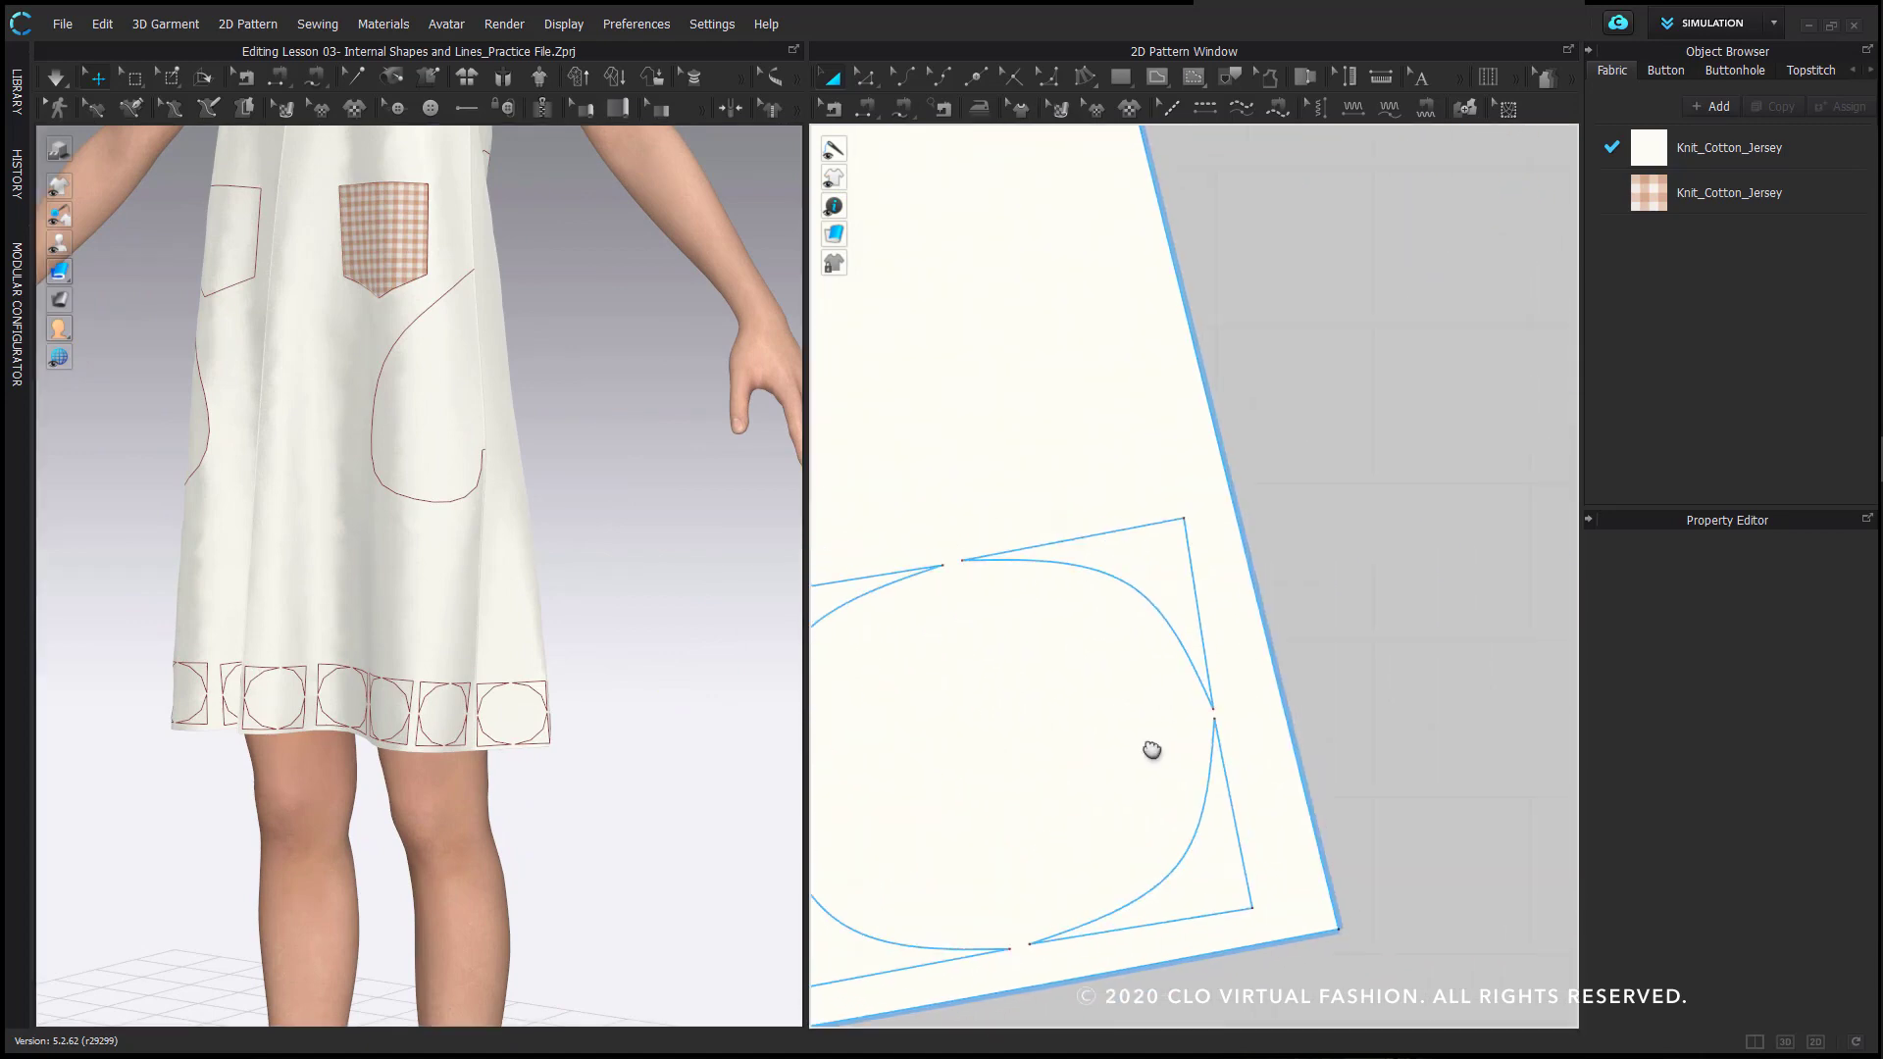
{"action": "right_click", "coordinate": [1141, 577]}
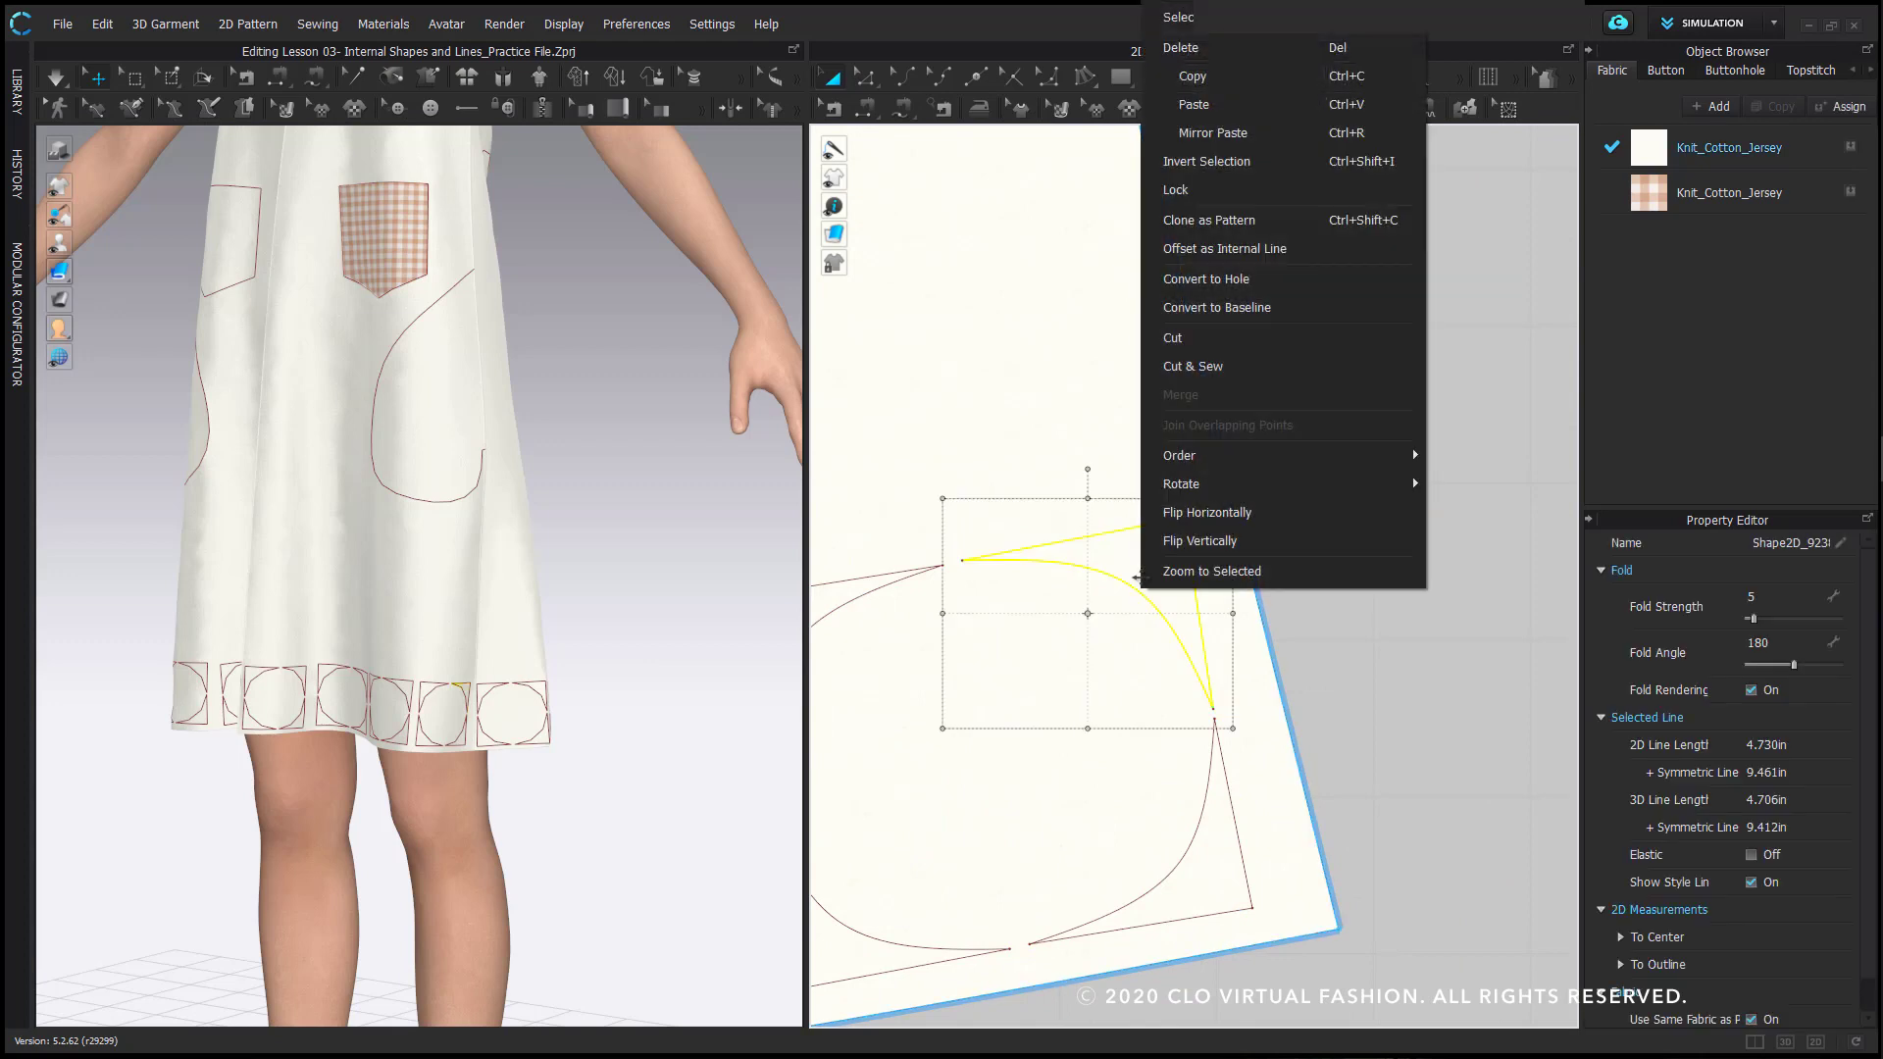
{"action": "left_click", "coordinate": [1305, 284]}
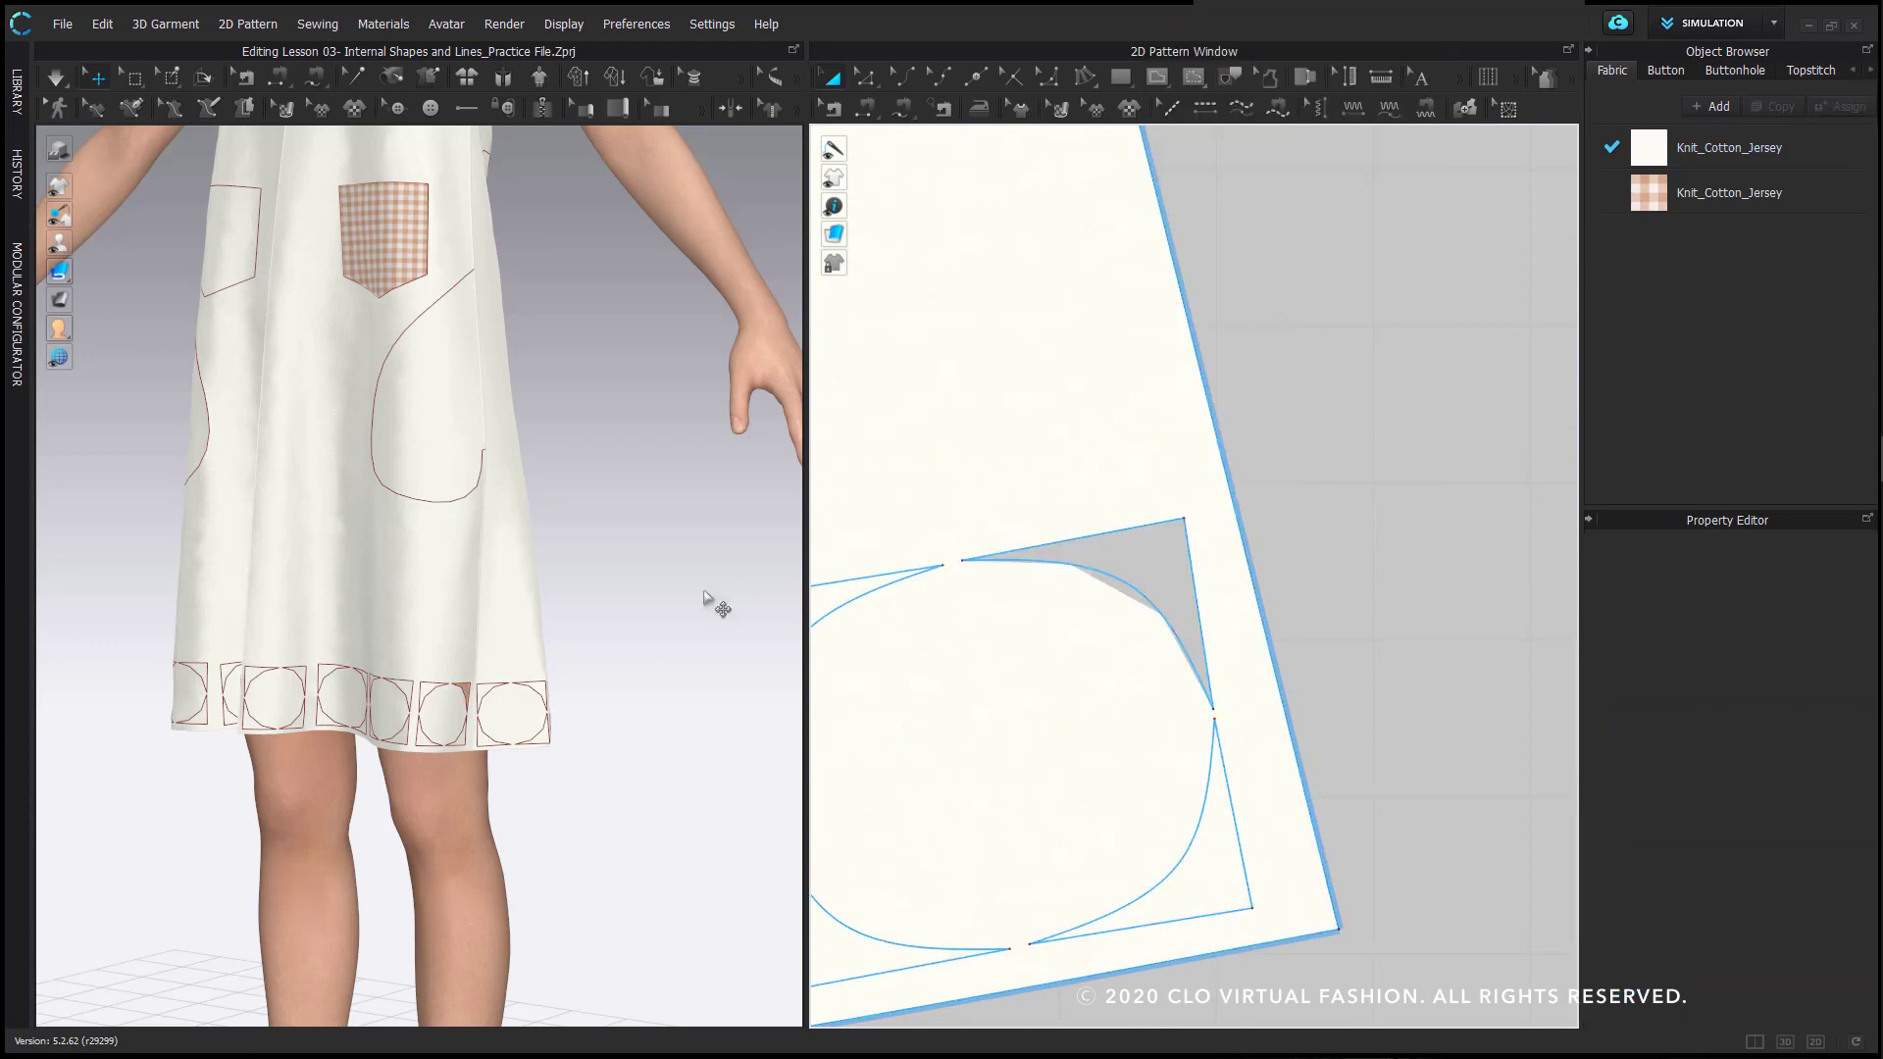
- Set the particle distance of the right front panel to 7 to smooth the curved hem shapes
{"action": "scroll", "coordinate": [378, 725], "scroll_direction": "up", "scroll_amount": 2}
{"action": "scroll", "coordinate": [378, 726], "scroll_direction": "up", "scroll_amount": 4}
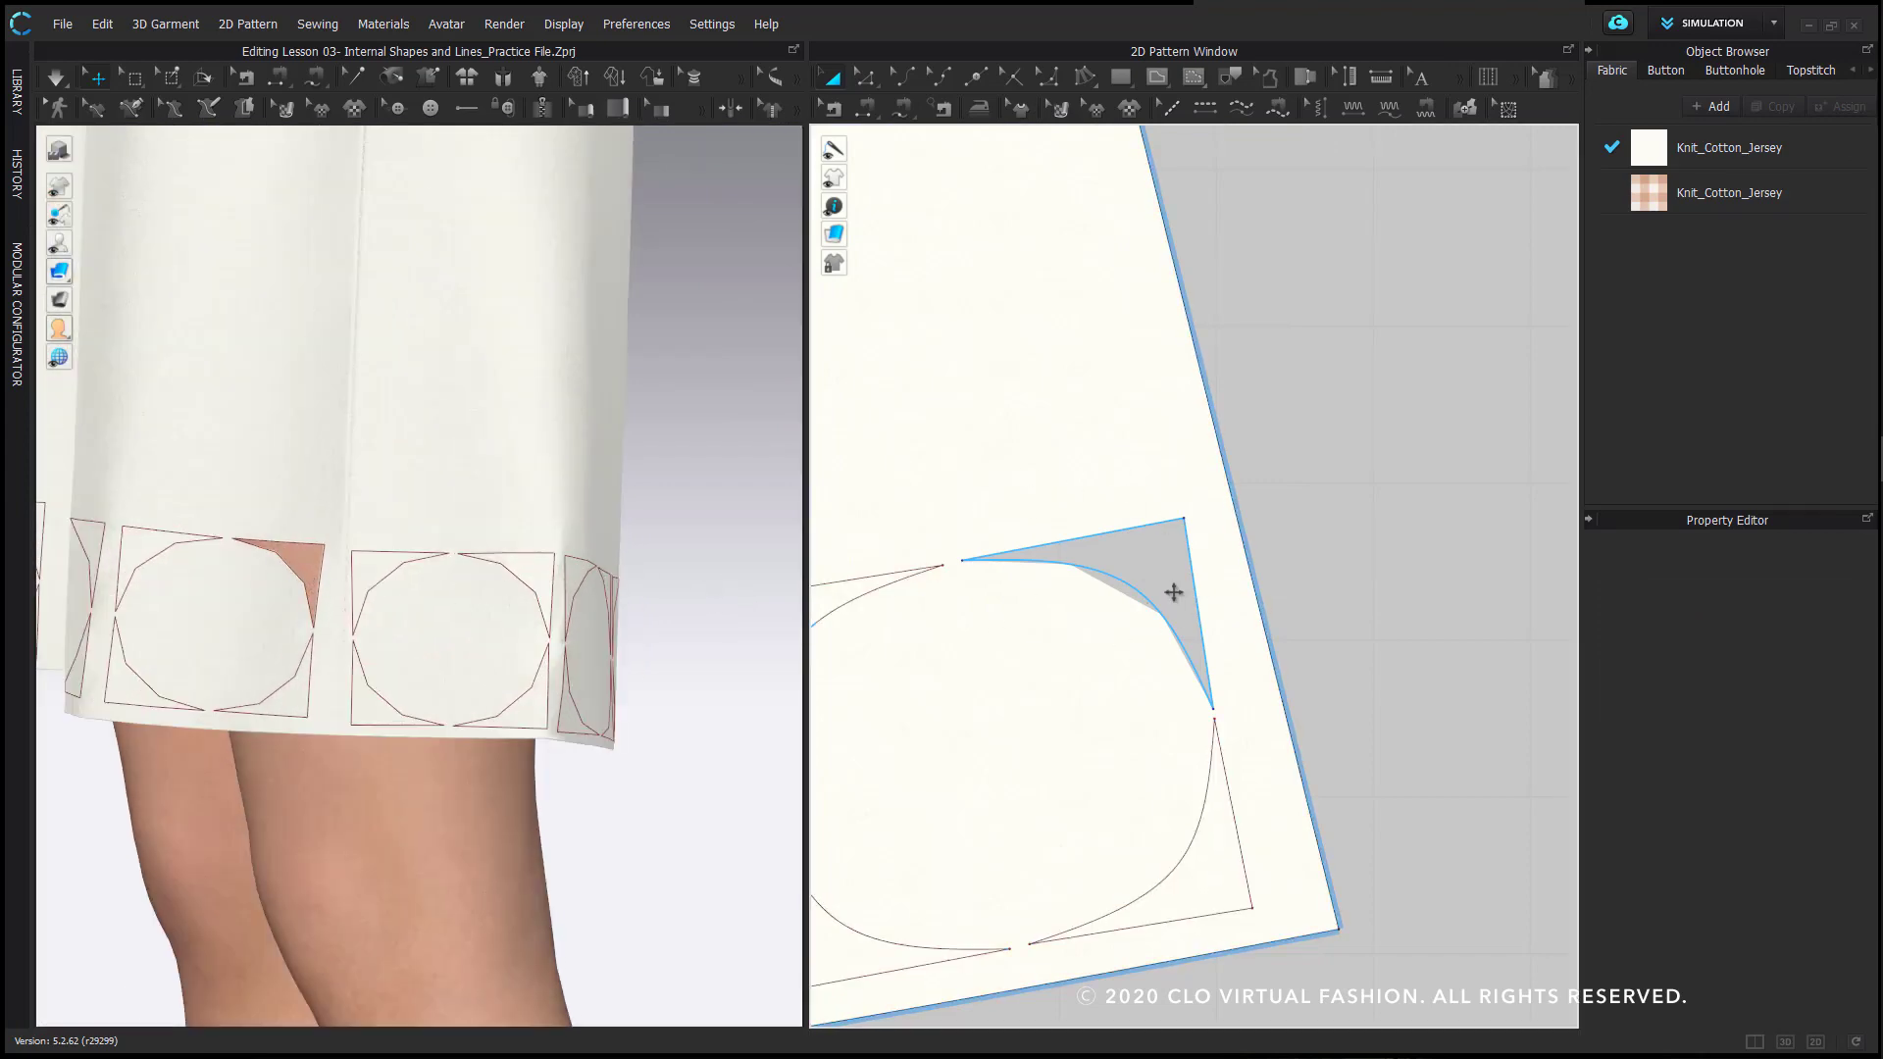
{"action": "left_click", "coordinate": [1075, 438]}
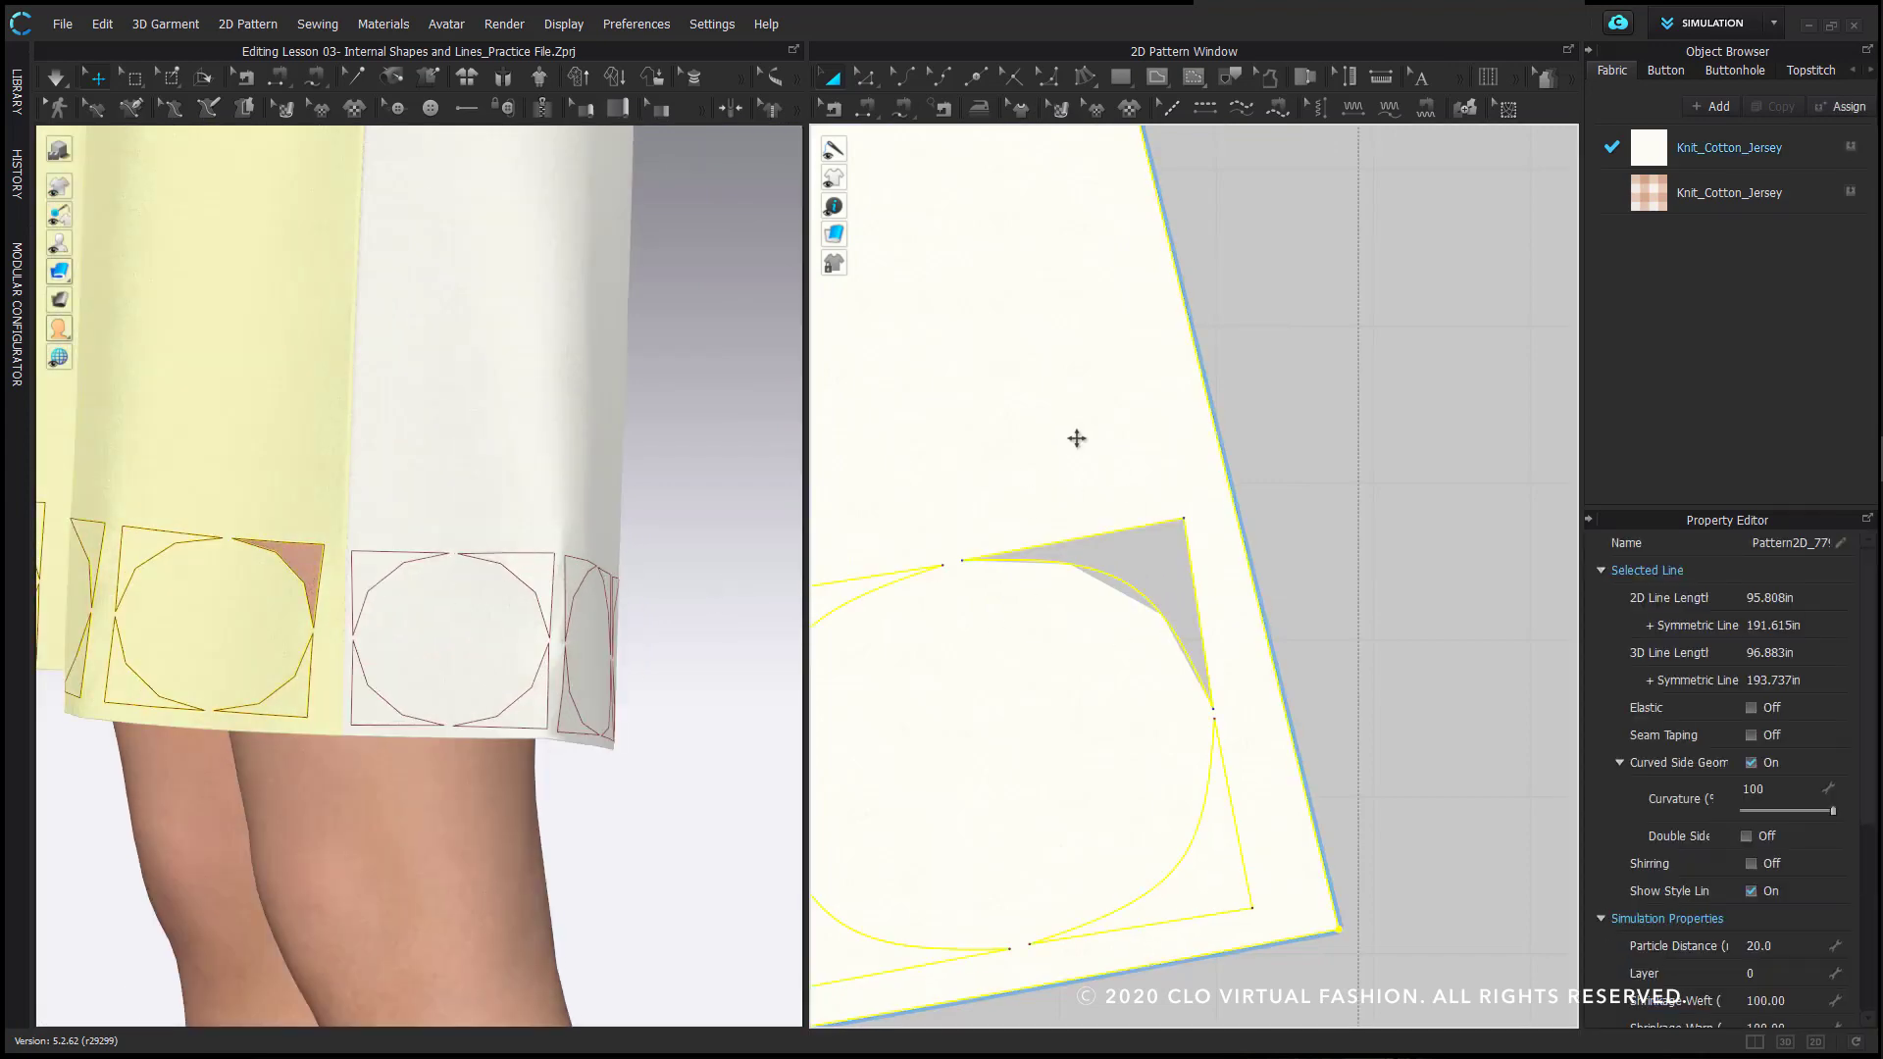
{"action": "left_click", "coordinate": [1777, 947]}
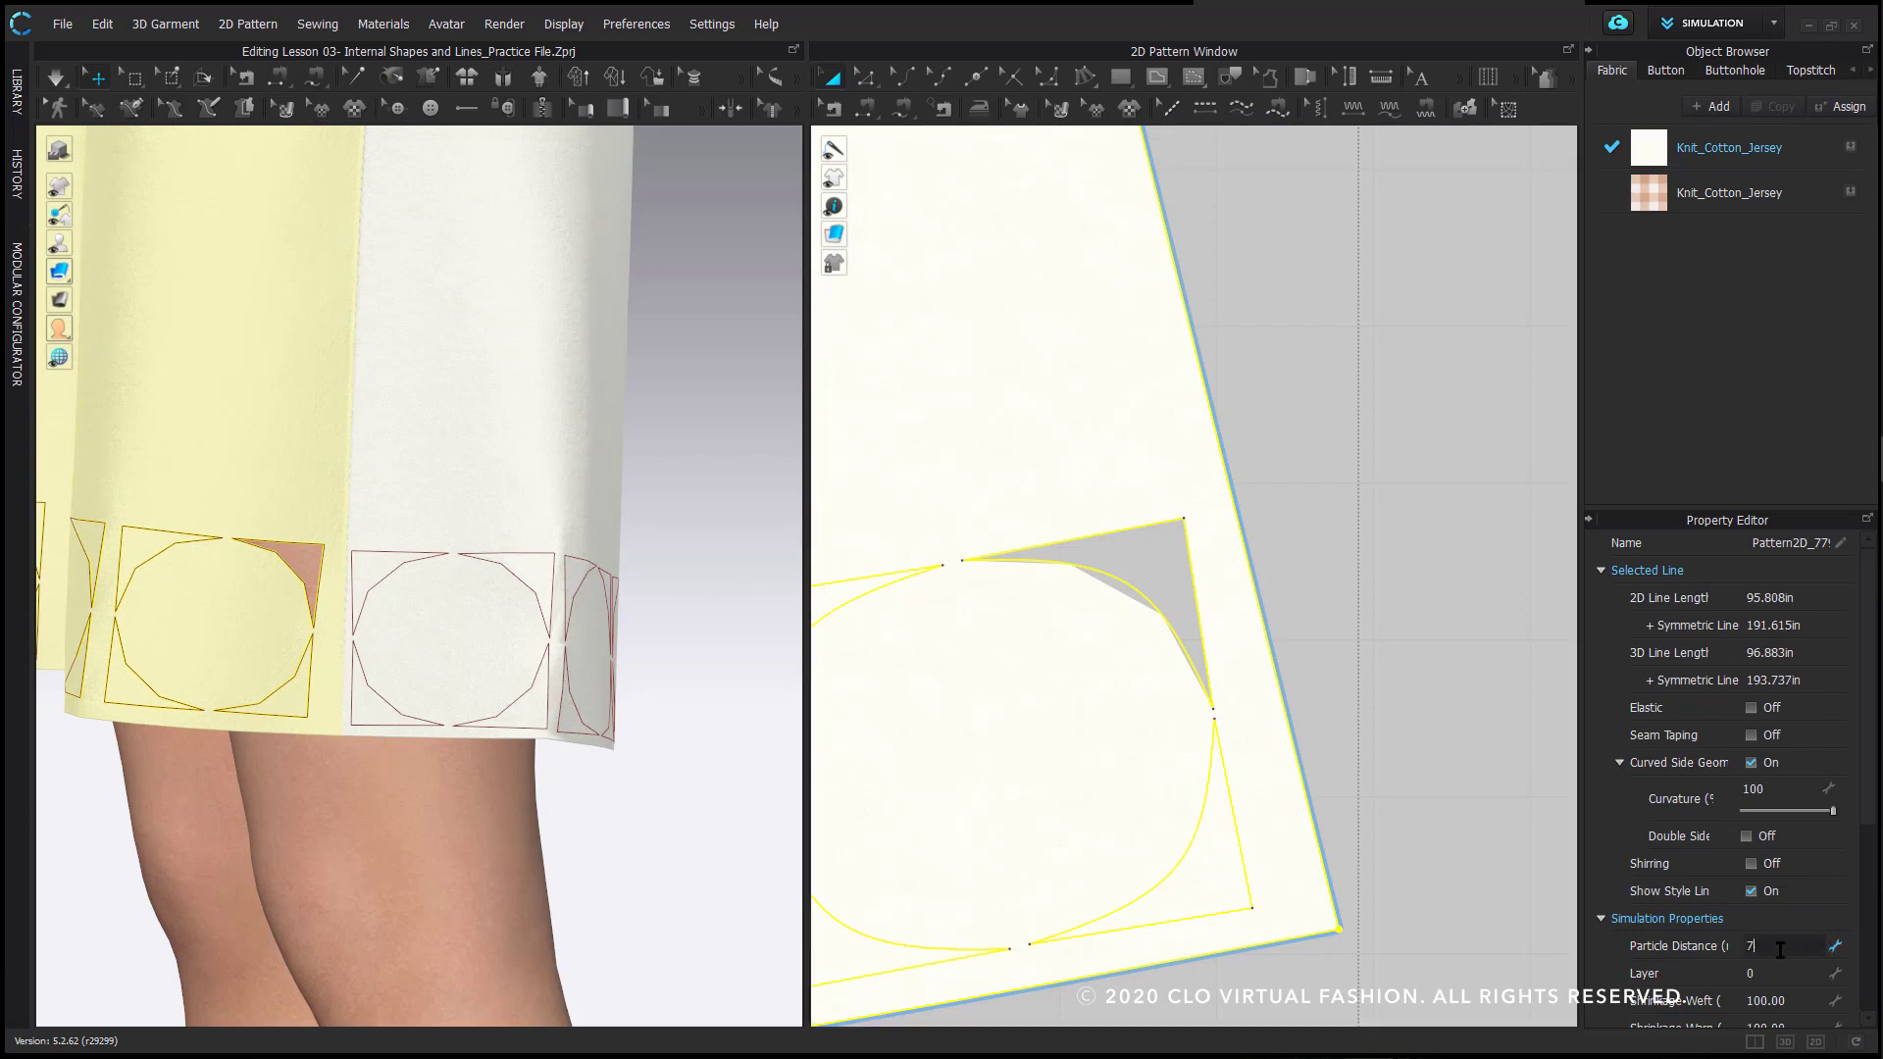
{"action": "type", "text": "7"}
{"action": "key", "text": "Return"}
{"action": "left_click", "coordinate": [1393, 421]}
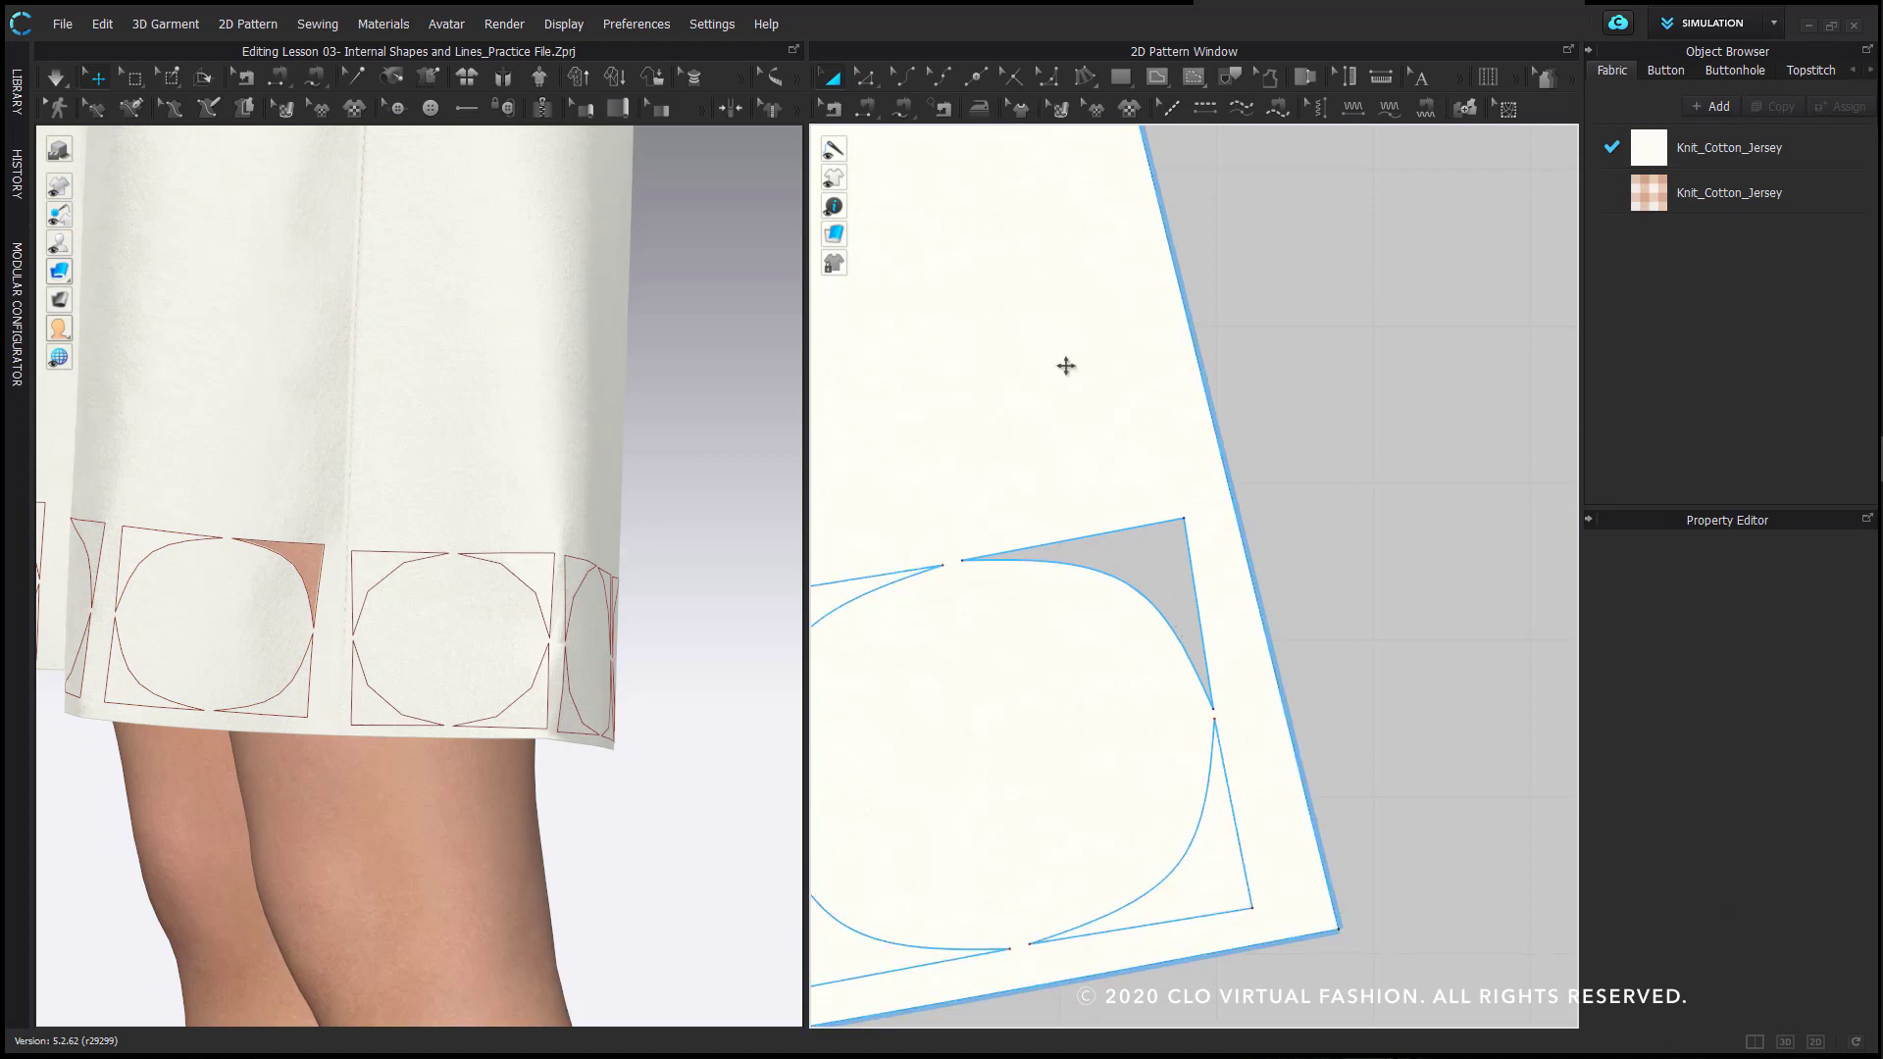
- Restore the right front panel's particle distance to 20
{"action": "left_click", "coordinate": [1066, 365]}
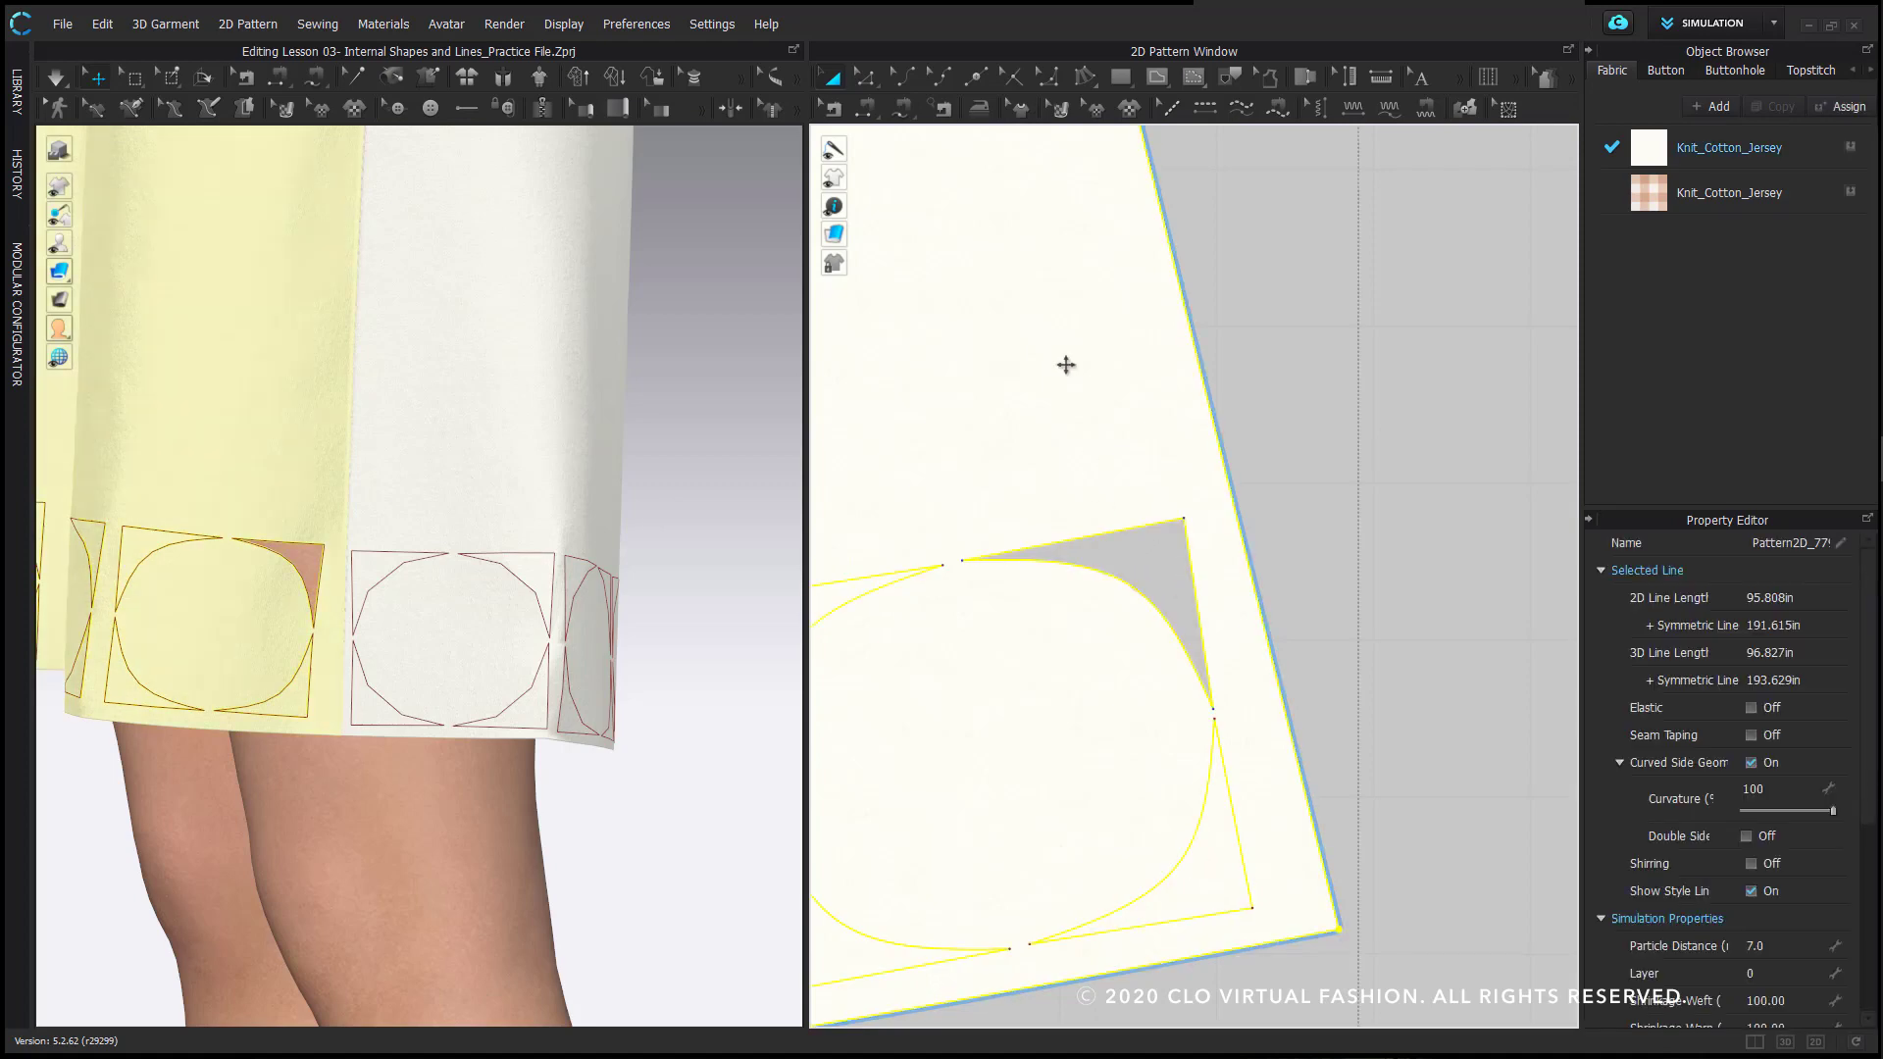
{"action": "left_click", "coordinate": [1794, 947]}
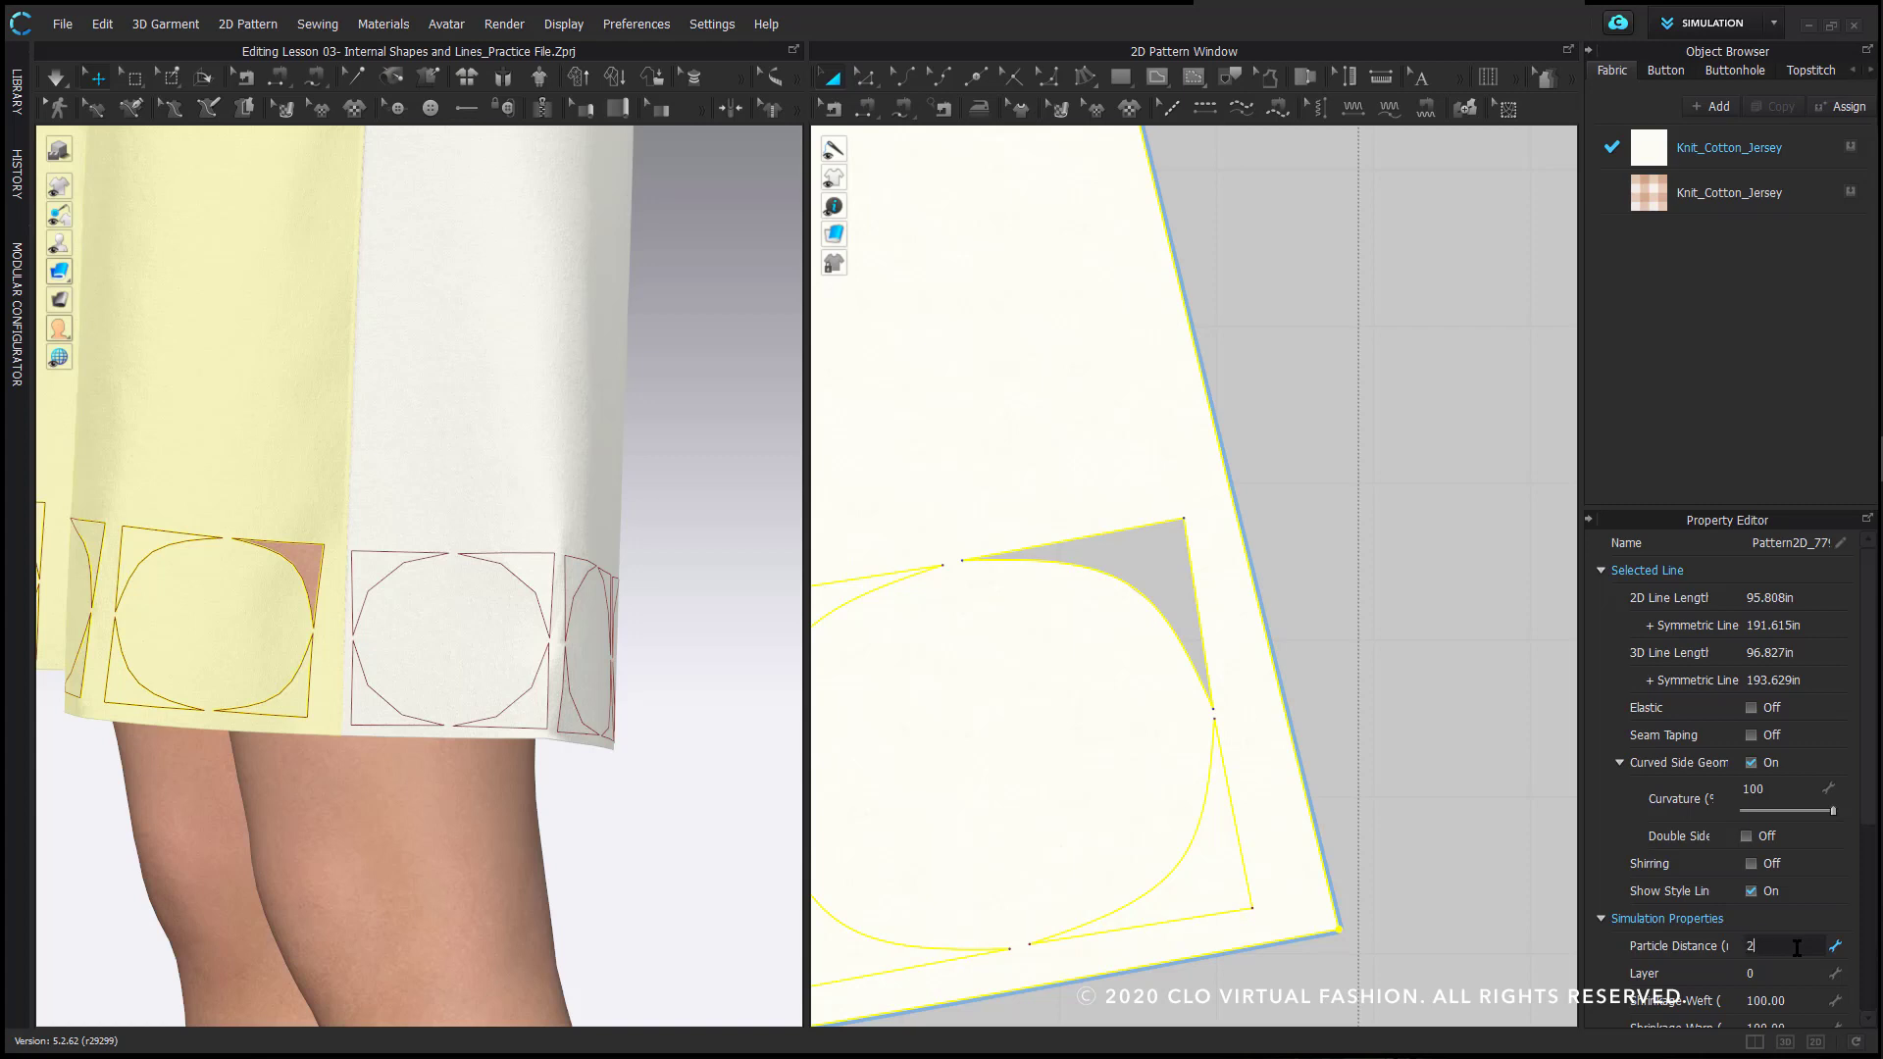
{"action": "key", "text": "Return"}
{"action": "left_click", "coordinate": [1421, 704]}
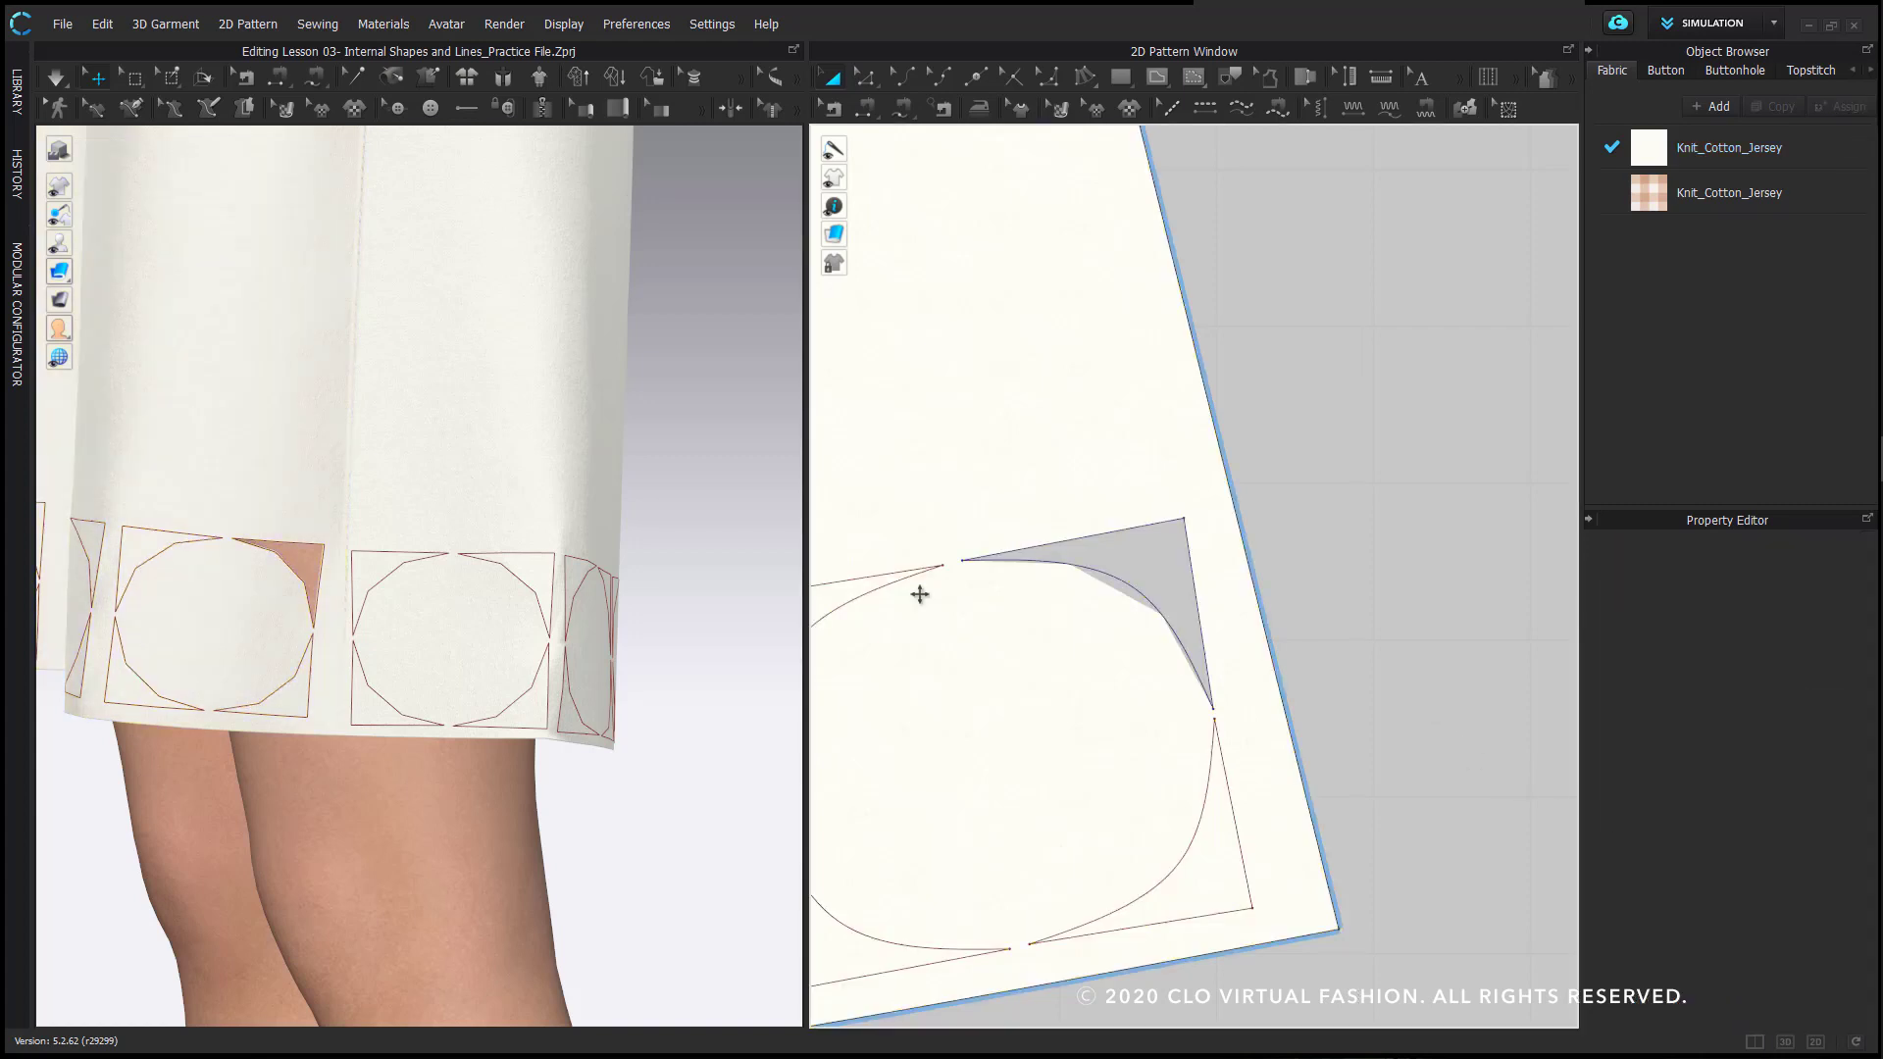
- Lock all pattern outlines so only the internal shapes and lines can be selected
{"action": "scroll", "coordinate": [1134, 546], "scroll_direction": "down", "scroll_amount": 6}
{"action": "middle_click_drag", "start_coordinate": [1341, 538], "coordinate": [1368, 505]}
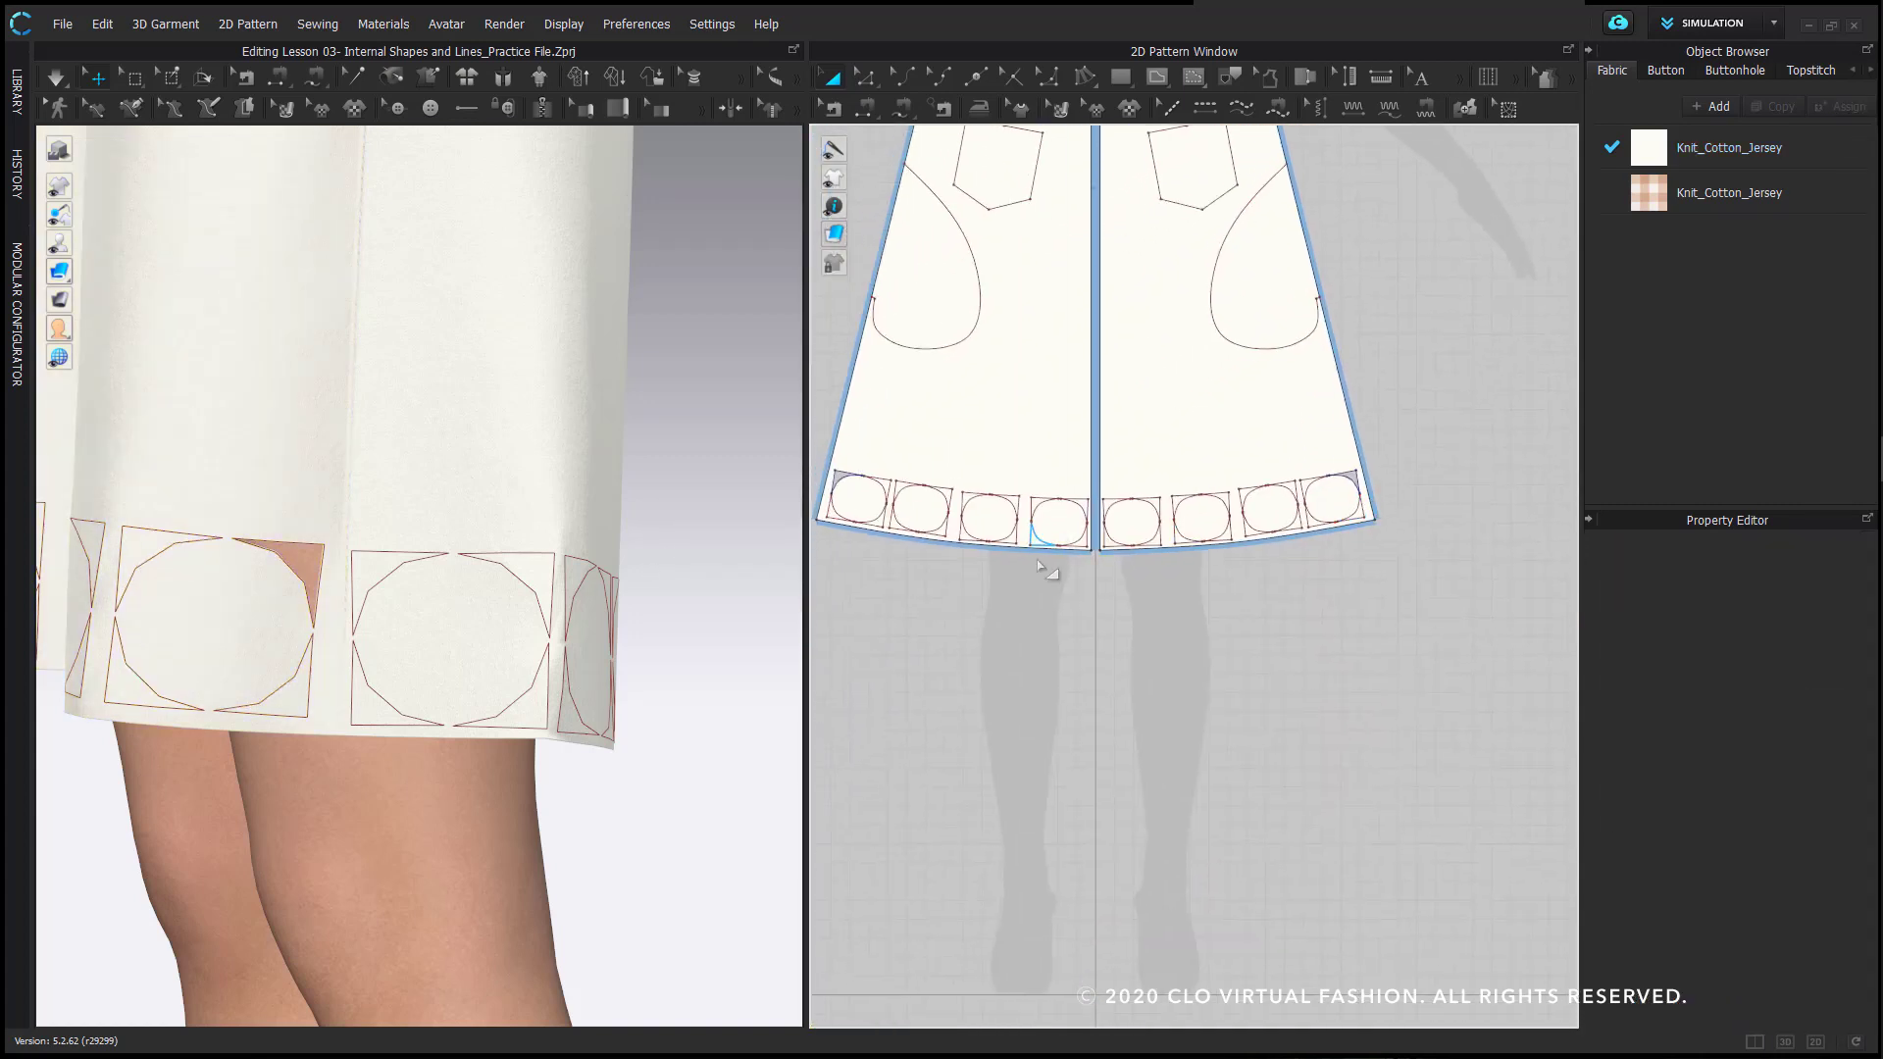
{"action": "middle_click_drag", "start_coordinate": [1386, 573], "coordinate": [1198, 508]}
{"action": "scroll", "coordinate": [1274, 473], "scroll_direction": "down", "scroll_amount": 5}
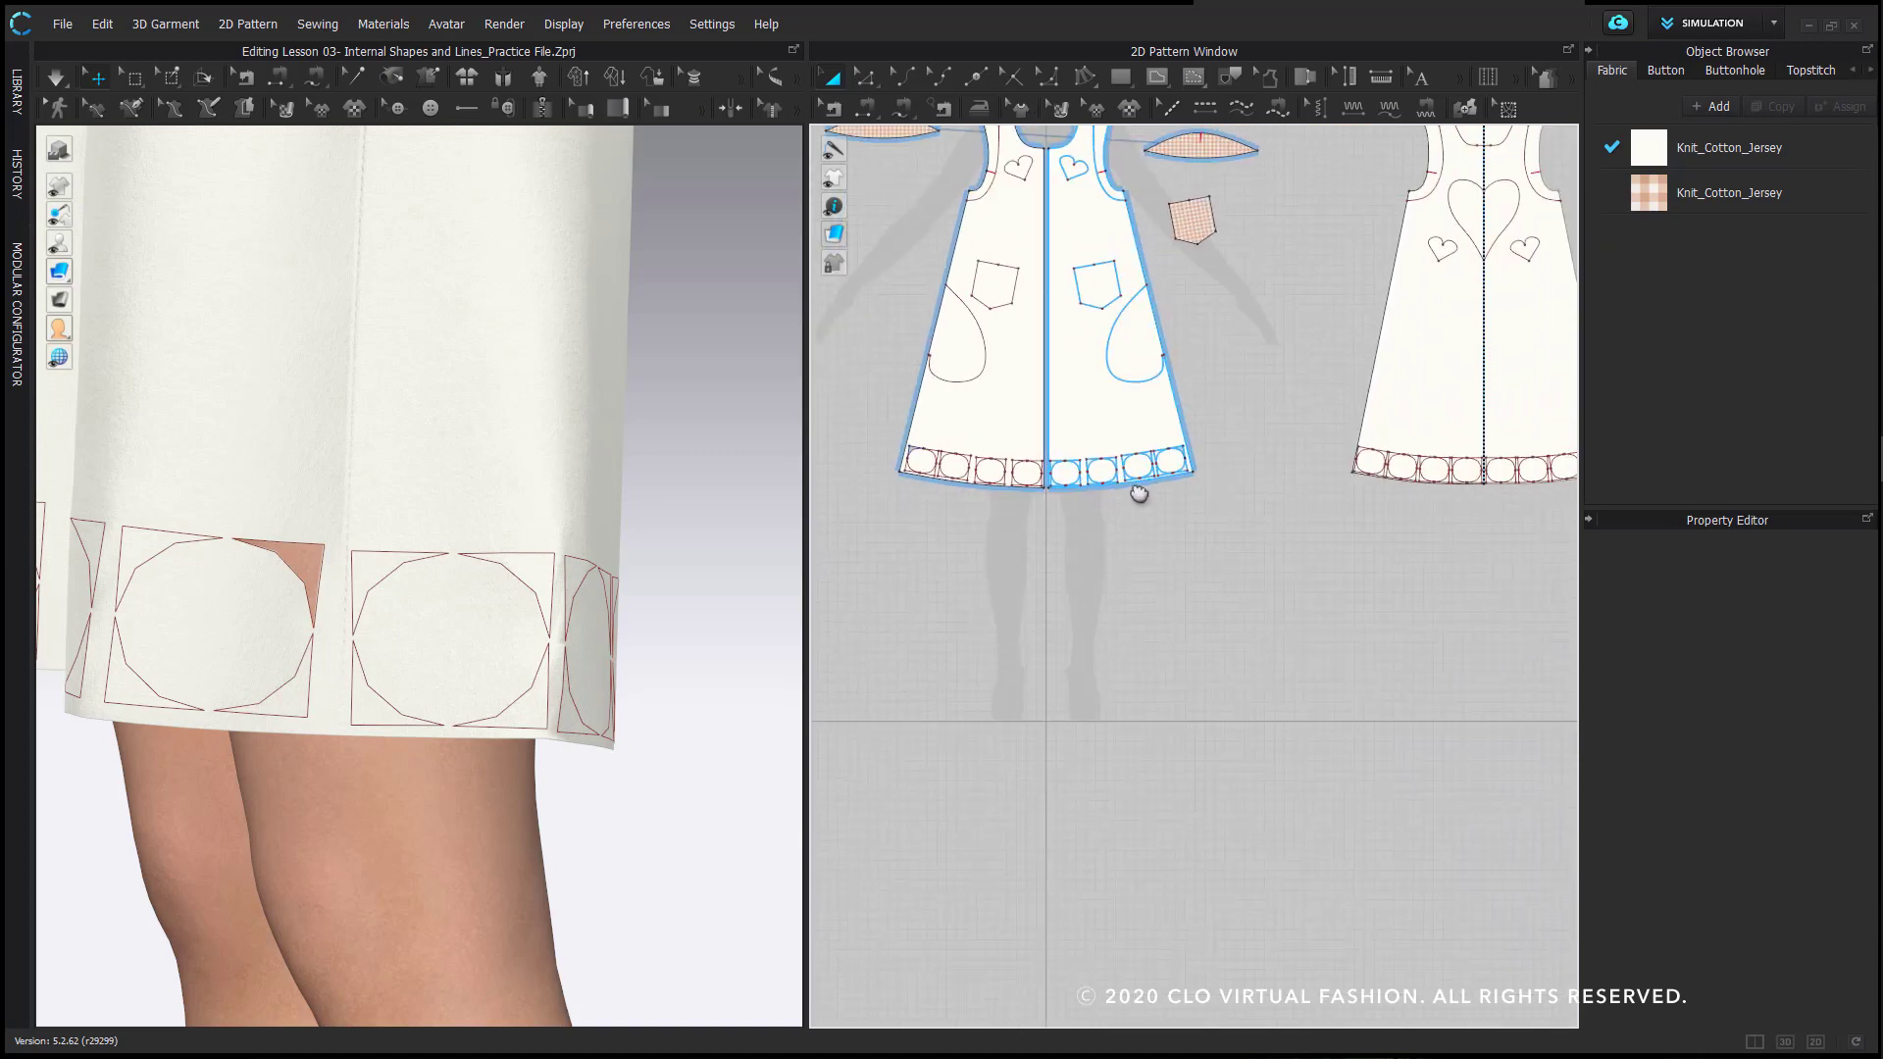
{"action": "right_click", "coordinate": [1232, 463]}
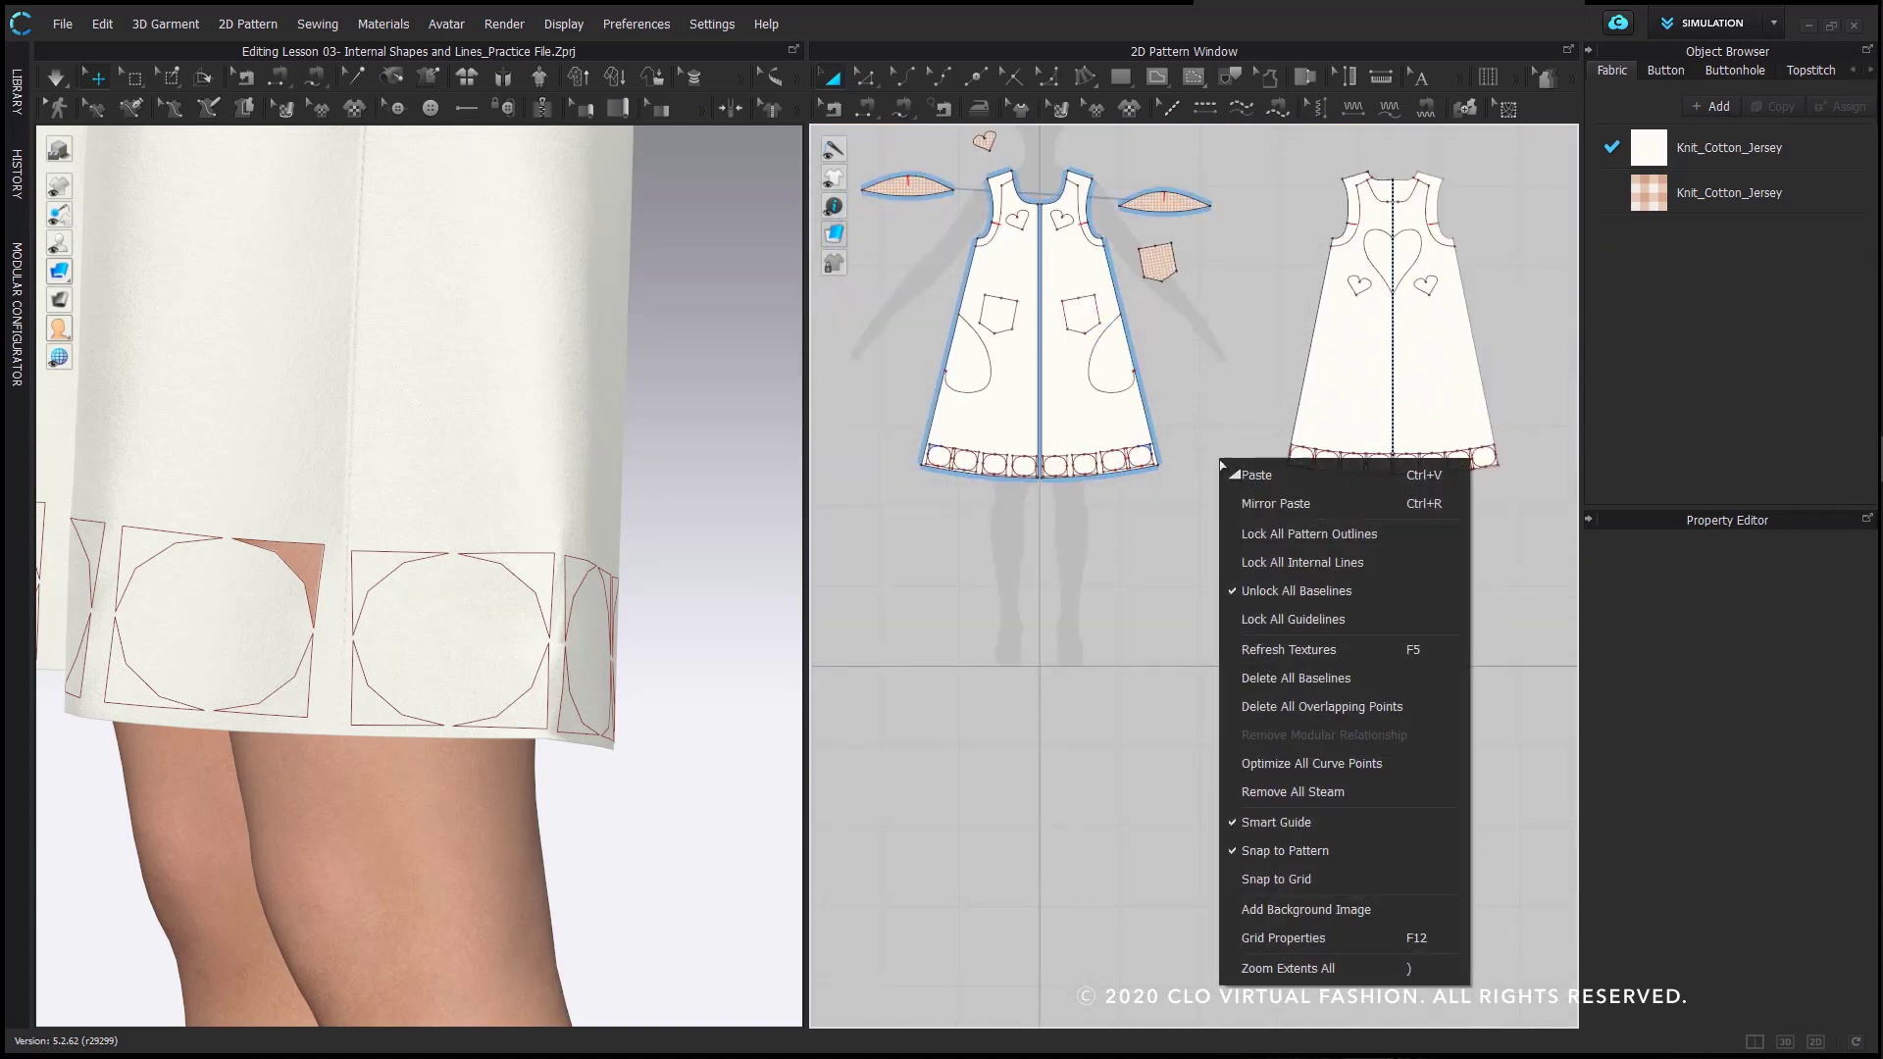
{"action": "left_click", "coordinate": [1295, 539]}
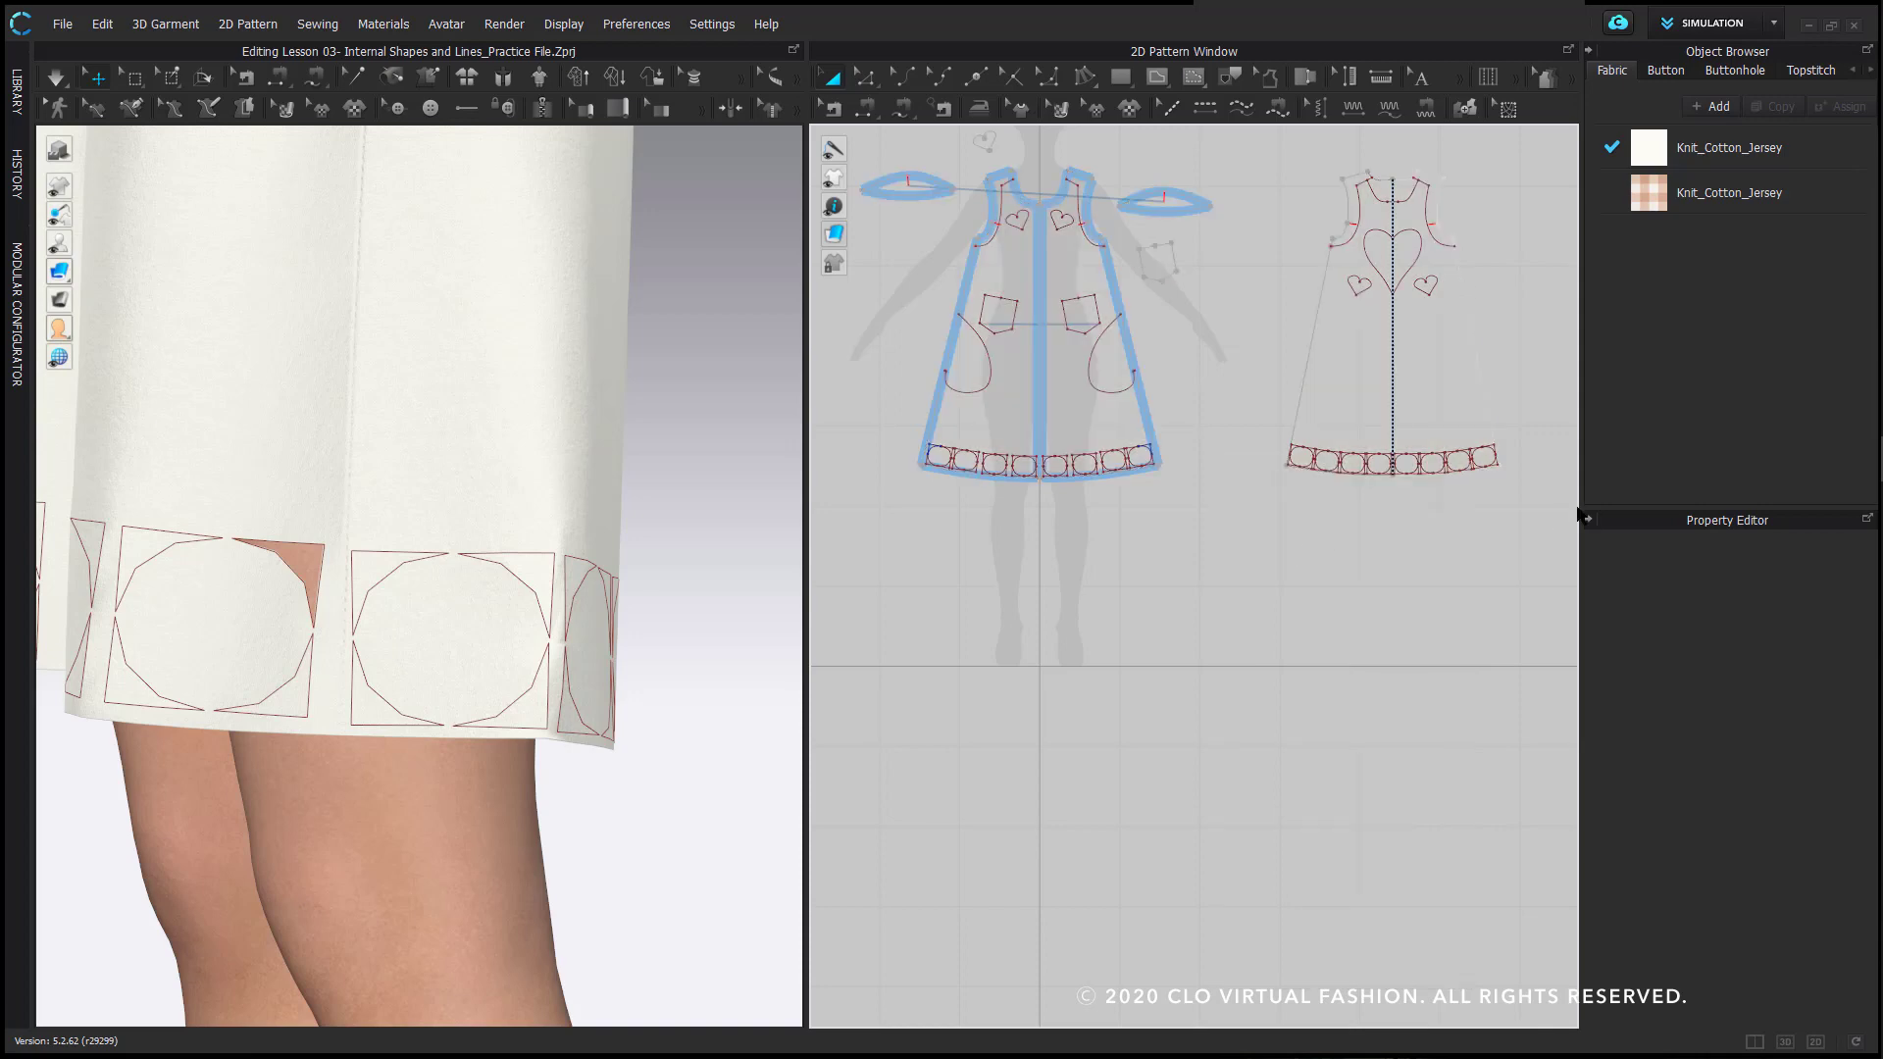
- Convert all hem motif shapes on the front and back panels to holes and check them in 3D
{"action": "left_click_drag", "start_coordinate": [1543, 507], "coordinate": [875, 430]}
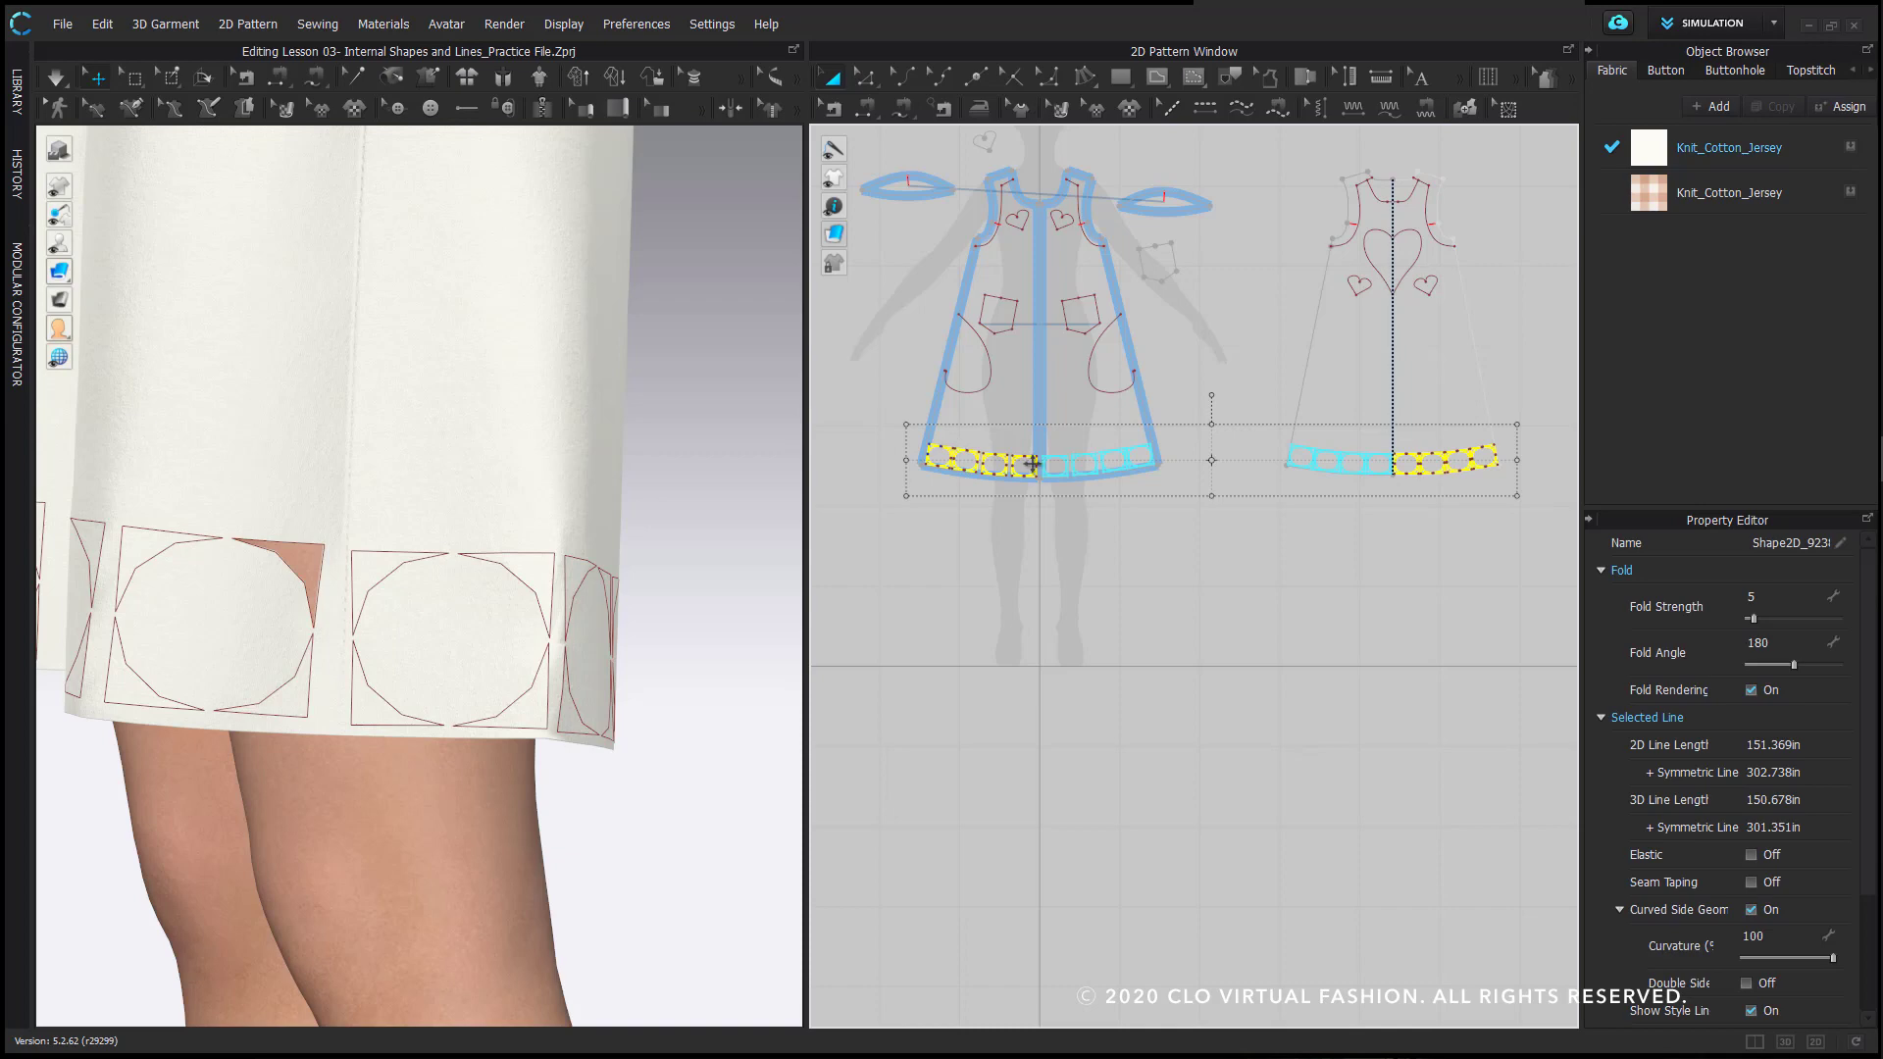
{"action": "right_click", "coordinate": [1034, 460]}
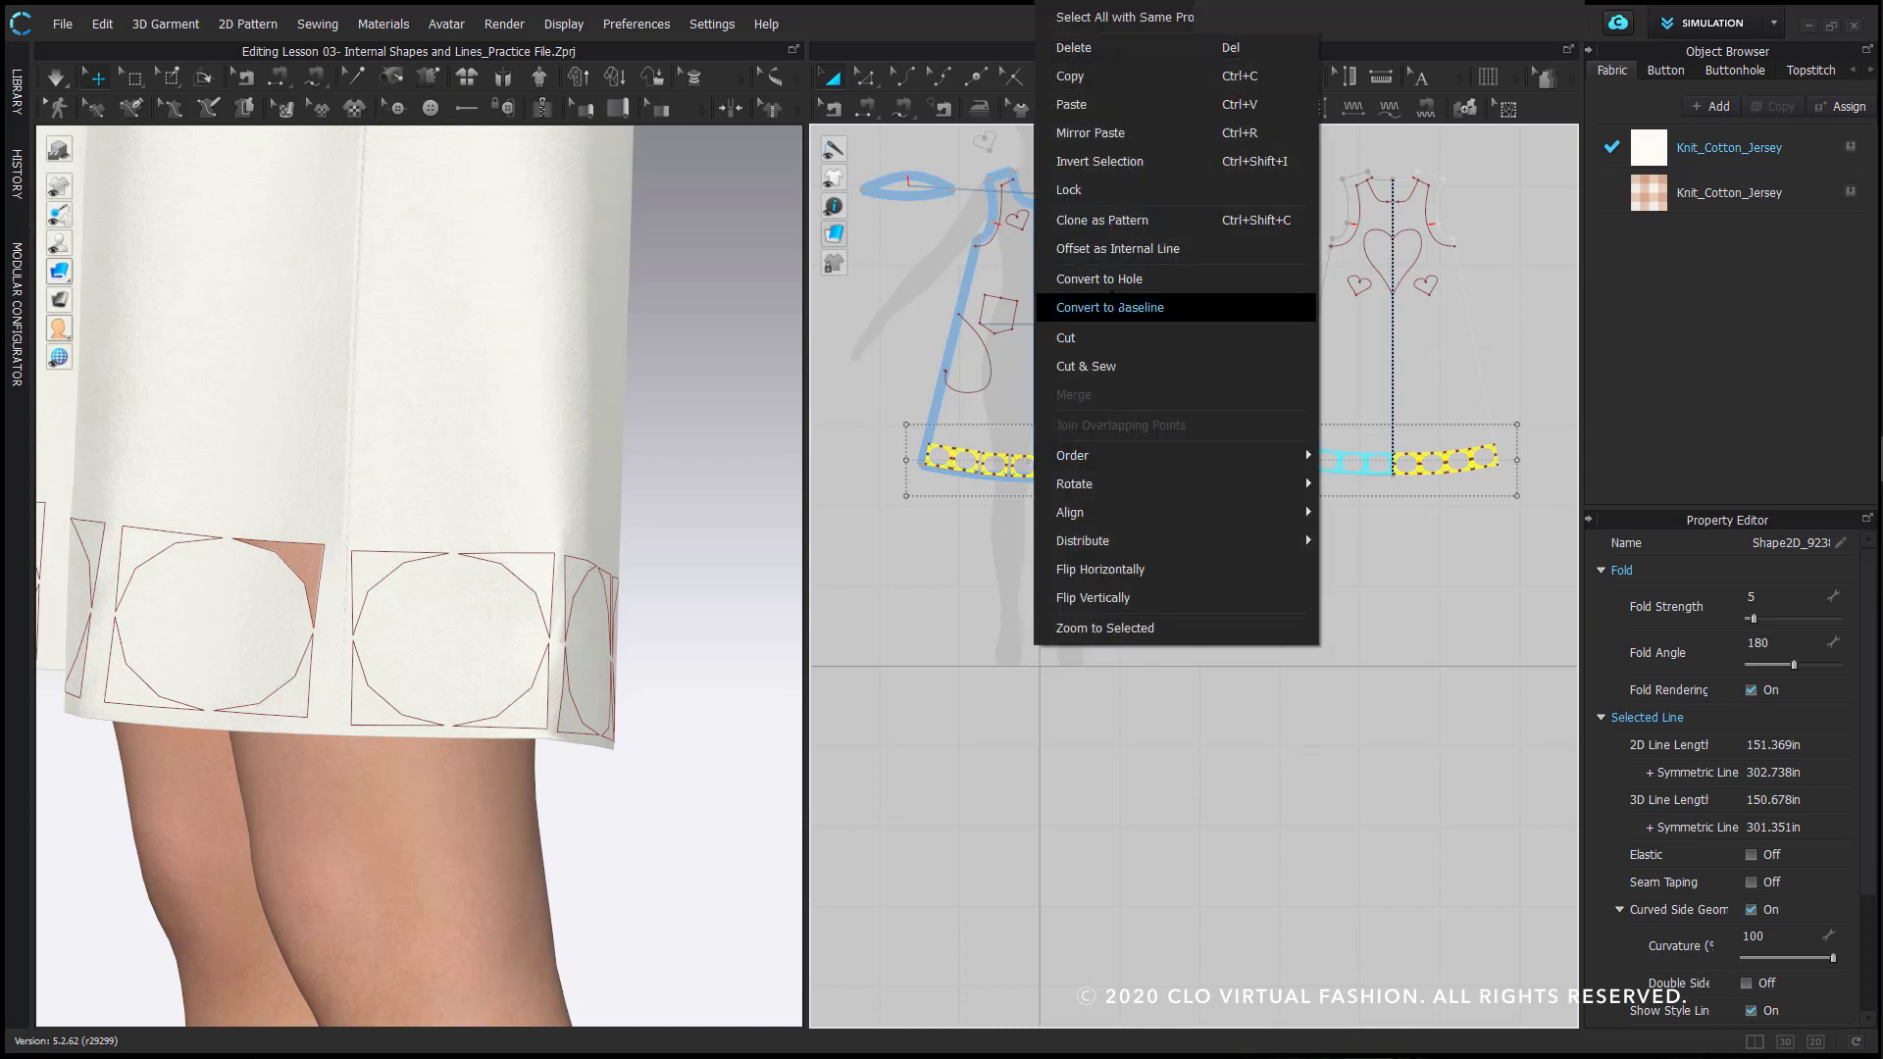
{"action": "left_click", "coordinate": [1100, 279]}
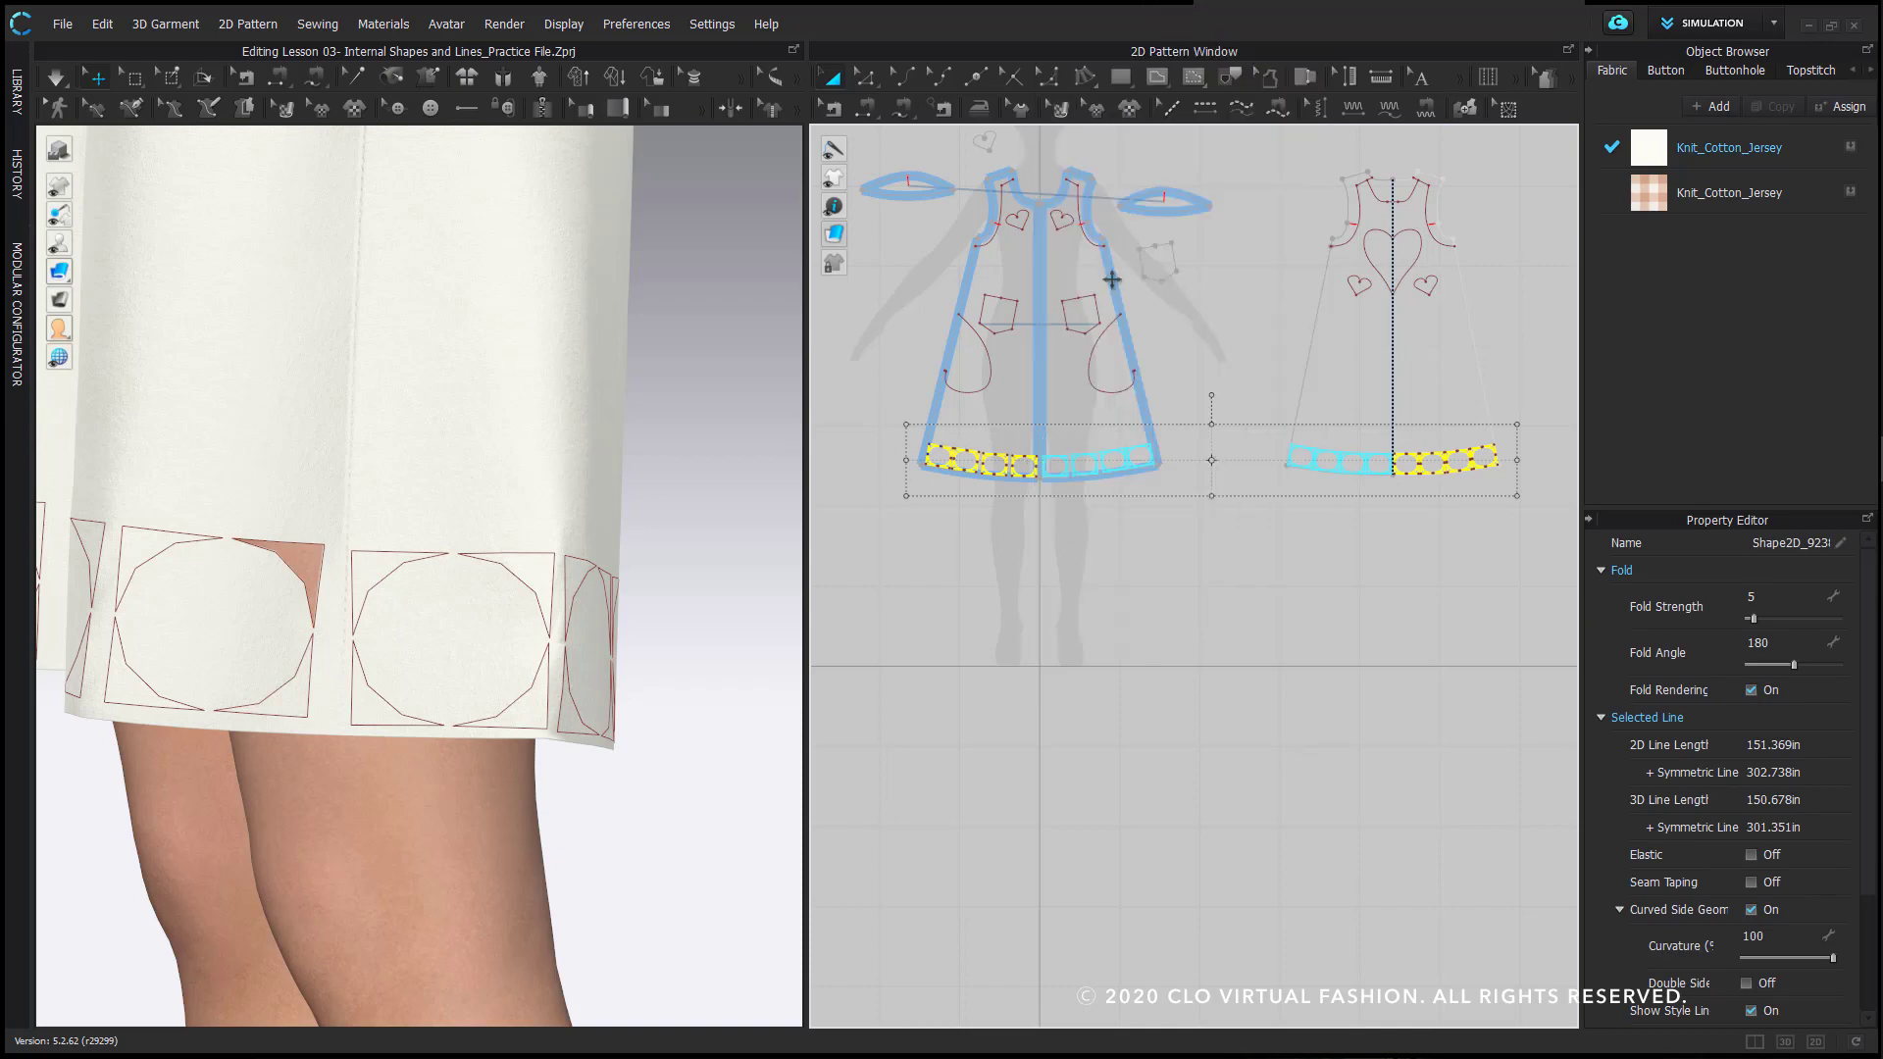
{"action": "scroll", "coordinate": [432, 622], "scroll_direction": "down", "scroll_amount": 8}
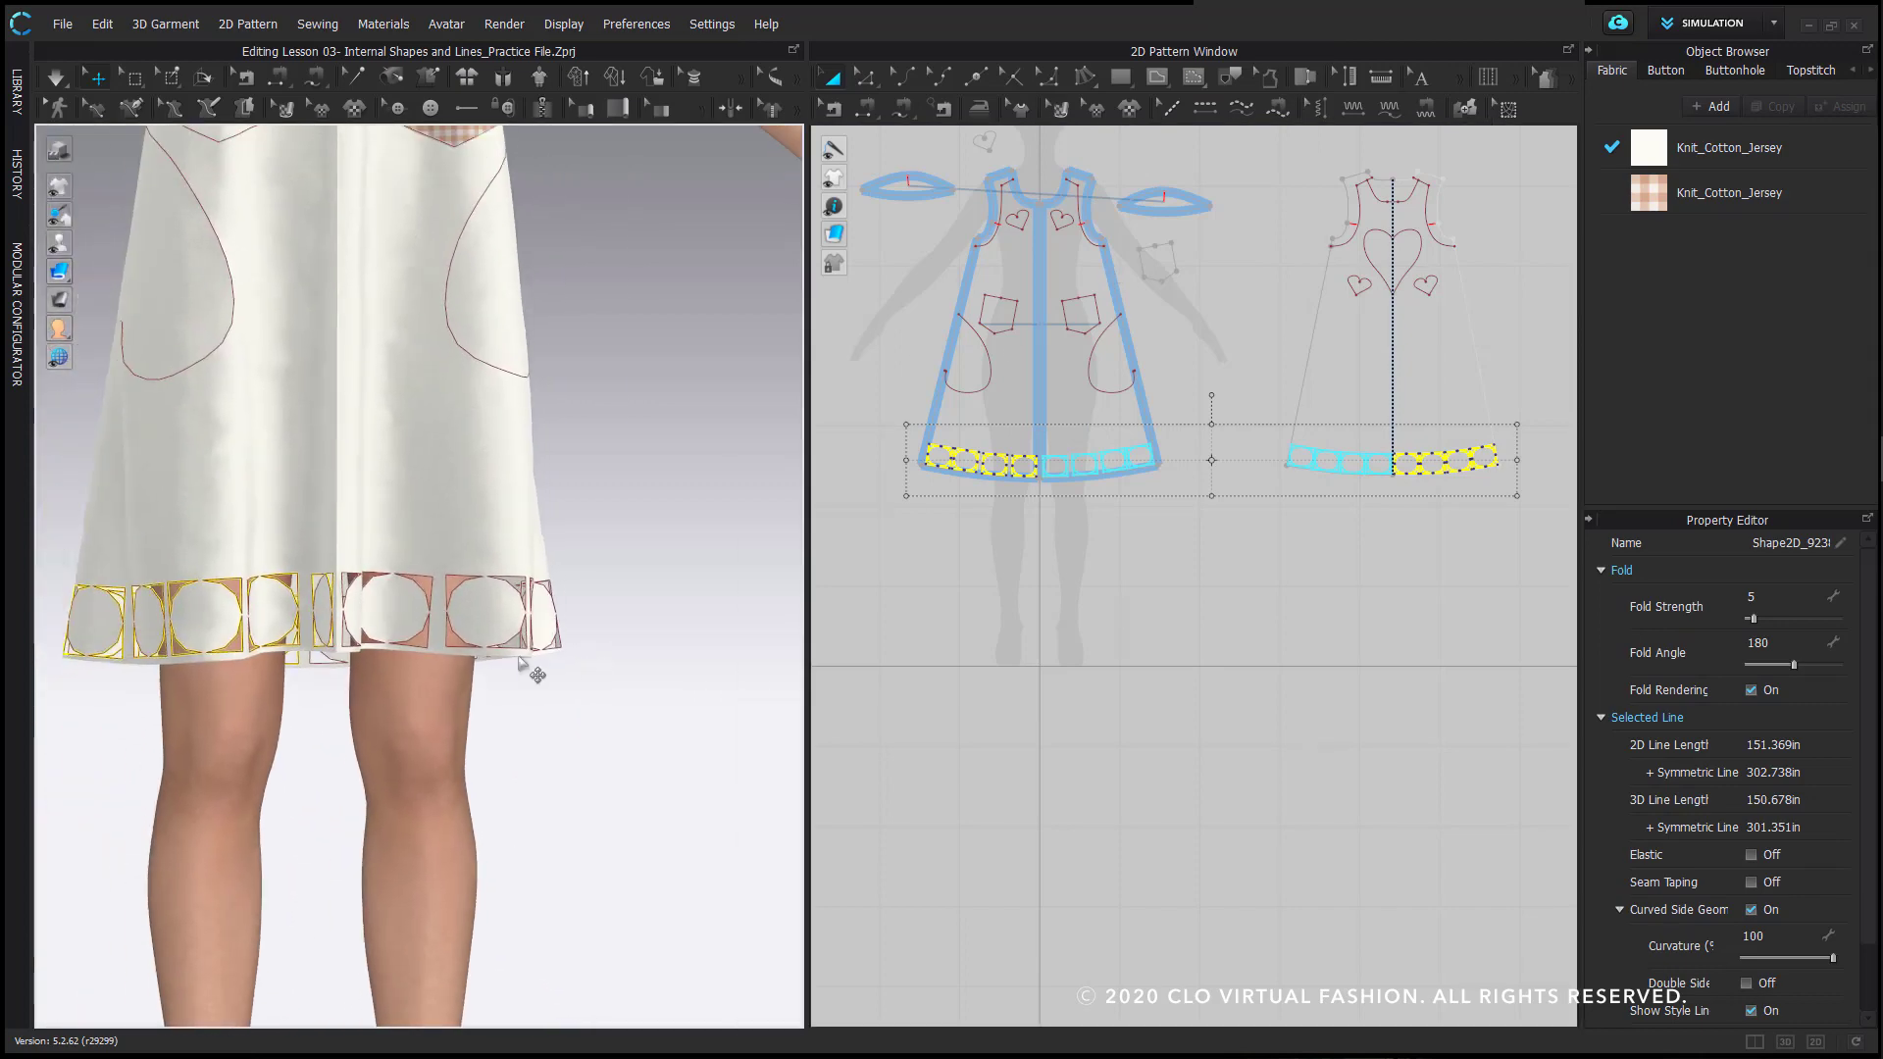
{"action": "right_click_drag", "start_coordinate": [695, 662], "coordinate": [608, 663]}
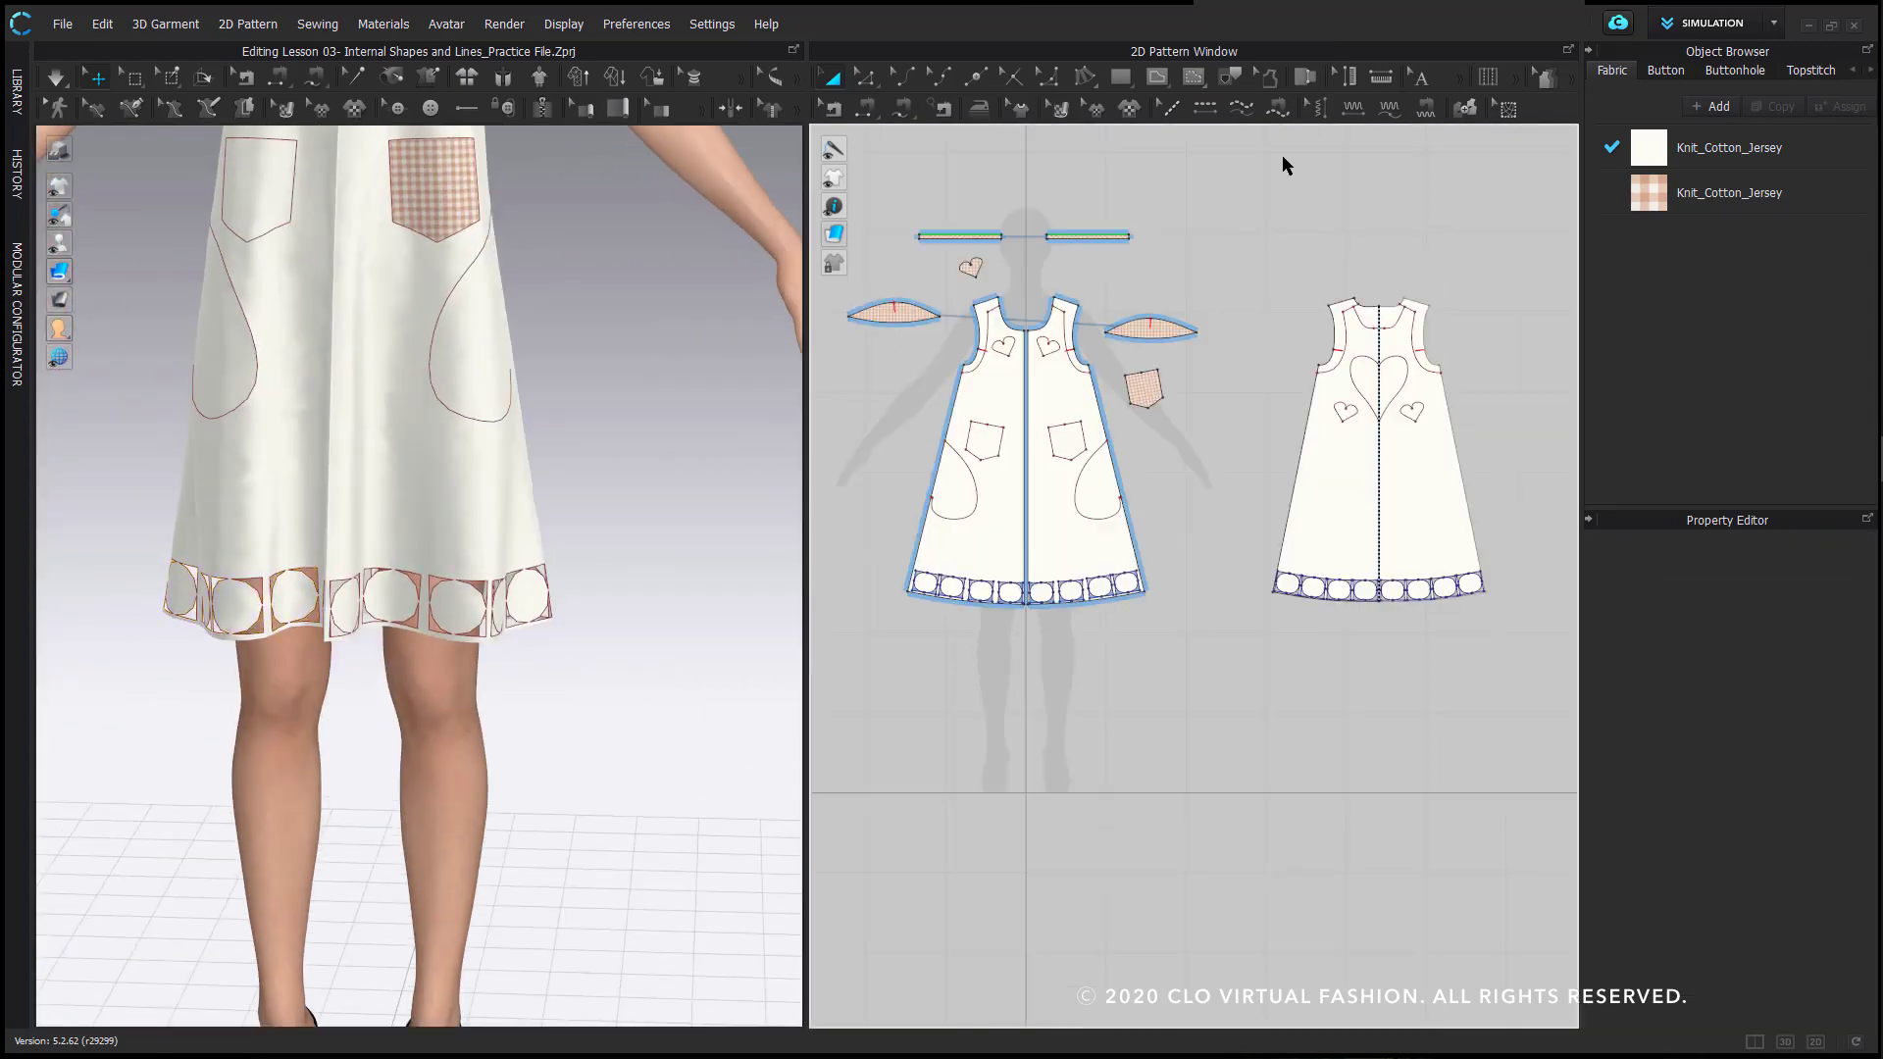
{"action": "scroll", "coordinate": [353, 422], "scroll_direction": "down", "scroll_amount": 2}
{"action": "right_click_drag", "start_coordinate": [353, 421], "coordinate": [613, 520]}
{"action": "scroll", "coordinate": [614, 520], "scroll_direction": "down", "scroll_amount": 1}
{"action": "right_click", "coordinate": [1235, 681]}
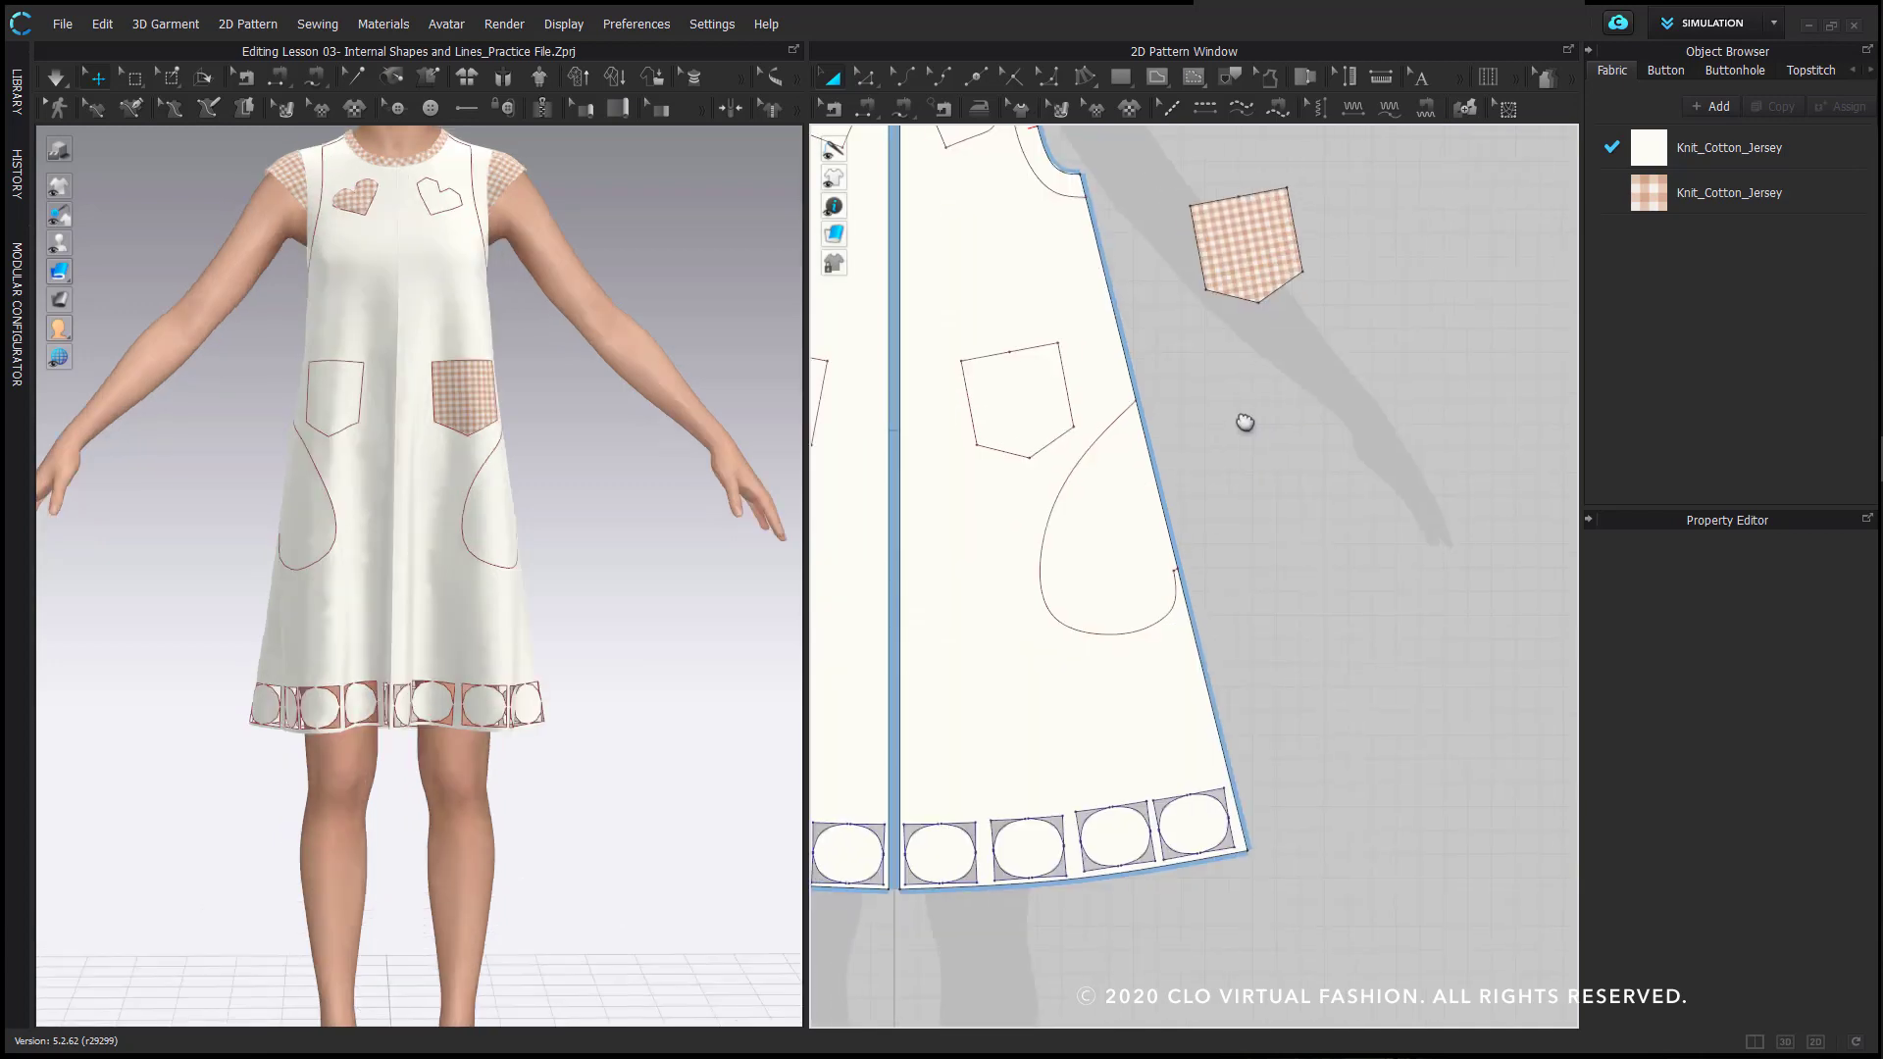
- Move the curved pocket line on the right front panel slightly inward, away from the side seam
{"action": "scroll", "coordinate": [1279, 454], "scroll_direction": "up", "scroll_amount": 3}
{"action": "left_click", "coordinate": [1018, 388]}
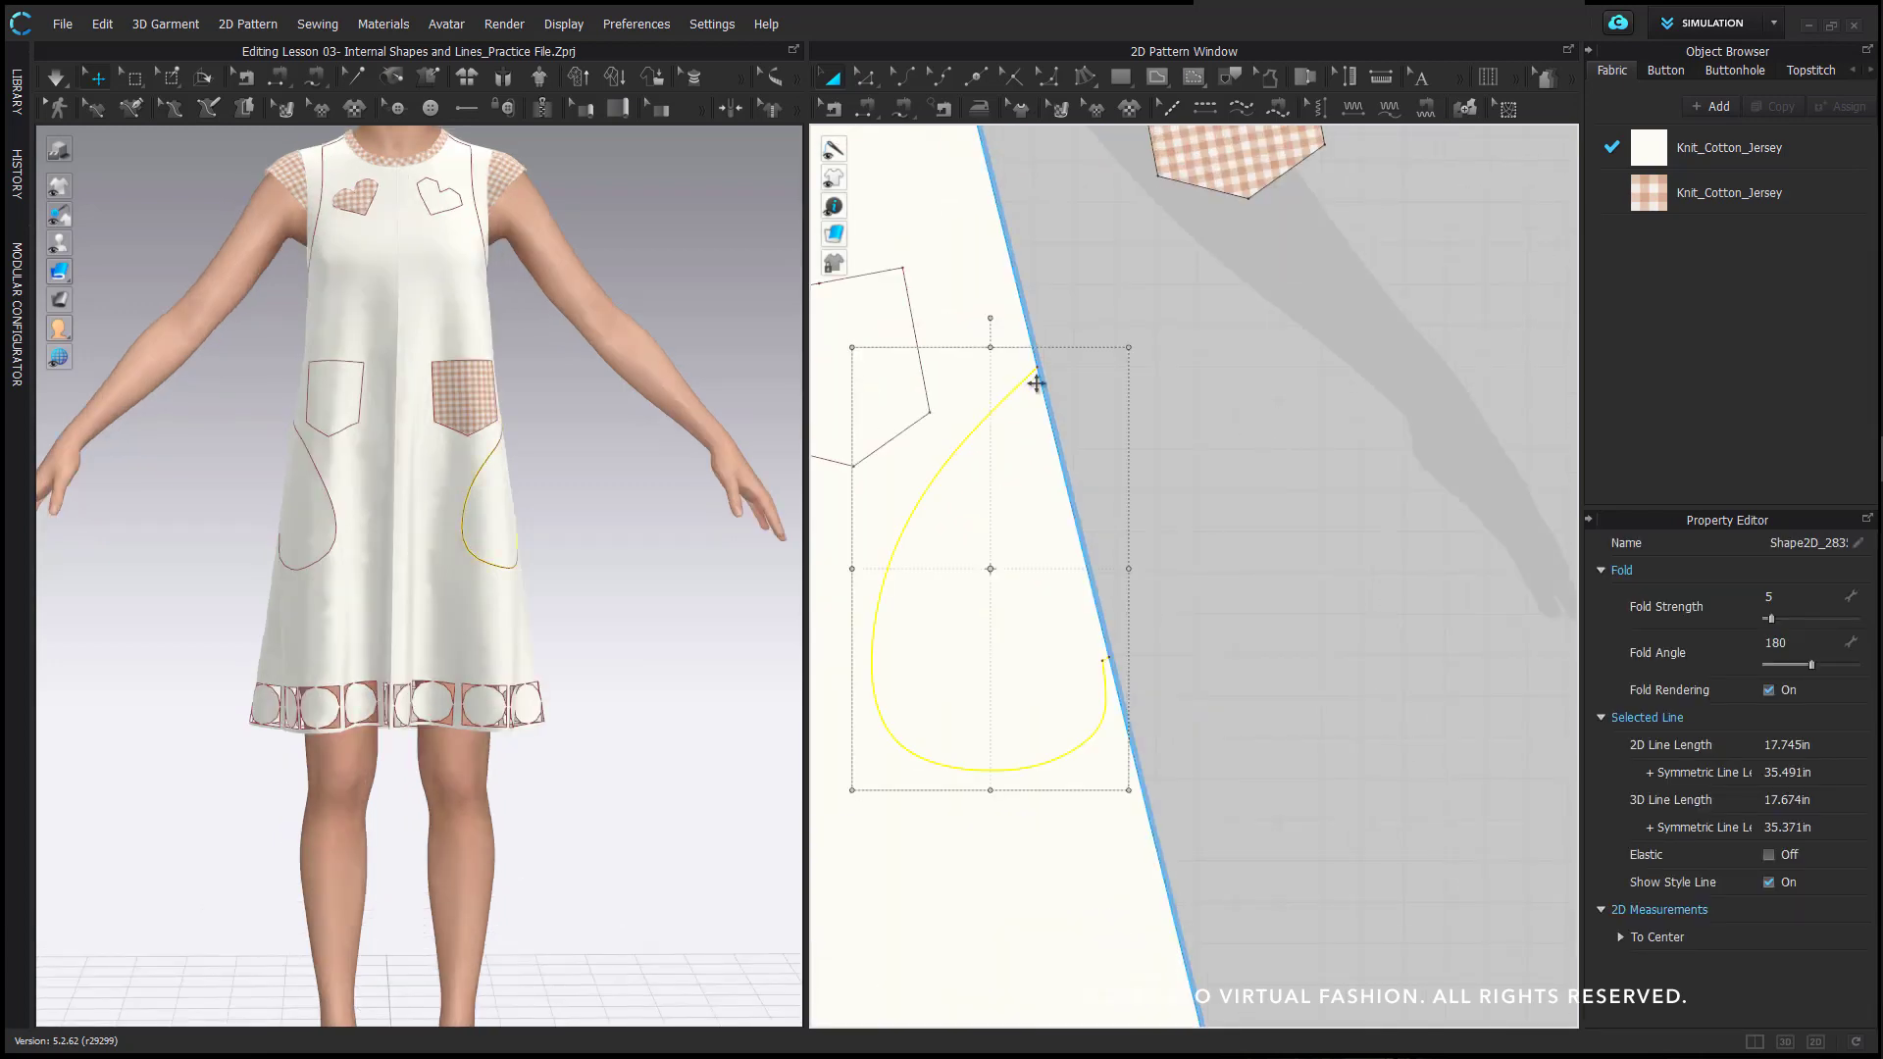
{"action": "left_click", "coordinate": [1080, 405]}
{"action": "left_click", "coordinate": [1018, 384]}
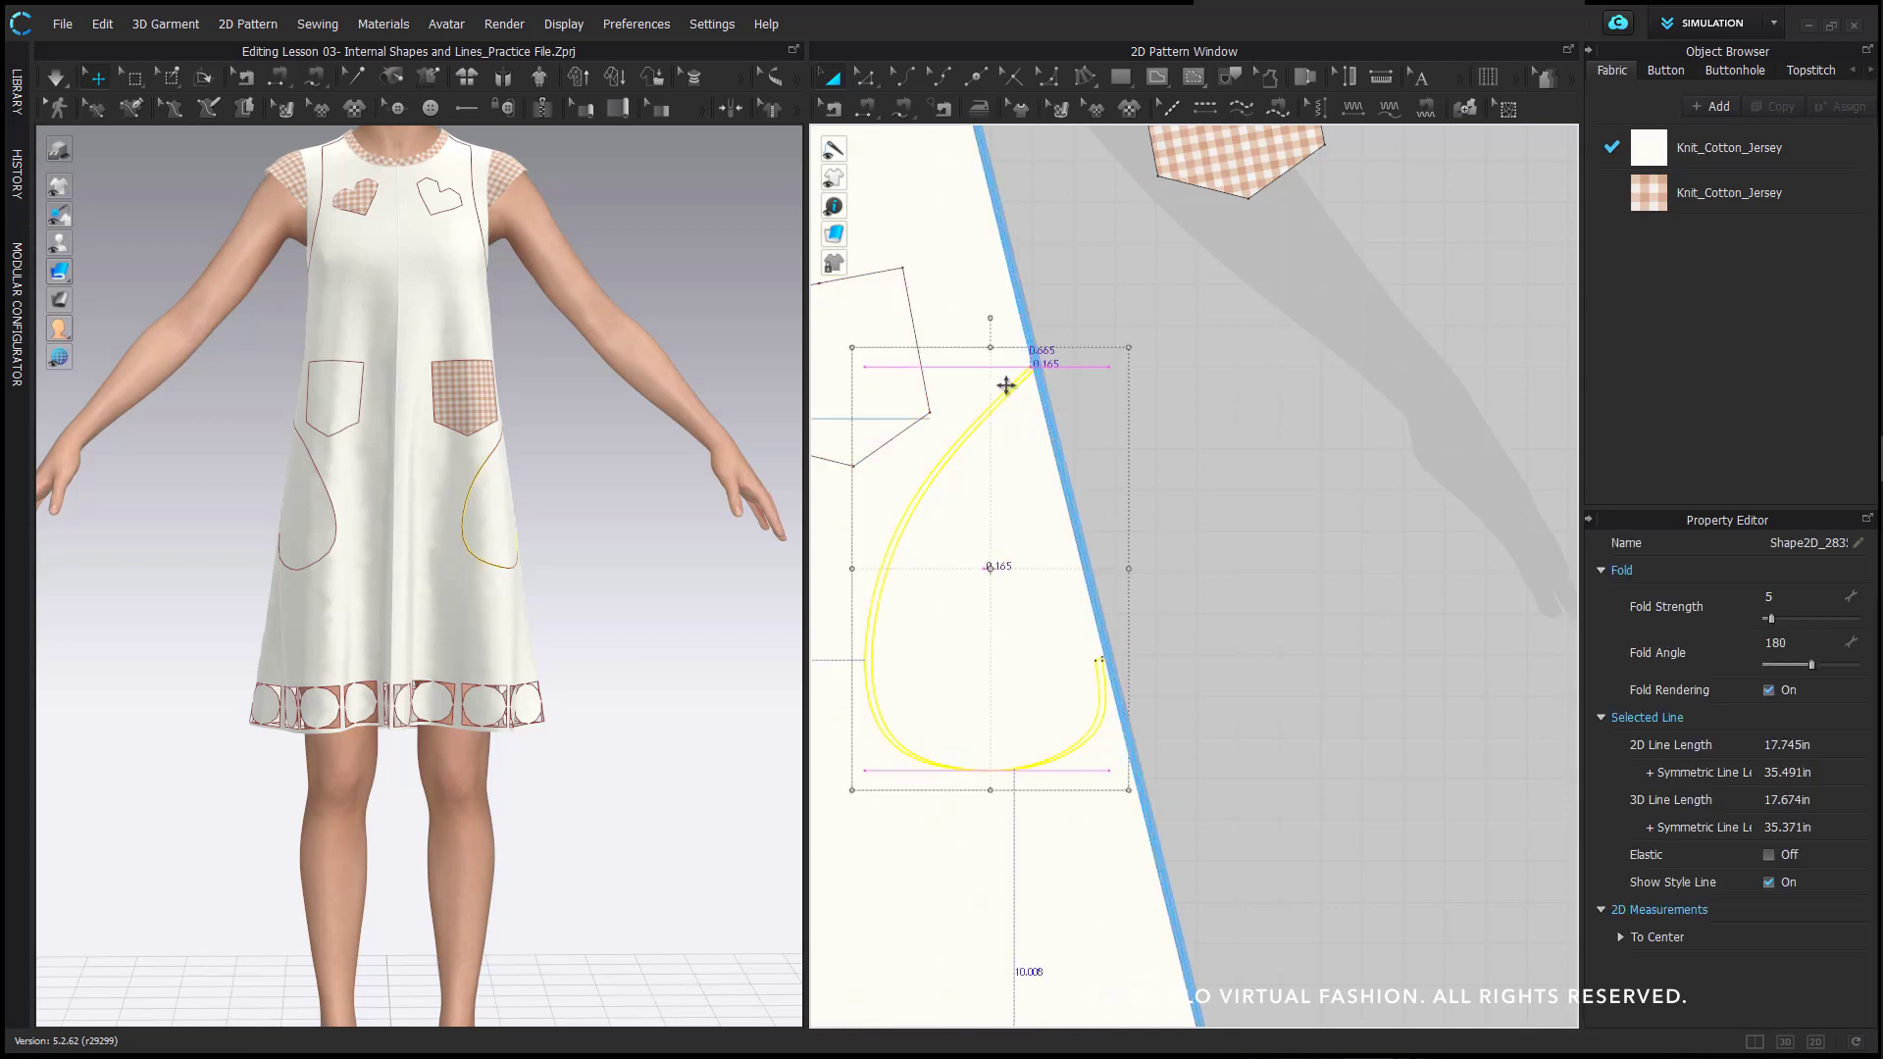
{"action": "left_click_drag", "start_coordinate": [991, 428], "coordinate": [991, 429]}
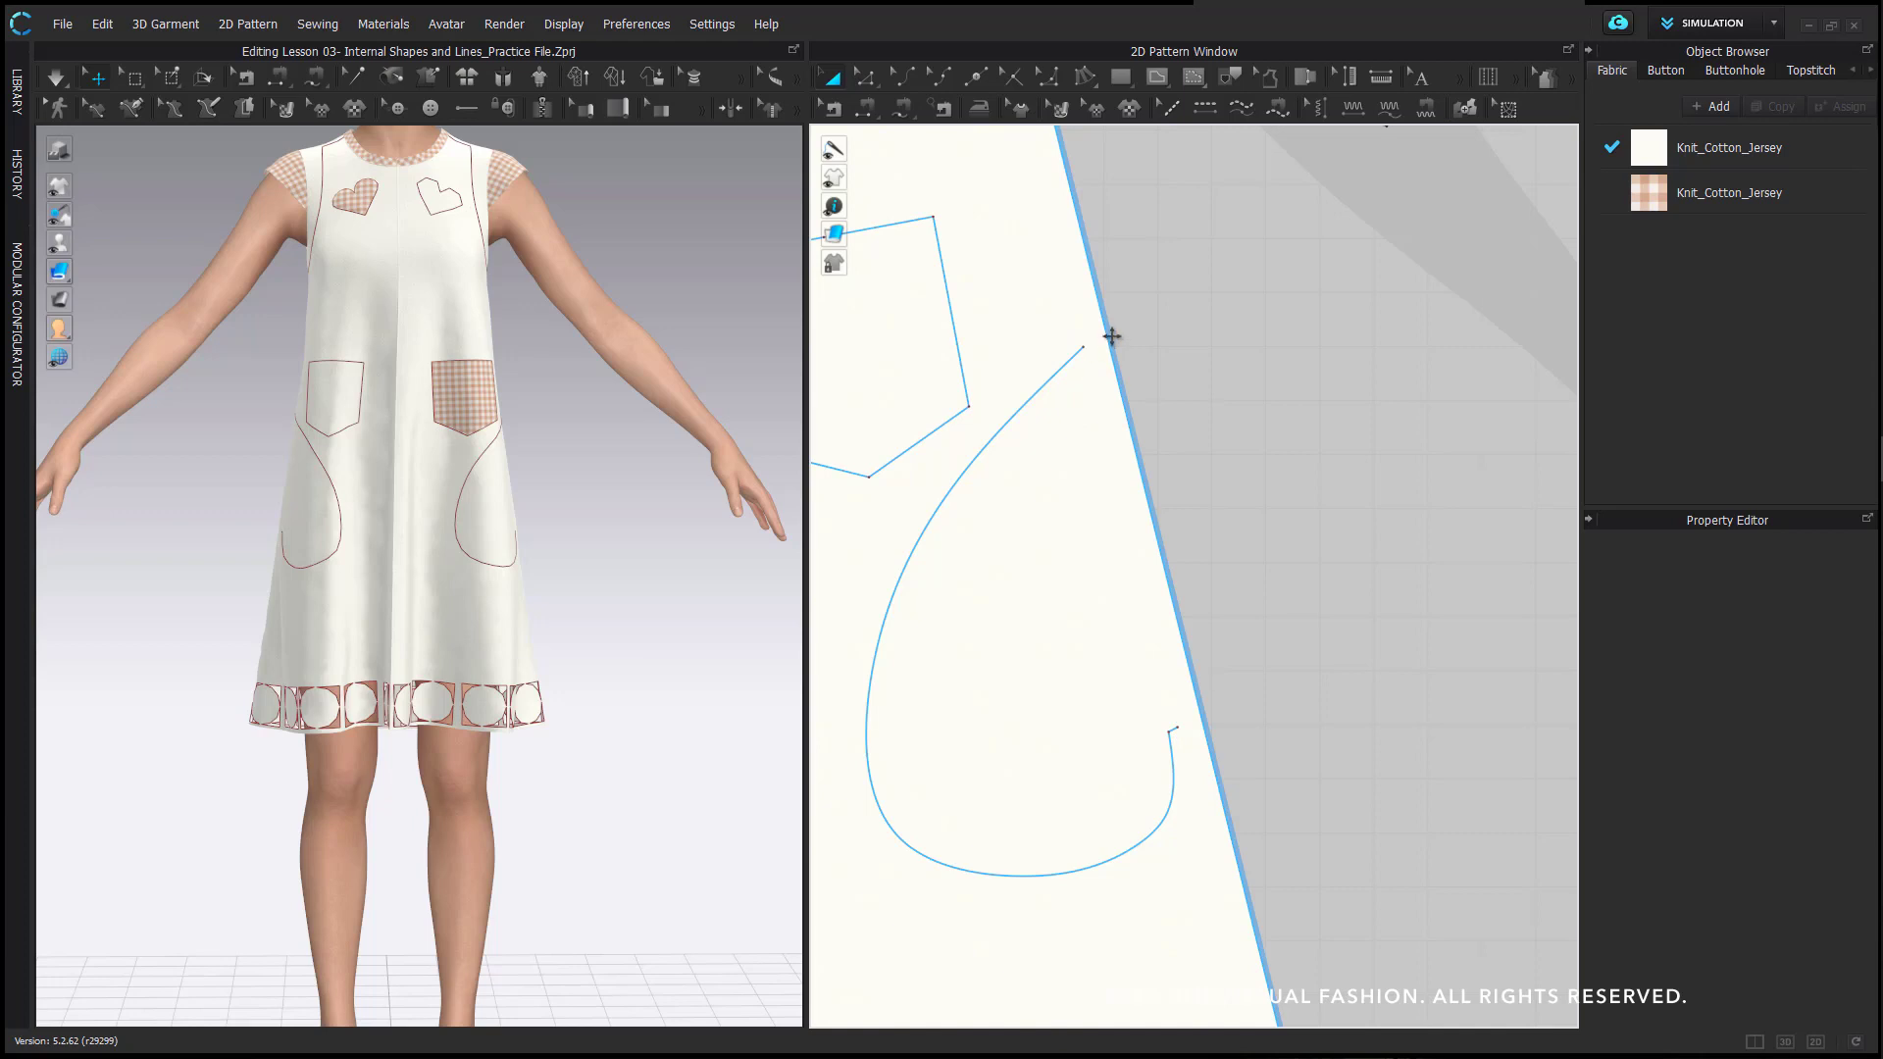
- Move the curved pocket line back outward until its ends meet the side seam
{"action": "left_click", "coordinate": [1071, 368]}
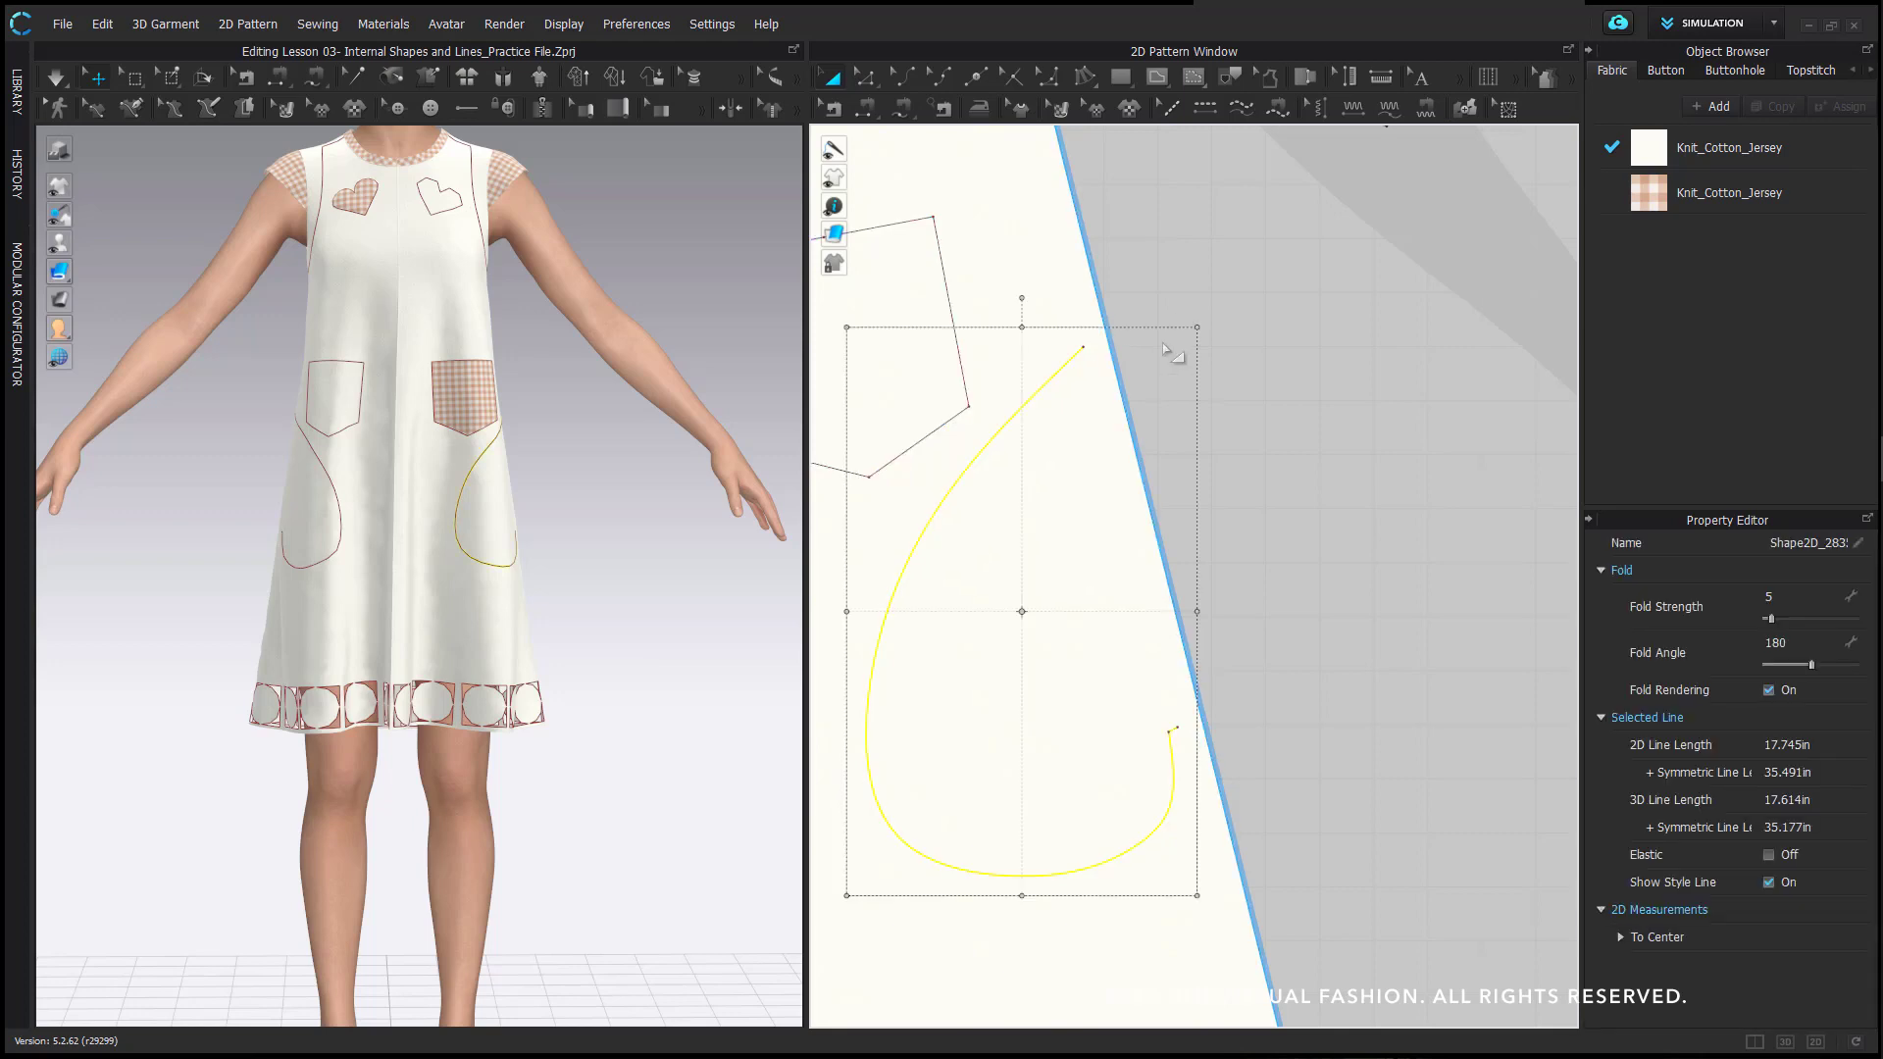
{"action": "key", "text": "Right"}
{"action": "left_click", "coordinate": [1147, 410]}
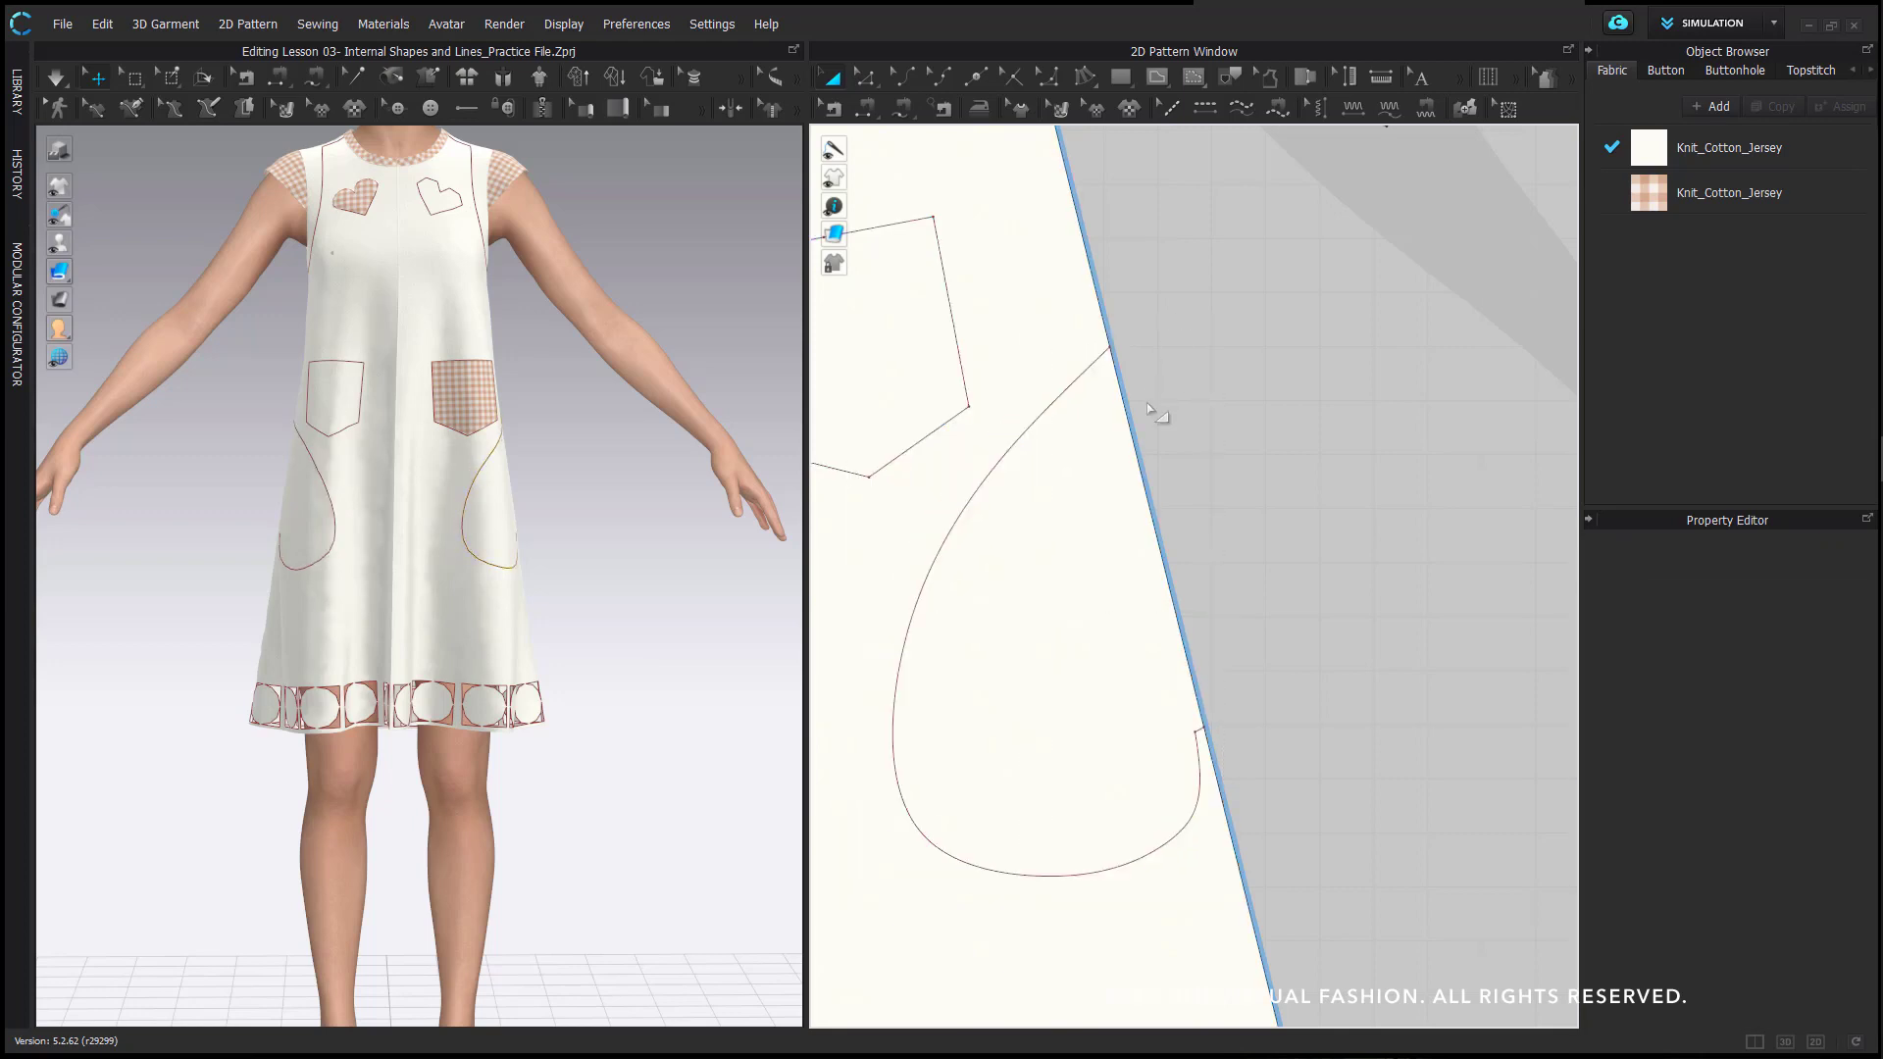
{"action": "right_click", "coordinate": [1077, 379]}
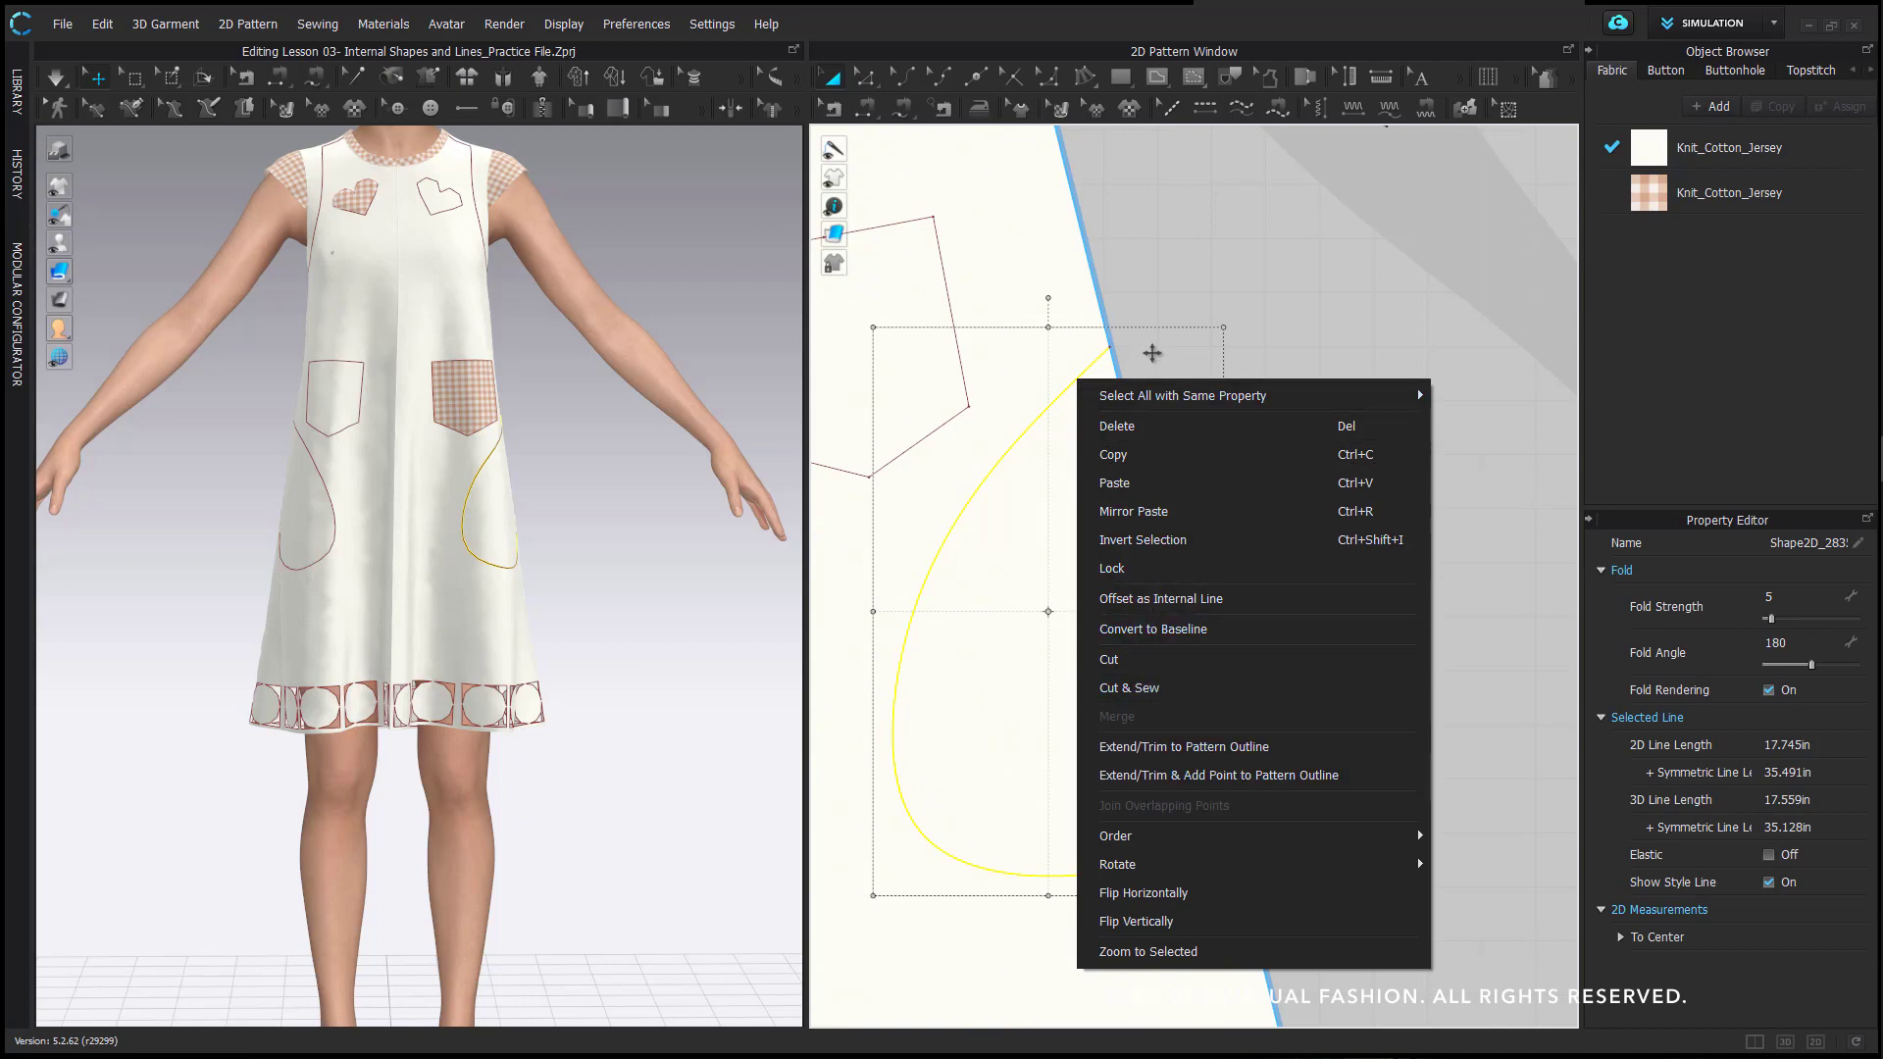
{"action": "left_click", "coordinate": [1153, 353]}
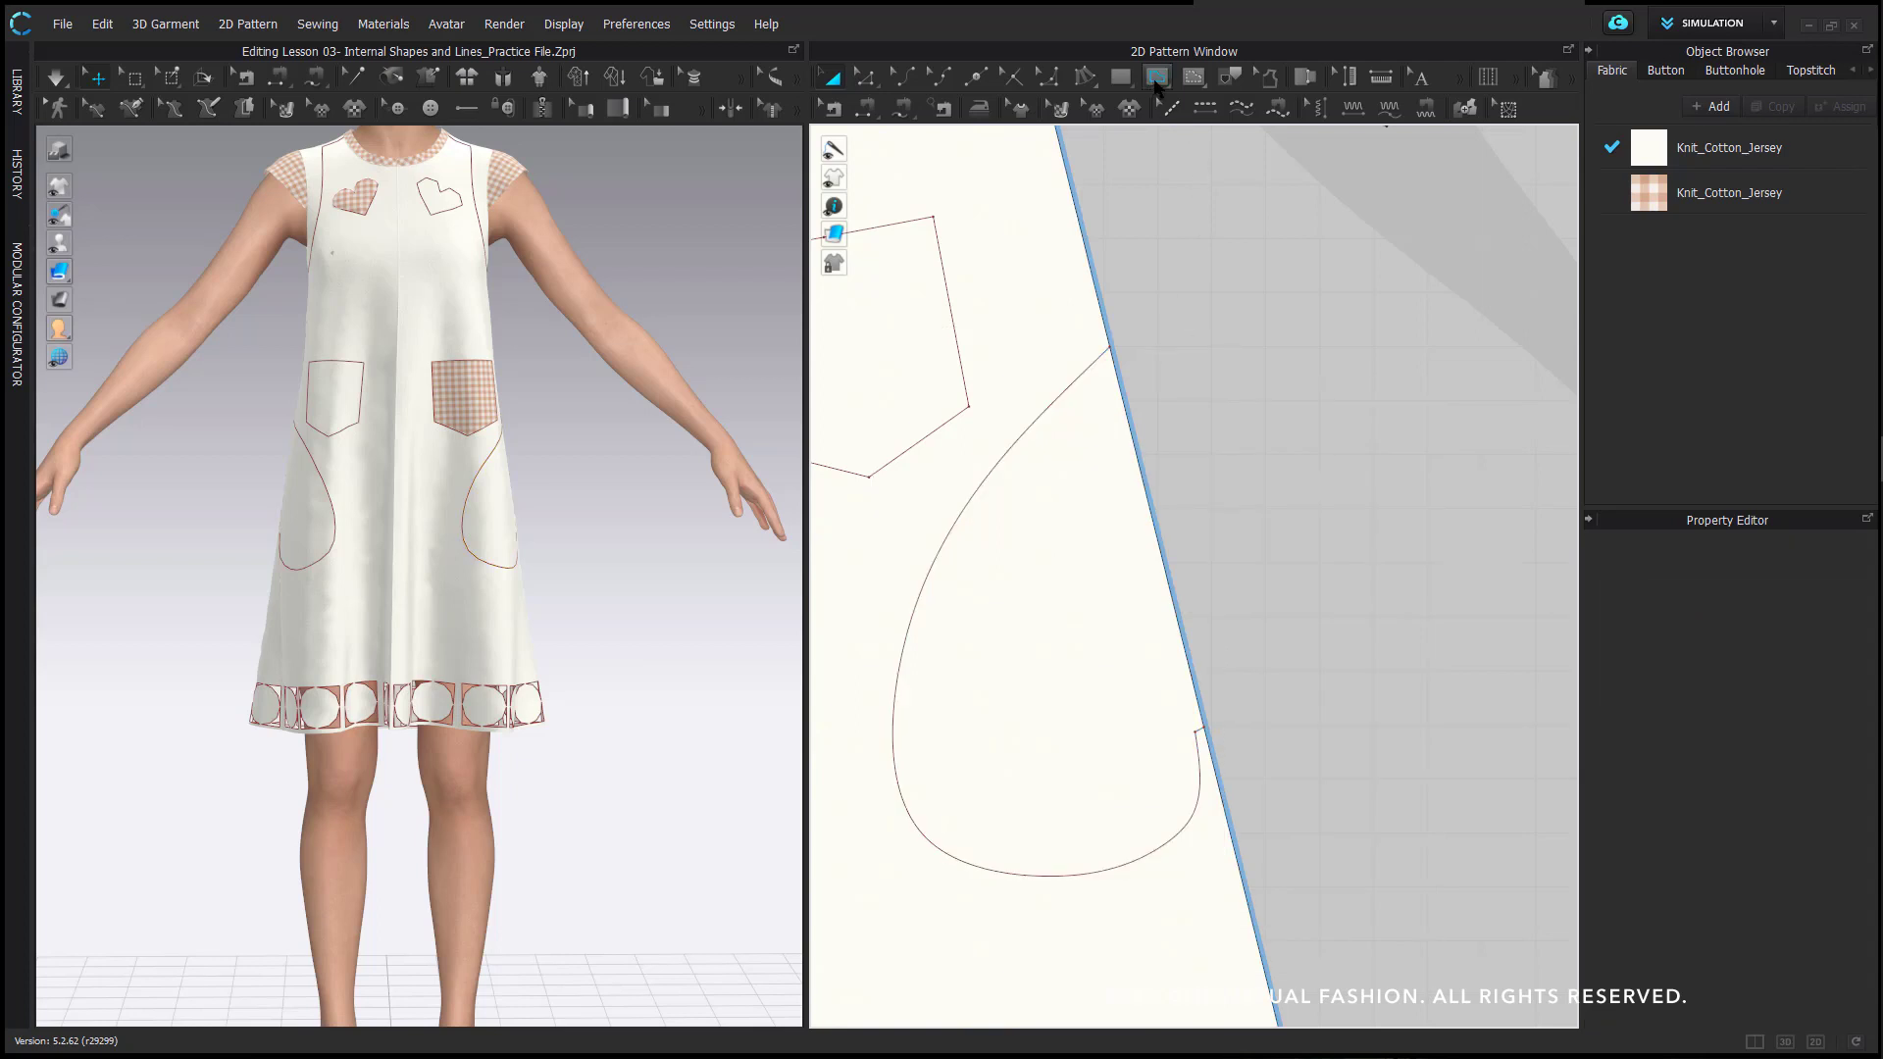
- Trace the curved pocket line and its enclosed side seam segment as a pattern, placed about 7.4 in away, outside the side seam
{"action": "left_click", "coordinate": [1235, 78]}
{"action": "left_click", "coordinate": [1090, 377]}
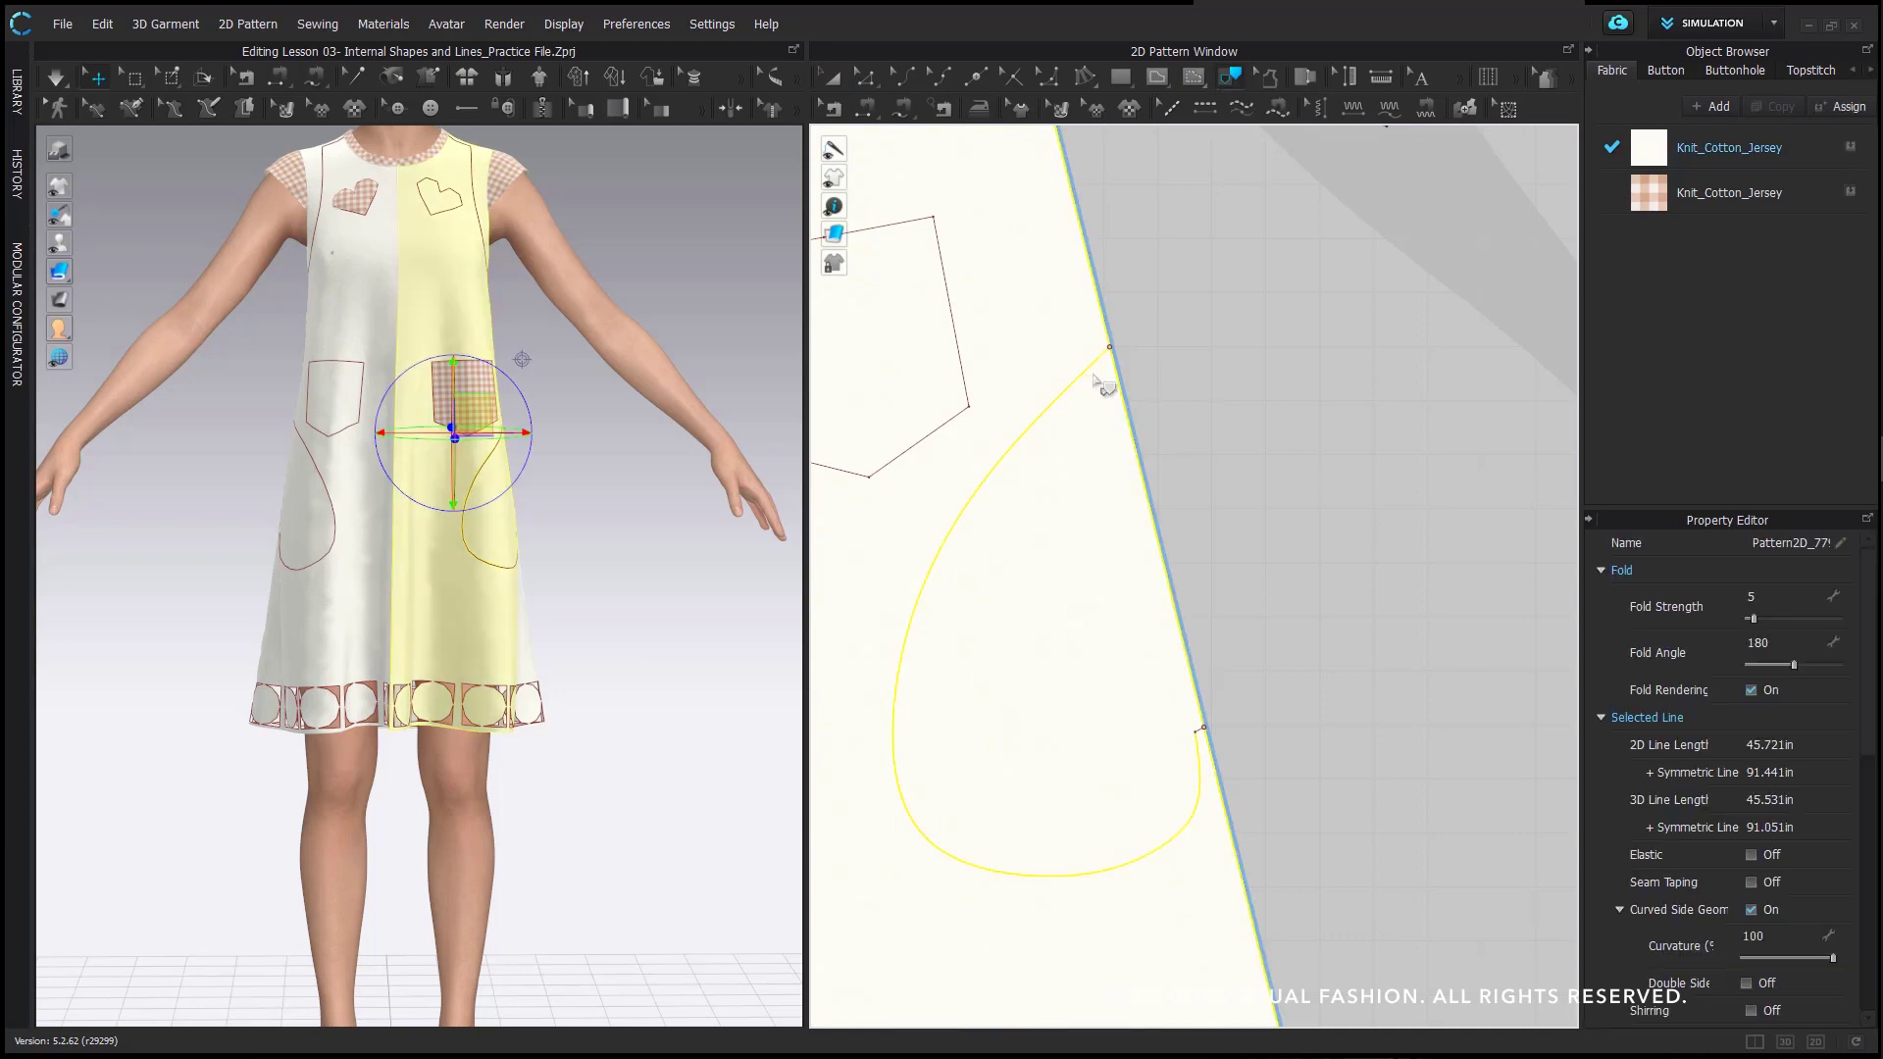
{"action": "scroll", "coordinate": [1180, 556], "scroll_direction": "up", "scroll_amount": 5}
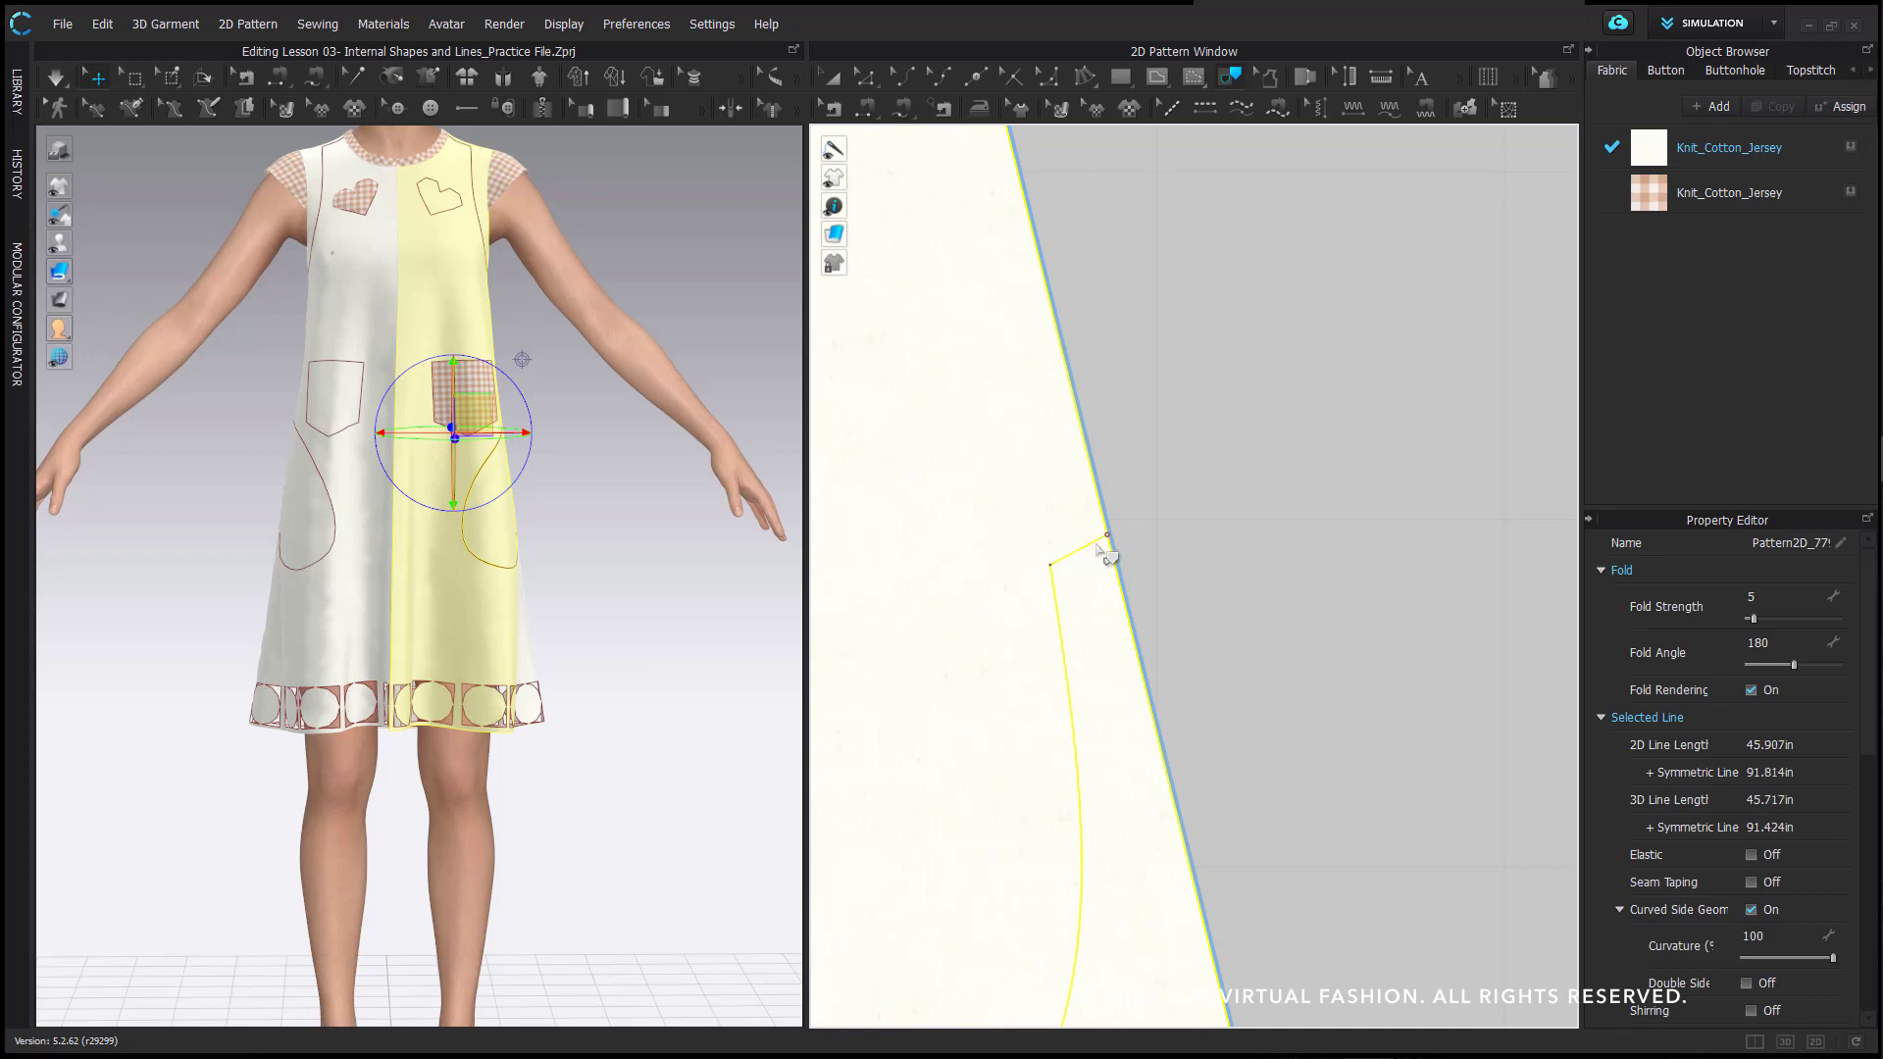
{"action": "scroll", "coordinate": [1099, 549], "scroll_direction": "down", "scroll_amount": 4}
{"action": "middle_click_drag", "start_coordinate": [1129, 656], "coordinate": [1184, 764]}
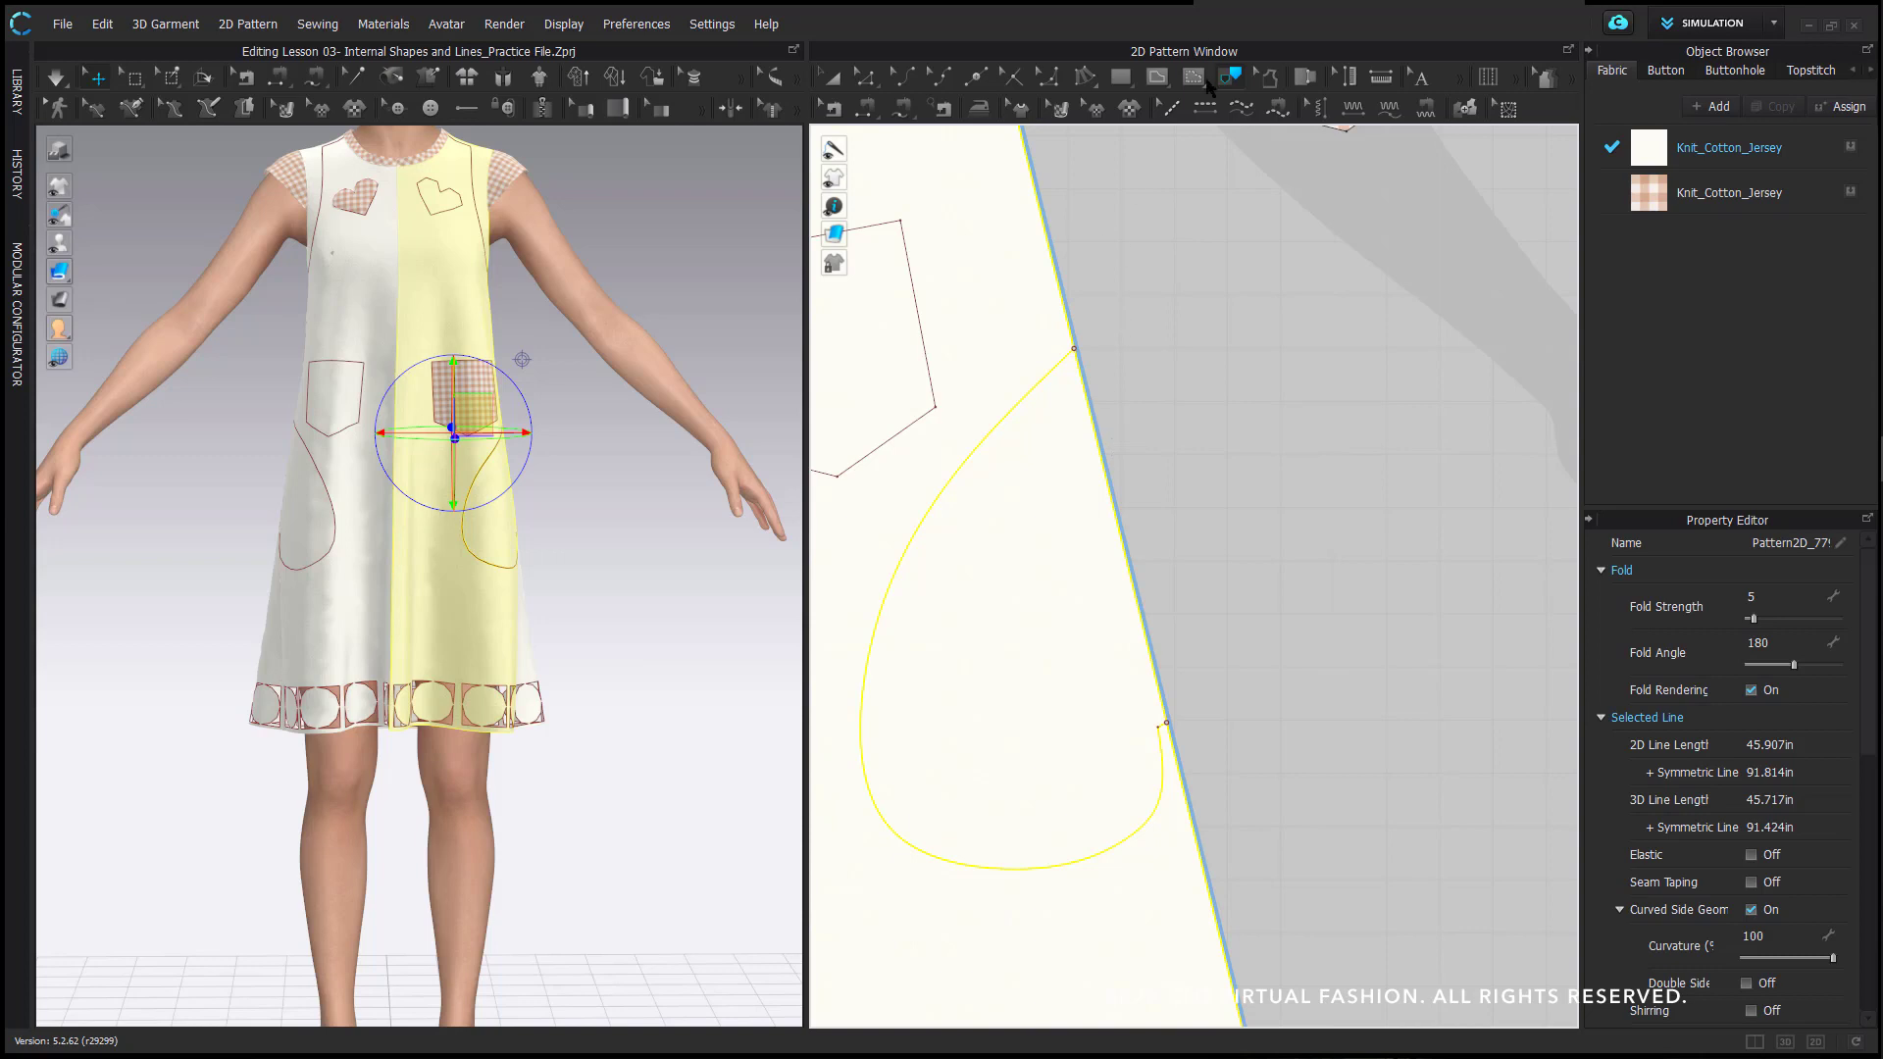
{"action": "right_click", "coordinate": [1056, 371]}
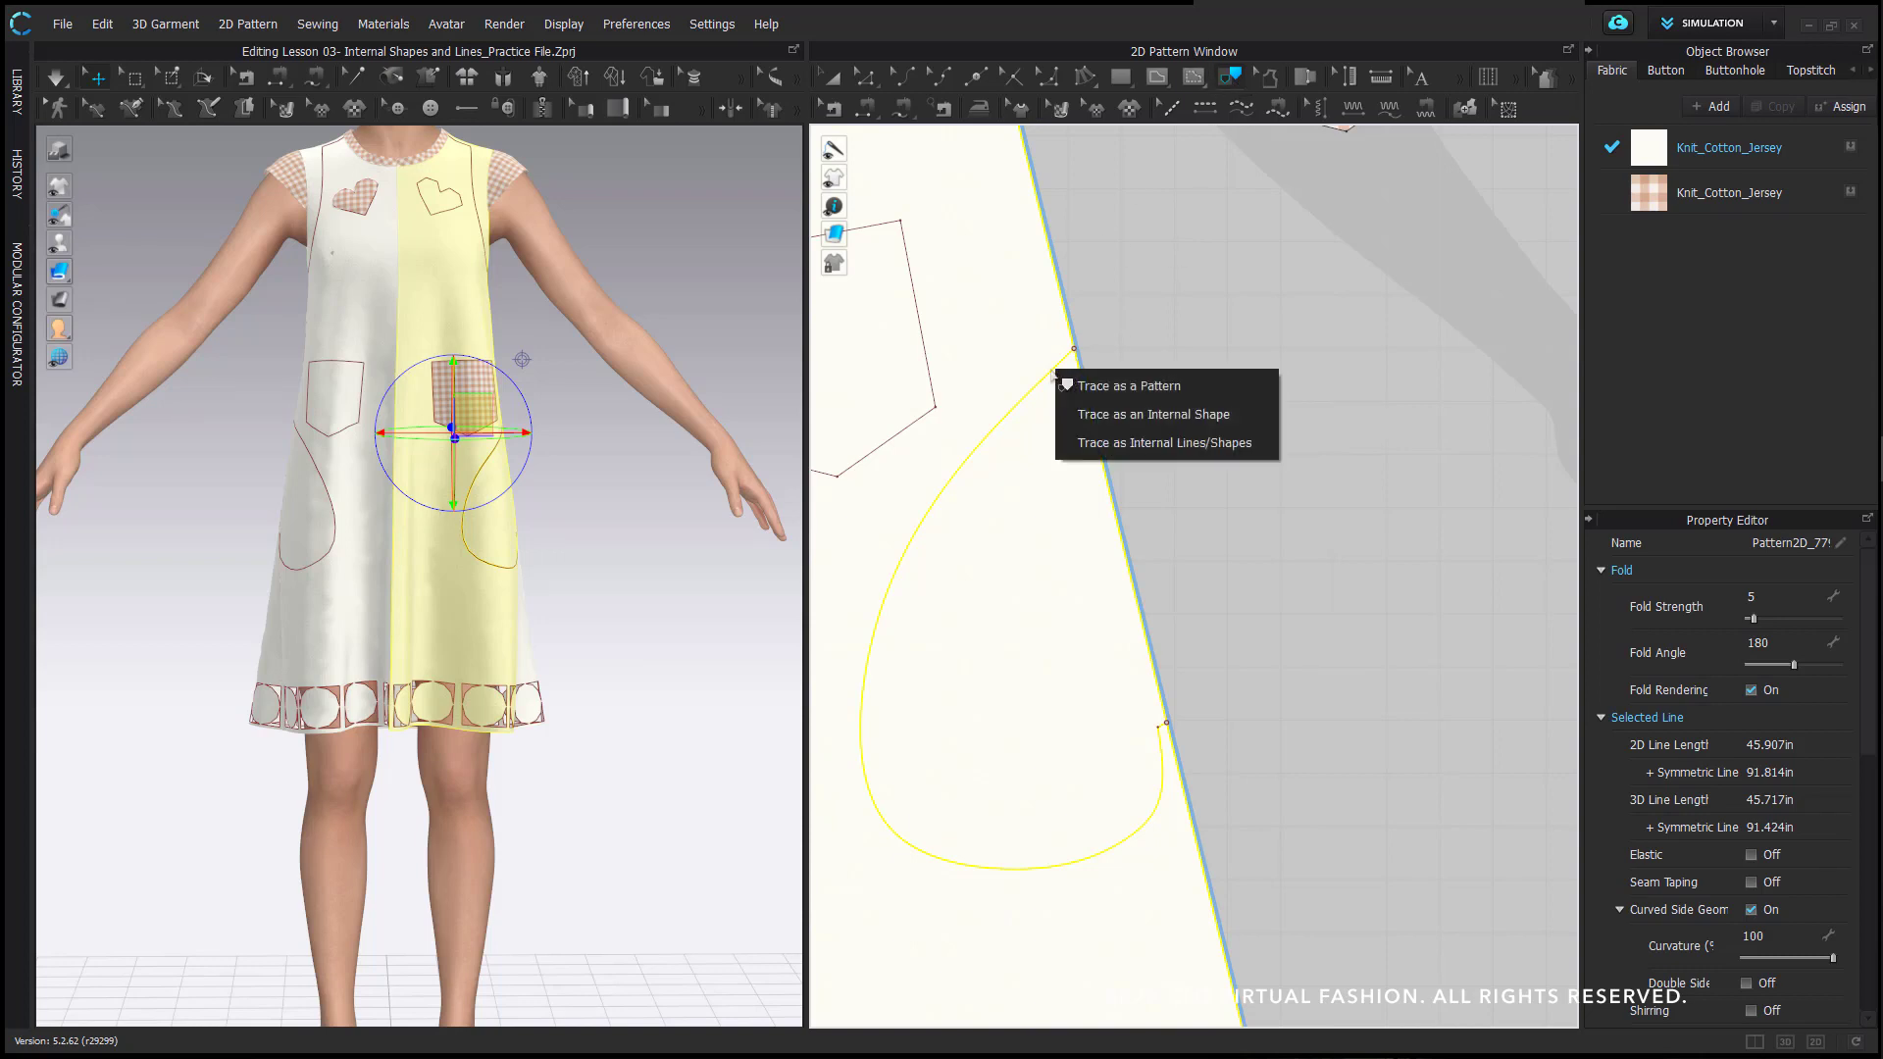
{"action": "left_click", "coordinate": [1150, 390]}
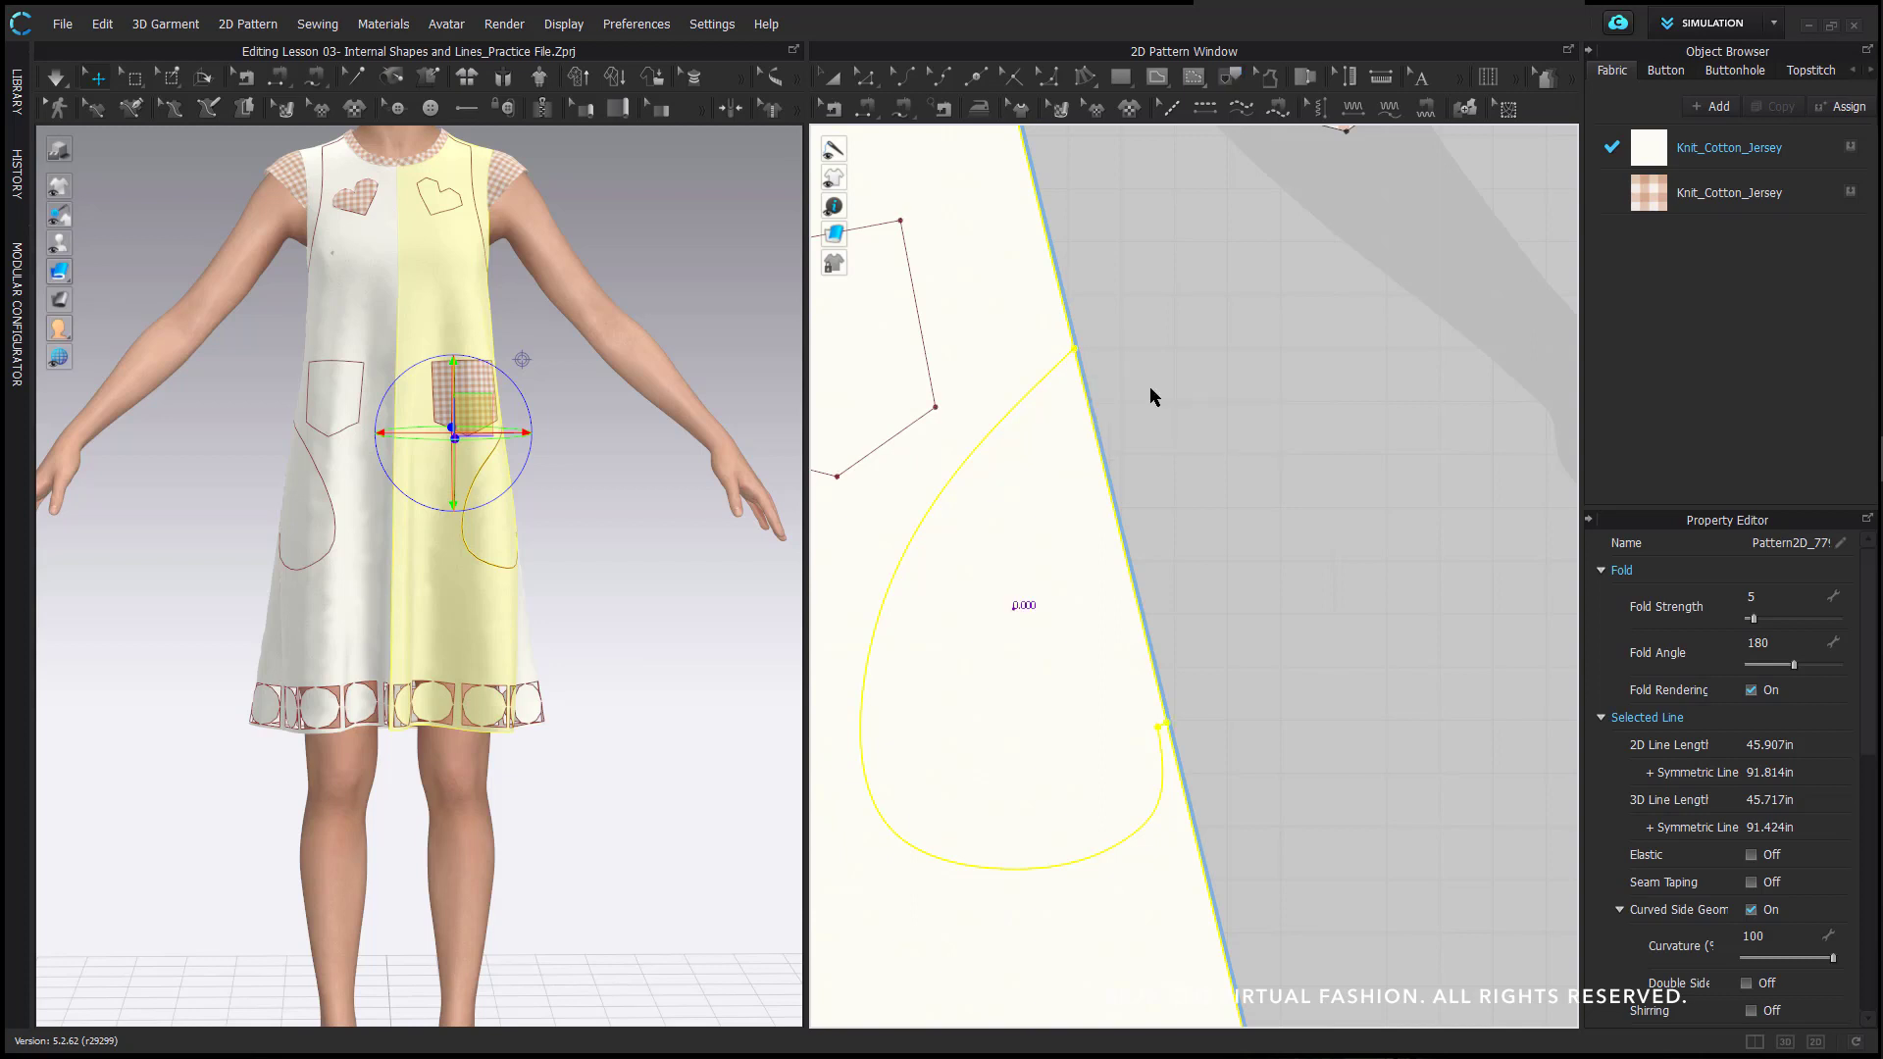
{"action": "scroll", "coordinate": [1181, 529], "scroll_direction": "down", "scroll_amount": 4}
{"action": "middle_click_drag", "start_coordinate": [1186, 542], "coordinate": [1168, 519]}
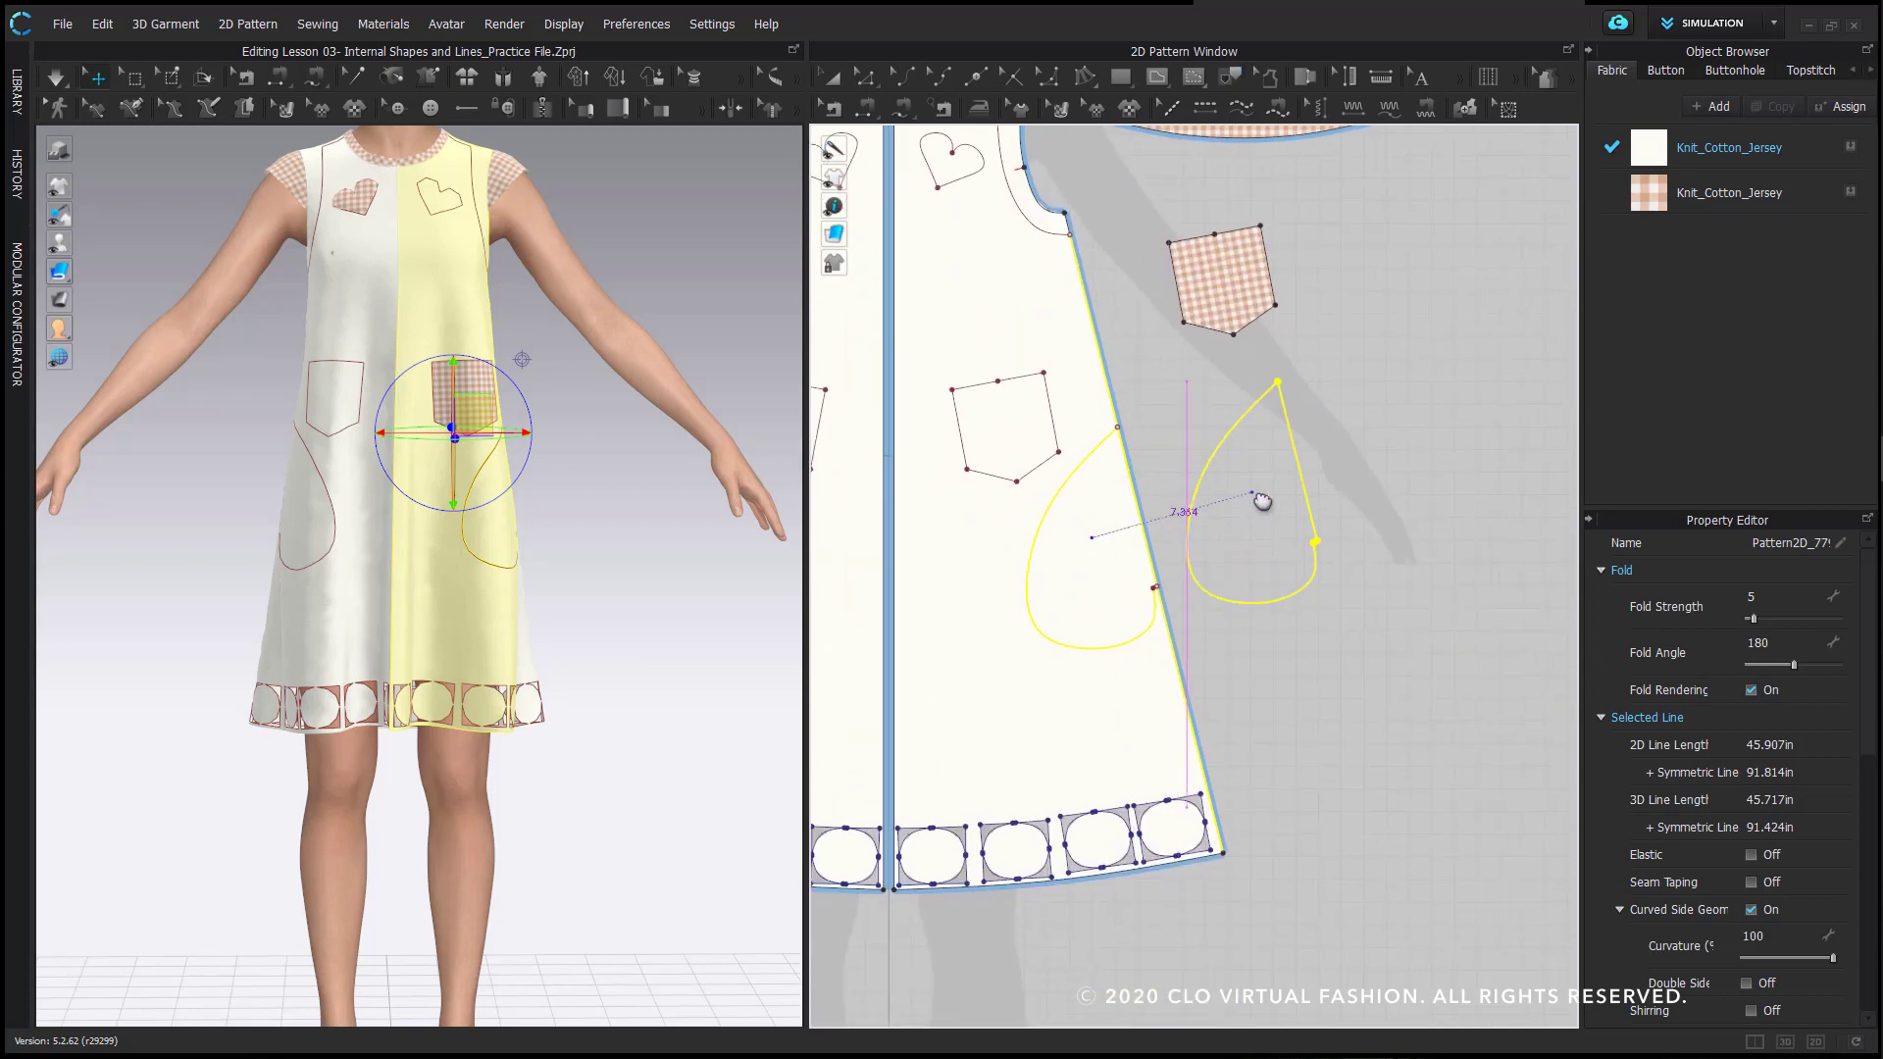
{"action": "left_click", "coordinate": [1262, 501]}
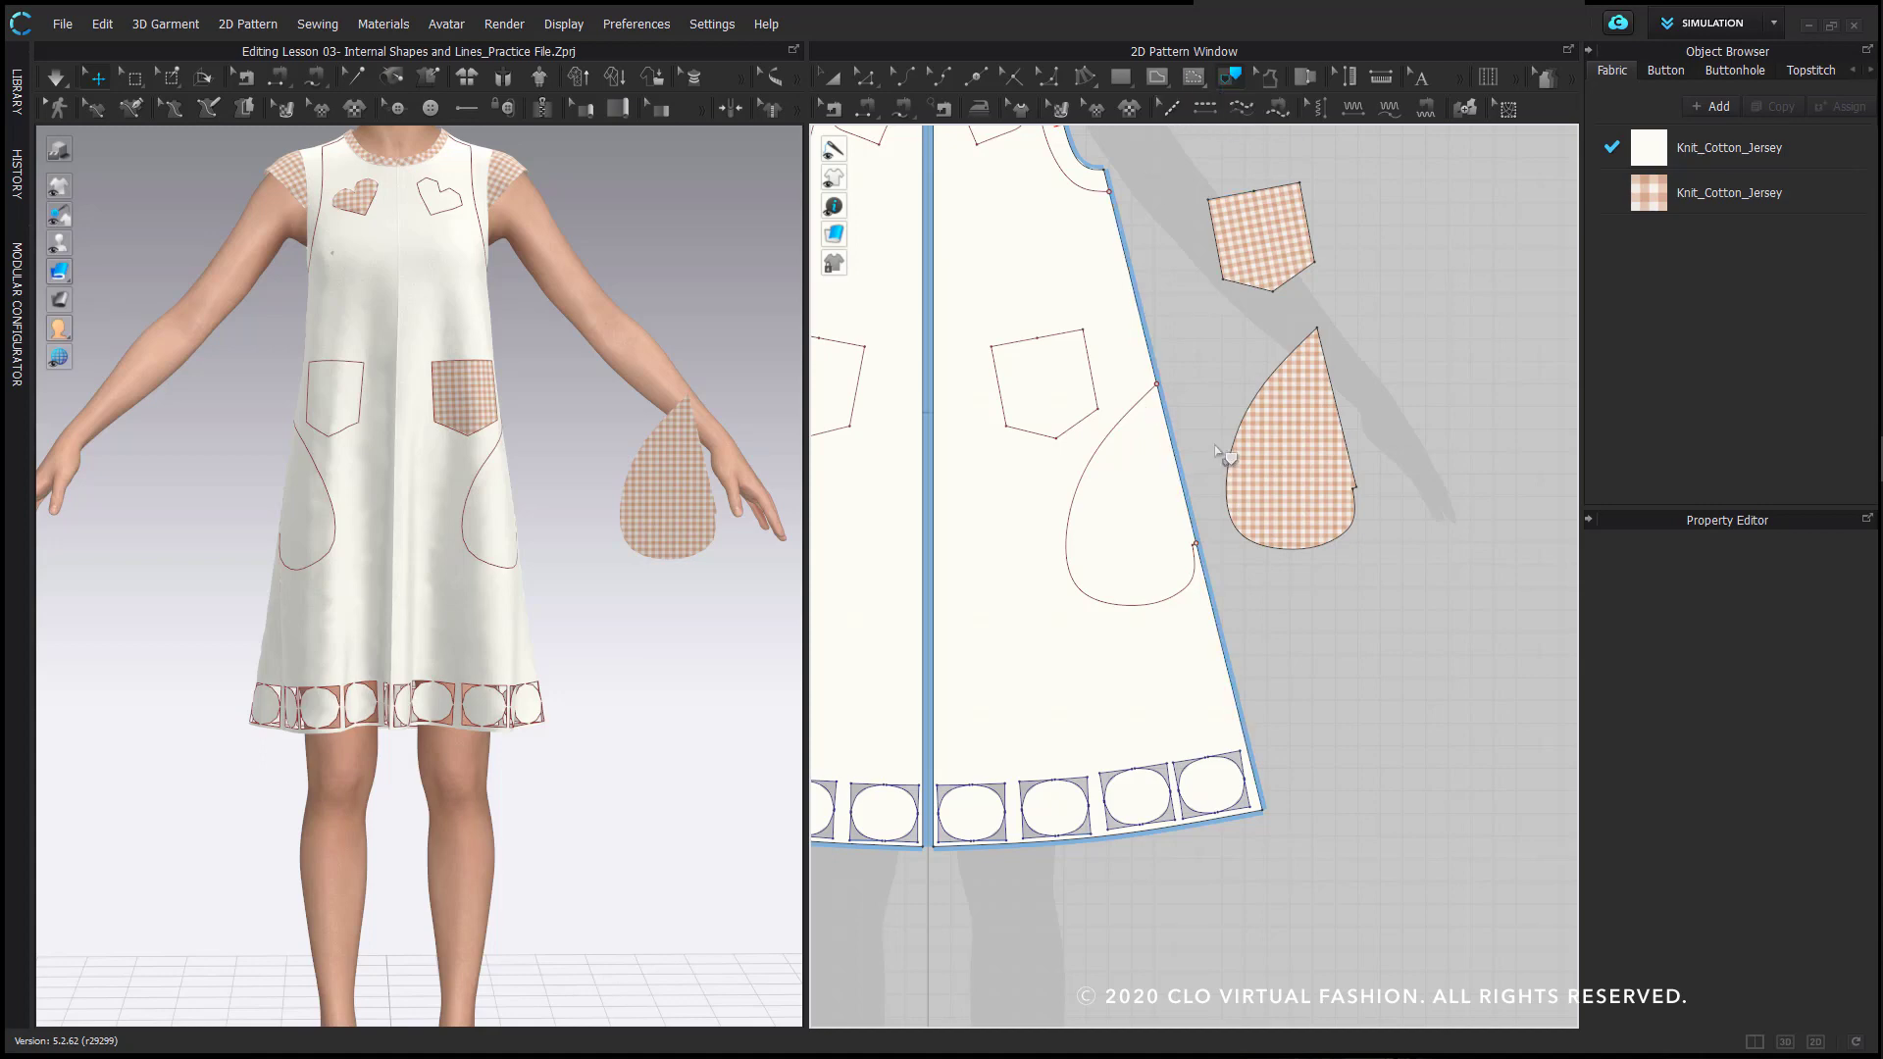
- Use Edit Pattern to pull the upper end point of the curved pocket line slightly inside the side seam
{"action": "scroll", "coordinate": [1178, 431], "scroll_direction": "up", "scroll_amount": 3}
{"action": "key", "text": "z"}
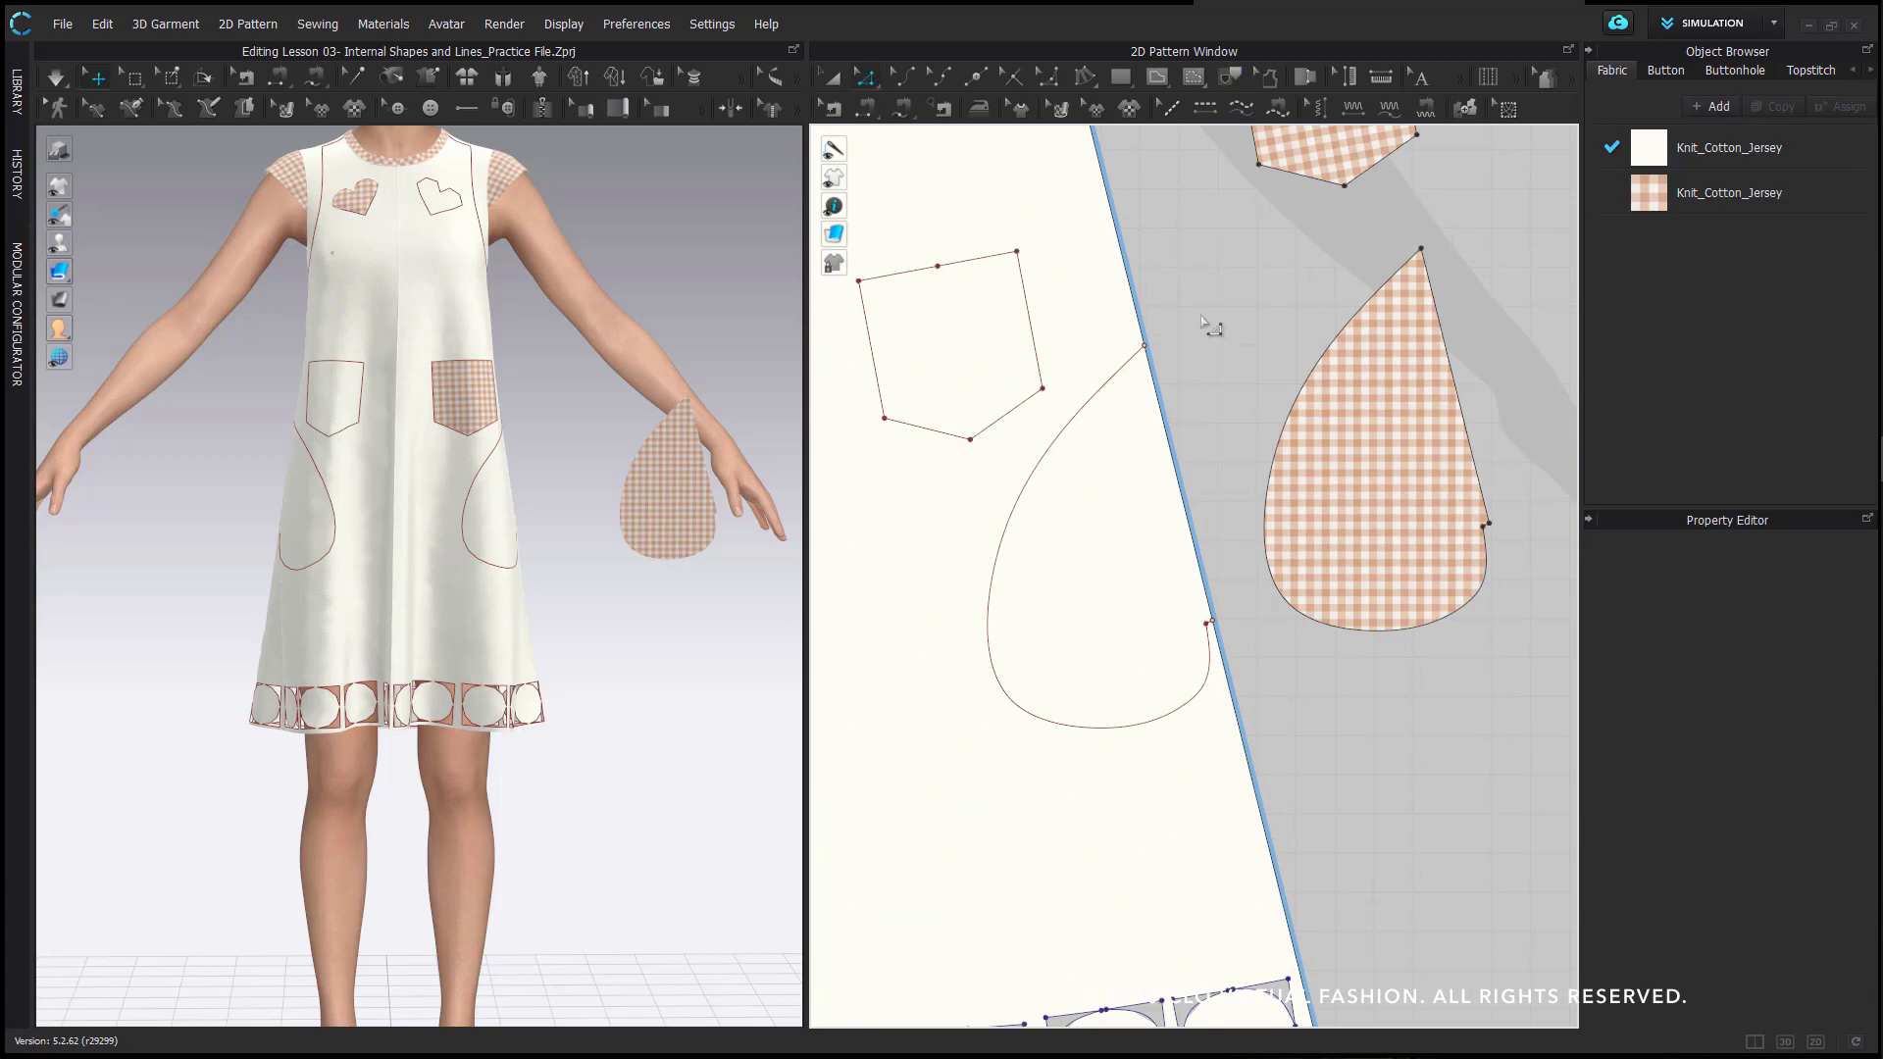
{"action": "scroll", "coordinate": [1135, 378], "scroll_direction": "up", "scroll_amount": 2}
{"action": "left_click_drag", "start_coordinate": [1125, 386], "coordinate": [1112, 398]}
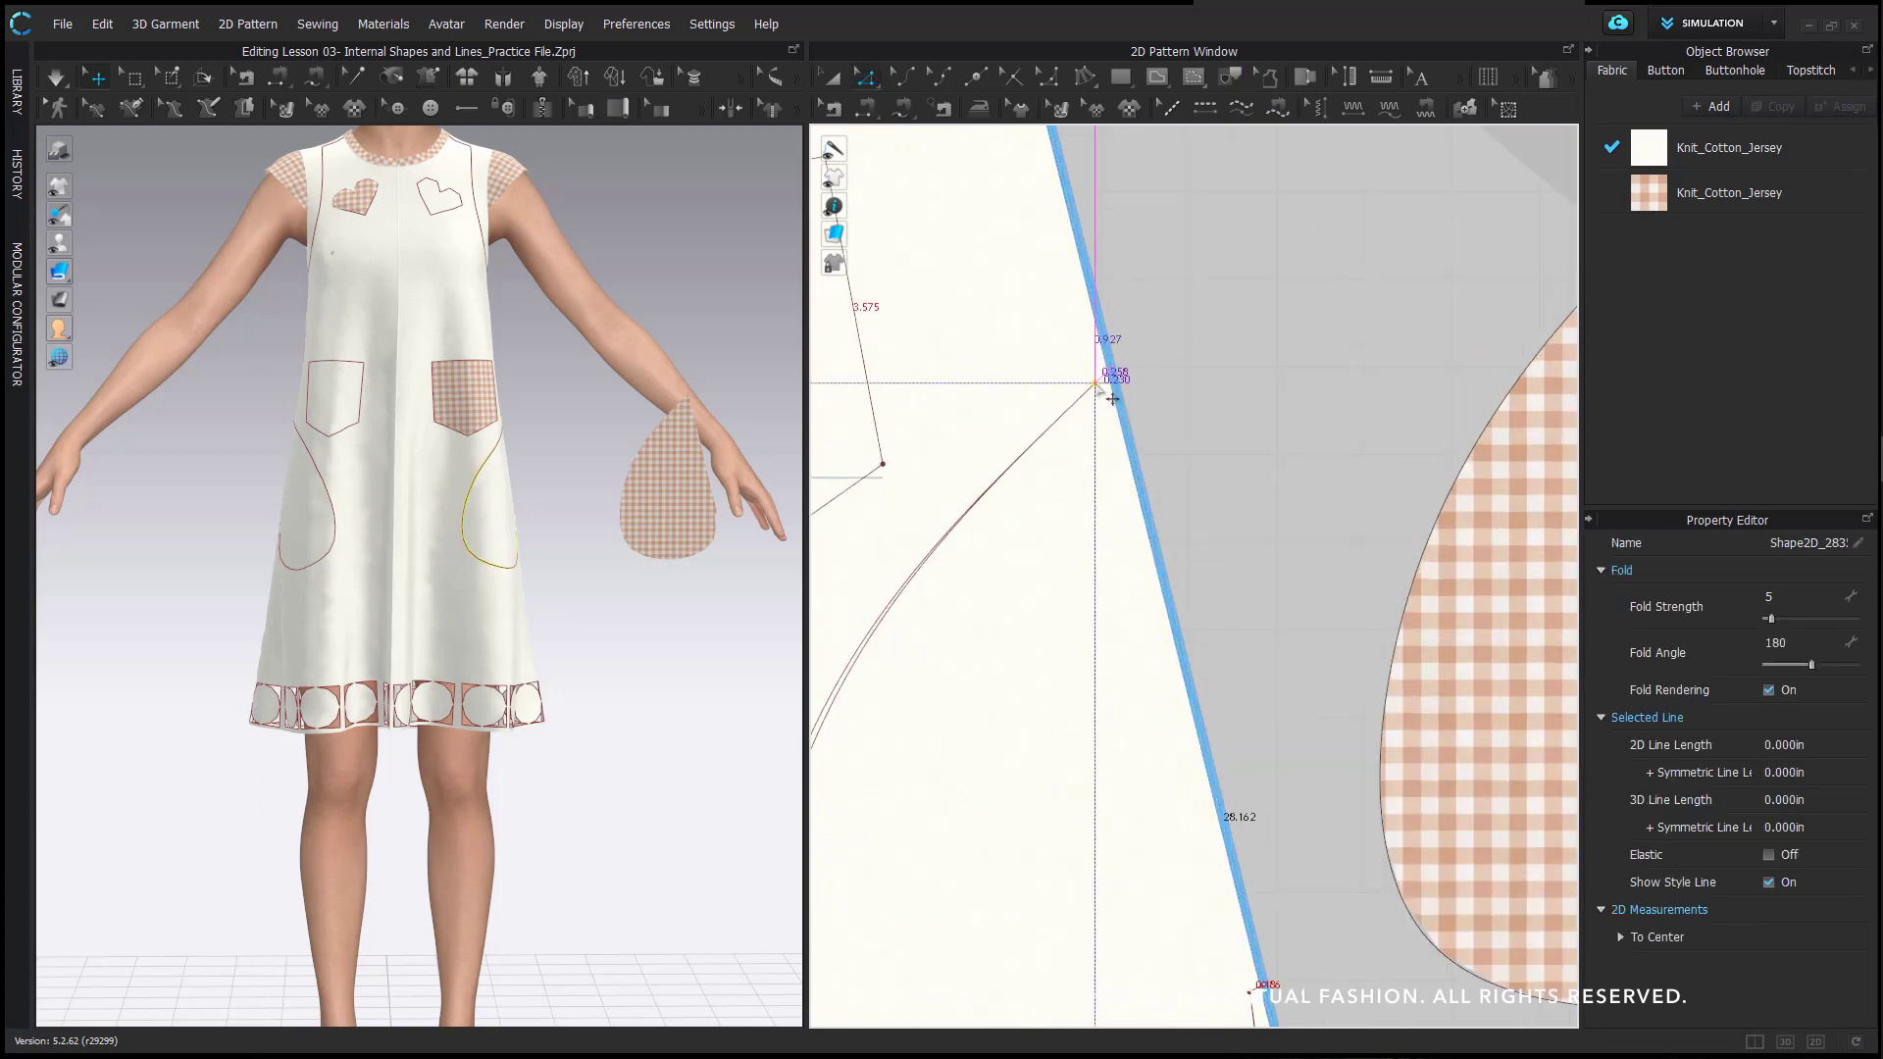
{"action": "left_click", "coordinate": [1168, 373]}
{"action": "scroll", "coordinate": [1120, 449], "scroll_direction": "down", "scroll_amount": 5}
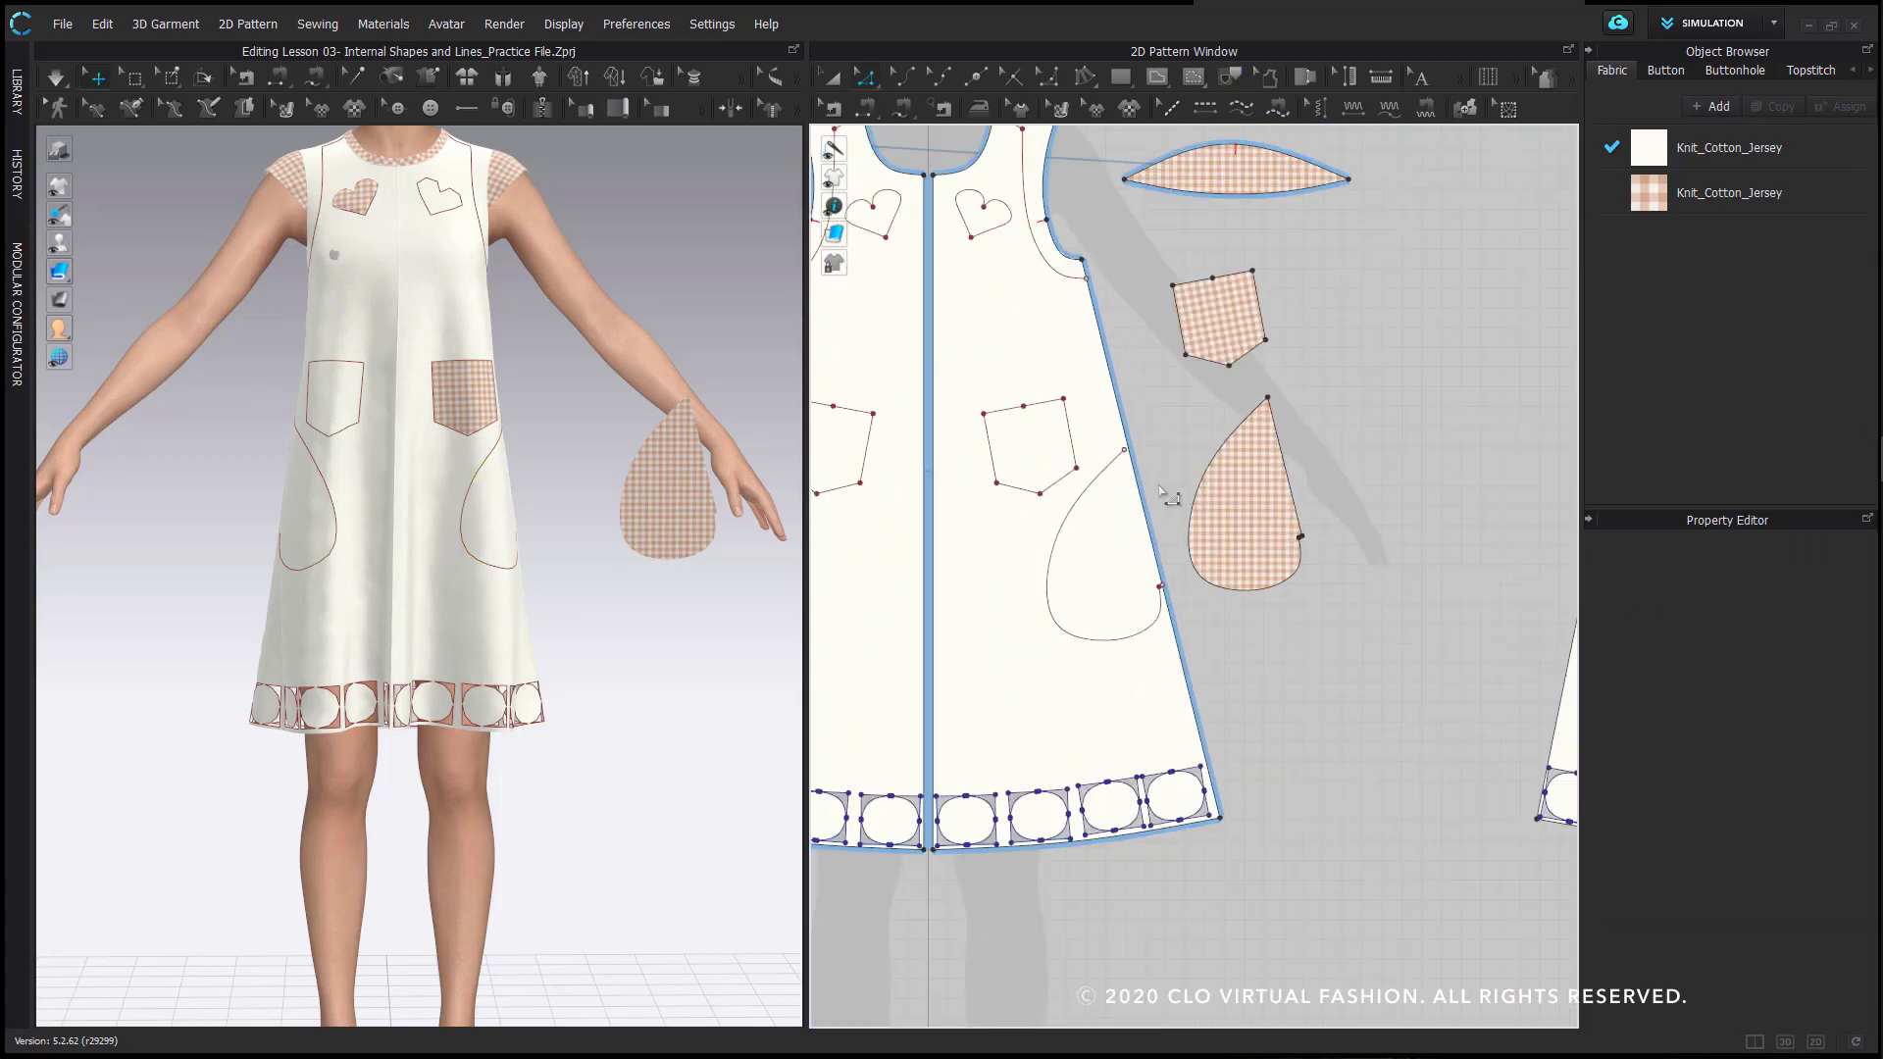
{"action": "scroll", "coordinate": [1137, 457], "scroll_direction": "up", "scroll_amount": 3}
{"action": "scroll", "coordinate": [1137, 469], "scroll_direction": "up", "scroll_amount": 1}
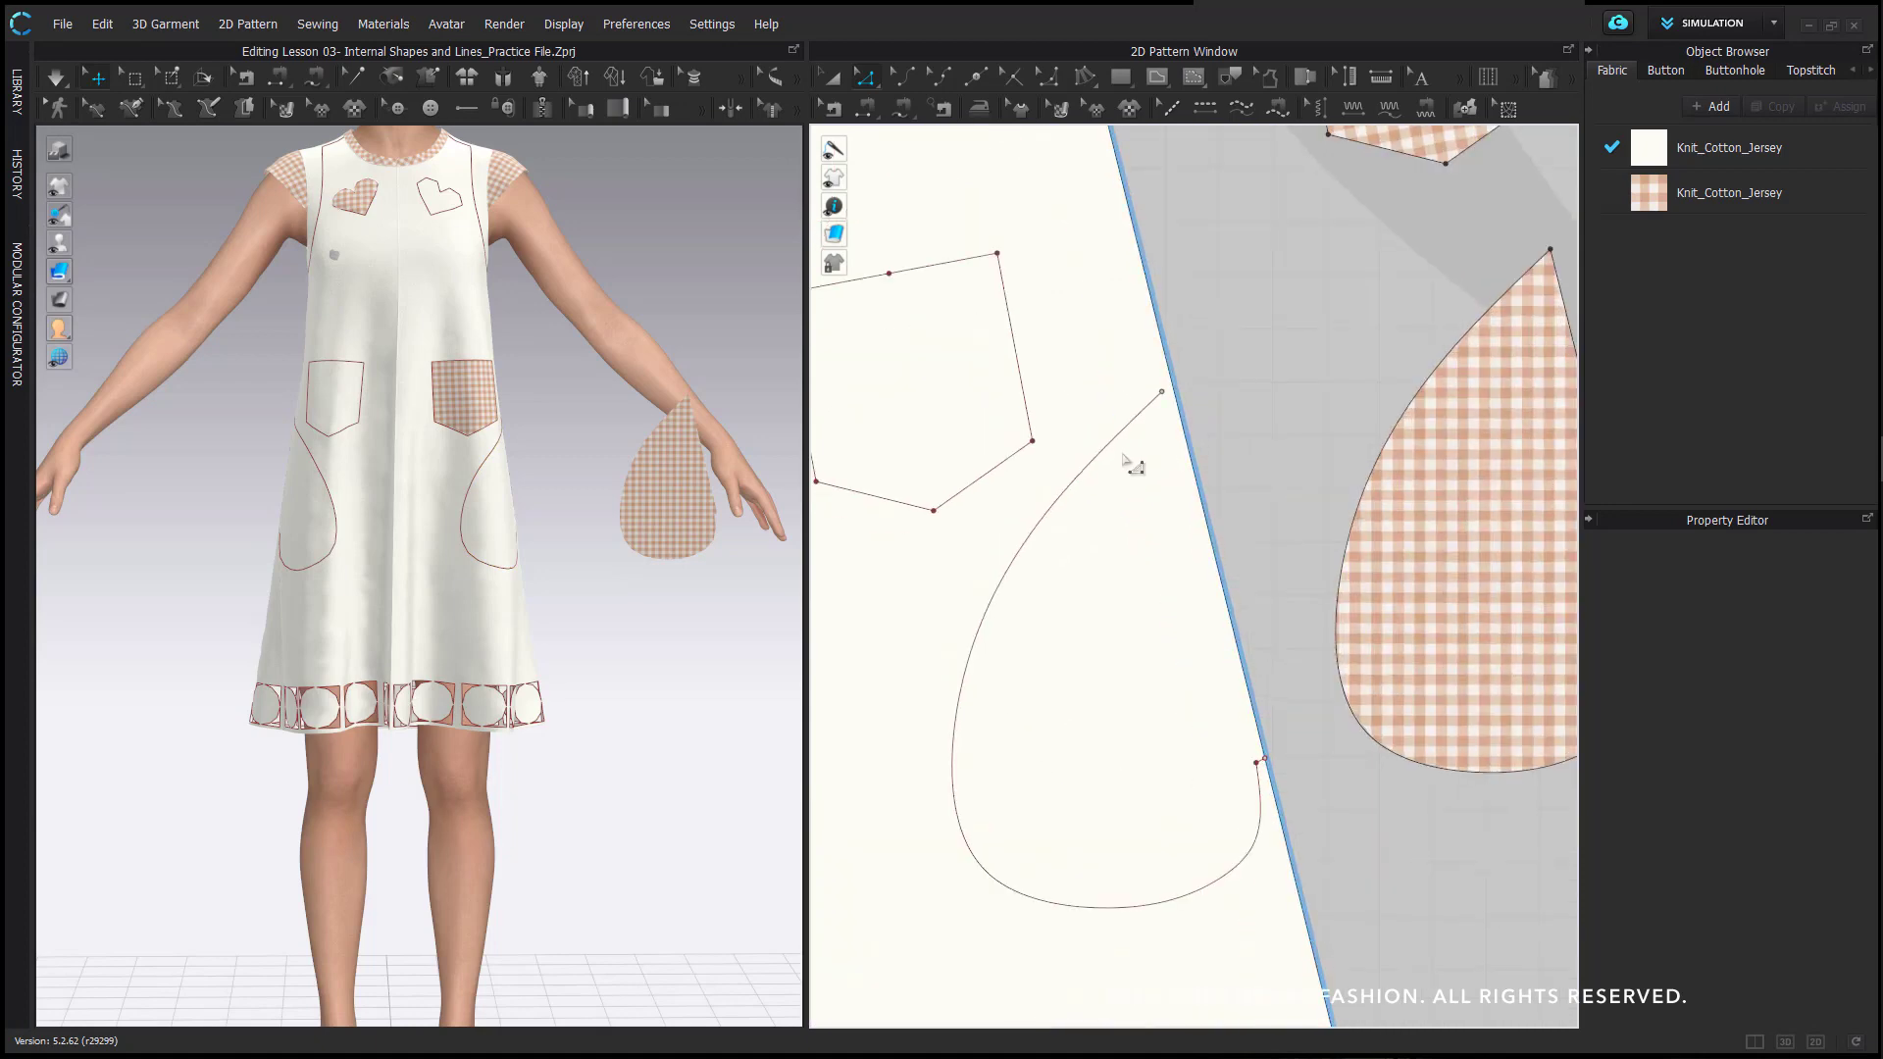
{"action": "scroll", "coordinate": [1204, 430], "scroll_direction": "up", "scroll_amount": 2}
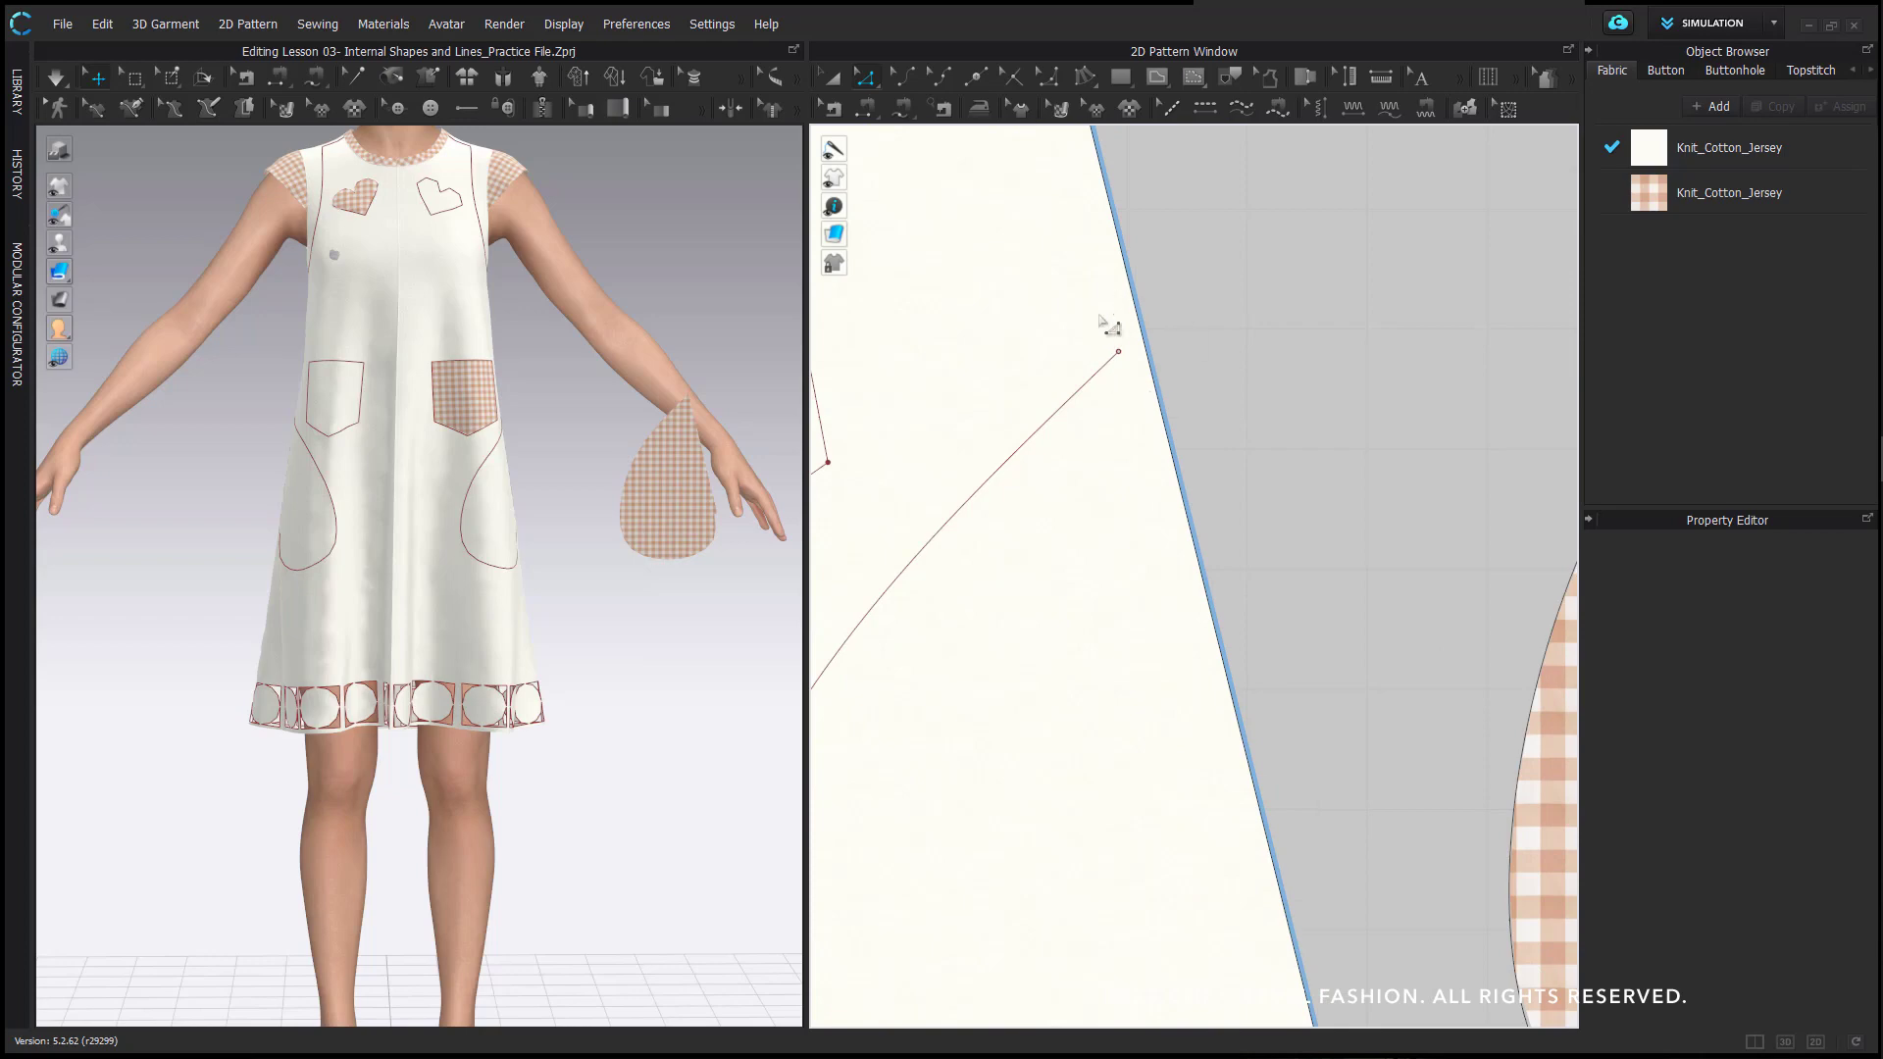
{"action": "scroll", "coordinate": [1162, 453], "scroll_direction": "down", "scroll_amount": 6}
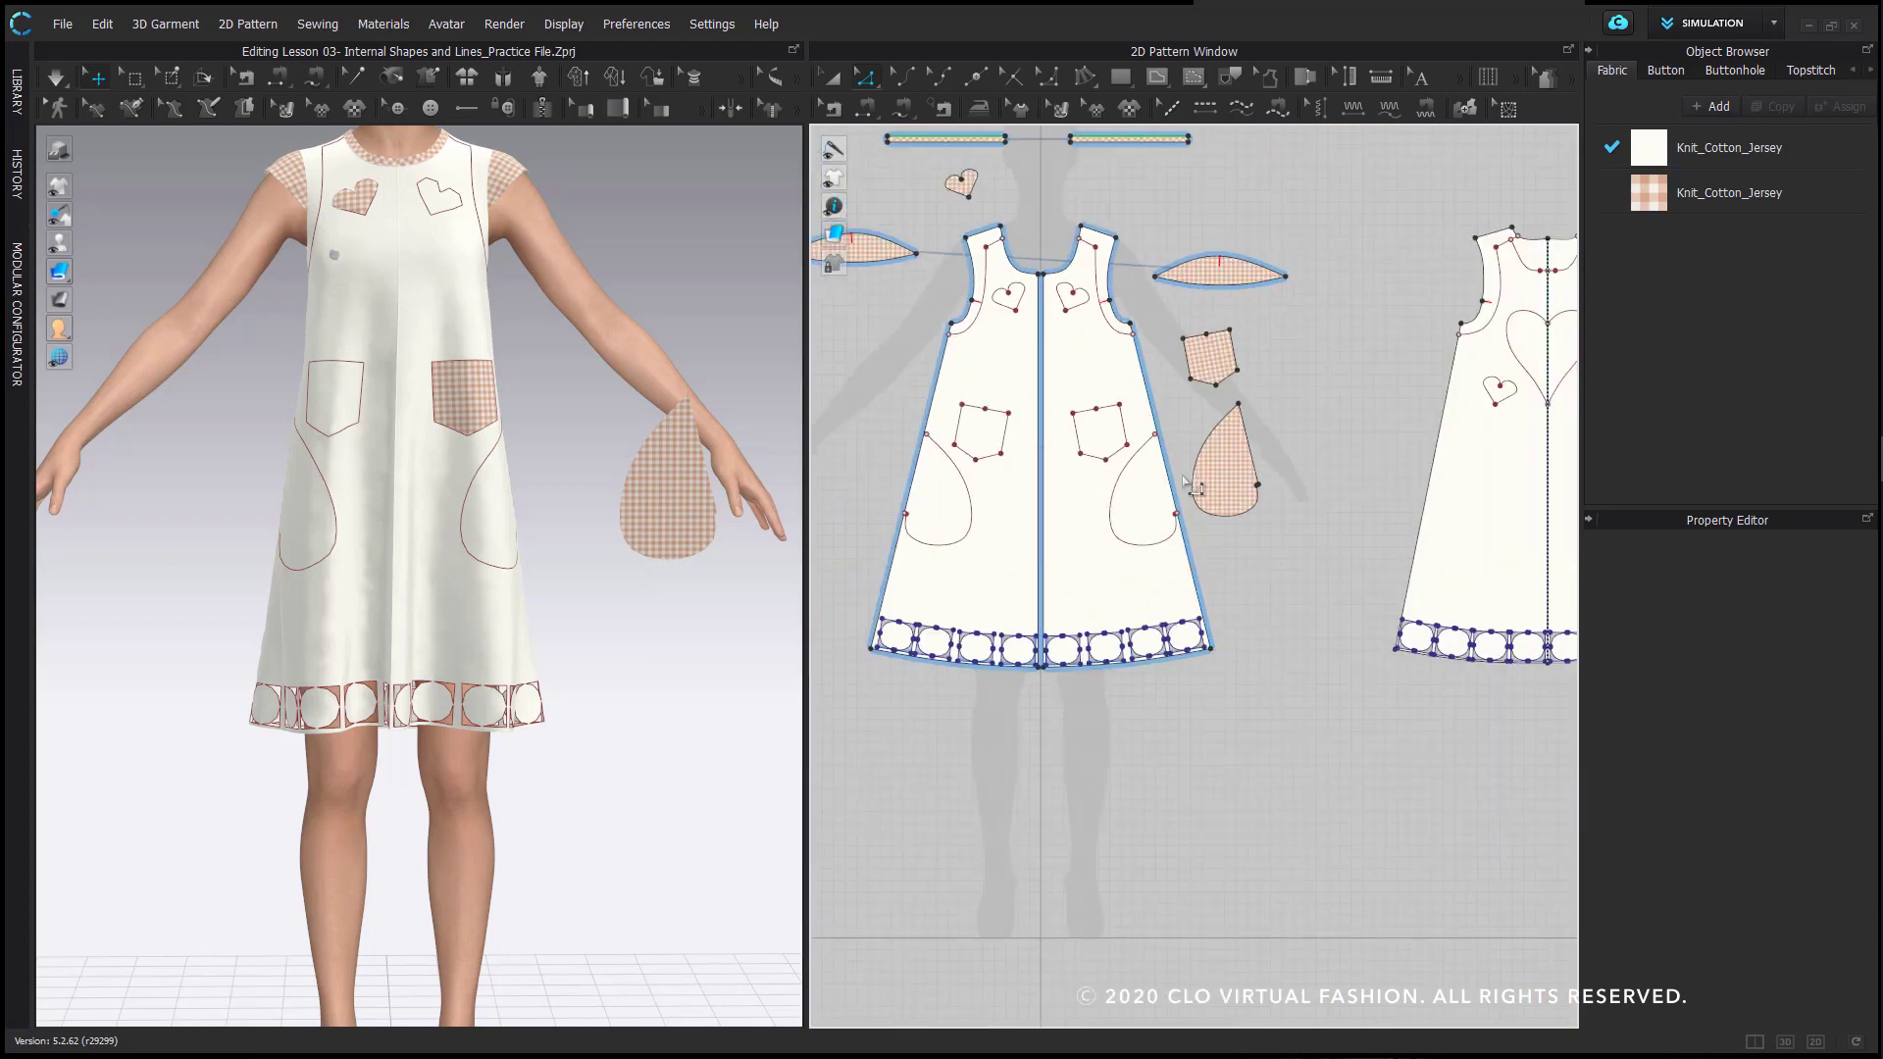
{"action": "scroll", "coordinate": [1169, 545], "scroll_direction": "down", "scroll_amount": 1}
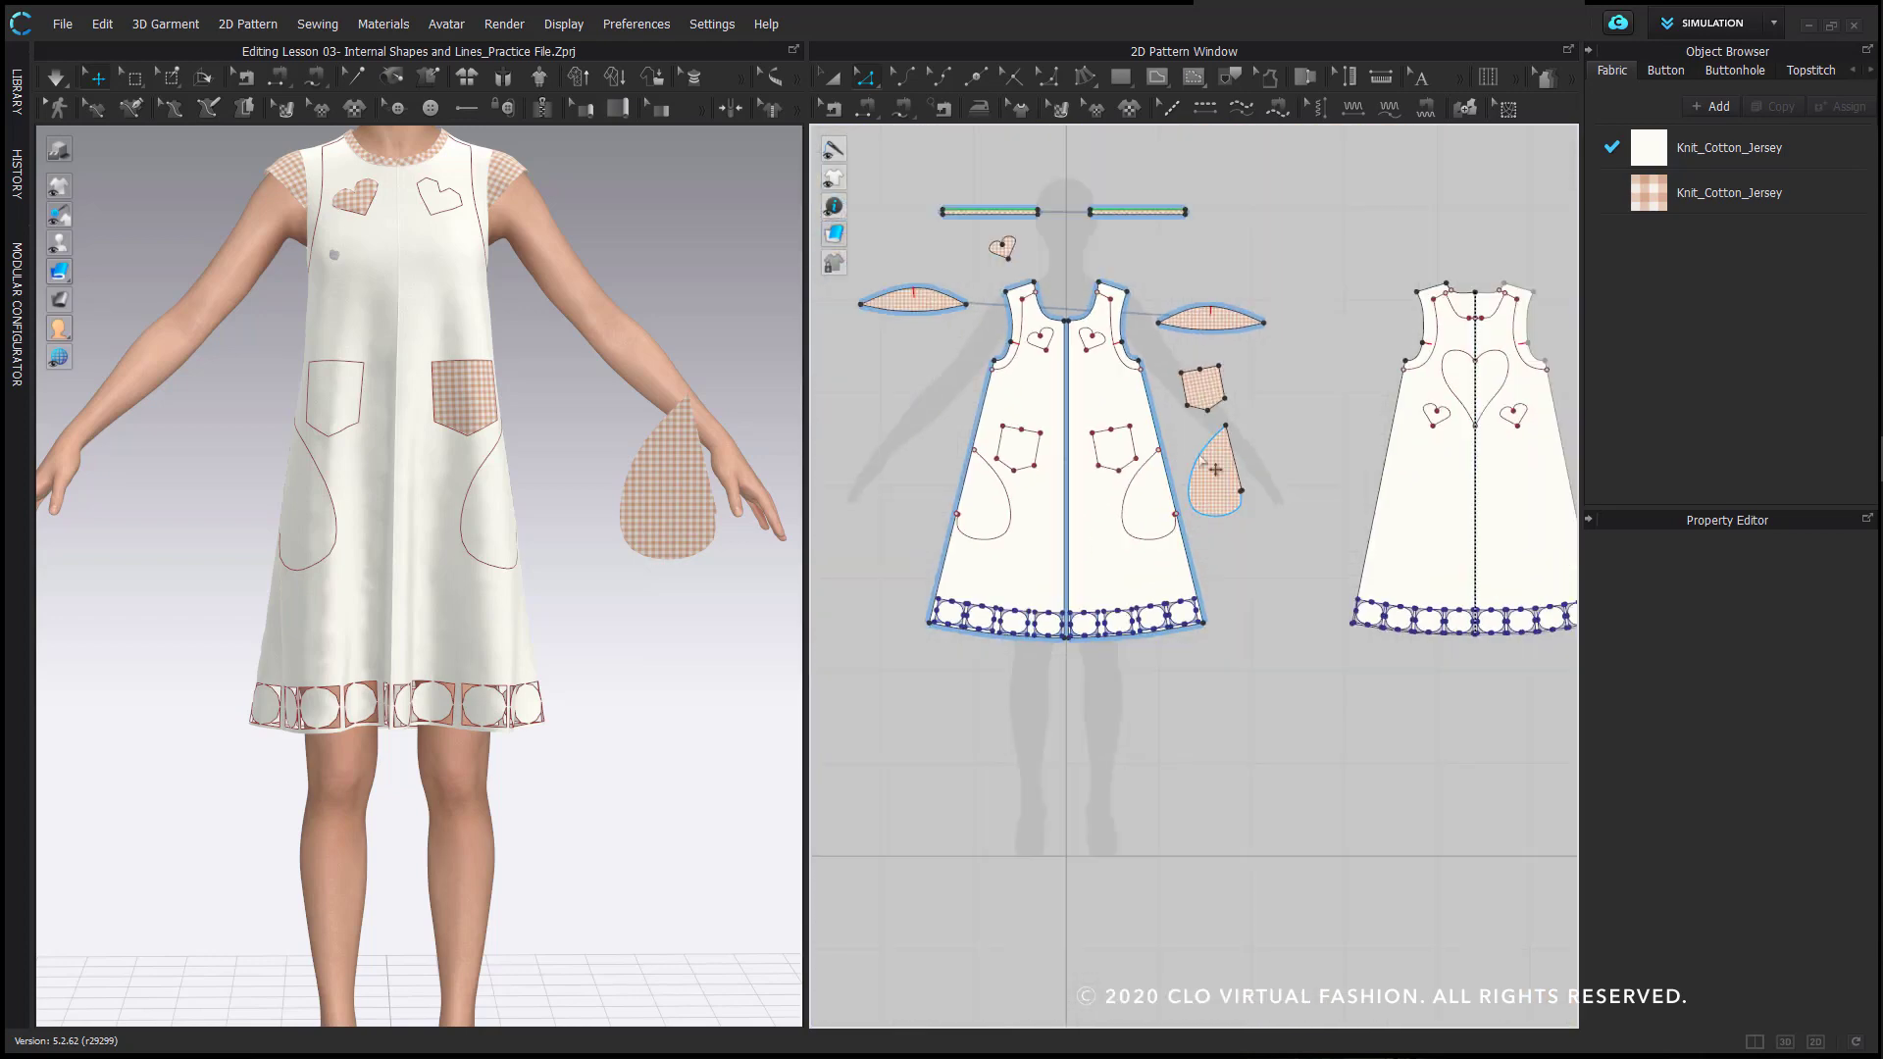
{"action": "scroll", "coordinate": [1212, 468], "scroll_direction": "up", "scroll_amount": 8}
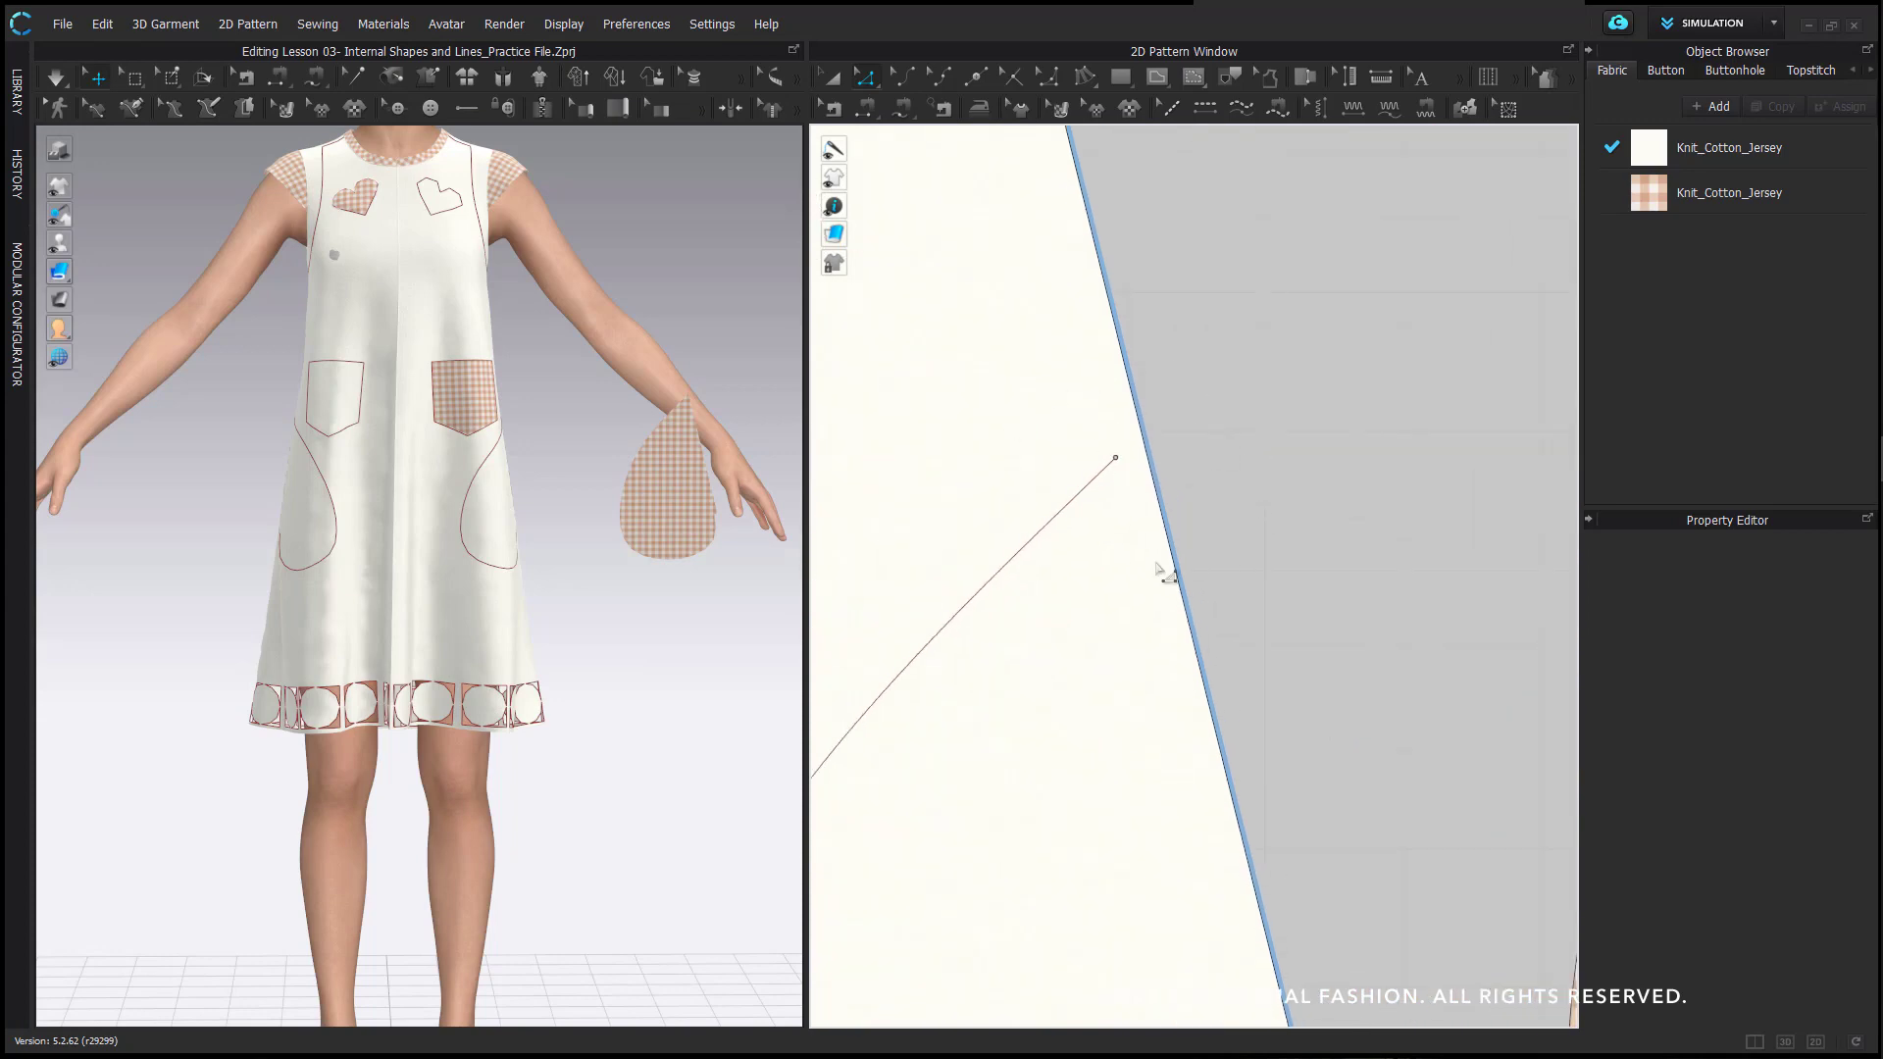
{"action": "scroll", "coordinate": [1165, 574], "scroll_direction": "down", "scroll_amount": 8}
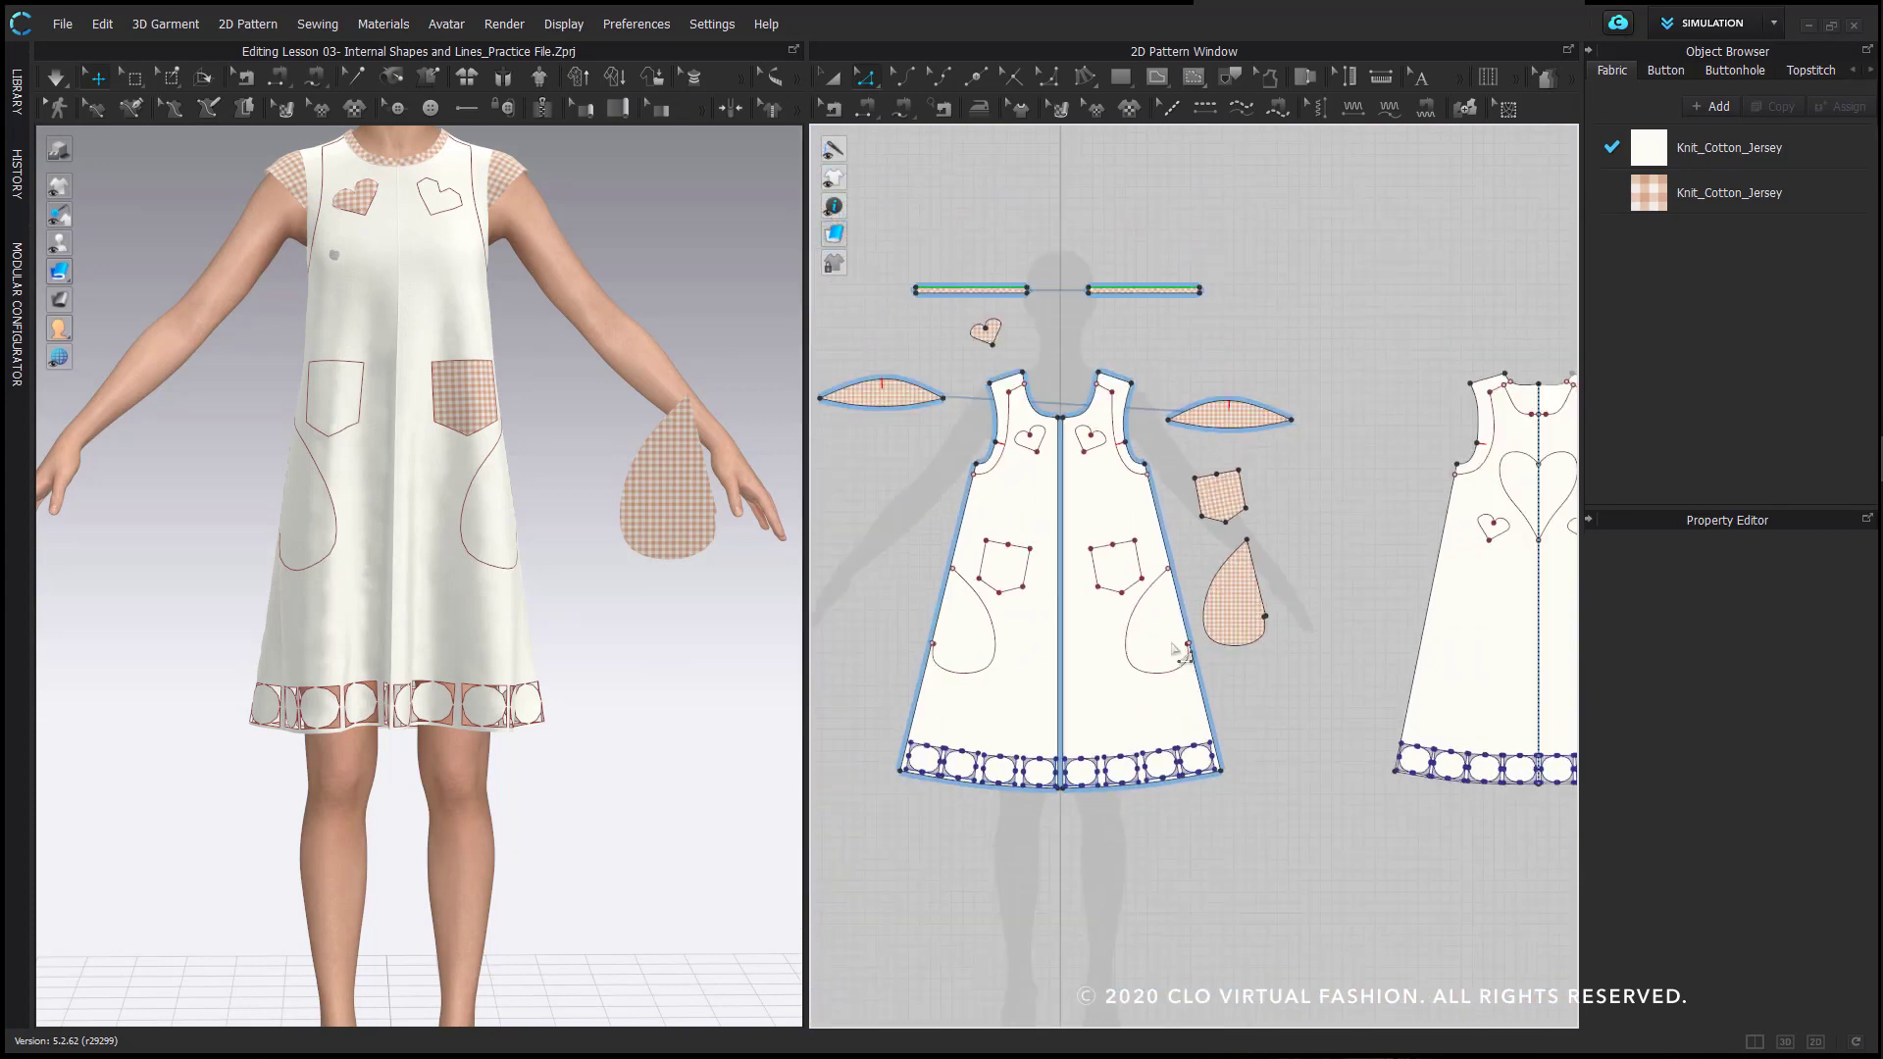
{"action": "scroll", "coordinate": [1176, 639], "scroll_direction": "down", "scroll_amount": 1}
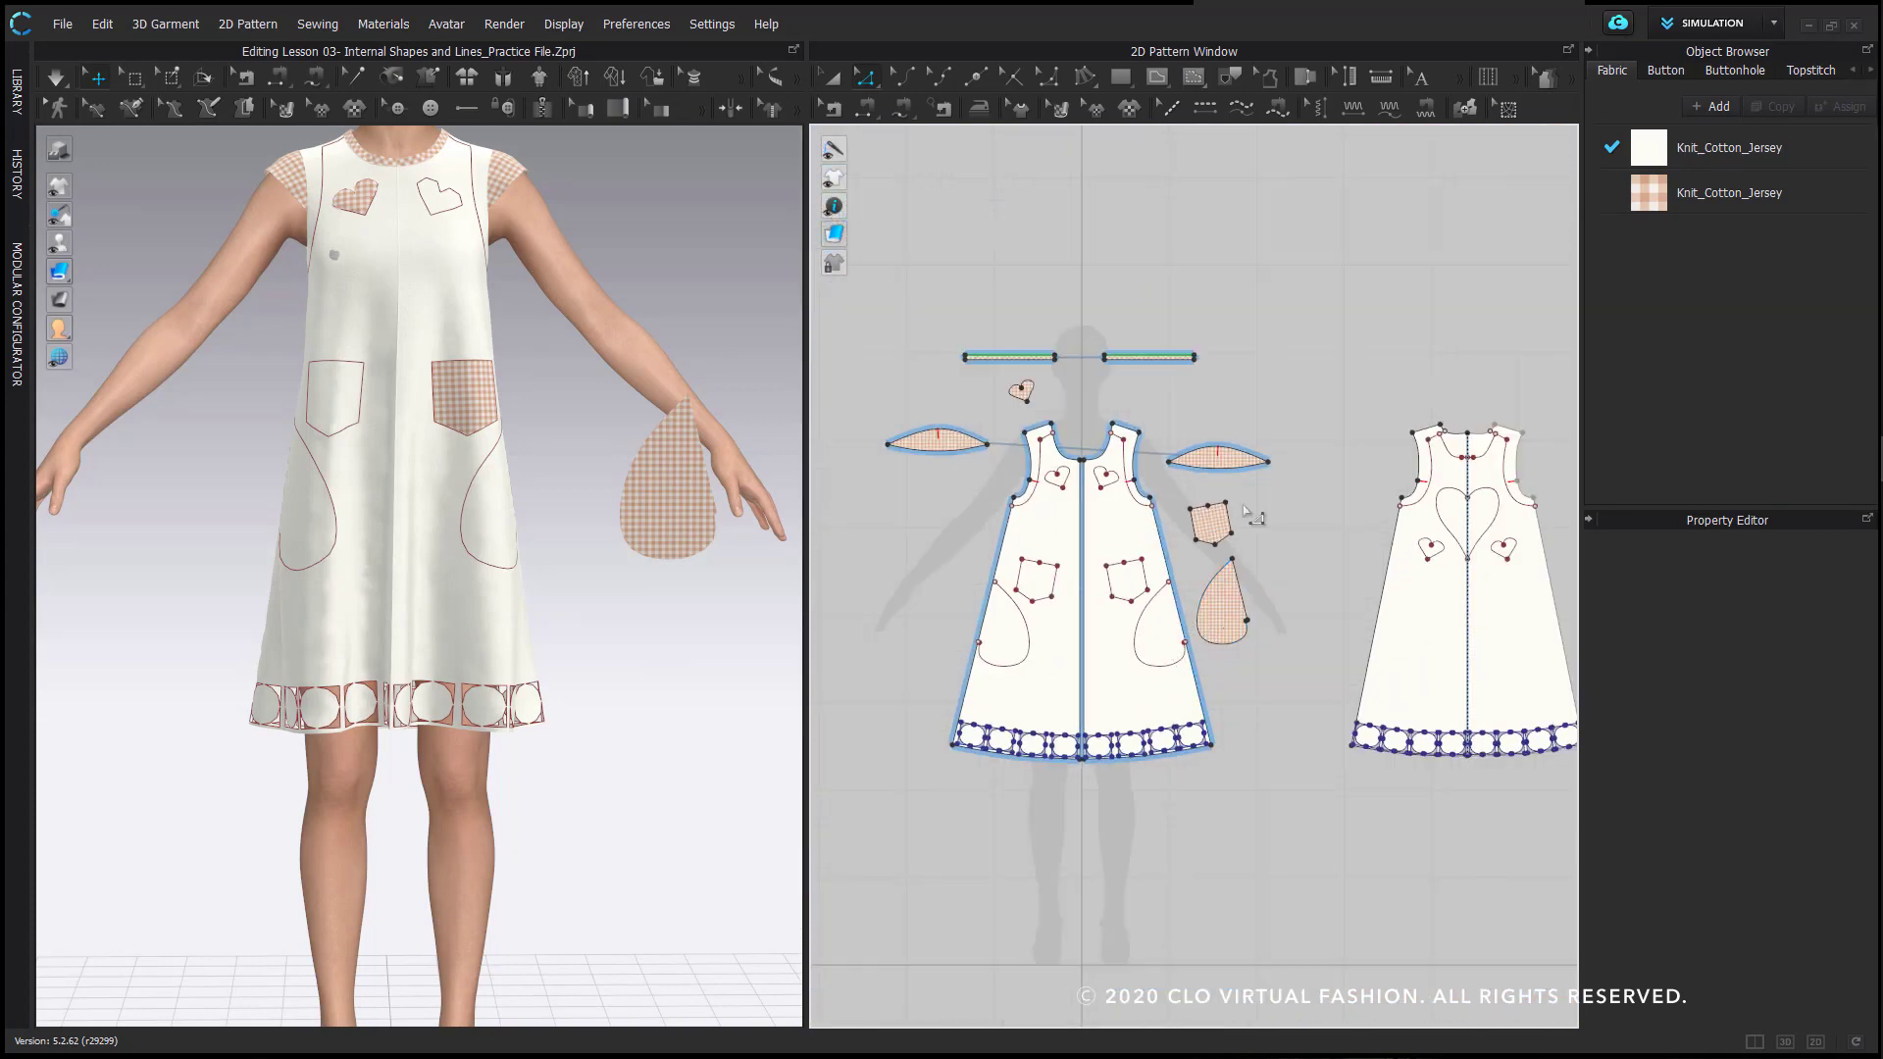
- Try to trace the curved pocket line and the right front panel's side seam as a pattern while the line's upper end is detached
{"action": "scroll", "coordinate": [1188, 600], "scroll_direction": "up", "scroll_amount": 2}
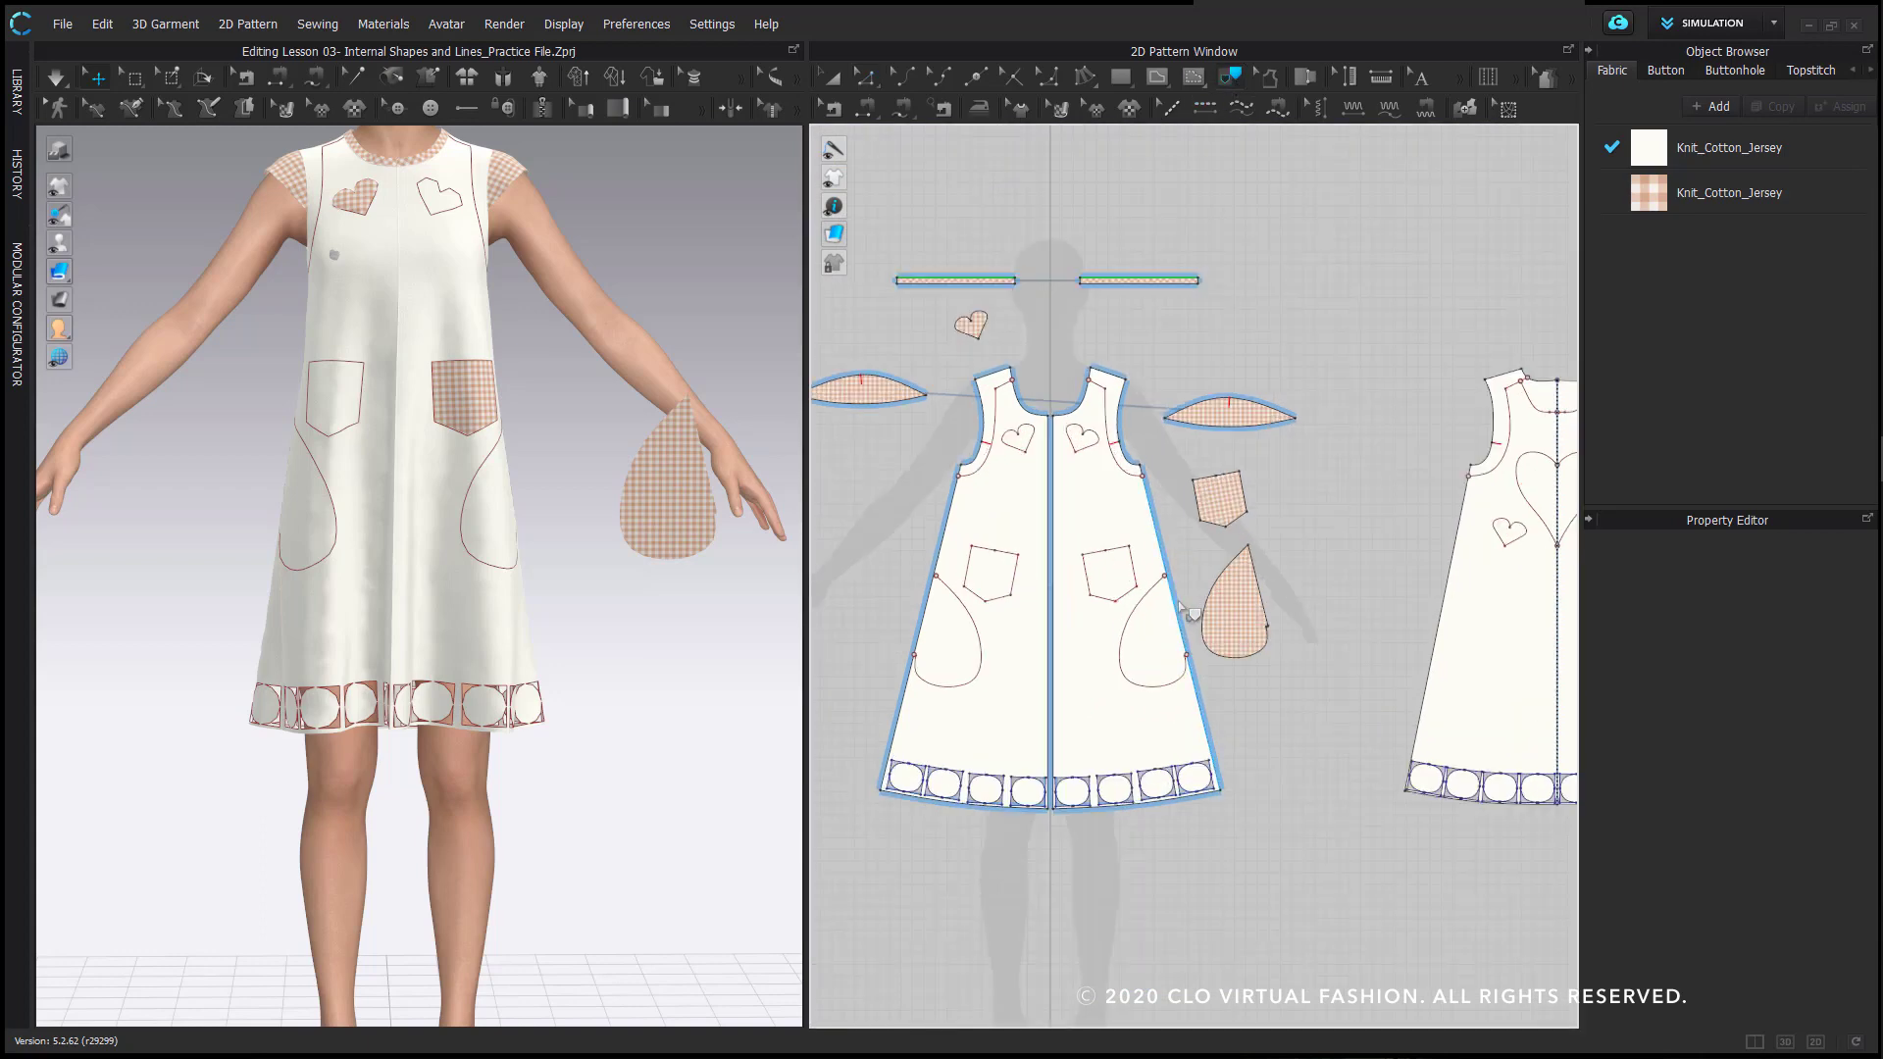
{"action": "left_click", "coordinate": [1181, 609]}
{"action": "left_click", "coordinate": [1164, 598]}
{"action": "scroll", "coordinate": [1190, 667], "scroll_direction": "up", "scroll_amount": 3}
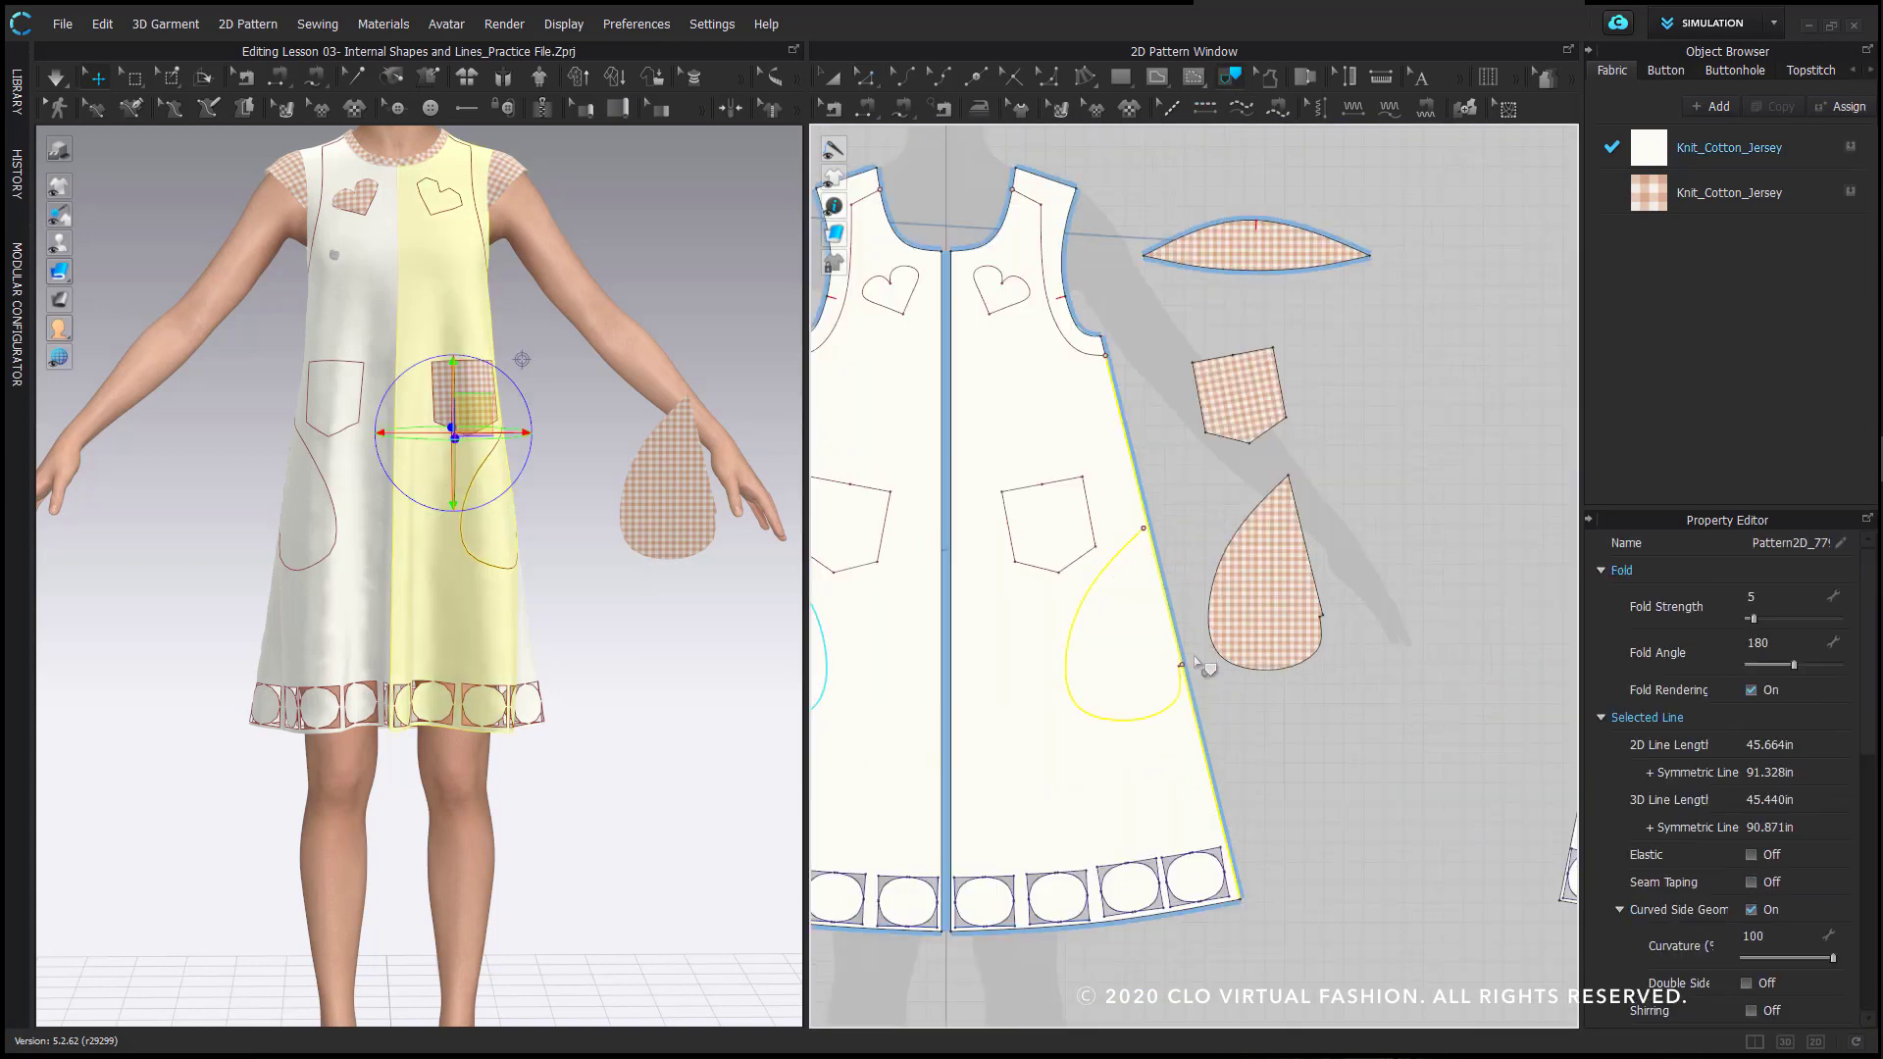
{"action": "scroll", "coordinate": [1189, 682], "scroll_direction": "up", "scroll_amount": 2}
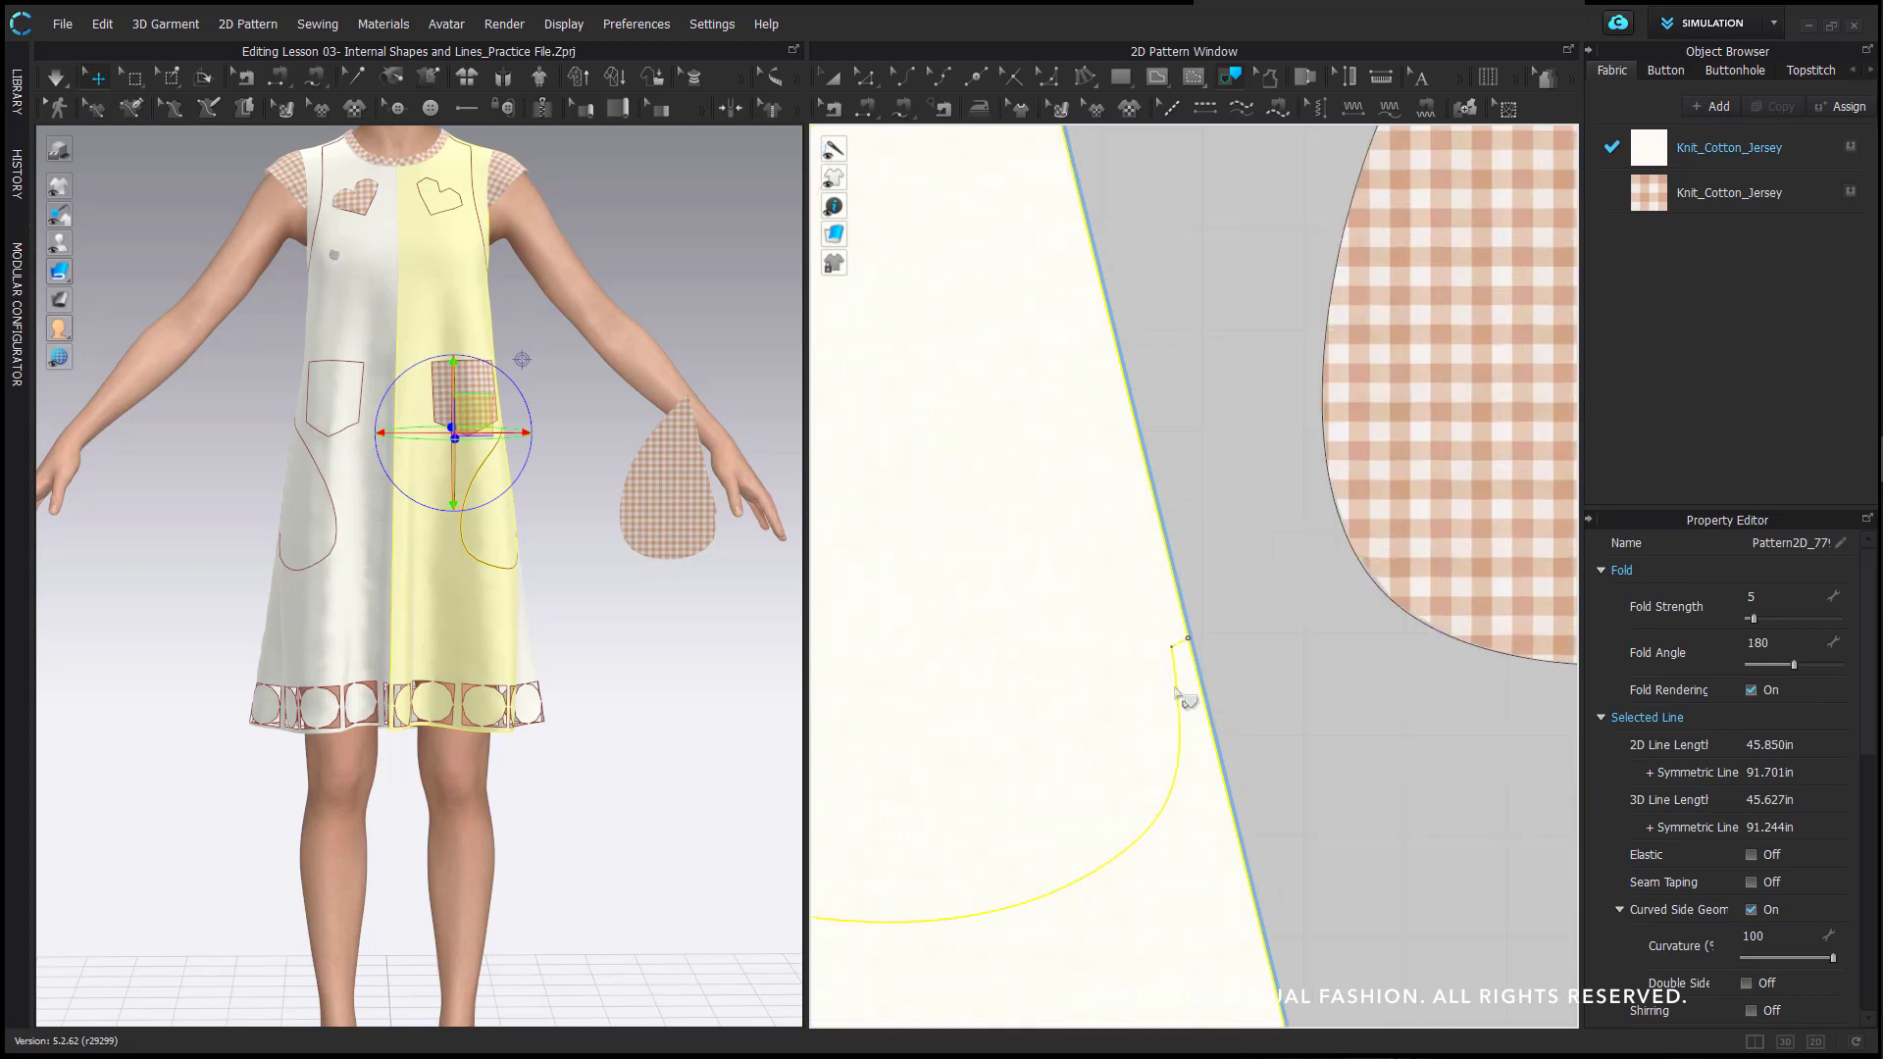
{"action": "right_click", "coordinate": [1188, 643]}
{"action": "left_click", "coordinate": [1234, 668]}
{"action": "scroll", "coordinate": [1220, 663], "scroll_direction": "down", "scroll_amount": 3}
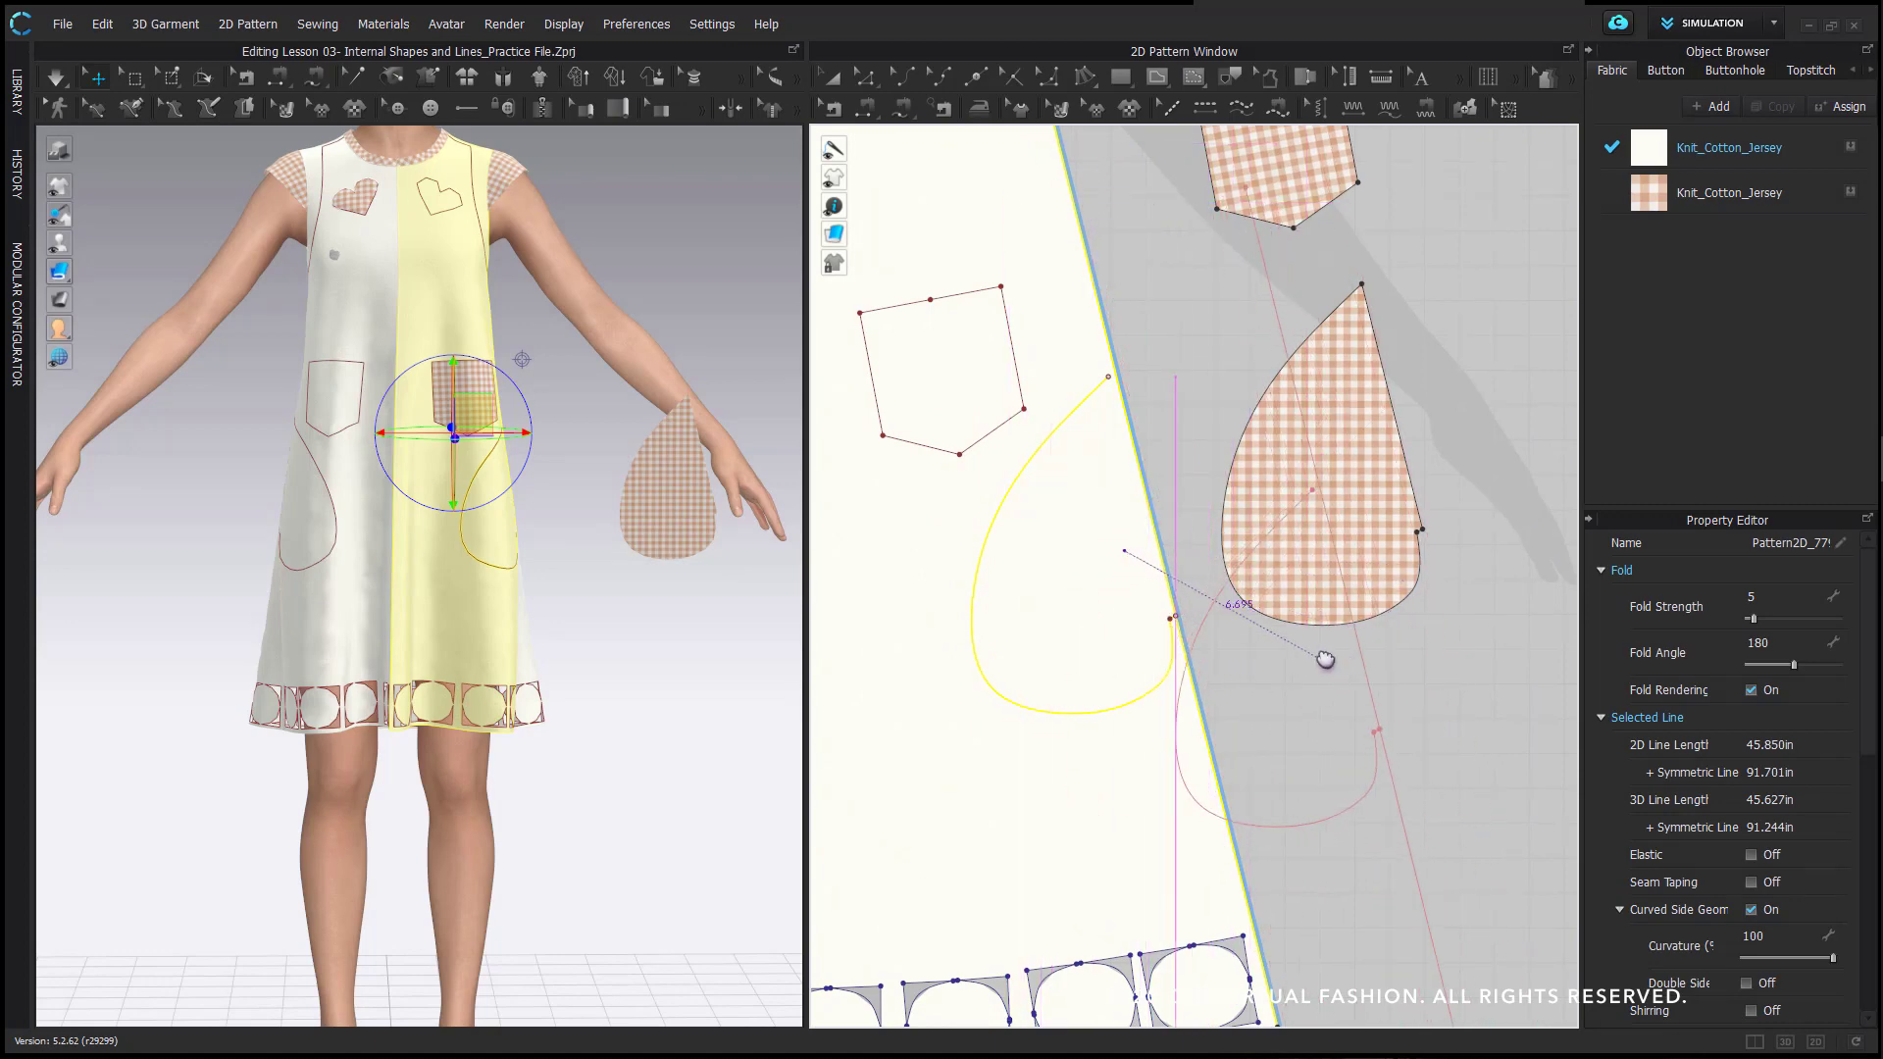
{"action": "scroll", "coordinate": [1193, 602], "scroll_direction": "down", "scroll_amount": 3}
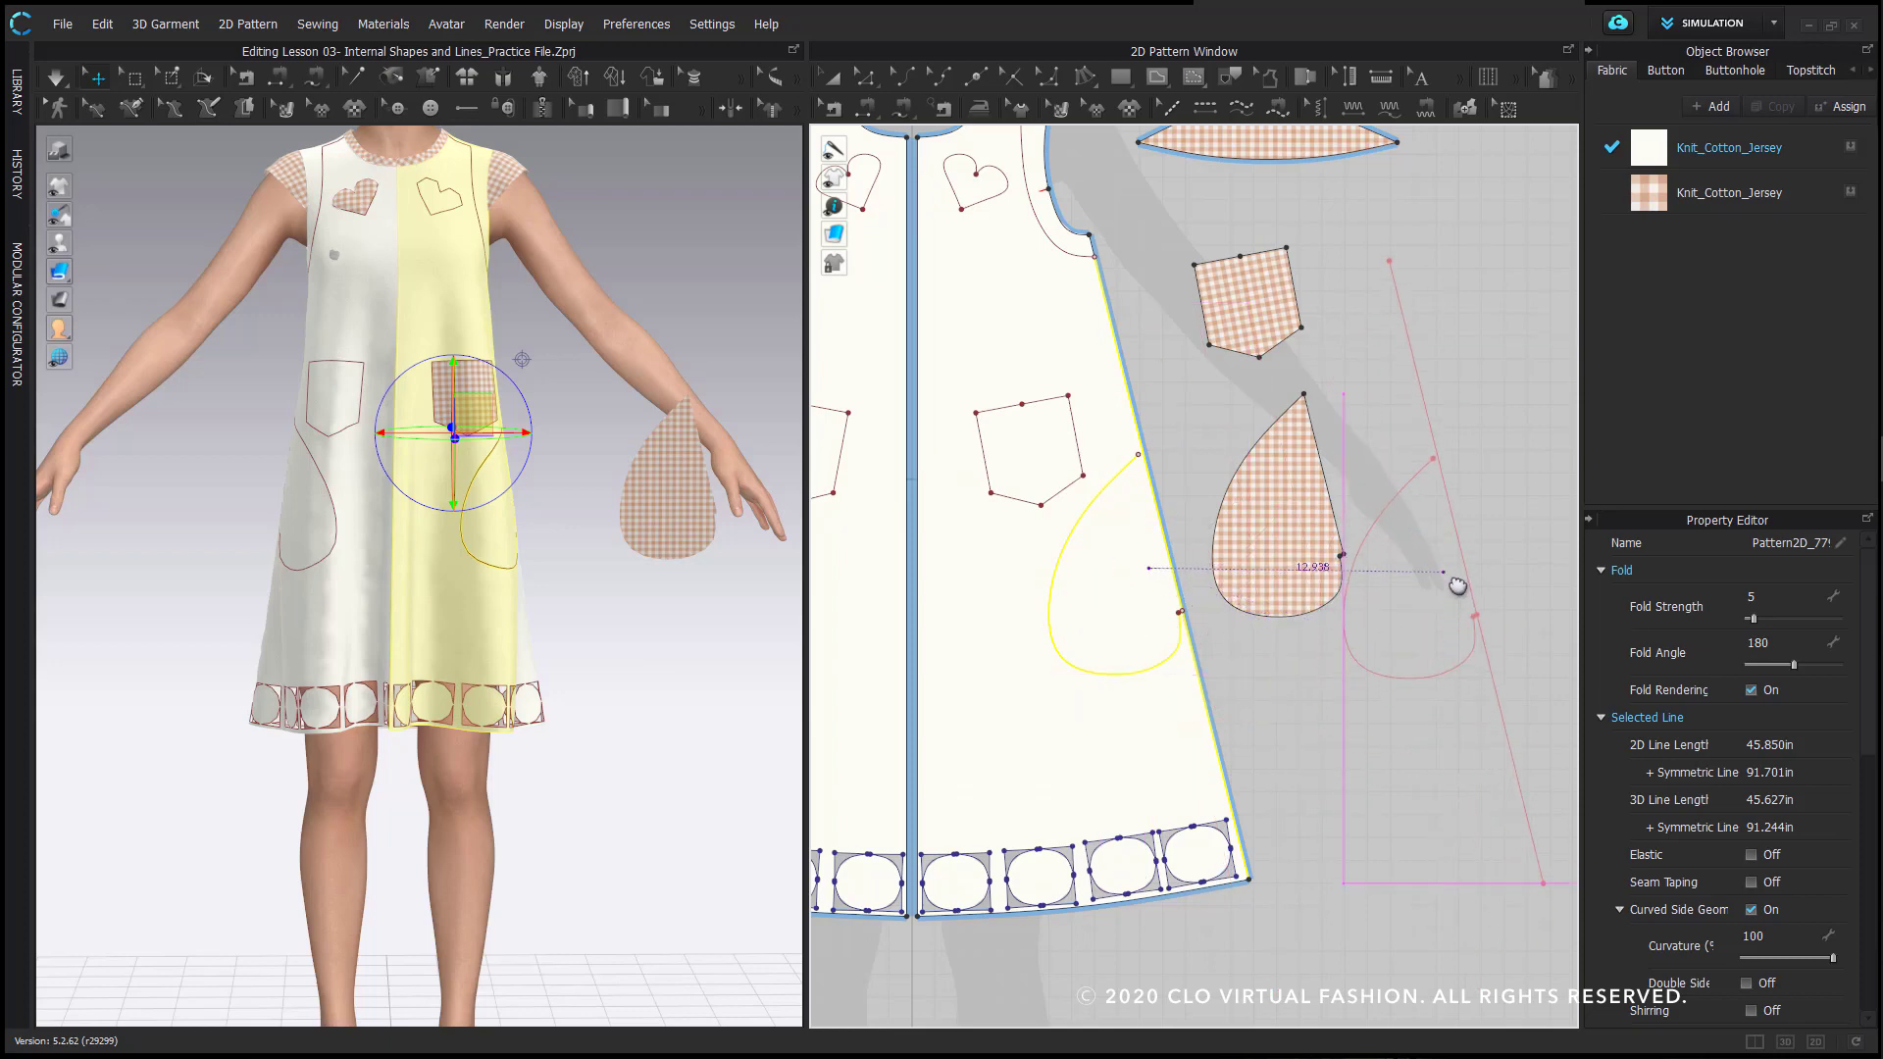
{"action": "left_click", "coordinate": [1450, 583]}
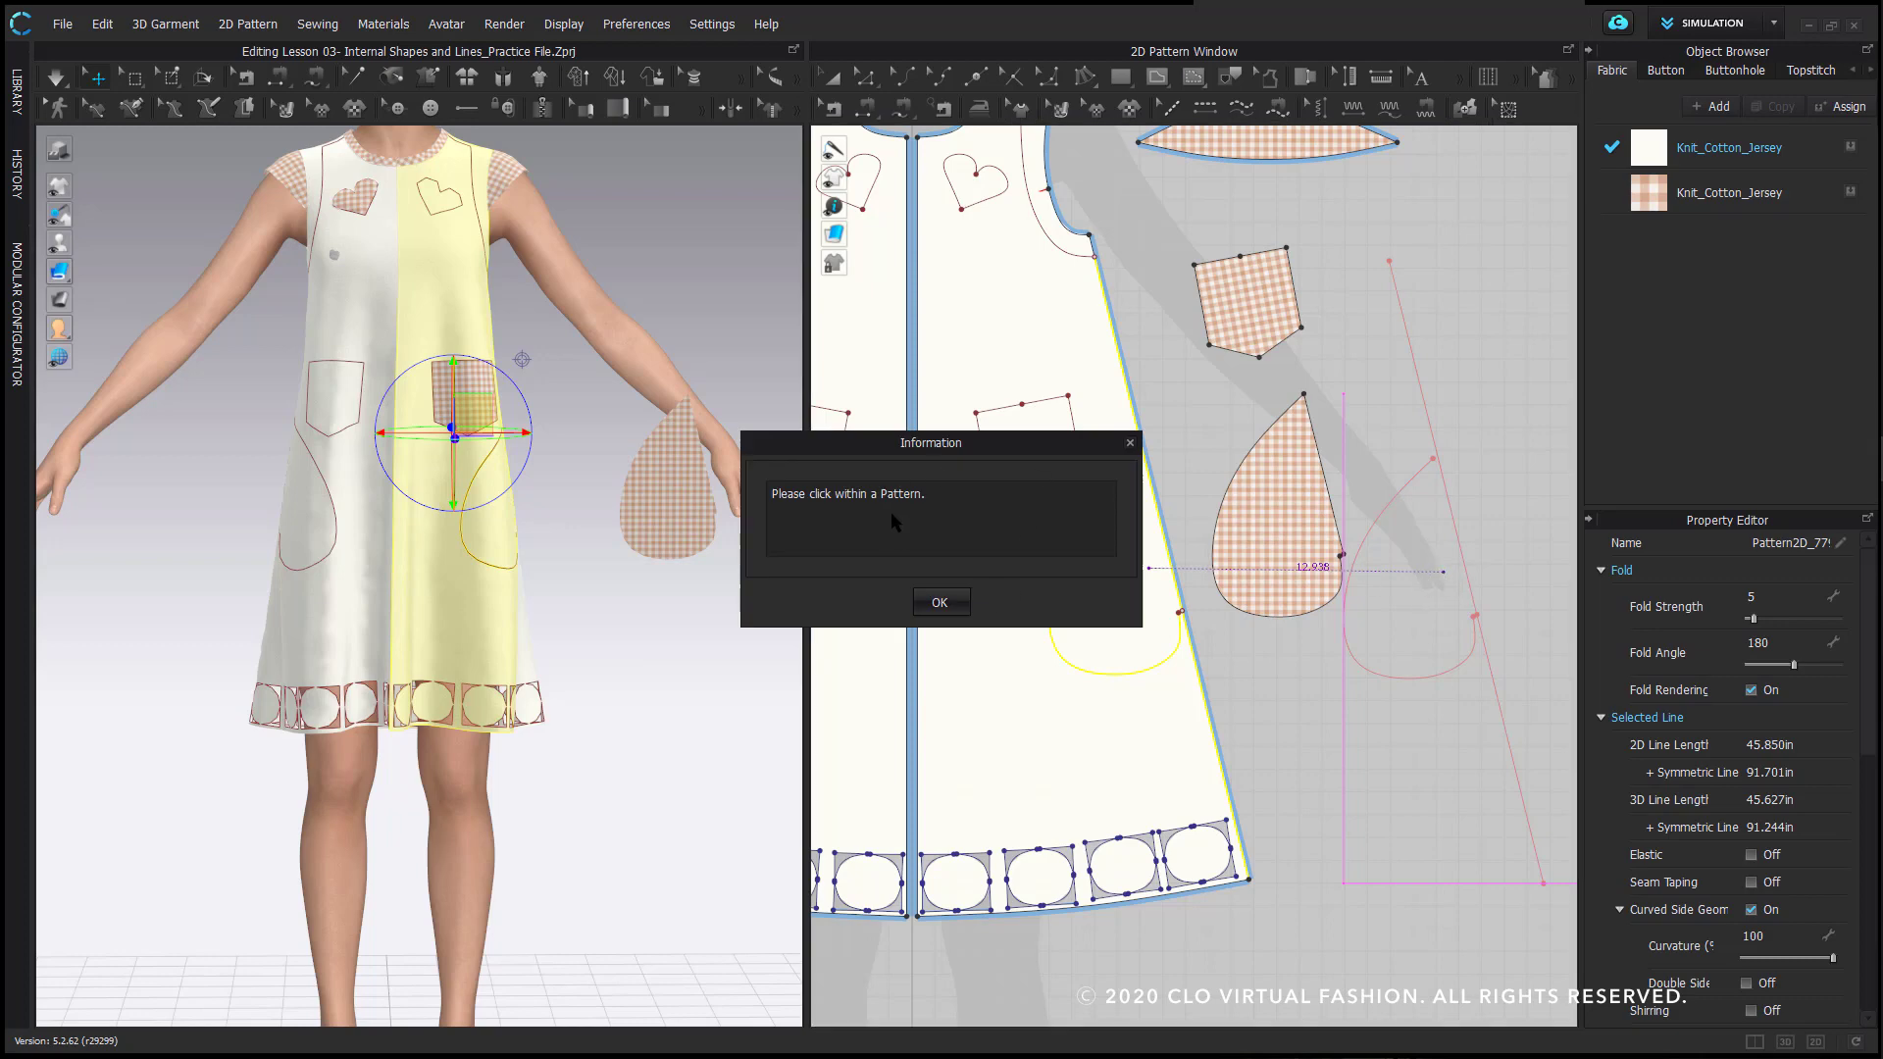
{"action": "left_click", "coordinate": [939, 602]}
{"action": "left_click", "coordinate": [1162, 497]}
- Use Edit Pattern to extend the upper end point of the curved pocket line to the pattern outline at the side seam
{"action": "scroll", "coordinate": [1142, 446], "scroll_direction": "up", "scroll_amount": 5}
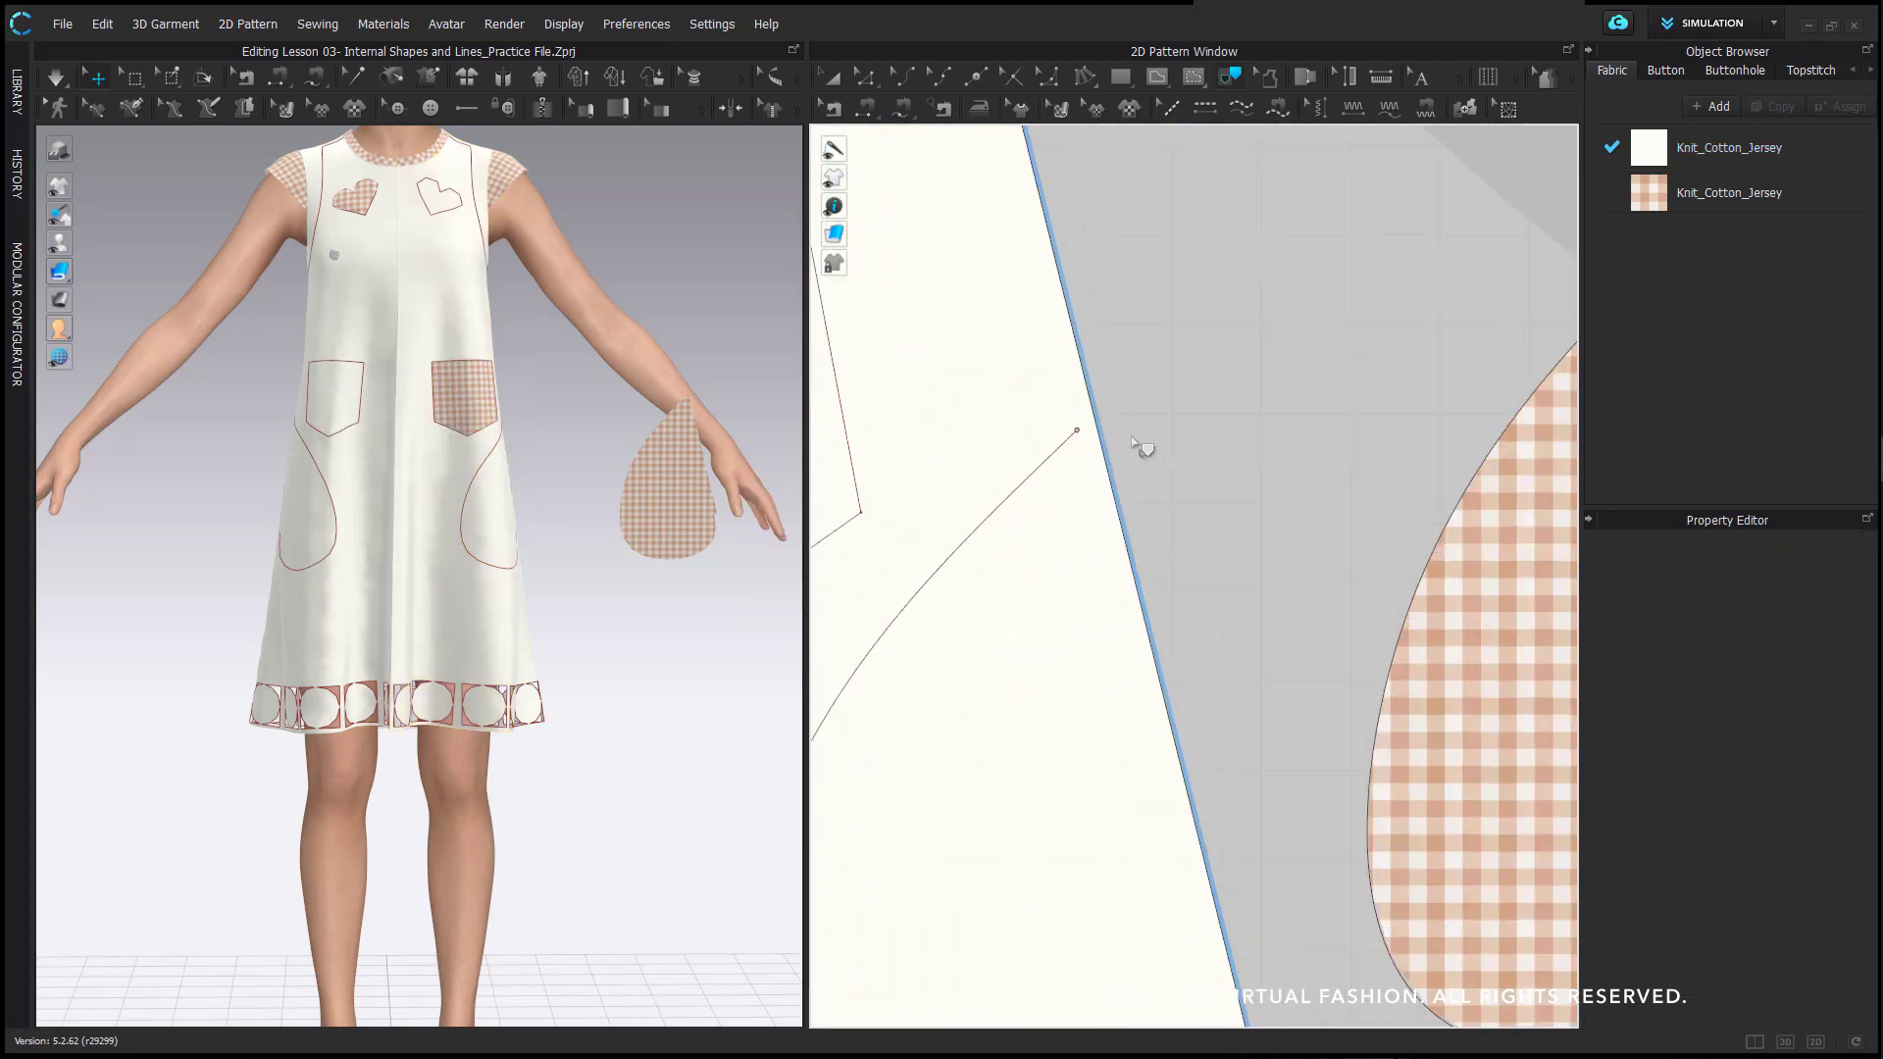
{"action": "scroll", "coordinate": [1092, 504], "scroll_direction": "down", "scroll_amount": 4}
{"action": "scroll", "coordinate": [1164, 525], "scroll_direction": "up", "scroll_amount": 4}
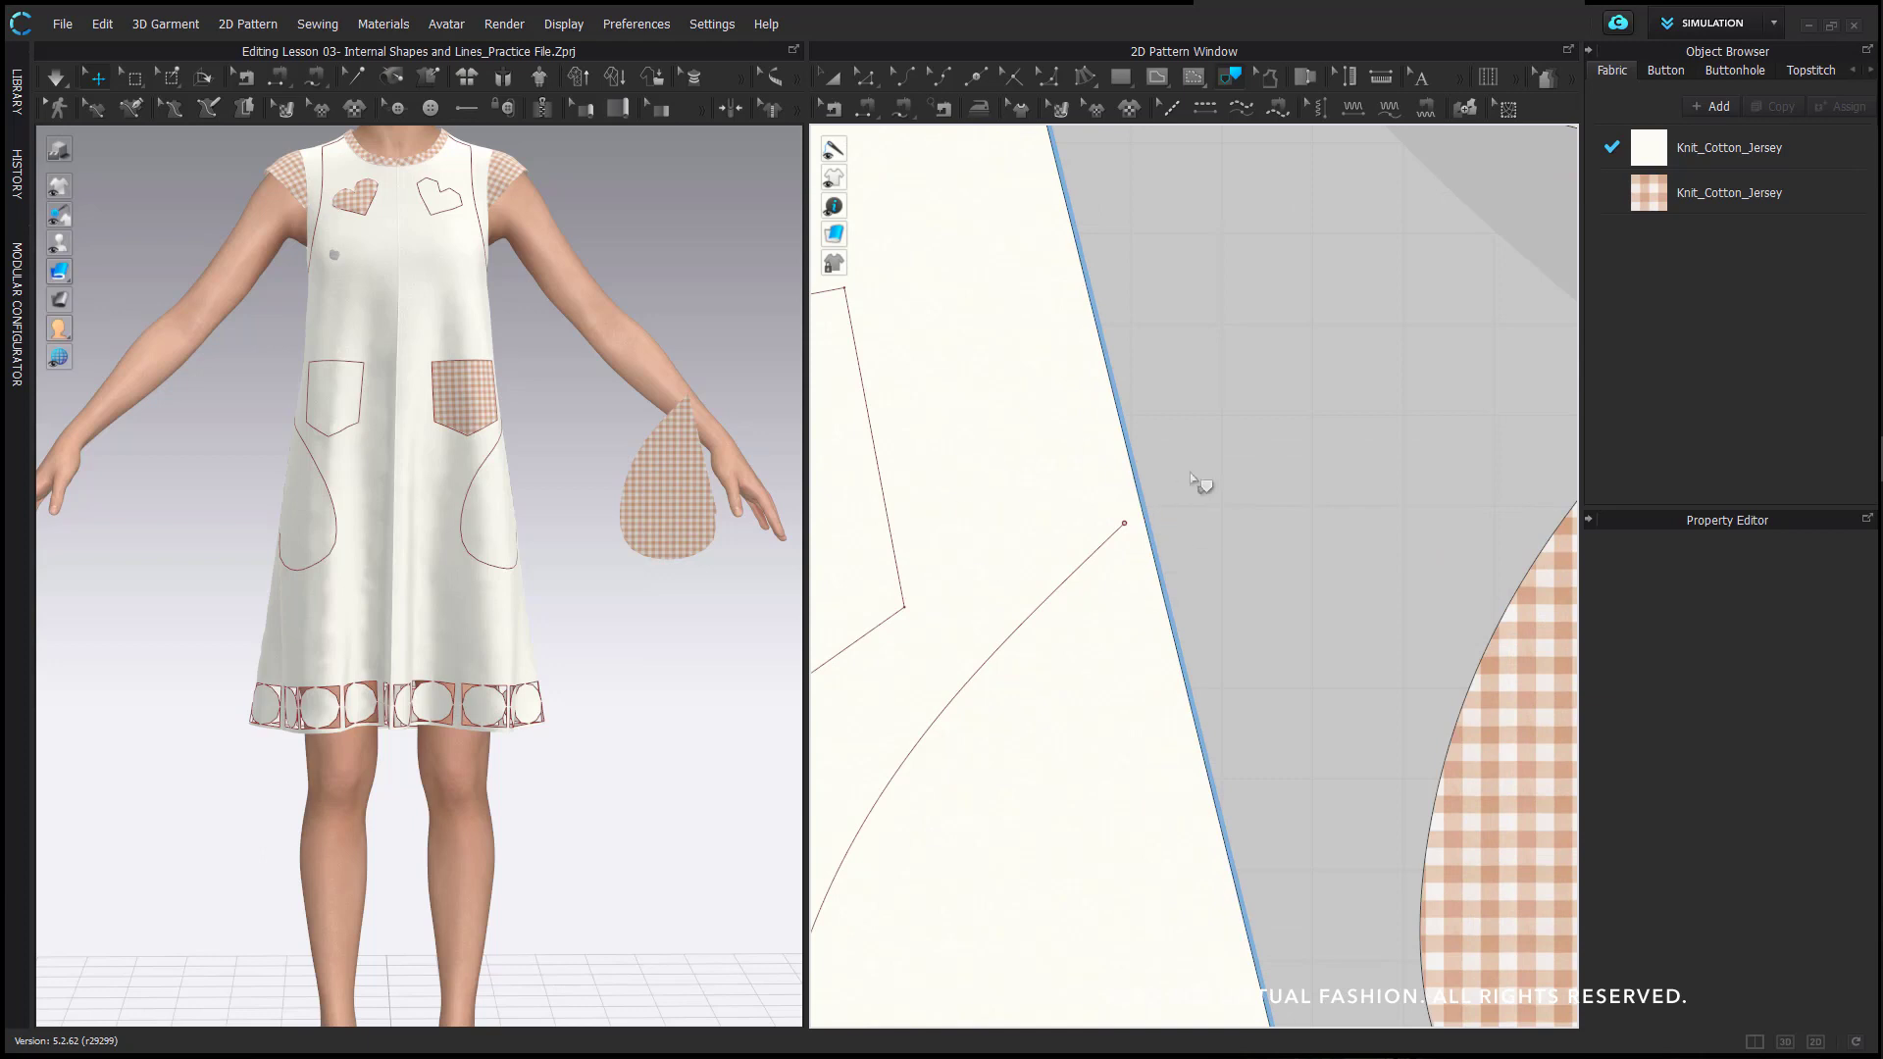
{"action": "scroll", "coordinate": [1170, 529], "scroll_direction": "up", "scroll_amount": 2}
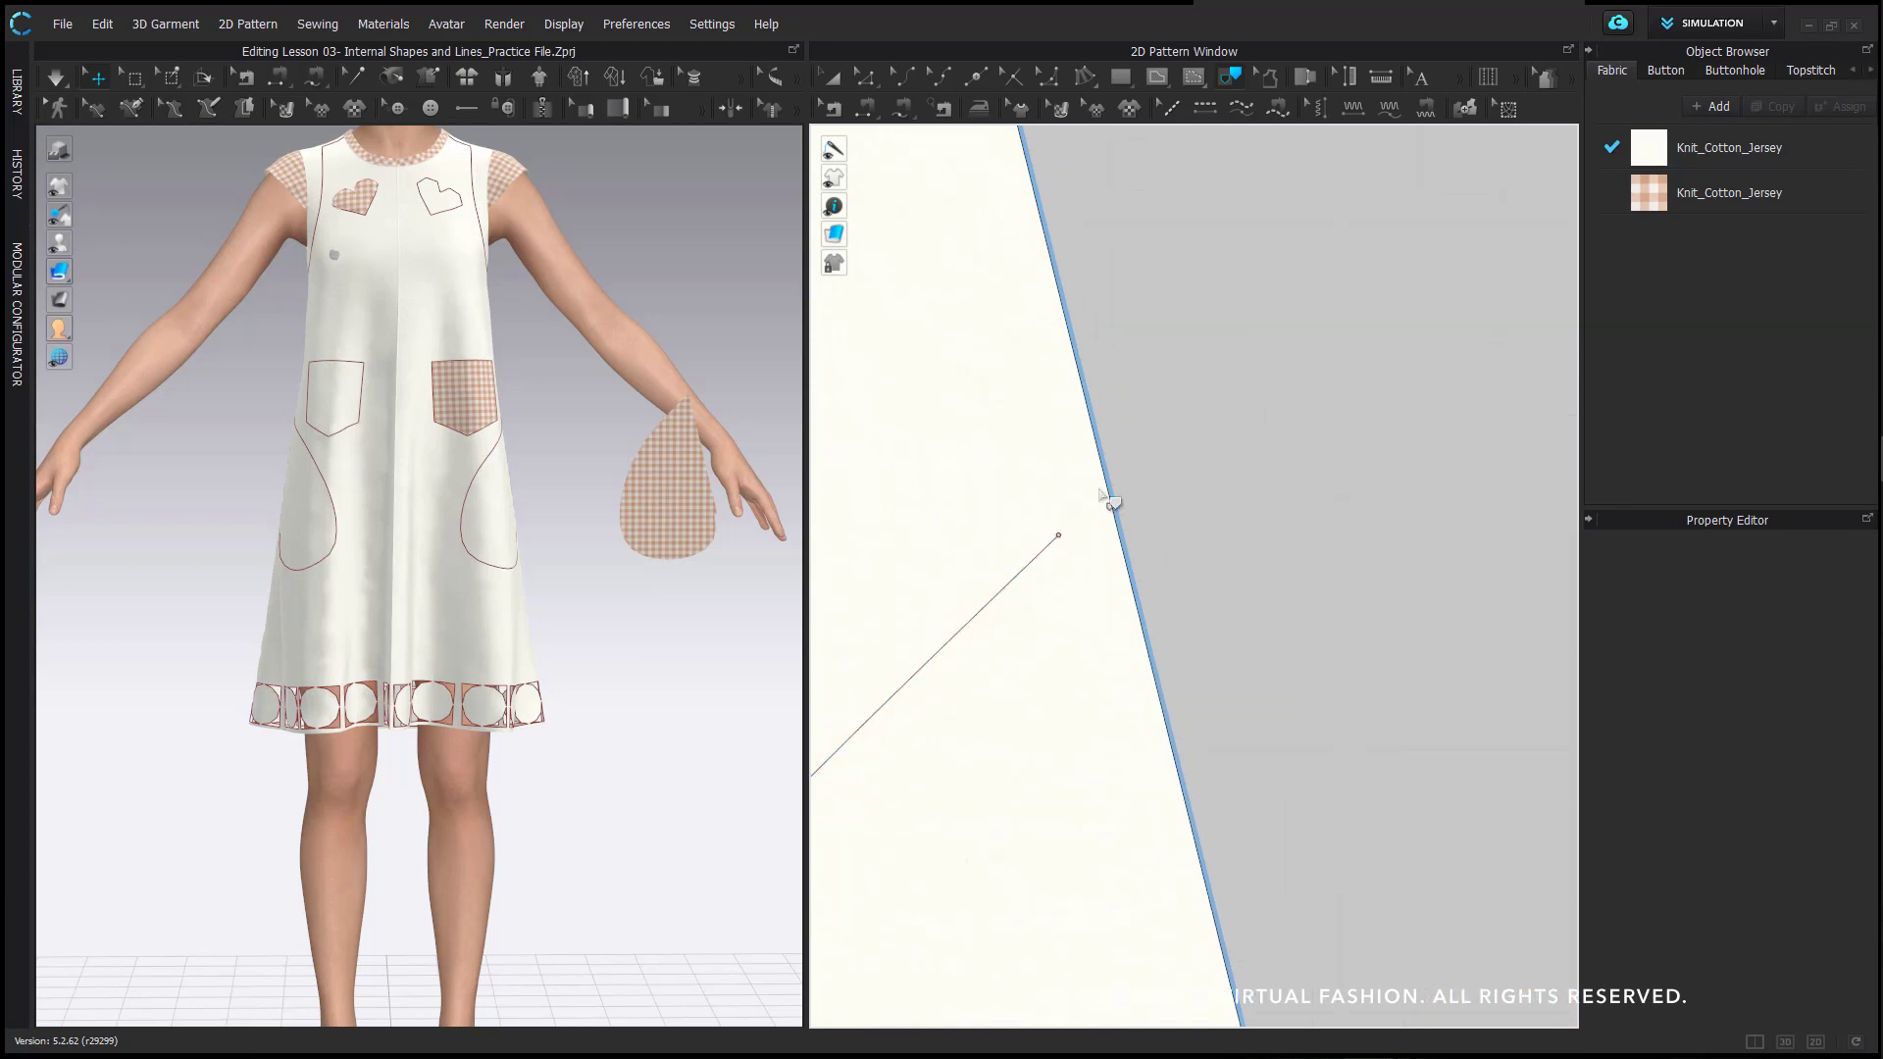
{"action": "left_click", "coordinate": [864, 77]}
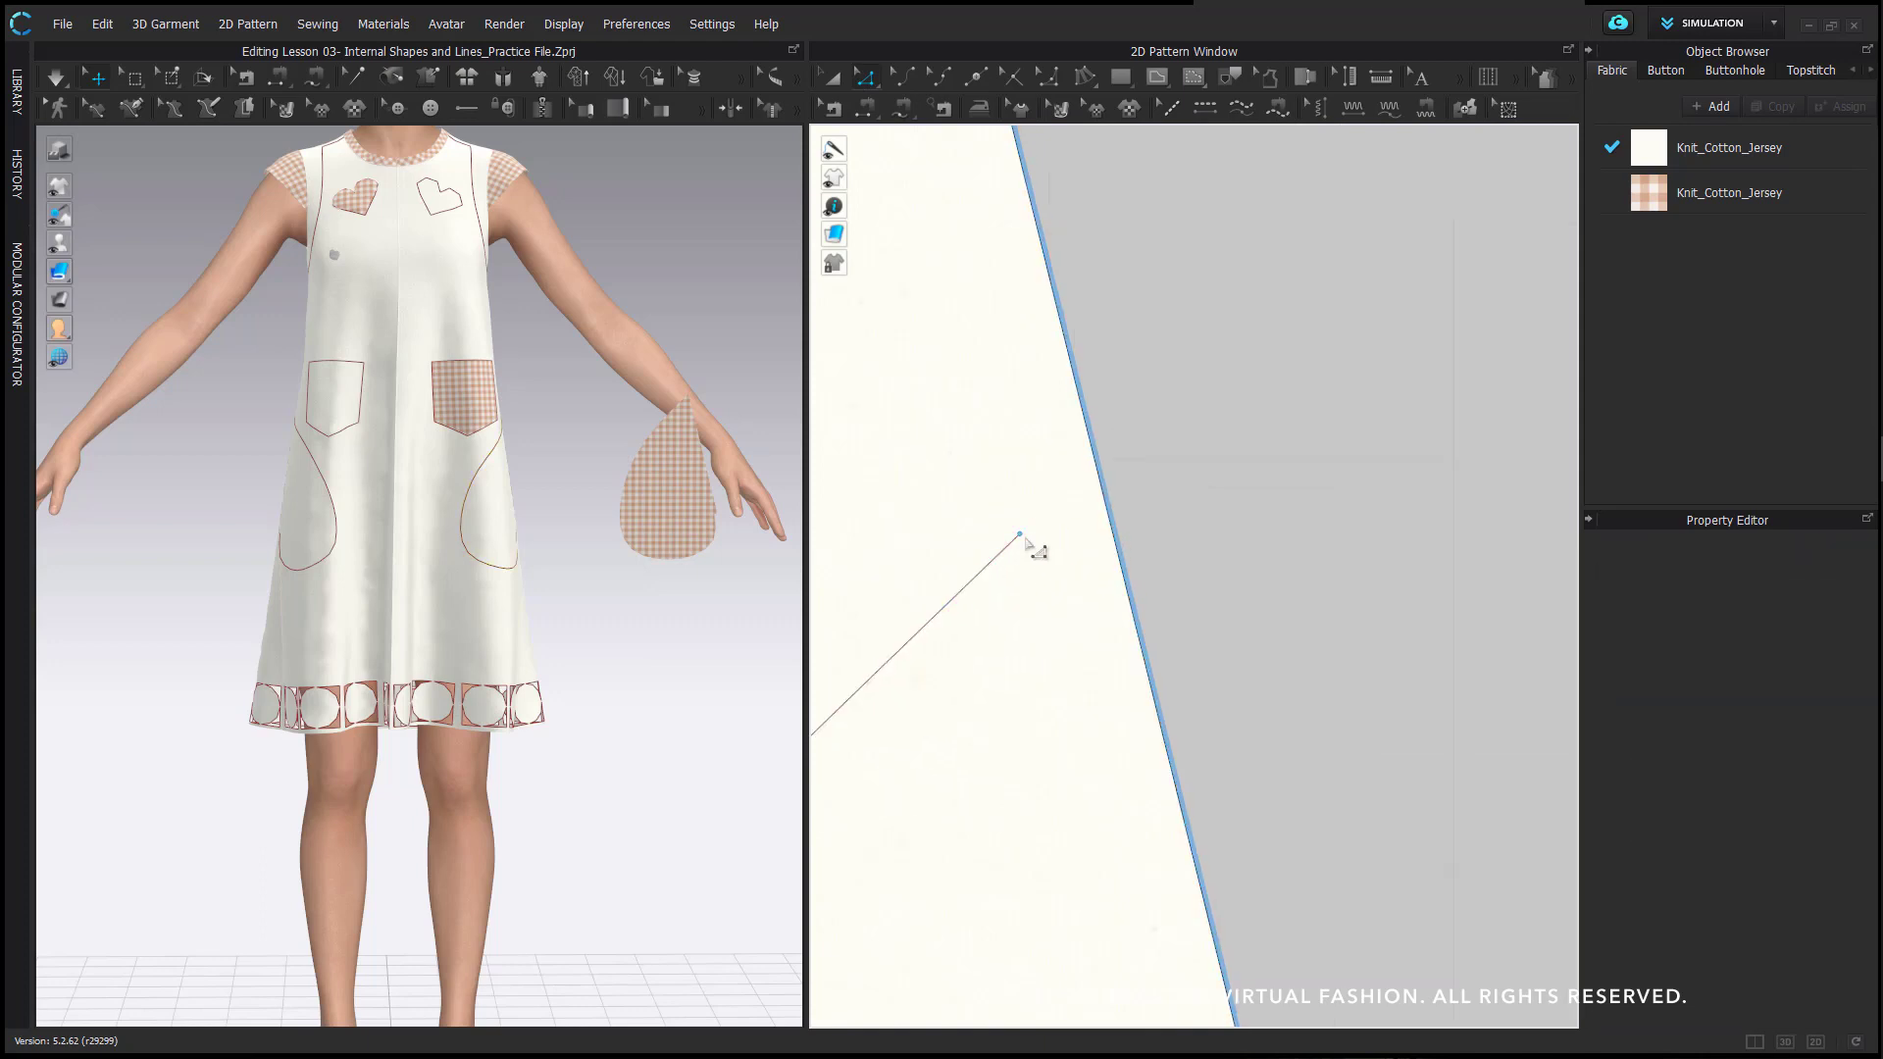
{"action": "right_click", "coordinate": [1025, 540]}
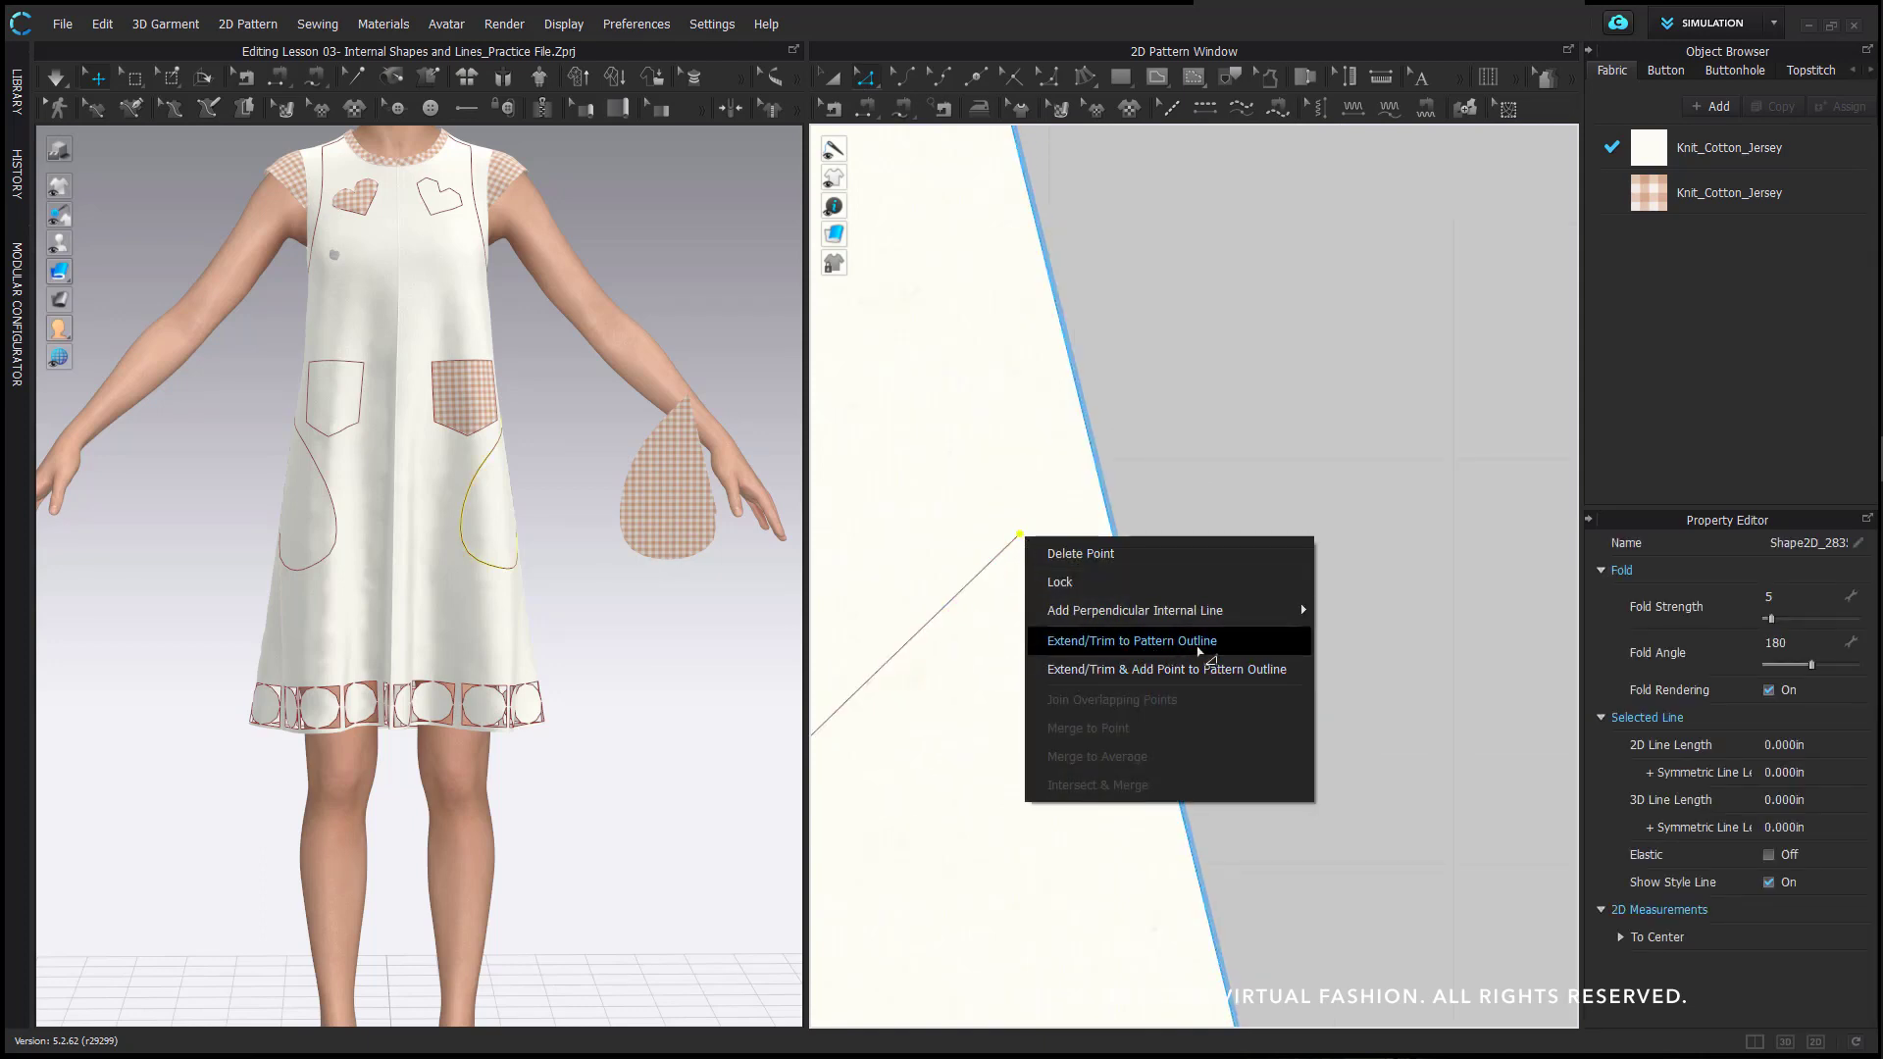
{"action": "left_click", "coordinate": [1198, 651]}
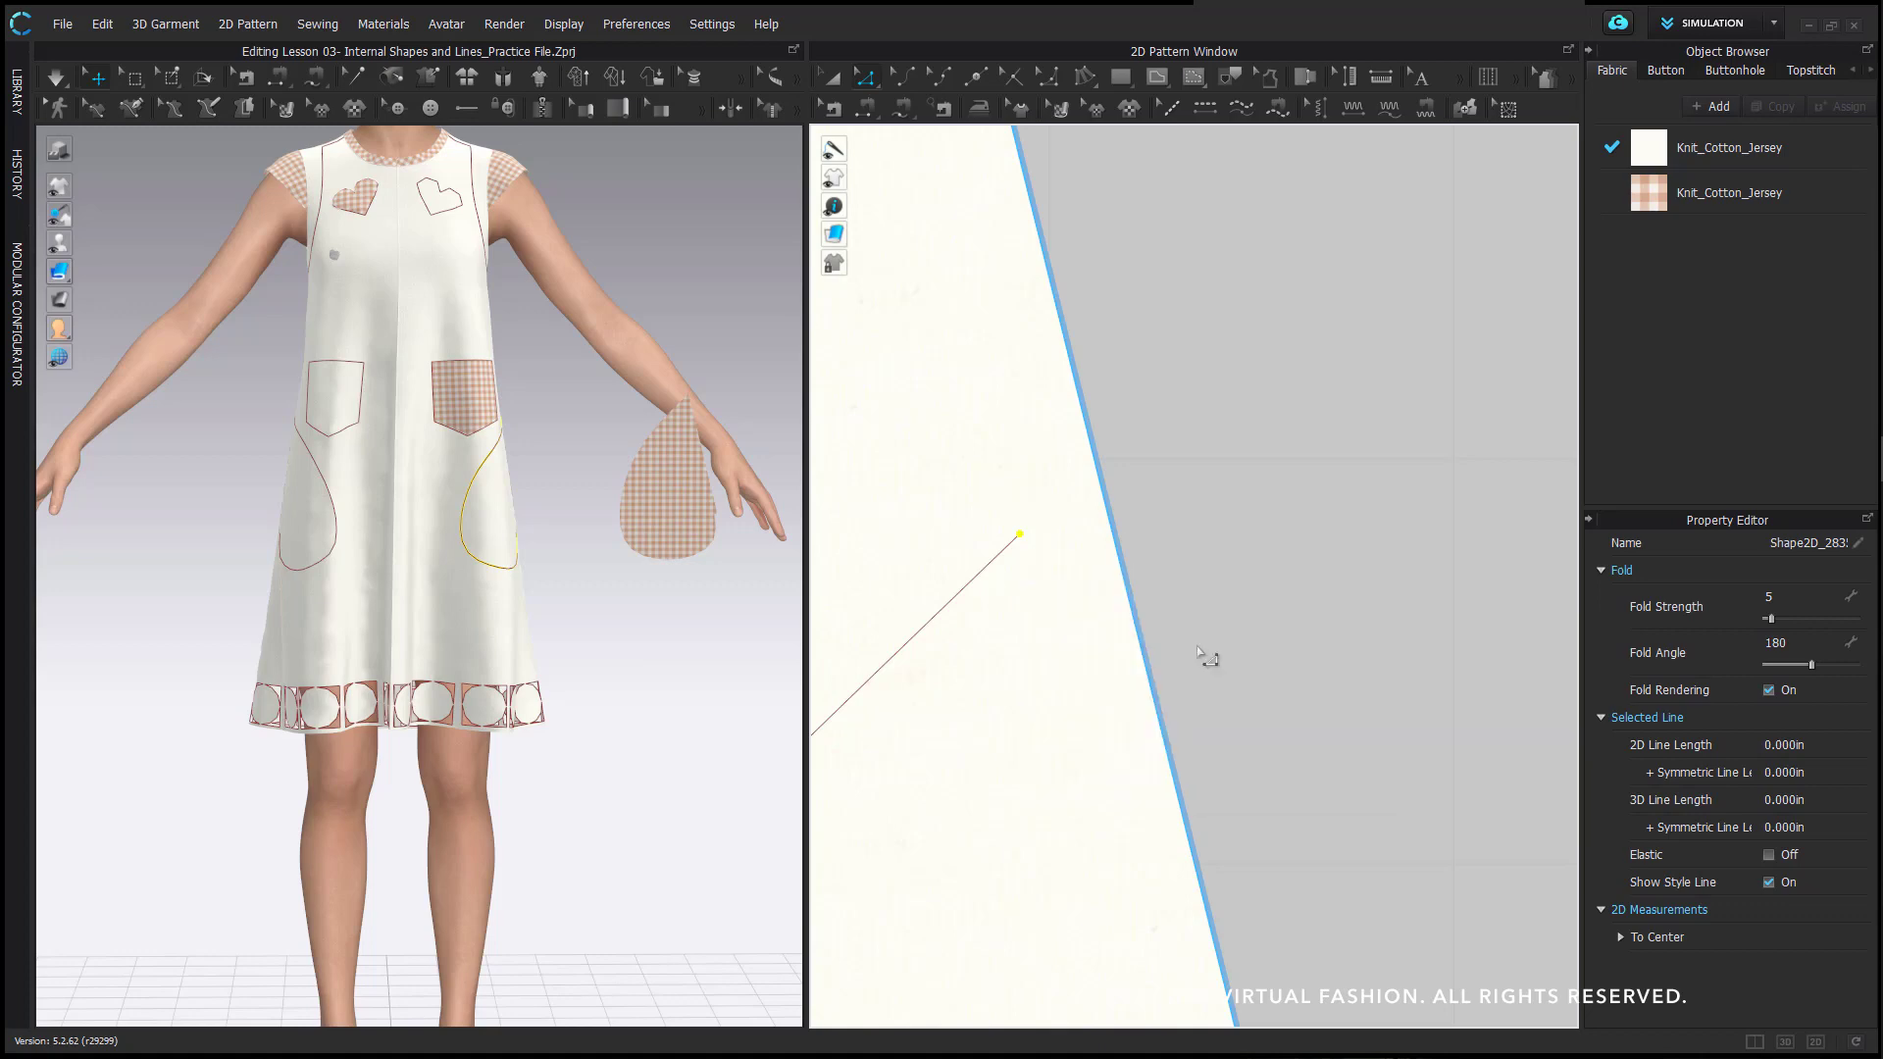
- Trace the curved pocket line and its enclosed side seam segment as a pattern, placed about 14.6 in away, beyond the first traced pocket piece
{"action": "scroll", "coordinate": [1155, 505], "scroll_direction": "down", "scroll_amount": 2}
{"action": "left_click", "coordinate": [1133, 502]}
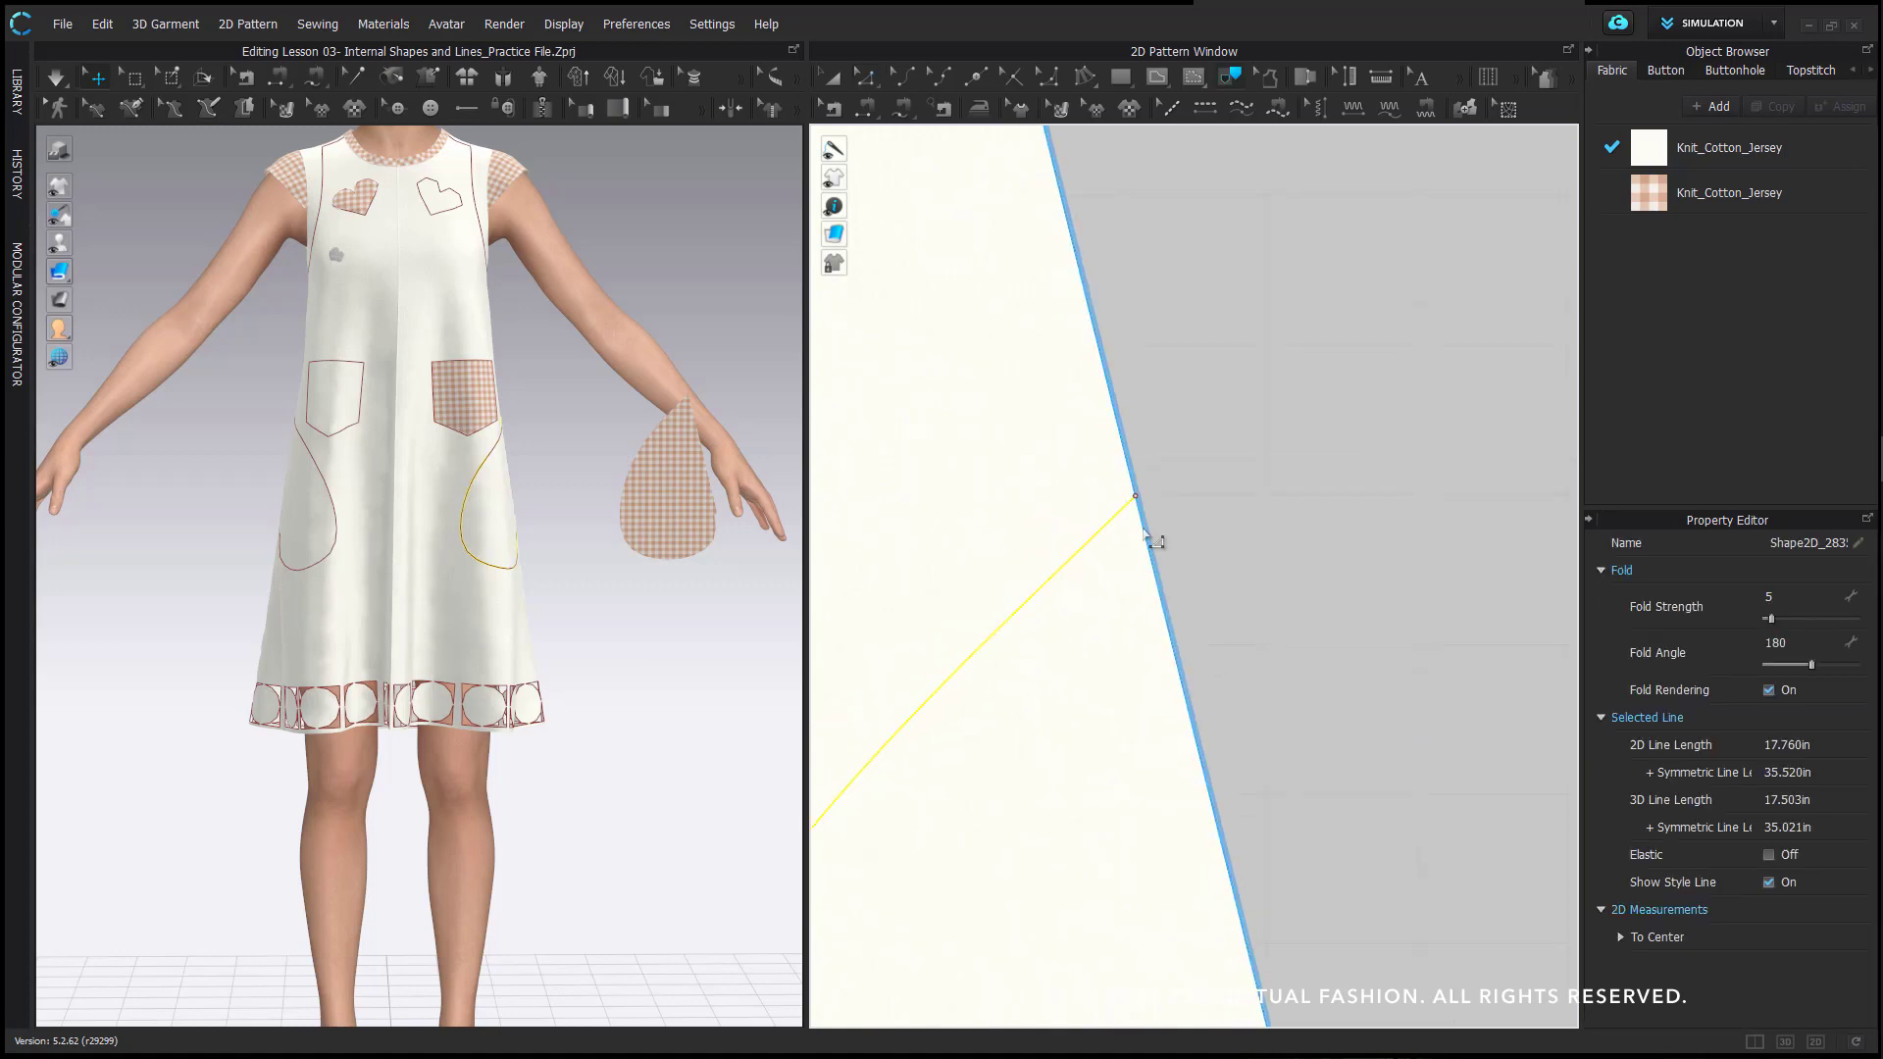
{"action": "left_click", "coordinate": [1145, 535]}
{"action": "scroll", "coordinate": [1196, 686], "scroll_direction": "down", "scroll_amount": 3}
{"action": "scroll", "coordinate": [1163, 667], "scroll_direction": "up", "scroll_amount": 3}
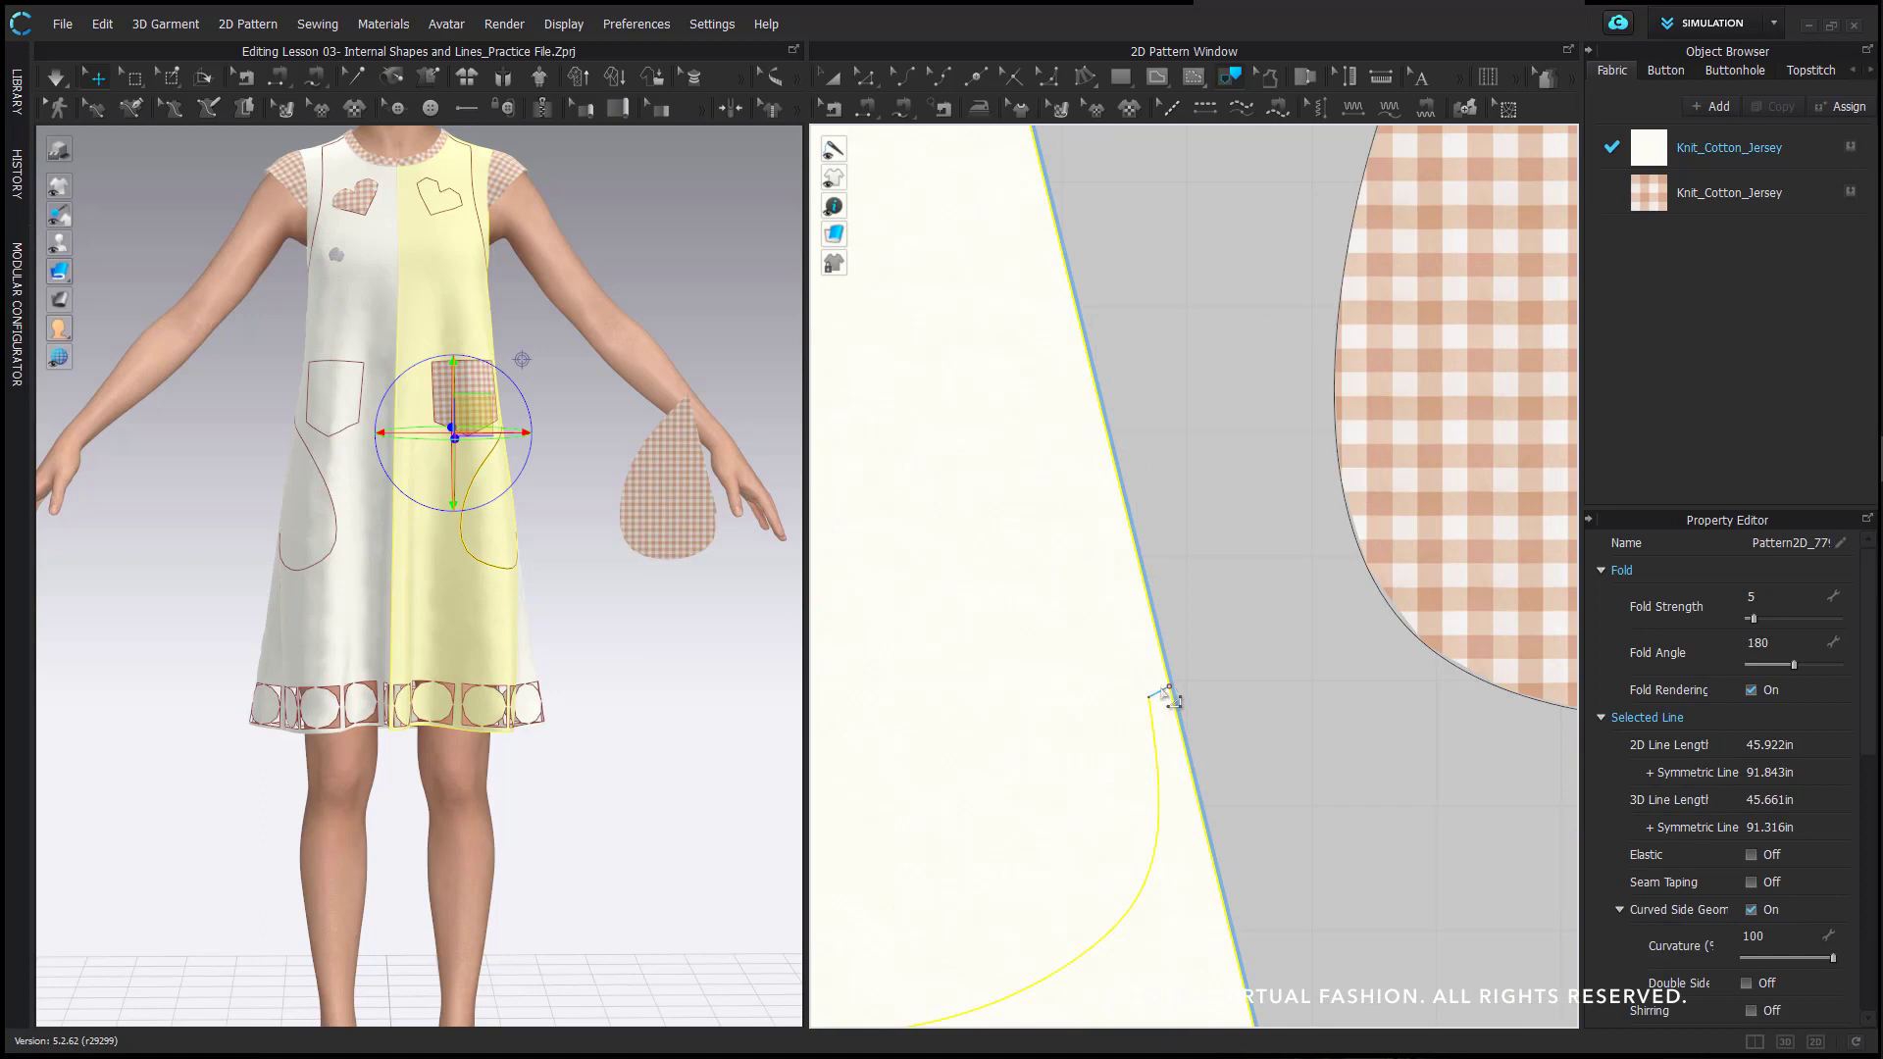
{"action": "right_click", "coordinate": [1166, 691]}
{"action": "left_click", "coordinate": [1206, 710]}
{"action": "scroll", "coordinate": [1212, 707], "scroll_direction": "down", "scroll_amount": 5}
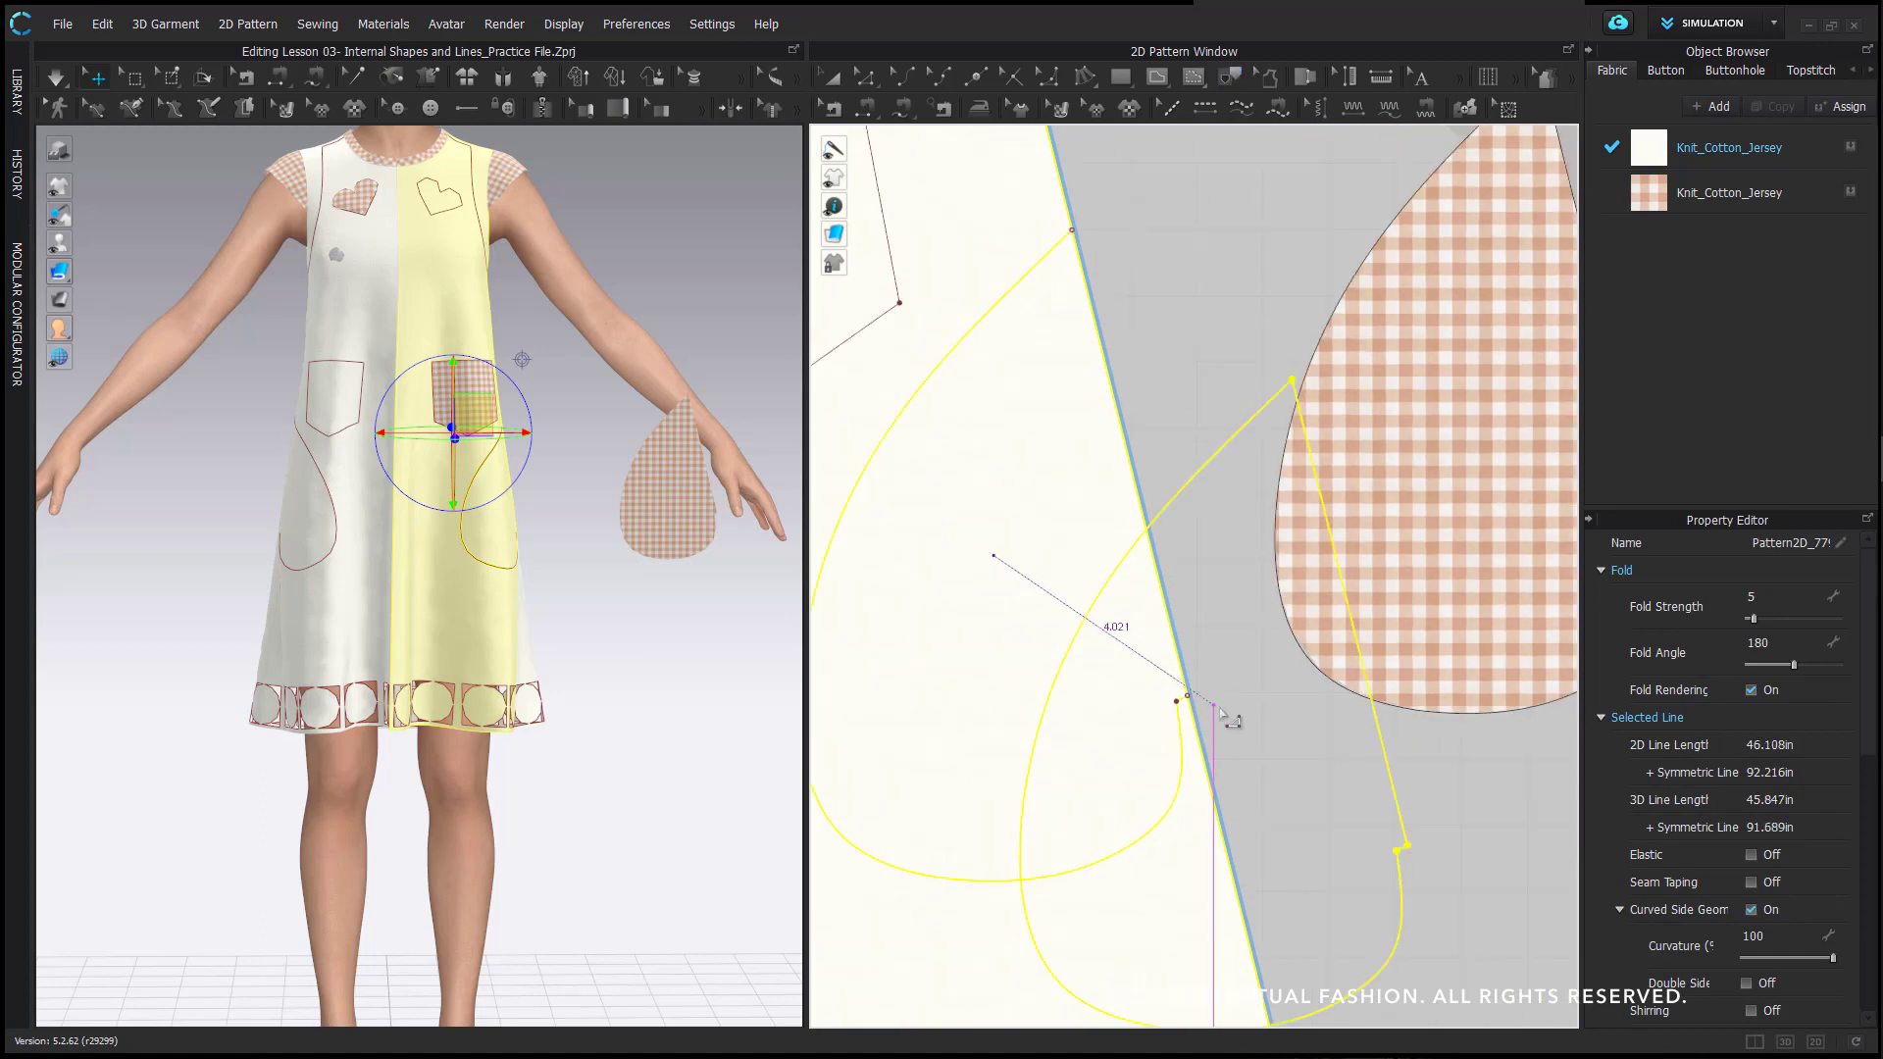
{"action": "middle_click_drag", "start_coordinate": [1214, 707], "coordinate": [912, 647]}
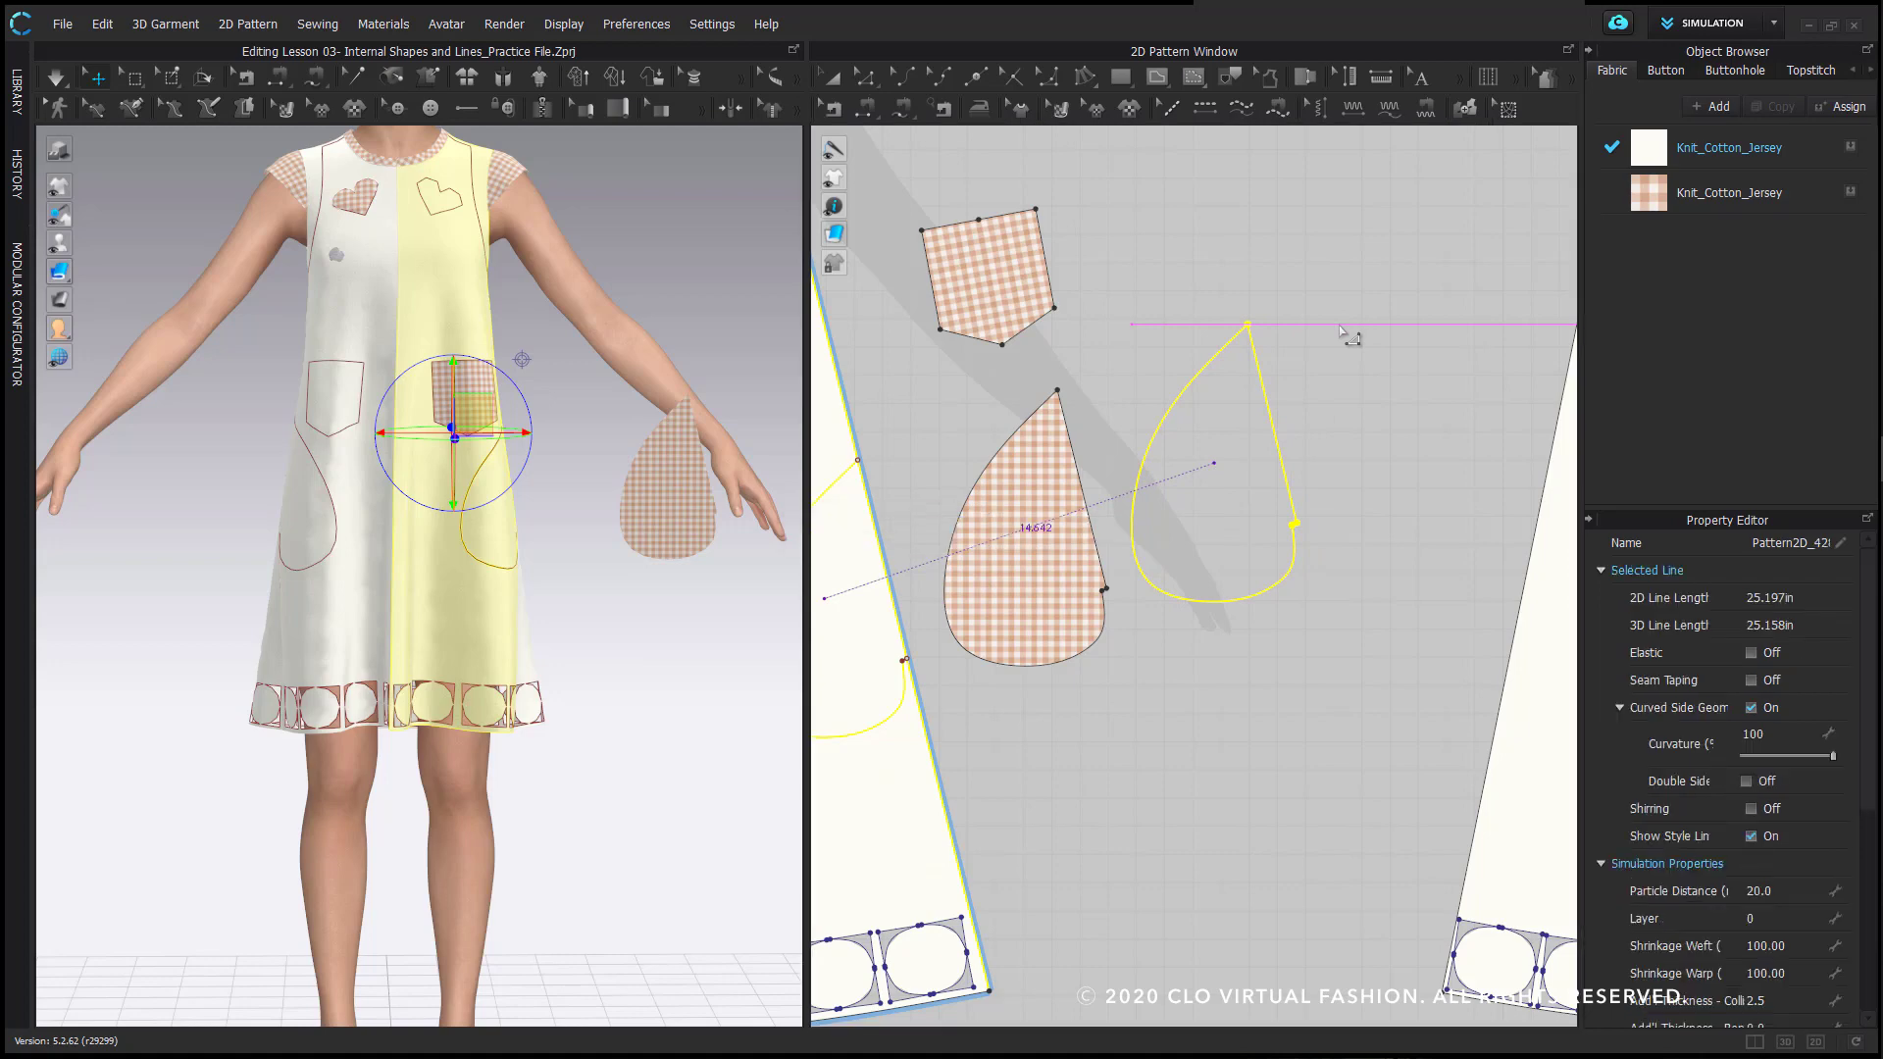
{"action": "left_click", "coordinate": [1350, 336]}
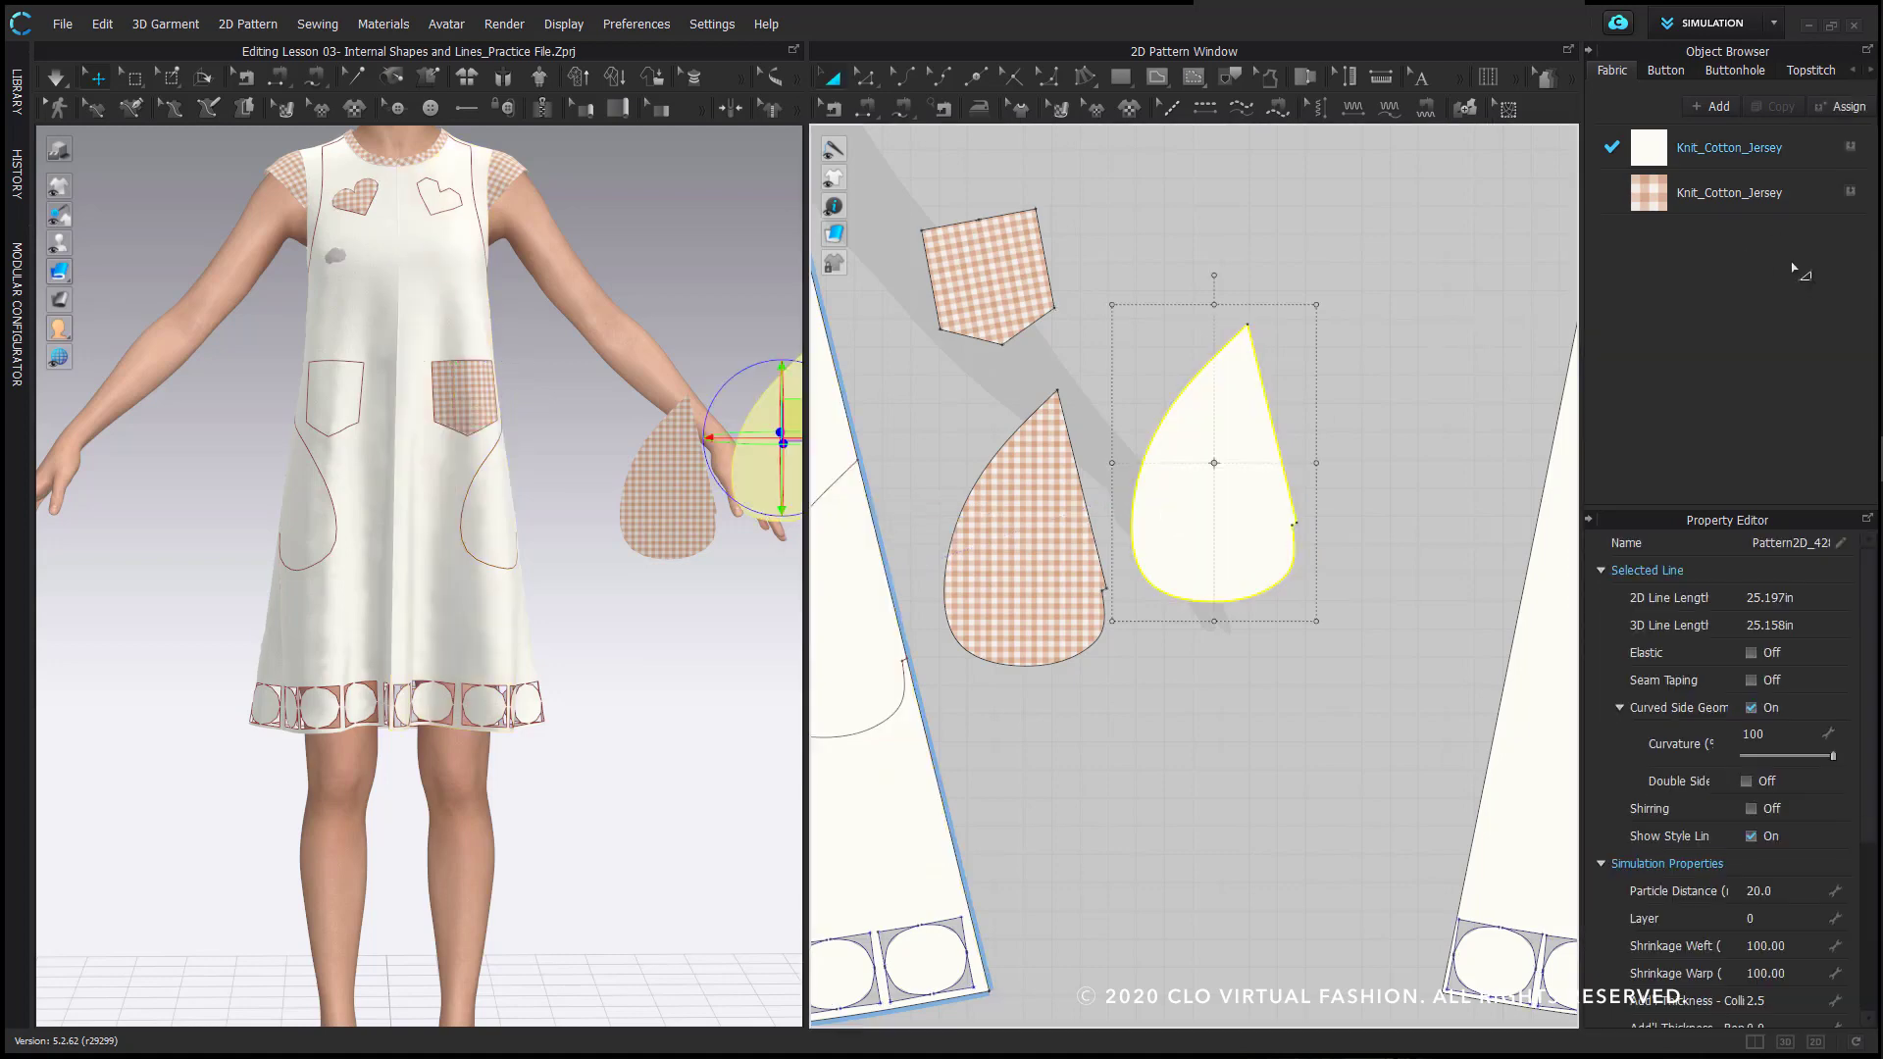
- Assign the checked Knit_Cotton_Jersey fabric to the newly traced teardrop pocket piece and inspect both pieces in 3D
{"action": "left_click", "coordinate": [1848, 191]}
{"action": "left_click", "coordinate": [1331, 531]}
{"action": "right_click_drag", "start_coordinate": [535, 505], "coordinate": [441, 490]}
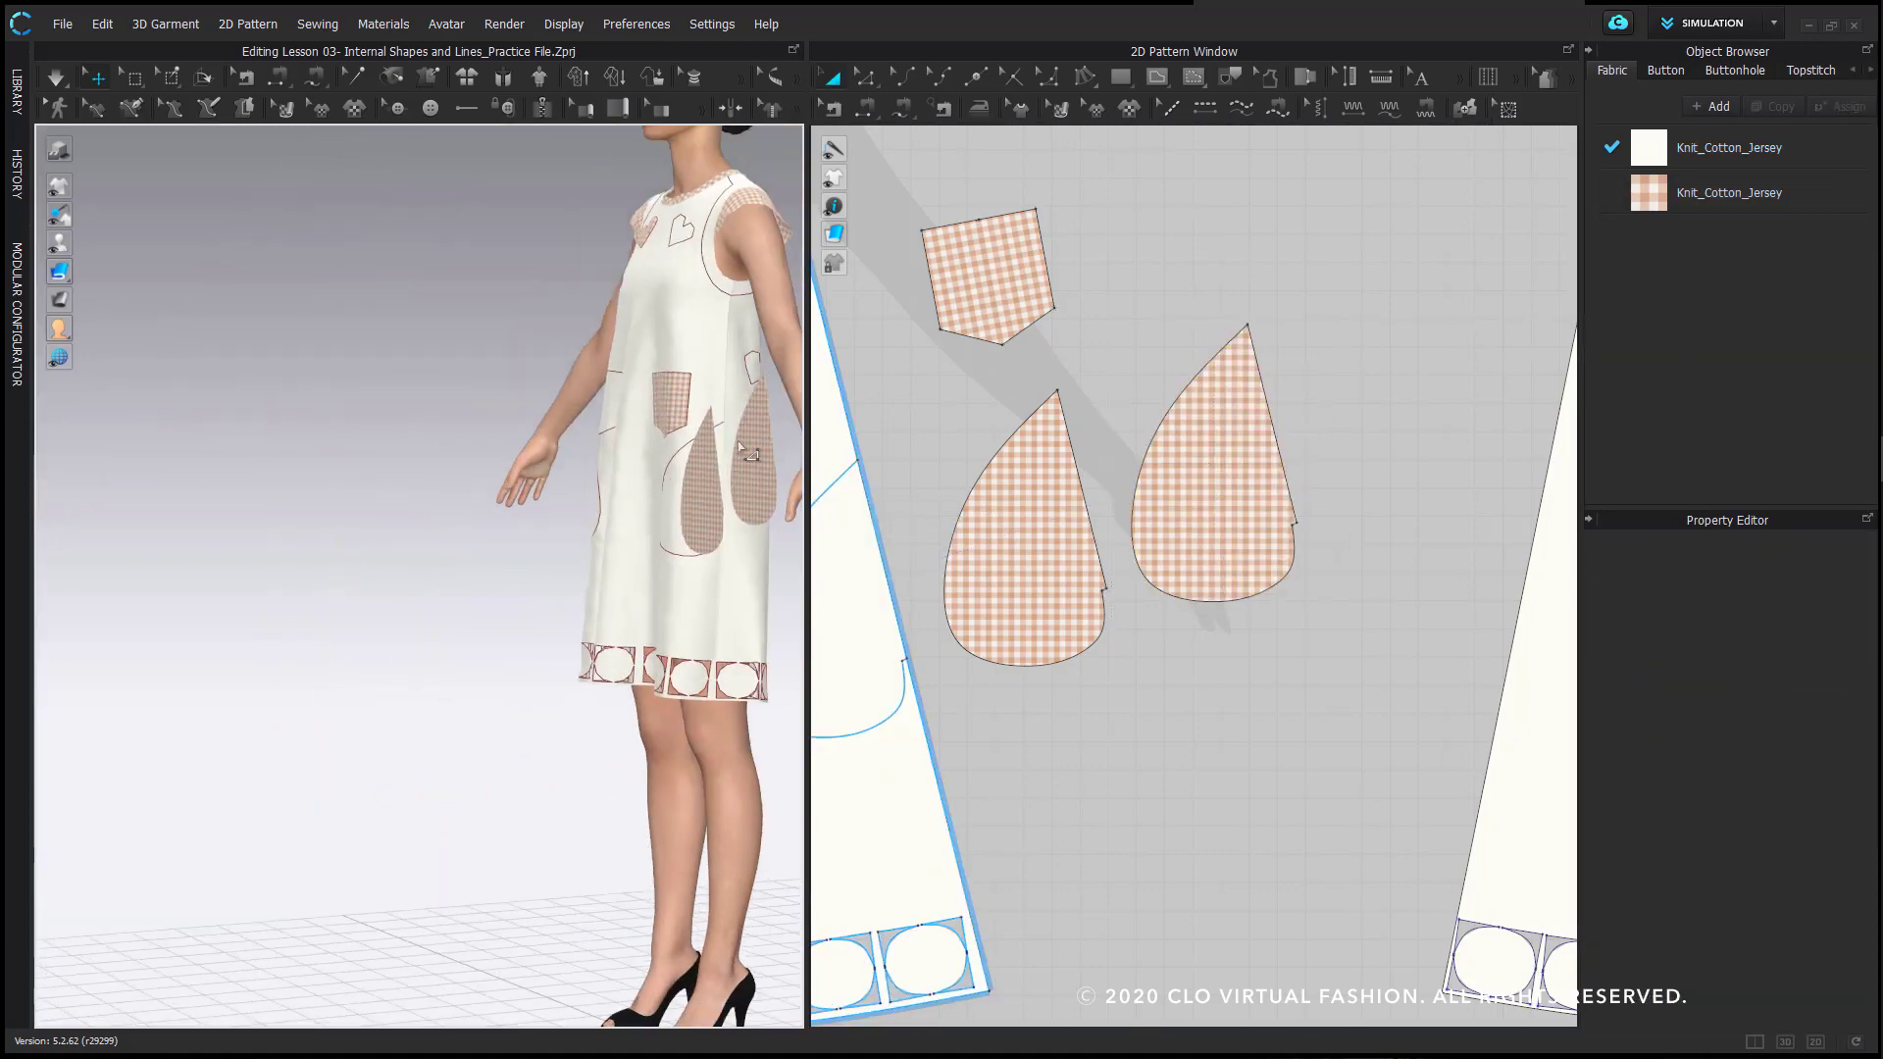
{"action": "middle_click_drag", "start_coordinate": [687, 442], "coordinate": [353, 461]}
{"action": "right_click_drag", "start_coordinate": [628, 422], "coordinate": [530, 552]}
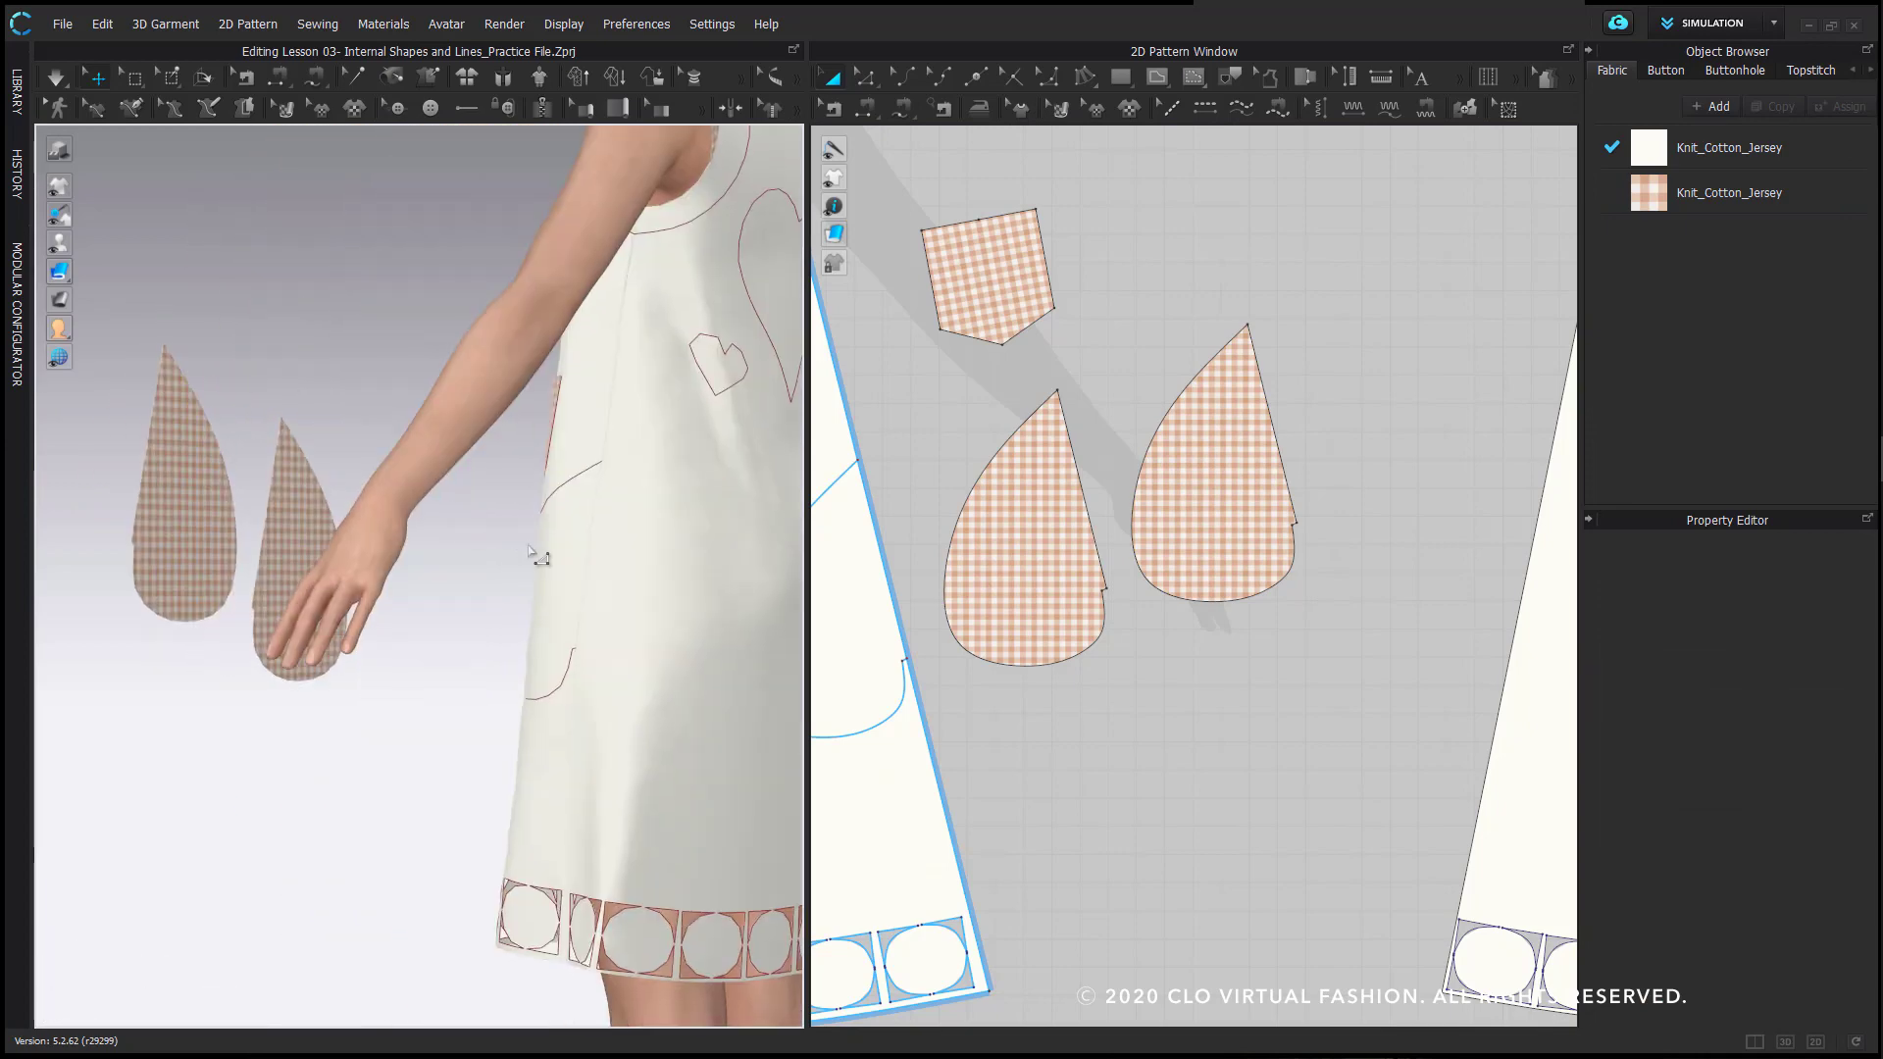
{"action": "right_click_drag", "start_coordinate": [627, 510], "coordinate": [303, 601]}
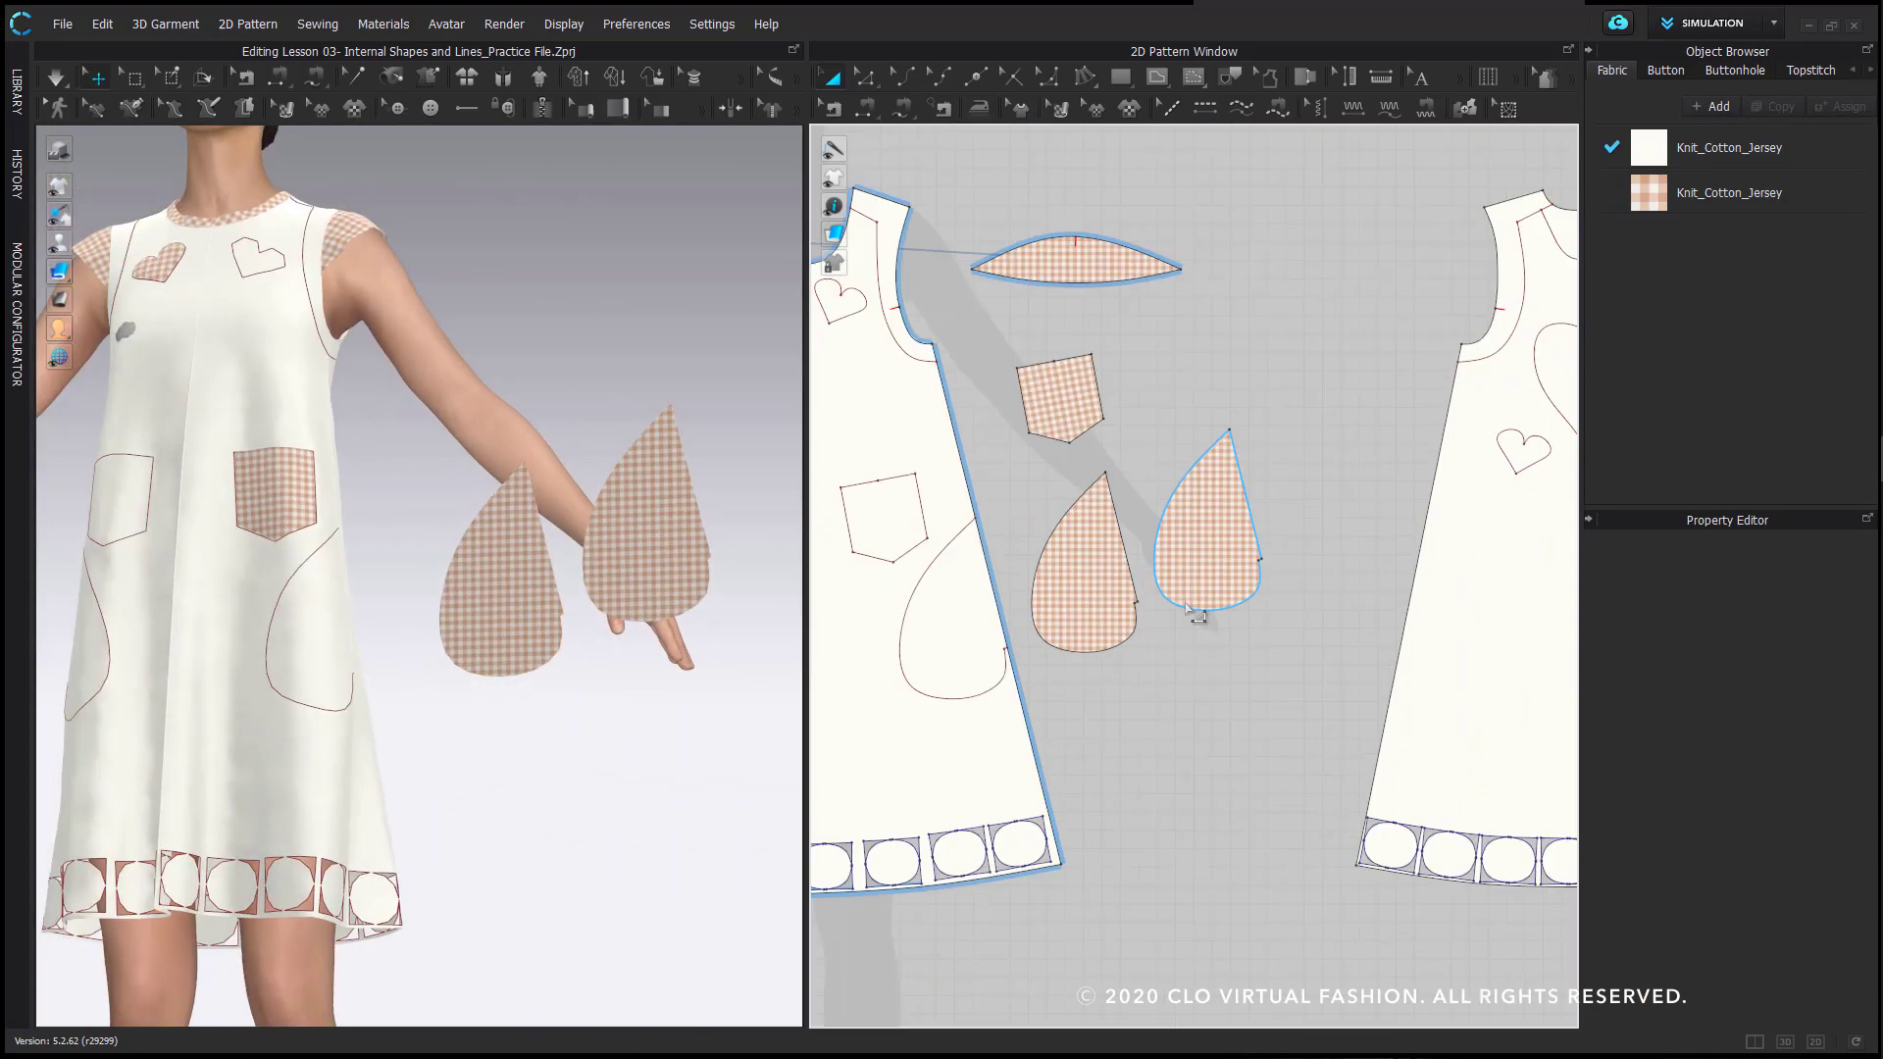
{"action": "middle_click_drag", "start_coordinate": [1300, 573], "coordinate": [1318, 570]}
{"action": "left_click", "coordinate": [1062, 581]}
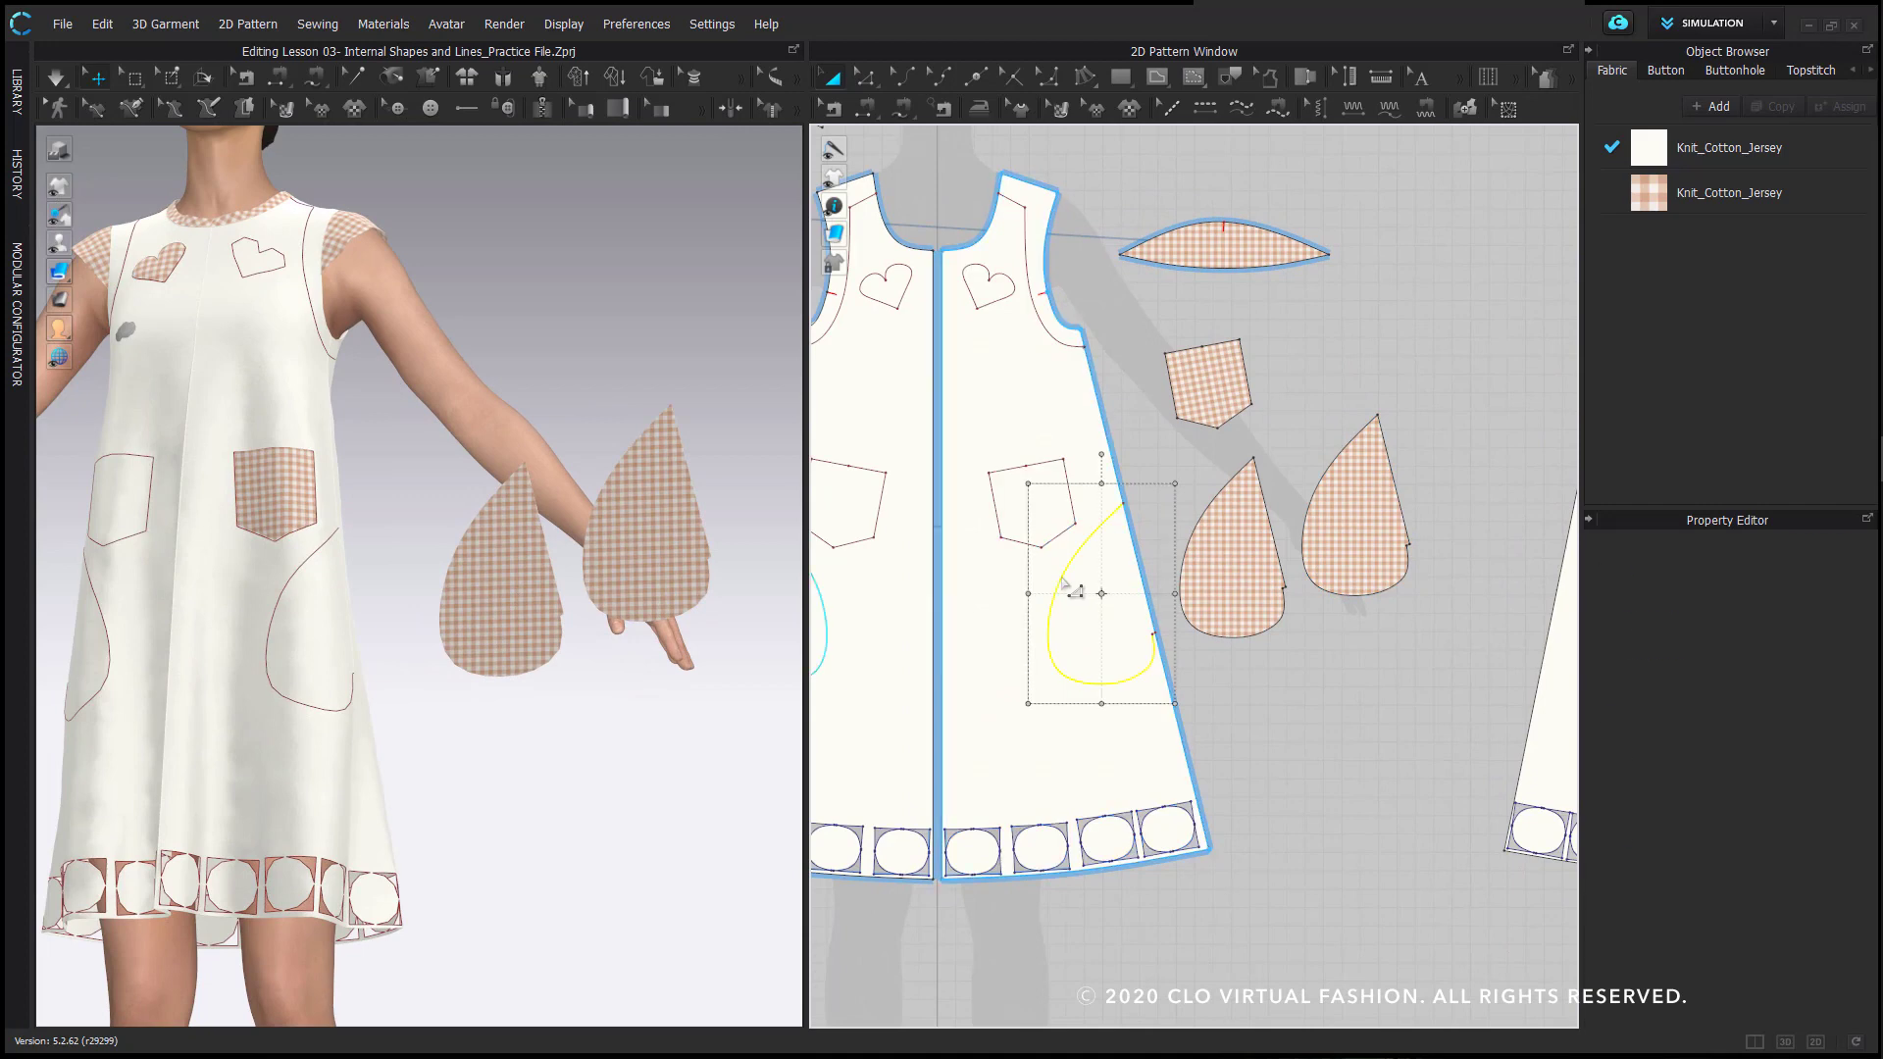
{"action": "left_click", "coordinate": [1271, 456]}
{"action": "left_click", "coordinate": [1273, 551]}
{"action": "left_click", "coordinate": [1312, 554]}
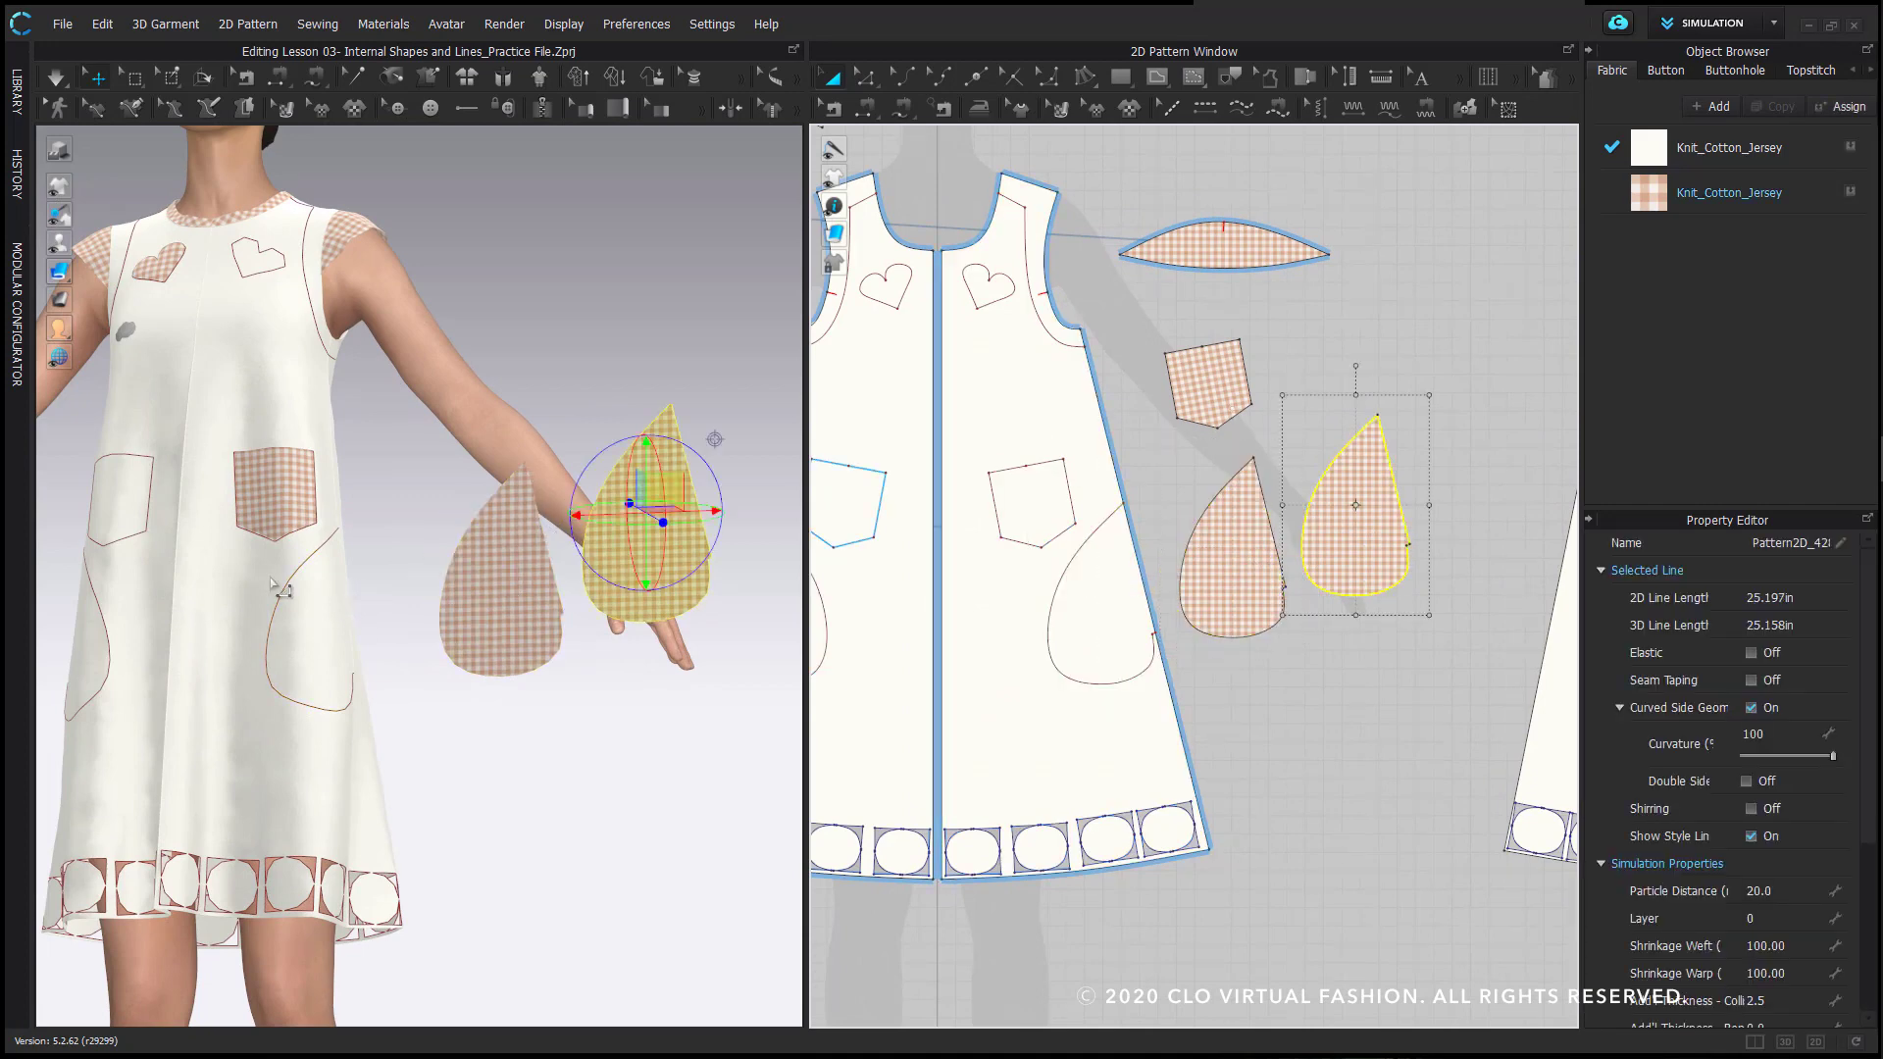
- Use Free Sewing to sew the curved edge of the first teardrop pocket piece to the curved pocket line on the right front panel
{"action": "middle_click_drag", "start_coordinate": [1206, 511], "coordinate": [1250, 573]}
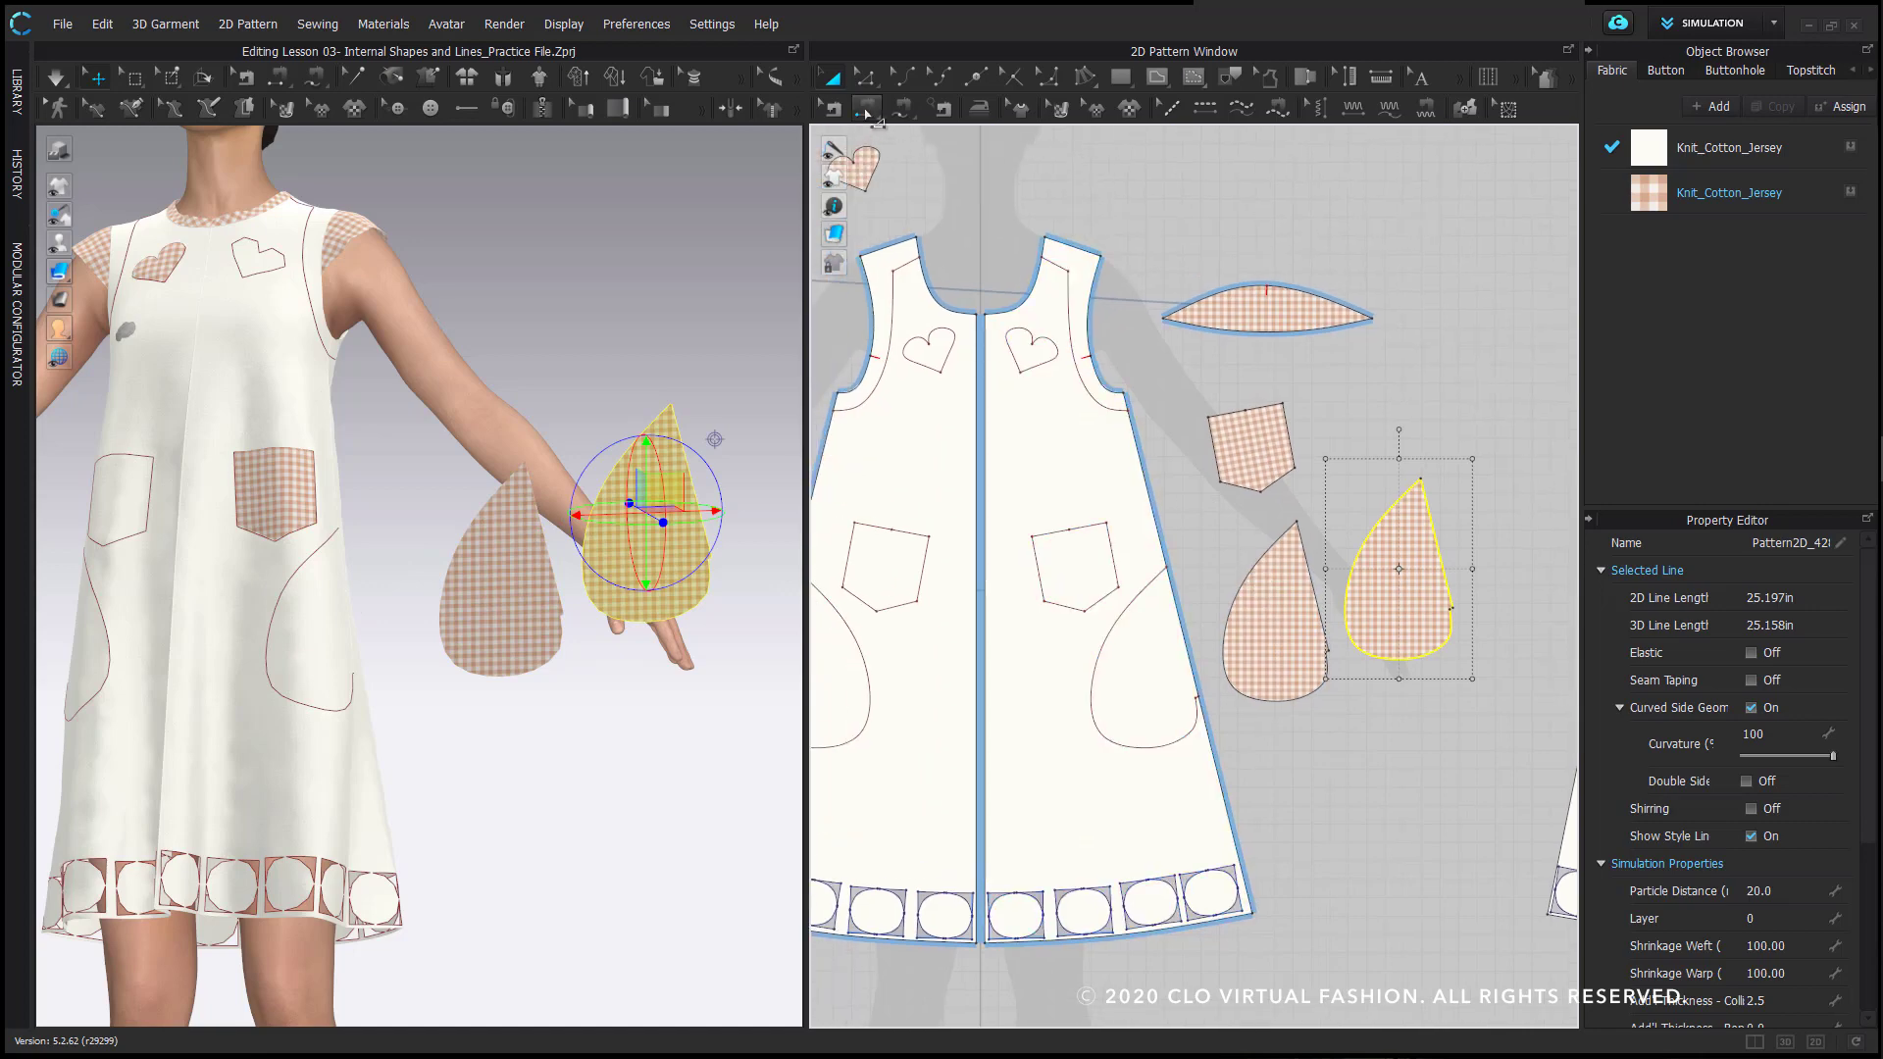
{"action": "left_click", "coordinate": [866, 111]}
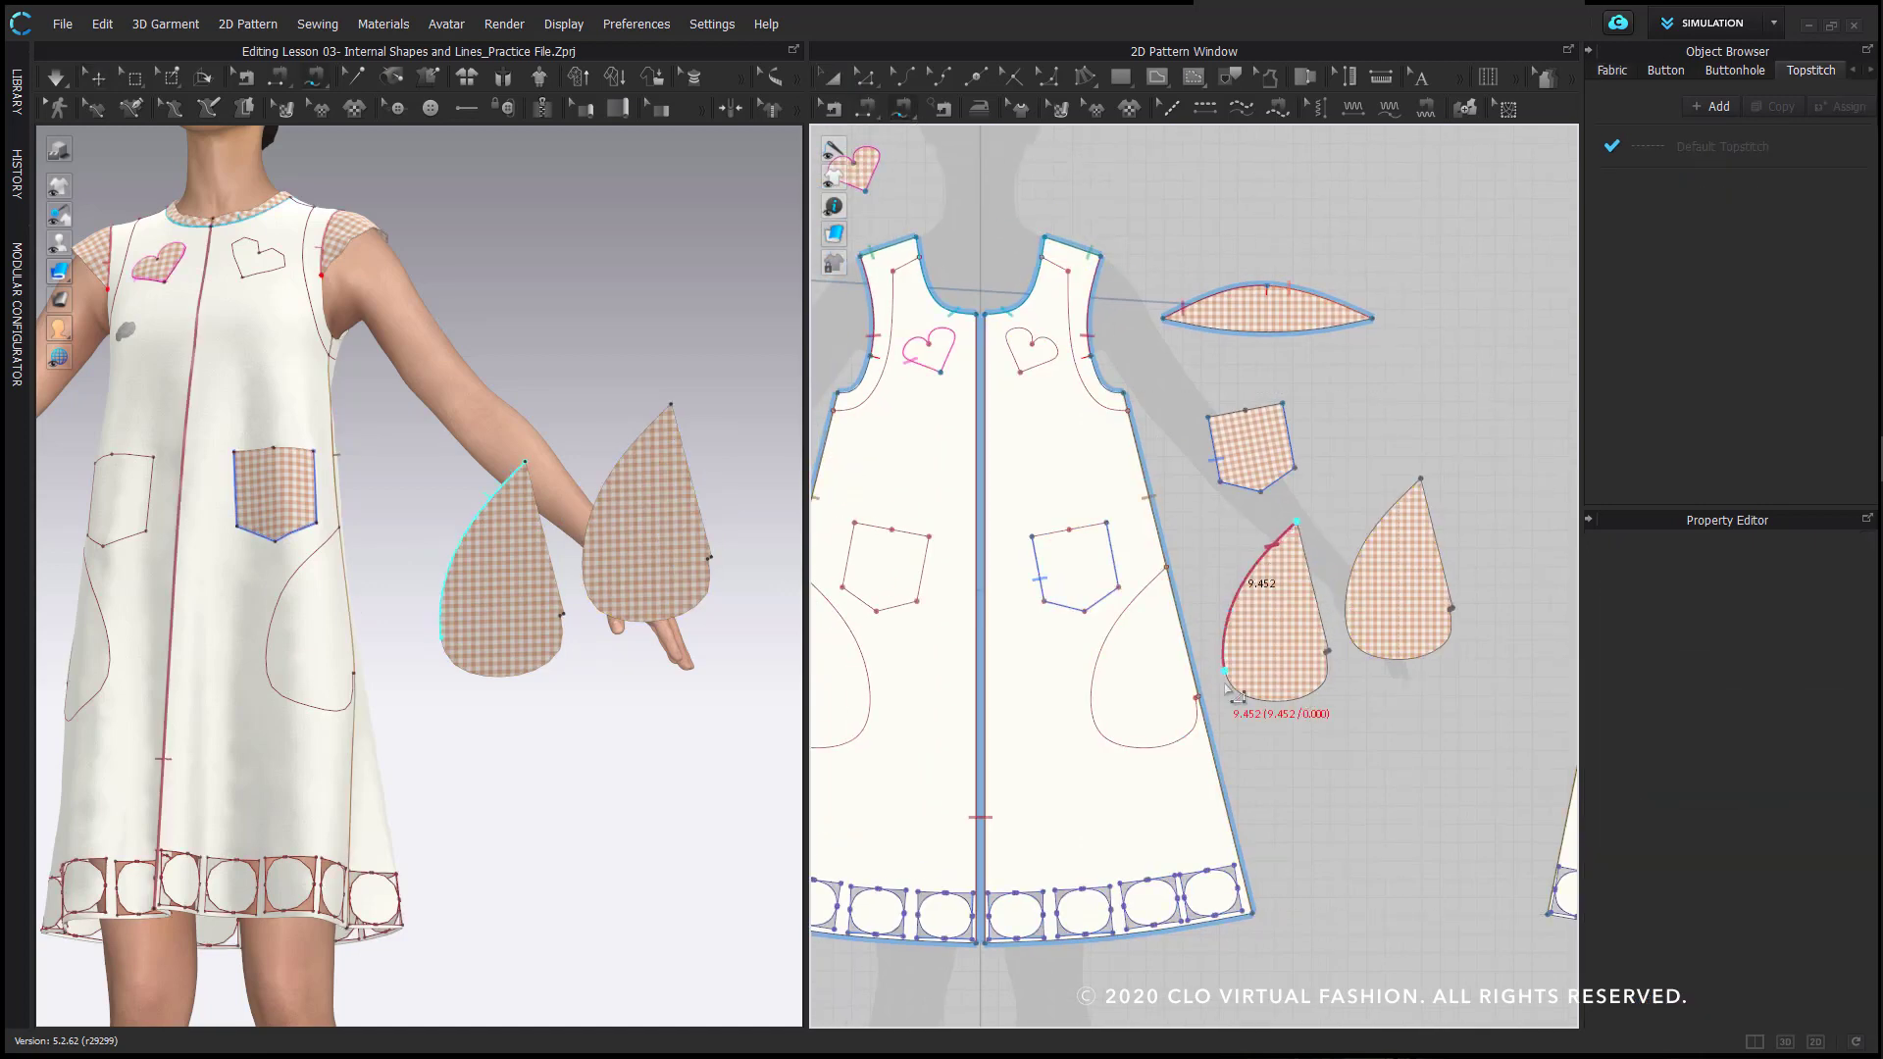
{"action": "left_click", "coordinate": [1325, 671]}
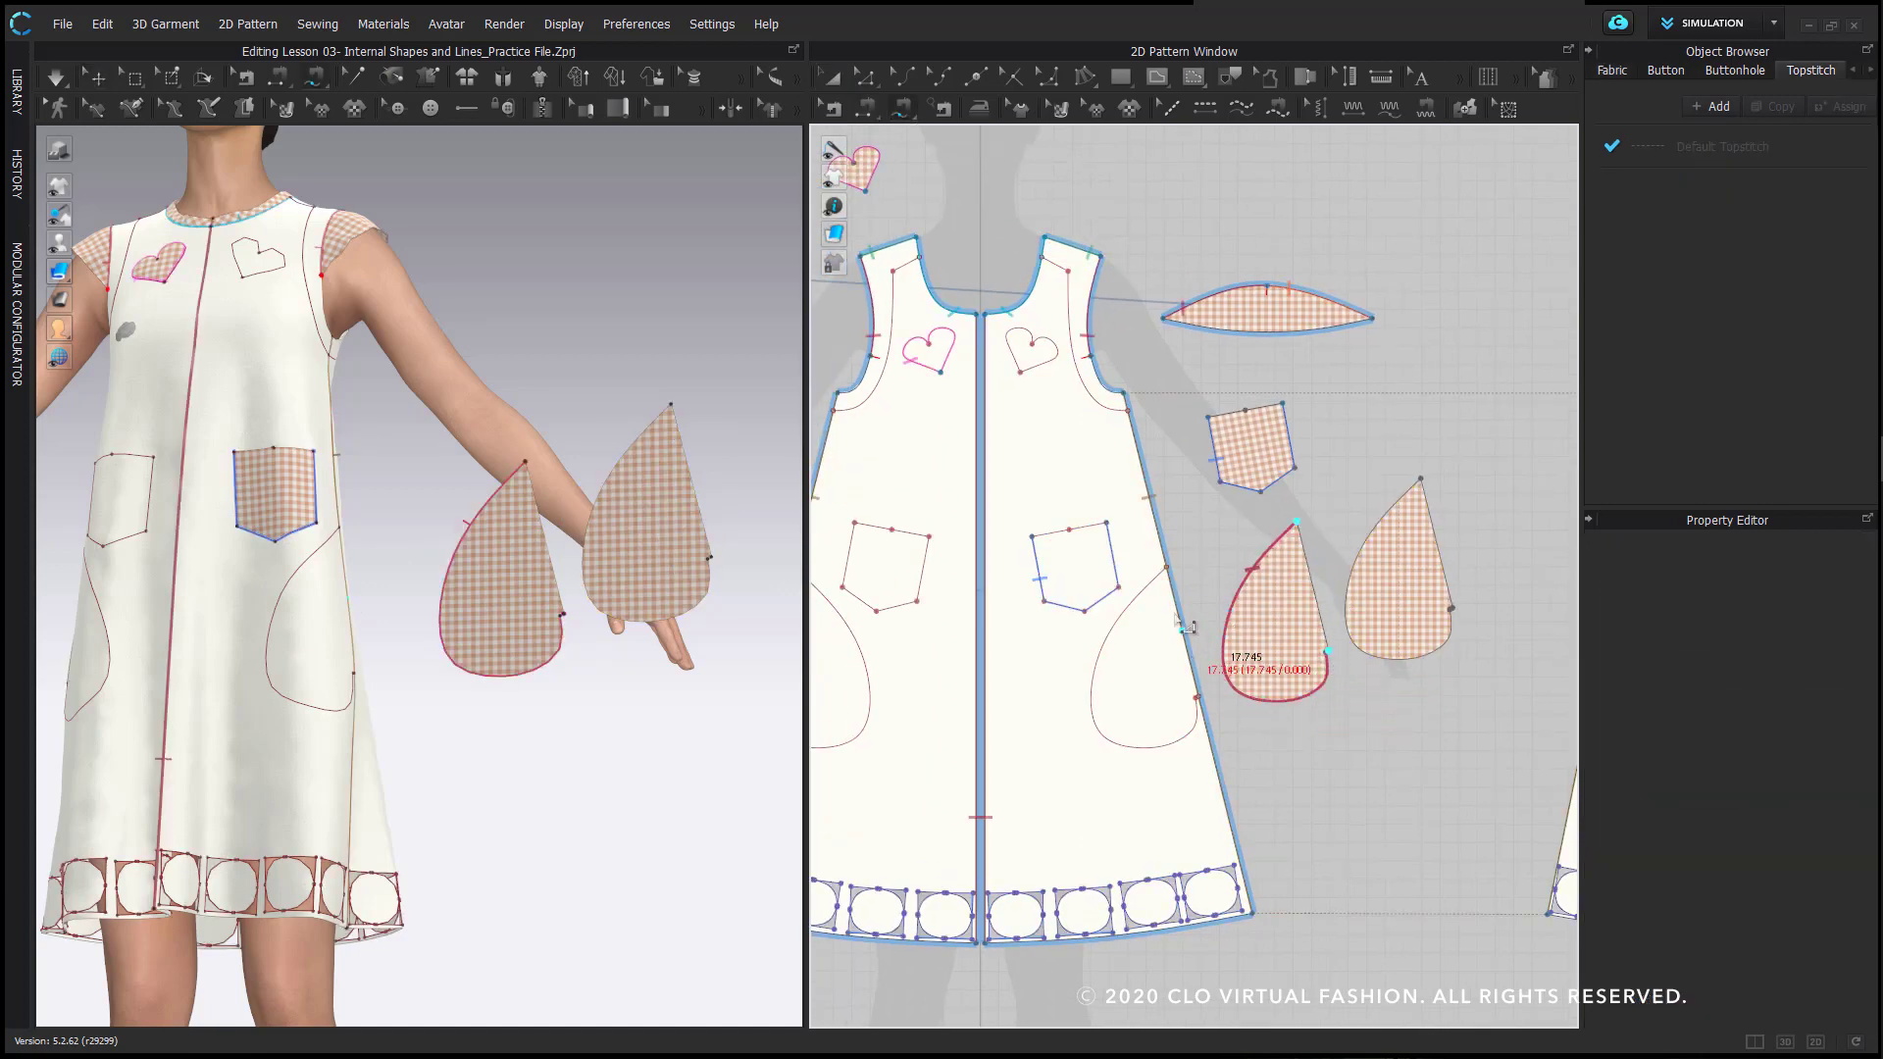
{"action": "left_click", "coordinate": [1165, 569]}
{"action": "left_click", "coordinate": [1197, 698]}
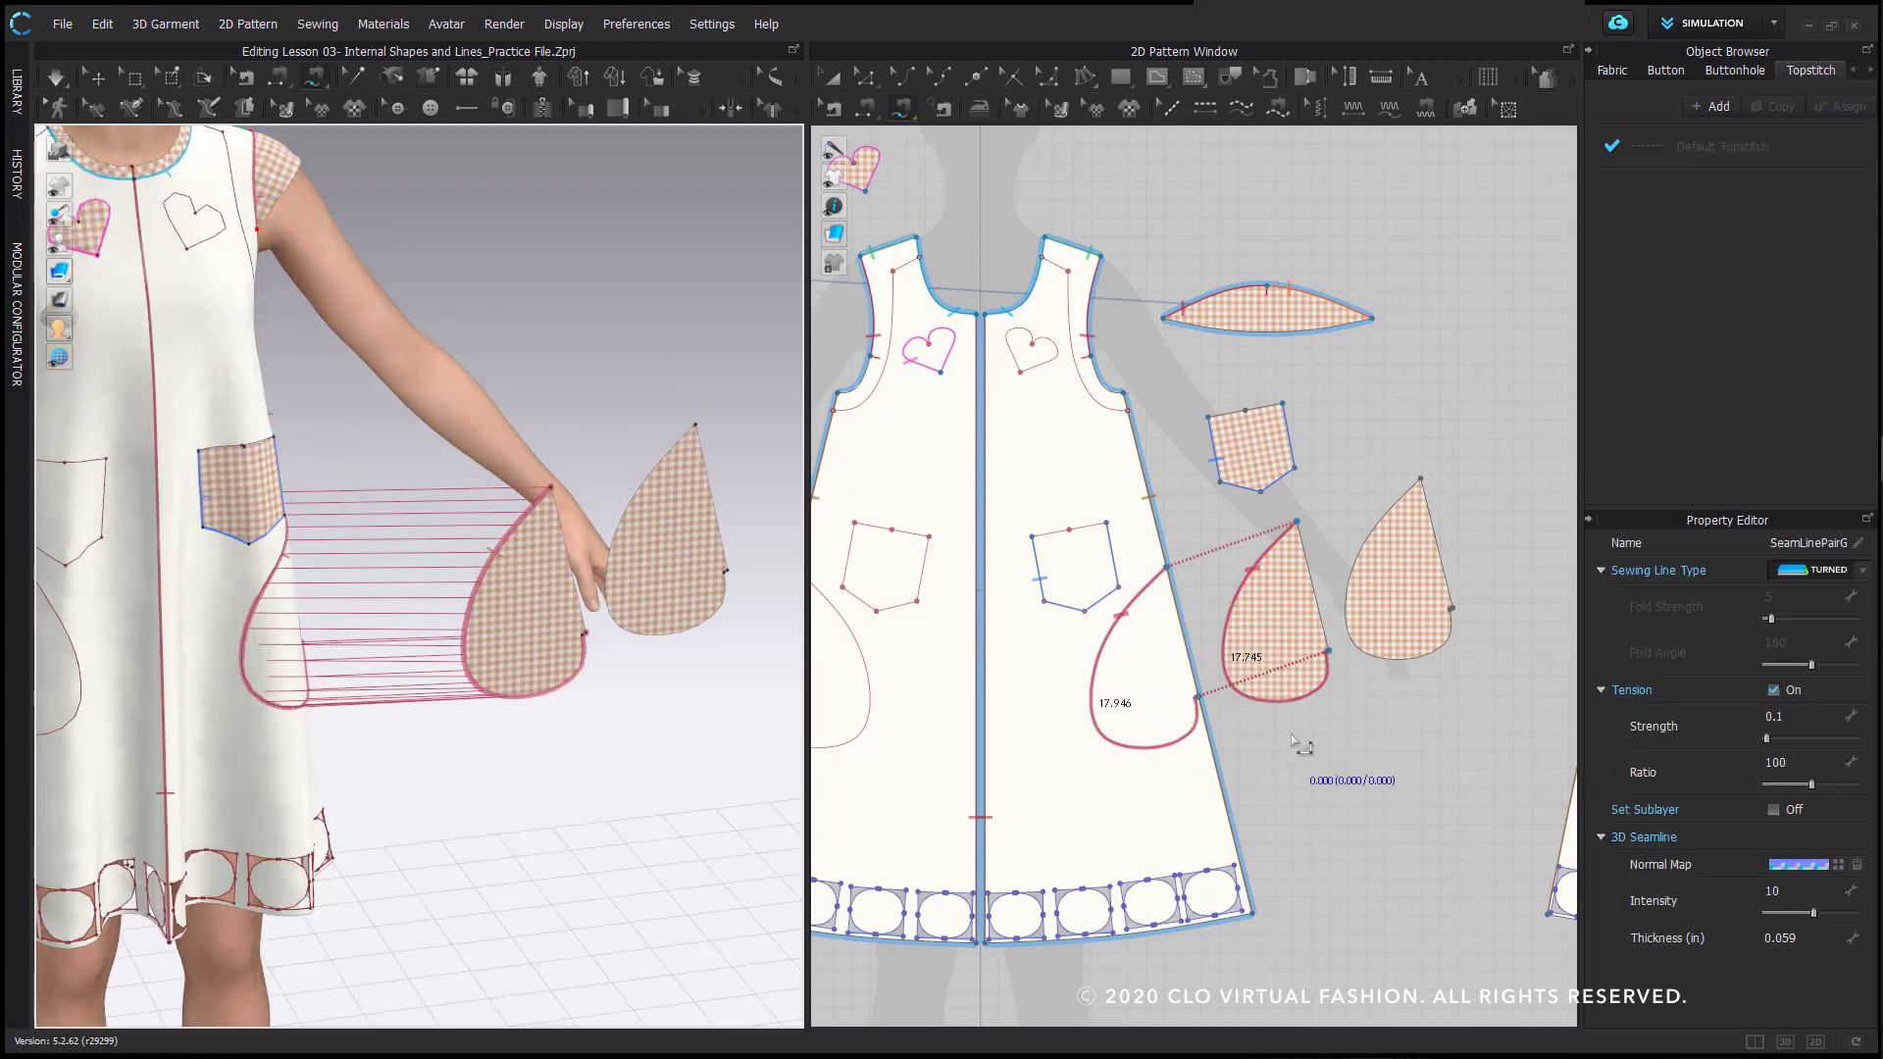
- Sew the straight edge of the first teardrop pocket piece to the matching side seam segment of the right front panel, then leave the sewing tool
{"action": "scroll", "coordinate": [1288, 557], "scroll_direction": "up", "scroll_amount": 3}
{"action": "left_click", "coordinate": [1301, 497]}
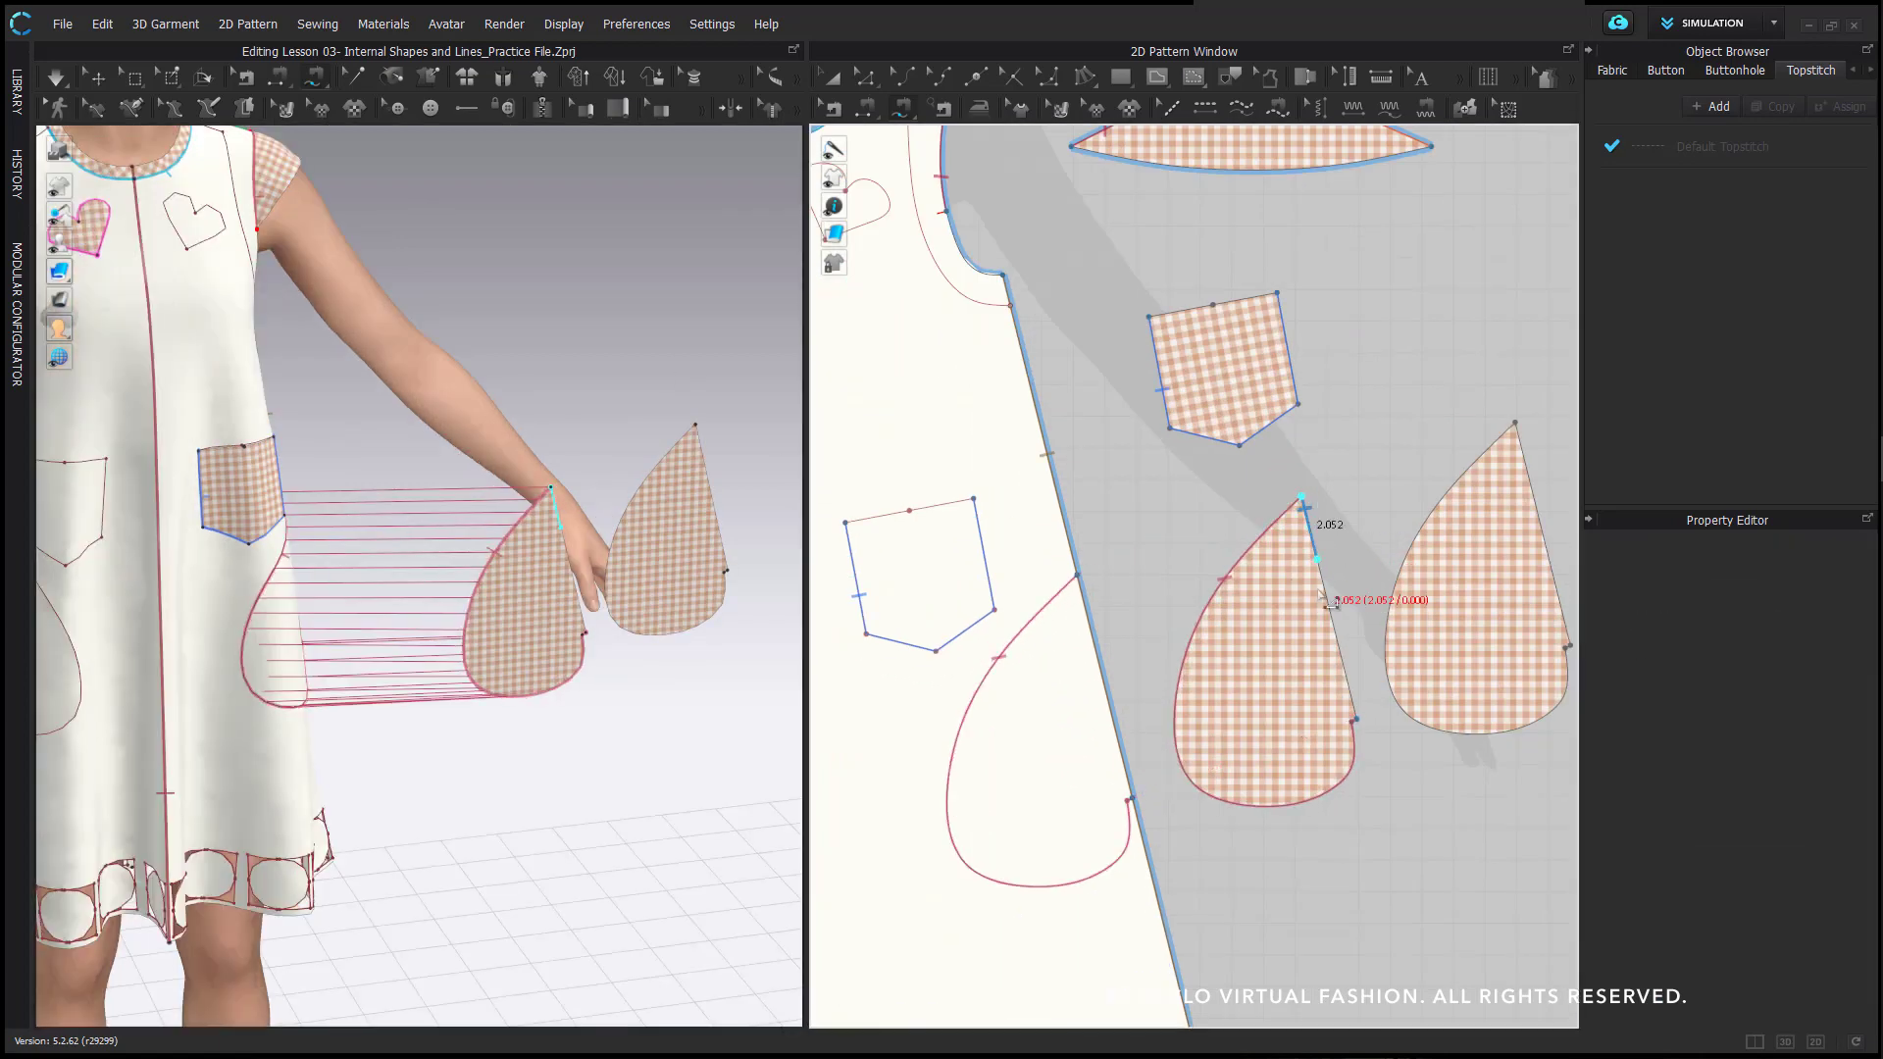
{"action": "left_click", "coordinate": [1357, 722]}
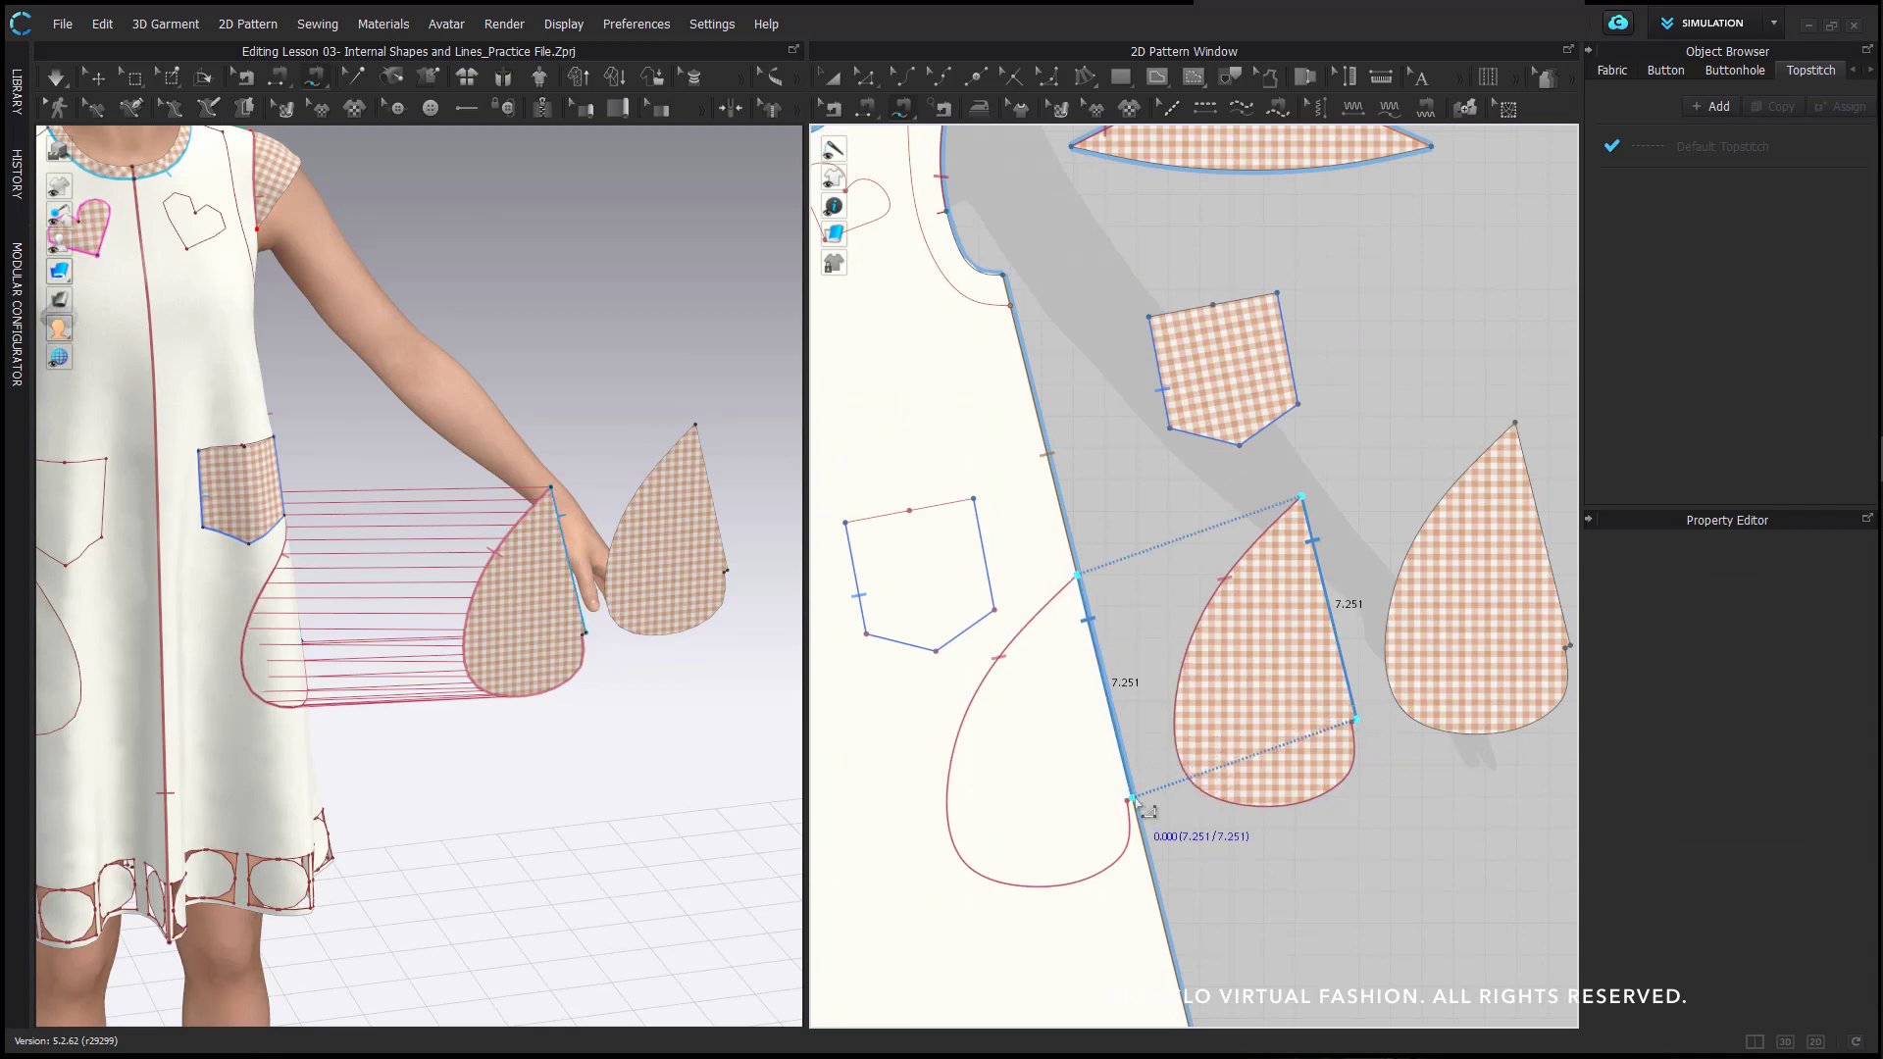
{"action": "left_click", "coordinate": [1132, 799]}
{"action": "scroll", "coordinate": [721, 471], "scroll_direction": "down", "scroll_amount": 2}
{"action": "right_click_drag", "start_coordinate": [495, 381], "coordinate": [429, 401]}
{"action": "left_click", "coordinate": [97, 79]}
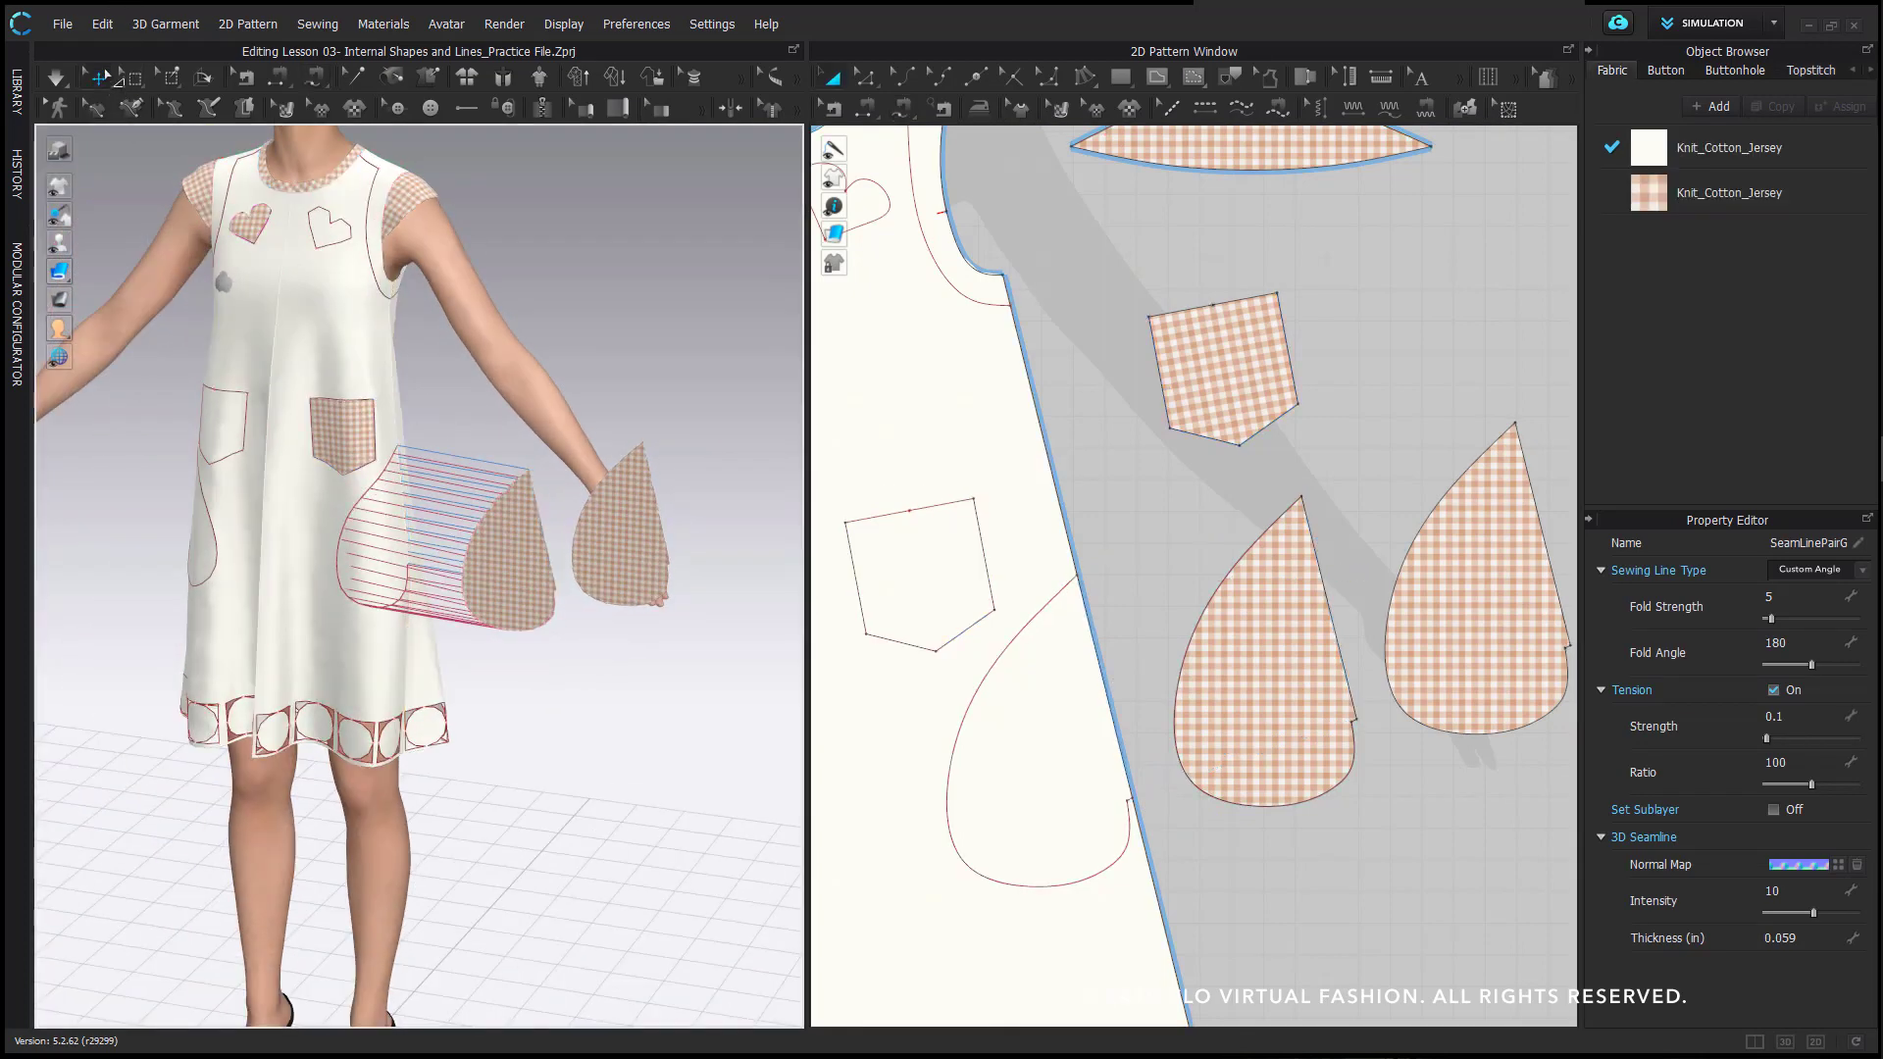
- Superimpose the first teardrop pocket piece under the right front panel and hide the avatar in 3D
{"action": "right_click", "coordinate": [518, 582]}
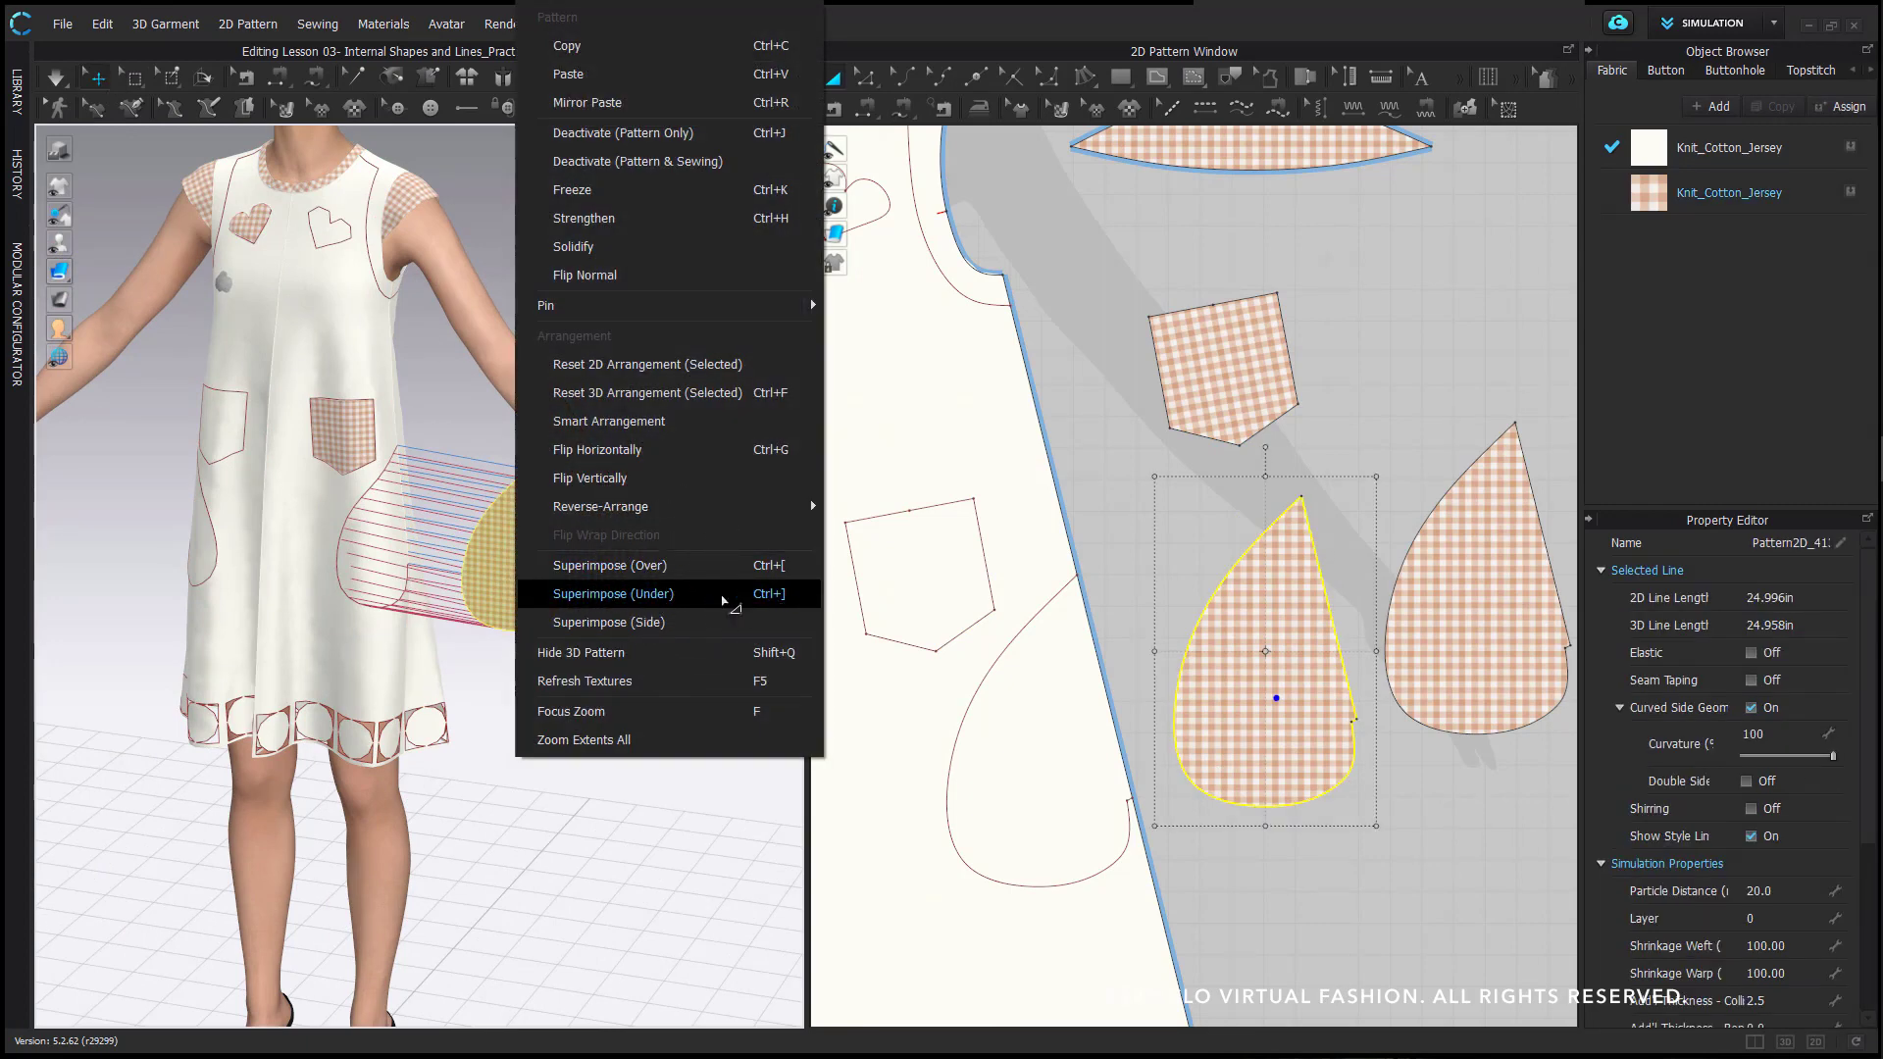
{"action": "left_click", "coordinate": [726, 595]}
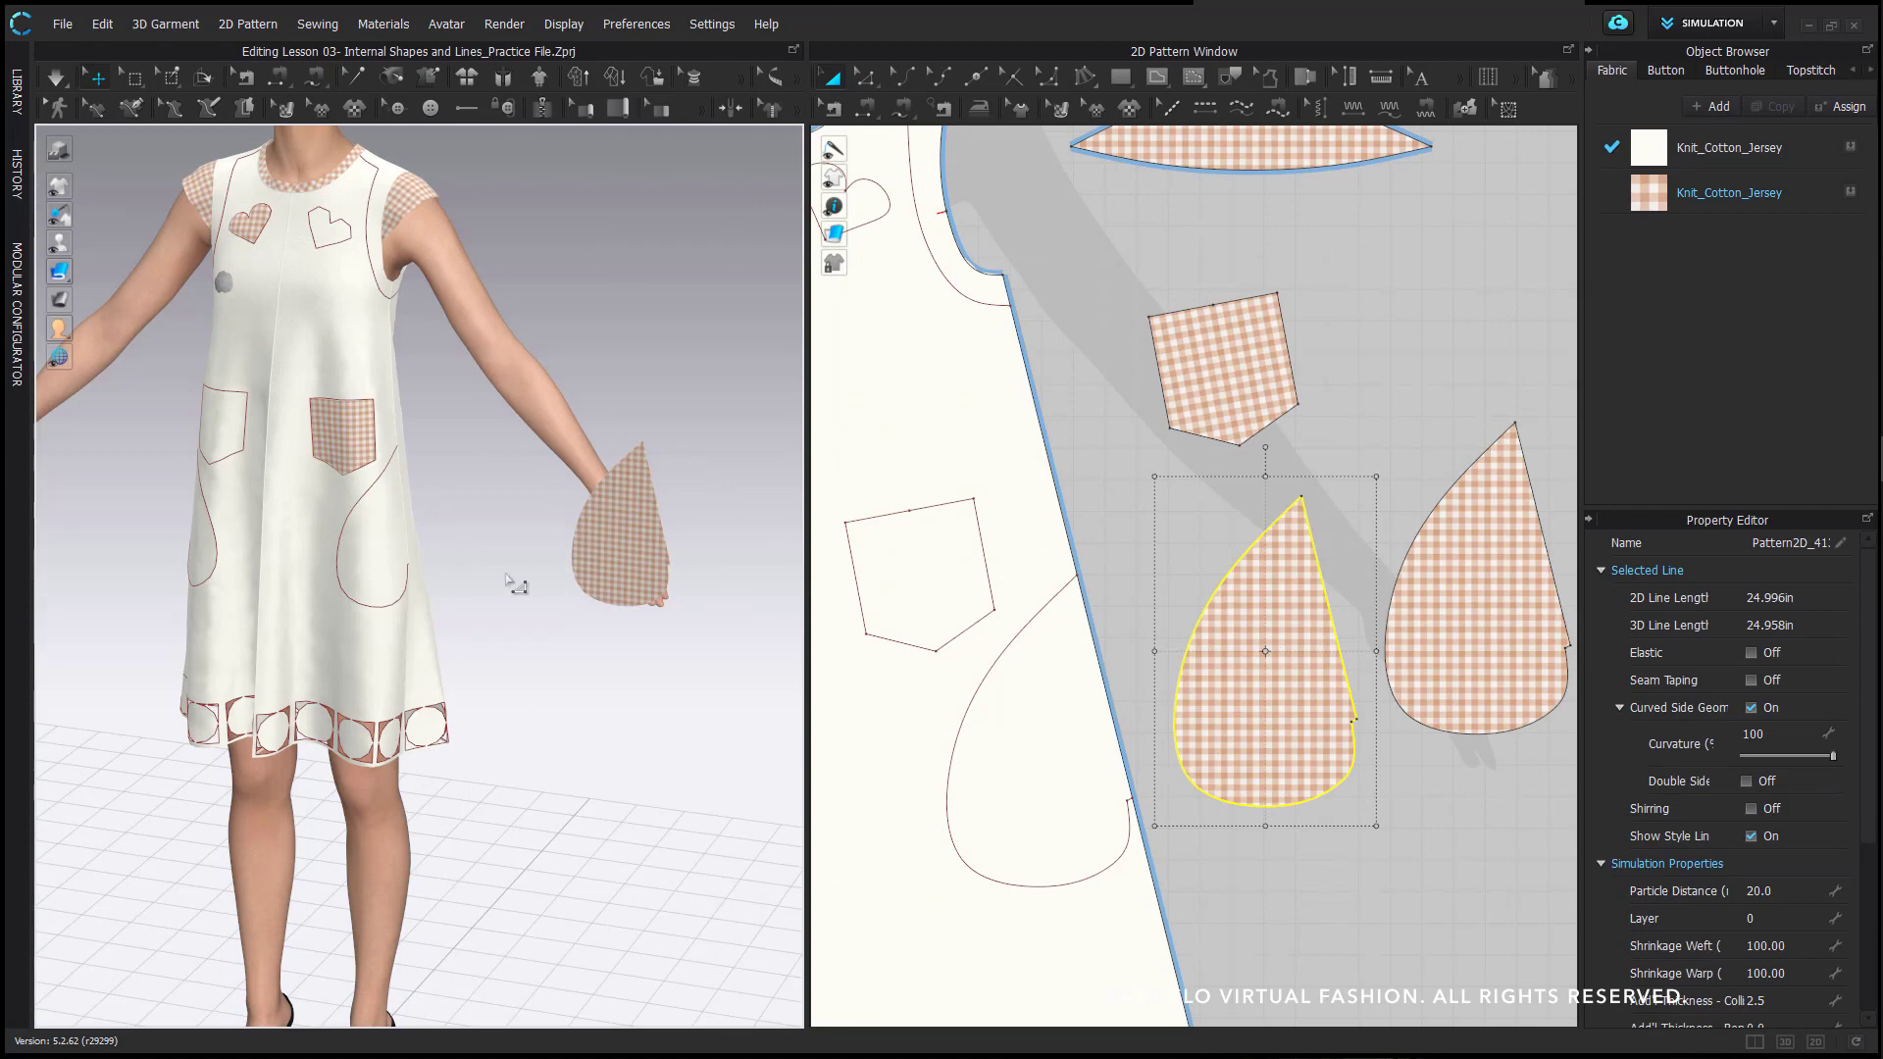
{"action": "right_click_drag", "start_coordinate": [516, 588], "coordinate": [383, 595]}
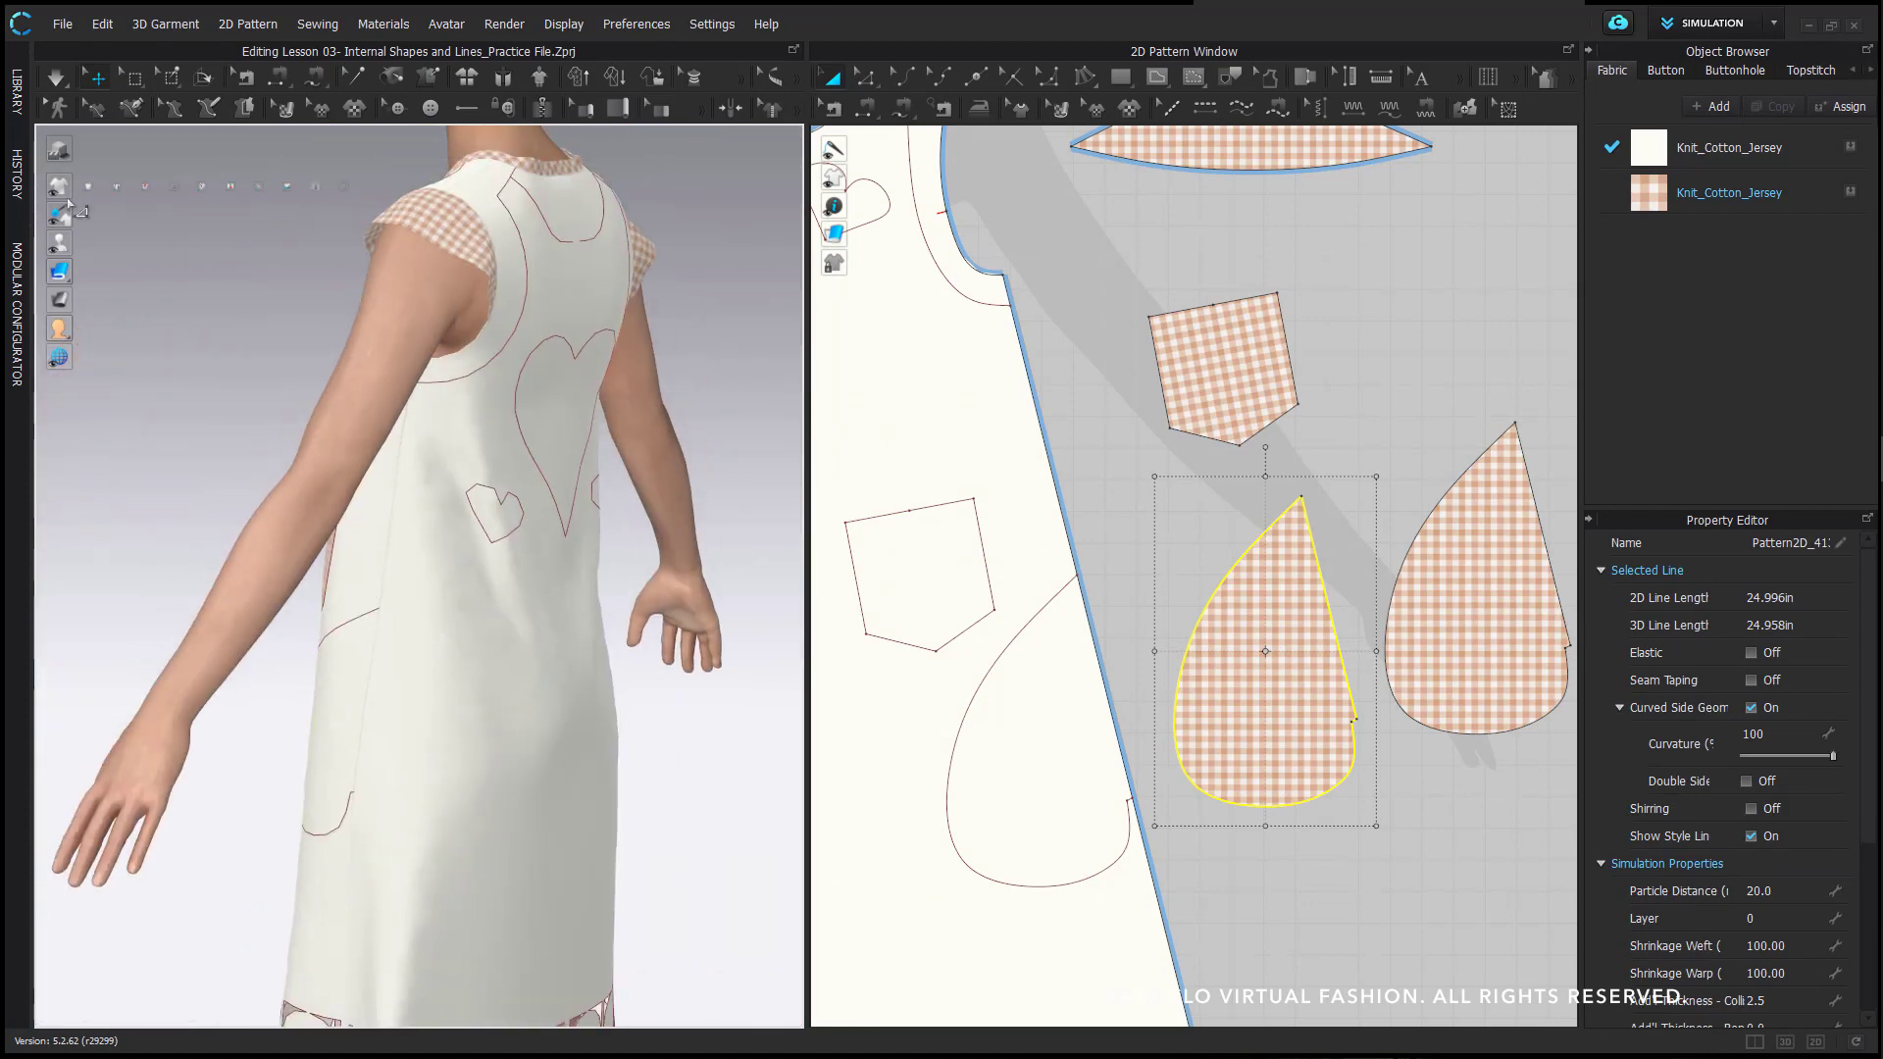
{"action": "mouse_move", "coordinate": [108, 196]}
{"action": "left_click", "coordinate": [87, 243]}
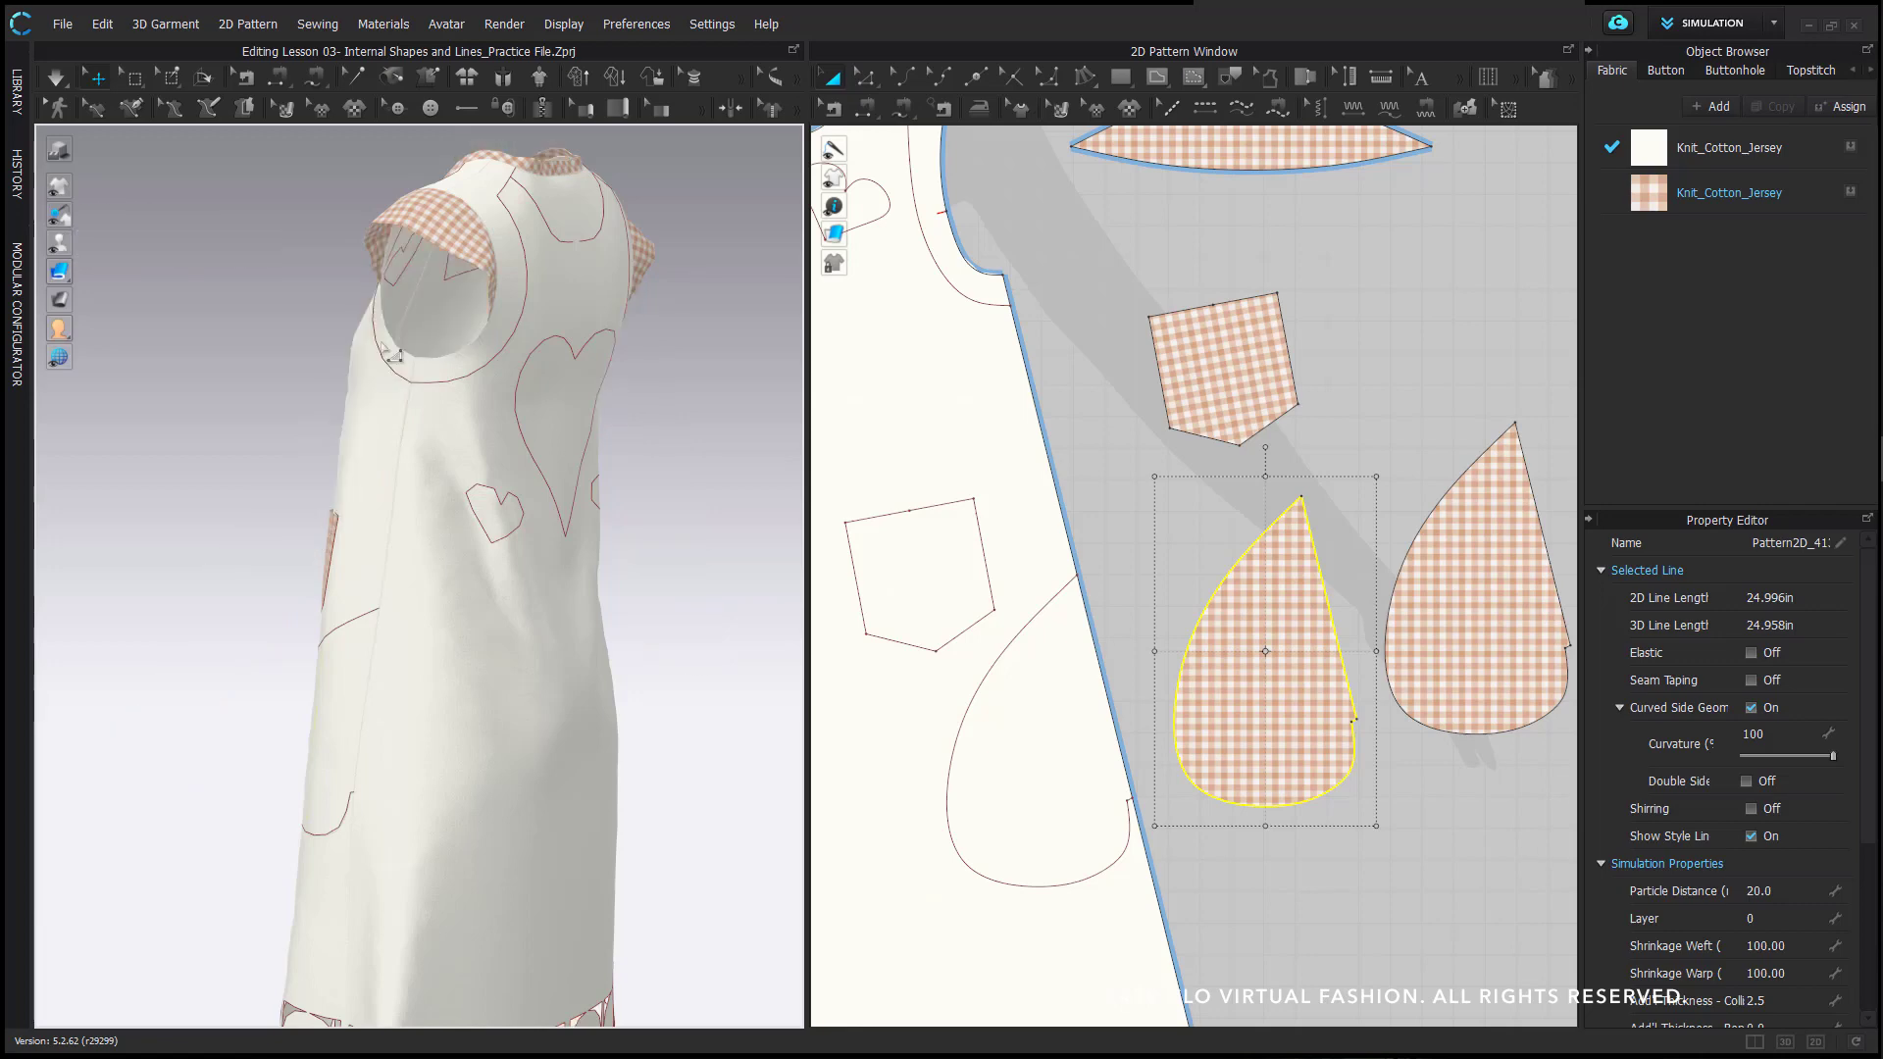
- Hide the back panel in 3D and select the first teardrop pocket piece to inspect it from inside the dress
{"action": "scroll", "coordinate": [586, 582], "scroll_direction": "up", "scroll_amount": 2}
{"action": "right_click_drag", "start_coordinate": [587, 588], "coordinate": [414, 421]}
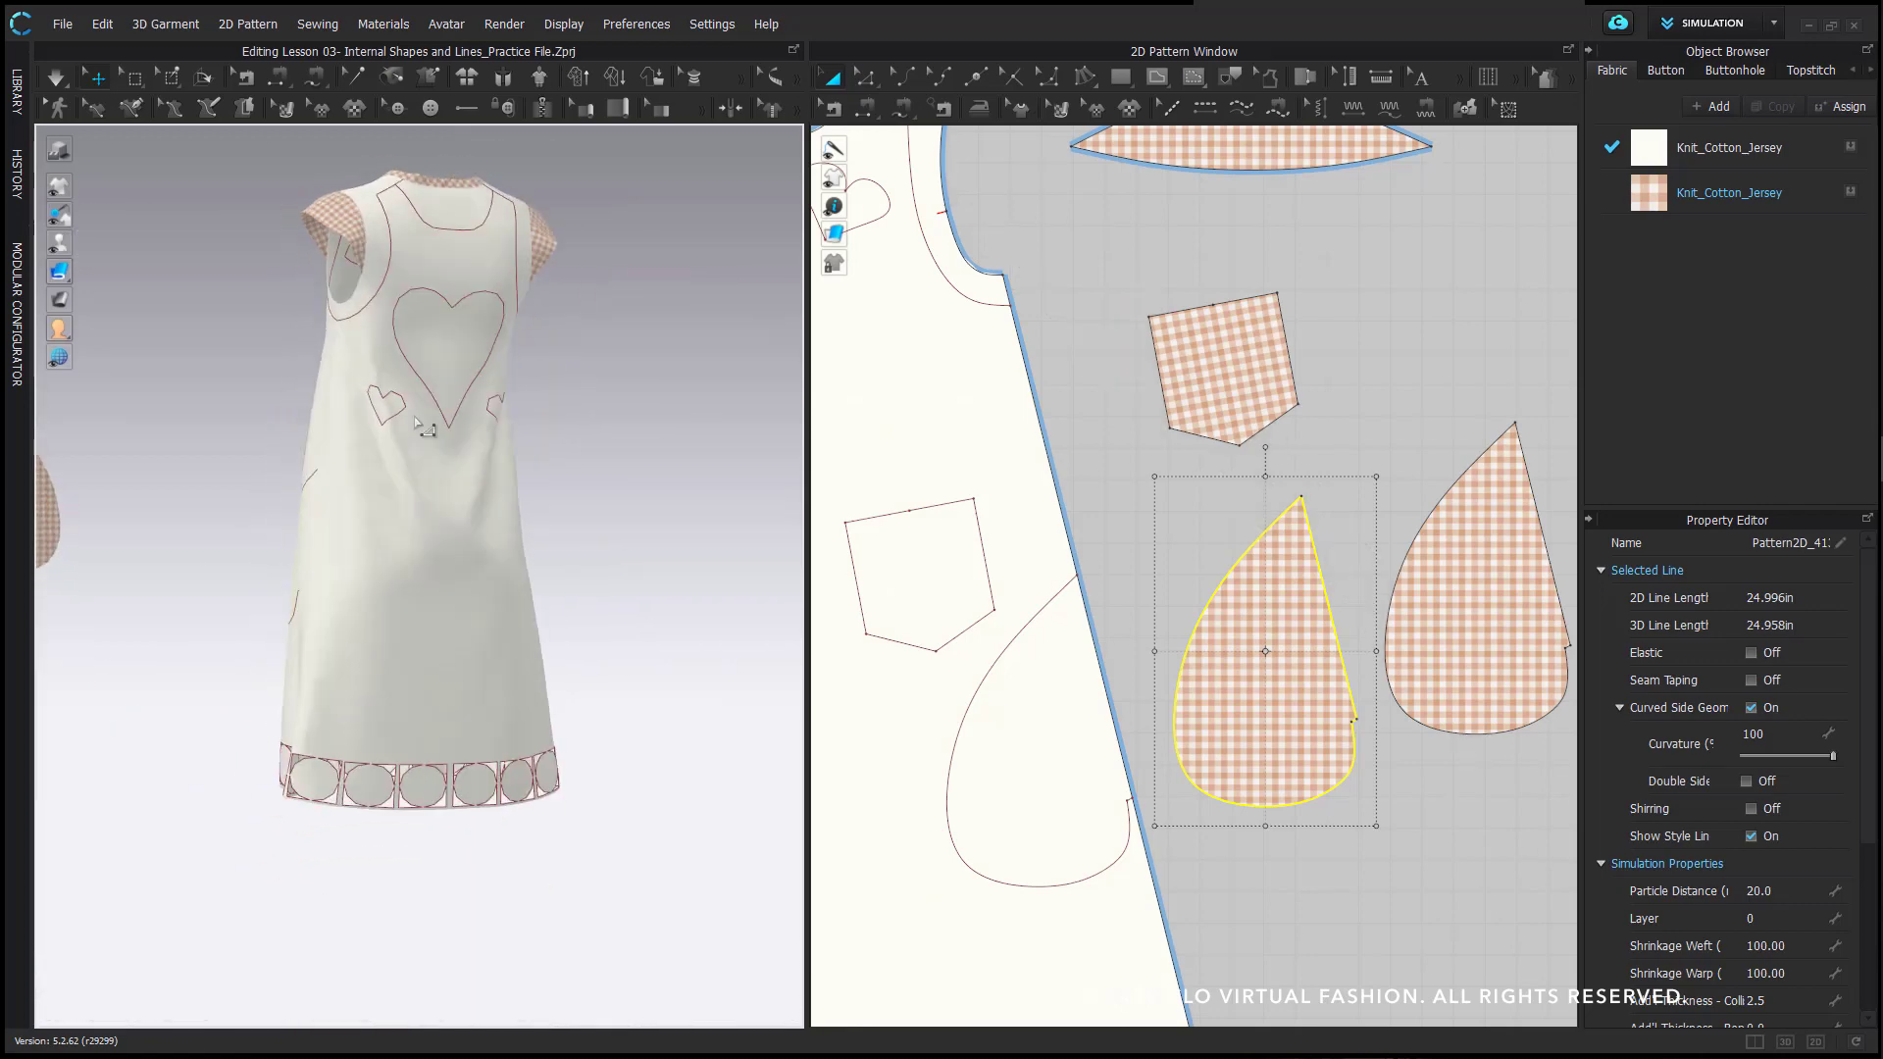
{"action": "right_click", "coordinate": [397, 540]}
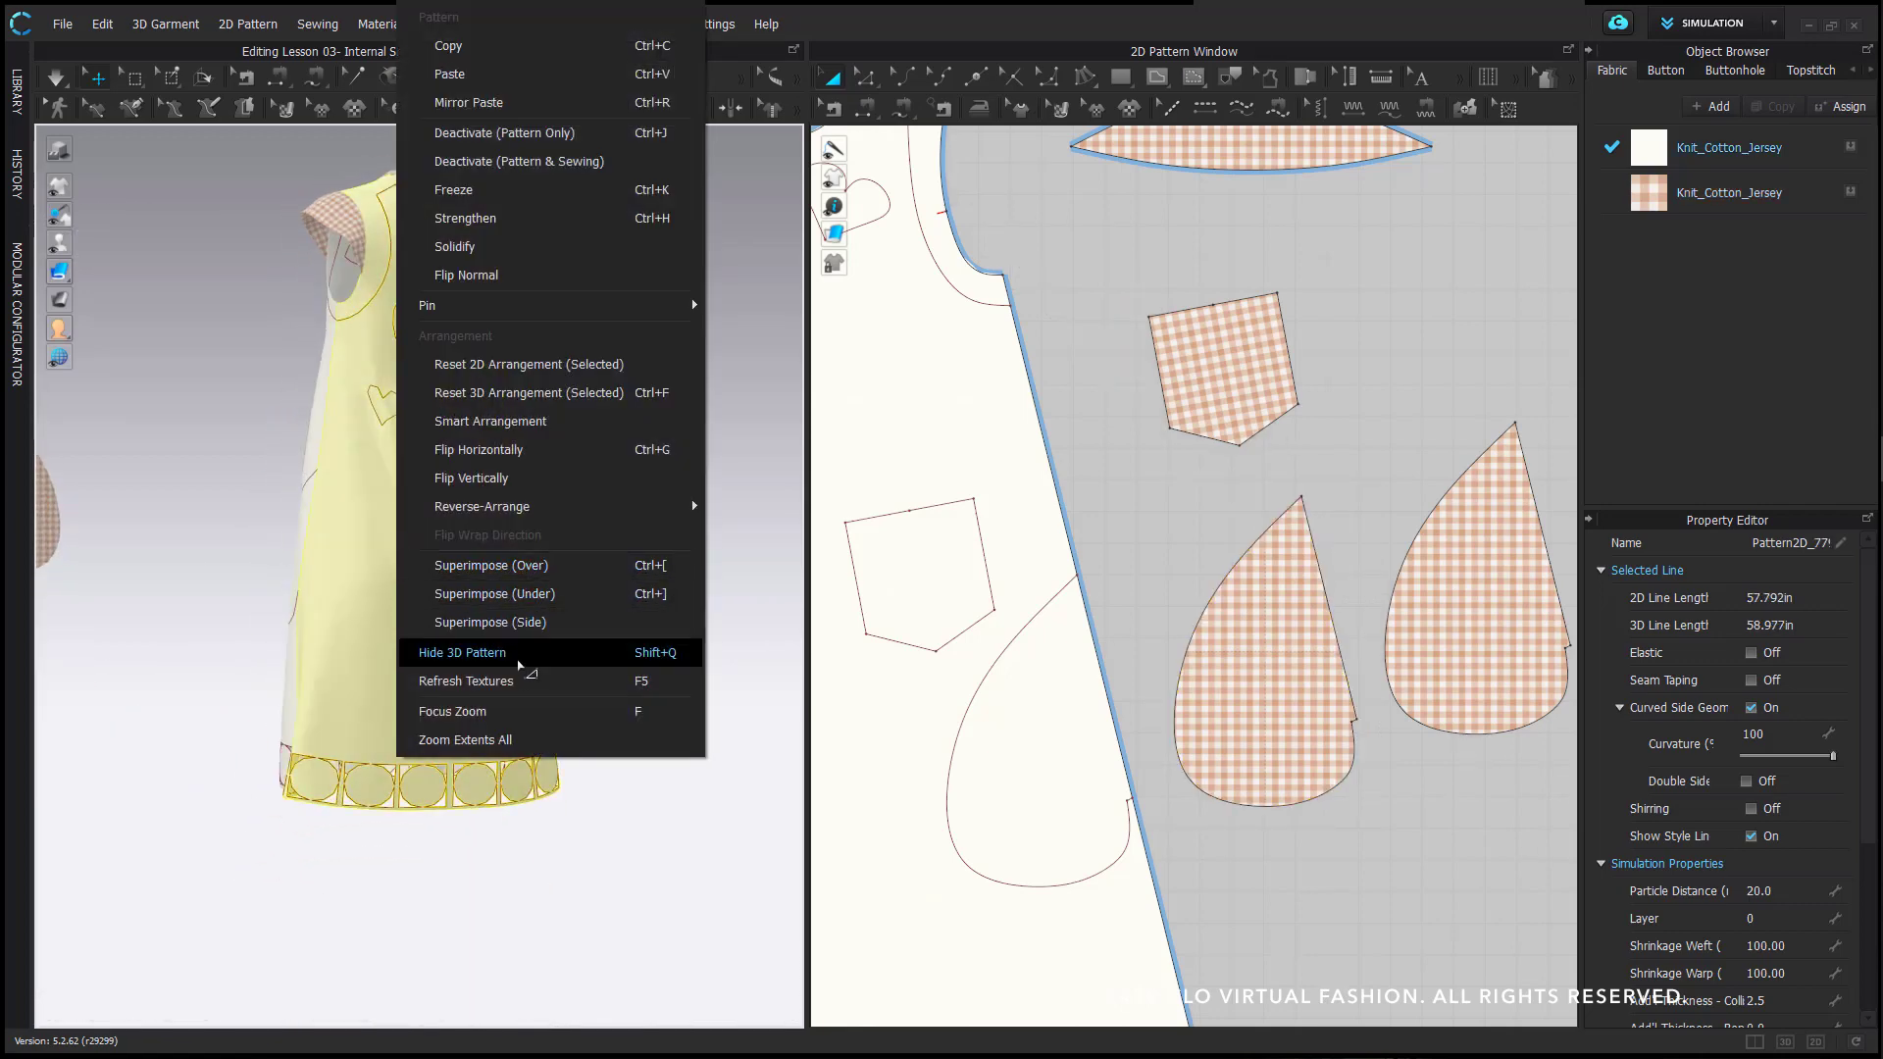
{"action": "left_click", "coordinate": [519, 663]}
{"action": "right_click_drag", "start_coordinate": [559, 563], "coordinate": [627, 654]}
{"action": "left_click", "coordinate": [1269, 663]}
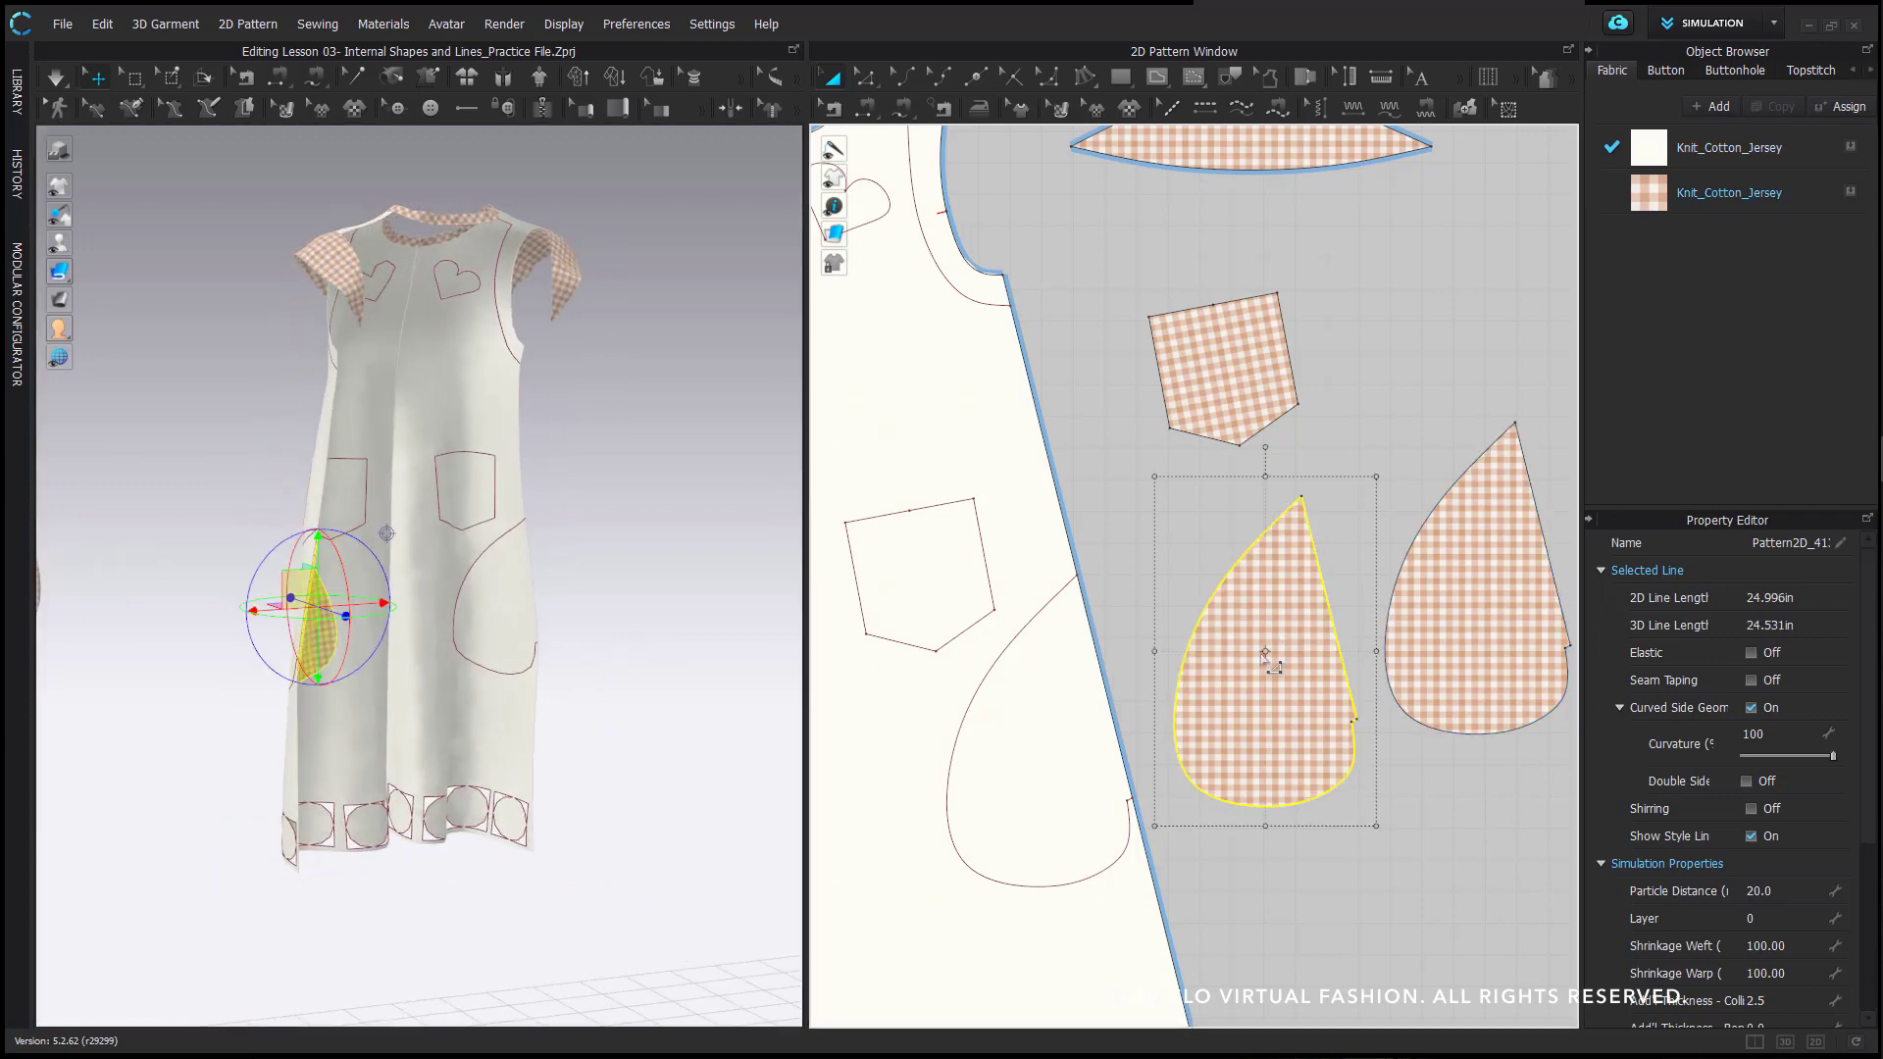
- Reset the first teardrop pocket piece's 3D arrangement and superimpose it over the right front panel
{"action": "right_click", "coordinate": [288, 618]}
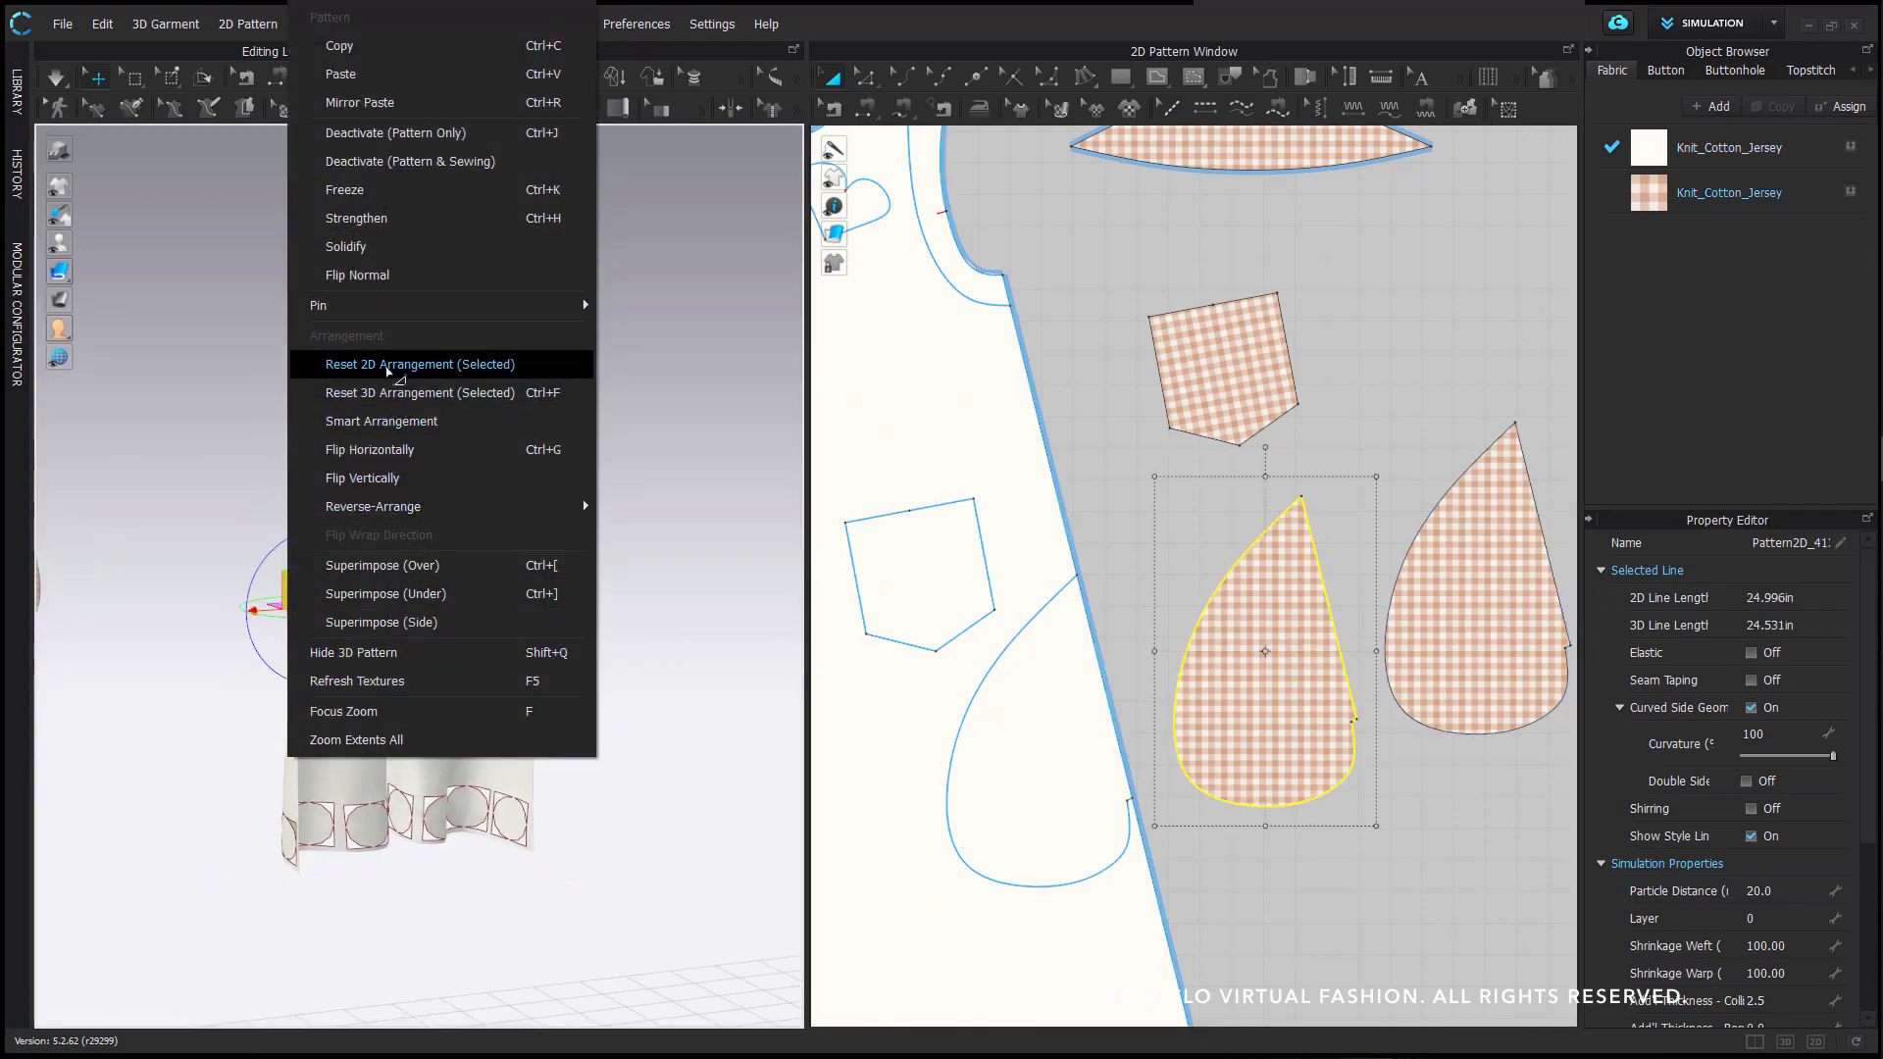
{"action": "left_click", "coordinate": [387, 368]}
{"action": "right_click_drag", "start_coordinate": [323, 603], "coordinate": [606, 603]}
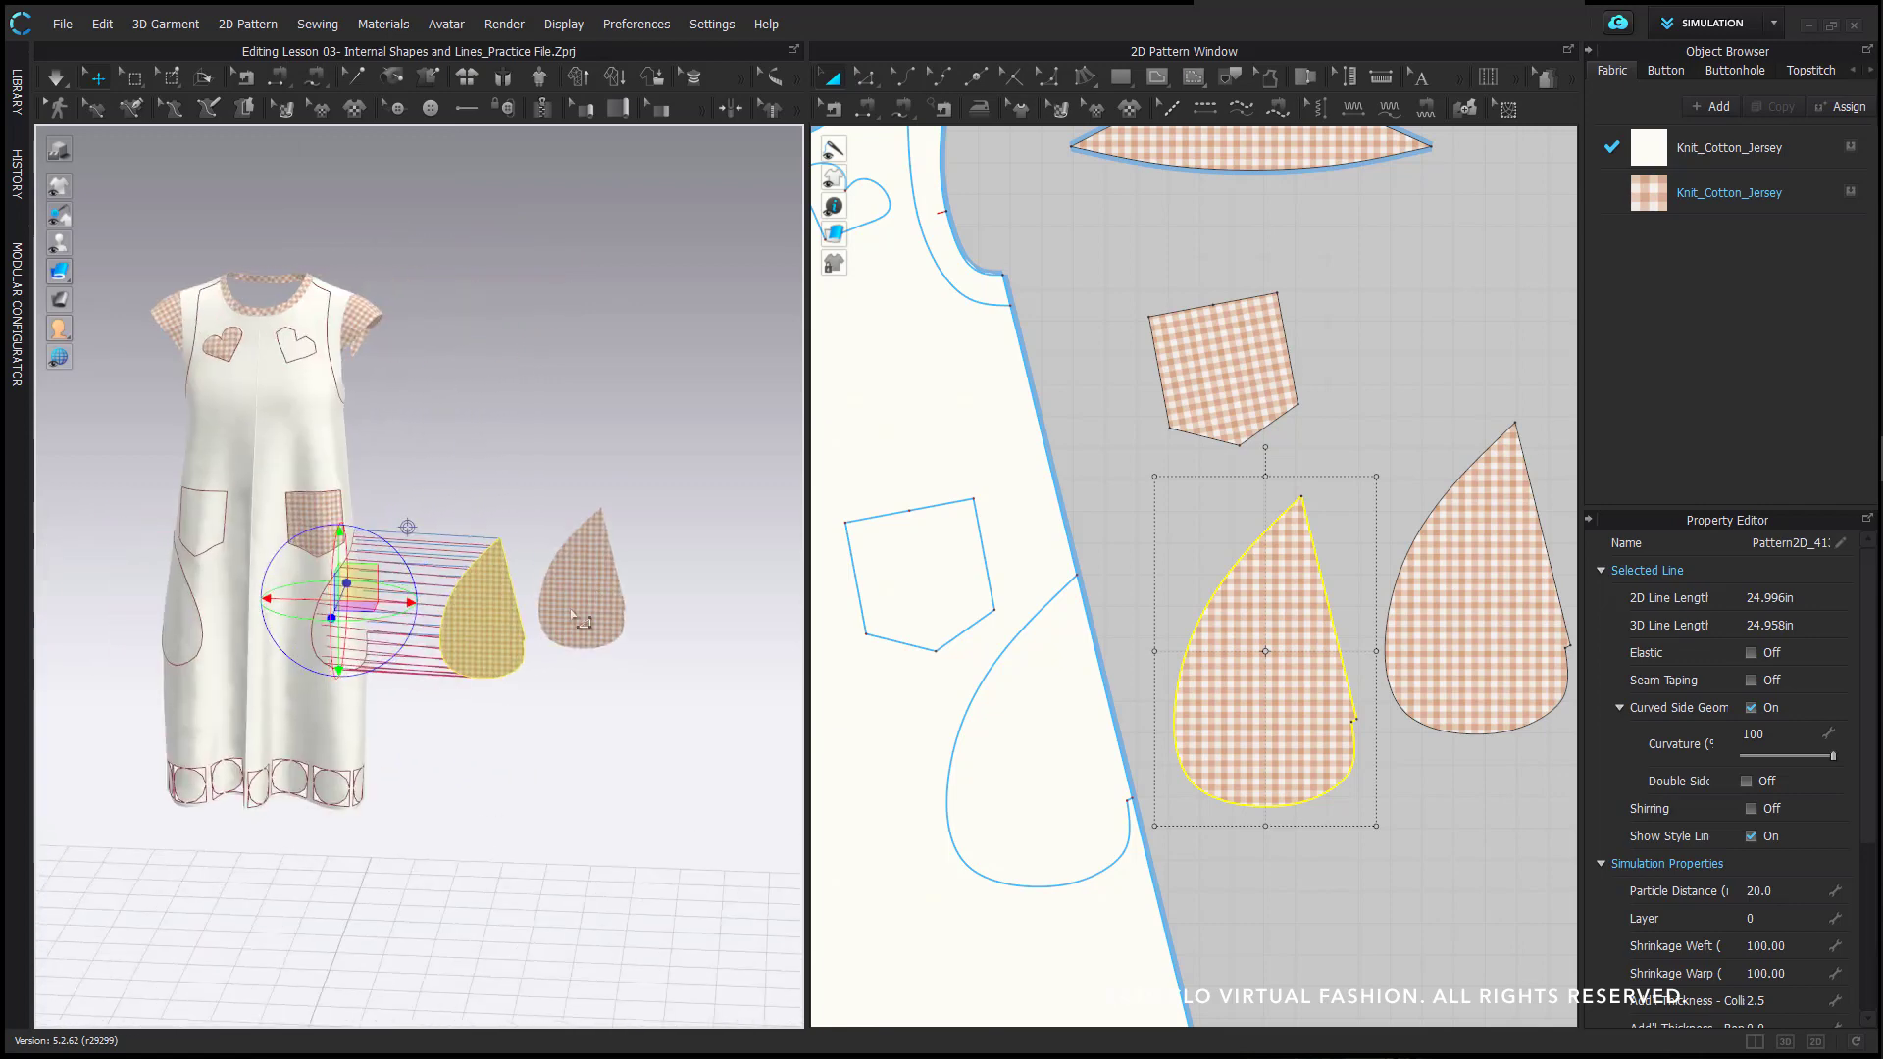
{"action": "right_click", "coordinate": [573, 614]}
{"action": "left_click", "coordinate": [710, 551]}
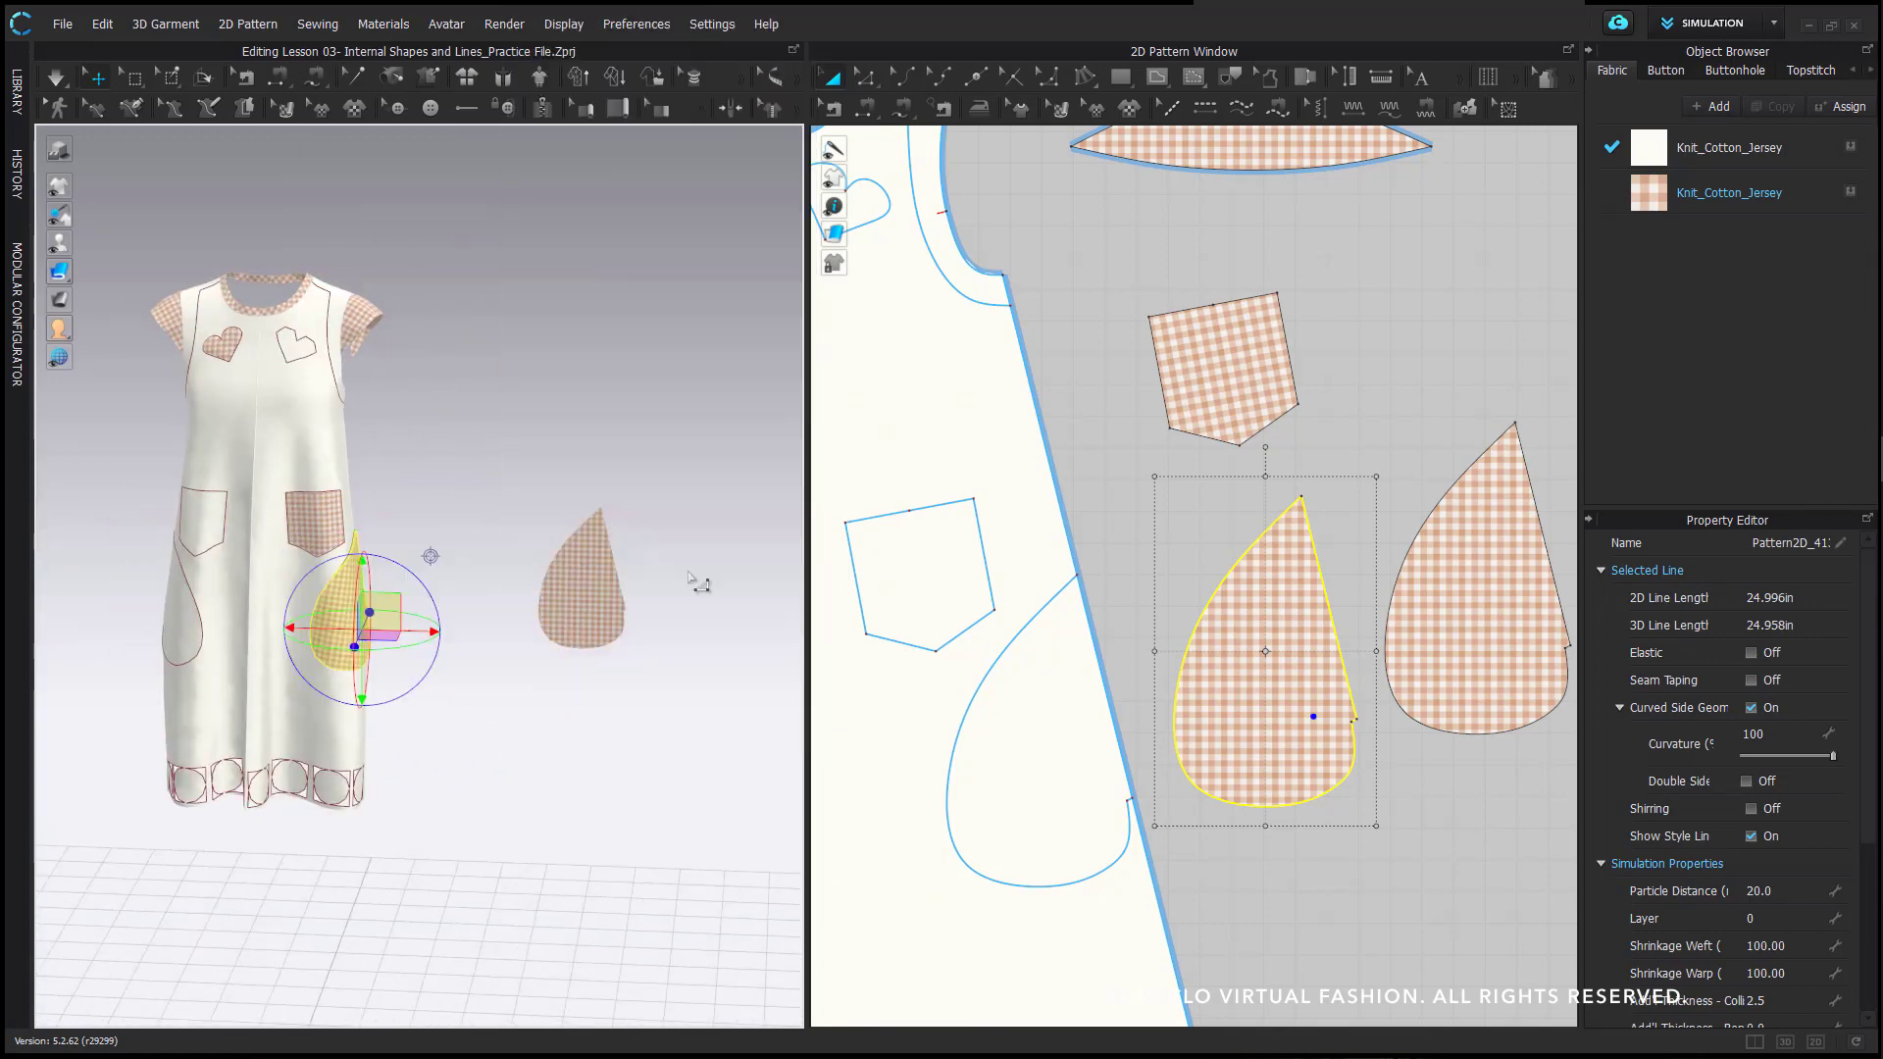
- Place the first teardrop pocket piece back beneath the right front panel using Superimpose (Under)
{"action": "right_click", "coordinate": [374, 616]}
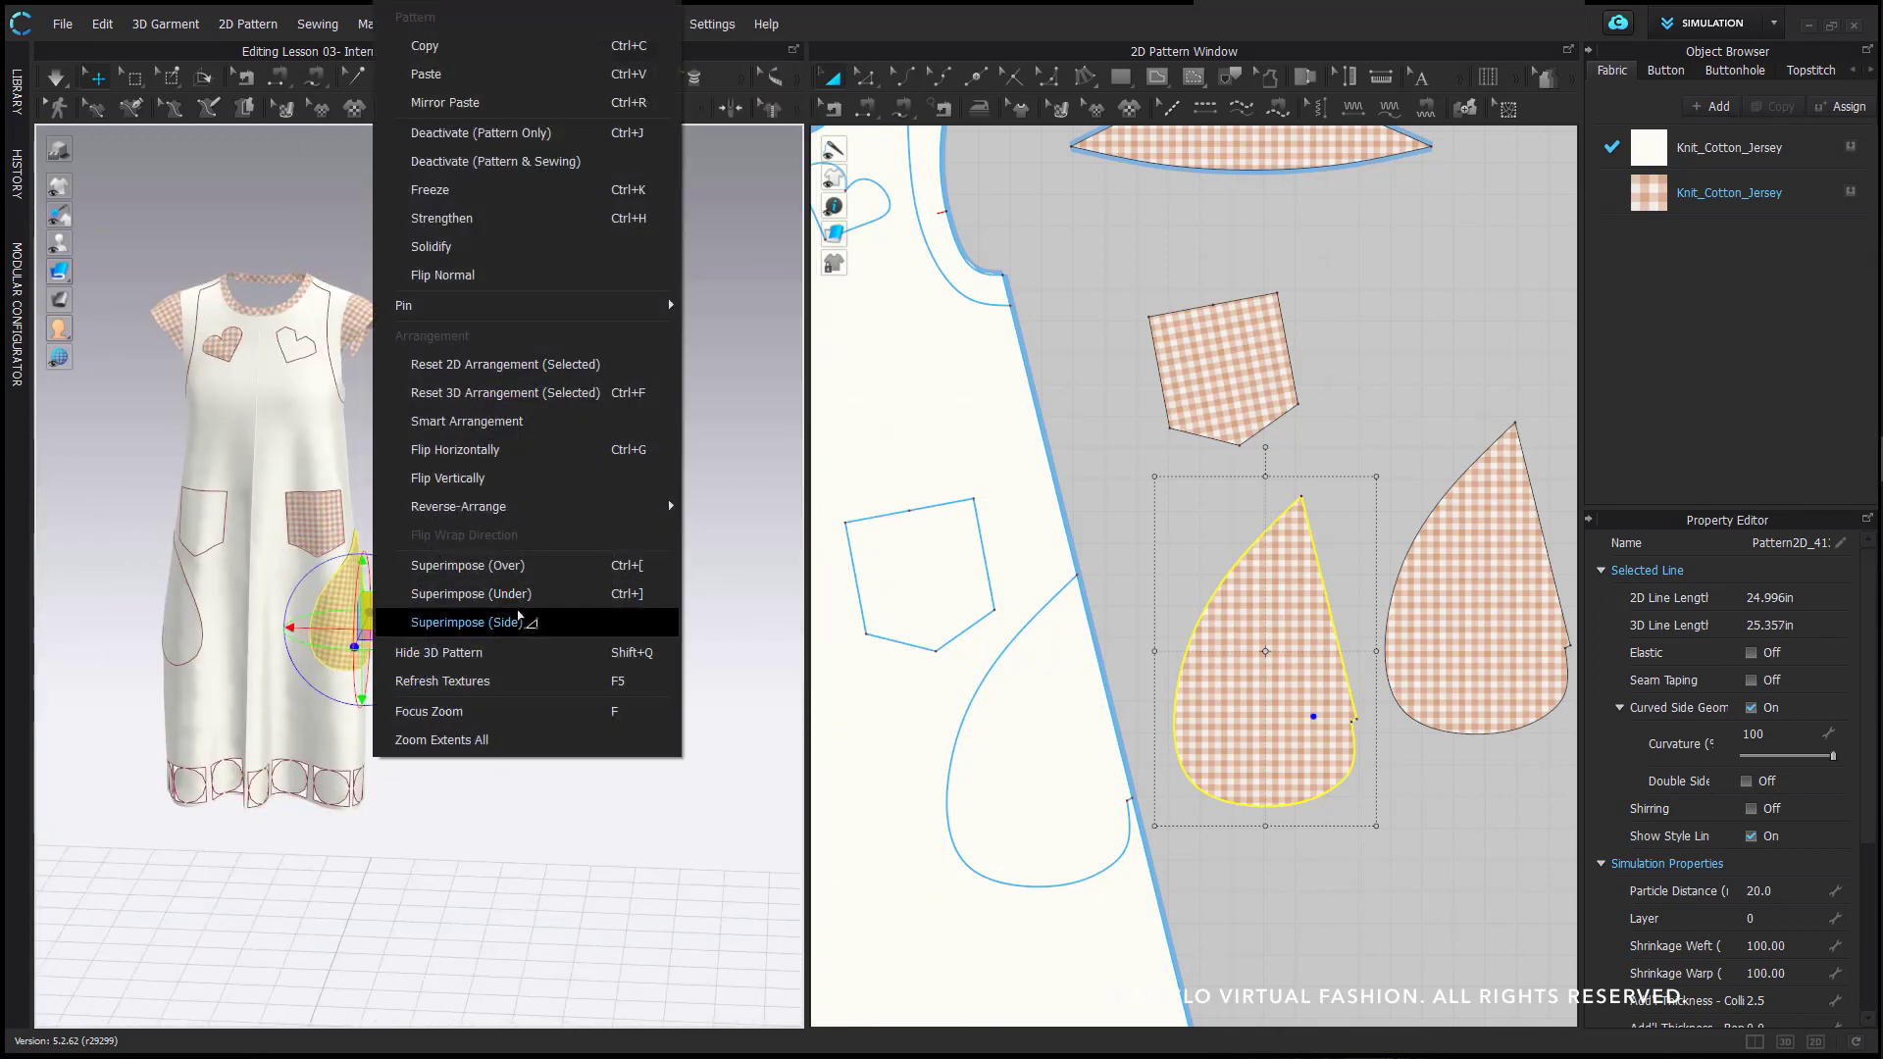
{"action": "left_click", "coordinate": [517, 617]}
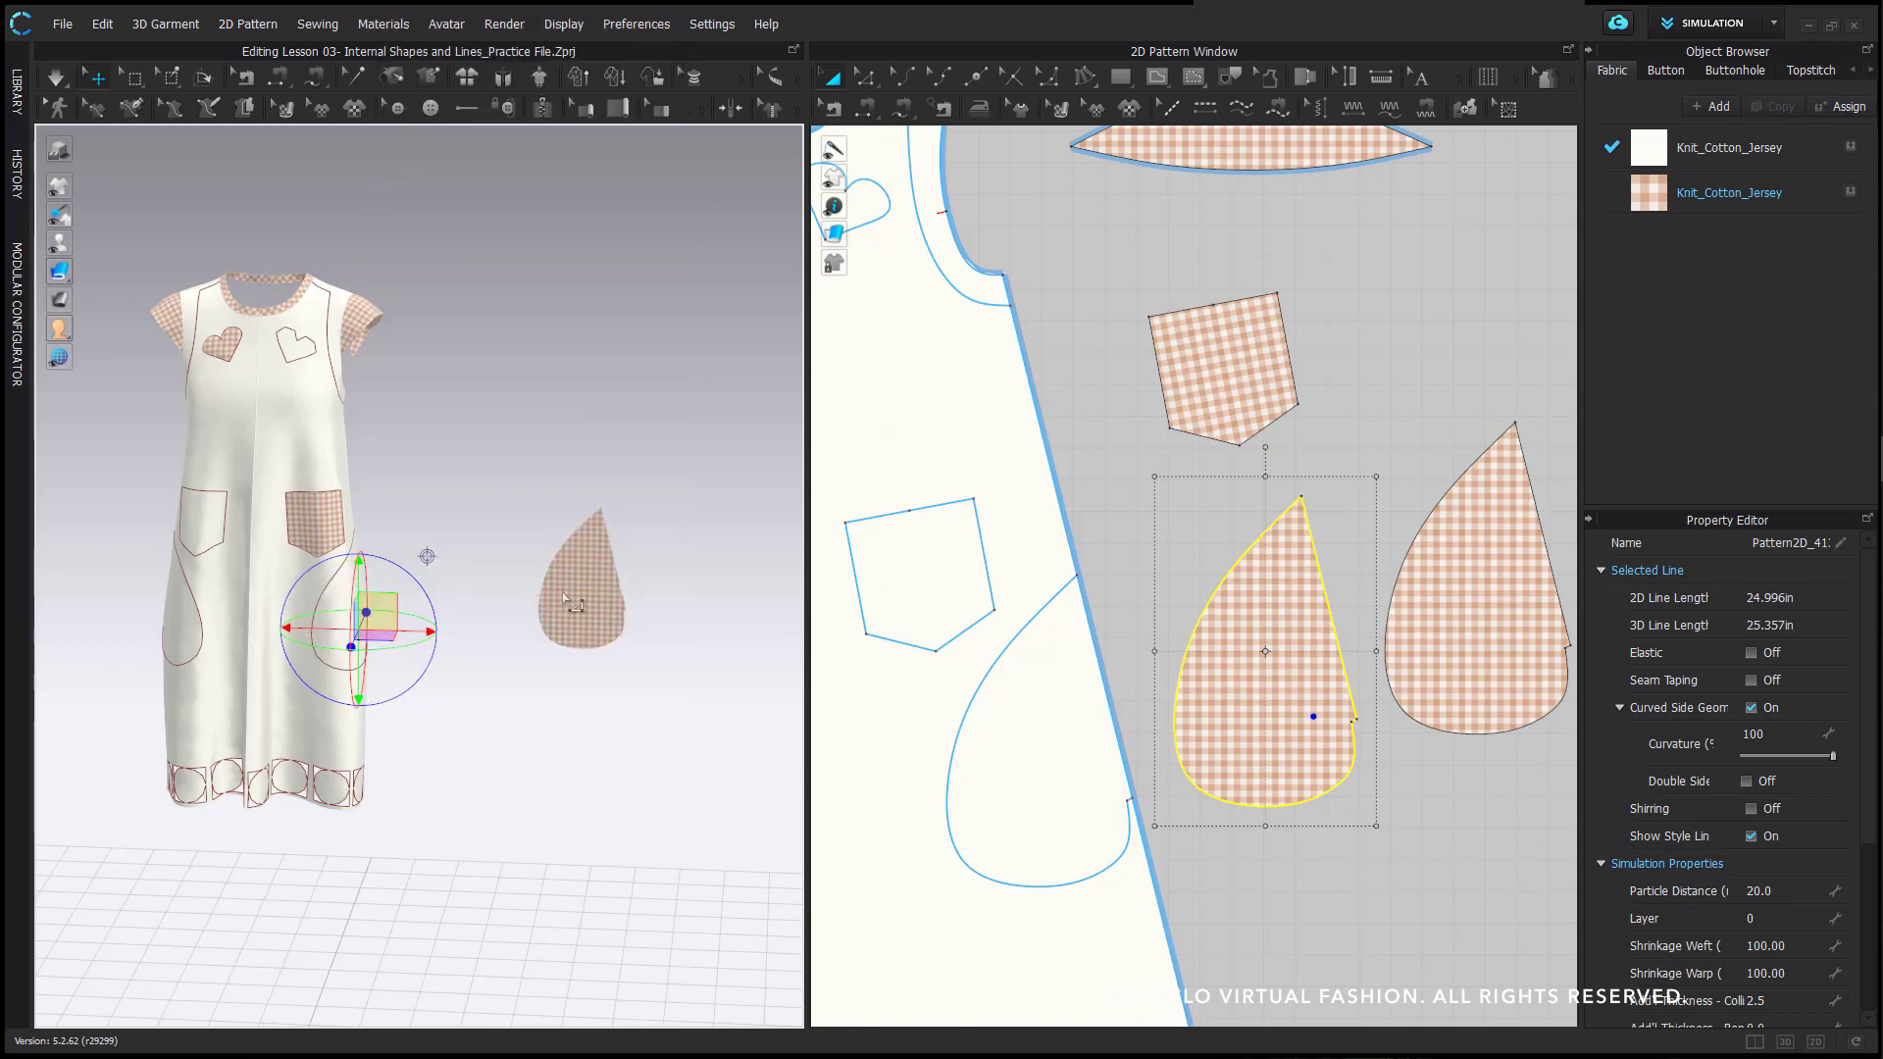
{"action": "right_click_drag", "start_coordinate": [563, 595], "coordinate": [619, 594]}
- Try Superimpose (Side) on the first teardrop pocket piece and inspect how it sits around the front panel
{"action": "right_click", "coordinate": [395, 629]}
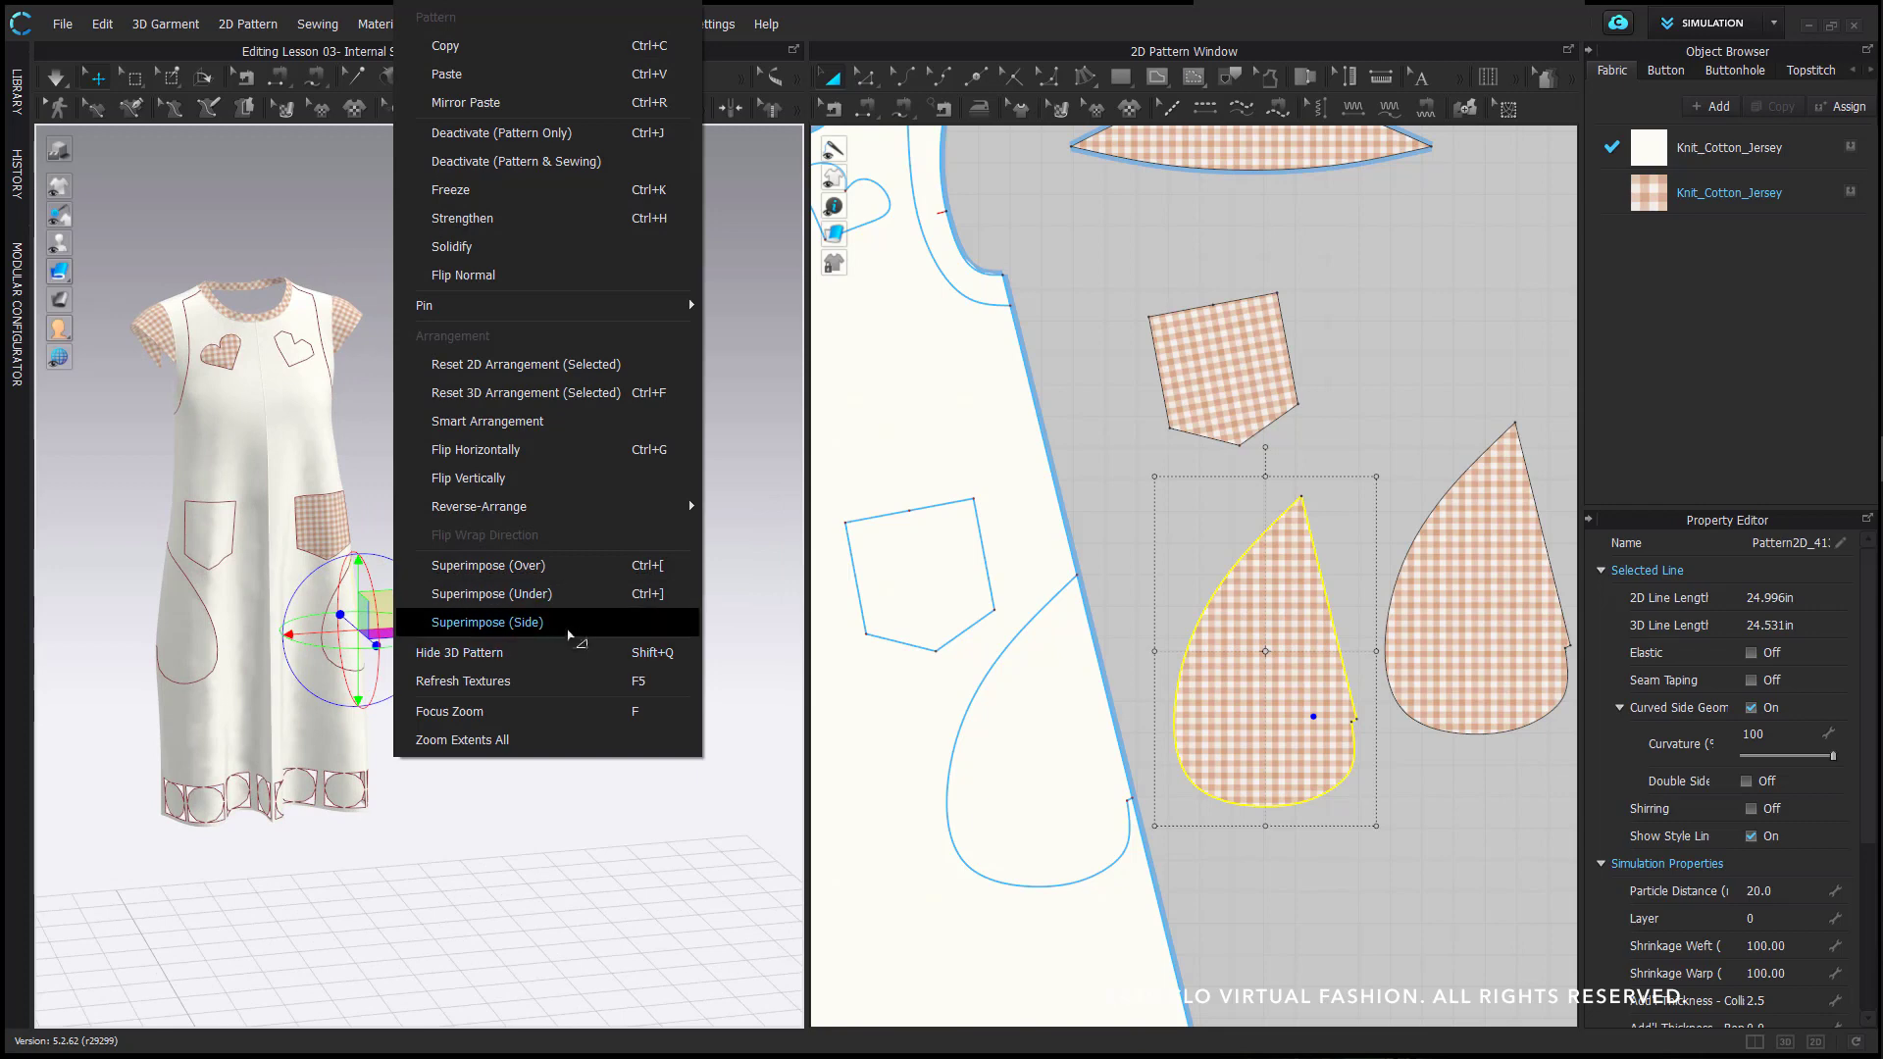
{"action": "left_click", "coordinate": [582, 633]}
{"action": "right_click_drag", "start_coordinate": [592, 642], "coordinate": [480, 520]}
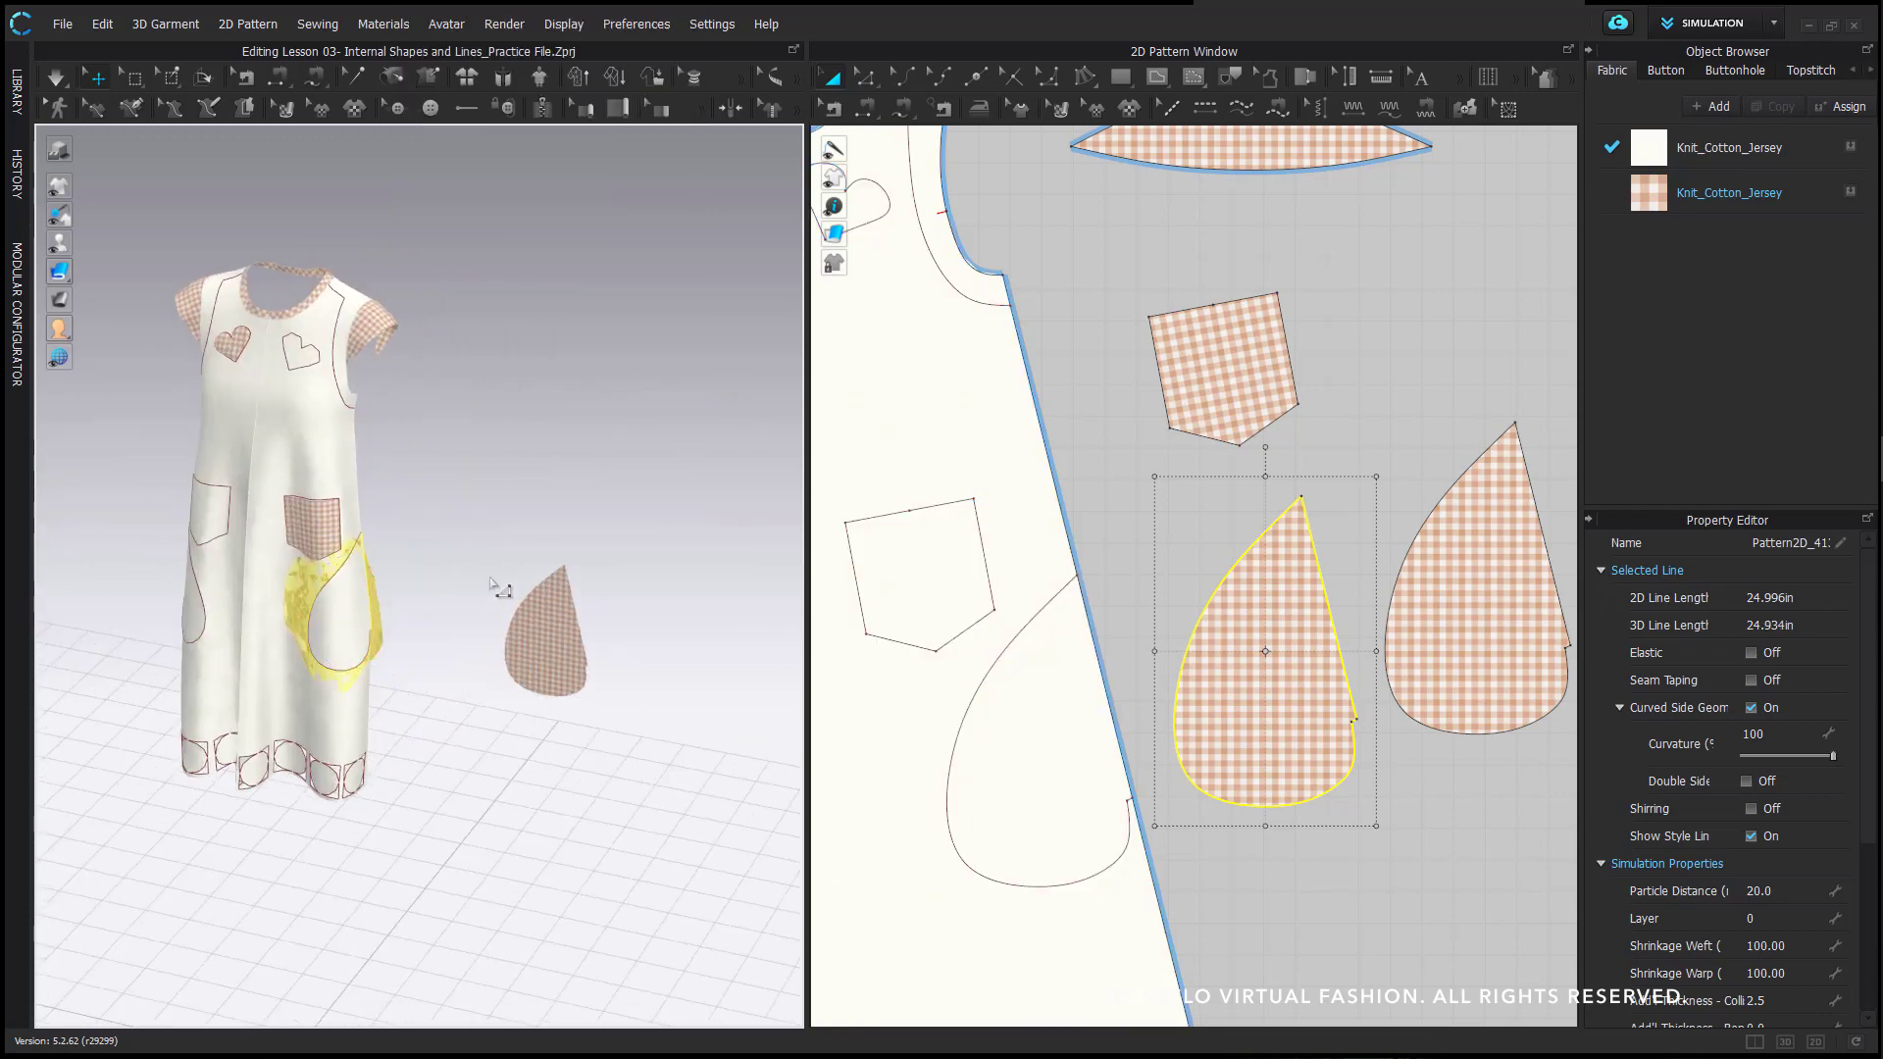
{"action": "left_click", "coordinate": [449, 473]}
{"action": "scroll", "coordinate": [415, 382], "scroll_direction": "up", "scroll_amount": 5}
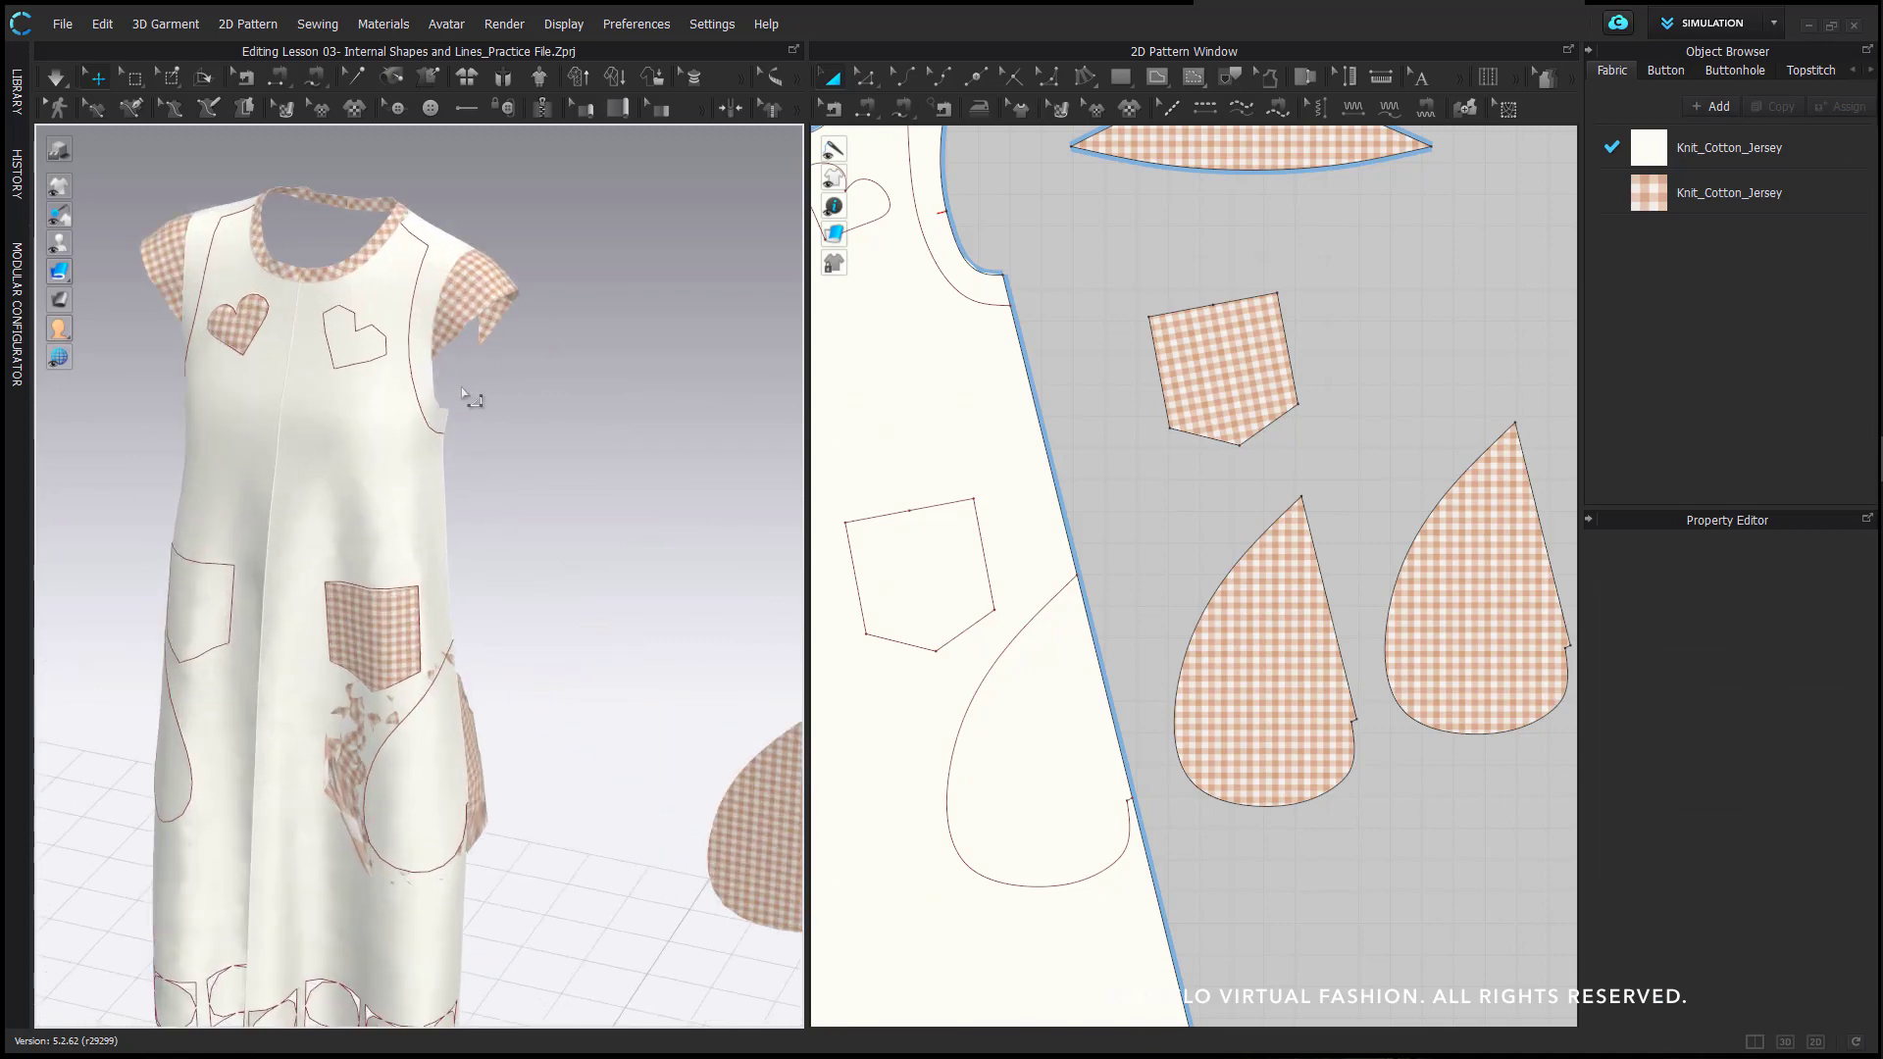
{"action": "left_click", "coordinate": [481, 765]}
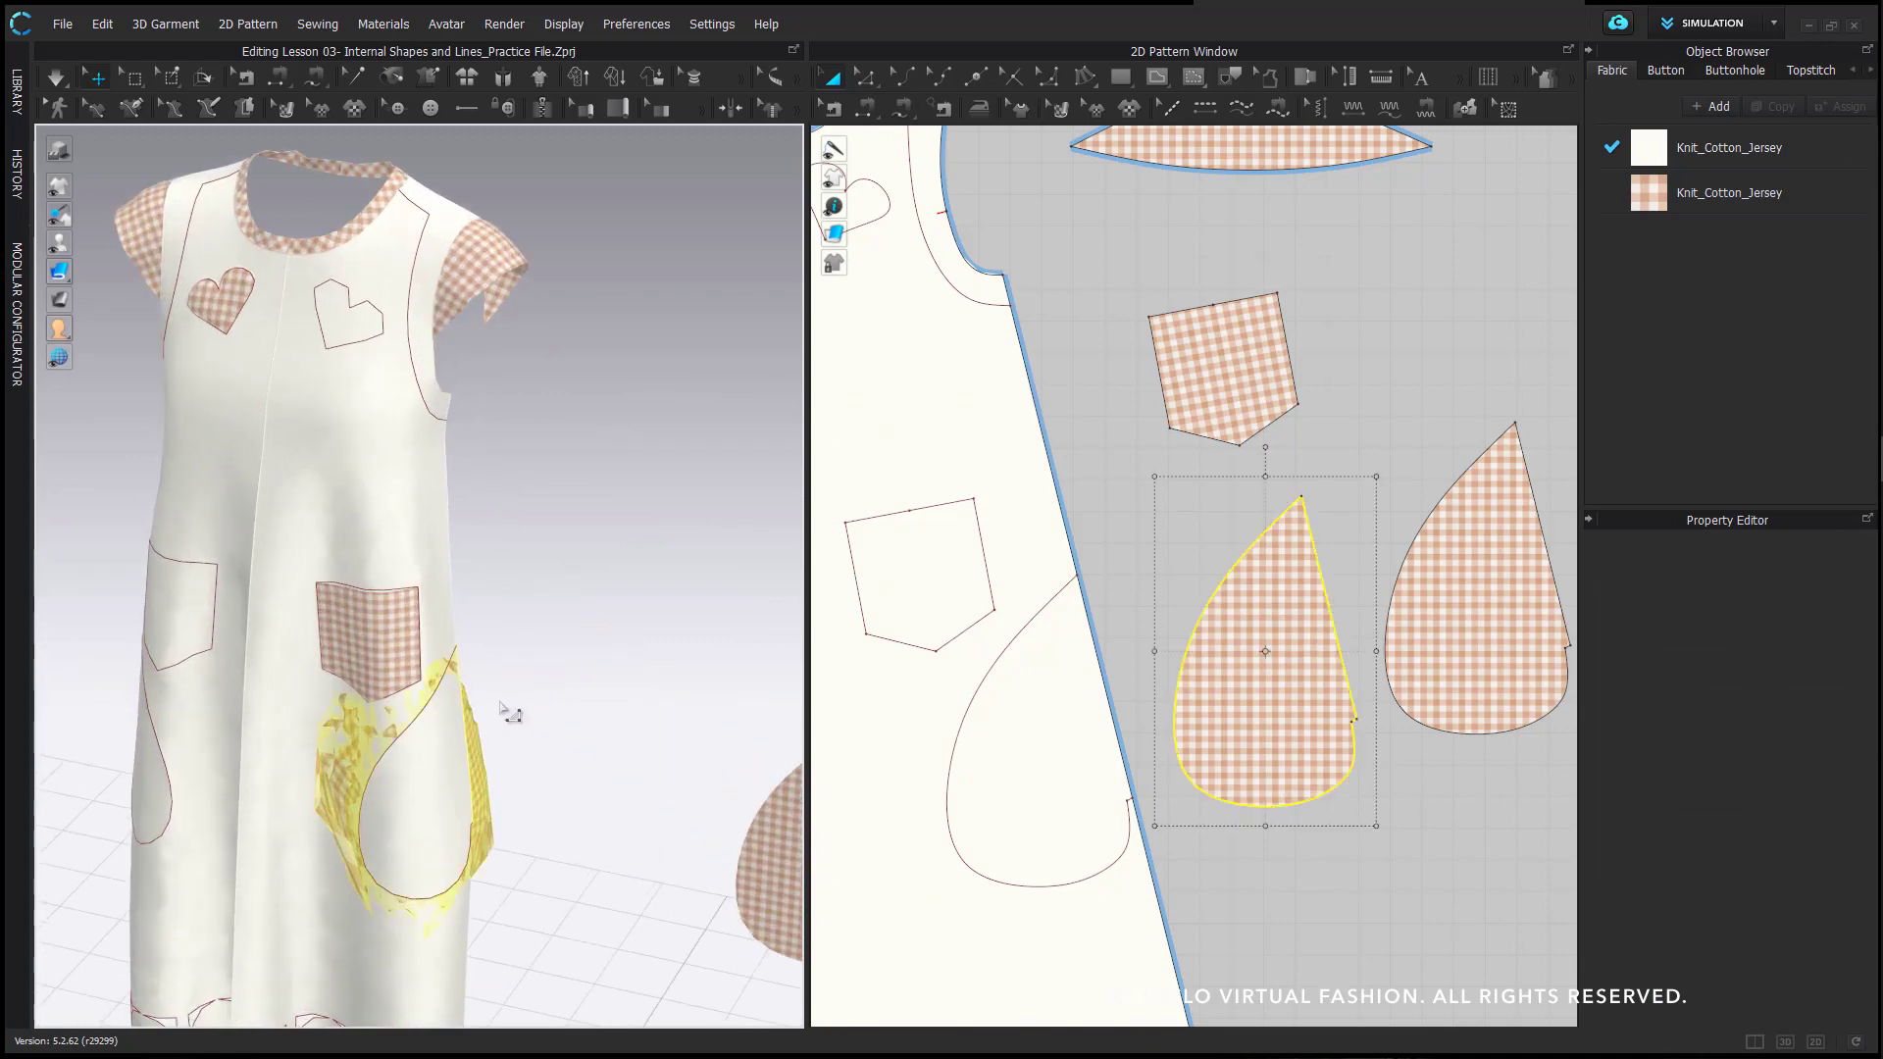
{"action": "scroll", "coordinate": [471, 757], "scroll_direction": "down", "scroll_amount": 3}
{"action": "right_click_drag", "start_coordinate": [466, 753], "coordinate": [223, 585]}
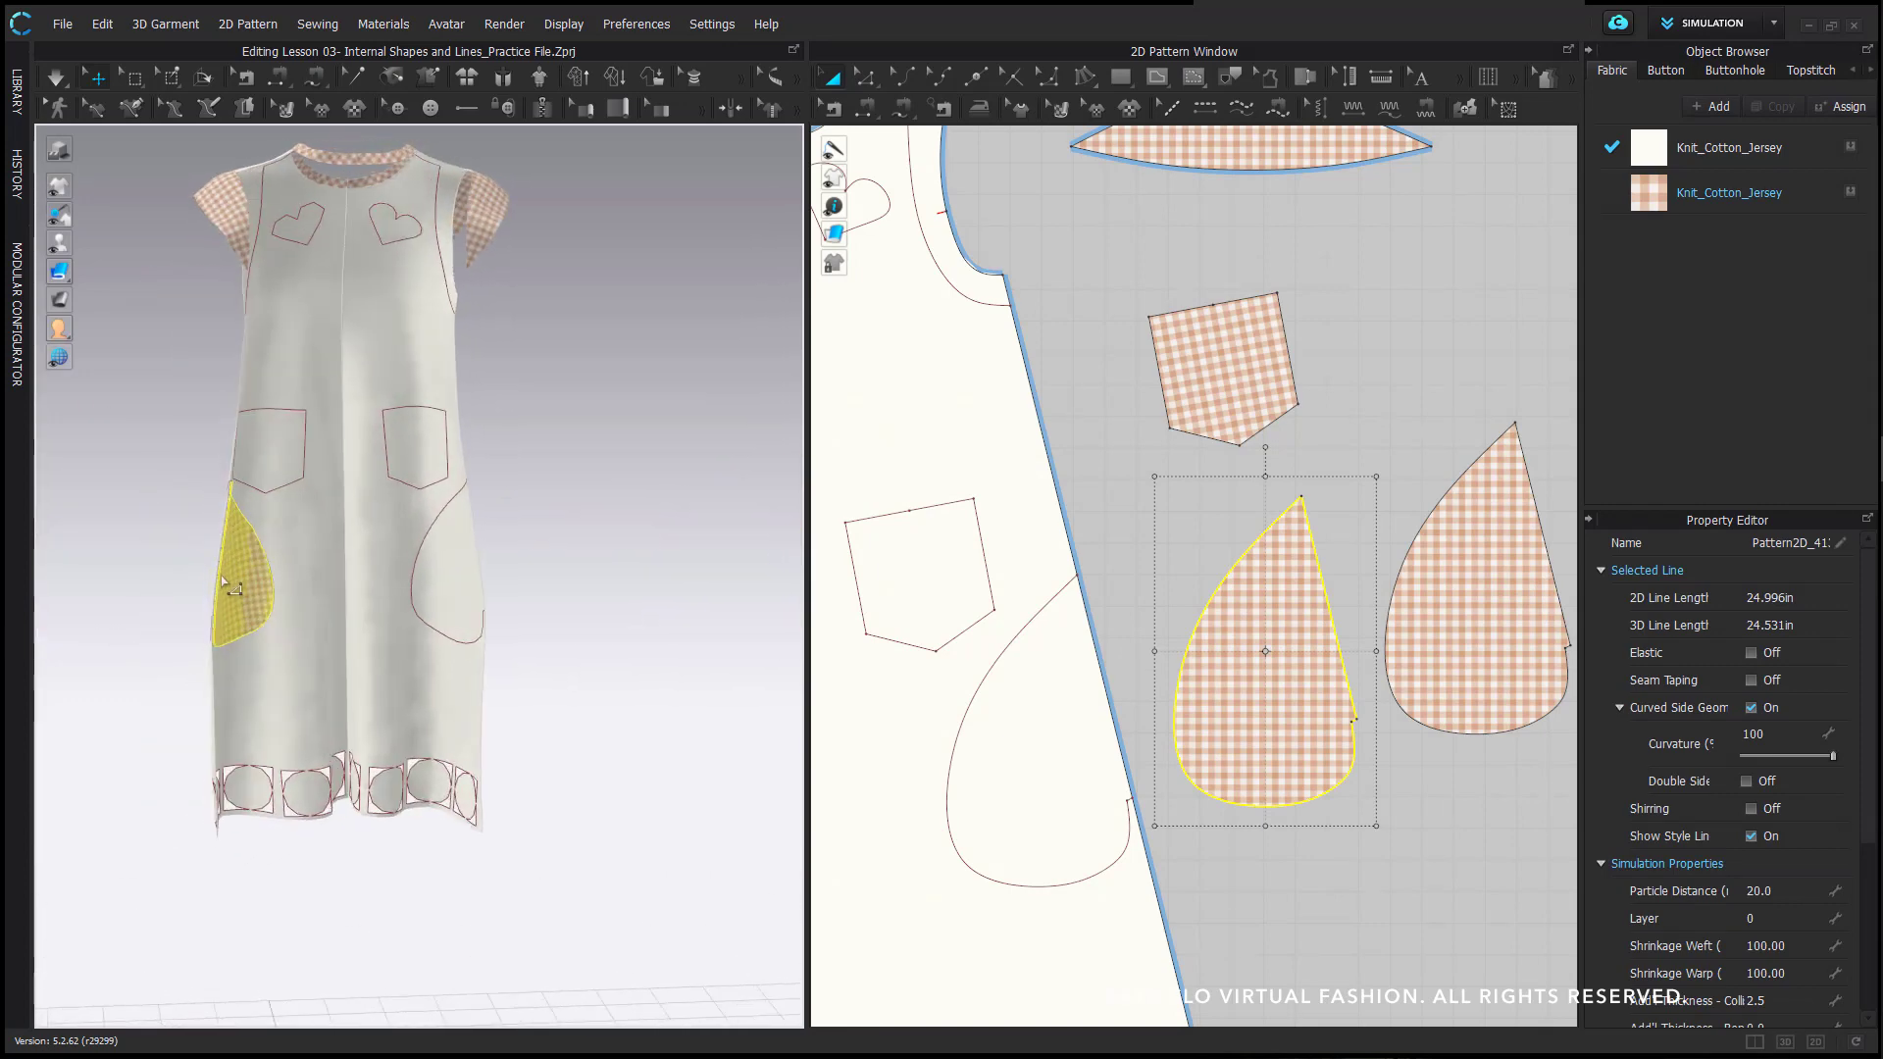
- Delete the seam along the first teardrop pocket piece's curved edge and the curved pocket line on the right front panel
{"action": "key", "text": "b"}
{"action": "left_click", "coordinate": [1190, 627]}
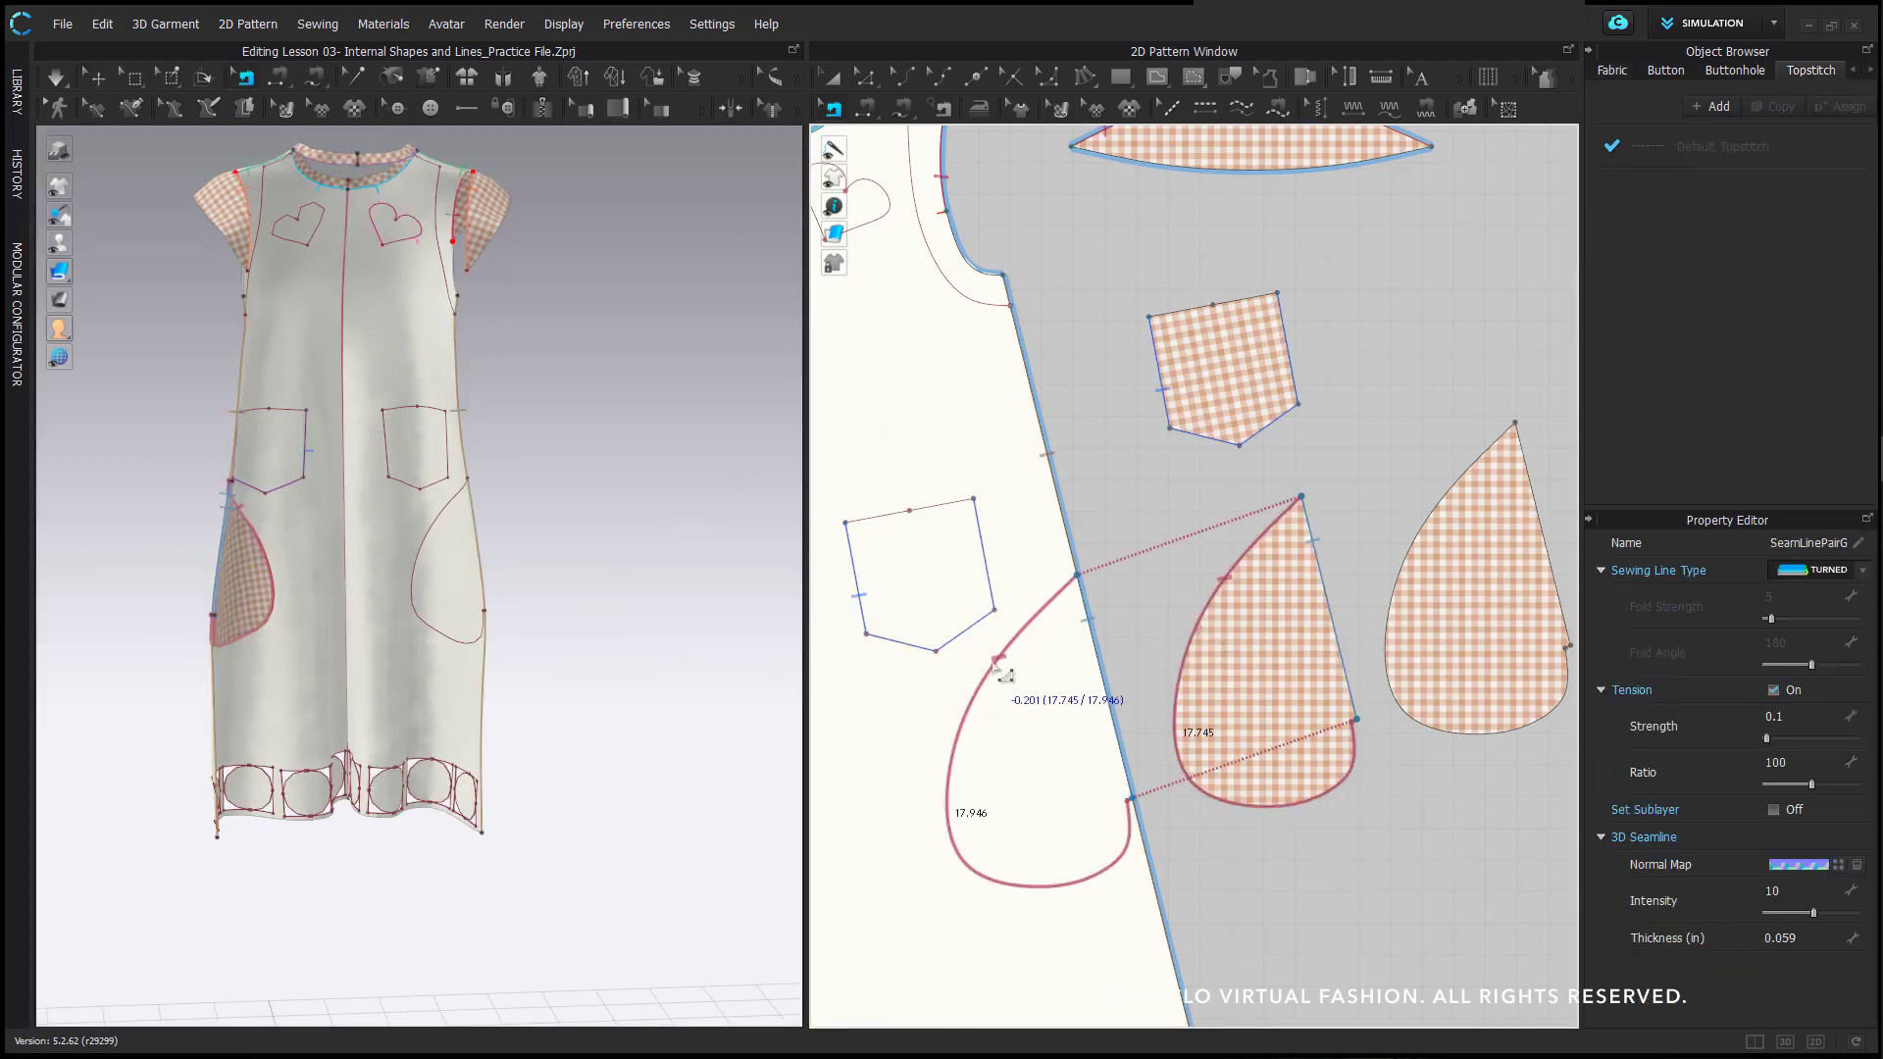
{"action": "left_click", "coordinate": [1039, 614]}
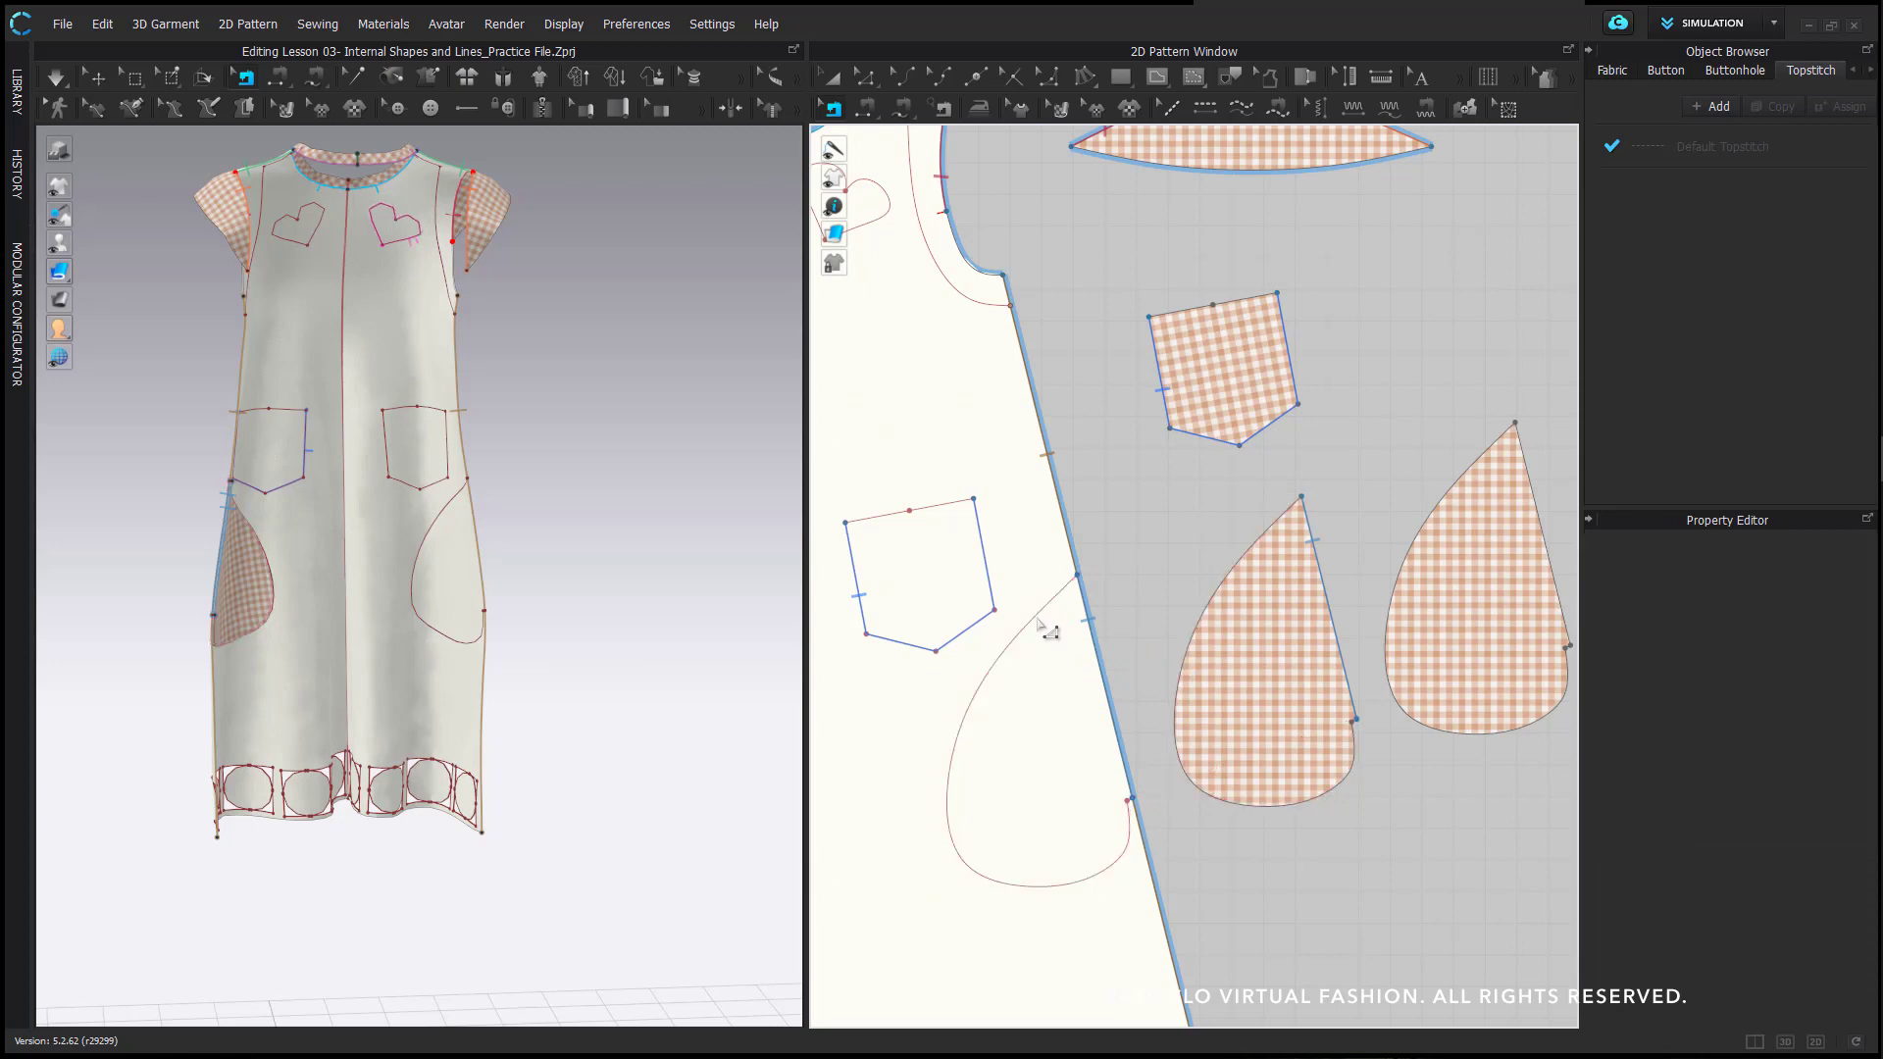
{"action": "key", "text": "s"}
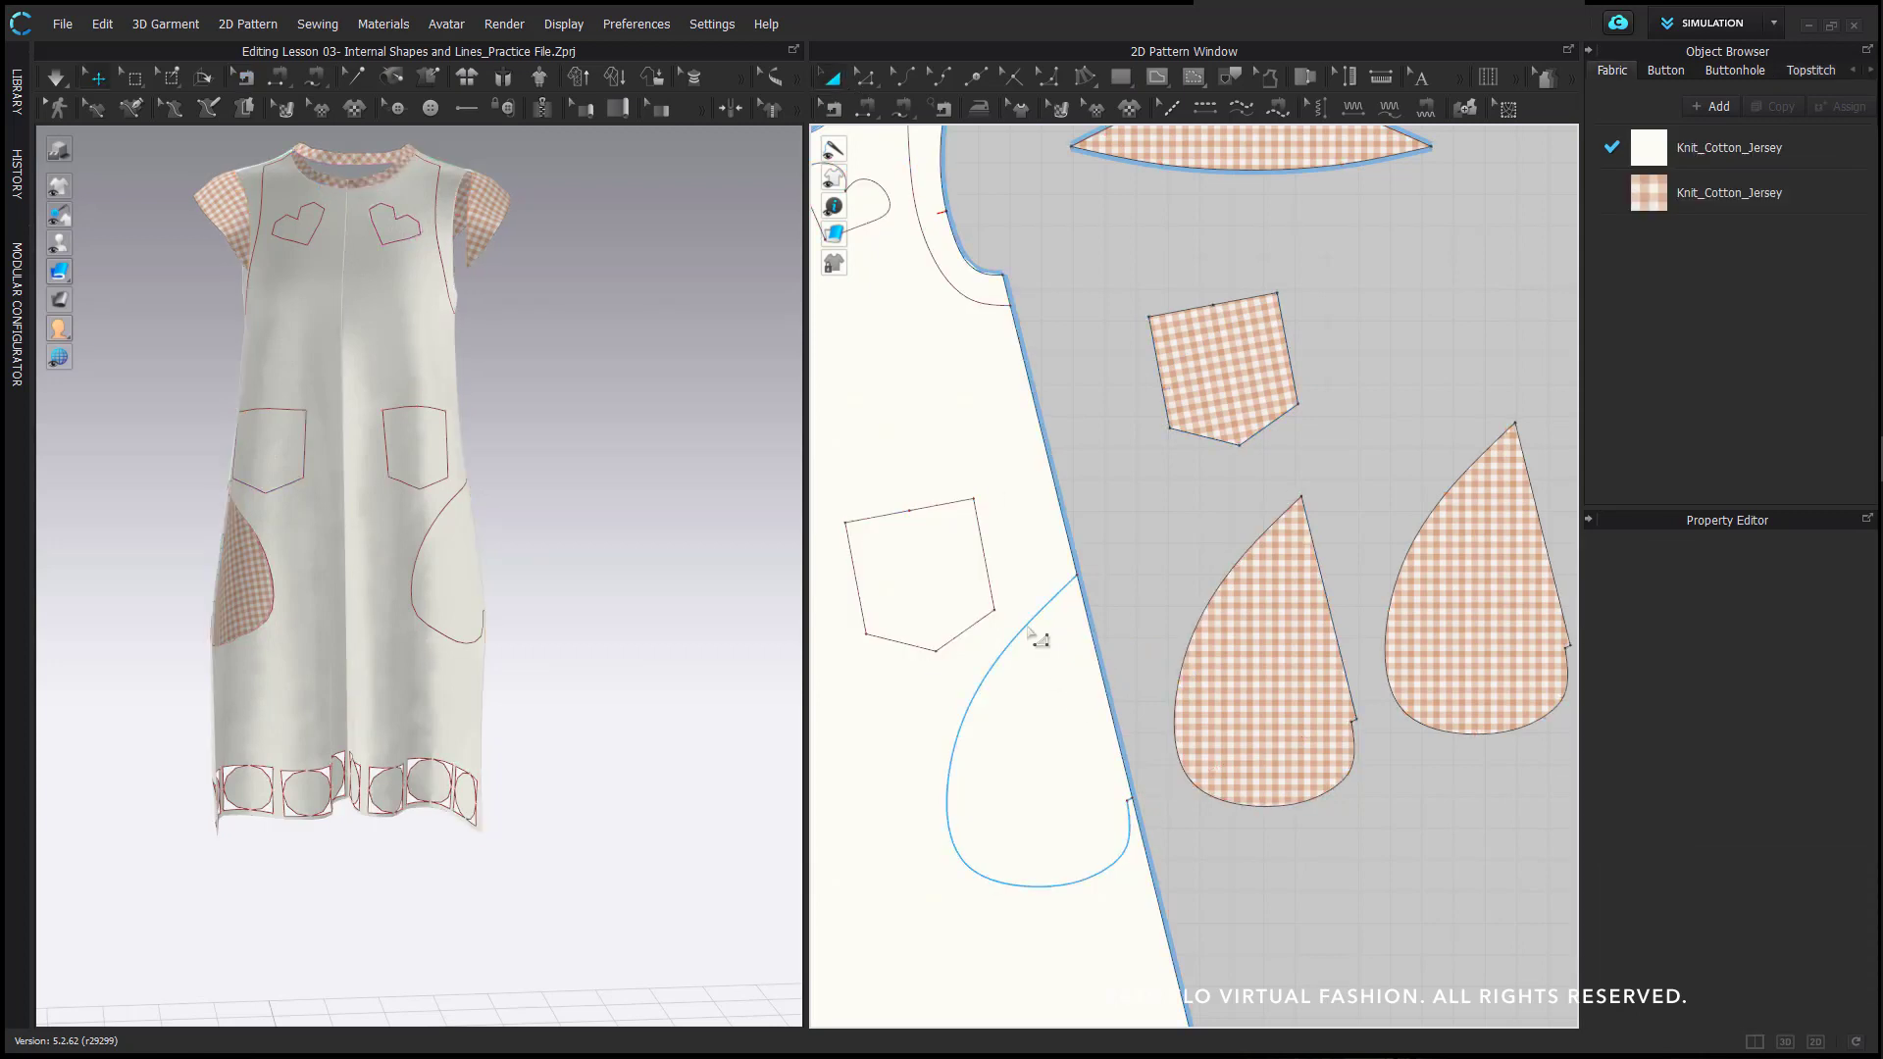
{"action": "left_click", "coordinate": [1028, 627]}
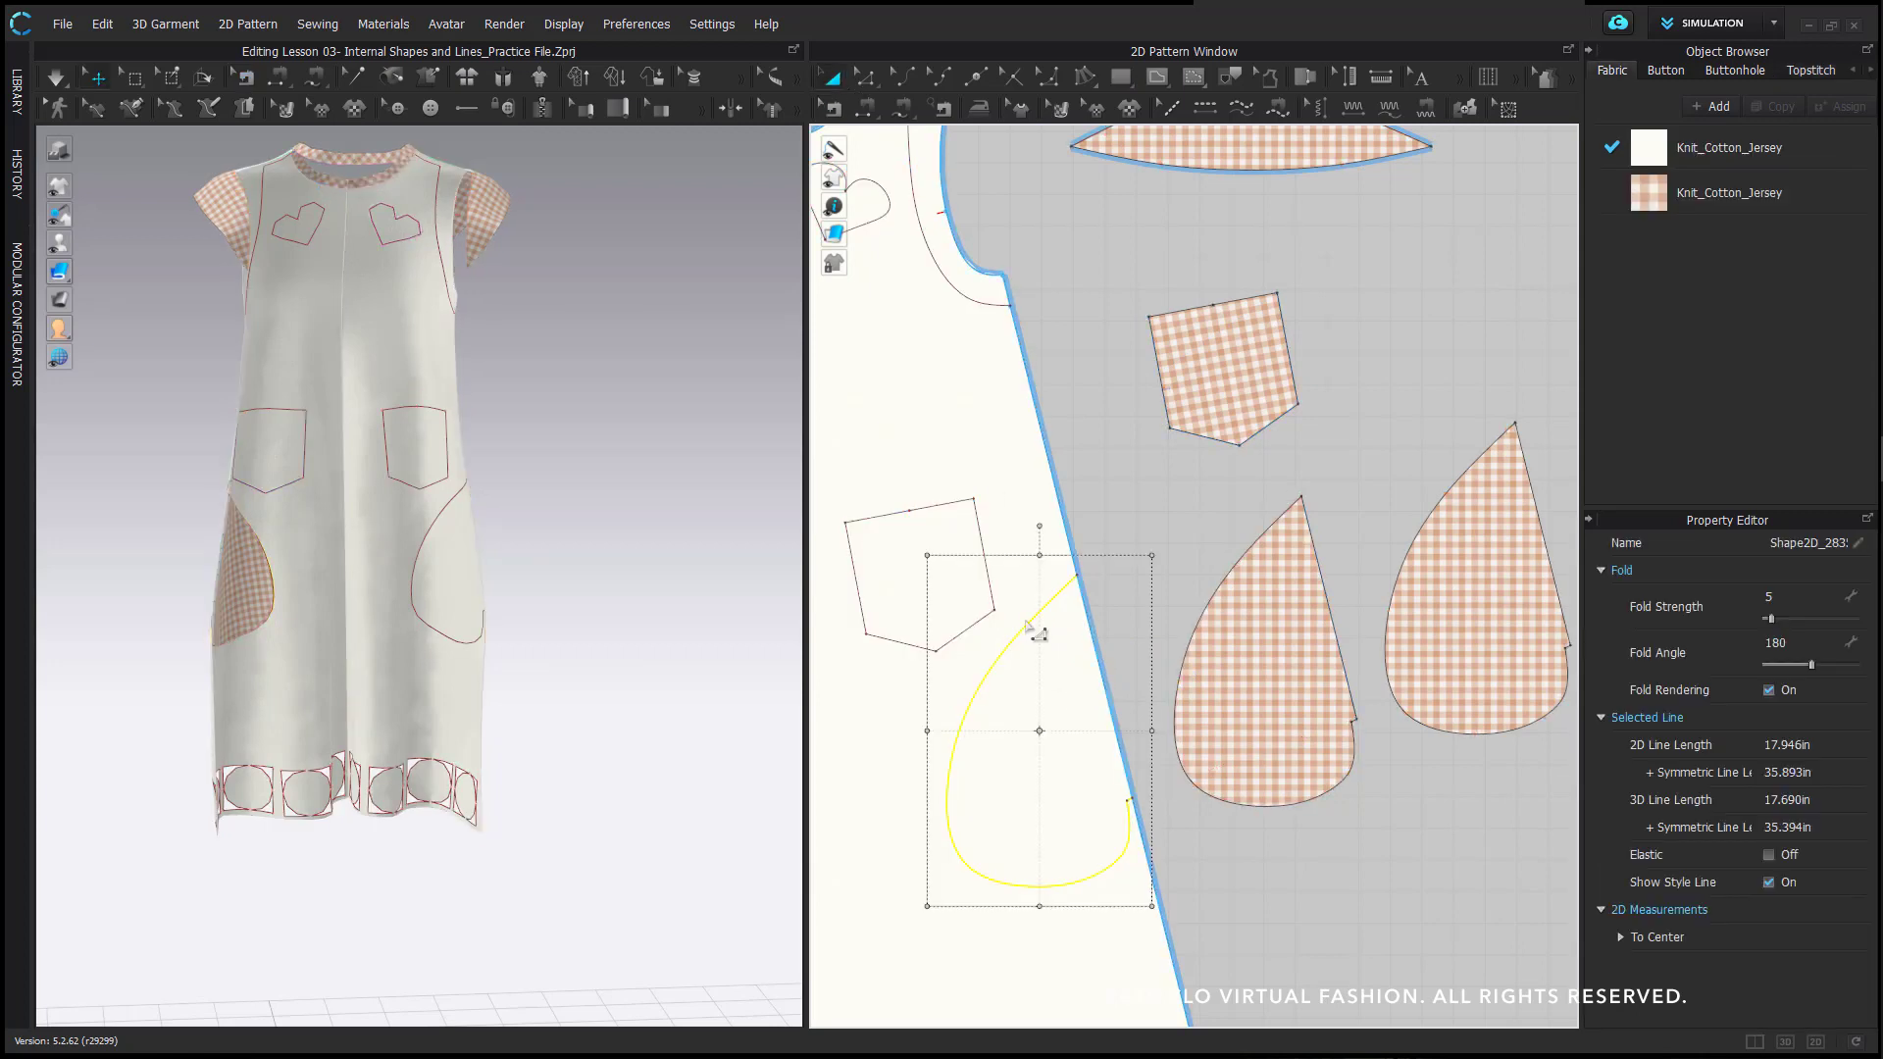
{"action": "key", "text": "Delete"}
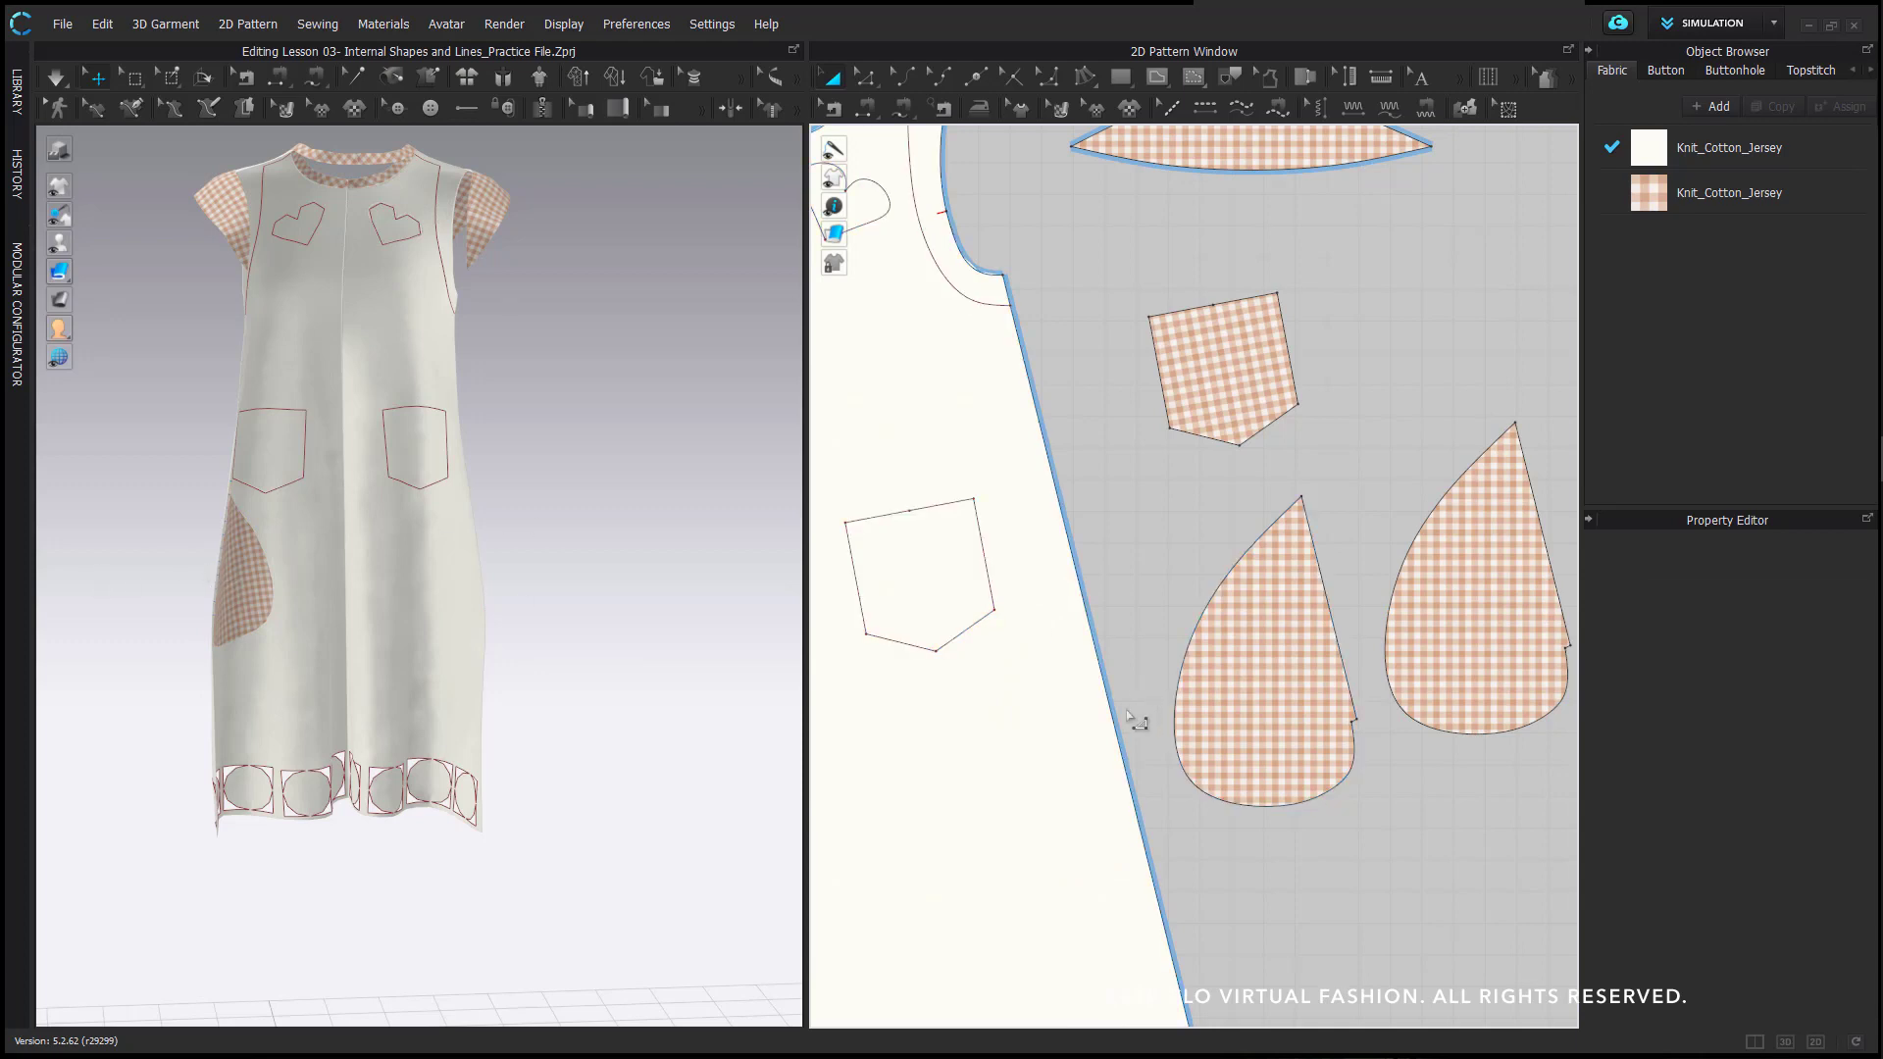
- Use Free Sewing to join the curved edges of both teardrop pocket pieces and set that seam's sewing line type to Turned
{"action": "key", "text": "b"}
{"action": "left_click", "coordinate": [1324, 565]}
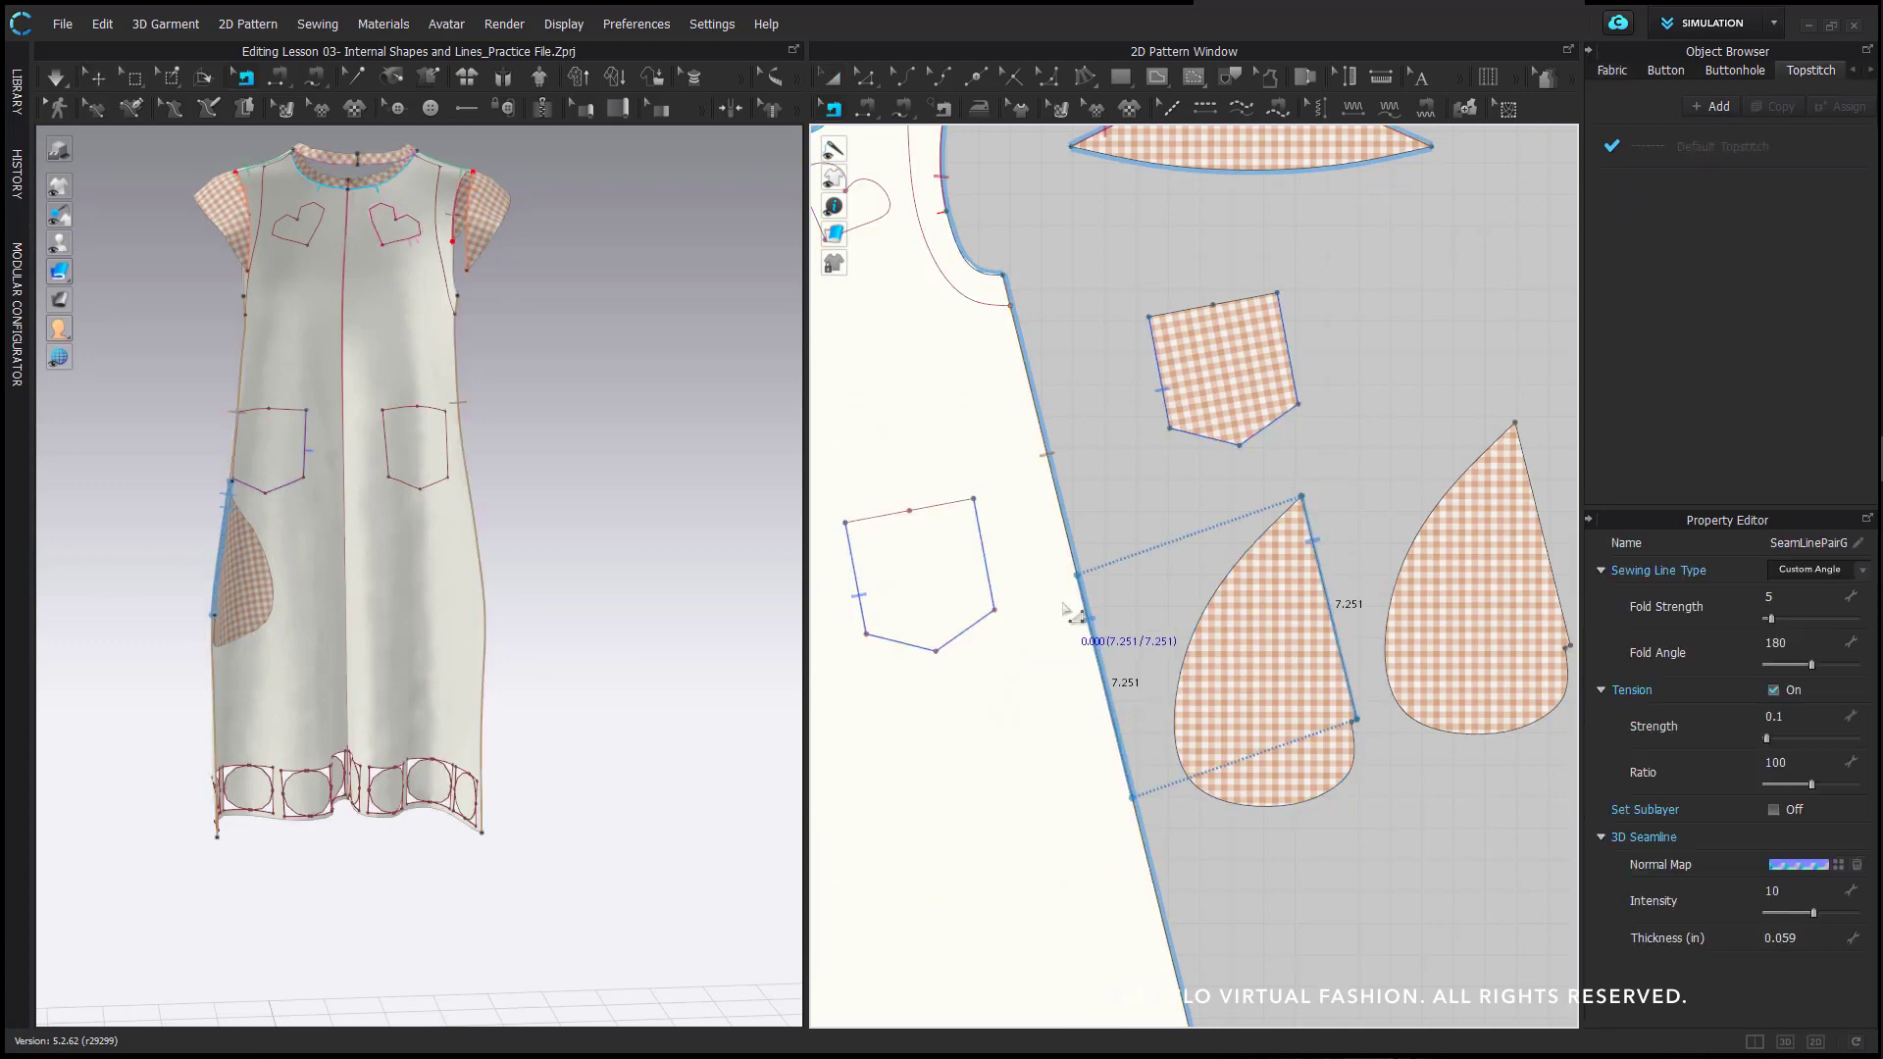
{"action": "scroll", "coordinate": [441, 649], "scroll_direction": "up", "scroll_amount": 2}
{"action": "right_click_drag", "start_coordinate": [377, 655], "coordinate": [240, 667]}
{"action": "middle_click_drag", "start_coordinate": [1179, 630], "coordinate": [1145, 632]}
{"action": "key", "text": "m"}
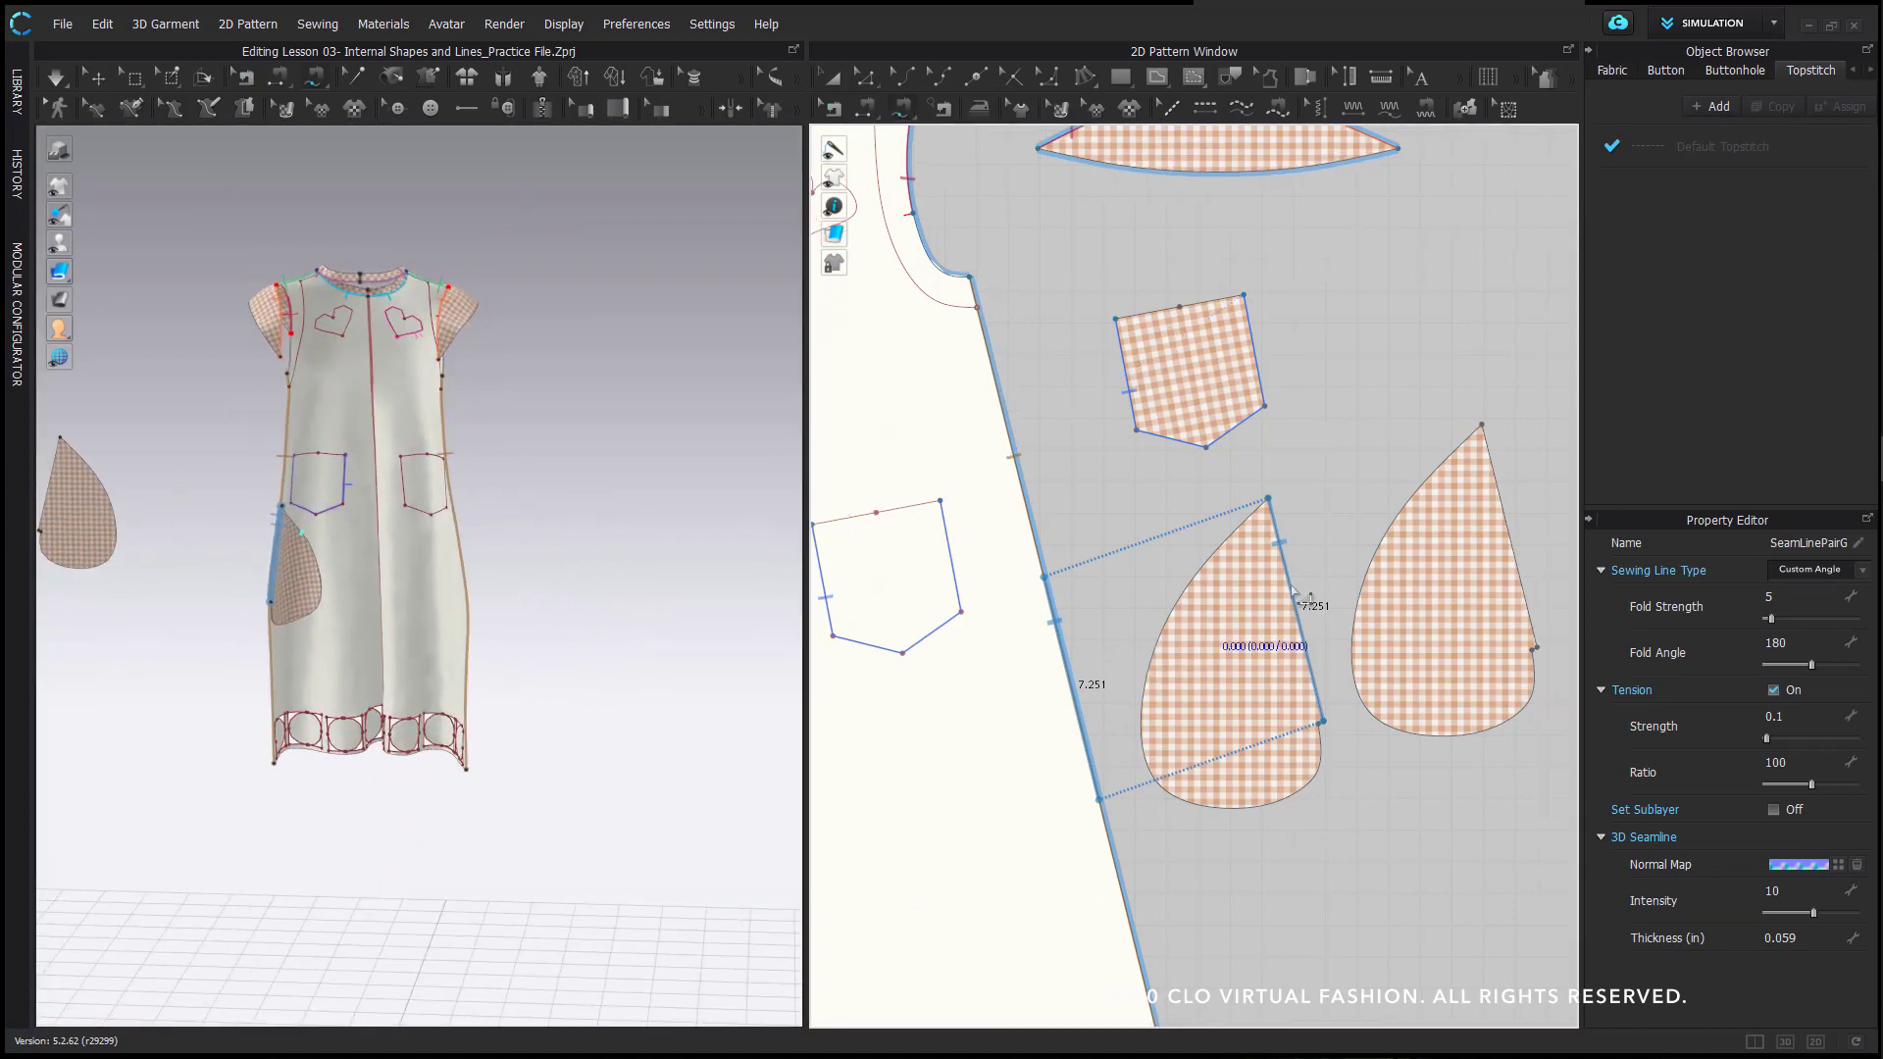
{"action": "left_click", "coordinate": [1481, 425]}
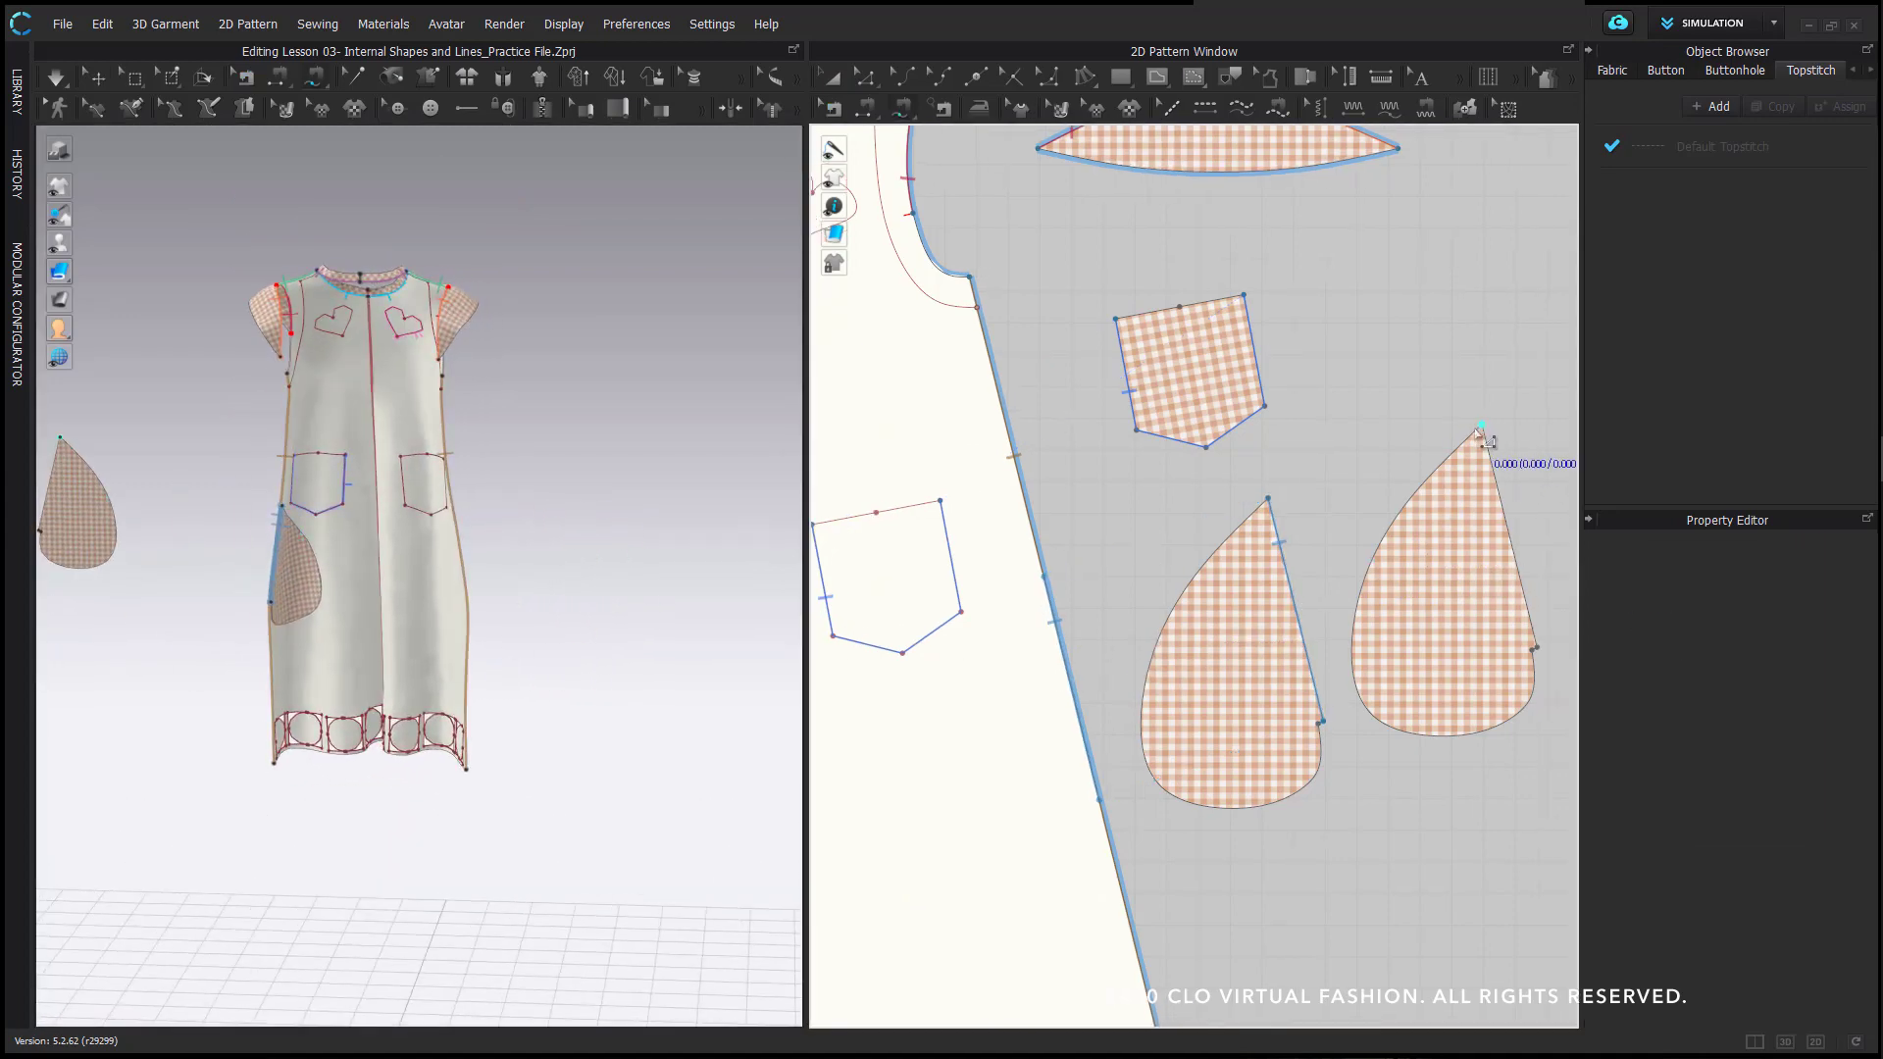
{"action": "left_click", "coordinate": [1534, 648]}
{"action": "left_click", "coordinate": [1272, 512]}
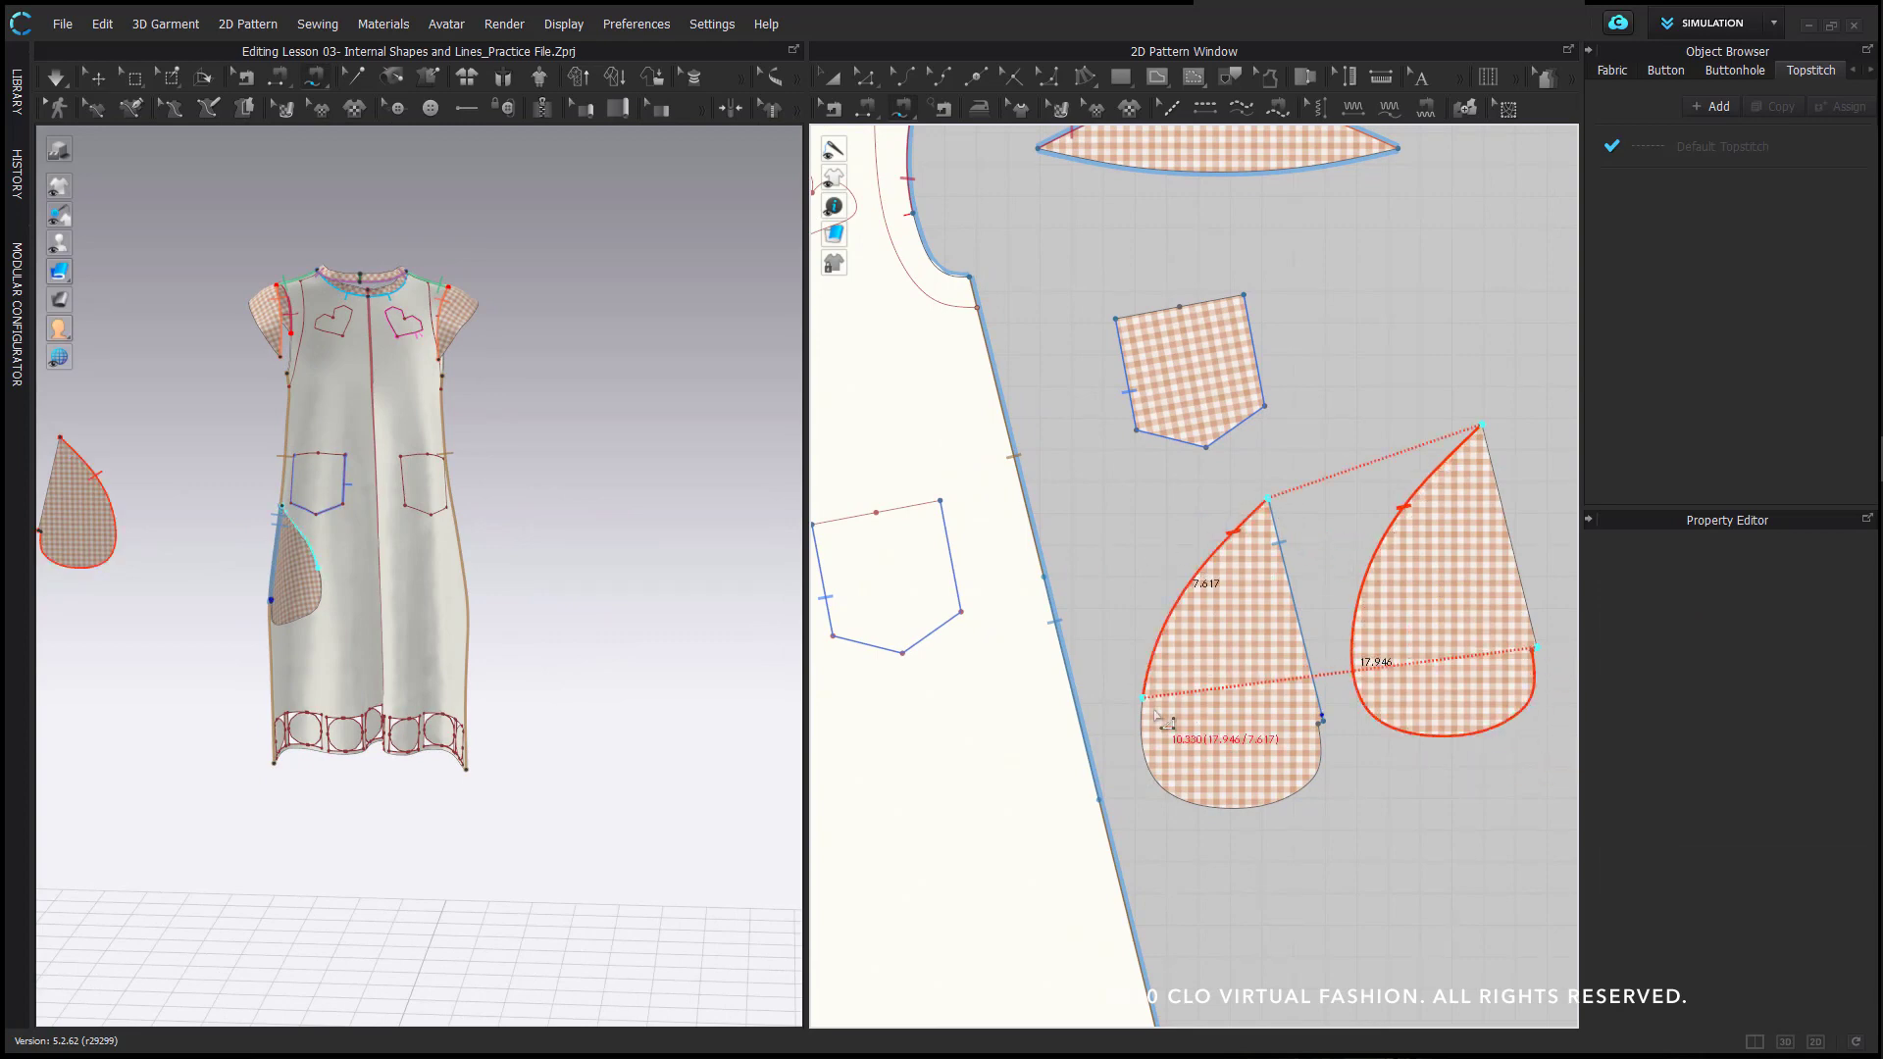
{"action": "left_click", "coordinate": [1322, 720]}
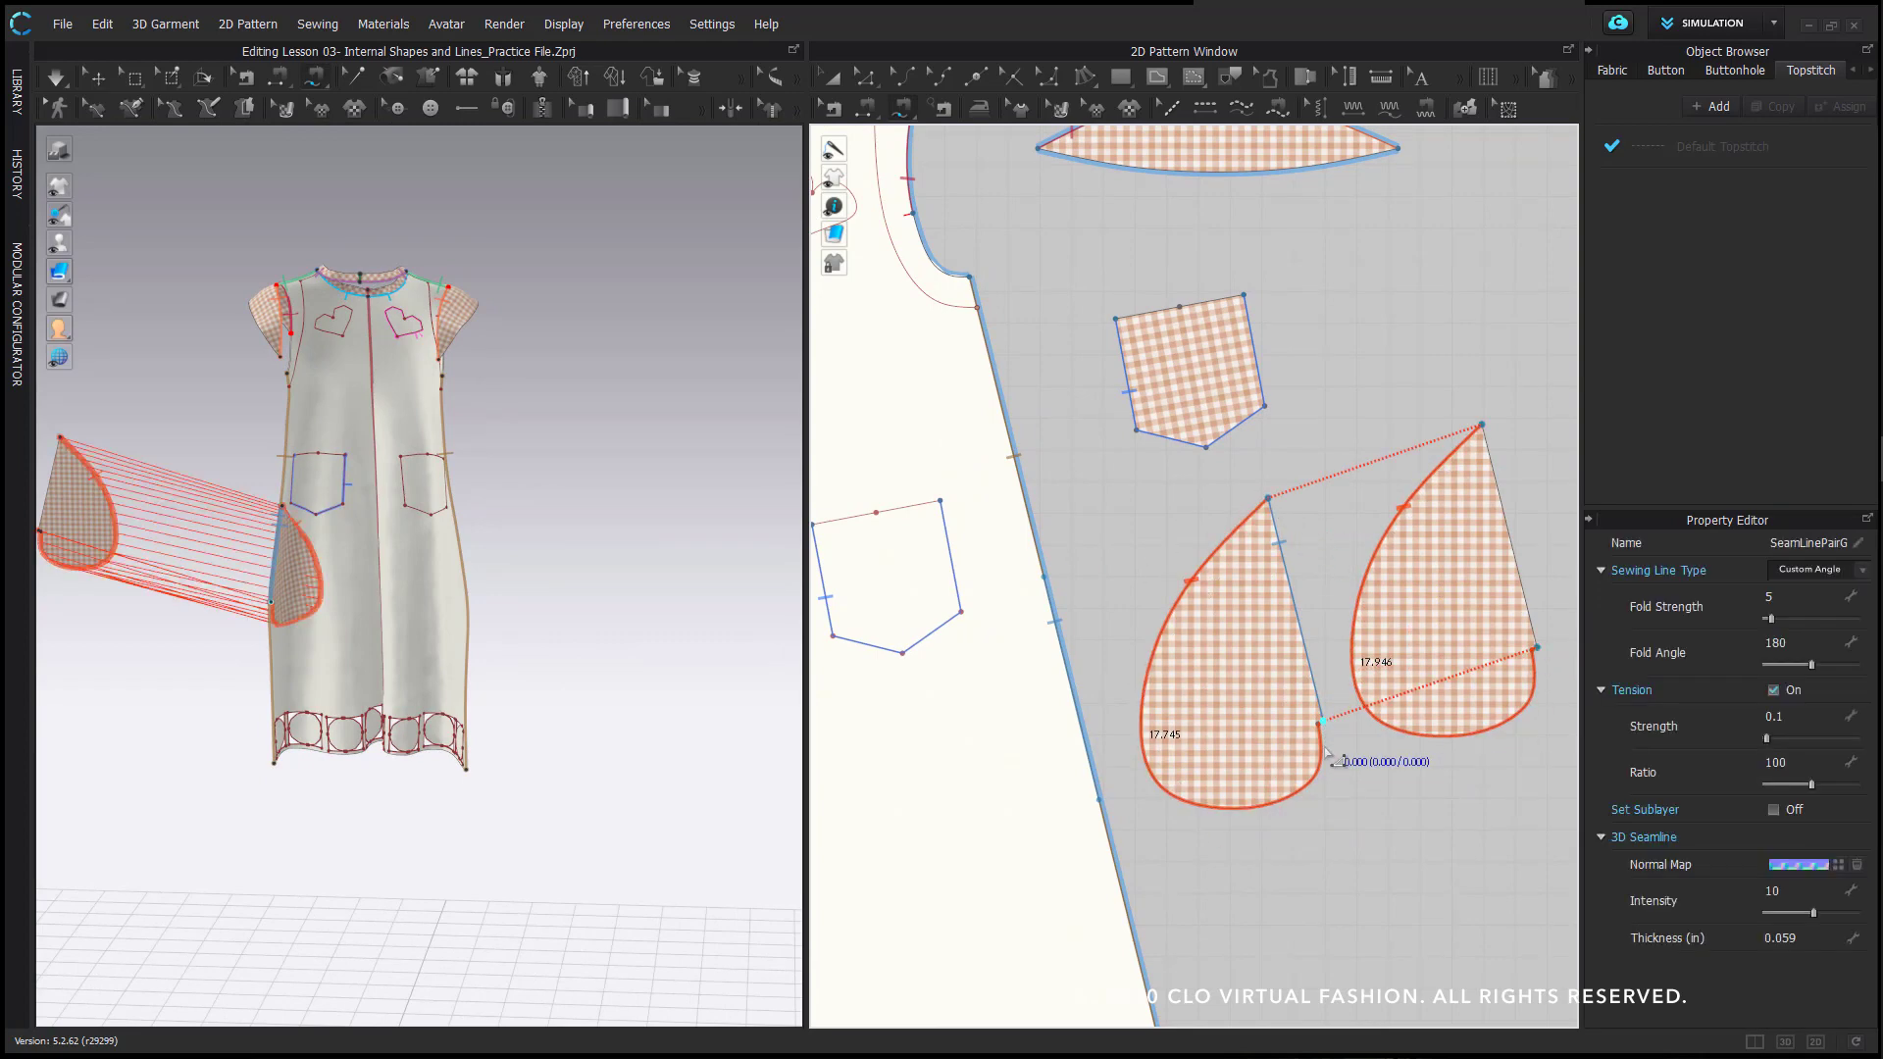
{"action": "left_click", "coordinate": [1840, 571]}
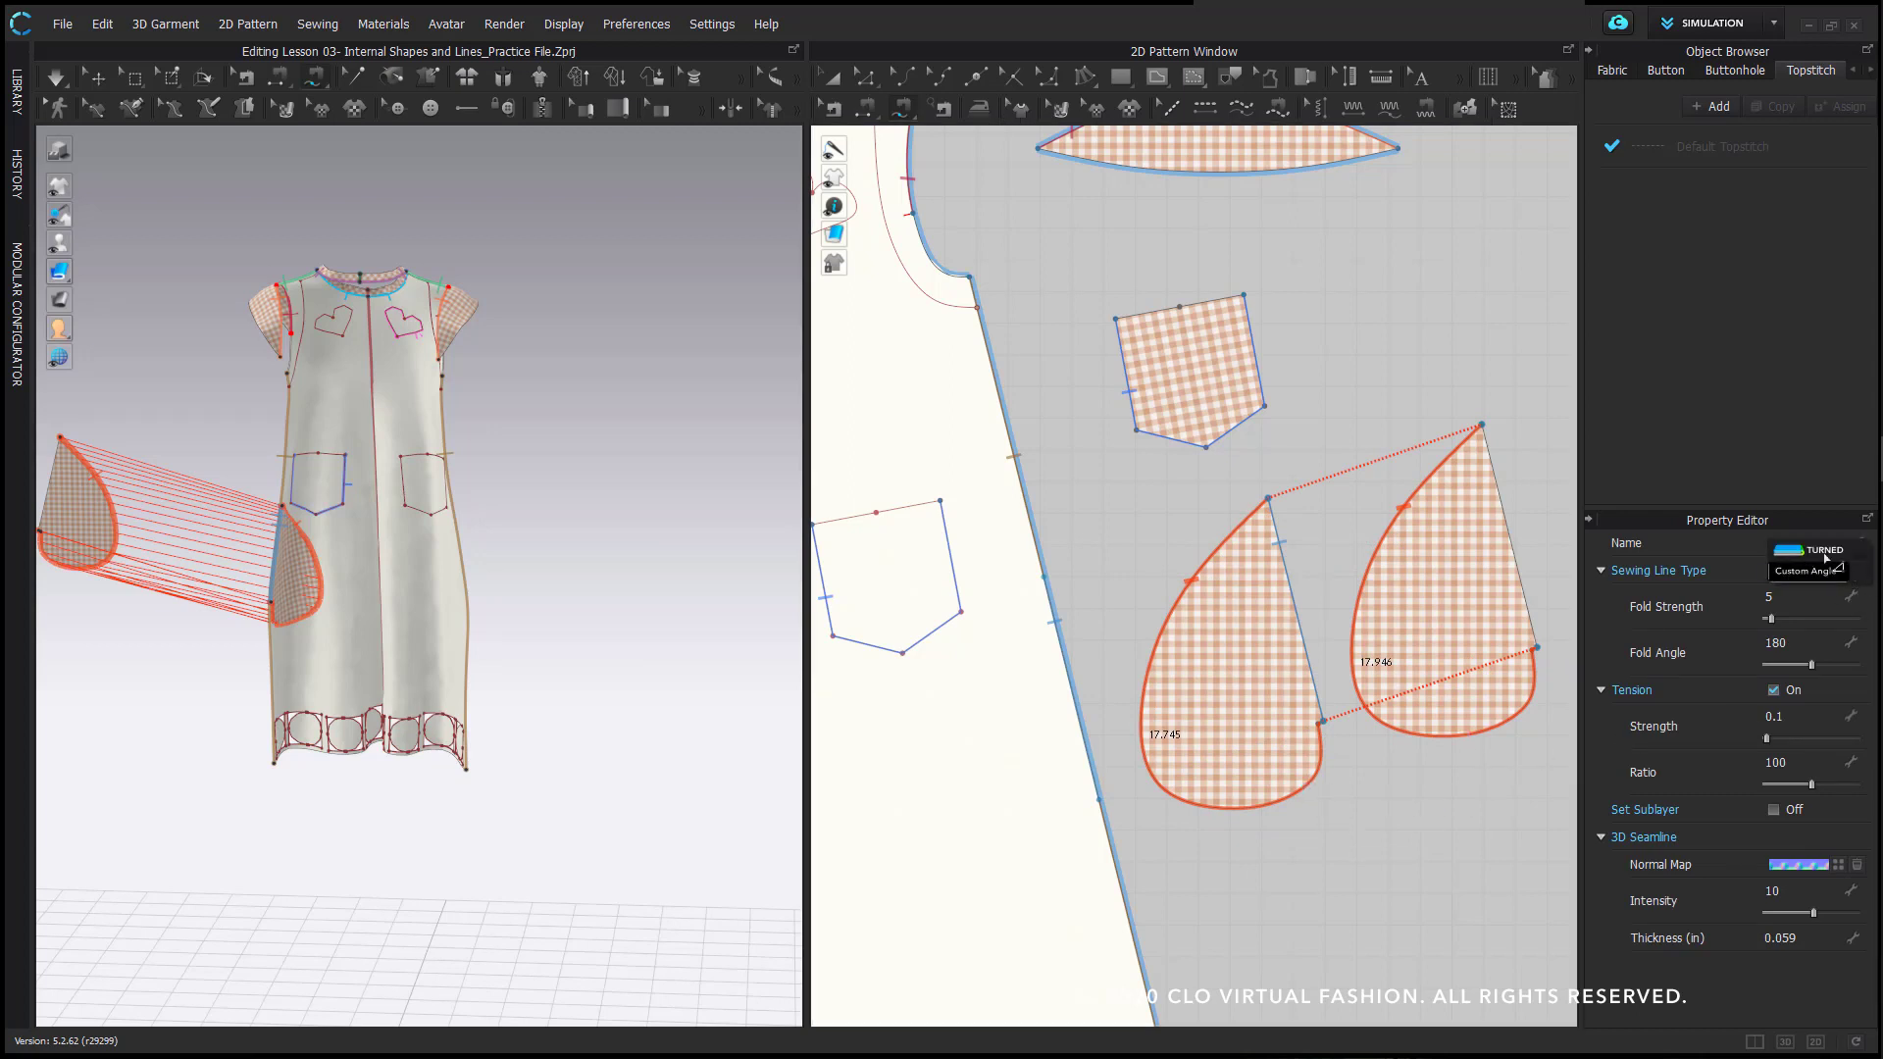
{"action": "left_click", "coordinate": [1823, 552]}
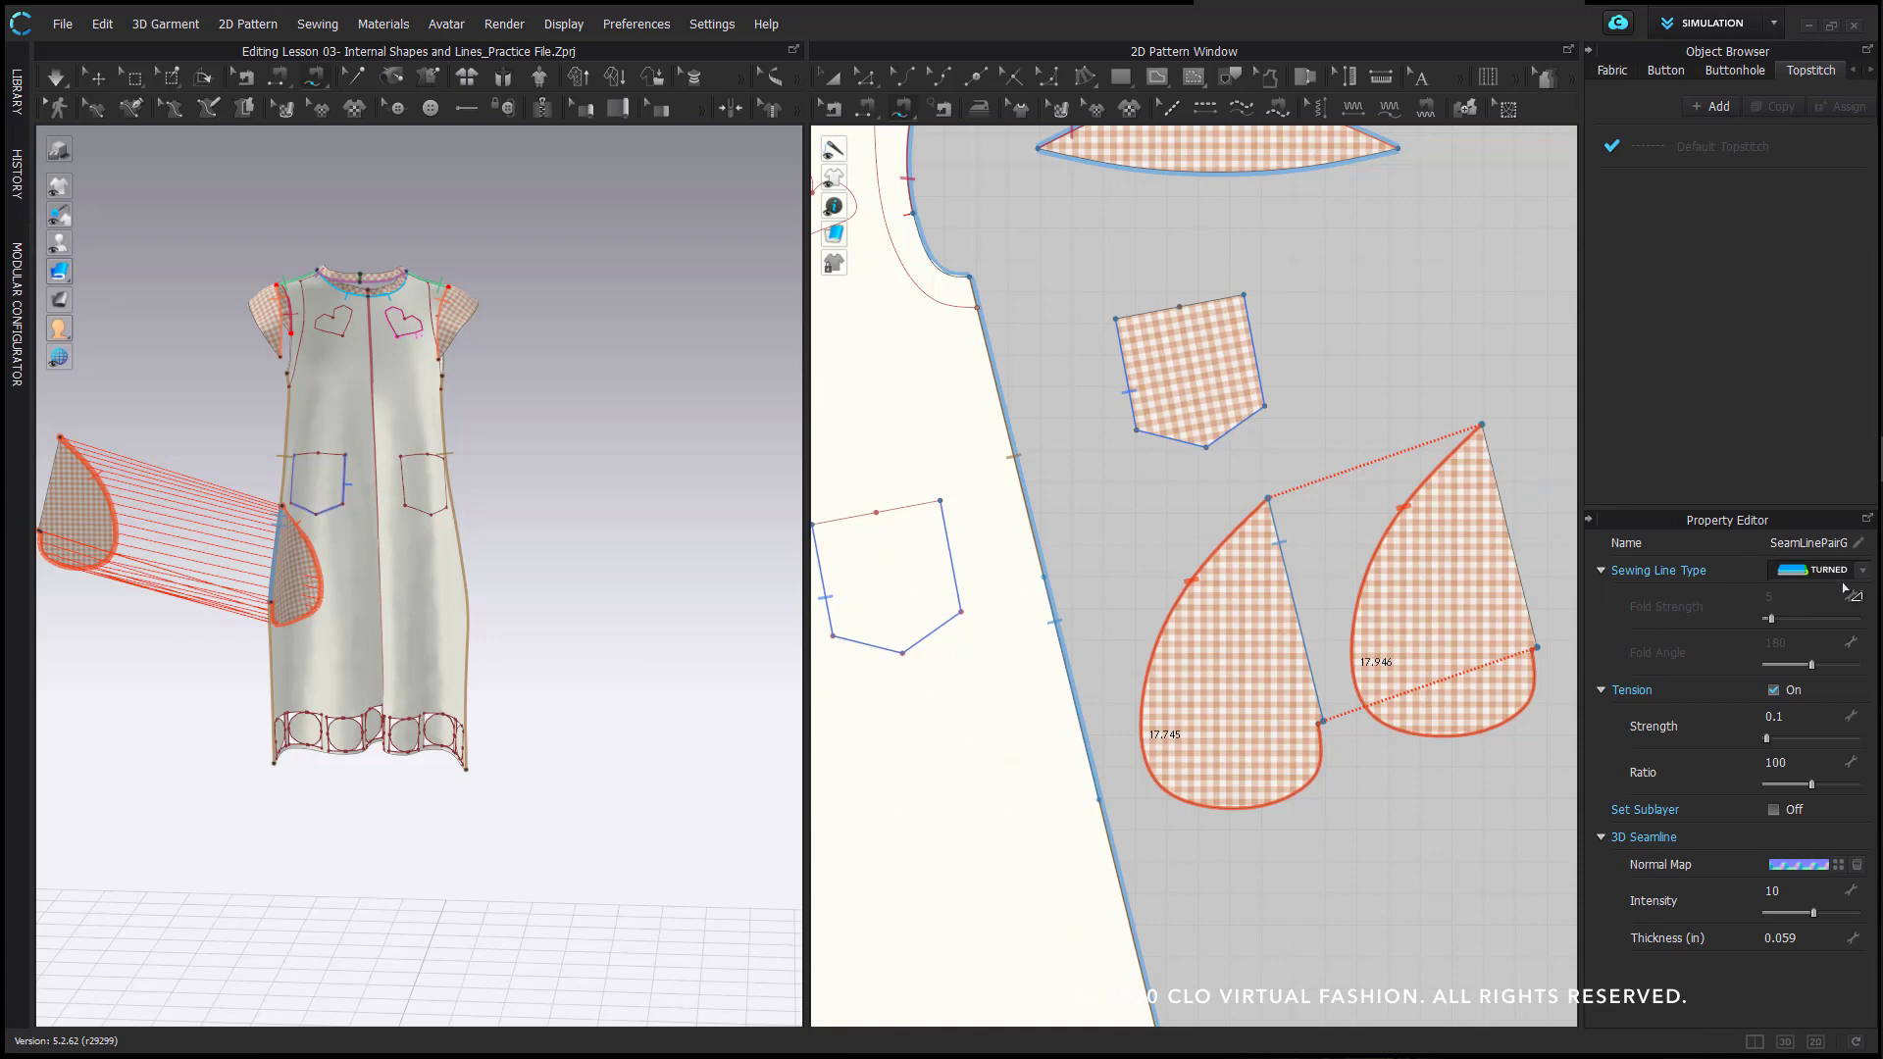
- Use Free Sewing to join the straight edge of the second teardrop pocket piece to the first piece's straight edge
{"action": "scroll", "coordinate": [1041, 555], "scroll_direction": "up", "scroll_amount": 3}
{"action": "scroll", "coordinate": [1127, 588], "scroll_direction": "down", "scroll_amount": 1}
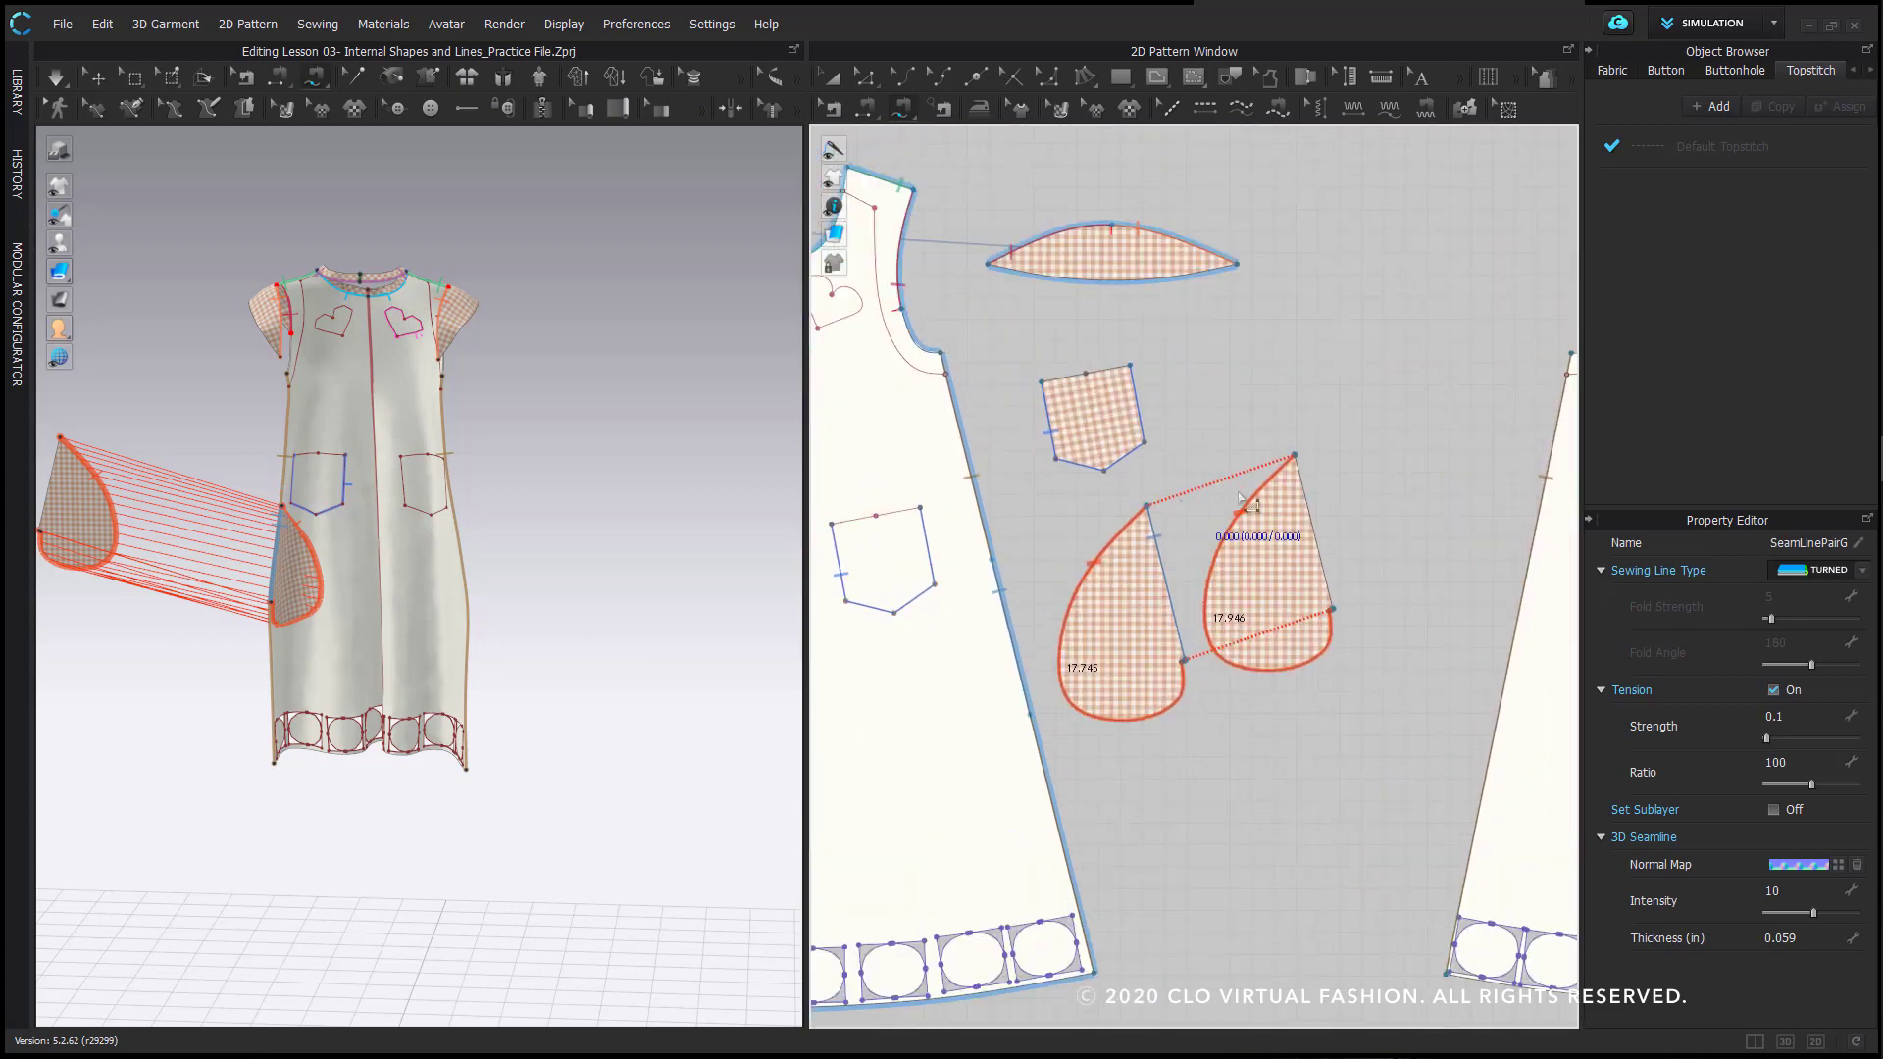
{"action": "left_click", "coordinate": [1297, 458]}
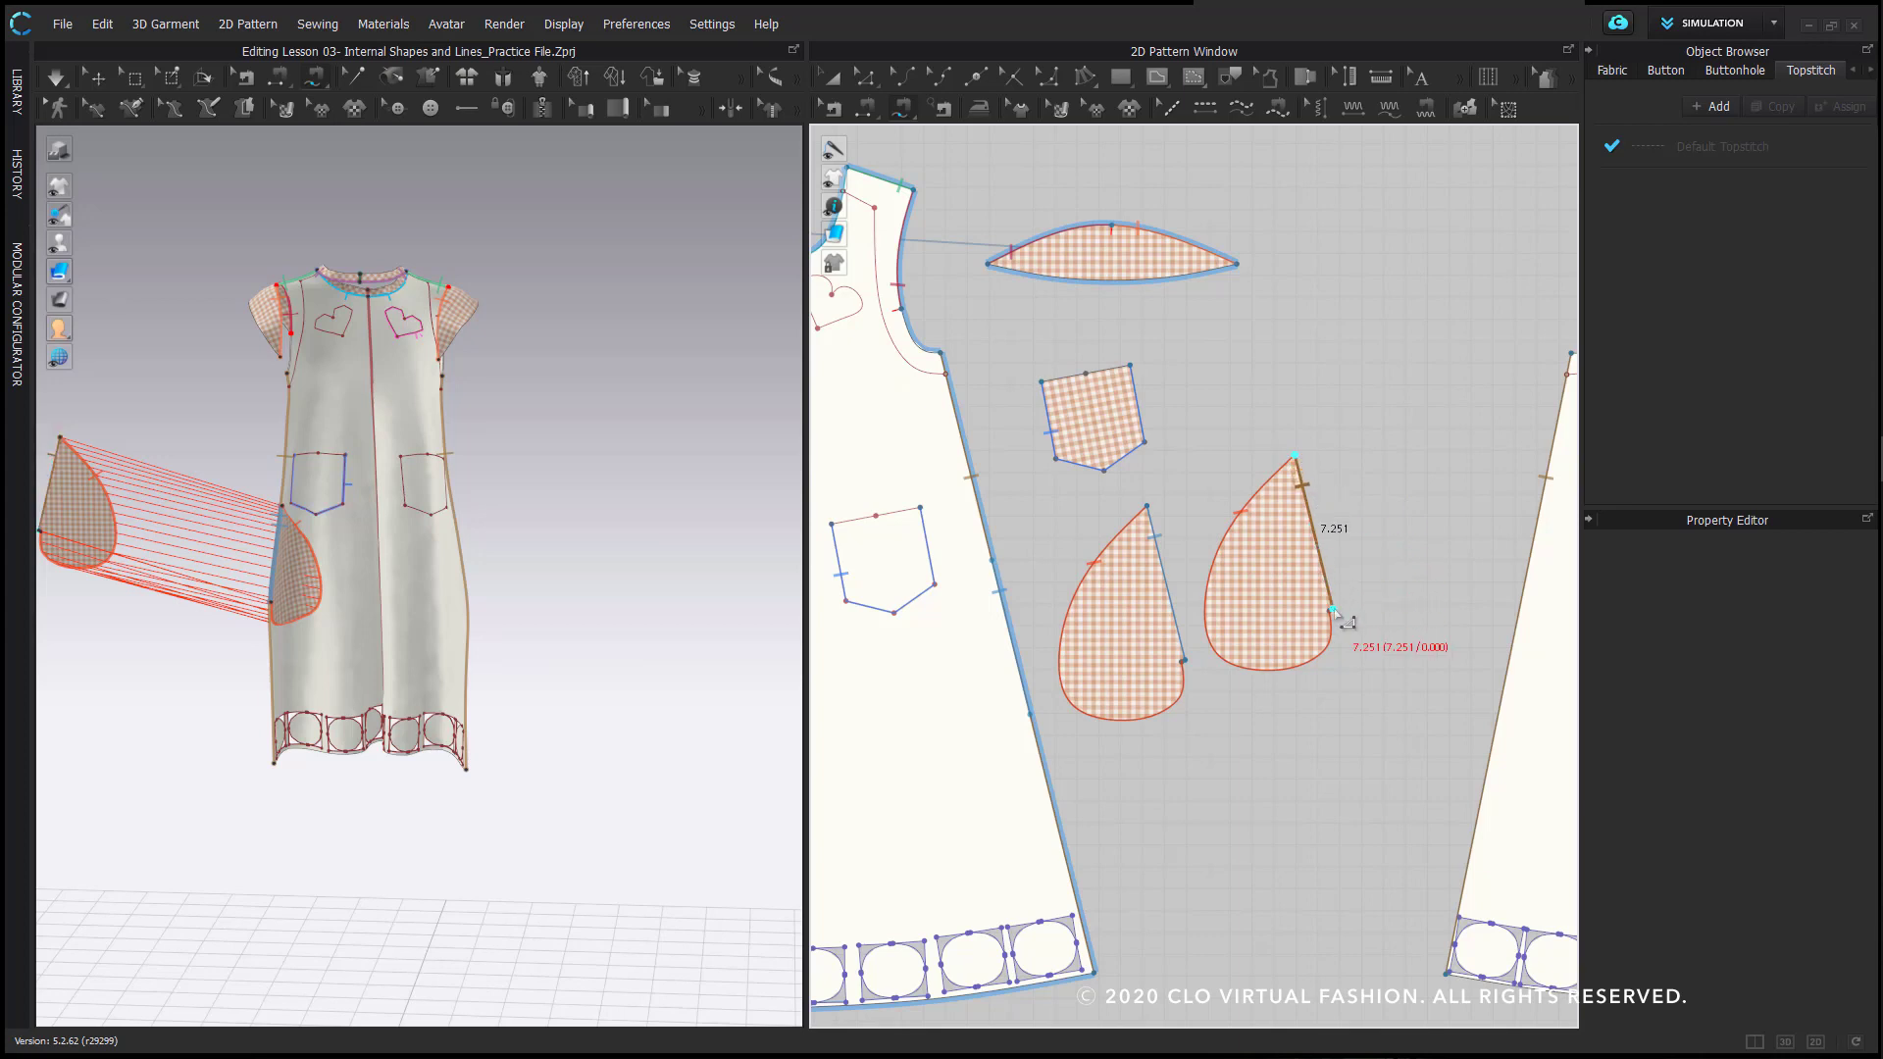
{"action": "scroll", "coordinate": [1358, 613], "scroll_direction": "up", "scroll_amount": 2}
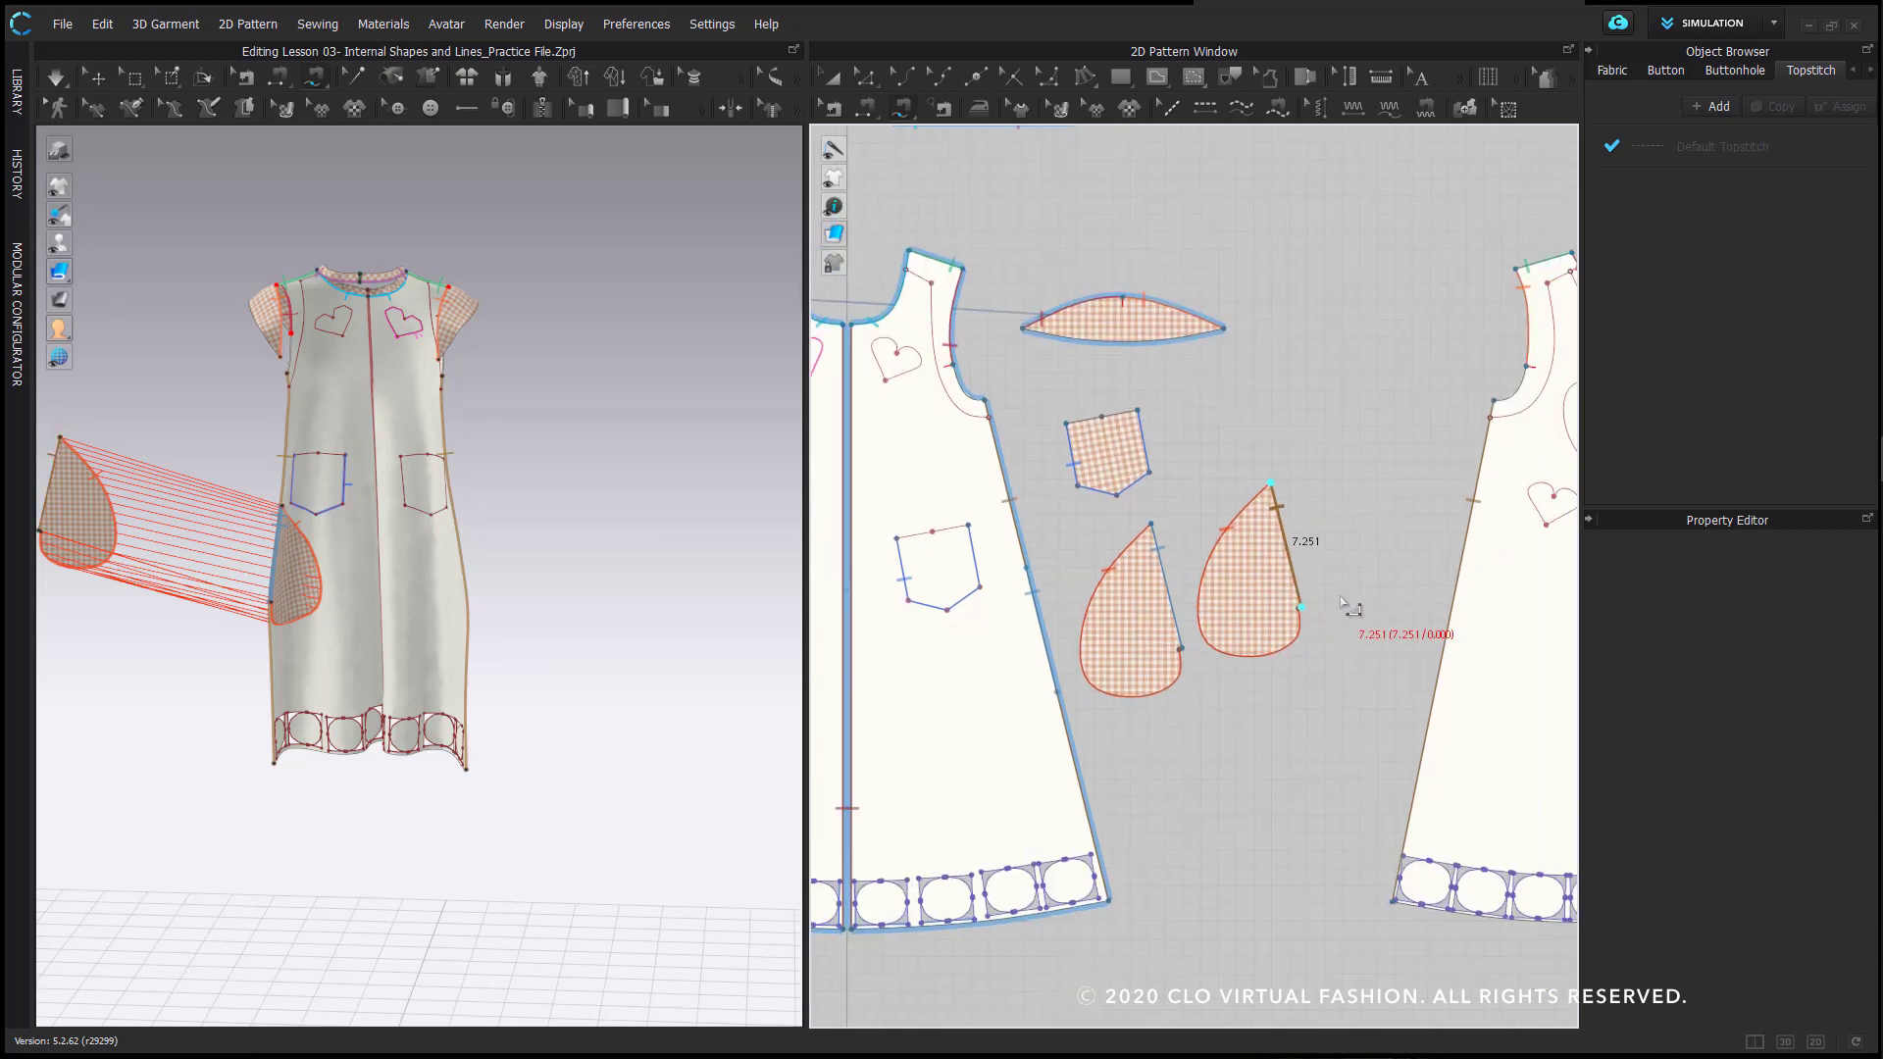
{"action": "left_click", "coordinate": [1151, 524]}
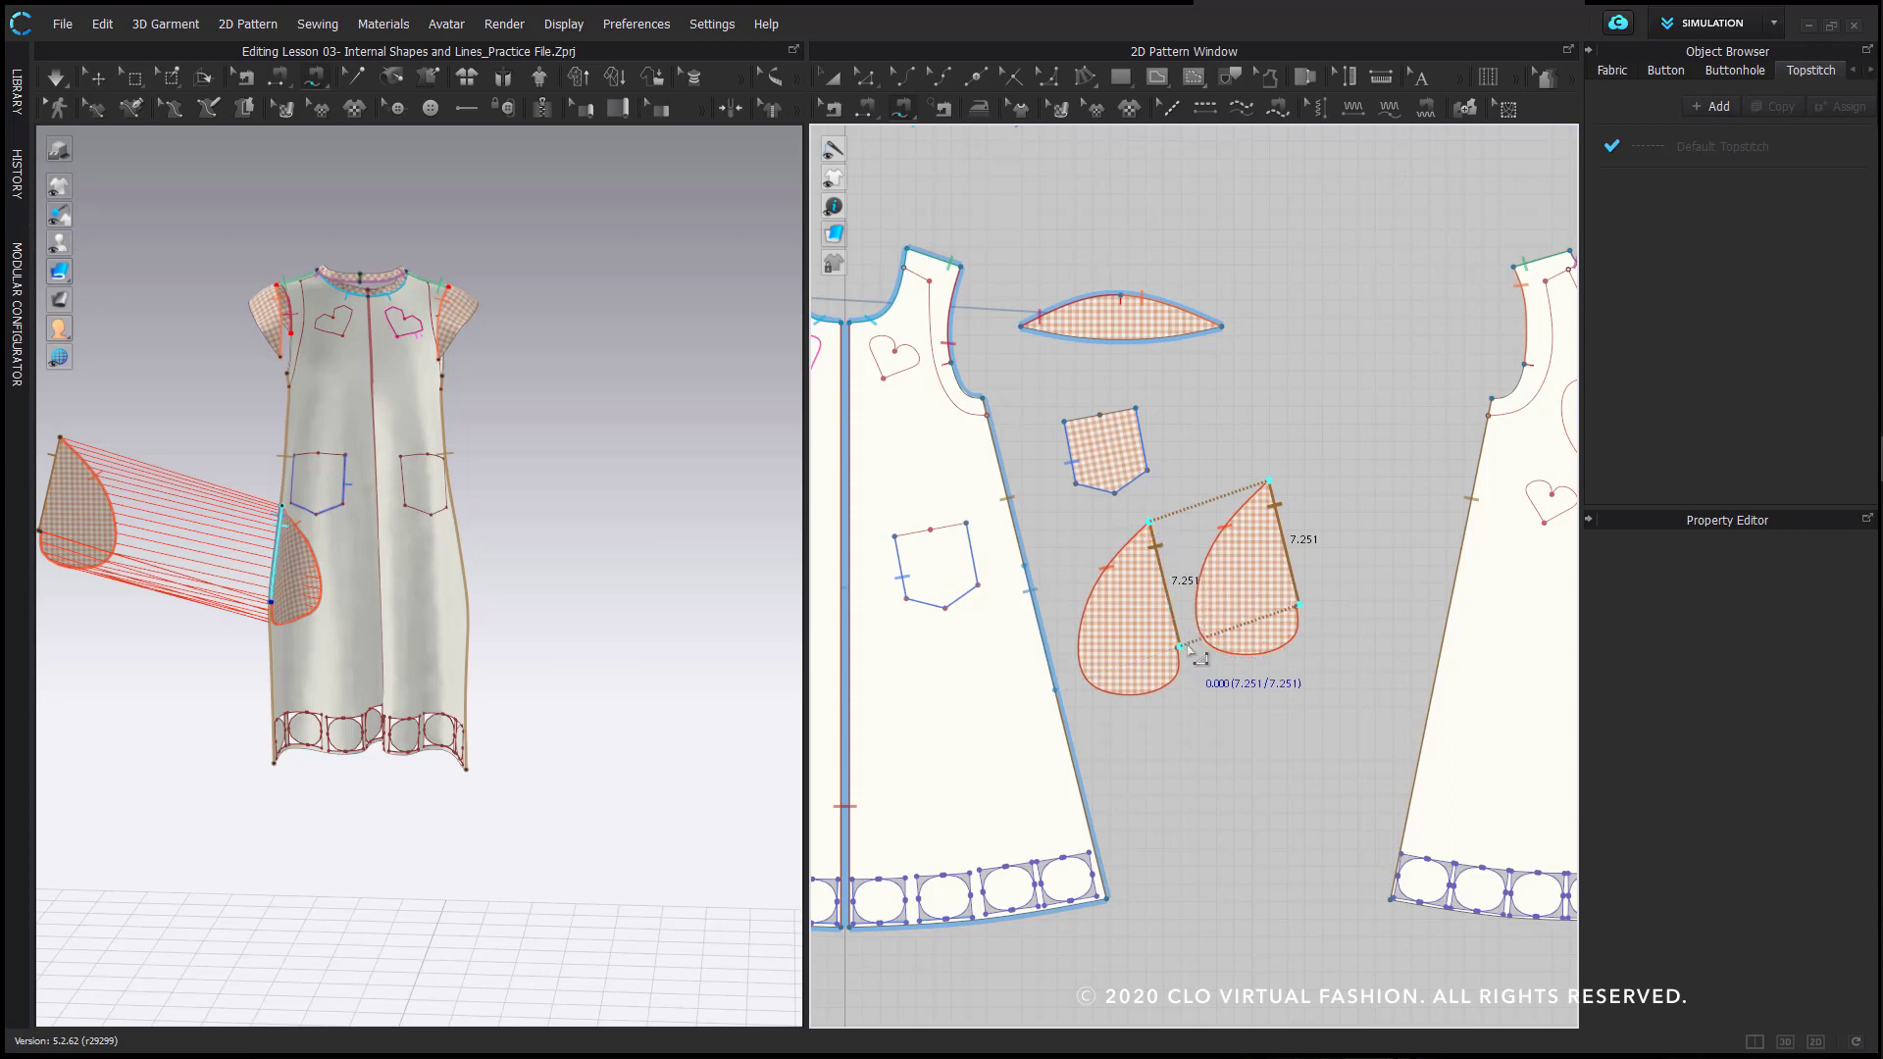
{"action": "left_click", "coordinate": [1180, 646]}
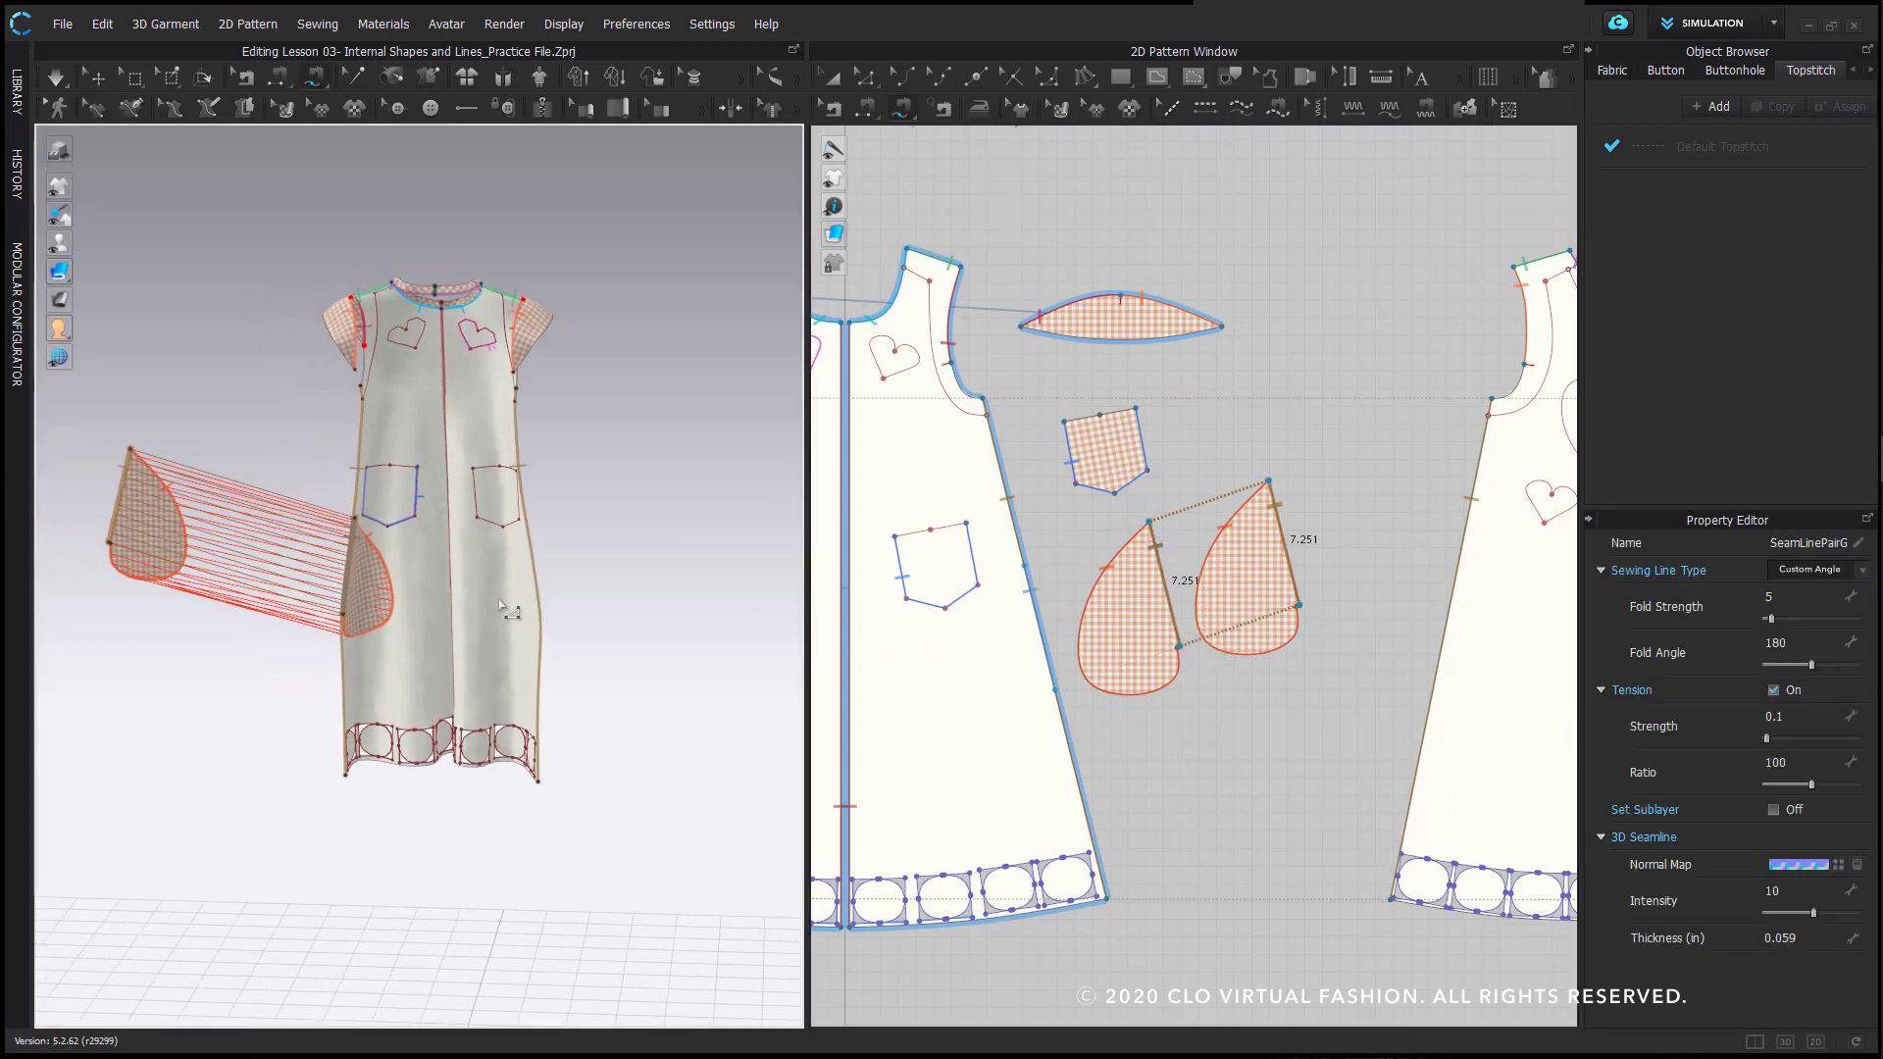
- Leave the sewing tool, superimpose the second teardrop pocket piece under the first, and select it for positioning in 3D
{"action": "key", "text": "a"}
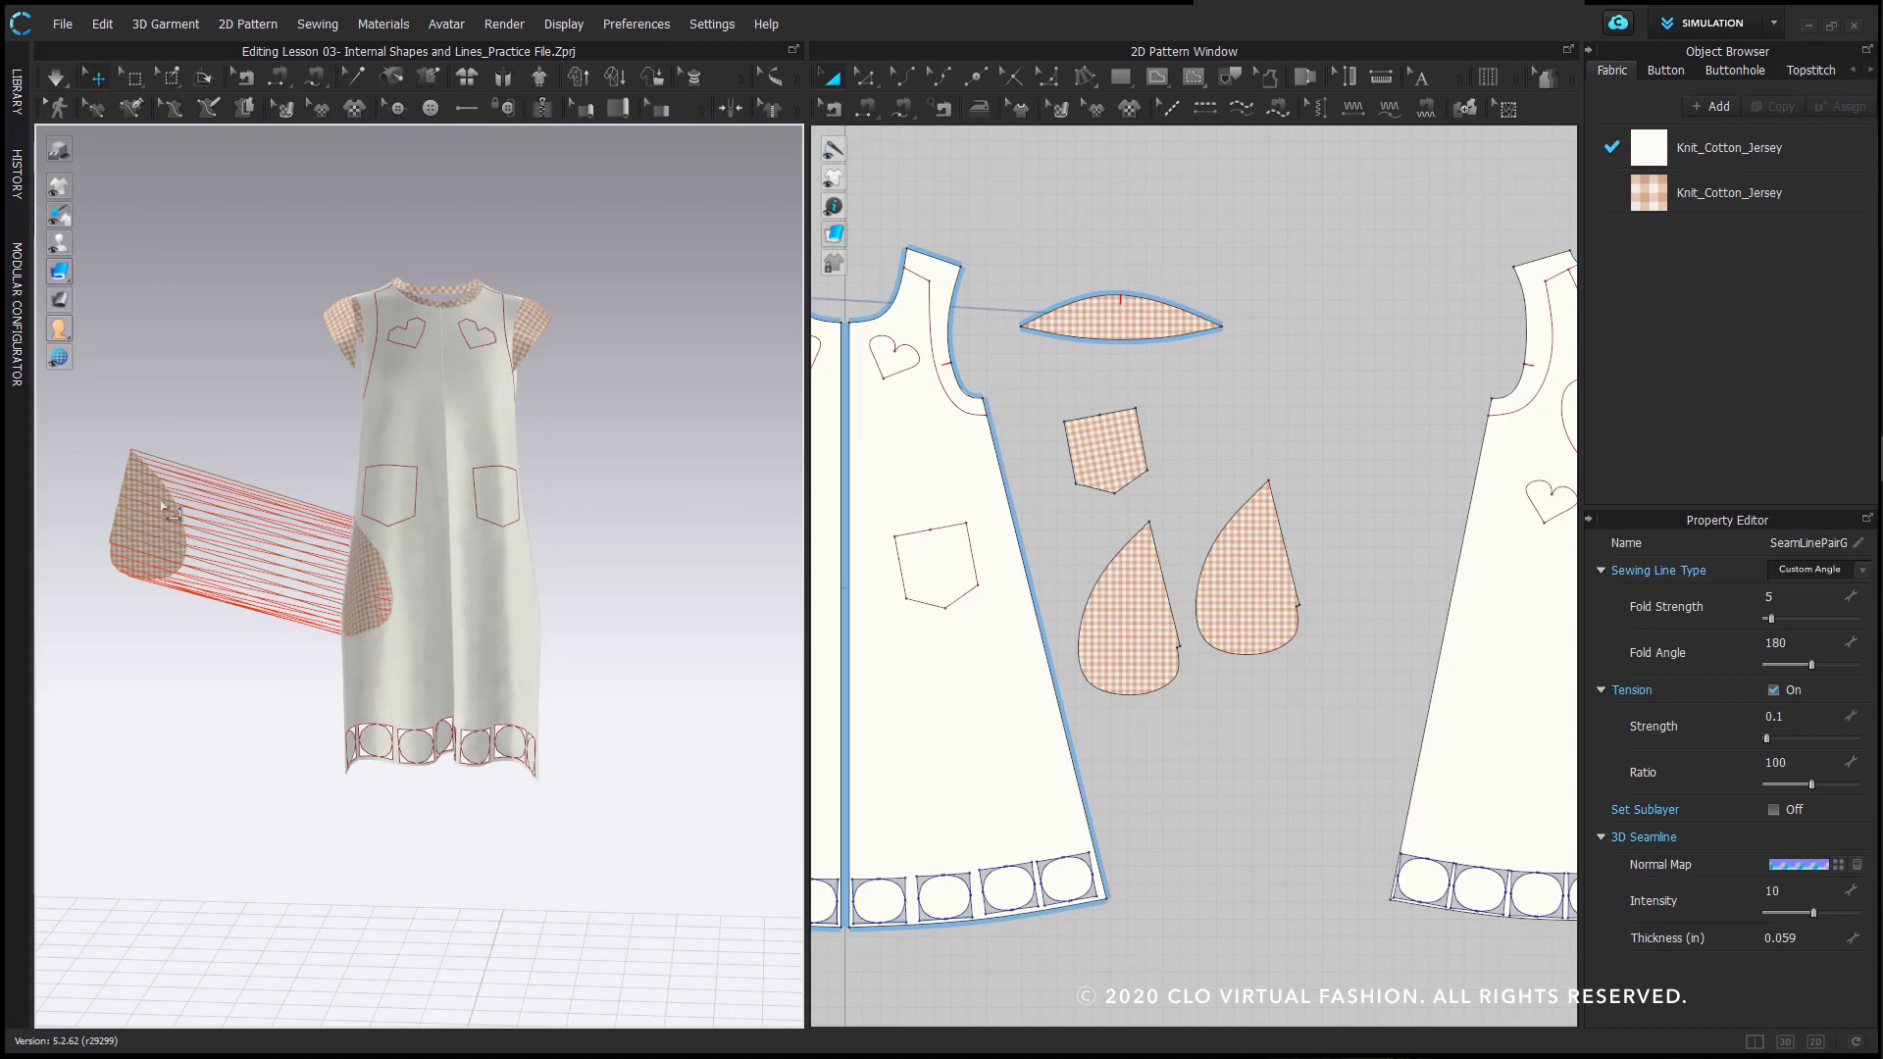
{"action": "right_click", "coordinate": [163, 525]}
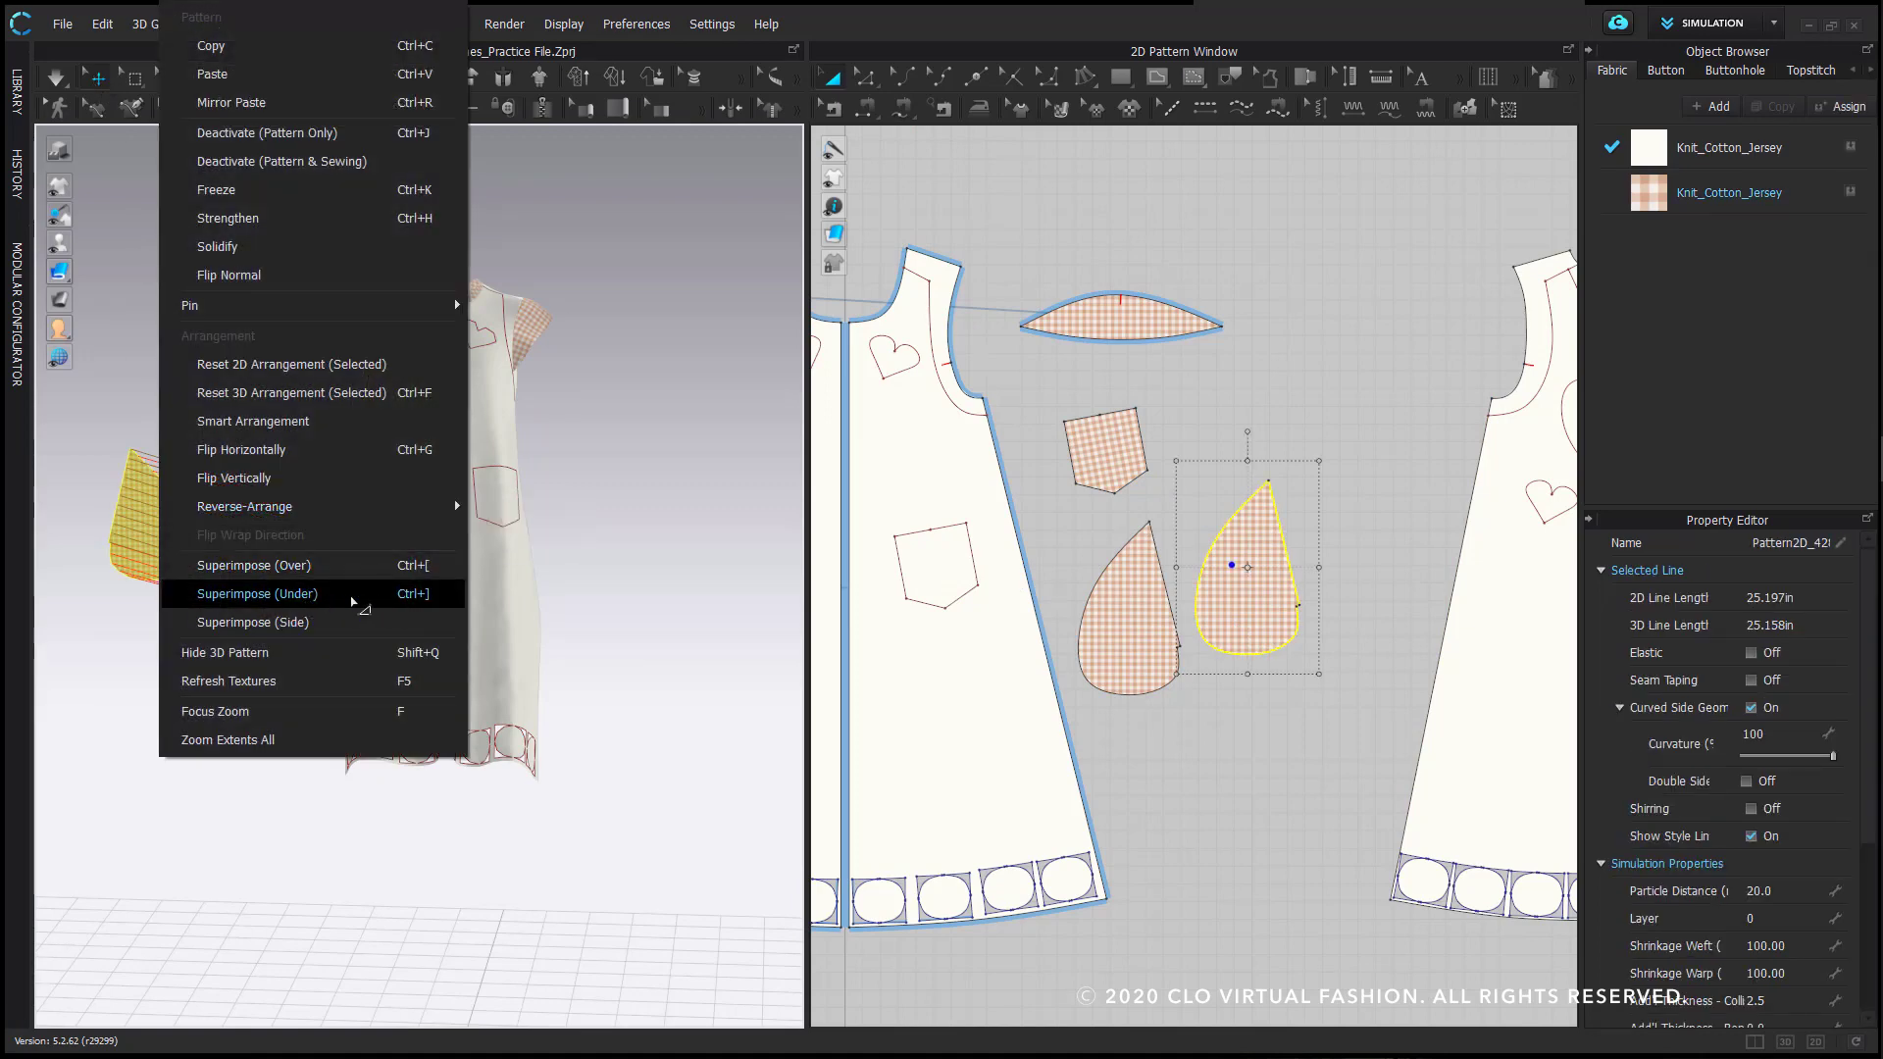
{"action": "left_click", "coordinate": [346, 596]}
{"action": "left_click", "coordinate": [628, 531]}
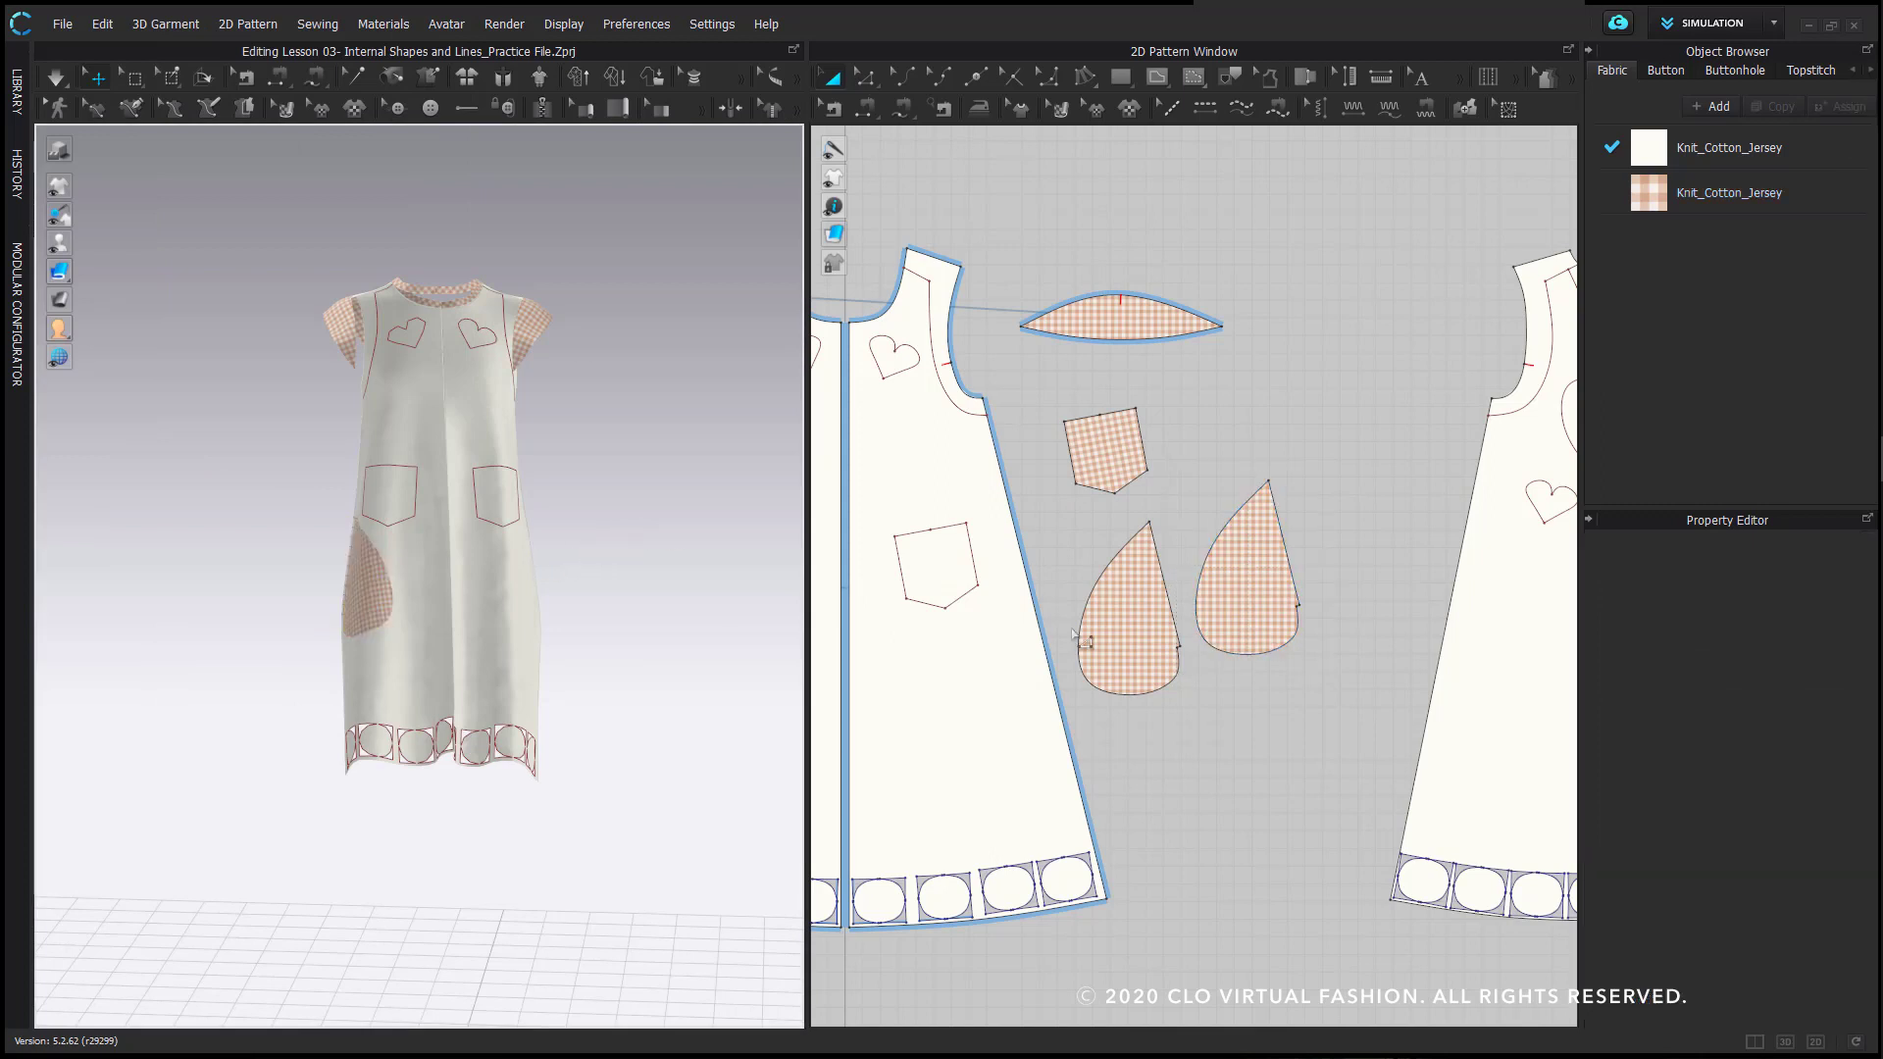
{"action": "left_click", "coordinate": [1227, 627]}
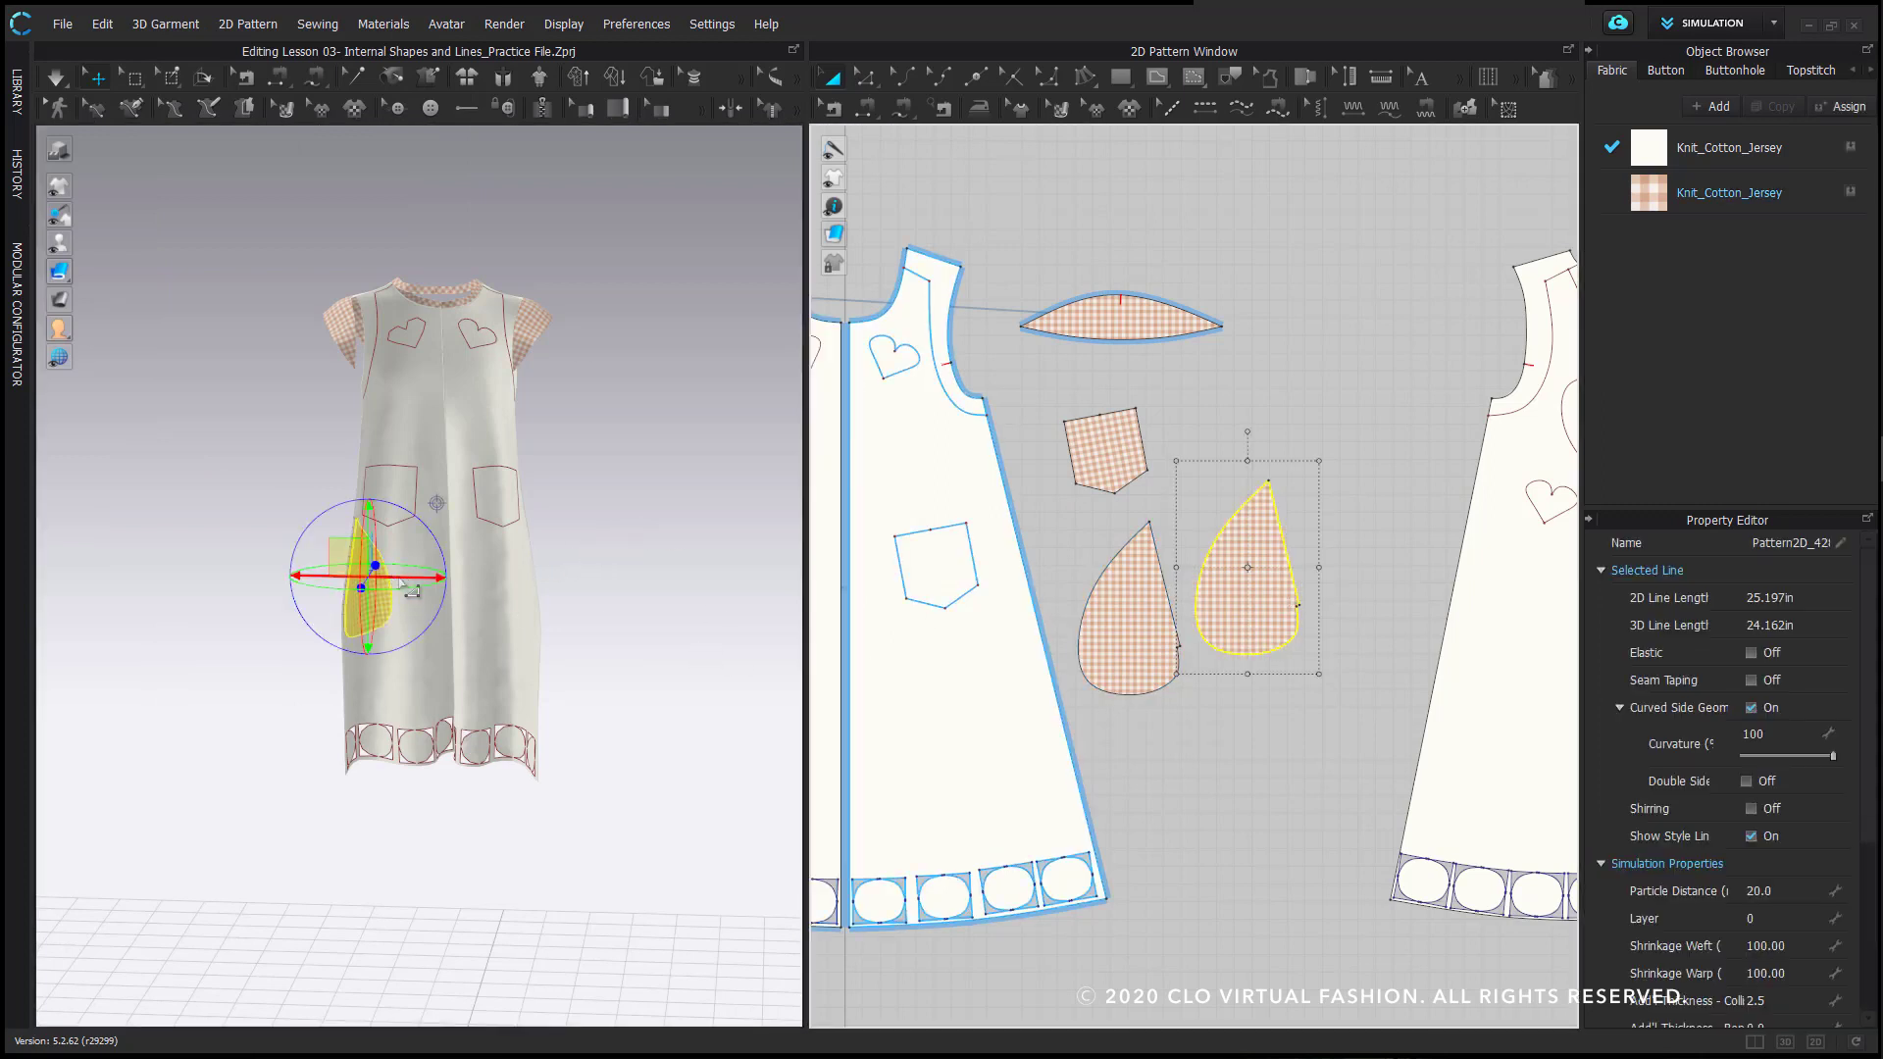
{"action": "left_click_drag", "start_coordinate": [409, 582], "coordinate": [436, 594]}
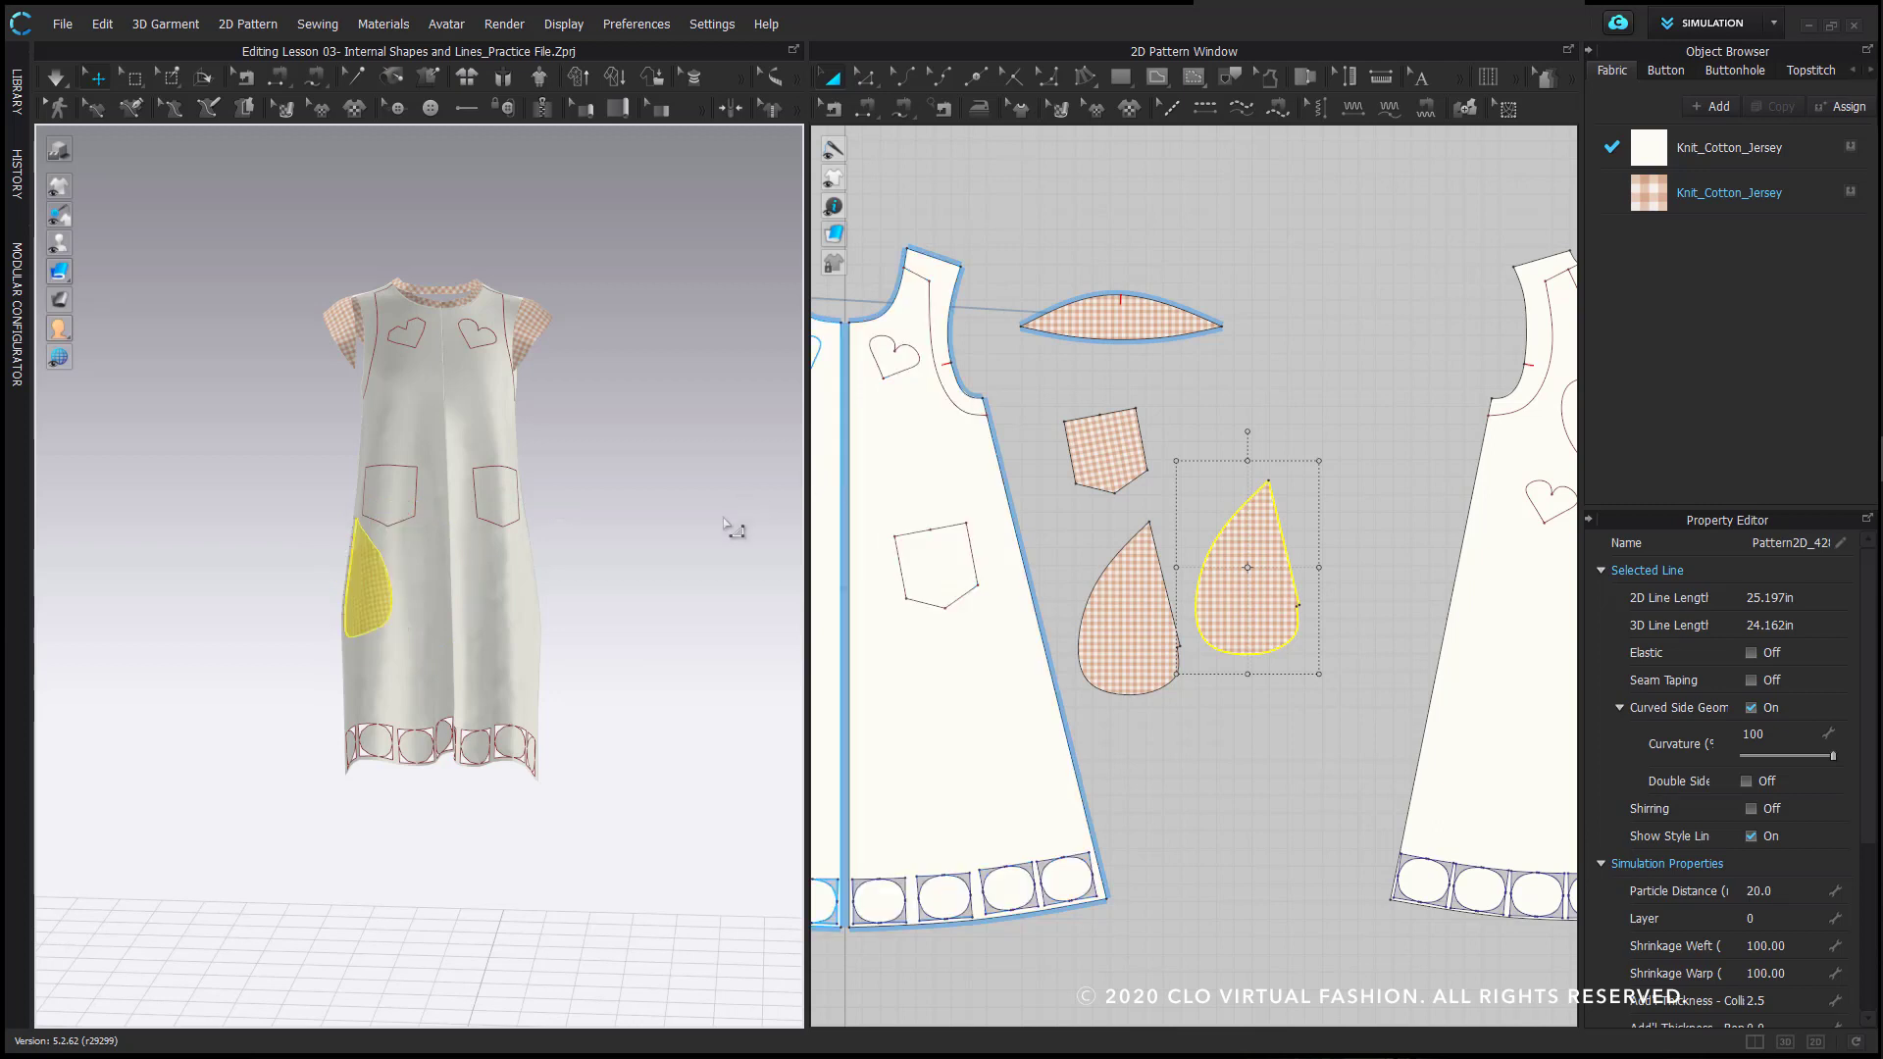
- Delete the full-length side seam joining the front panel to the back panel, using Edit Sewing
{"action": "left_click", "coordinate": [731, 530]}
{"action": "scroll", "coordinate": [706, 520], "scroll_direction": "up", "scroll_amount": 4}
{"action": "middle_click_drag", "start_coordinate": [1284, 594], "coordinate": [1277, 586]}
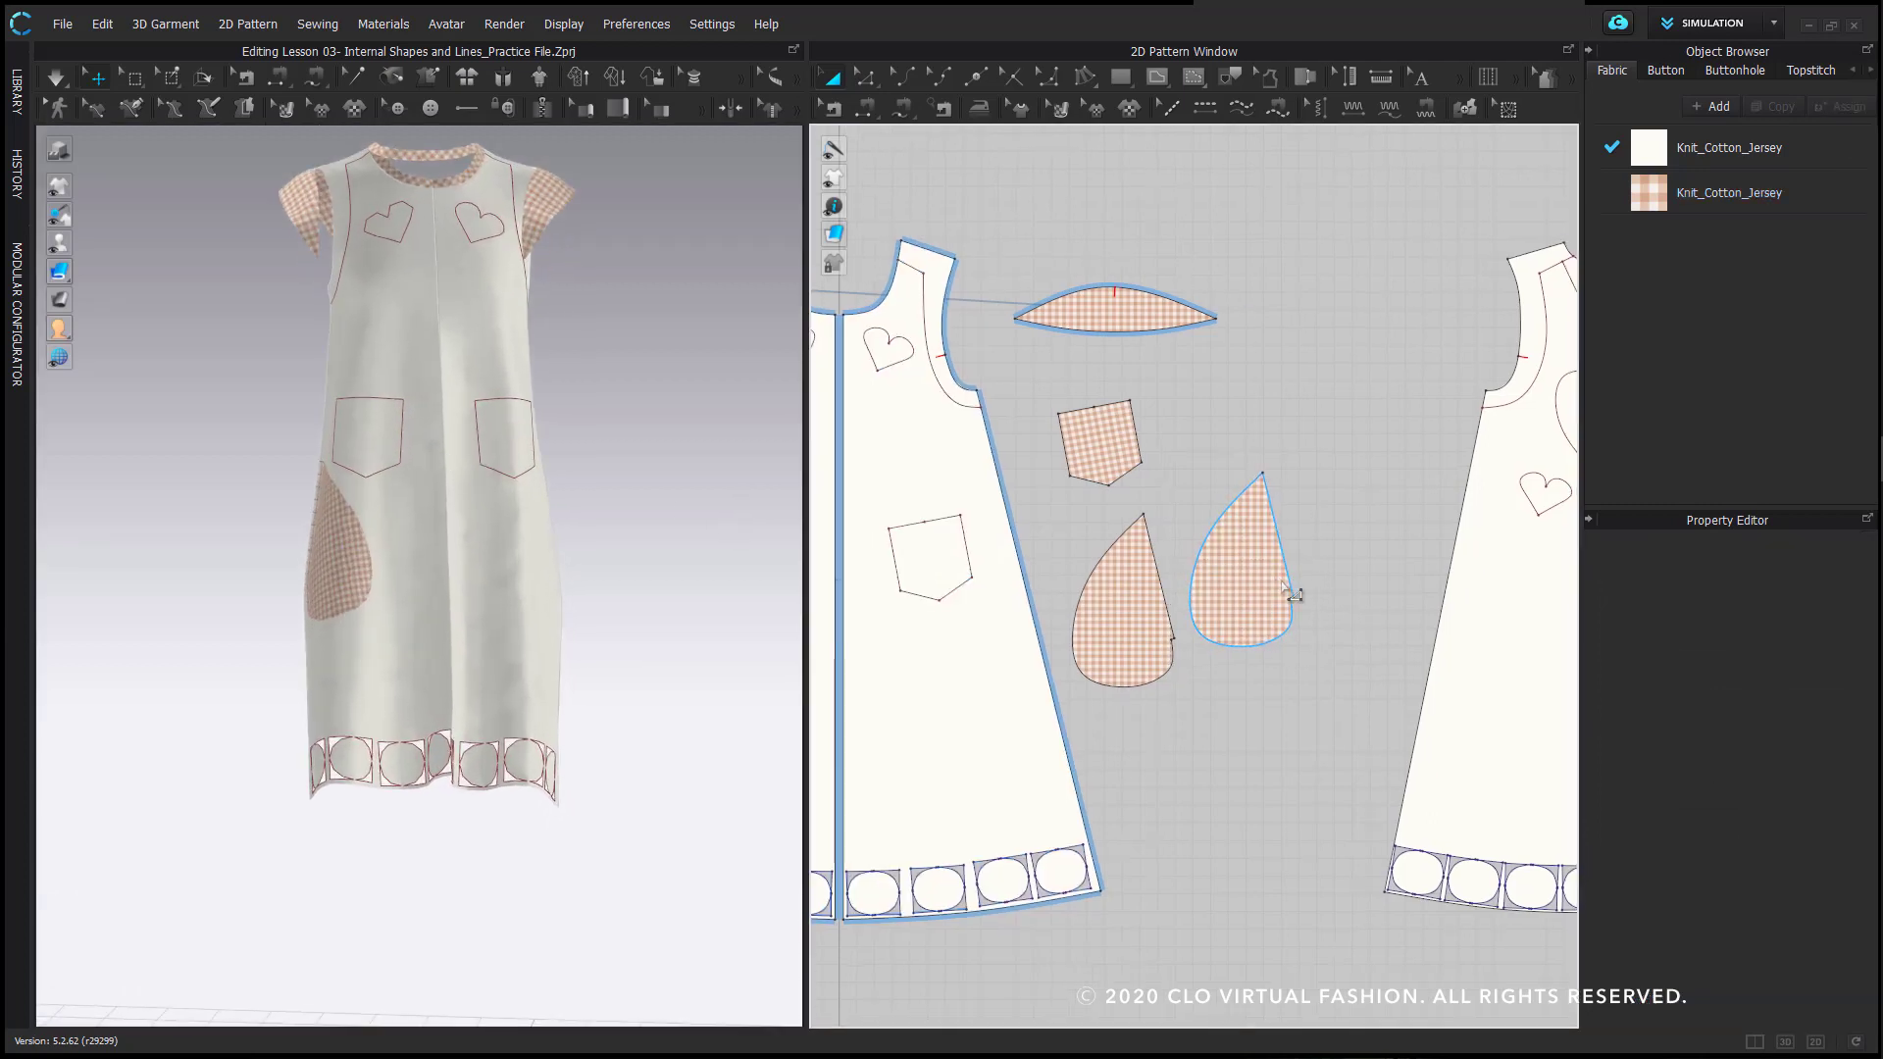
{"action": "left_click", "coordinate": [834, 110]}
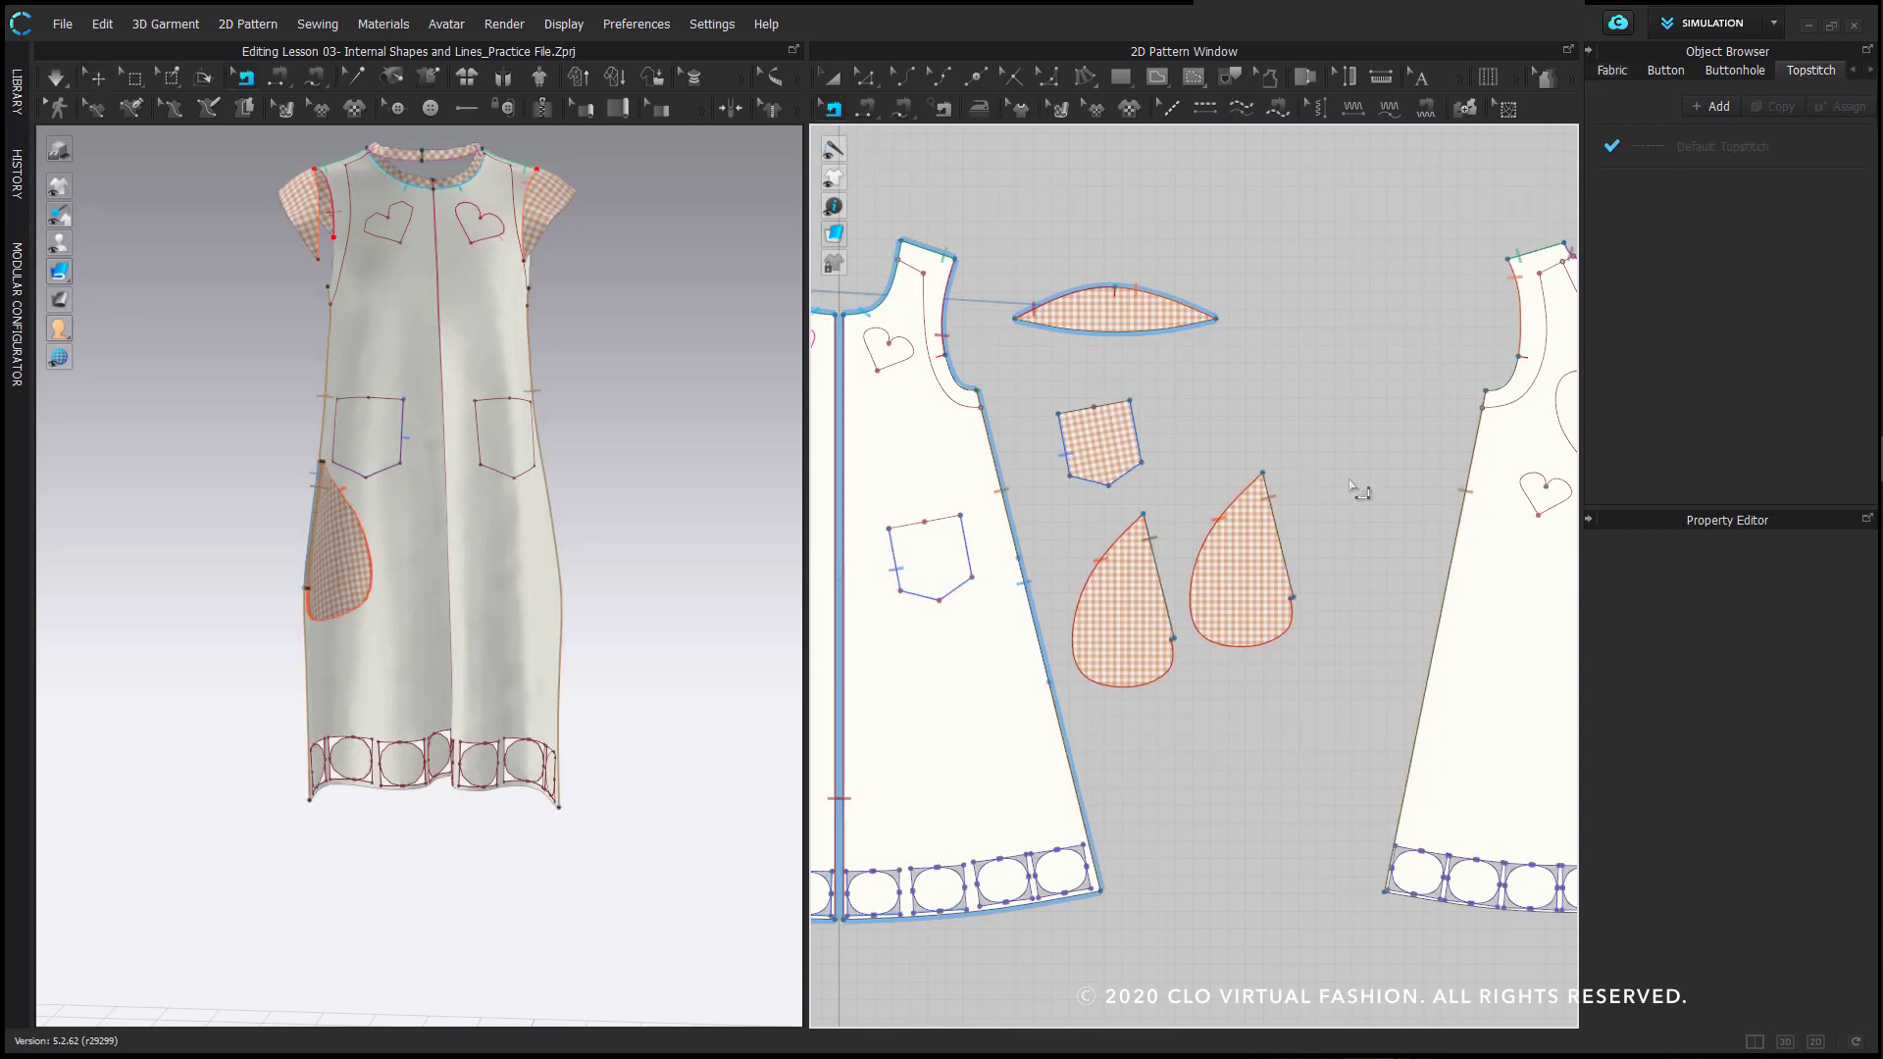
{"action": "left_click", "coordinate": [1471, 478]}
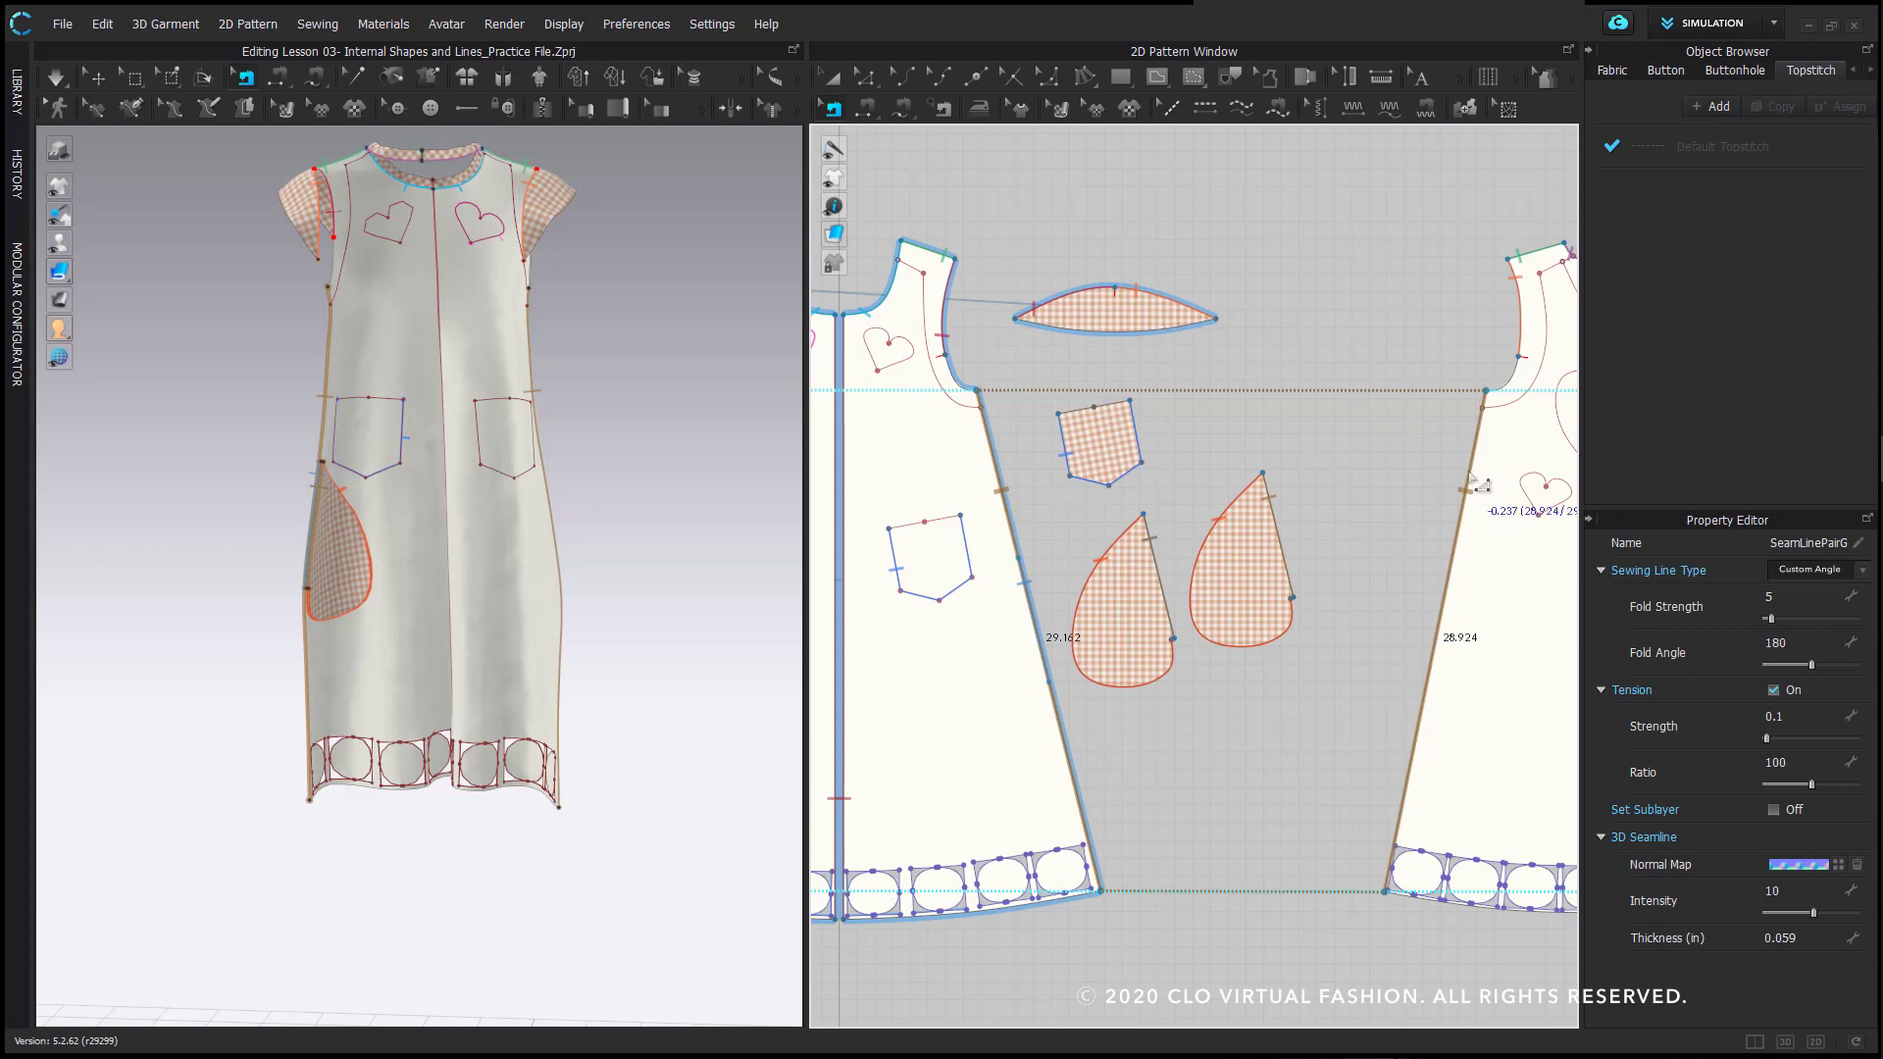
{"action": "key", "text": "space"}
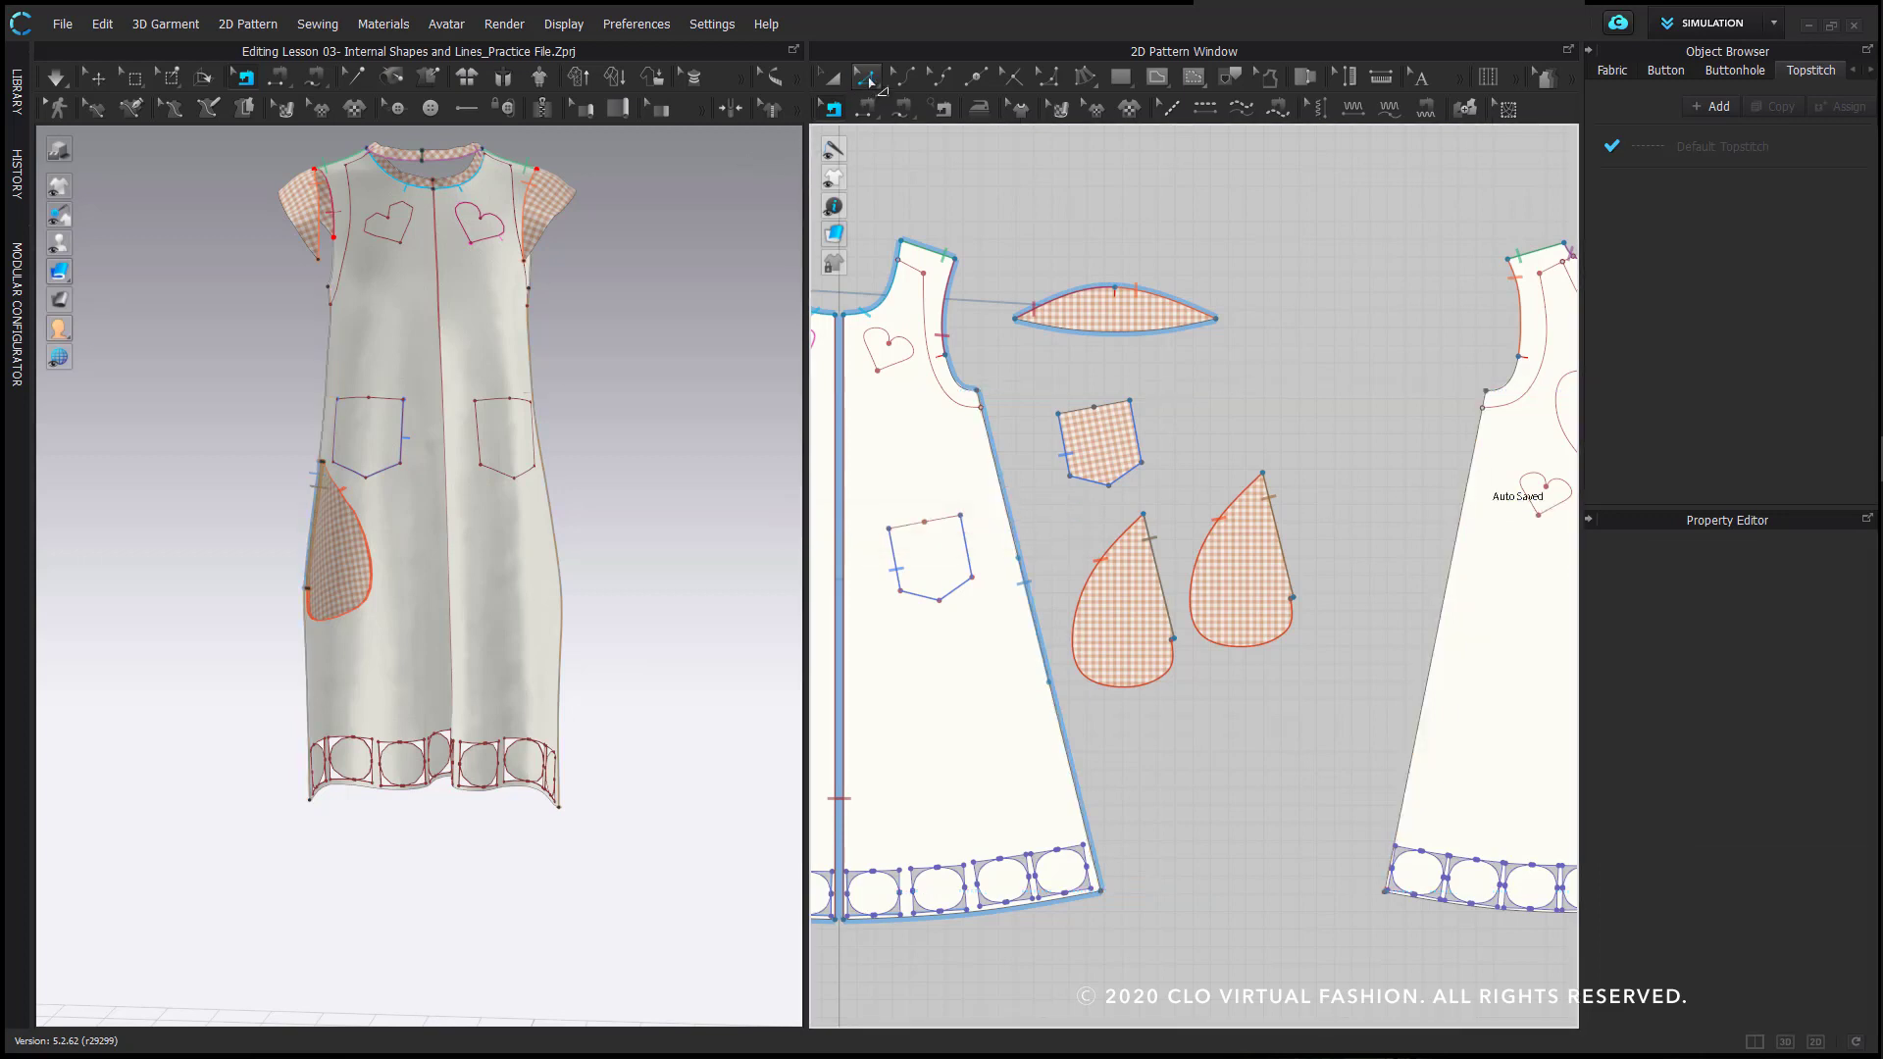
- Free-sew the front side edge from the pocket's top point to the underarm onto the matching upper part of the back's side edge
{"action": "left_click", "coordinate": [870, 82]}
{"action": "left_click", "coordinate": [1030, 587]}
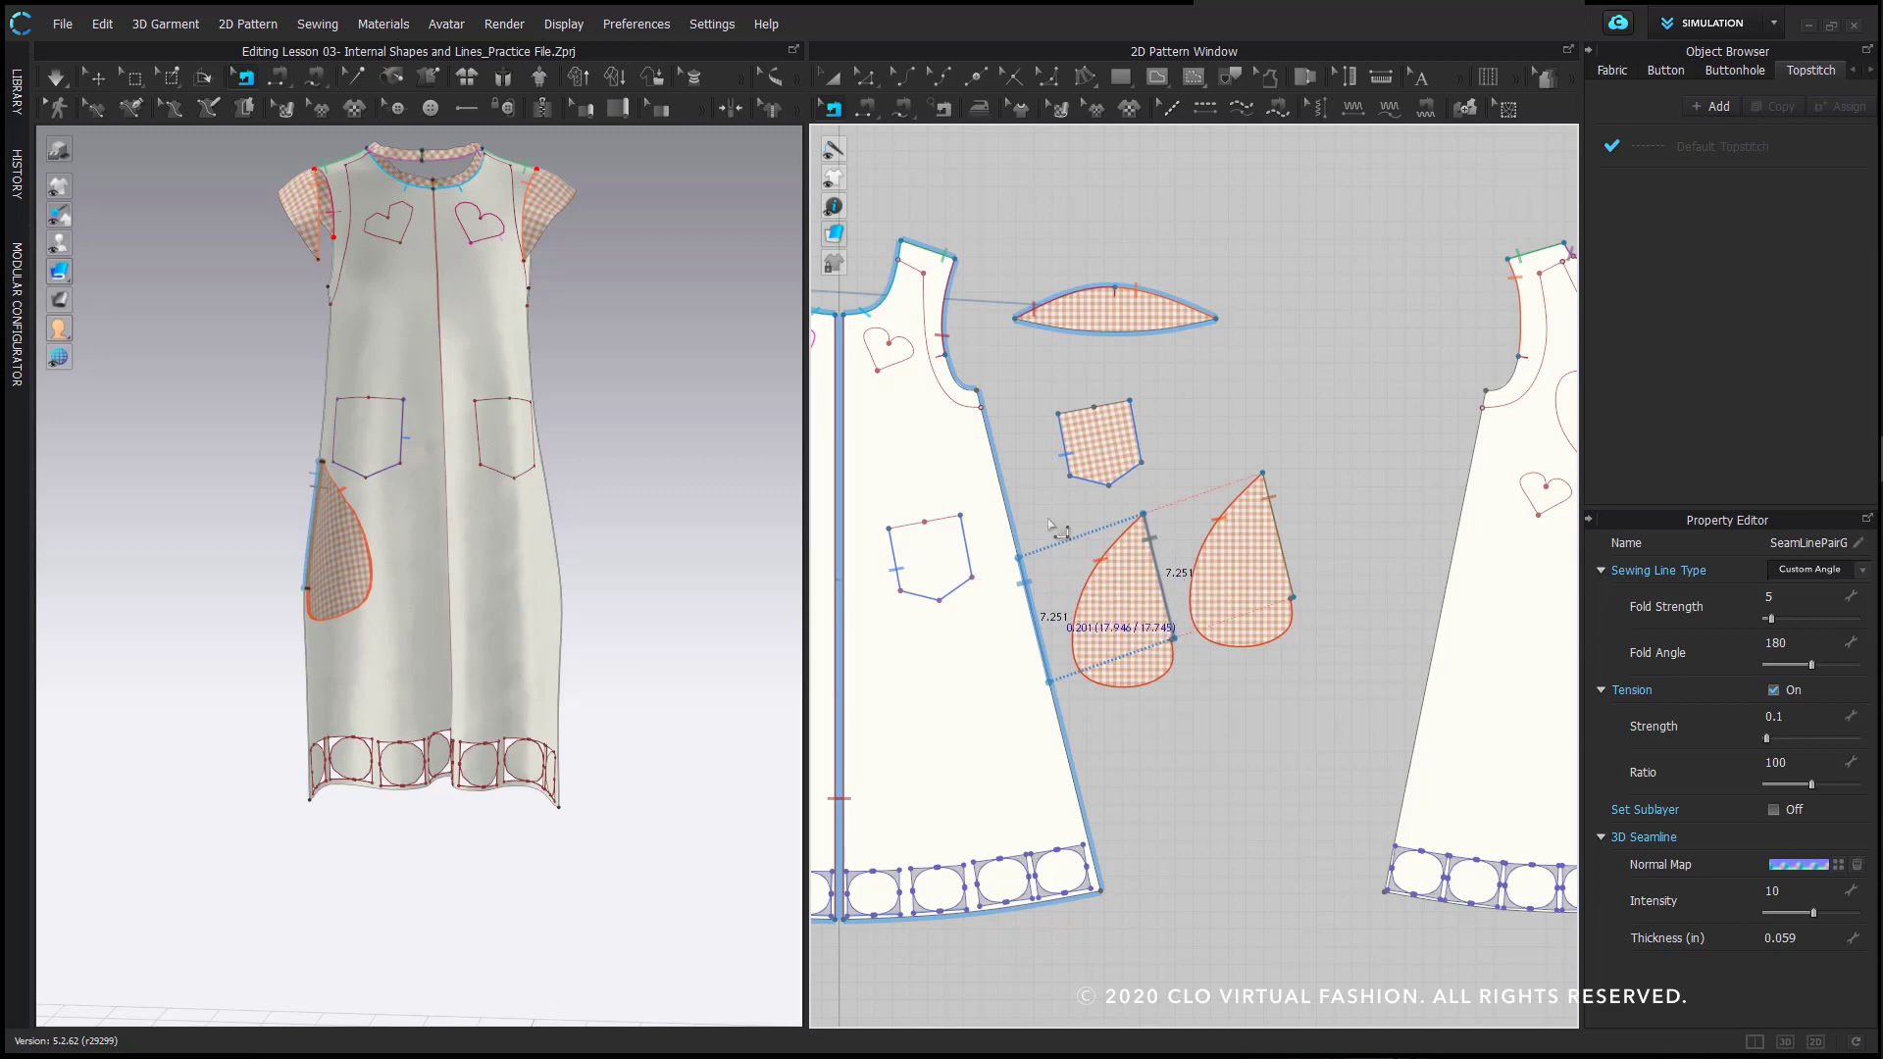
{"action": "key", "text": "a"}
{"action": "left_click", "coordinate": [903, 110]}
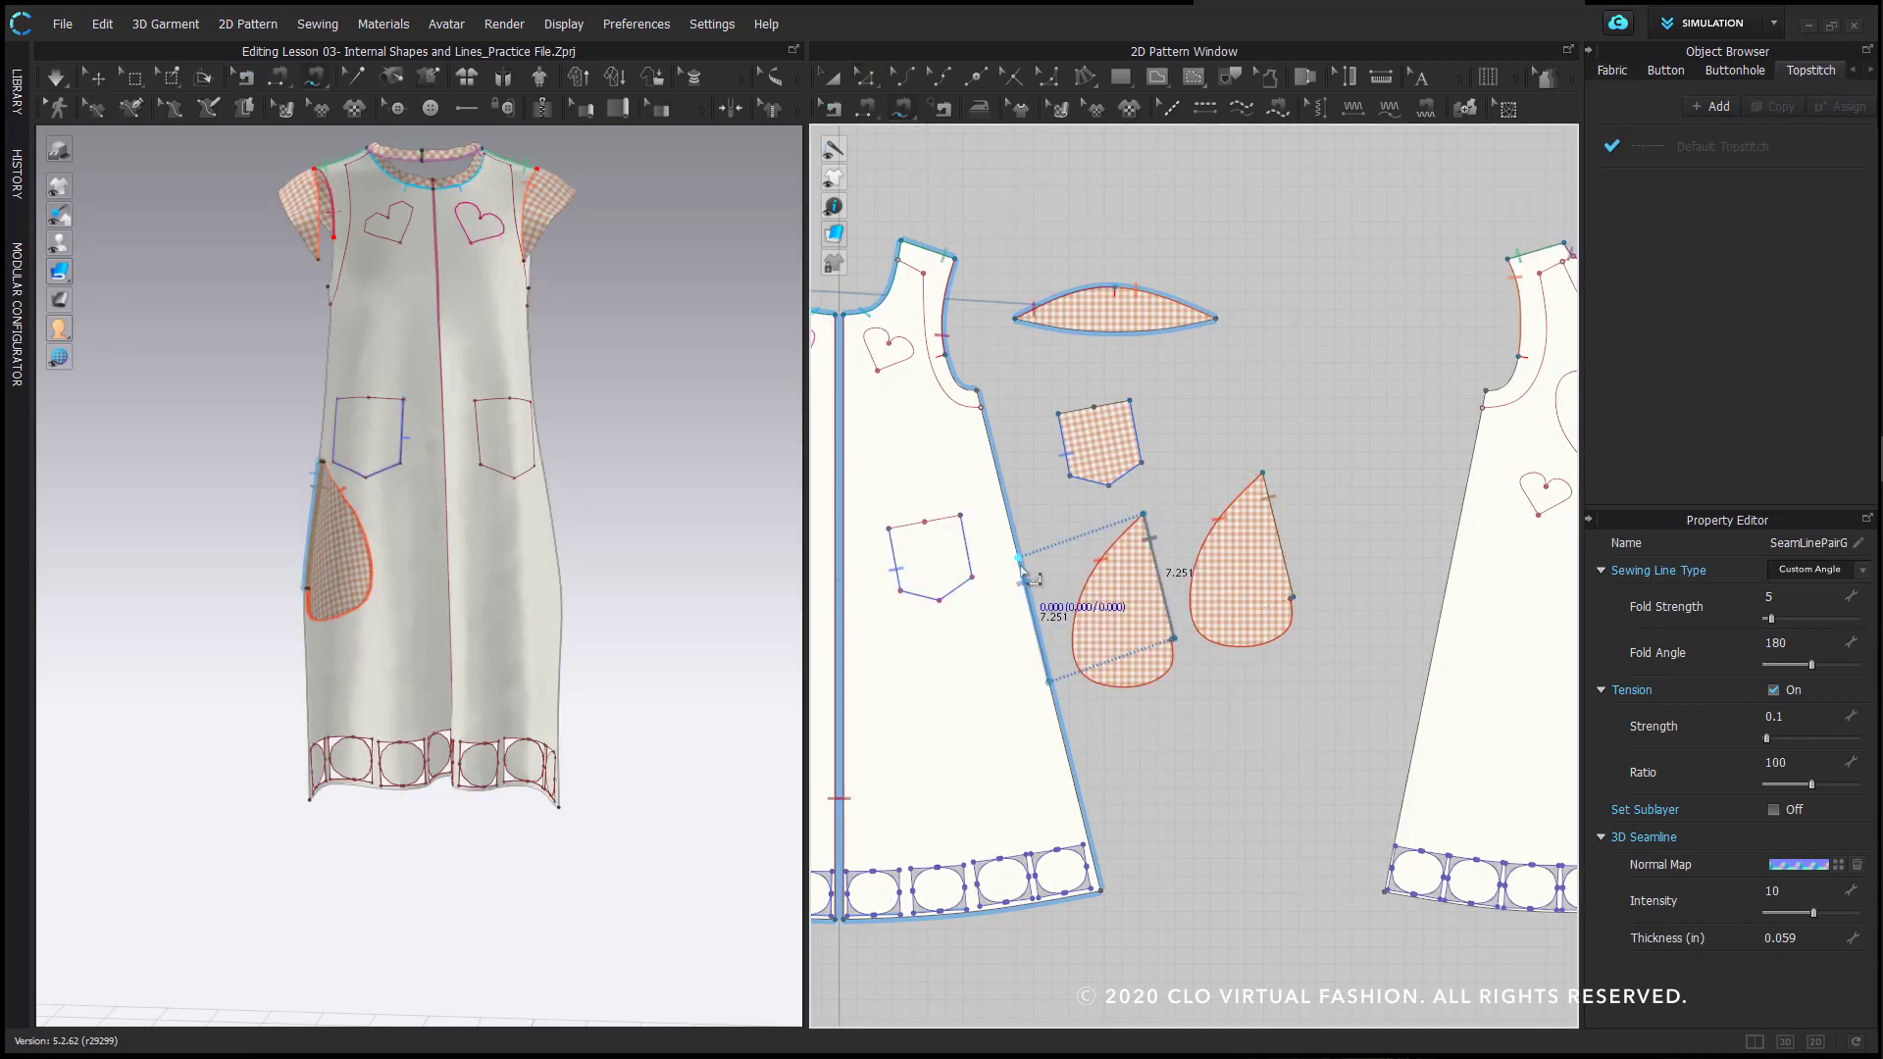
{"action": "left_click", "coordinate": [976, 390]}
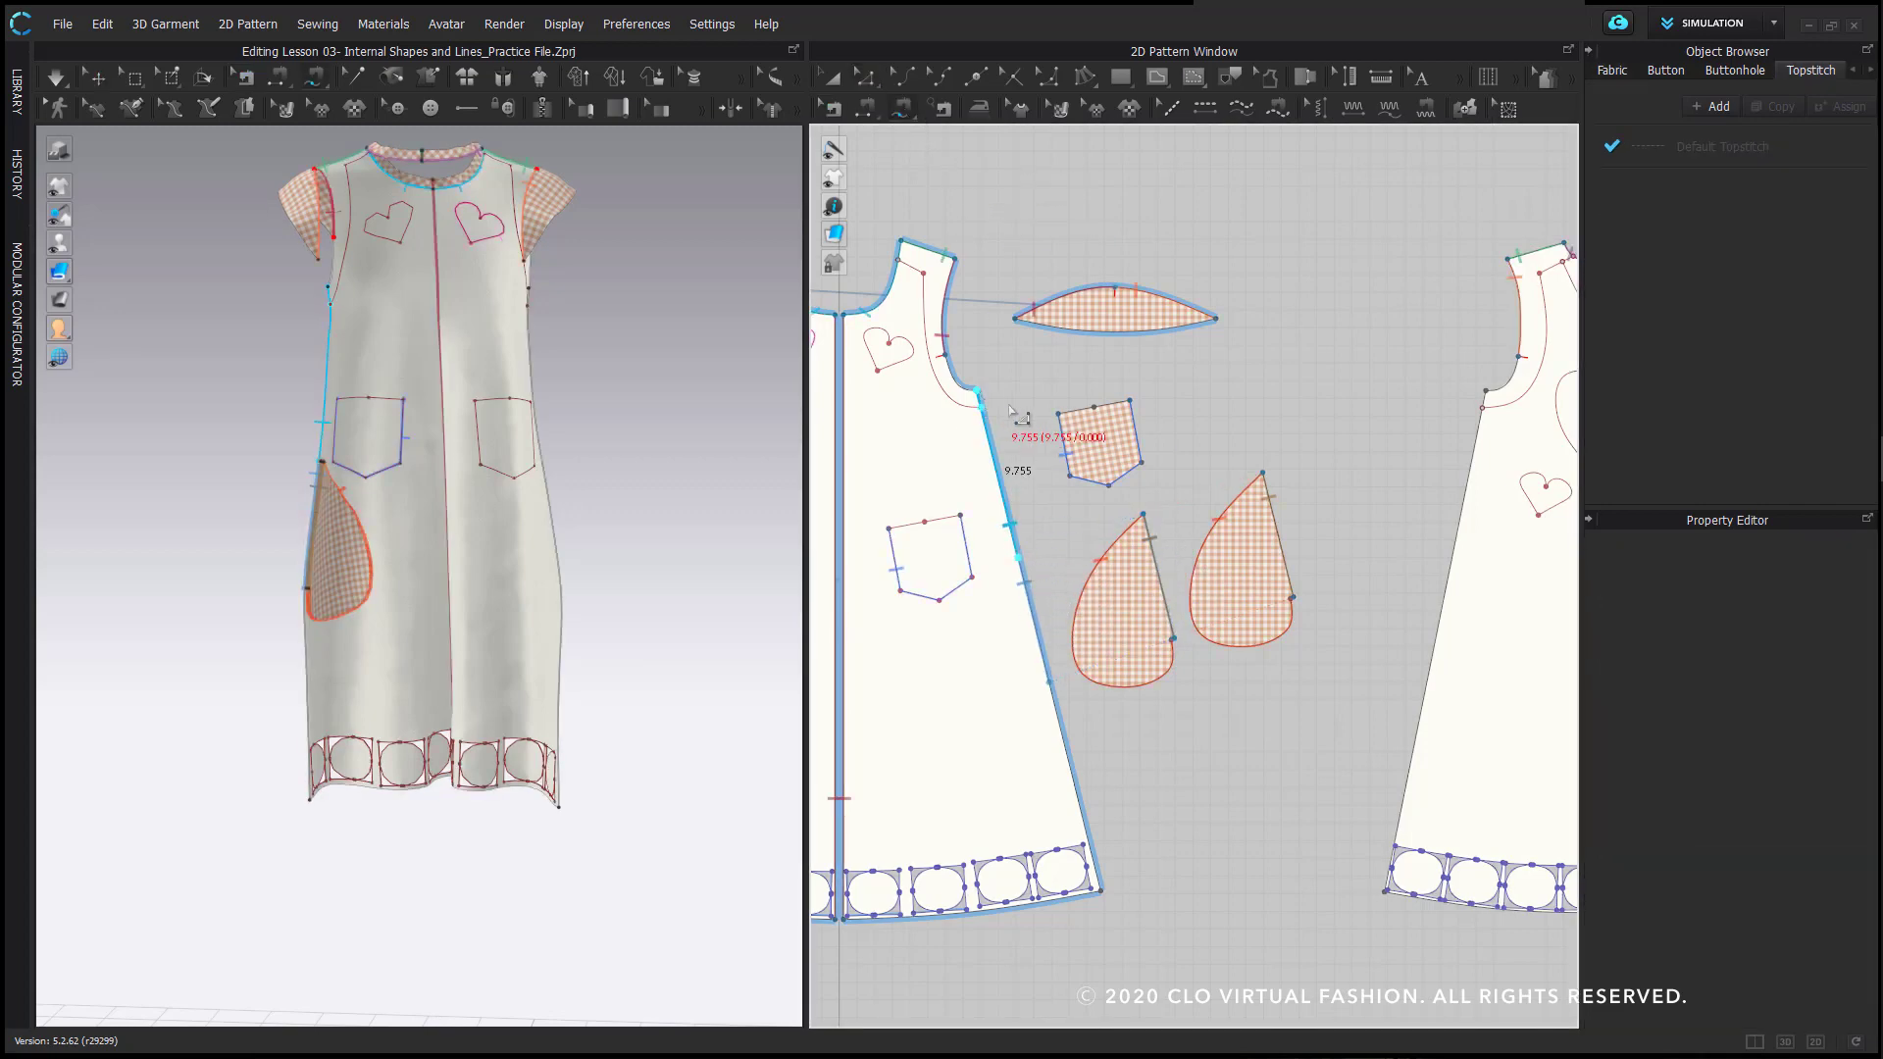
{"action": "left_click", "coordinate": [1483, 393]}
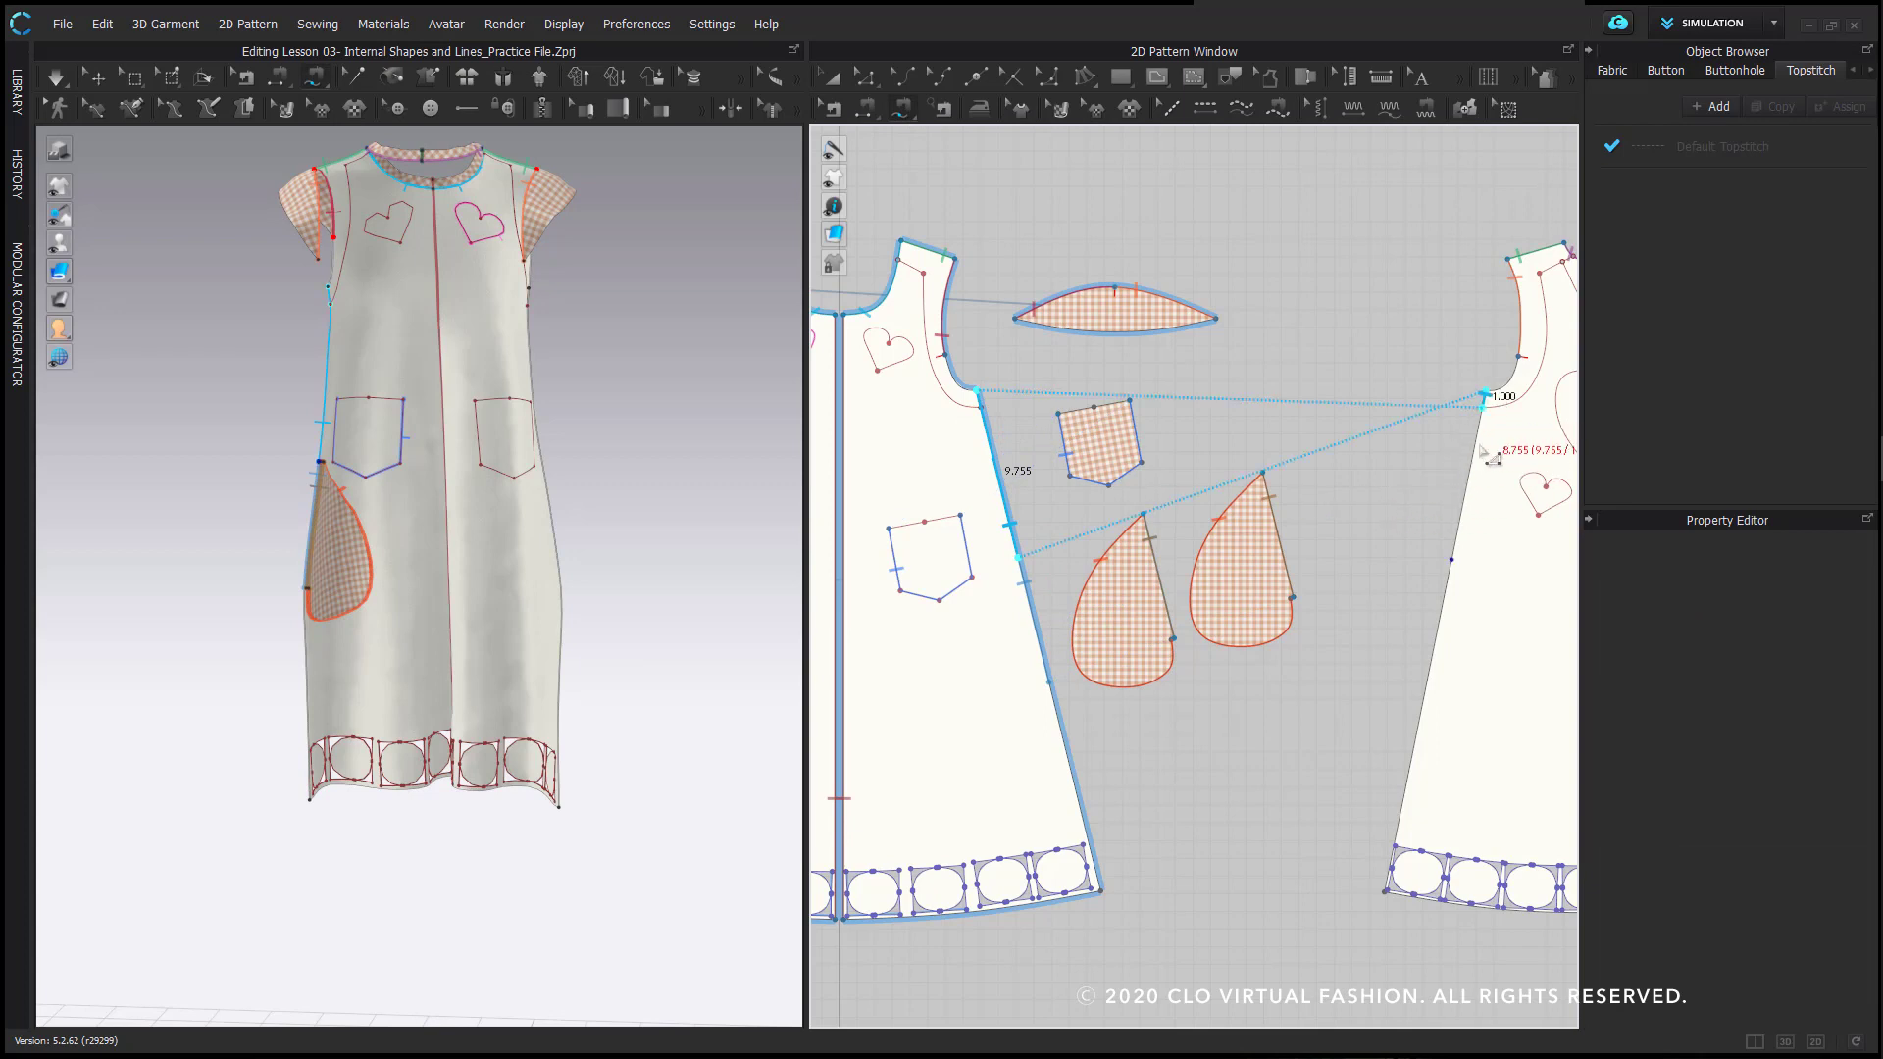
{"action": "left_click", "coordinate": [1455, 561]}
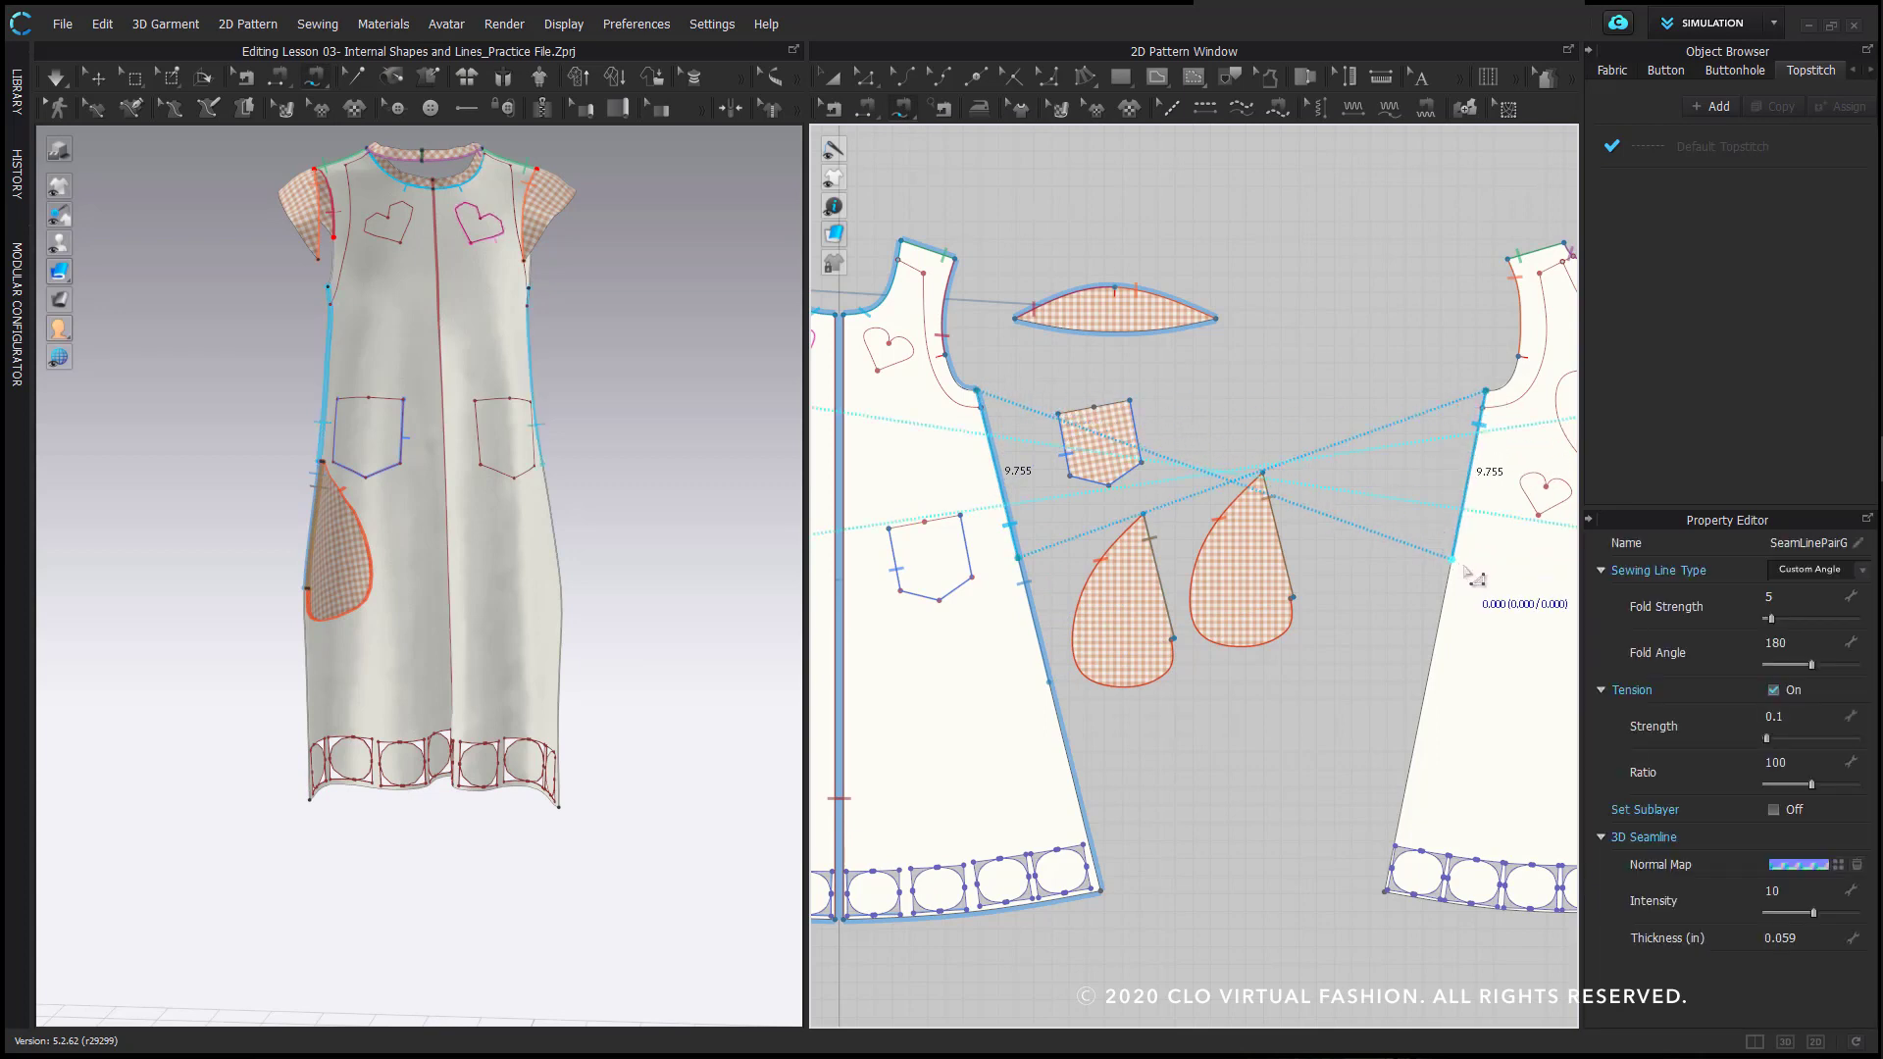
- Reverse the sewing direction of the upper side seam between front and back
{"action": "left_click", "coordinate": [832, 110]}
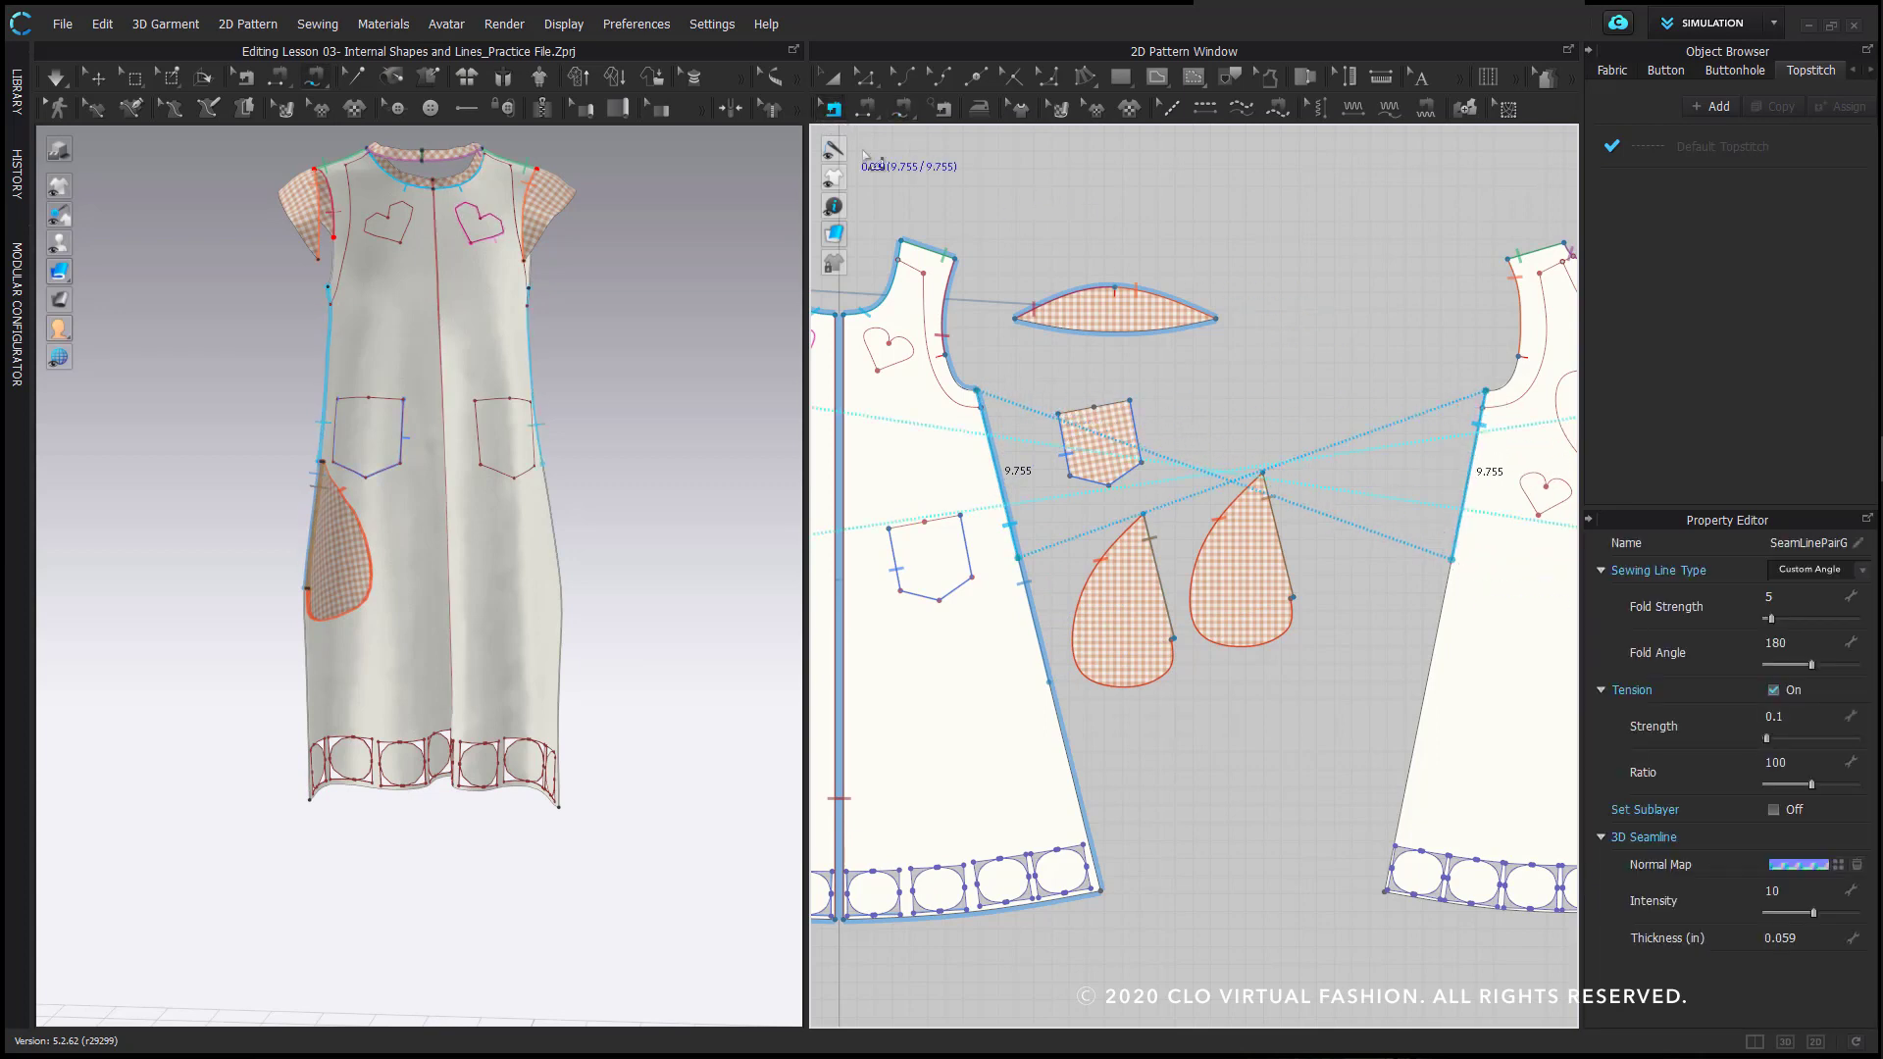
{"action": "right_click", "coordinate": [1452, 539]}
{"action": "left_click", "coordinate": [1460, 557]}
{"action": "right_click", "coordinate": [1457, 553]}
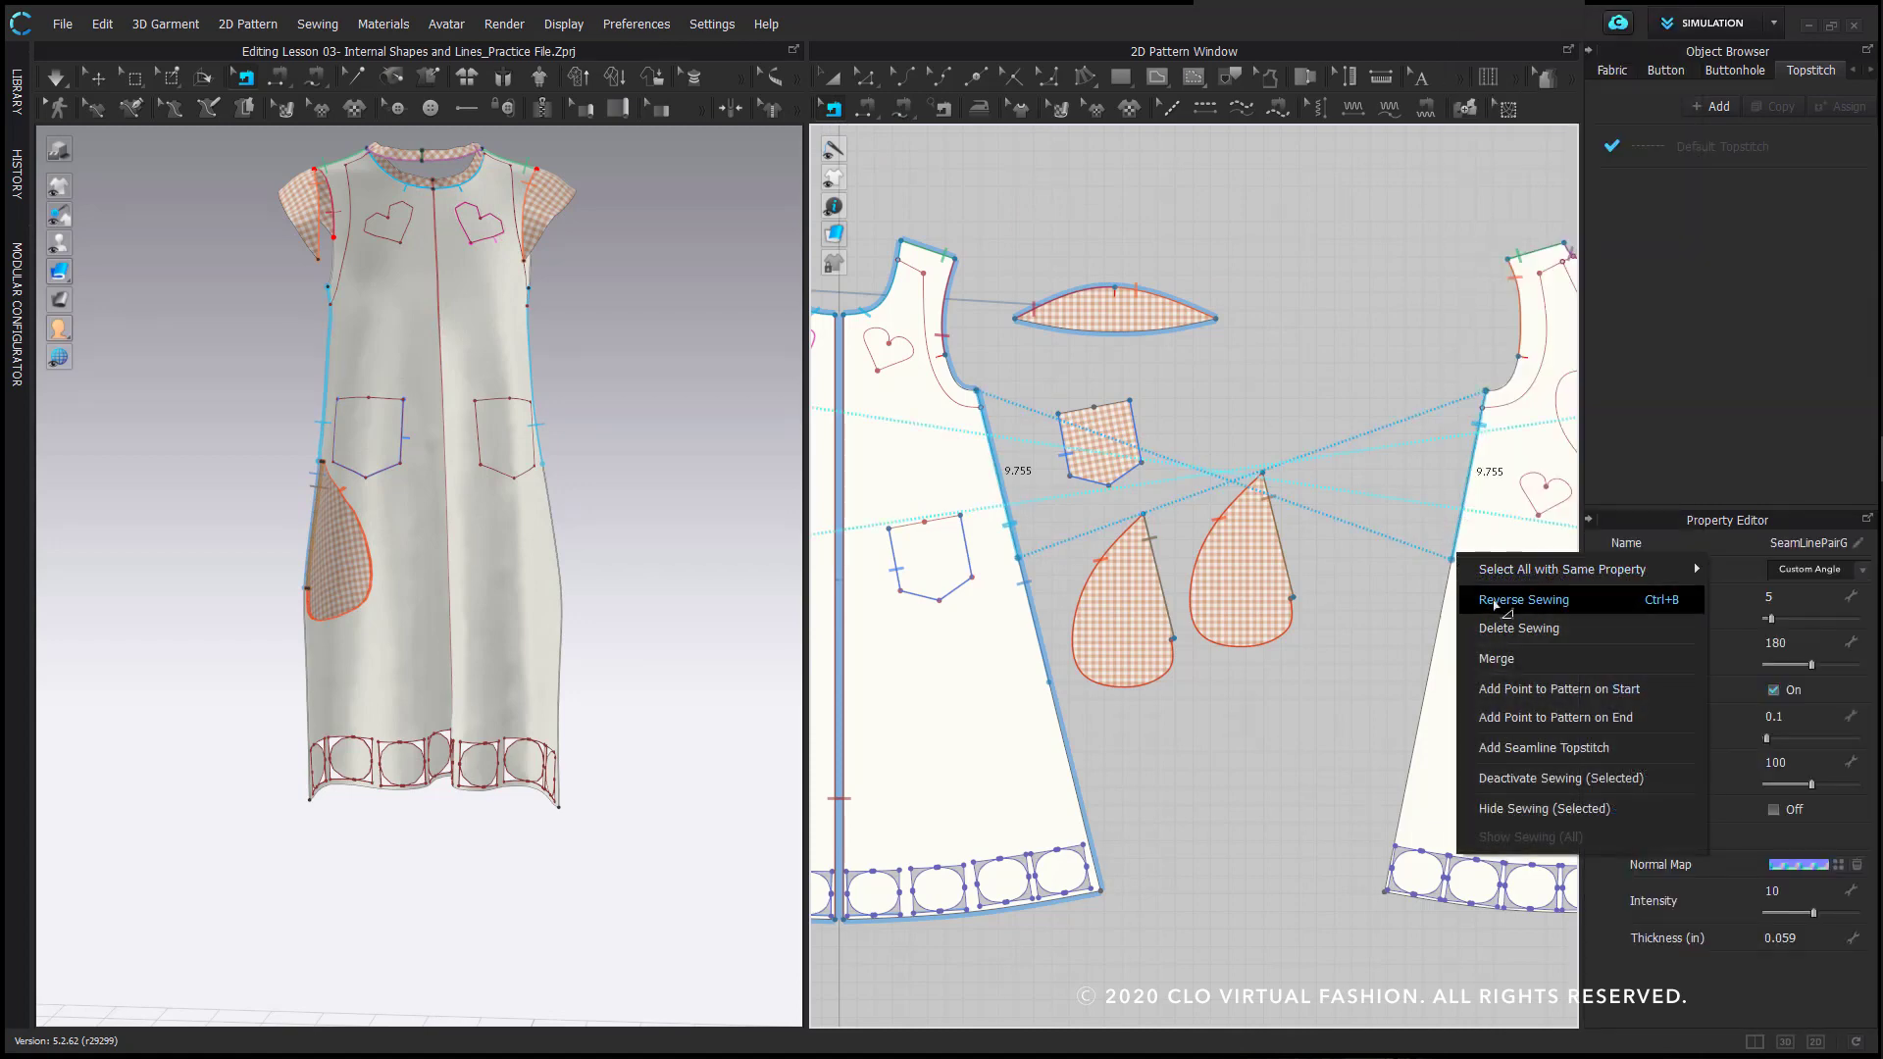
{"action": "left_click", "coordinate": [1496, 600]}
- Free-sew the straight edge of the outer teardrop pocket bag to the back's side edge, directly below the upper side seam
{"action": "scroll", "coordinate": [1385, 608], "scroll_direction": "down", "scroll_amount": 3}
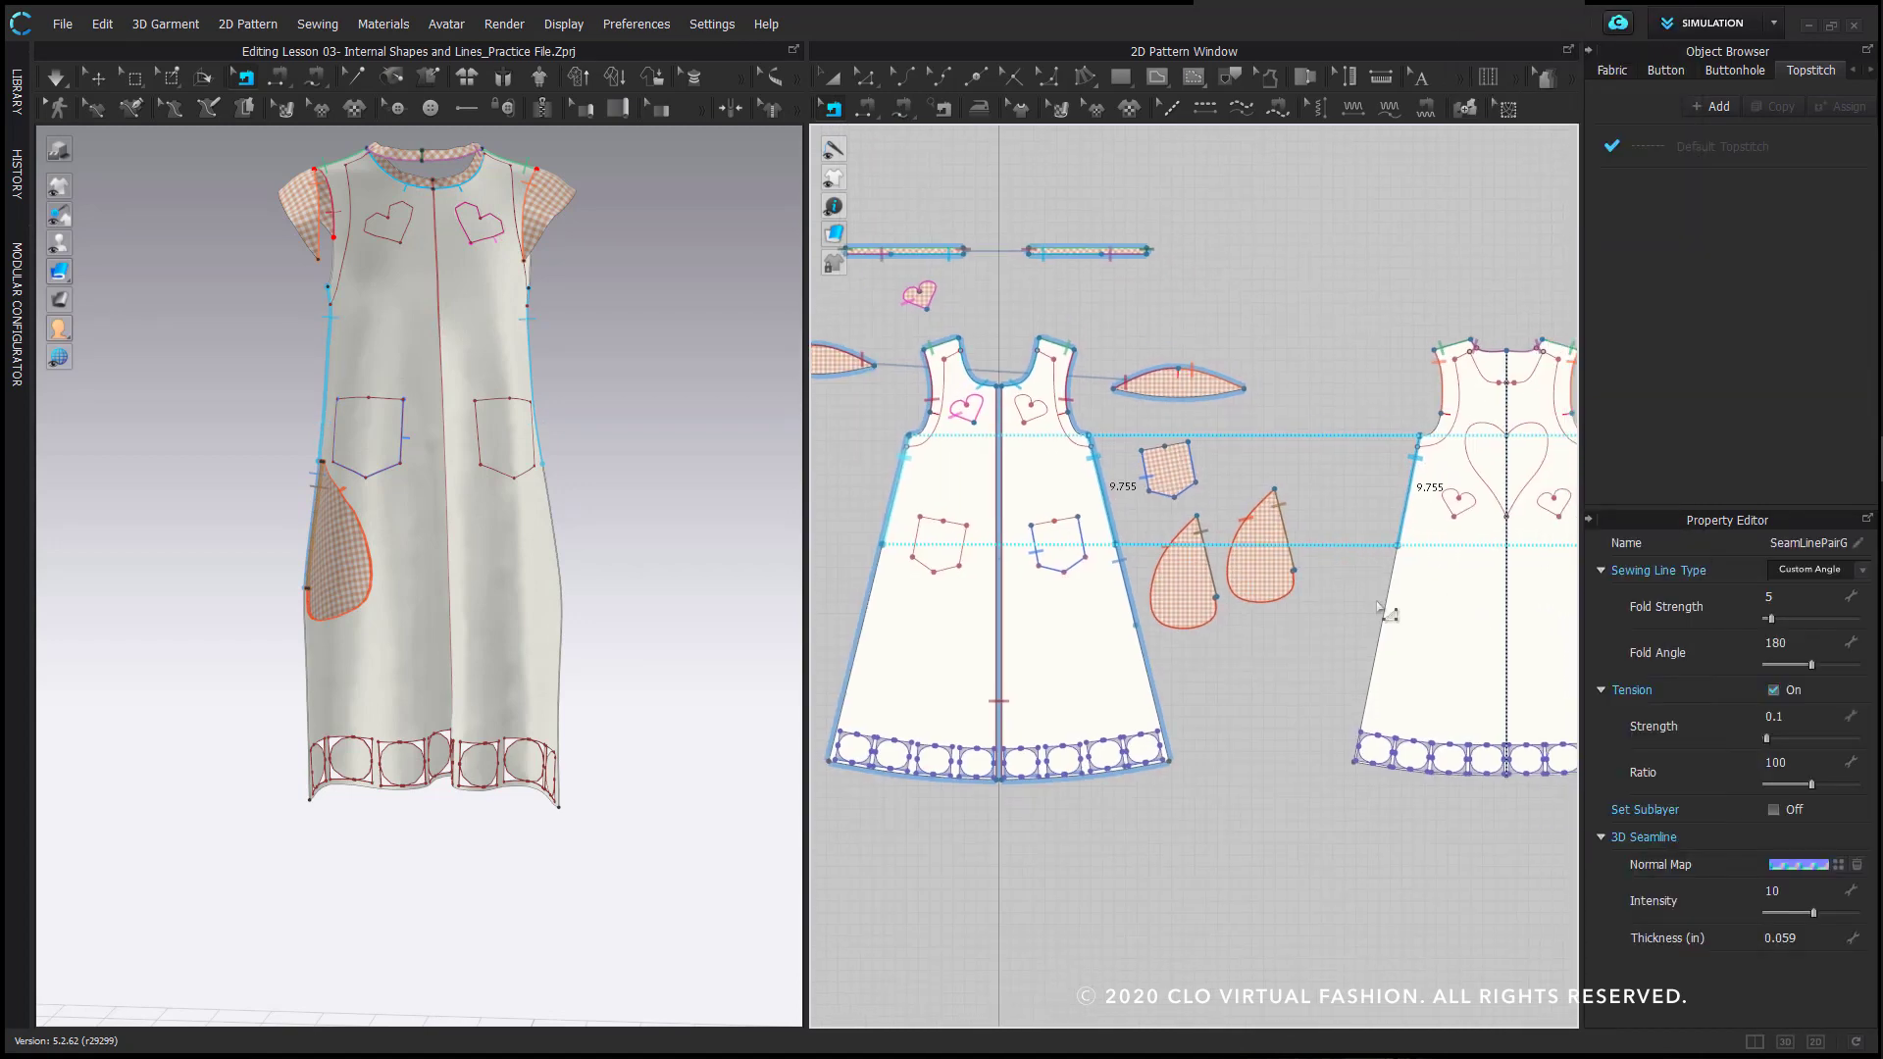
{"action": "left_click", "coordinate": [901, 108]}
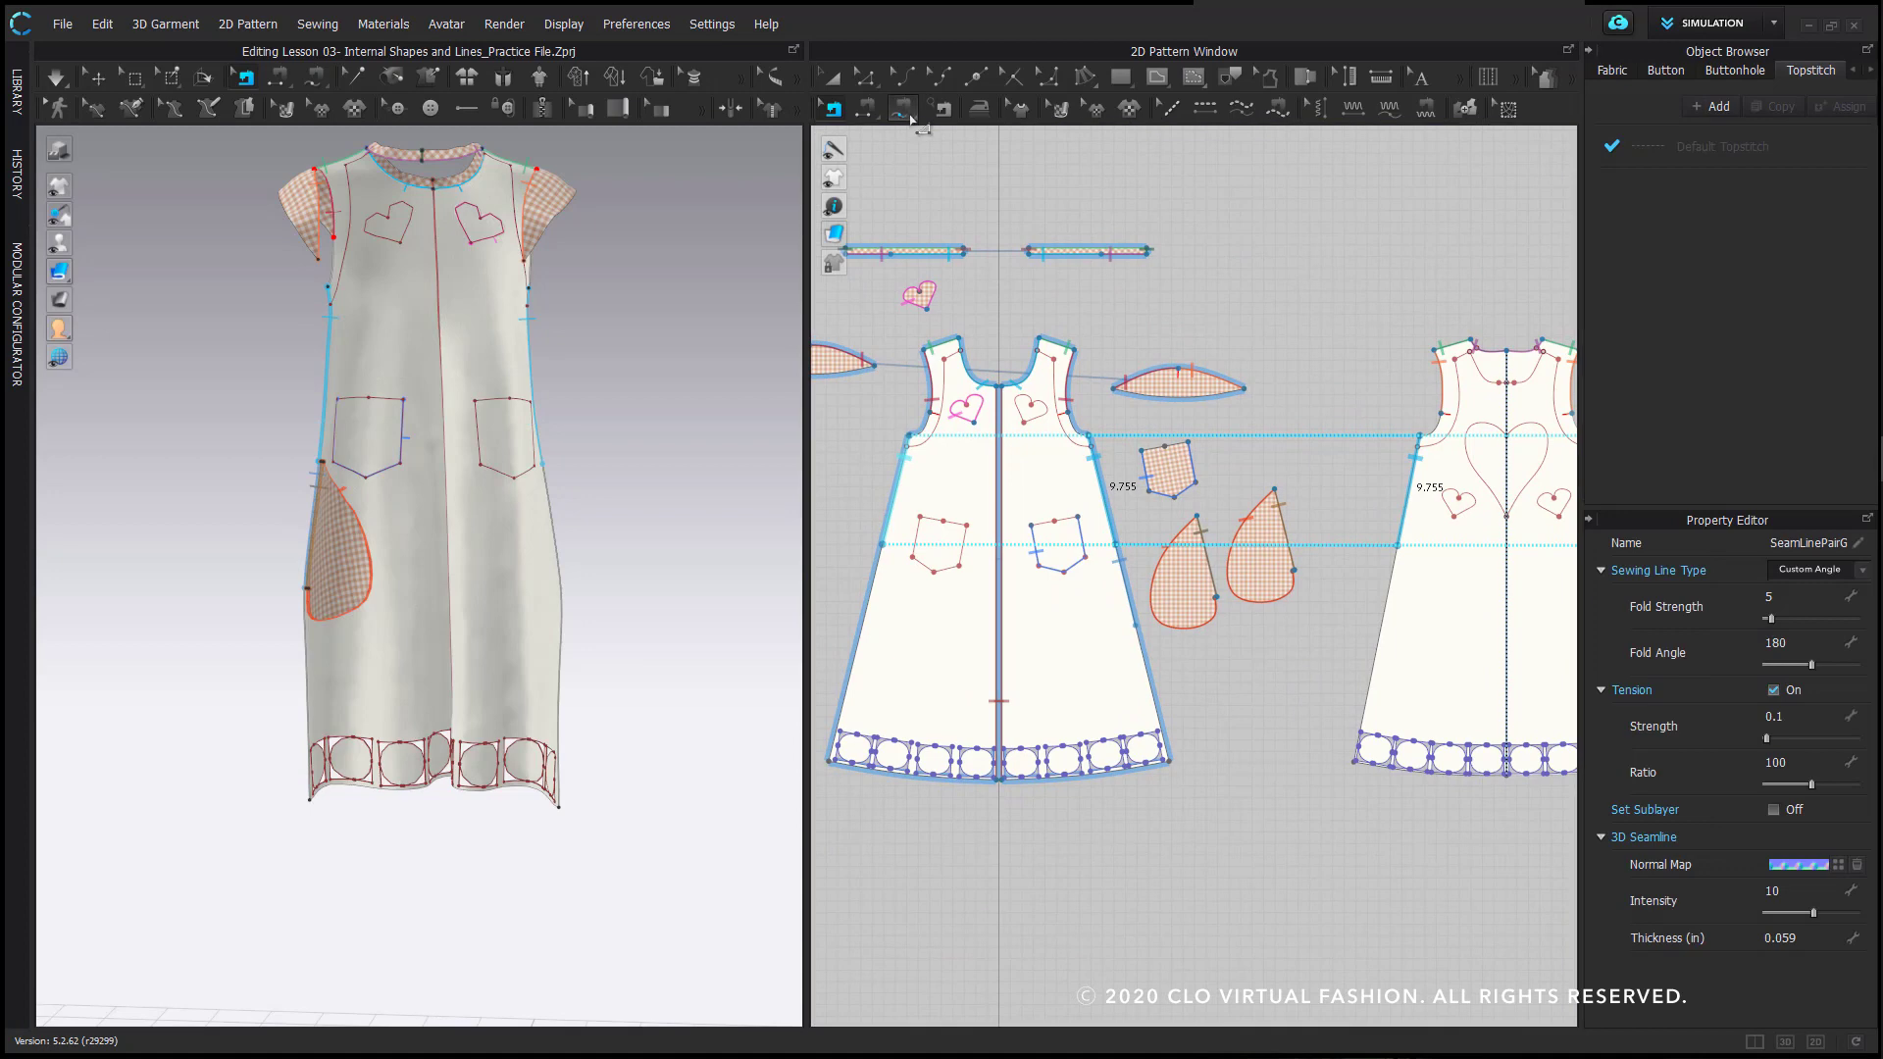
{"action": "left_click", "coordinate": [1275, 491]}
{"action": "left_click", "coordinate": [1294, 570]}
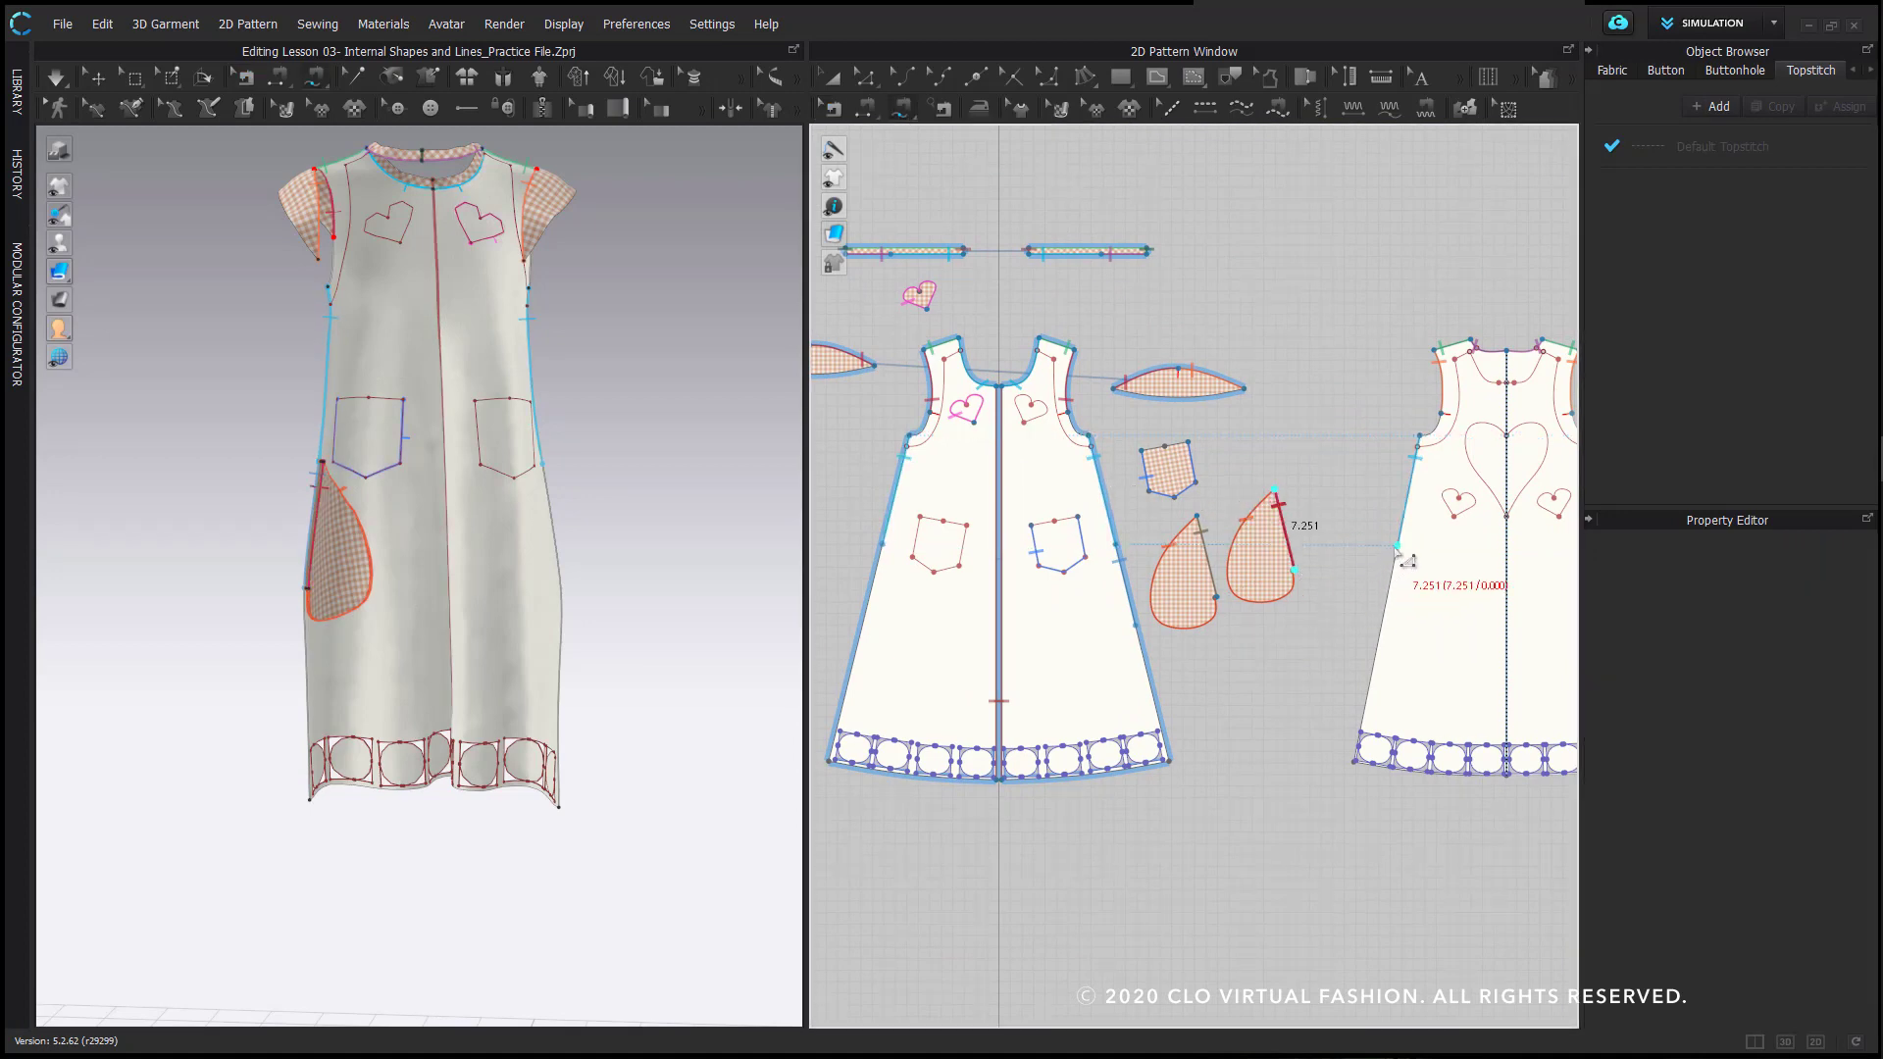
{"action": "left_click", "coordinate": [1397, 547]}
{"action": "left_click", "coordinate": [1432, 662]}
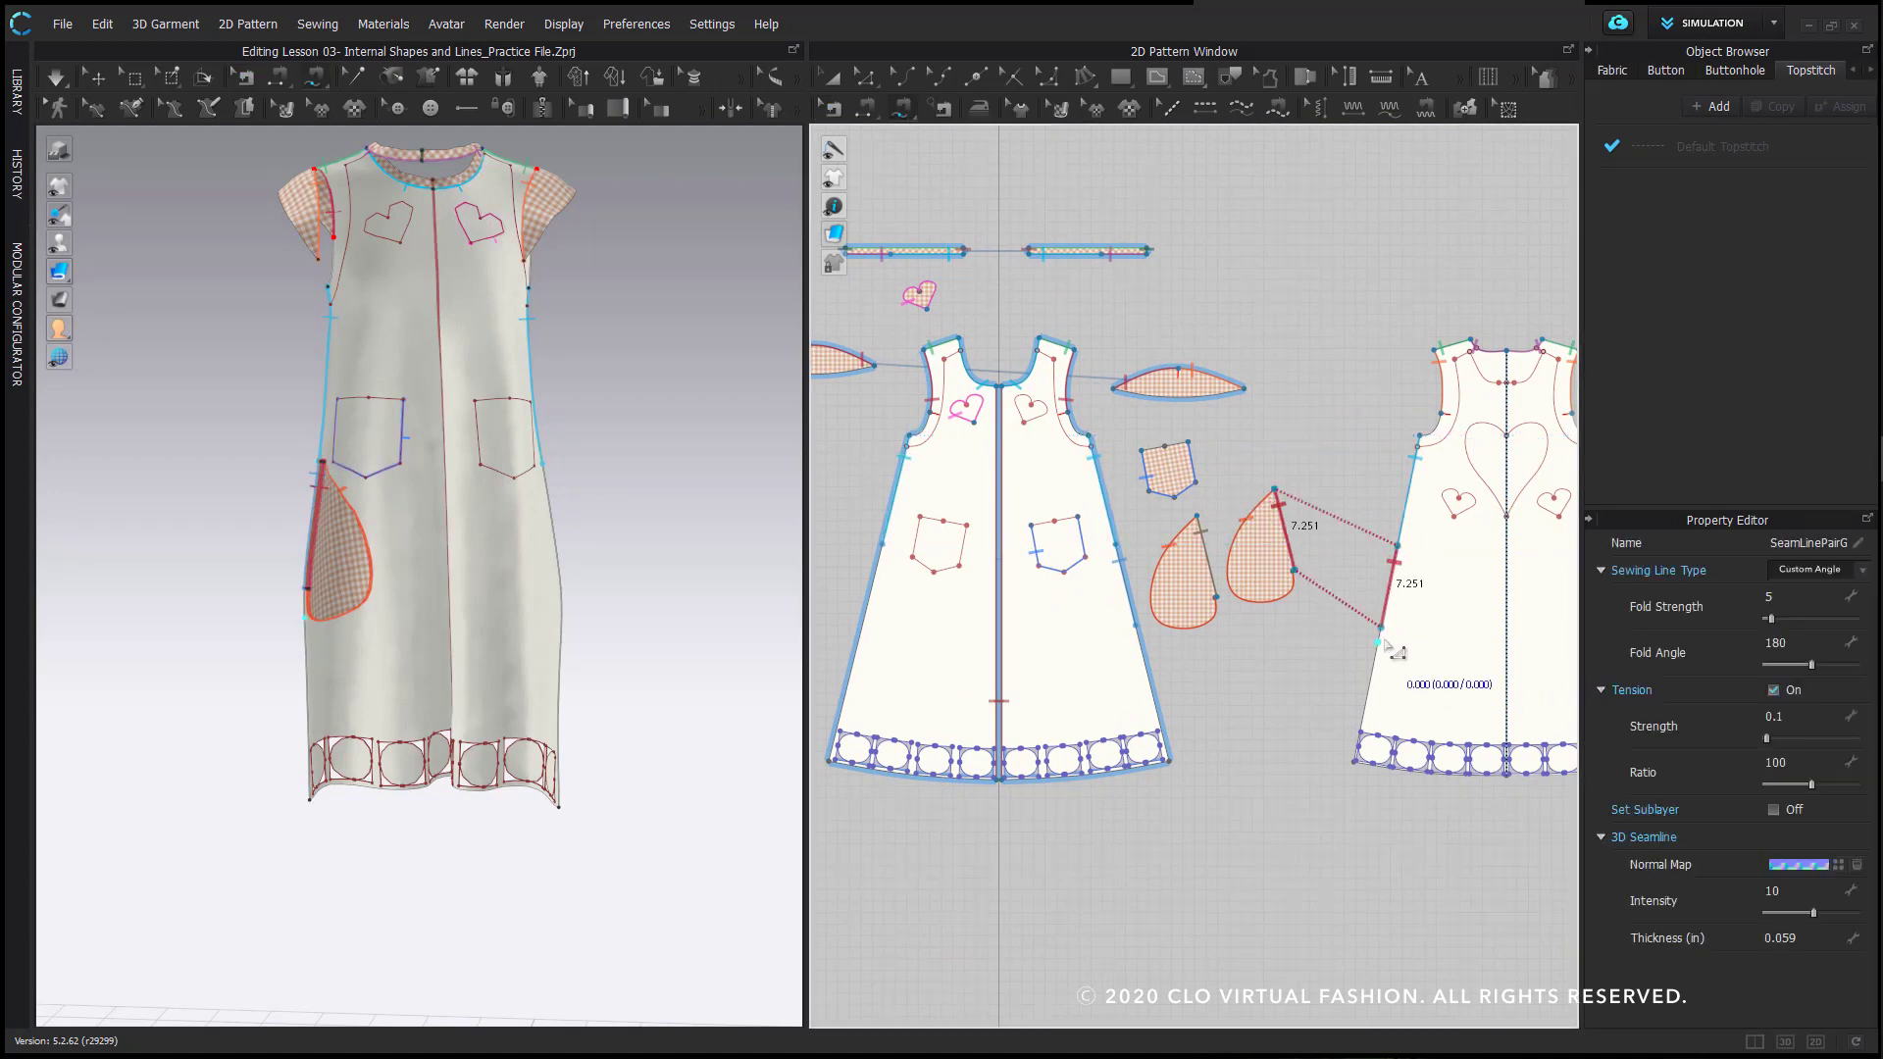
- Delete the seam joining the straight edges of the two teardrop pocket bags
{"action": "key", "text": "a"}
{"action": "left_click", "coordinate": [1231, 331]}
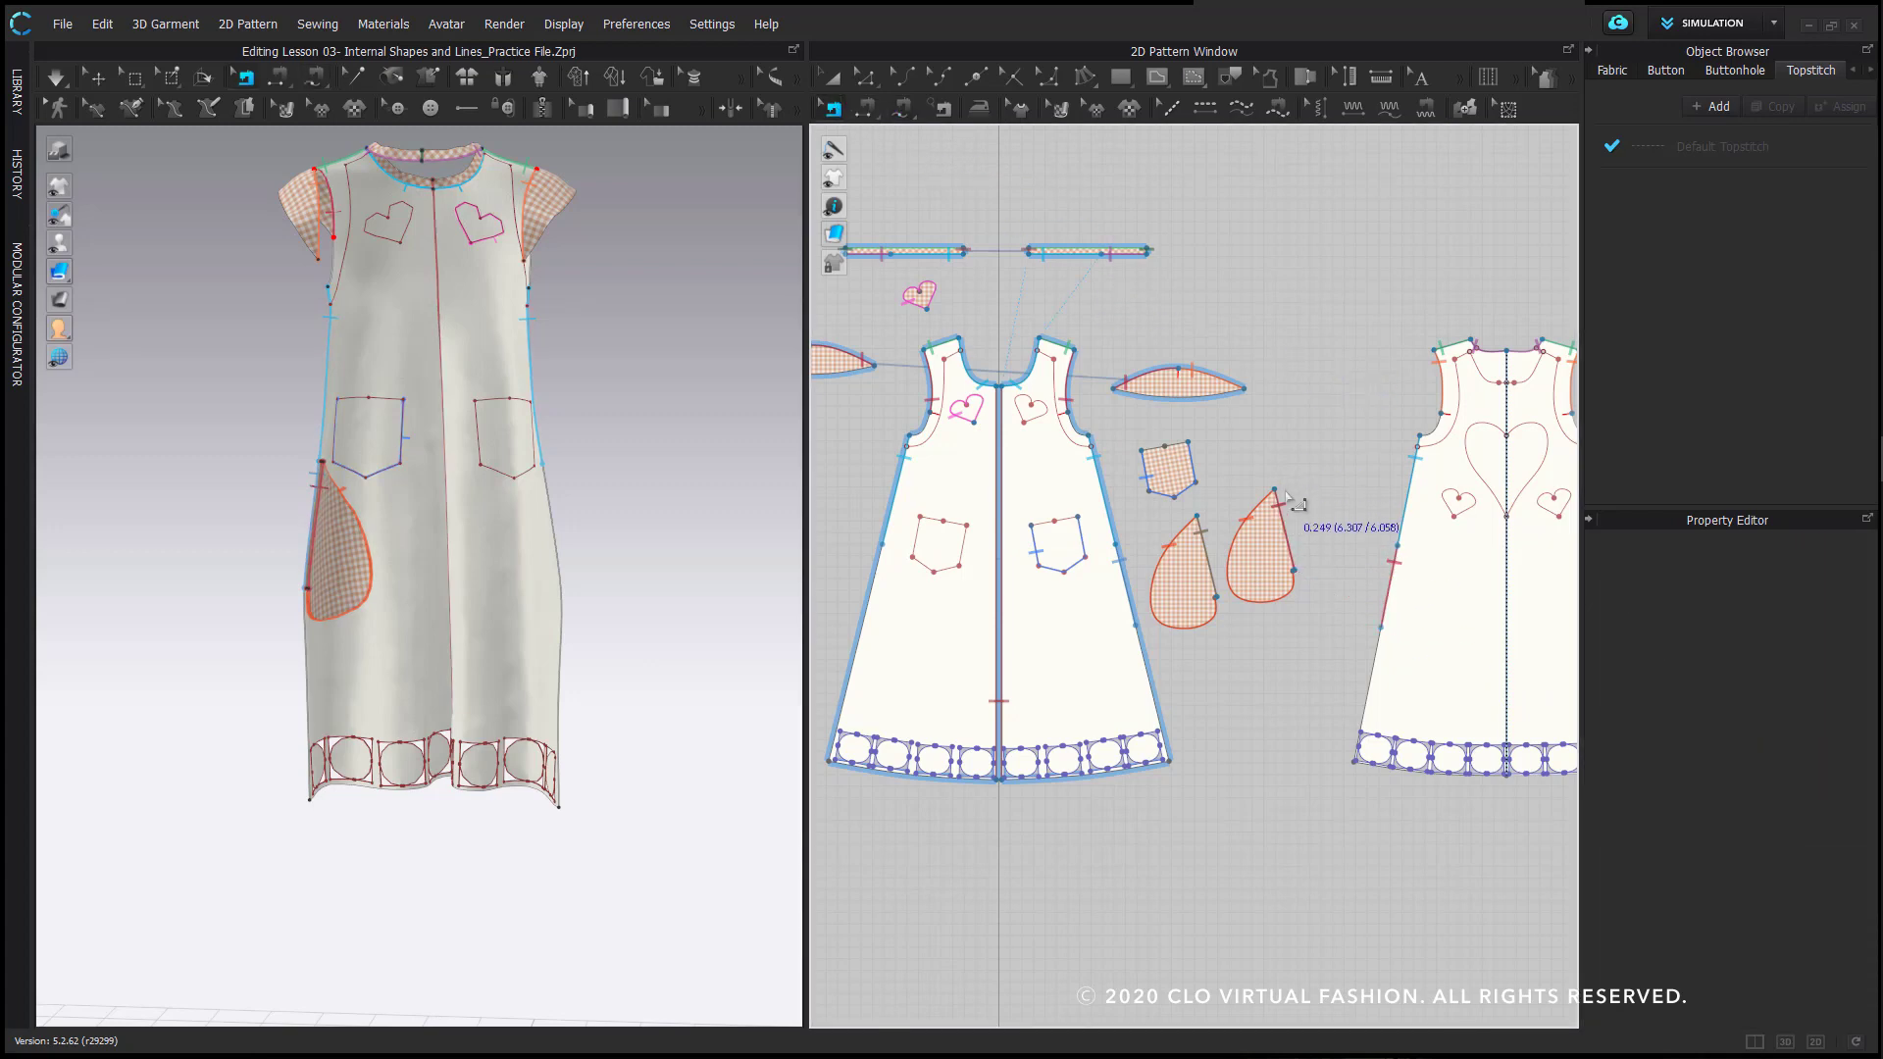
{"action": "left_click", "coordinate": [1283, 514]}
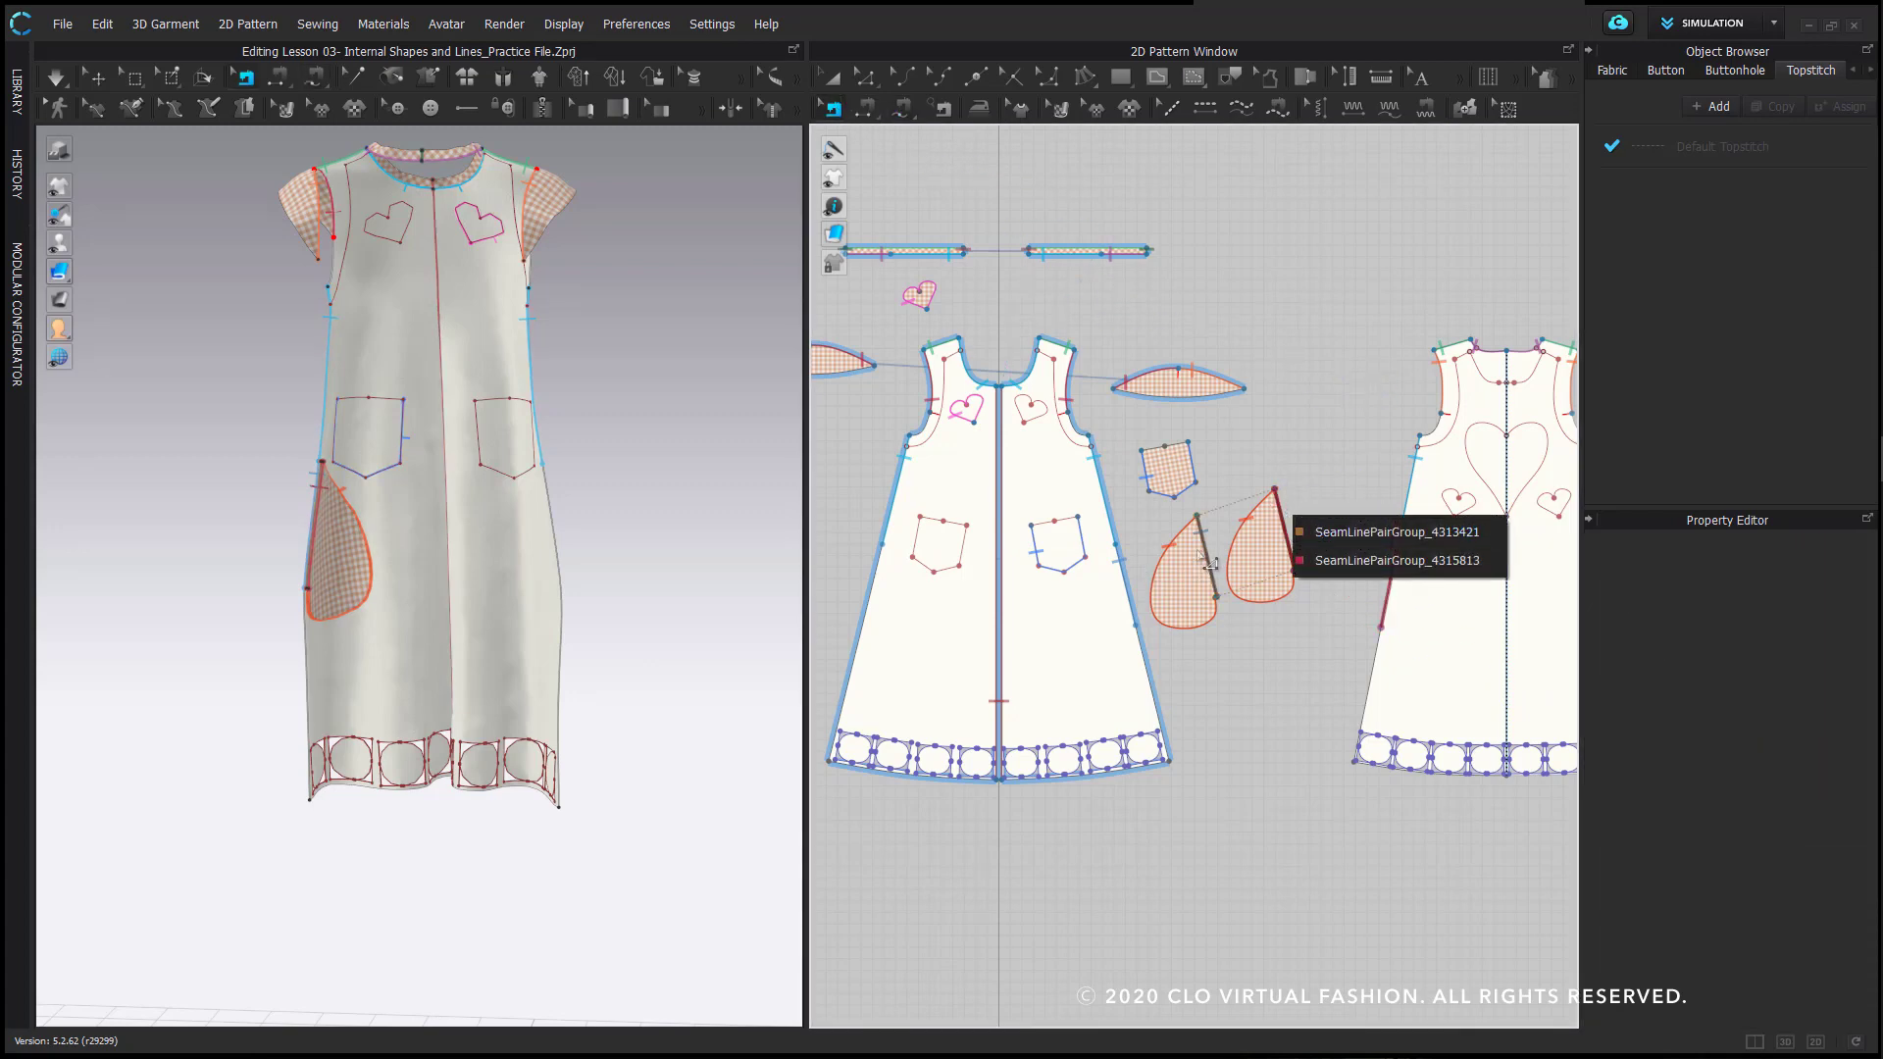
{"action": "left_click", "coordinate": [1309, 532]}
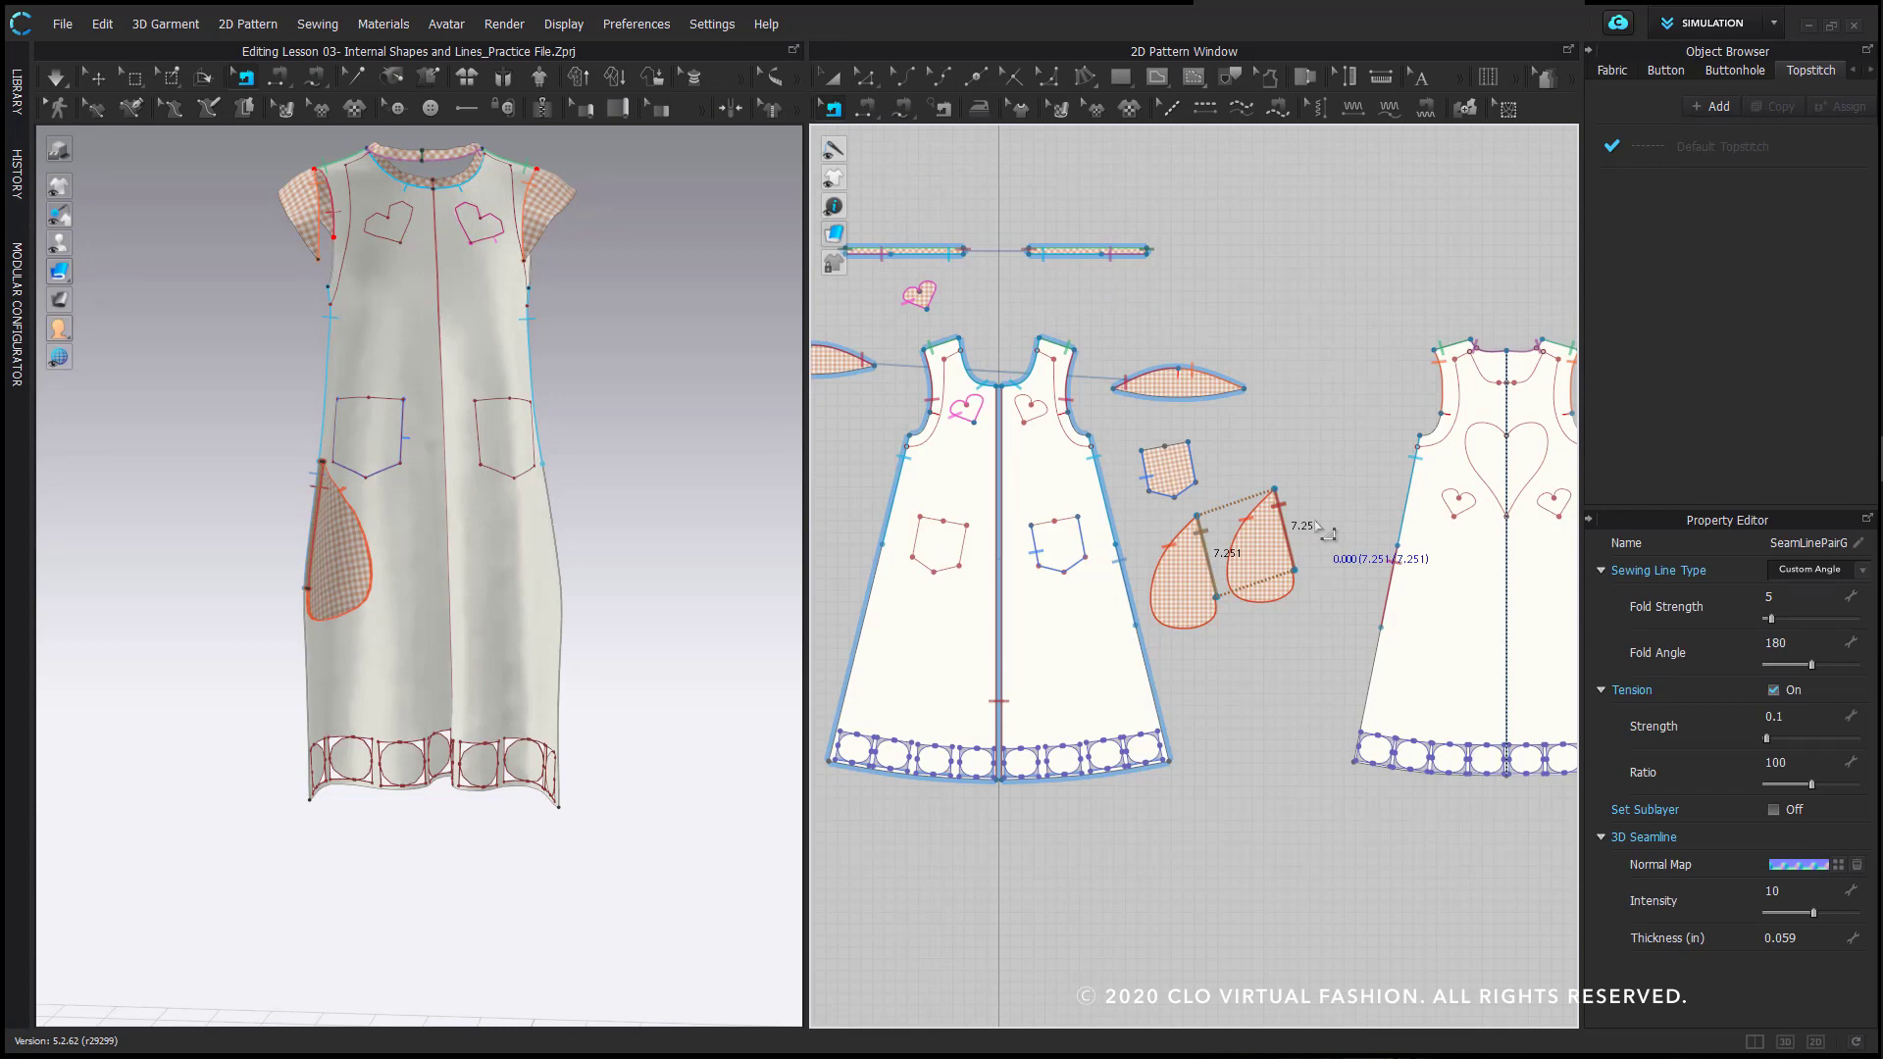
{"action": "left_click", "coordinate": [1313, 521]}
- Free-sew the back's side edge from below the pocket to the hem onto the matching lower front side edge
{"action": "left_click", "coordinate": [898, 112]}
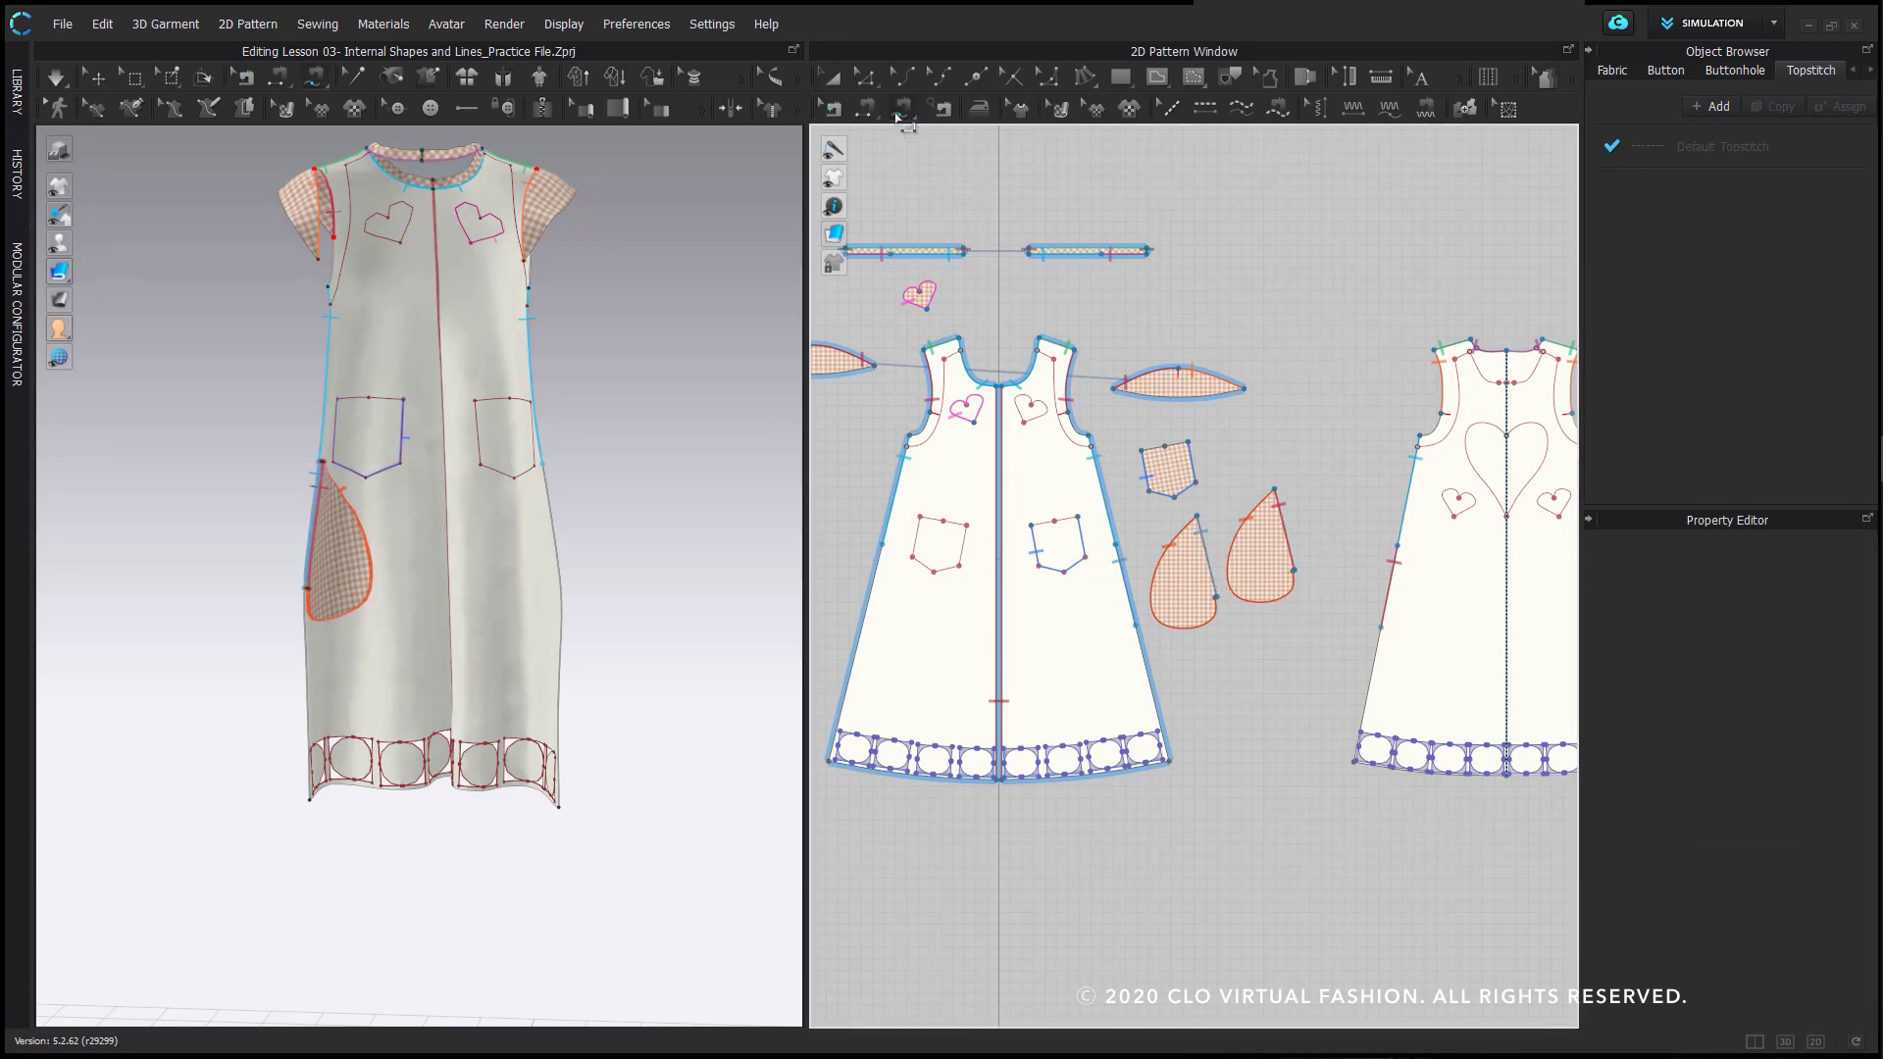
{"action": "left_click", "coordinate": [1378, 633]}
{"action": "left_click", "coordinate": [1338, 754]}
{"action": "left_click", "coordinate": [1136, 627]}
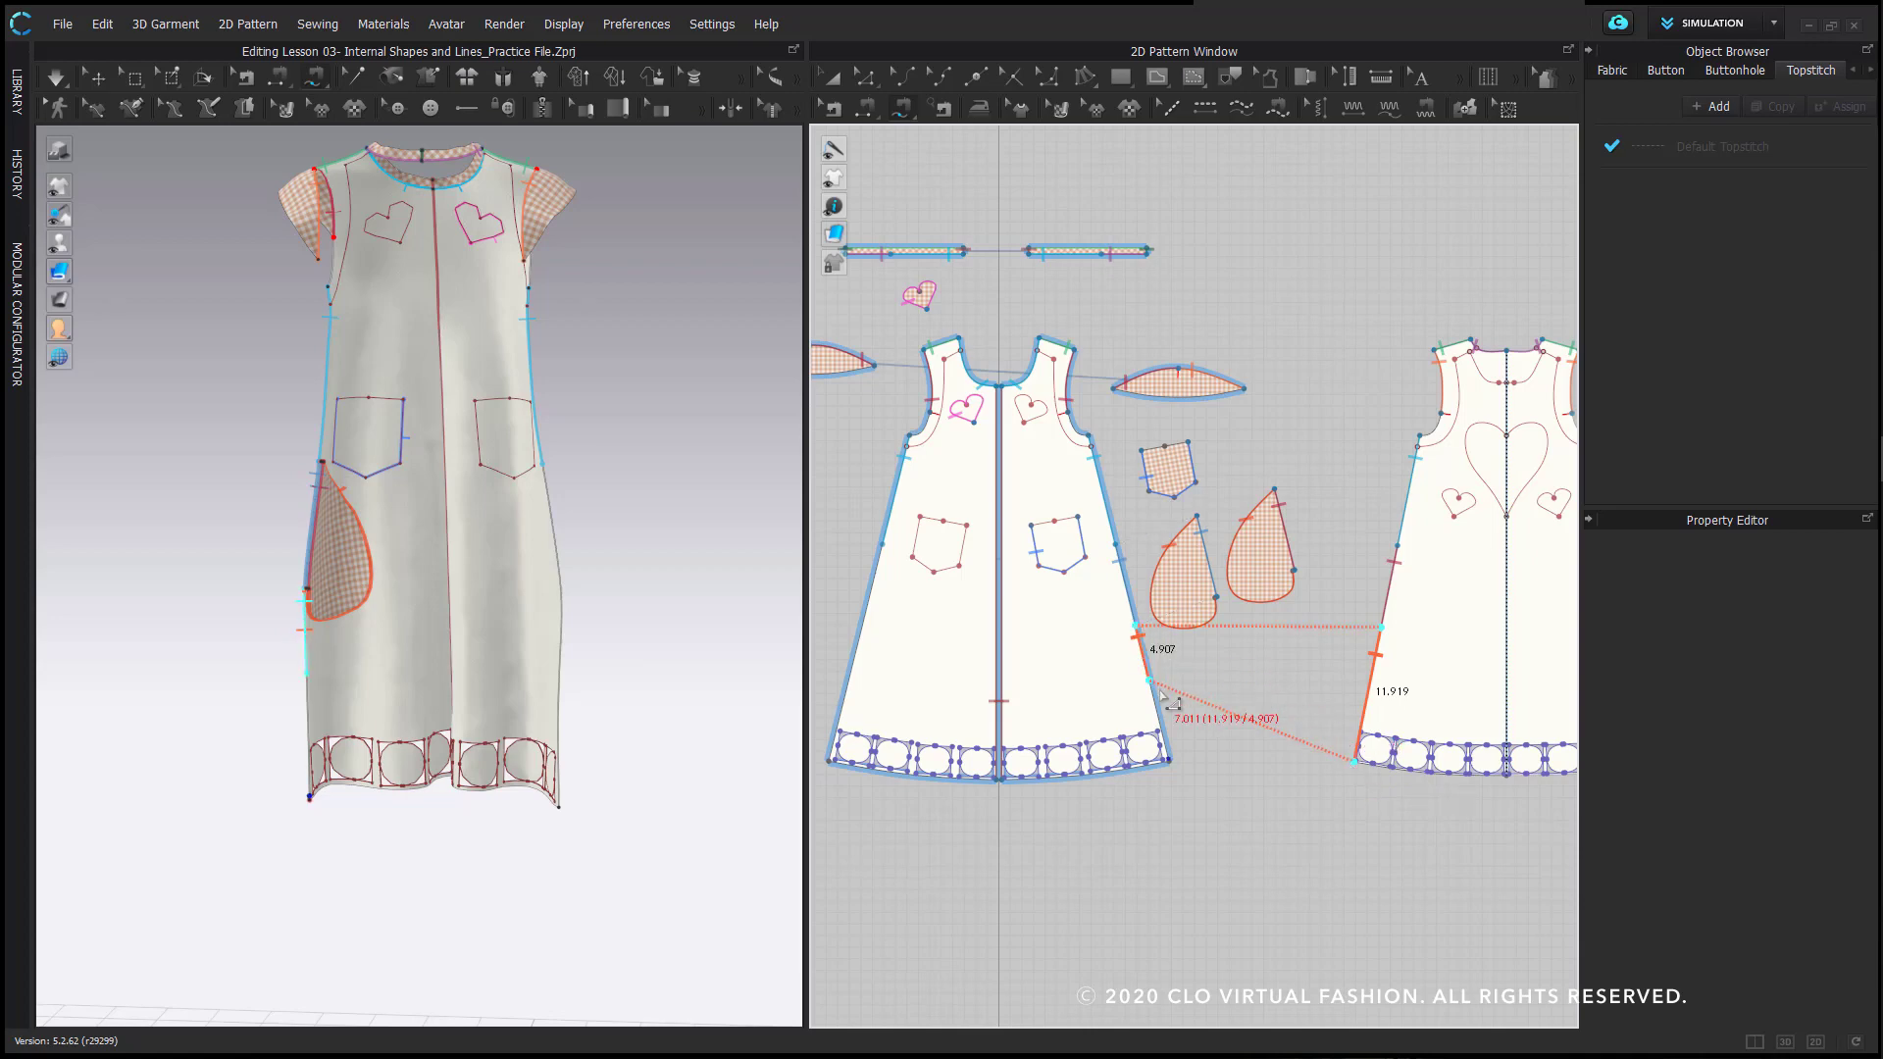
{"action": "left_click", "coordinate": [1170, 762]}
- Redisplay the complete garment, including the back panel, in the 3D view
{"action": "right_click_drag", "start_coordinate": [422, 721], "coordinate": [475, 539]}
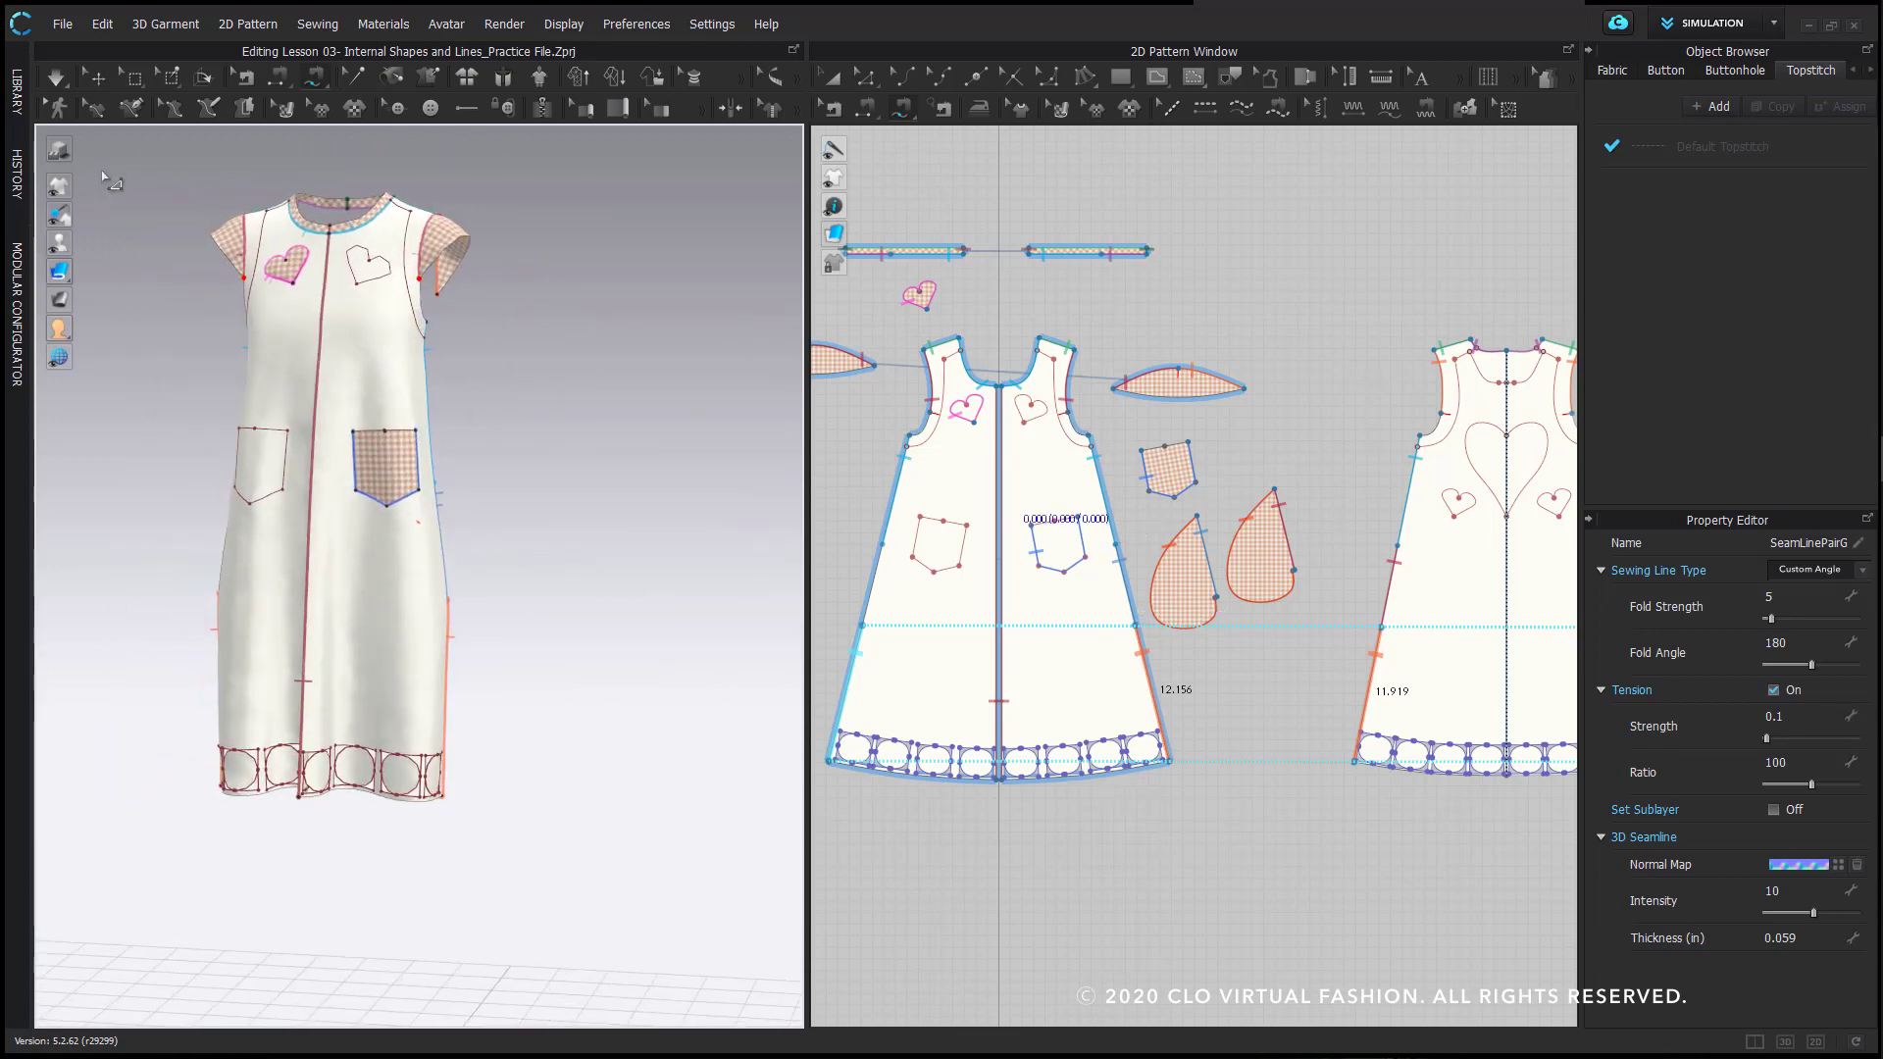
{"action": "left_click", "coordinate": [98, 77]}
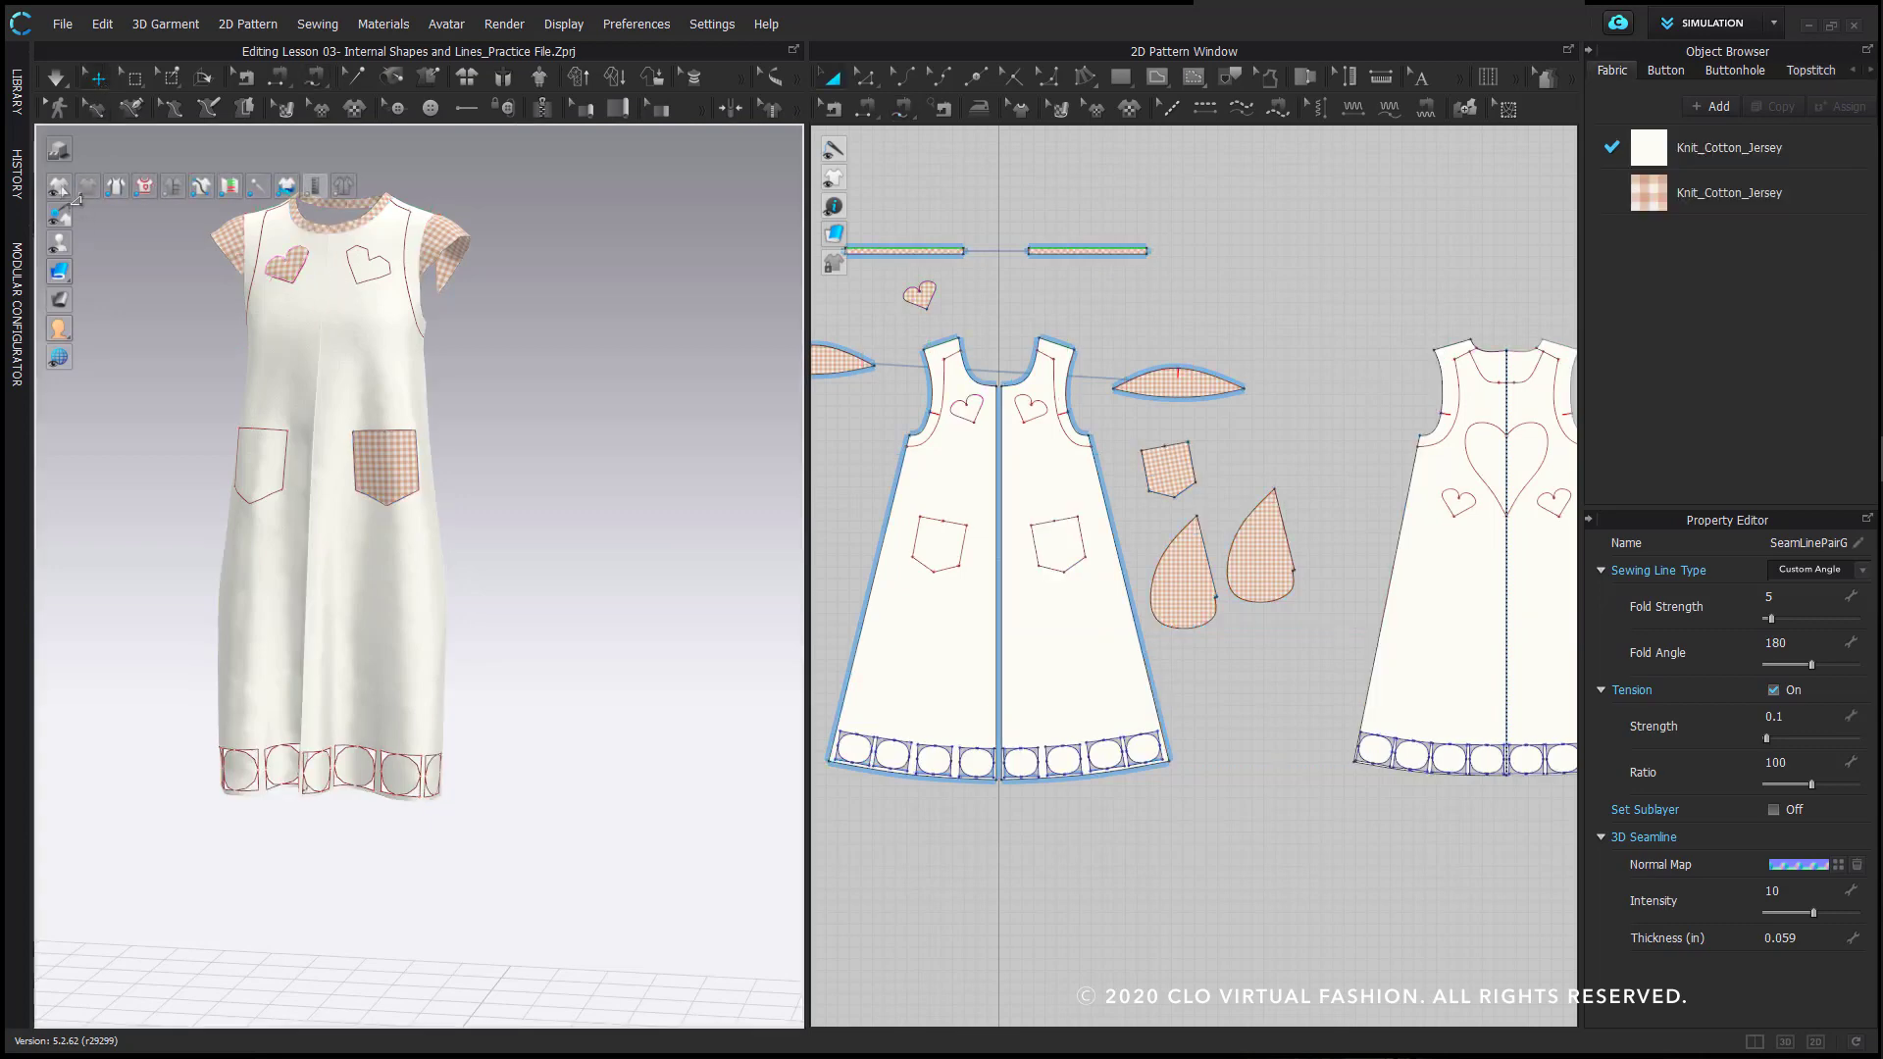
{"action": "right_click_drag", "start_coordinate": [521, 478], "coordinate": [186, 456]}
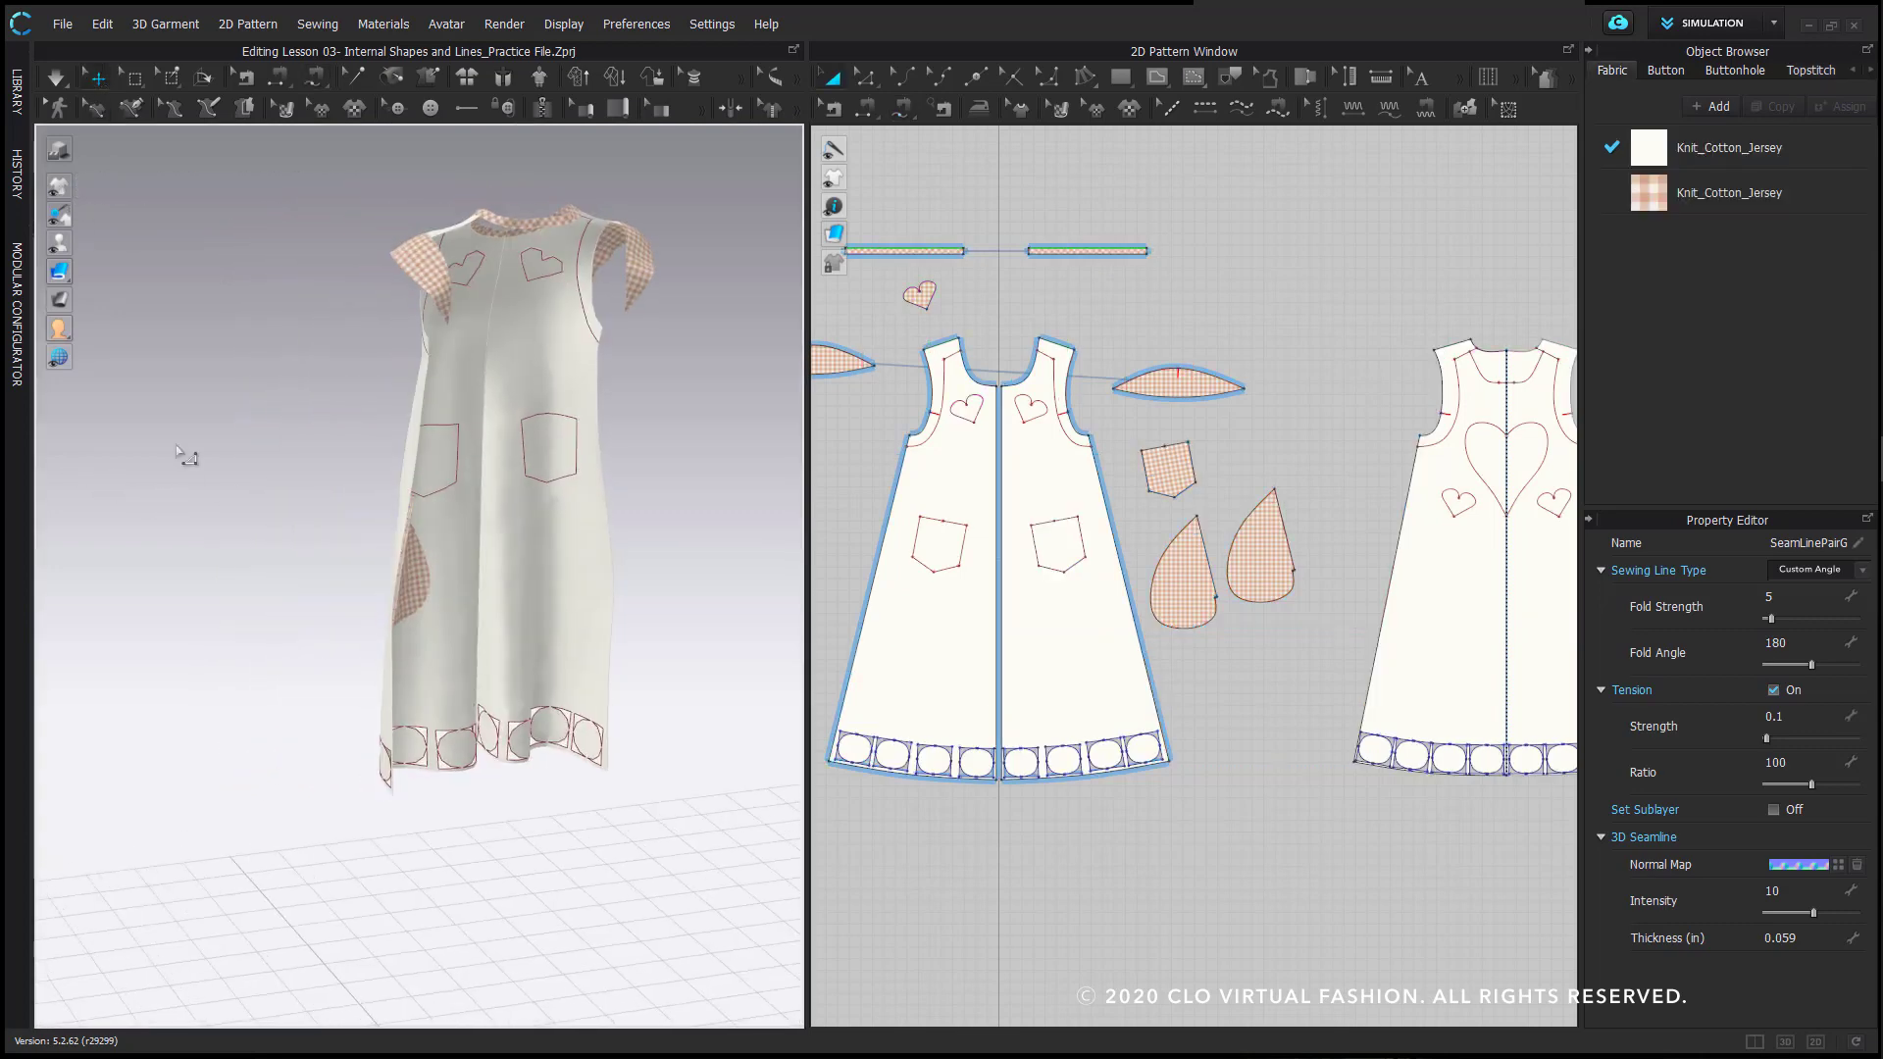
{"action": "left_click", "coordinate": [90, 187]}
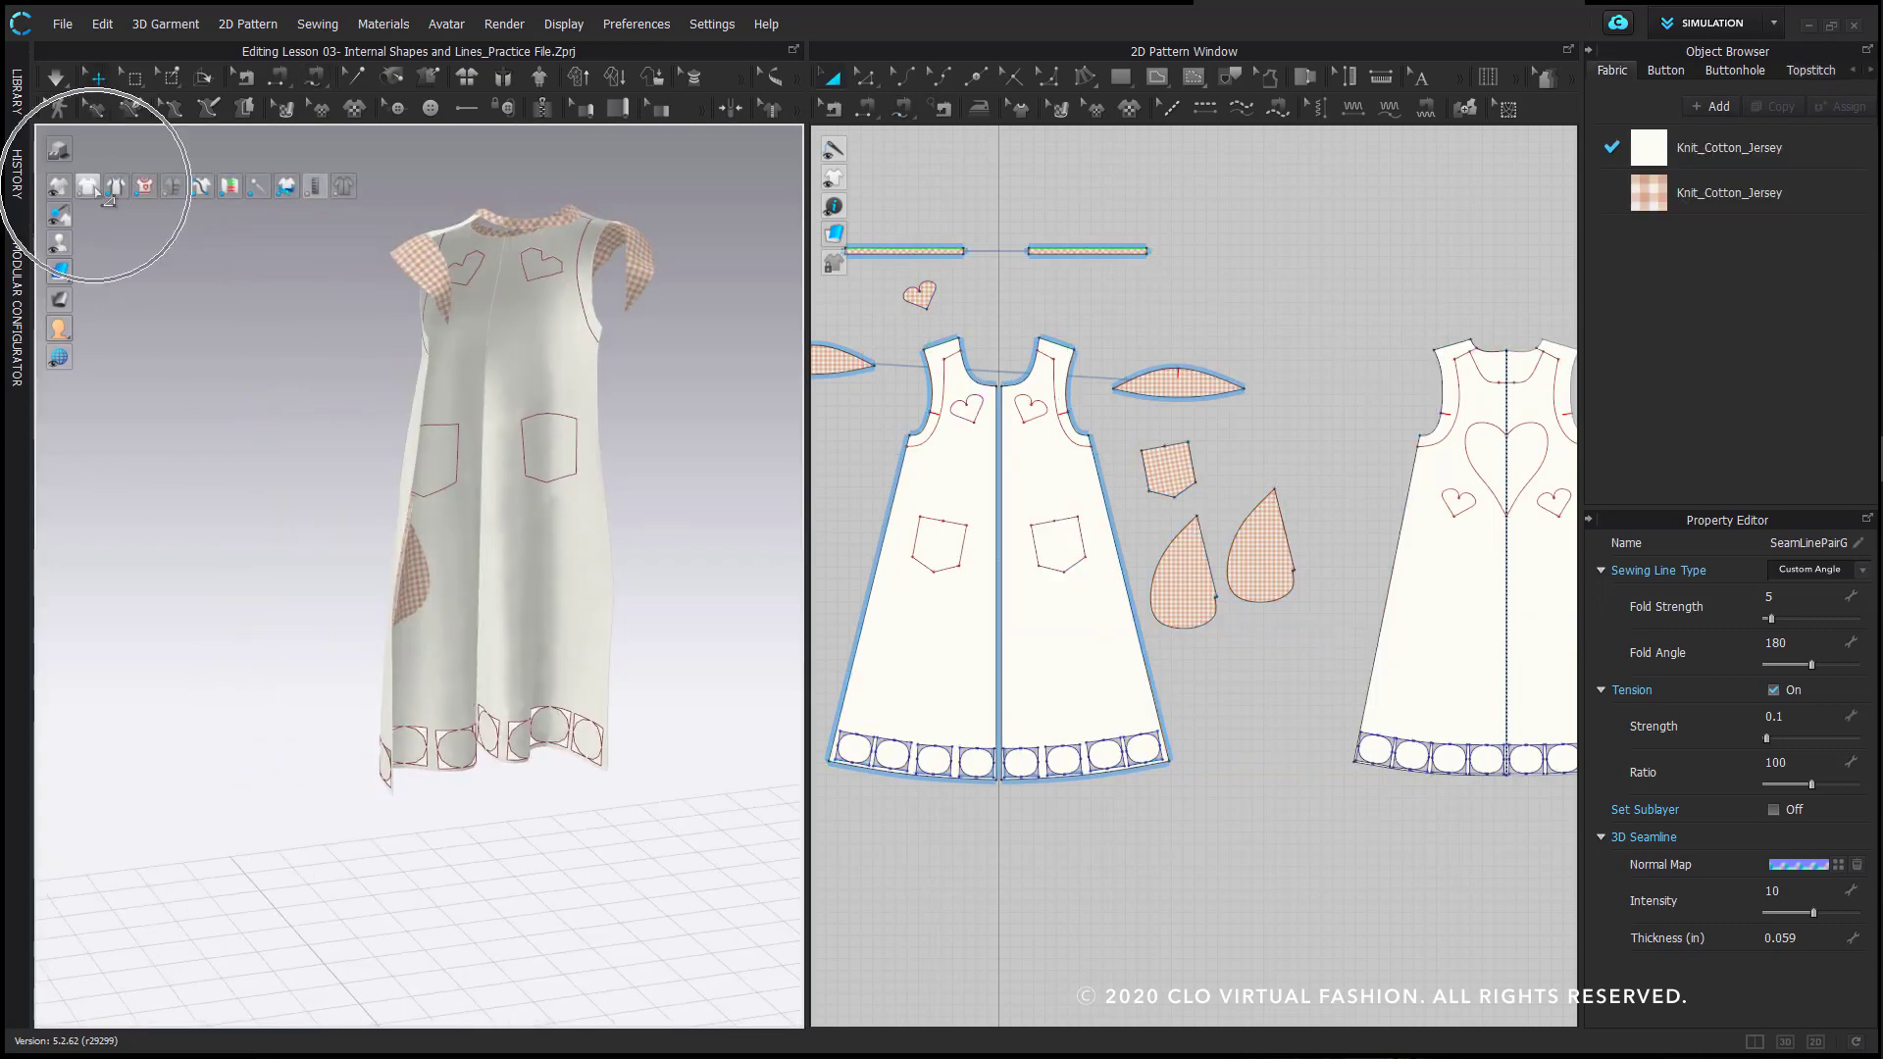
{"action": "left_click", "coordinate": [90, 191]}
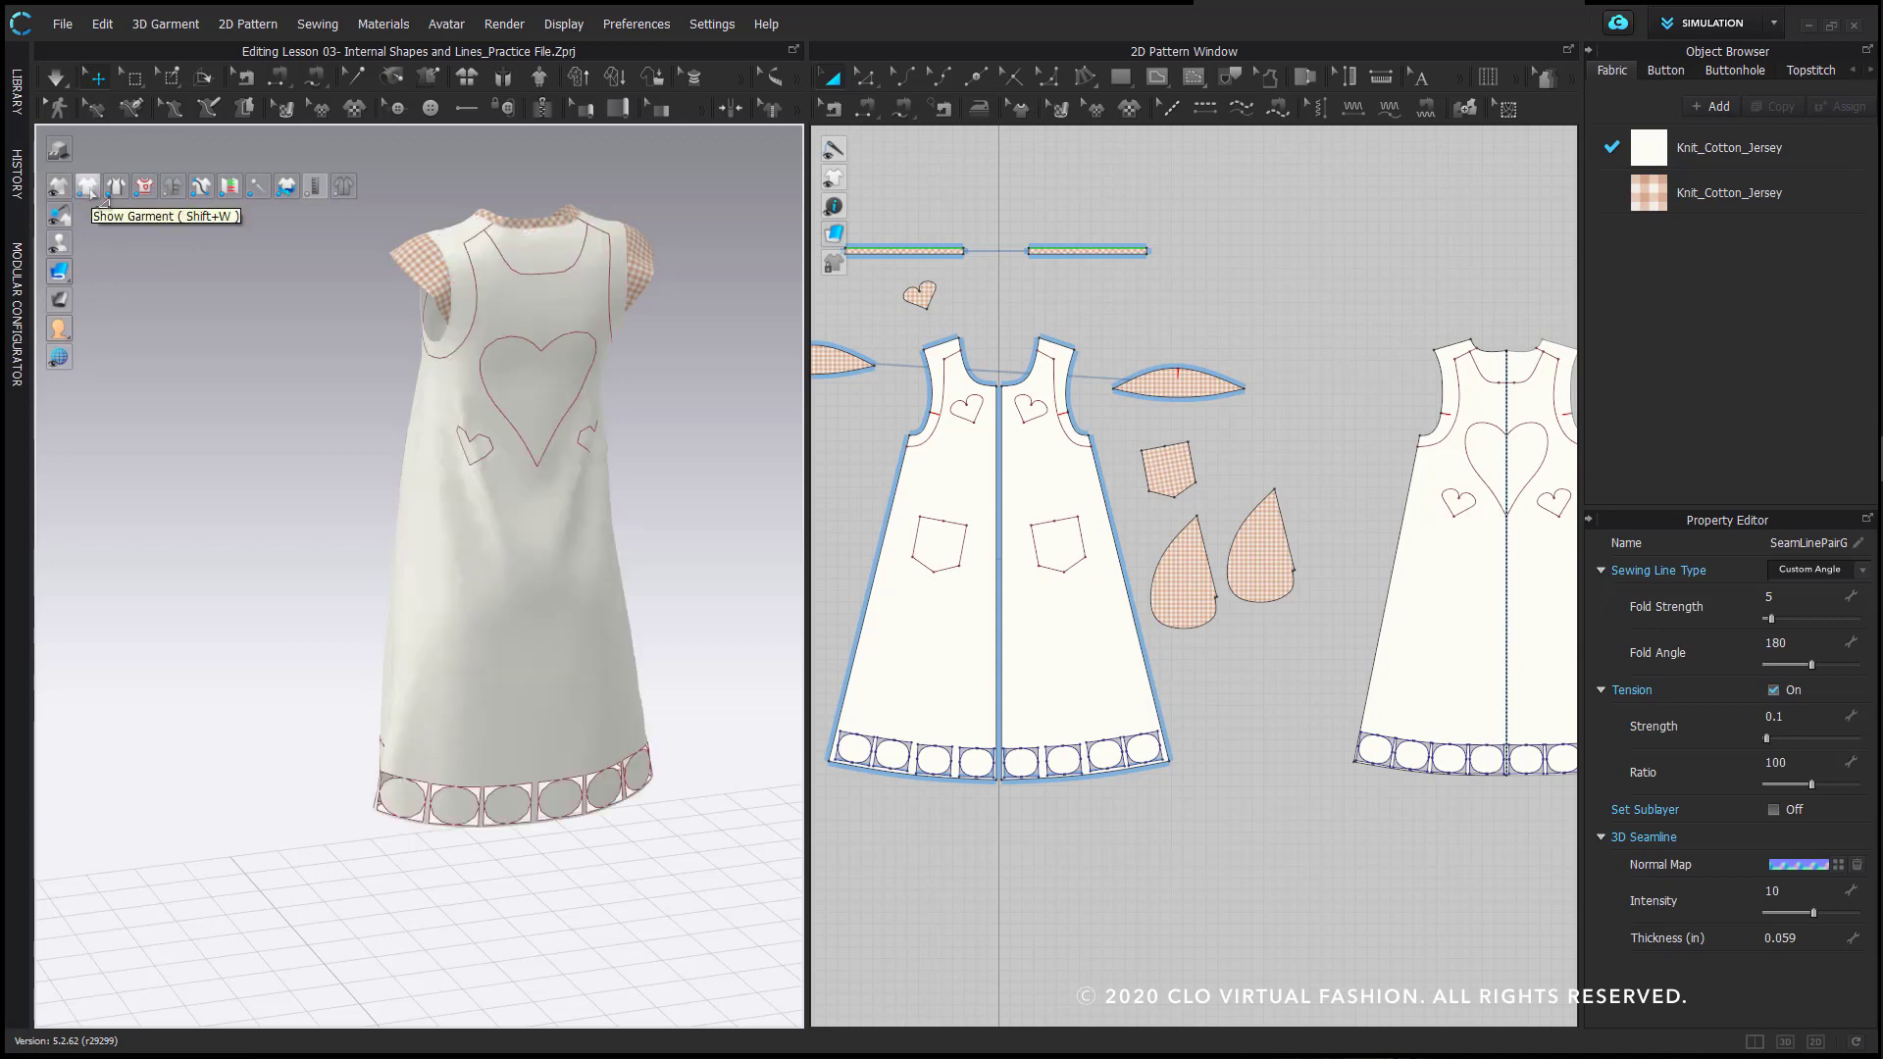
{"action": "right_click_drag", "start_coordinate": [108, 243], "coordinate": [620, 522]}
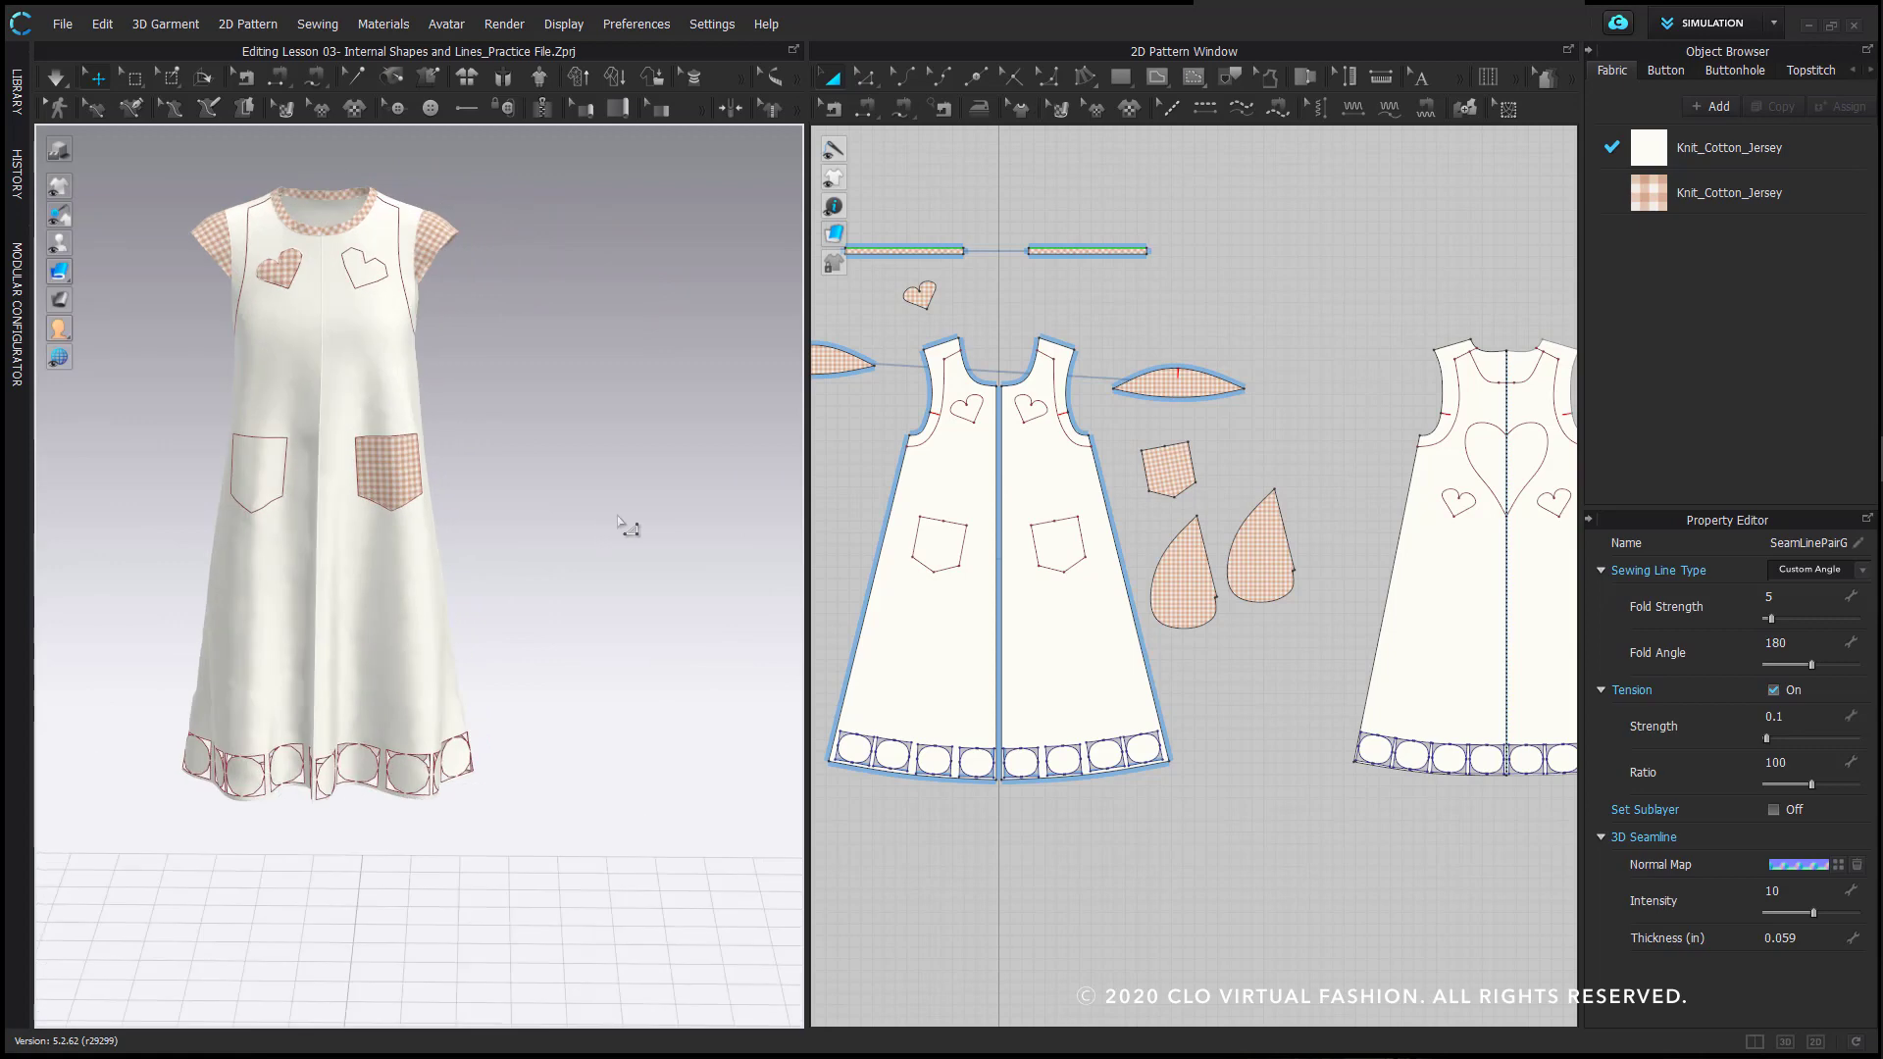
- Show the avatar wearing the dress and turn on the style line display in the 3D view
{"action": "left_click", "coordinate": [94, 245]}
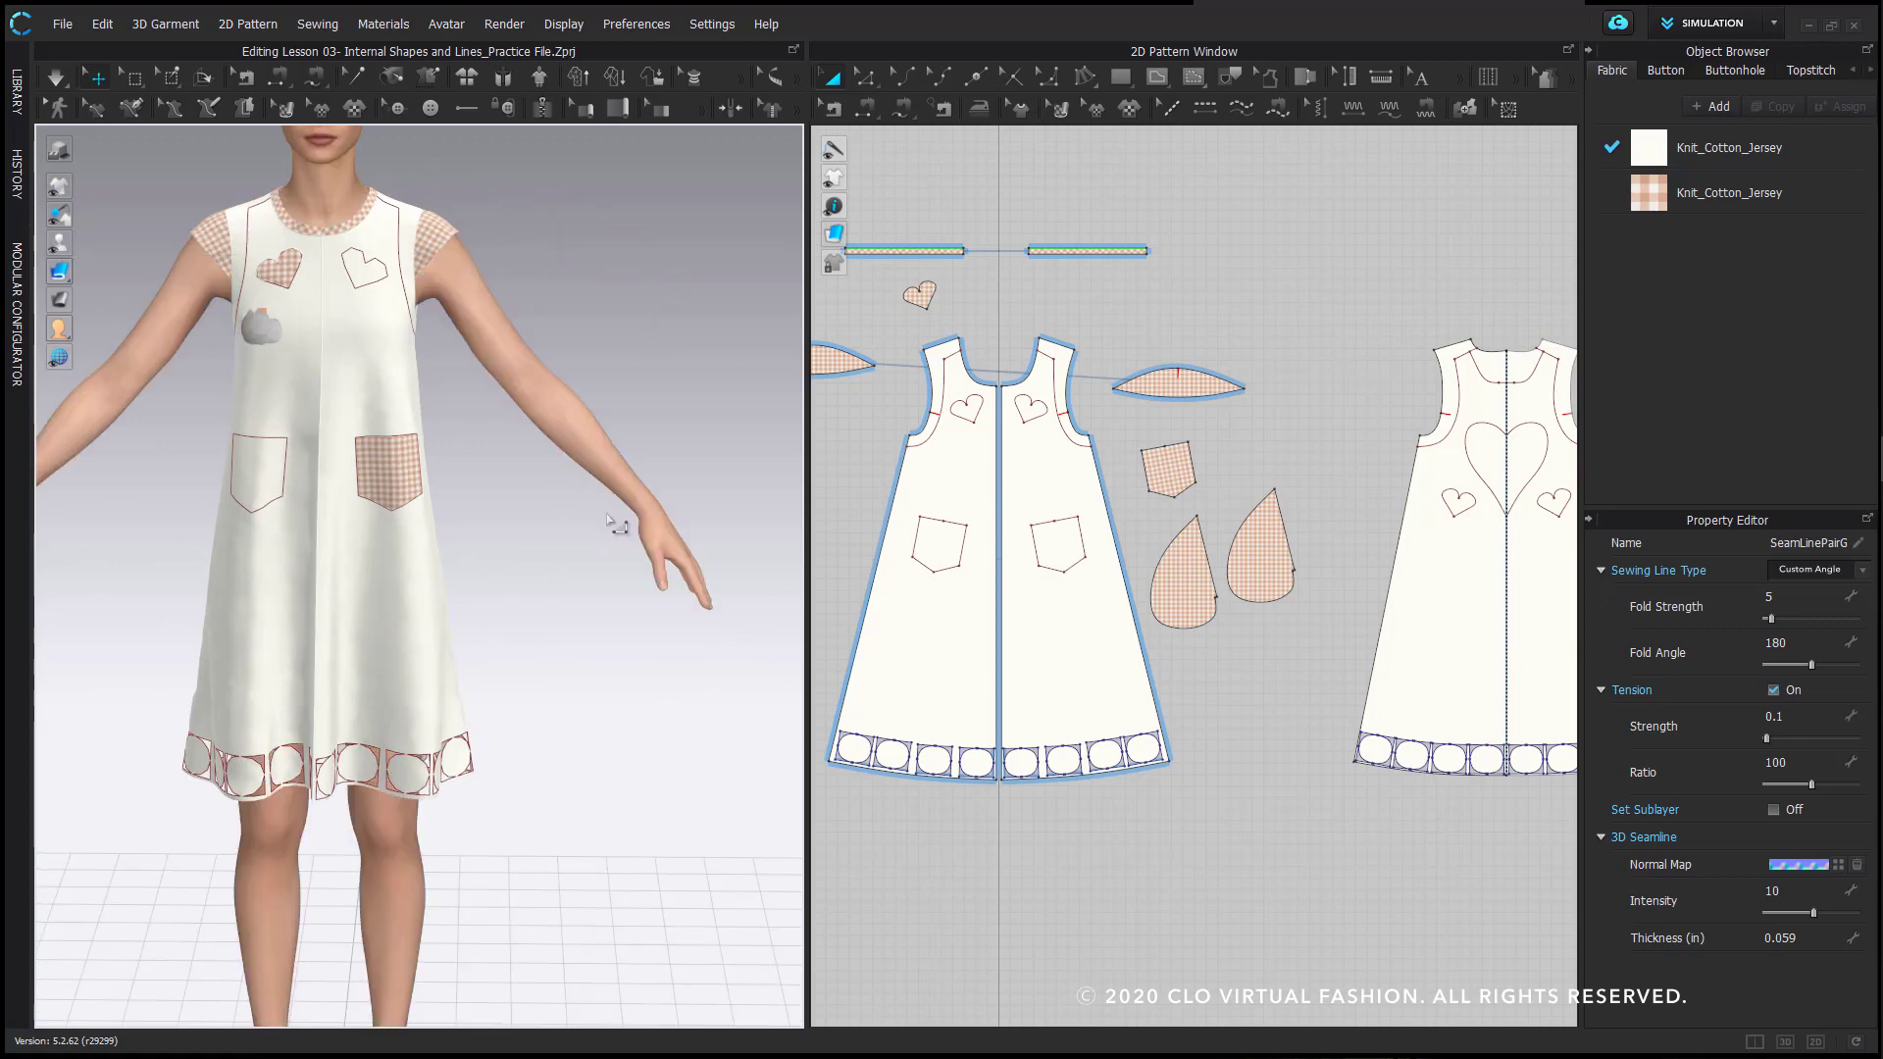
{"action": "right_click_drag", "start_coordinate": [570, 536], "coordinate": [248, 496]}
{"action": "scroll", "coordinate": [252, 500], "scroll_direction": "down", "scroll_amount": 2}
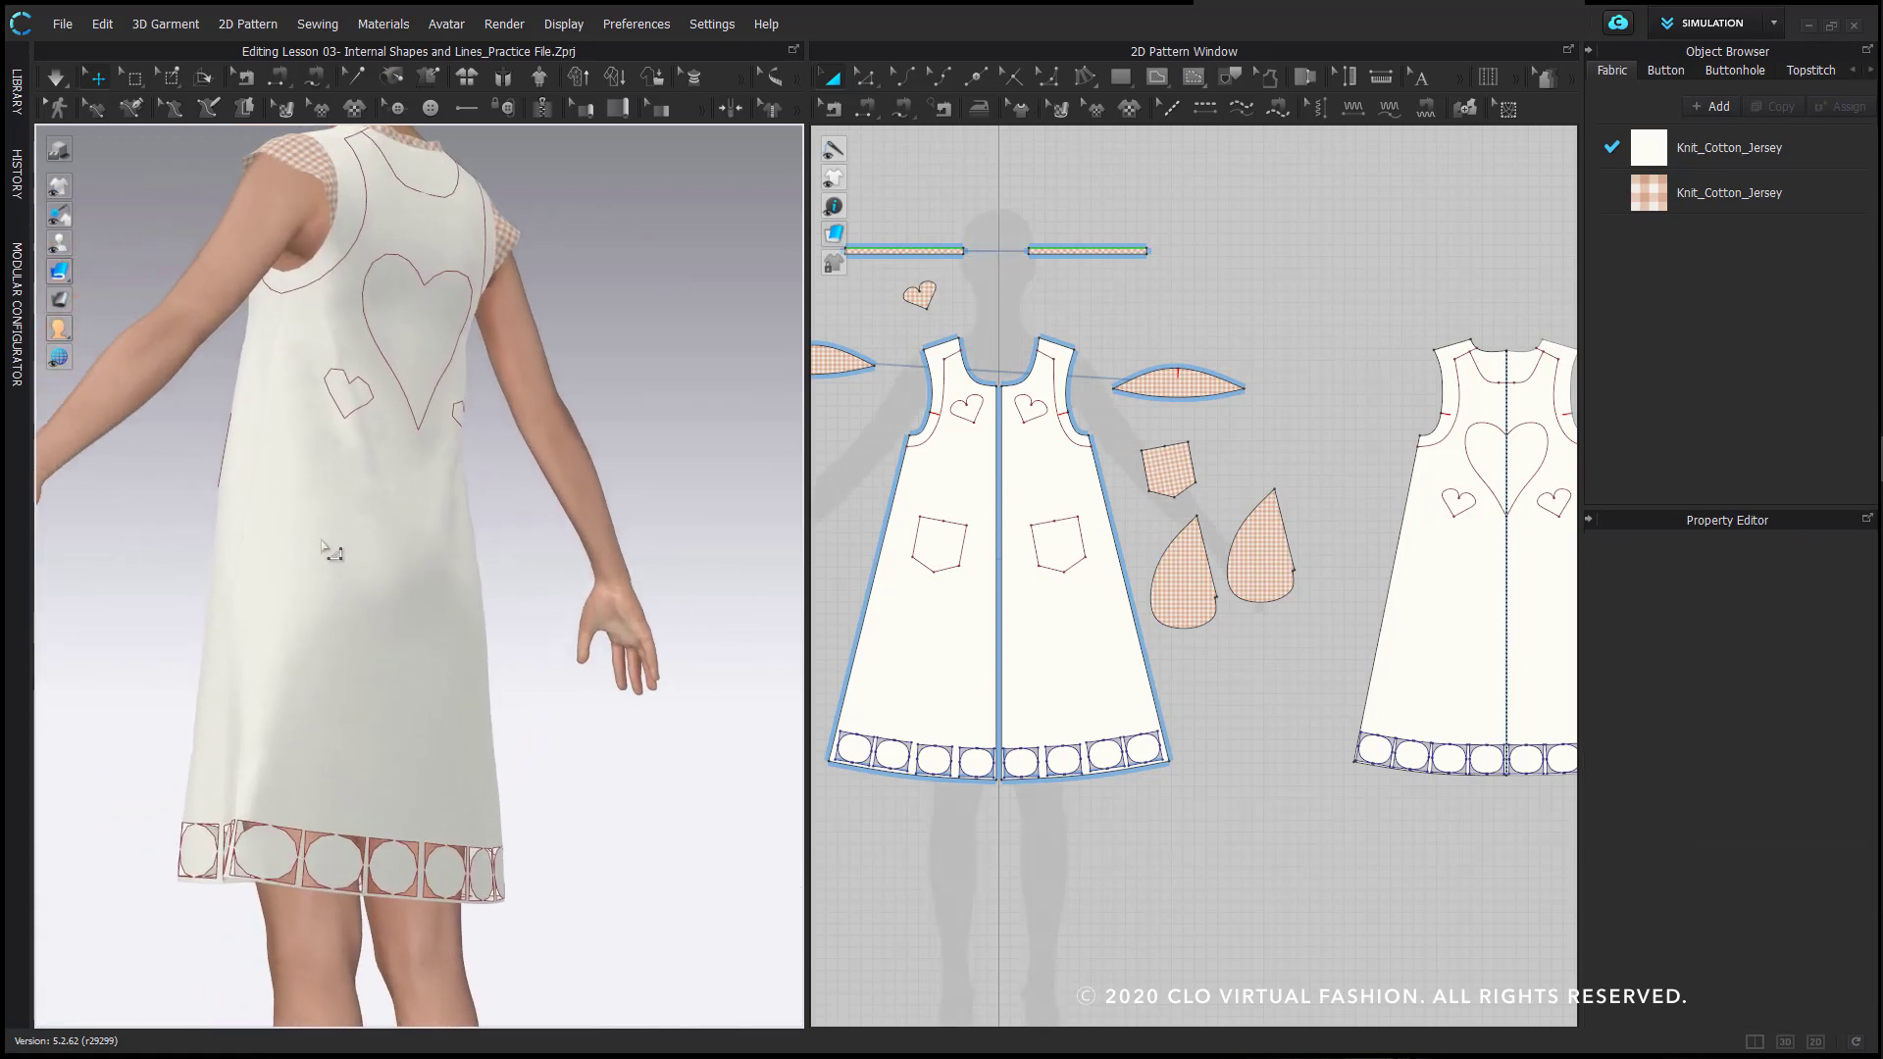
{"action": "right_click_drag", "start_coordinate": [323, 544], "coordinate": [375, 563]}
{"action": "scroll", "coordinate": [392, 584], "scroll_direction": "down", "scroll_amount": 3}
{"action": "middle_click_drag", "start_coordinate": [388, 571], "coordinate": [440, 587]}
{"action": "scroll", "coordinate": [439, 587], "scroll_direction": "up", "scroll_amount": 2}
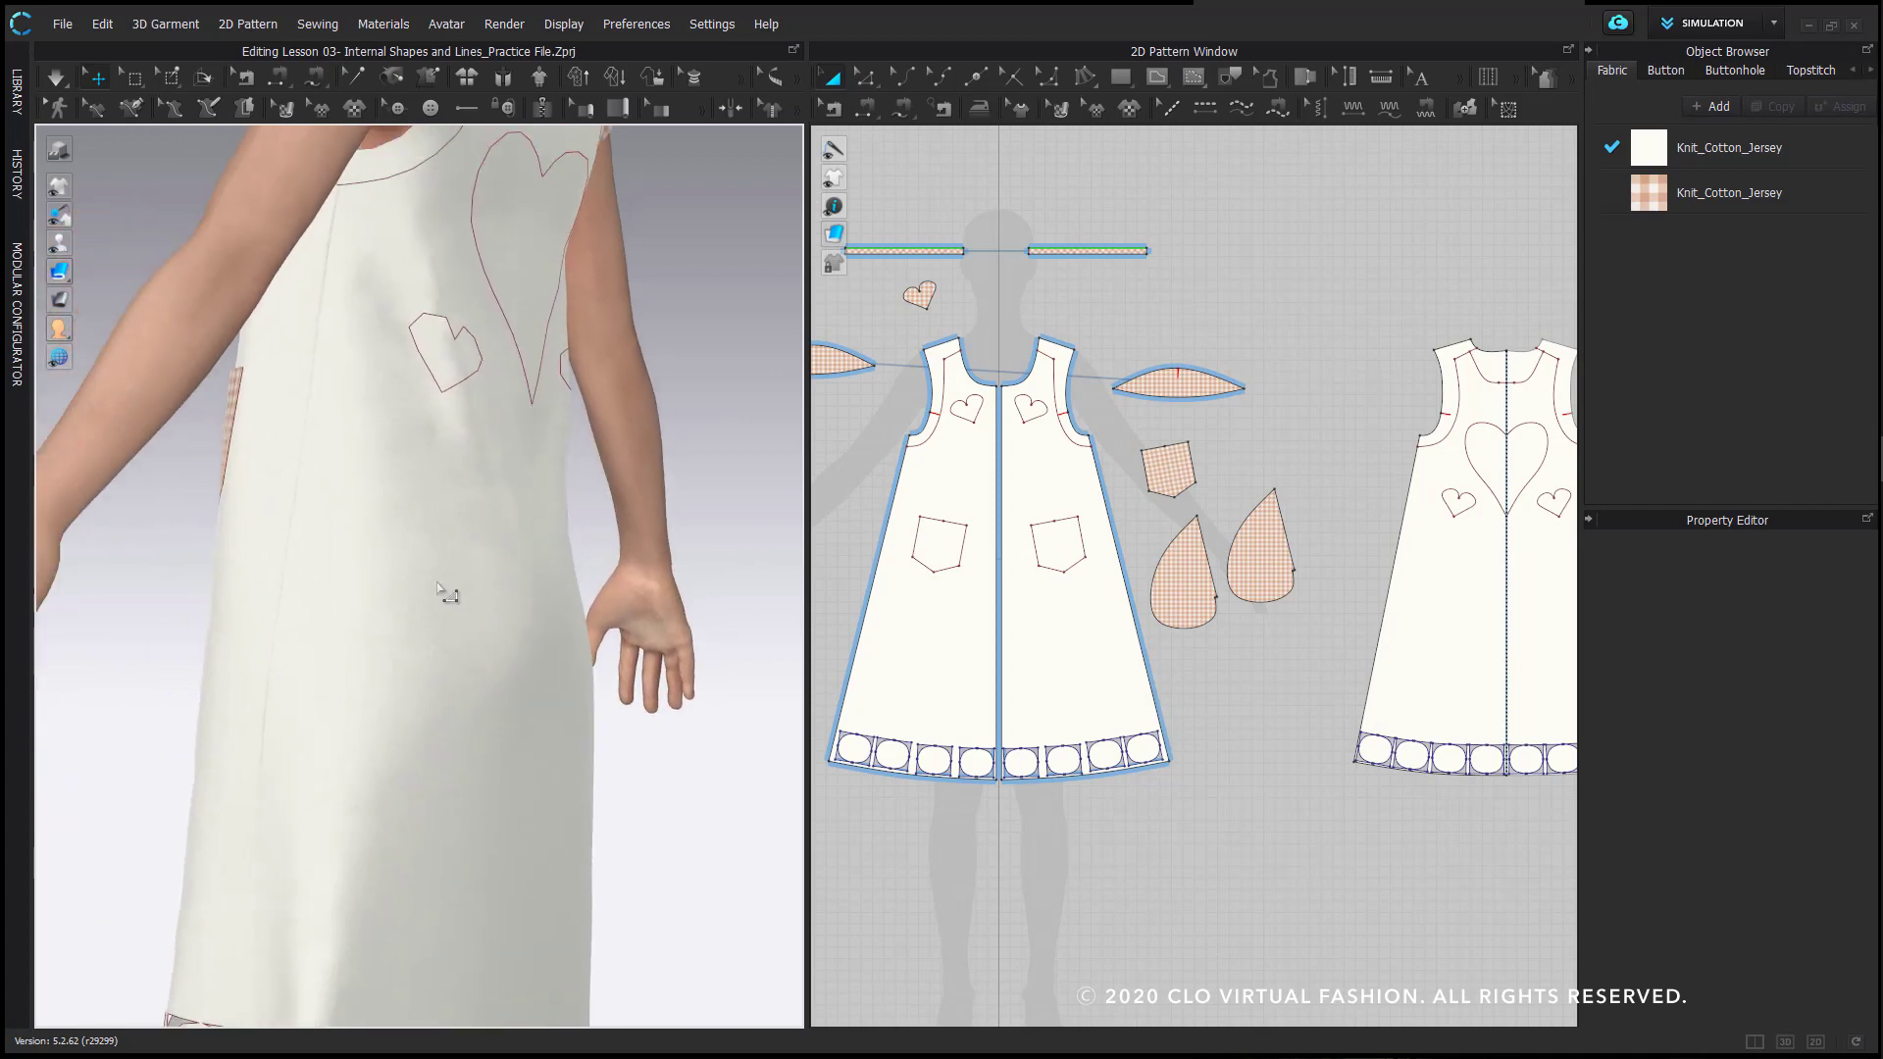
{"action": "mouse_move", "coordinate": [60, 185]}
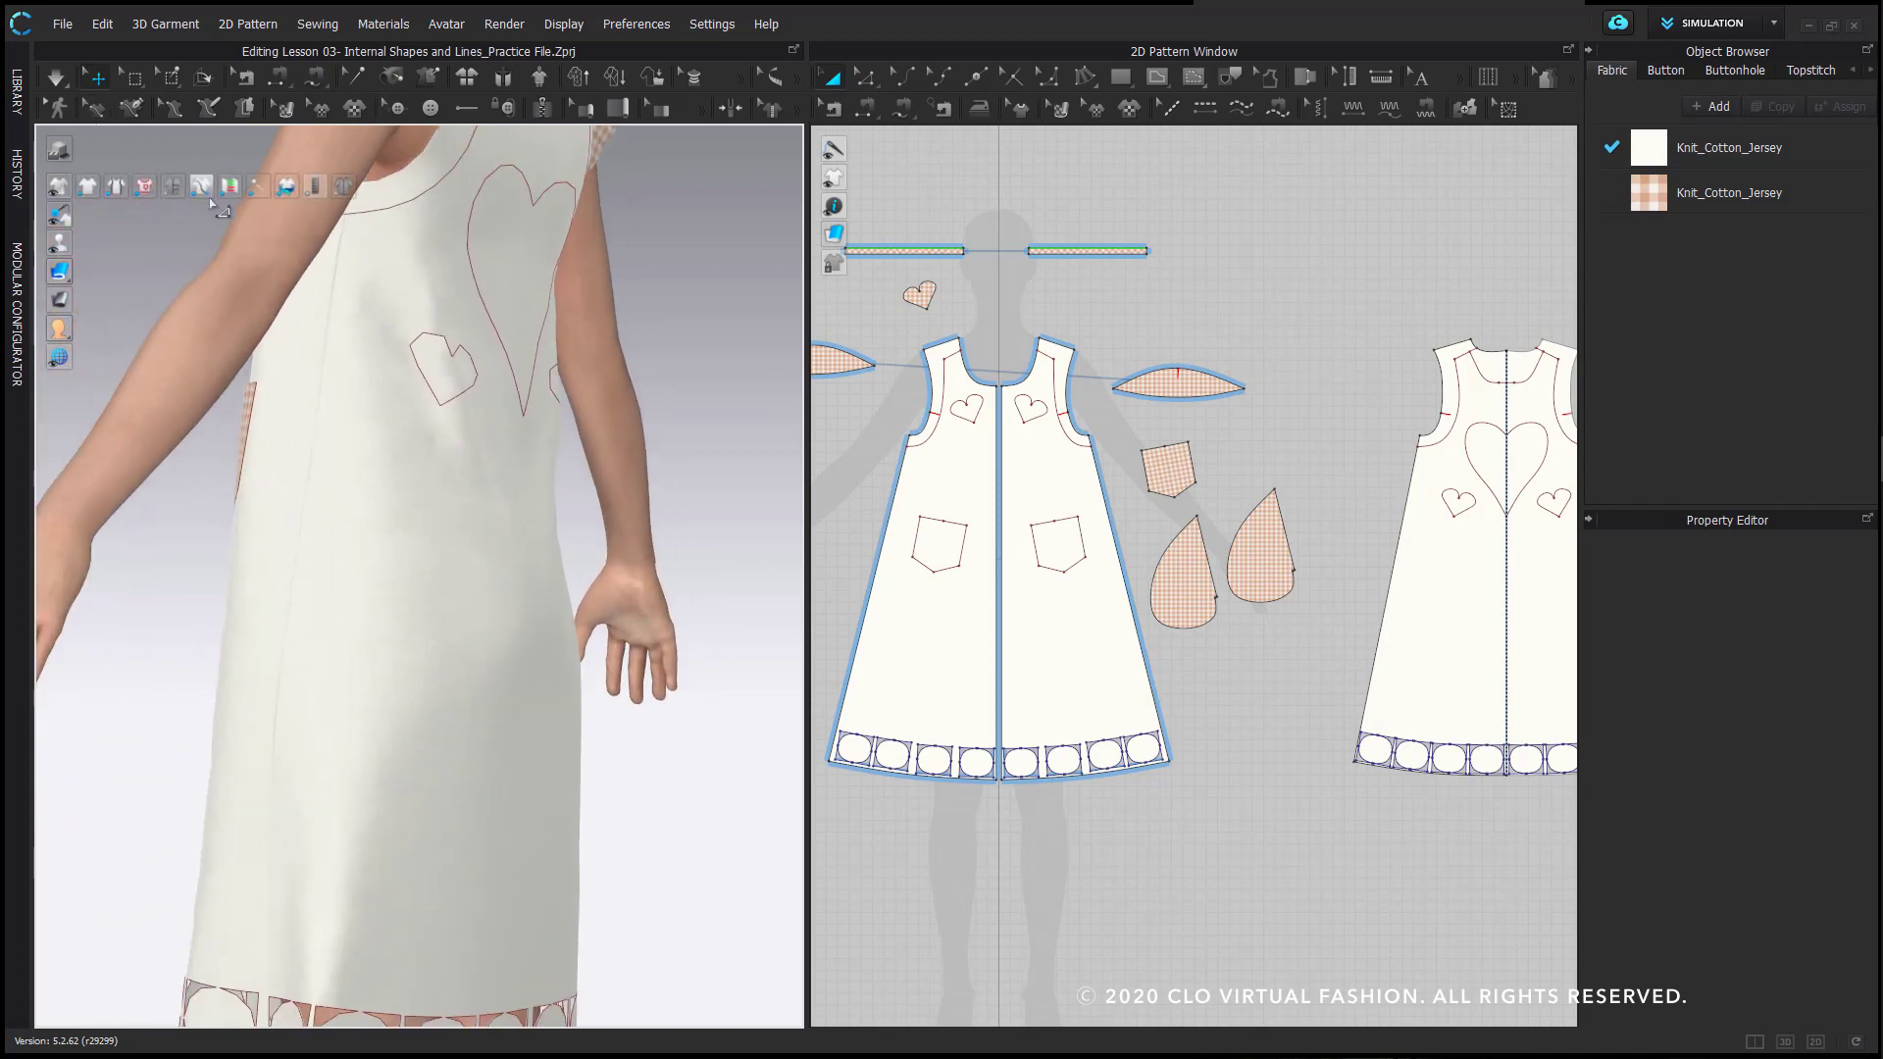
{"action": "left_click", "coordinate": [319, 186]}
- Simulate the garment and pull the front panel at the side seam to check the pocket opening
{"action": "right_click_drag", "start_coordinate": [216, 607], "coordinate": [266, 673]}
{"action": "key", "text": "space"}
{"action": "left_click", "coordinate": [265, 673]}
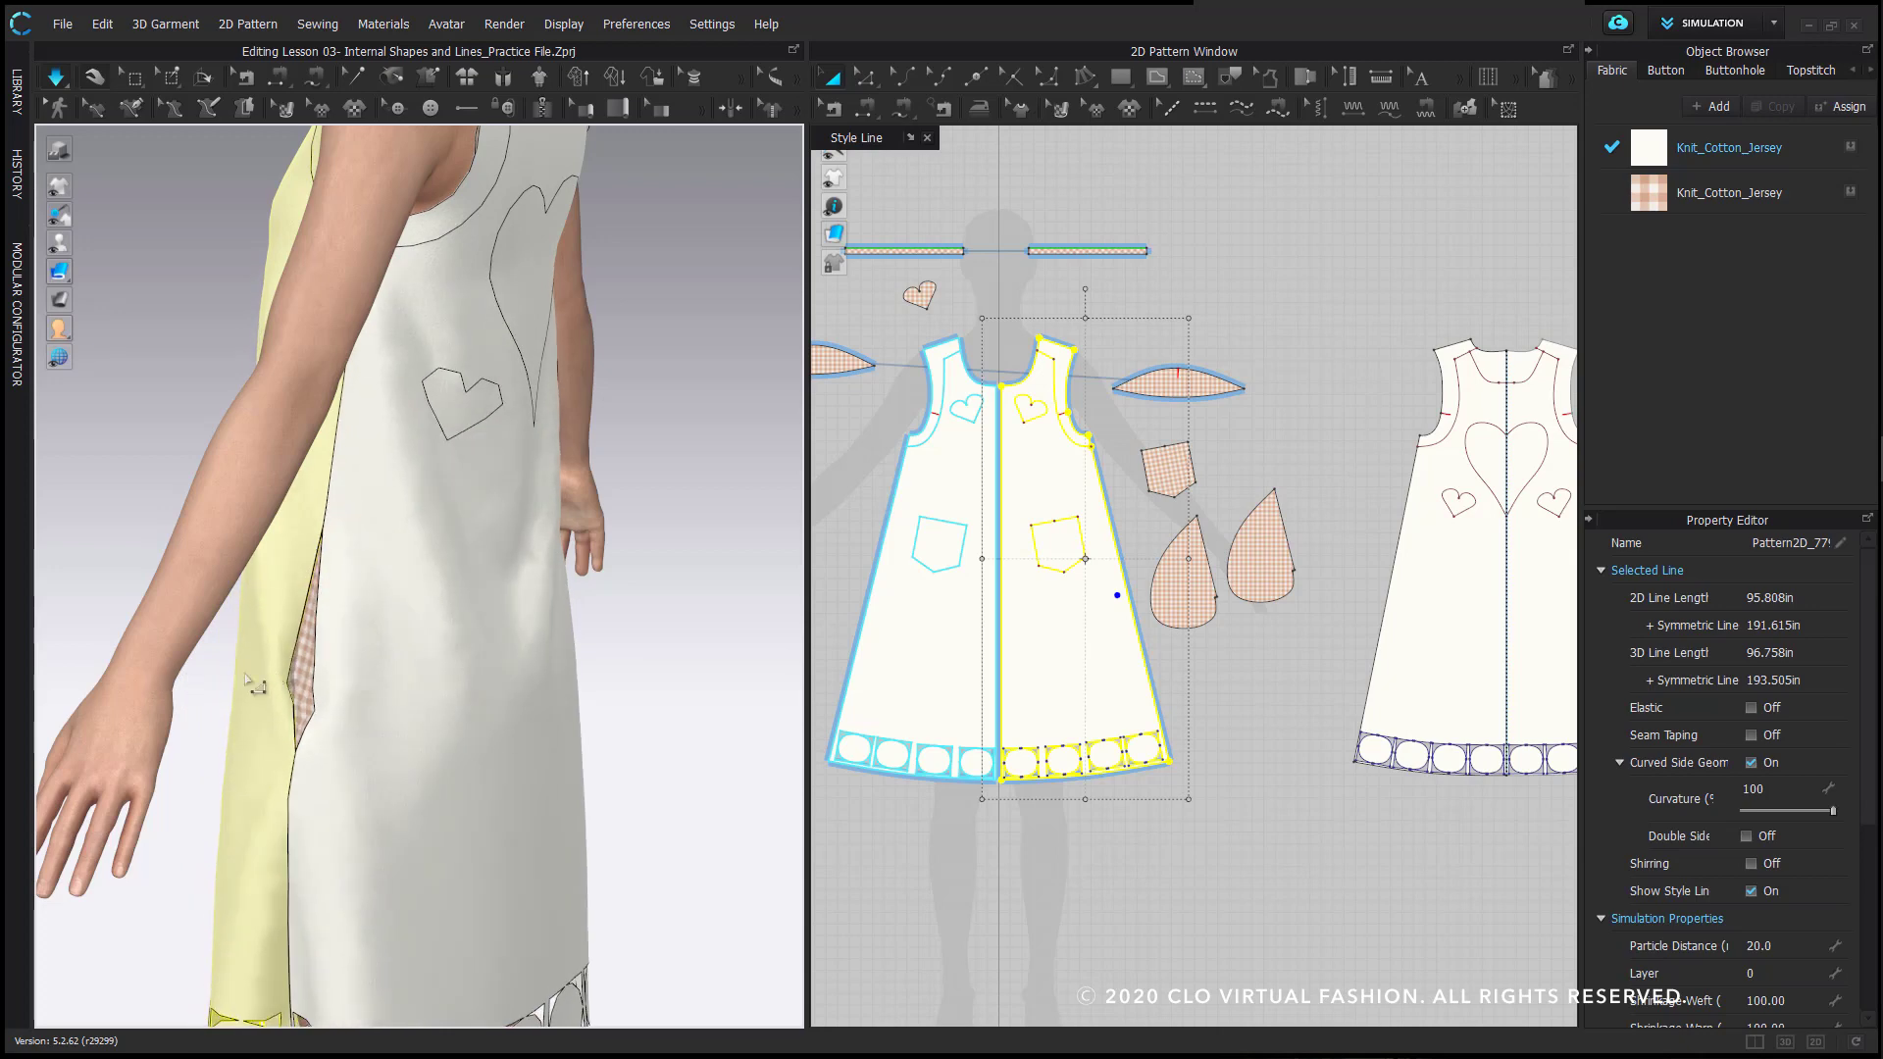
{"action": "left_click", "coordinate": [690, 603]}
{"action": "right_click_drag", "start_coordinate": [690, 603], "coordinate": [441, 549]}
{"action": "key", "text": "space"}
{"action": "left_click", "coordinate": [1199, 577]}
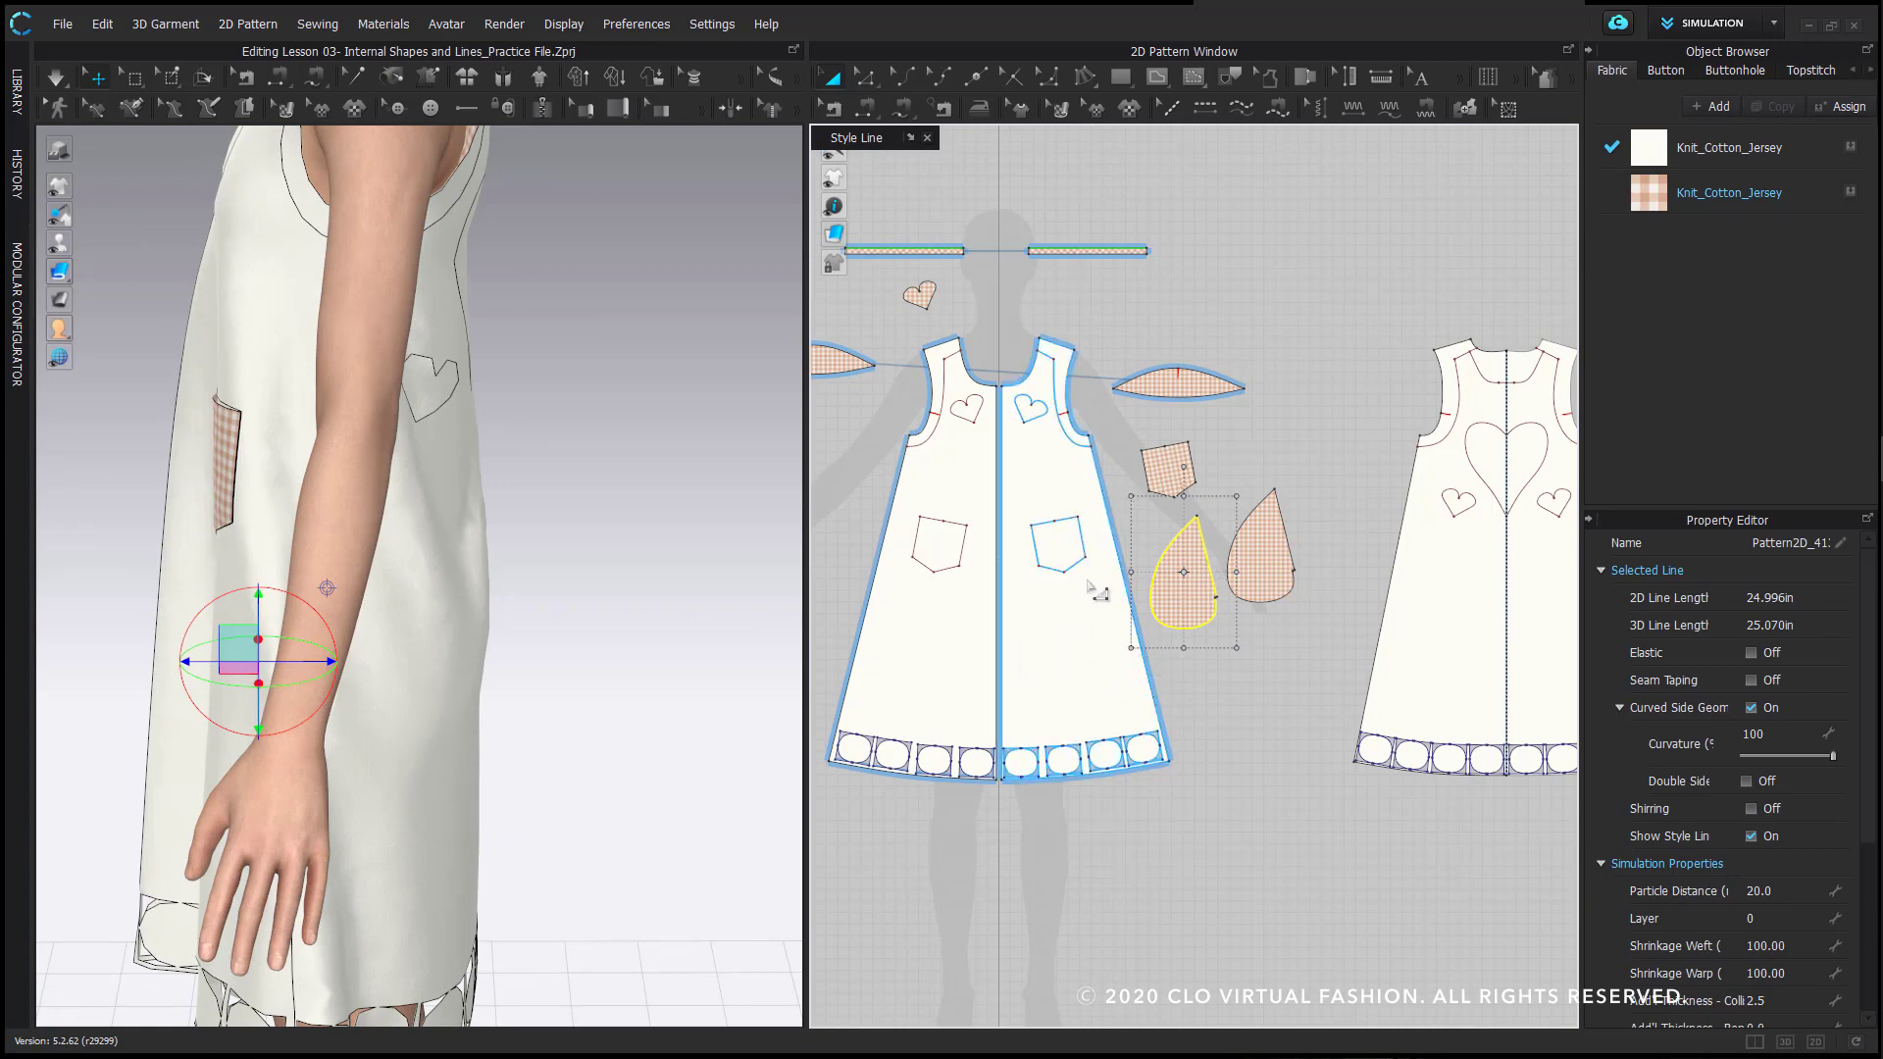
{"action": "left_click", "coordinate": [1218, 664]}
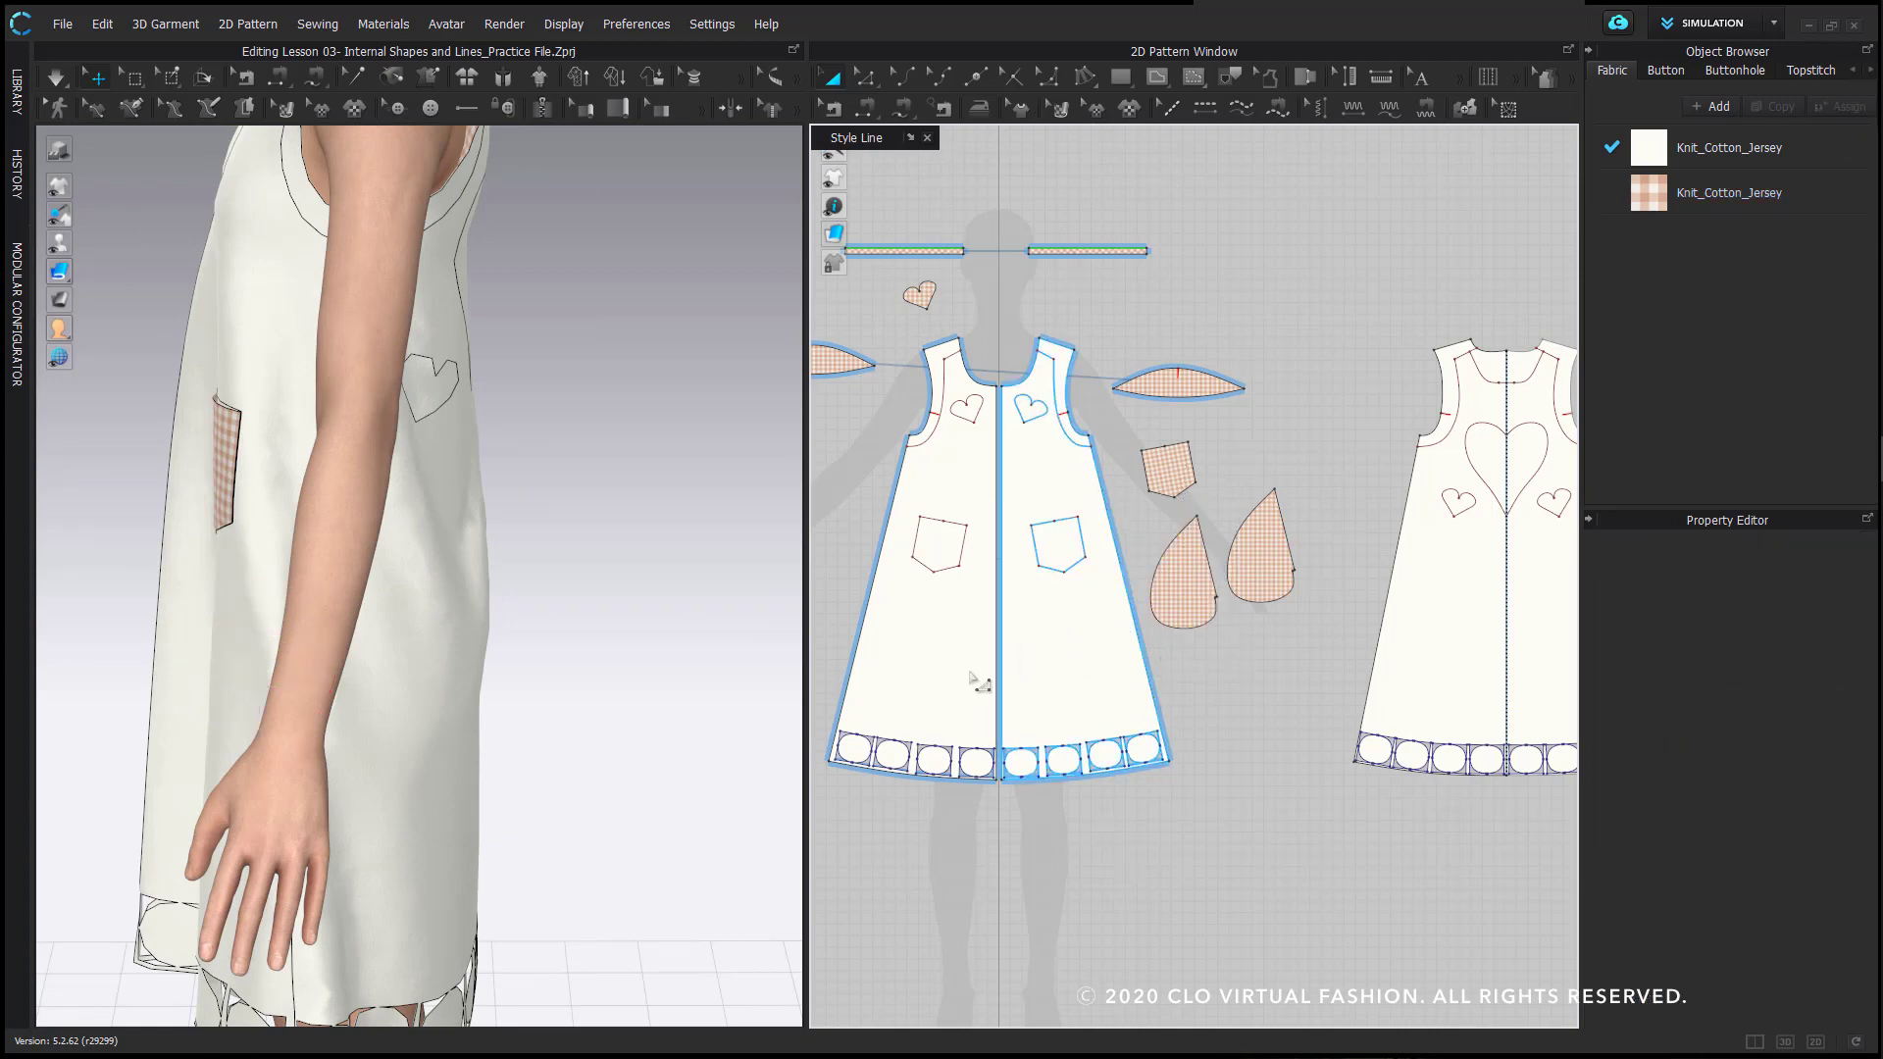
{"action": "right_click_drag", "start_coordinate": [386, 720], "coordinate": [469, 651]}
{"action": "middle_click_drag", "start_coordinate": [469, 651], "coordinate": [515, 642]}
{"action": "middle_click_drag", "start_coordinate": [1165, 625], "coordinate": [1223, 637]}
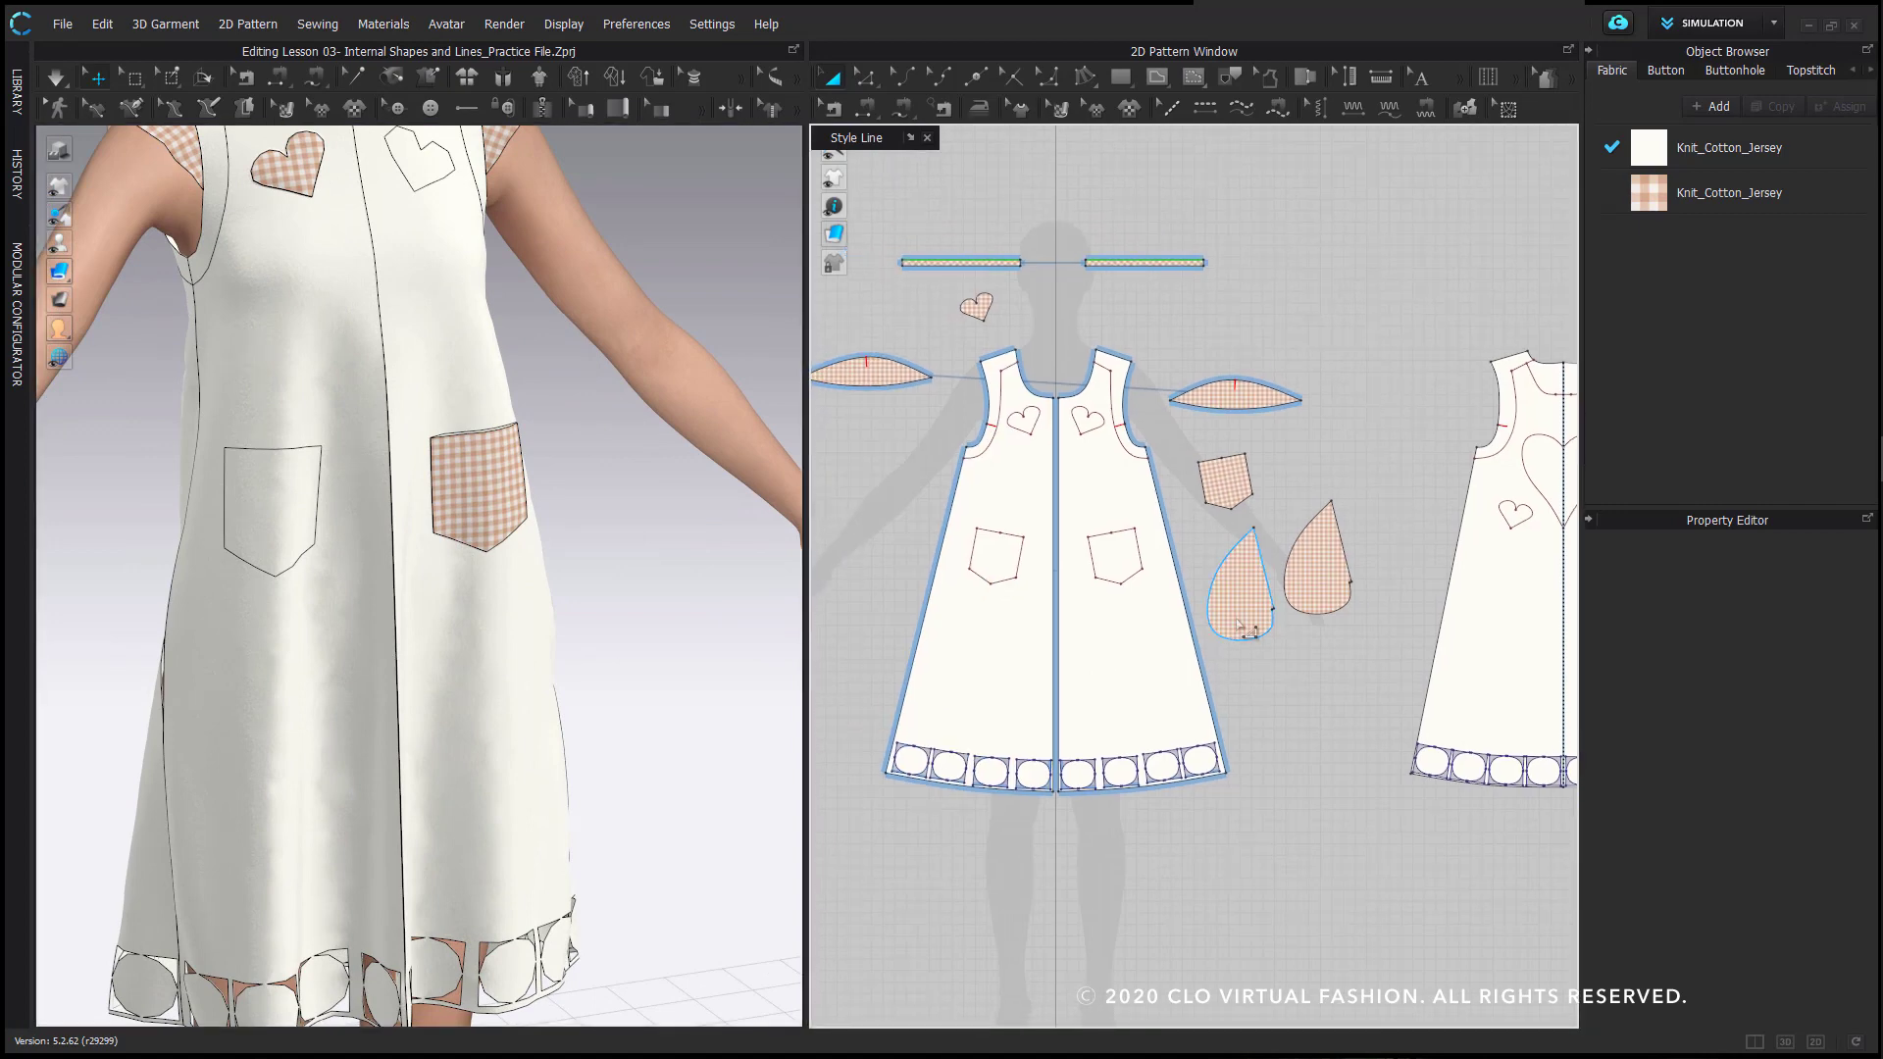
- Clone both teardrop pocket bags as symmetric patterns with sewing and place the copies beside the opposite side seam
{"action": "left_click", "coordinate": [1237, 624]}
{"action": "left_click", "coordinate": [1334, 593], "text": "shift"}
{"action": "middle_click_drag", "start_coordinate": [1238, 563], "coordinate": [1311, 550]}
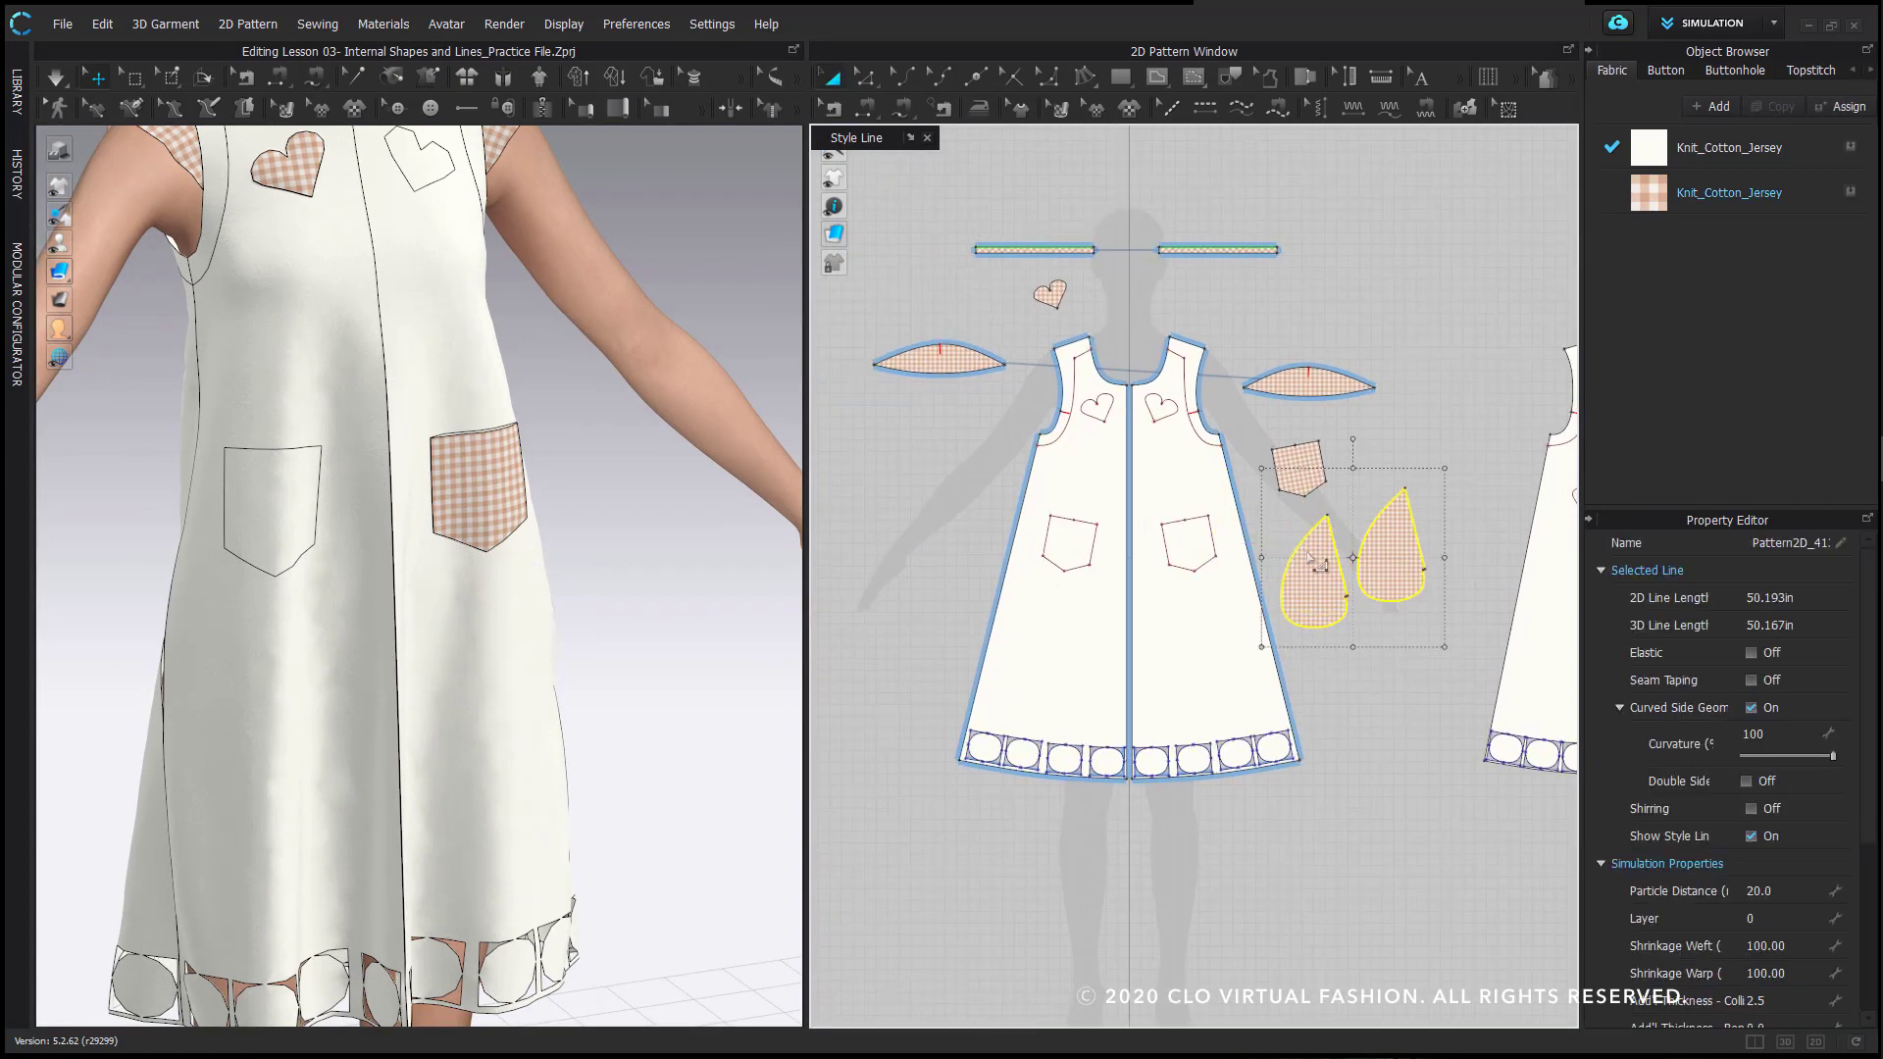
{"action": "left_click", "coordinate": [1439, 520]}
{"action": "left_click", "coordinate": [1378, 559]}
{"action": "left_click", "coordinate": [1315, 596]}
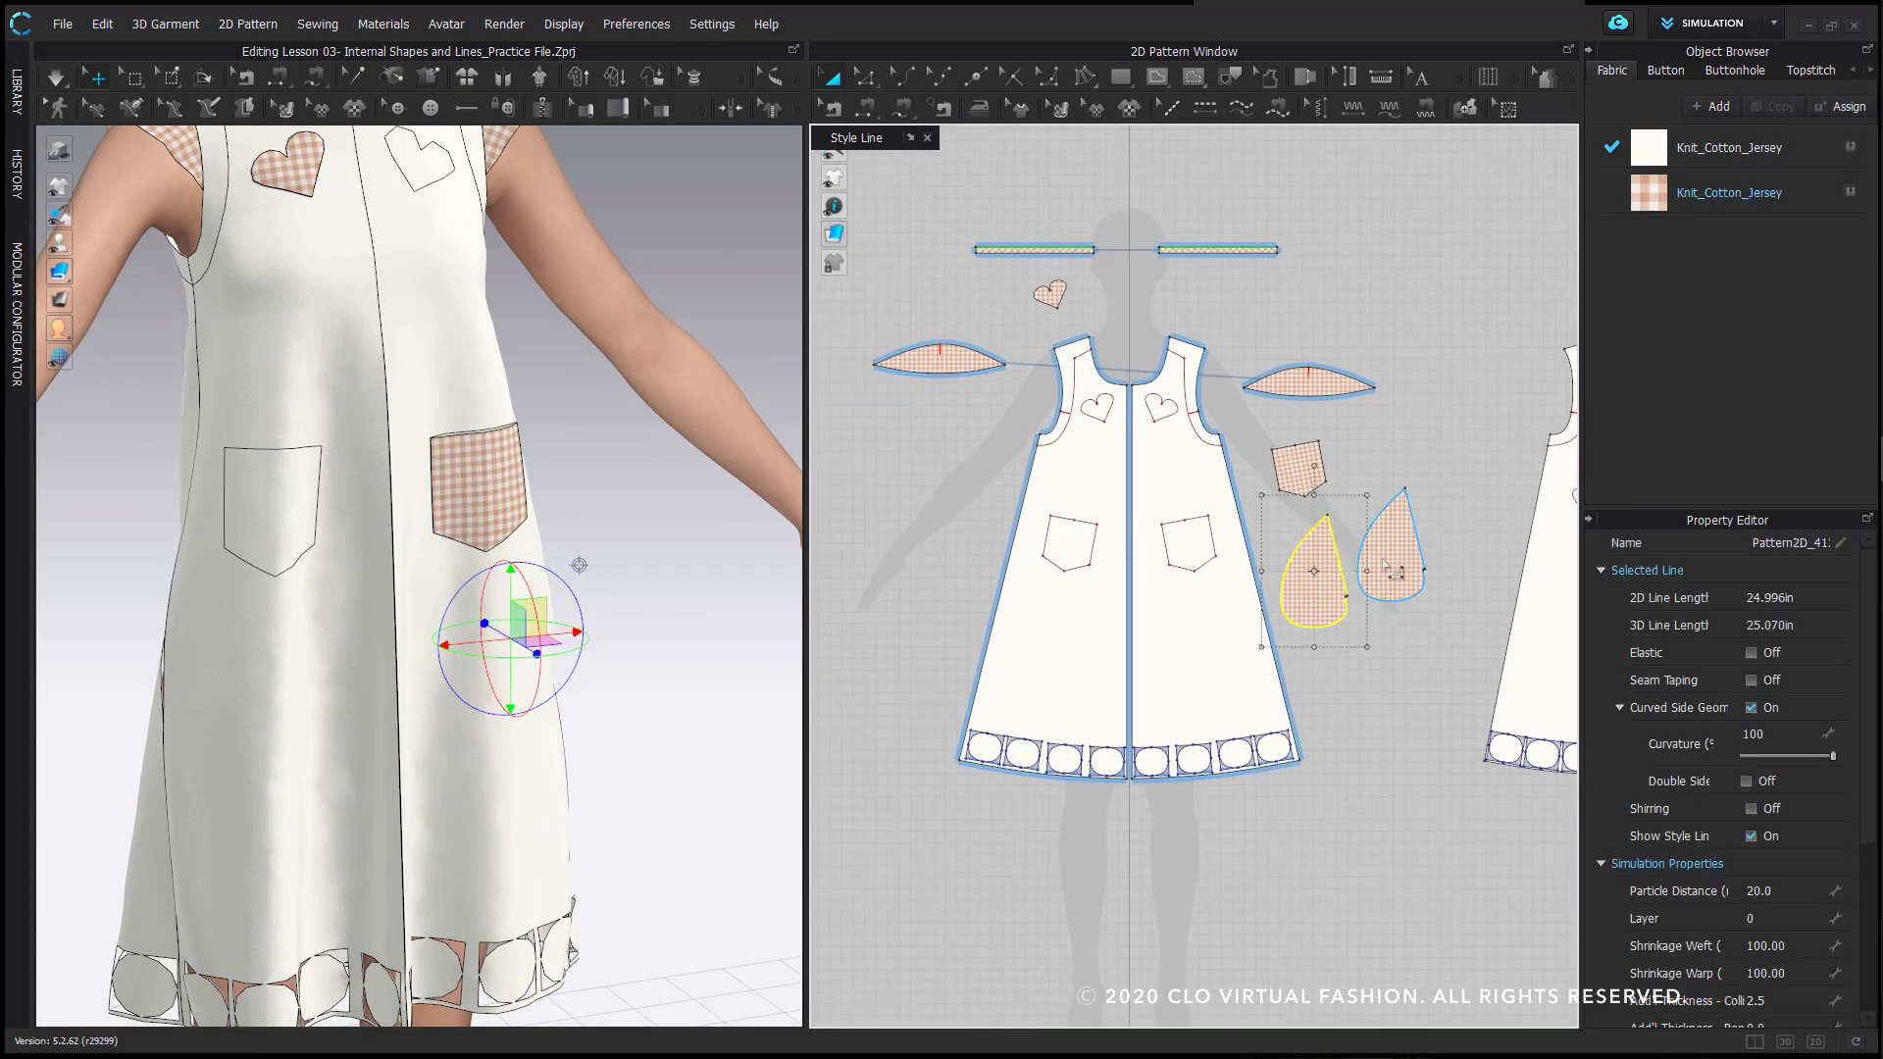
{"action": "left_click", "coordinate": [1378, 563]}
{"action": "left_click", "coordinate": [1319, 609]}
{"action": "left_click", "coordinate": [1380, 571], "text": "shift"}
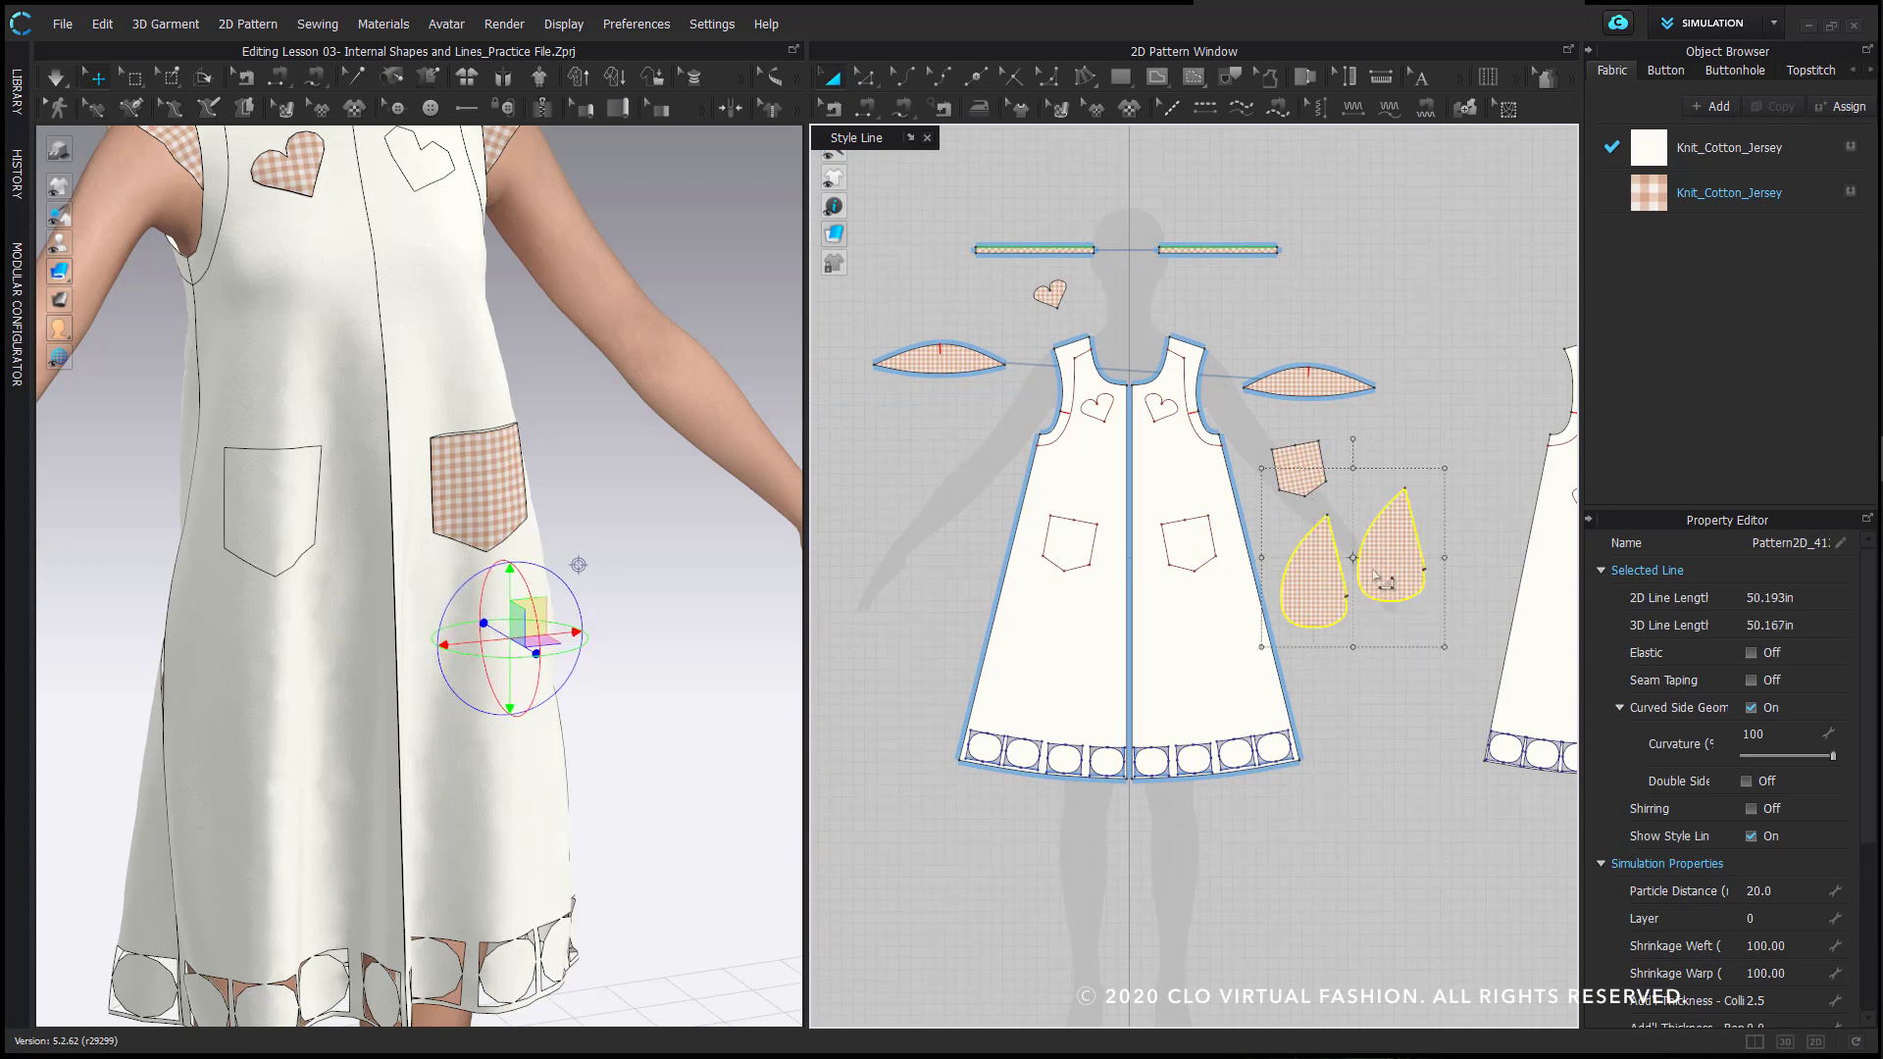
{"action": "right_click", "coordinate": [1412, 567]}
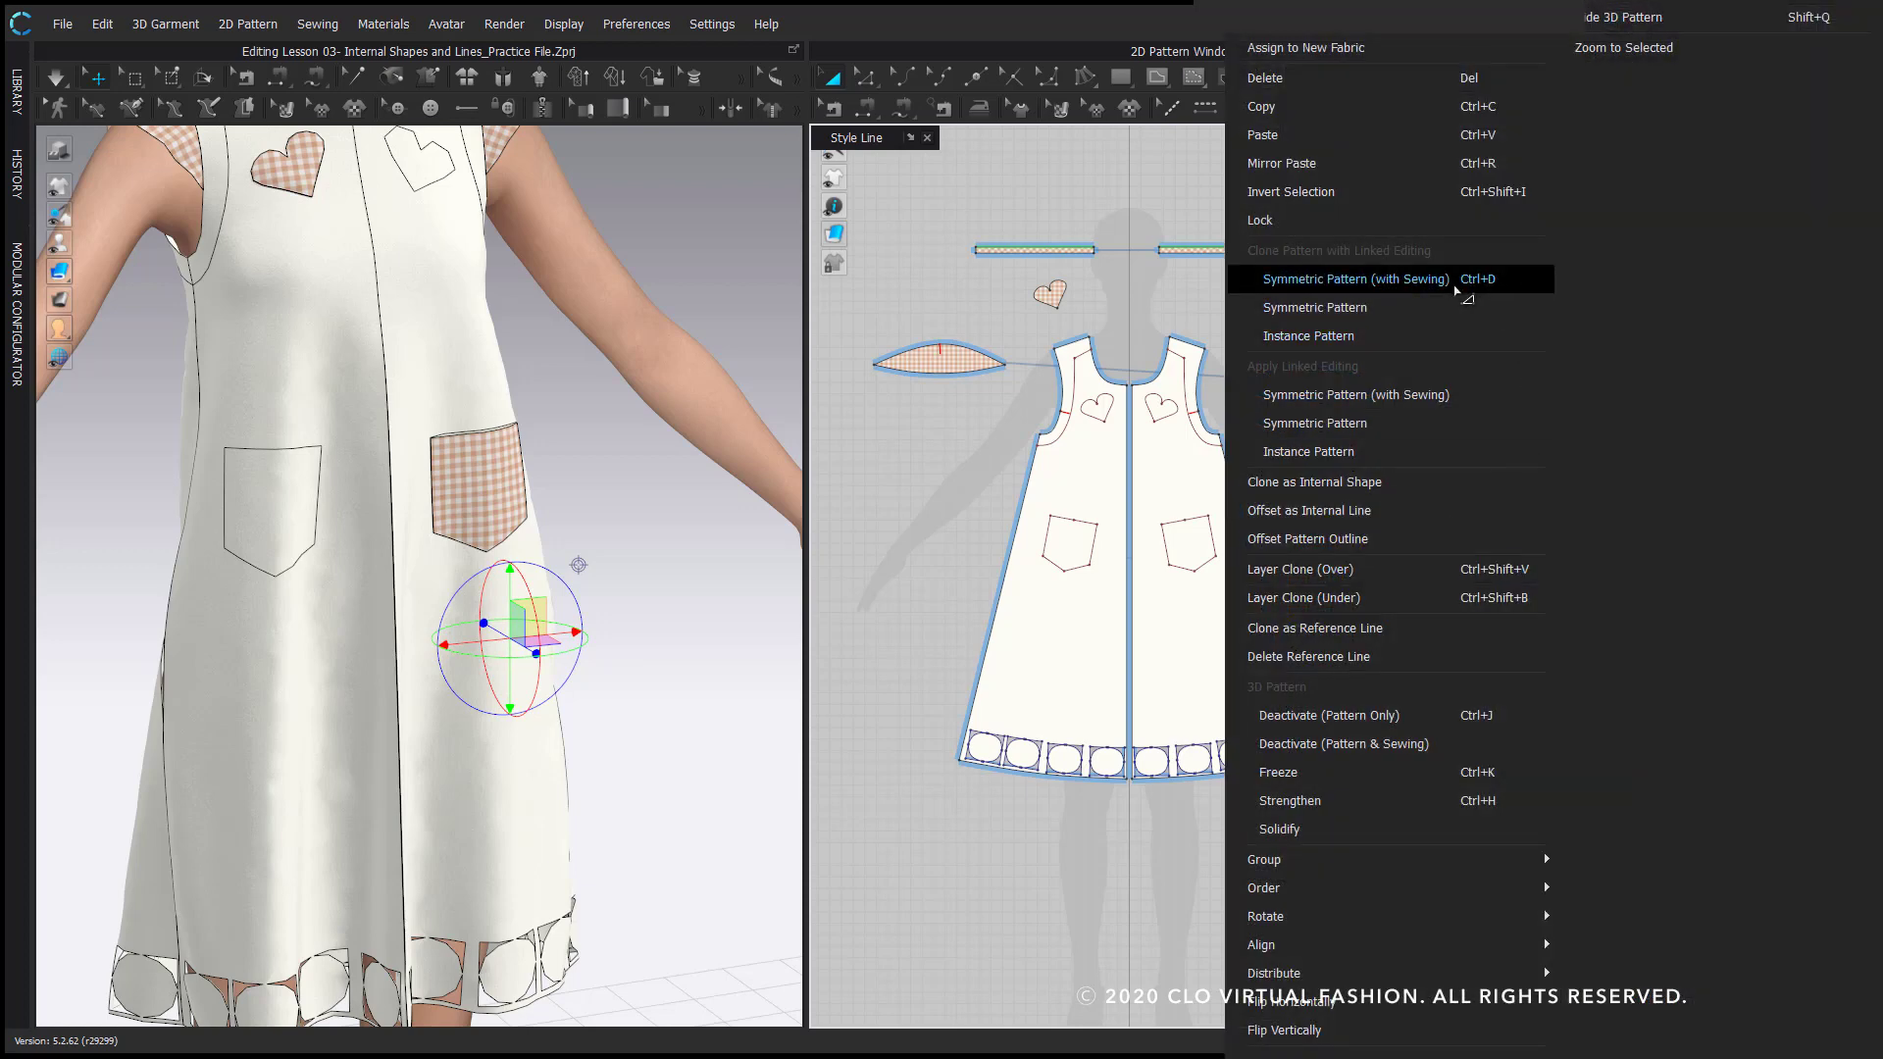
{"action": "left_click", "coordinate": [1455, 285]}
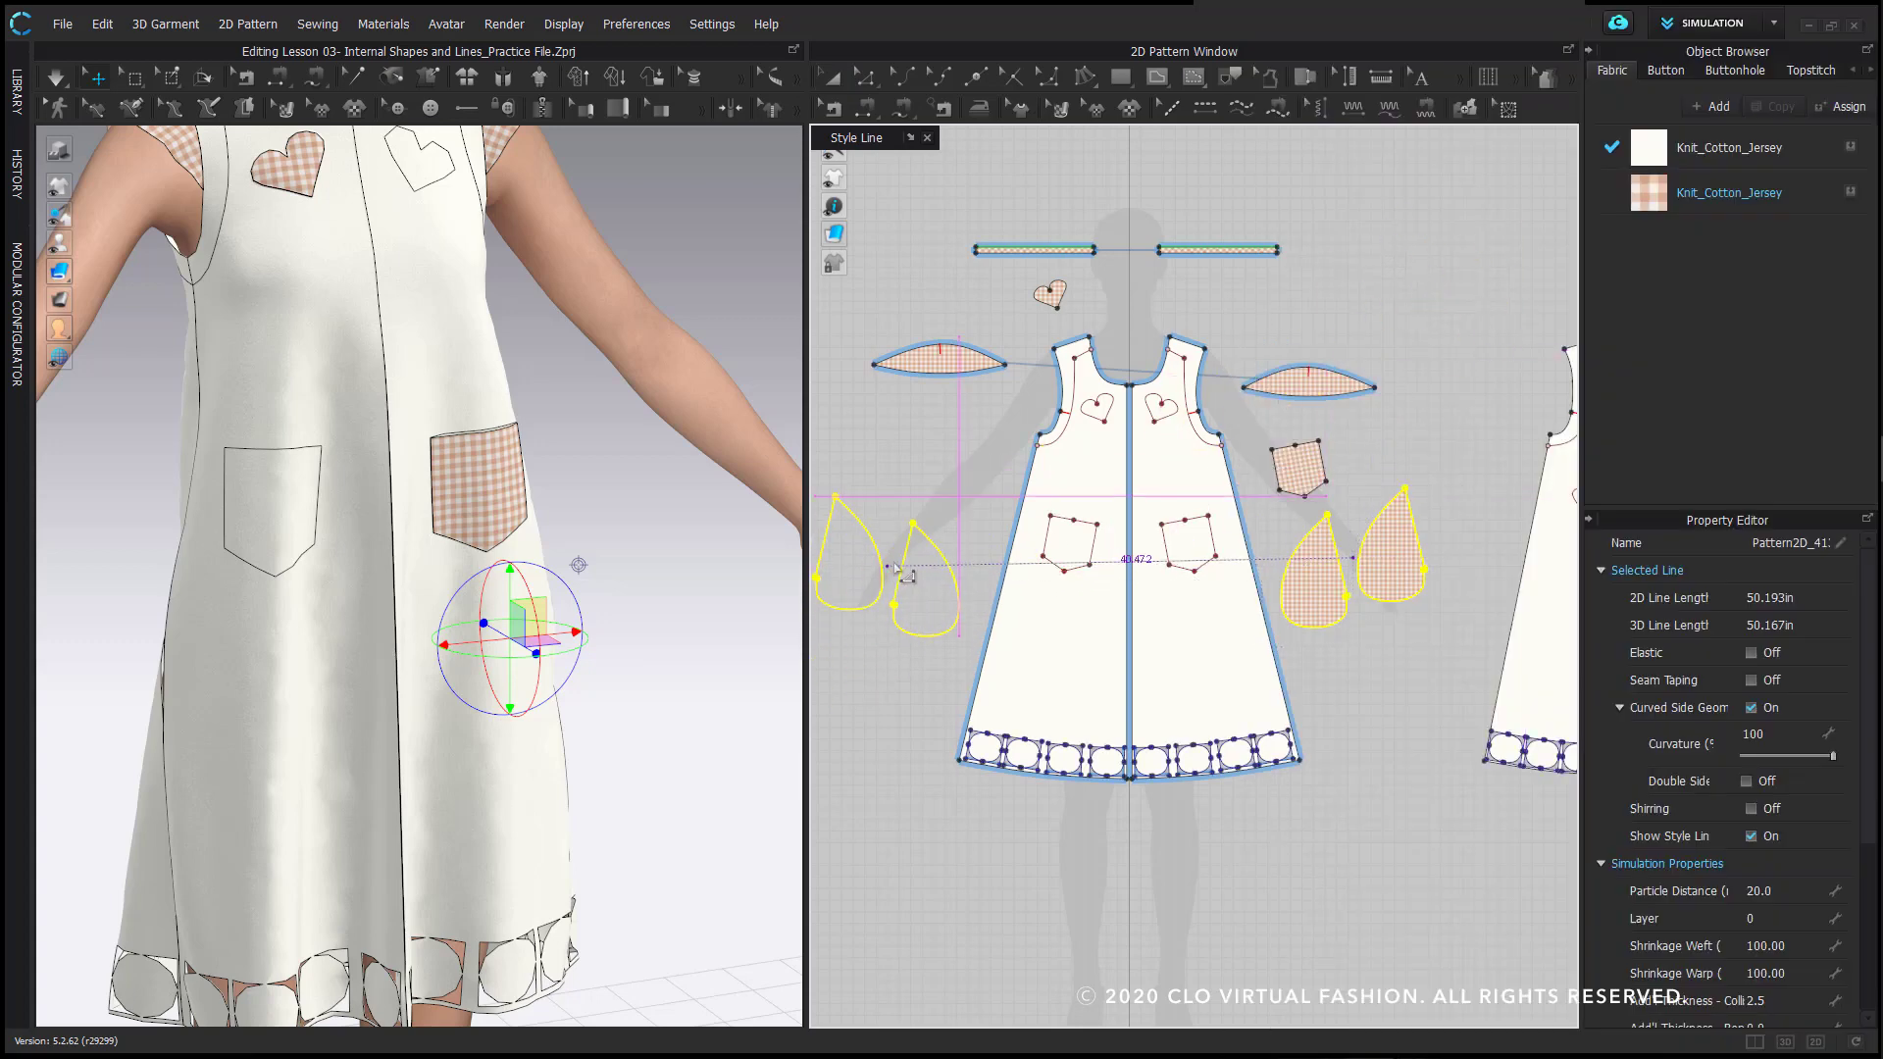
{"action": "key", "text": "a"}
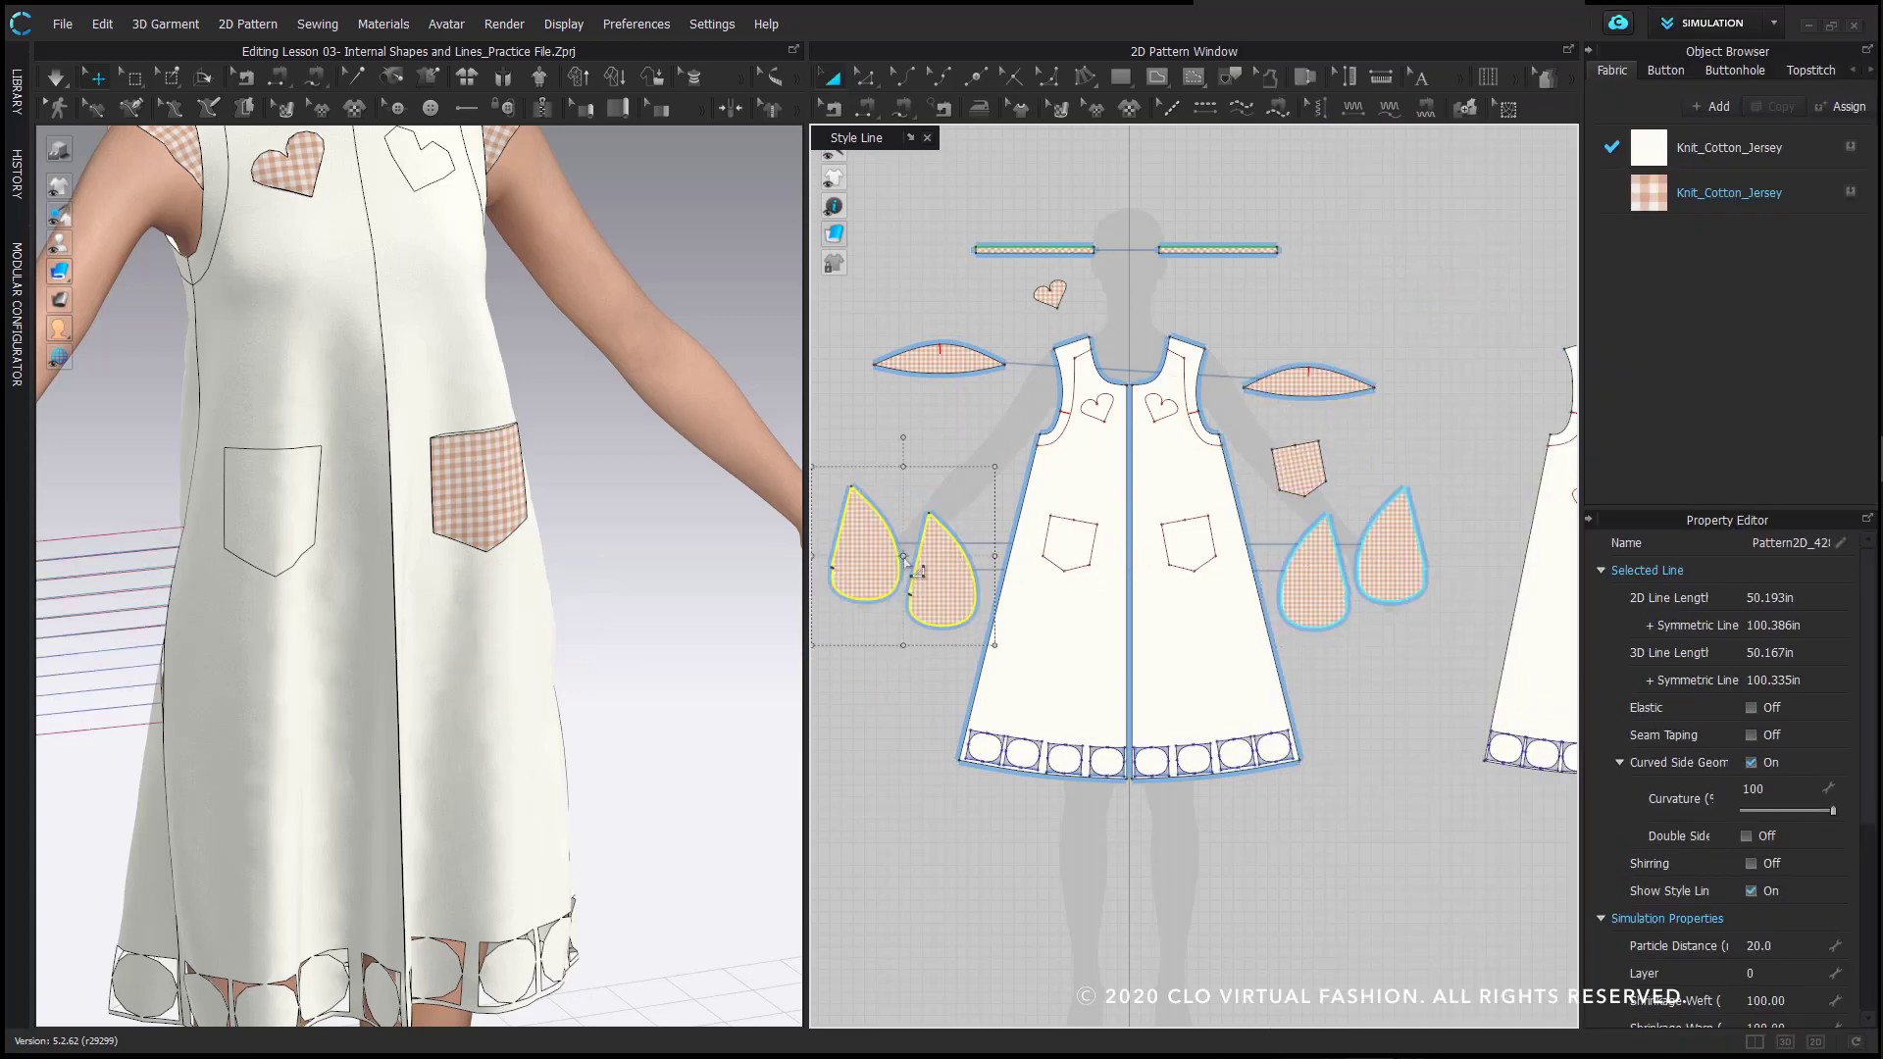
- Move the mirrored pocket bags horizontally in the 3D view to inside the dress at the avatar's hip
{"action": "scroll", "coordinate": [526, 698], "scroll_direction": "down", "scroll_amount": 5}
{"action": "right_click_drag", "start_coordinate": [496, 627], "coordinate": [460, 687]}
{"action": "left_click_drag", "start_coordinate": [220, 577], "coordinate": [359, 593]}
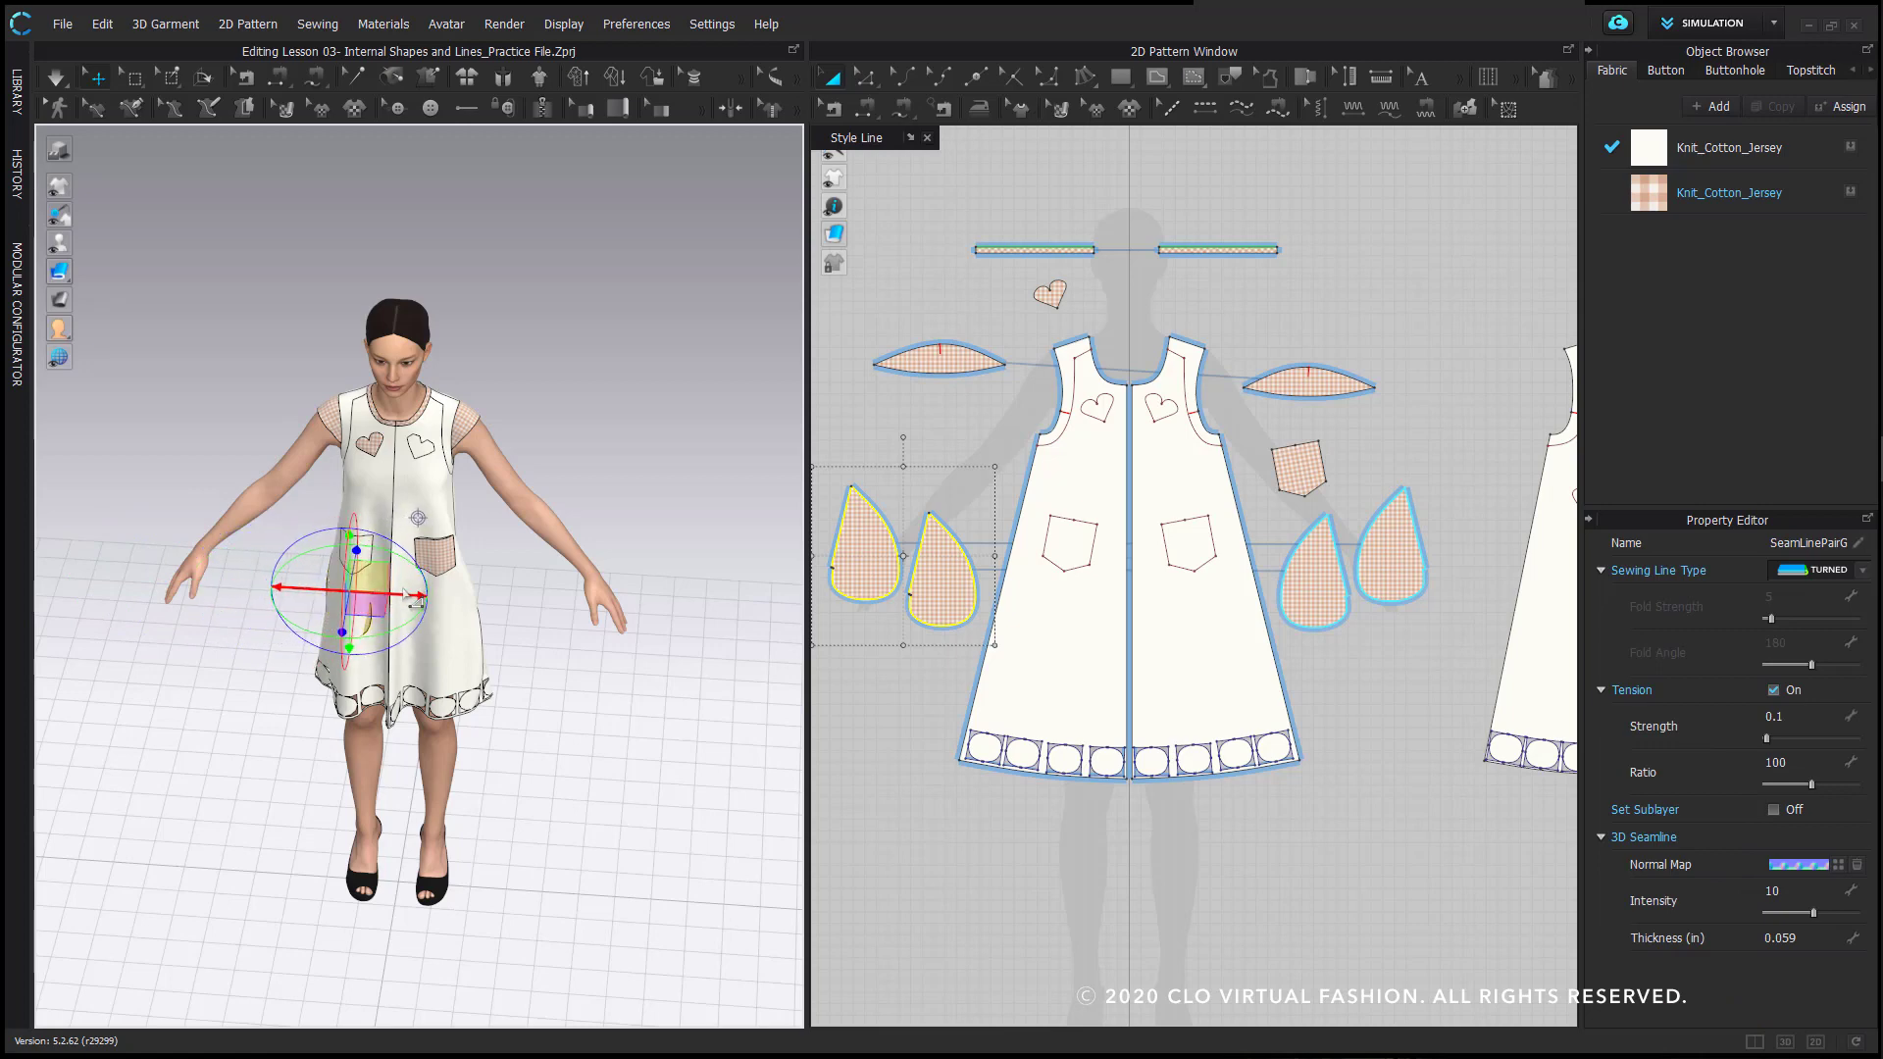
{"action": "right_click_drag", "start_coordinate": [598, 622], "coordinate": [527, 625]}
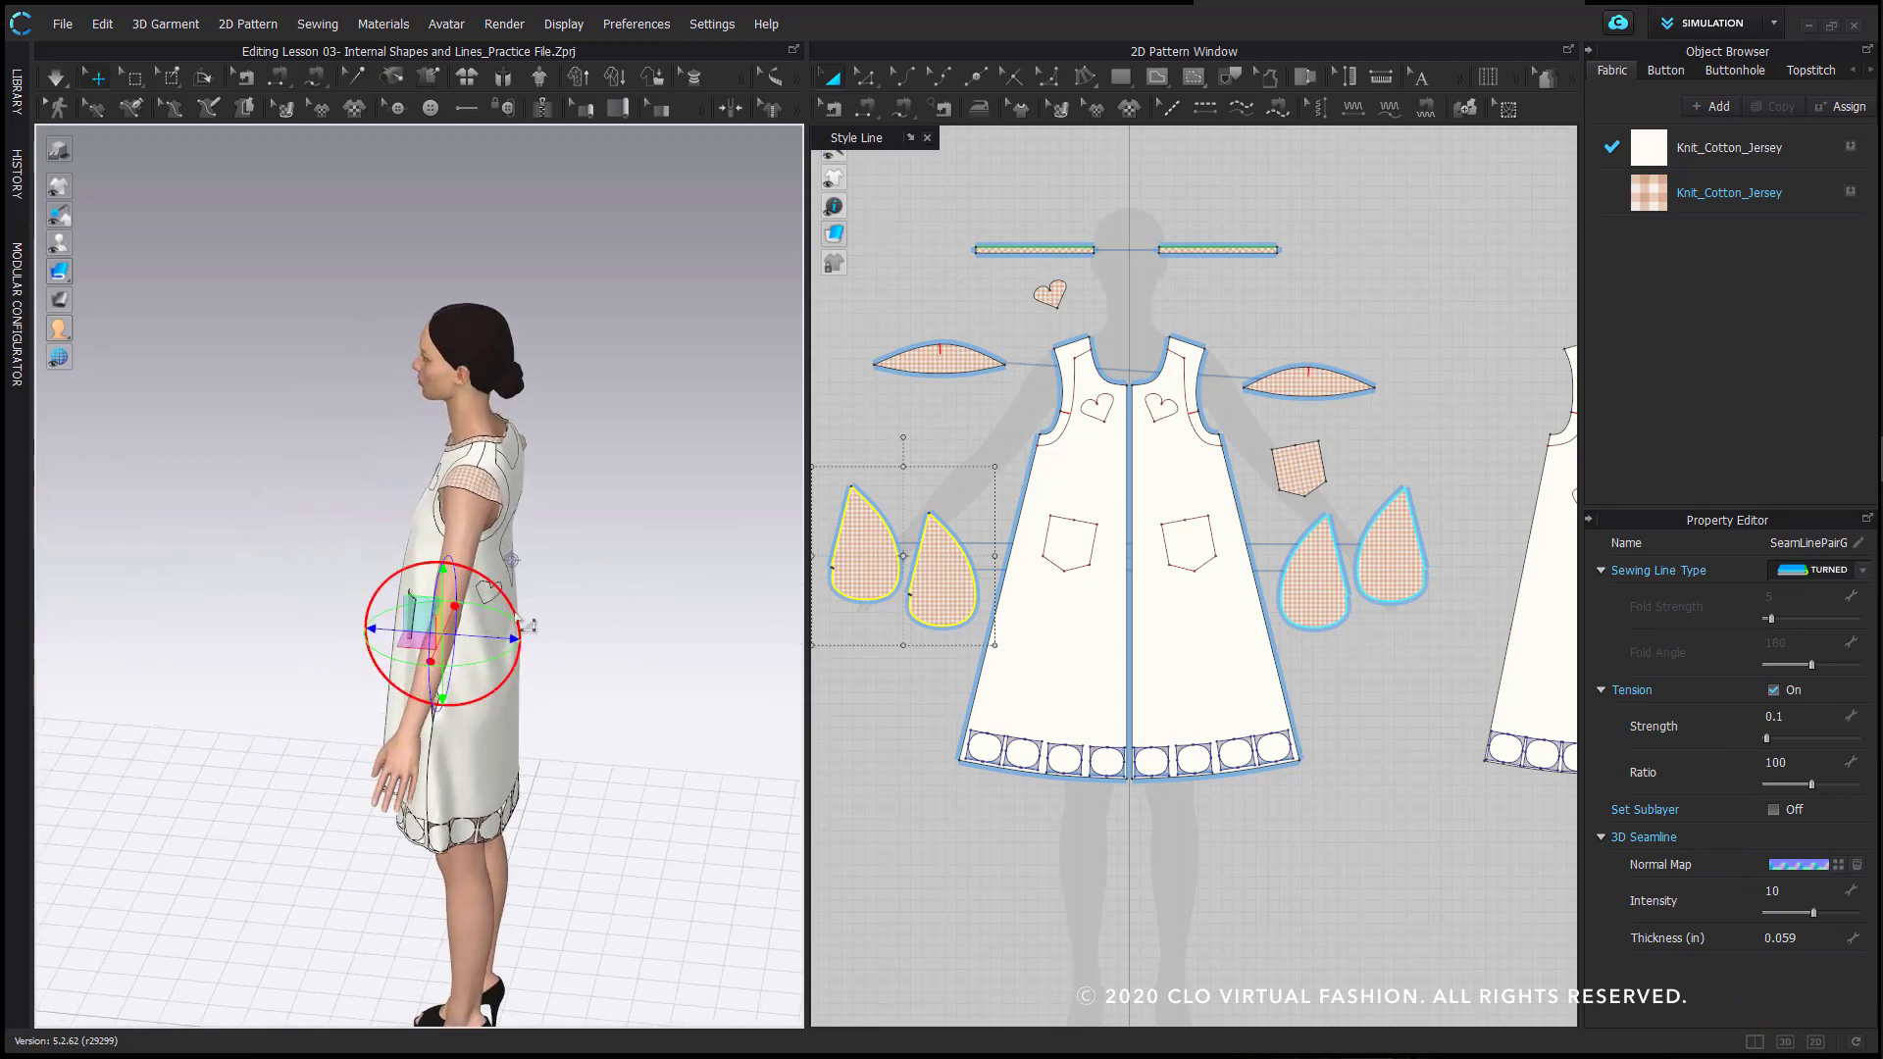
{"action": "right_click_drag", "start_coordinate": [257, 682], "coordinate": [726, 647]}
{"action": "scroll", "coordinate": [454, 686], "scroll_direction": "up", "scroll_amount": 3}
- Simulate the dress, pull the front panel at the mirrored pocket to check its opening, and stop the simulation
{"action": "key", "text": "space"}
{"action": "left_click", "coordinate": [457, 686]}
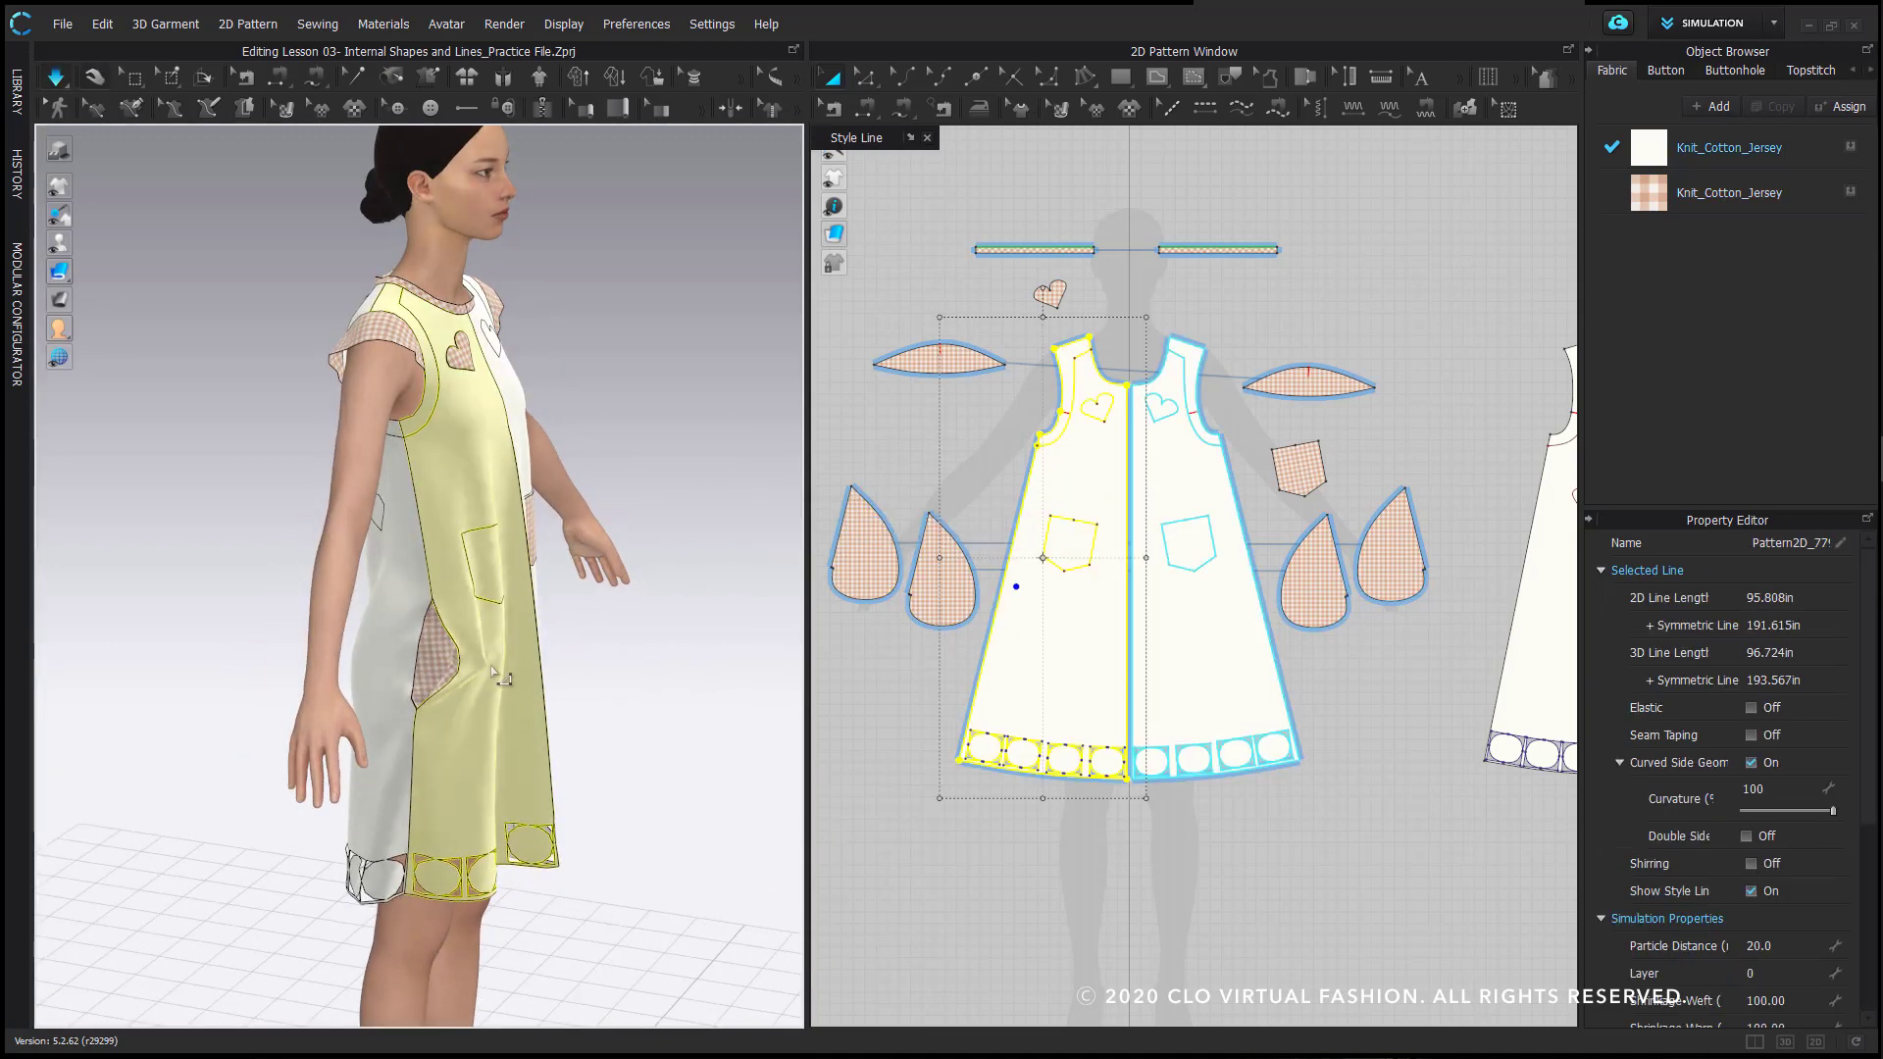
{"action": "left_click", "coordinate": [663, 521]}
{"action": "key", "text": "space"}
{"action": "right_click_drag", "start_coordinate": [625, 557], "coordinate": [481, 610]}
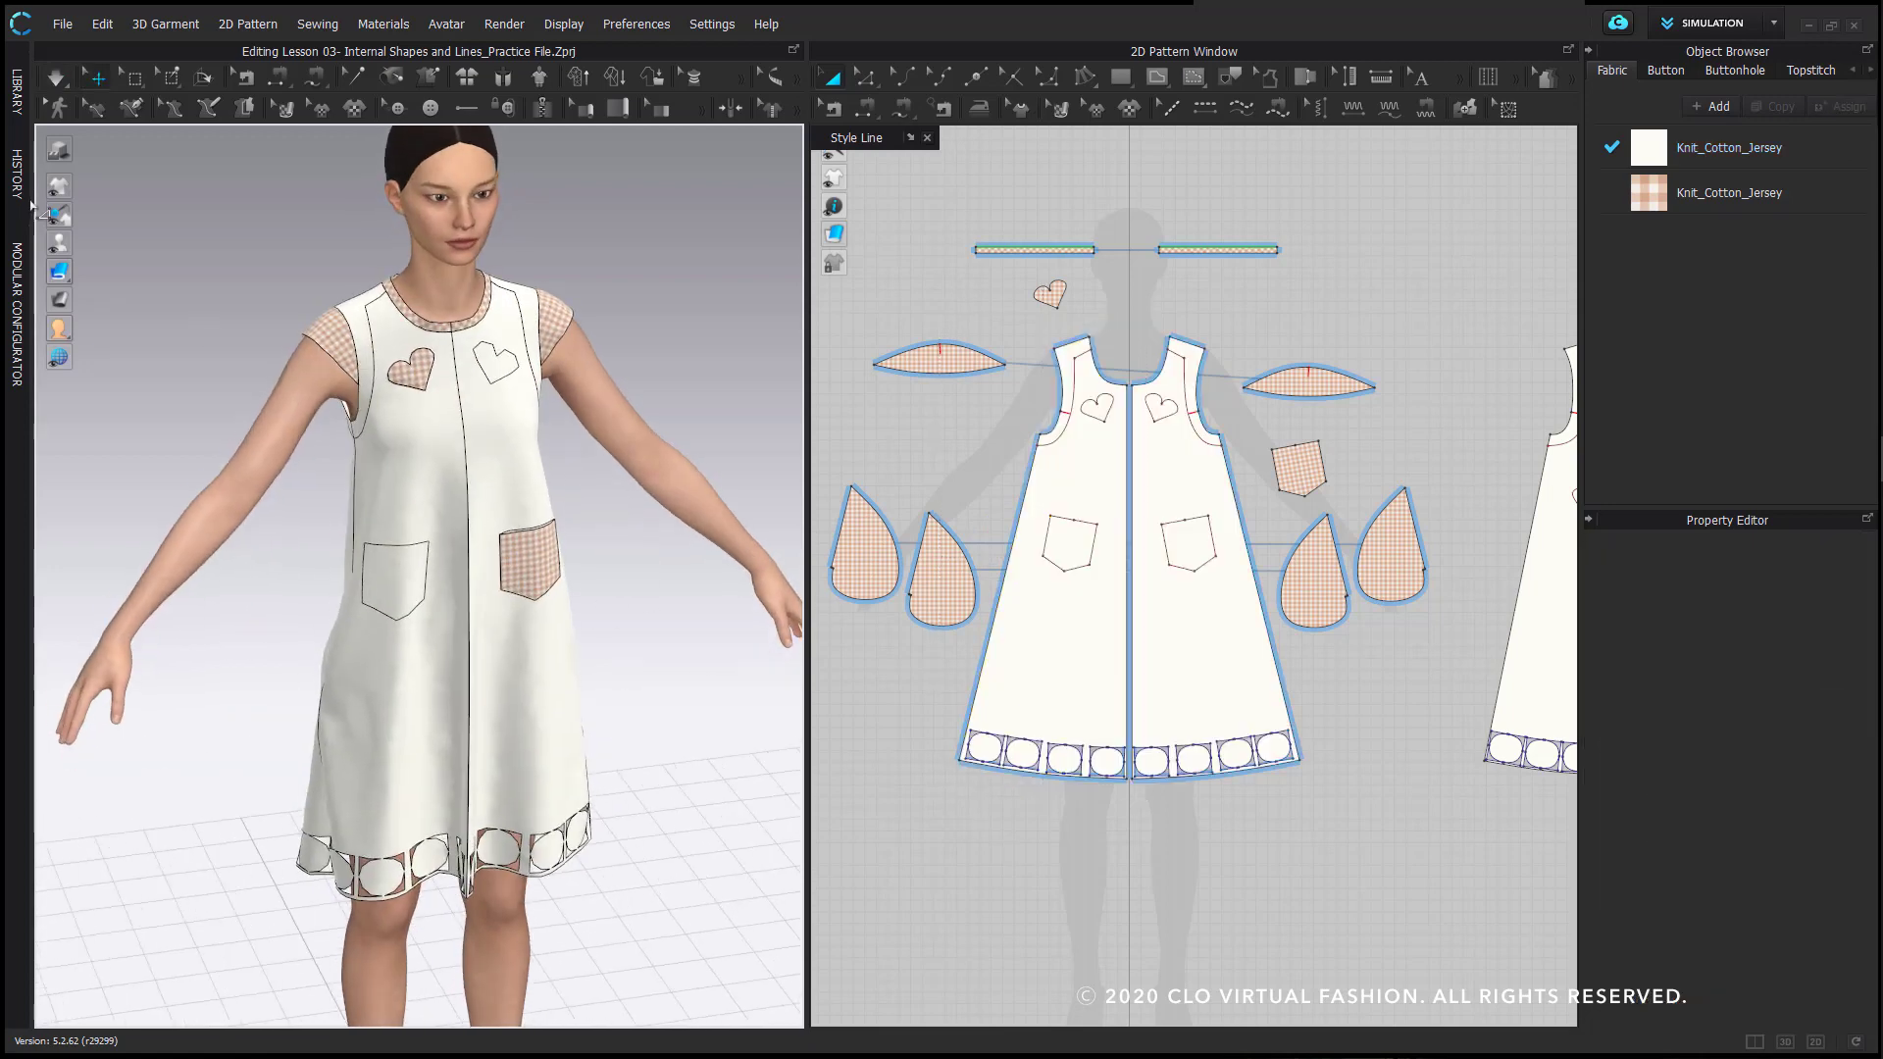
- Turn off the style line display and show the internal lines on the back of the garment in 3D
{"action": "mouse_move", "coordinate": [59, 186]}
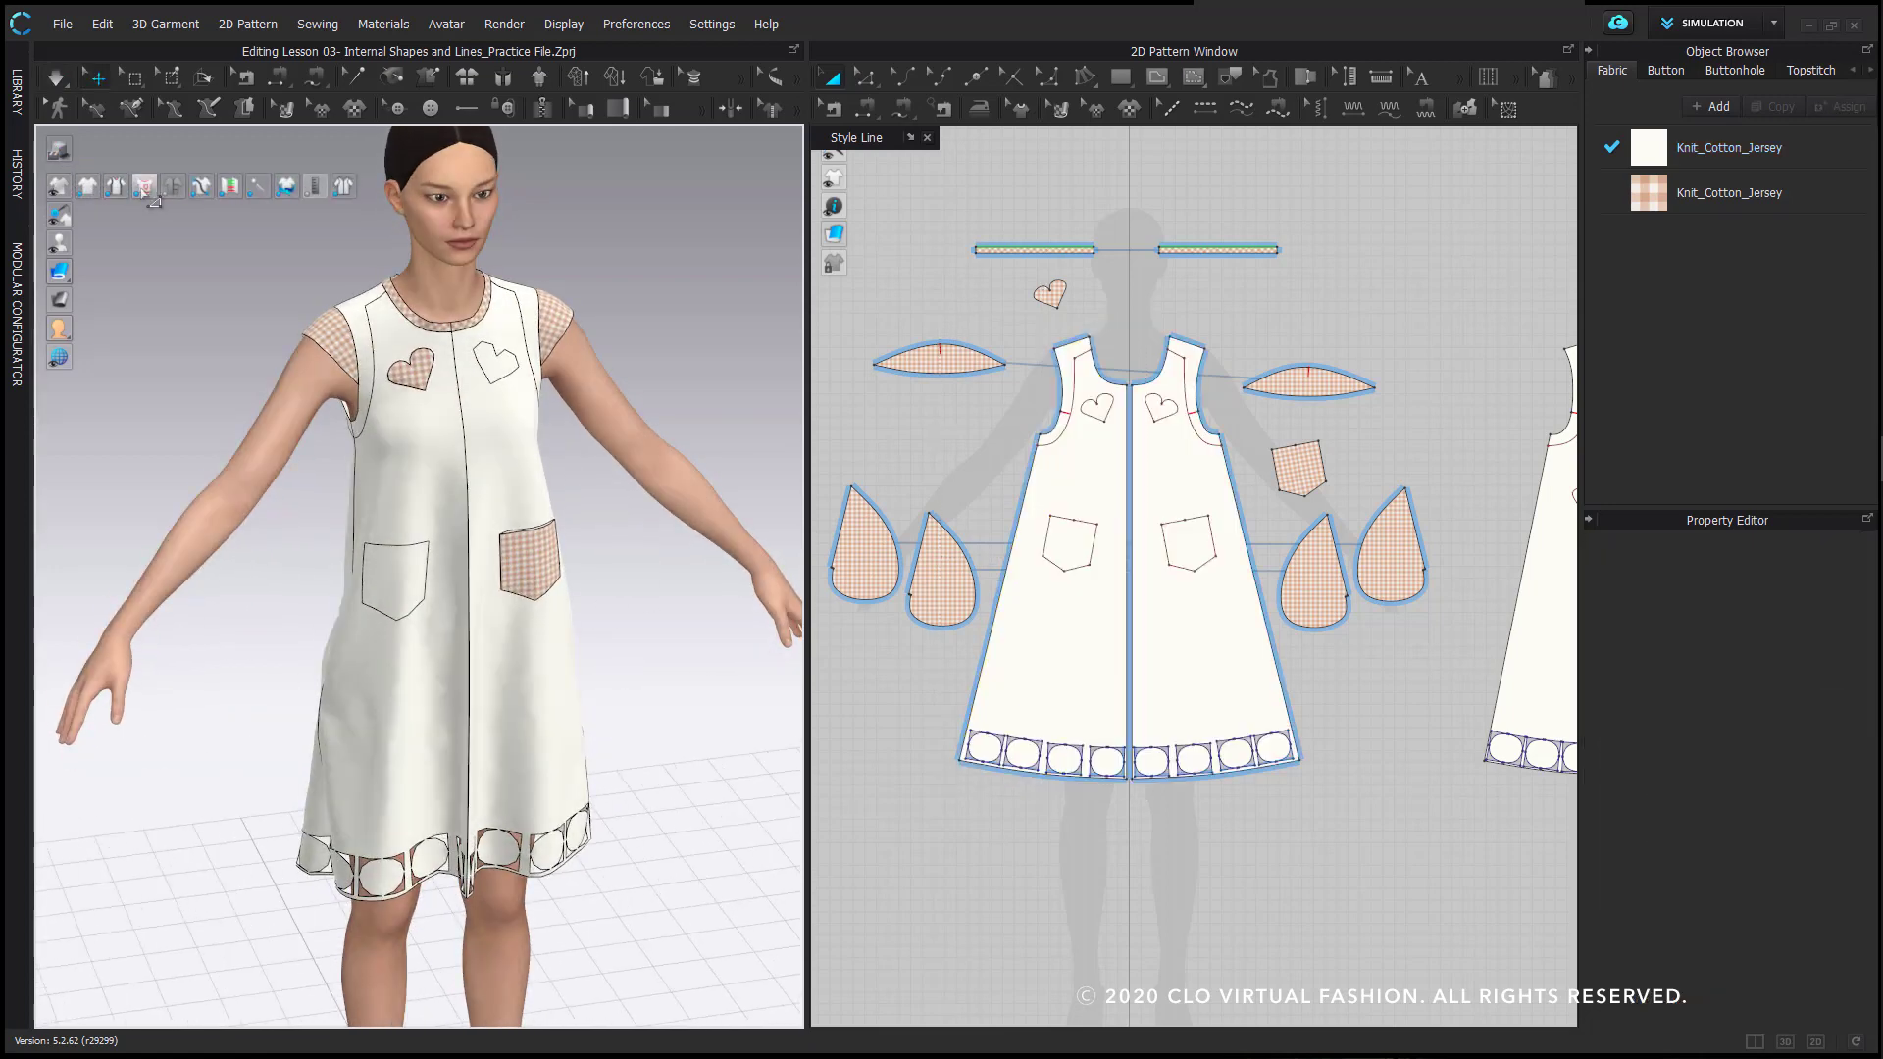
{"action": "left_click", "coordinate": [345, 193]}
{"action": "right_click_drag", "start_coordinate": [345, 461], "coordinate": [638, 462]}
{"action": "left_click", "coordinate": [145, 187]}
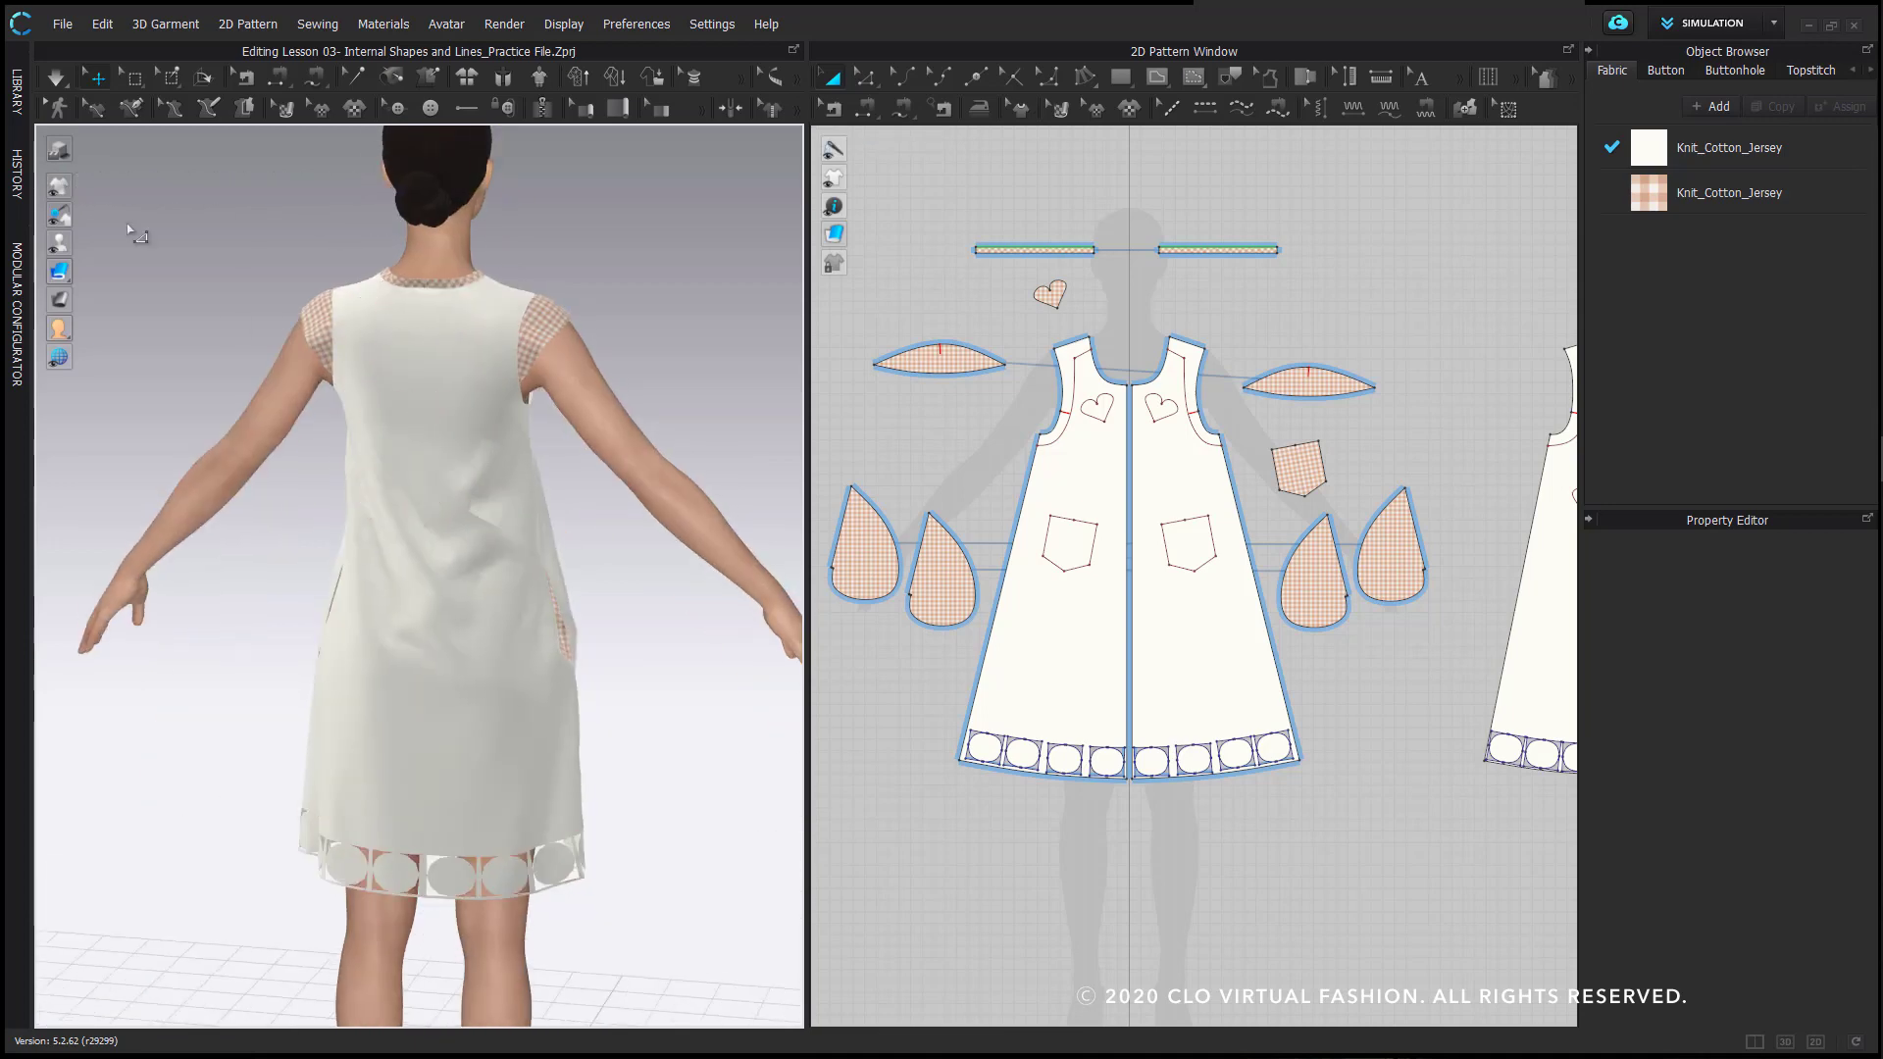
{"action": "mouse_move", "coordinate": [402, 637]}
{"action": "right_mouse_down"}
{"action": "mouse_move", "coordinate": [487, 614]}
{"action": "mouse_move", "coordinate": [397, 640]}
{"action": "mouse_move", "coordinate": [623, 618]}
{"action": "mouse_move", "coordinate": [485, 725]}
{"action": "mouse_move", "coordinate": [314, 638]}
{"action": "mouse_move", "coordinate": [373, 627]}
{"action": "right_mouse_up"}
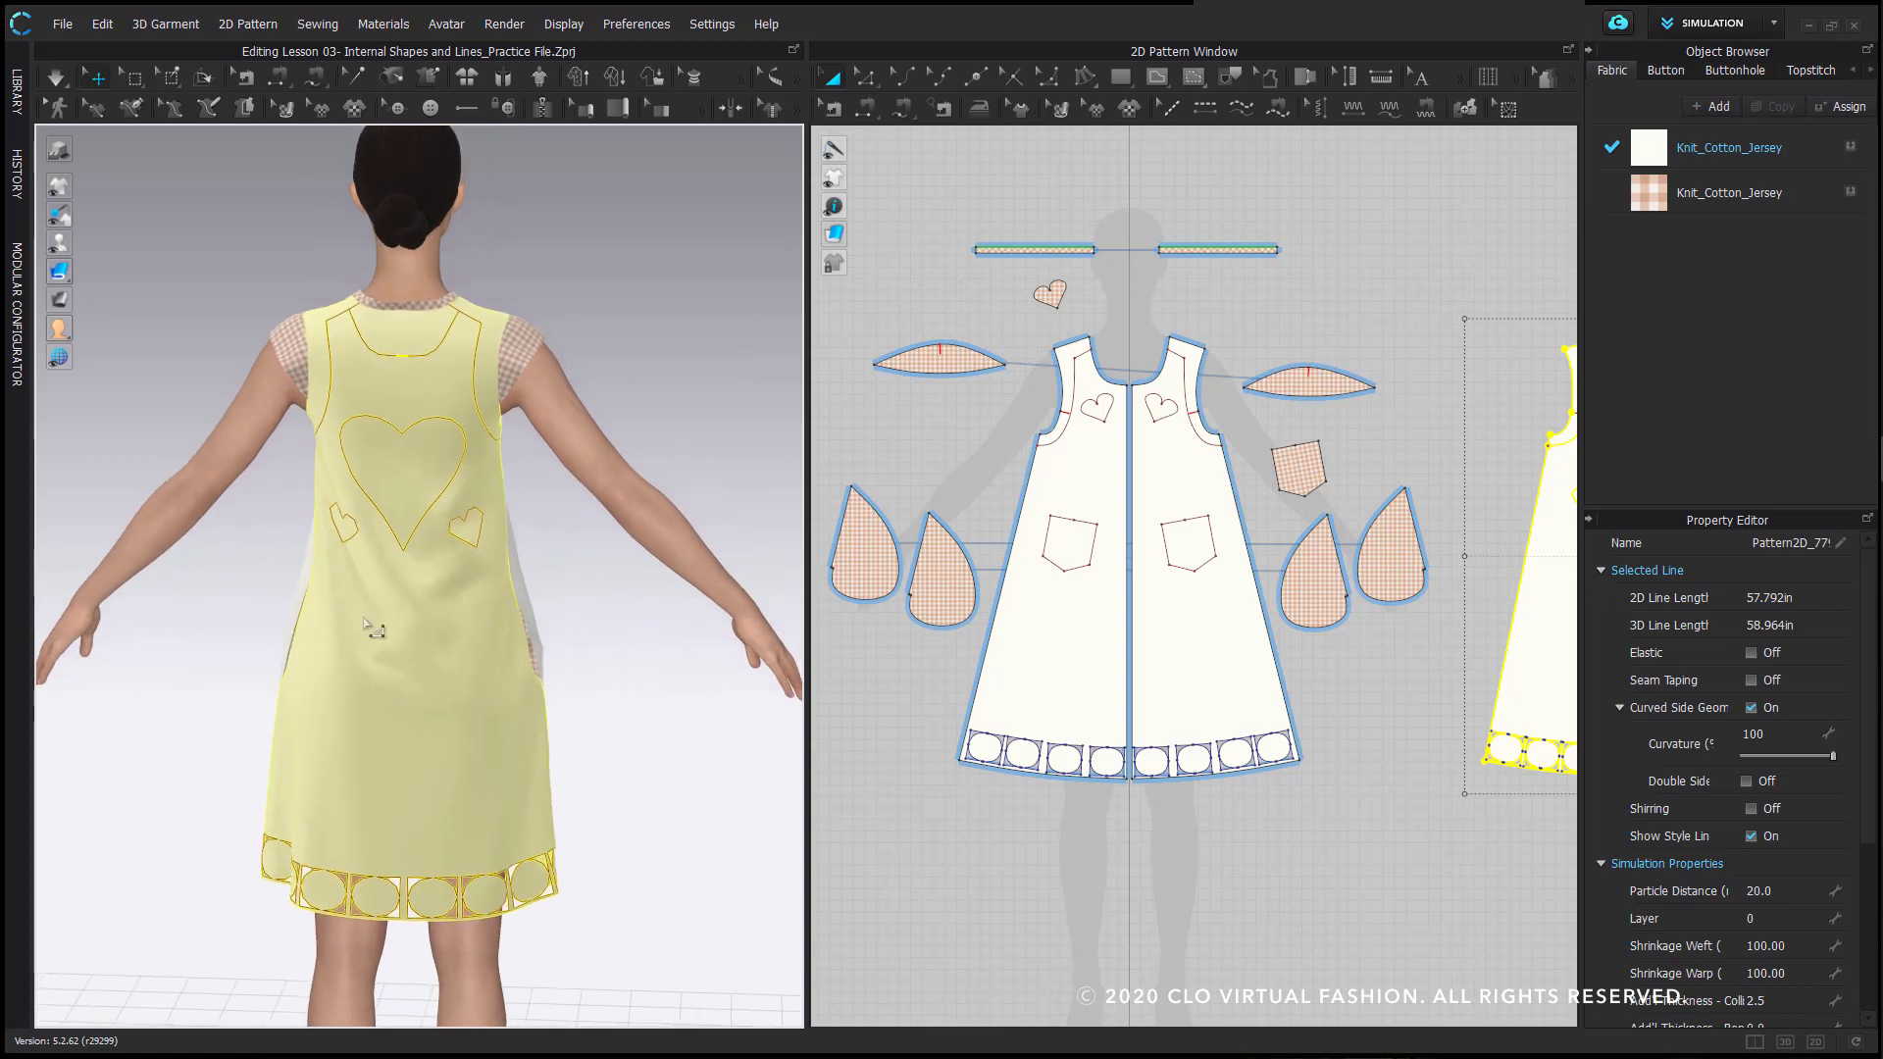
- Examine the internal heart shapes and points on the back panel in the 2D pattern view
{"action": "middle_click_drag", "start_coordinate": [1392, 495], "coordinate": [1068, 443]}
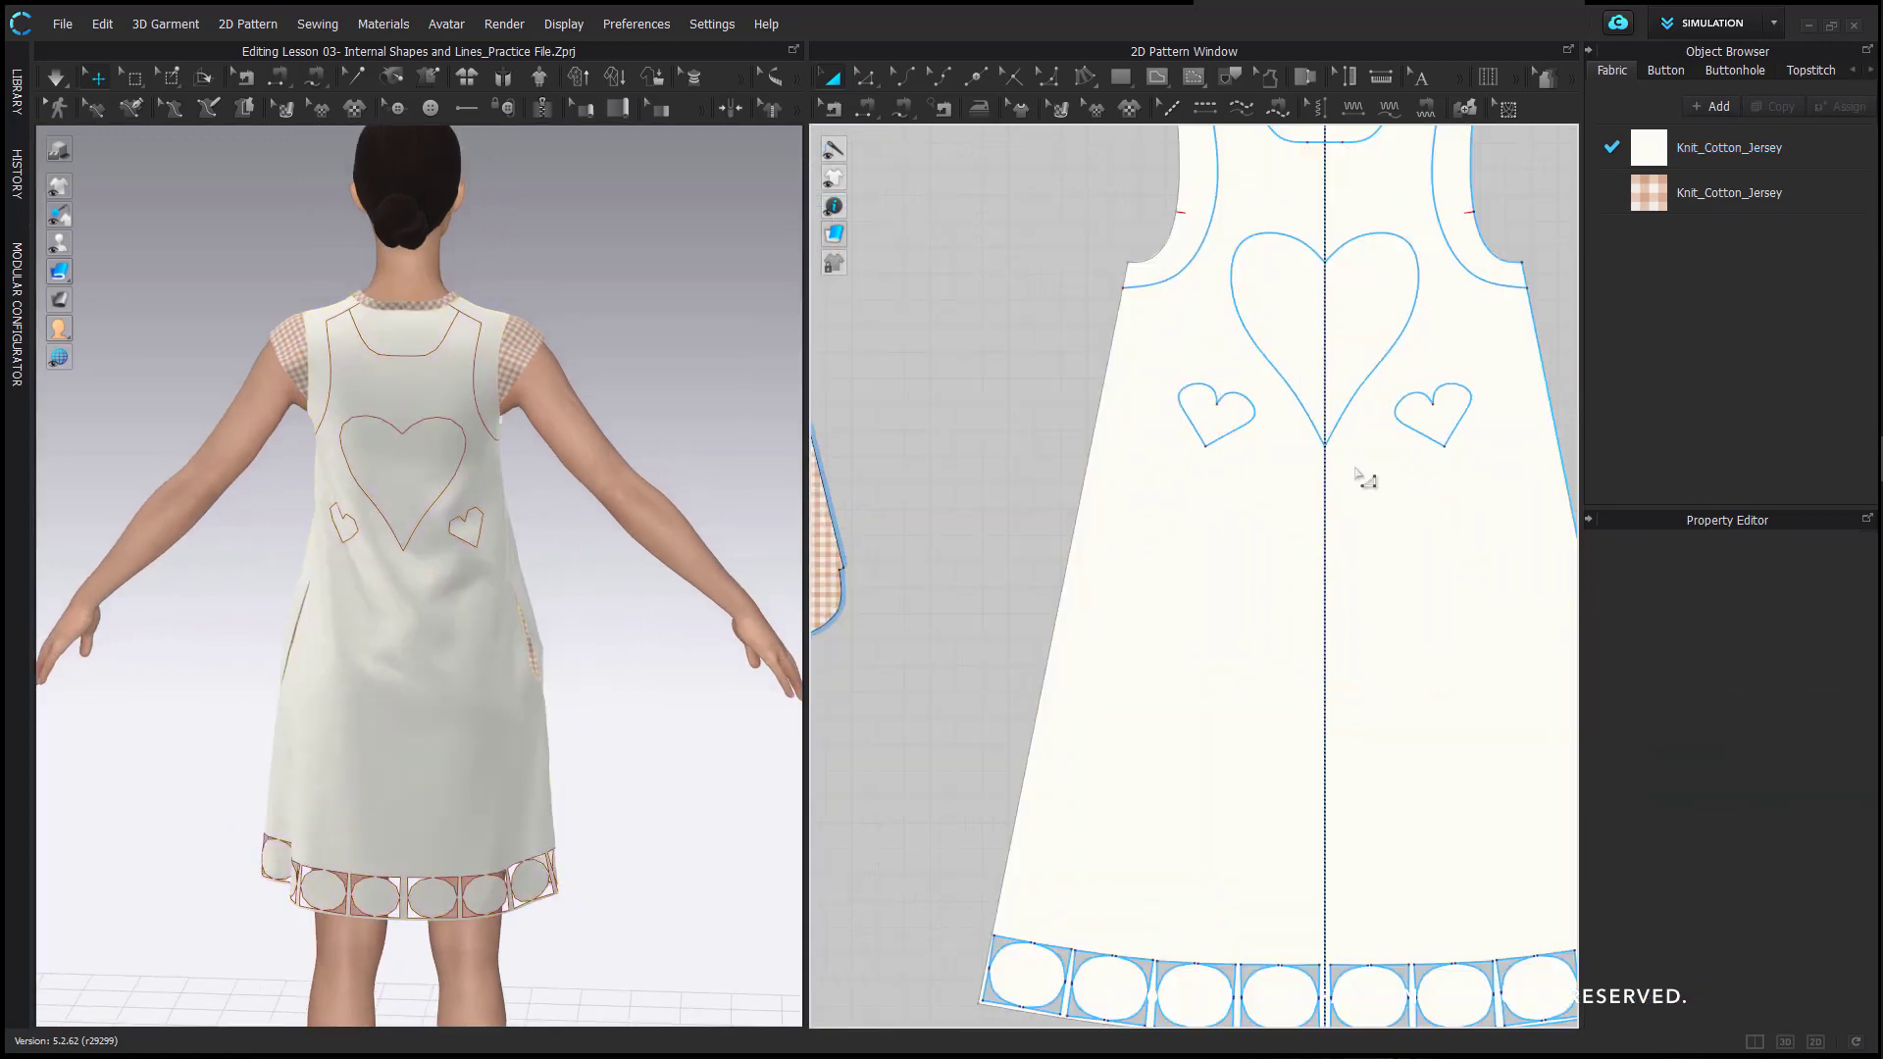
{"action": "scroll", "coordinate": [1363, 478], "scroll_direction": "down", "scroll_amount": 5}
{"action": "scroll", "coordinate": [1201, 546], "scroll_direction": "up", "scroll_amount": 2}
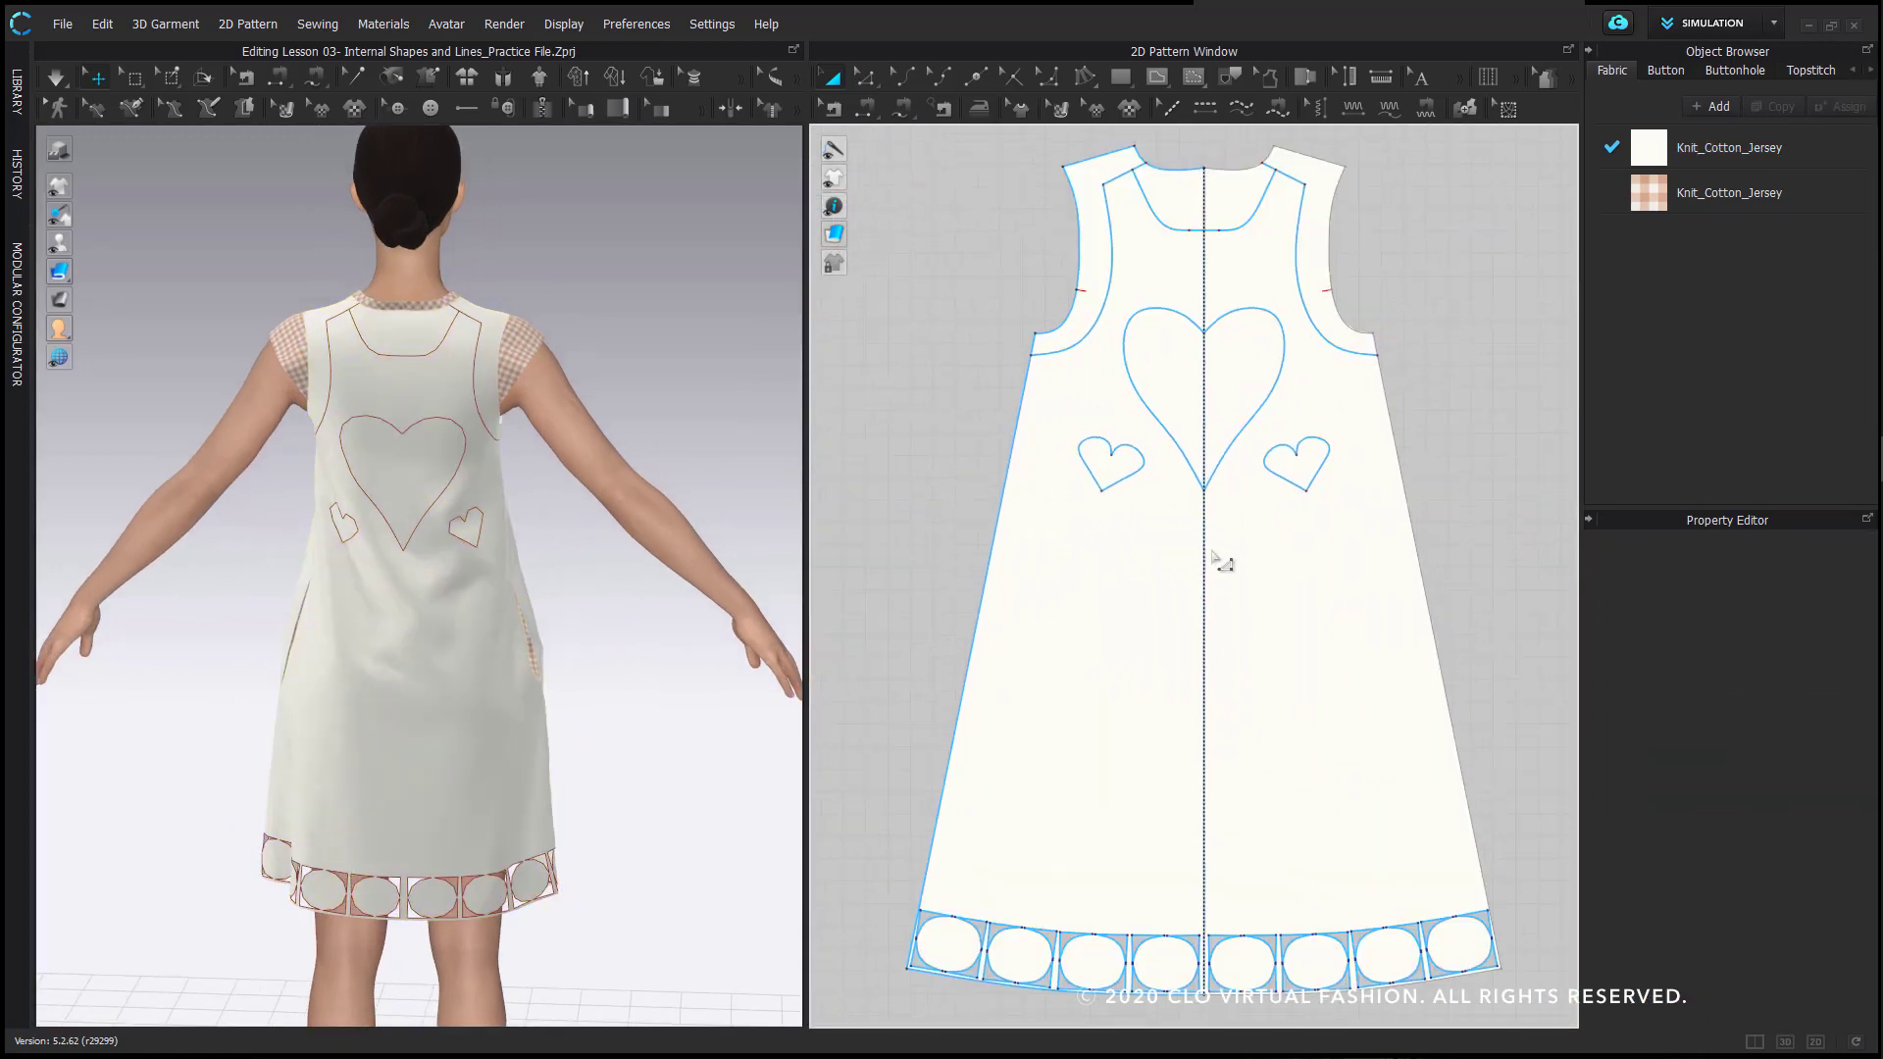
{"action": "left_click", "coordinate": [1025, 281]}
{"action": "left_click", "coordinate": [866, 79]}
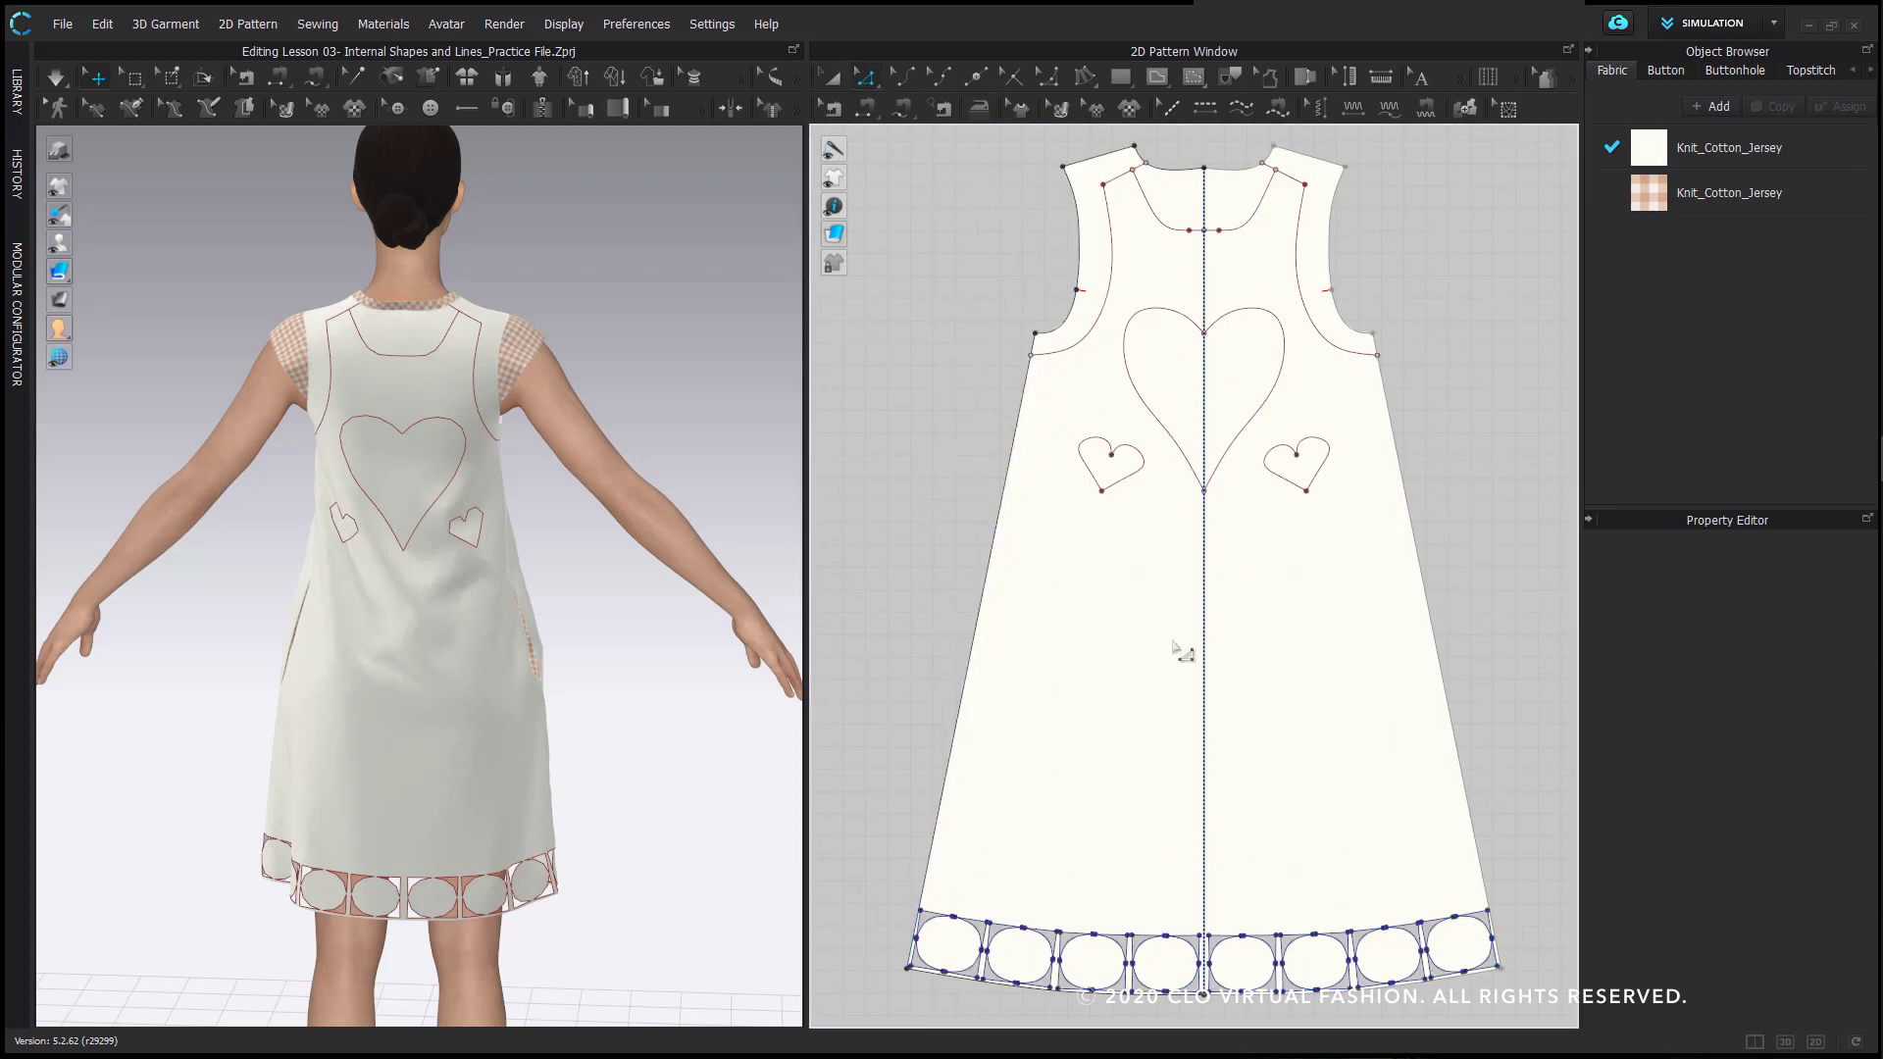
{"action": "middle_click_drag", "start_coordinate": [1194, 433], "coordinate": [1148, 471]}
{"action": "scroll", "coordinate": [1148, 470], "scroll_direction": "down", "scroll_amount": 2}
{"action": "key", "text": "a"}
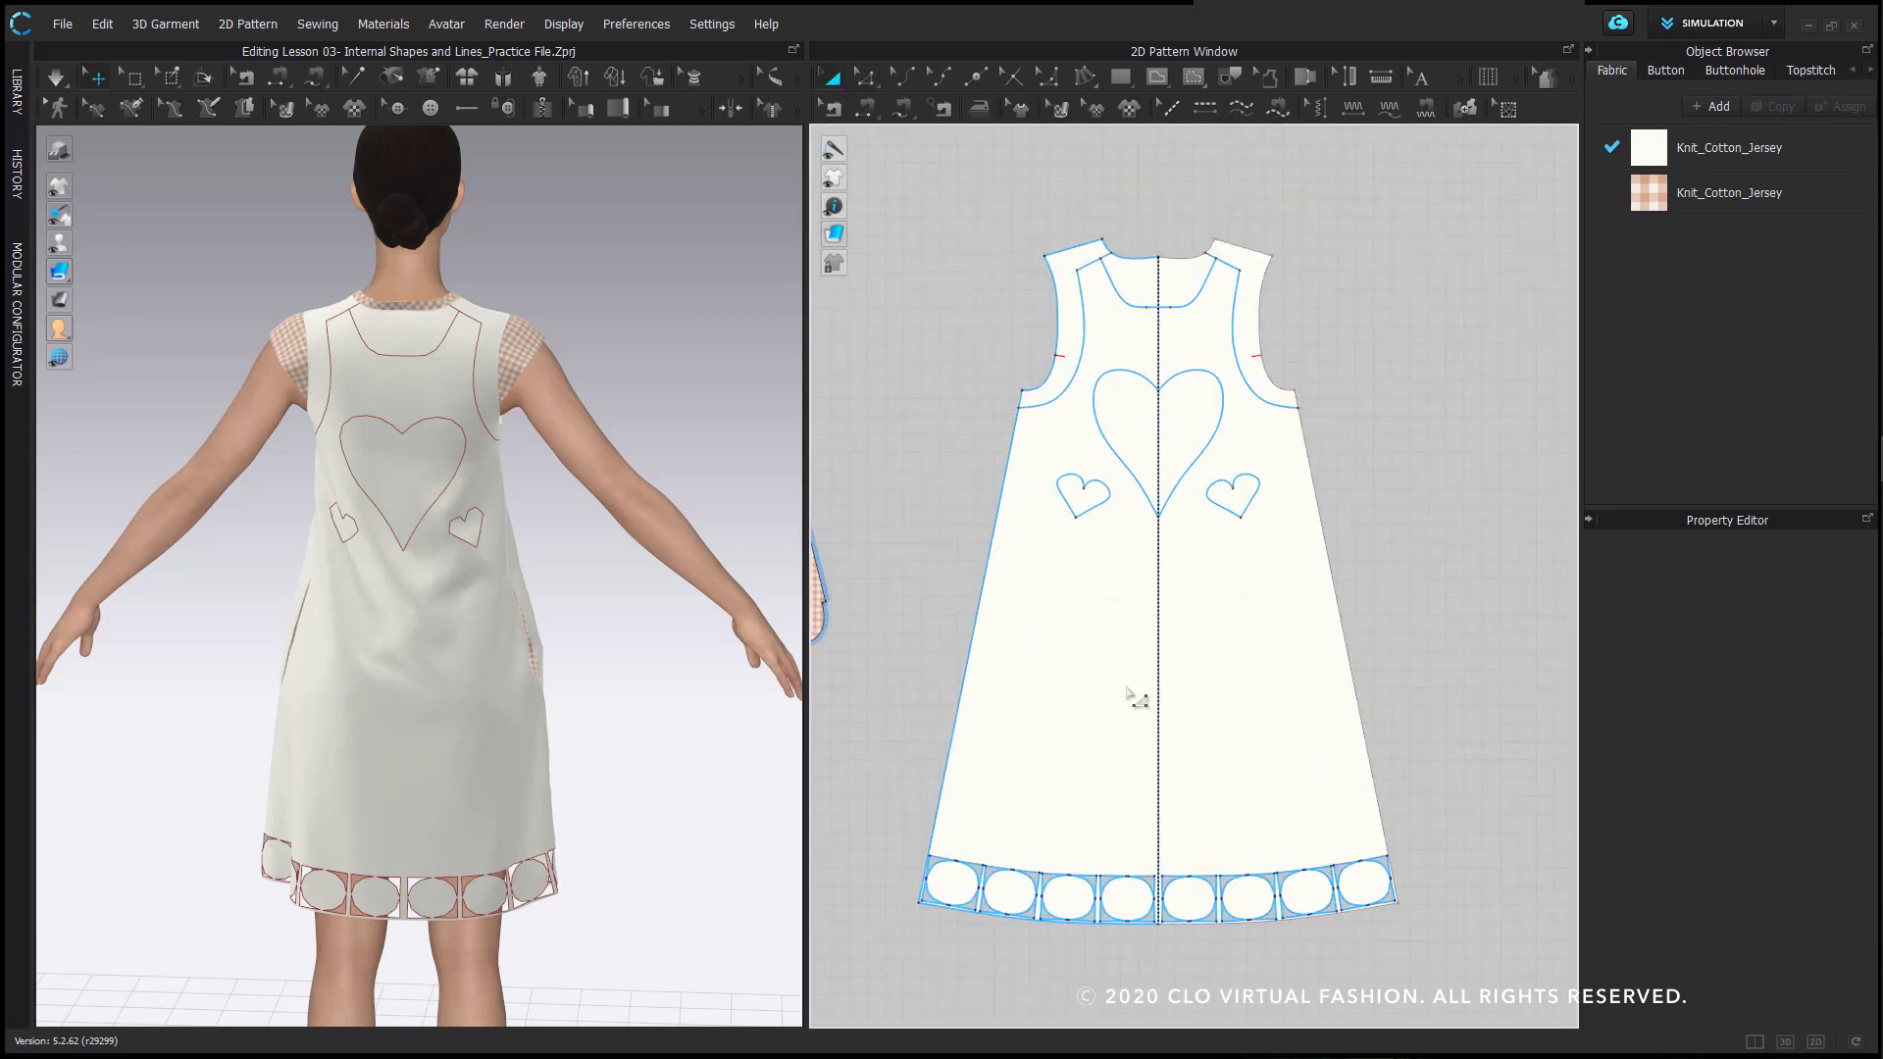
{"action": "scroll", "coordinate": [1157, 390], "scroll_direction": "up", "scroll_amount": 5}
- Reposition the large heart's half outline away from the back panel's centre fold, finishing with a move of about 0.87 in
{"action": "left_click", "coordinate": [1157, 390]}
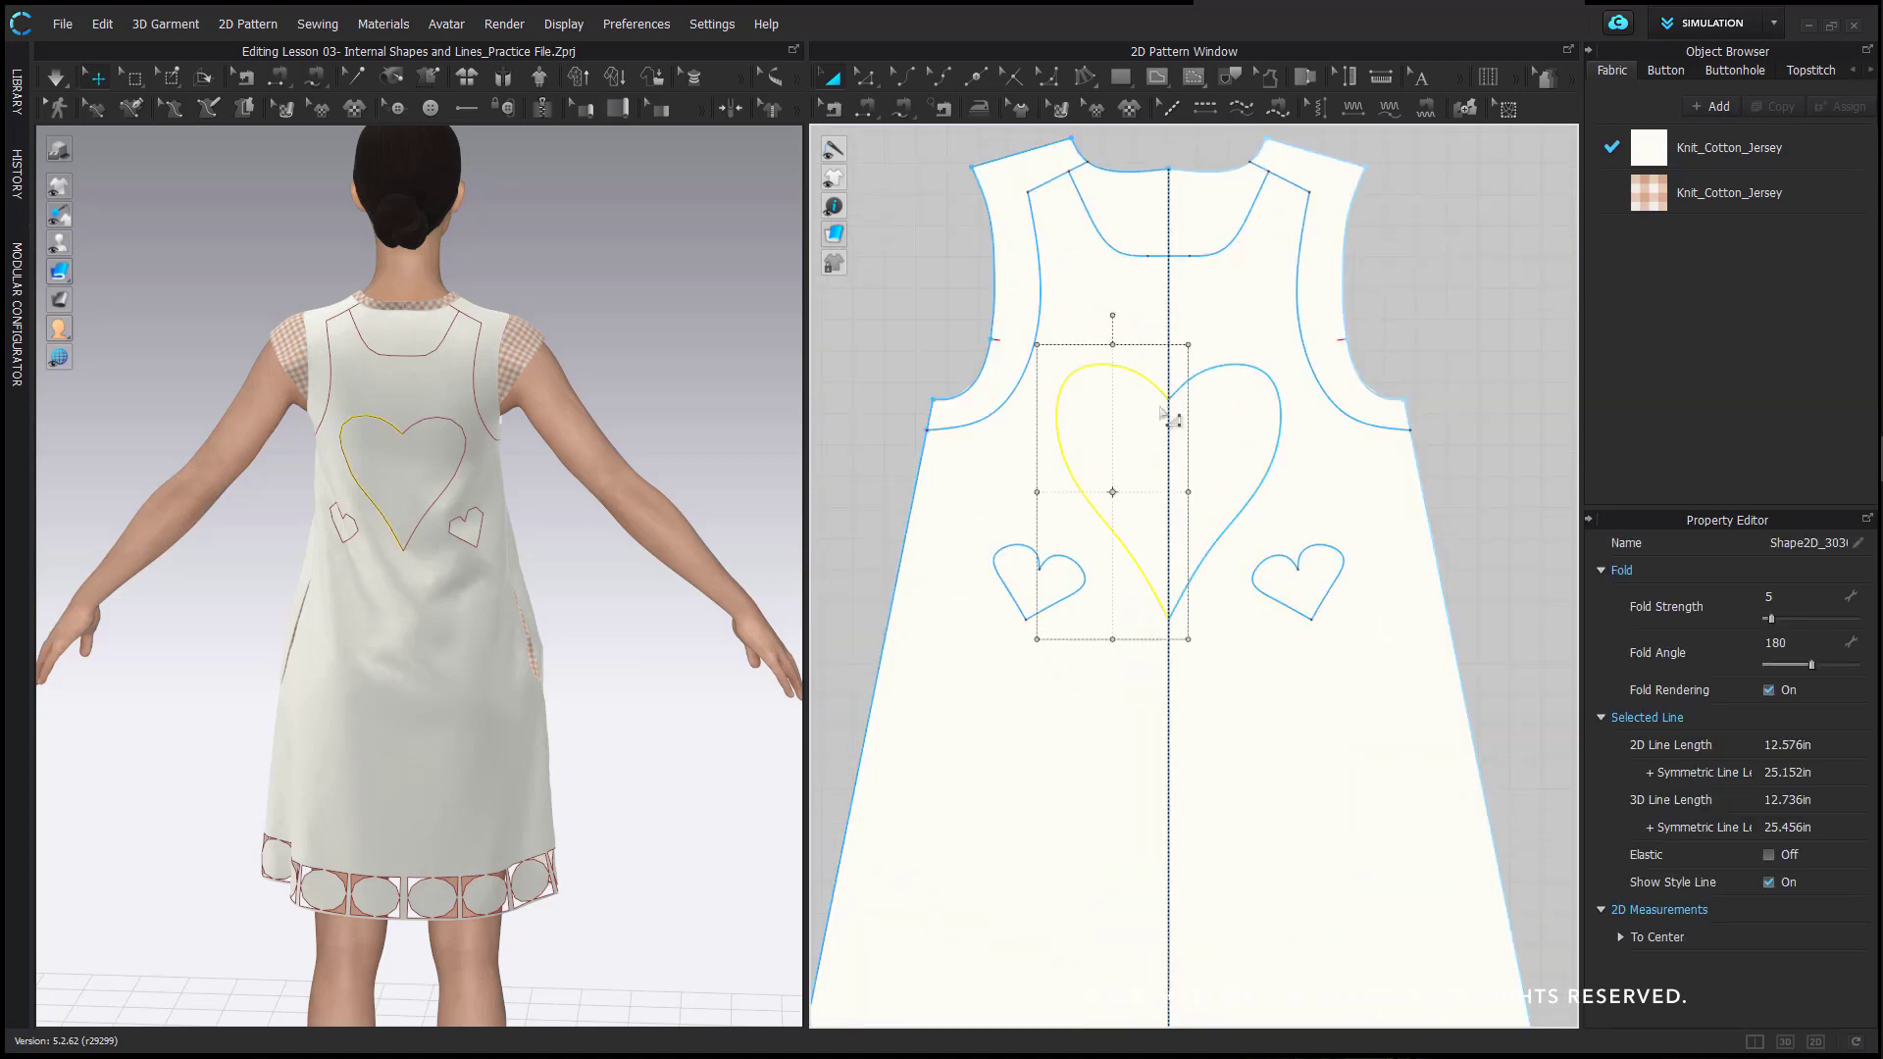
{"action": "scroll", "coordinate": [1196, 451], "scroll_direction": "up", "scroll_amount": 2}
{"action": "left_click_drag", "start_coordinate": [1125, 327], "coordinate": [1098, 319]}
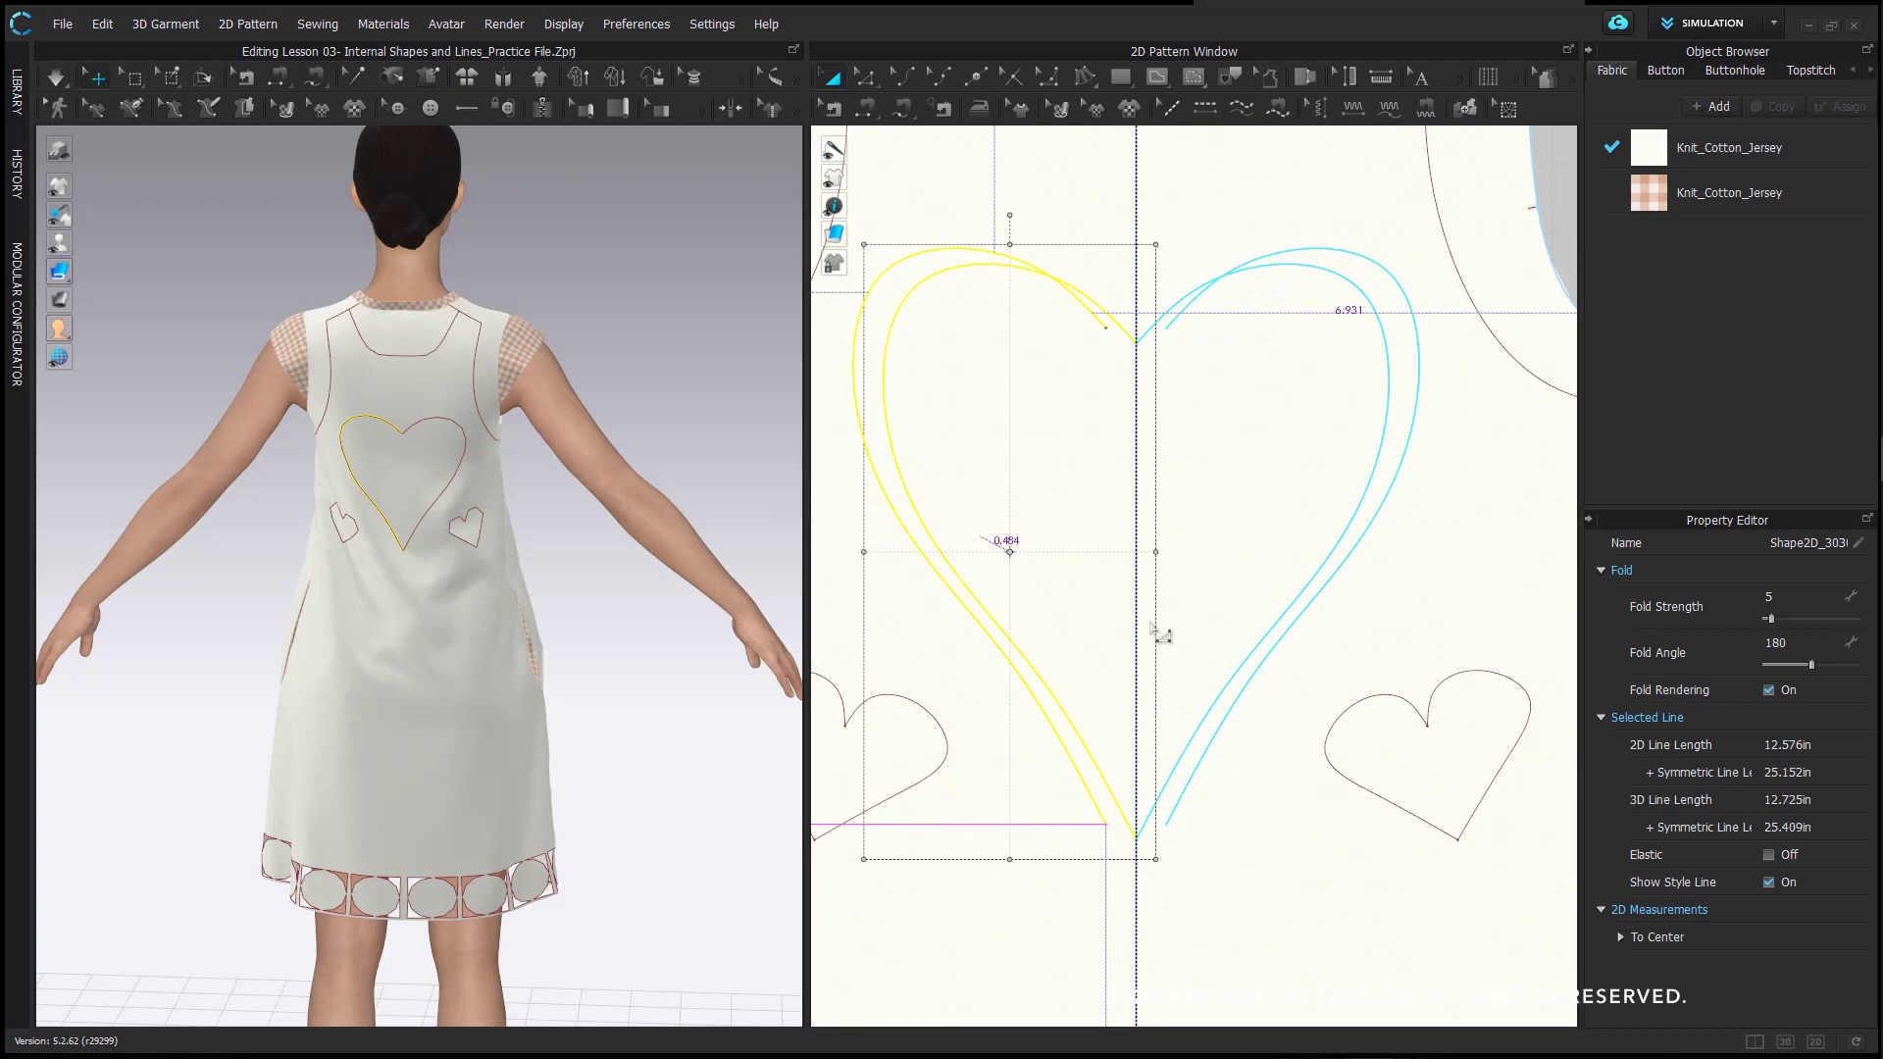
{"action": "left_click_drag", "start_coordinate": [1123, 630], "coordinate": [1122, 627]}
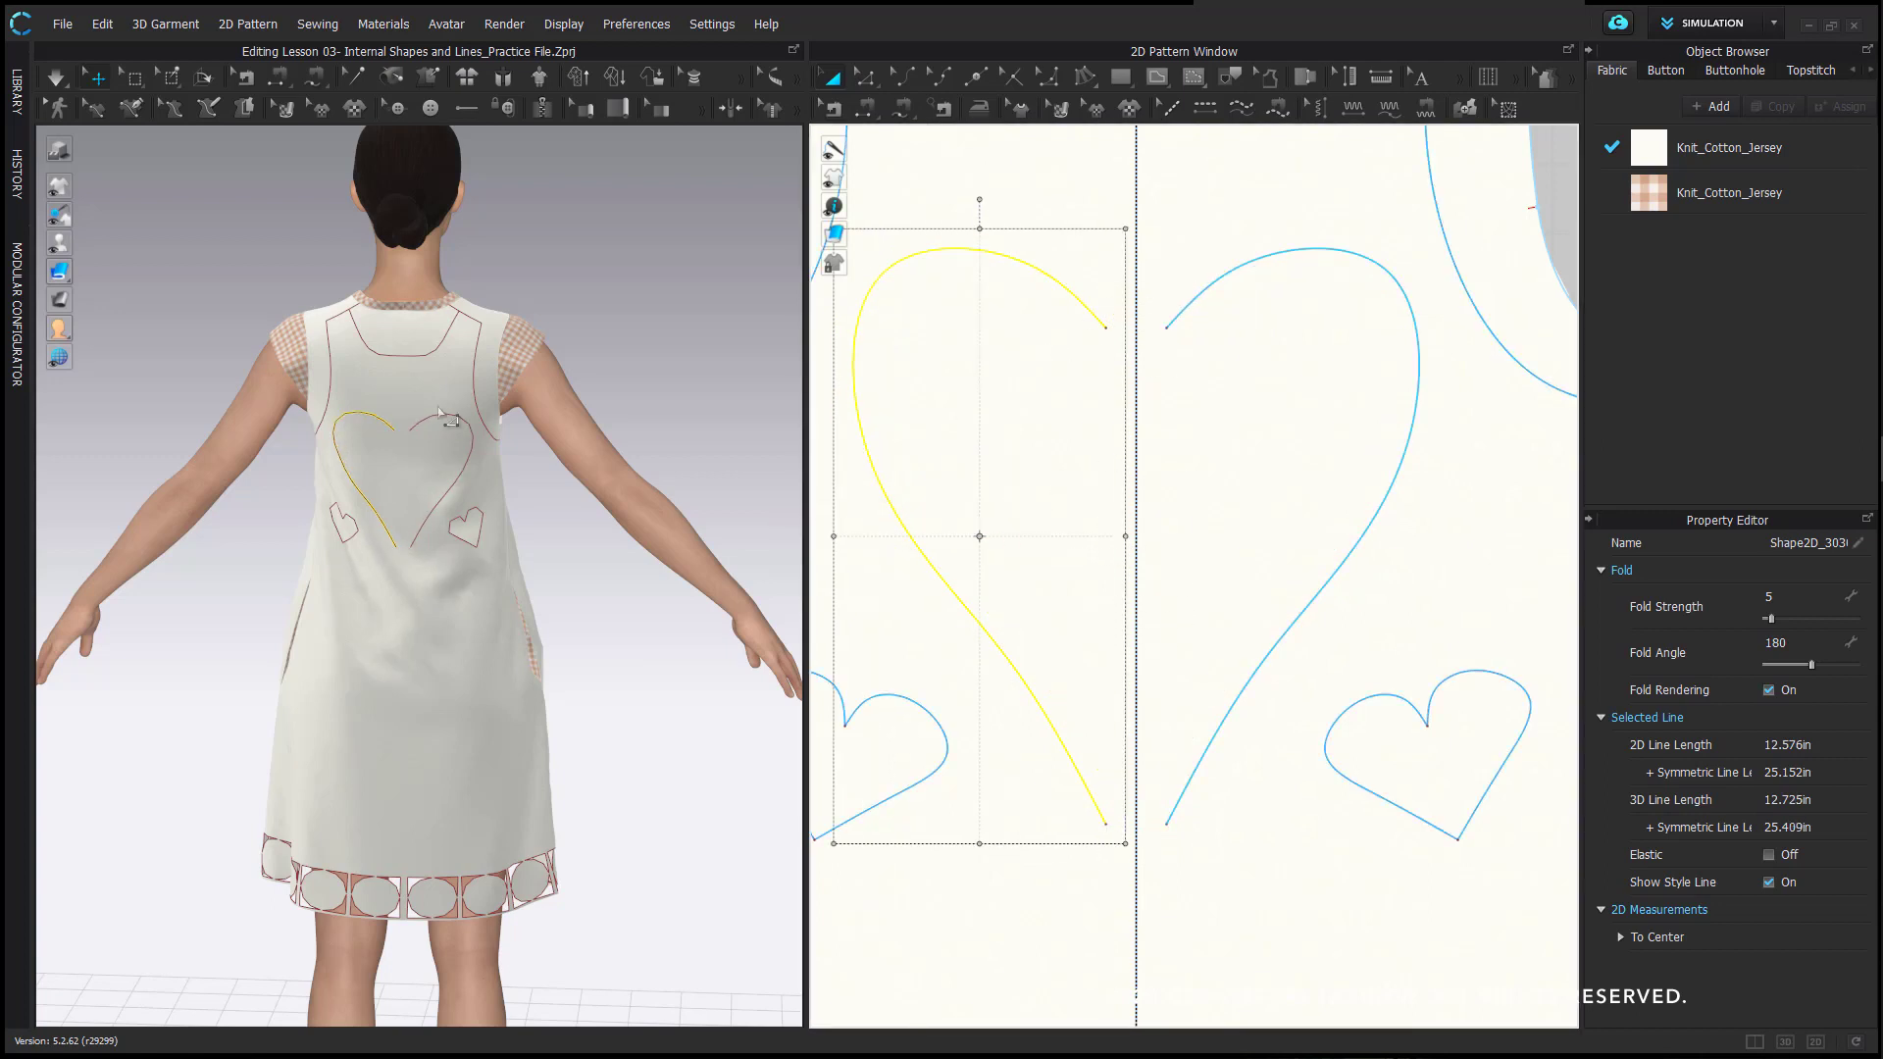
{"action": "right_click_drag", "start_coordinate": [1169, 397], "coordinate": [1202, 459]}
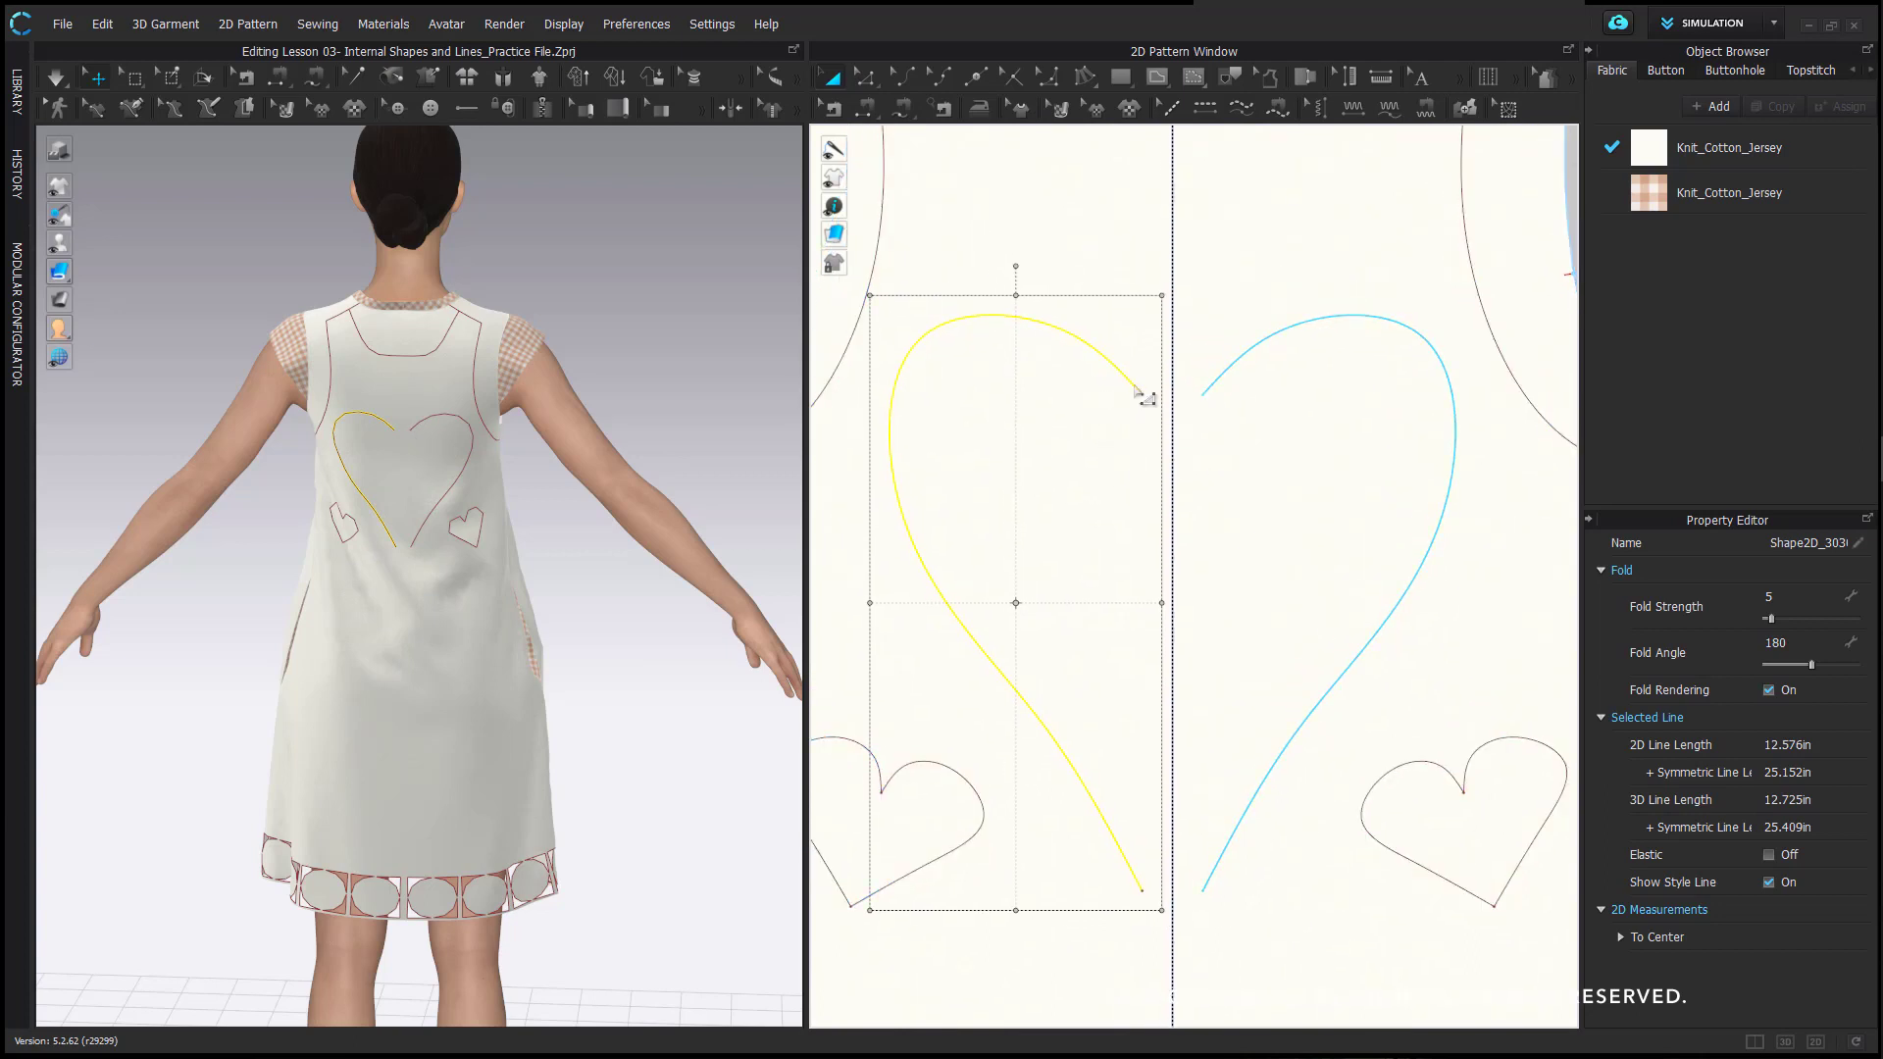
{"action": "scroll", "coordinate": [1147, 394], "scroll_direction": "up", "scroll_amount": 2}
{"action": "left_click_drag", "start_coordinate": [1139, 397], "coordinate": [1179, 399]}
{"action": "right_click", "coordinate": [1142, 356]}
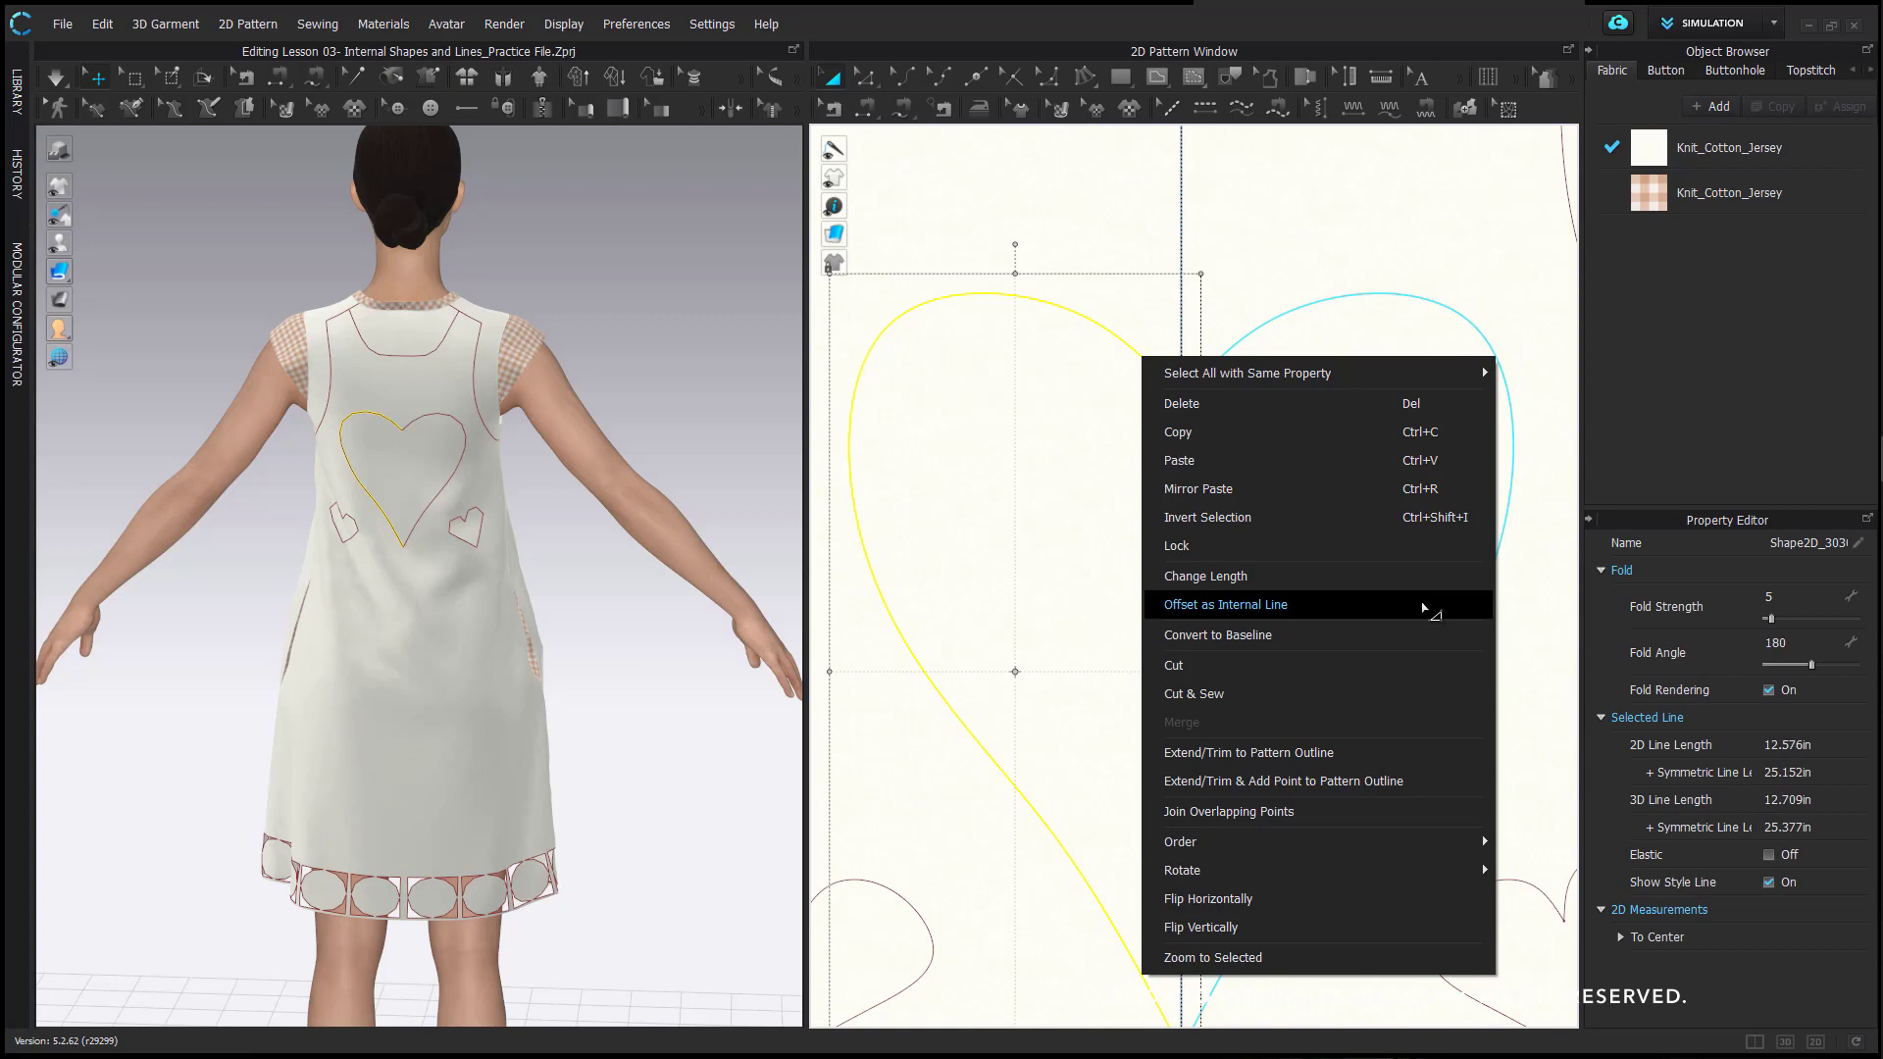
{"action": "left_click", "coordinate": [1424, 608]}
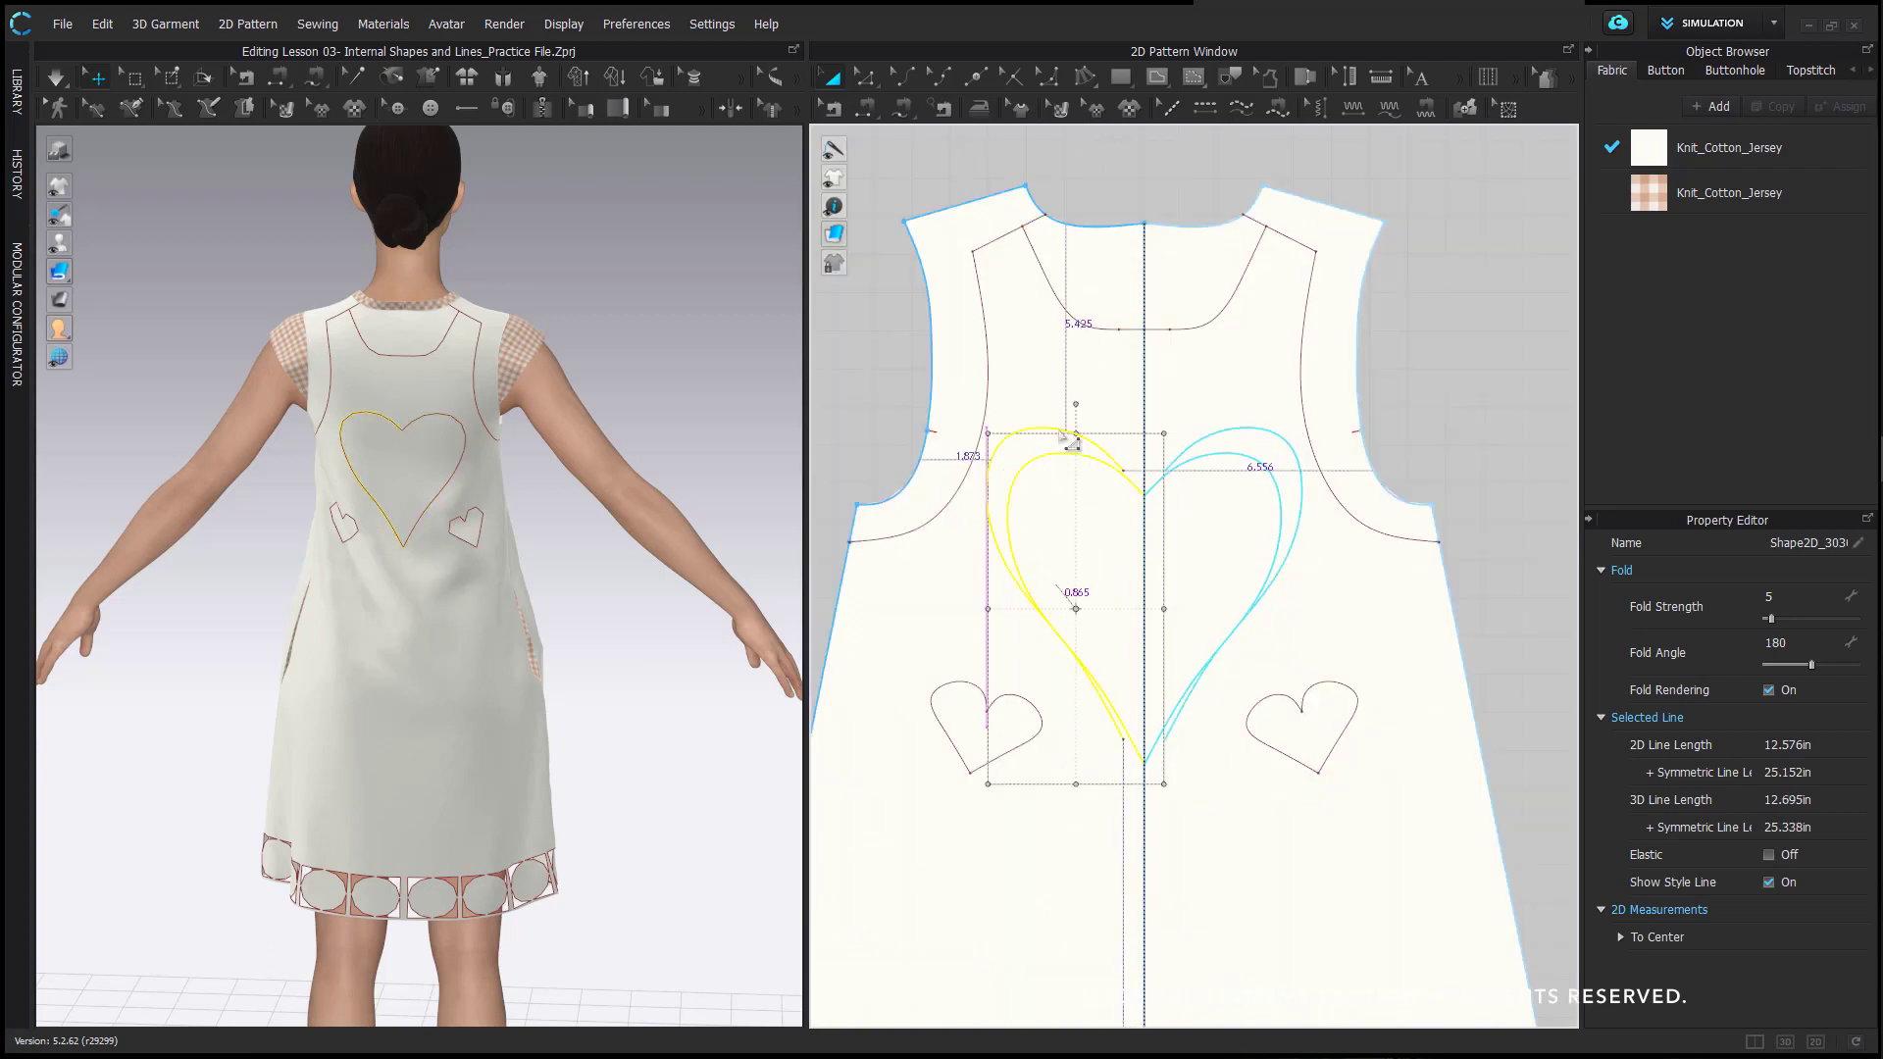
{"action": "key", "text": "Escape"}
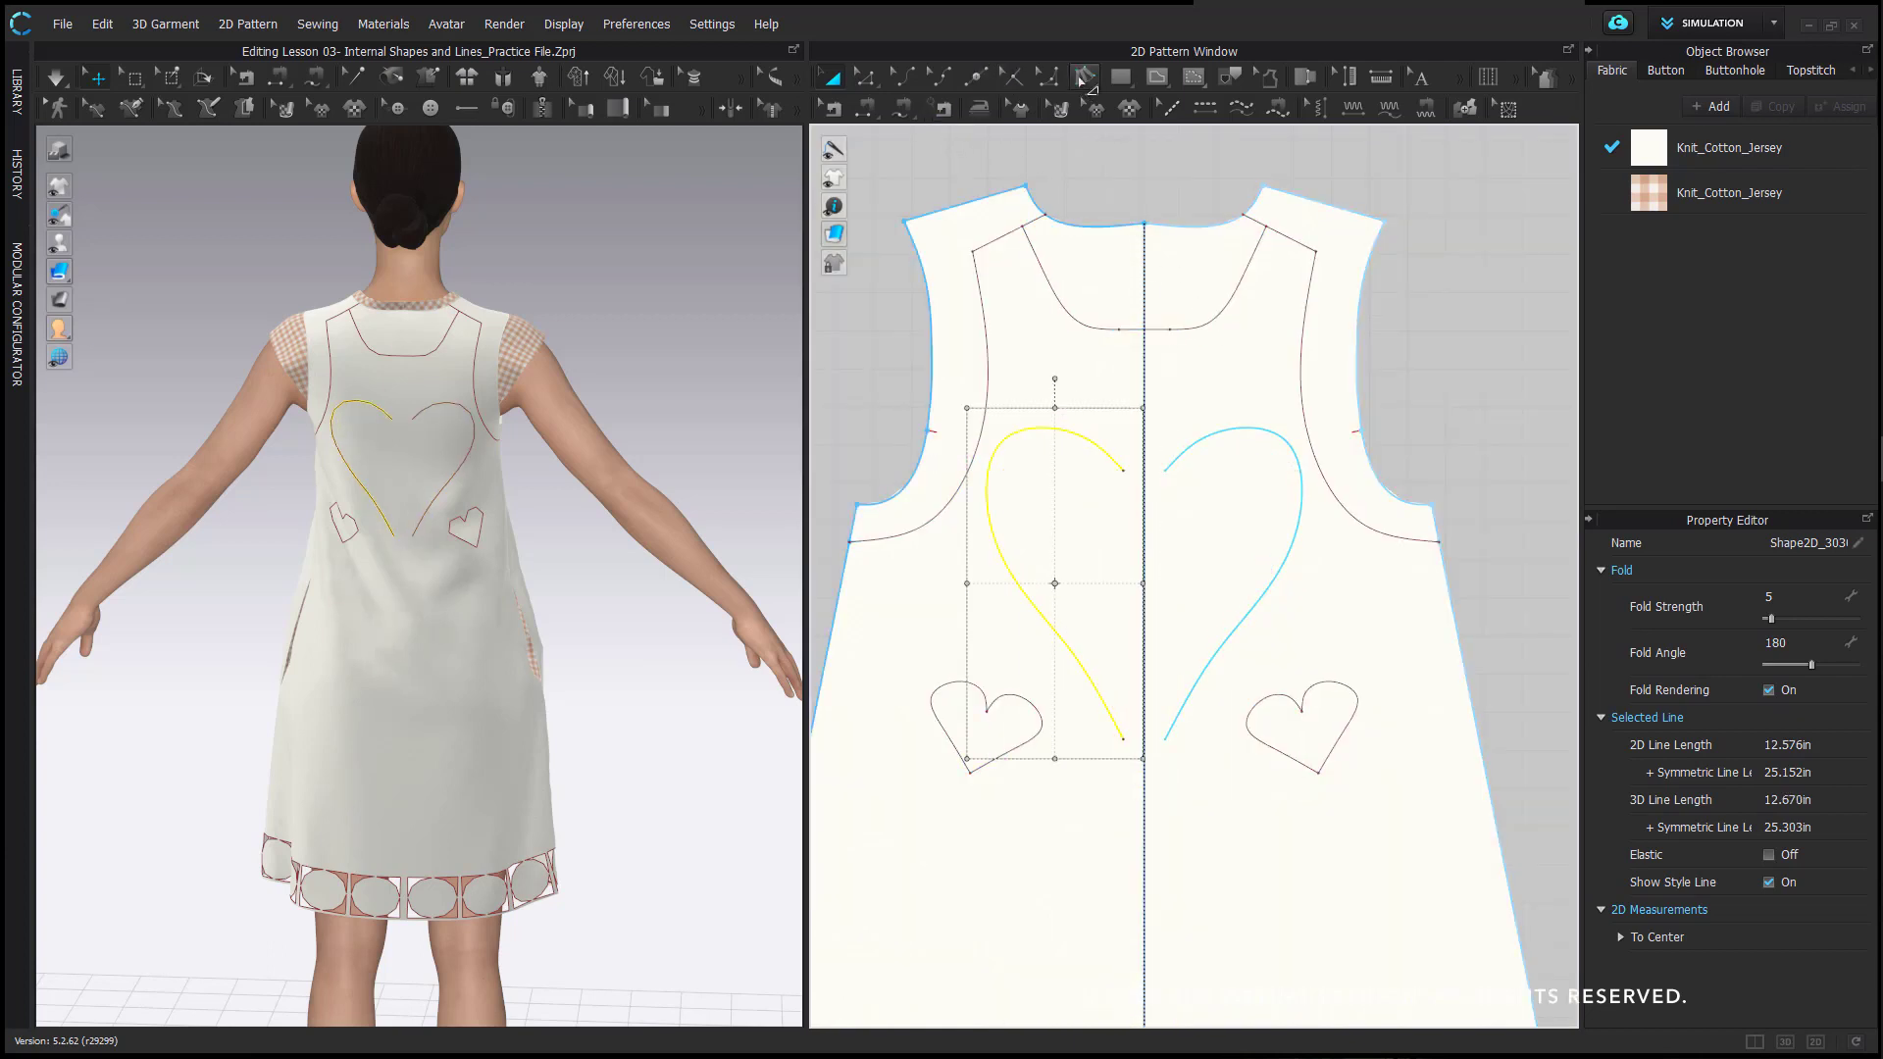
- Draw a straight internal line about 7.04 in long between the upper and lower endpoints of the open heart half
{"action": "left_click", "coordinate": [1157, 78]}
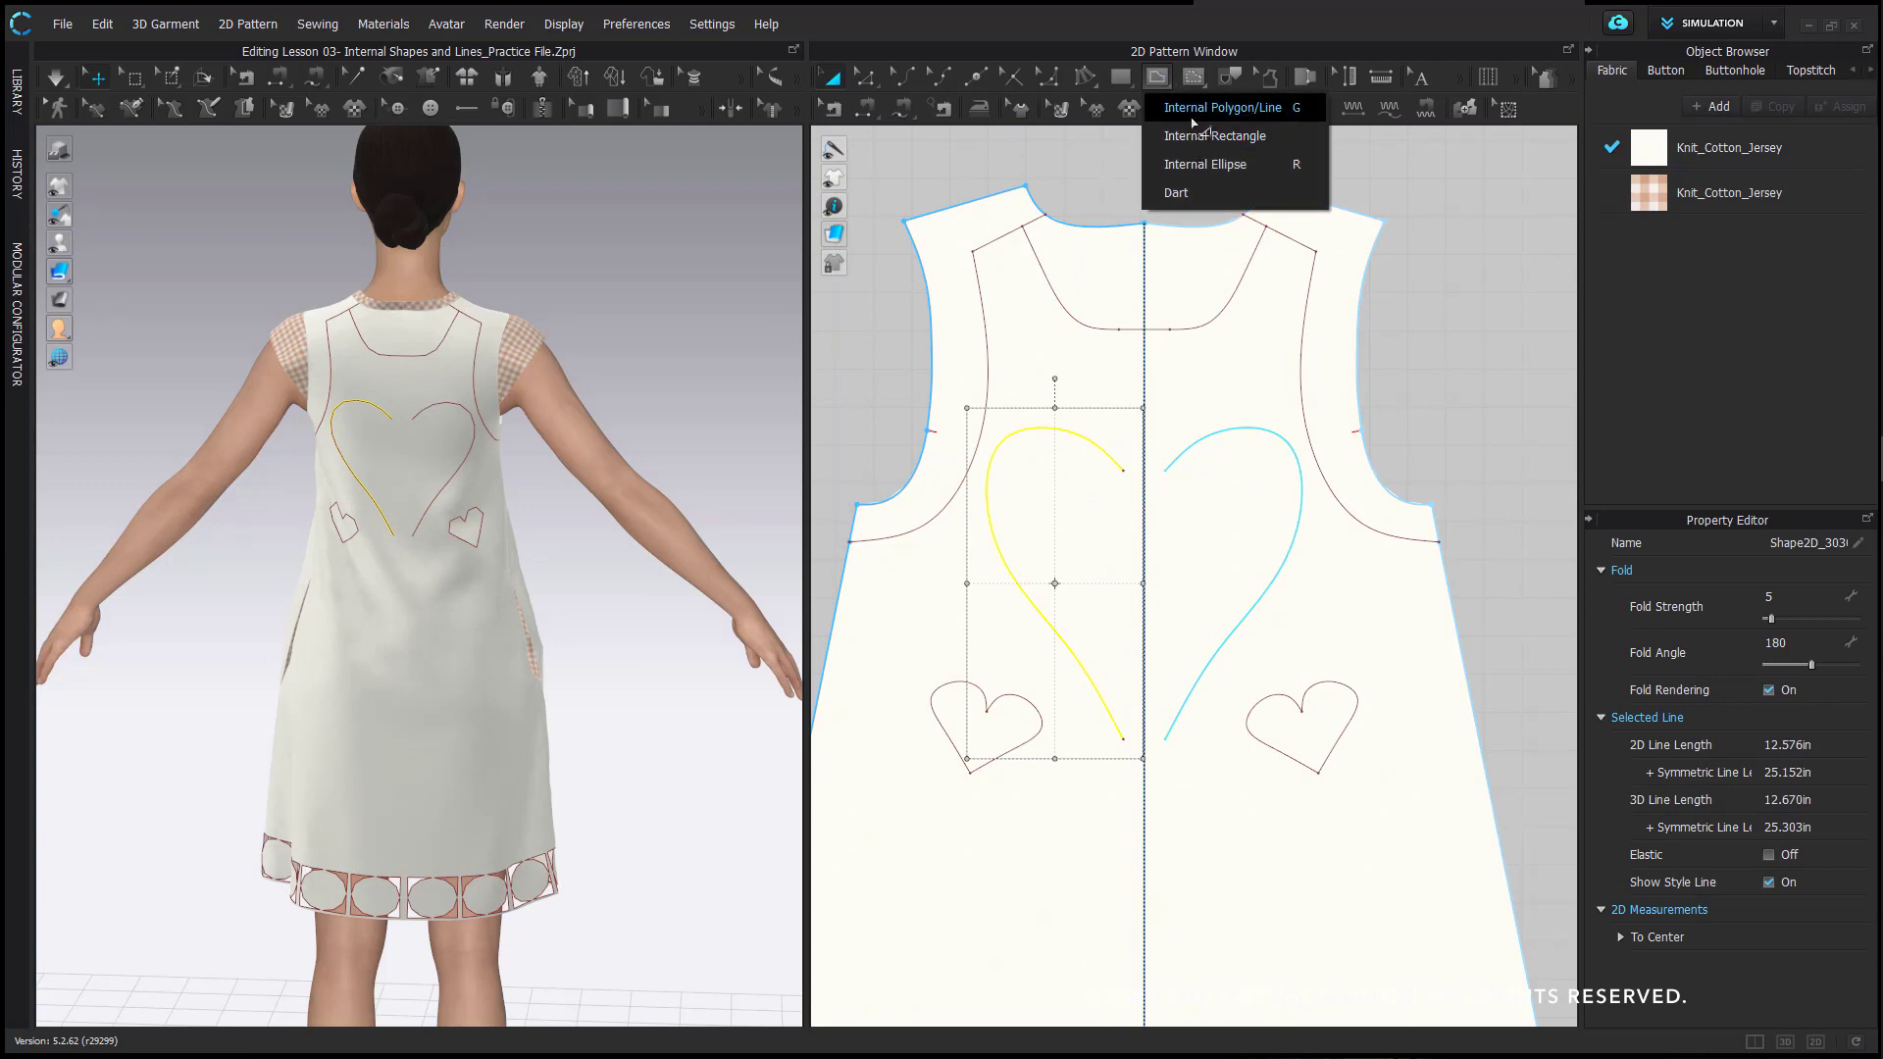
{"action": "left_click", "coordinate": [1196, 108]}
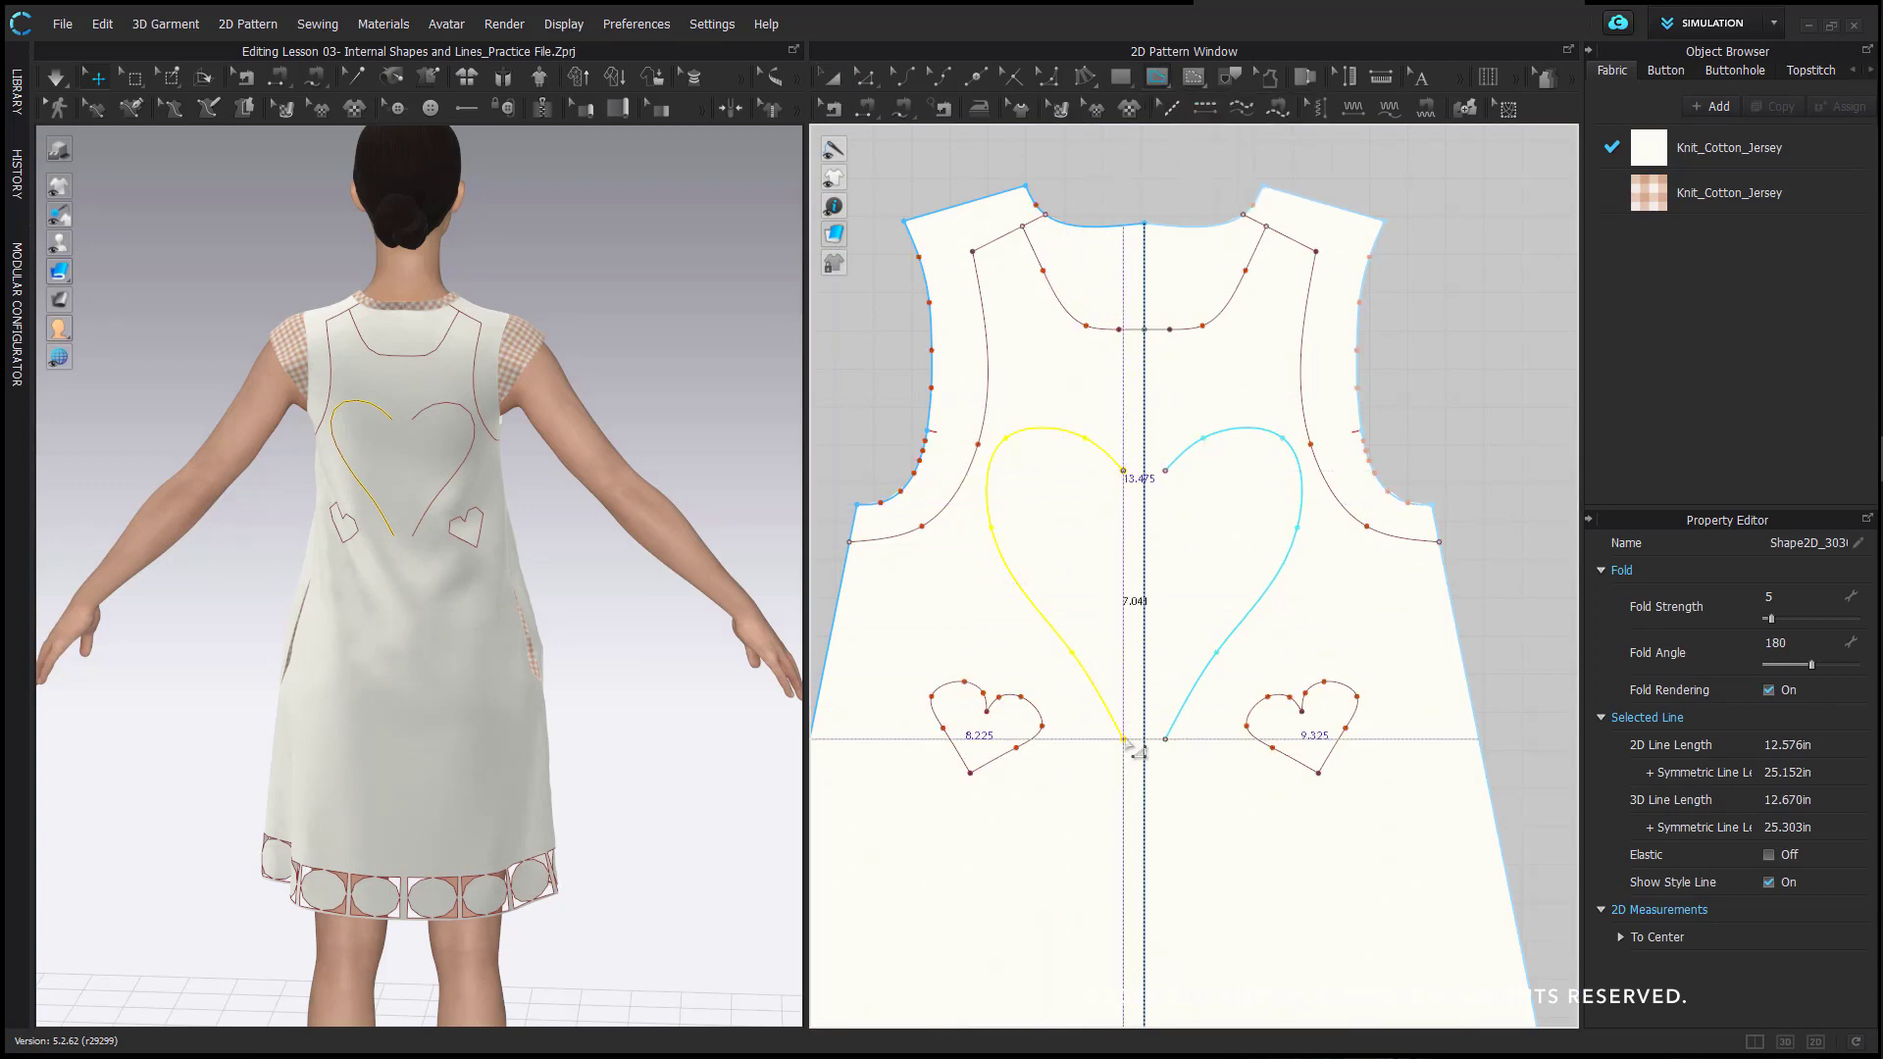
{"action": "double_click", "coordinate": [1124, 739]}
- Join the overlapping points where the heart half's curve meets the upper end of the straight line
{"action": "left_click", "coordinate": [859, 78]}
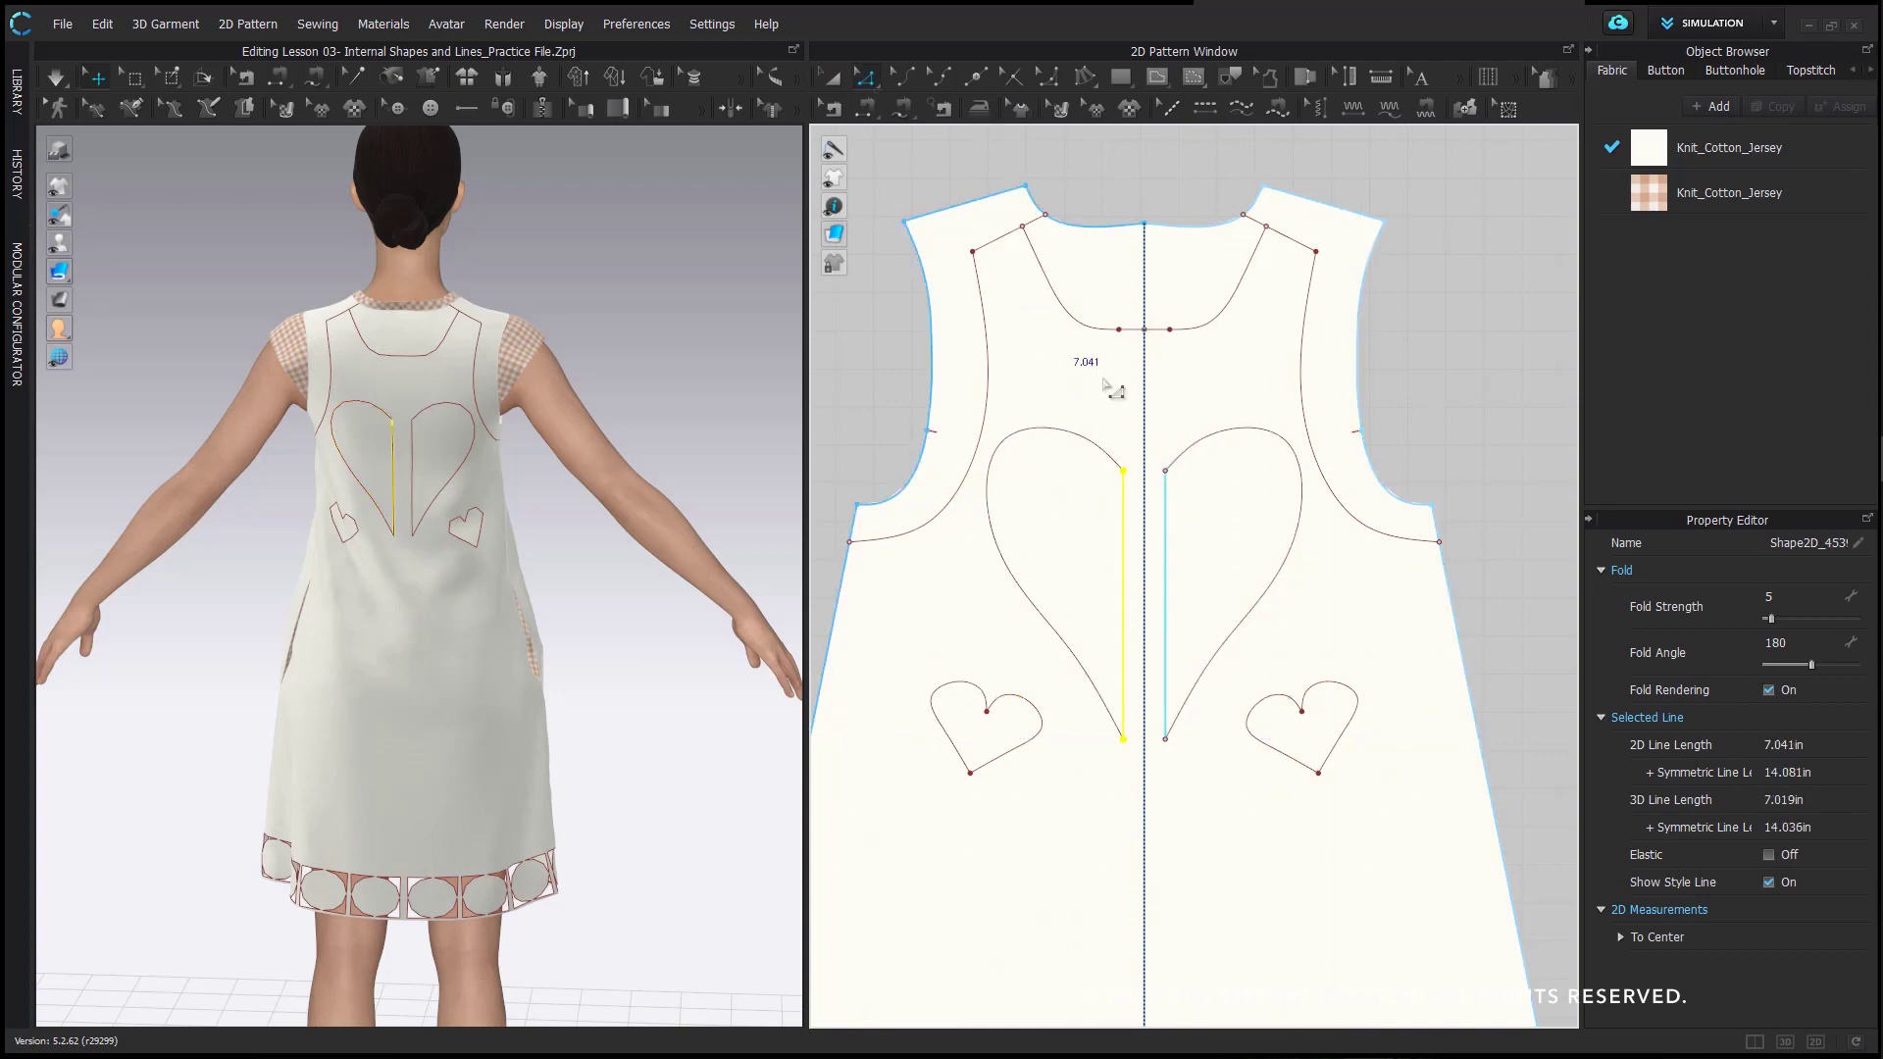
{"action": "left_click", "coordinate": [1129, 430]}
{"action": "scroll", "coordinate": [1101, 503], "scroll_direction": "up", "scroll_amount": 3}
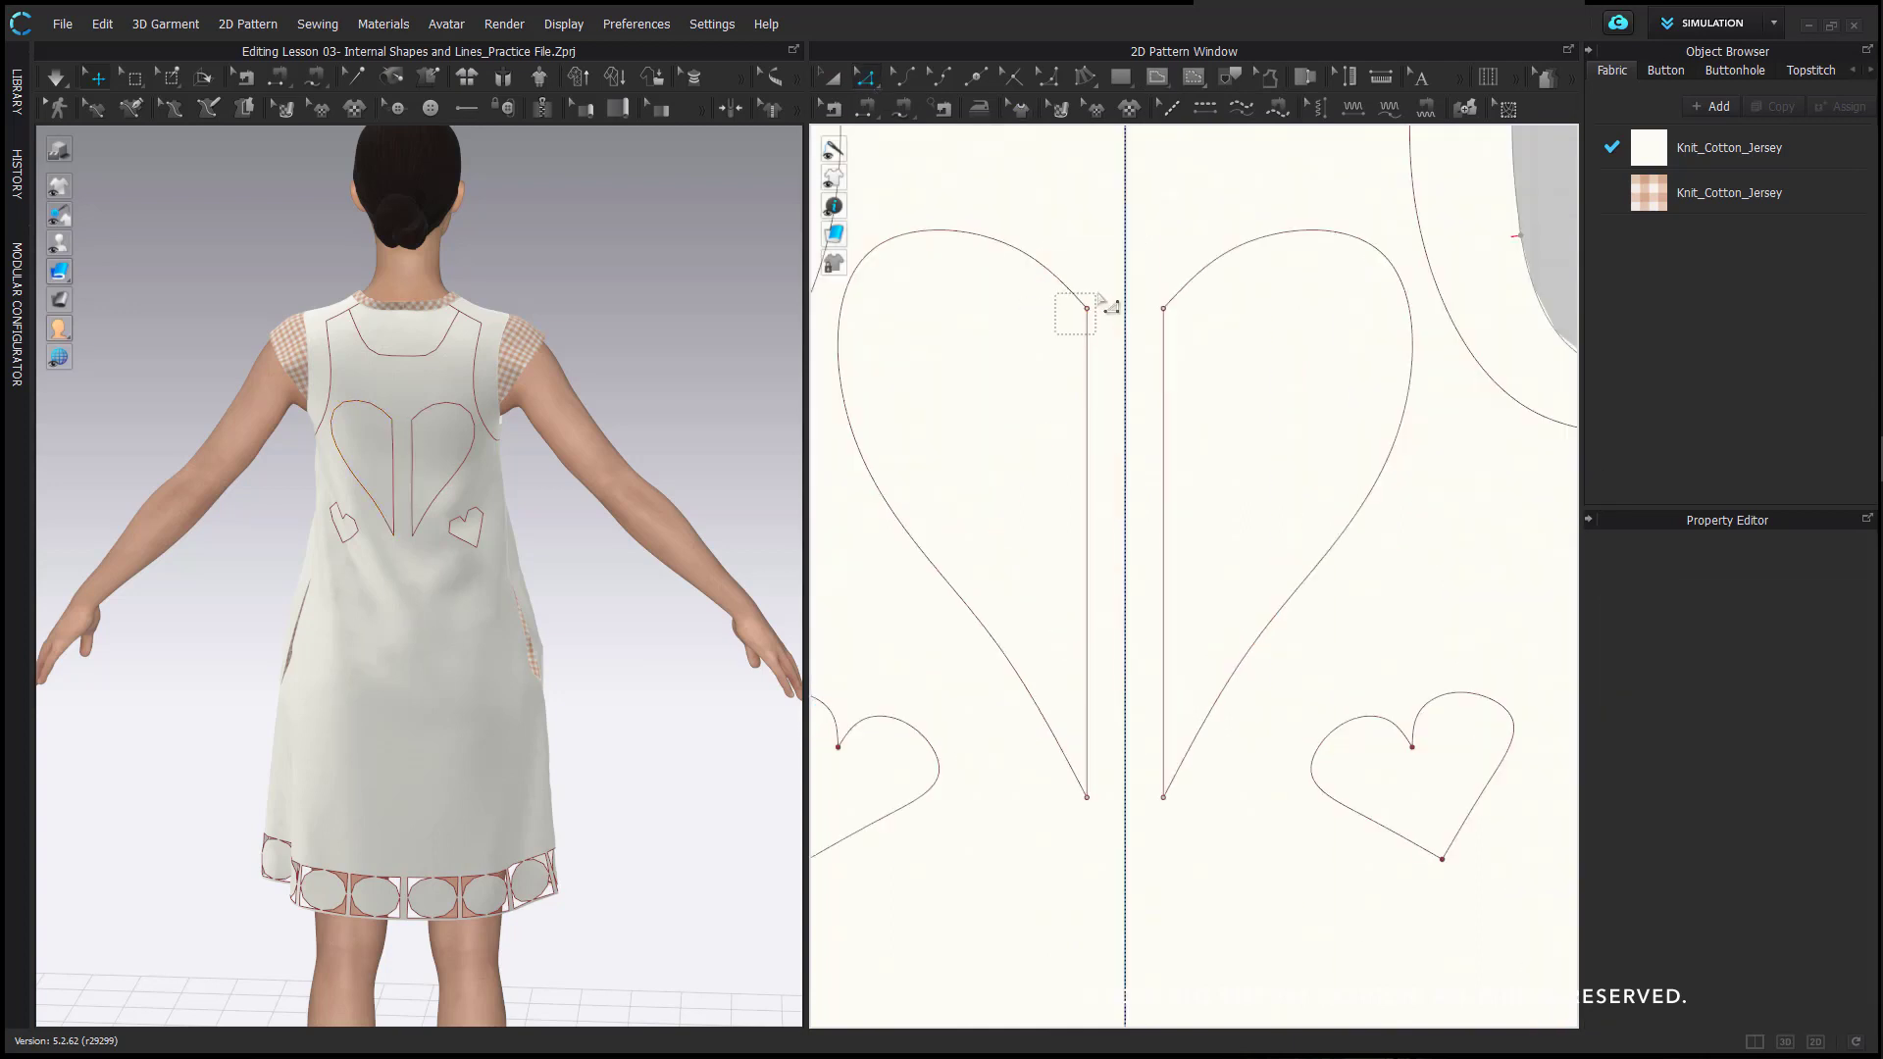
{"action": "left_click_drag", "start_coordinate": [1094, 322], "coordinate": [1093, 322]}
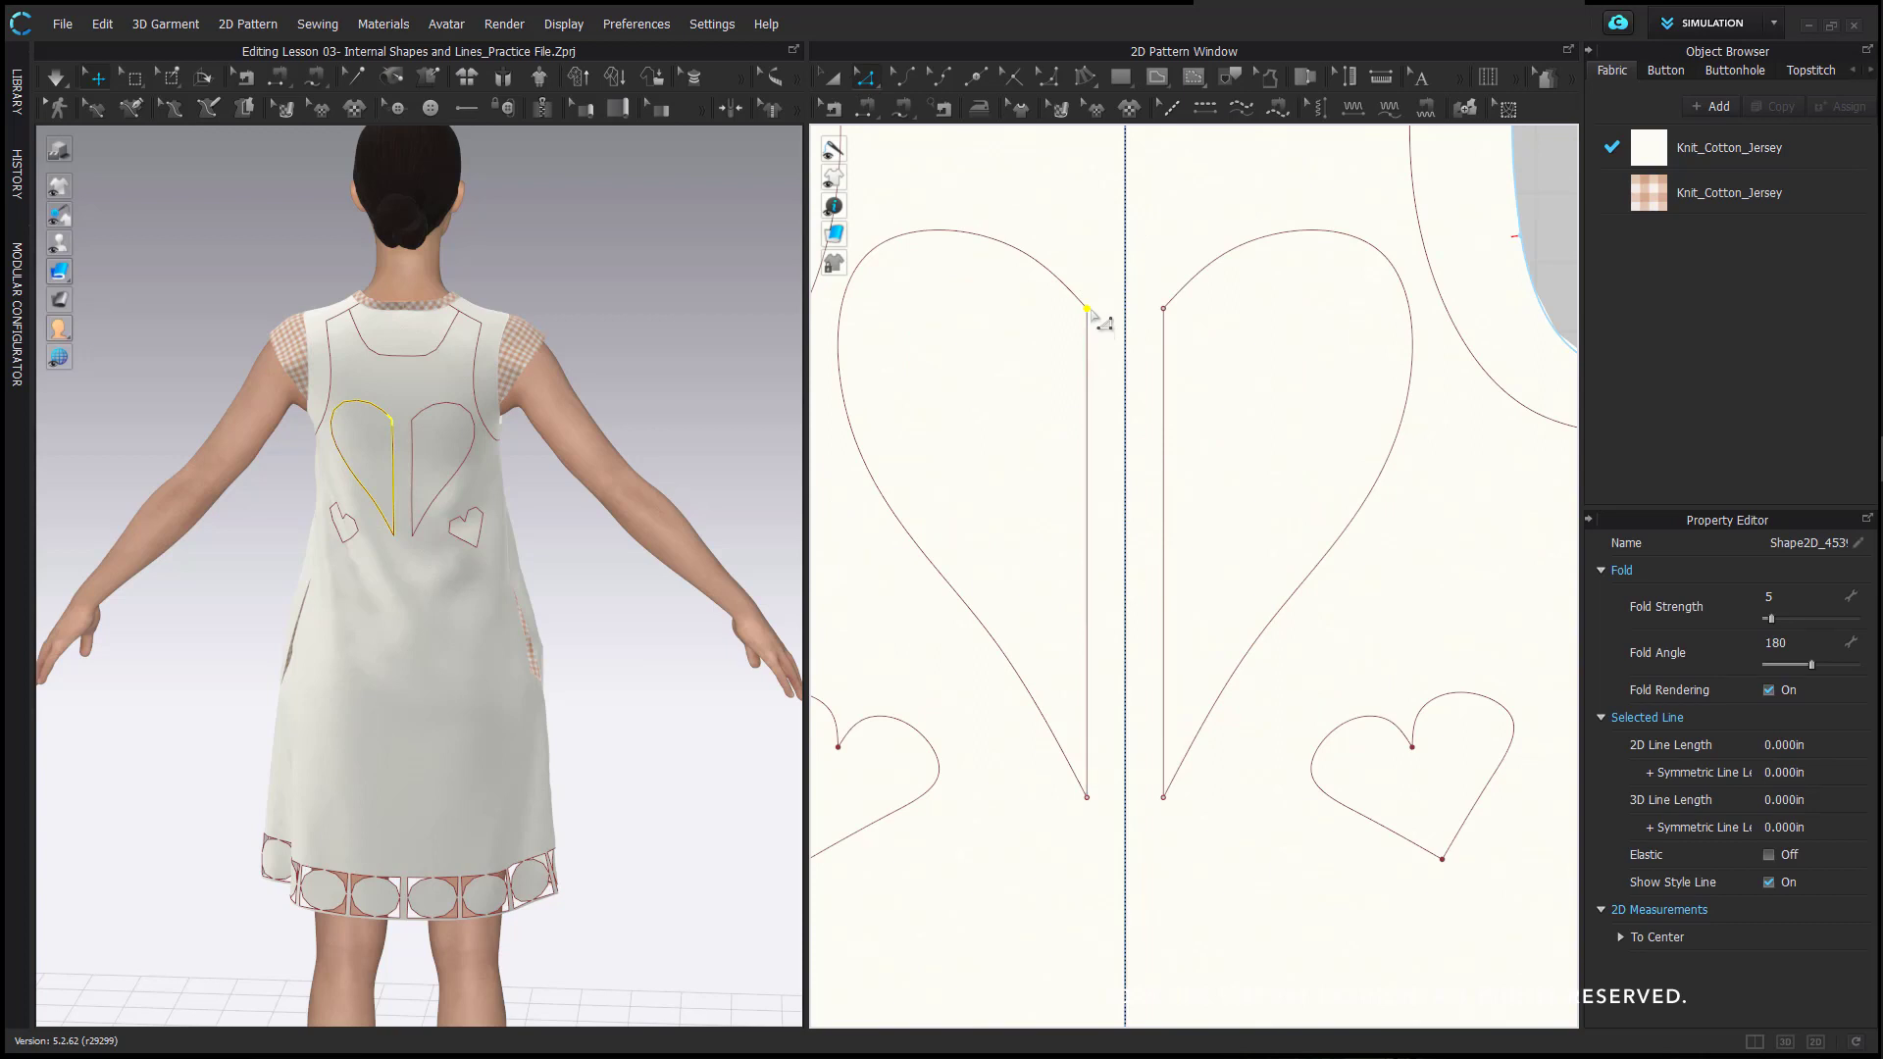
{"action": "right_click", "coordinate": [1092, 309]}
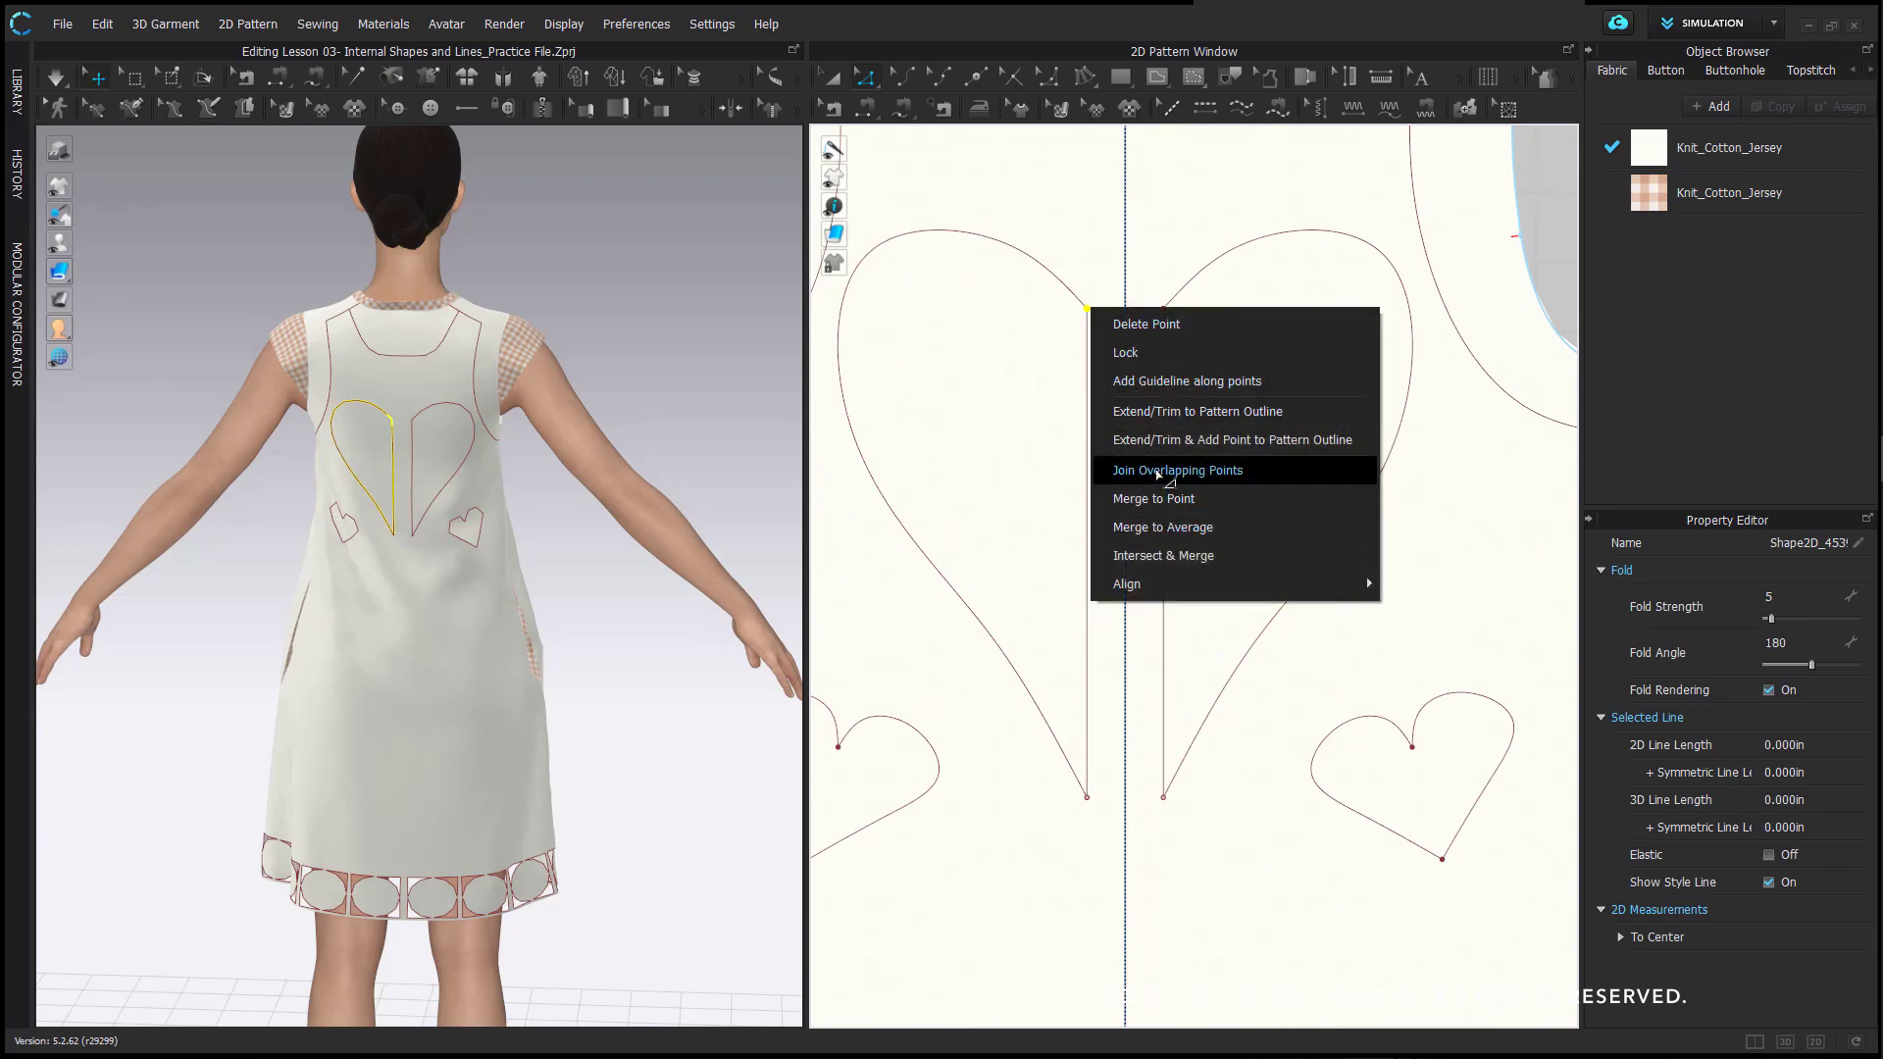
{"action": "left_click", "coordinate": [1164, 473]}
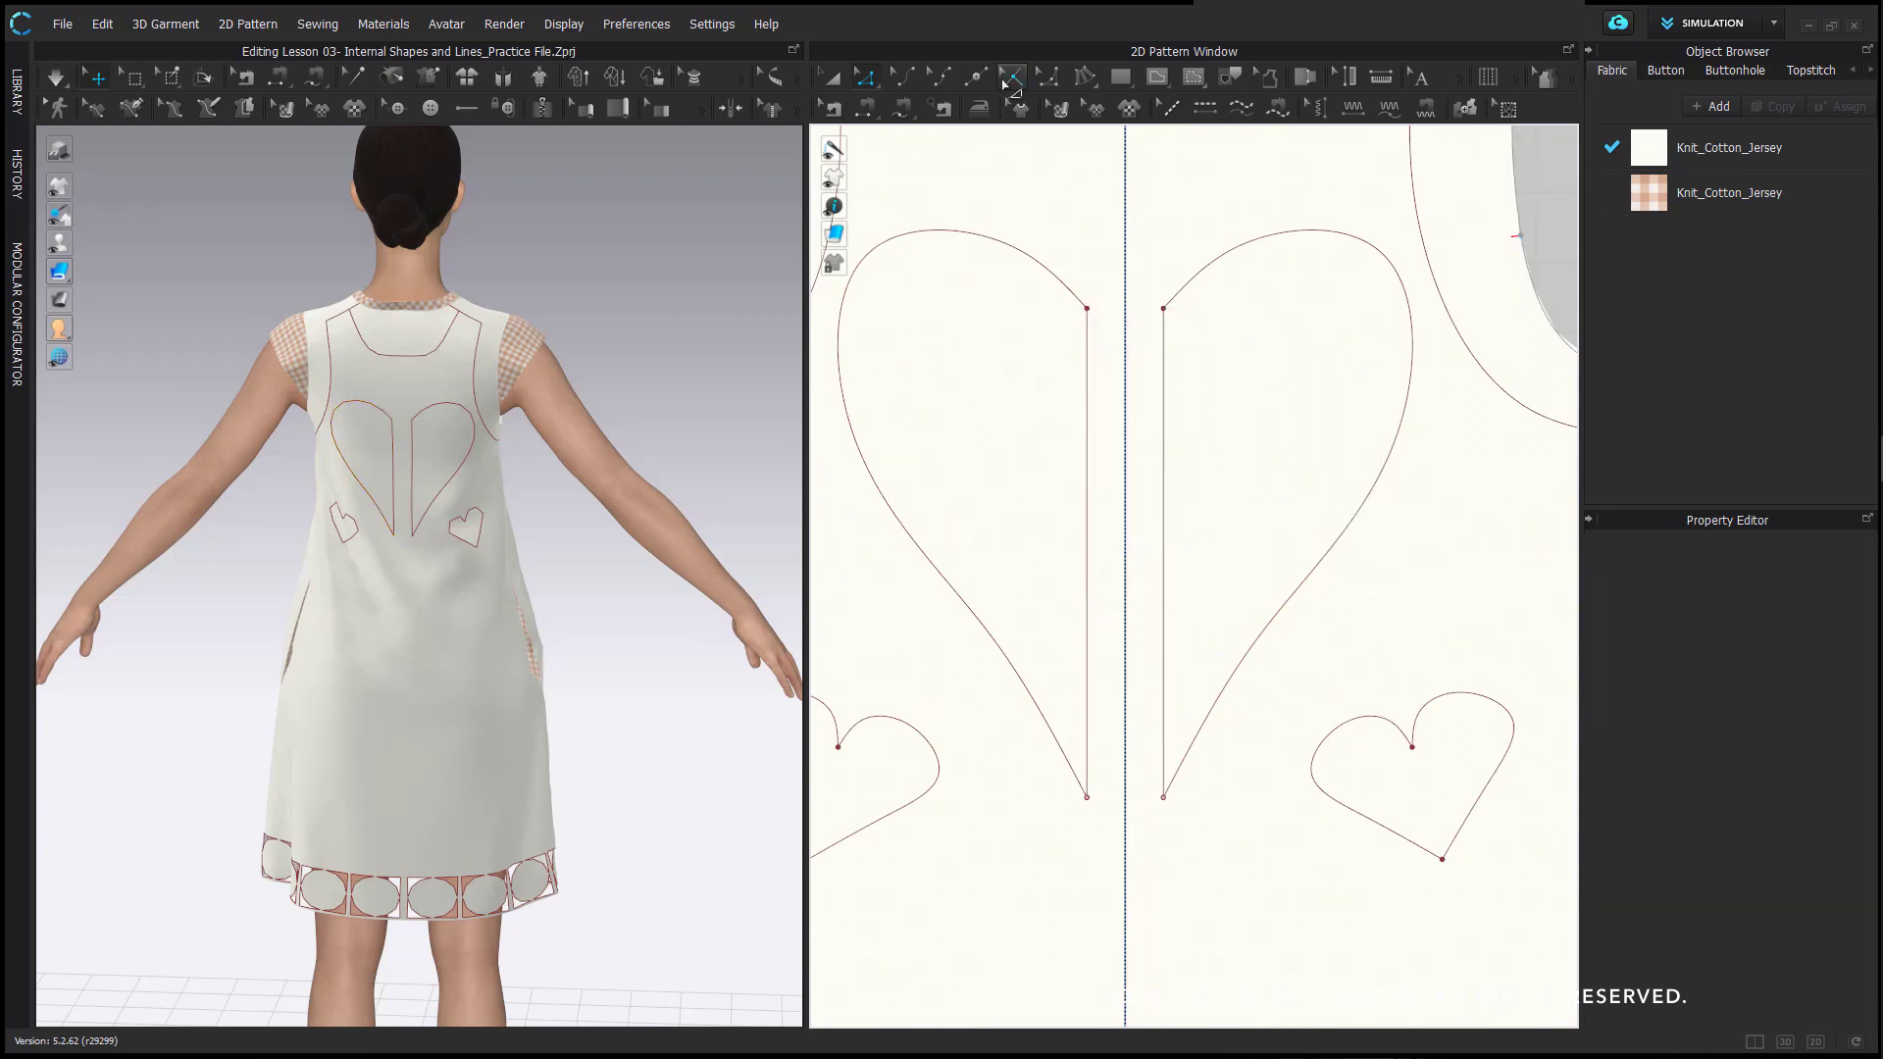
- Join the overlapping points at the heart half's lower end and move the closed half back onto the centre fold
{"action": "left_click_drag", "start_coordinate": [1107, 778], "coordinate": [1105, 784]}
{"action": "right_click", "coordinate": [1088, 798]}
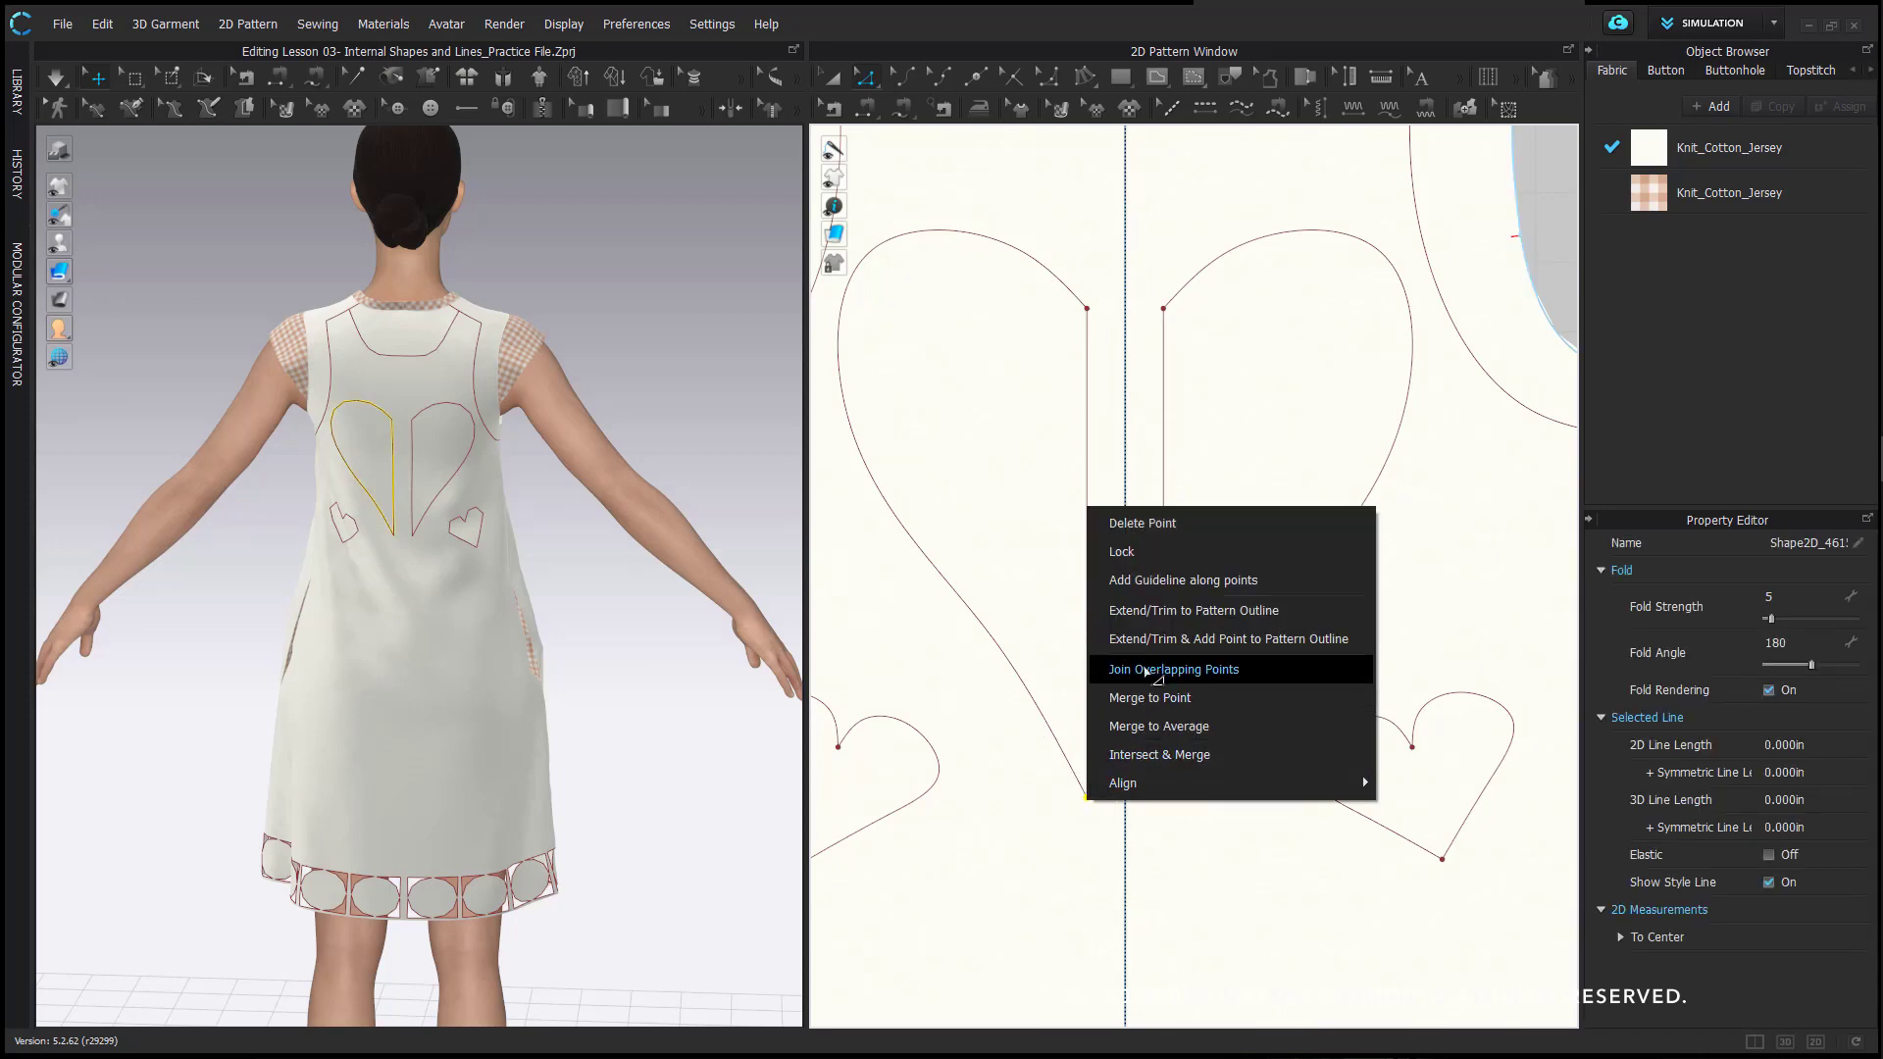
{"action": "left_click", "coordinate": [1145, 671]}
{"action": "scroll", "coordinate": [1083, 443], "scroll_direction": "up", "scroll_amount": 5}
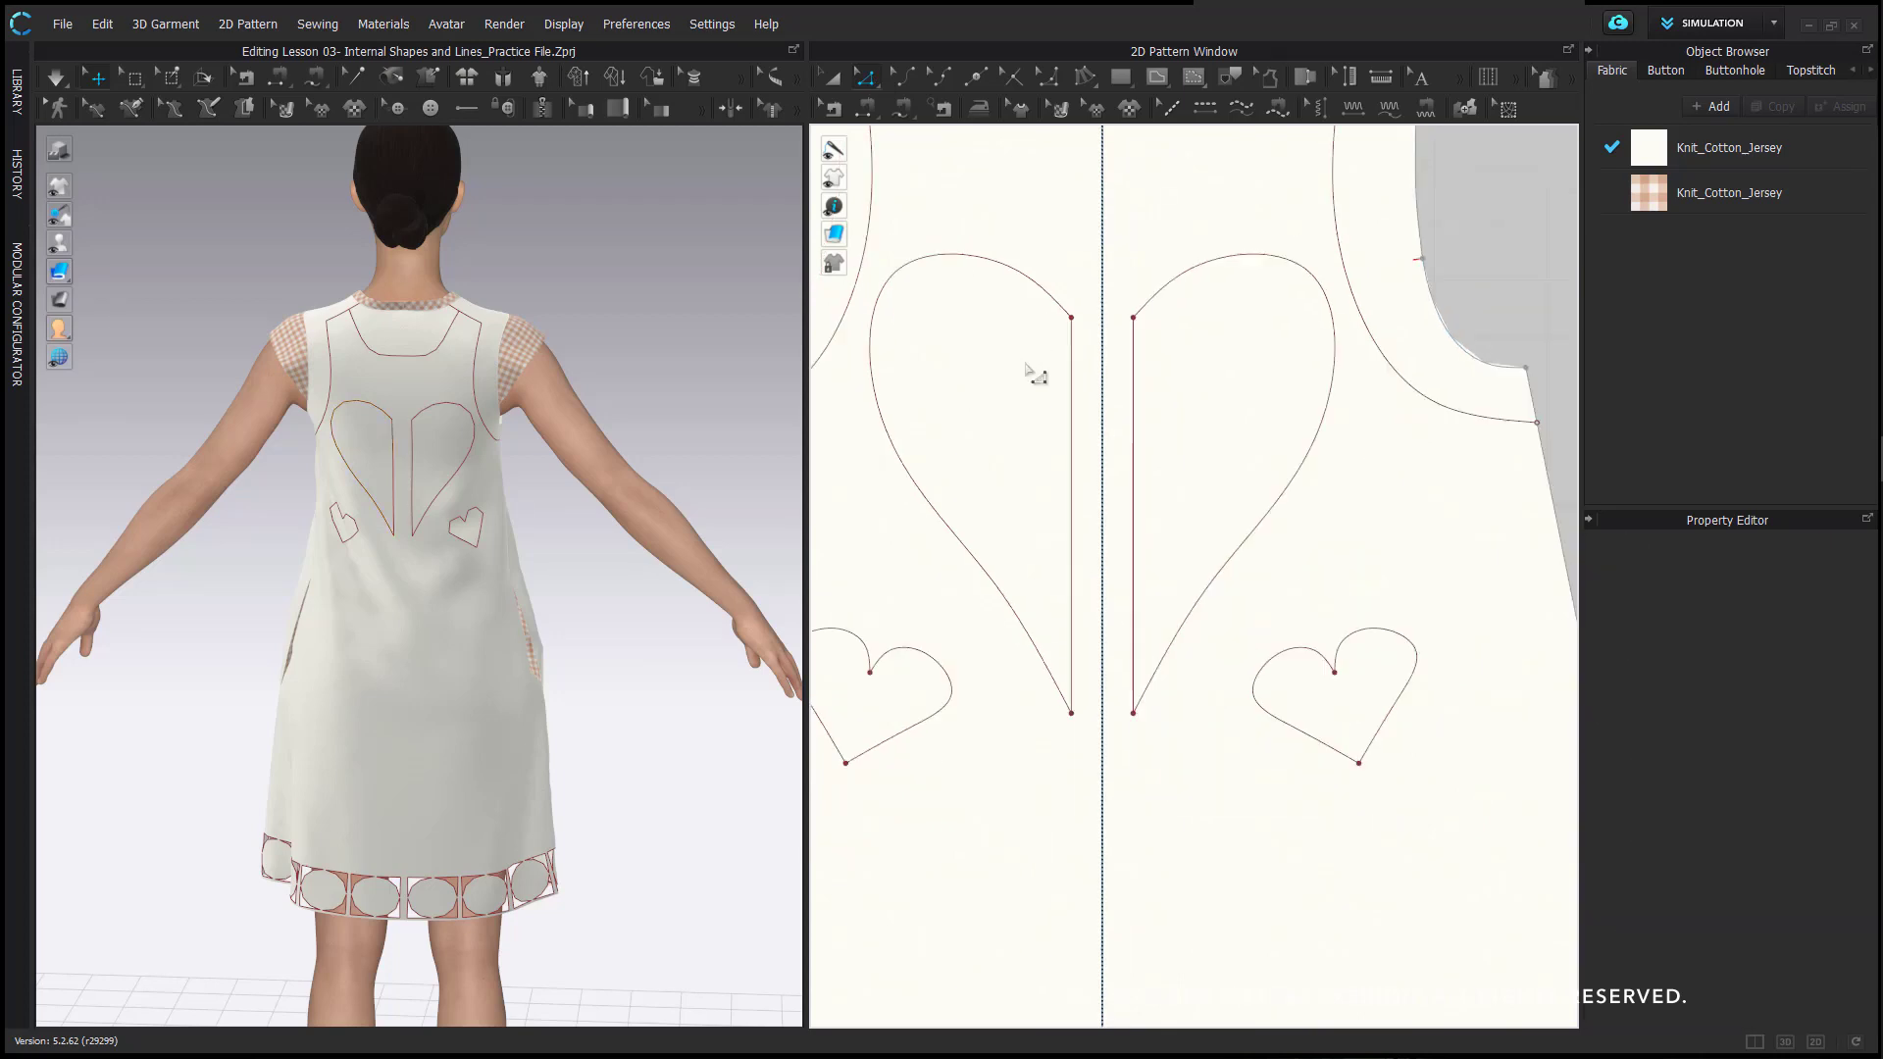
{"action": "left_click_drag", "start_coordinate": [1052, 309], "coordinate": [1121, 323]}
{"action": "scroll", "coordinate": [1122, 369], "scroll_direction": "down", "scroll_amount": 5}
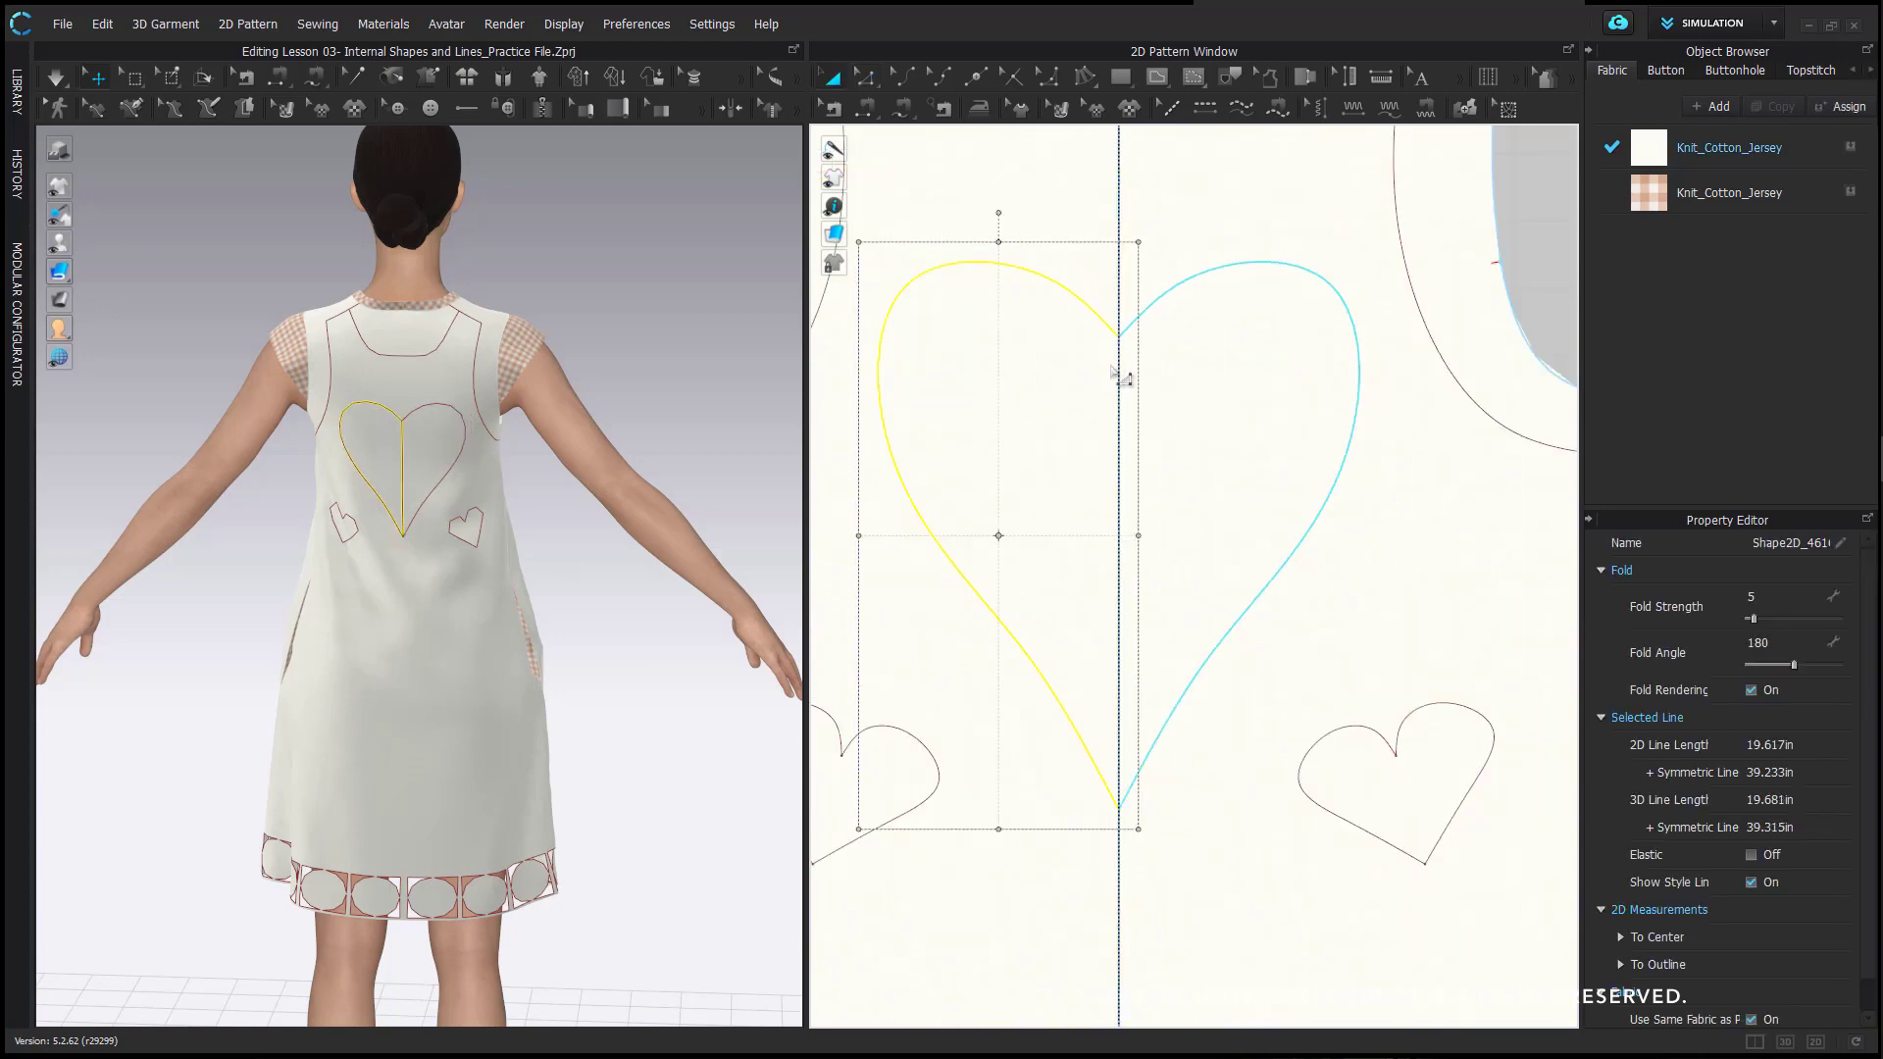
- Clone the large heart half as a pattern above the back panel and unfold it along its straight edge
{"action": "right_click", "coordinate": [1029, 322]}
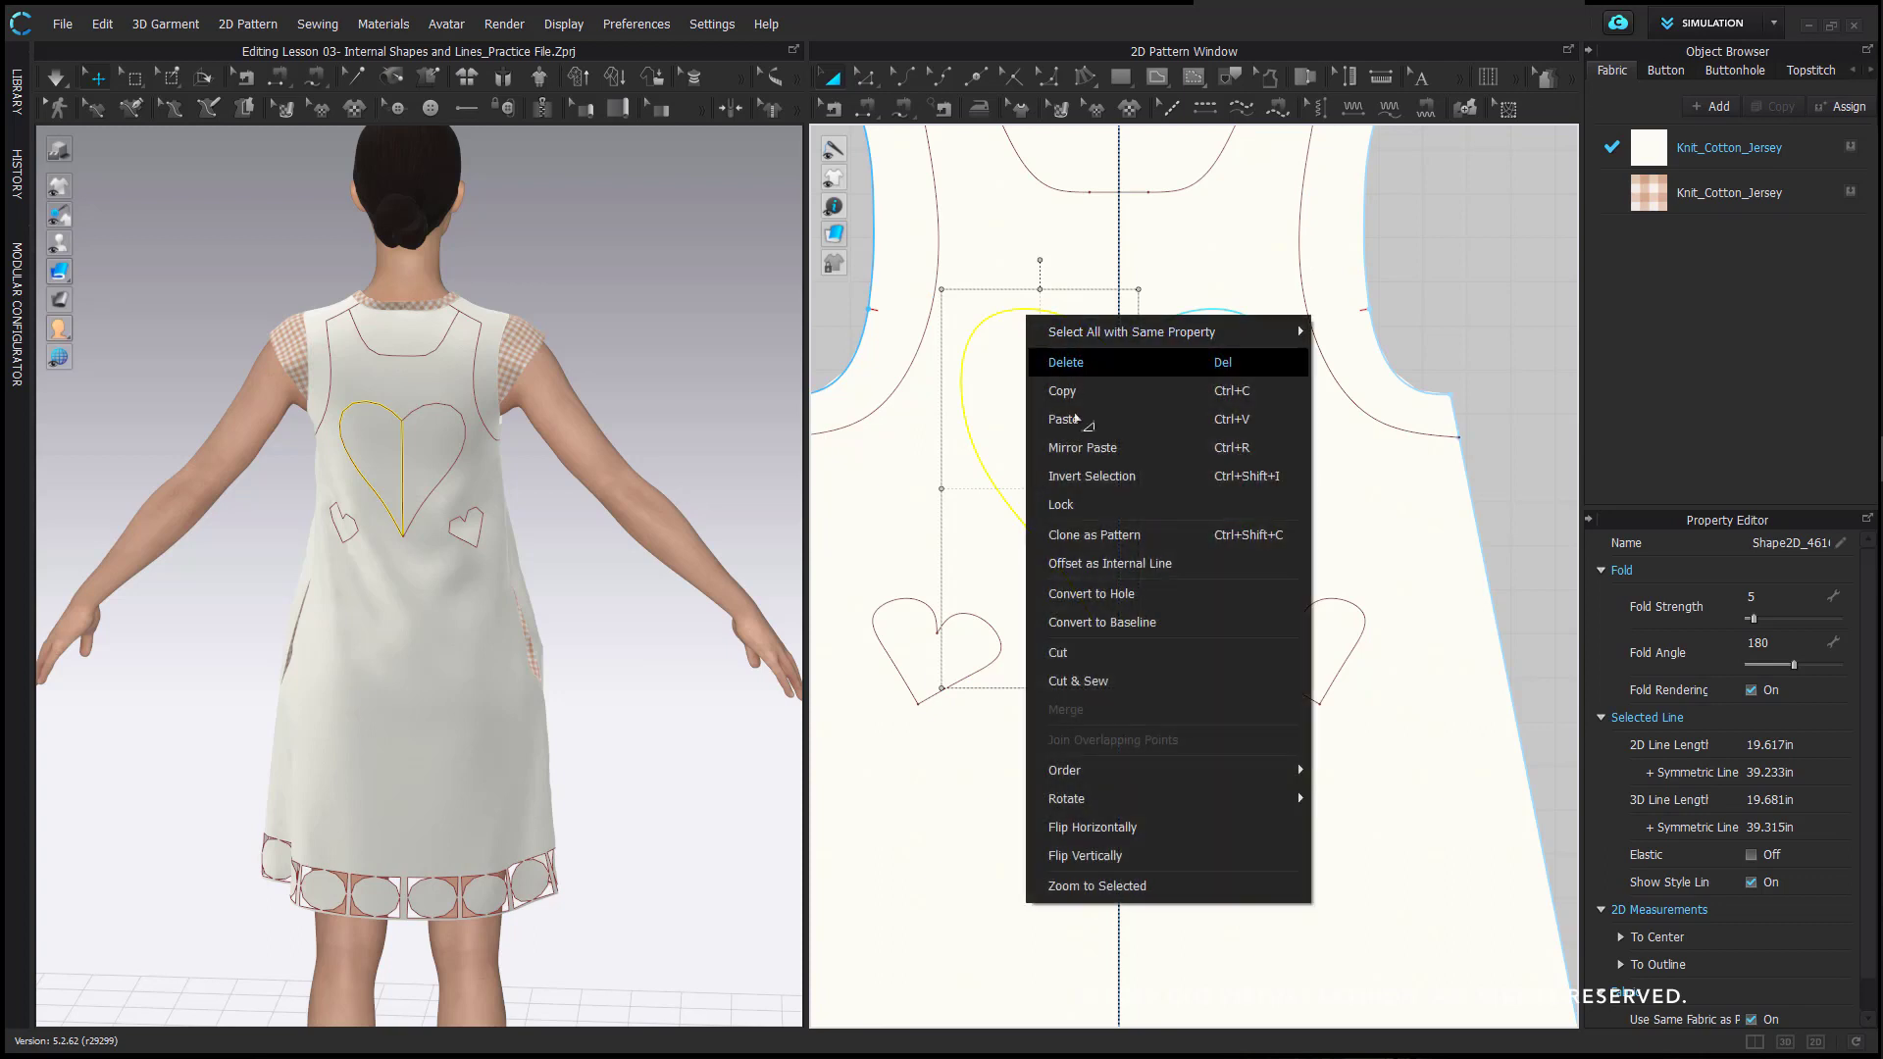
{"action": "left_click", "coordinate": [1069, 550]}
{"action": "scroll", "coordinate": [1085, 510], "scroll_direction": "down", "scroll_amount": 3}
{"action": "scroll", "coordinate": [1084, 508], "scroll_direction": "down", "scroll_amount": 3}
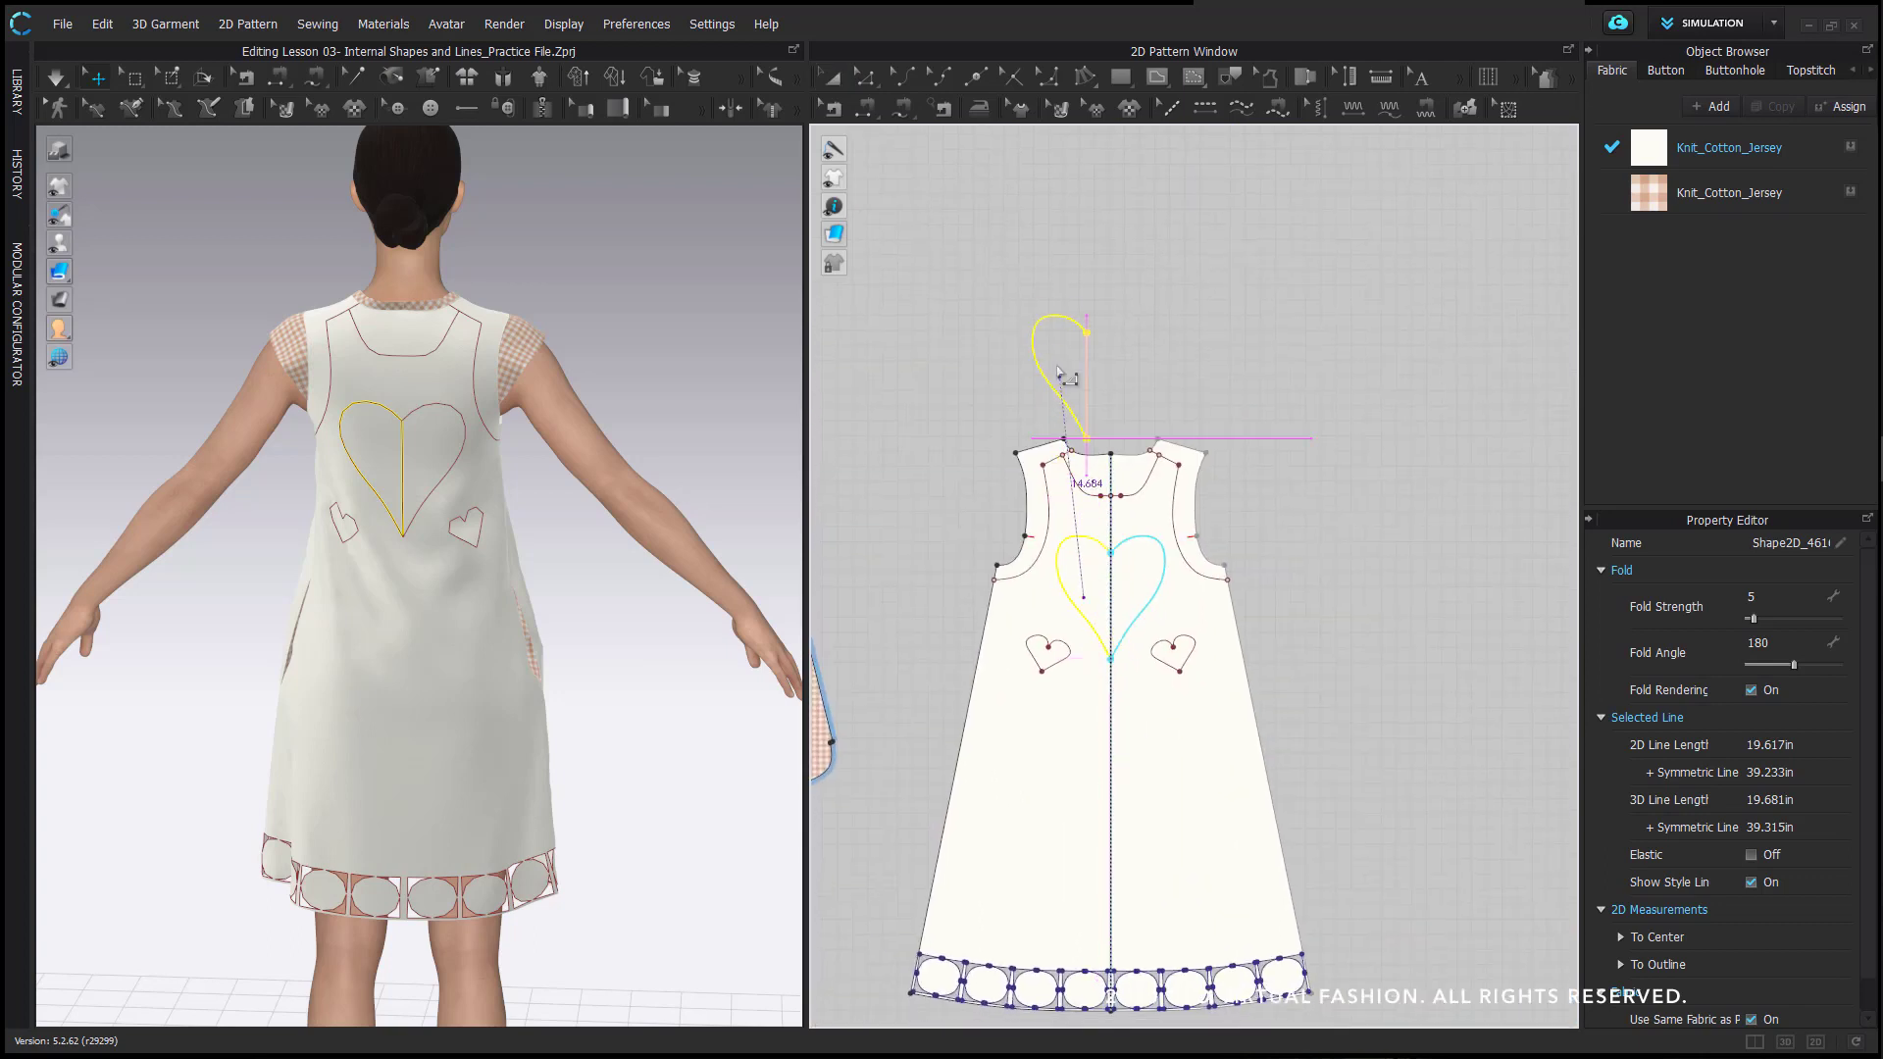
{"action": "left_click", "coordinate": [1069, 380]}
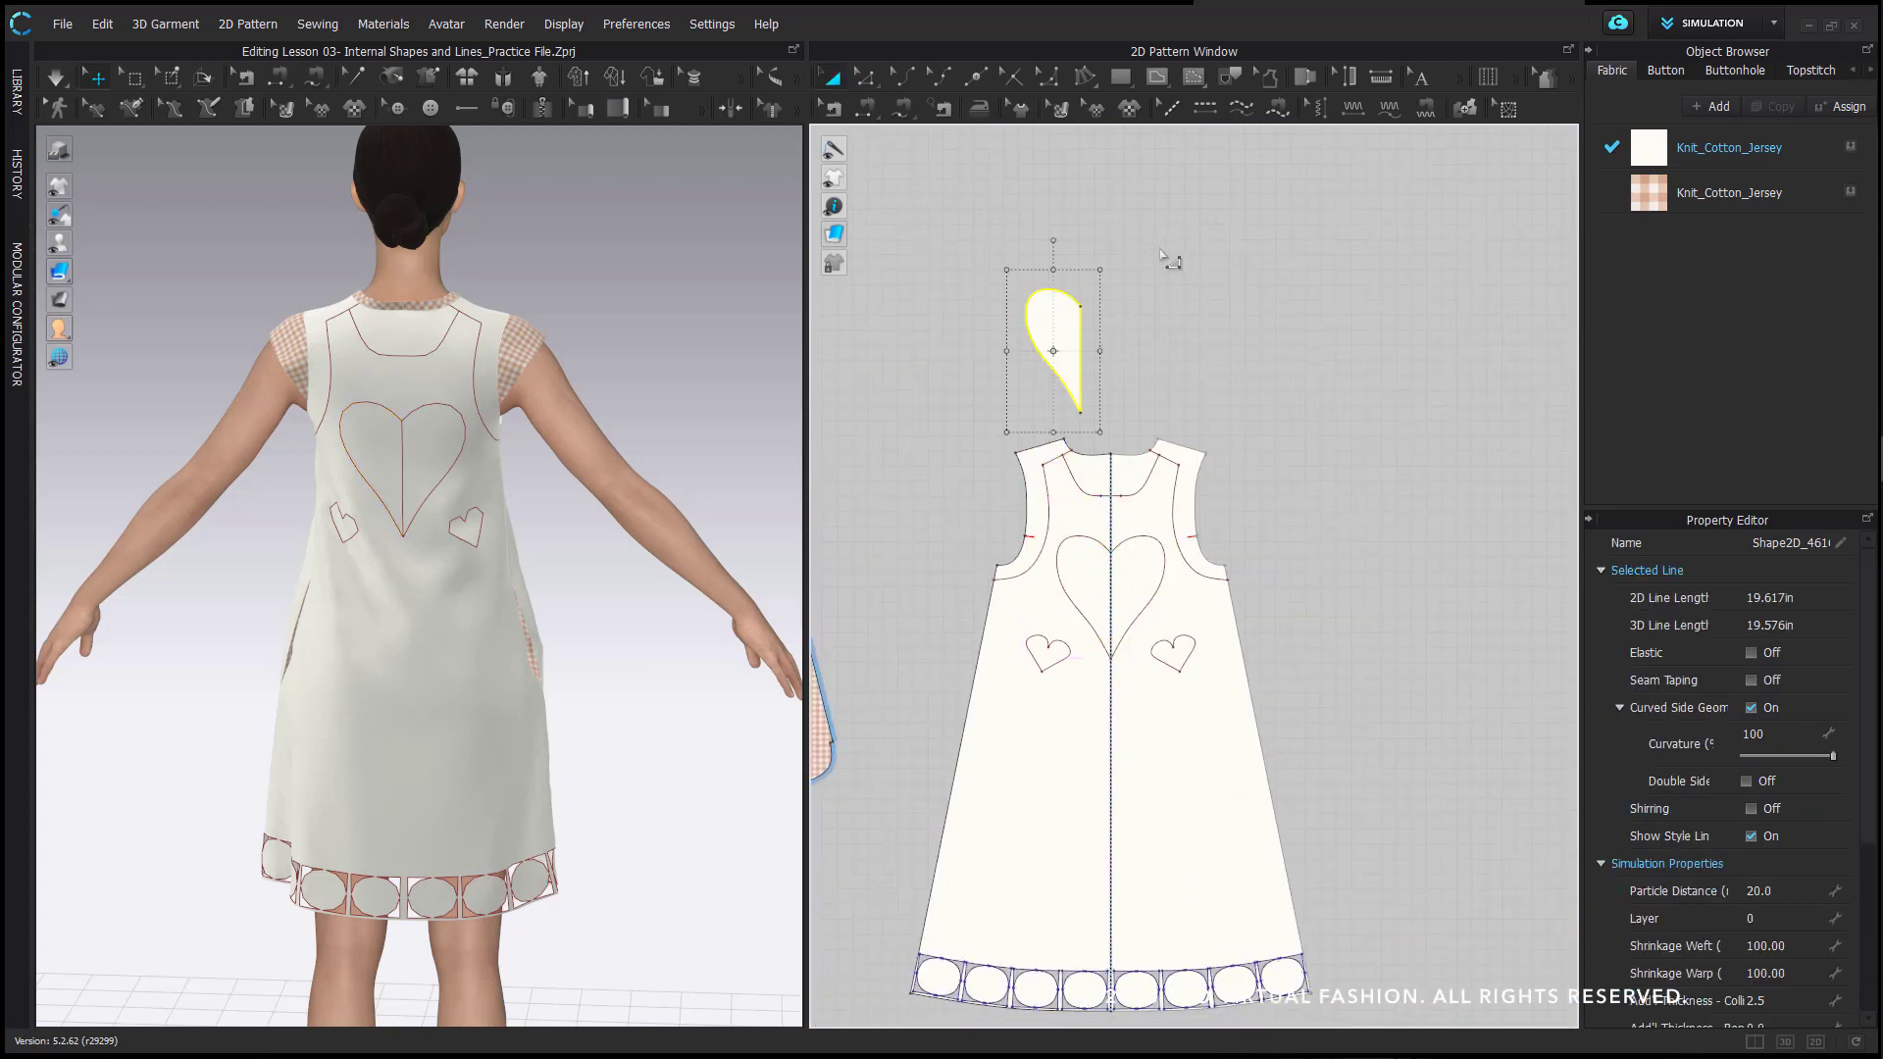
{"action": "right_click", "coordinate": [1080, 347]}
{"action": "left_click", "coordinate": [1127, 586]}
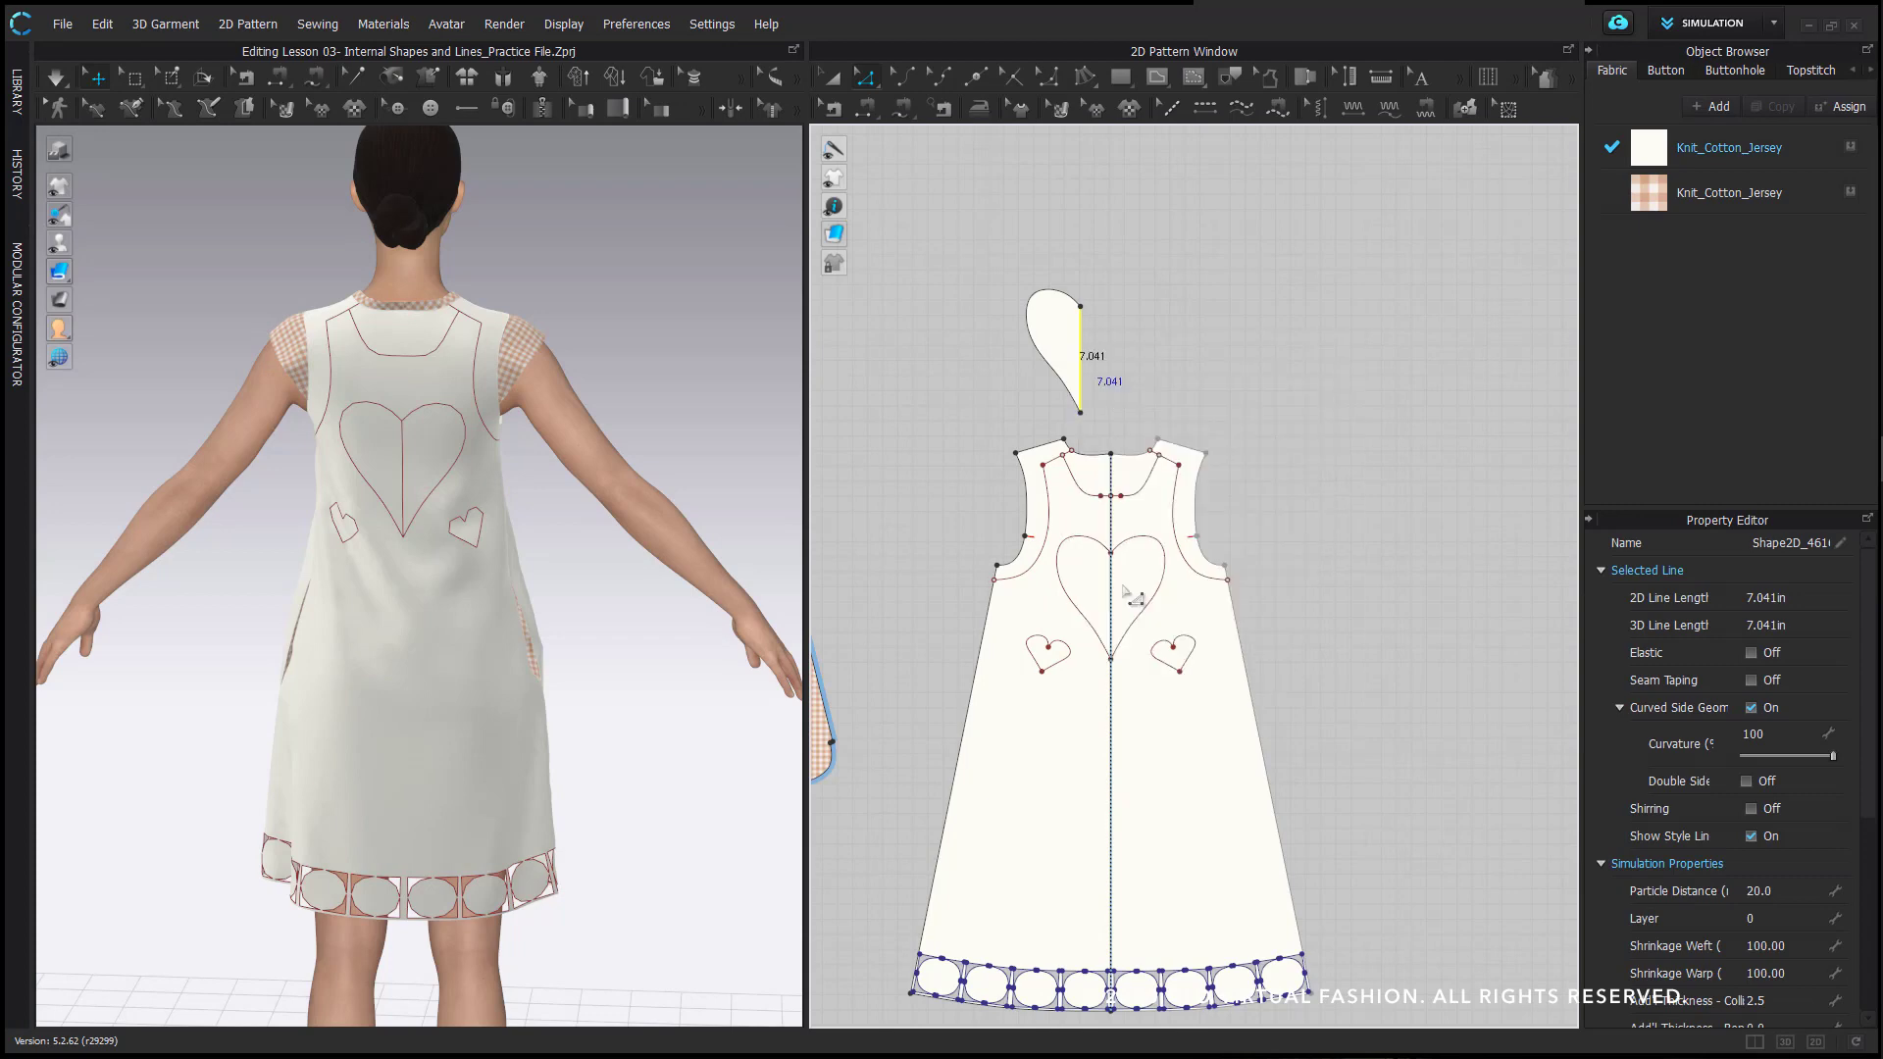
- Free-sew the full outline of the large heart pattern to the matching internal heart on the back panel
{"action": "scroll", "coordinate": [991, 210], "scroll_direction": "down", "scroll_amount": 2}
{"action": "left_click", "coordinate": [902, 110]}
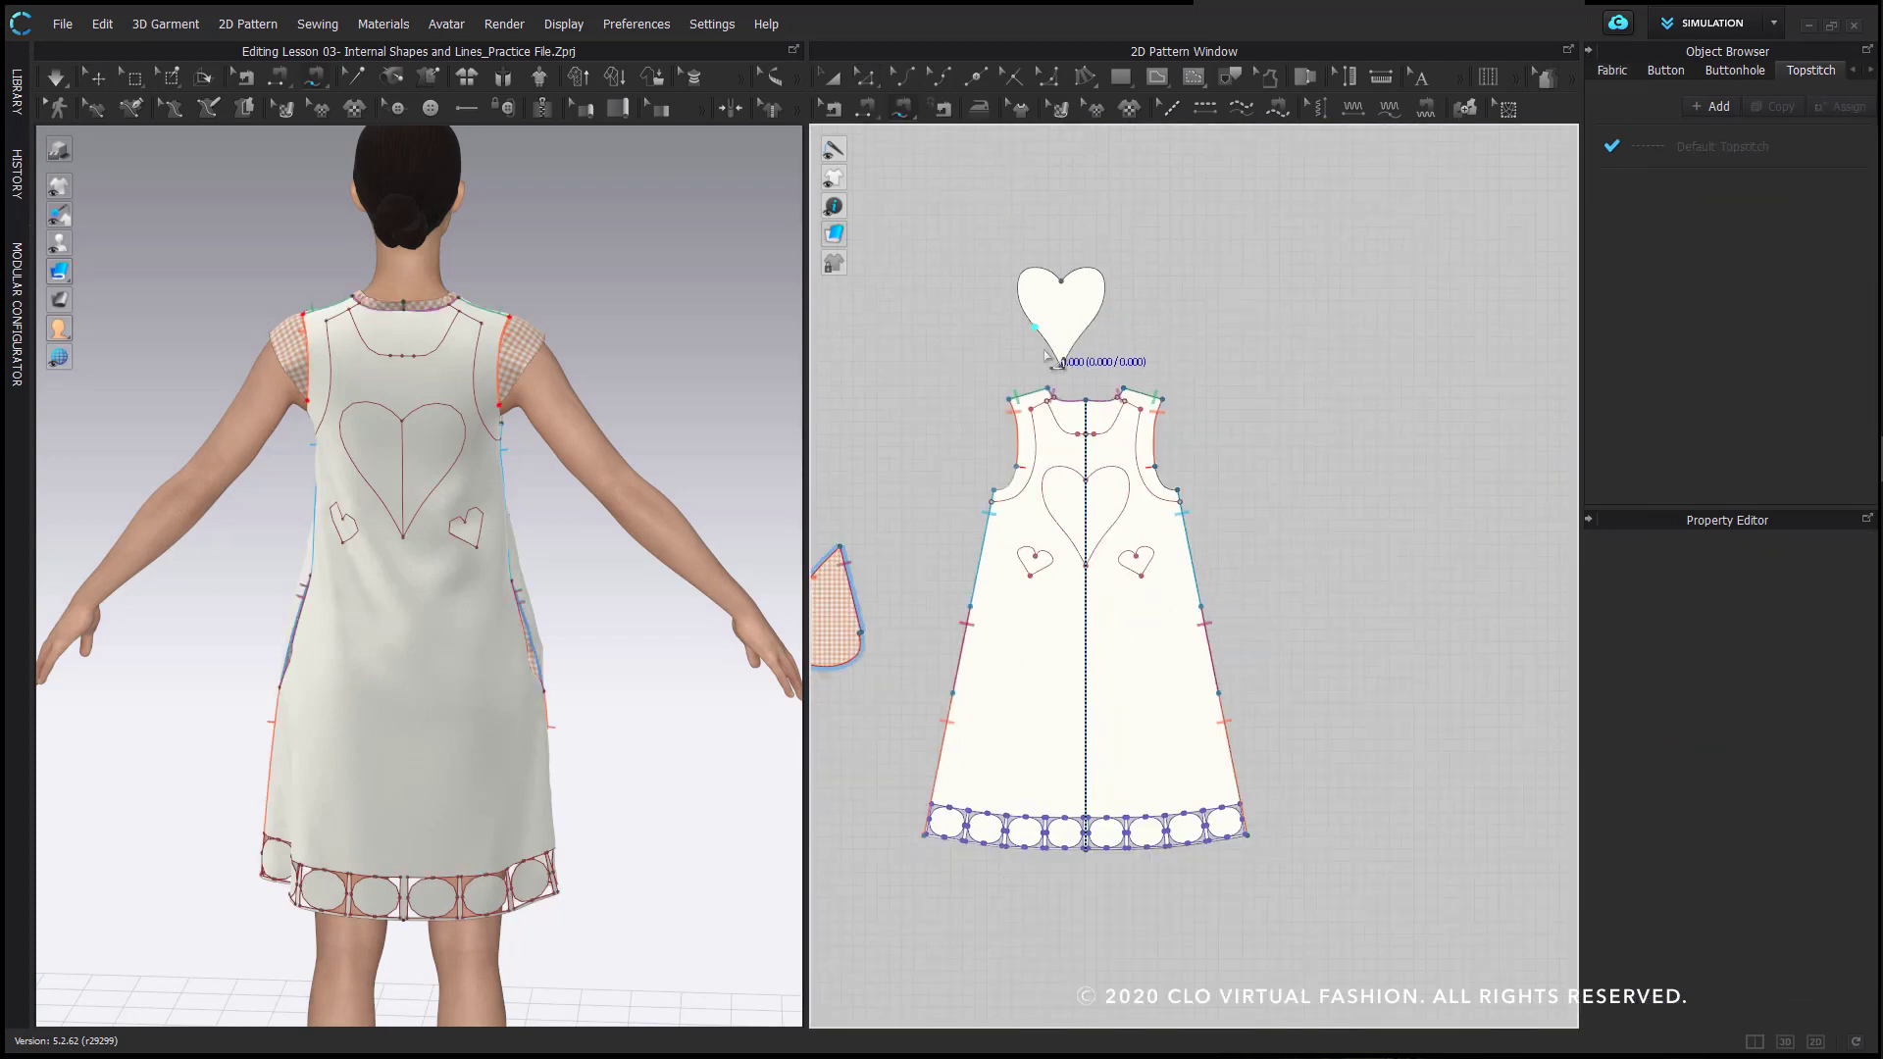
{"action": "left_click", "coordinate": [1061, 369]}
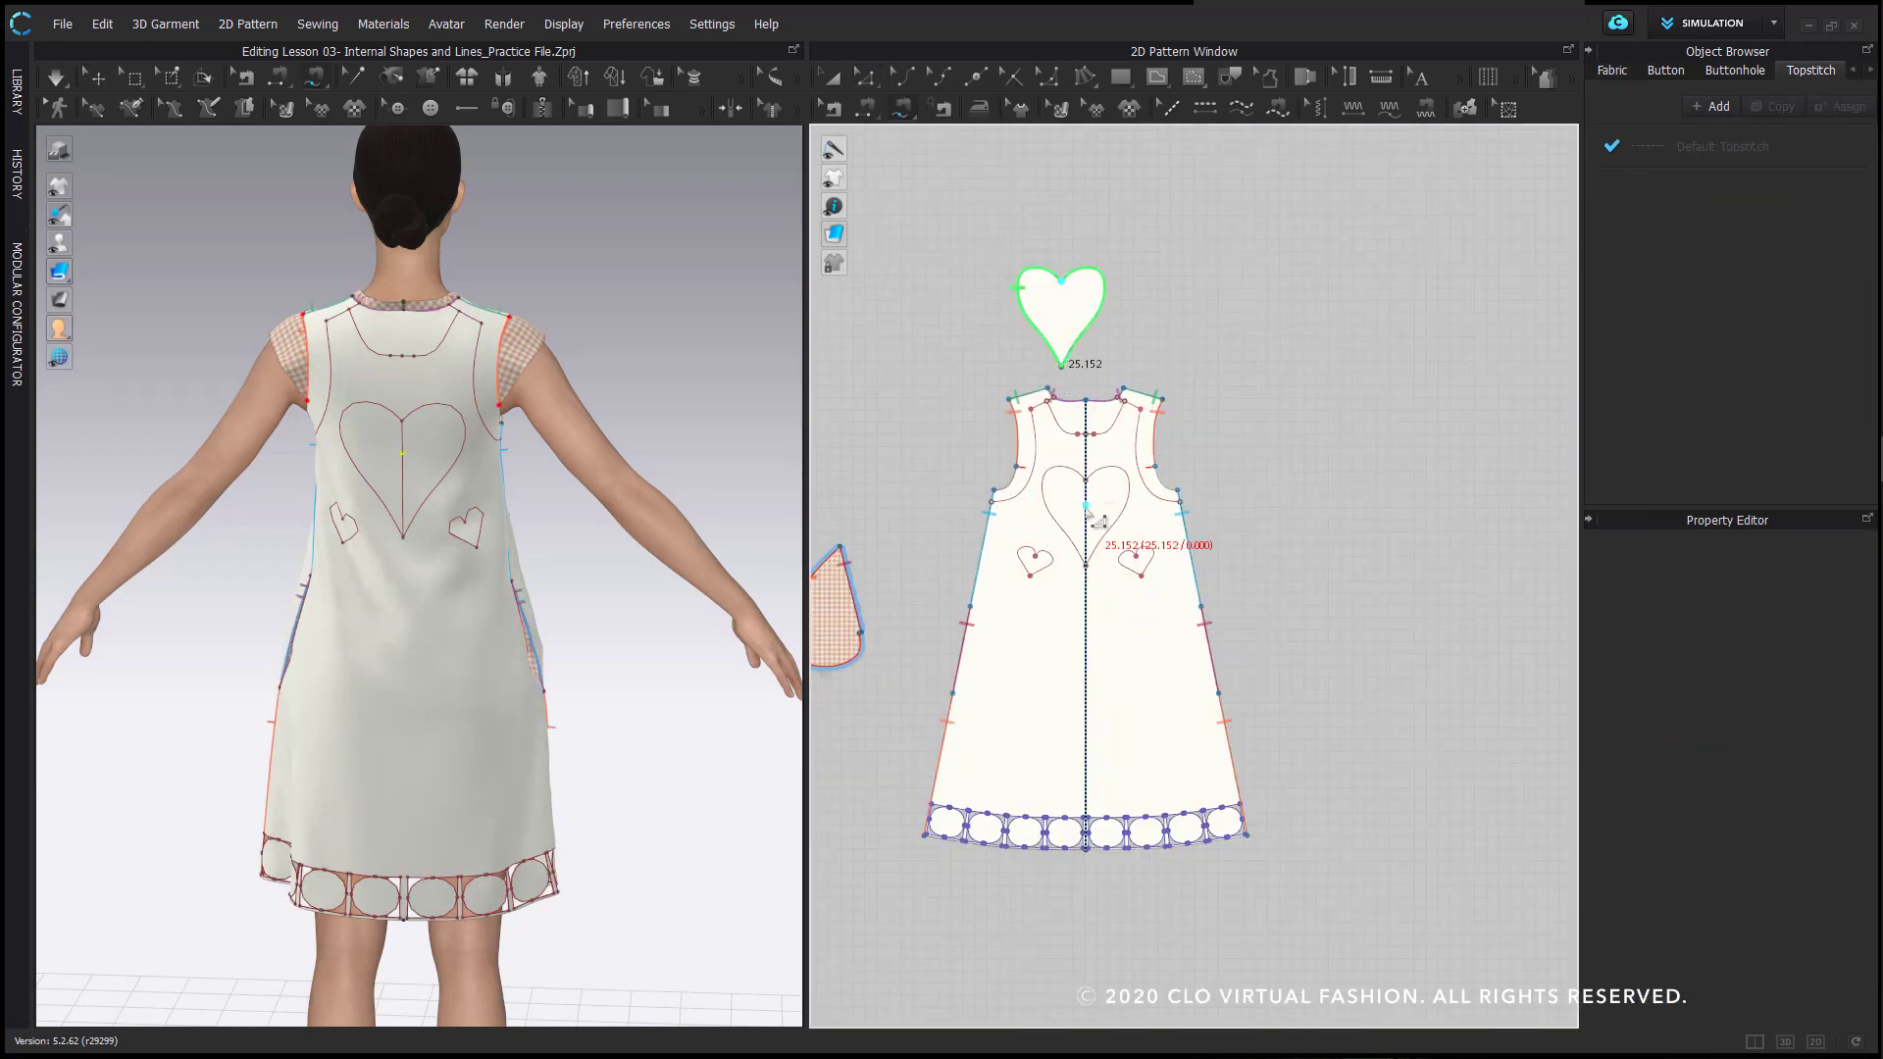
{"action": "left_click", "coordinate": [1100, 490]}
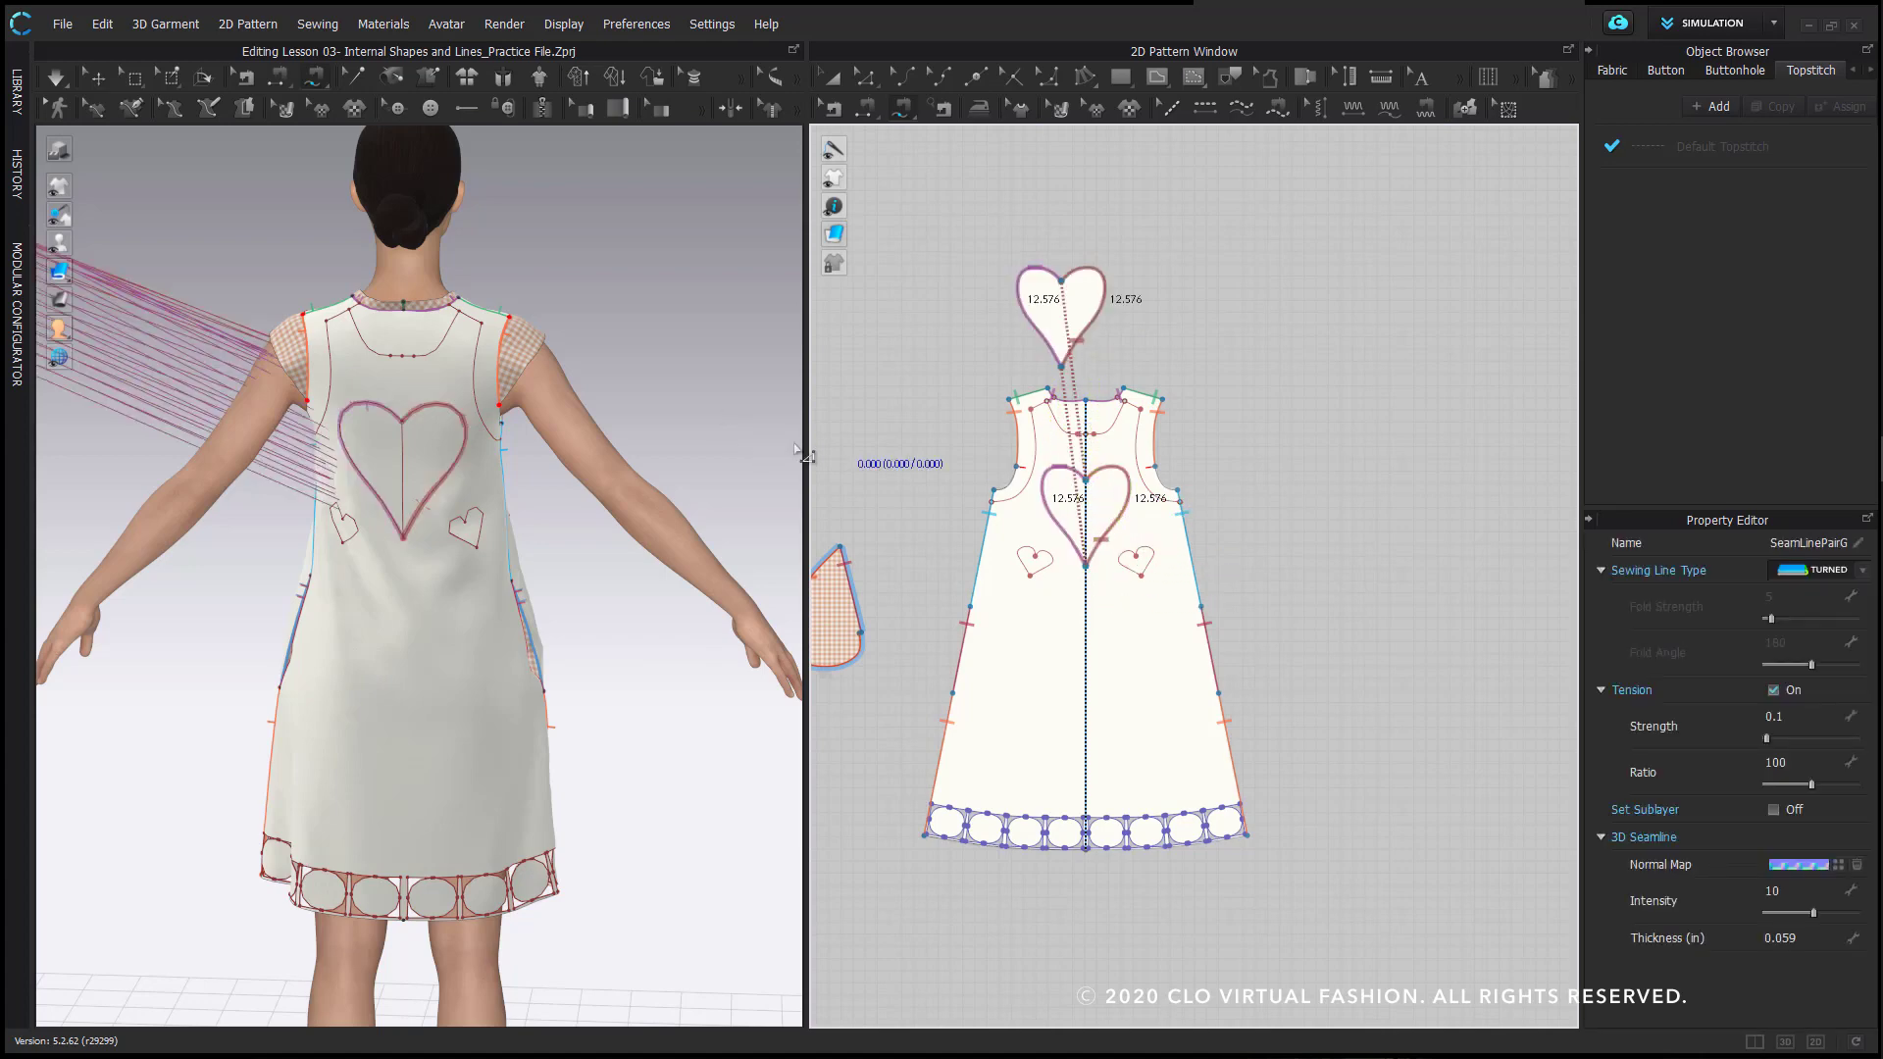
- Superimpose the large heart pattern over the back of the dress in the 3D garment view
{"action": "scroll", "coordinate": [231, 306], "scroll_direction": "down", "scroll_amount": 3}
{"action": "key", "text": "q"}
{"action": "key", "text": "a"}
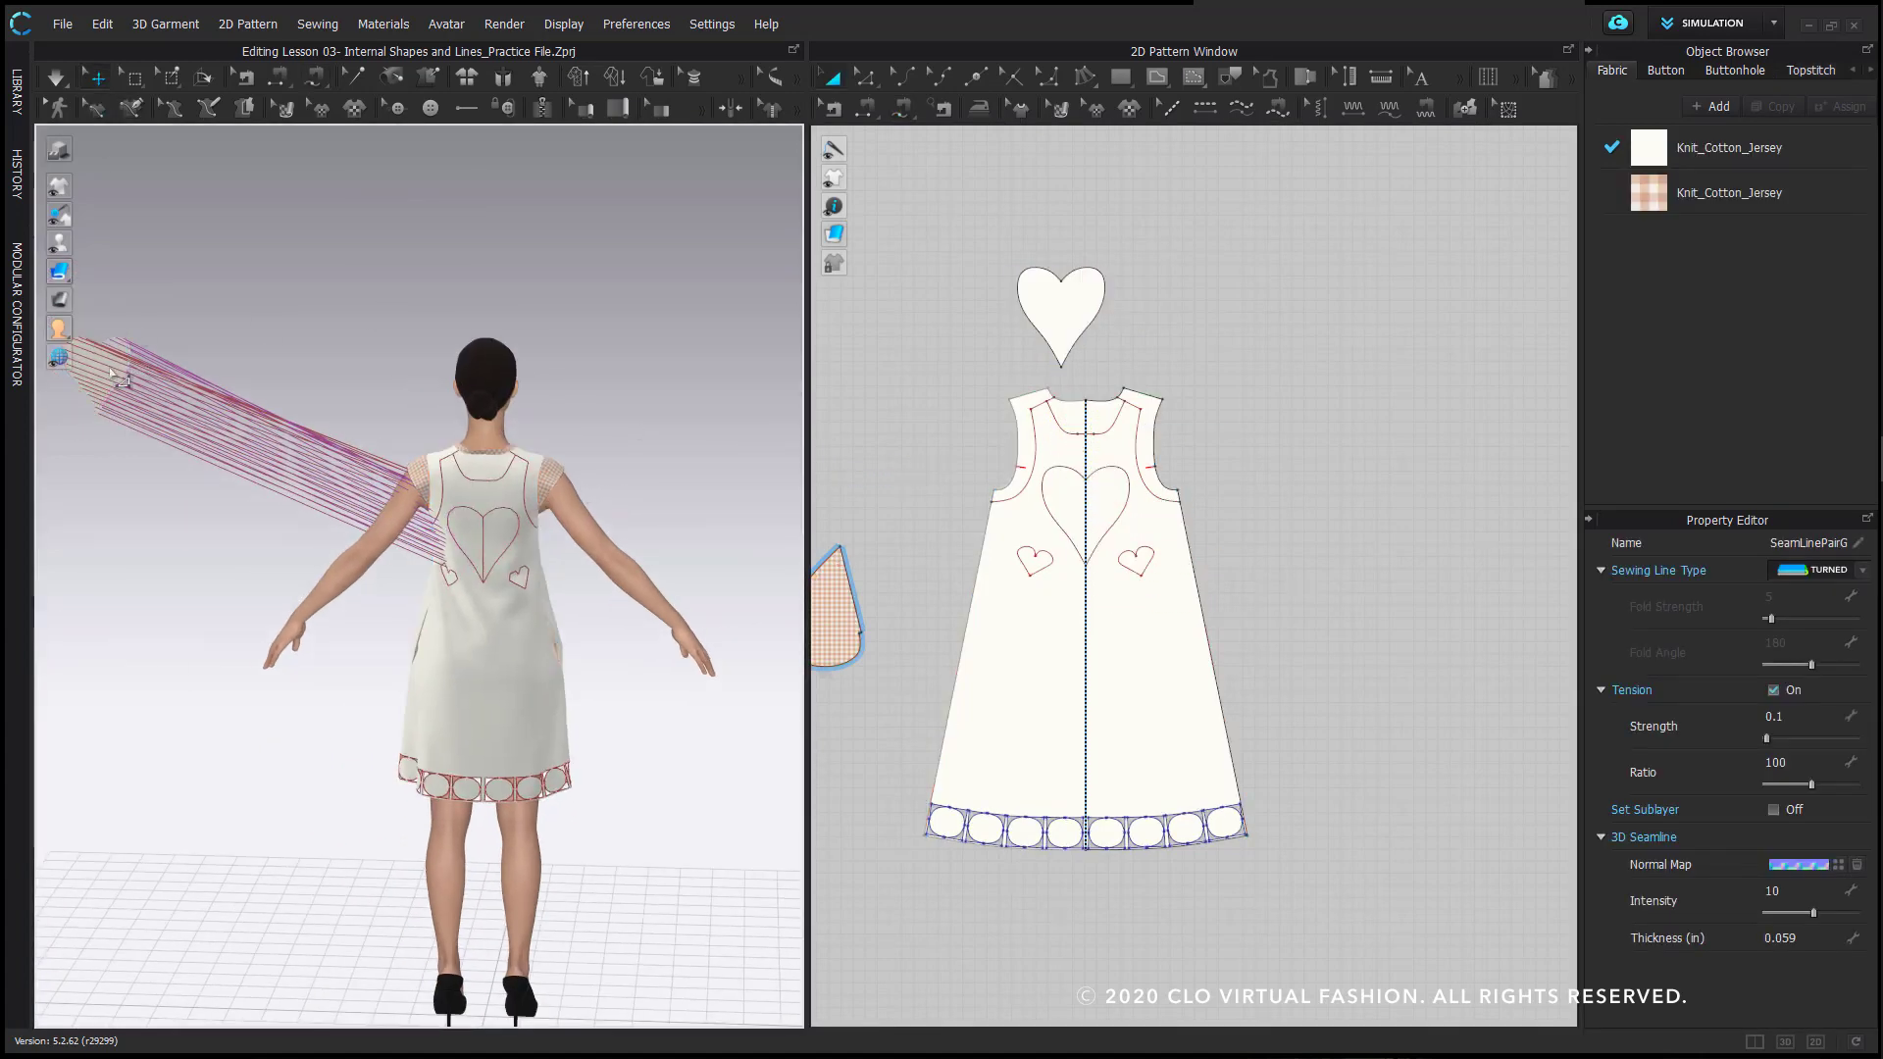
{"action": "right_click", "coordinate": [123, 371]}
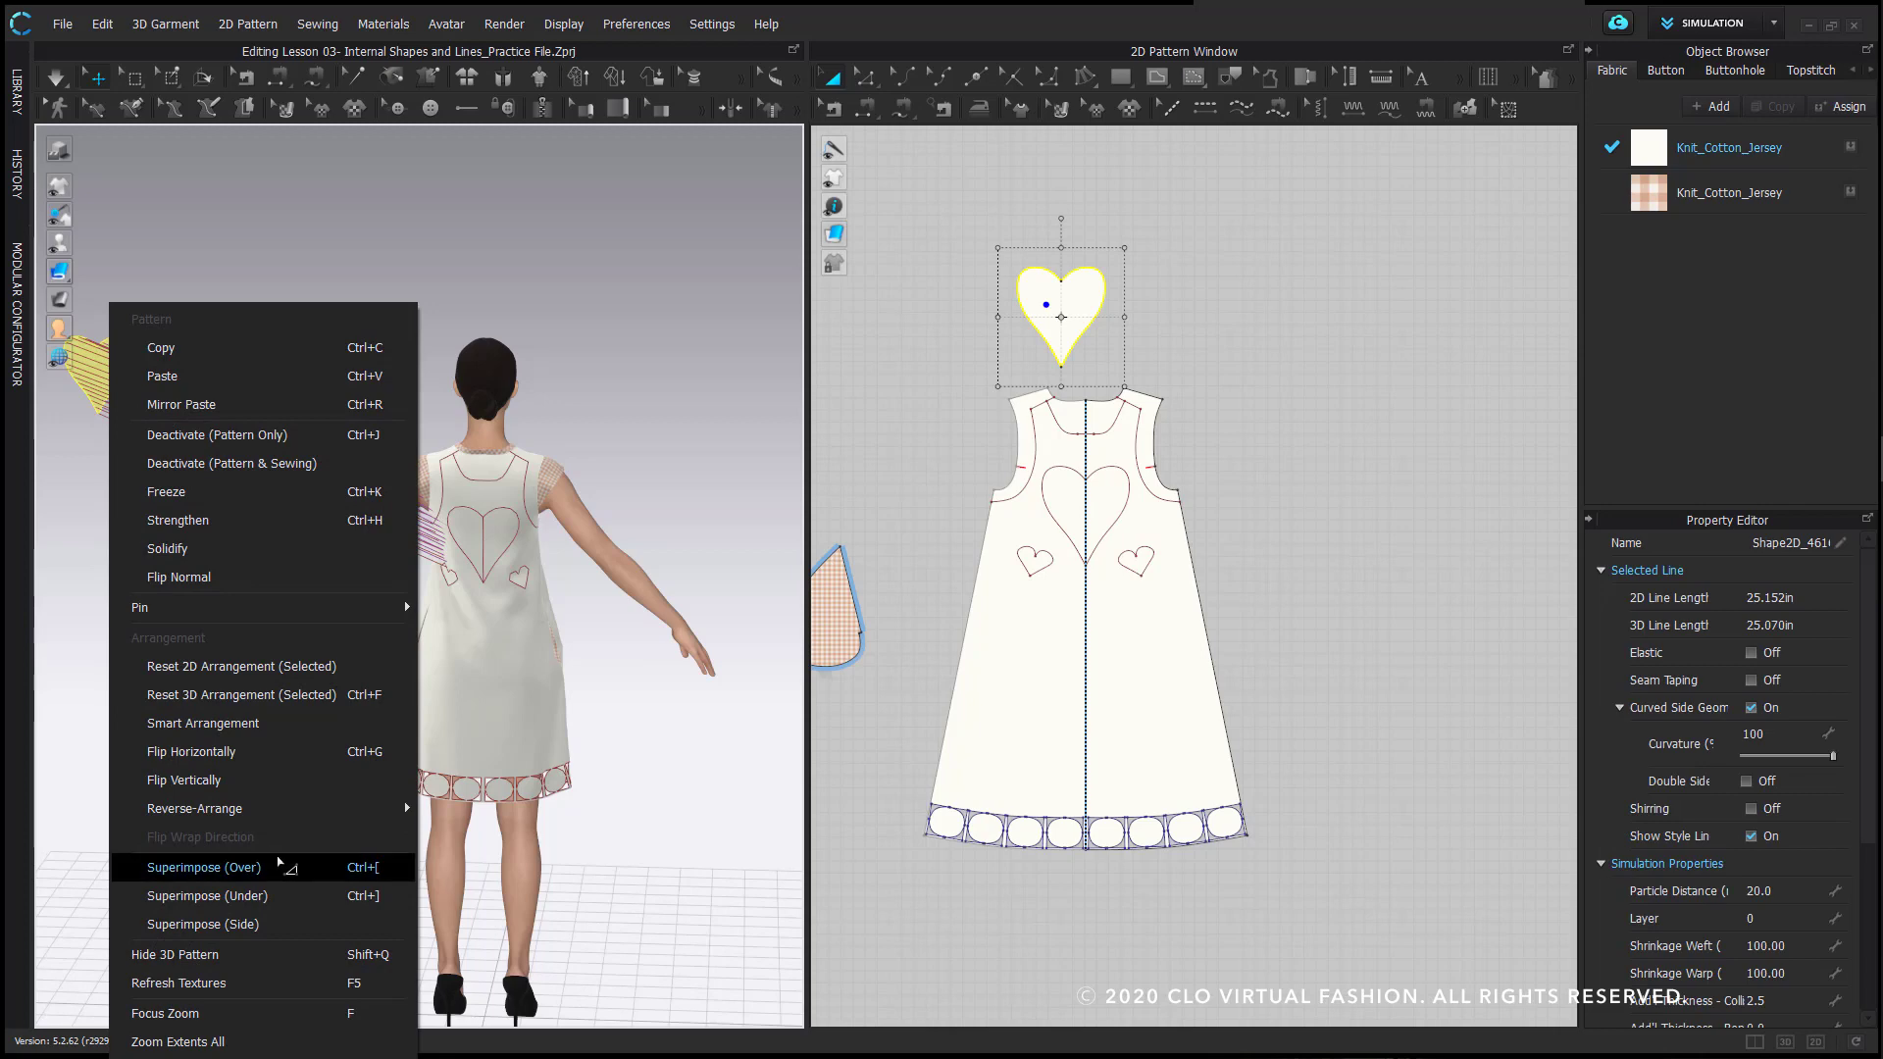
{"action": "left_click", "coordinate": [263, 859]}
- Assign the checked Knit_Cotton_Jersey fabric to the large heart patch
{"action": "scroll", "coordinate": [1478, 422], "scroll_direction": "down", "scroll_amount": 2}
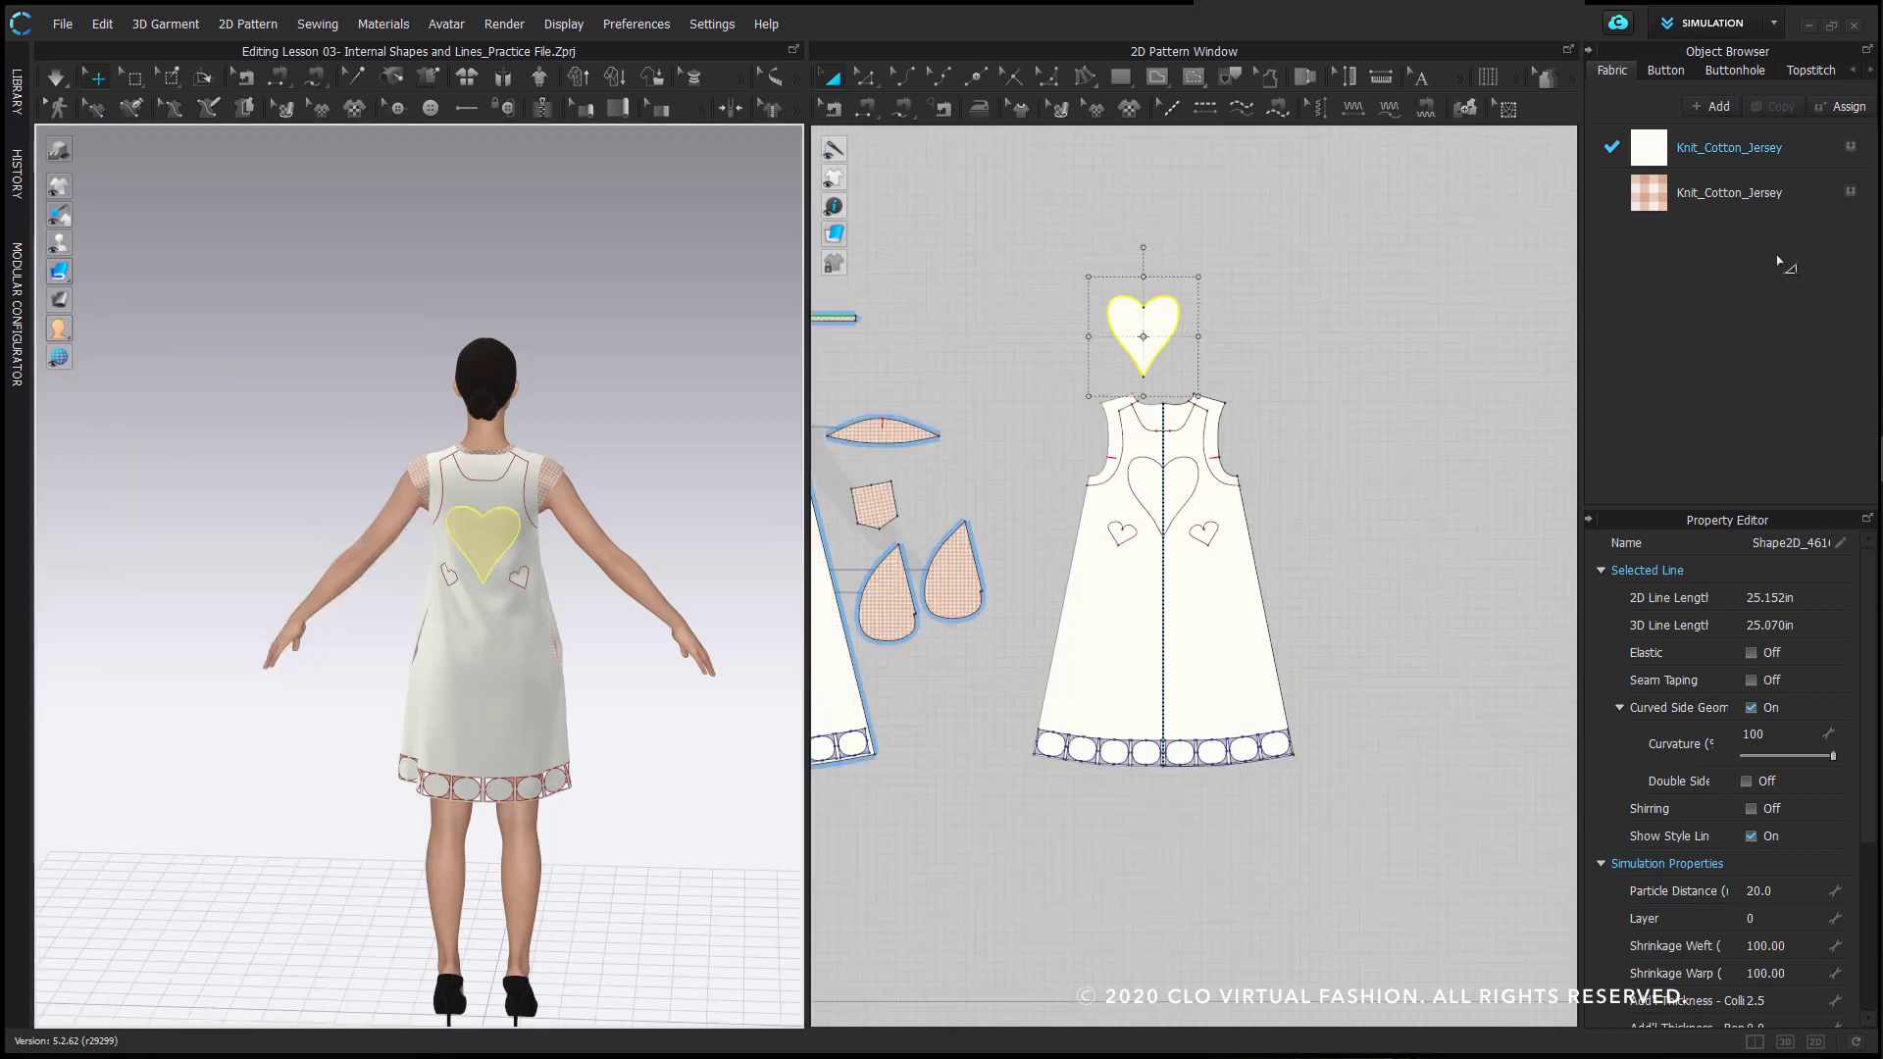
{"action": "left_click", "coordinate": [1849, 195]}
{"action": "left_click", "coordinate": [382, 620]}
- Simulate the garment briefly to settle the large heart patch and inspect it from both sides of the back
{"action": "right_click_drag", "start_coordinate": [383, 620], "coordinate": [588, 559]}
{"action": "scroll", "coordinate": [602, 549], "scroll_direction": "up", "scroll_amount": 3}
{"action": "scroll", "coordinate": [602, 543], "scroll_direction": "up", "scroll_amount": 4}
{"action": "key", "text": "space"}
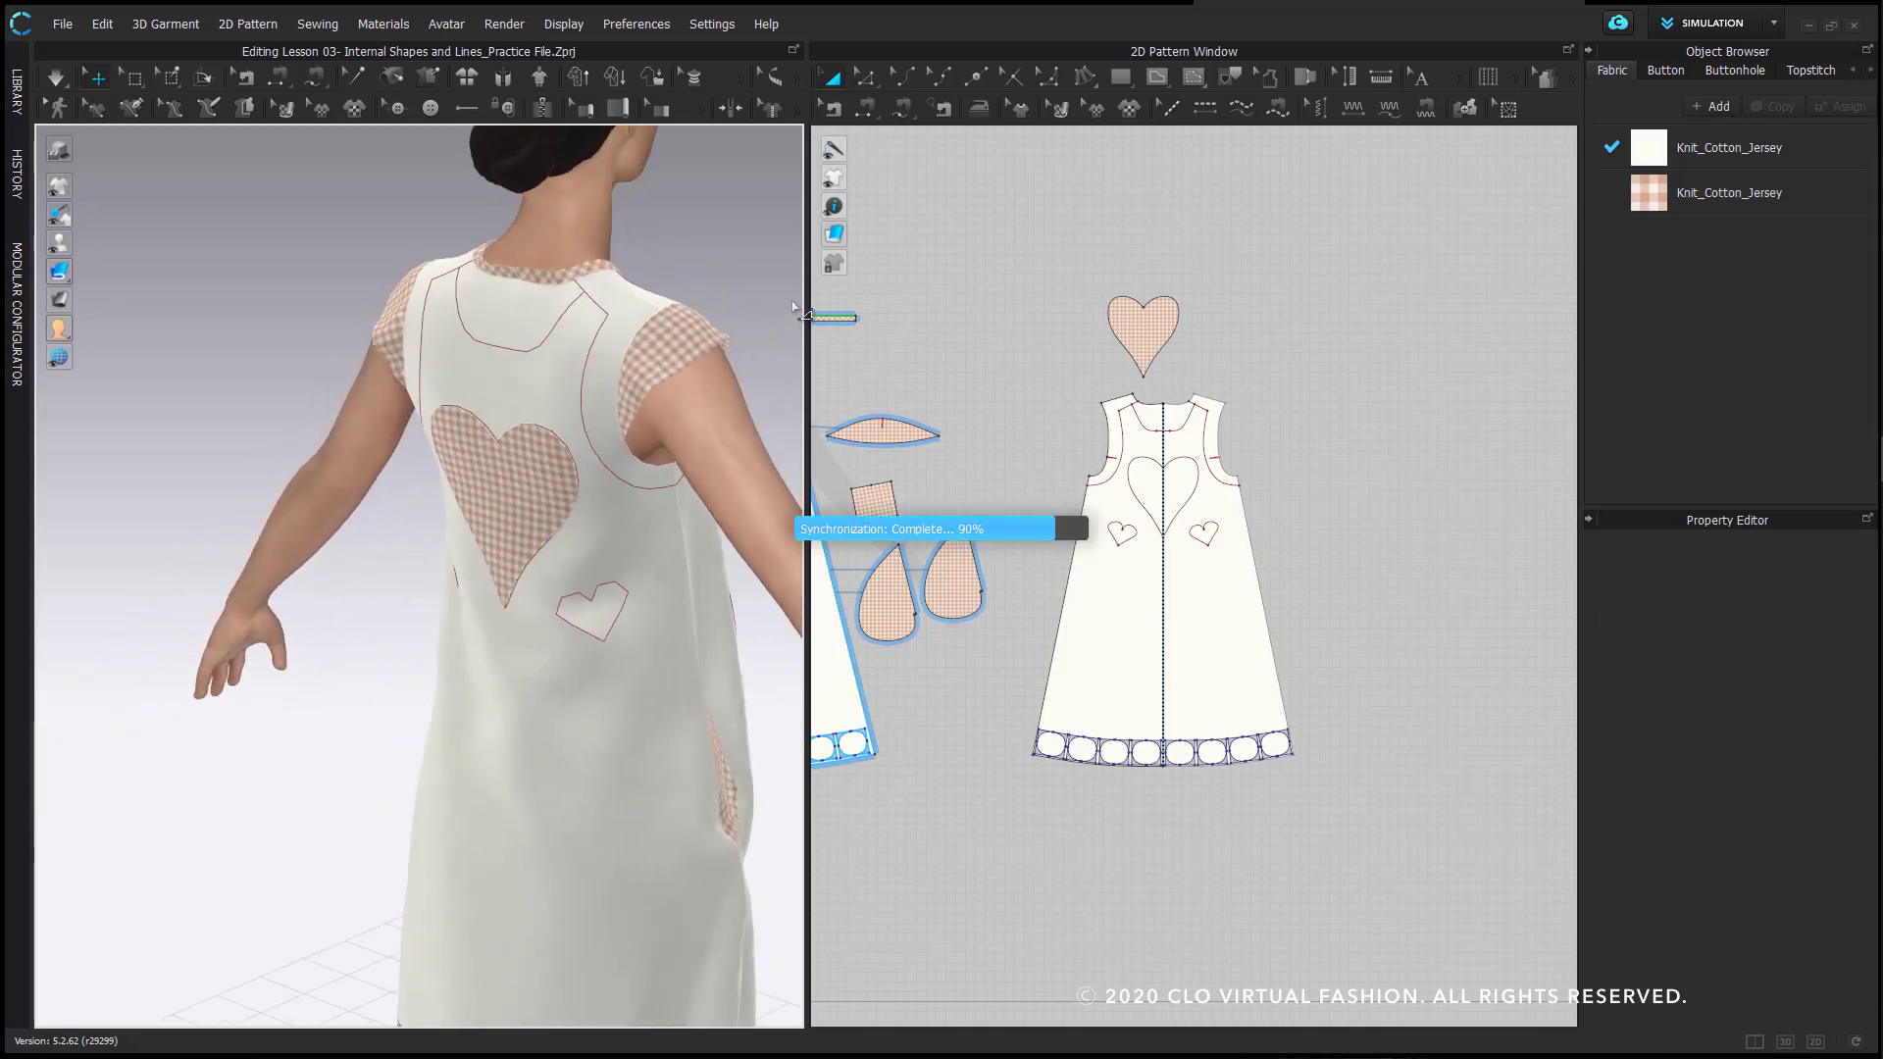
{"action": "key", "text": "space"}
{"action": "right_click_drag", "start_coordinate": [554, 643], "coordinate": [706, 655]}
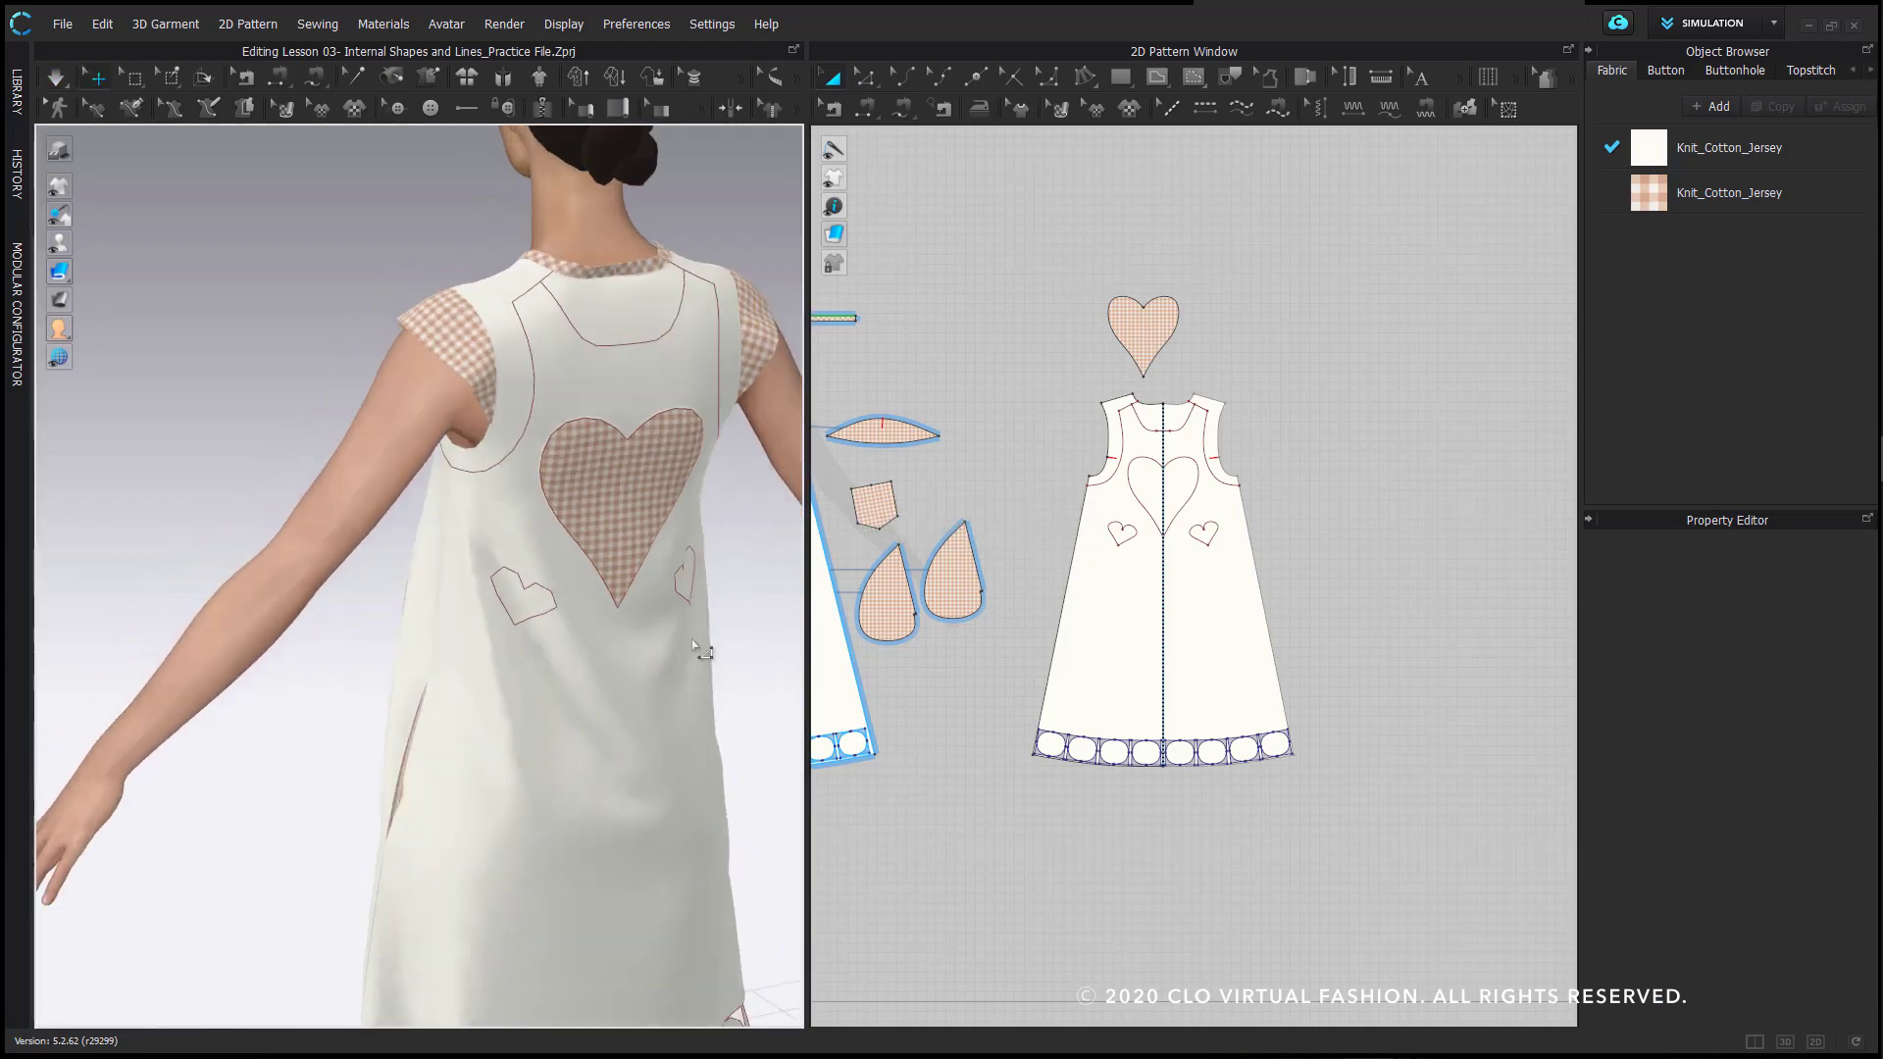
- Clone one small back heart as a pattern beside the panel and assign it the checked Knit_Cotton_Jersey fabric
{"action": "scroll", "coordinate": [711, 651], "scroll_direction": "up", "scroll_amount": 3}
{"action": "scroll", "coordinate": [1024, 610], "scroll_direction": "up", "scroll_amount": 5}
{"action": "left_click", "coordinate": [1071, 521]}
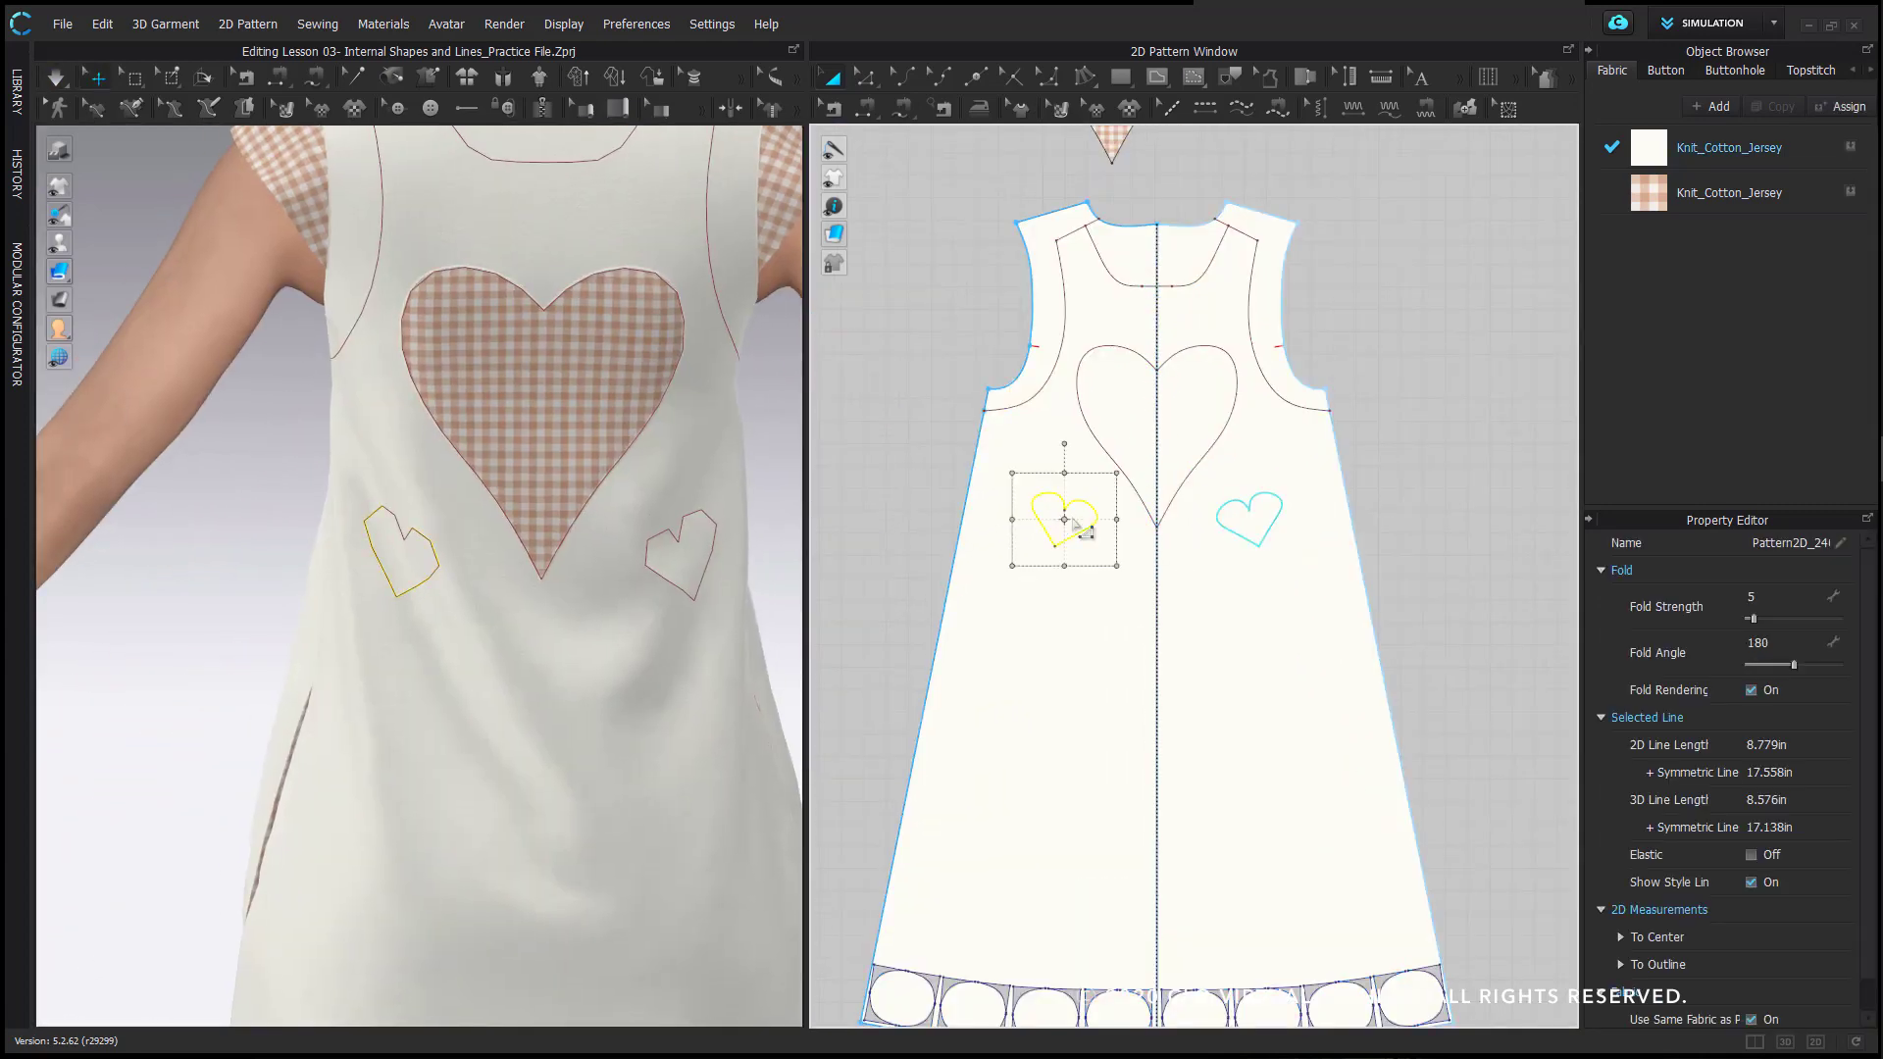
{"action": "right_click", "coordinate": [1079, 525]}
{"action": "left_click", "coordinate": [1139, 220]}
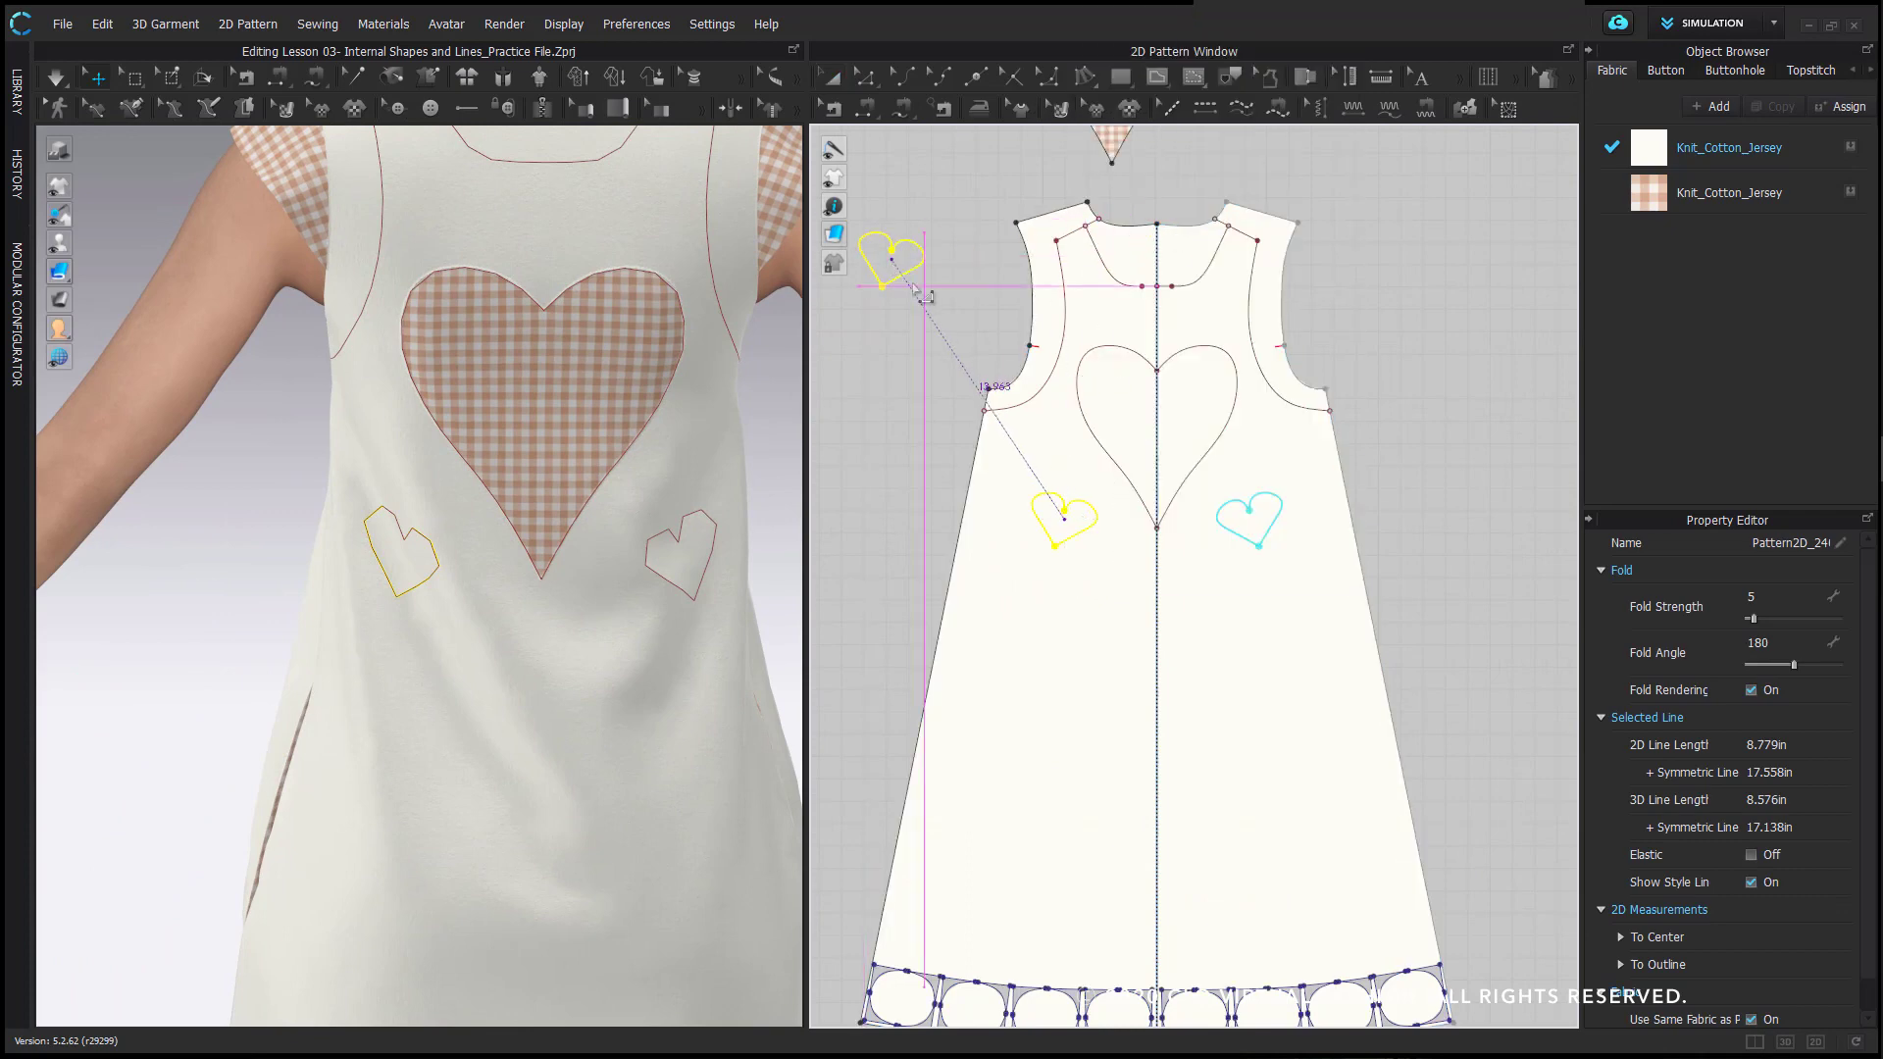
{"action": "left_click", "coordinate": [973, 394]}
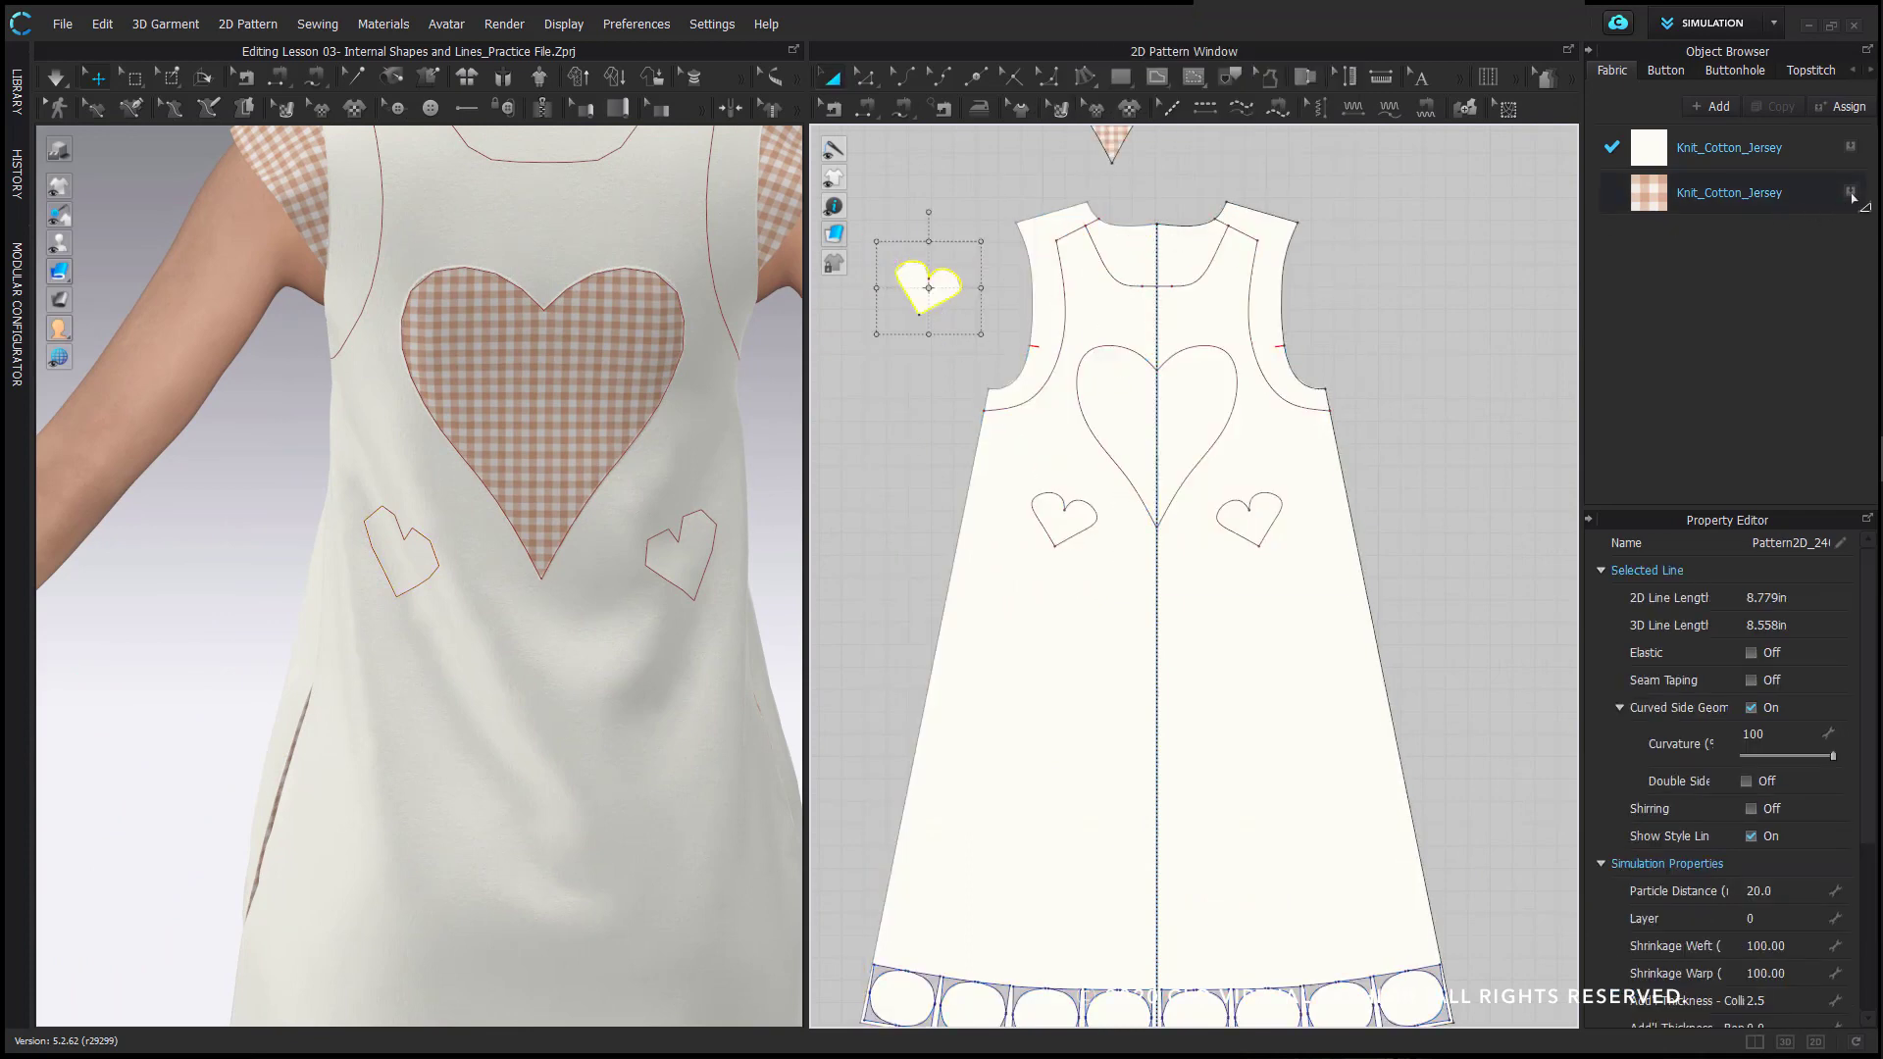
{"action": "left_click_drag", "start_coordinate": [1853, 198], "coordinate": [927, 286]}
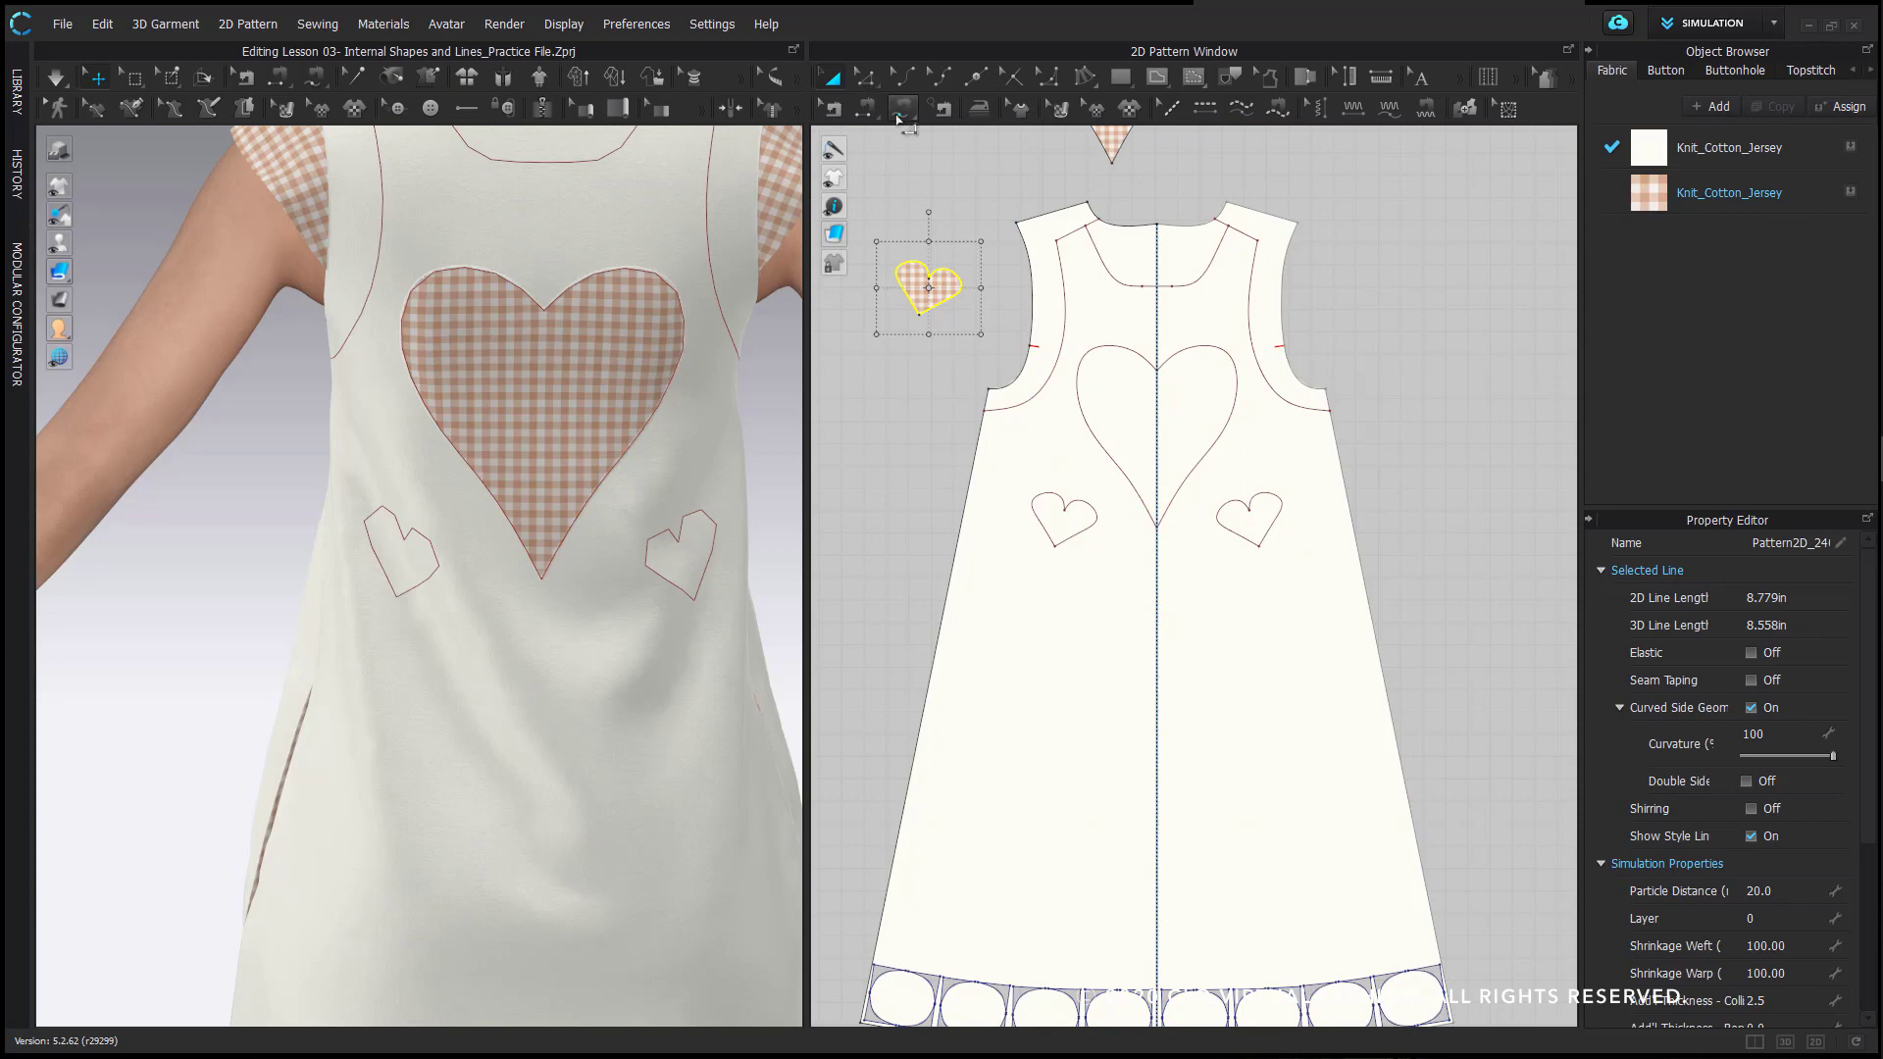
- Free-sew the small heart pattern's full outline to the internal small heart it was cloned from
{"action": "left_click", "coordinate": [898, 112]}
{"action": "left_click", "coordinate": [918, 314]}
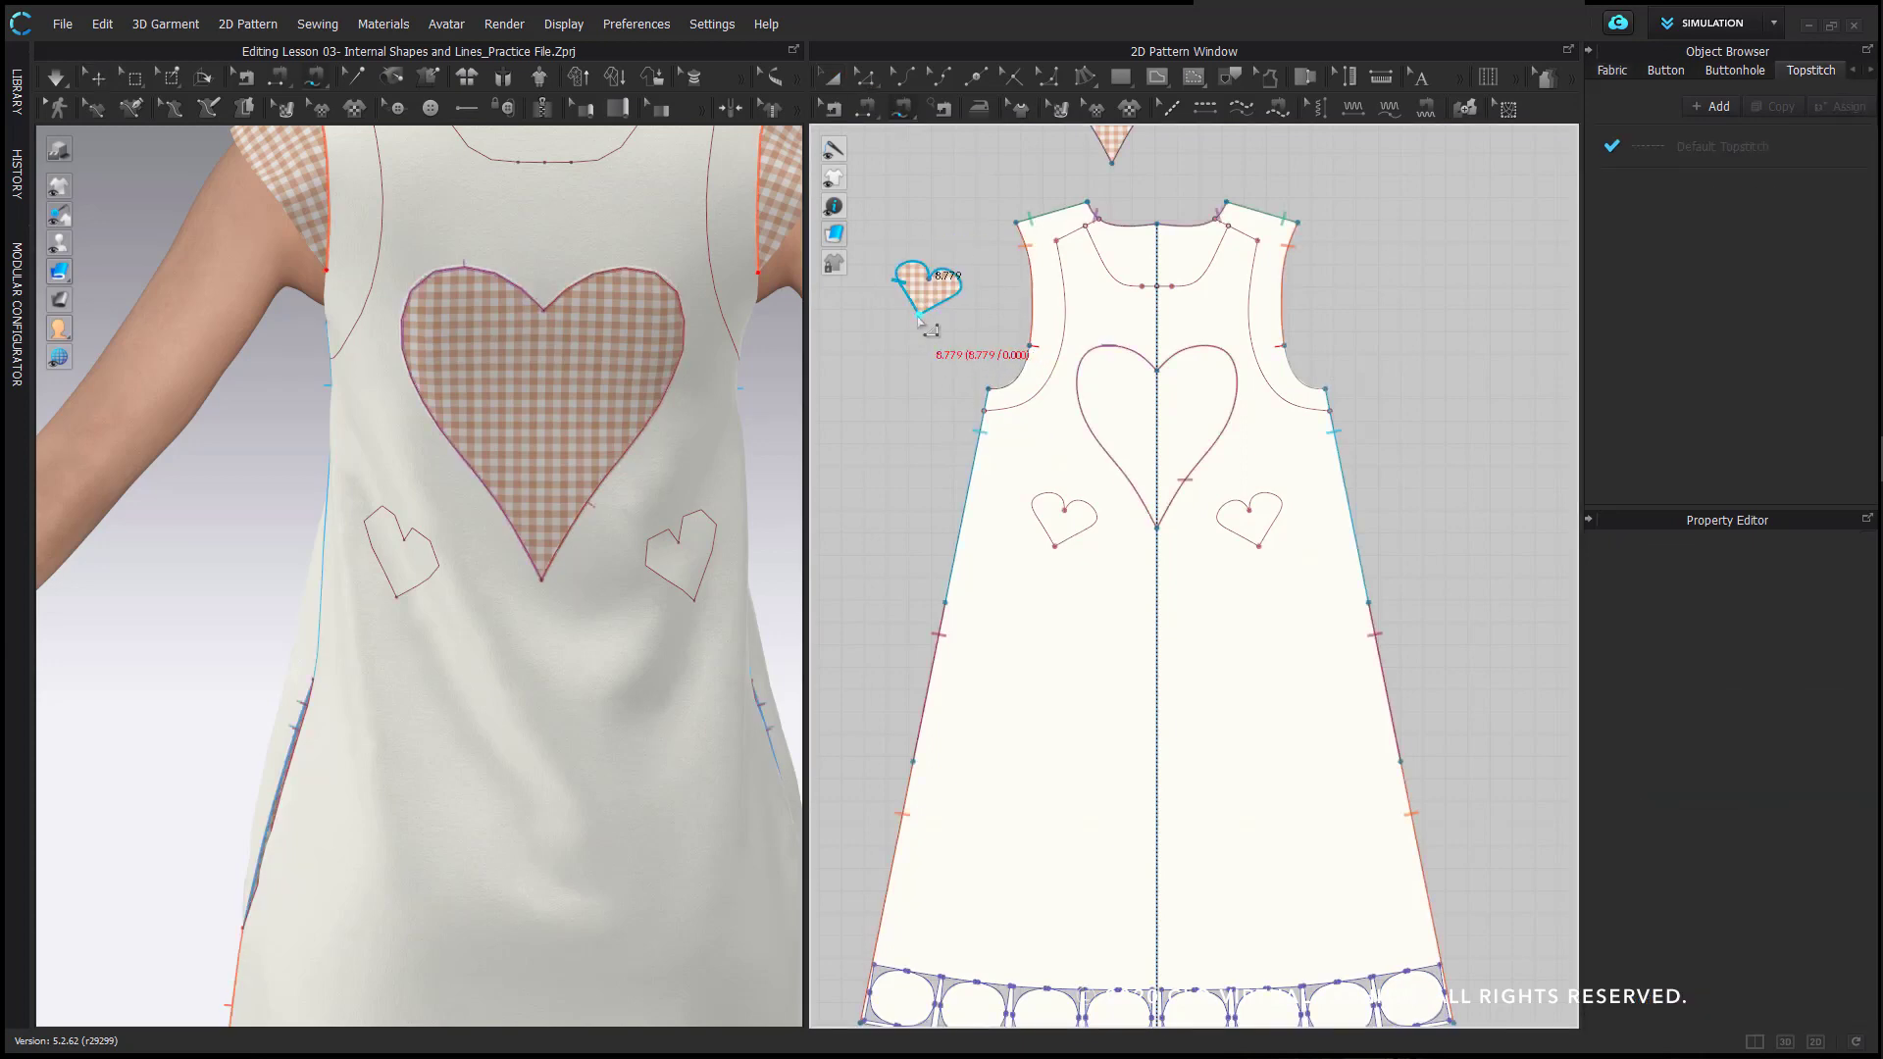
{"action": "left_click", "coordinate": [1059, 556]}
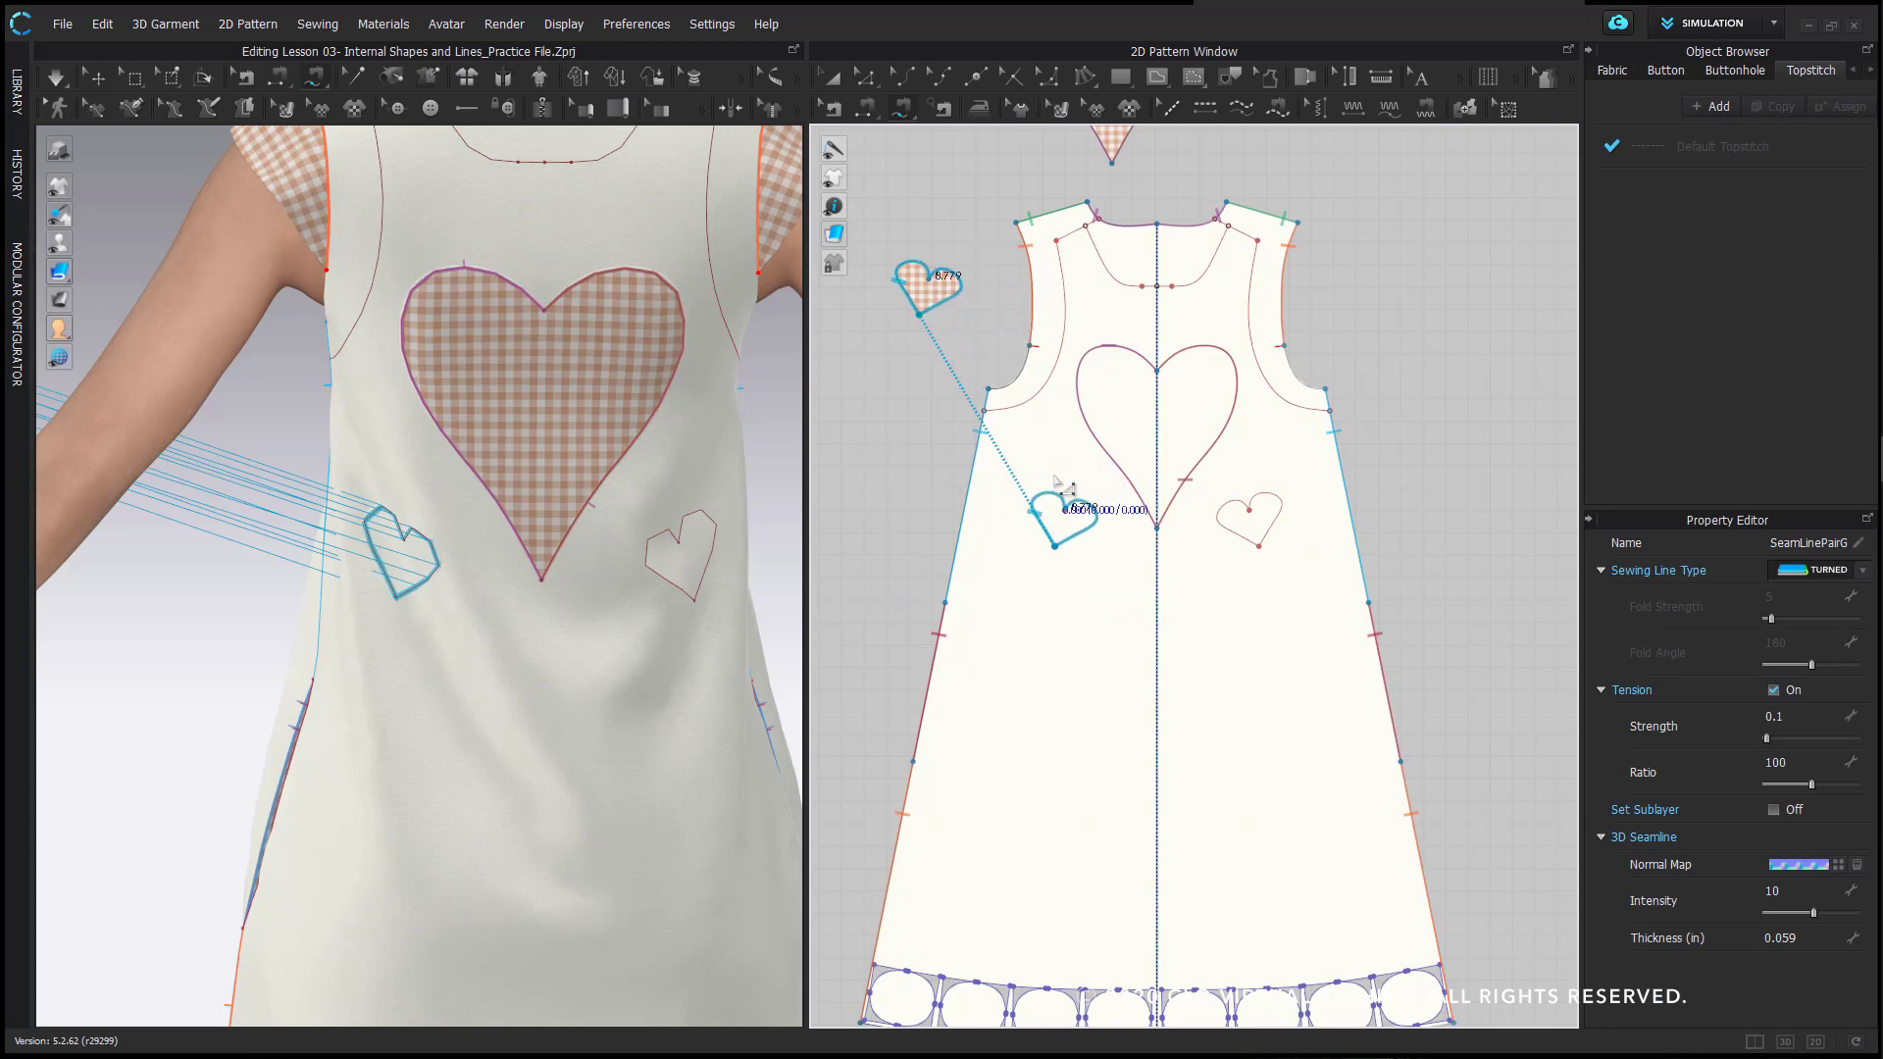
- Superimpose the small checked heart pattern over its sewn outline on the back of the 3D dress
{"action": "scroll", "coordinate": [463, 549], "scroll_direction": "down", "scroll_amount": 4}
{"action": "middle_click_drag", "start_coordinate": [469, 541], "coordinate": [540, 586]}
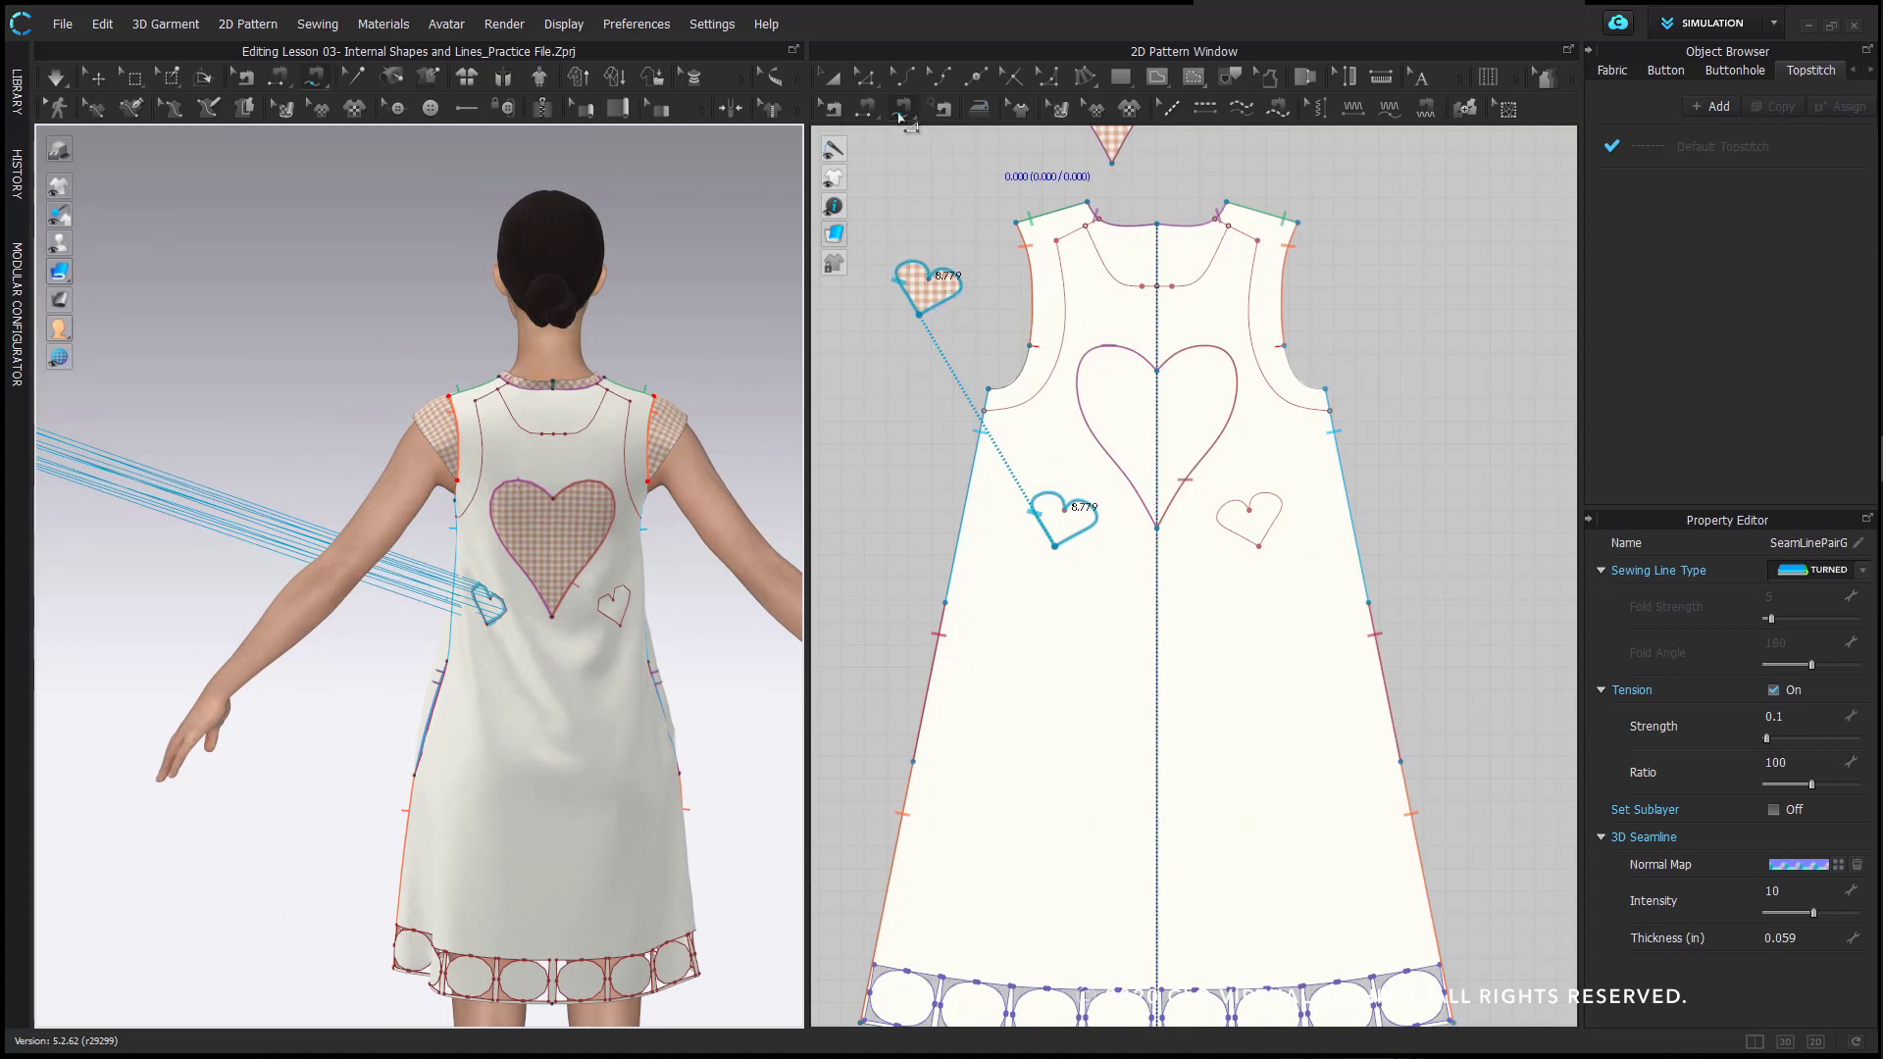
{"action": "scroll", "coordinate": [482, 554], "scroll_direction": "down", "scroll_amount": 3}
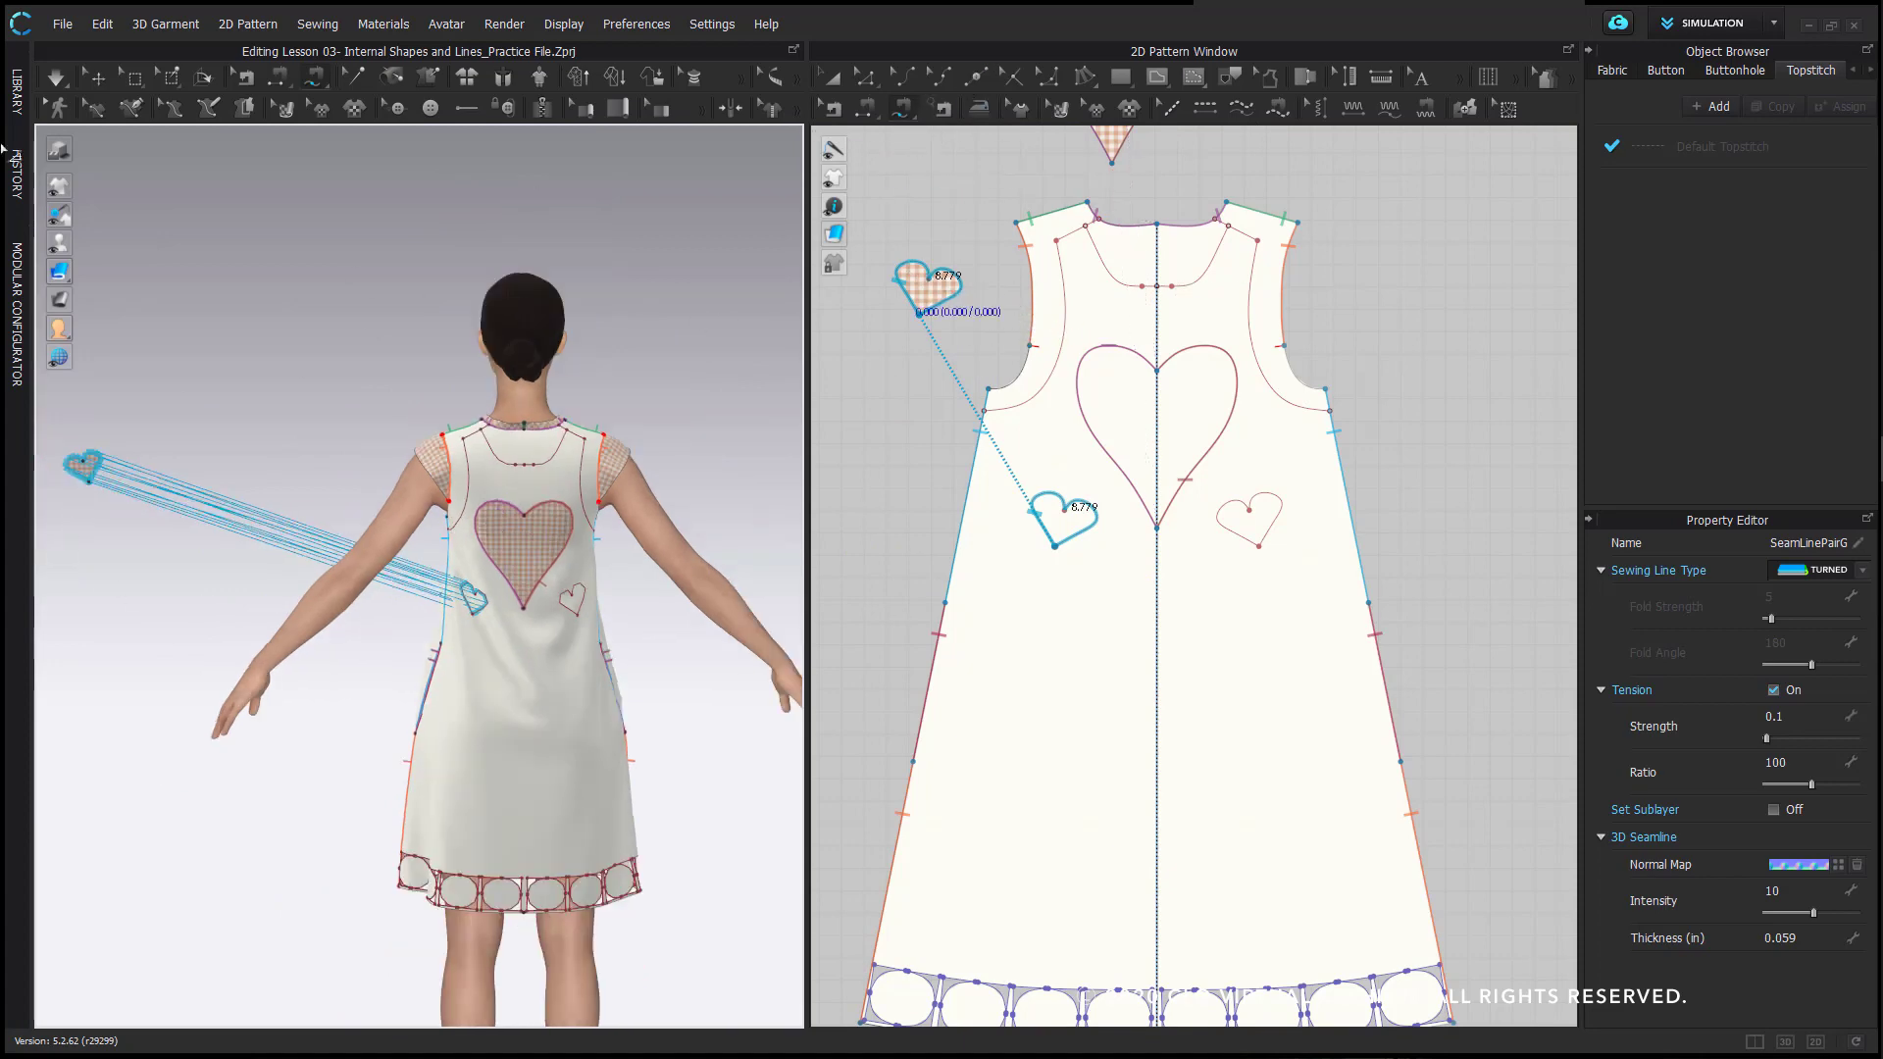
{"action": "left_click", "coordinate": [110, 82]}
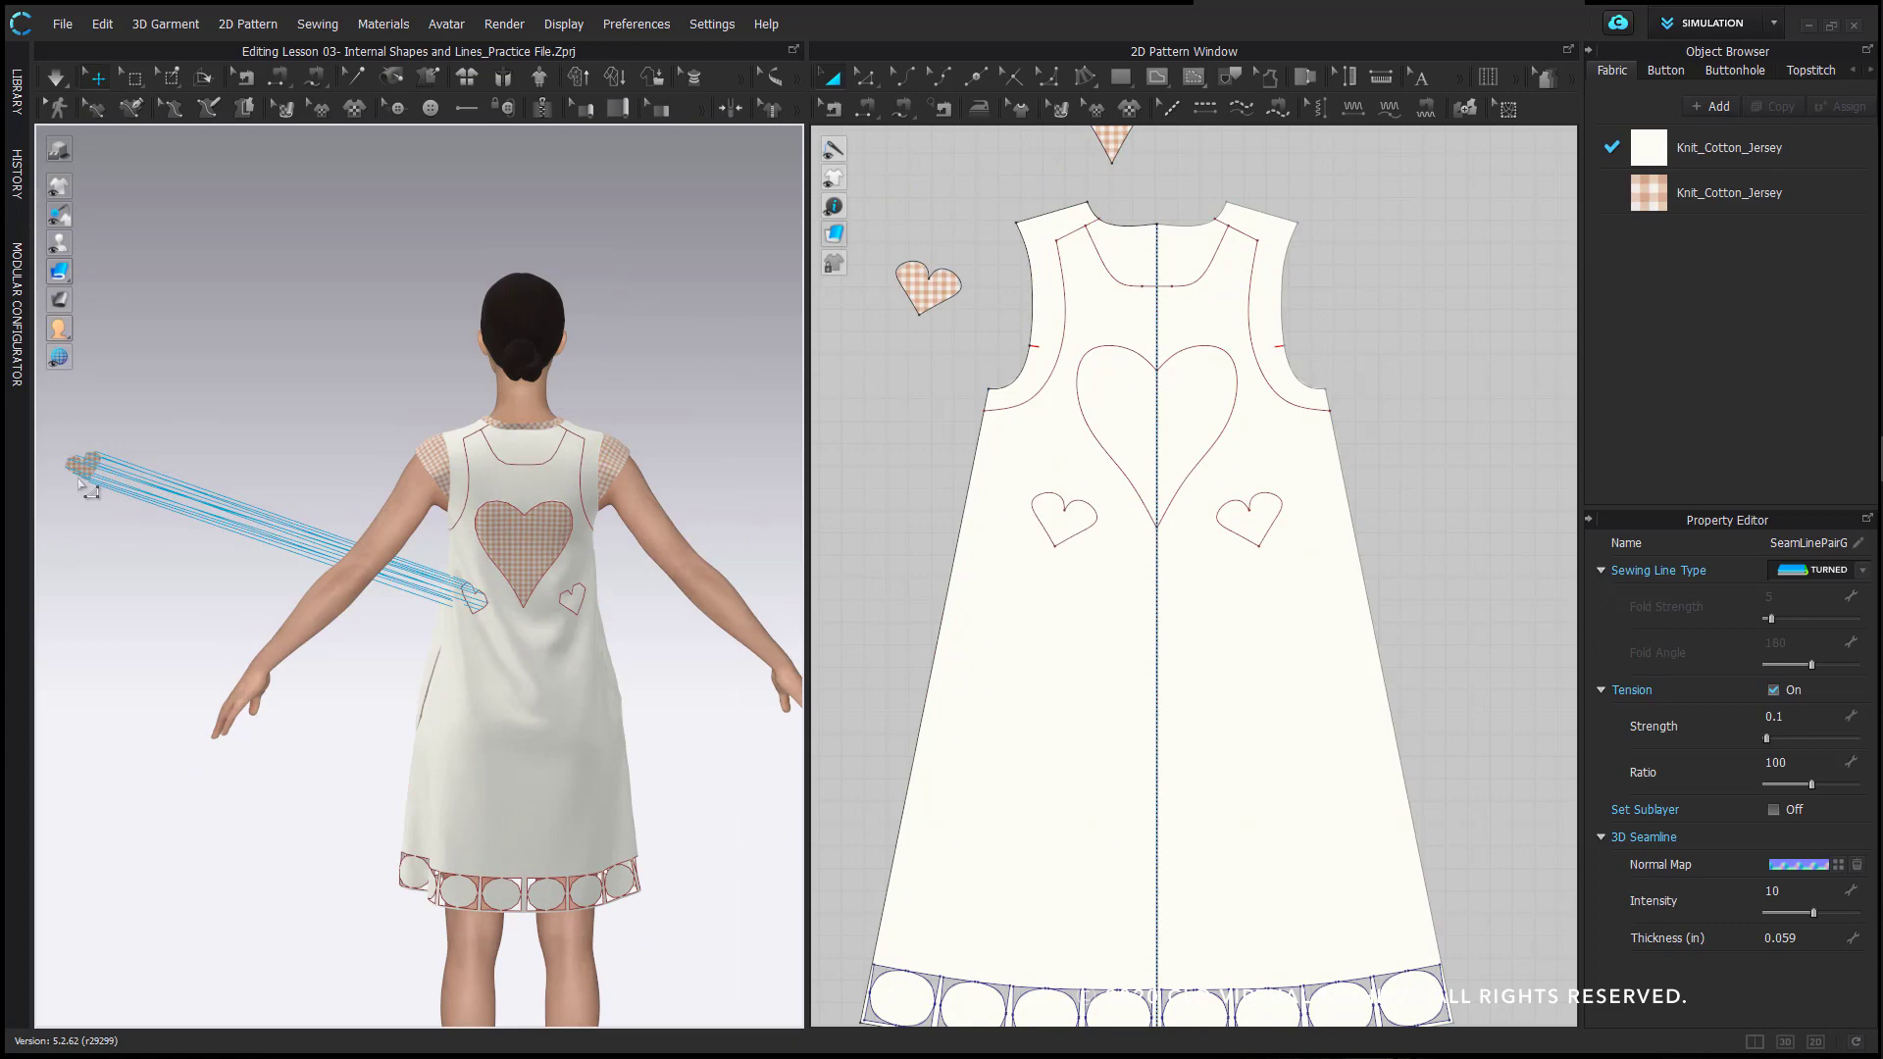
{"action": "right_click", "coordinate": [86, 486]}
{"action": "left_click", "coordinate": [147, 566]}
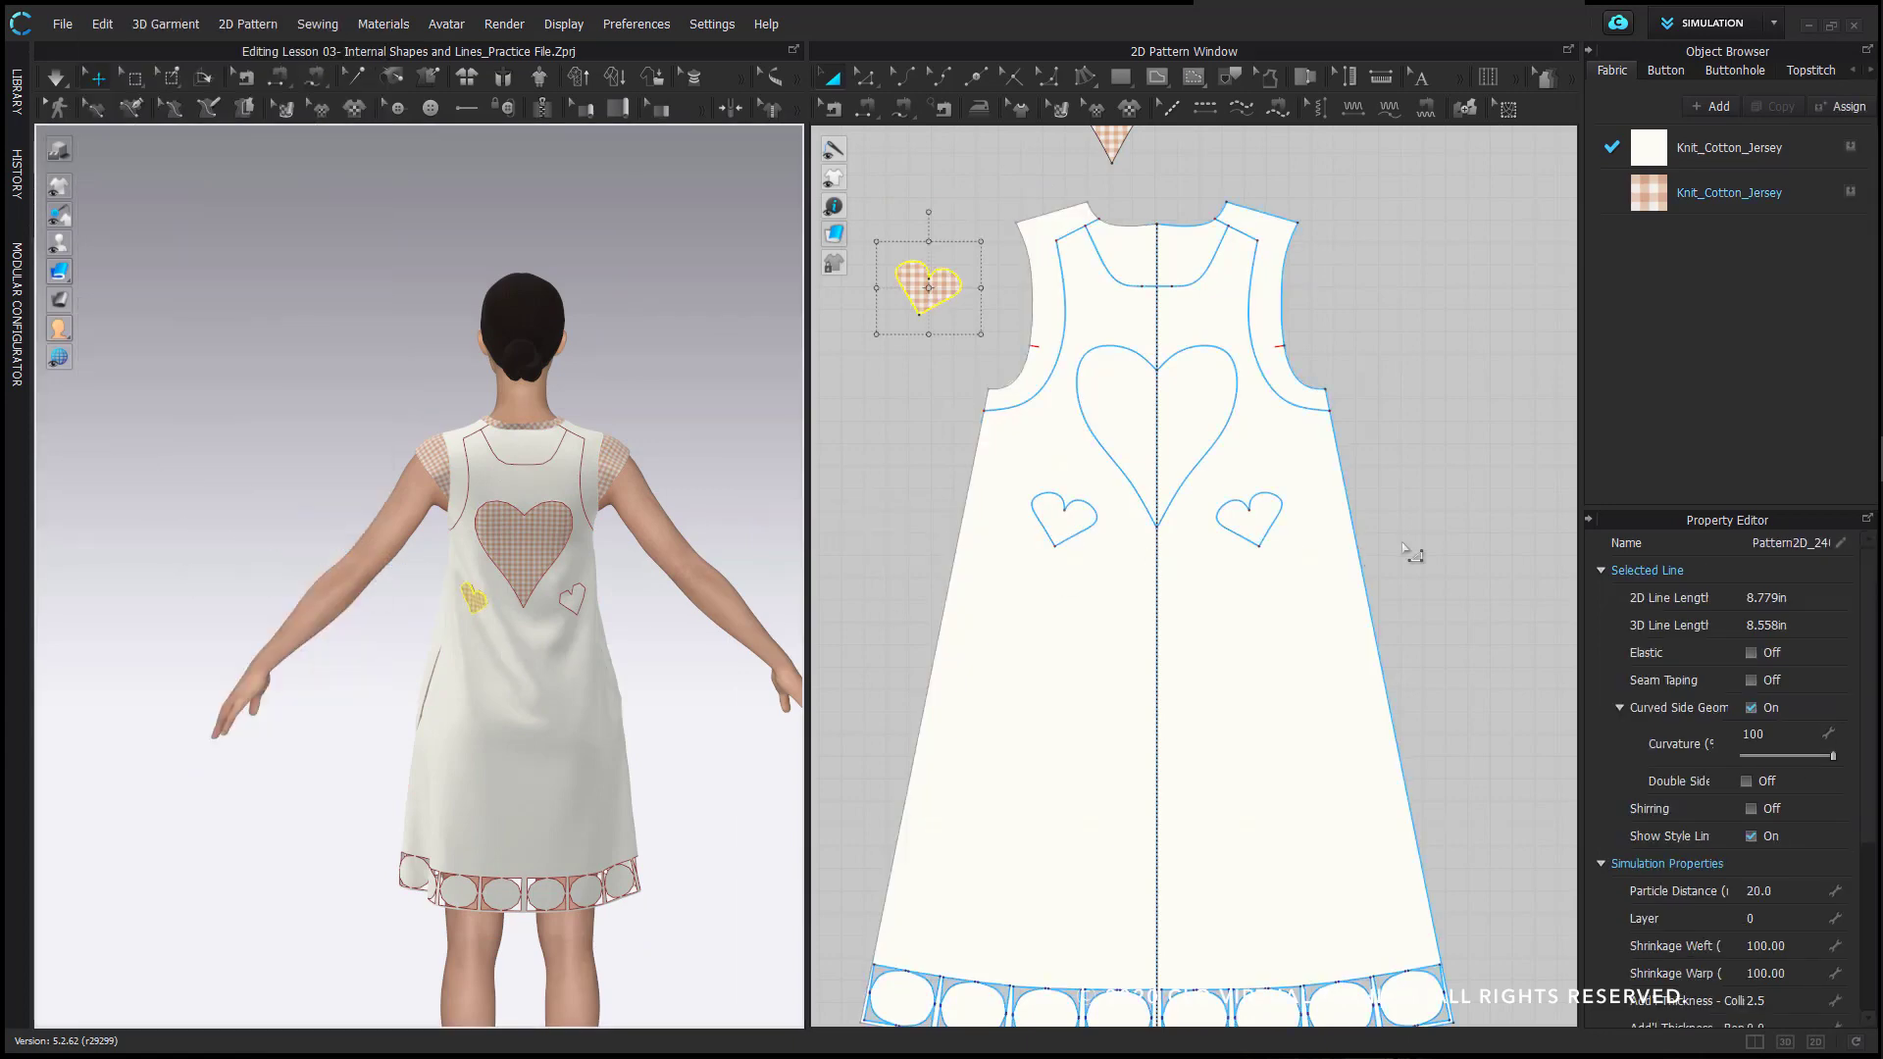
- Mirror paste the small heart patch to the other side of the back panel and superimpose the copy over the dress
{"action": "key", "text": "ctrl+r"}
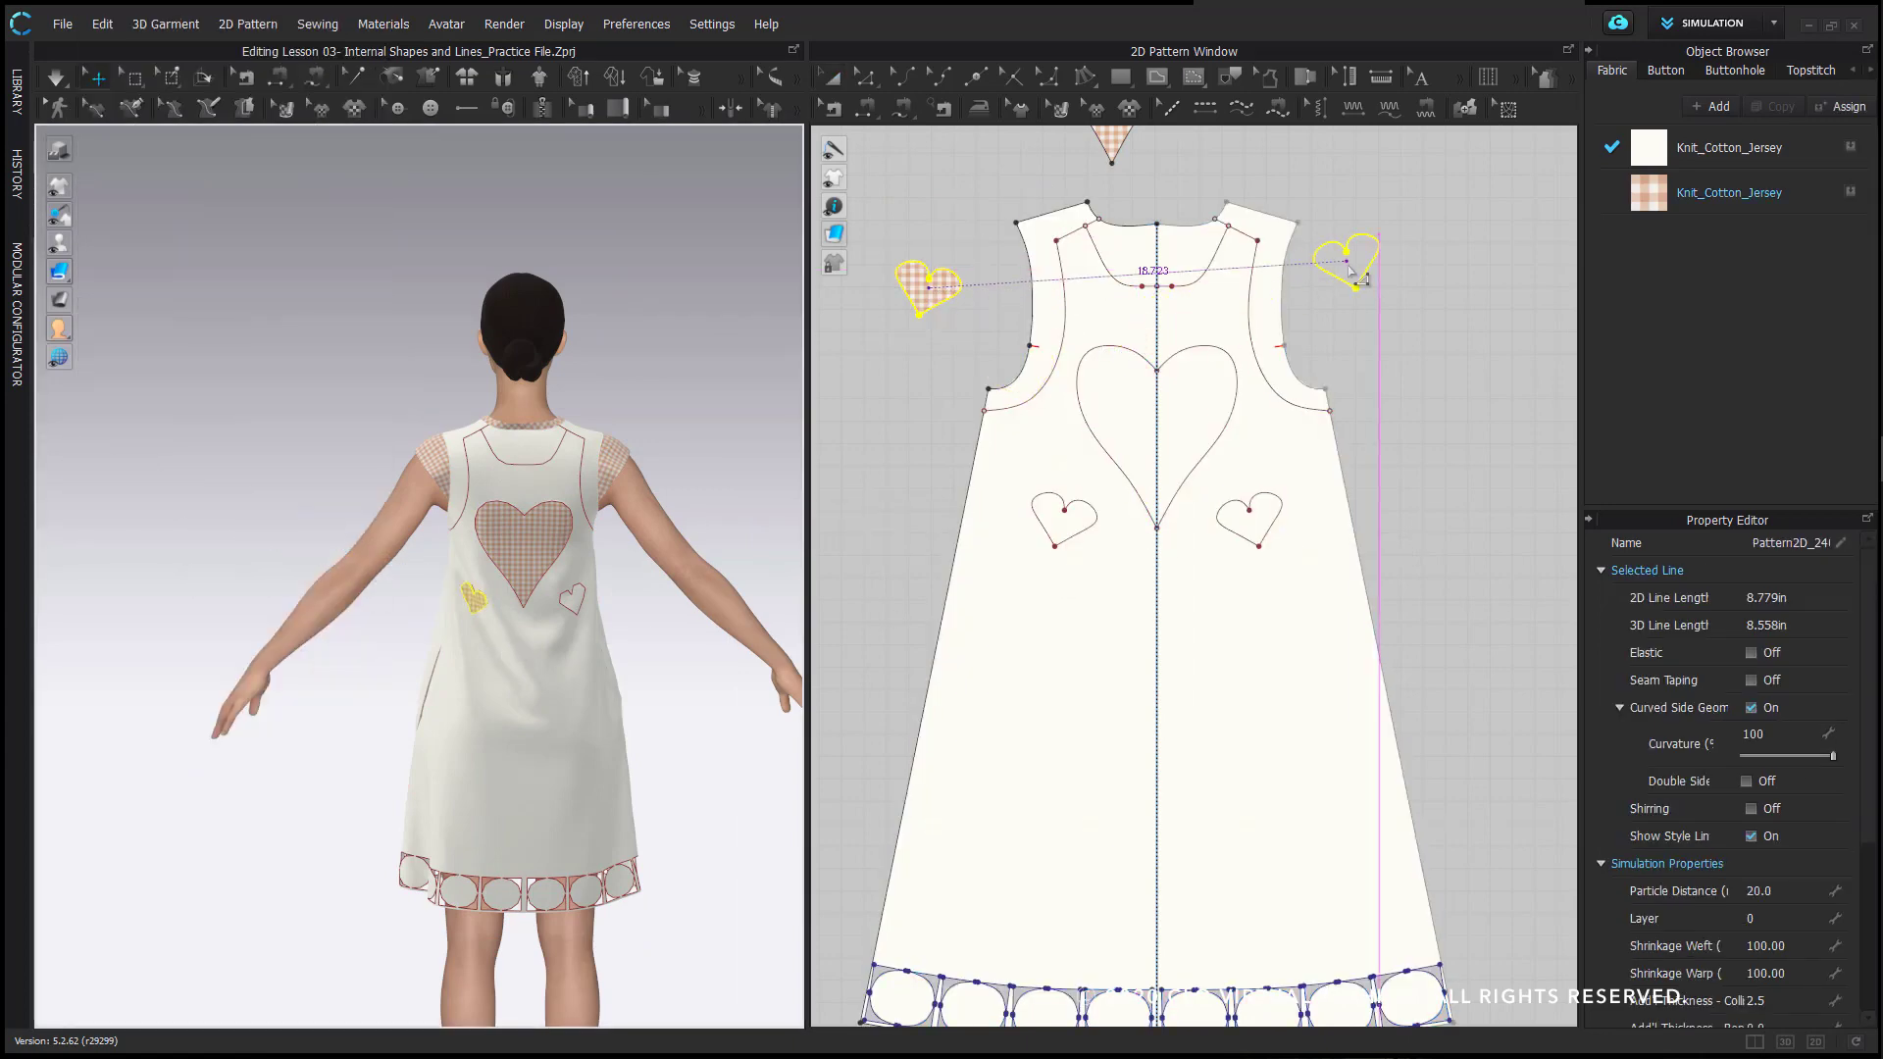
{"action": "left_click", "coordinate": [1518, 319]}
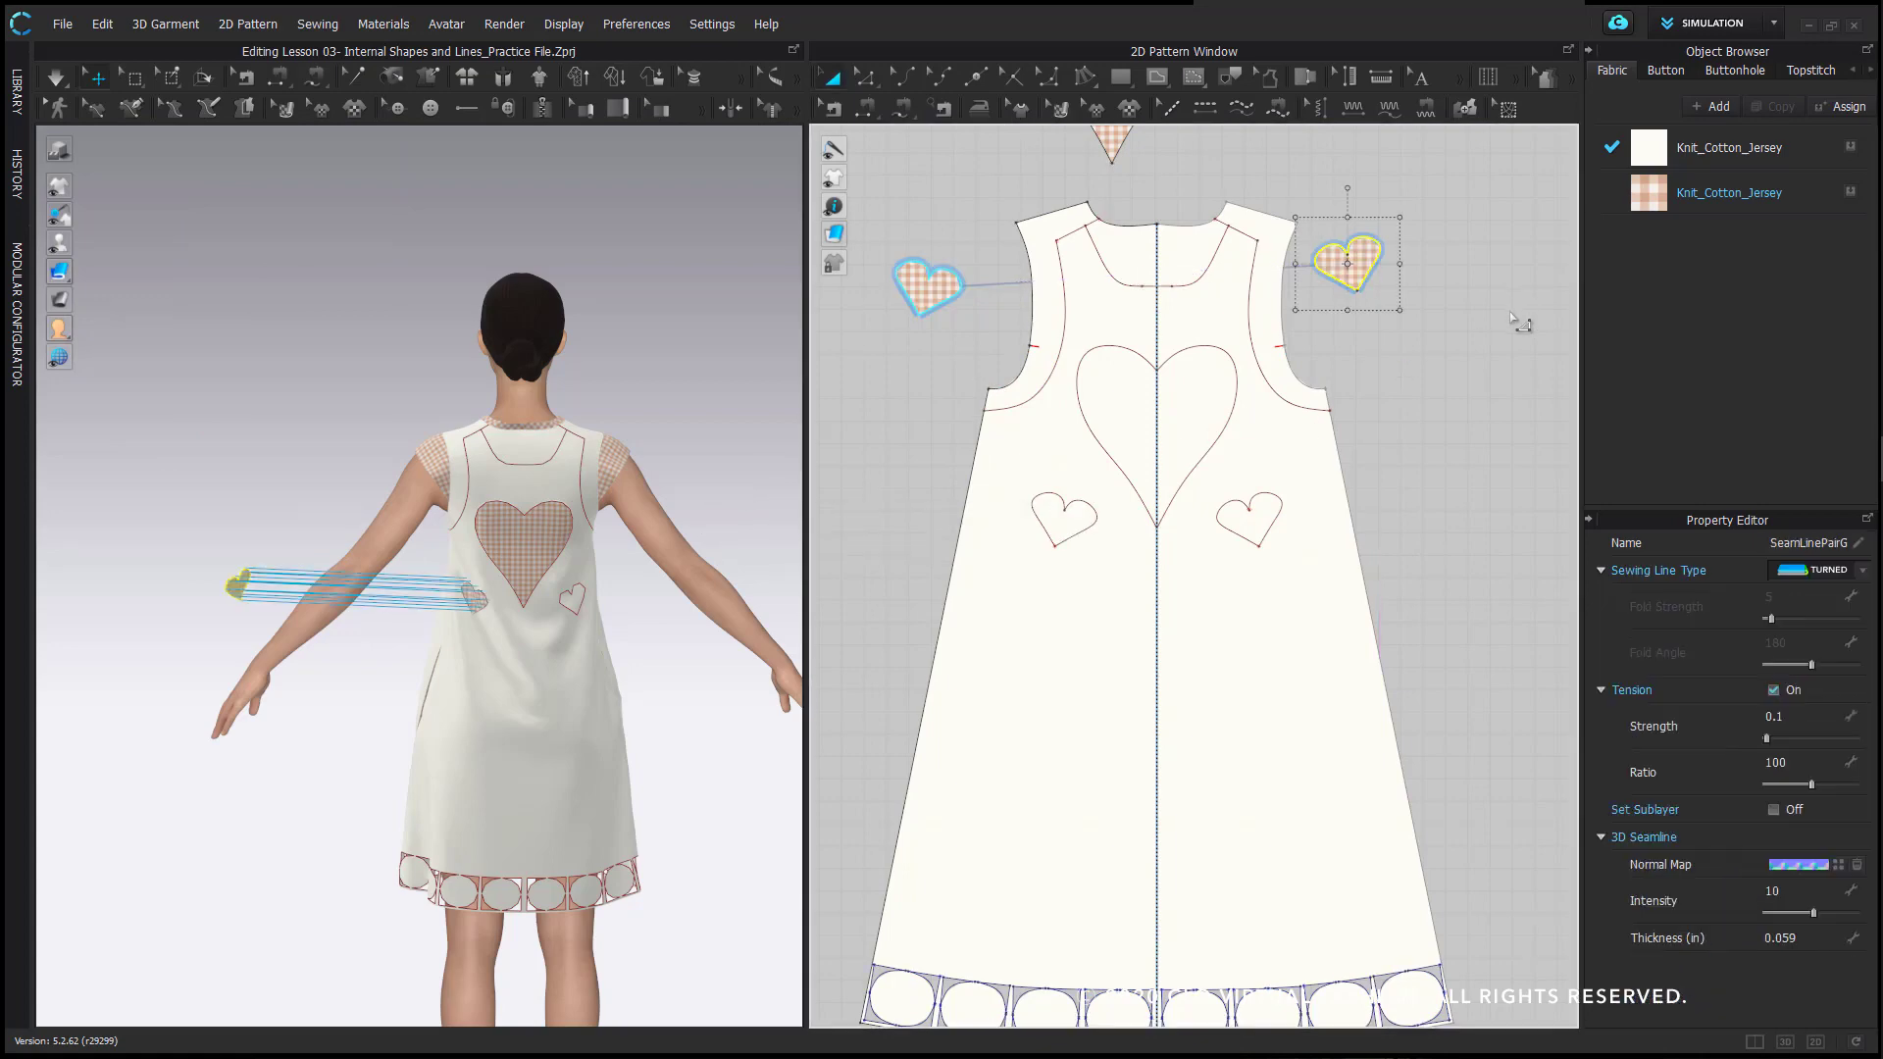
{"action": "right_click", "coordinate": [236, 608]}
{"action": "left_click", "coordinate": [323, 588]}
{"action": "left_click", "coordinate": [320, 428]}
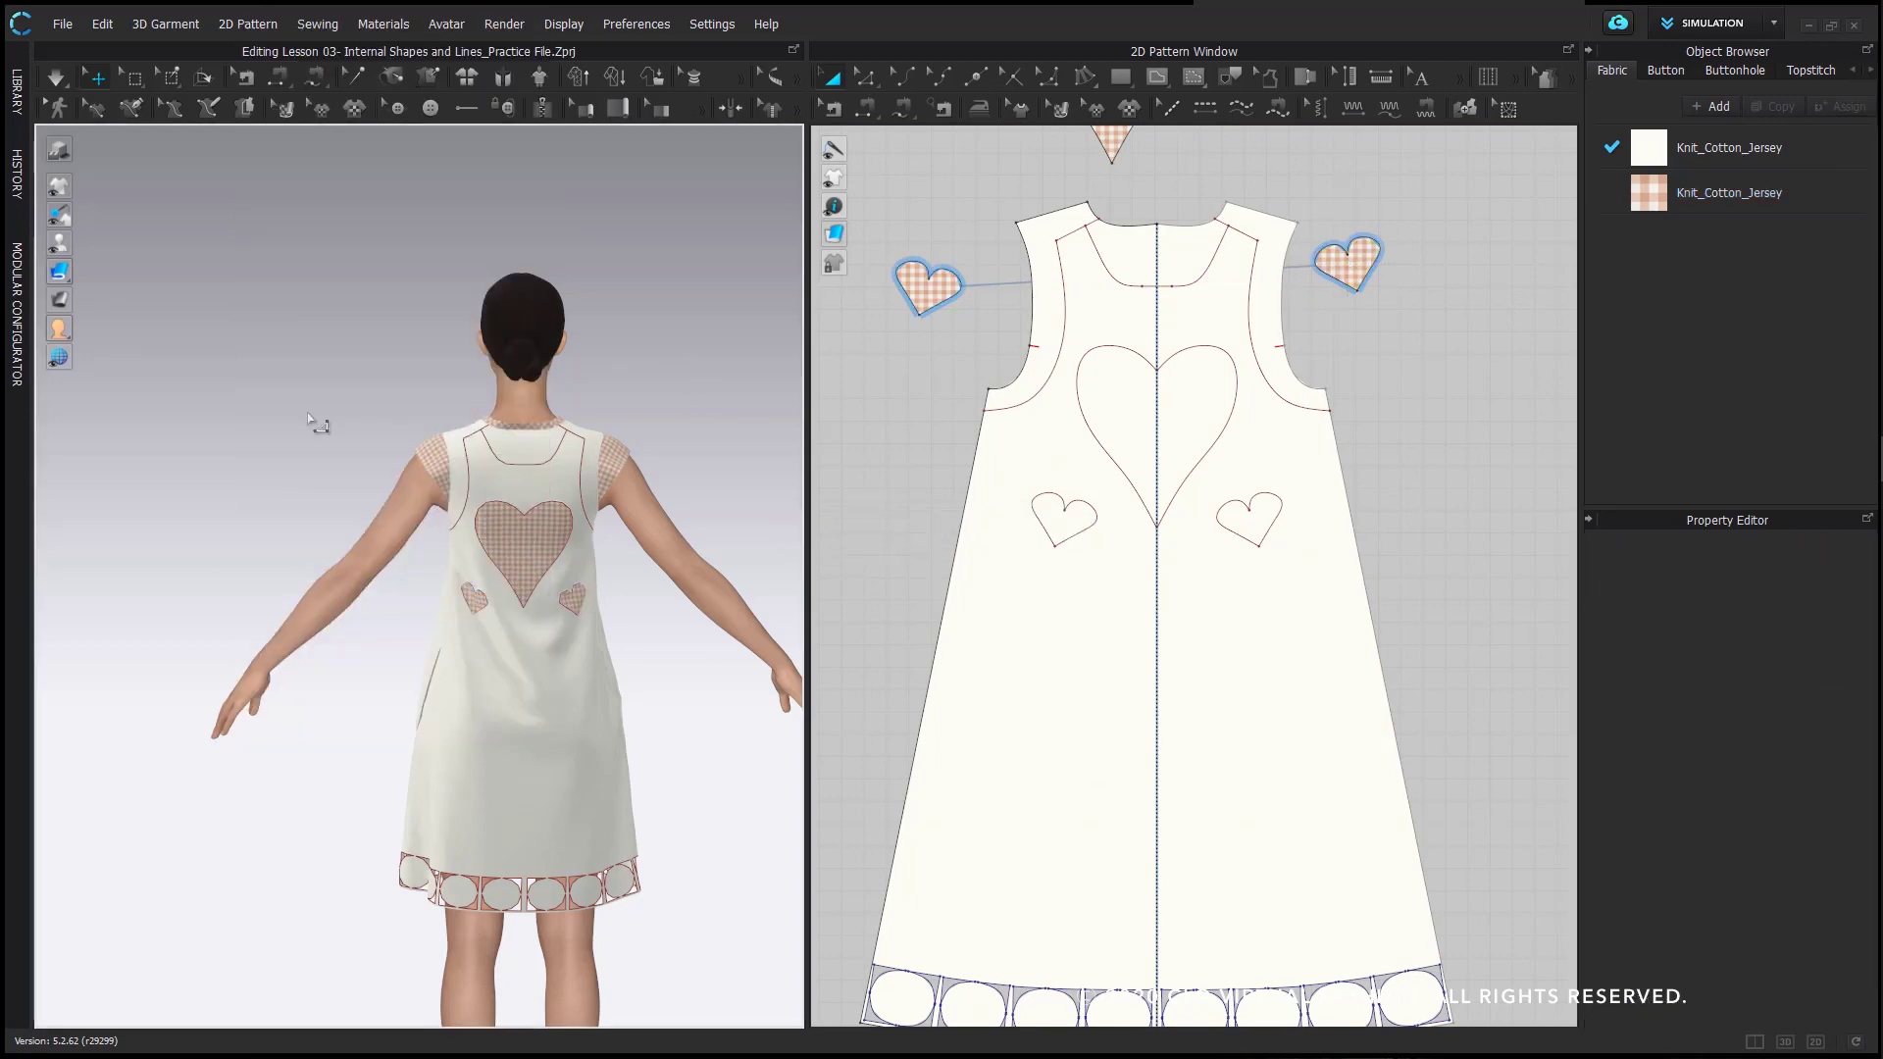
{"action": "right_click_drag", "start_coordinate": [281, 546], "coordinate": [674, 578]}
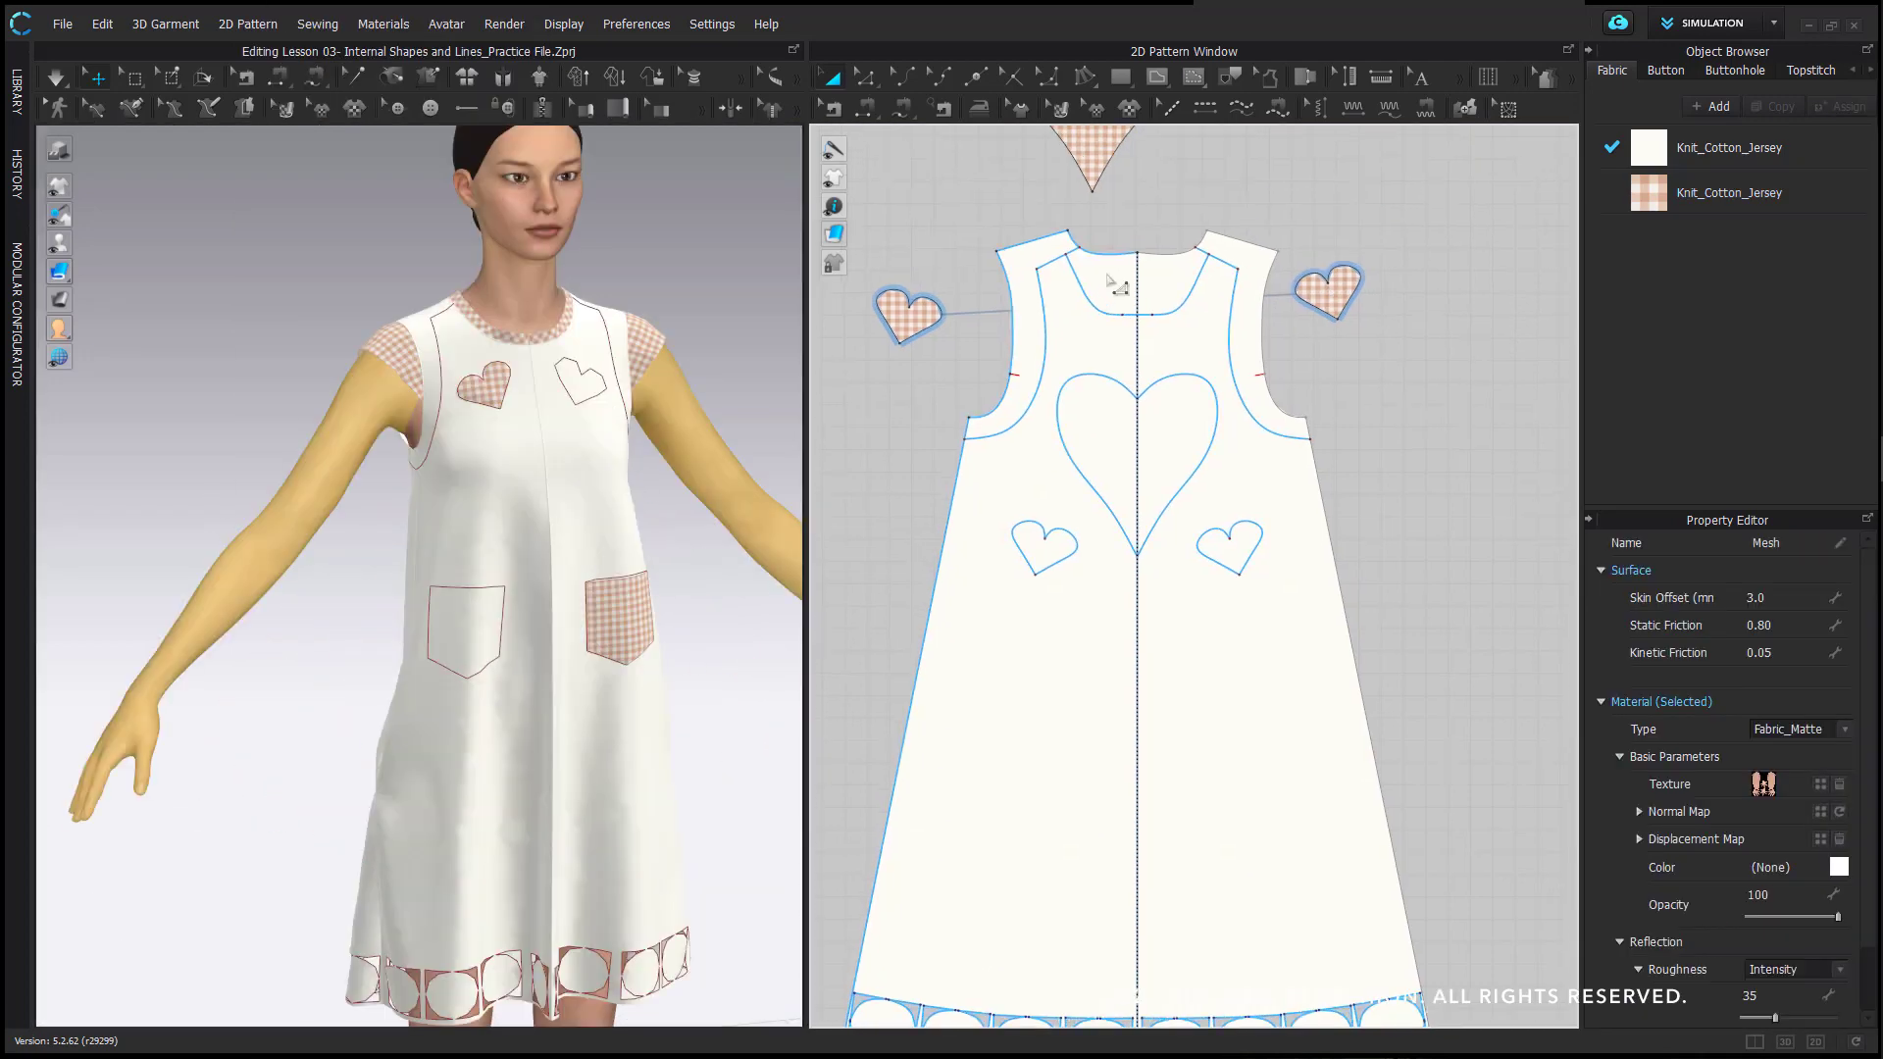
{"action": "middle_click_drag", "start_coordinate": [1118, 277], "coordinate": [1104, 312]}
{"action": "scroll", "coordinate": [1104, 312], "scroll_direction": "up", "scroll_amount": 4}
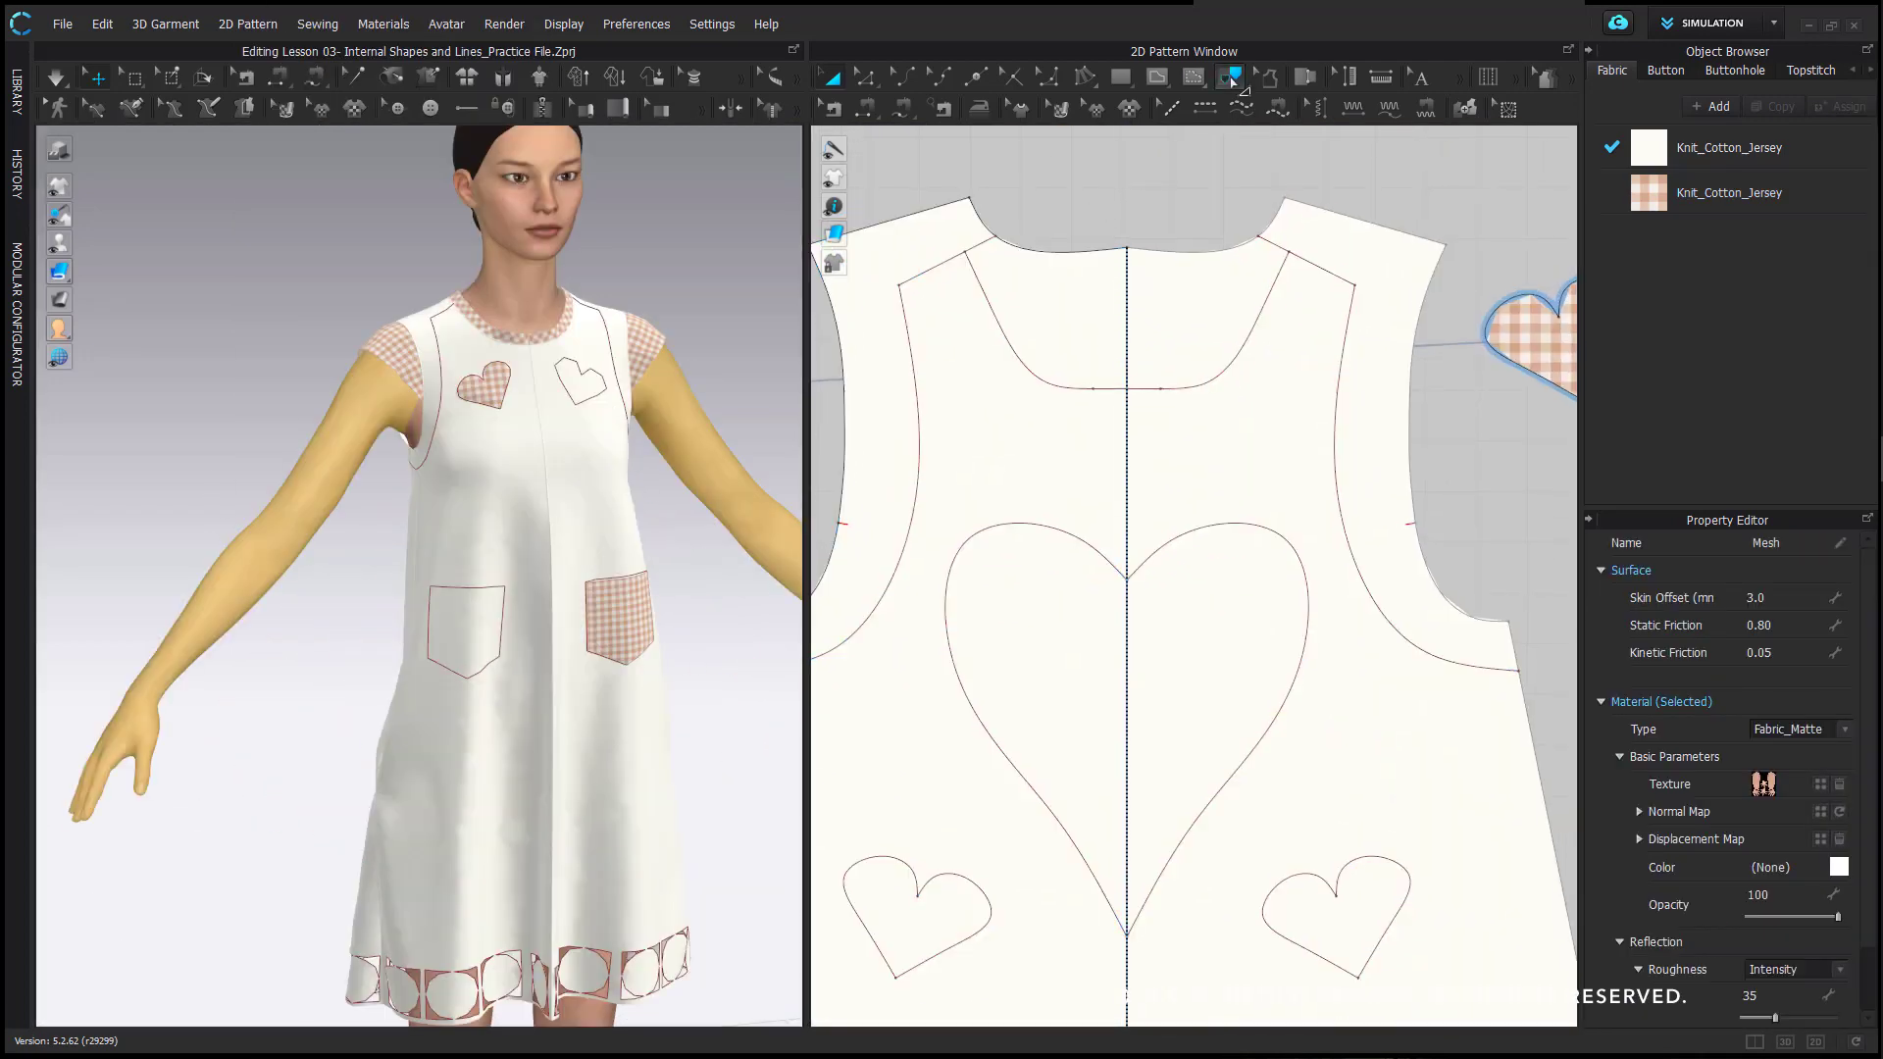
{"action": "scroll", "coordinate": [1105, 312], "scroll_direction": "down", "scroll_amount": 2}
{"action": "left_click", "coordinate": [1130, 241]}
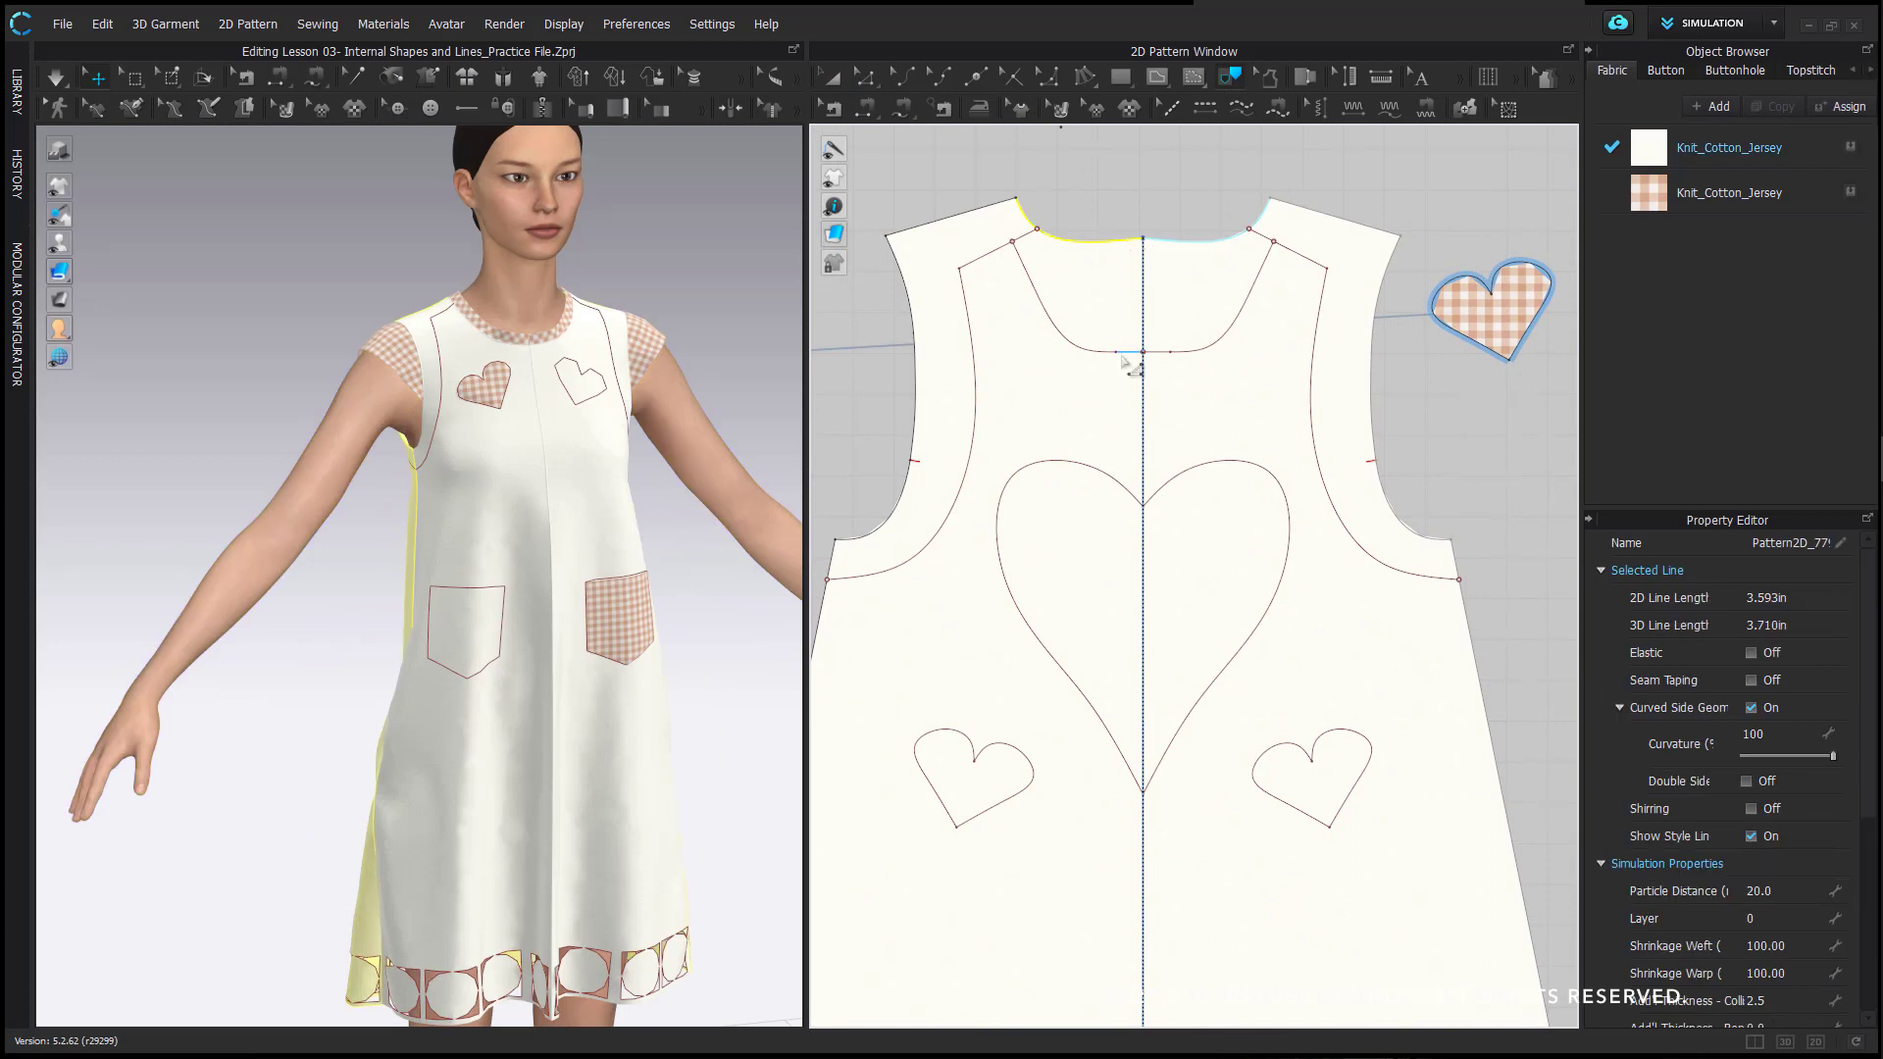
{"action": "left_click", "coordinate": [1125, 353]}
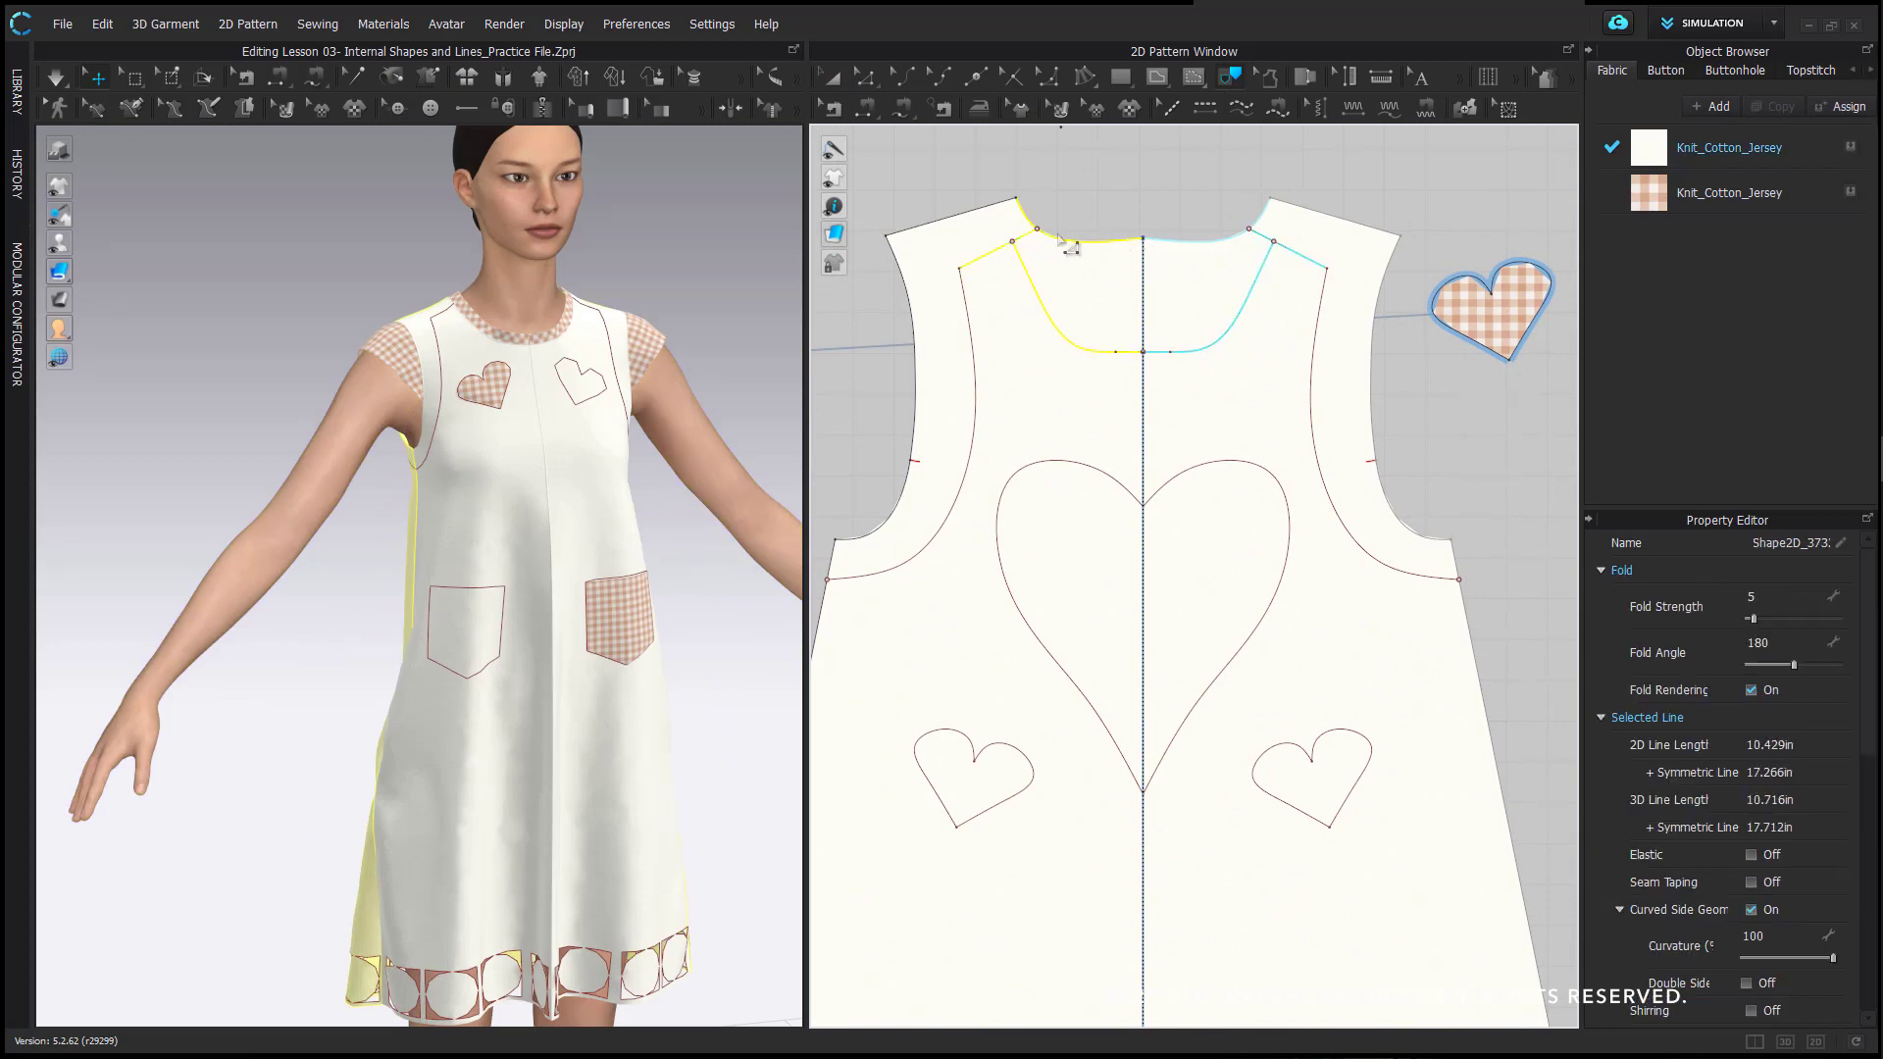
{"action": "left_click_drag", "start_coordinate": [1168, 193], "coordinate": [1139, 252]}
- Draw a straight internal line about 2.79 in long on the centre fold between the neckline and the neck facing line
{"action": "scroll", "coordinate": [1135, 275], "scroll_direction": "up", "scroll_amount": 3}
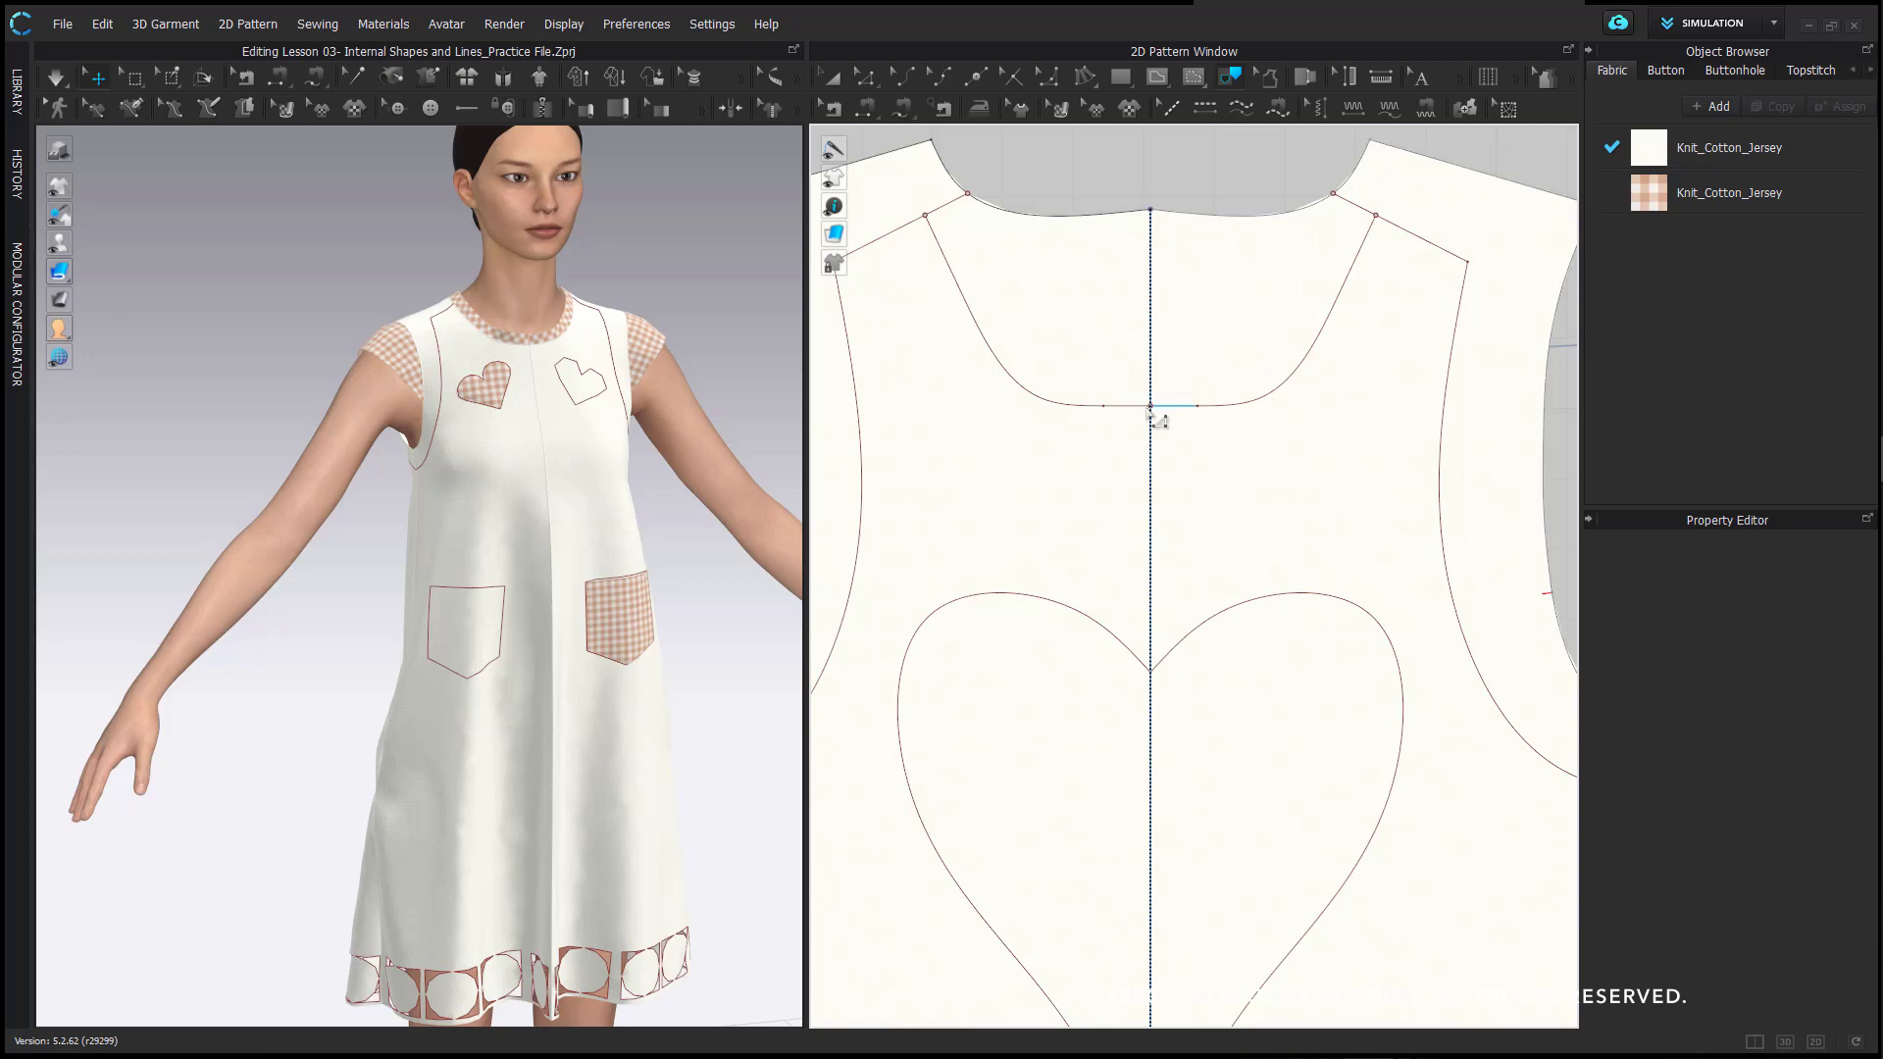
{"action": "left_click", "coordinate": [1157, 75]}
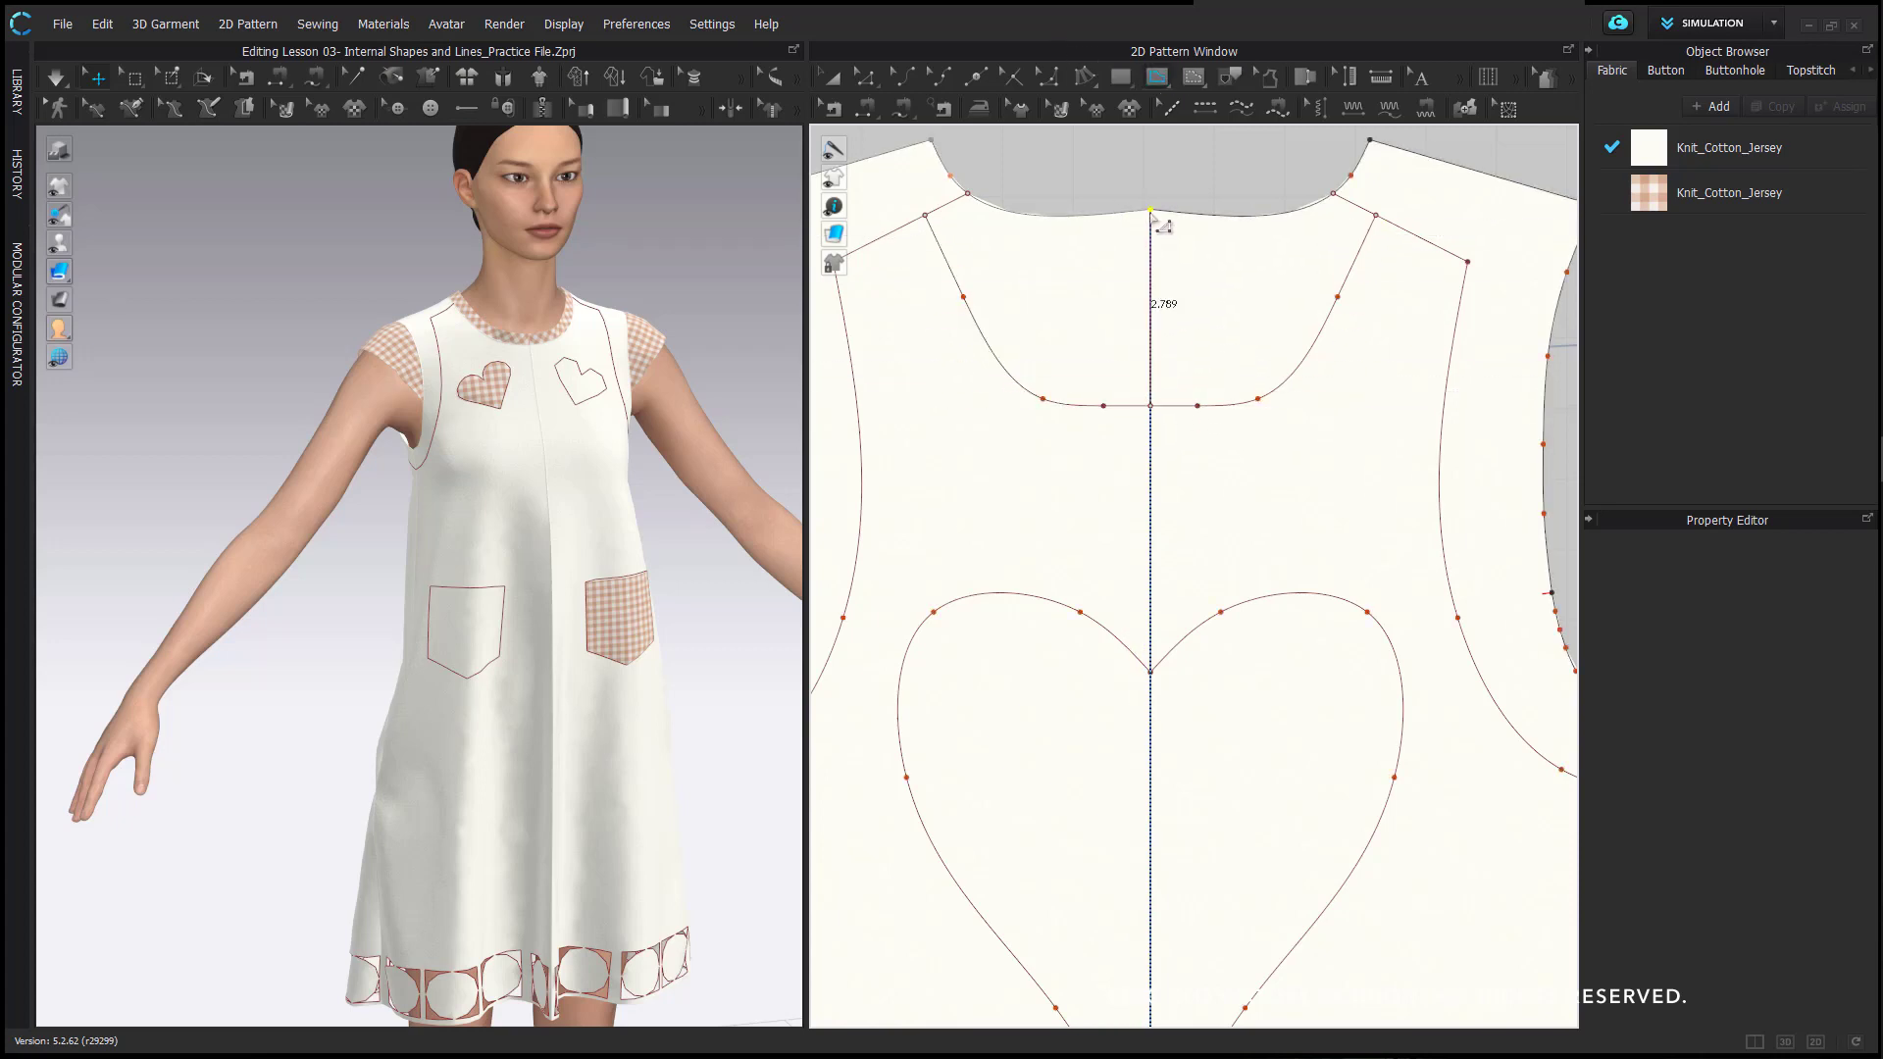
{"action": "left_click", "coordinate": [1166, 159]}
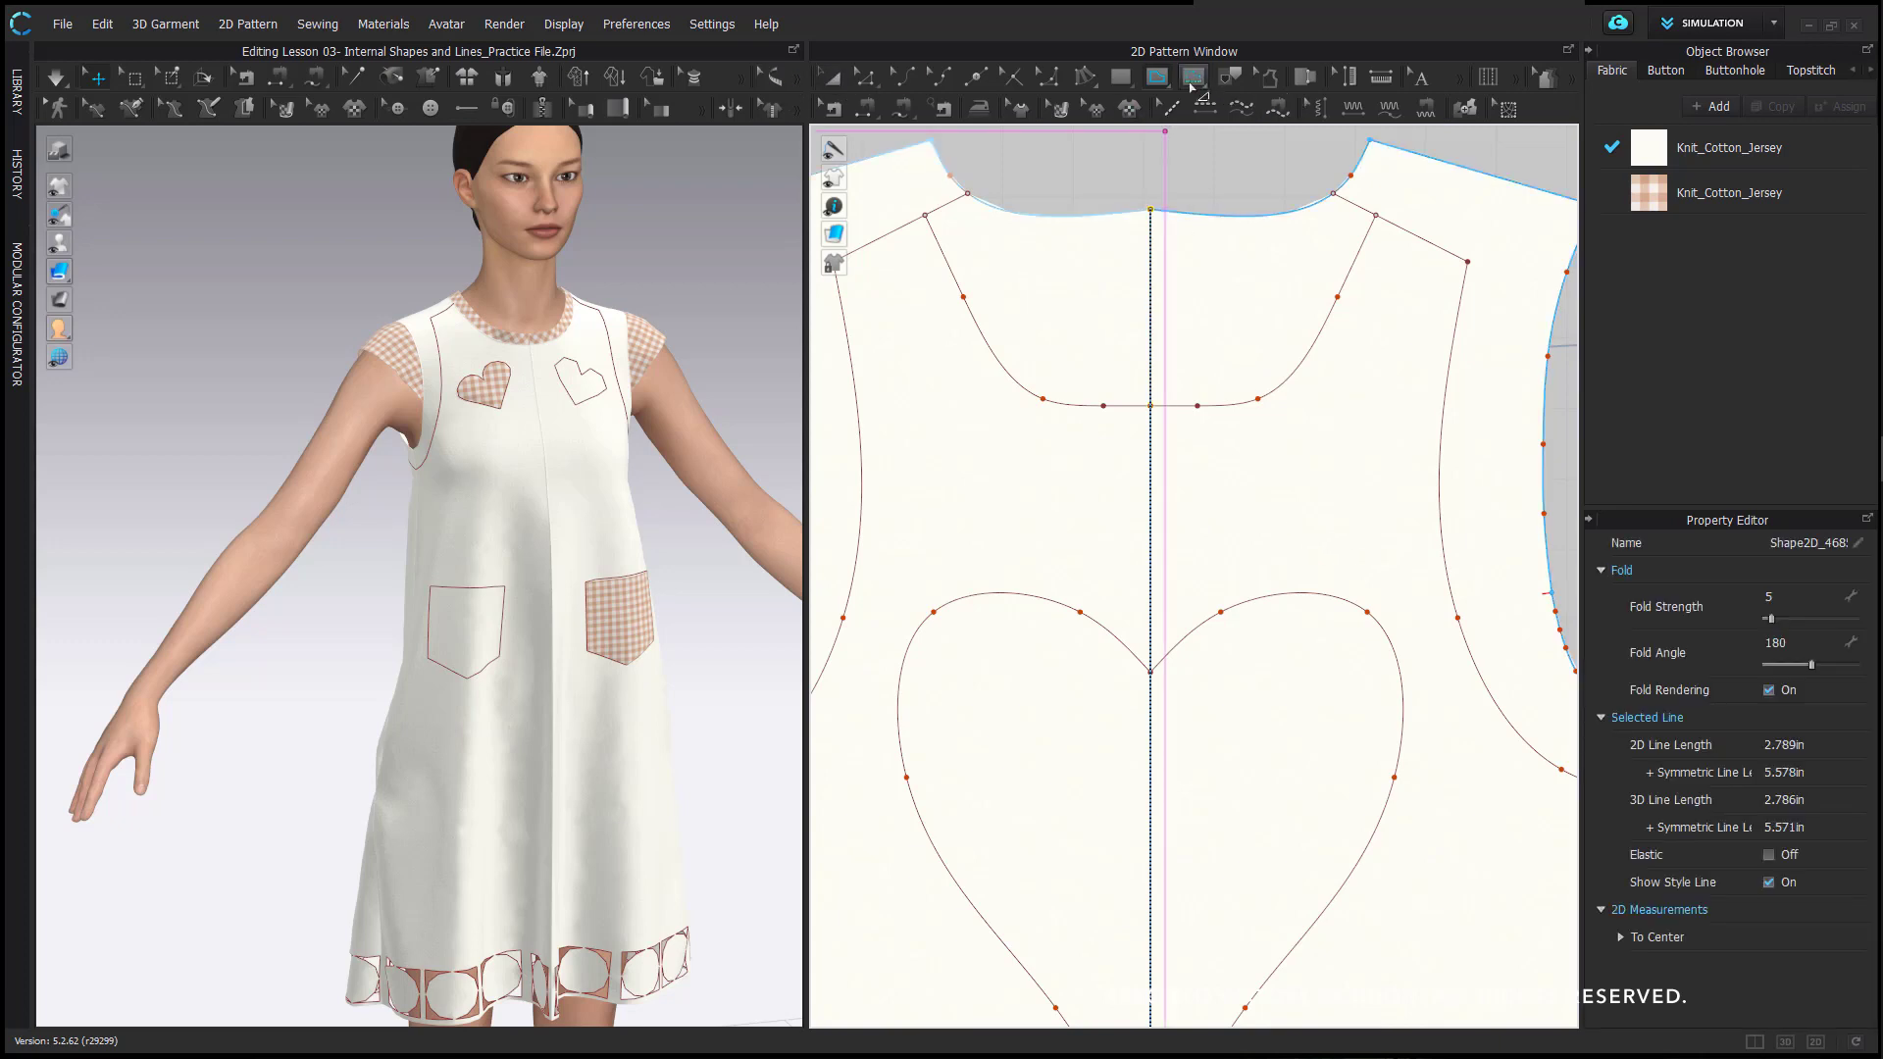
- Trace the half back neck facing bounded by the neckline and centre fold, clone it as a pattern, and place it above the back panel
{"action": "left_click", "coordinate": [1238, 79]}
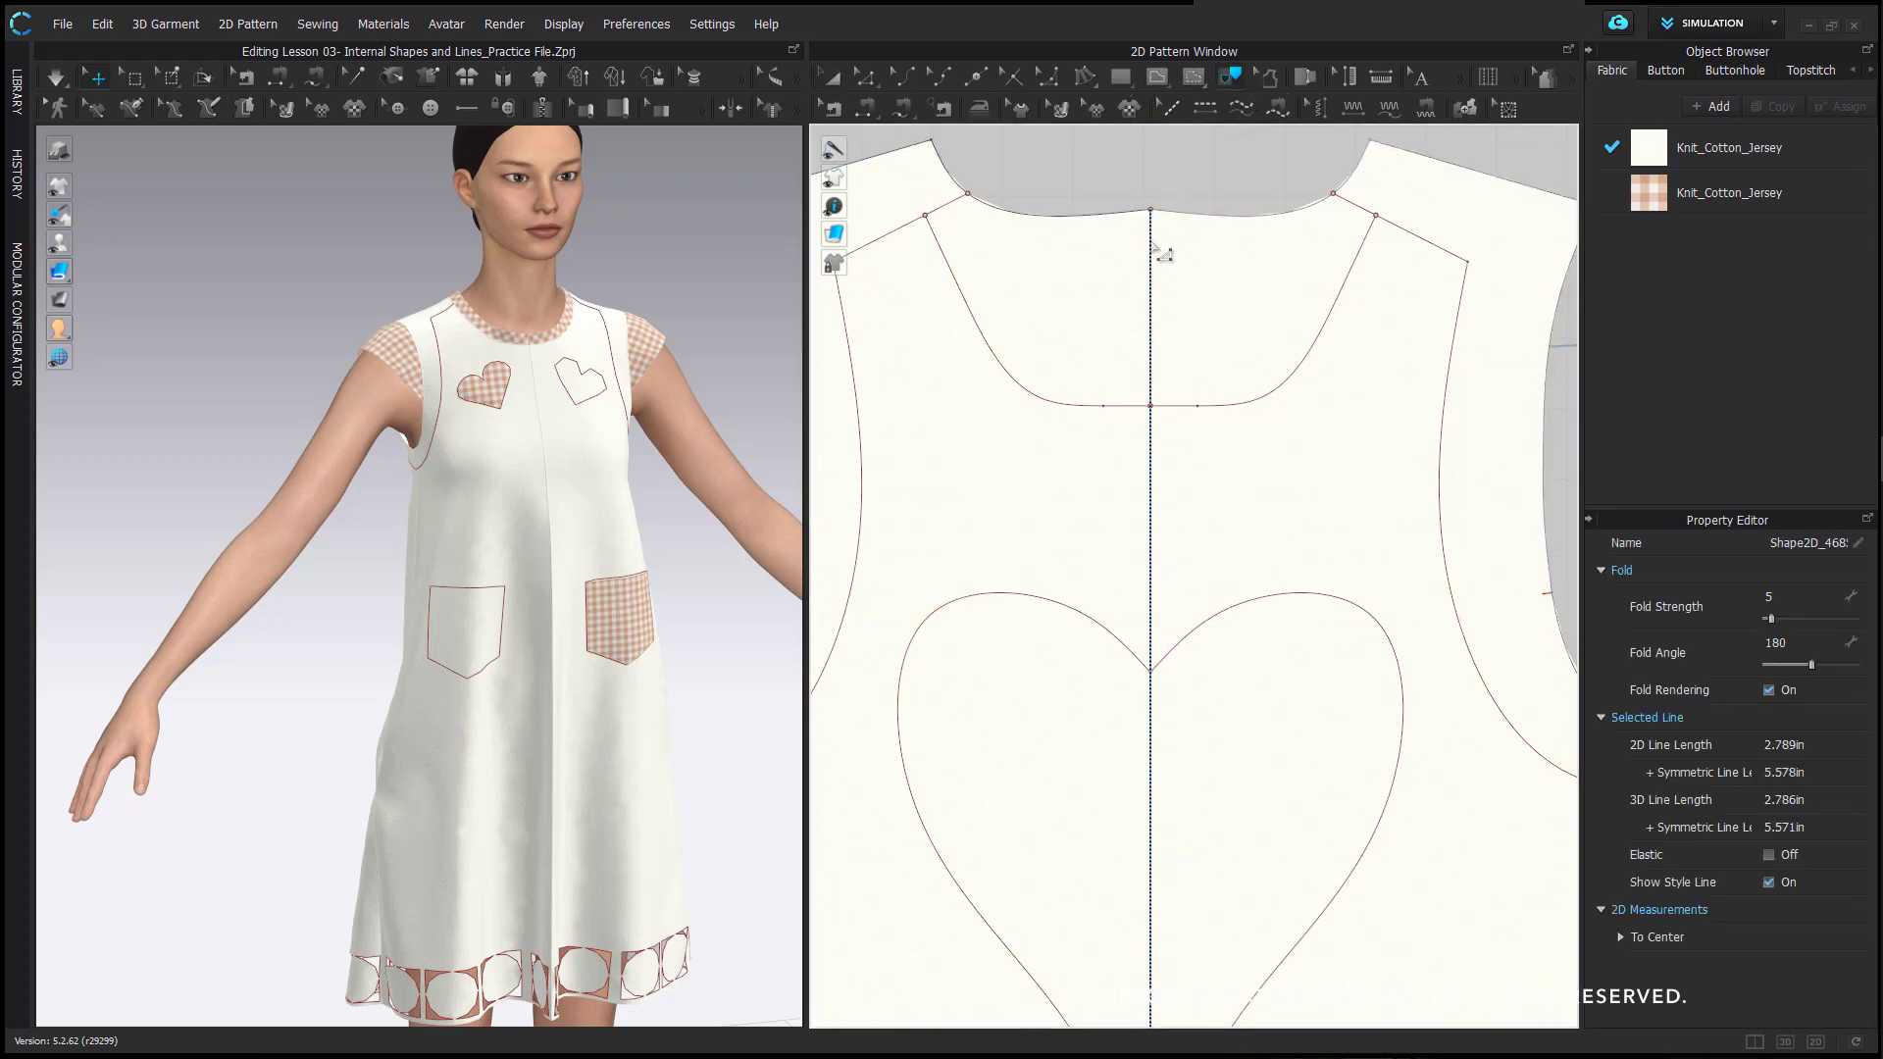
{"action": "left_click", "coordinate": [1135, 214]}
{"action": "left_click", "coordinate": [1125, 404]}
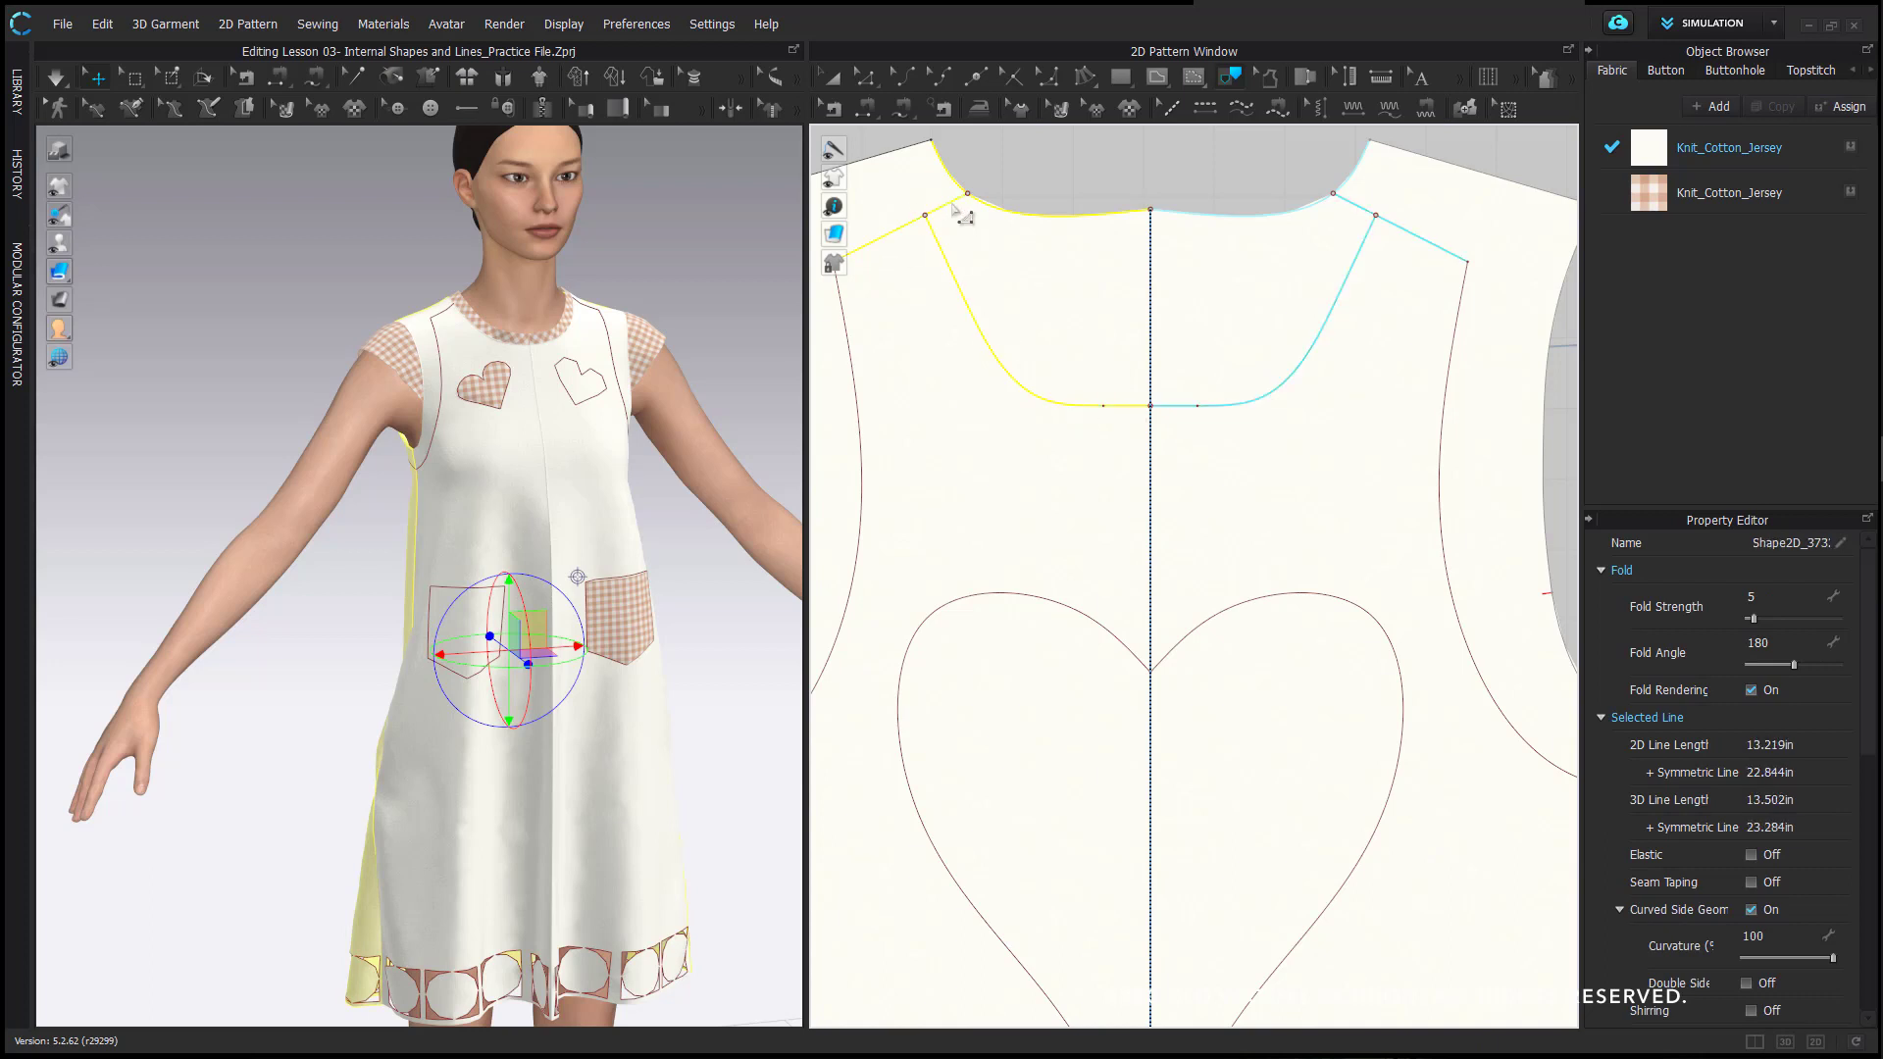
{"action": "right_click", "coordinate": [952, 204]}
{"action": "left_click", "coordinate": [1035, 226]}
{"action": "scroll", "coordinate": [1087, 234], "scroll_direction": "down", "scroll_amount": 3}
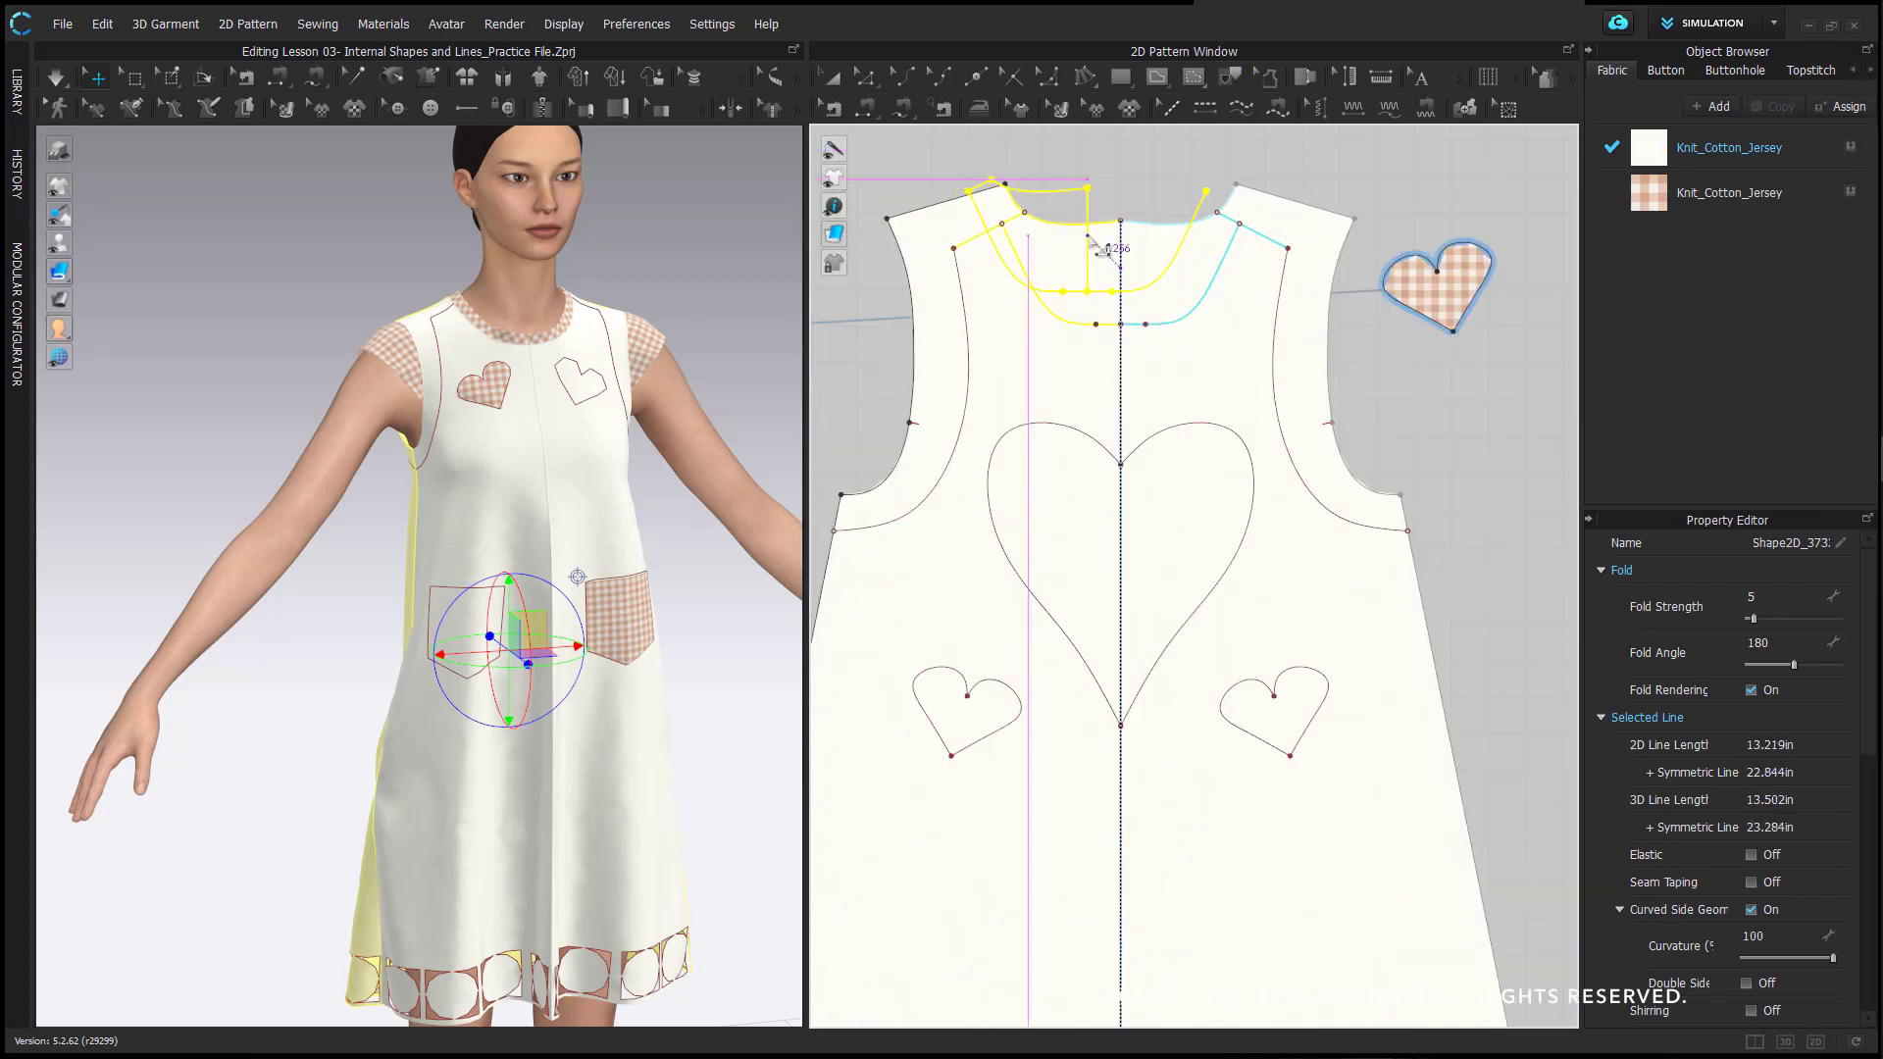
{"action": "scroll", "coordinate": [1081, 378], "scroll_direction": "down", "scroll_amount": 3}
{"action": "scroll", "coordinate": [1182, 250], "scroll_direction": "up", "scroll_amount": 2}
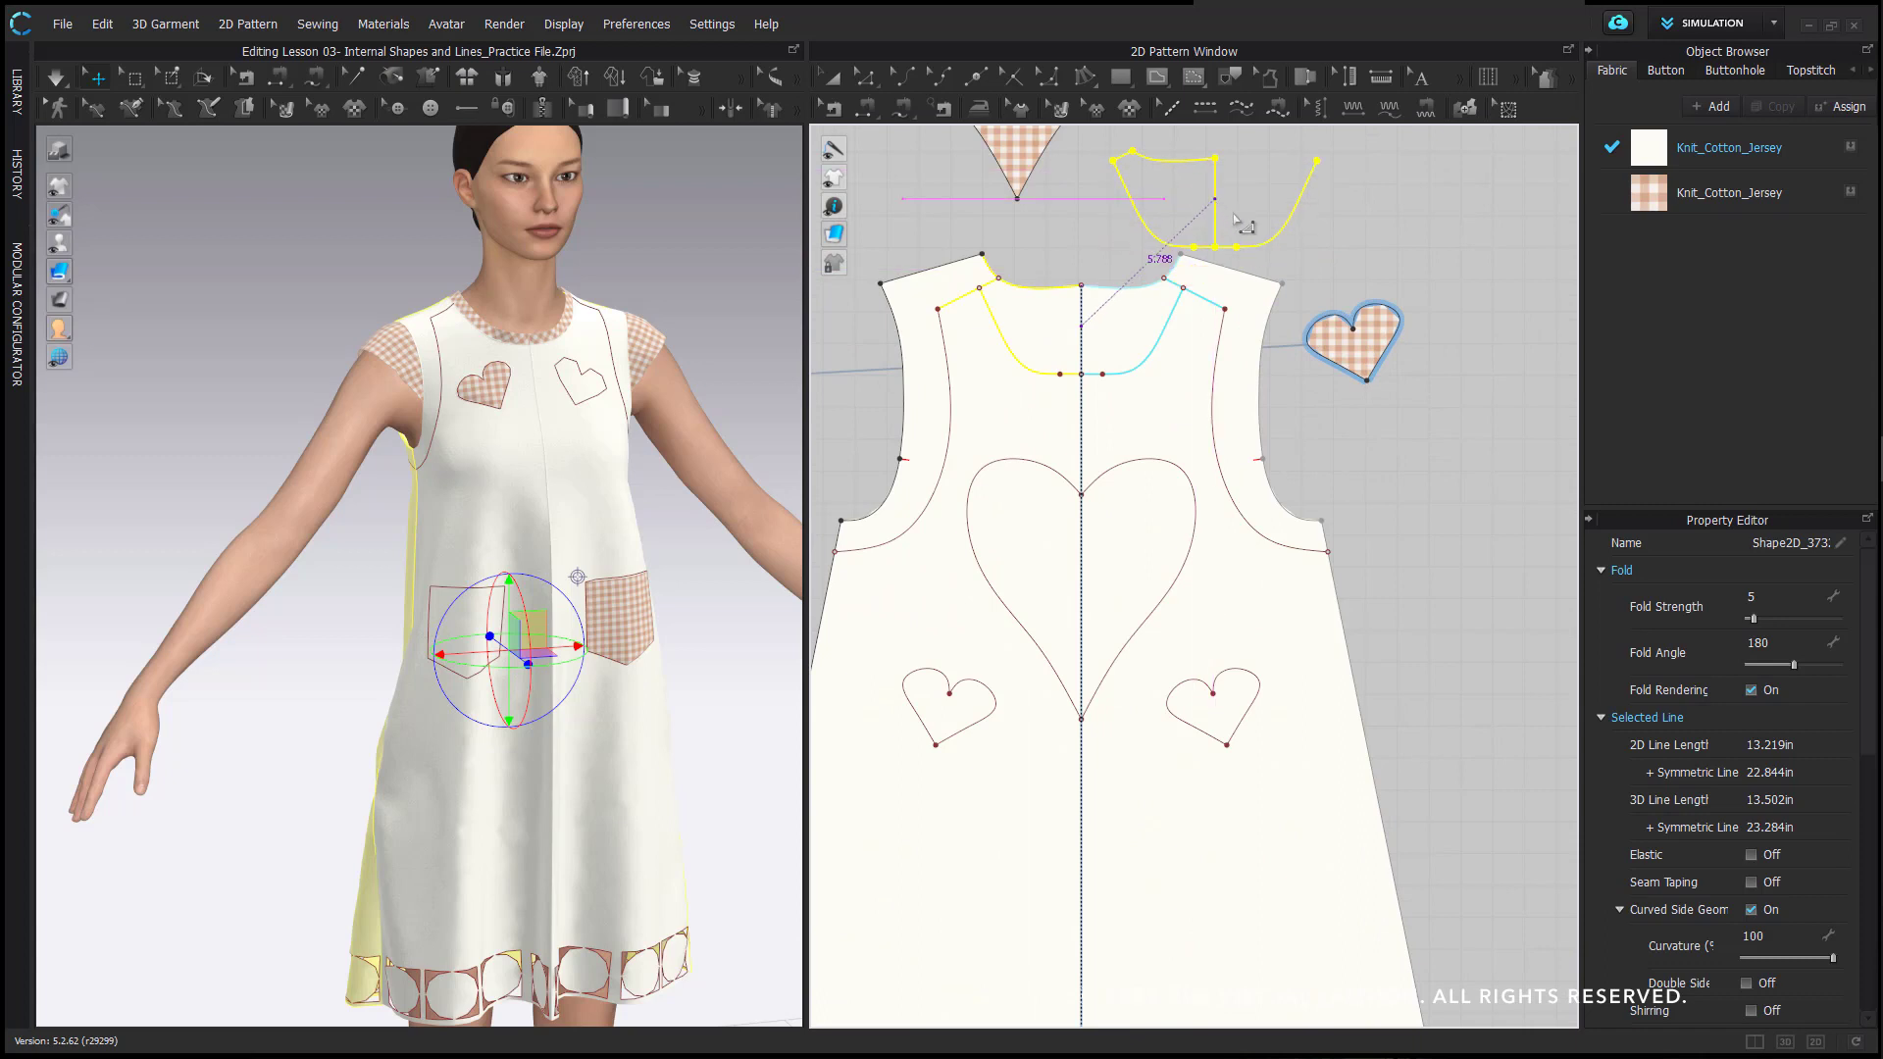
{"action": "left_click", "coordinate": [1234, 217]}
- Assign the checked Knit_Cotton_Jersey fabric to the half neck facing pattern
{"action": "left_click", "coordinate": [1181, 188]}
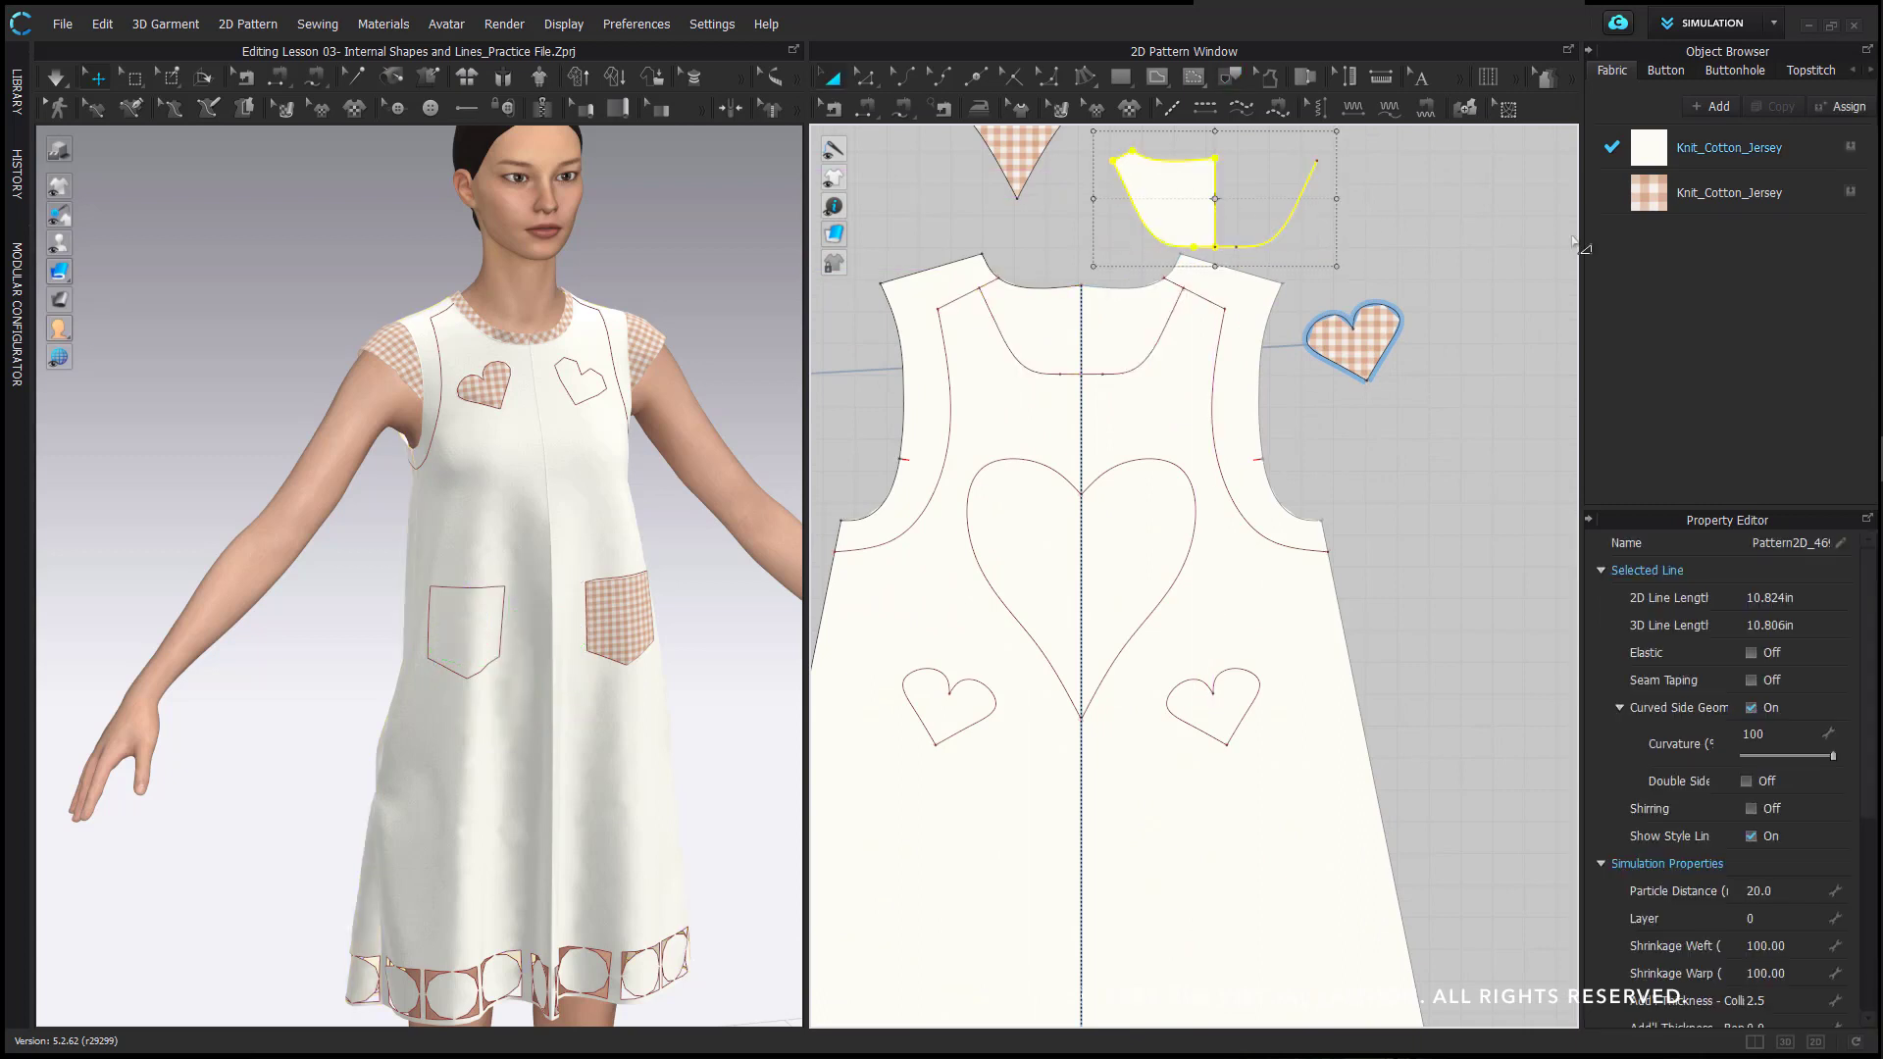
{"action": "left_click", "coordinate": [1848, 192]}
{"action": "left_click", "coordinate": [1396, 210]}
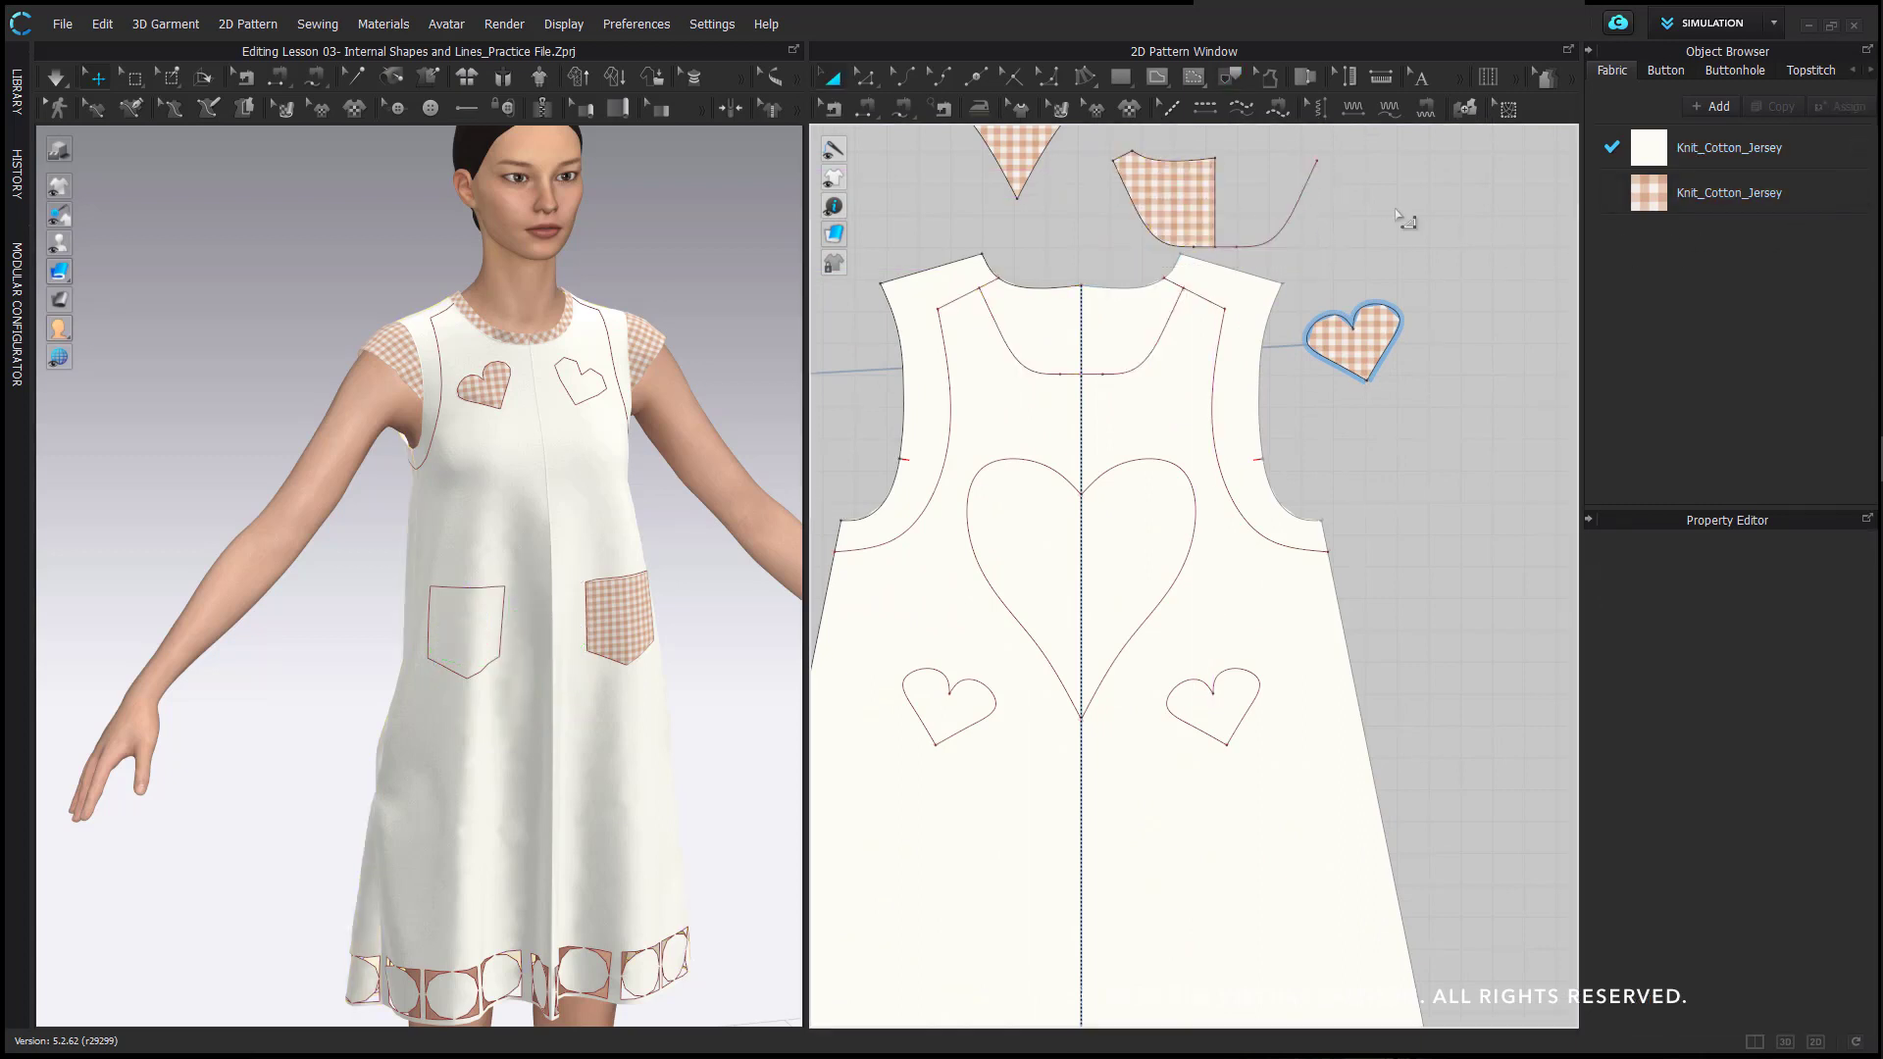
- Delete the leftover curved line extending beyond the half neck facing pattern's centre edge
{"action": "key", "text": "2"}
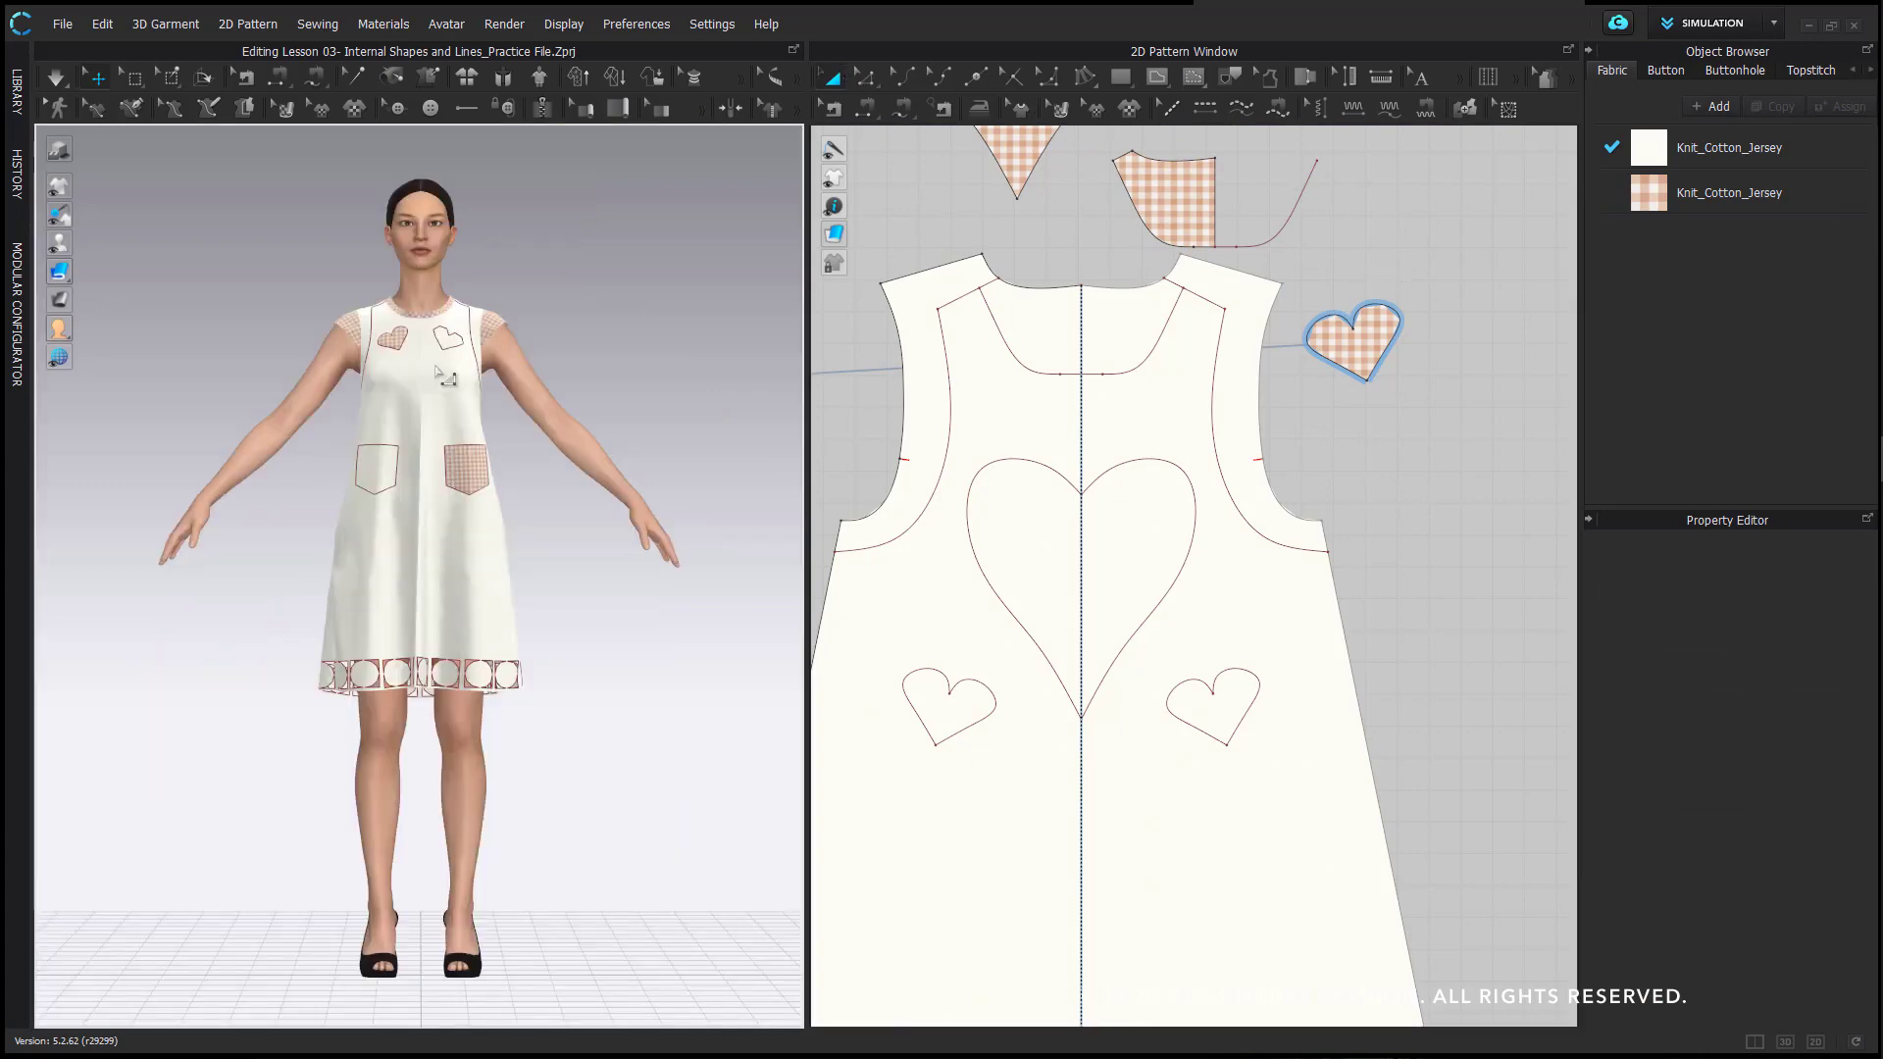
{"action": "scroll", "coordinate": [412, 389], "scroll_direction": "up", "scroll_amount": 4}
{"action": "middle_click_drag", "start_coordinate": [539, 441], "coordinate": [647, 441]}
{"action": "right_click_drag", "start_coordinate": [647, 441], "coordinate": [295, 420]}
{"action": "key", "text": "8"}
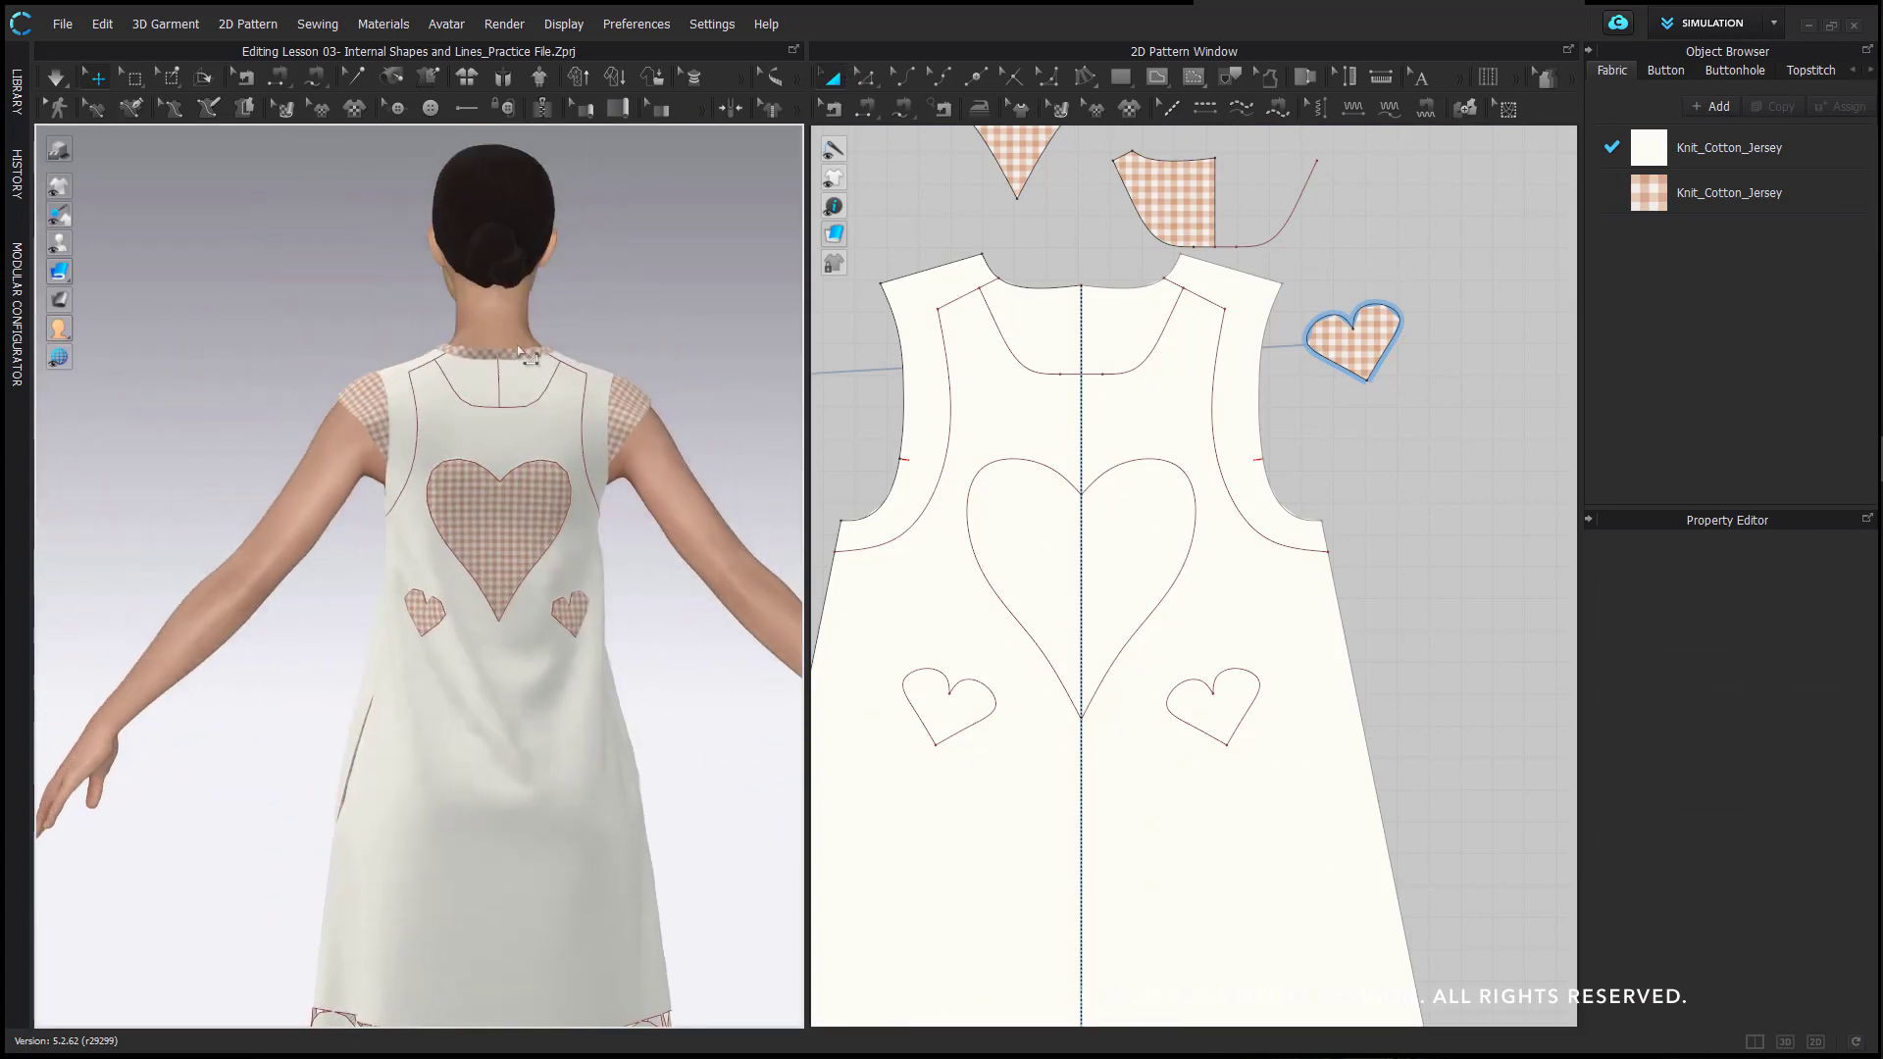
{"action": "scroll", "coordinate": [714, 295], "scroll_direction": "up", "scroll_amount": 3}
{"action": "scroll", "coordinate": [1197, 325], "scroll_direction": "up", "scroll_amount": 2}
{"action": "scroll", "coordinate": [1188, 318], "scroll_direction": "up", "scroll_amount": 1}
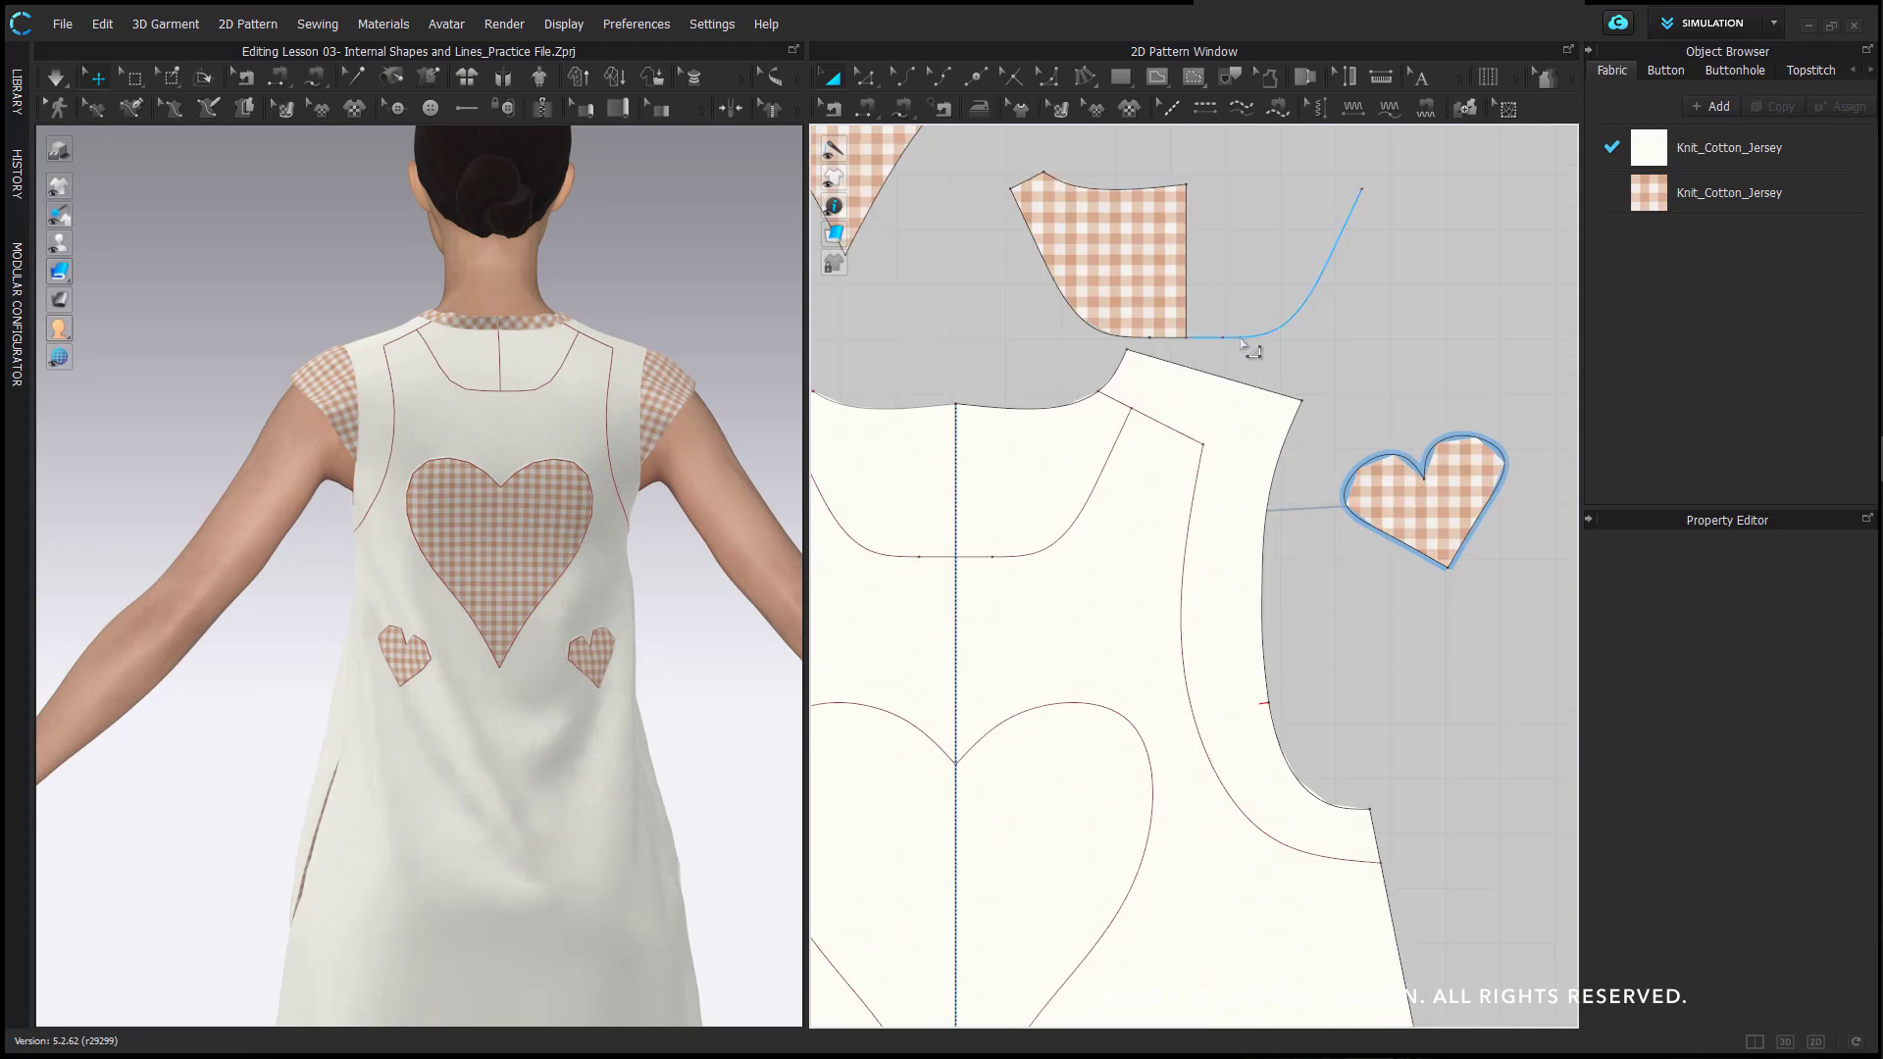
{"action": "left_click", "coordinate": [1265, 337]}
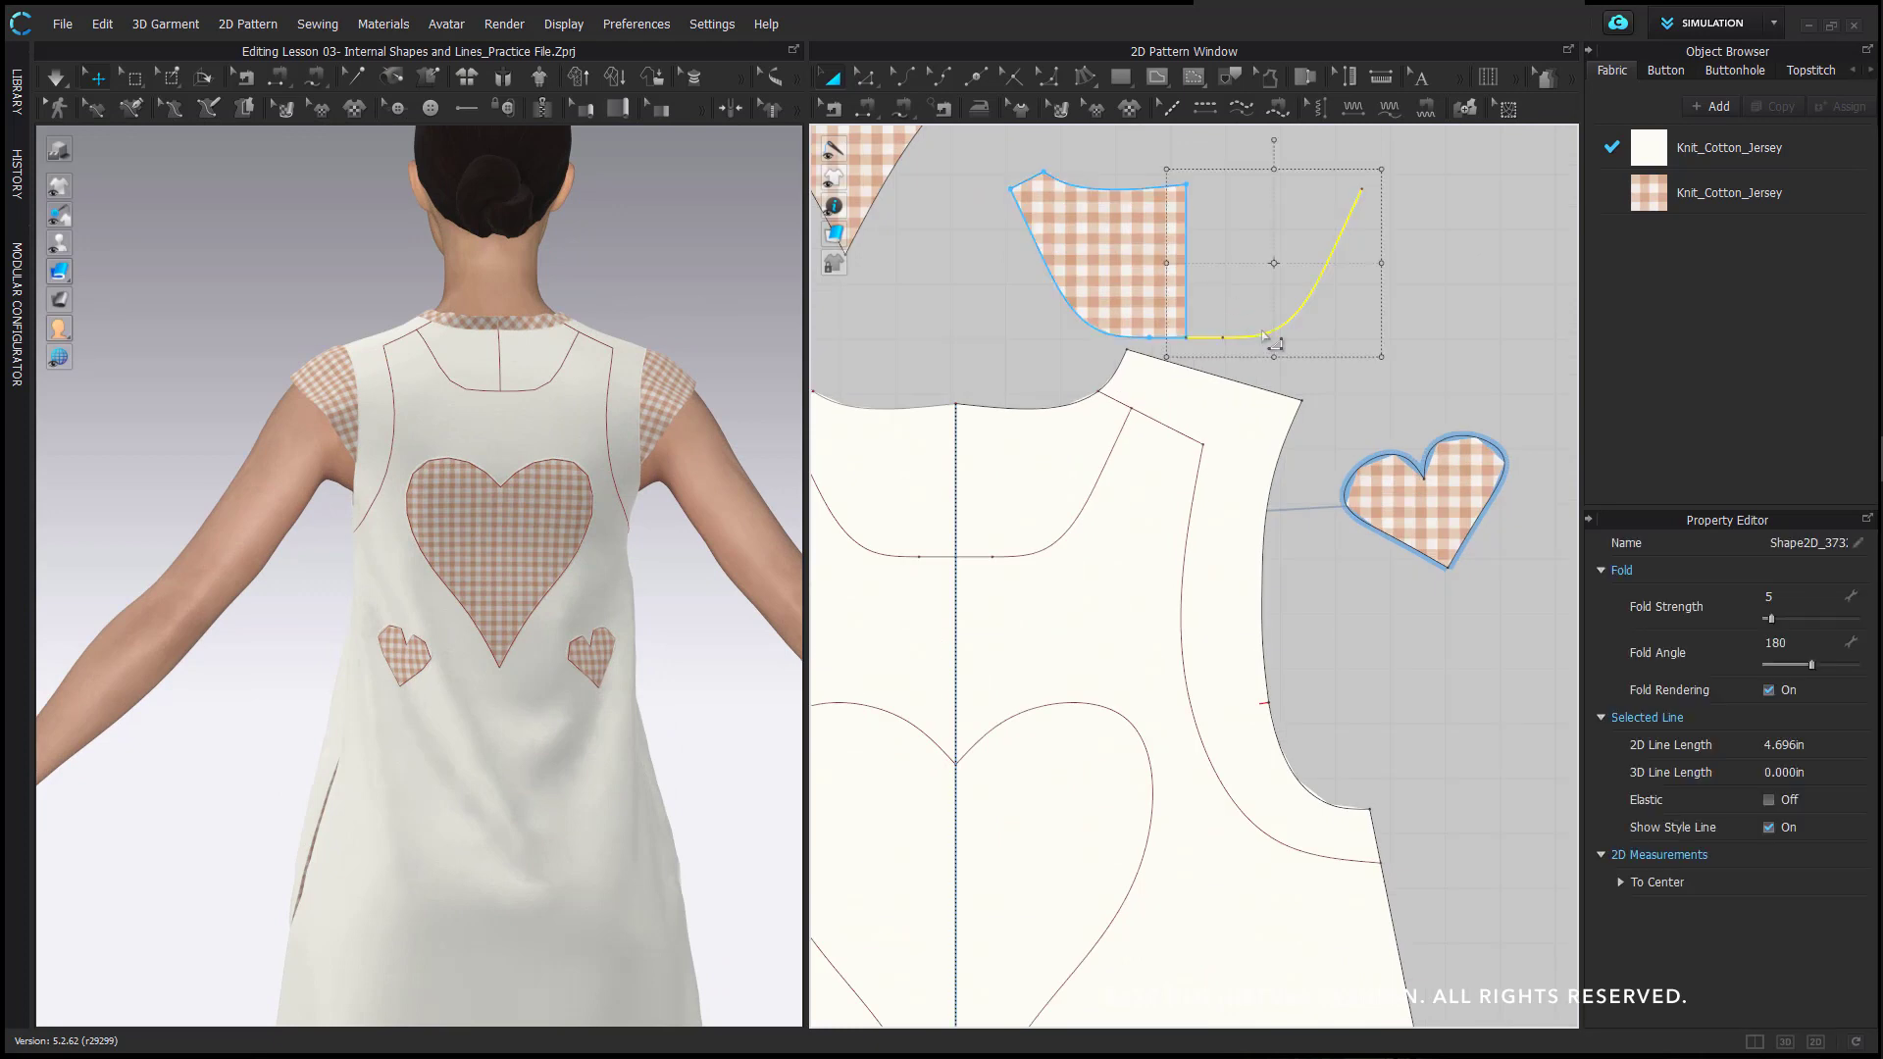
{"action": "key", "text": "Delete"}
- Unfold the half neck facing pattern along its straight centre edge
{"action": "left_click", "coordinate": [1189, 273]}
{"action": "right_click", "coordinate": [1188, 269]}
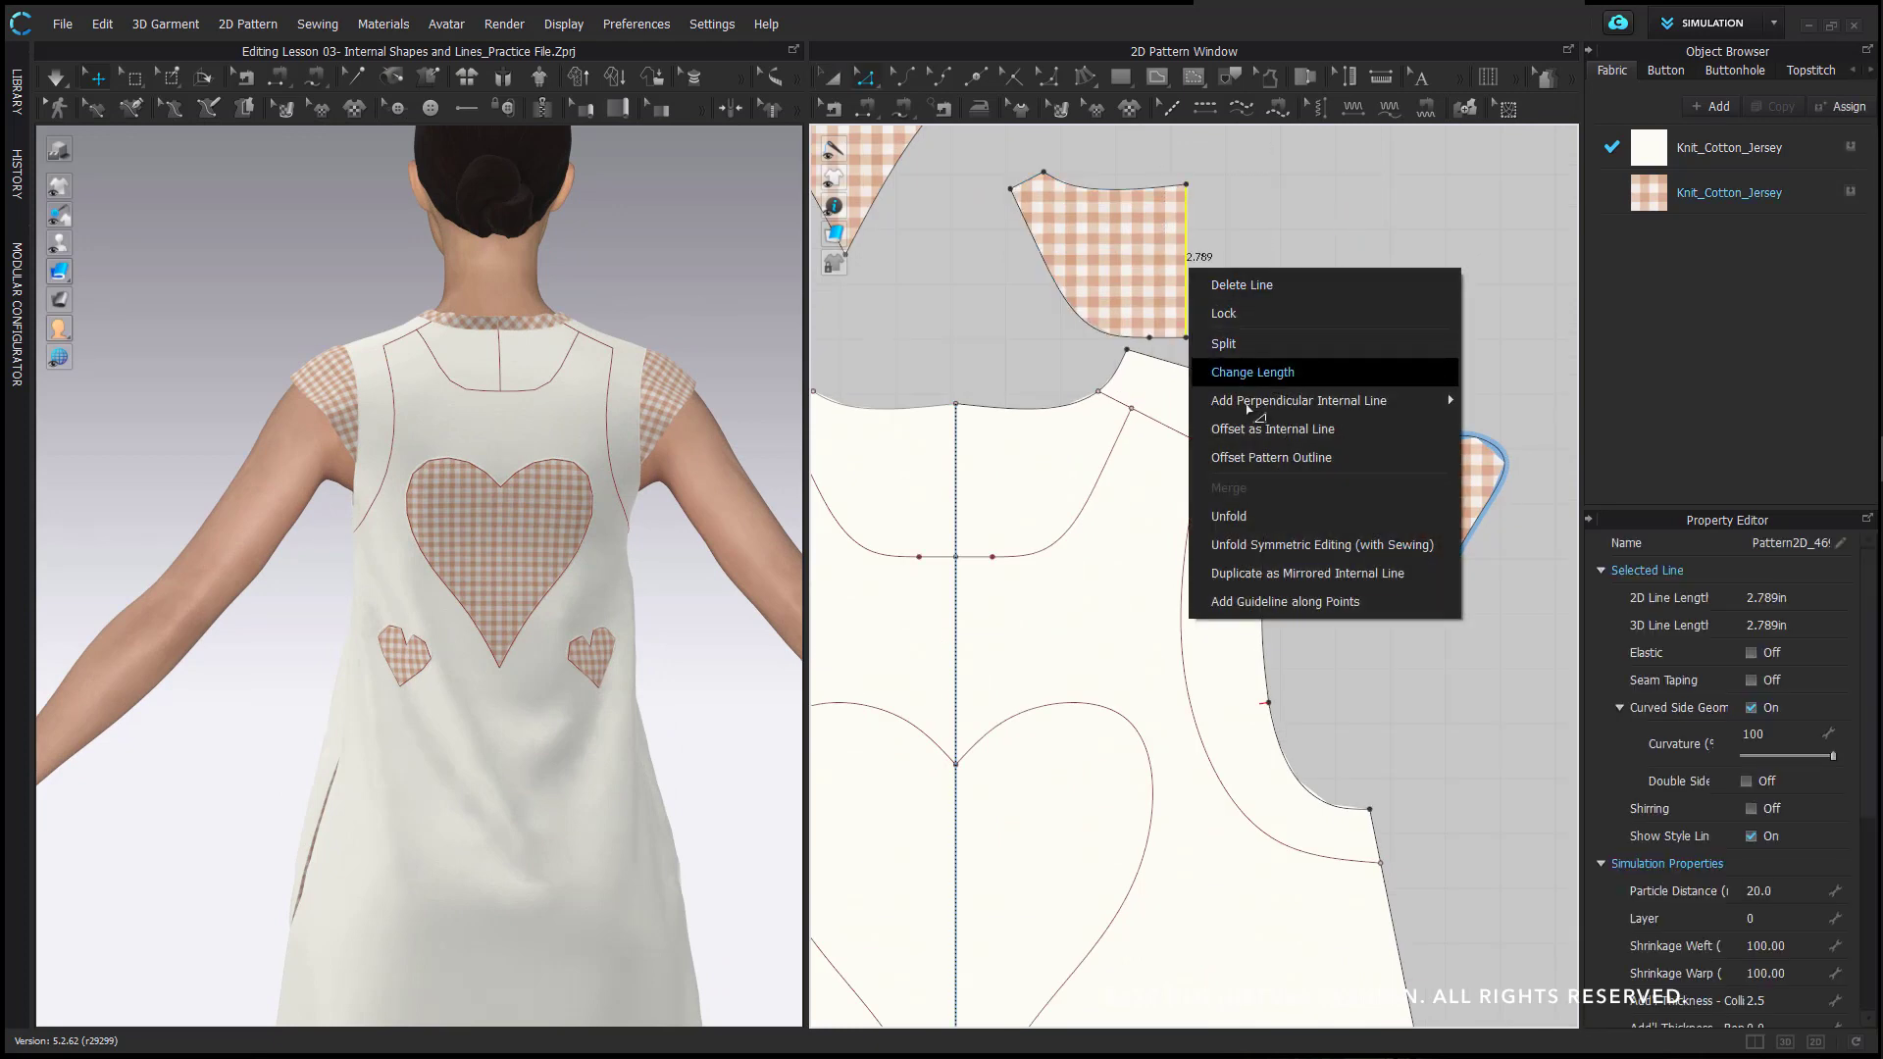
{"action": "left_click", "coordinate": [1216, 511]}
{"action": "scroll", "coordinate": [1236, 439], "scroll_direction": "down", "scroll_amount": 2}
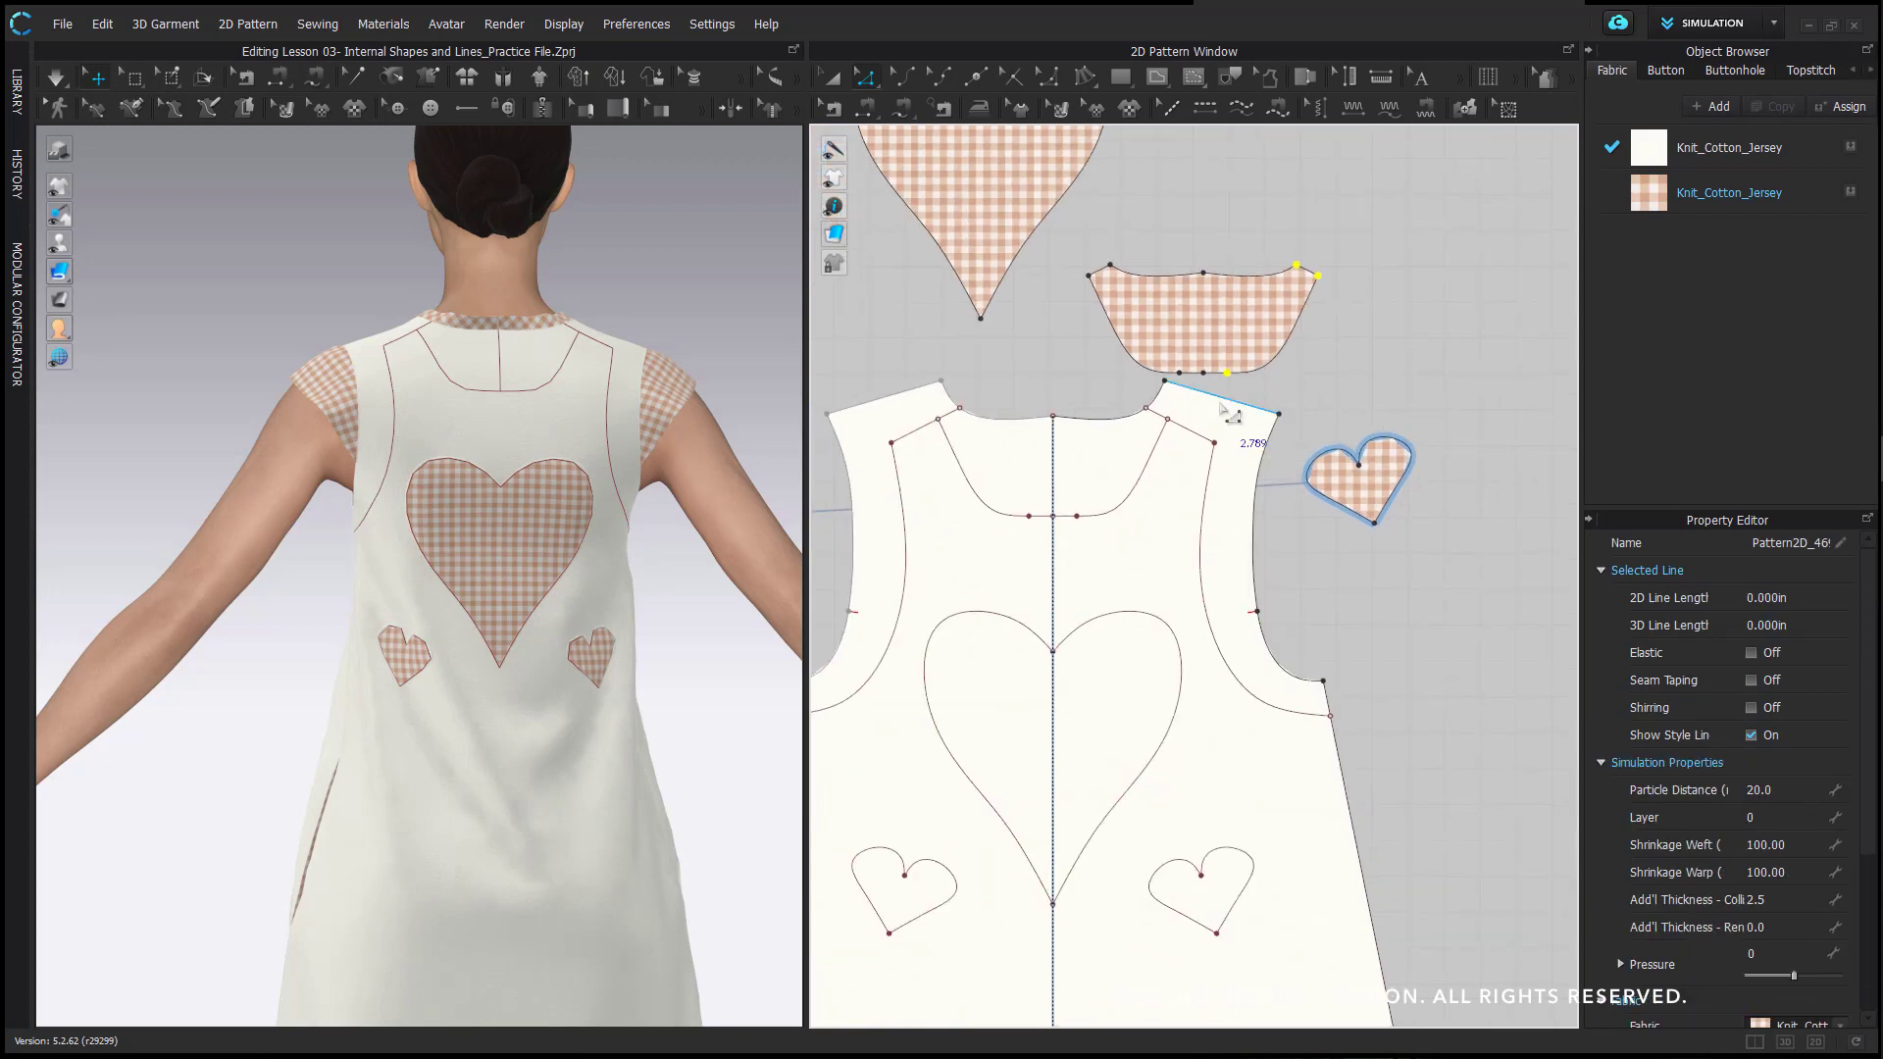
- Free-sew the lower curved edge of the neck facing pattern to the internal neck facing line on the back panel
{"action": "key", "text": "m"}
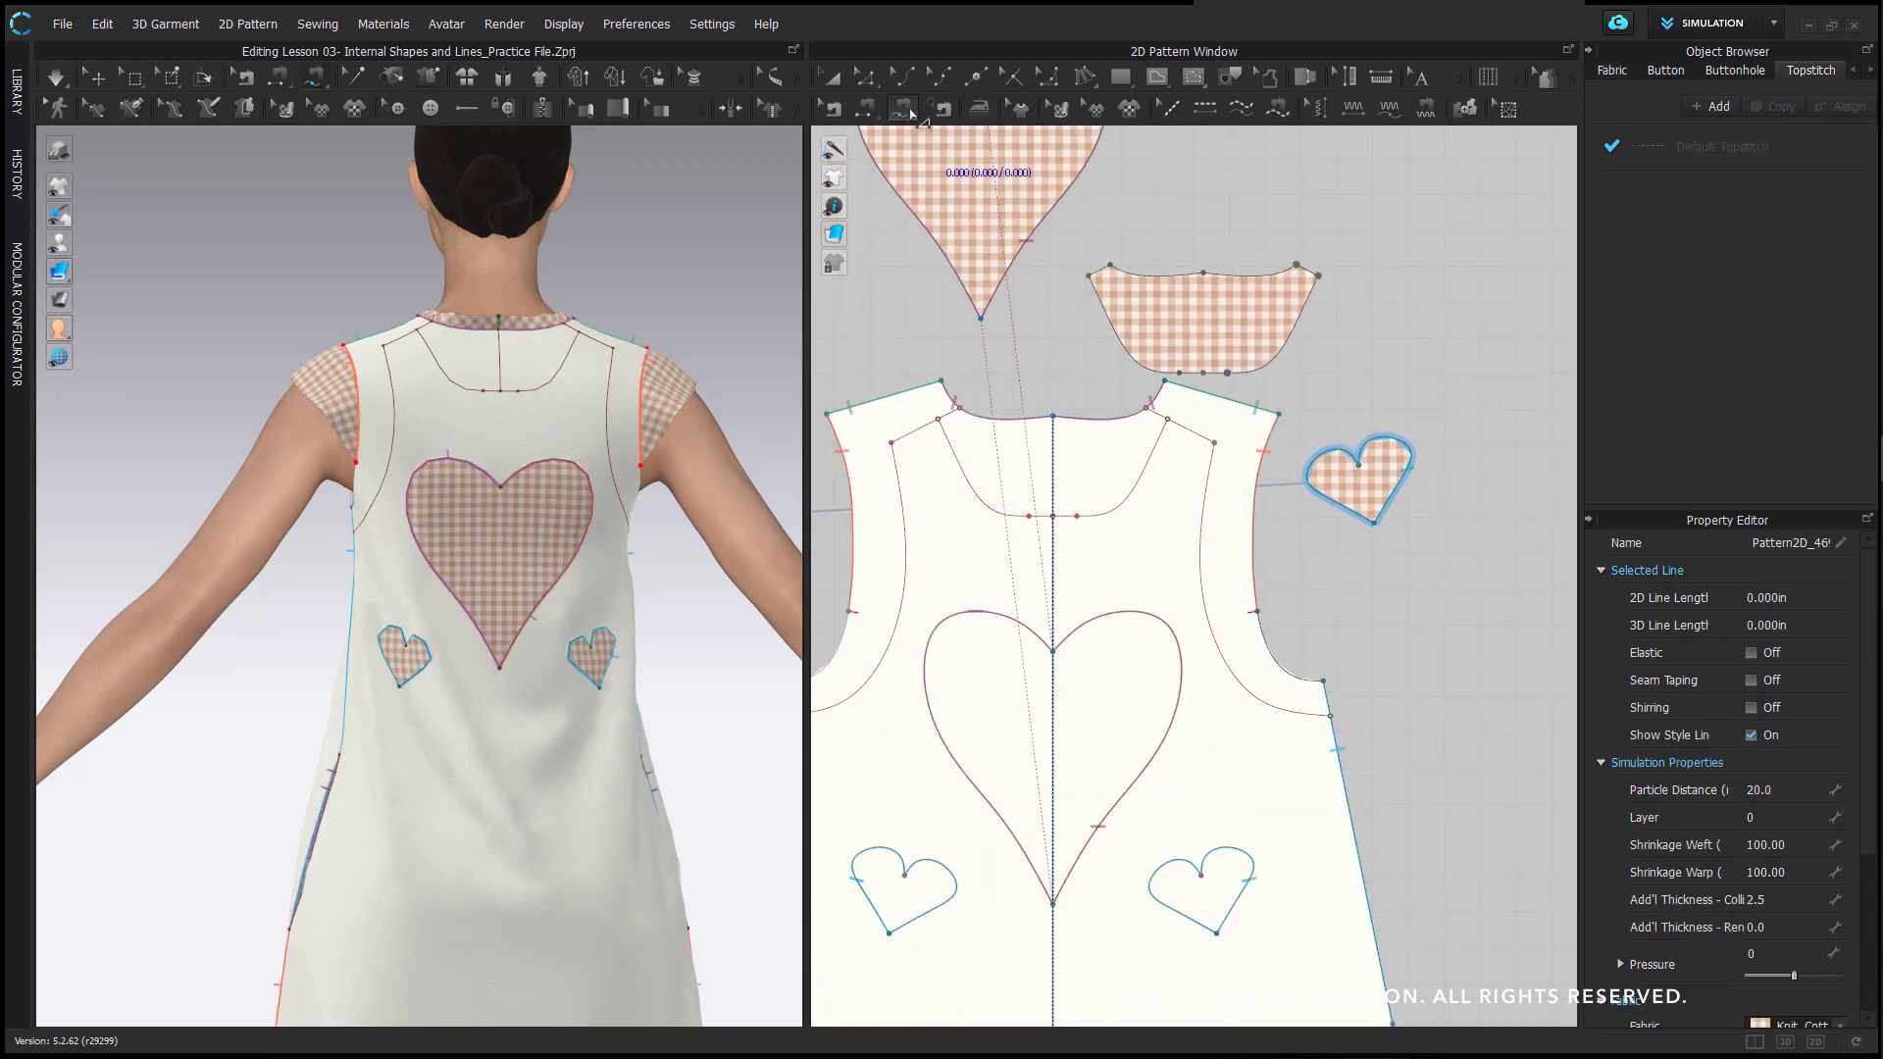
{"action": "left_click", "coordinate": [1091, 276]}
{"action": "left_click", "coordinate": [1317, 279]}
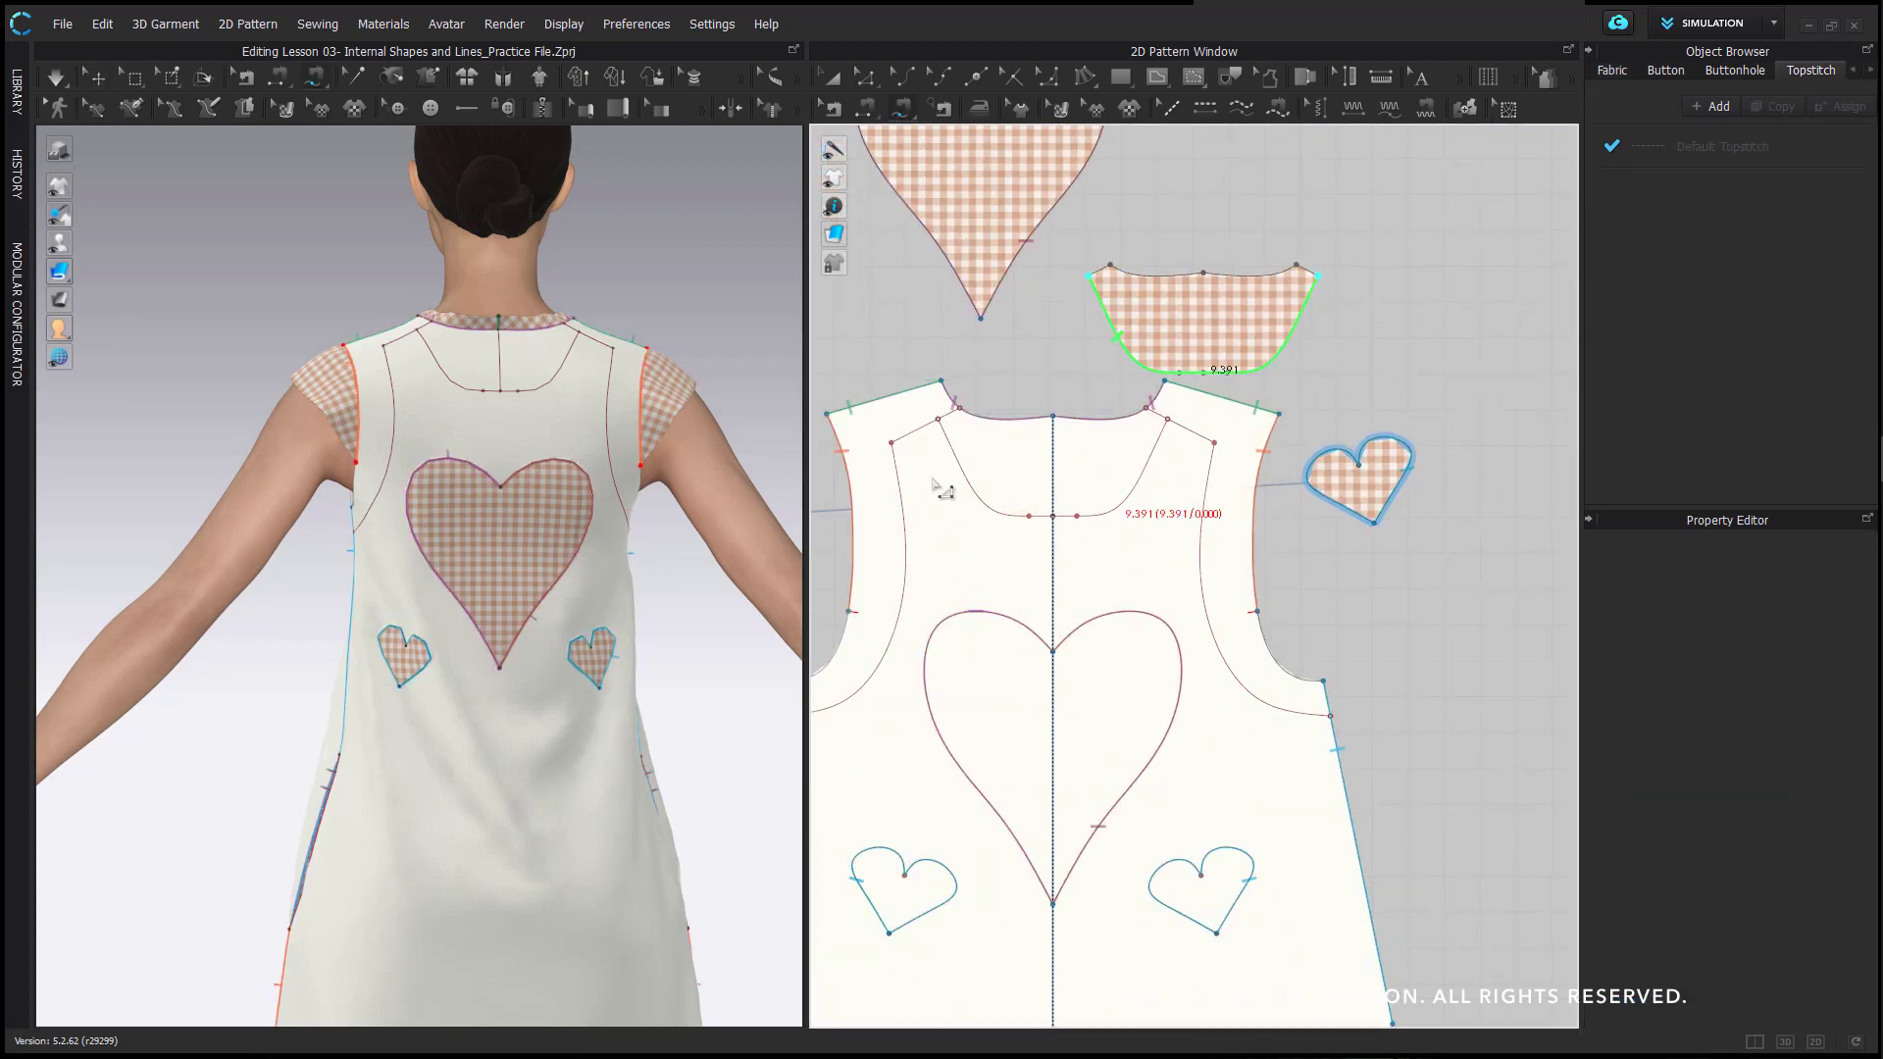
{"action": "left_click", "coordinate": [950, 437]}
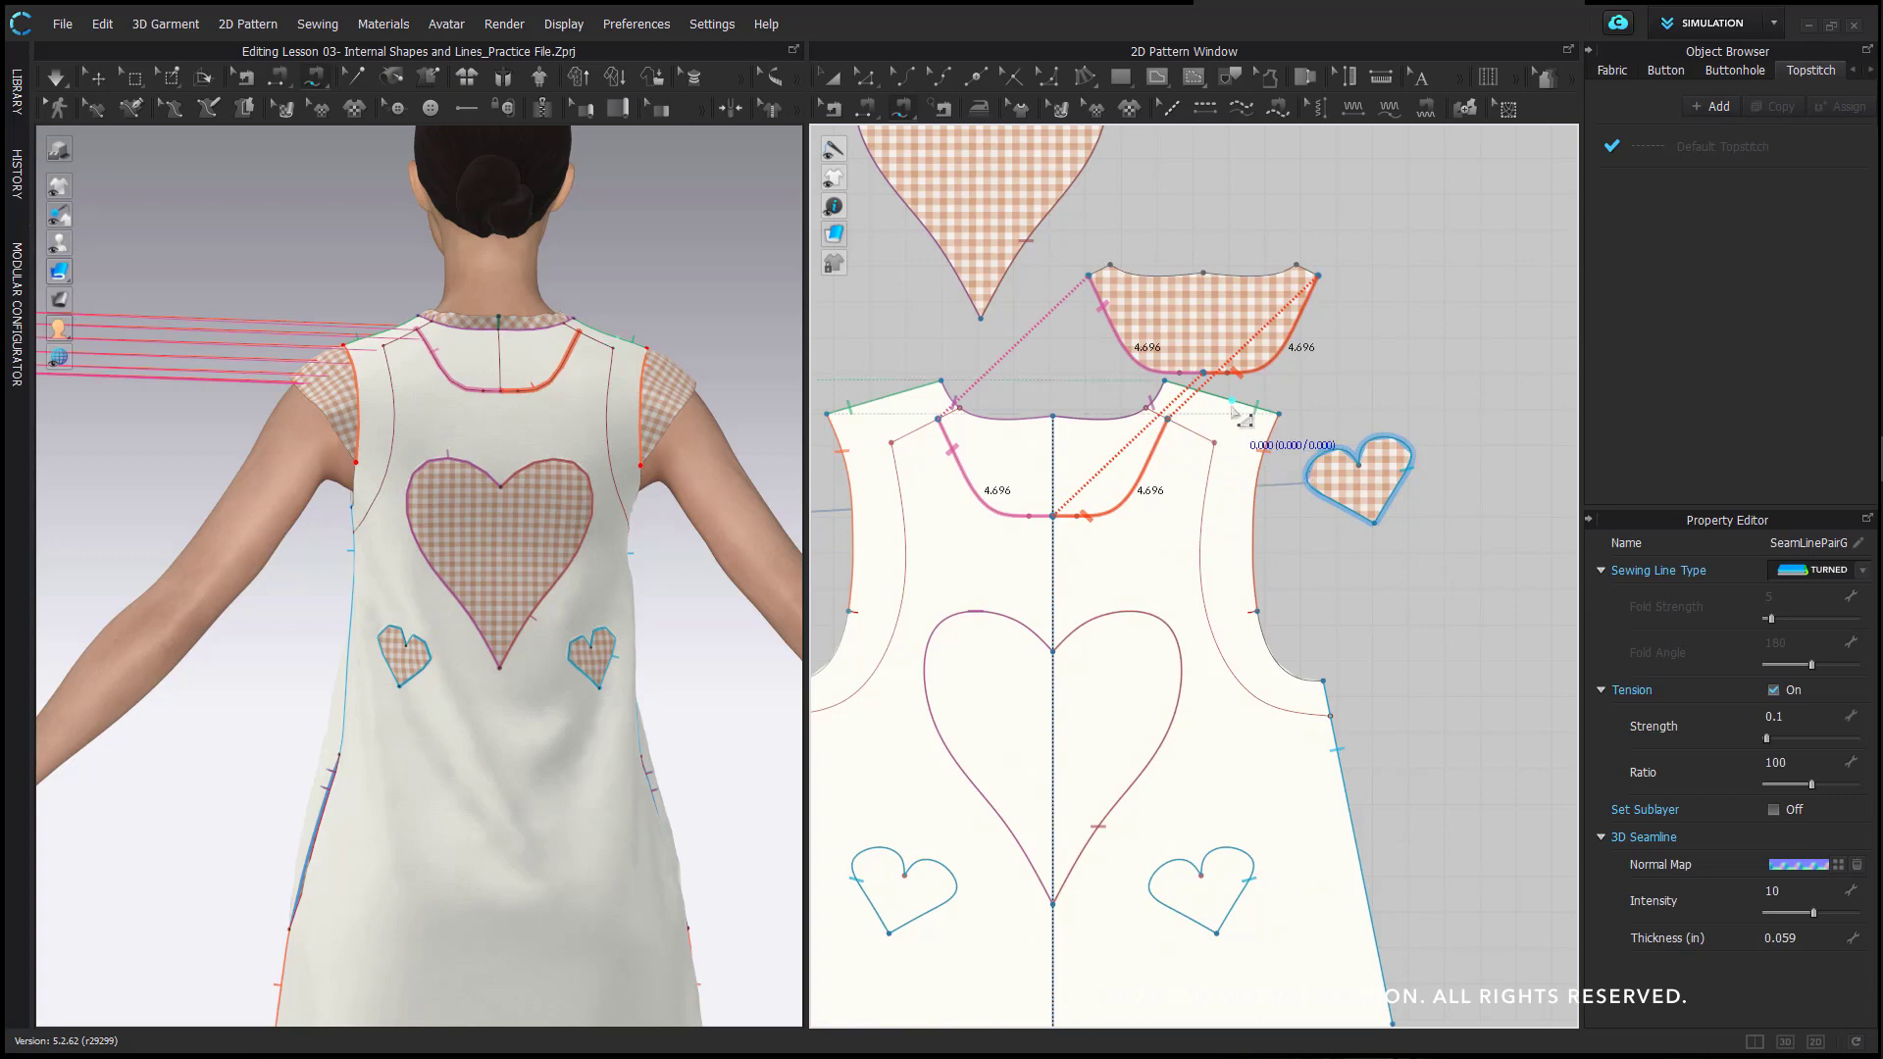
- Free-sew the short slanted edges at both ends of the neck facing to the matching internal line segments on the back panel
{"action": "left_click", "coordinate": [1208, 359]}
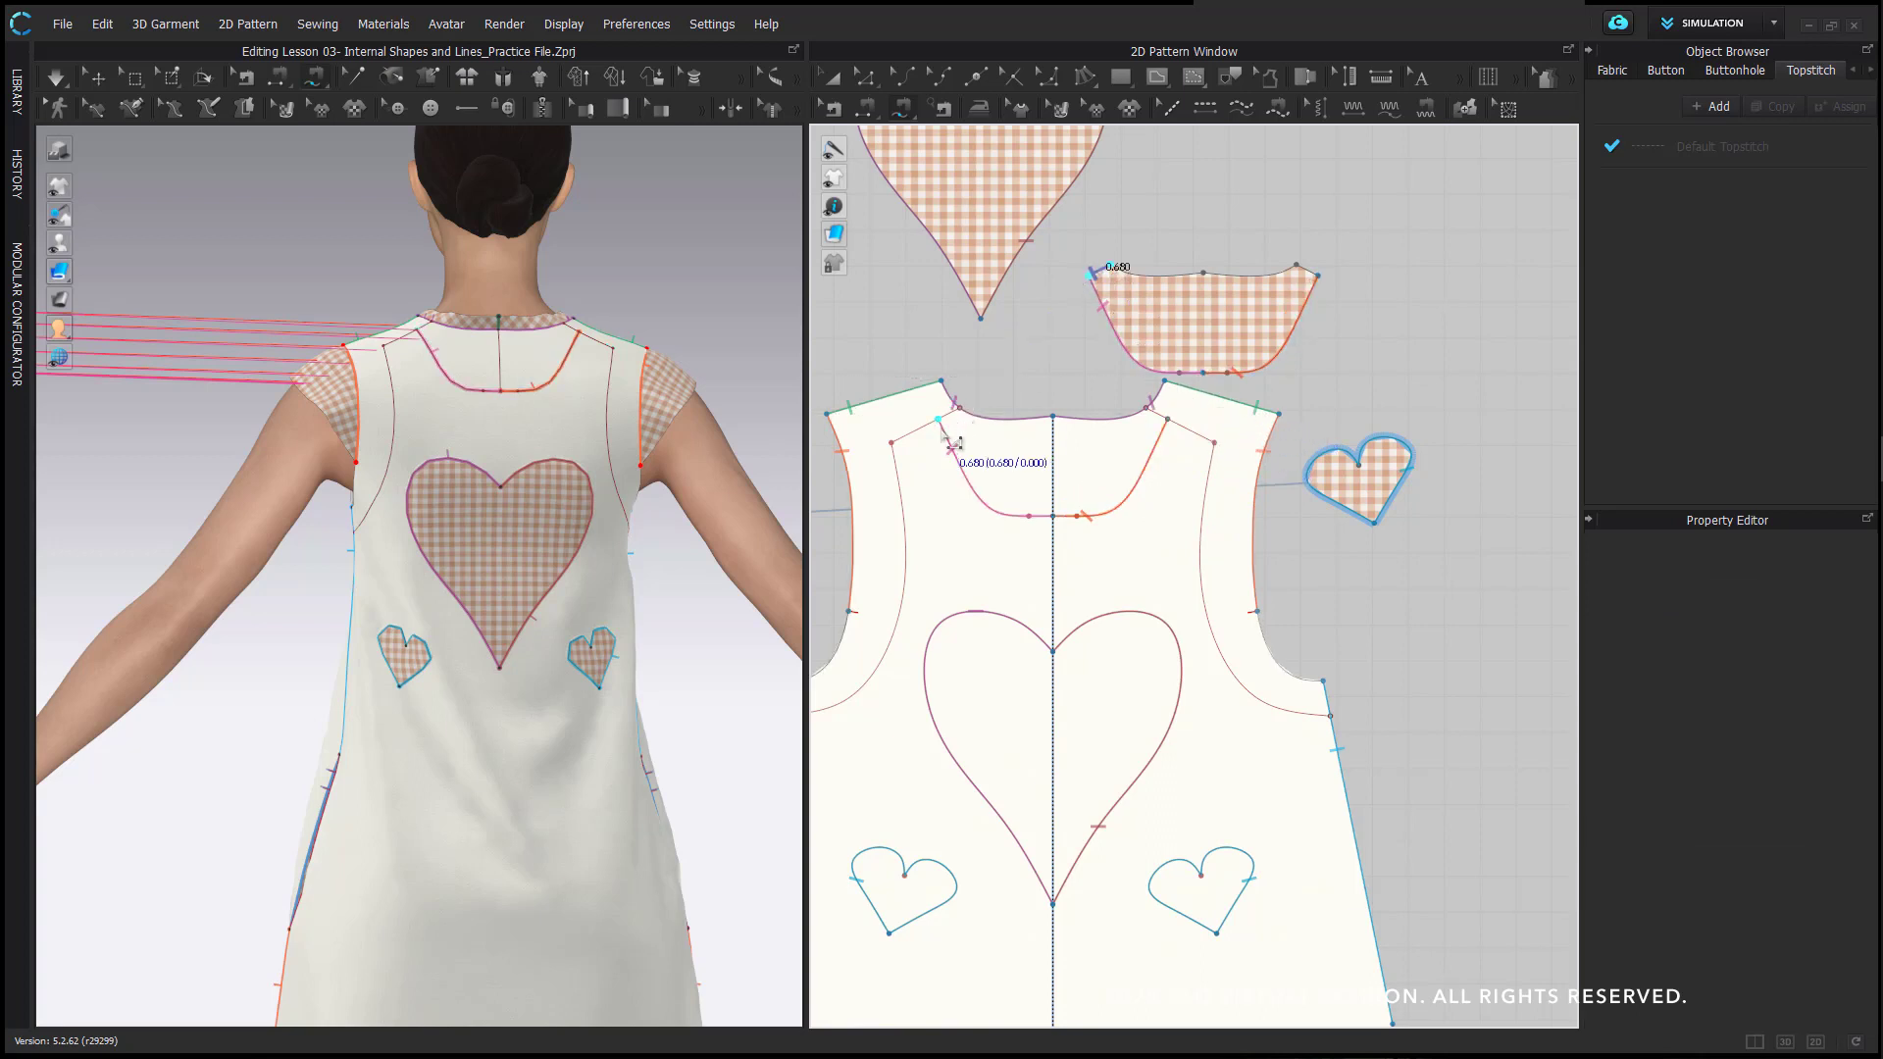
{"action": "left_click", "coordinate": [960, 407]}
{"action": "left_click", "coordinate": [1167, 418]}
{"action": "left_click", "coordinate": [1146, 408]}
{"action": "left_click", "coordinate": [1317, 275]}
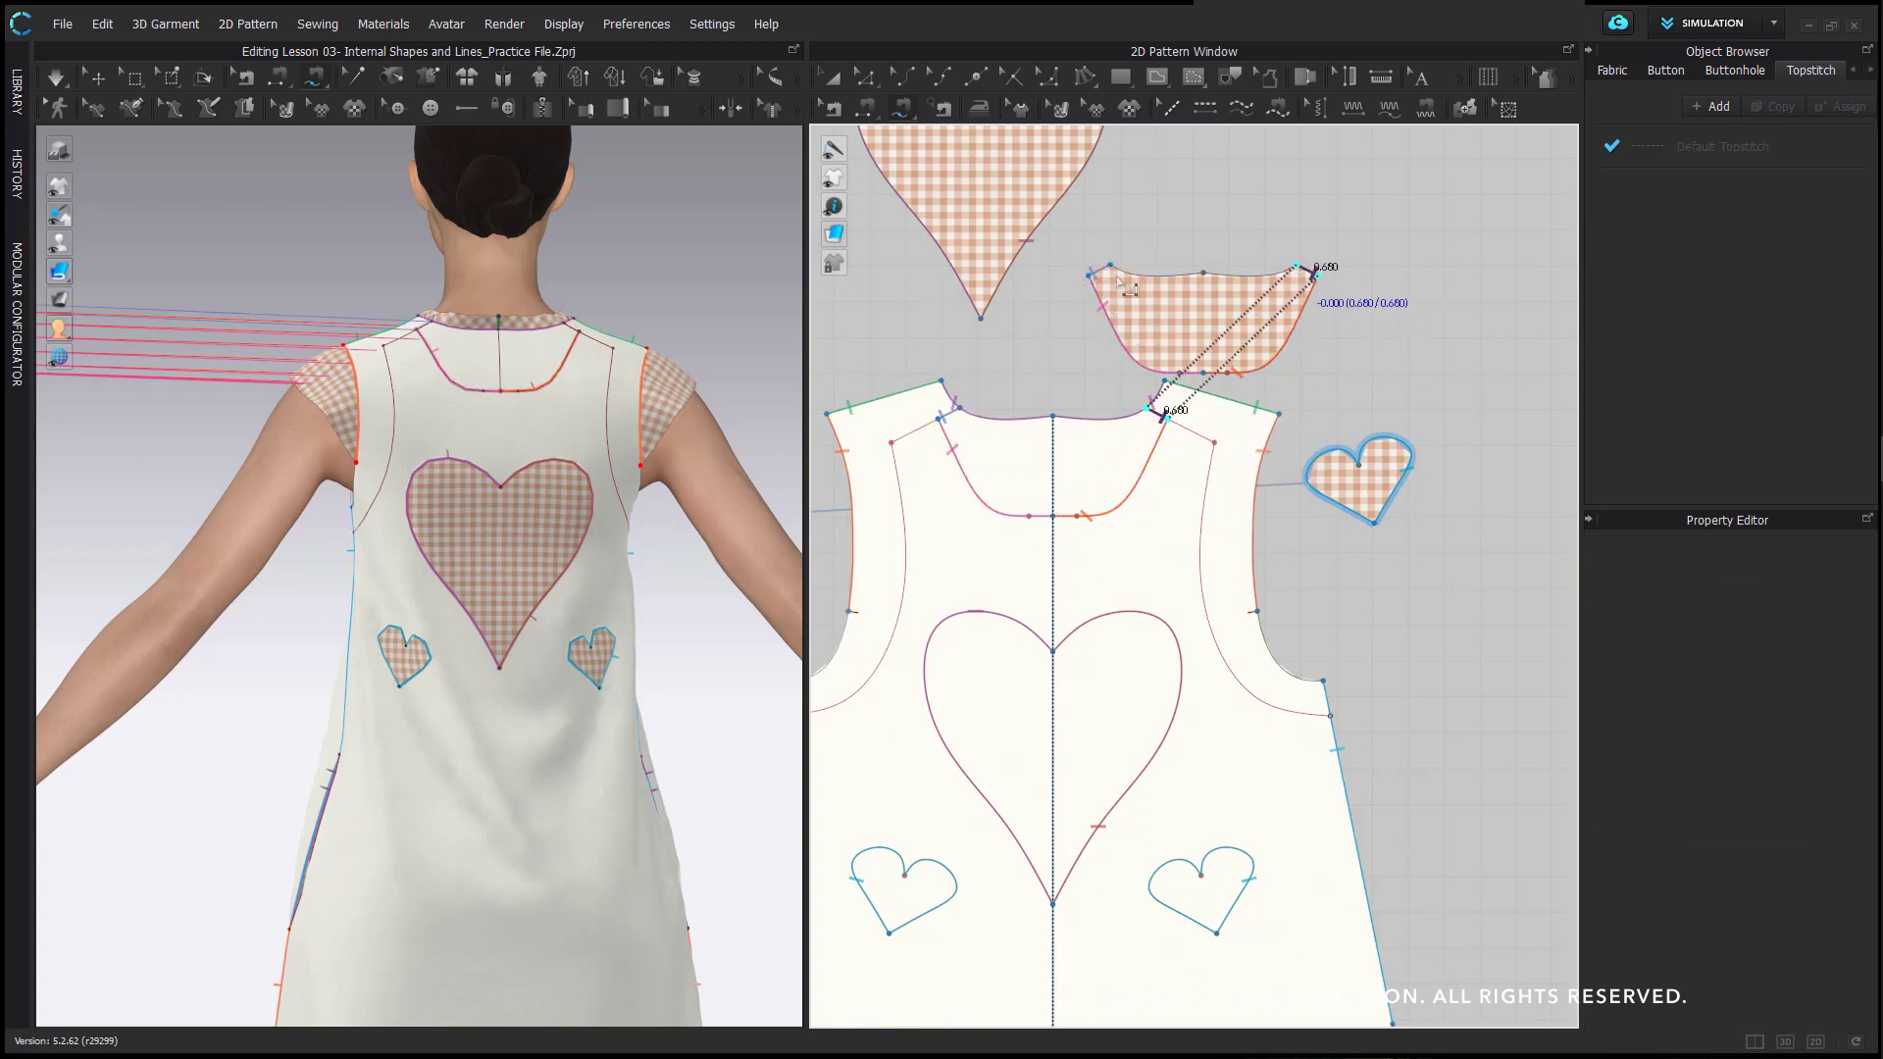
{"action": "left_click", "coordinate": [1296, 265]}
- Free-sew the neck facing's upper edge to the back panel's neckline
{"action": "left_click", "coordinate": [1109, 265]}
{"action": "left_click", "coordinate": [1296, 265]}
{"action": "left_click", "coordinate": [960, 407]}
{"action": "left_click", "coordinate": [1146, 407]}
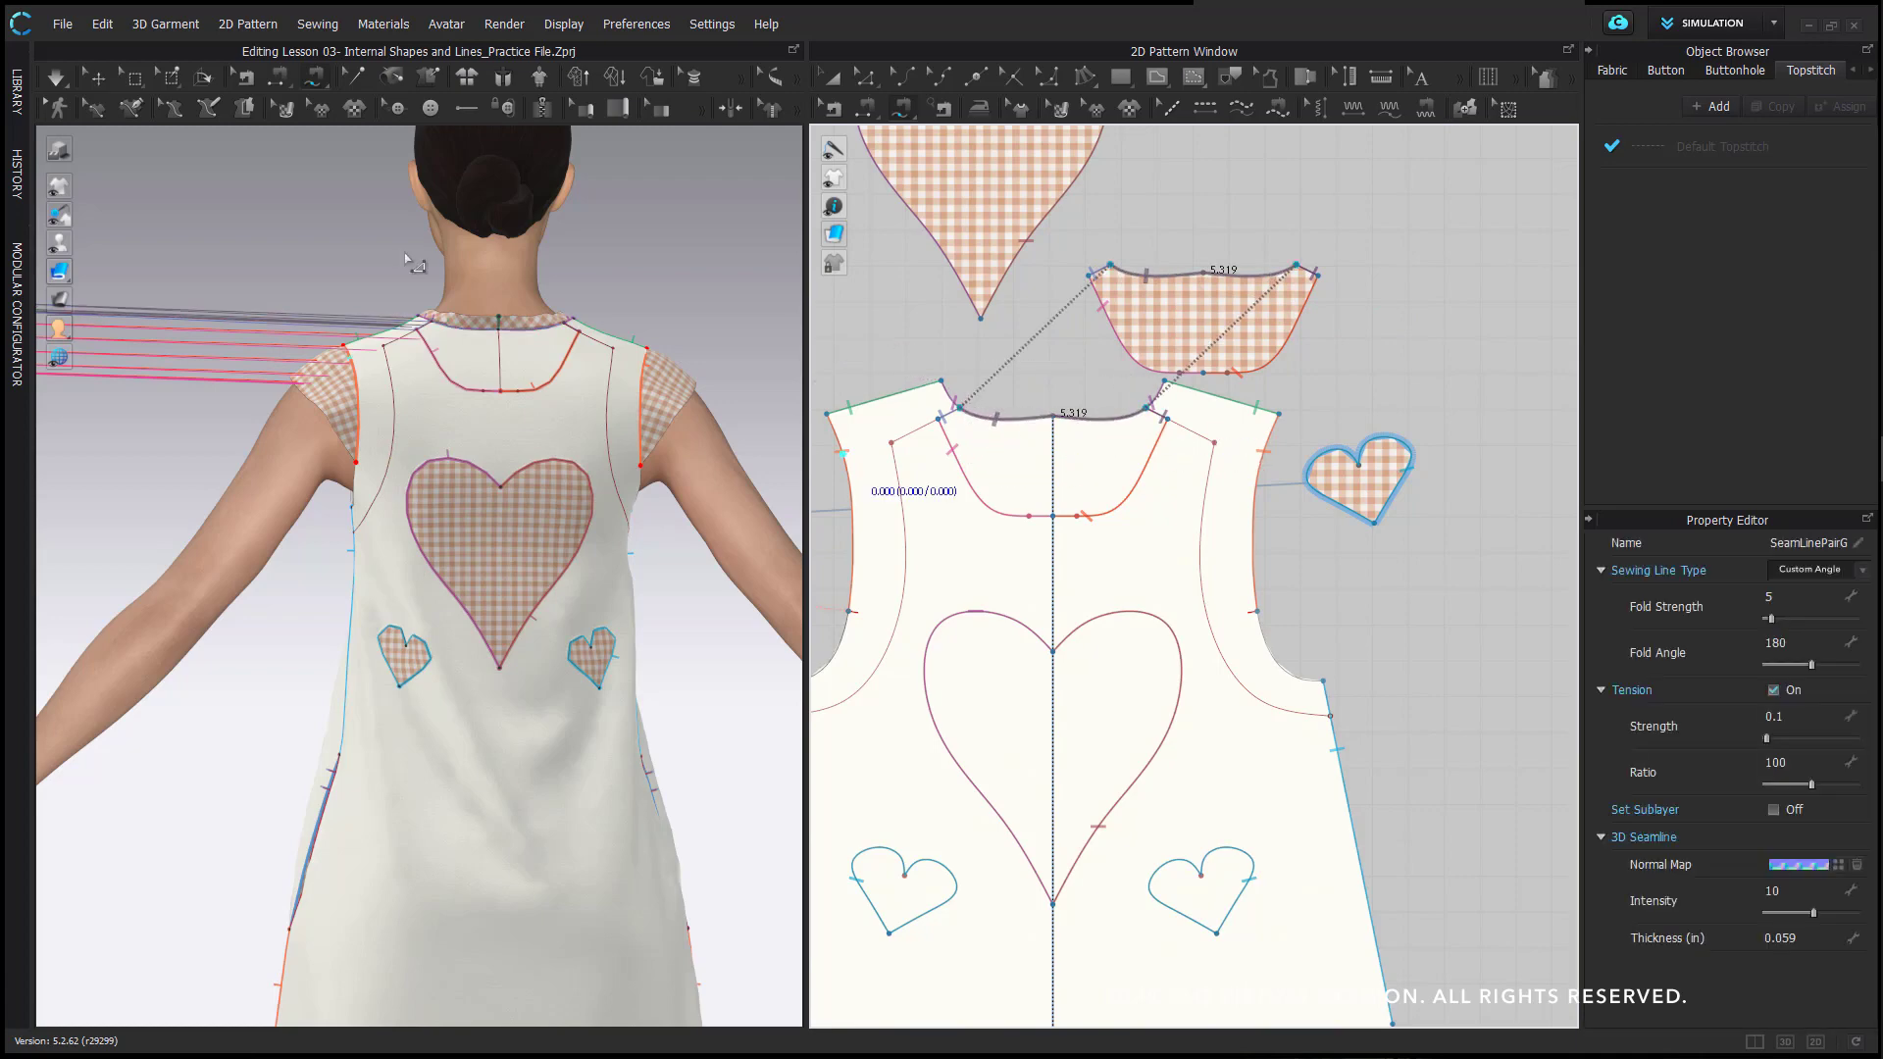
- Superimpose the neck facing pattern over the back of the 3D dress
{"action": "scroll", "coordinate": [422, 294], "scroll_direction": "down", "scroll_amount": 4}
{"action": "middle_click_drag", "start_coordinate": [431, 322], "coordinate": [602, 324]}
{"action": "scroll", "coordinate": [602, 324], "scroll_direction": "down", "scroll_amount": 1}
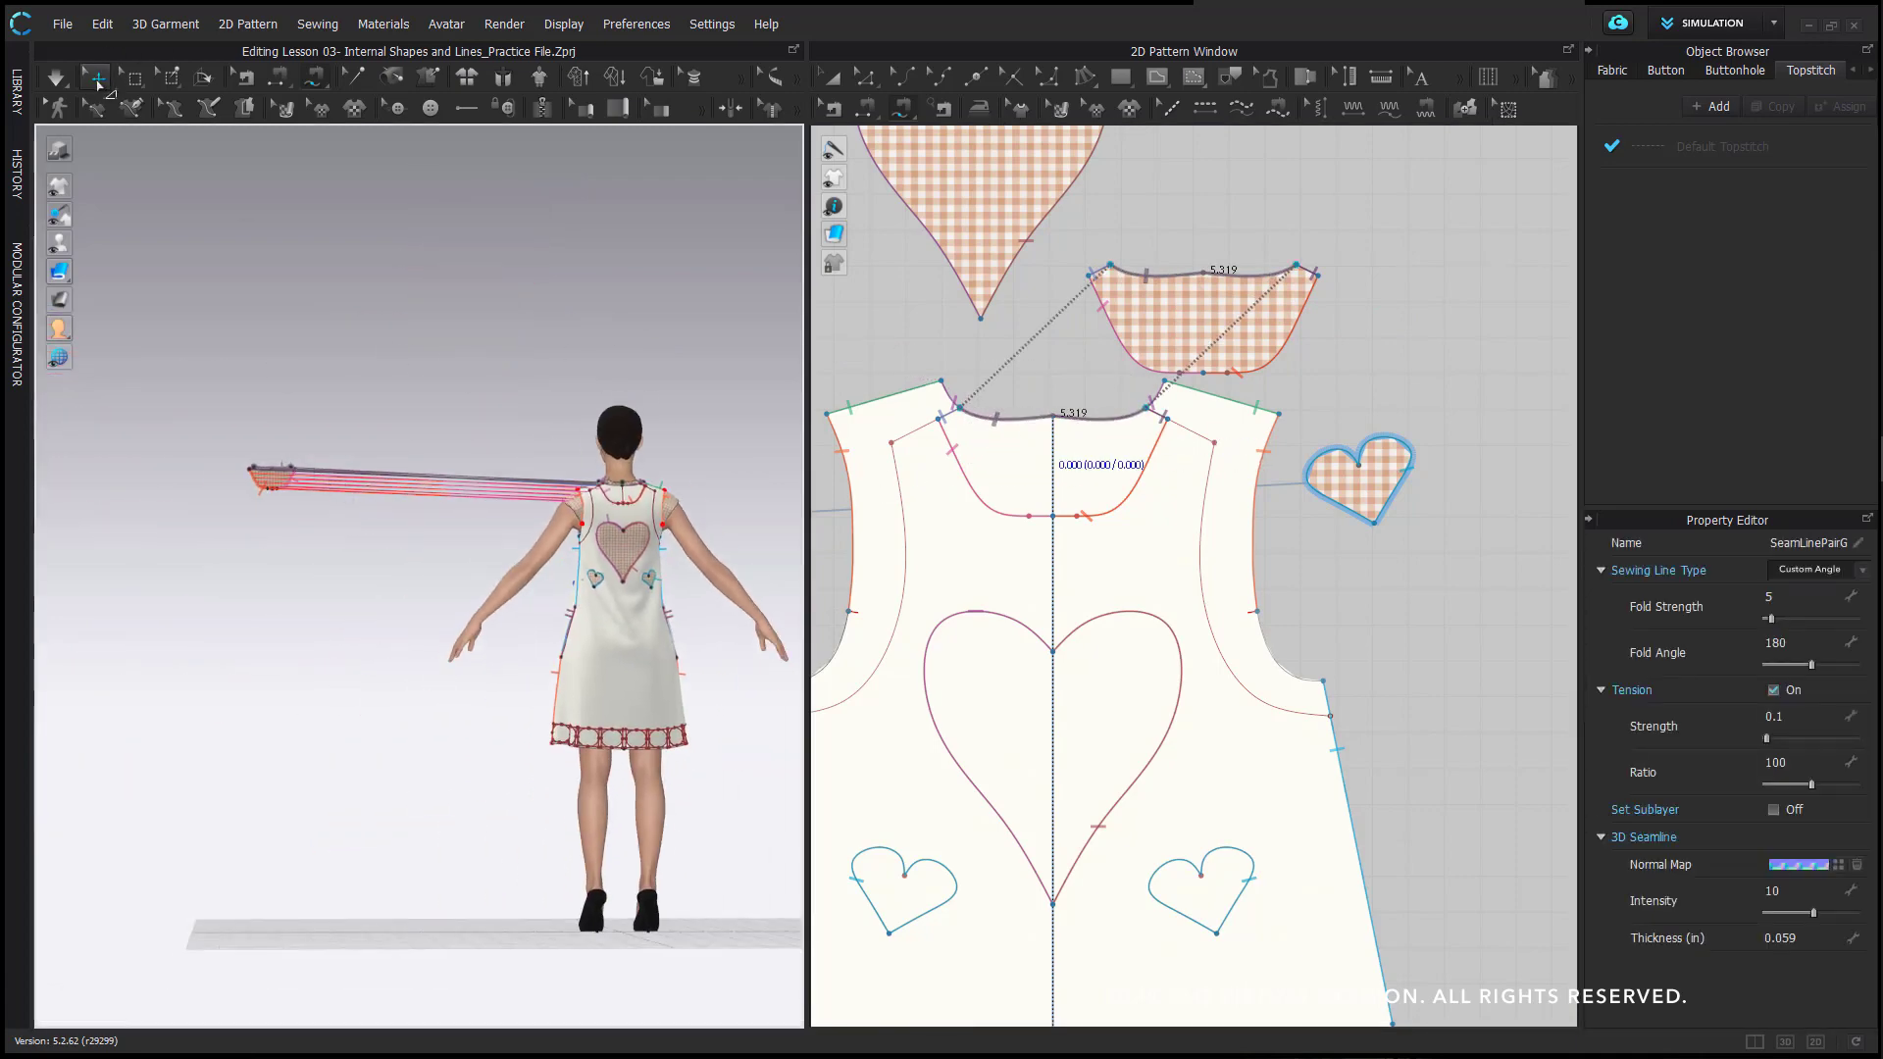
{"action": "left_click", "coordinate": [97, 78]}
{"action": "right_click", "coordinate": [291, 482]}
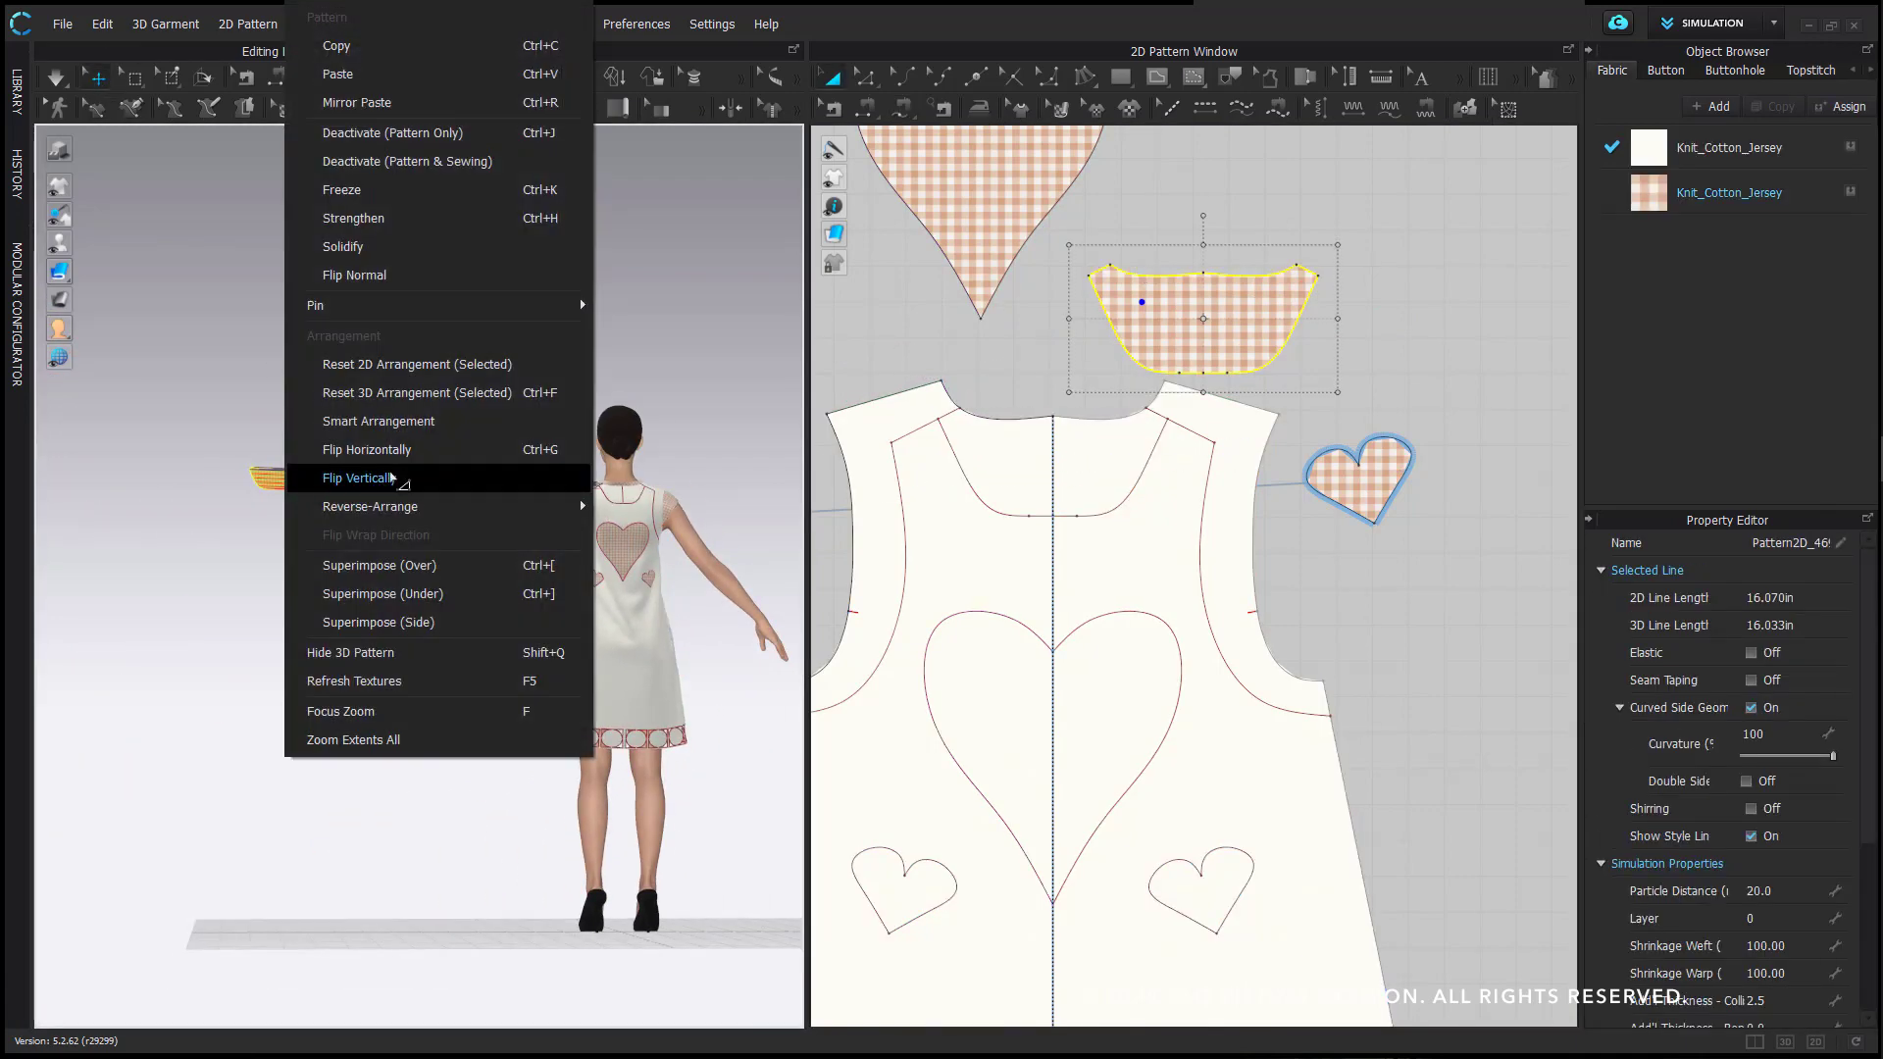
{"action": "left_click", "coordinate": [491, 559]}
{"action": "scroll", "coordinate": [569, 355], "scroll_direction": "up", "scroll_amount": 2}
{"action": "mouse_move", "coordinate": [733, 410]}
{"action": "middle_mouse_down"}
{"action": "mouse_move", "coordinate": [568, 355]}
{"action": "mouse_move", "coordinate": [525, 361]}
{"action": "middle_mouse_up"}
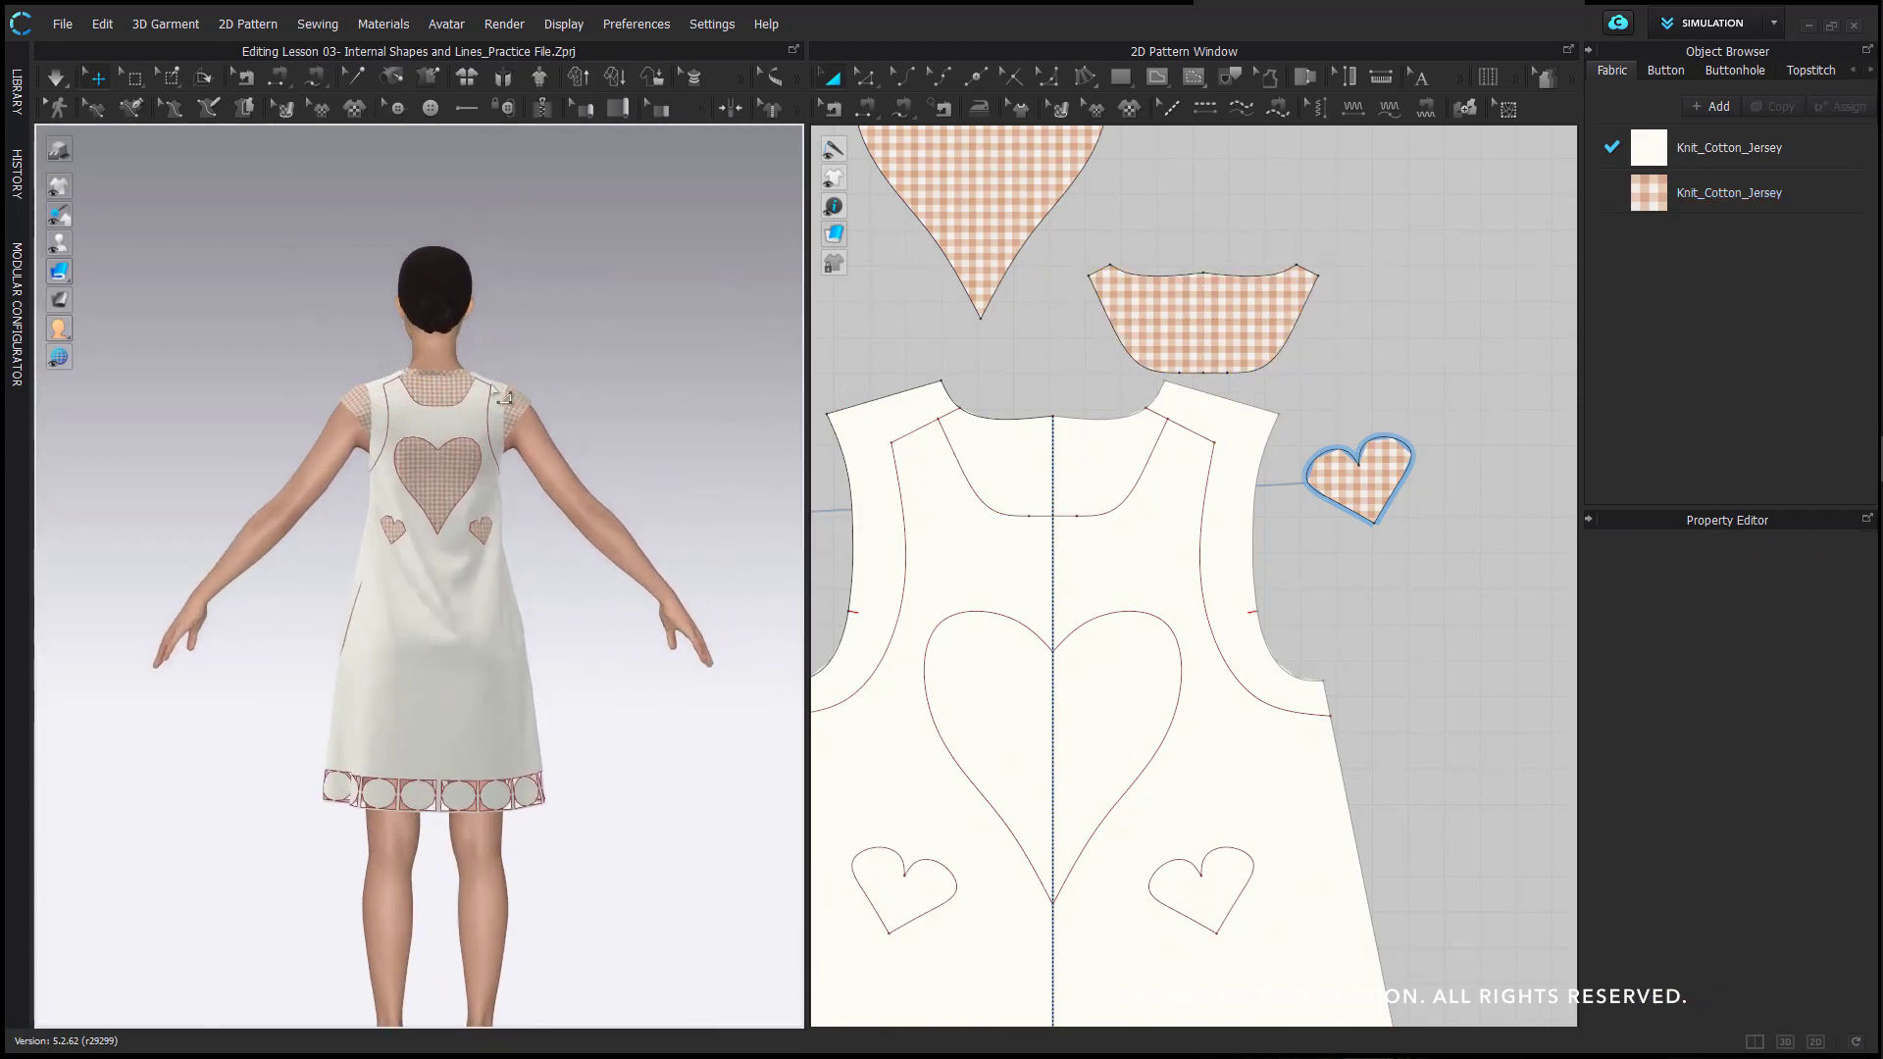
- Trace one armhole facing outline on the back panel, clone it as a pattern, and place it beside the large heart pattern
{"action": "right_click_drag", "start_coordinate": [667, 431], "coordinate": [572, 481]}
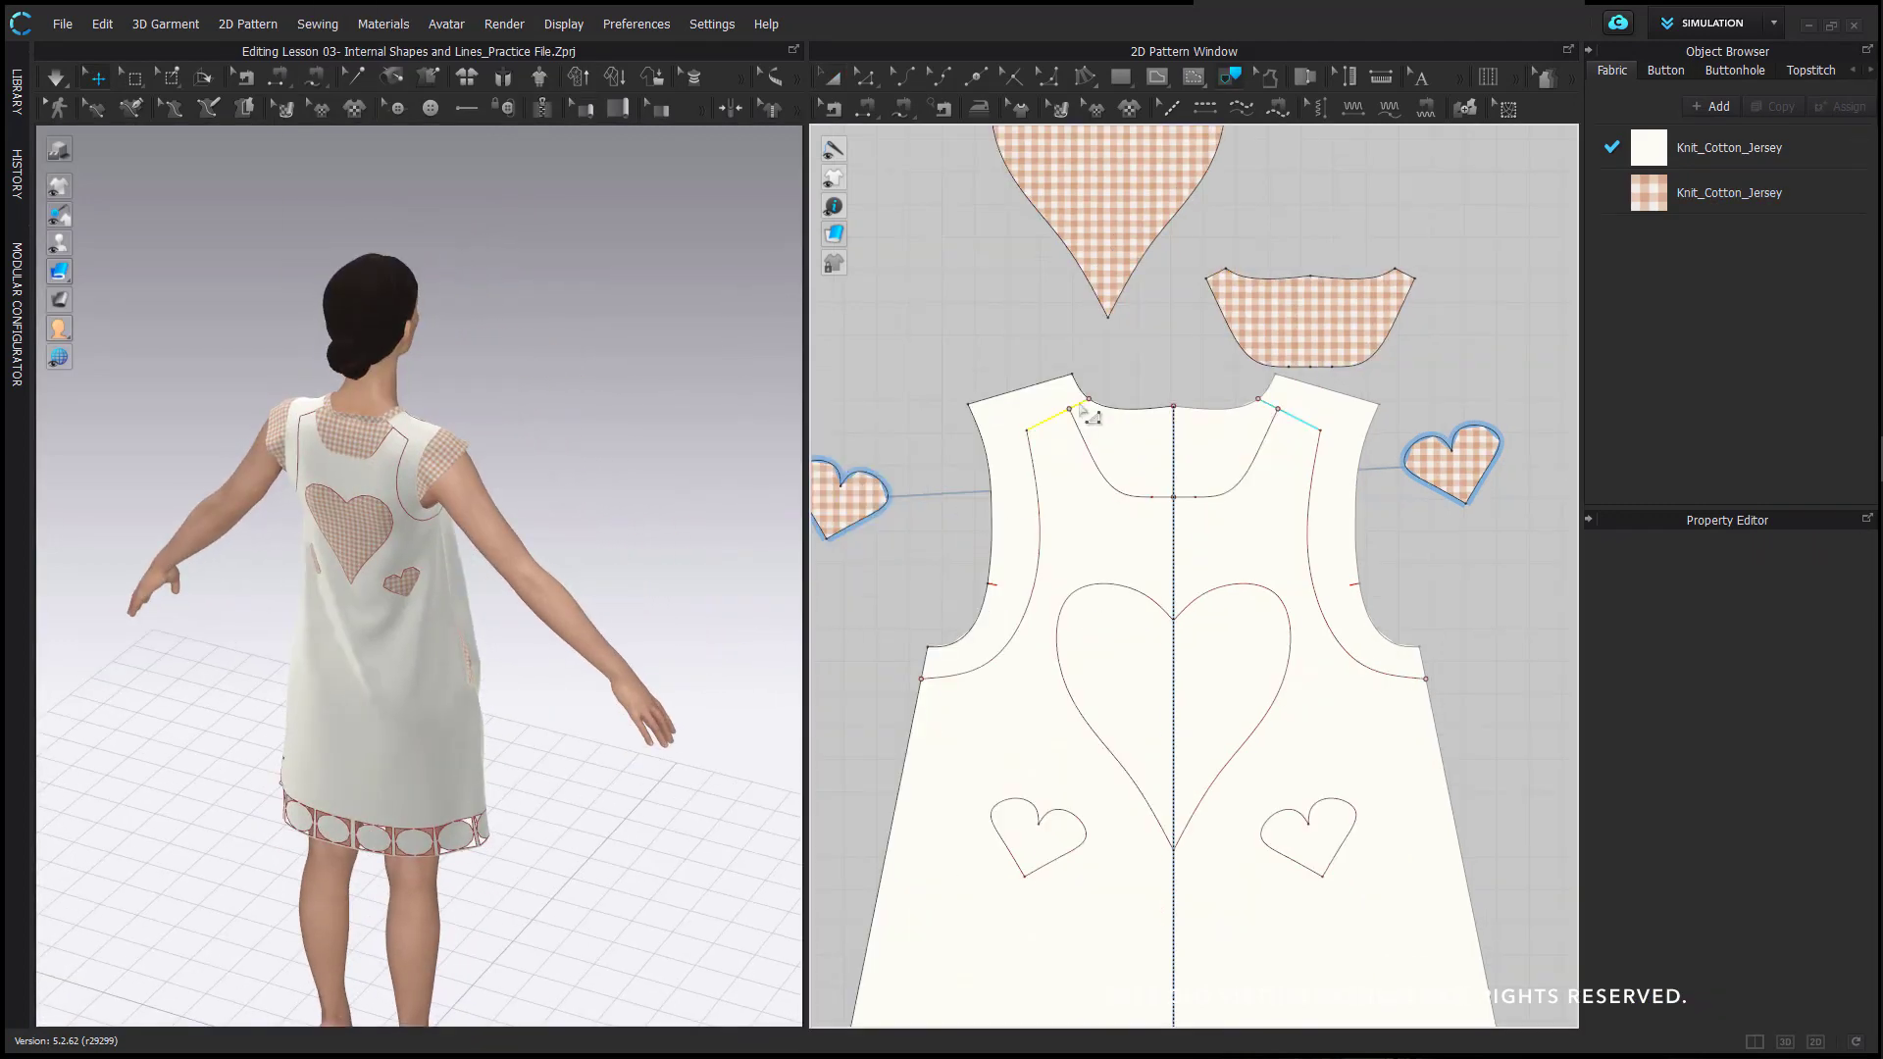
{"action": "left_click", "coordinate": [1076, 410]}
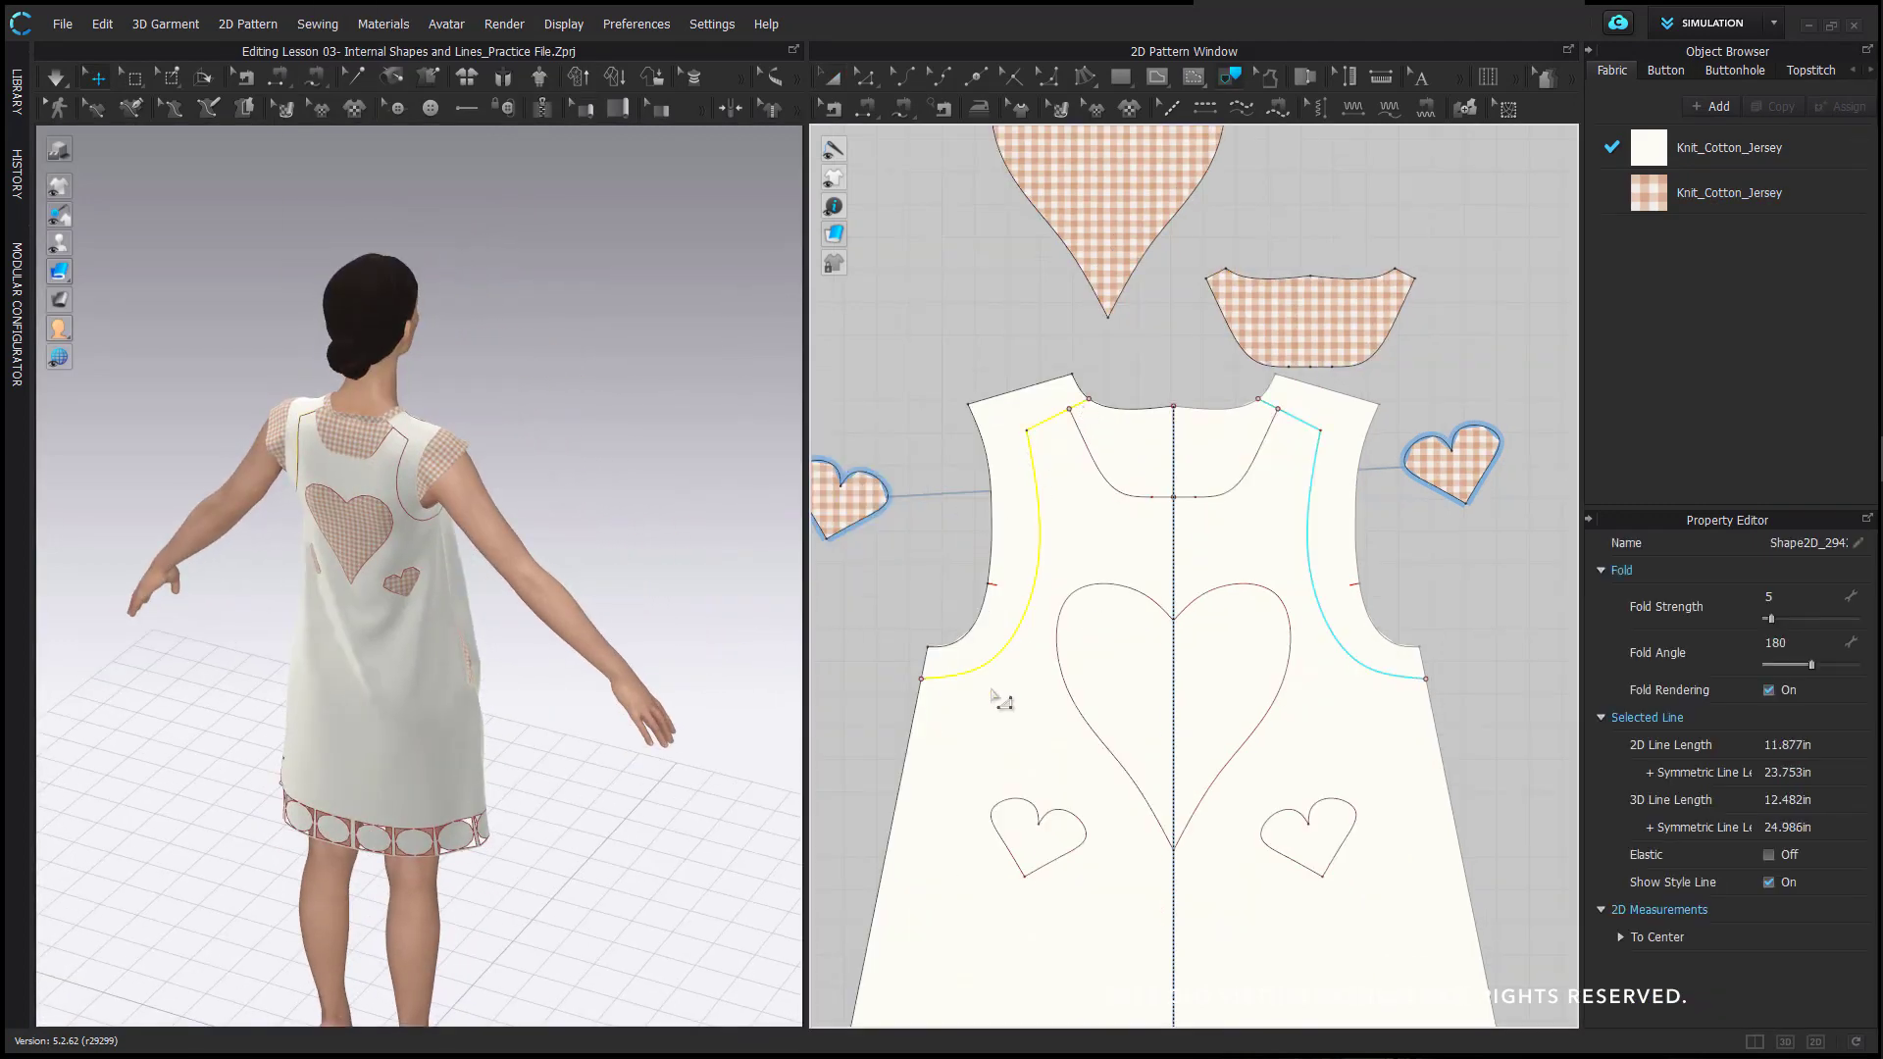
{"action": "left_click", "coordinate": [926, 674], "text": "shift"}
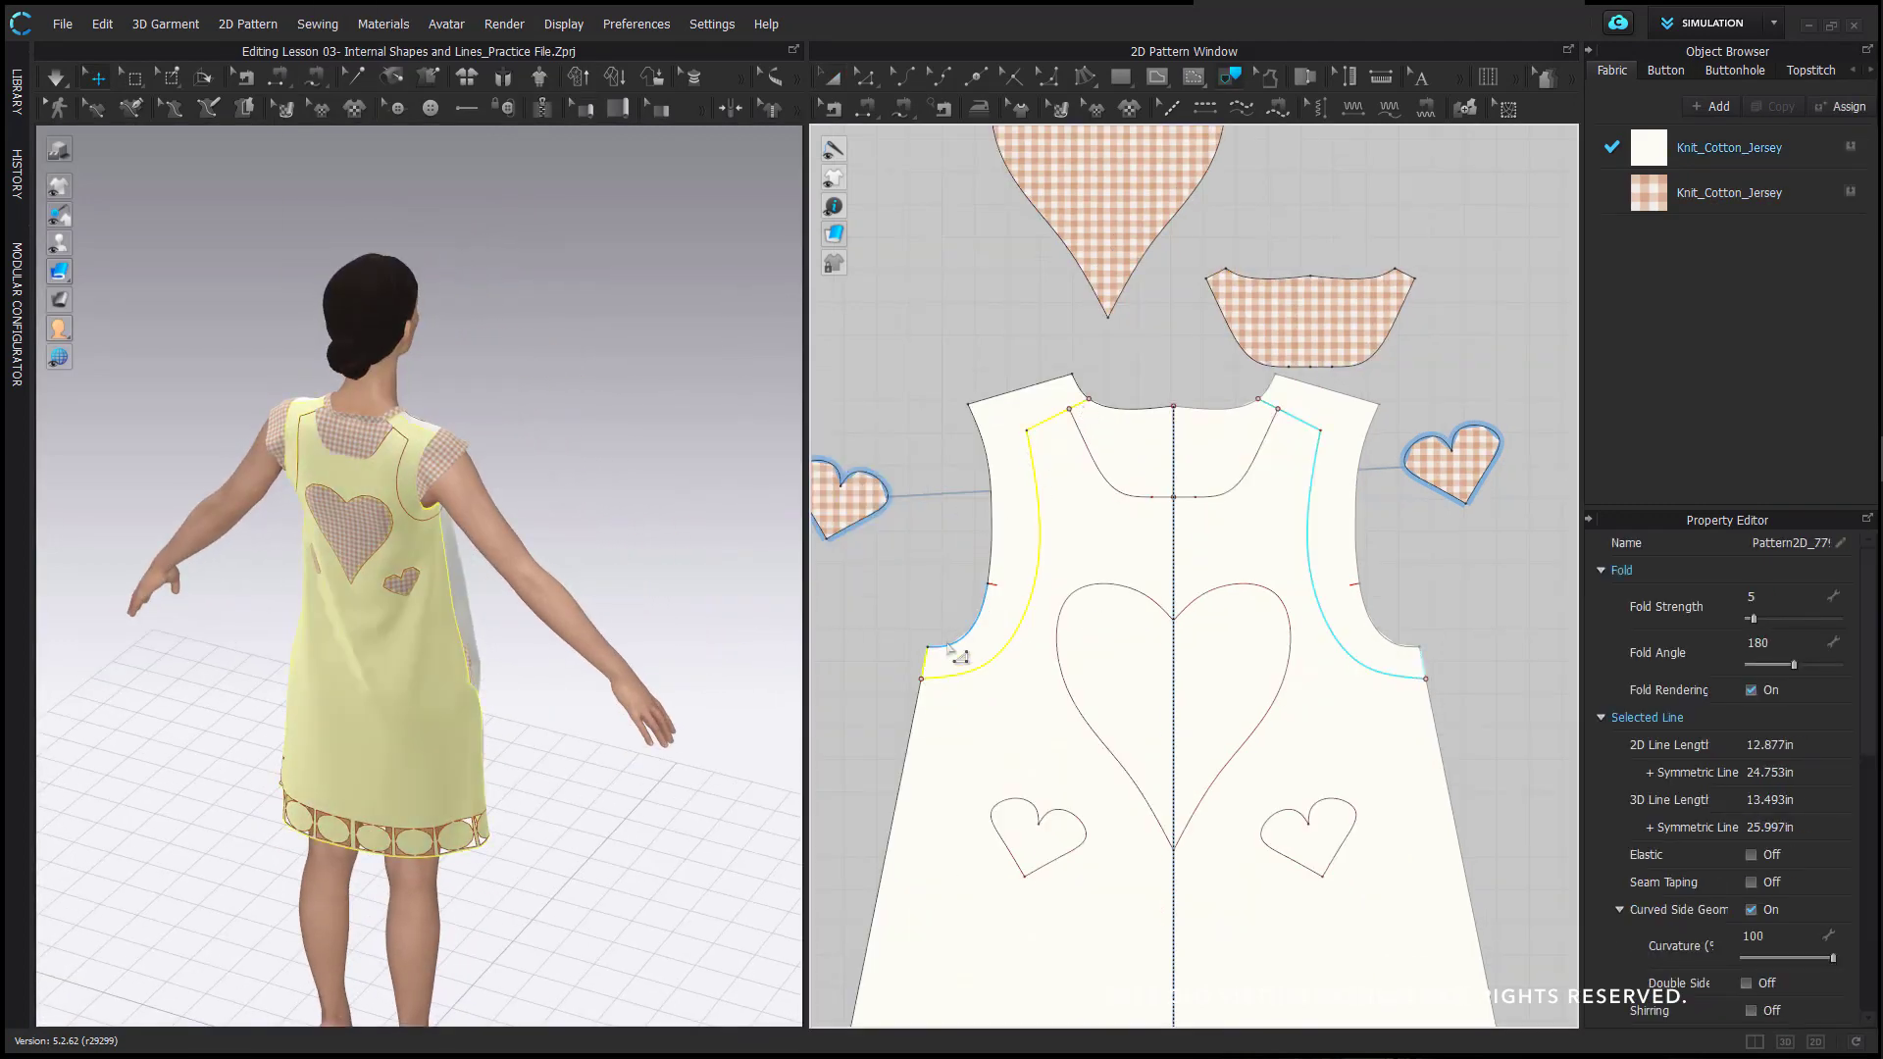
{"action": "left_click", "coordinate": [994, 397], "text": "shift"}
{"action": "left_click", "coordinate": [981, 442], "text": "shift"}
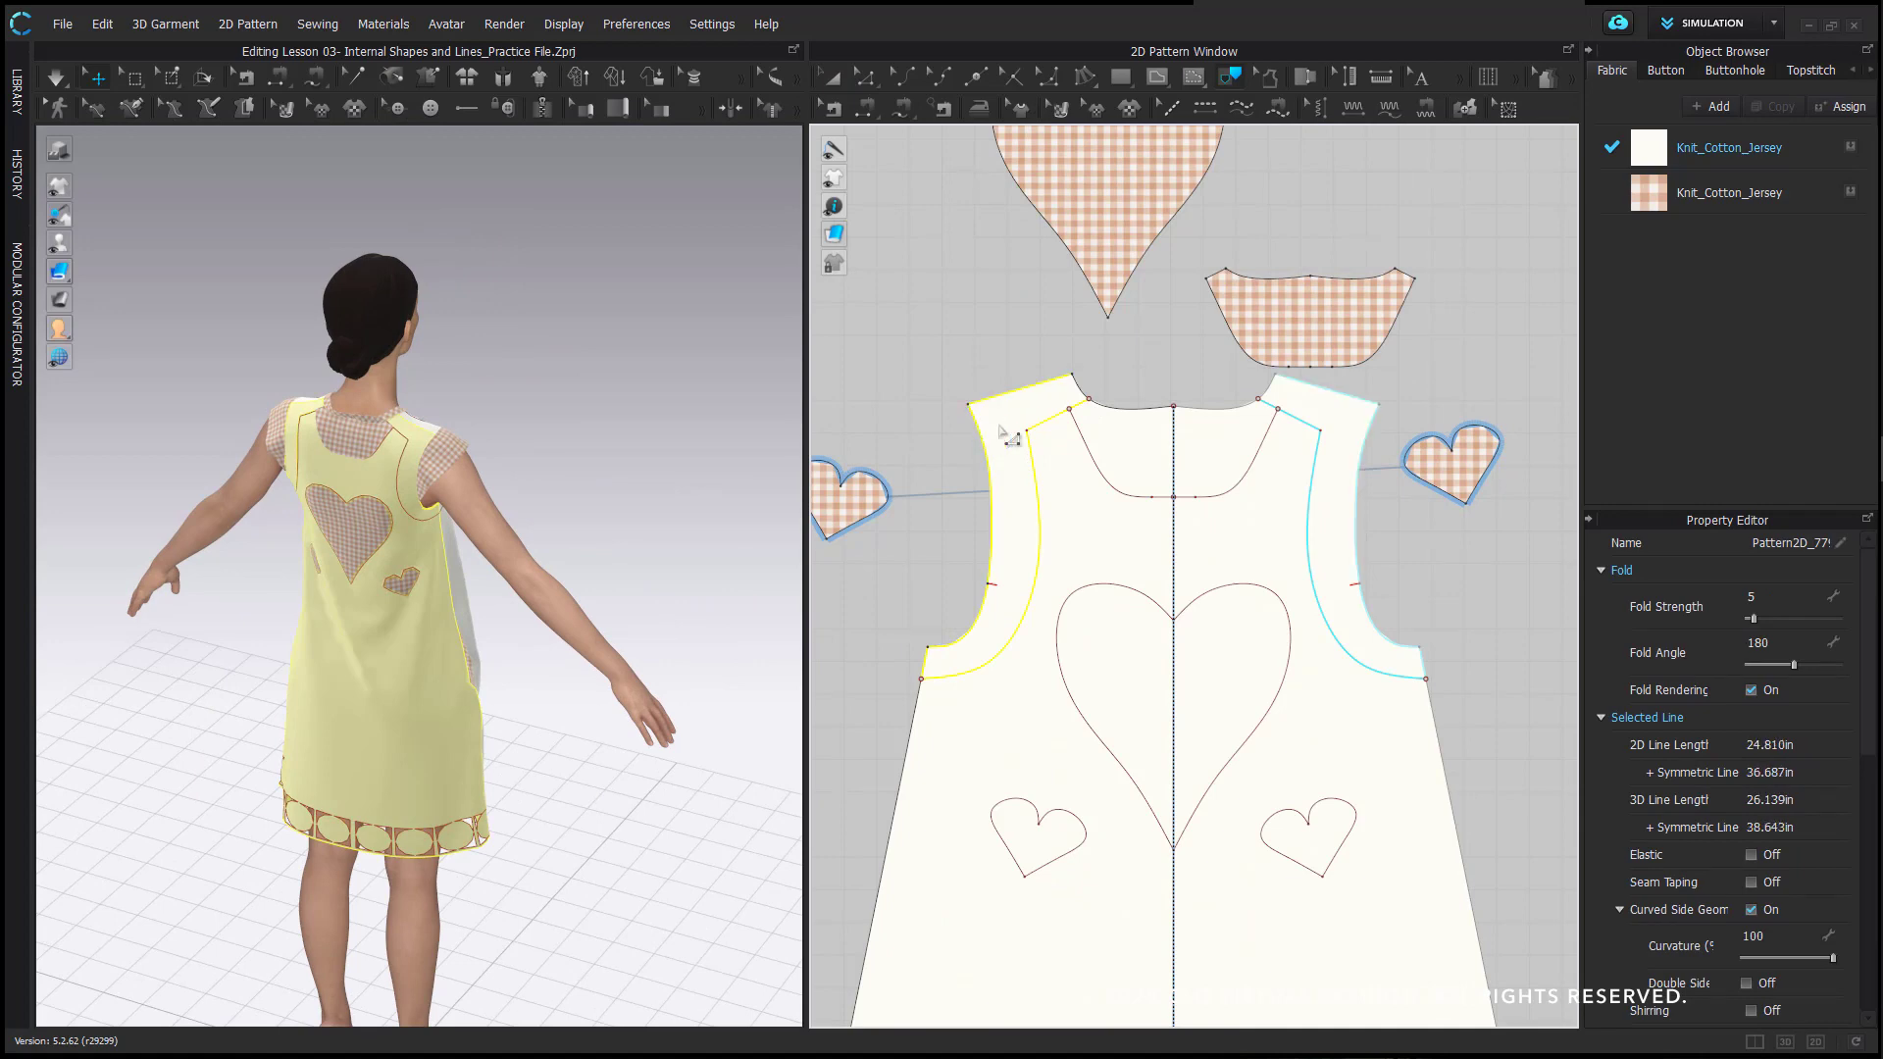
{"action": "right_click", "coordinate": [1075, 385]}
{"action": "left_click", "coordinate": [1114, 404]}
{"action": "scroll", "coordinate": [1043, 402], "scroll_direction": "down", "scroll_amount": 2}
{"action": "left_click", "coordinate": [956, 347]}
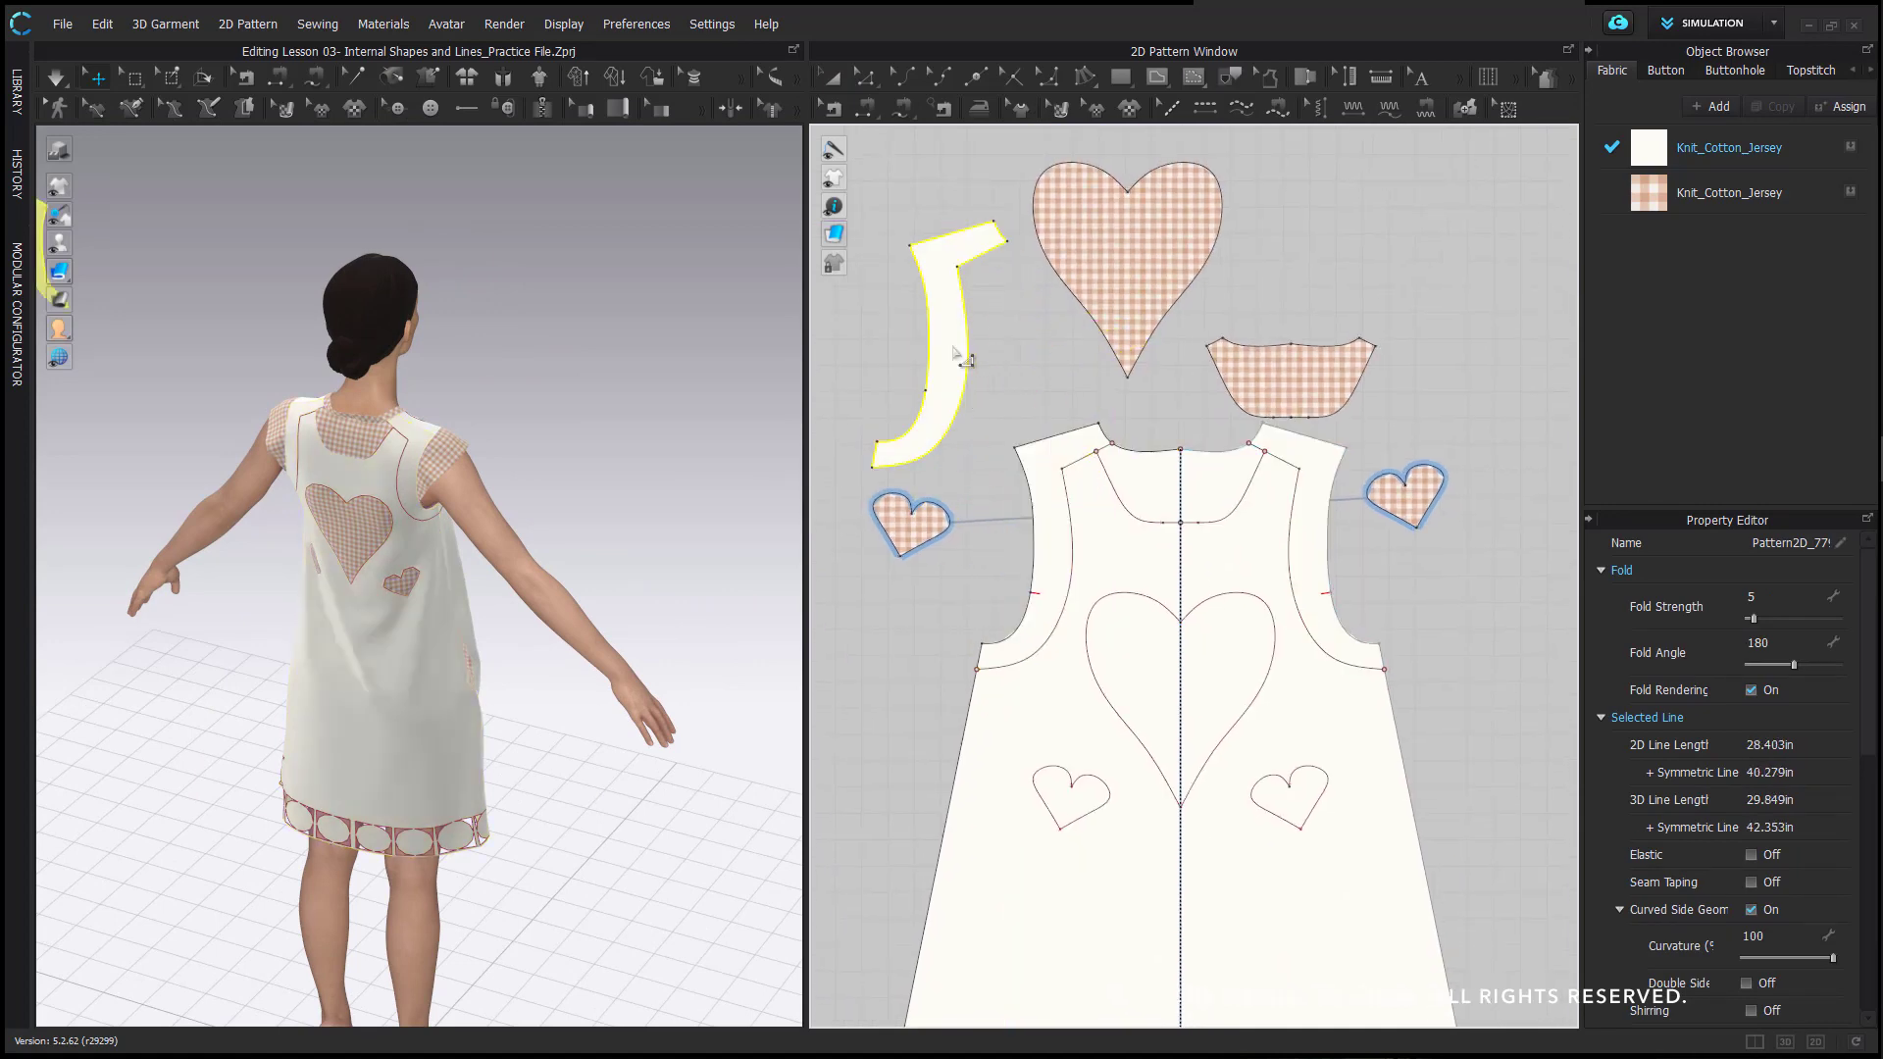
- Free-sew the armhole facing pattern's inner edge to the internal armhole facing line on the back panel
{"action": "key", "text": "m"}
{"action": "left_click", "coordinate": [1005, 241]}
{"action": "left_click", "coordinate": [874, 466]}
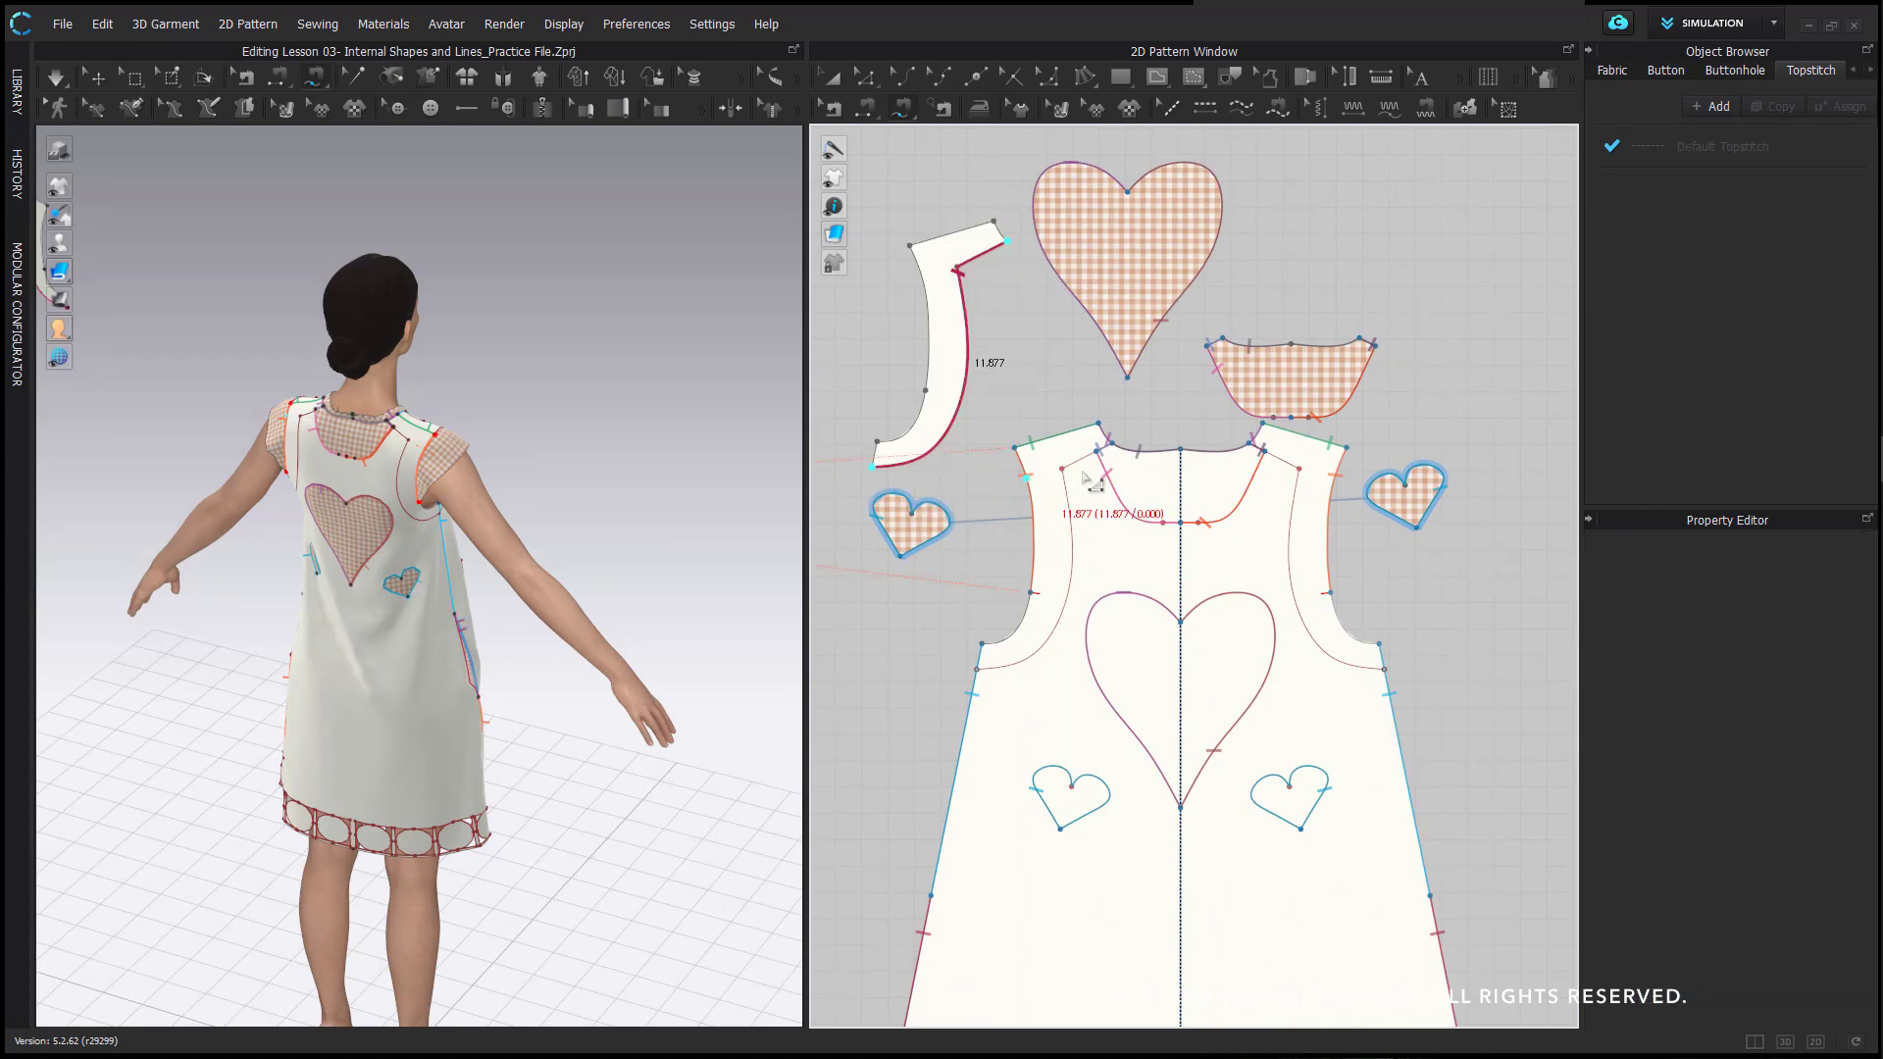
{"action": "left_click", "coordinate": [1113, 446]}
{"action": "left_click", "coordinate": [978, 669]}
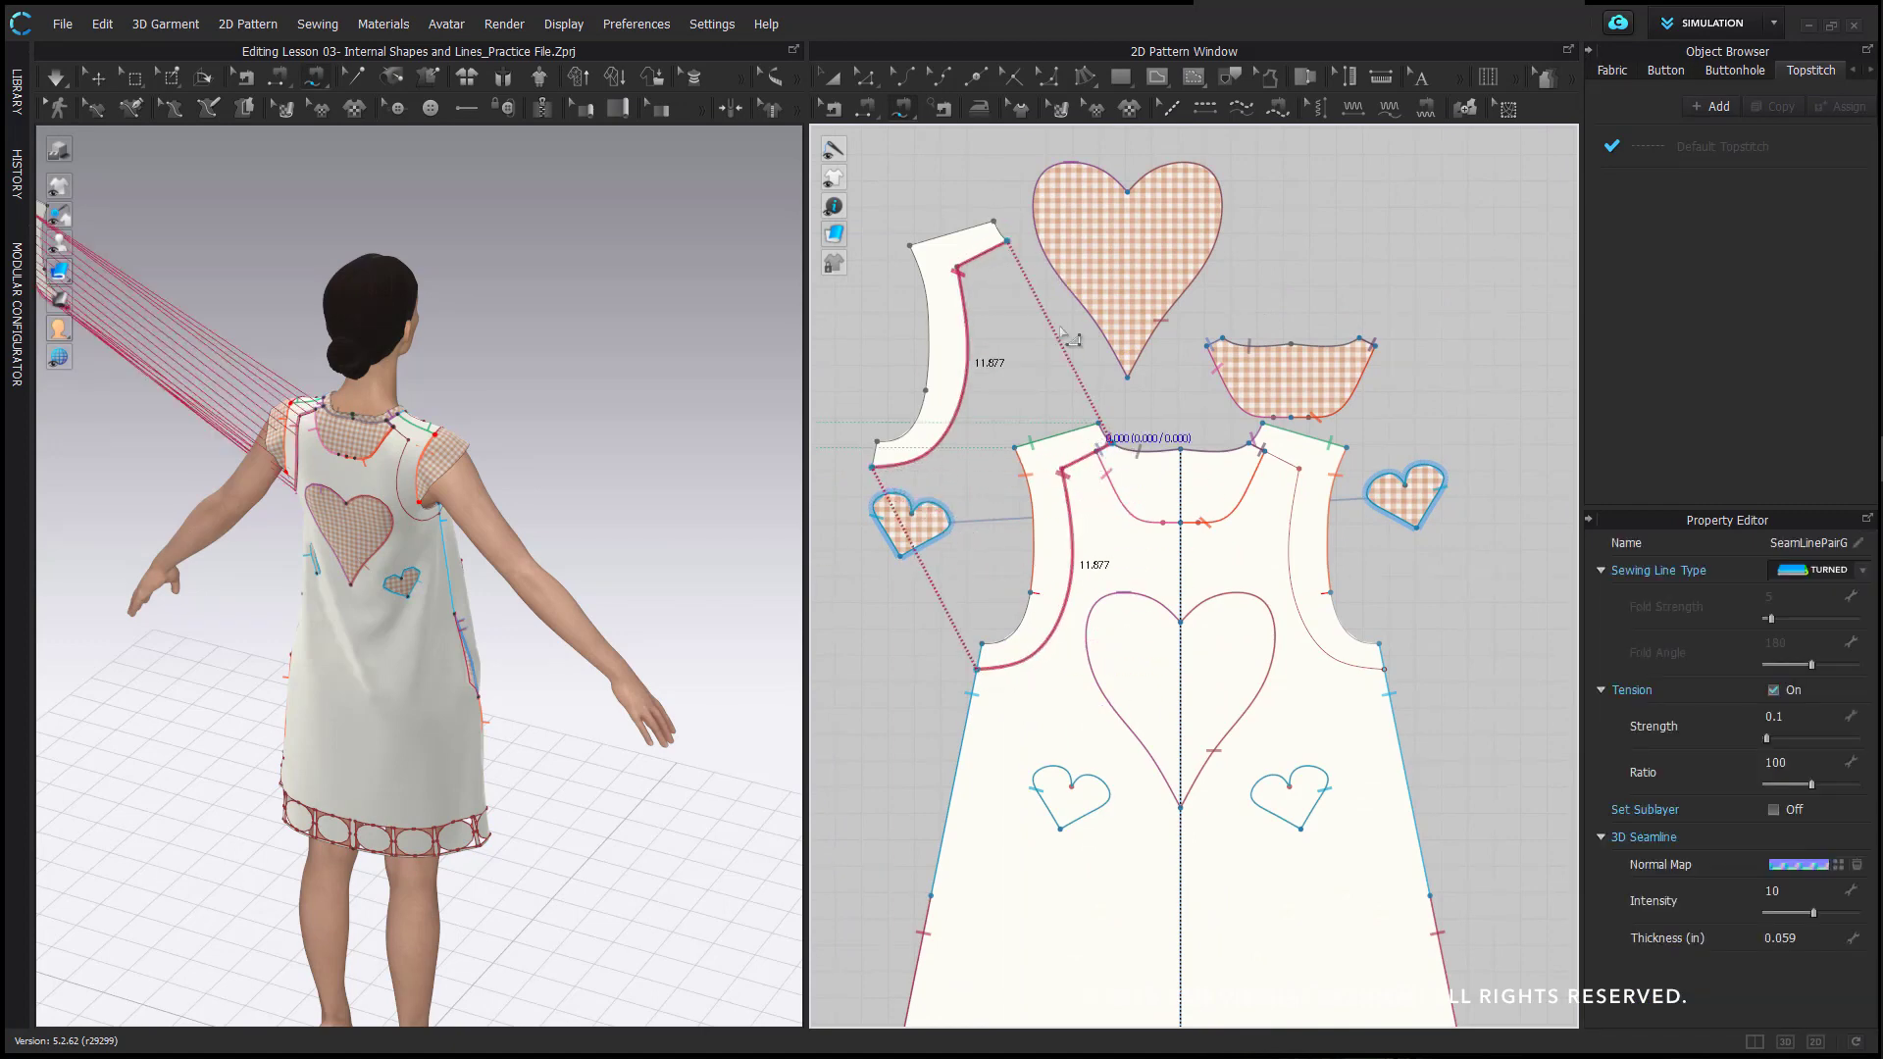
- Free-sew the armhole facing's shoulder and outer armhole edges to the matching shoulder and armhole edges of the back panel
{"action": "left_click", "coordinate": [994, 223]}
{"action": "left_click", "coordinate": [876, 442]}
{"action": "left_click", "coordinate": [1099, 425]}
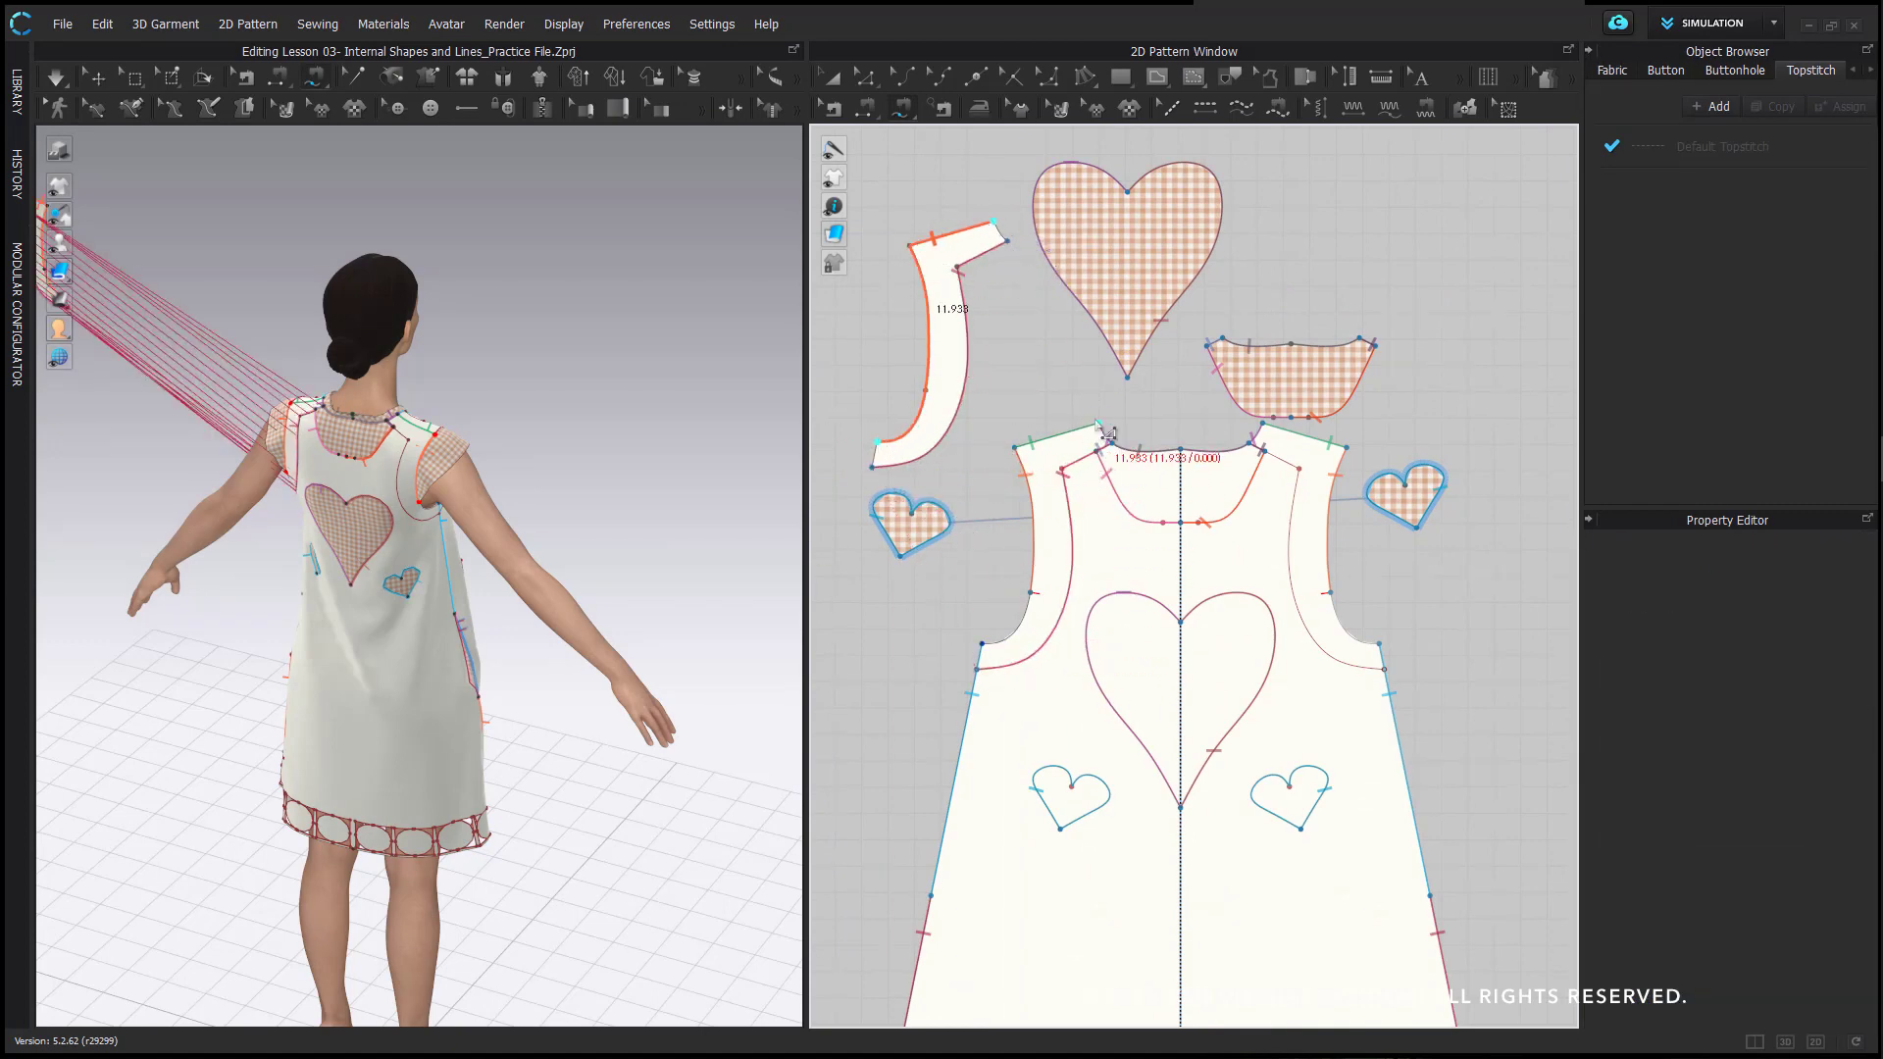
{"action": "left_click", "coordinate": [982, 639]}
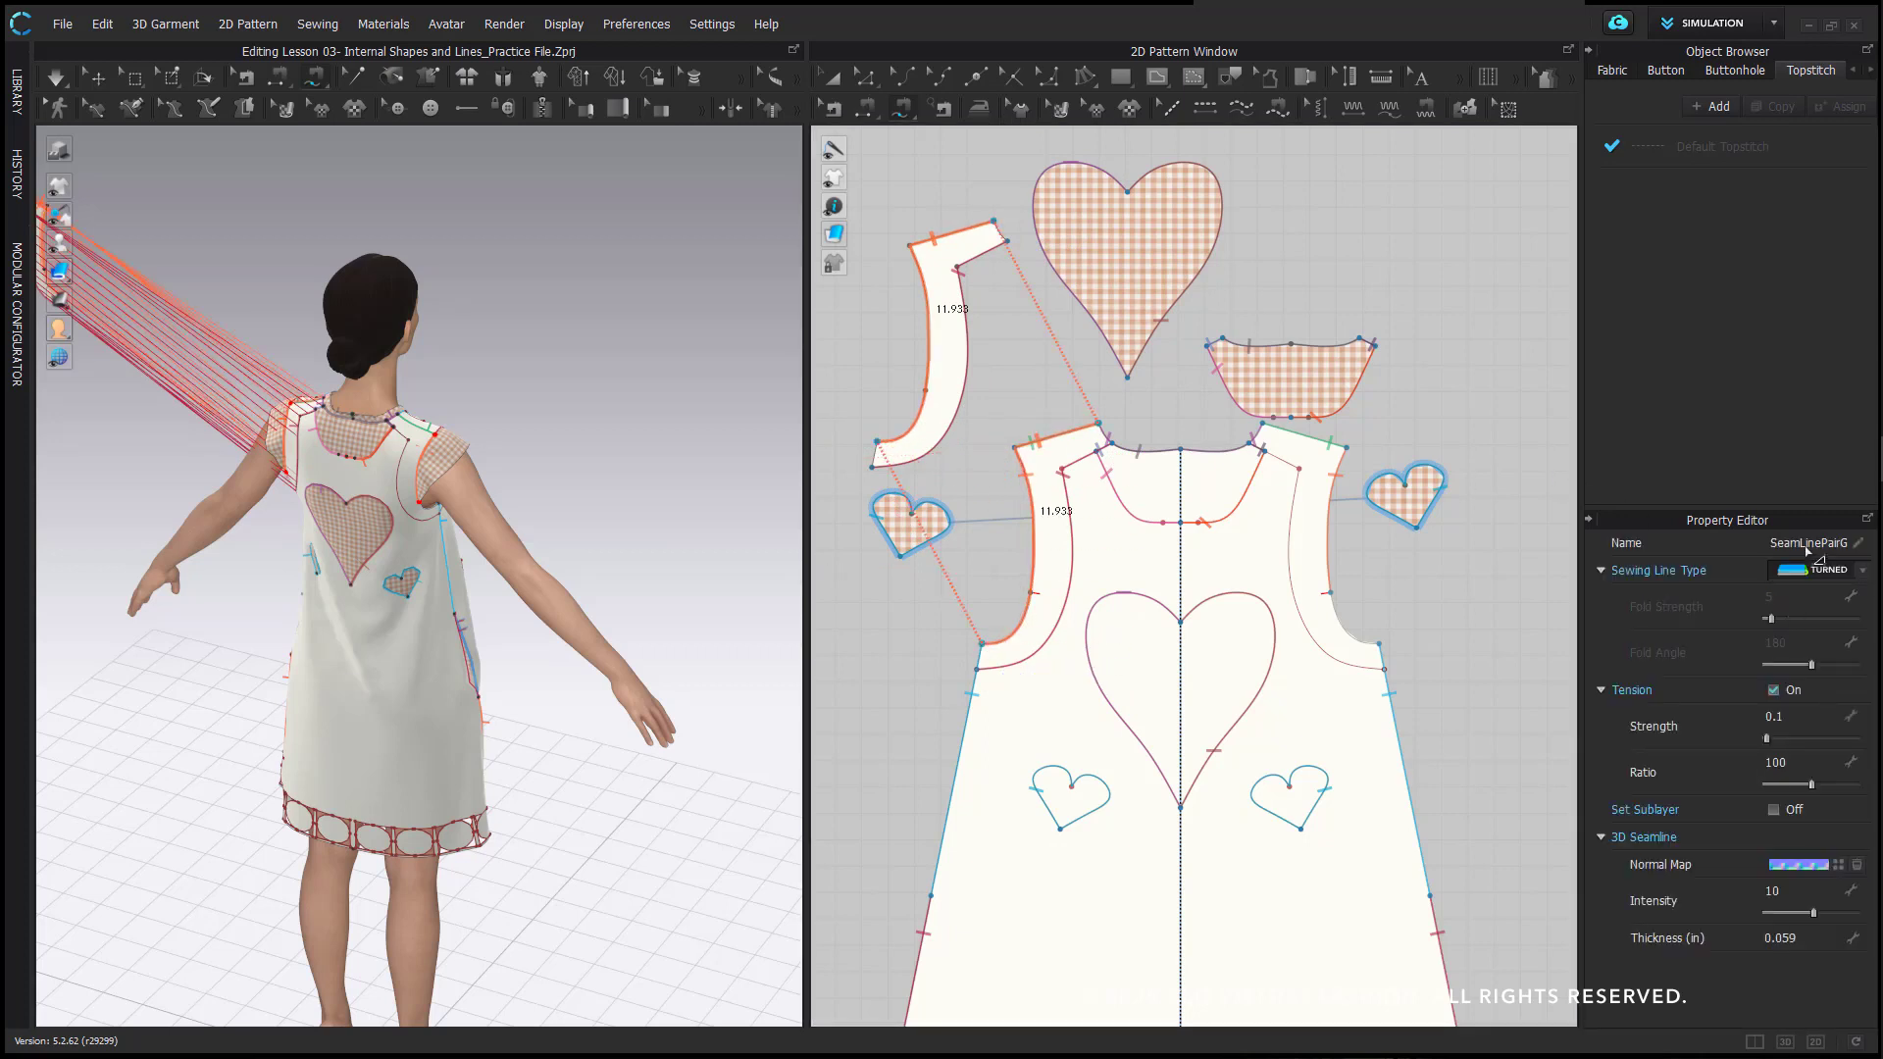
- Assign the checked Knit_Cotton_Jersey fabric to the armhole facing pattern
{"action": "key", "text": "a"}
{"action": "left_click", "coordinate": [945, 249]}
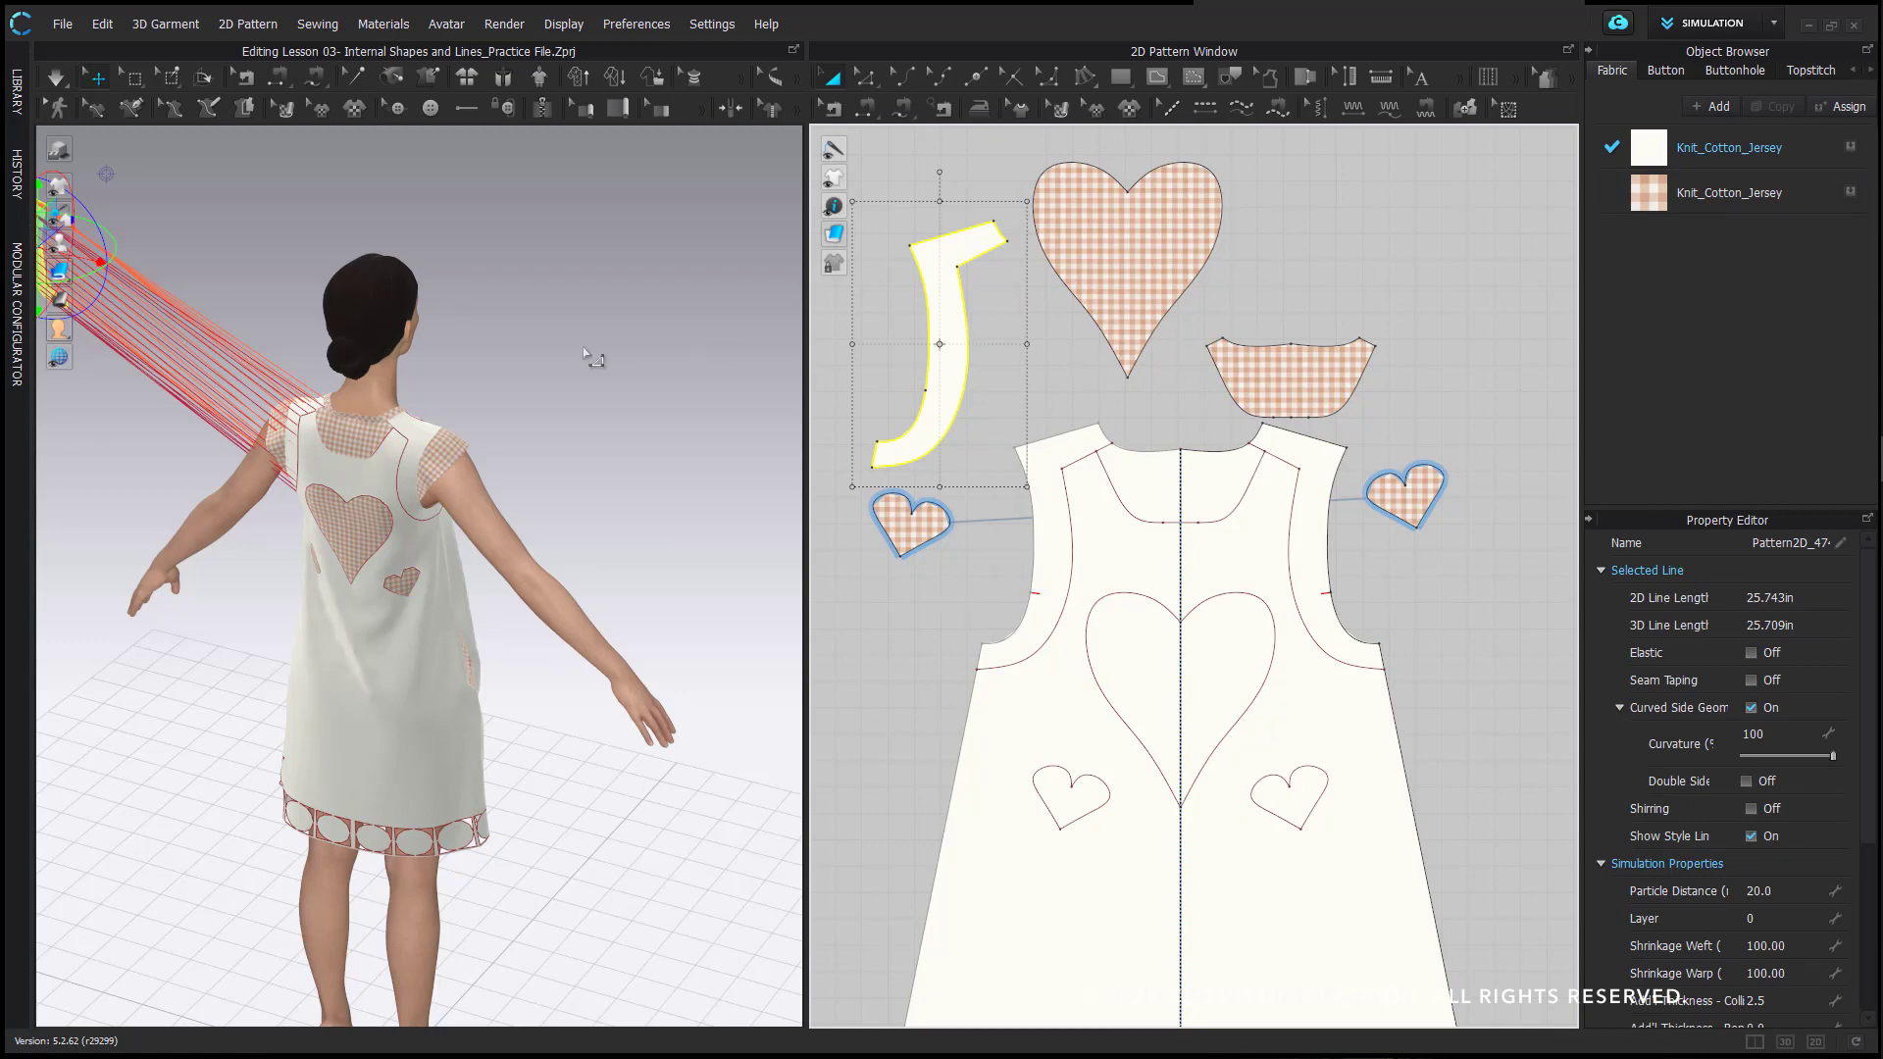
{"action": "scroll", "coordinate": [583, 353], "scroll_direction": "up", "scroll_amount": 3}
{"action": "right_click_drag", "start_coordinate": [583, 353], "coordinate": [667, 343]}
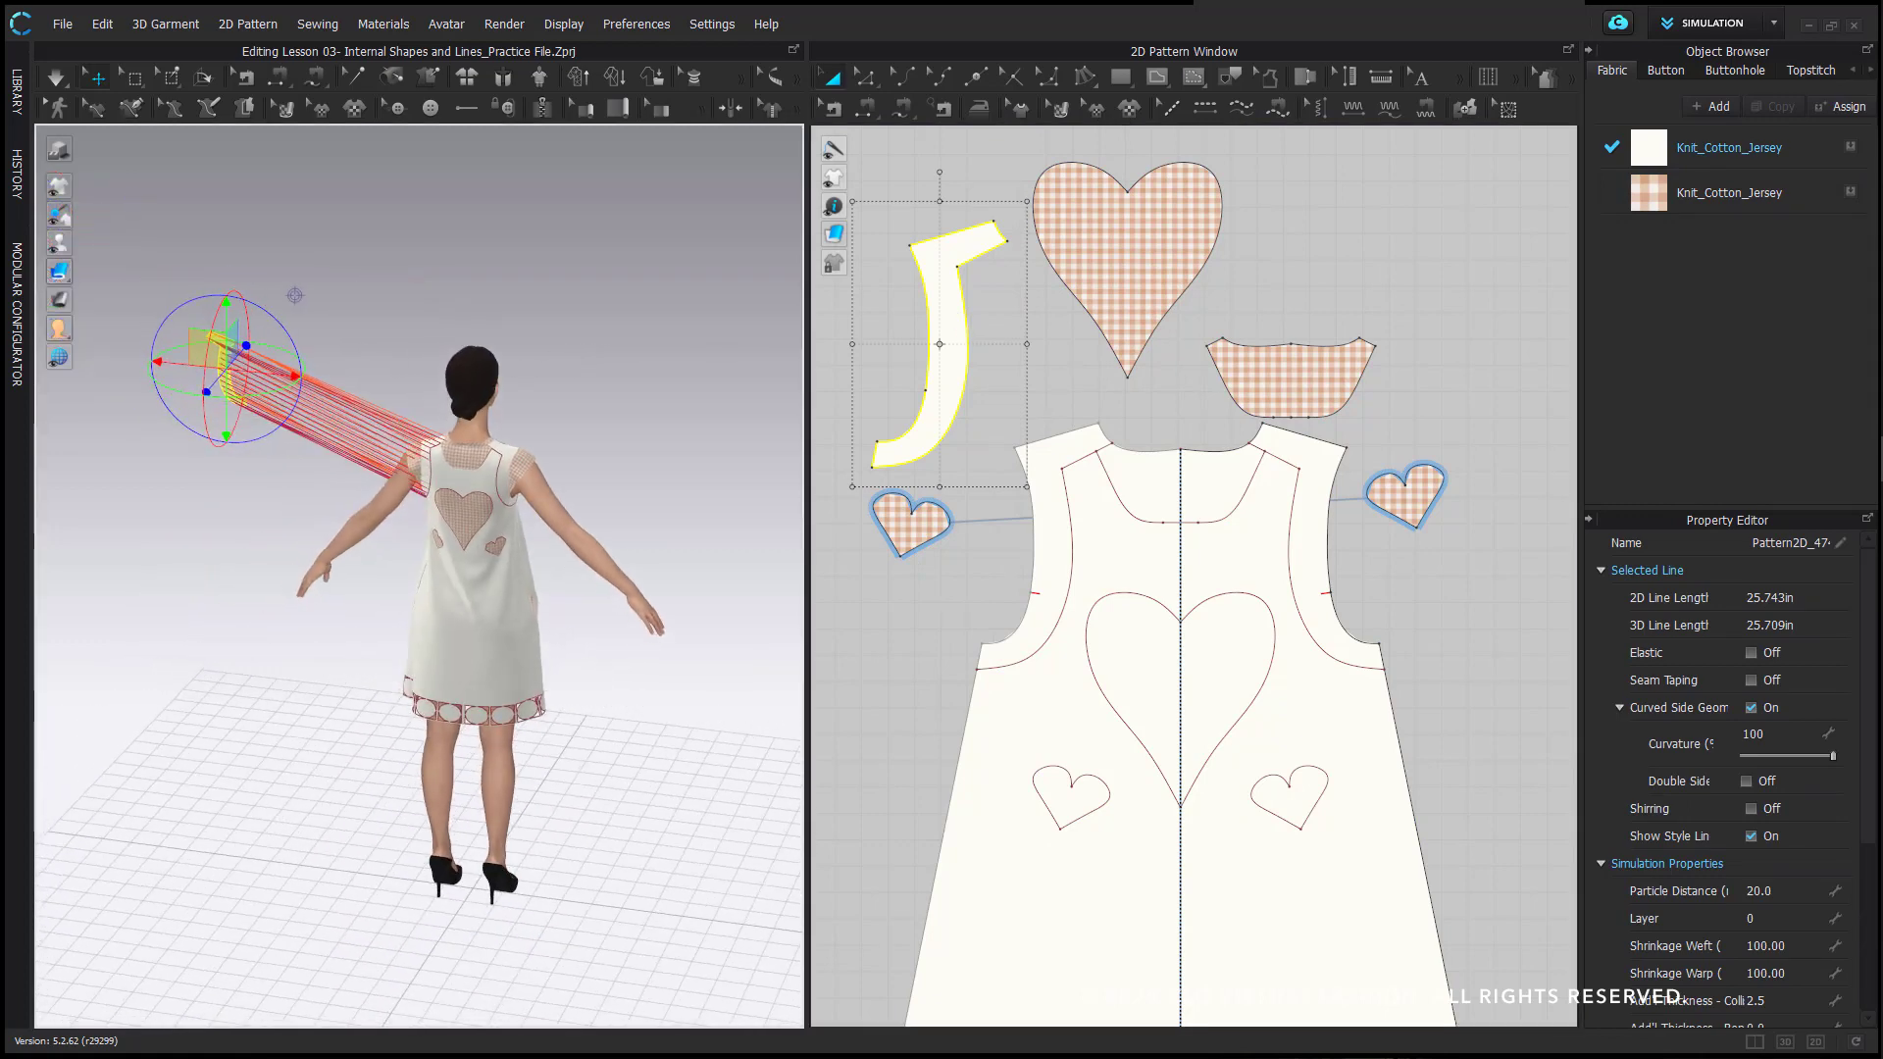
{"action": "left_click", "coordinate": [1850, 191]}
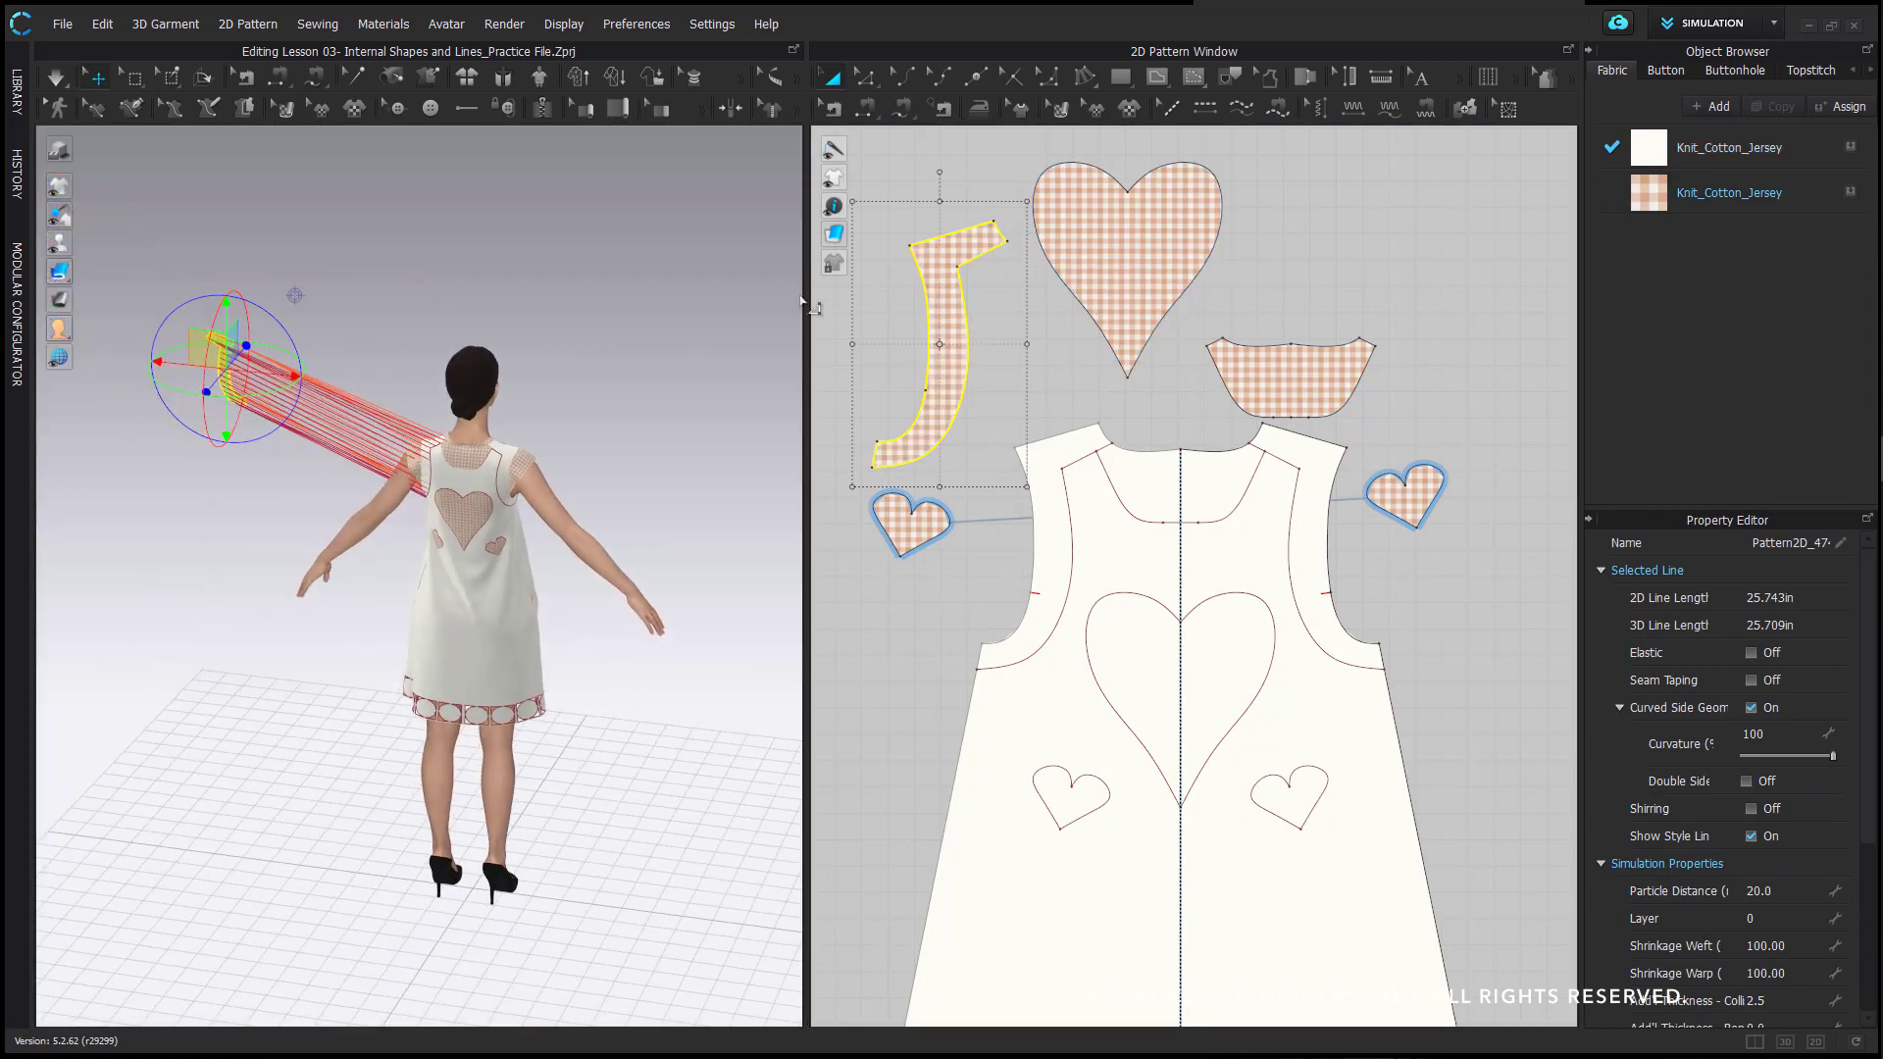
{"action": "scroll", "coordinate": [540, 402], "scroll_direction": "down", "scroll_amount": 2}
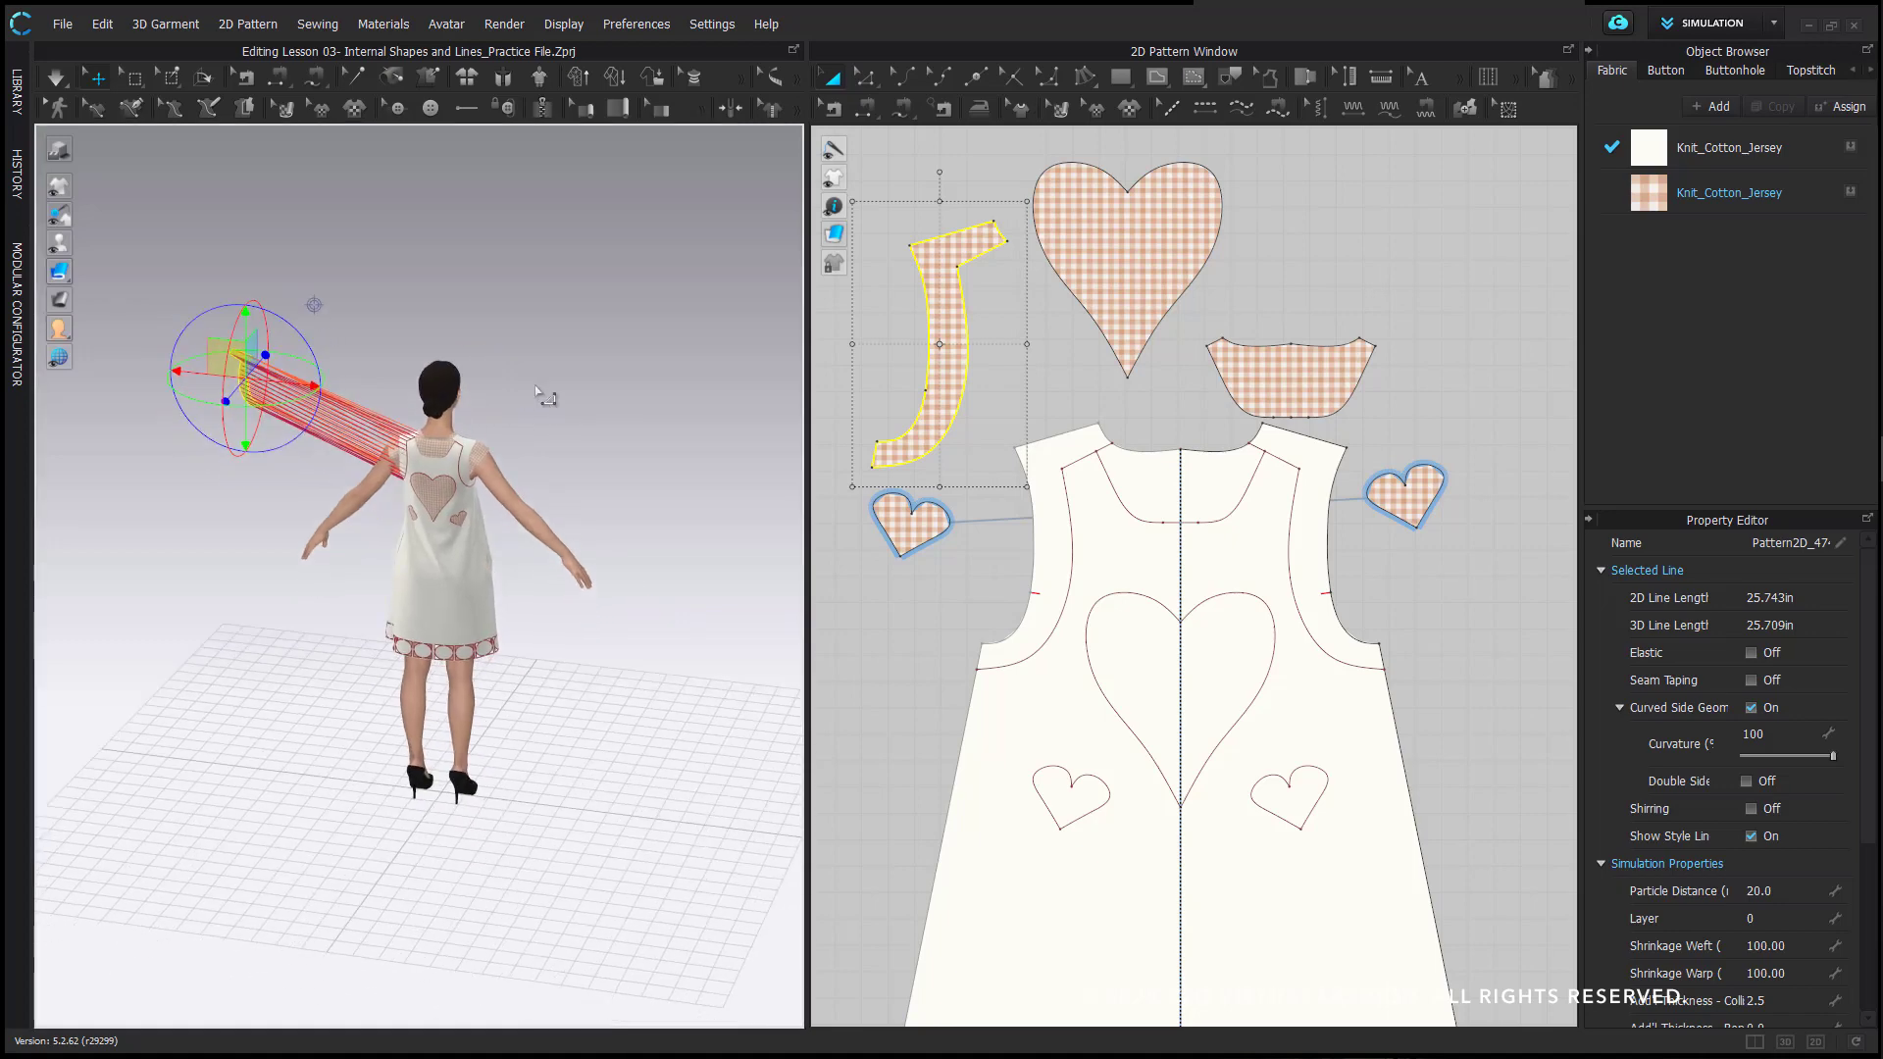
- Create a mirrored, sewing-linked copy of the back armhole facing and place it on the opposite side of the heart and neck facing patterns
{"action": "right_click", "coordinate": [964, 291]}
{"action": "left_click", "coordinate": [1068, 278]}
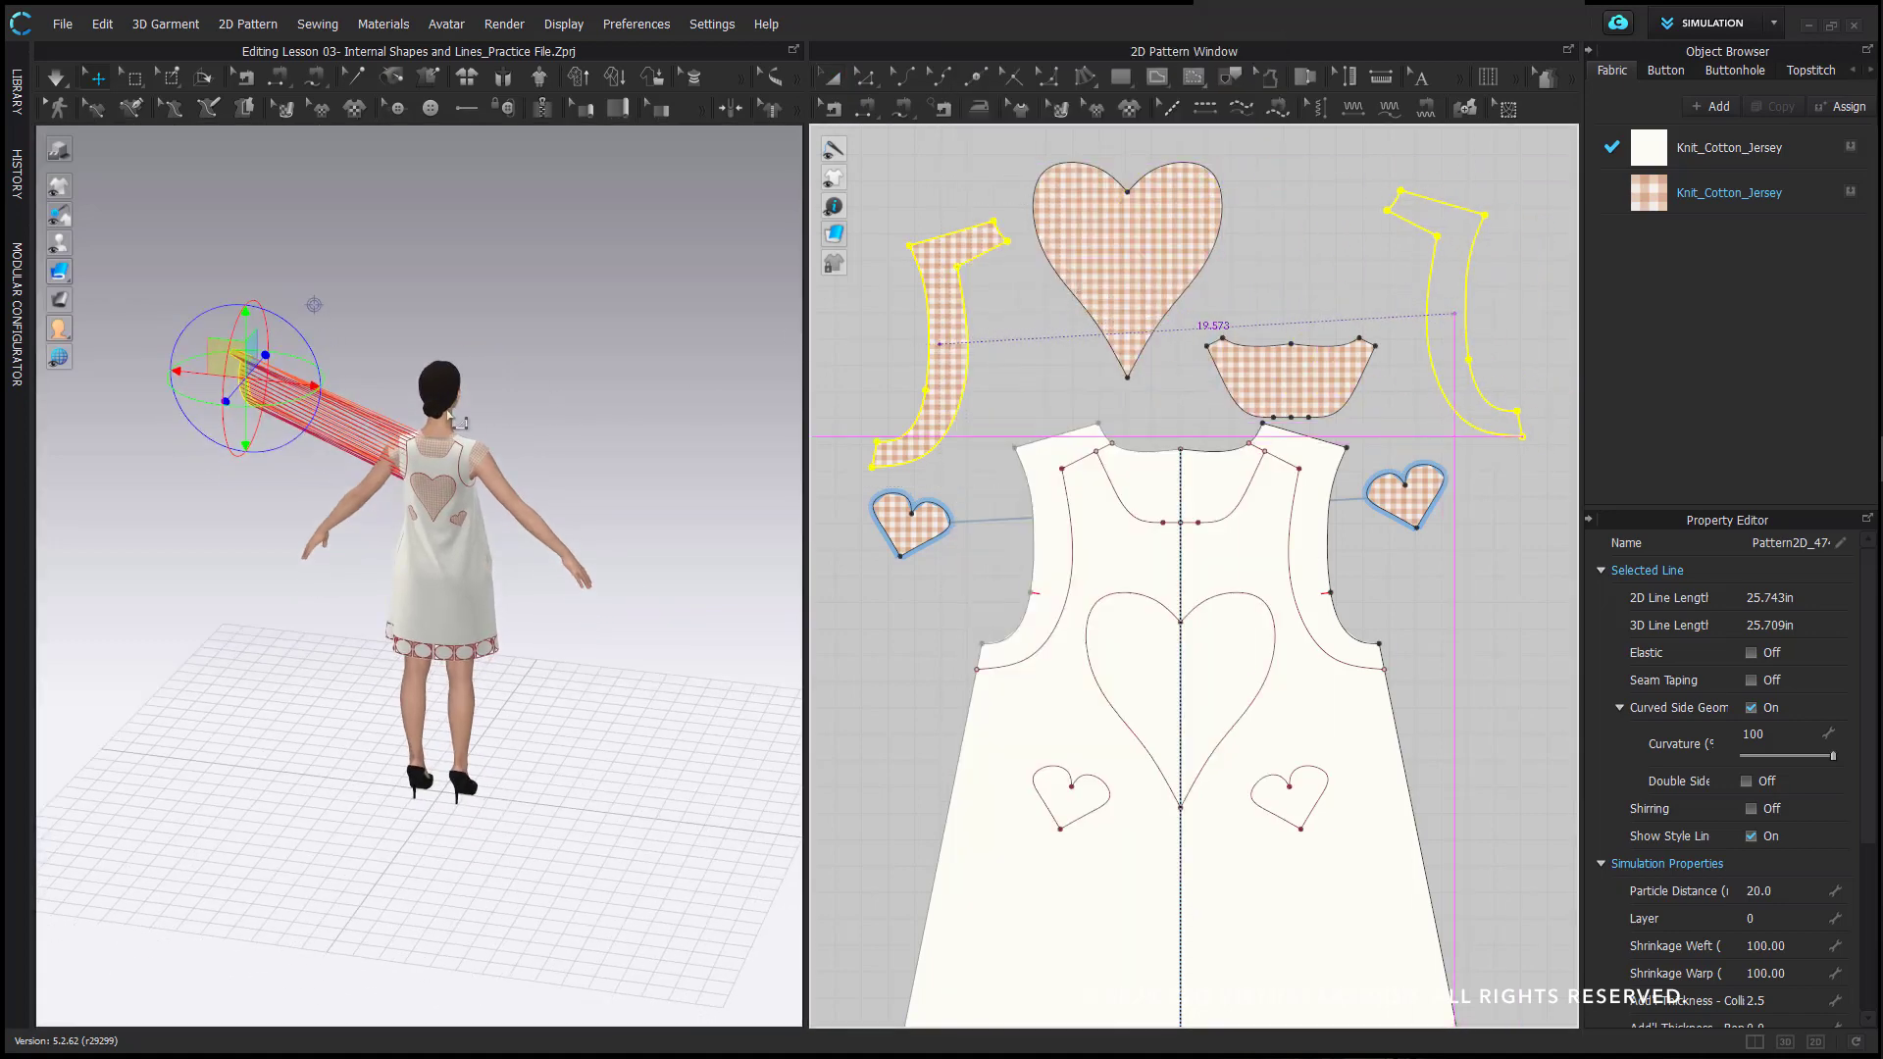
{"action": "left_click", "coordinate": [563, 365]}
- Superimpose both back armhole facings over the back of the dress
{"action": "right_click_drag", "start_coordinate": [563, 365], "coordinate": [213, 401]}
{"action": "left_click", "coordinate": [213, 383]}
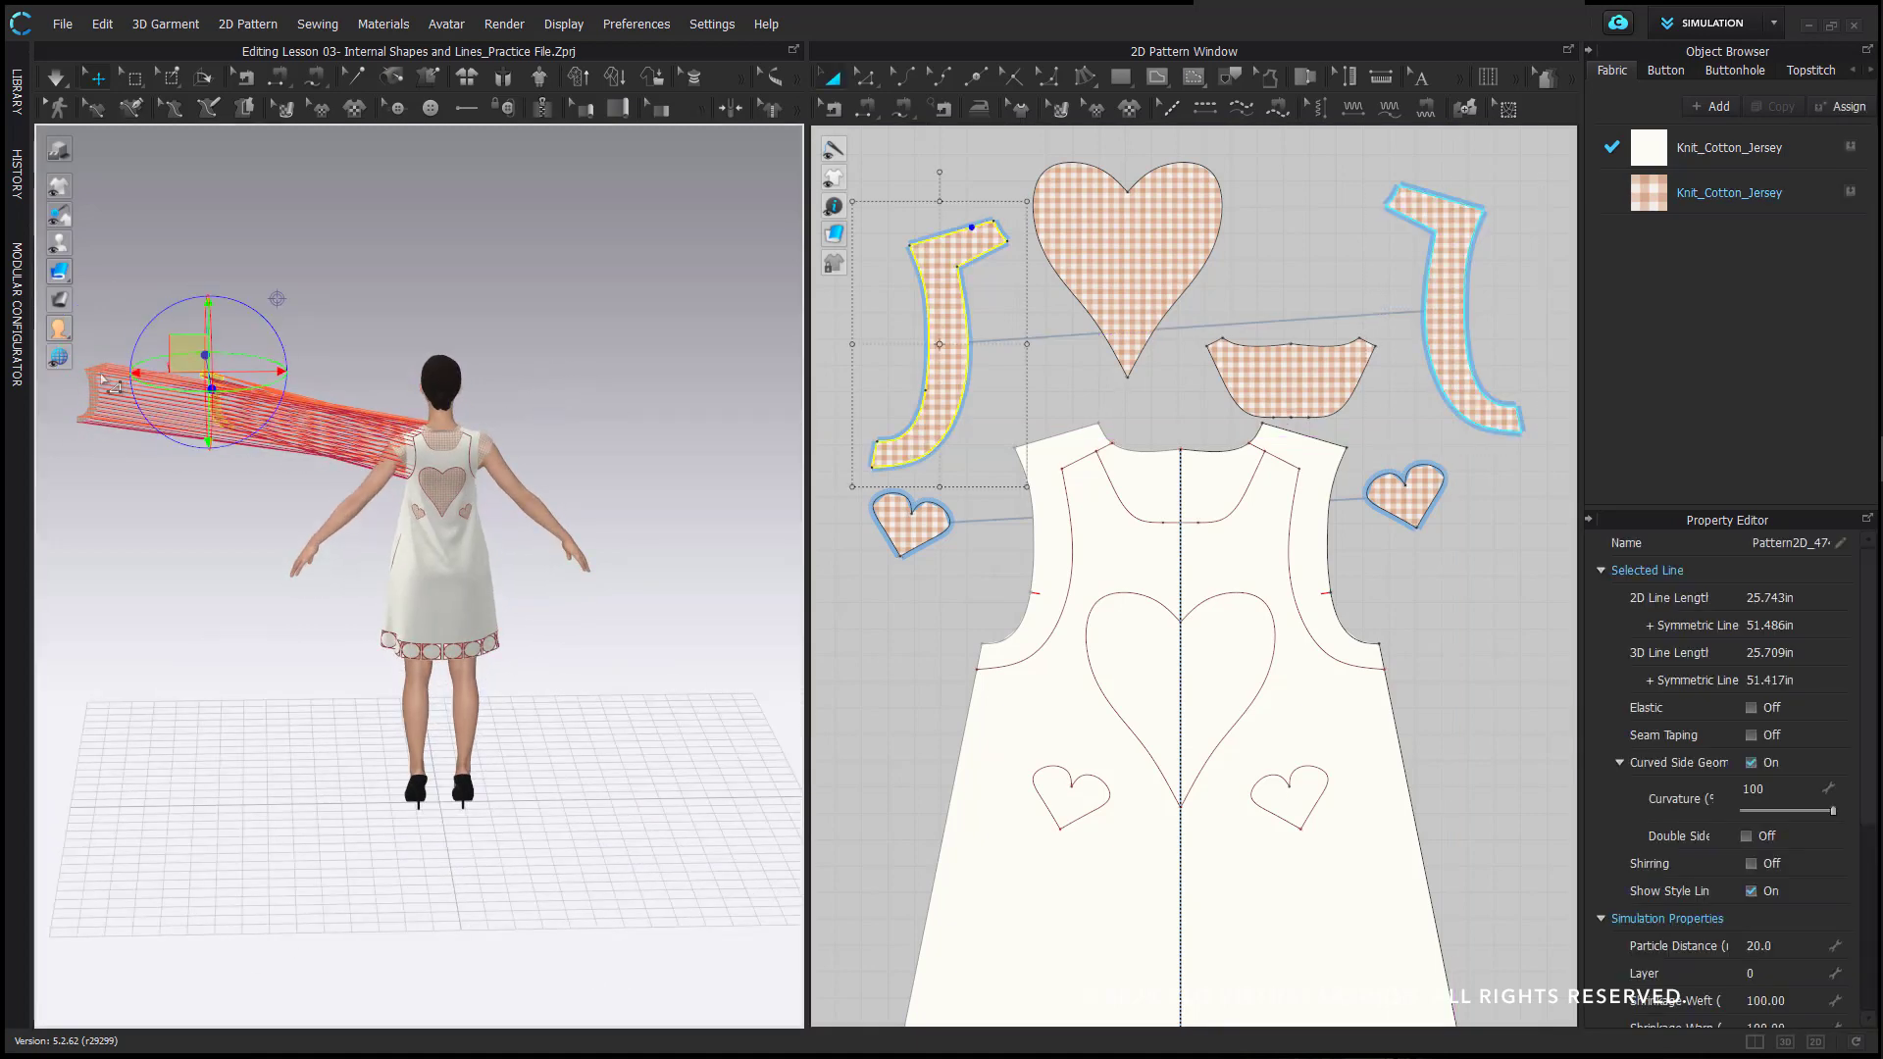
{"action": "left_click", "coordinate": [102, 382], "text": "shift"}
{"action": "right_click", "coordinate": [96, 382]}
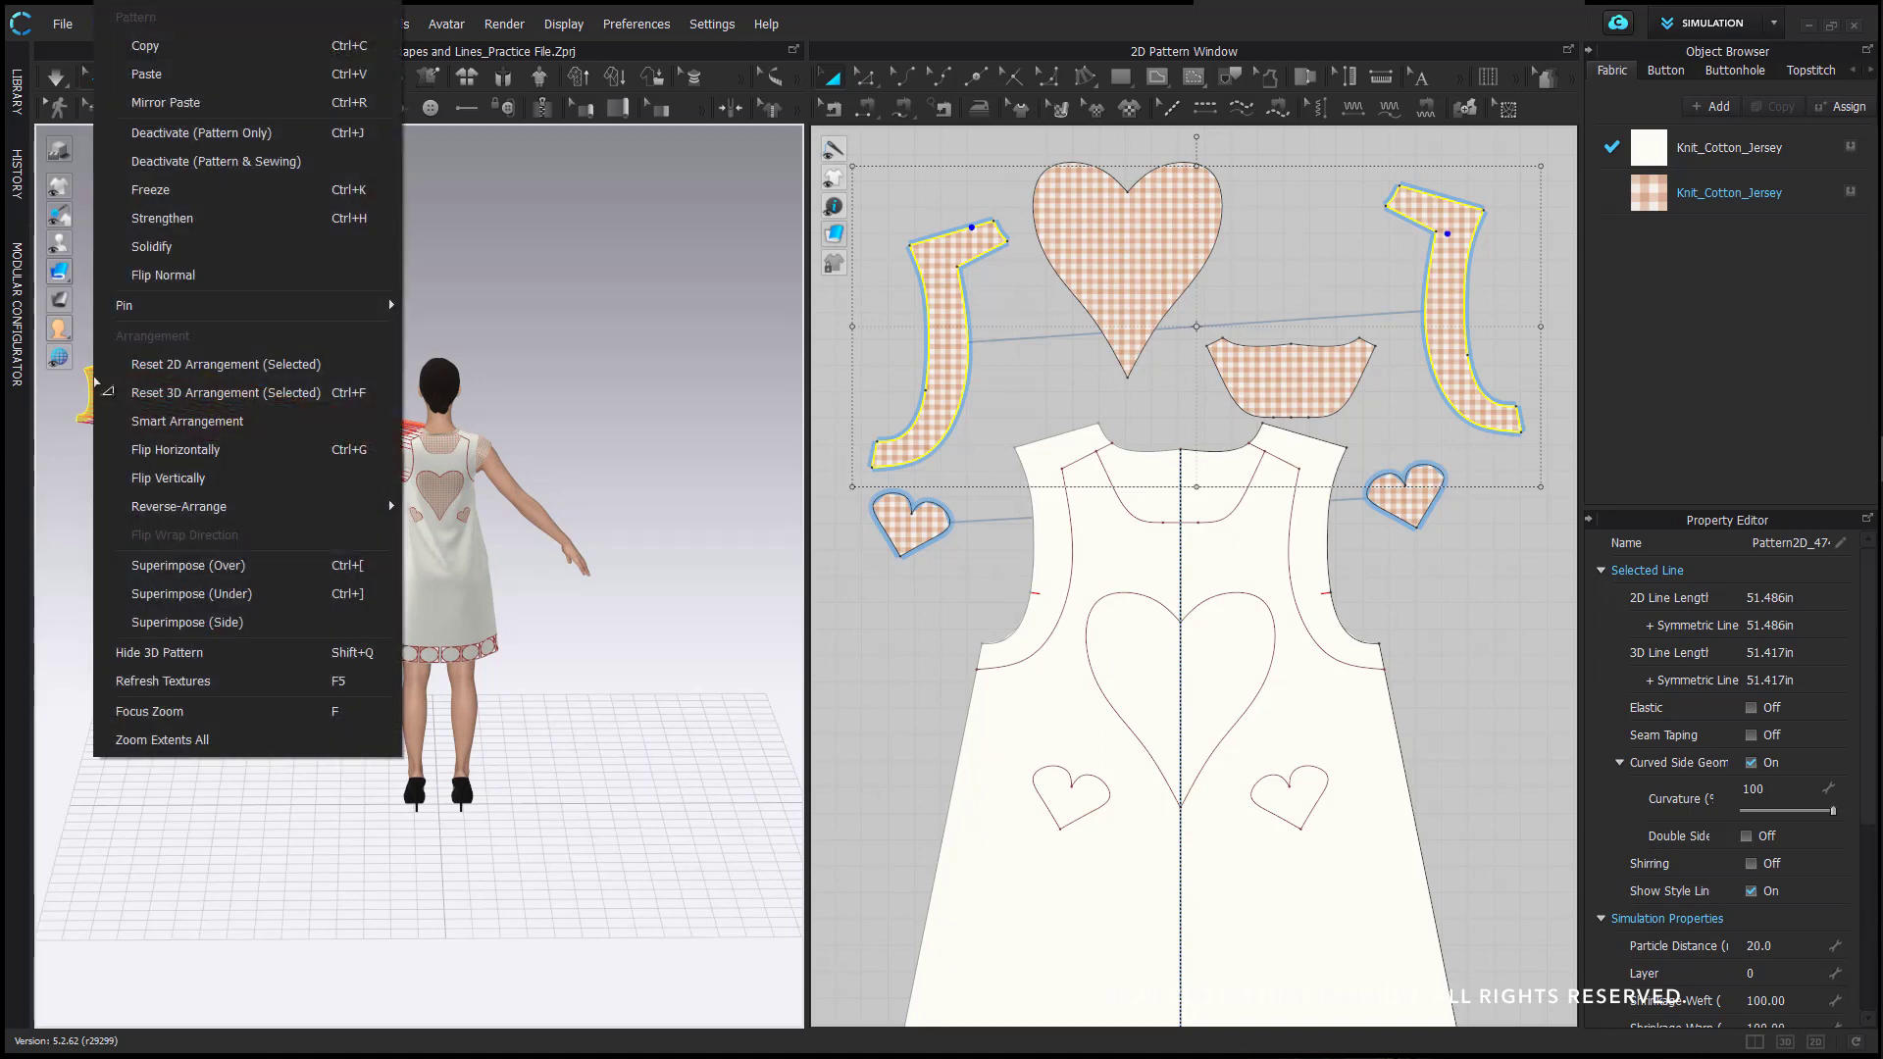
{"action": "left_click", "coordinate": [270, 565]}
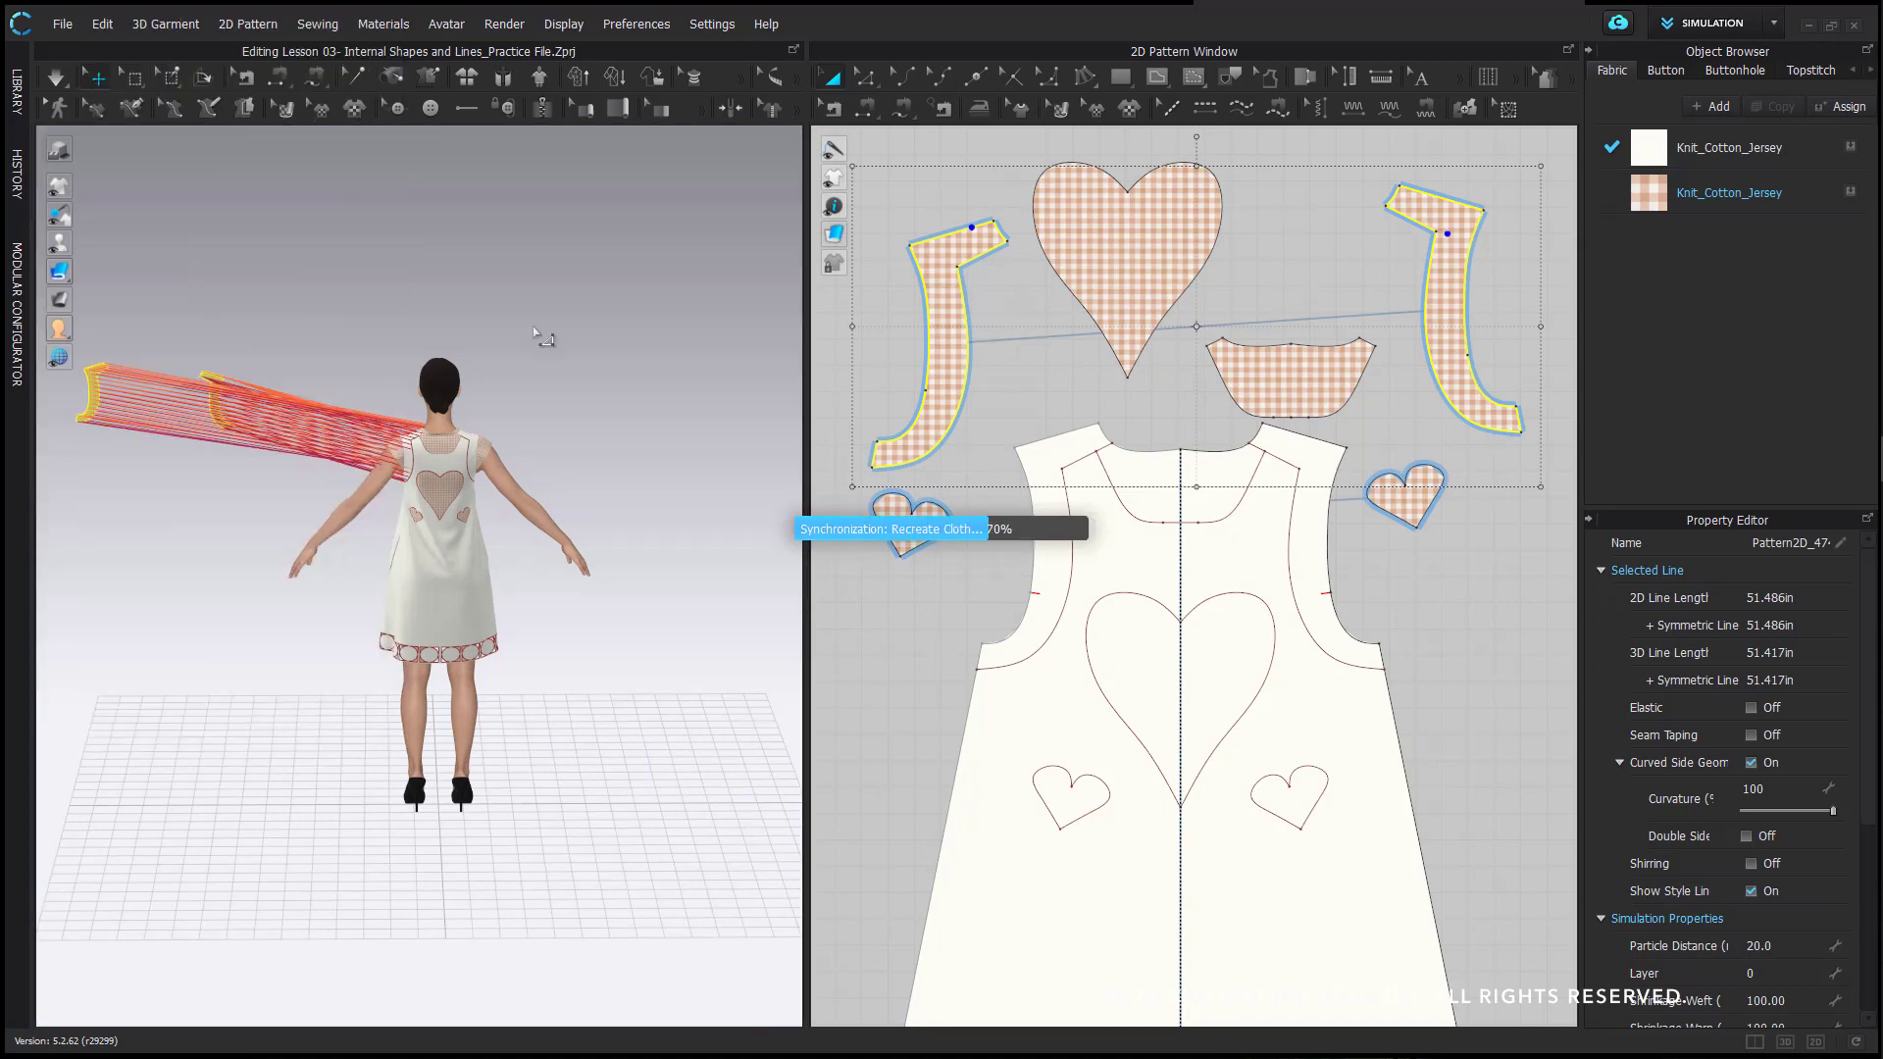
{"action": "left_click", "coordinate": [601, 366]}
{"action": "scroll", "coordinate": [588, 408], "scroll_direction": "up", "scroll_amount": 5}
{"action": "scroll", "coordinate": [537, 471], "scroll_direction": "up", "scroll_amount": 2}
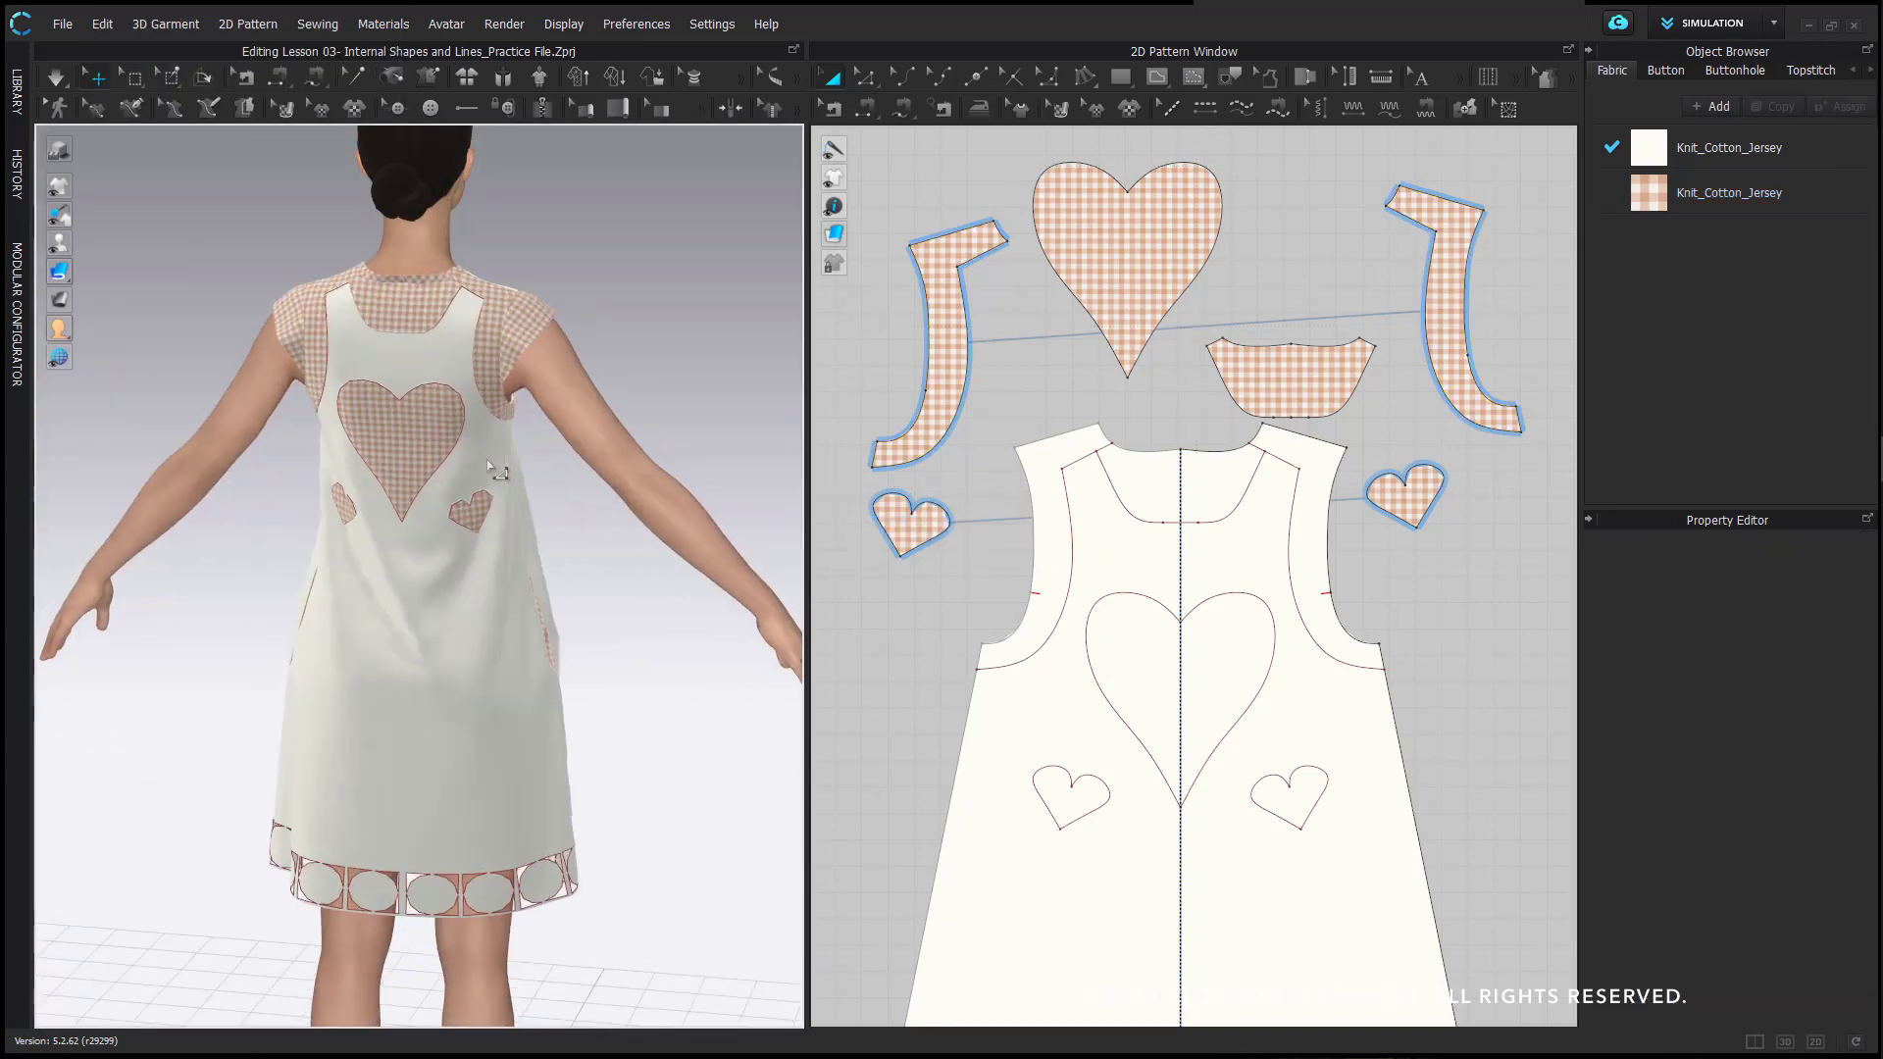
- Trace one front panel's armhole facing outline as a pattern and place it above that panel's armhole
{"action": "right_click_drag", "start_coordinate": [496, 474], "coordinate": [885, 492]}
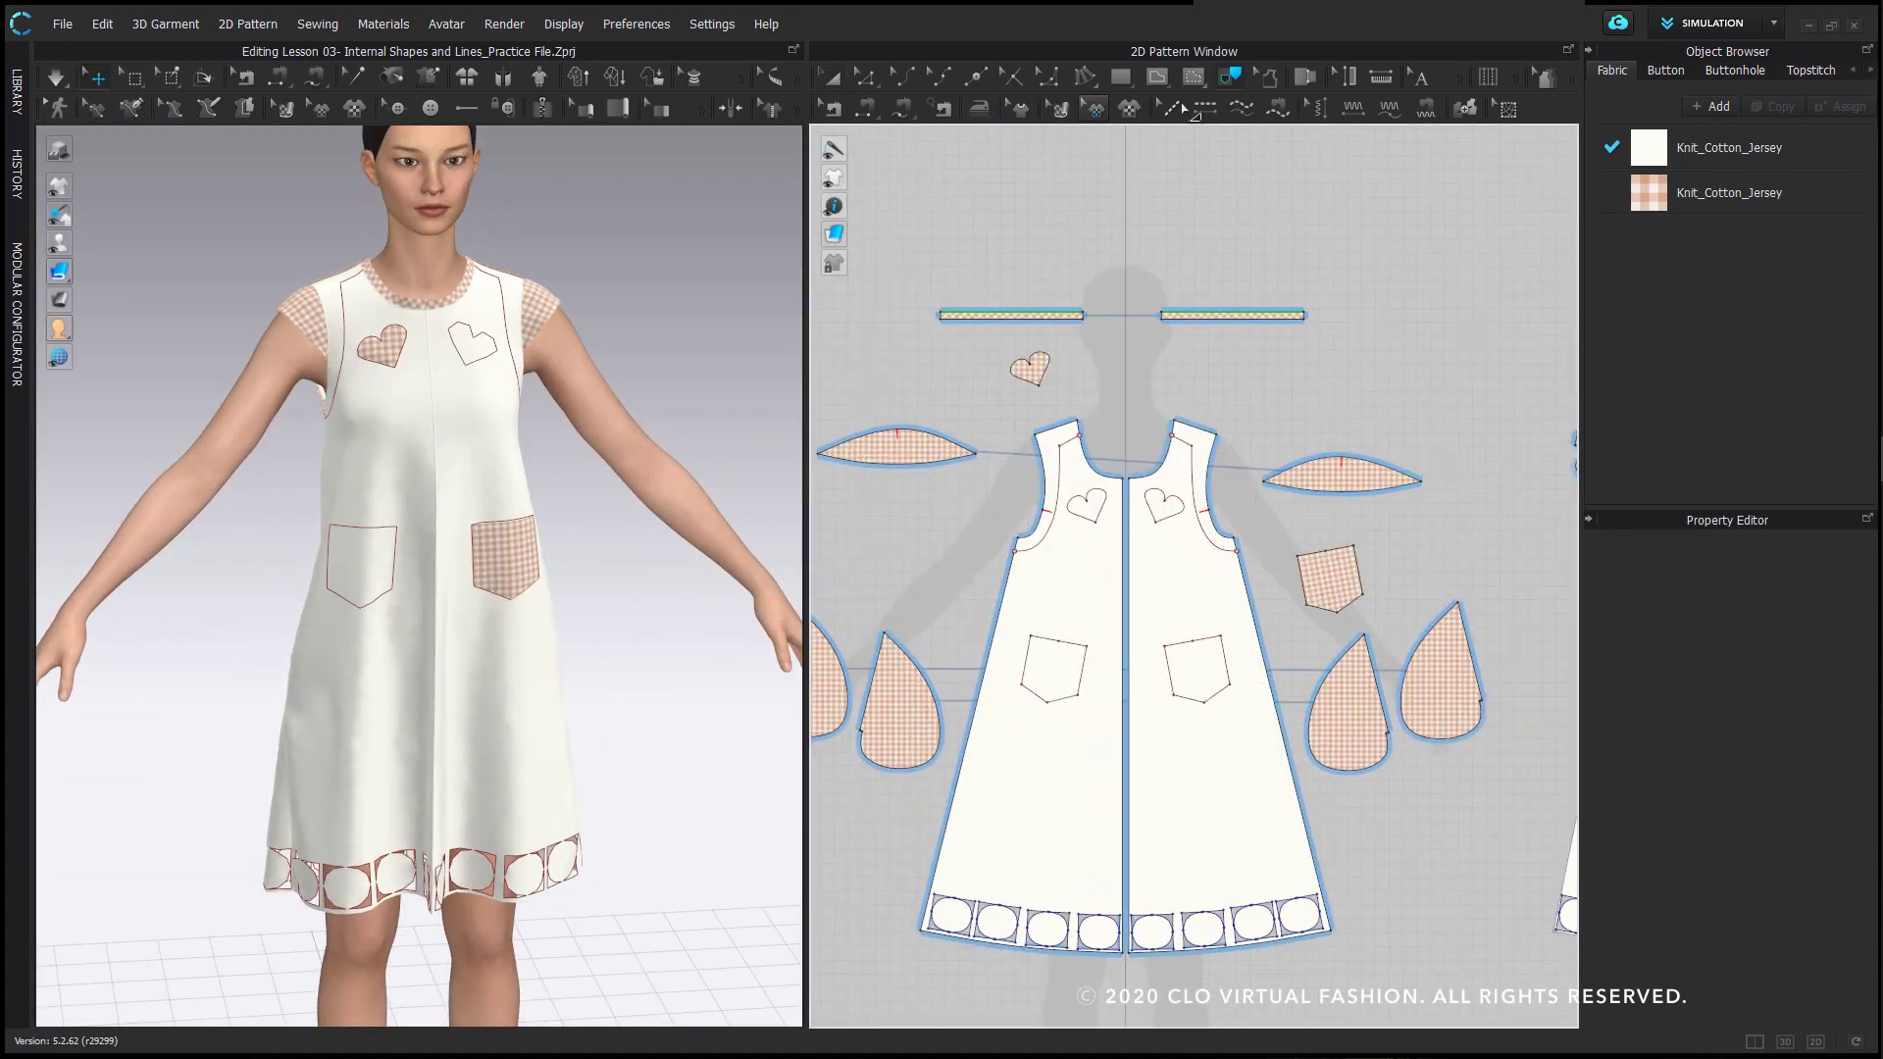
{"action": "scroll", "coordinate": [1189, 436], "scroll_direction": "up", "scroll_amount": 4}
{"action": "left_click", "coordinate": [1208, 453]}
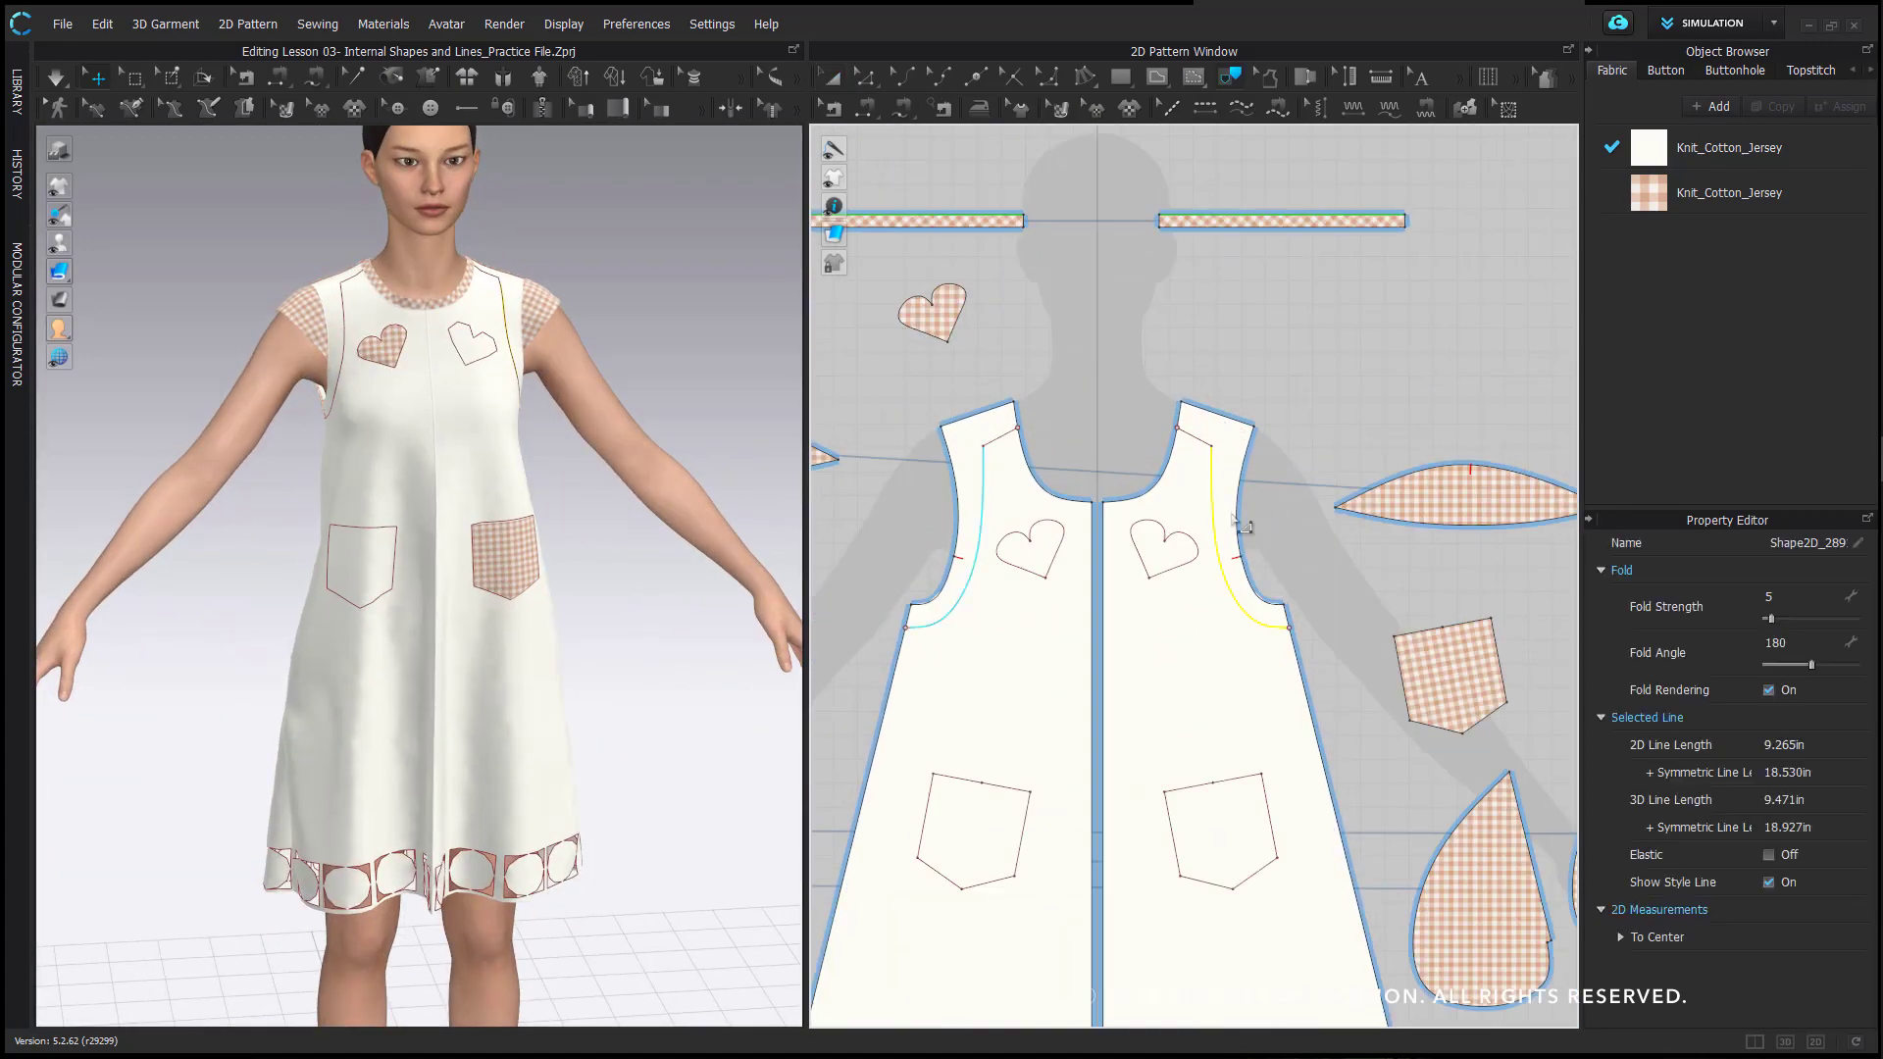
{"action": "left_click", "coordinate": [1182, 419], "text": "shift"}
{"action": "right_click", "coordinate": [1285, 613]}
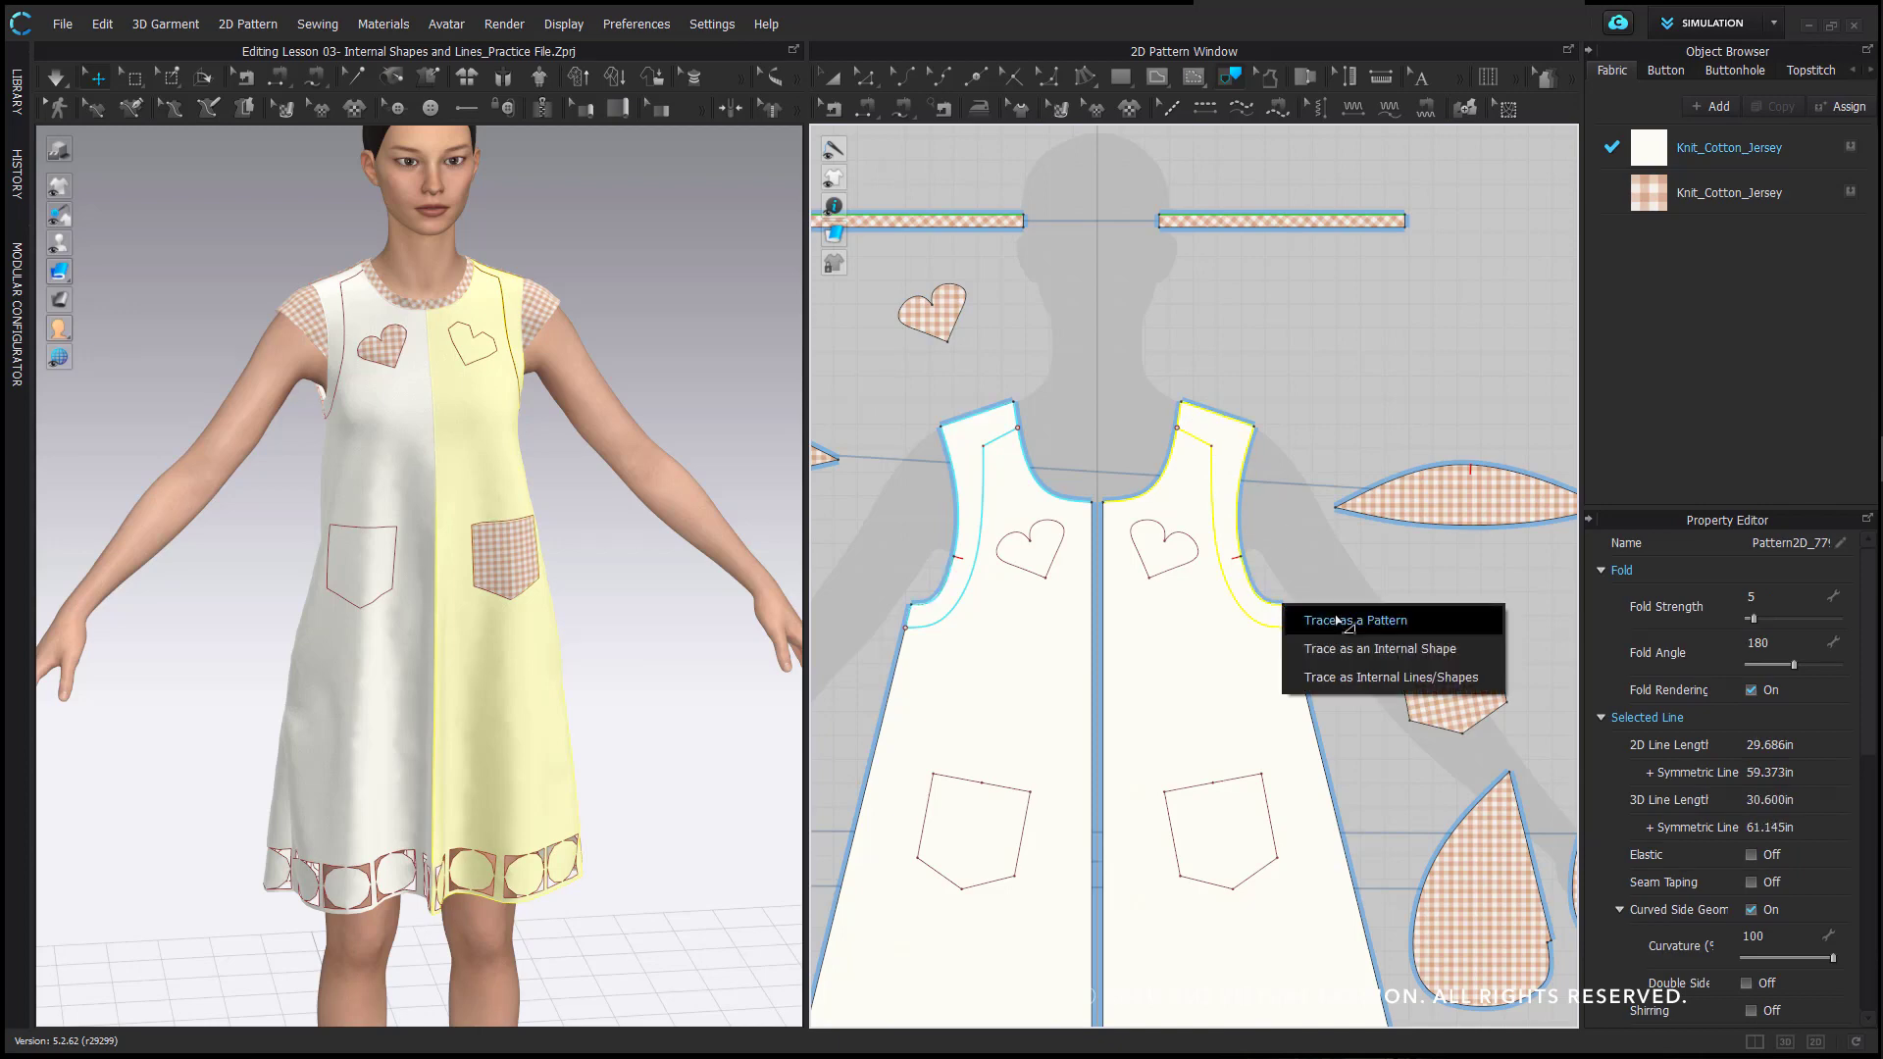
{"action": "left_click", "coordinate": [1296, 624]}
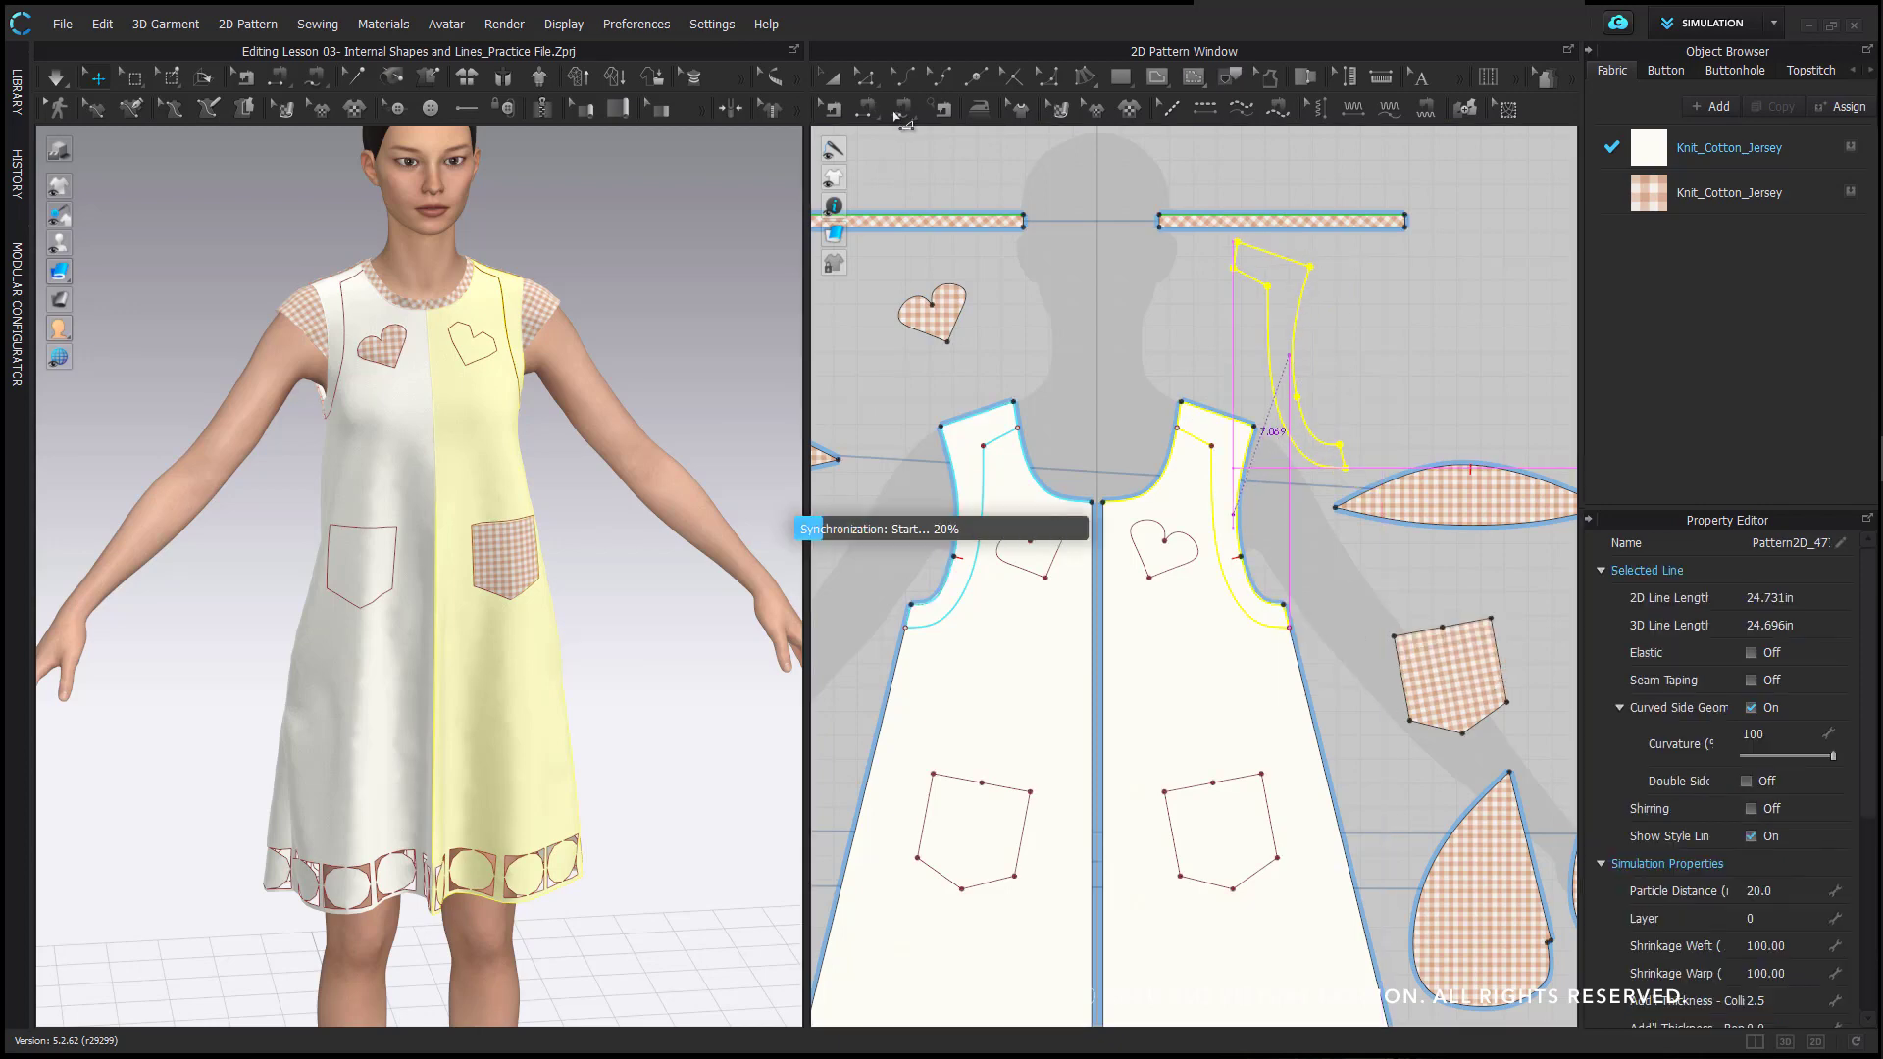
- Free-sew the front armhole facing's inner edge to the internal facing line and its shoulder and outer armhole edges to the front panel
{"action": "left_click", "coordinate": [900, 110]}
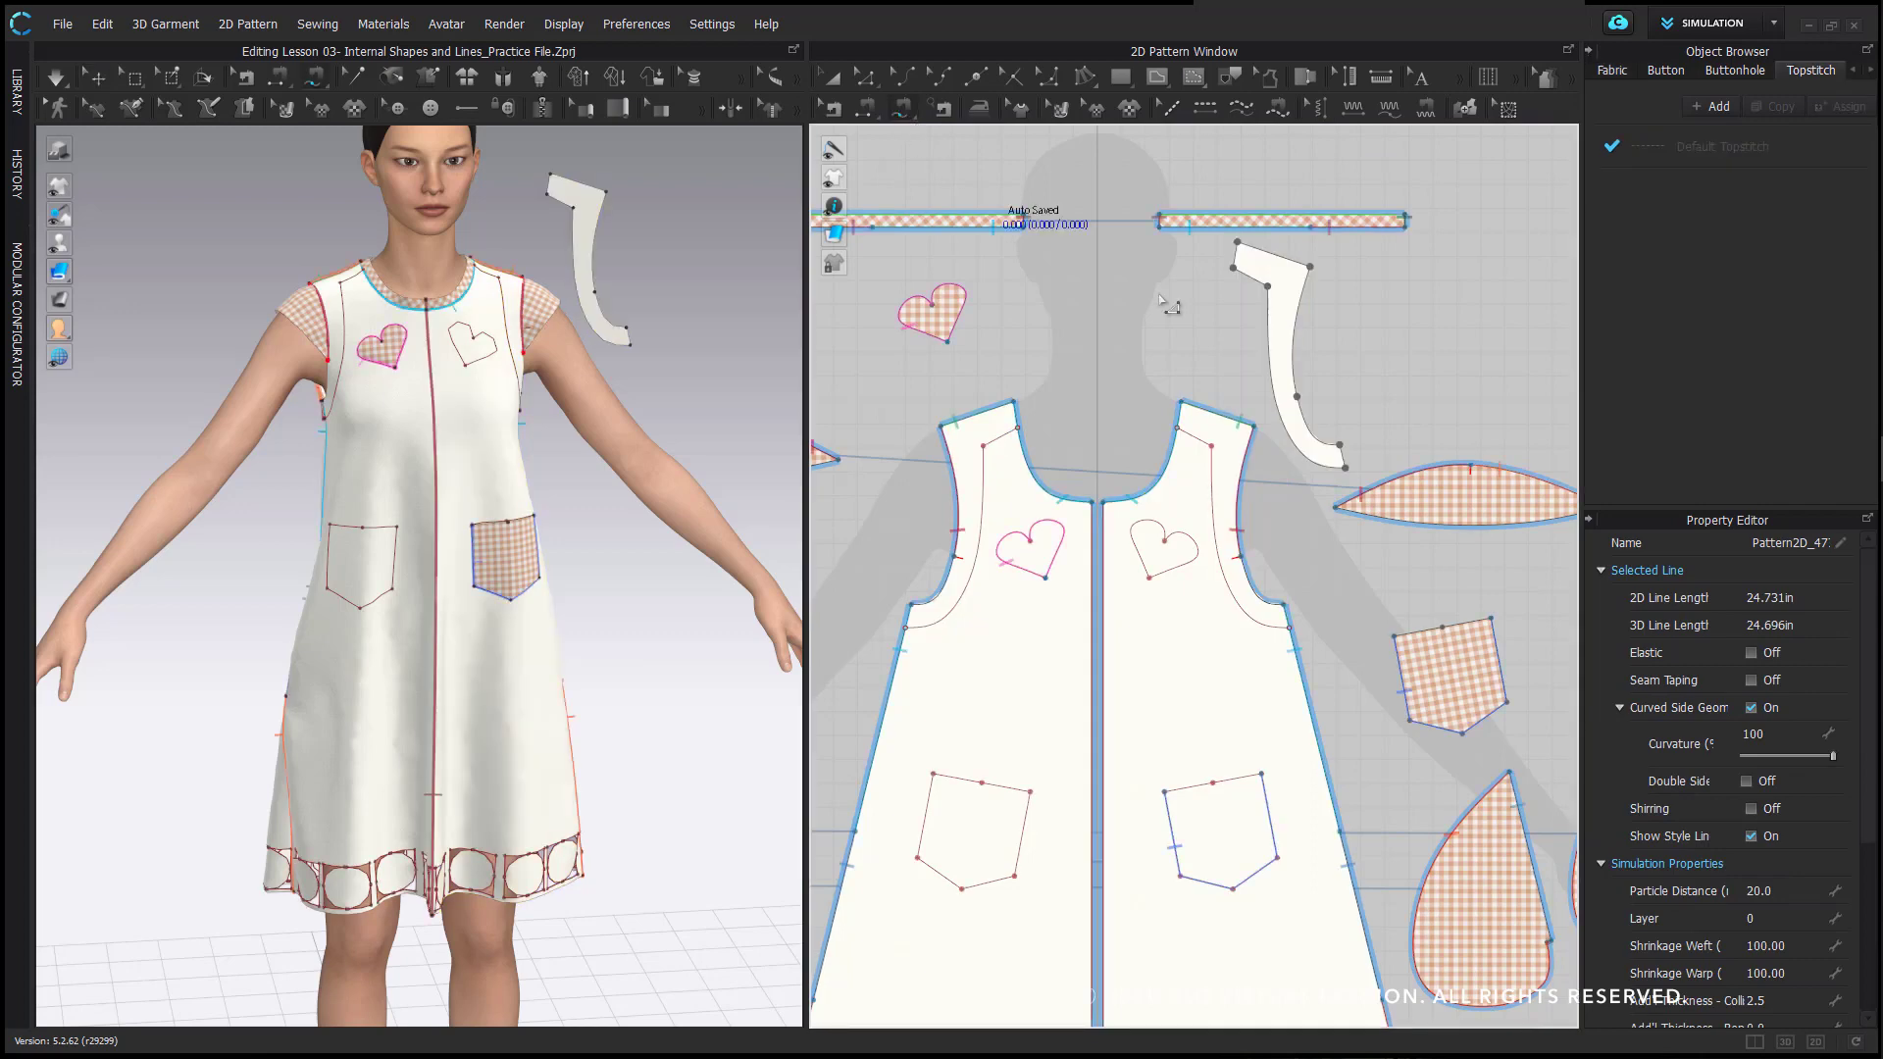
{"action": "left_click", "coordinate": [1349, 473]}
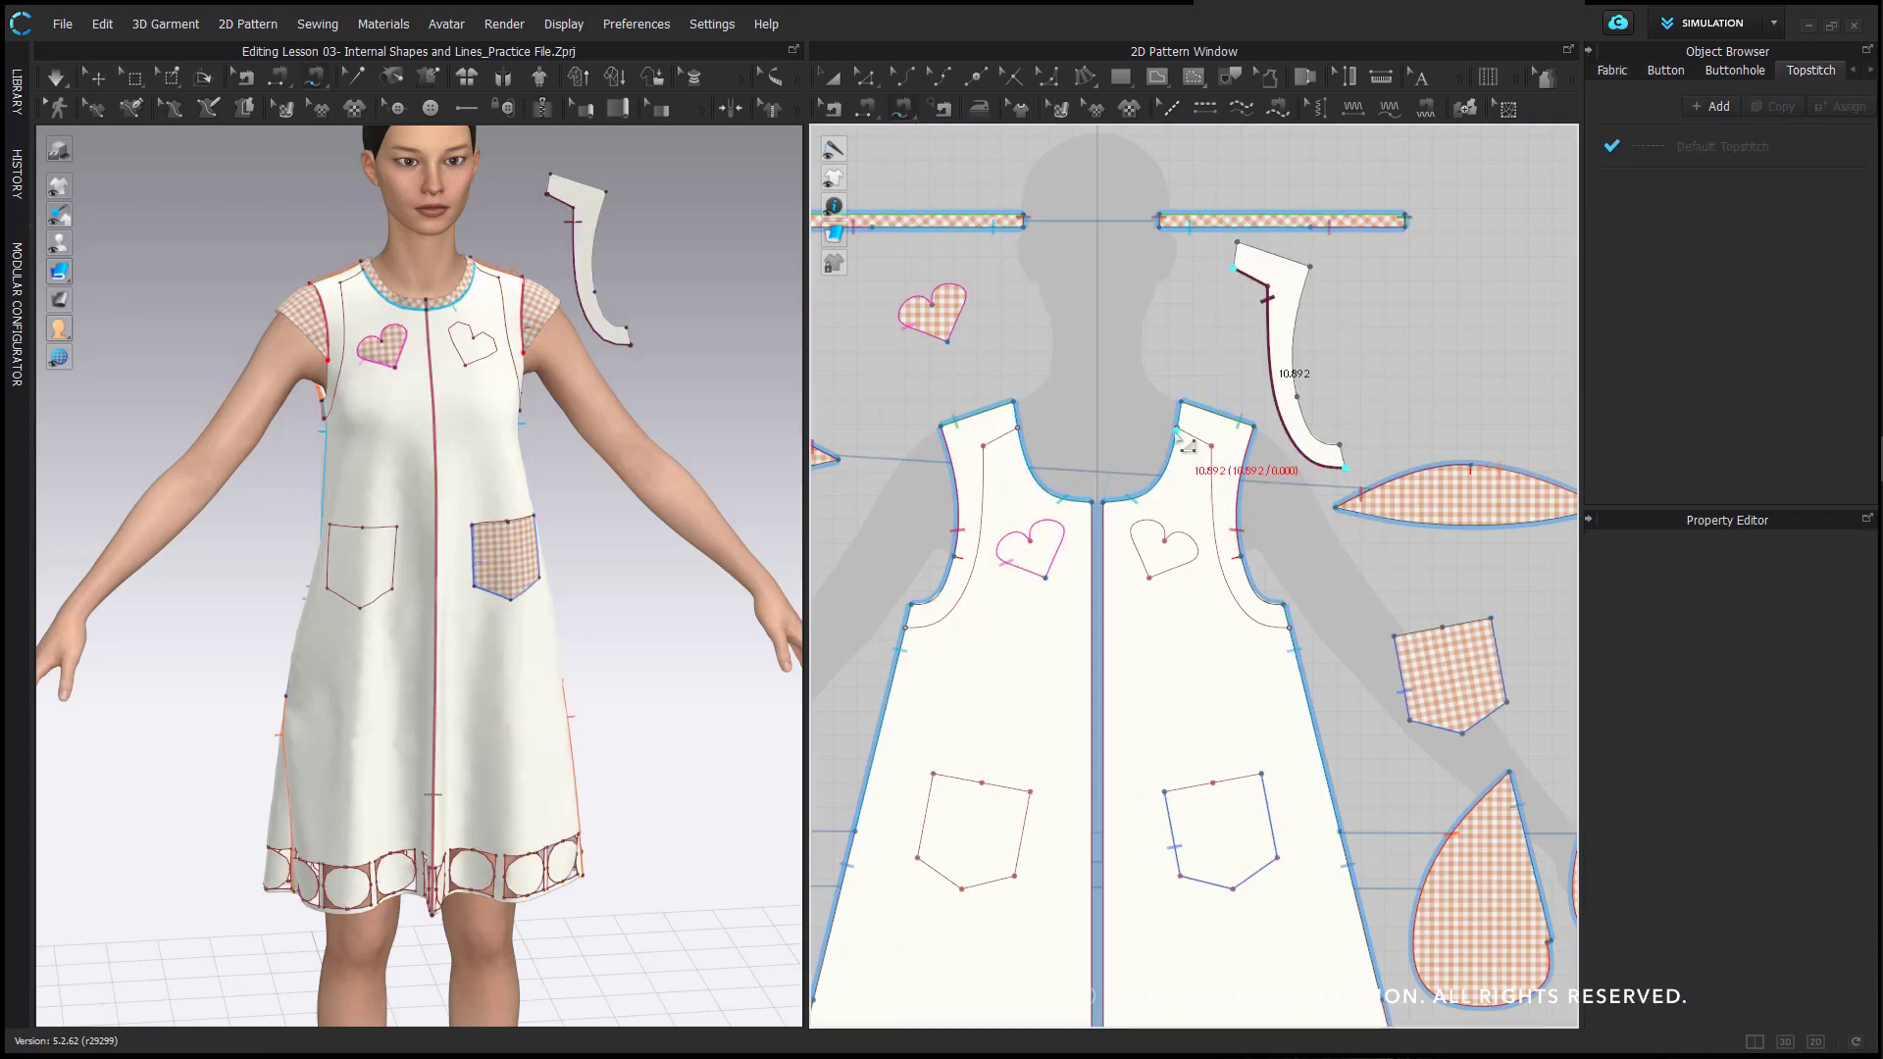
{"action": "left_click", "coordinate": [1291, 636]}
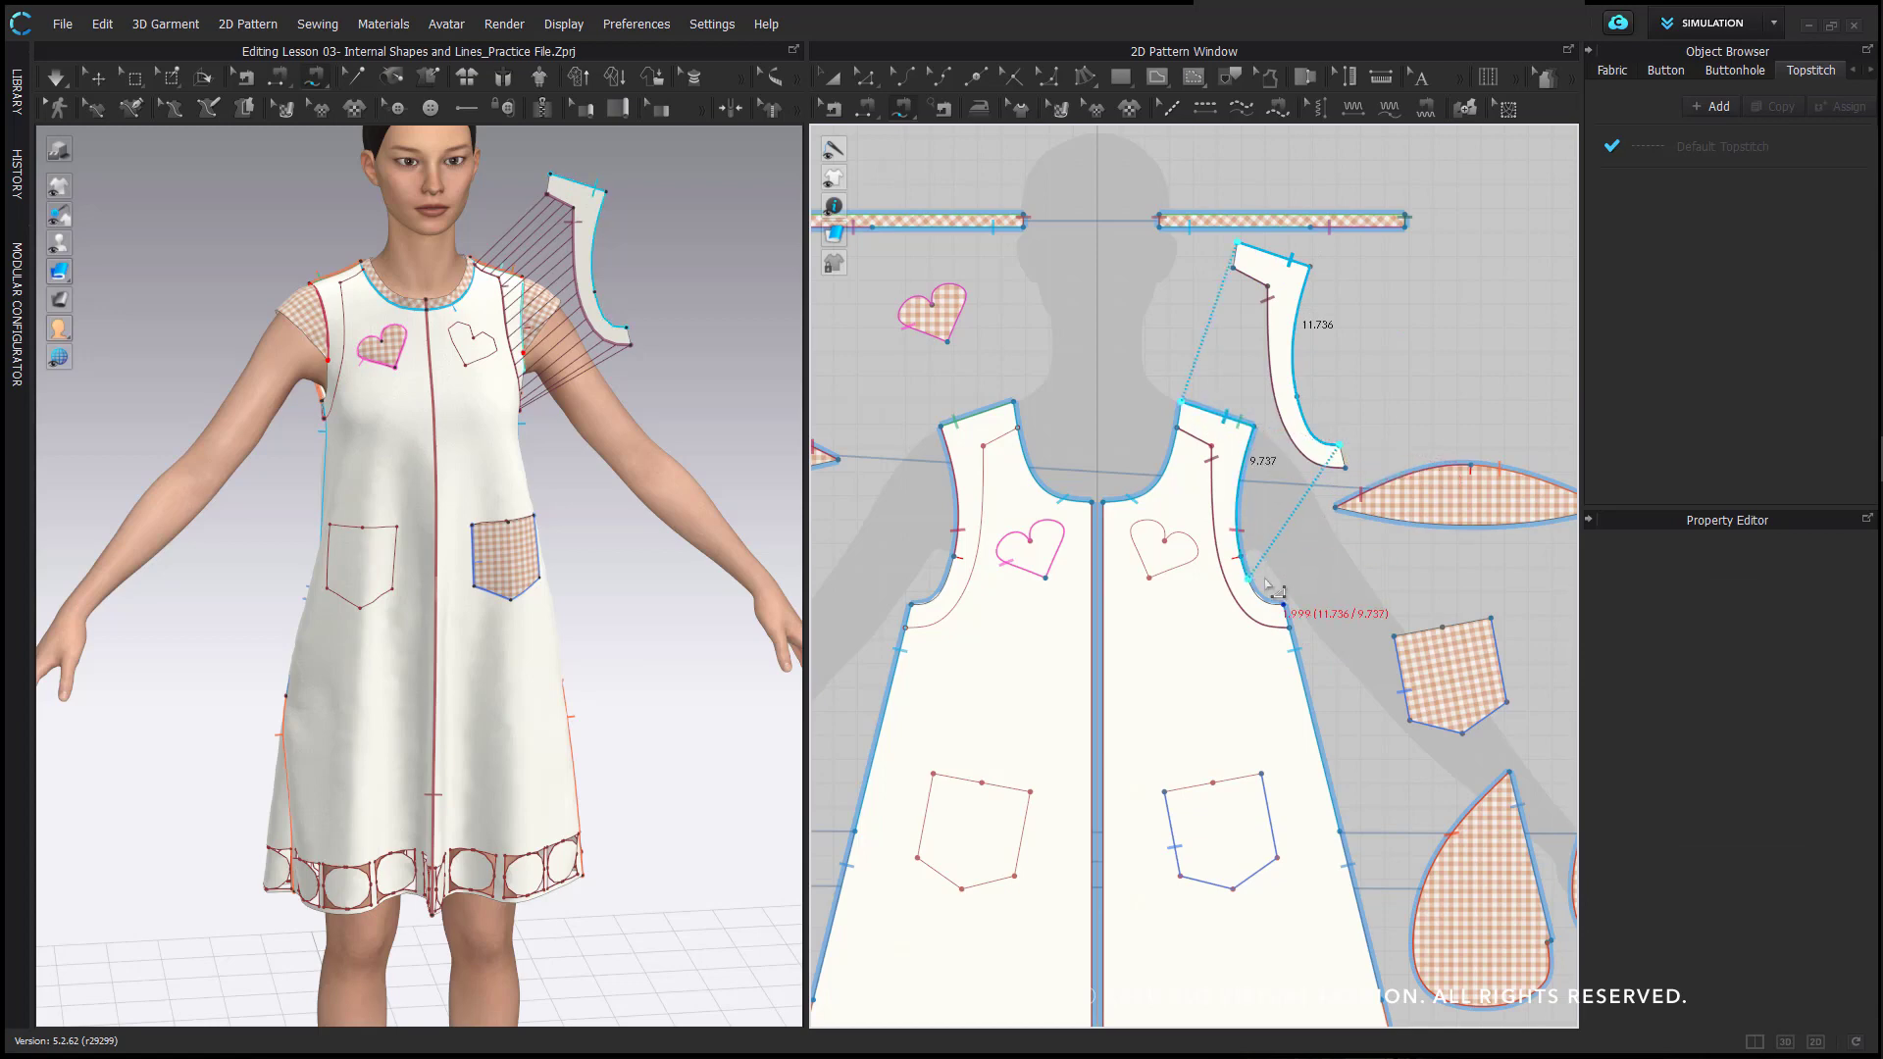
{"action": "left_click", "coordinate": [1337, 448]}
- Assign the checked Knit_Cotton_Jersey fabric to the front armhole facing pattern
{"action": "left_click", "coordinate": [838, 81]}
{"action": "left_click", "coordinate": [1275, 306]}
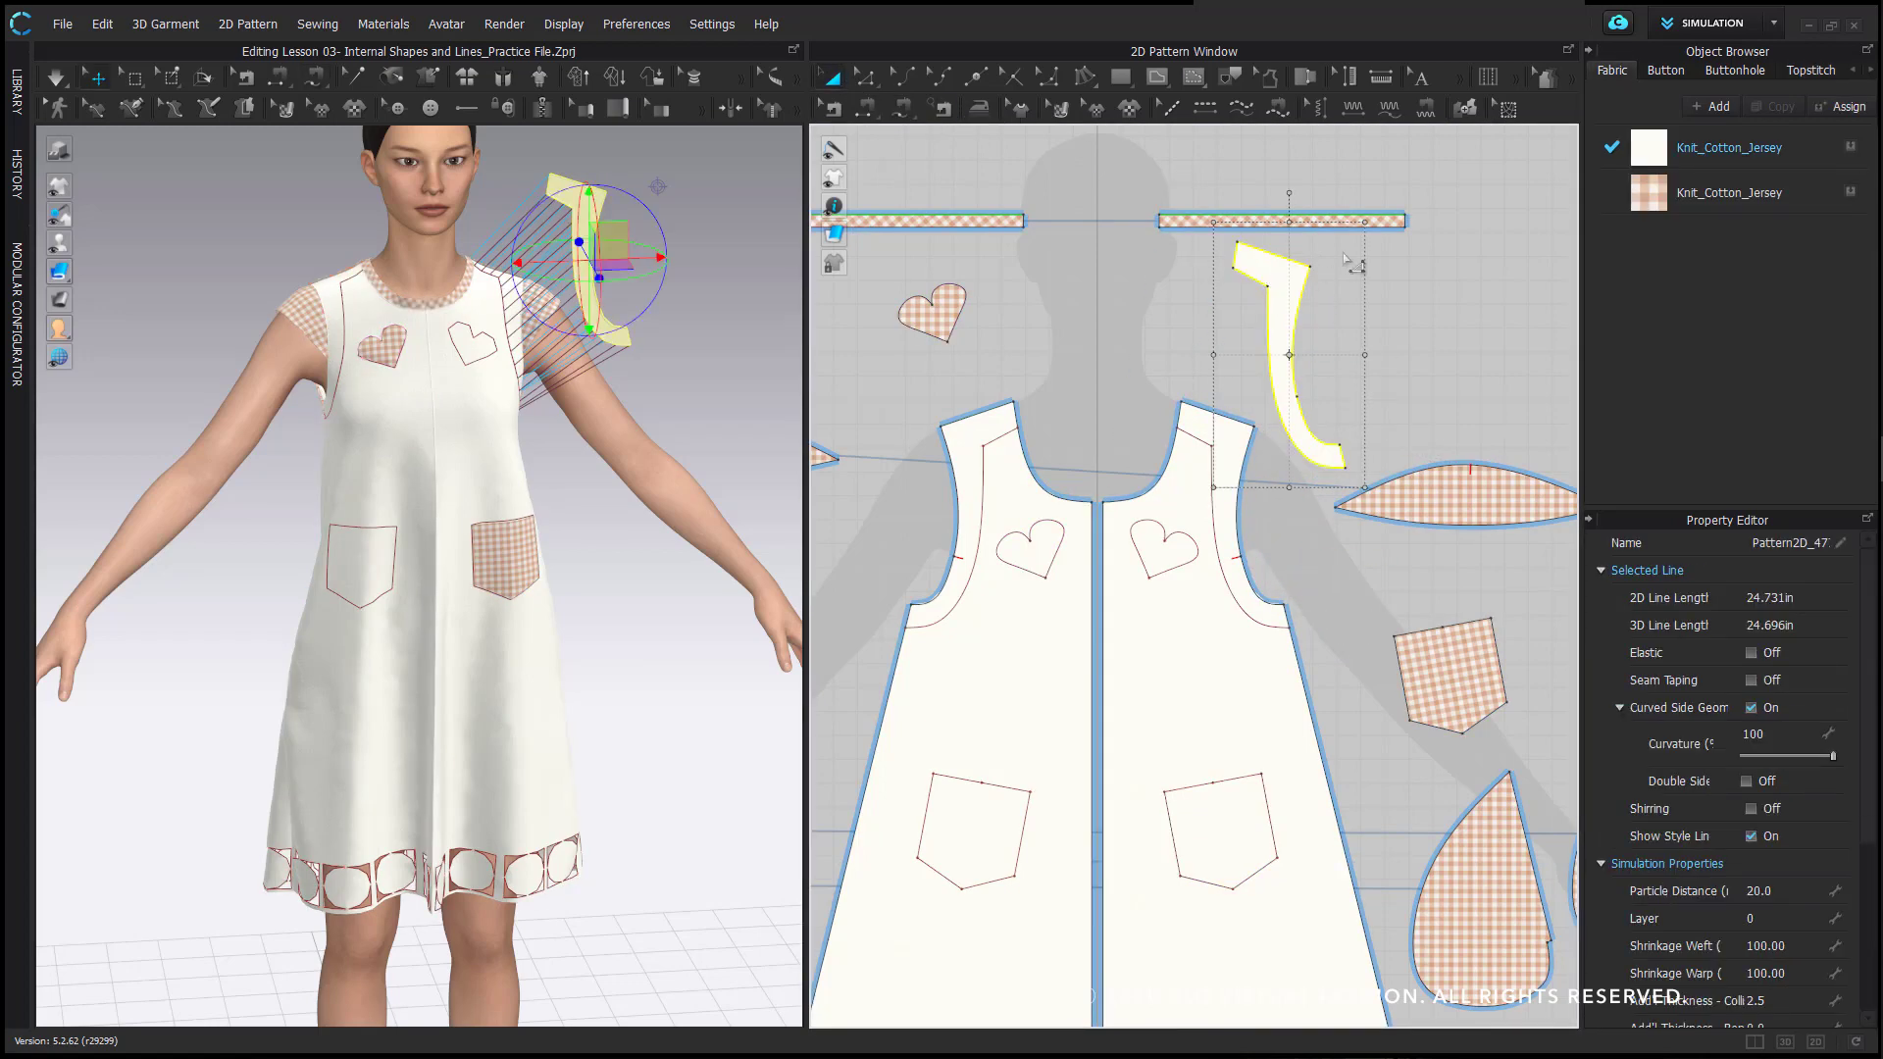
{"action": "left_click", "coordinate": [1850, 193]}
- Create a mirrored, sewing-linked copy of the front armhole facing and place it beside the opposite front panel's shoulder
{"action": "right_click", "coordinate": [1274, 288]}
{"action": "left_click", "coordinate": [1314, 282]}
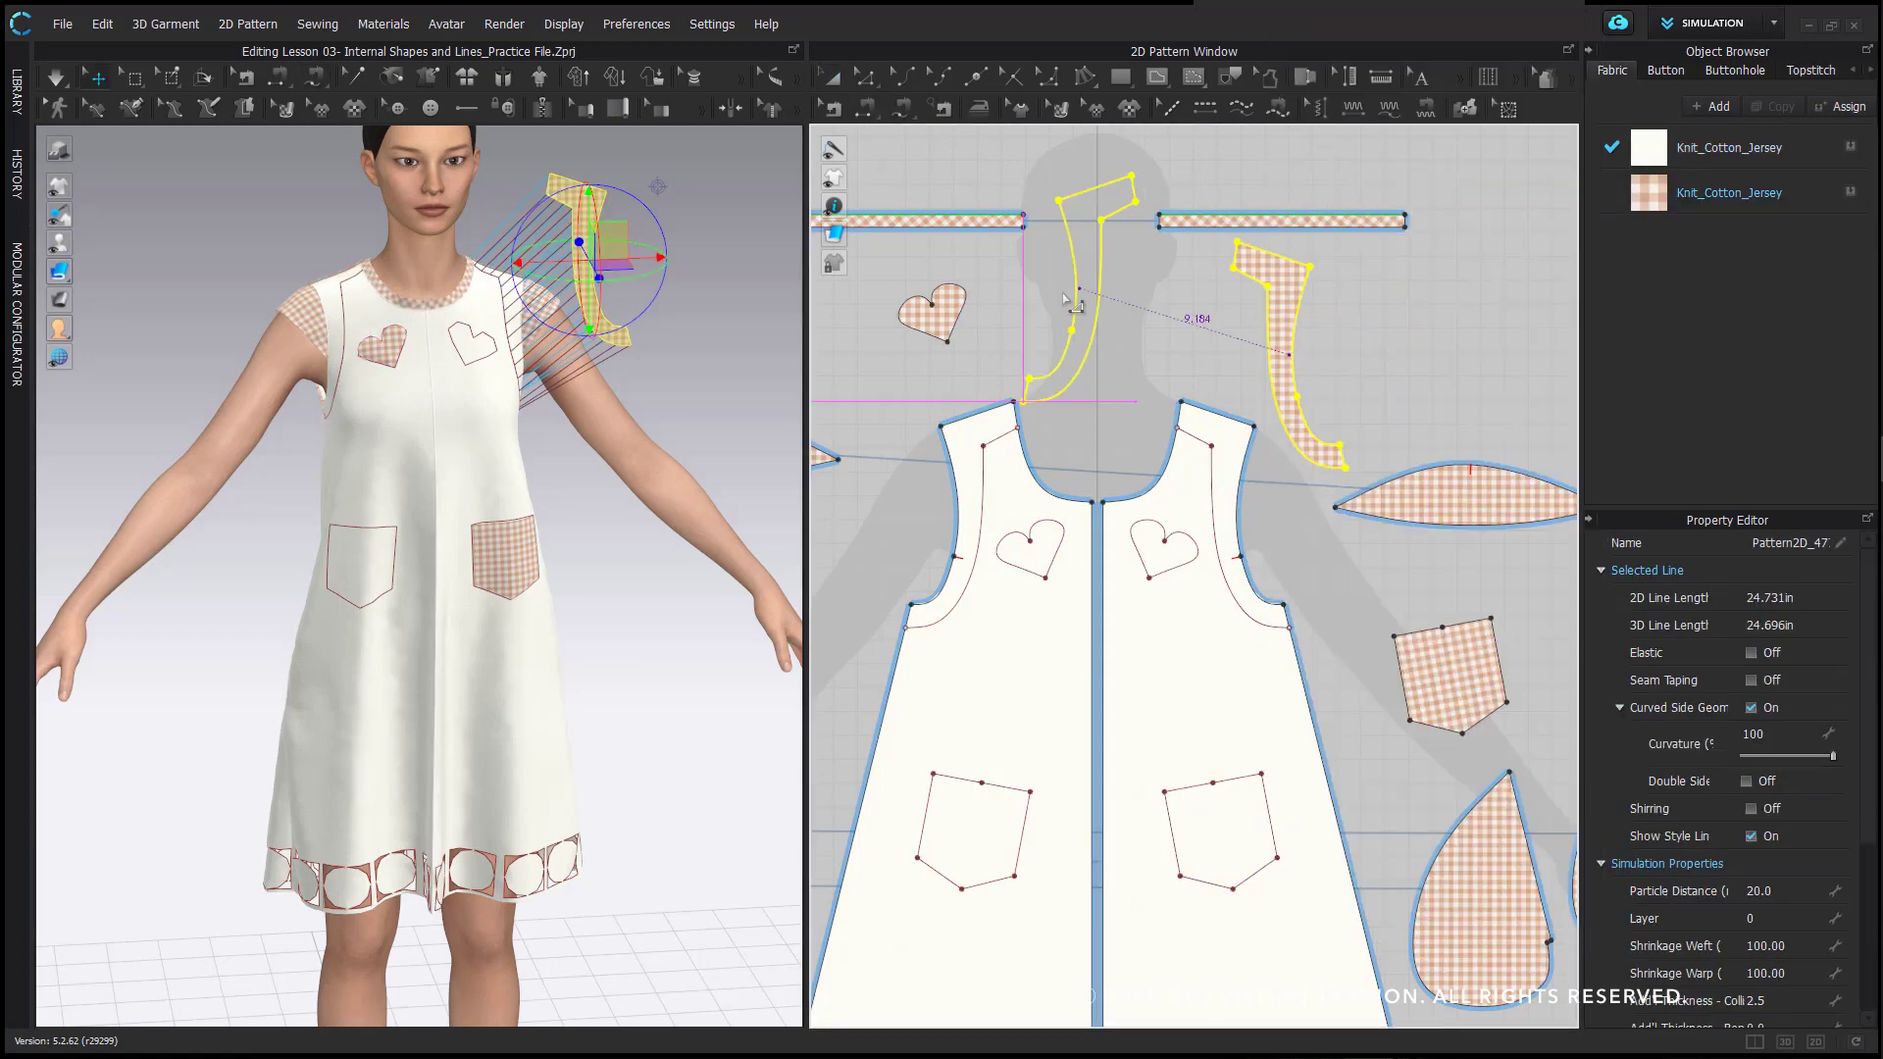
{"action": "left_click", "coordinate": [1025, 355]}
{"action": "left_click", "coordinate": [1025, 355]}
{"action": "left_click_drag", "start_coordinate": [924, 329], "coordinate": [862, 359]}
{"action": "left_click", "coordinate": [941, 262]}
{"action": "scroll", "coordinate": [1150, 338], "scroll_direction": "down", "scroll_amount": 2}
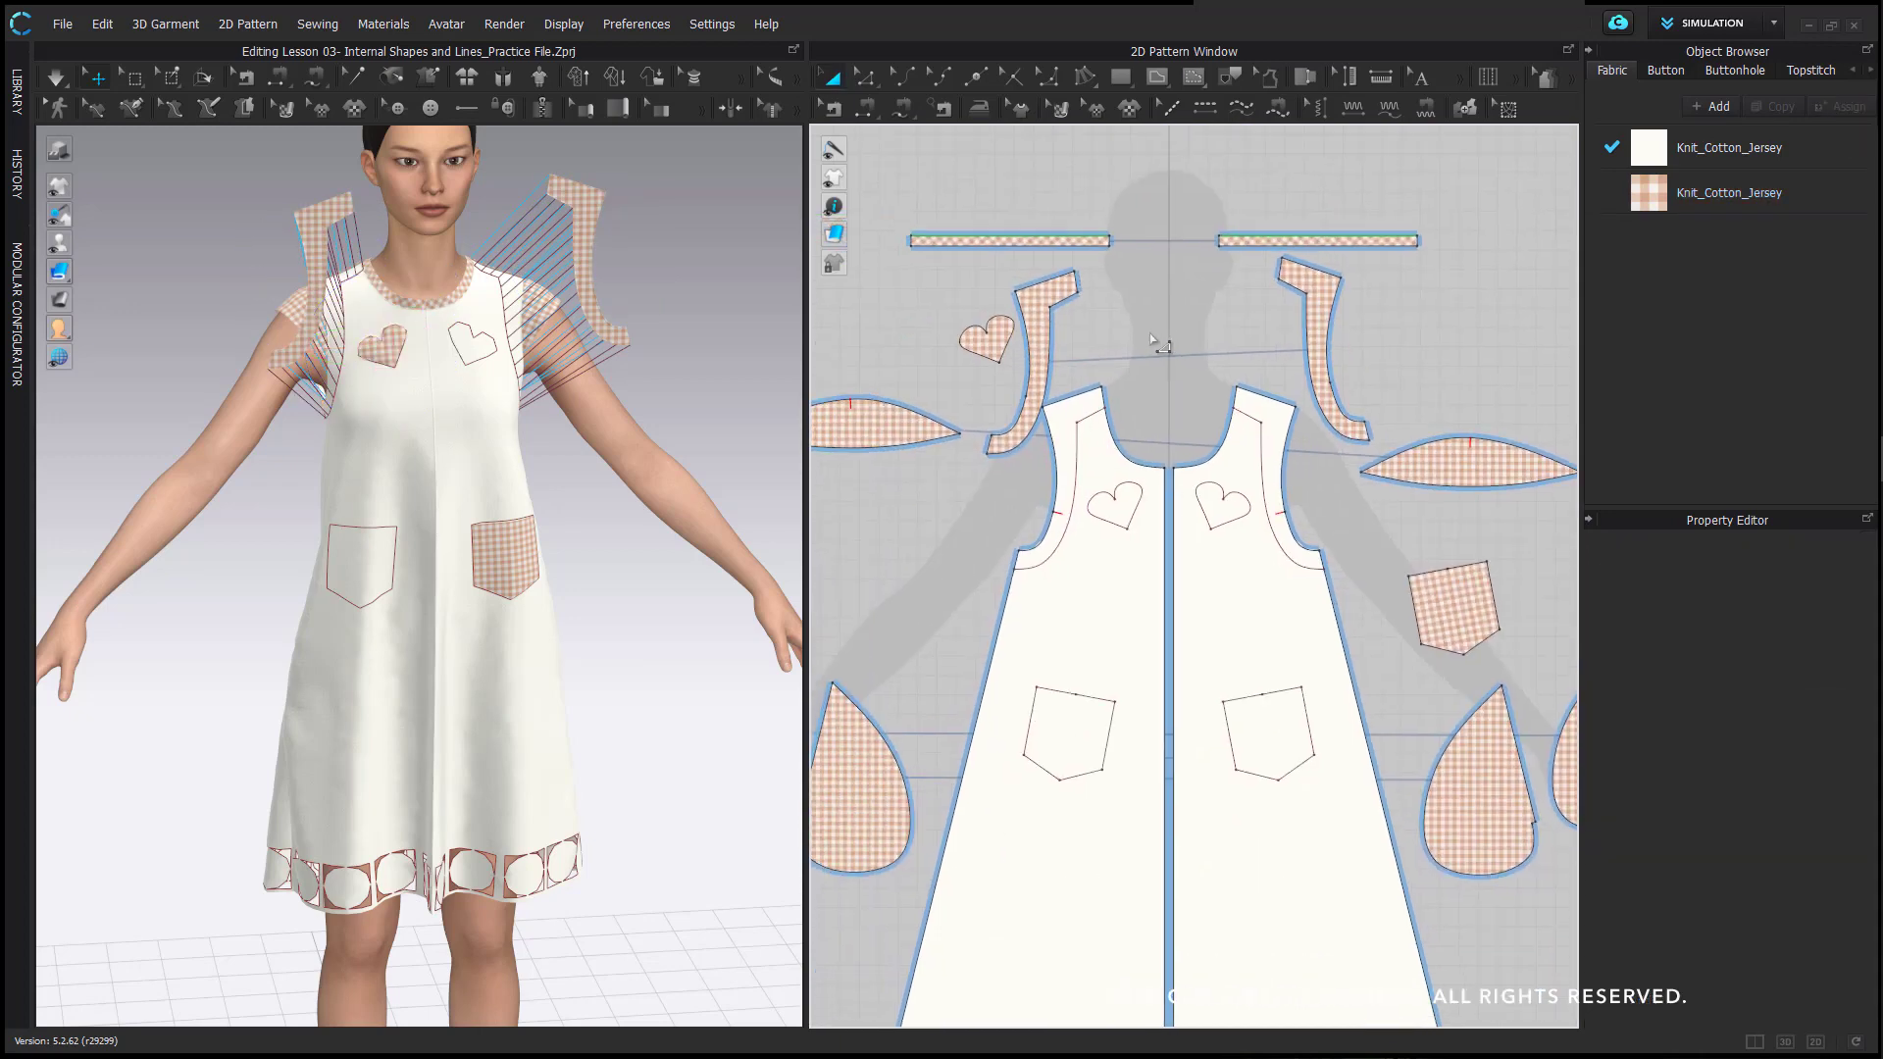
- Superimpose both front armhole facings over the front of the dress
{"action": "left_click", "coordinate": [583, 227]}
{"action": "right_click", "coordinate": [588, 229]}
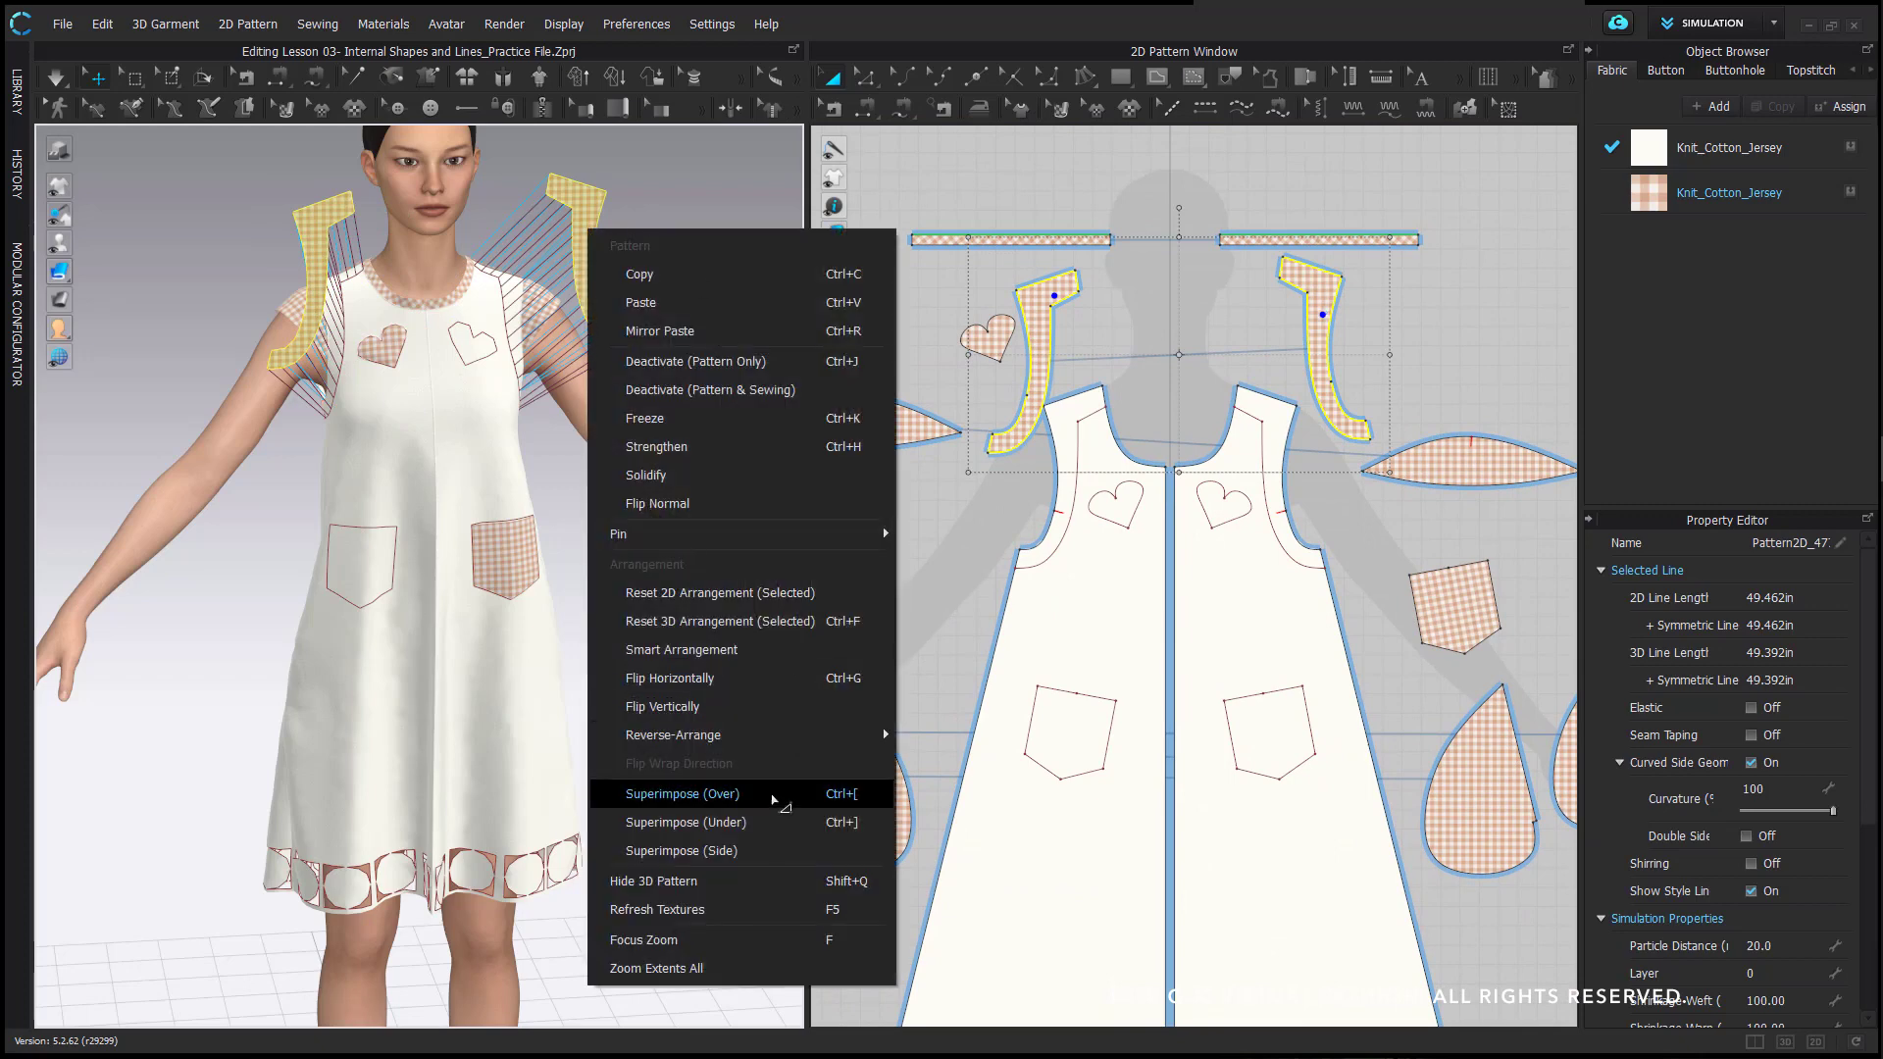
{"action": "left_click", "coordinate": [774, 800]}
{"action": "left_click", "coordinate": [660, 344]}
{"action": "scroll", "coordinate": [660, 344], "scroll_direction": "down", "scroll_amount": 3}
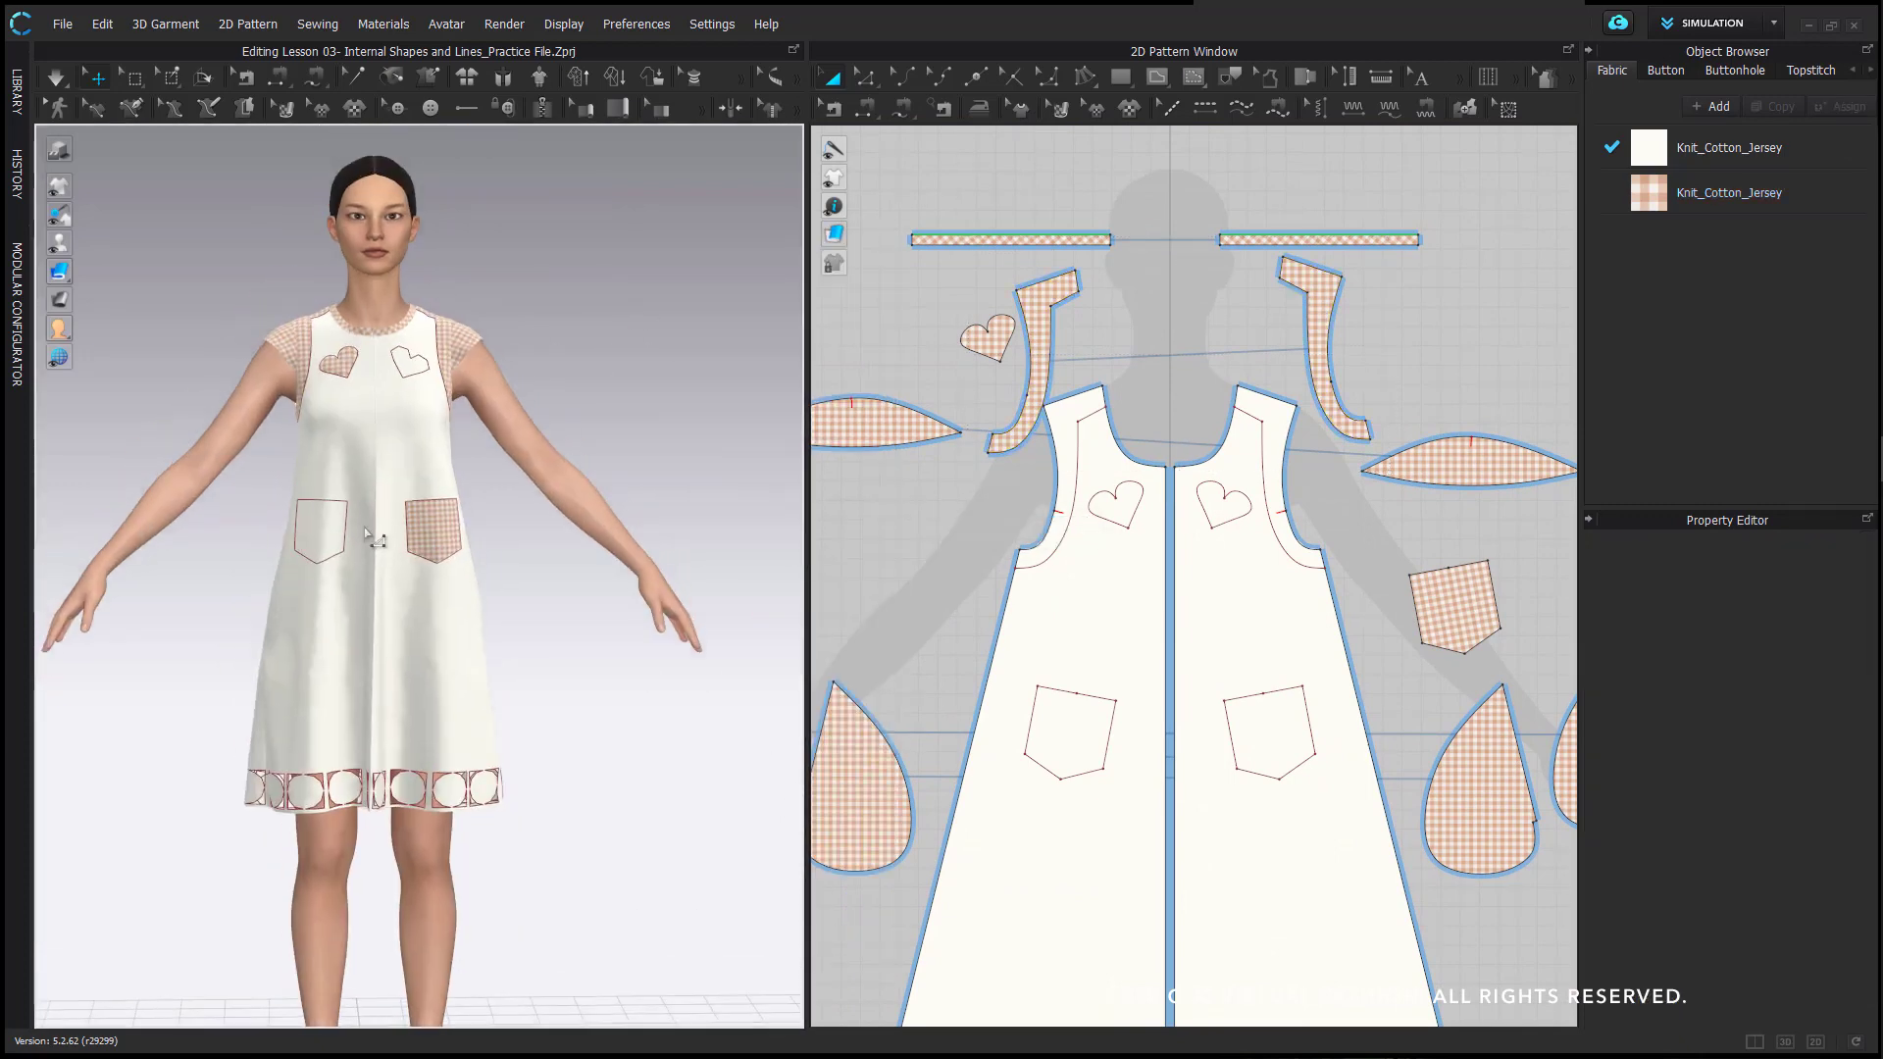
- Merge the two front panels into one piece along their center front edges
{"action": "scroll", "coordinate": [1118, 502], "scroll_direction": "down", "scroll_amount": 5}
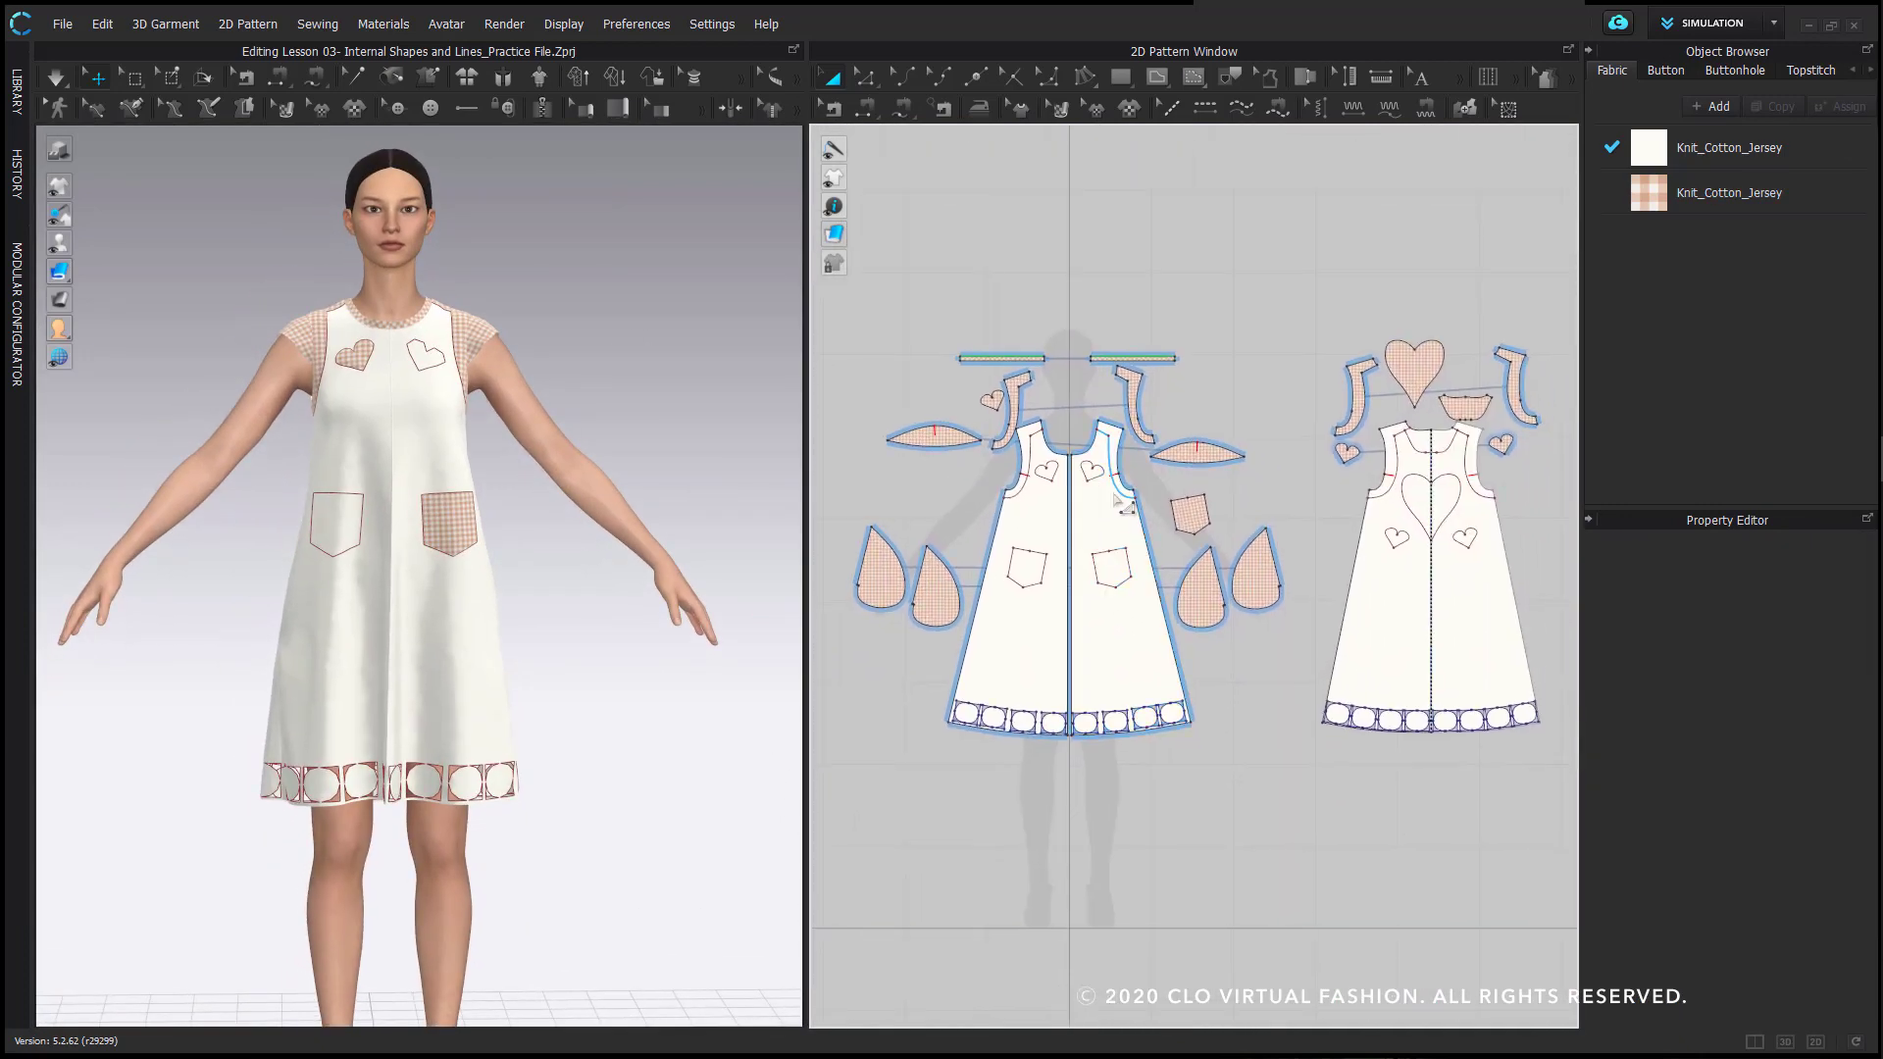
{"action": "right_click_drag", "start_coordinate": [333, 494], "coordinate": [471, 531]}
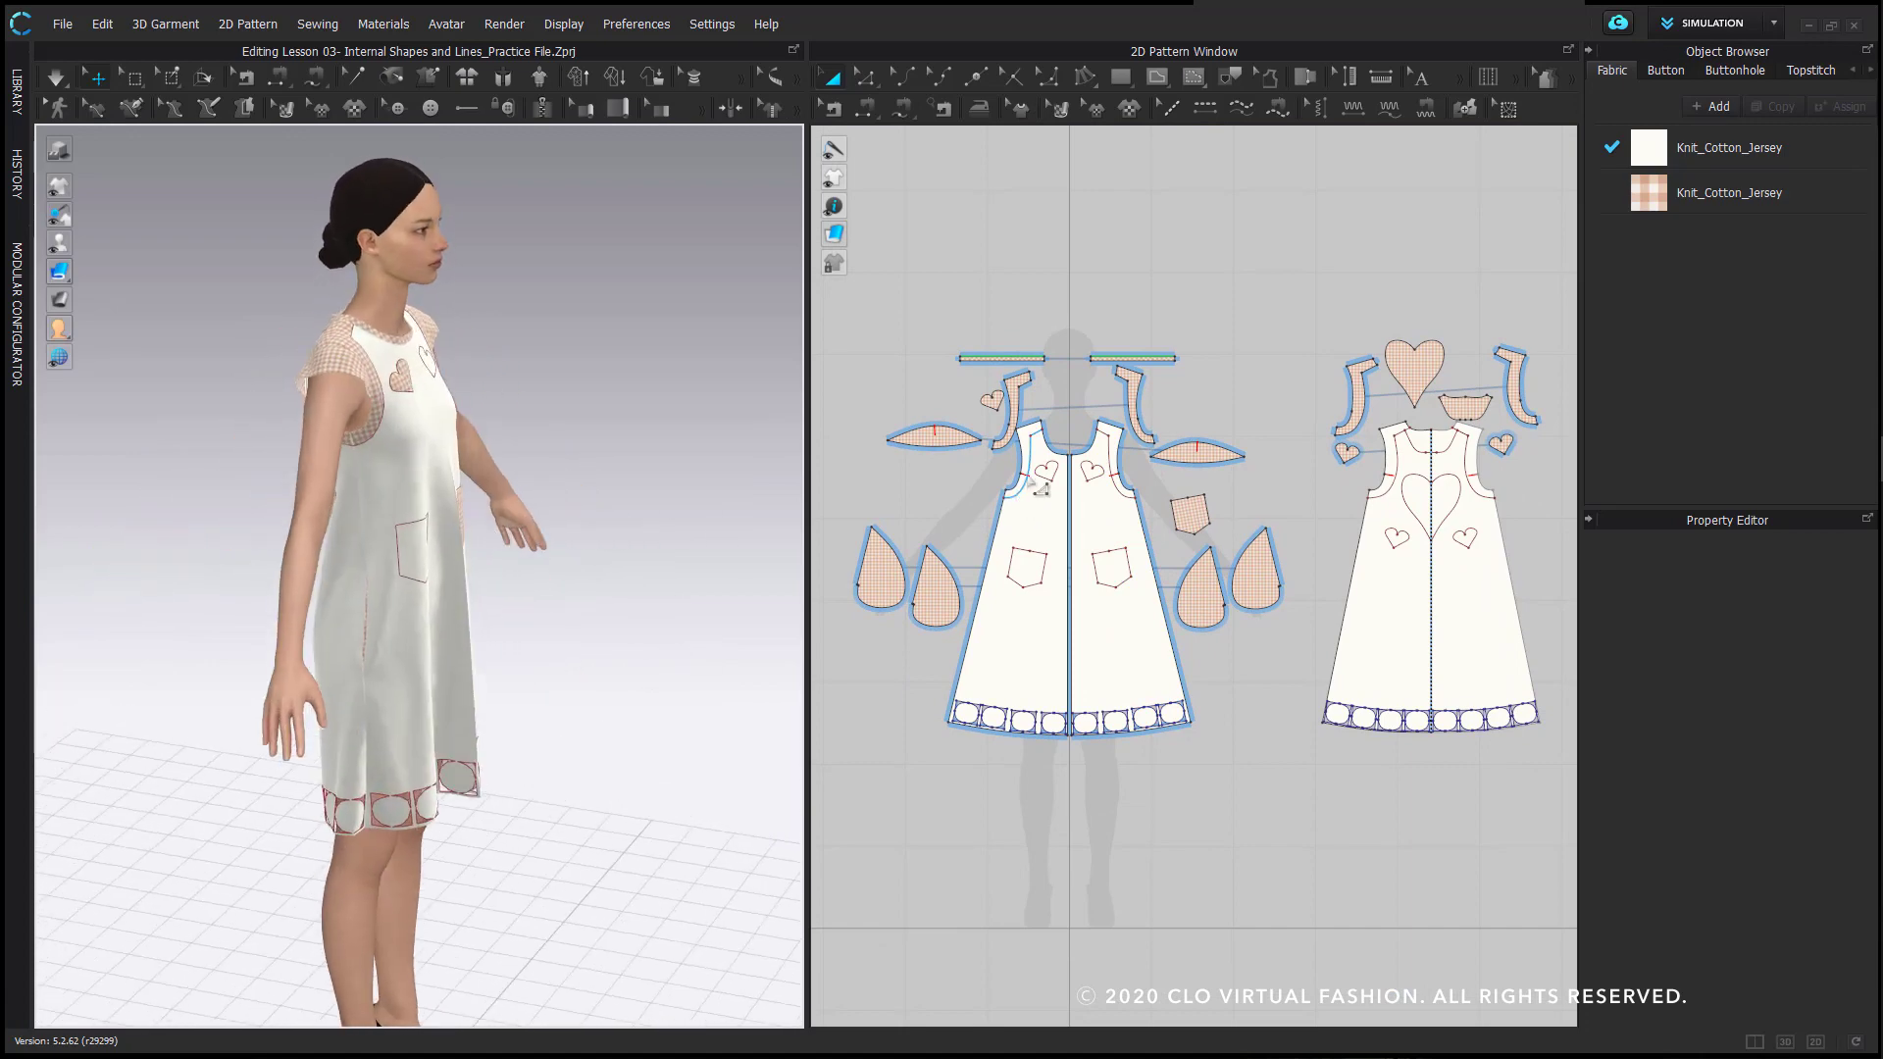
{"action": "key", "text": "z"}
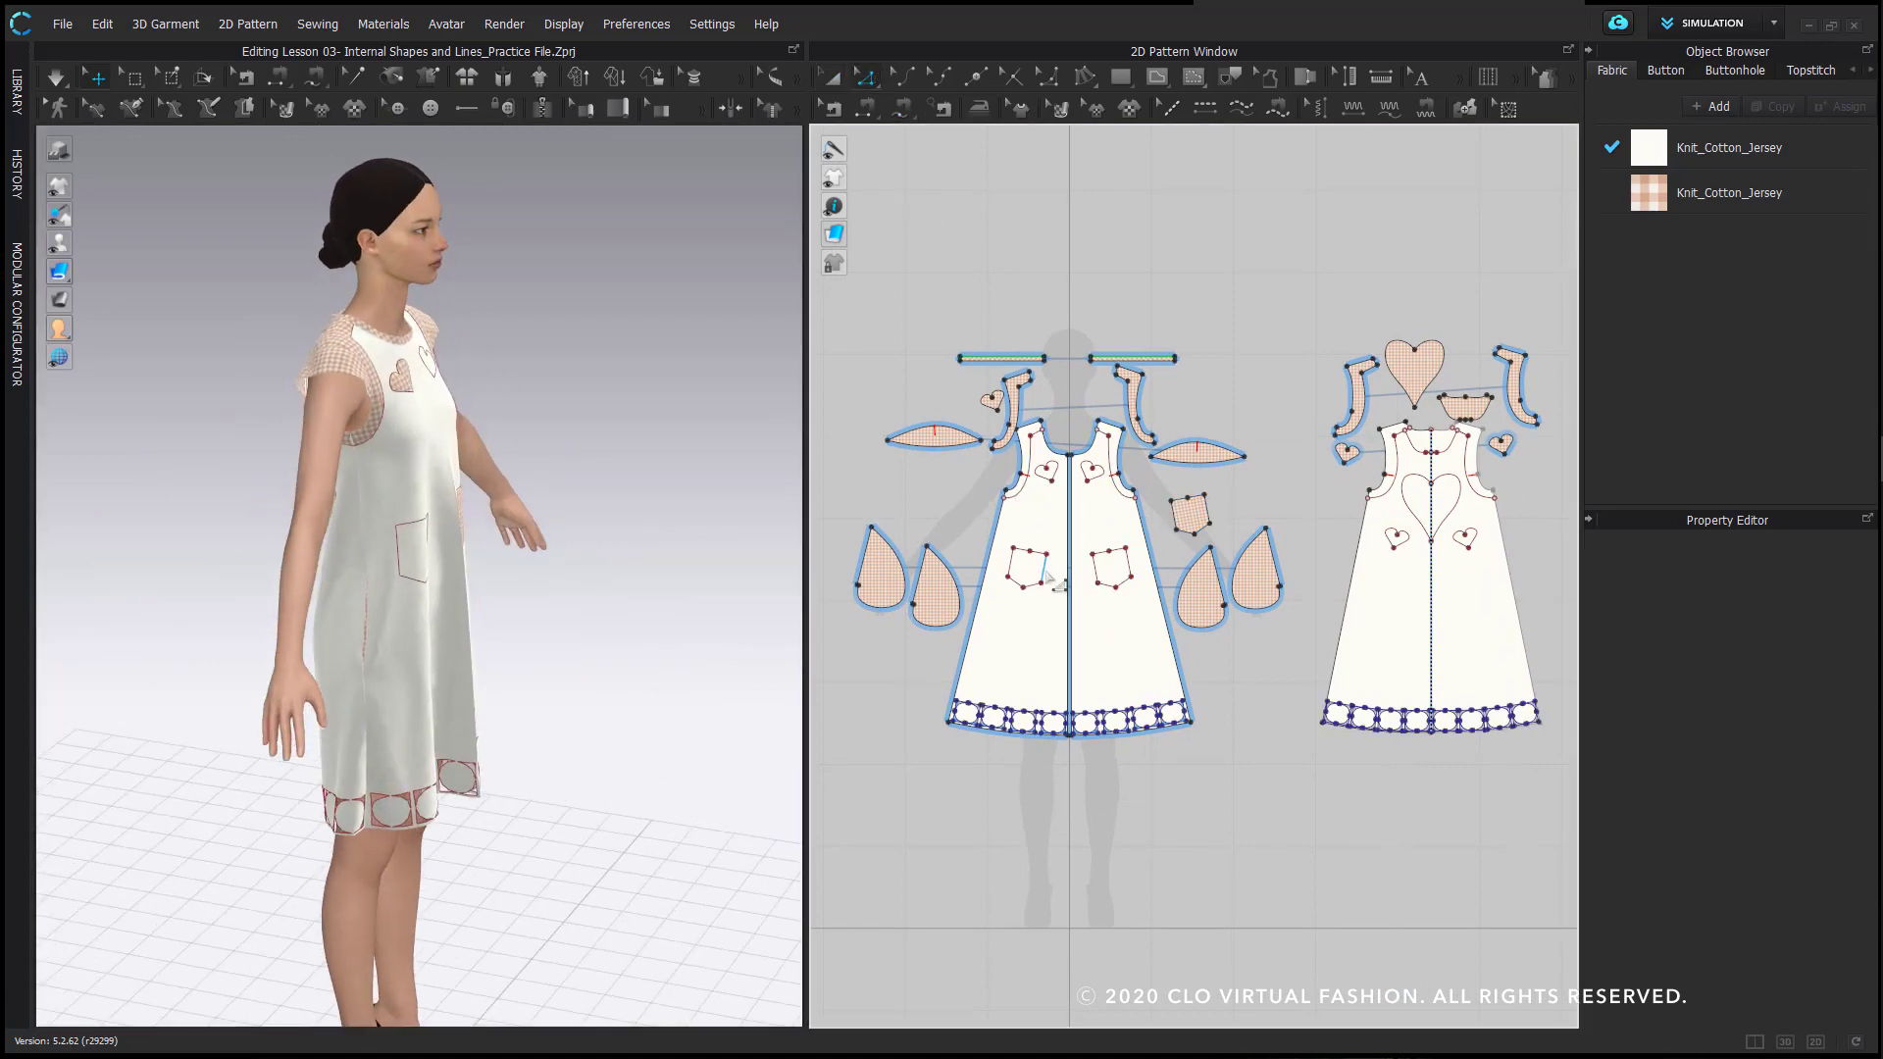
{"action": "scroll", "coordinate": [1068, 529], "scroll_direction": "up", "scroll_amount": 4}
{"action": "right_click", "coordinate": [1079, 505]}
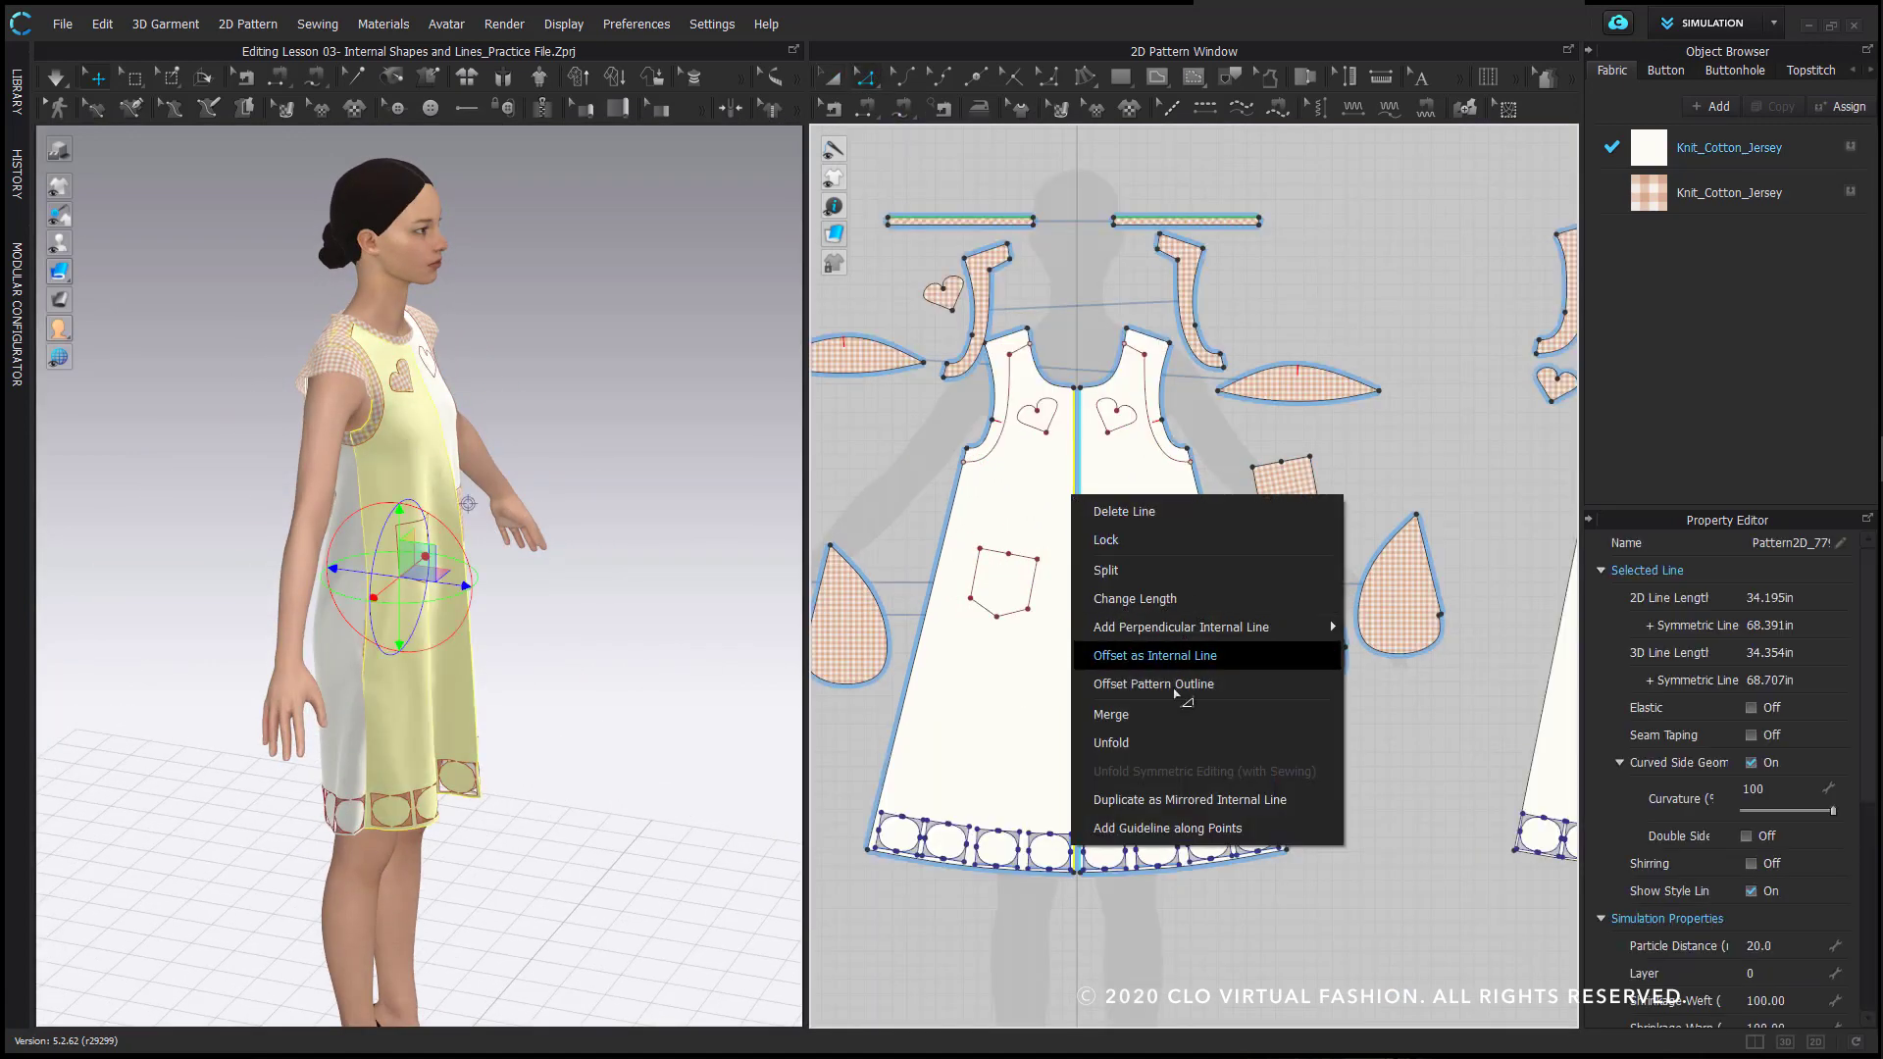
{"action": "left_click", "coordinate": [1358, 738]}
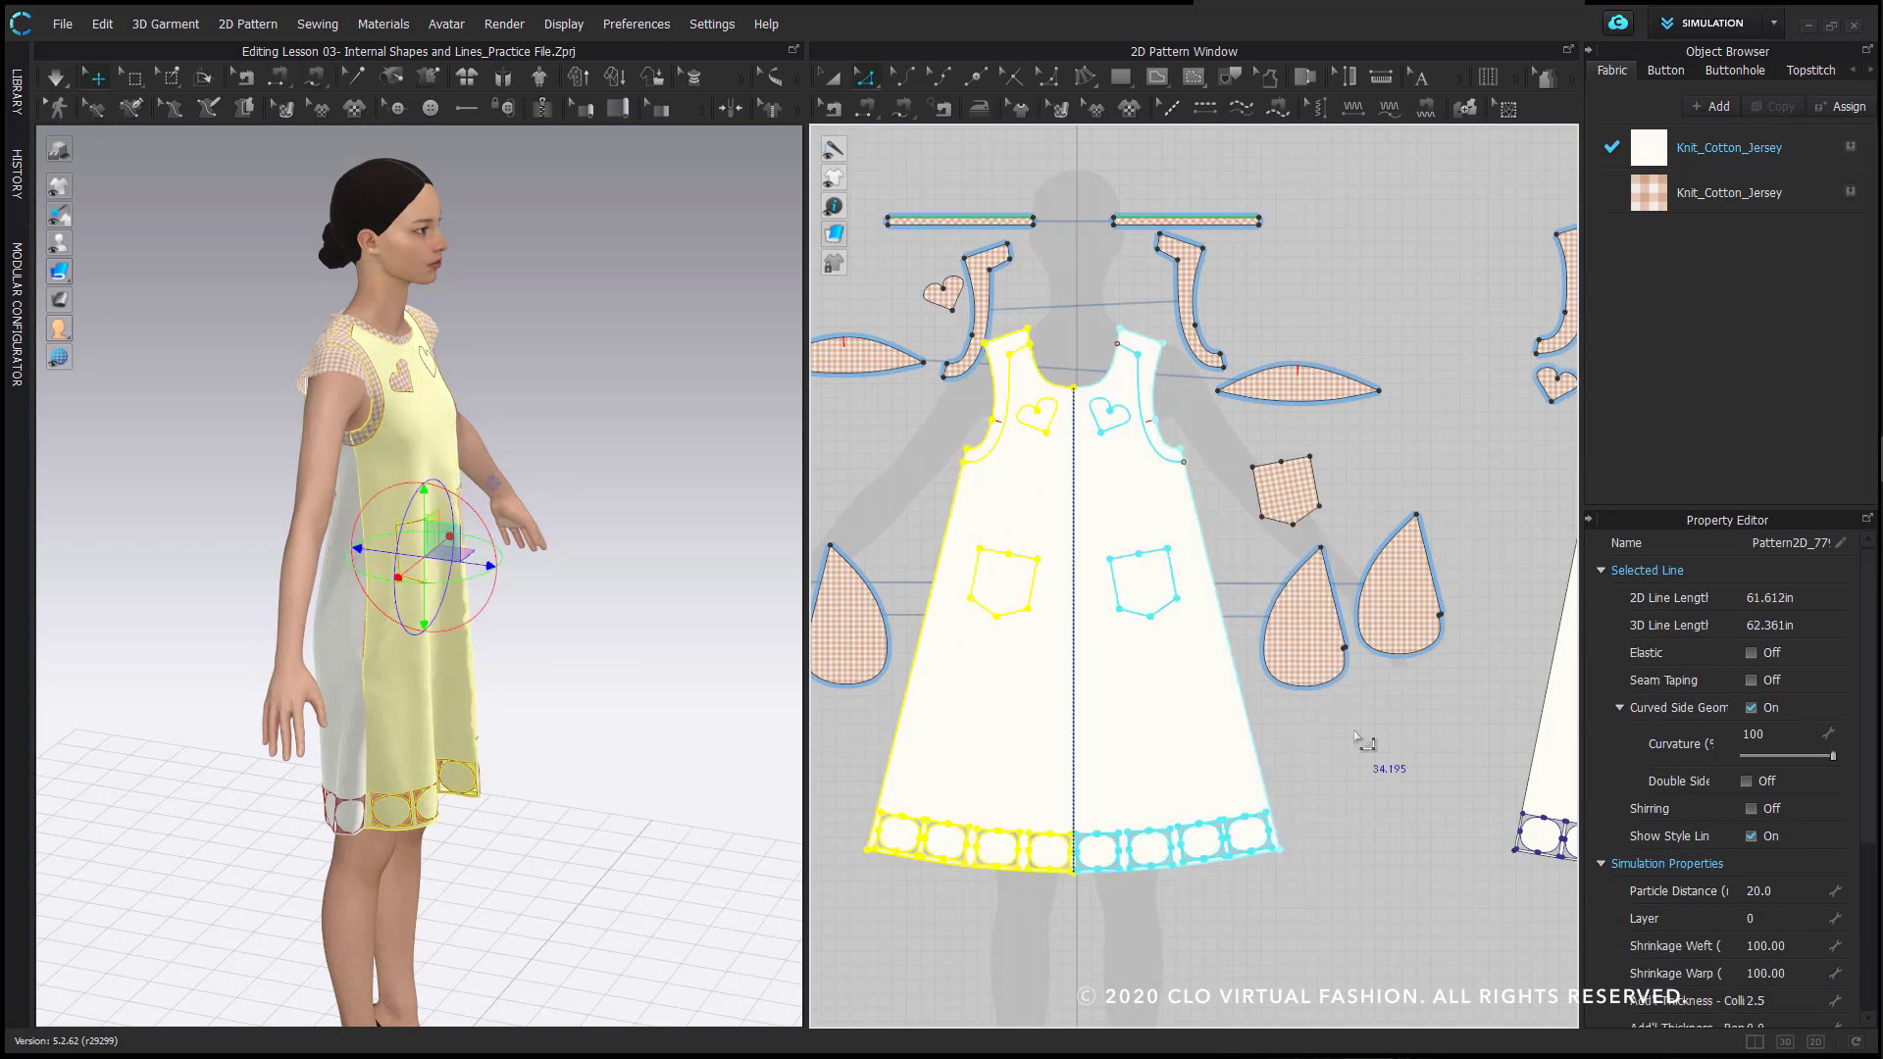
- Simulate the dress with the merged front panel and hide the internal lines in the 3D view
{"action": "left_click", "coordinate": [557, 316]}
{"action": "right_click_drag", "start_coordinate": [637, 416], "coordinate": [479, 423]}
{"action": "key", "text": "space"}
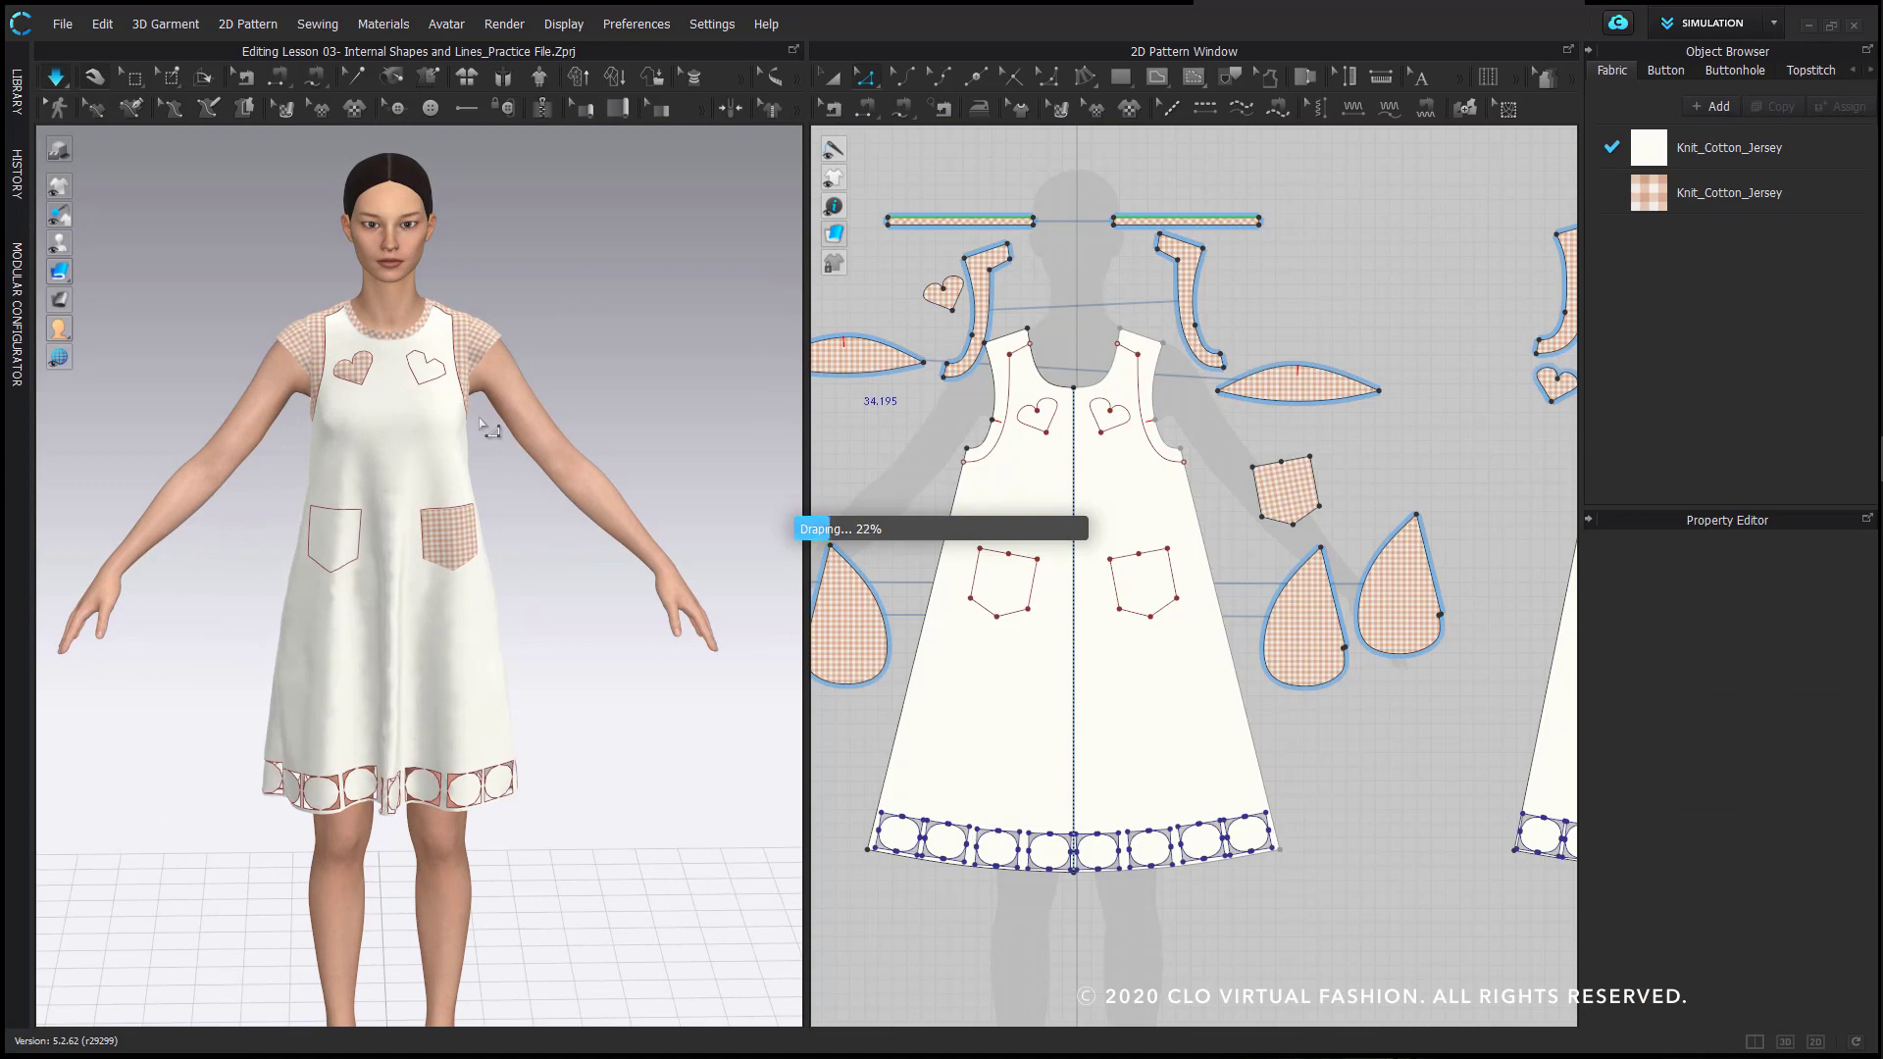
{"action": "middle_click_drag", "start_coordinate": [1081, 326], "coordinate": [1090, 312]}
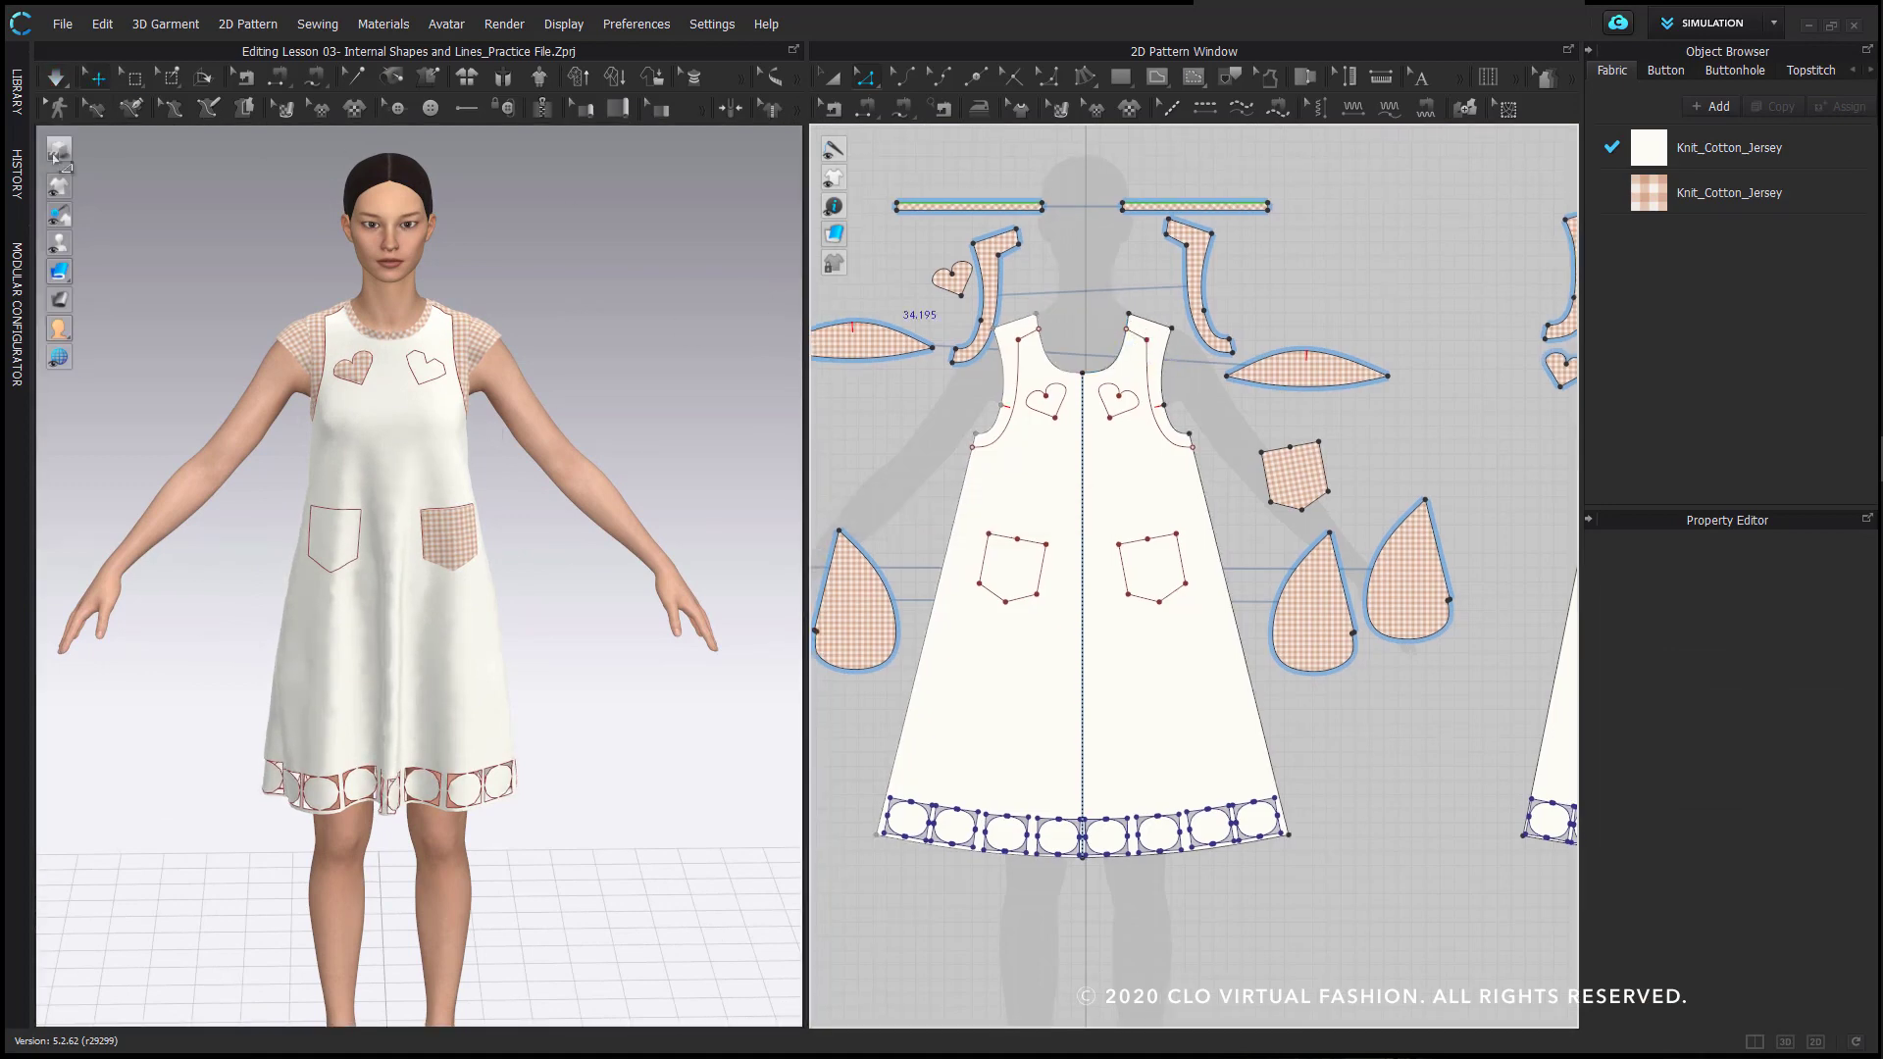
{"action": "left_click", "coordinate": [57, 150]}
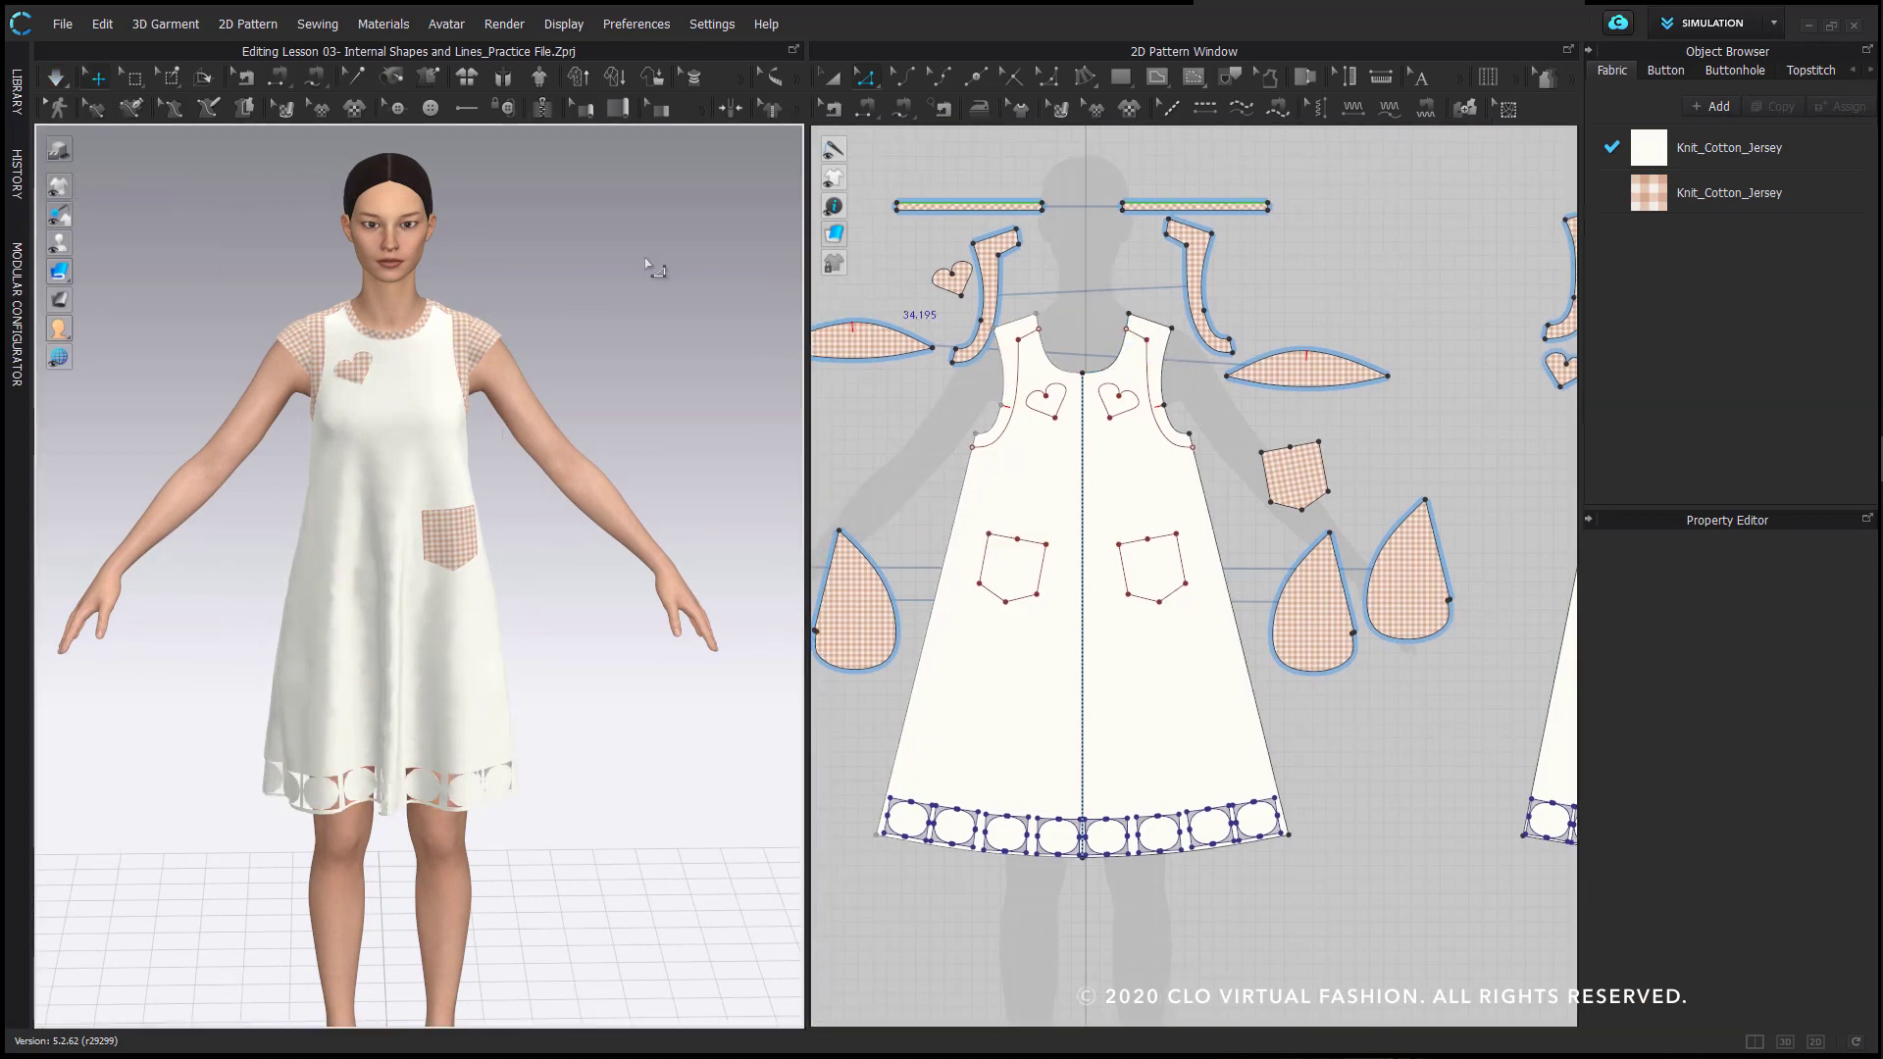
- Run the simulation and pull the skirt fabric while viewing the dress from several angles
{"action": "right_click_drag", "start_coordinate": [292, 501], "coordinate": [366, 502]}
{"action": "scroll", "coordinate": [339, 589], "scroll_direction": "up", "scroll_amount": 3}
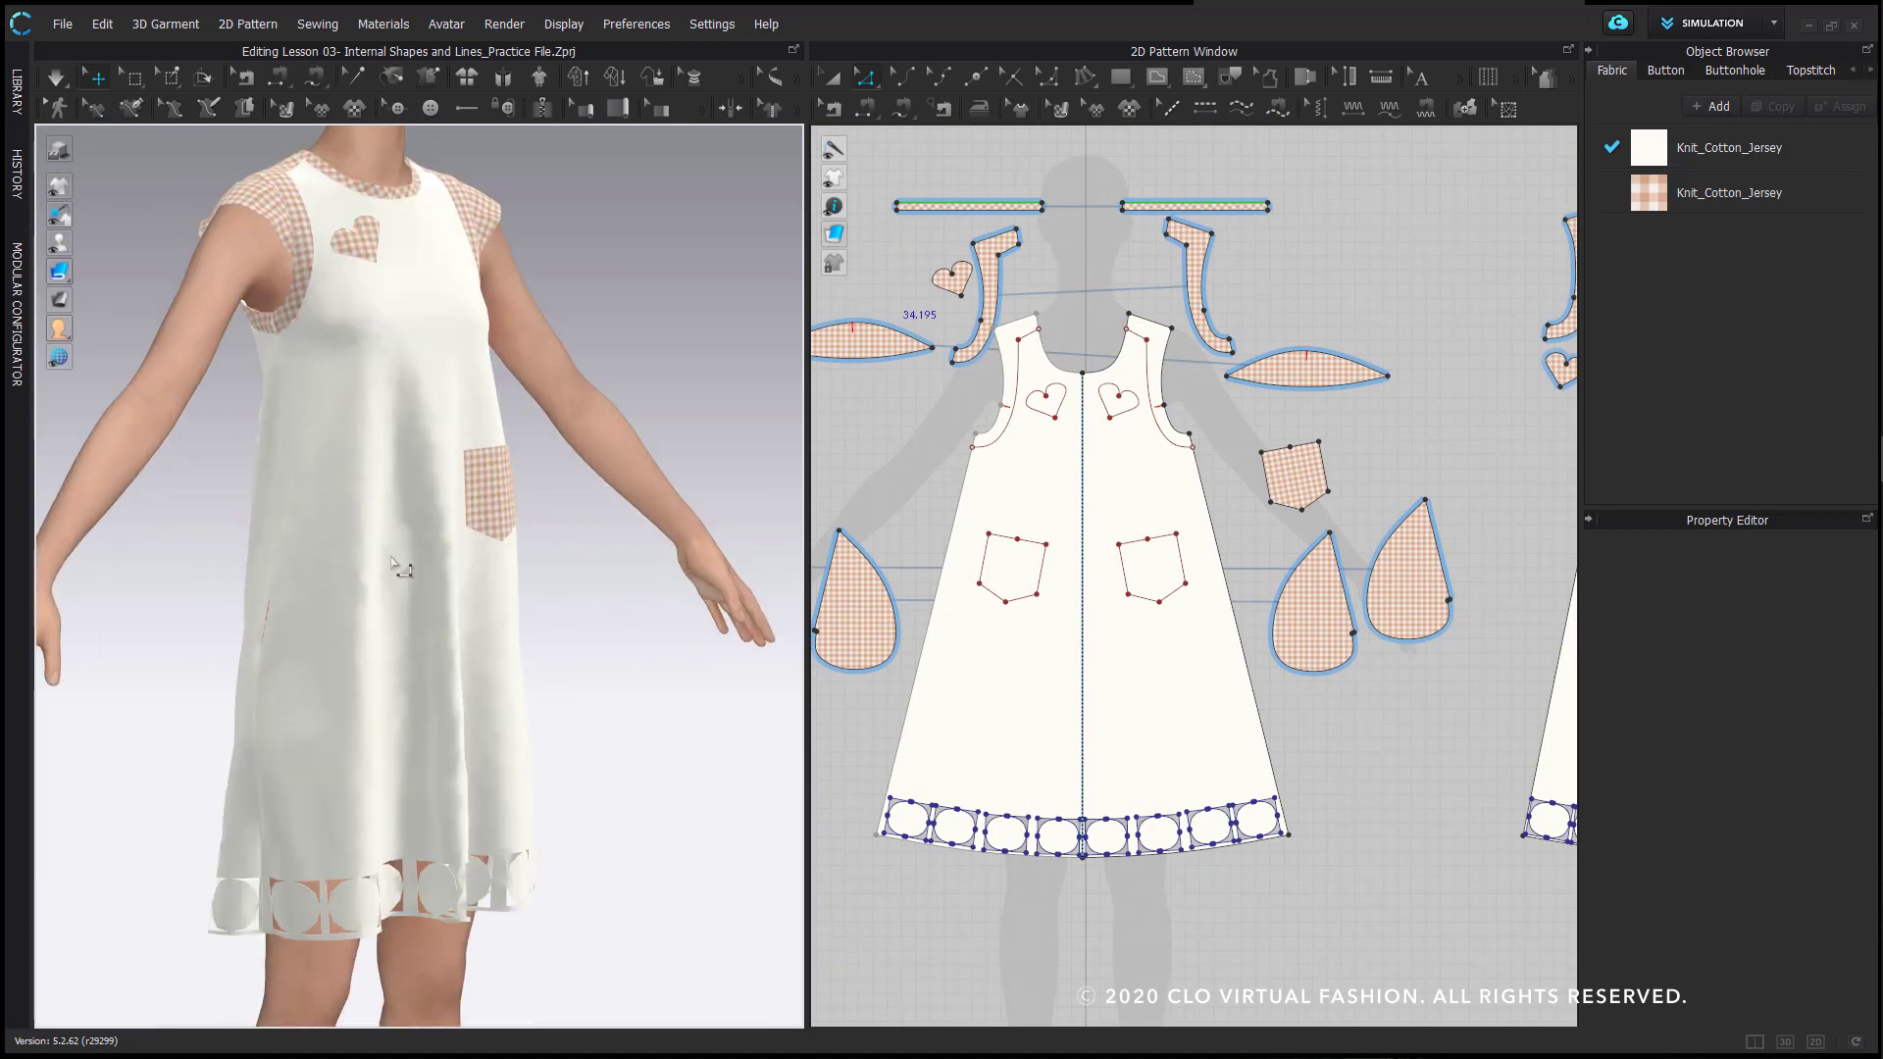
{"action": "right_click_drag", "start_coordinate": [397, 567], "coordinate": [412, 504]}
{"action": "left_click", "coordinate": [422, 628]}
{"action": "left_click_drag", "start_coordinate": [406, 497], "coordinate": [316, 496]}
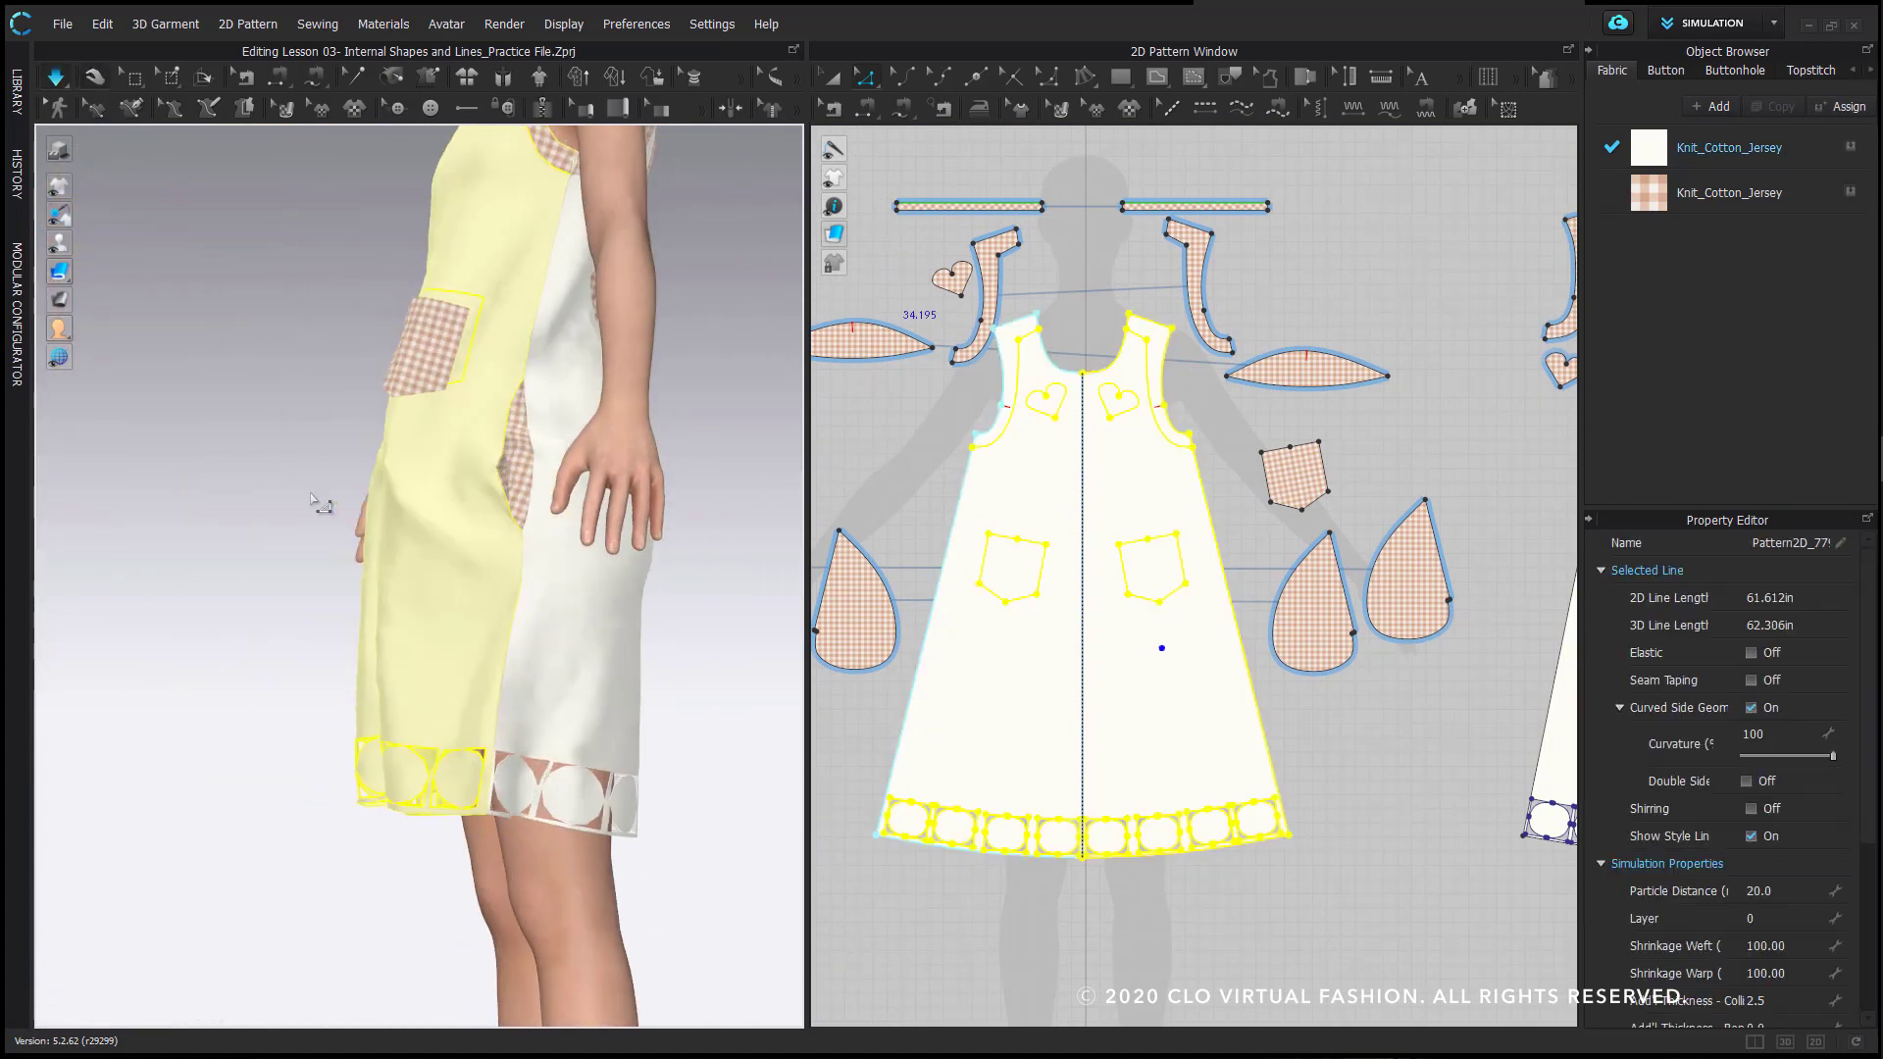
{"action": "right_click_drag", "start_coordinate": [315, 496], "coordinate": [416, 544]}
{"action": "left_click_drag", "start_coordinate": [415, 545], "coordinate": [267, 700]}
{"action": "right_click_drag", "start_coordinate": [278, 711], "coordinate": [598, 638]}
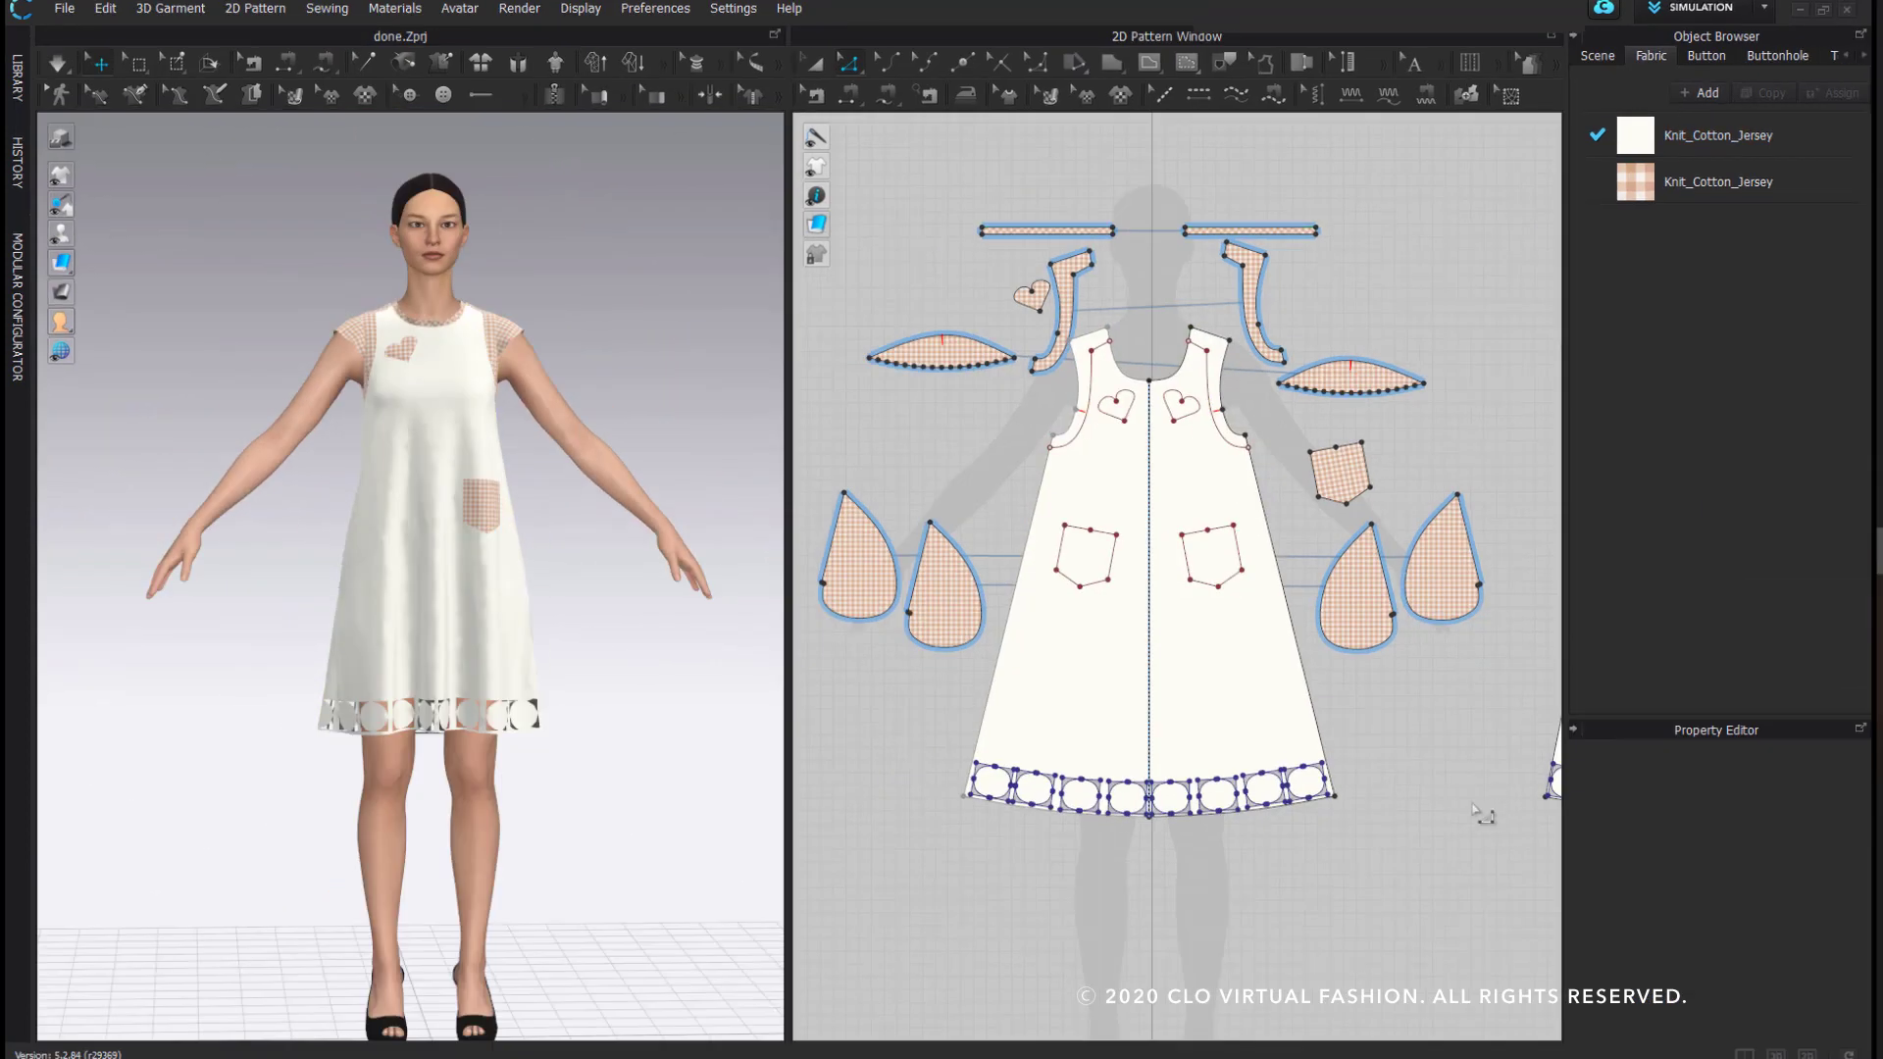
- Draw a long rectangular pattern about 47 in wide below the front panel's hem with the Rectangle tool
{"action": "middle_click_drag", "start_coordinate": [517, 818], "coordinate": [501, 747]}
{"action": "right_click_drag", "start_coordinate": [457, 756], "coordinate": [700, 770]}
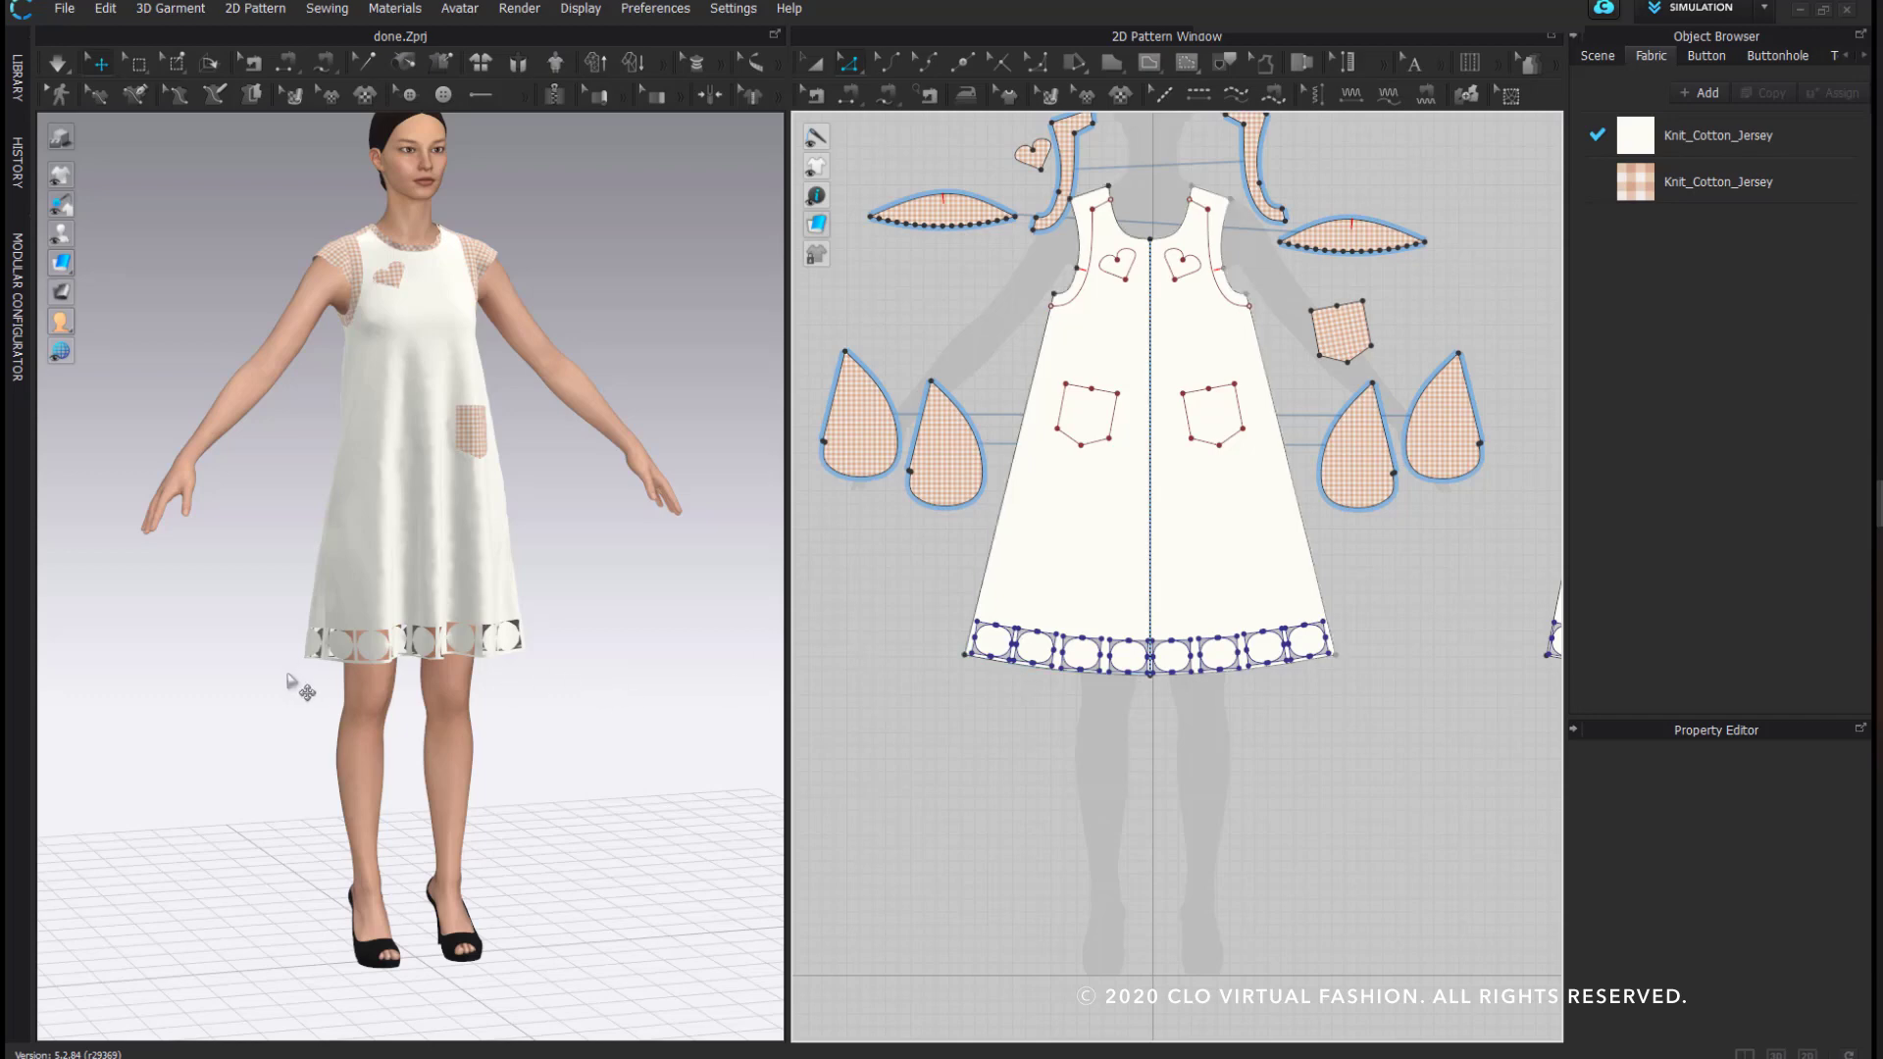
{"action": "middle_click_drag", "start_coordinate": [1063, 723], "coordinate": [1242, 550]}
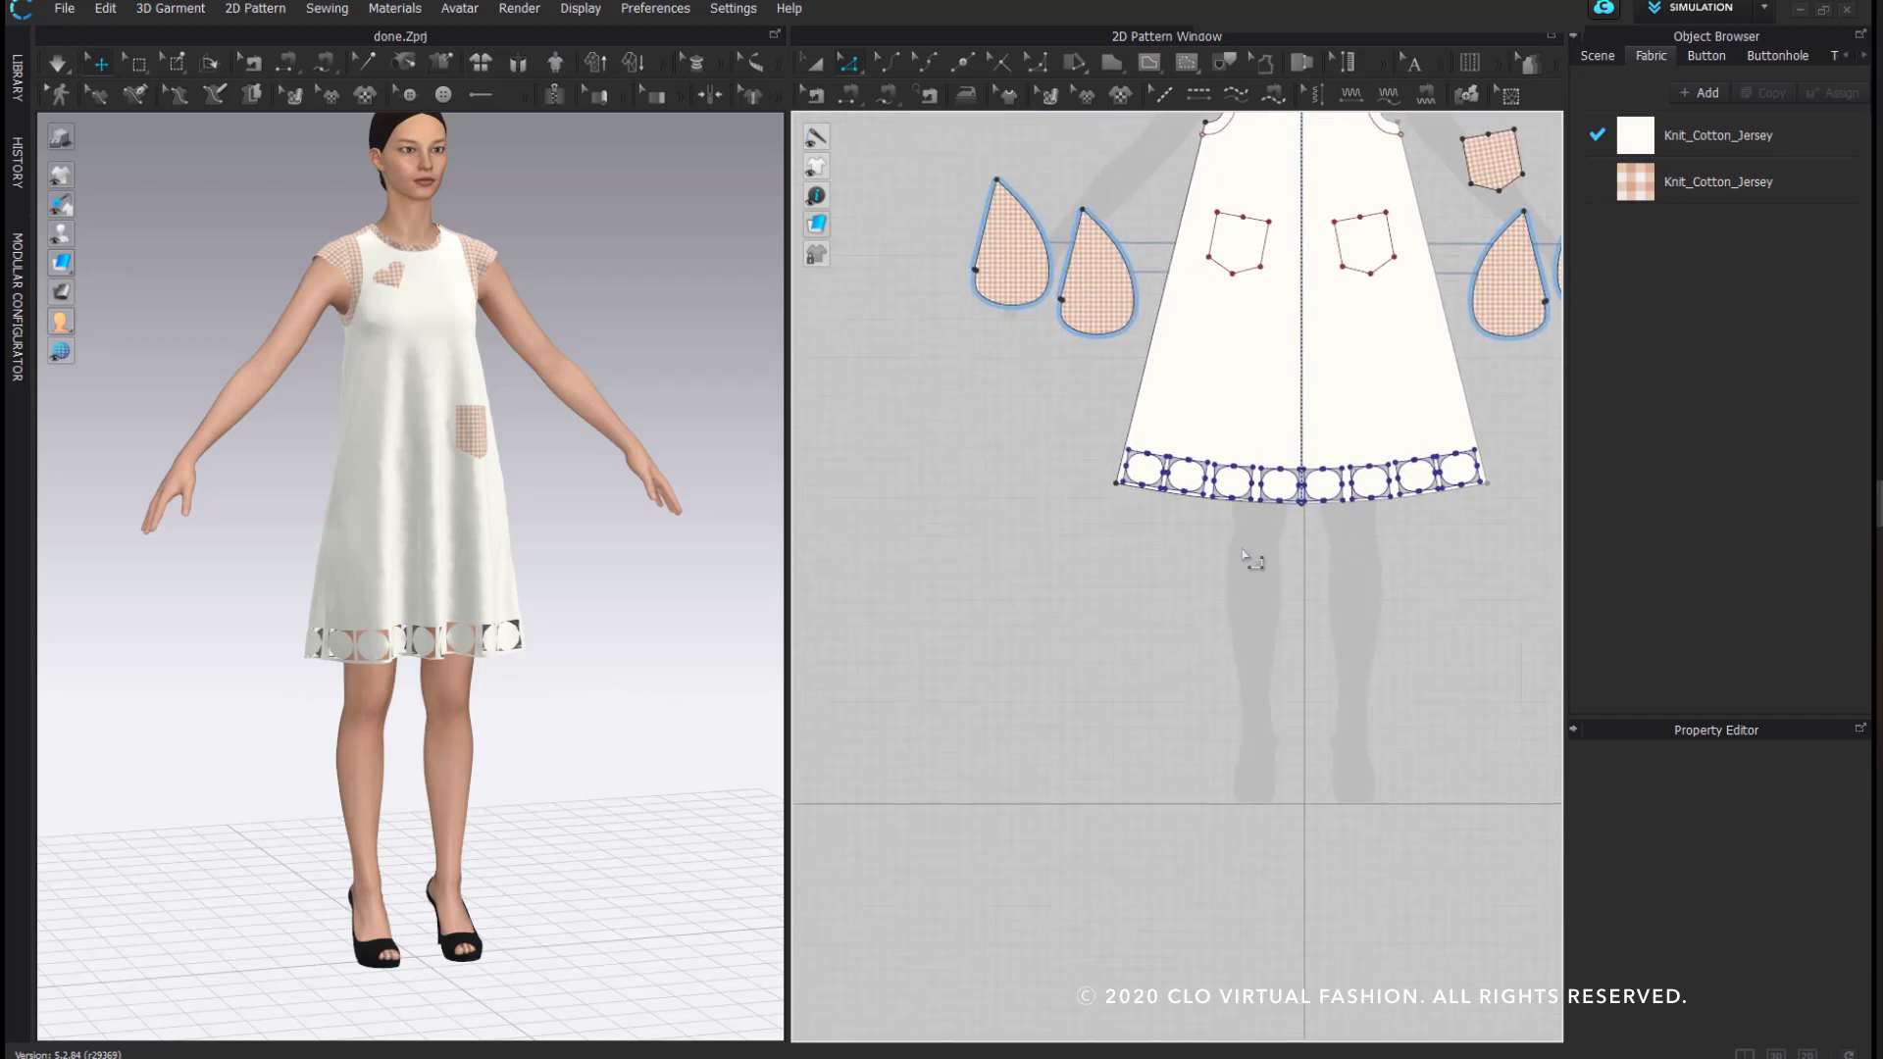
{"action": "left_click", "coordinate": [1116, 66]}
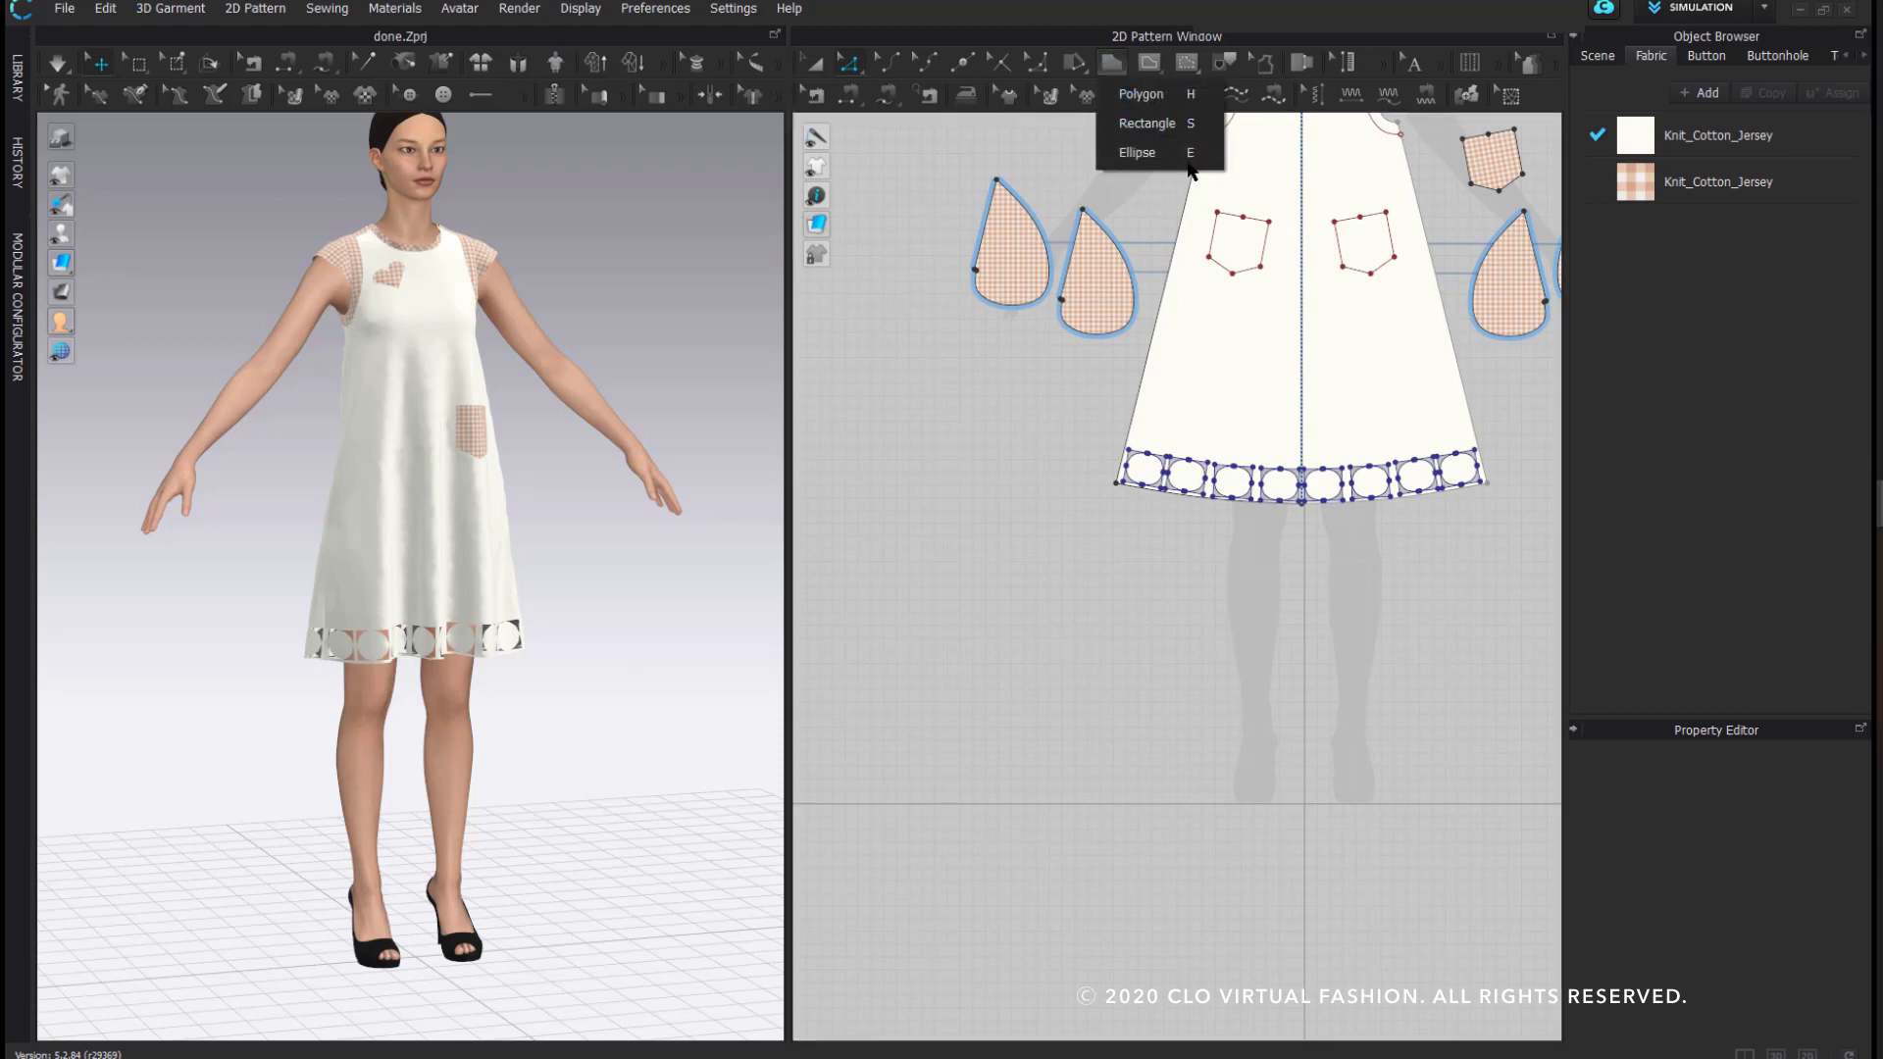
{"action": "left_click", "coordinate": [1188, 157]}
{"action": "scroll", "coordinate": [1236, 638], "scroll_direction": "down", "scroll_amount": 3}
{"action": "middle_click_drag", "start_coordinate": [1236, 638], "coordinate": [1140, 609]}
{"action": "middle_click_drag", "start_coordinate": [1017, 605], "coordinate": [1148, 612]}
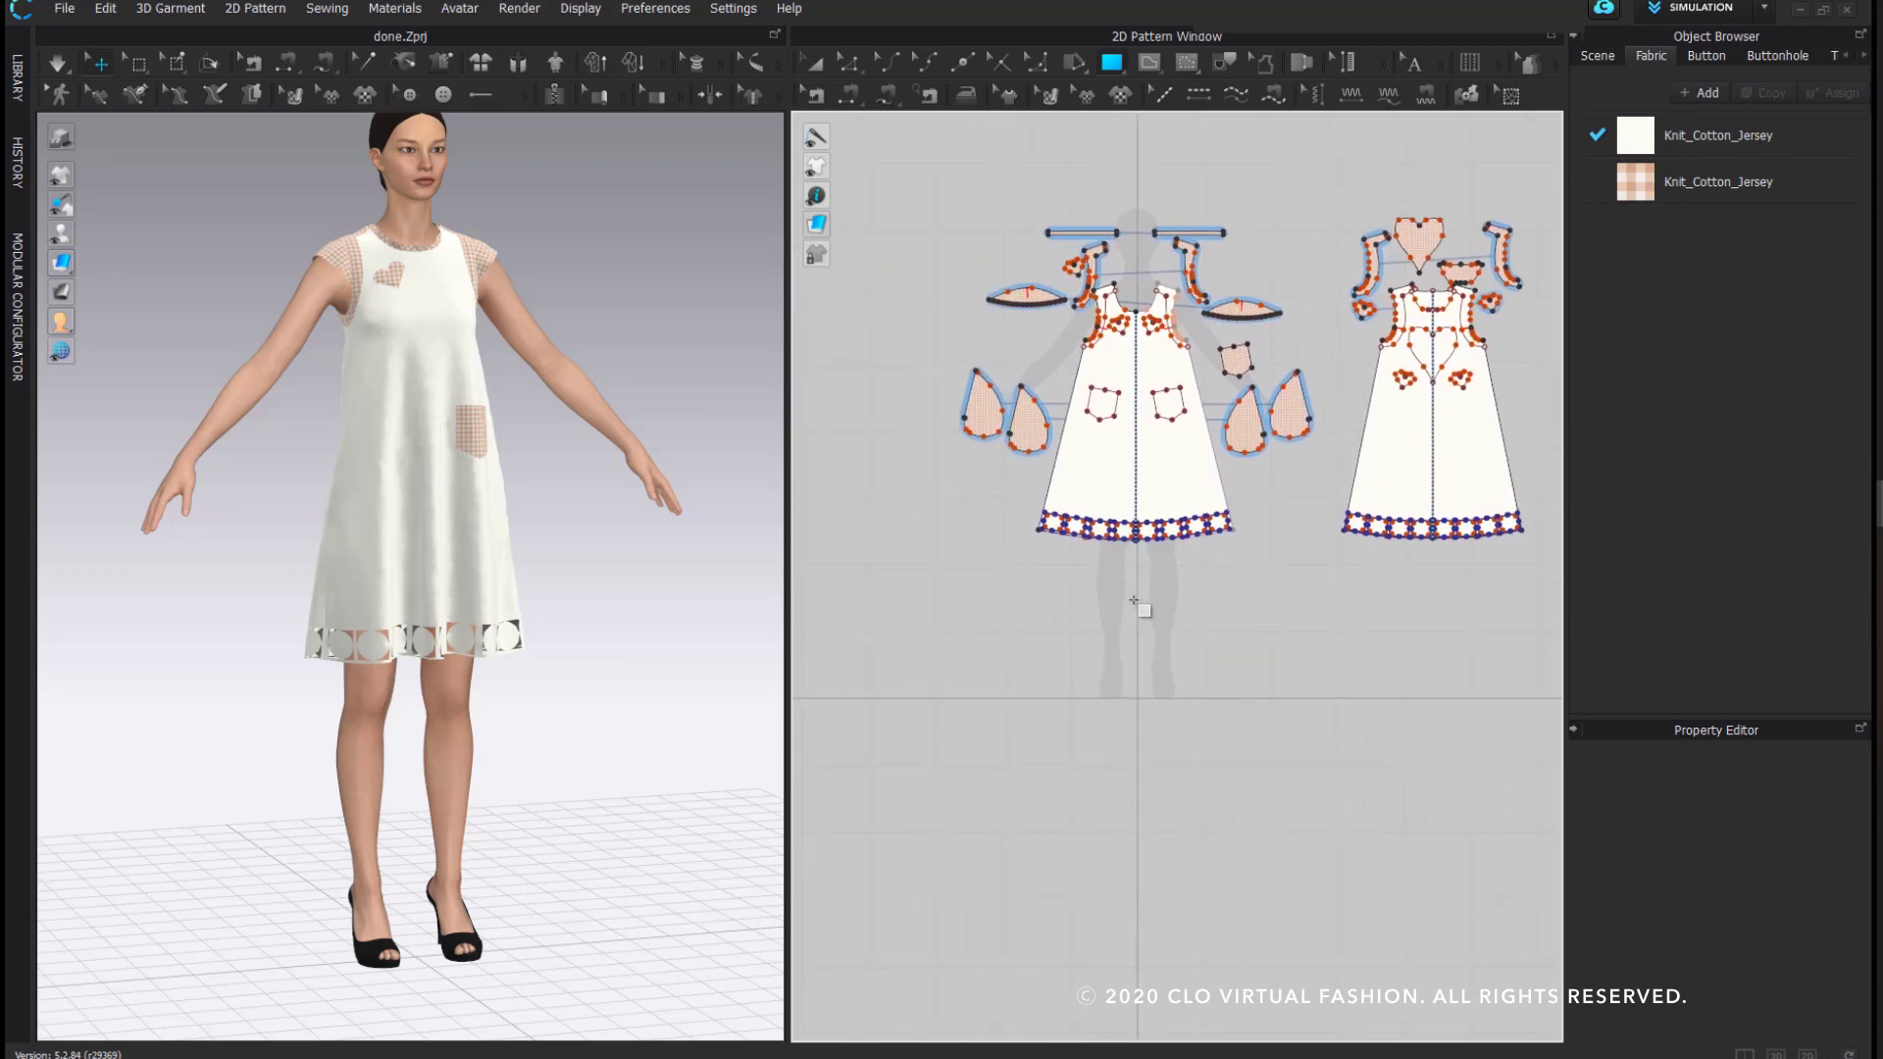
{"action": "left_click_drag", "start_coordinate": [1134, 600], "coordinate": [819, 642]}
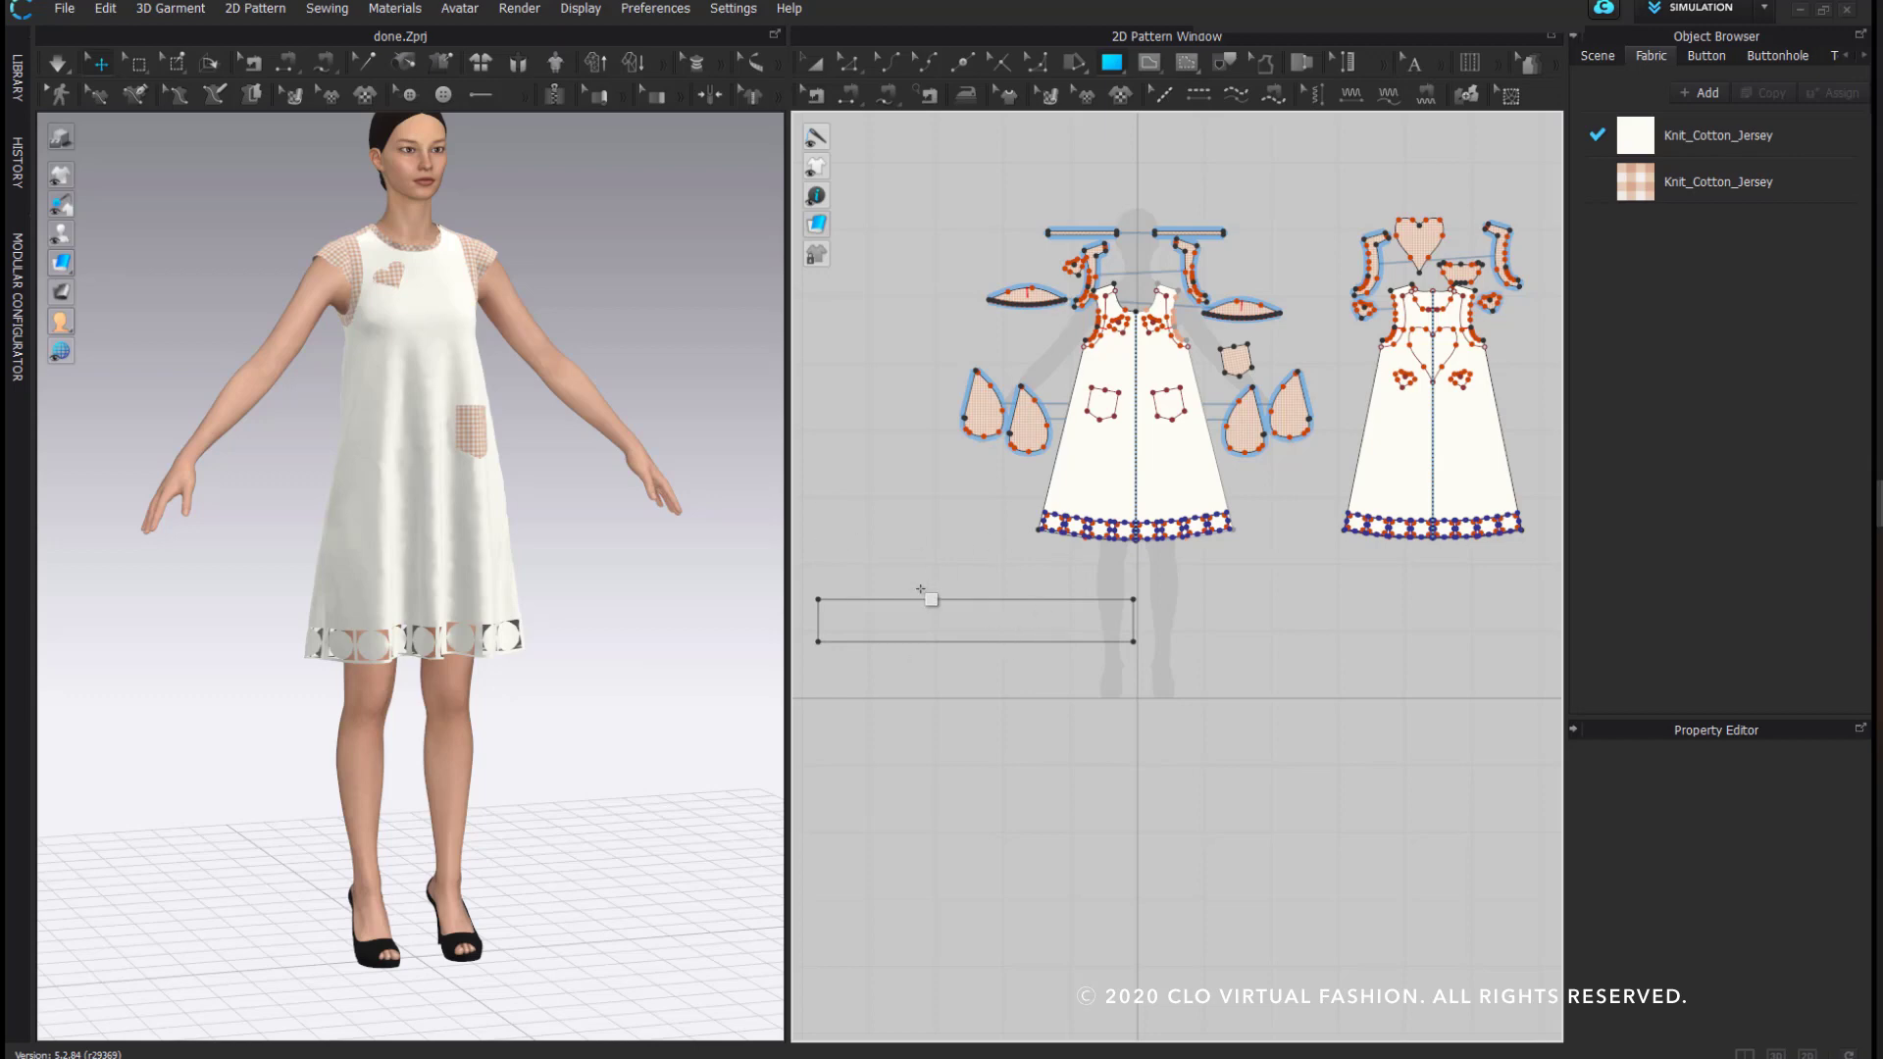
{"action": "left_click", "coordinate": [927, 599]}
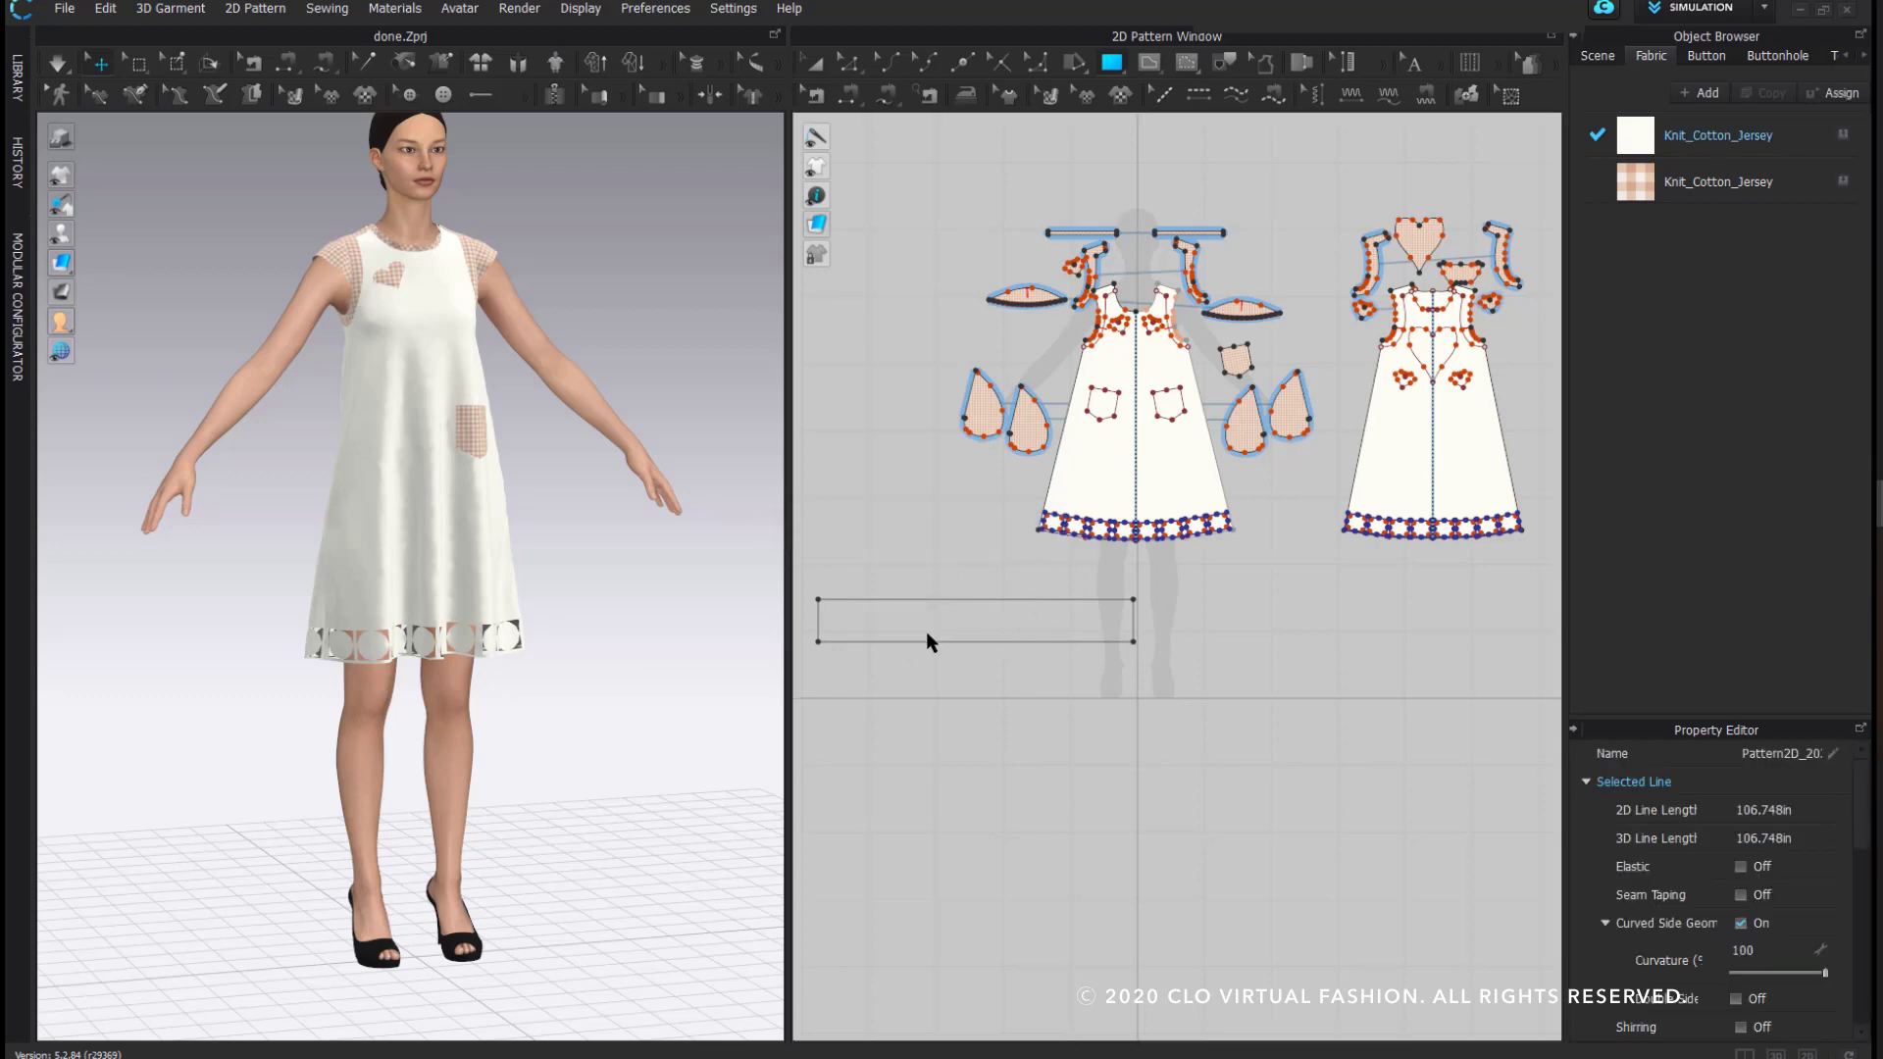
{"action": "left_click", "coordinate": [915, 639]}
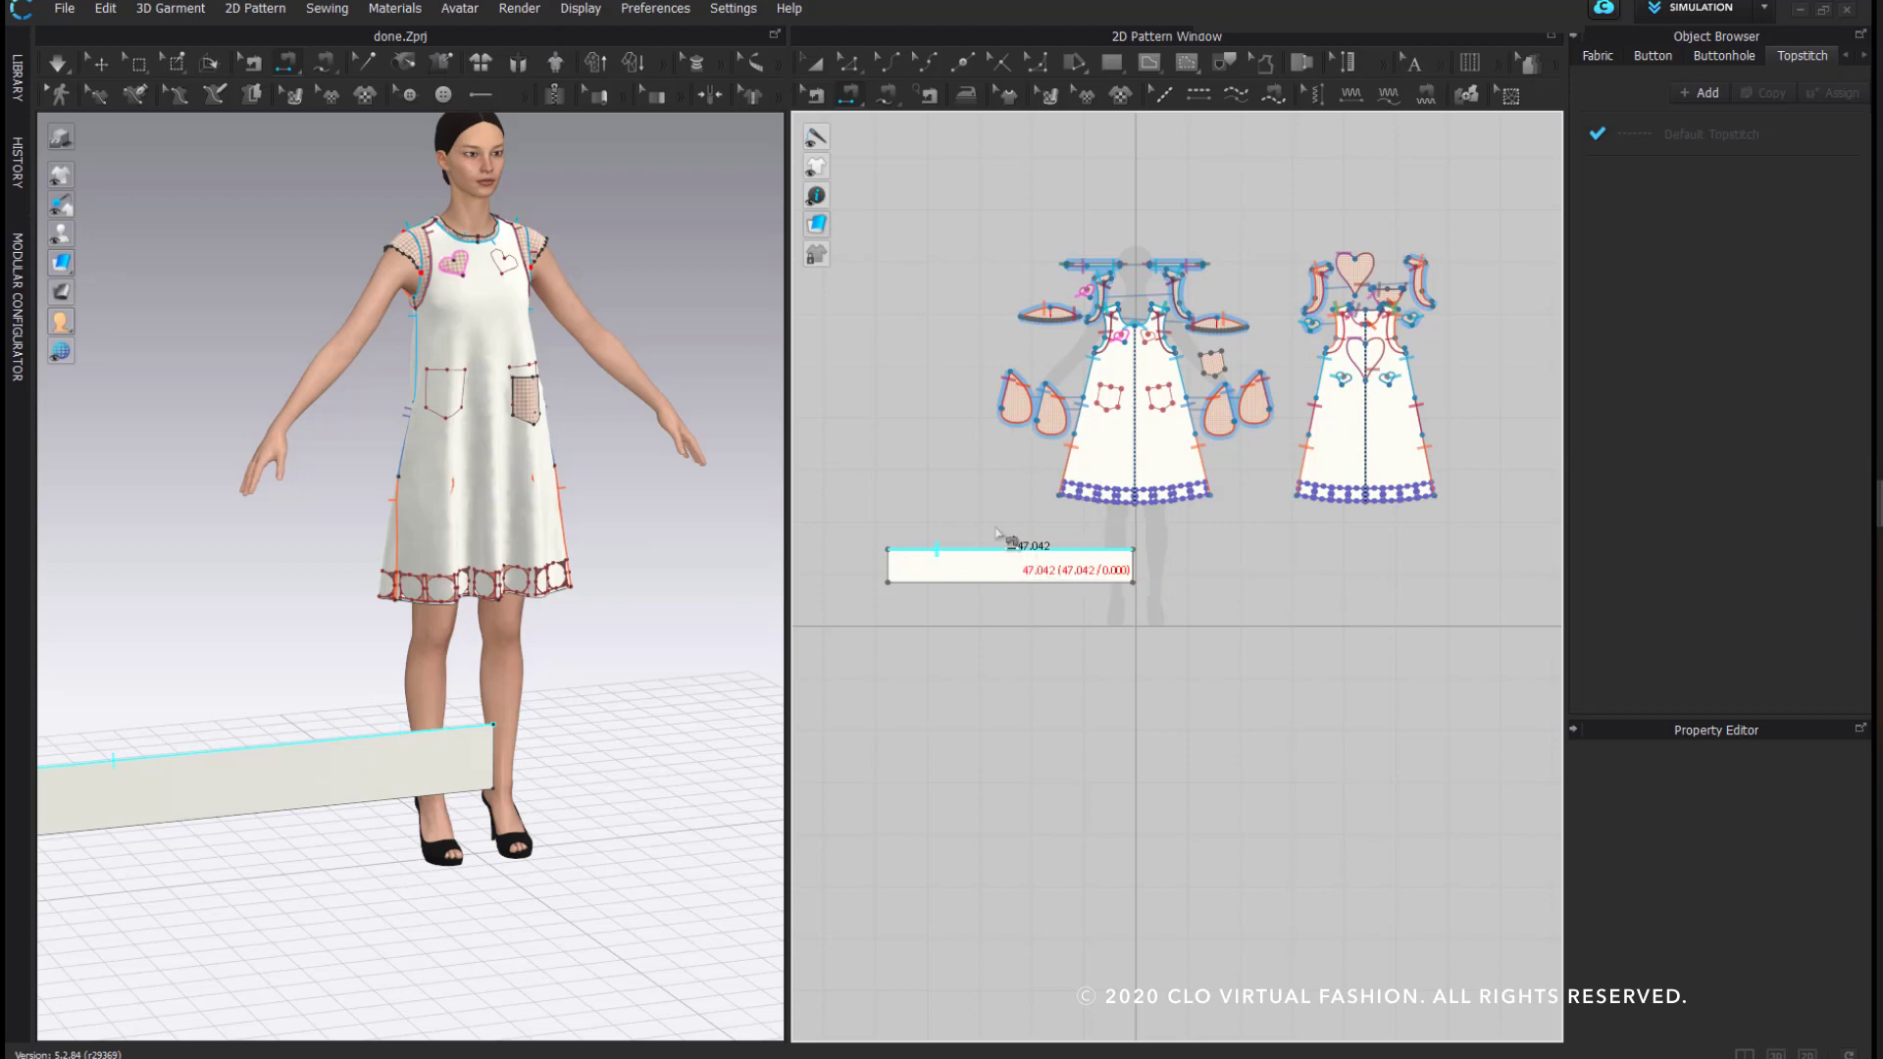
- Sew the rectangle's upper edge across one half of the front hem and the adjoining half of the back hem with free sewing
{"action": "left_click", "coordinate": [1111, 553]}
{"action": "scroll", "coordinate": [1103, 521], "scroll_direction": "up", "scroll_amount": 3}
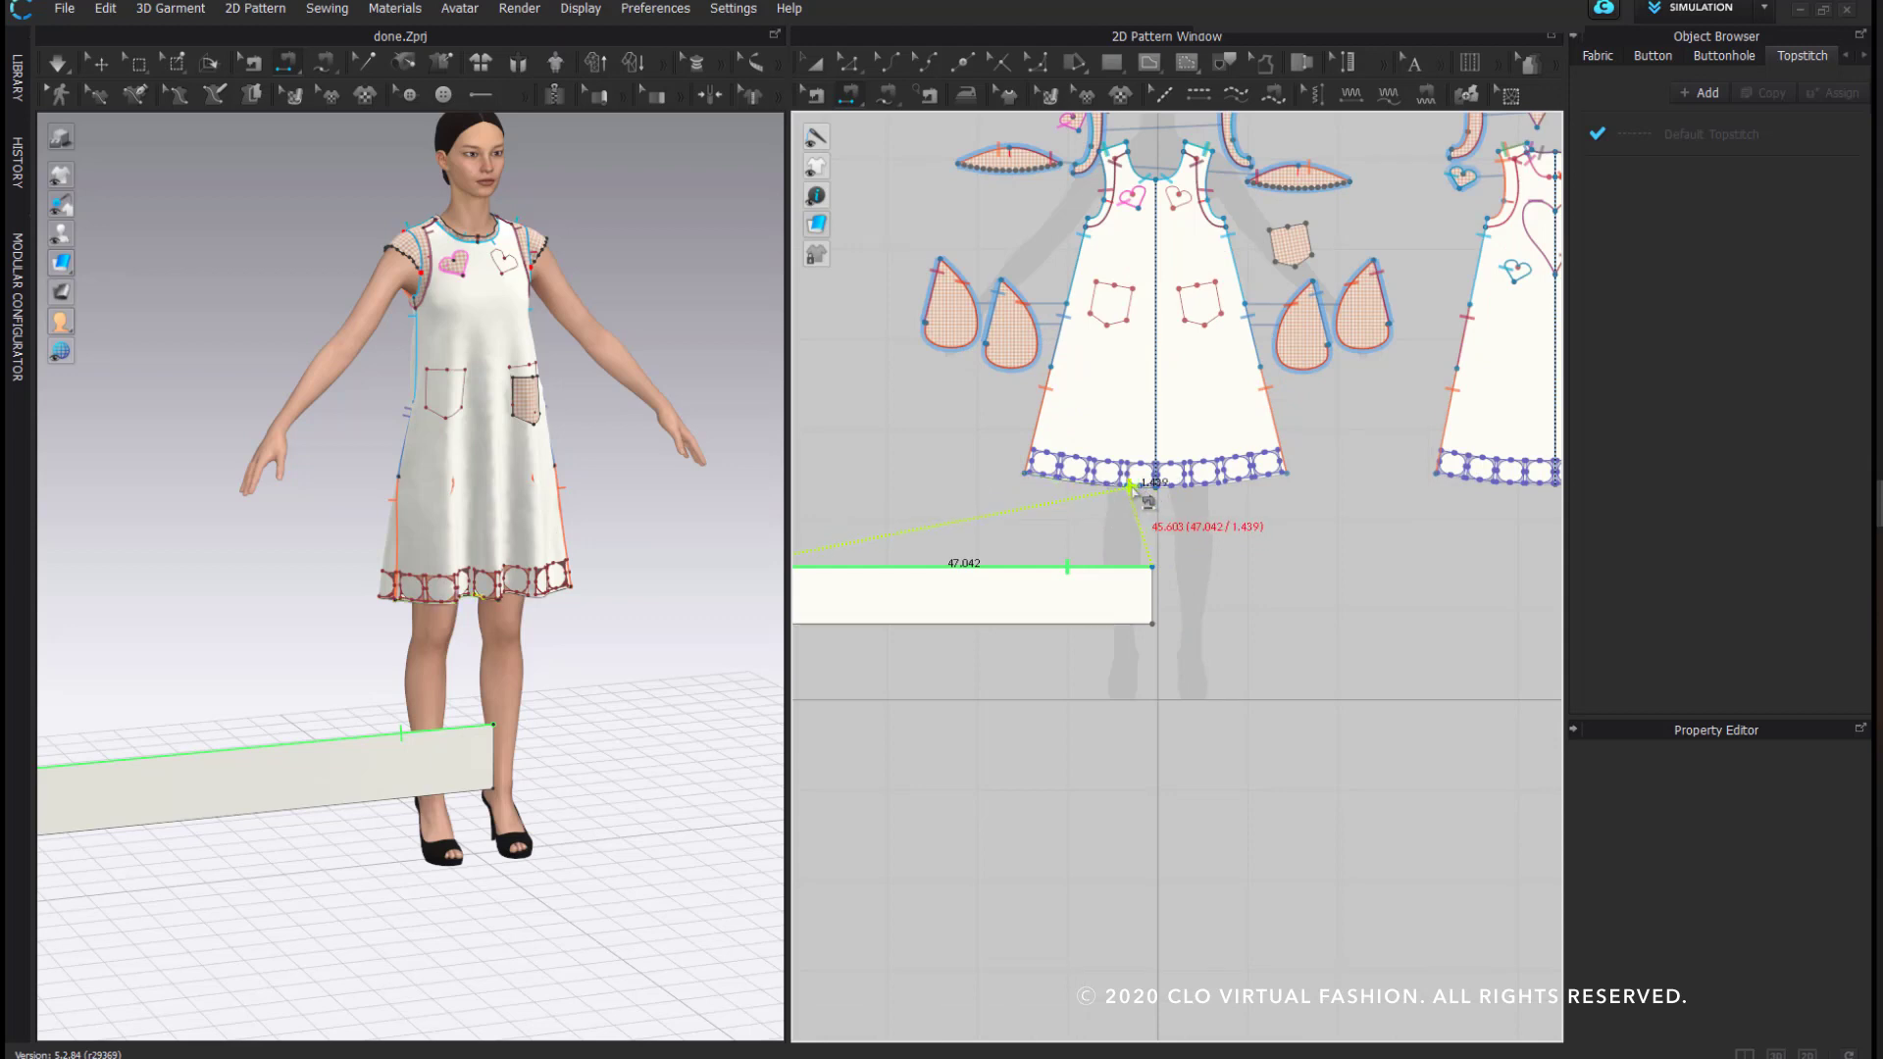
{"action": "left_click", "coordinate": [1133, 490]}
{"action": "left_click", "coordinate": [1216, 475]}
{"action": "scroll", "coordinate": [1176, 471], "scroll_direction": "down", "scroll_amount": 2}
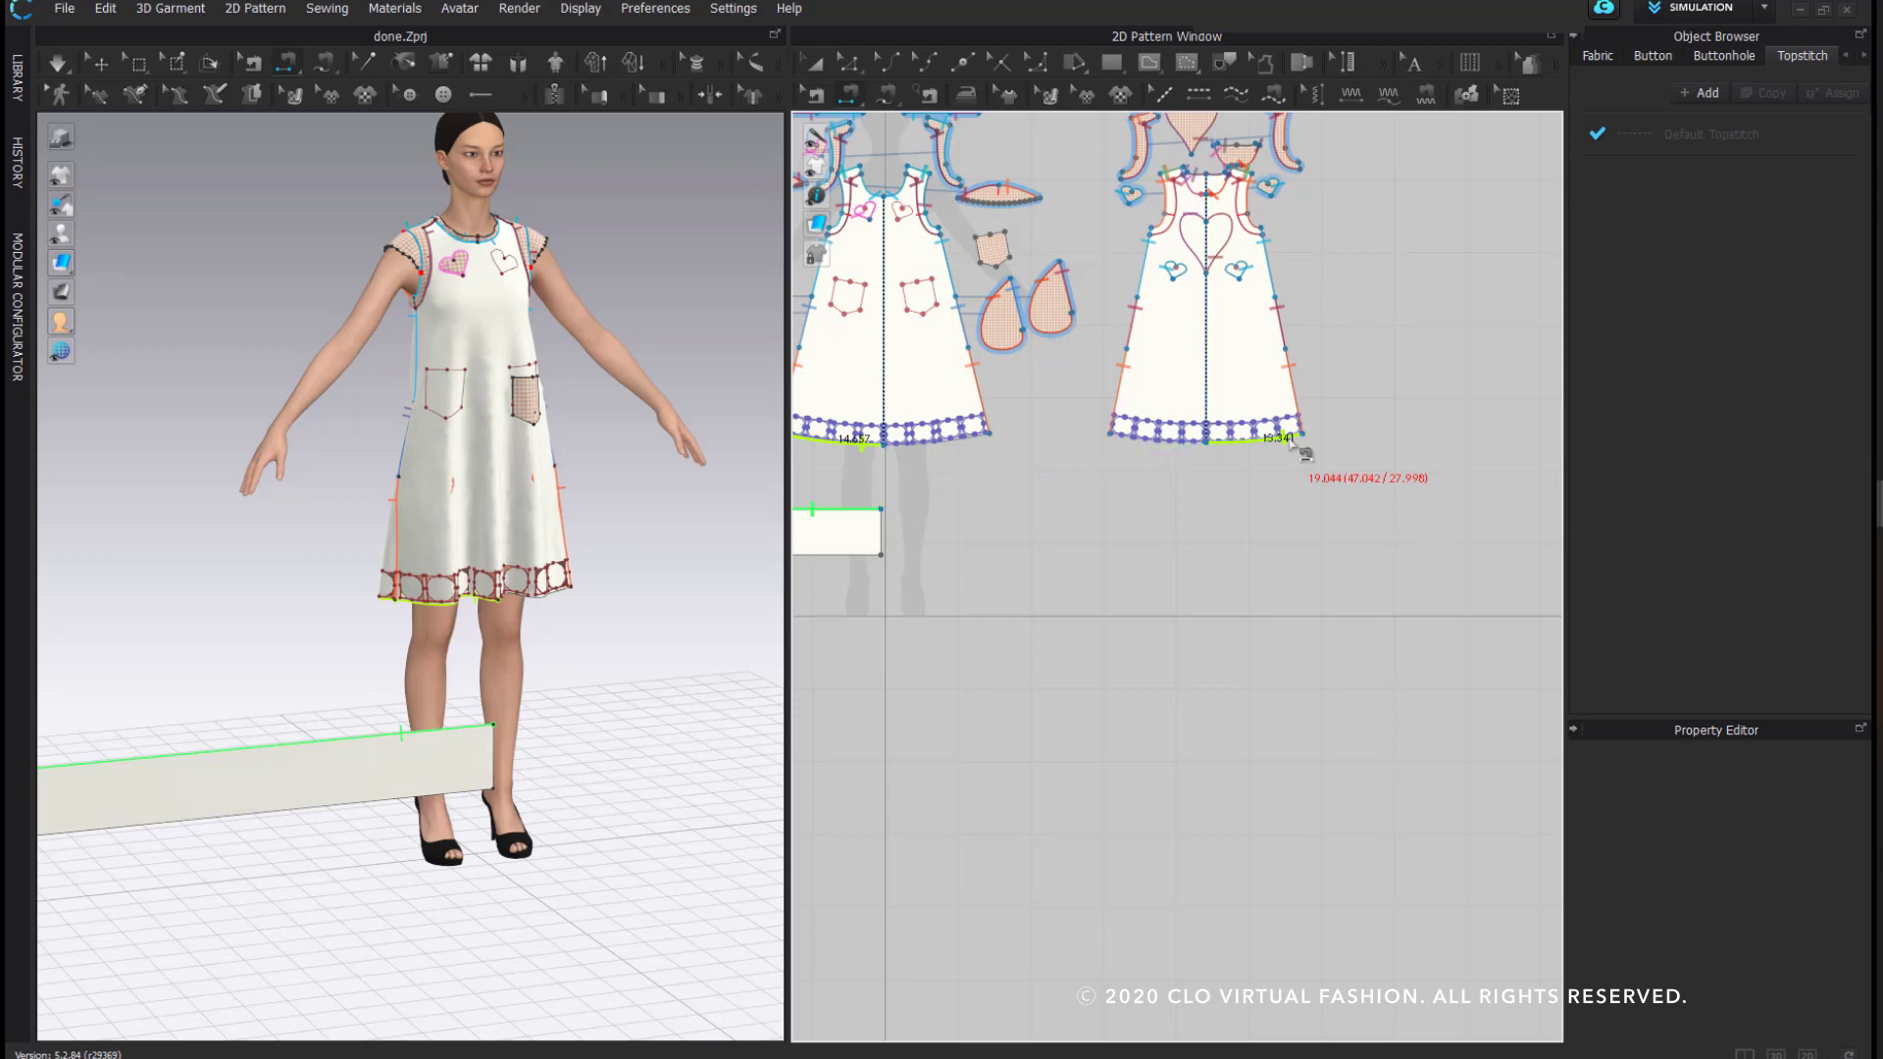
{"action": "left_click", "coordinate": [1289, 442]}
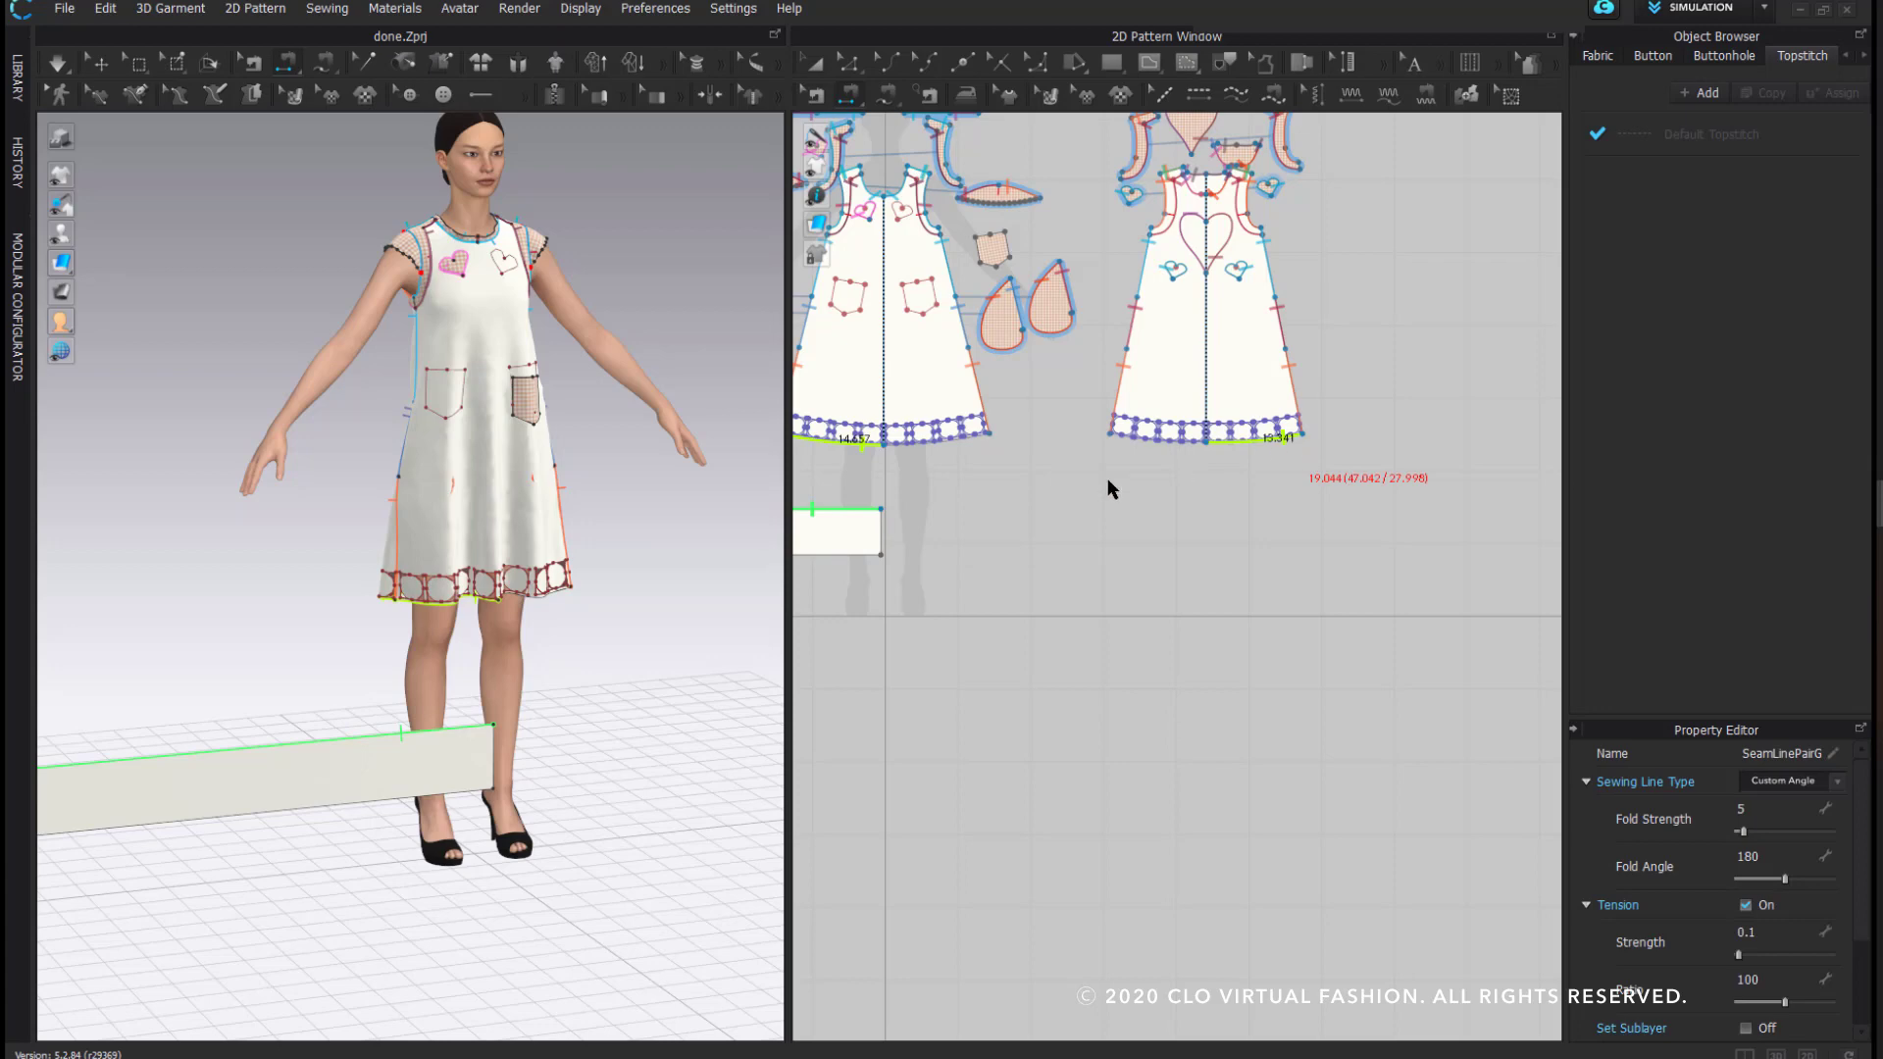
{"action": "middle_click_drag", "start_coordinate": [1064, 534], "coordinate": [1259, 565]}
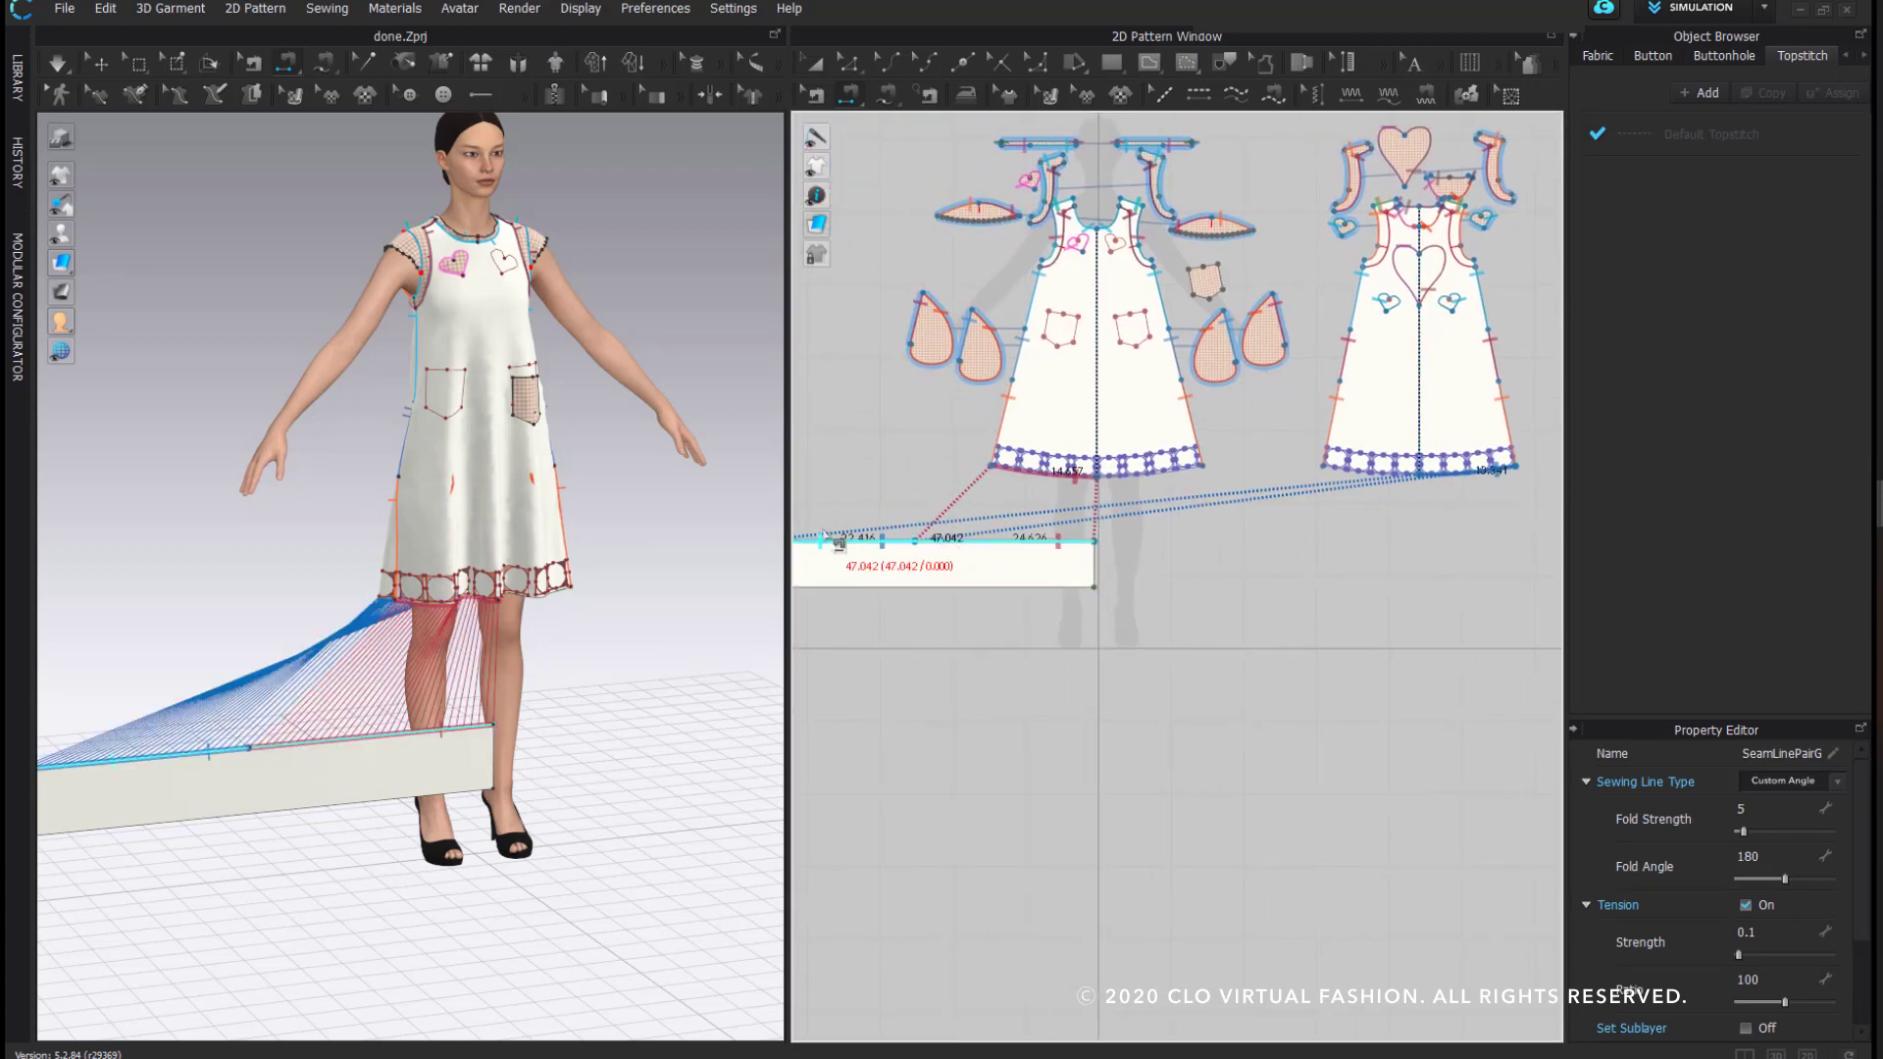
- Move the rectangle below the back panel and inspect its sewing lines to both hems
{"action": "scroll", "coordinate": [990, 515], "scroll_direction": "down", "scroll_amount": 3}
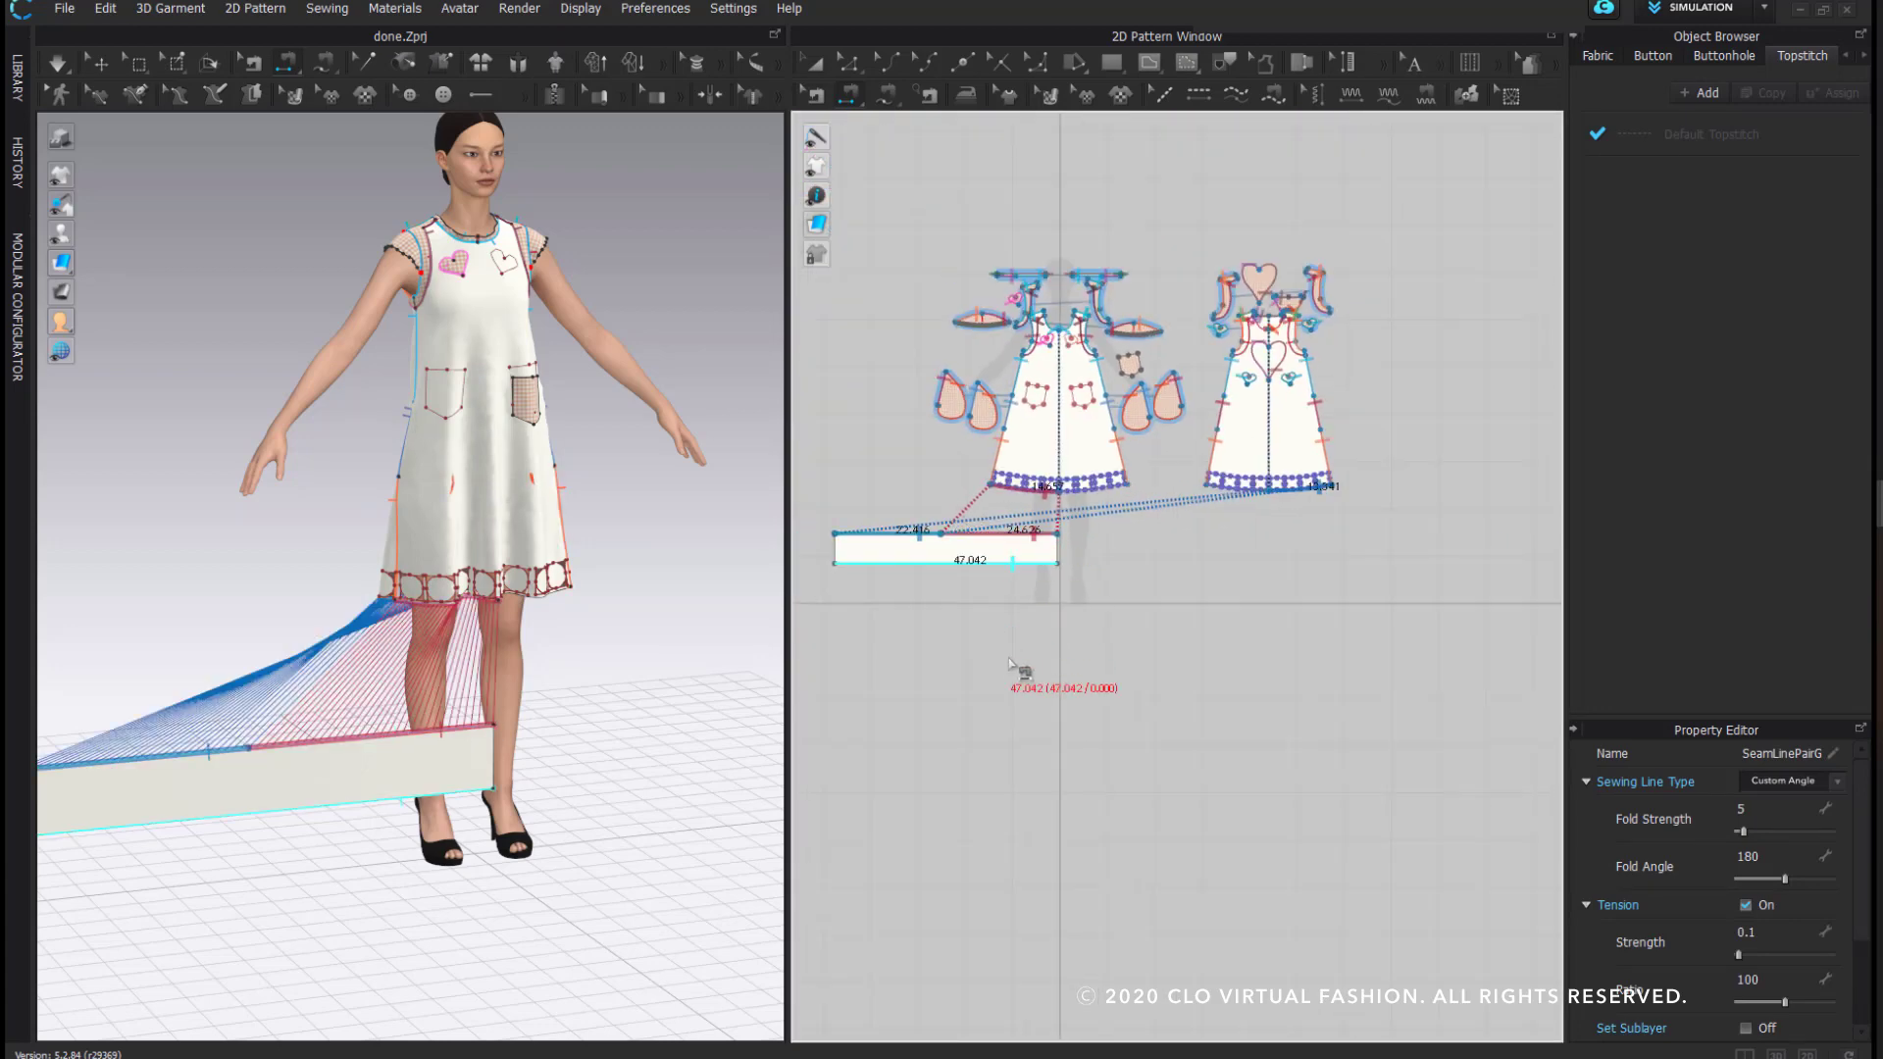
{"action": "right_click", "coordinate": [1177, 647]}
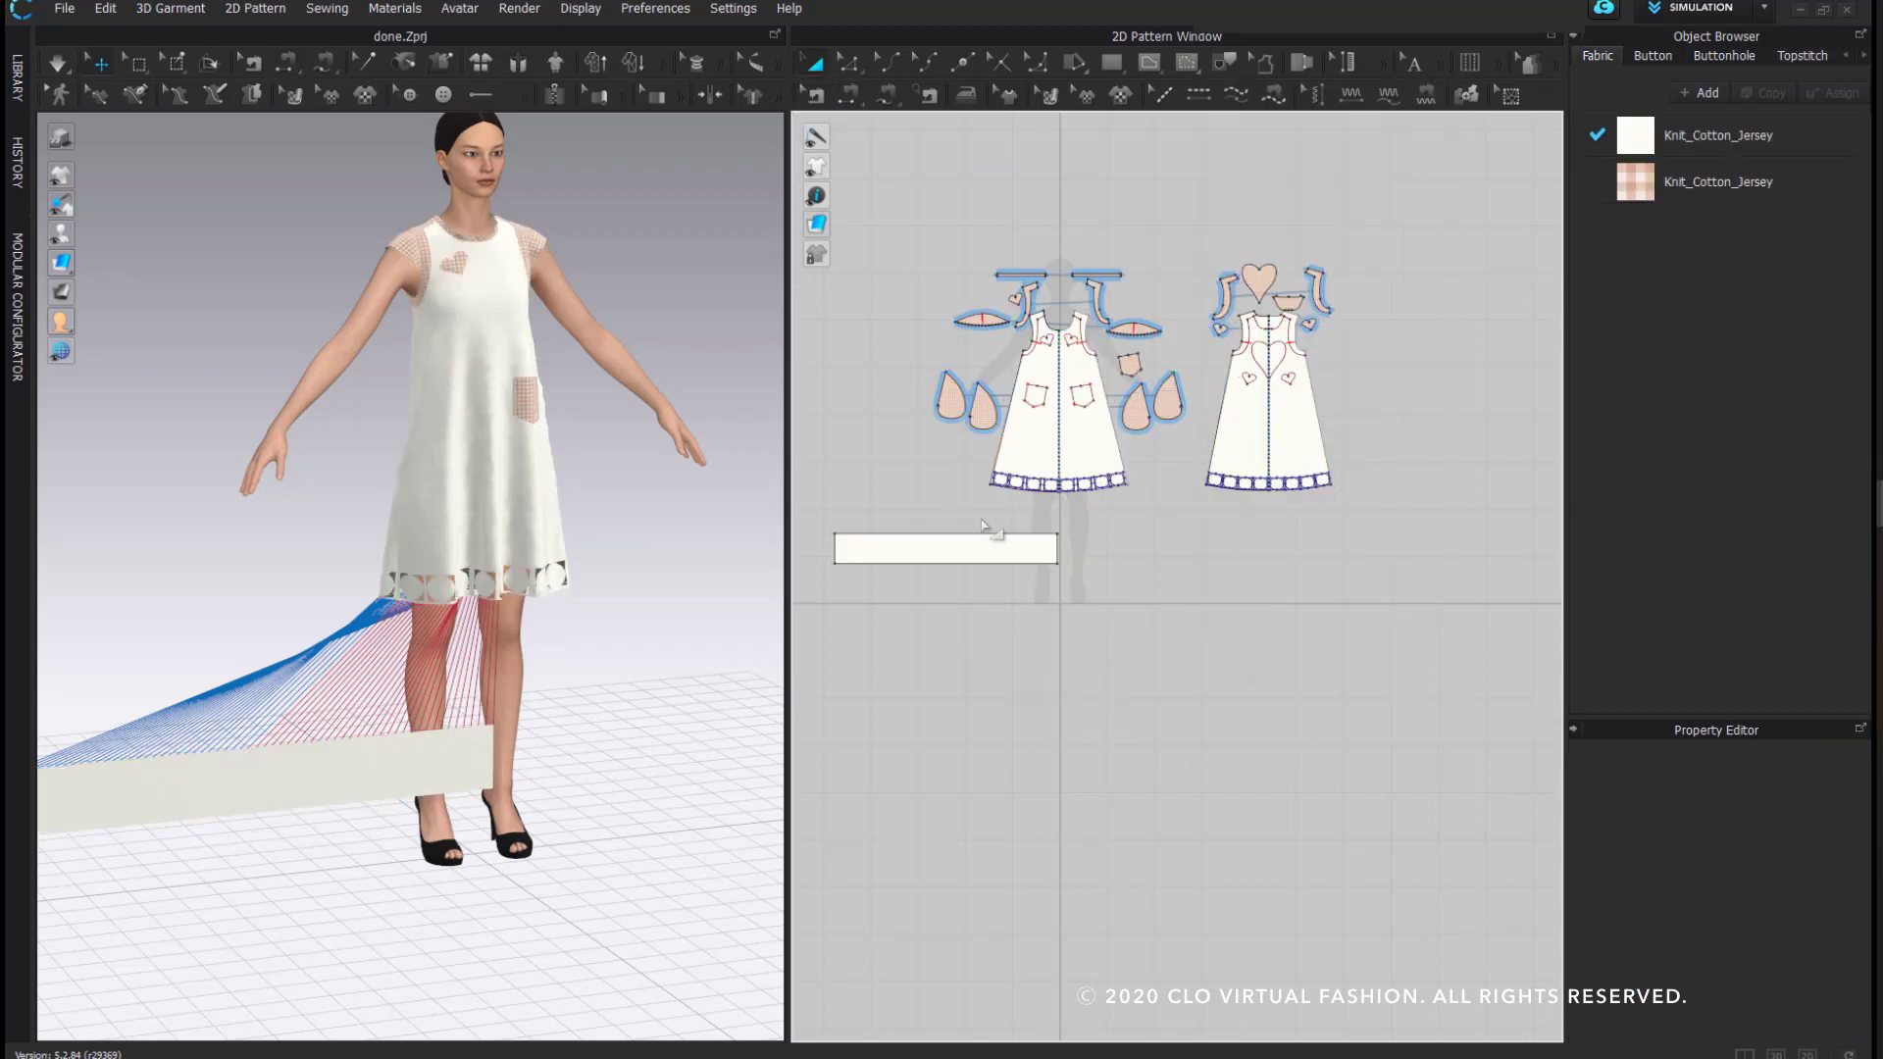
{"action": "left_click_drag", "start_coordinate": [953, 550], "coordinate": [1217, 605]}
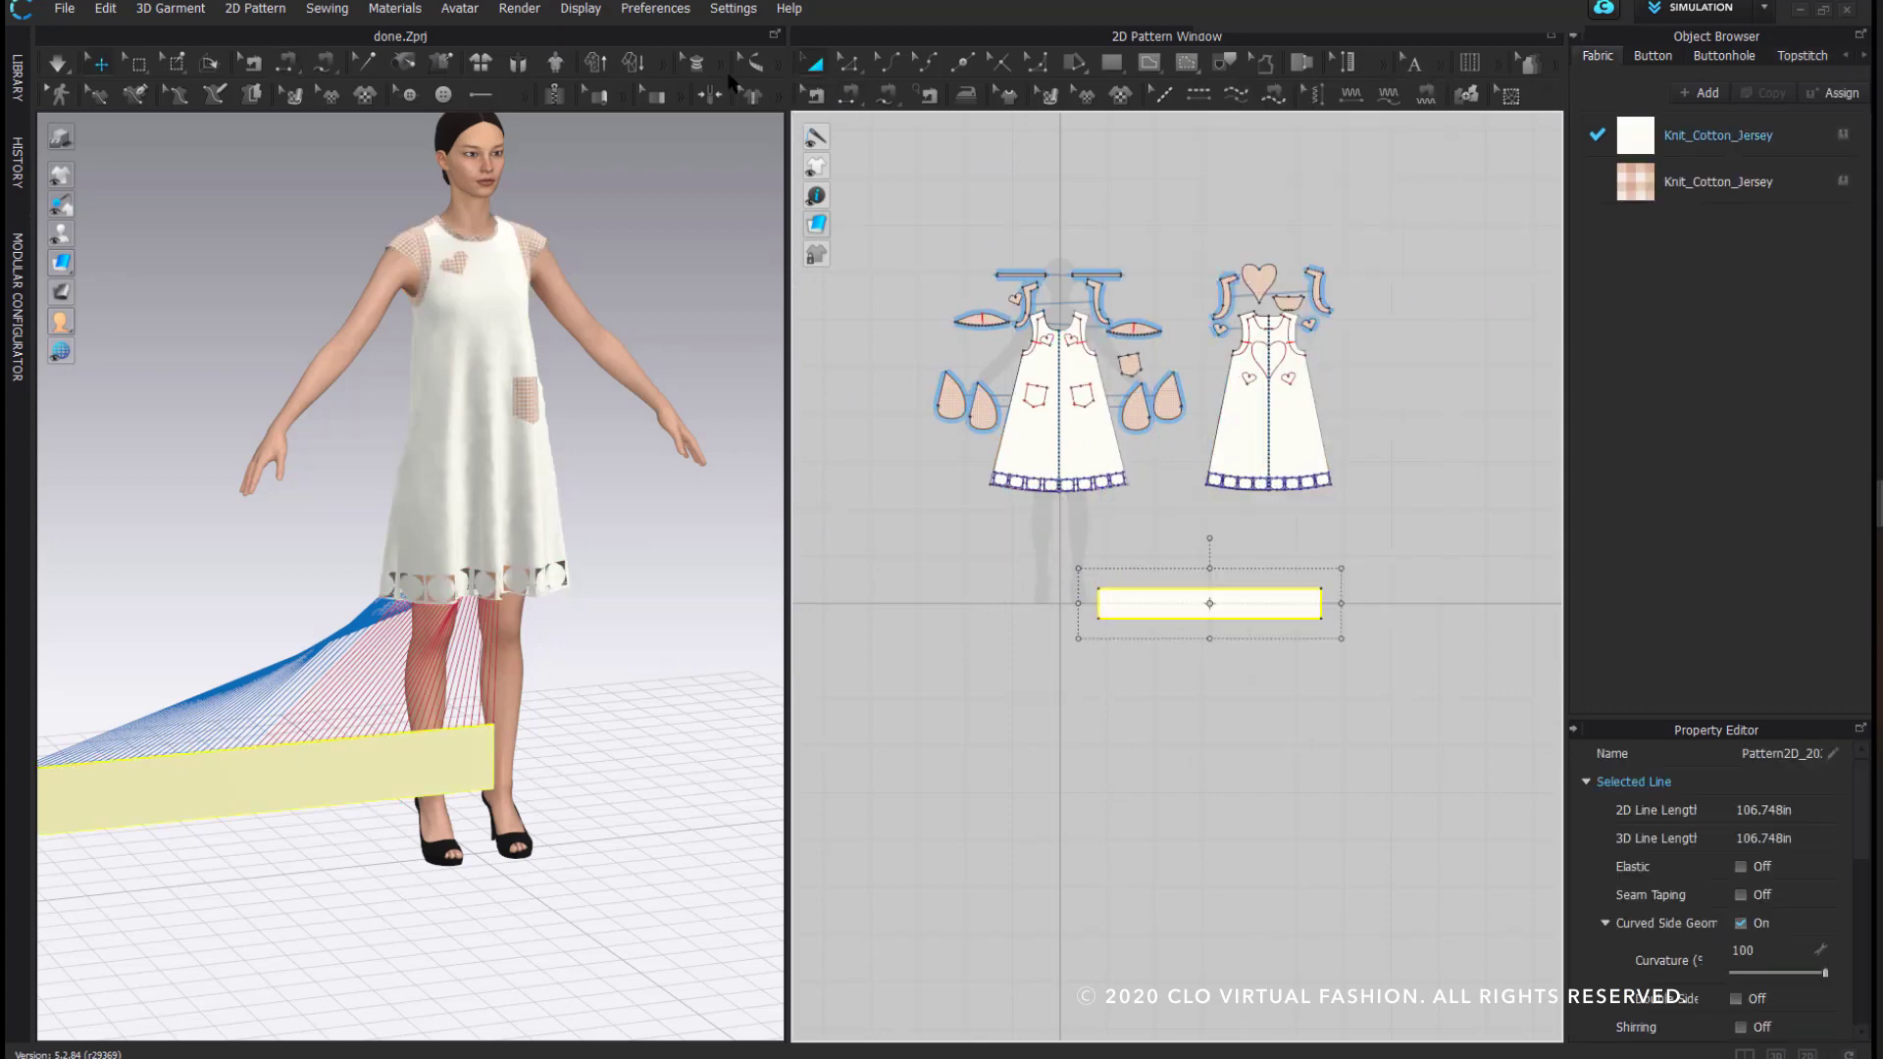
{"action": "left_click", "coordinate": [812, 99]}
{"action": "left_click", "coordinate": [1264, 586]}
{"action": "left_click", "coordinate": [1162, 589]}
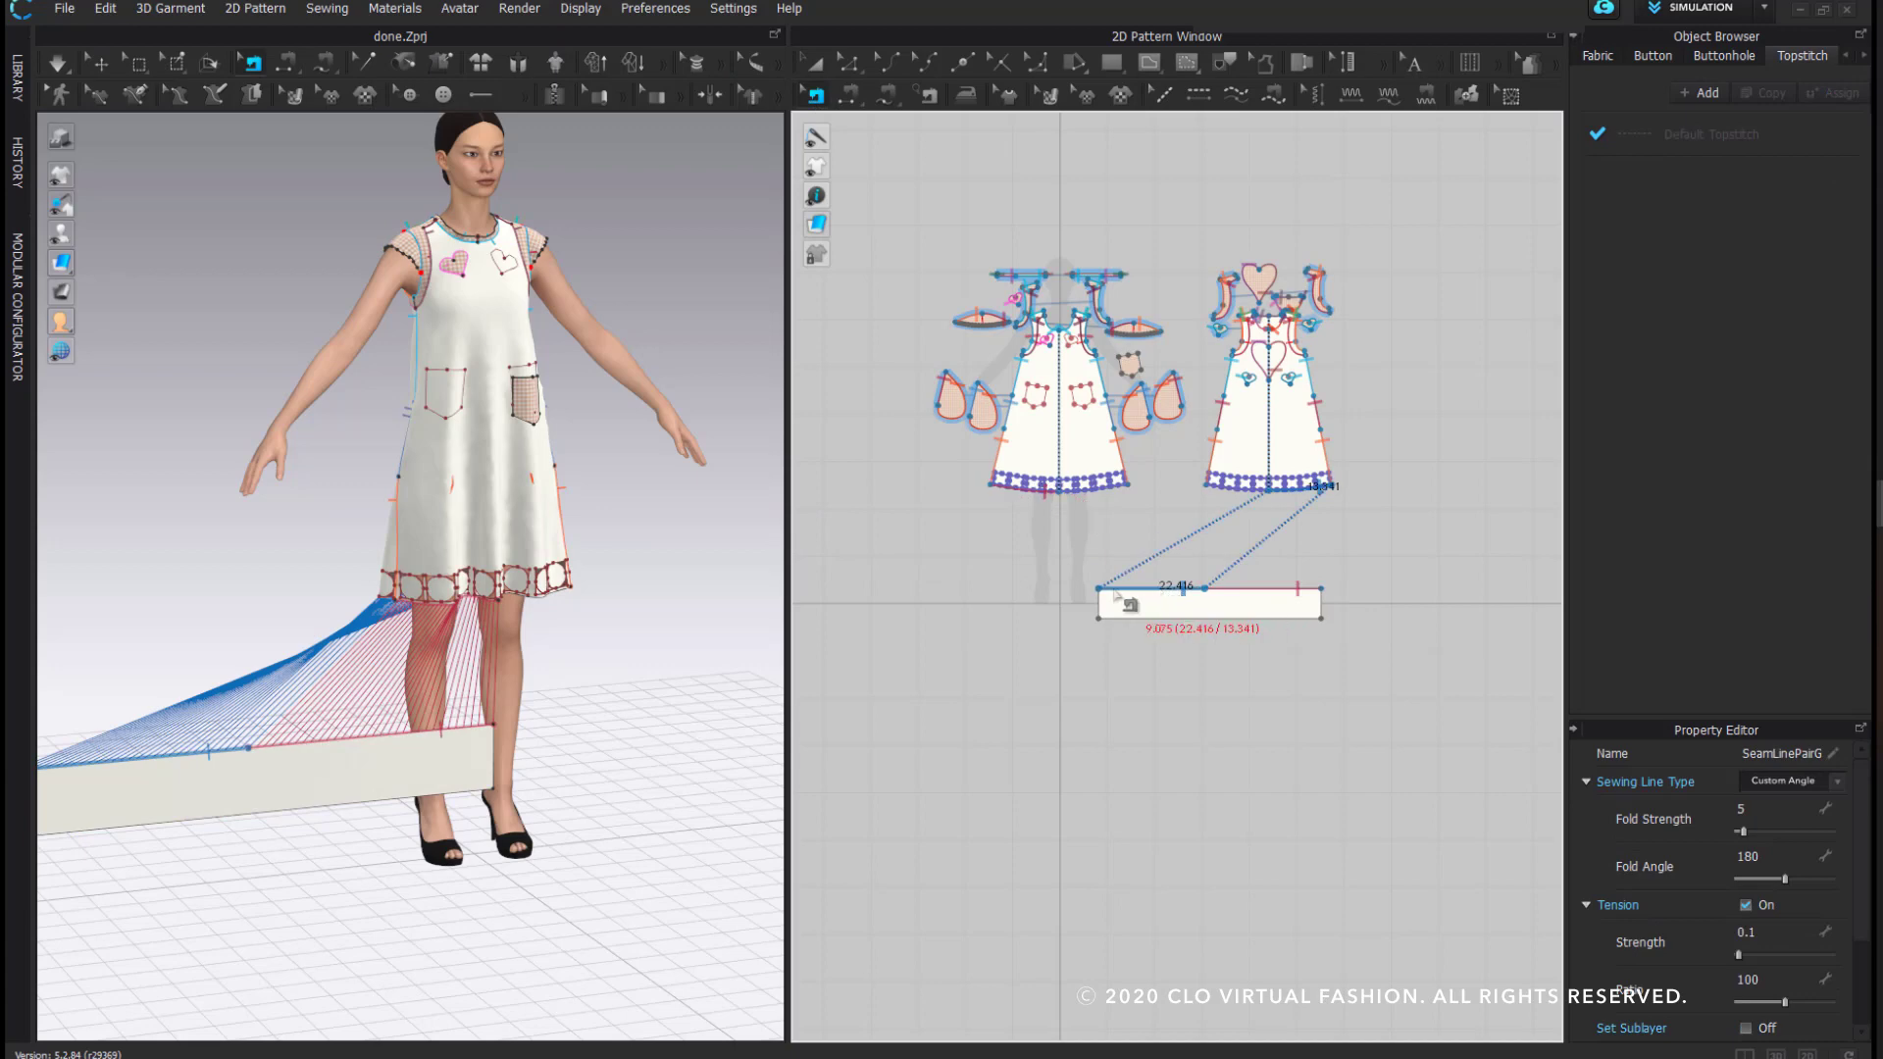
- Move the back panel to the other side of the front panel, level with it, in the 2D pattern layout
{"action": "left_click", "coordinate": [812, 61]}
{"action": "left_click", "coordinate": [1272, 422]}
{"action": "key", "text": "ctrl+c"}
{"action": "key", "text": "ctrl+v"}
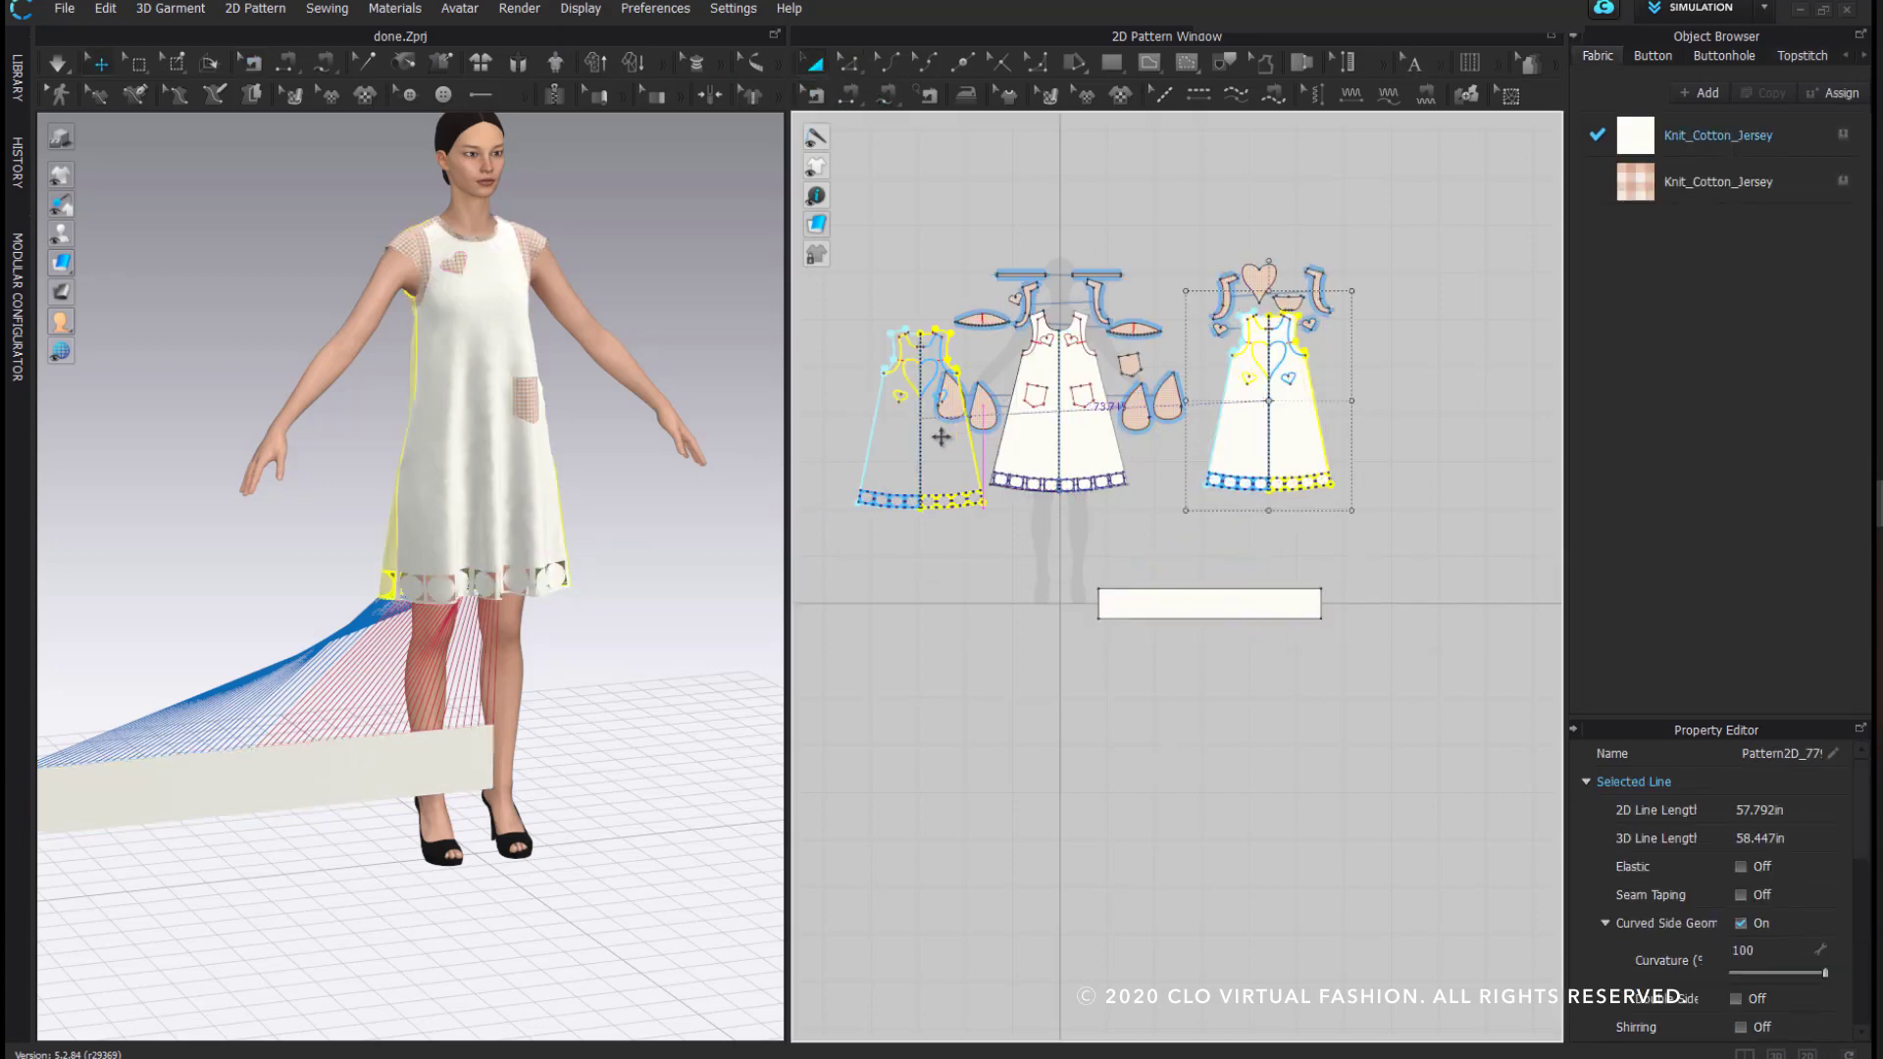
{"action": "left_click", "coordinate": [886, 424]}
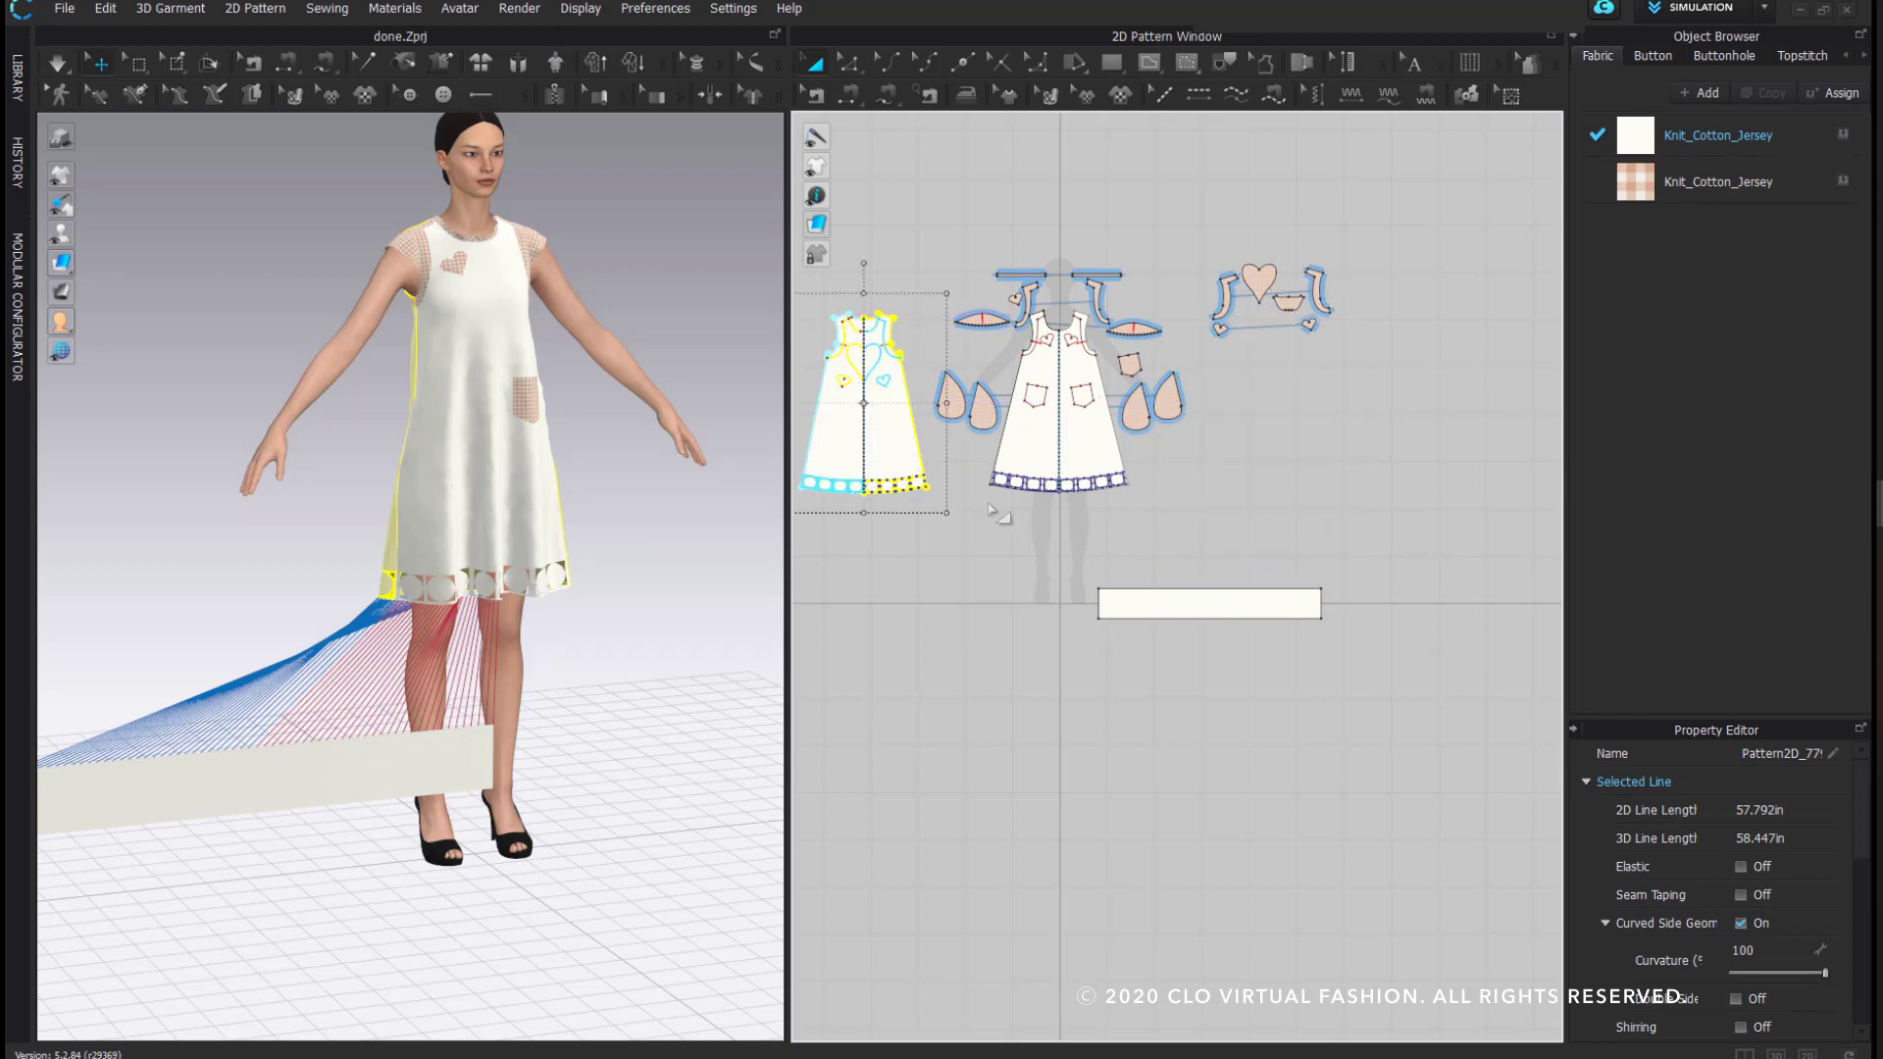
{"action": "left_click", "coordinate": [983, 502]}
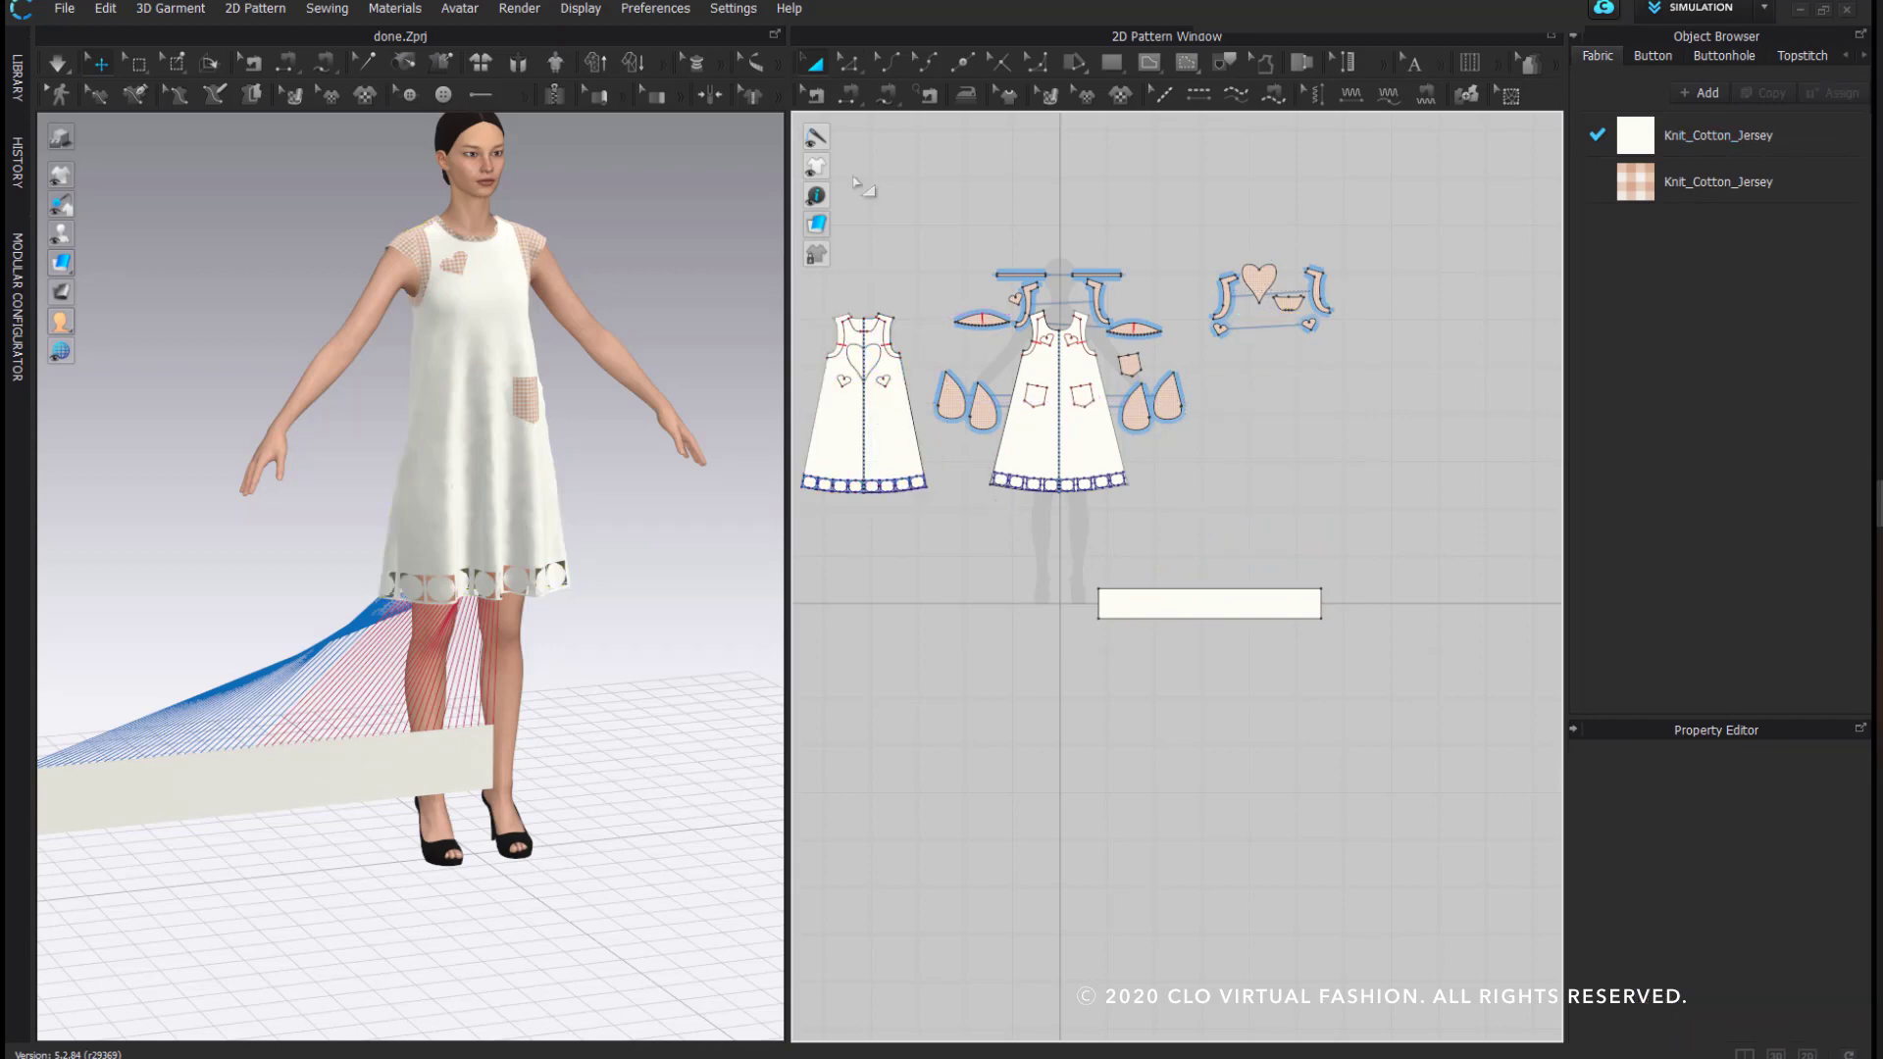
- Place the rectangle just below the hems of the back and front panels and check its sewing lines
{"action": "left_click", "coordinate": [814, 65]}
{"action": "left_click_drag", "start_coordinate": [1144, 601], "coordinate": [873, 562]}
{"action": "key", "text": "b"}
{"action": "left_click", "coordinate": [927, 552]}
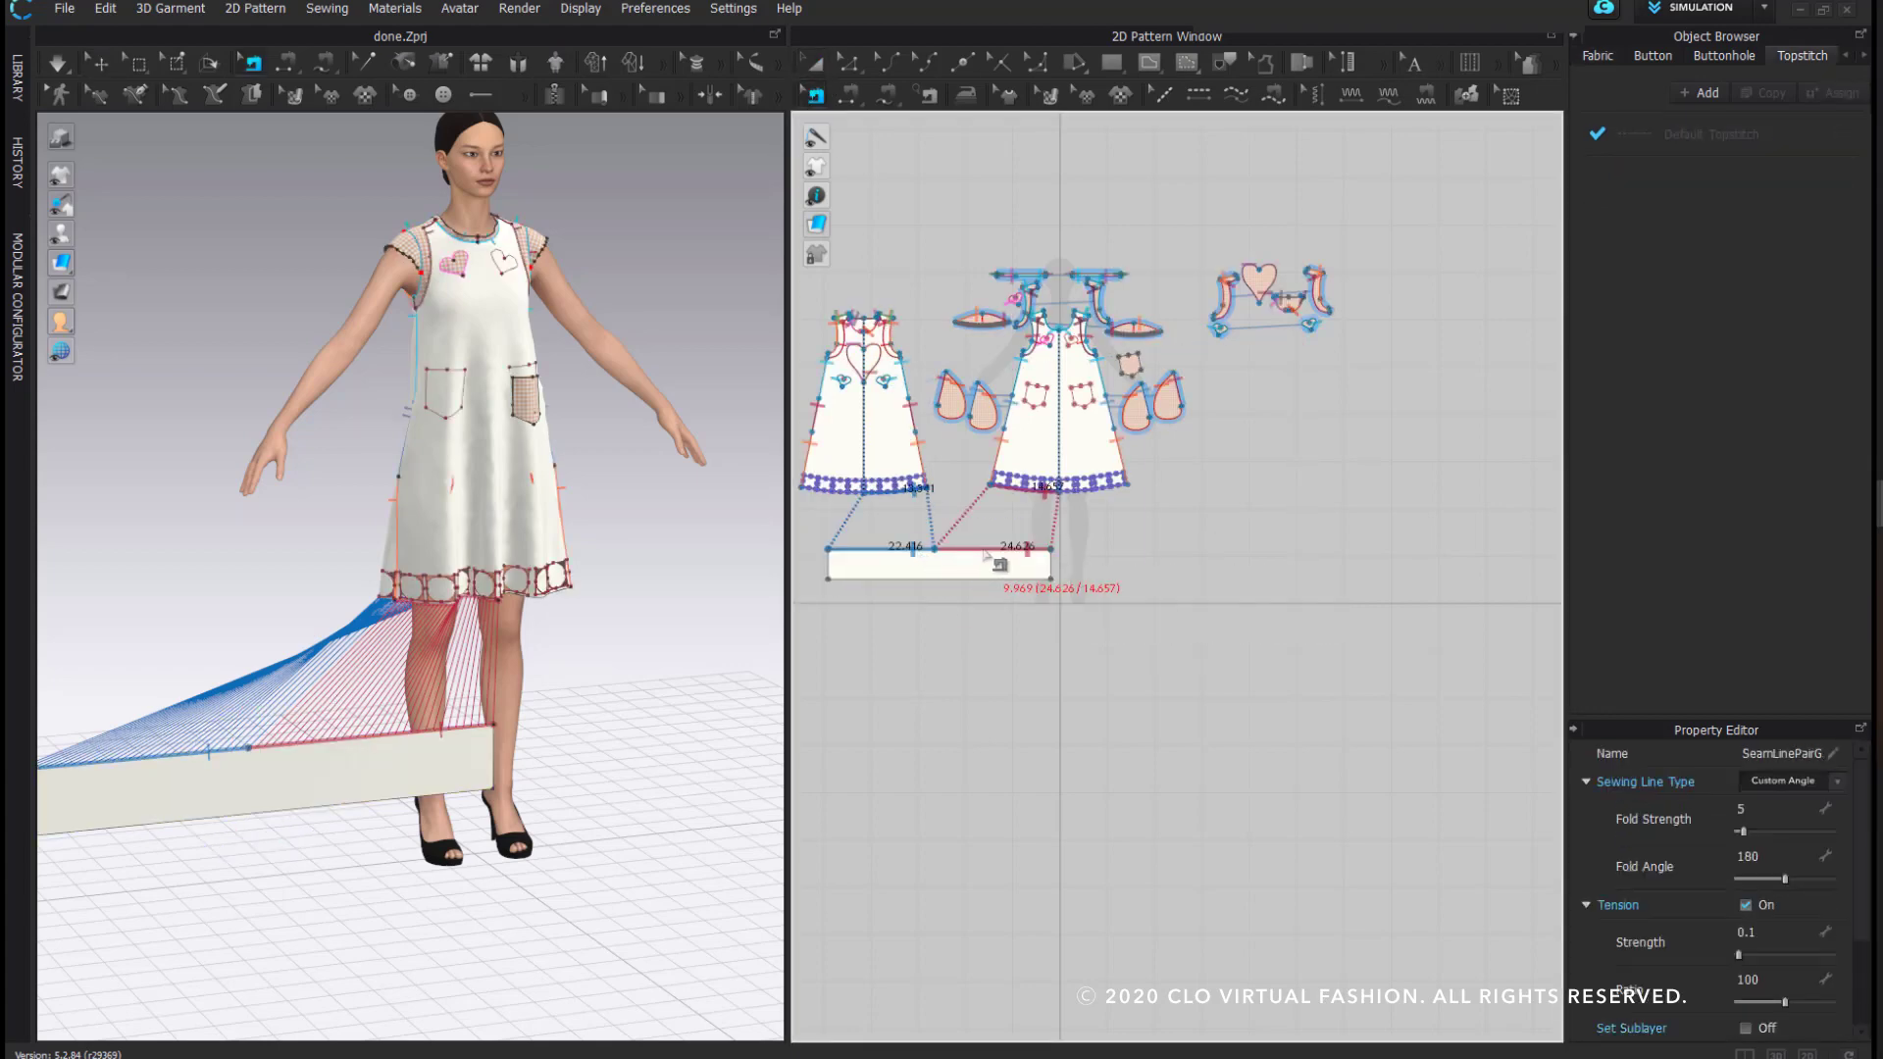
- Attach the rectangle to the dress hem in the 3D view with Superimpose (Side)
{"action": "right_click_drag", "start_coordinate": [245, 617], "coordinate": [517, 627]}
{"action": "left_click", "coordinate": [814, 64]}
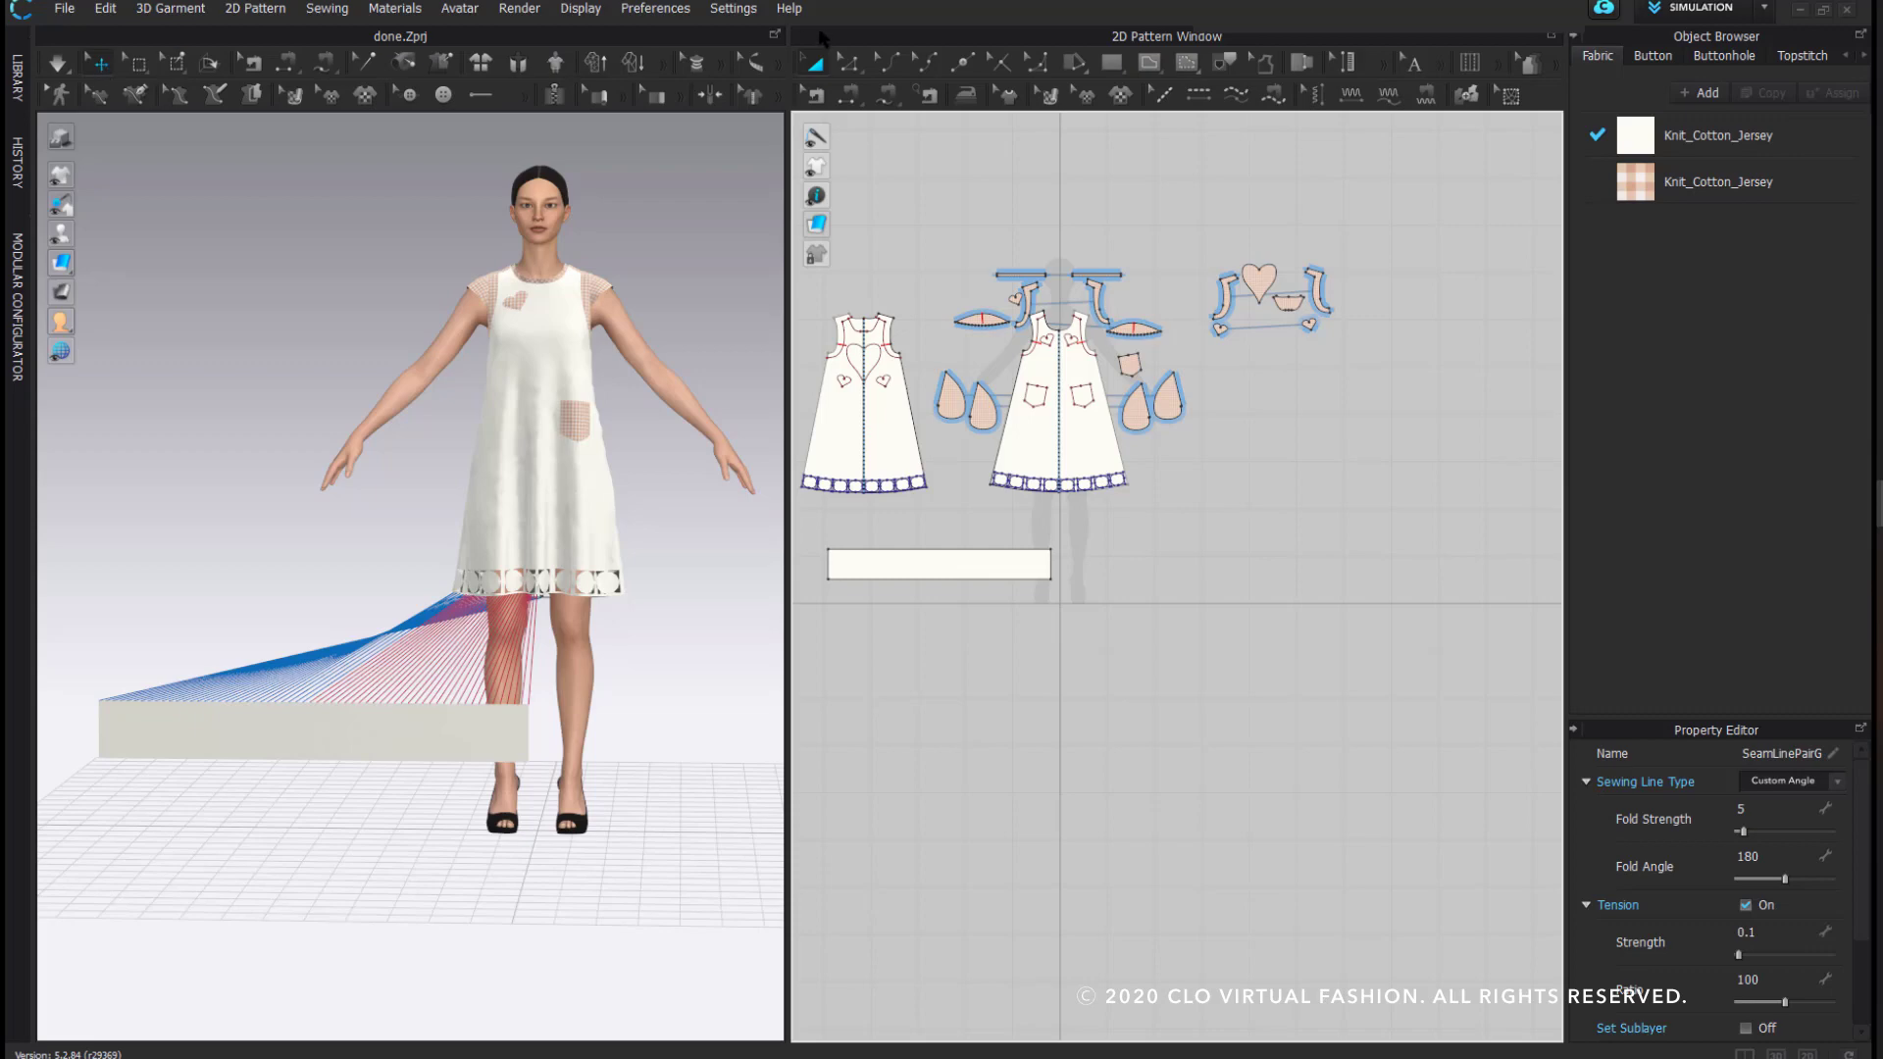
{"action": "right_click", "coordinate": [410, 743]}
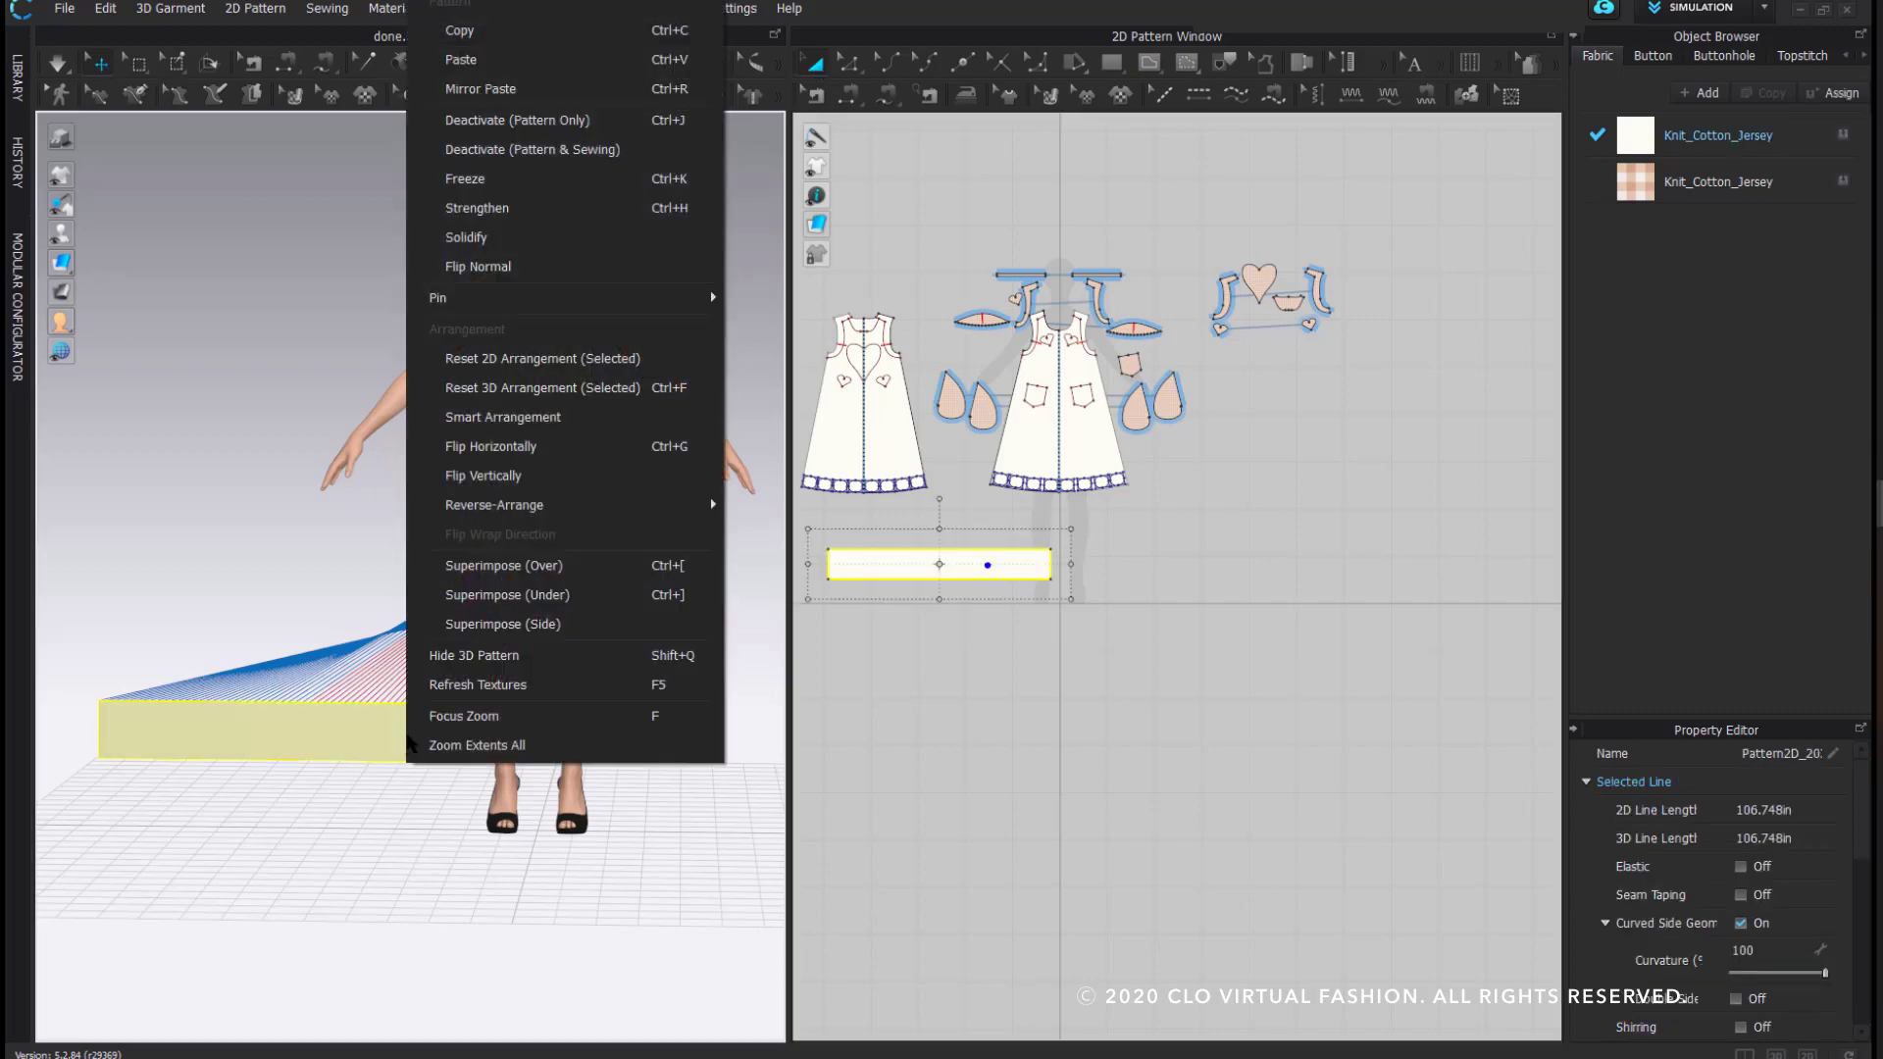
{"action": "right_click_drag", "start_coordinate": [266, 722], "coordinate": [431, 730]}
{"action": "right_click", "coordinate": [428, 724]}
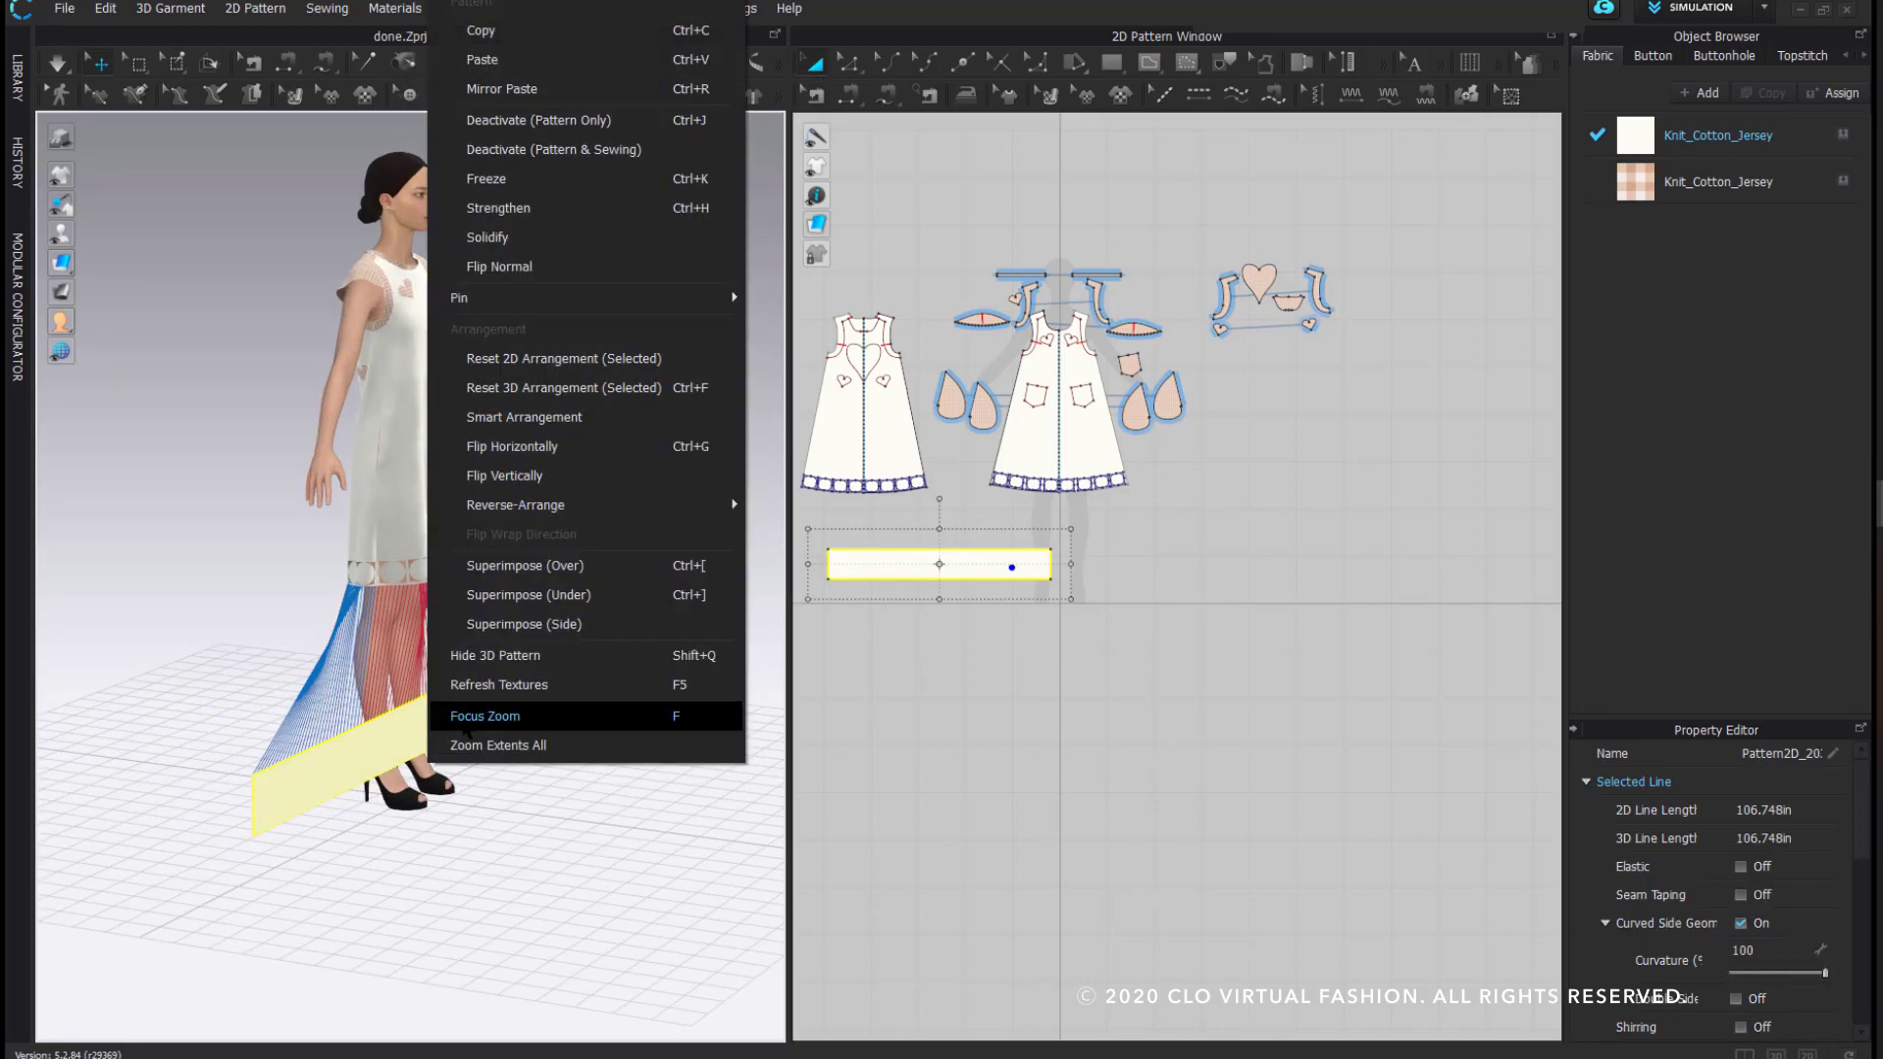
{"action": "left_click", "coordinate": [583, 627]}
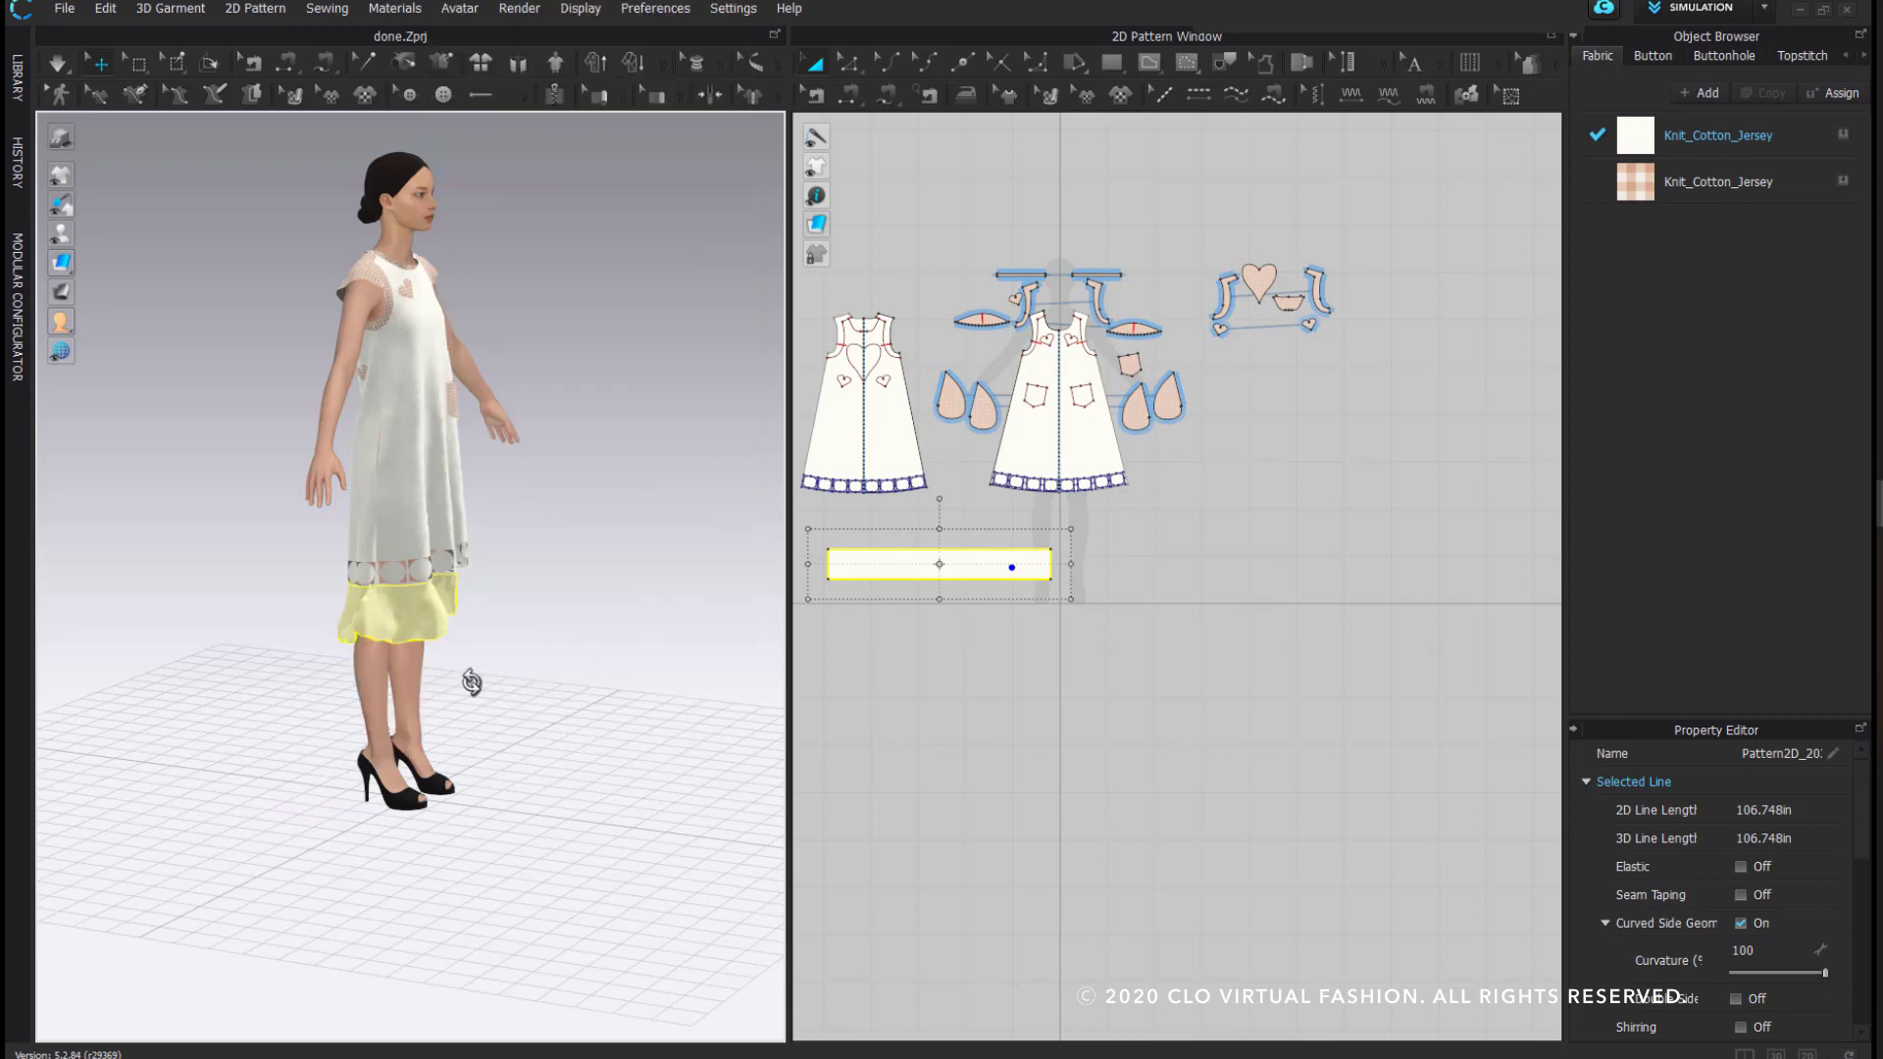
- Inspect the attached rectangle around the hem in mesh display, and restore the textured surface display
{"action": "right_click_drag", "start_coordinate": [472, 683], "coordinate": [402, 668]}
{"action": "scroll", "coordinate": [403, 668], "scroll_direction": "down", "scroll_amount": 2}
{"action": "middle_click_drag", "start_coordinate": [403, 667], "coordinate": [559, 513]}
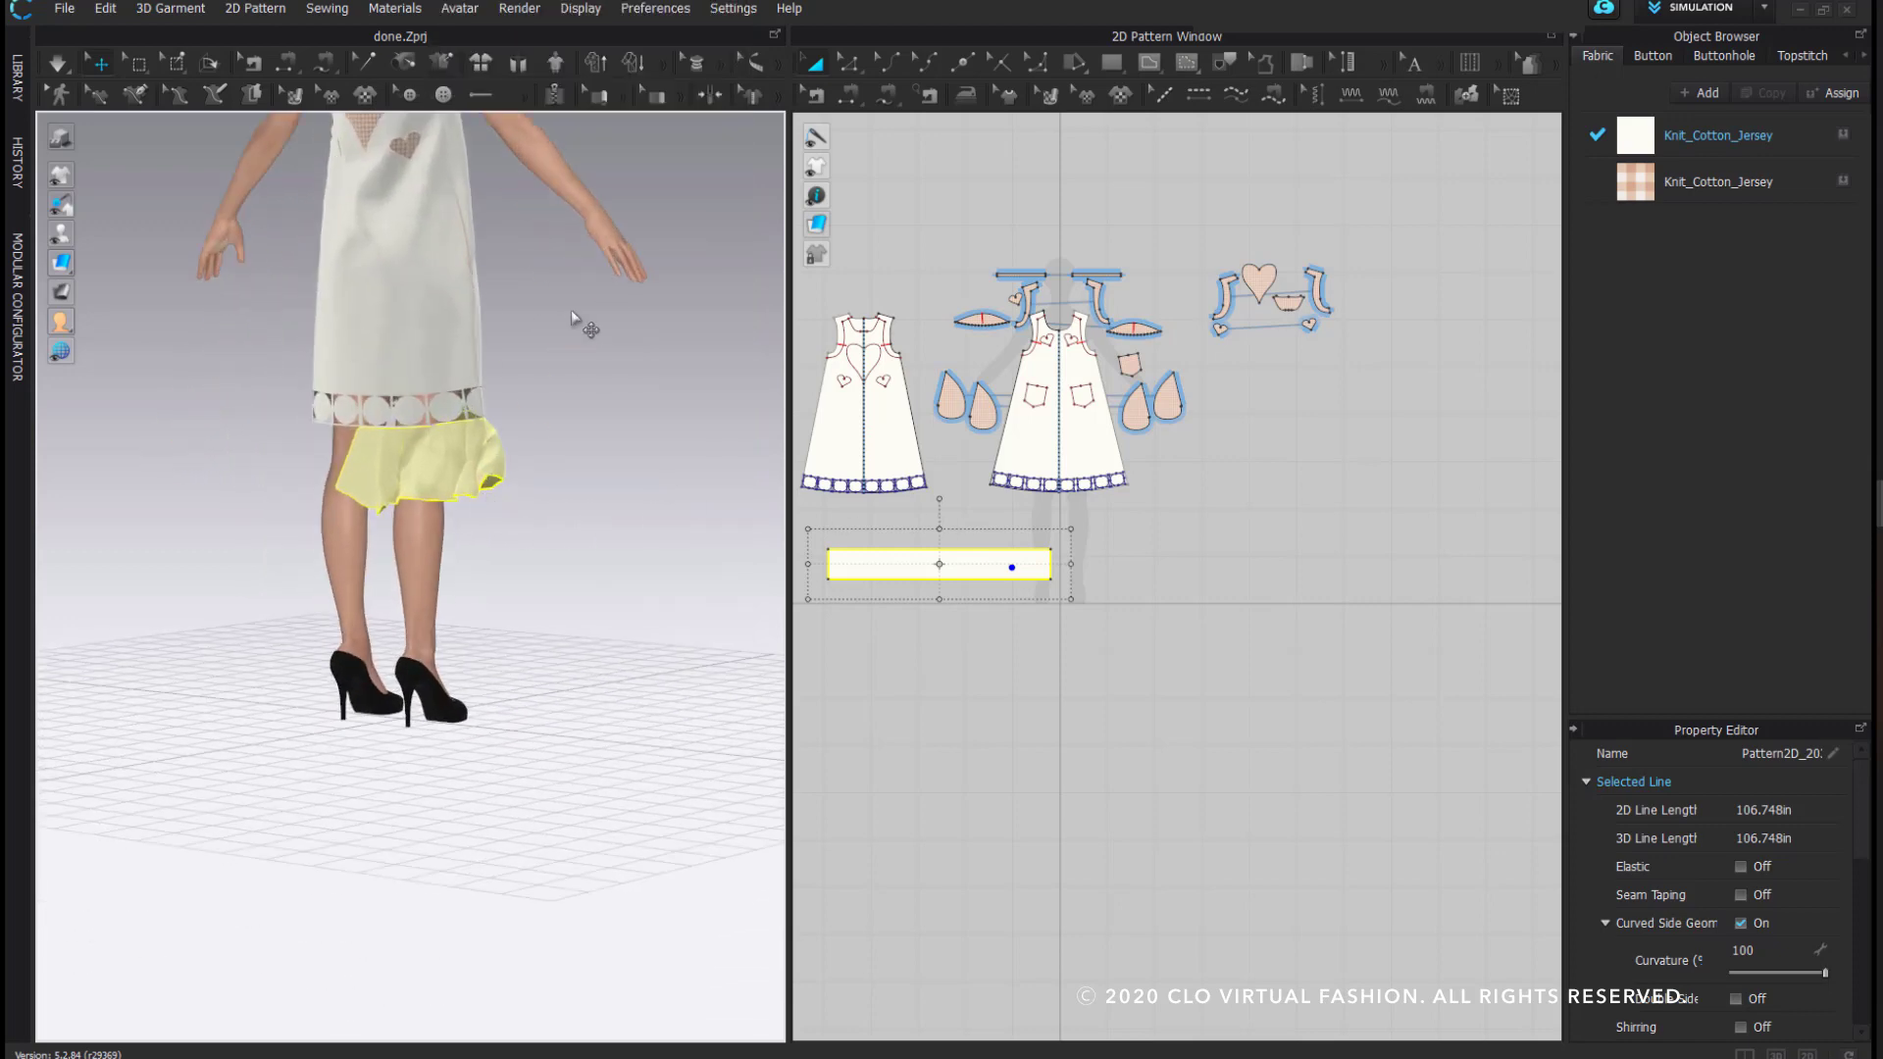
{"action": "scroll", "coordinate": [555, 411], "scroll_direction": "down", "scroll_amount": 2}
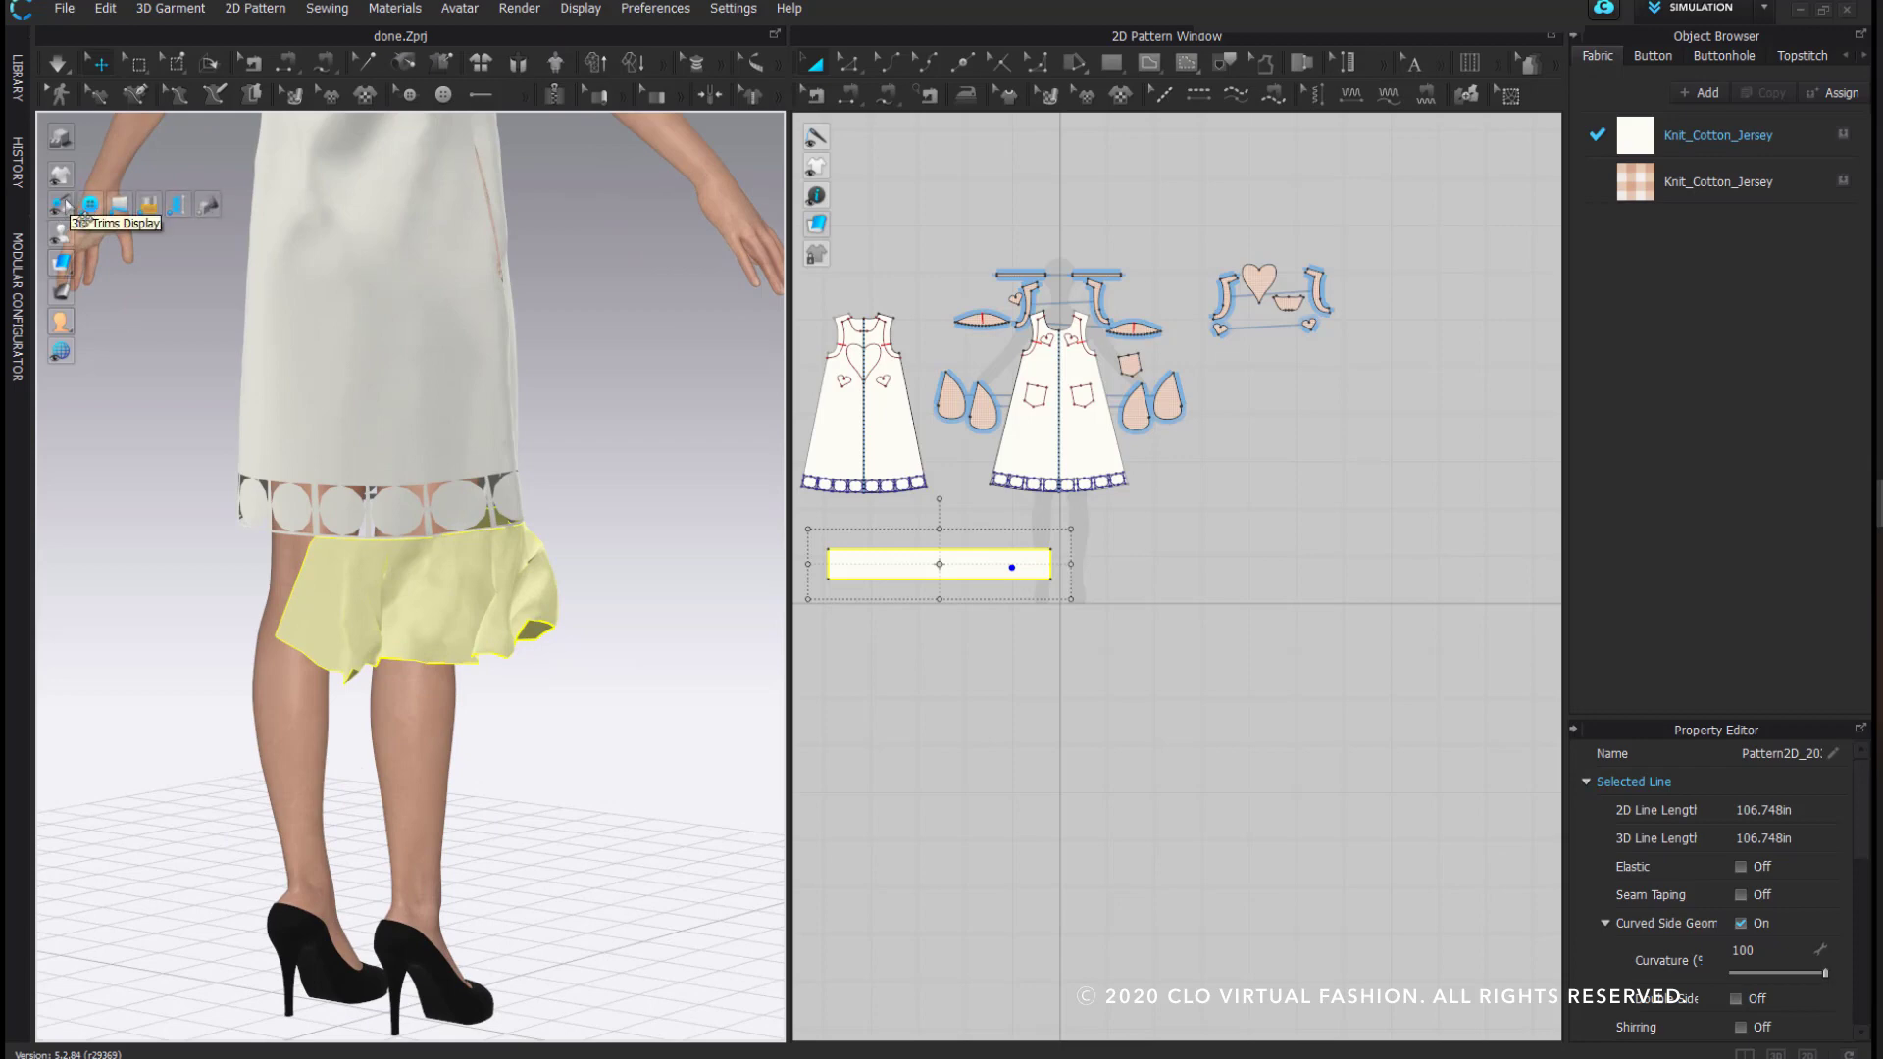
{"action": "mouse_move", "coordinate": [66, 183]}
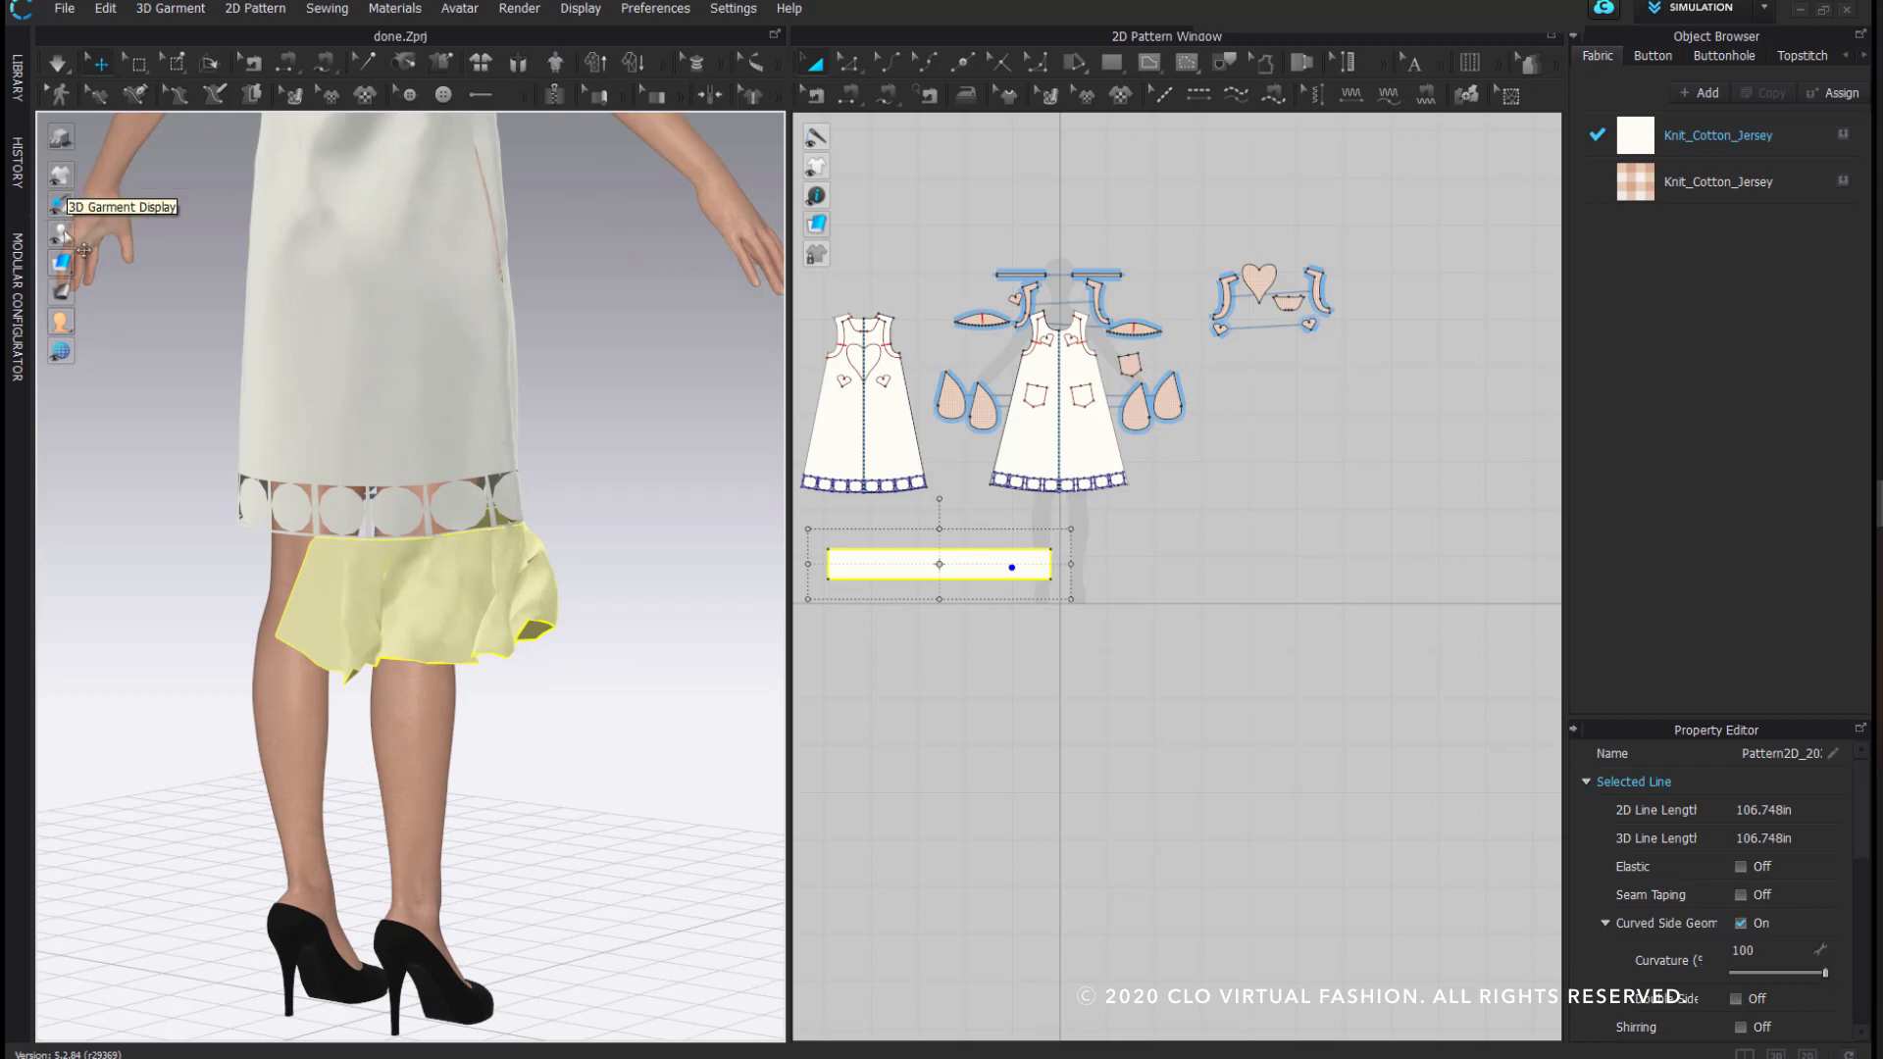
{"action": "mouse_move", "coordinate": [61, 262]}
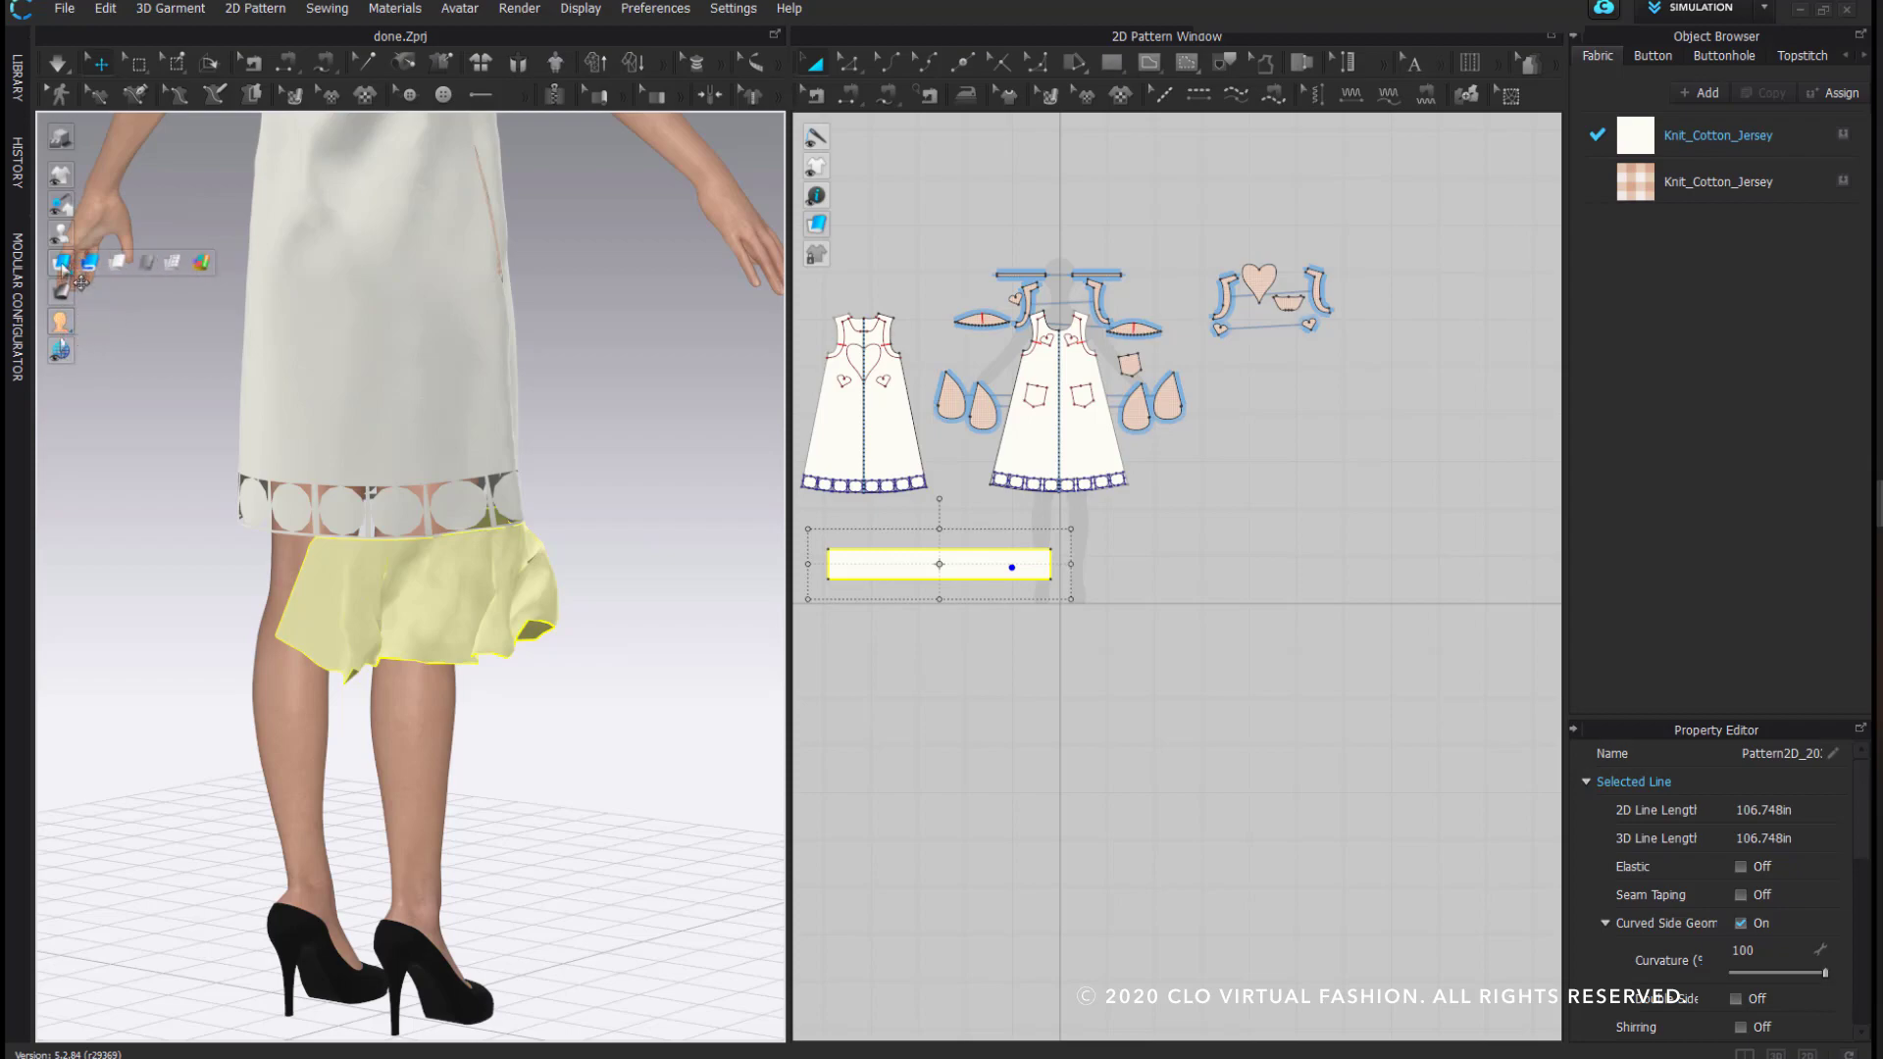
{"action": "left_click", "coordinate": [180, 262]}
{"action": "right_click_drag", "start_coordinate": [592, 577], "coordinate": [487, 555]}
{"action": "scroll", "coordinate": [528, 549], "scroll_direction": "up", "scroll_amount": 4}
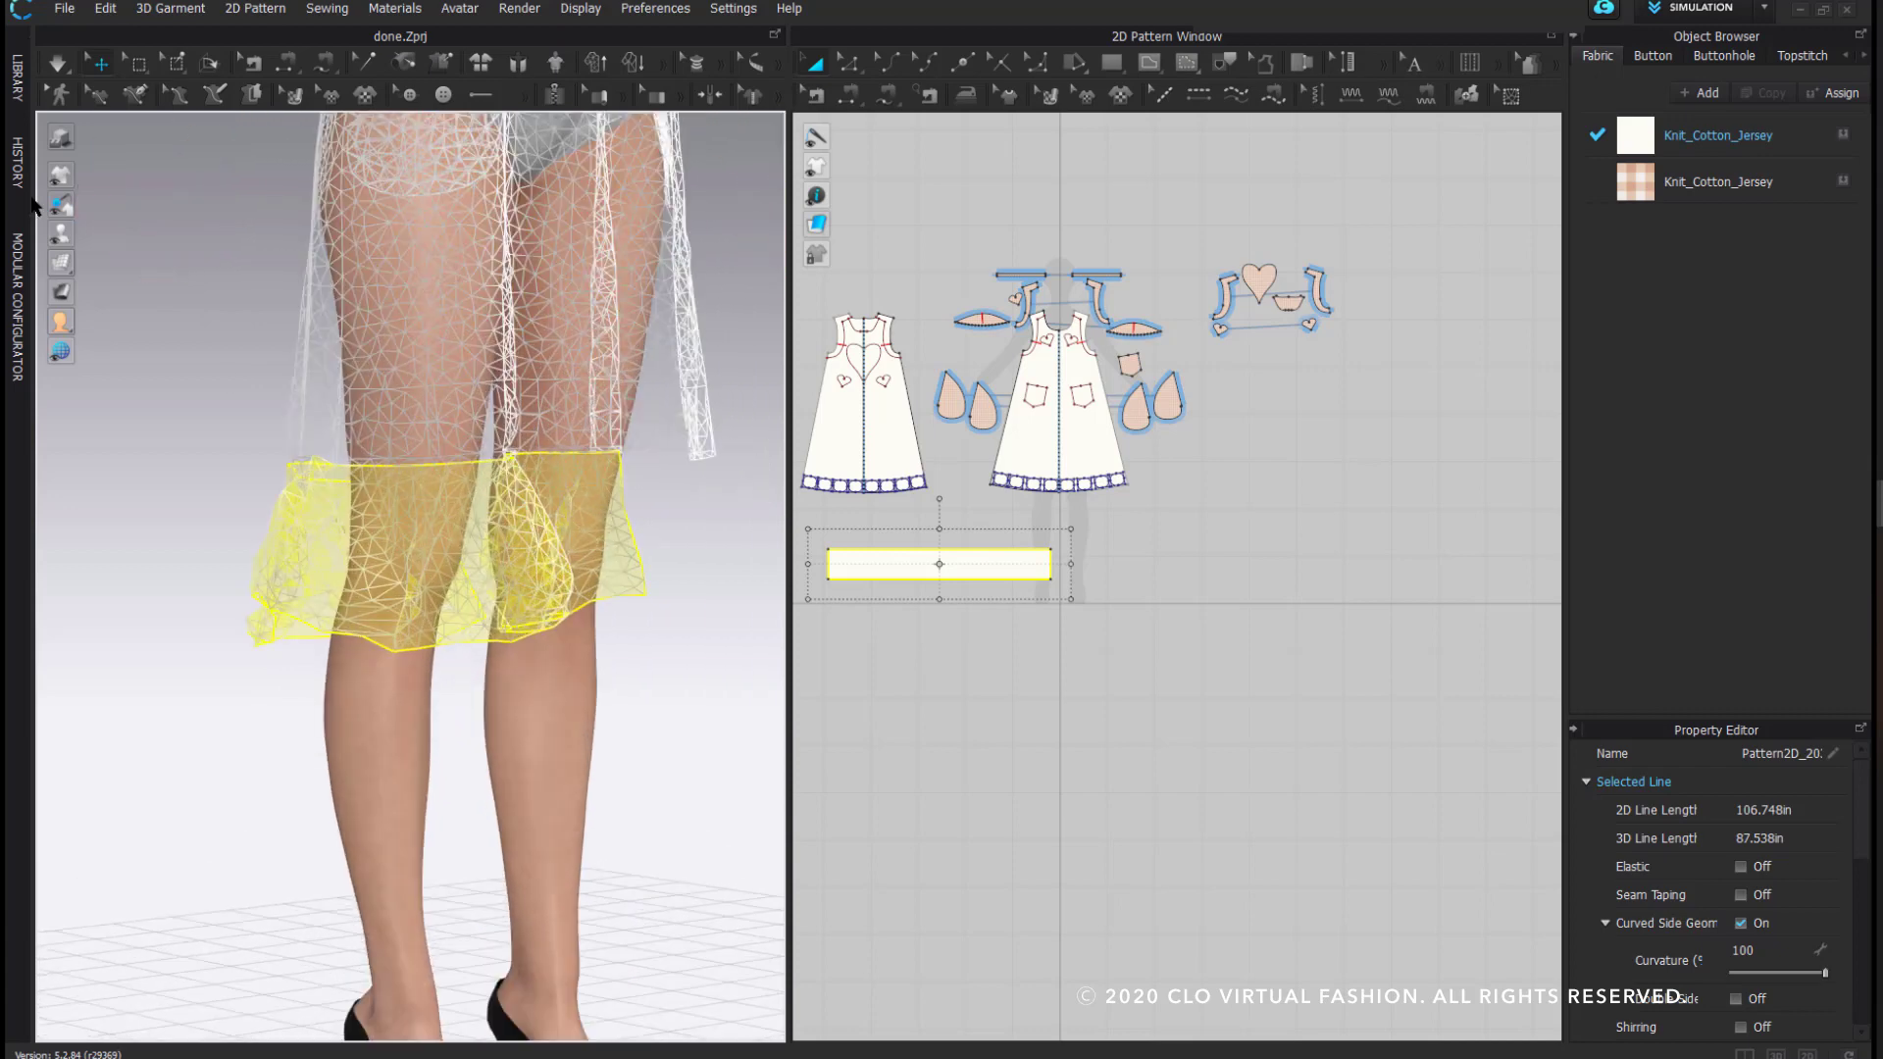
{"action": "mouse_move", "coordinate": [62, 258]}
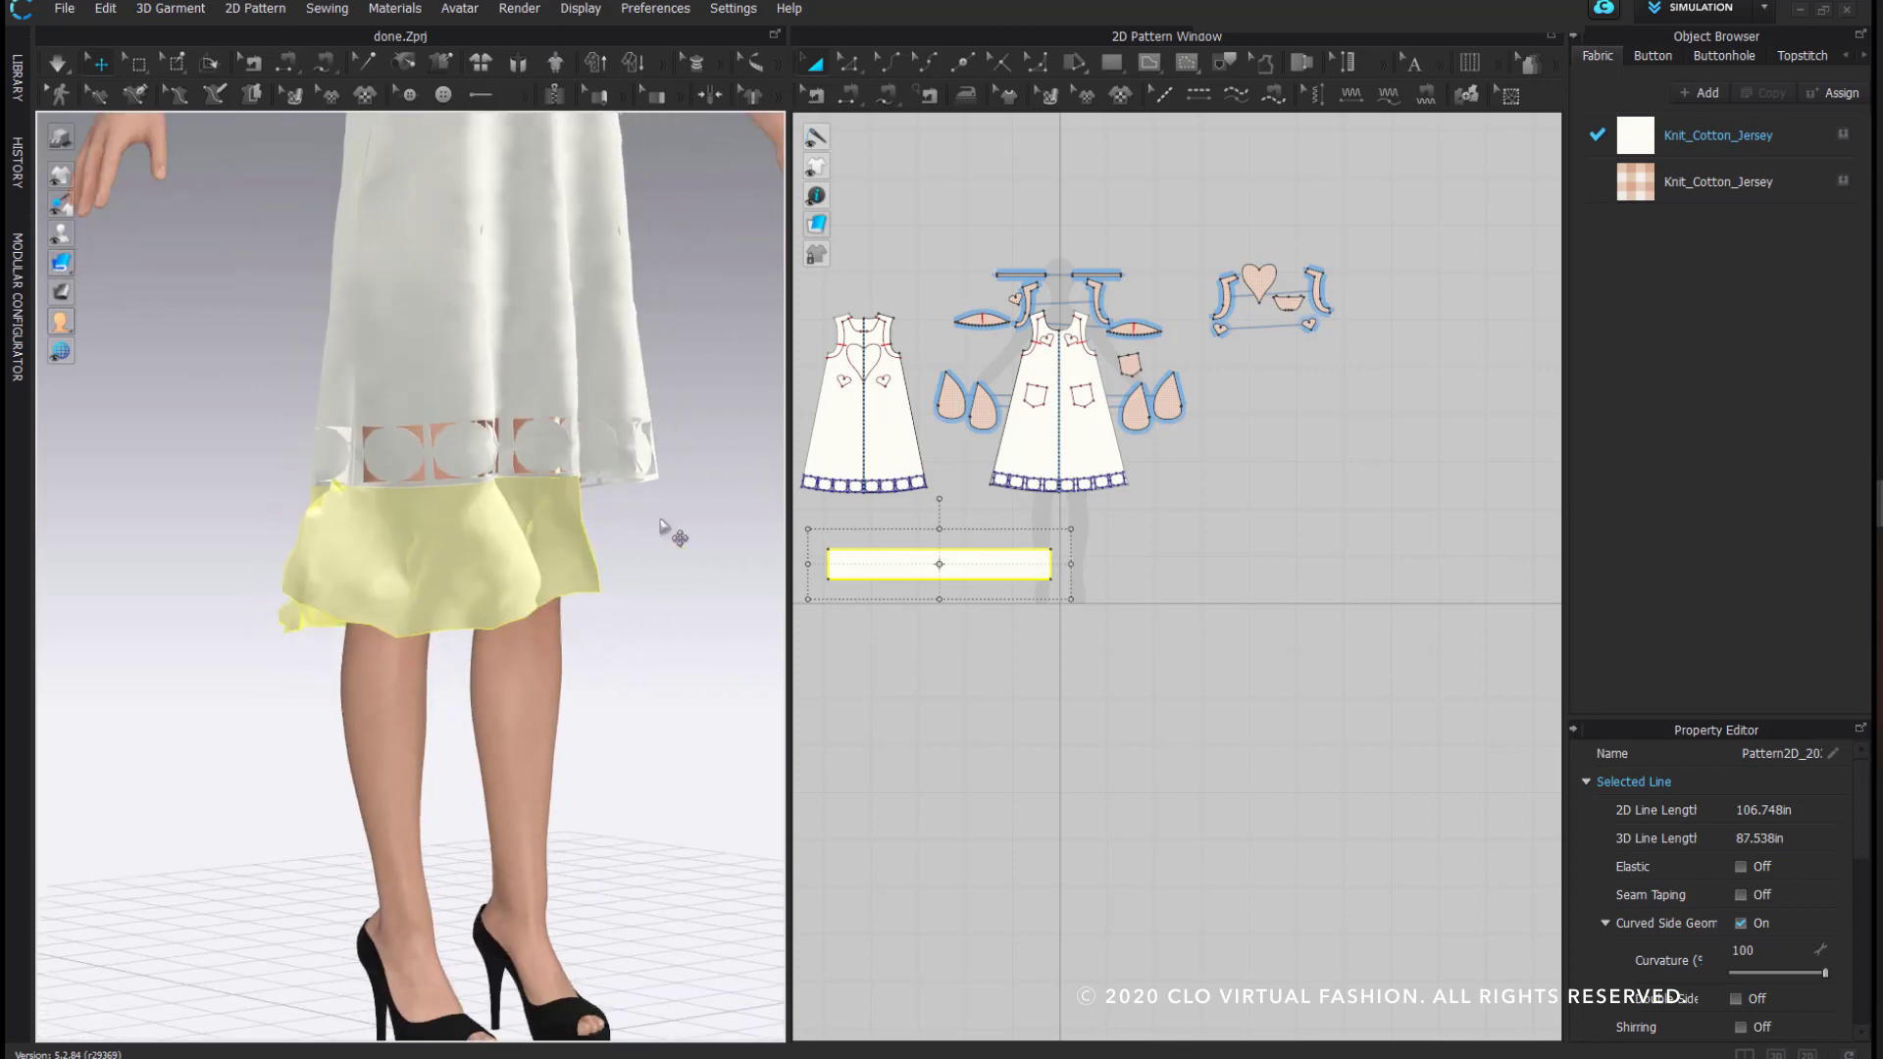
- Simulate the garment so the sewn rectangle drapes as a ruffle from half of the hem
{"action": "right_click_drag", "start_coordinate": [588, 507], "coordinate": [262, 491]}
{"action": "key", "text": "space"}
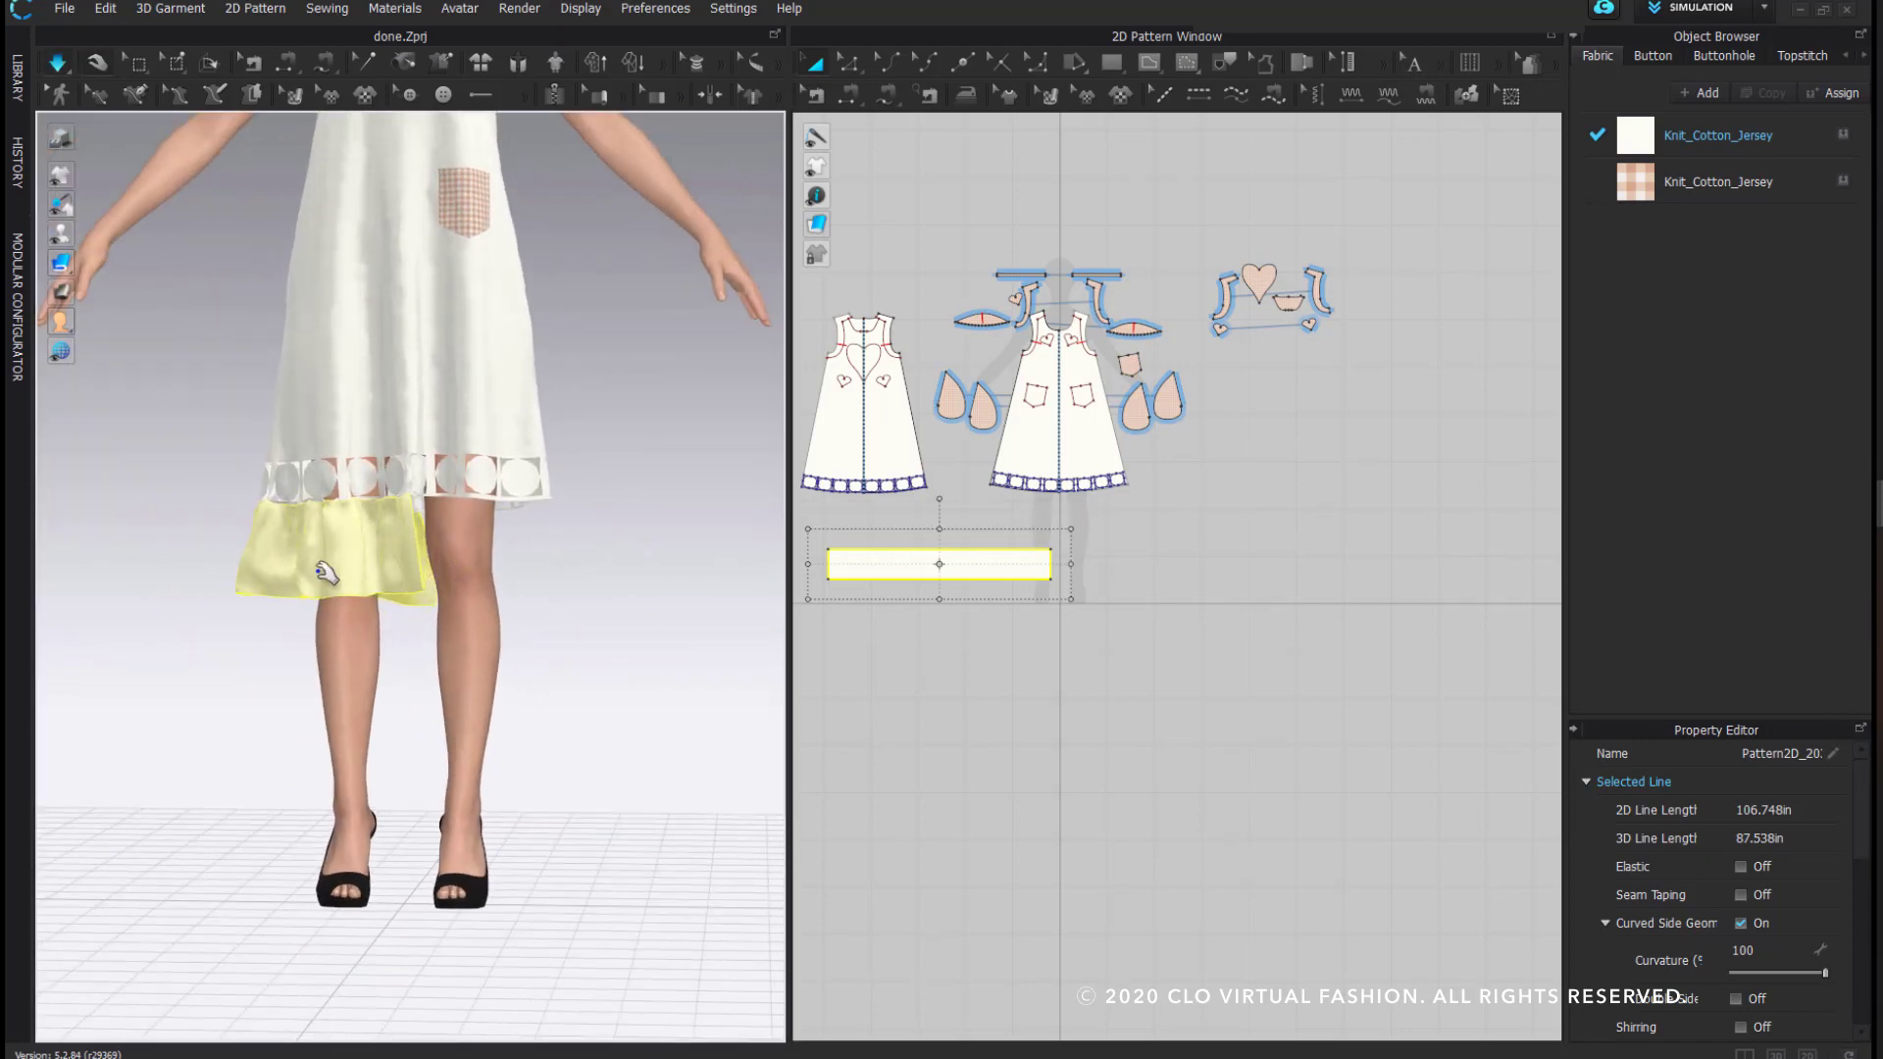
{"action": "left_click", "coordinate": [1012, 584]}
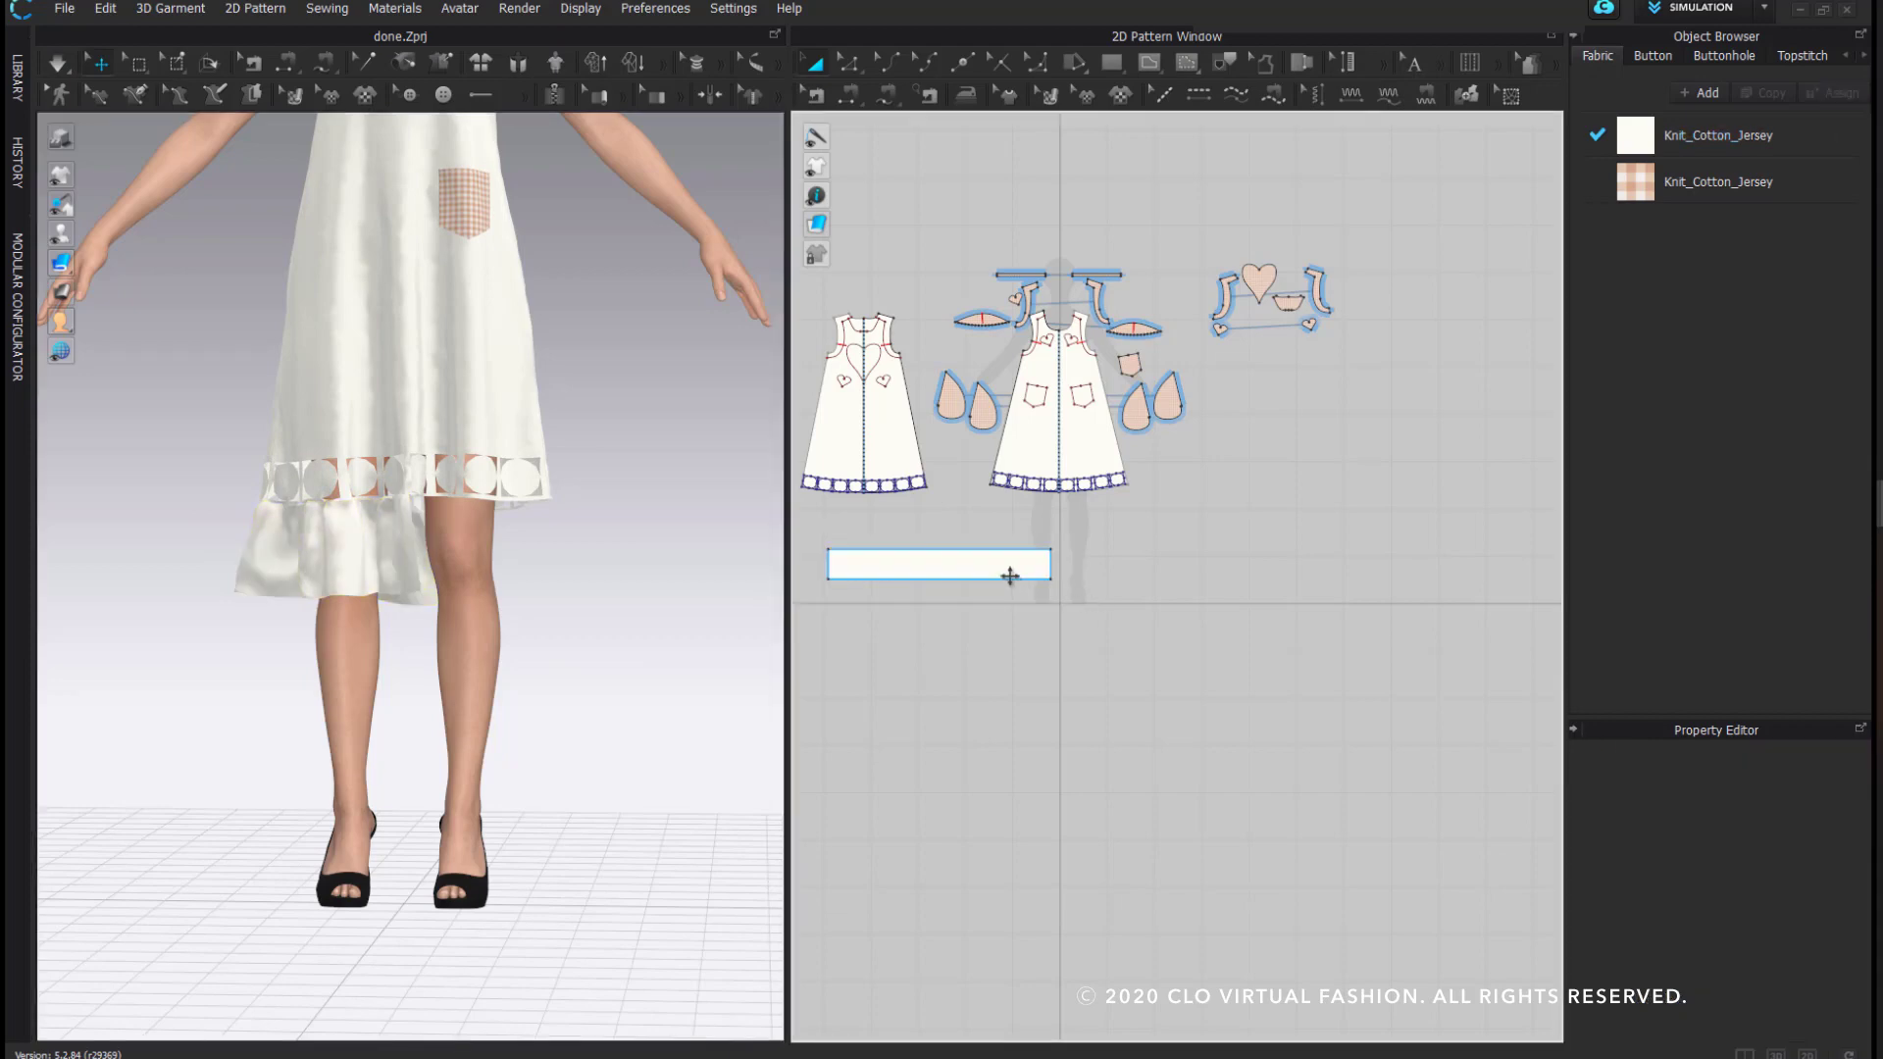
- Clone the rectangle as Symmetric Pattern (with Sewing) and place the copy beside the original
{"action": "right_click", "coordinate": [1010, 575]}
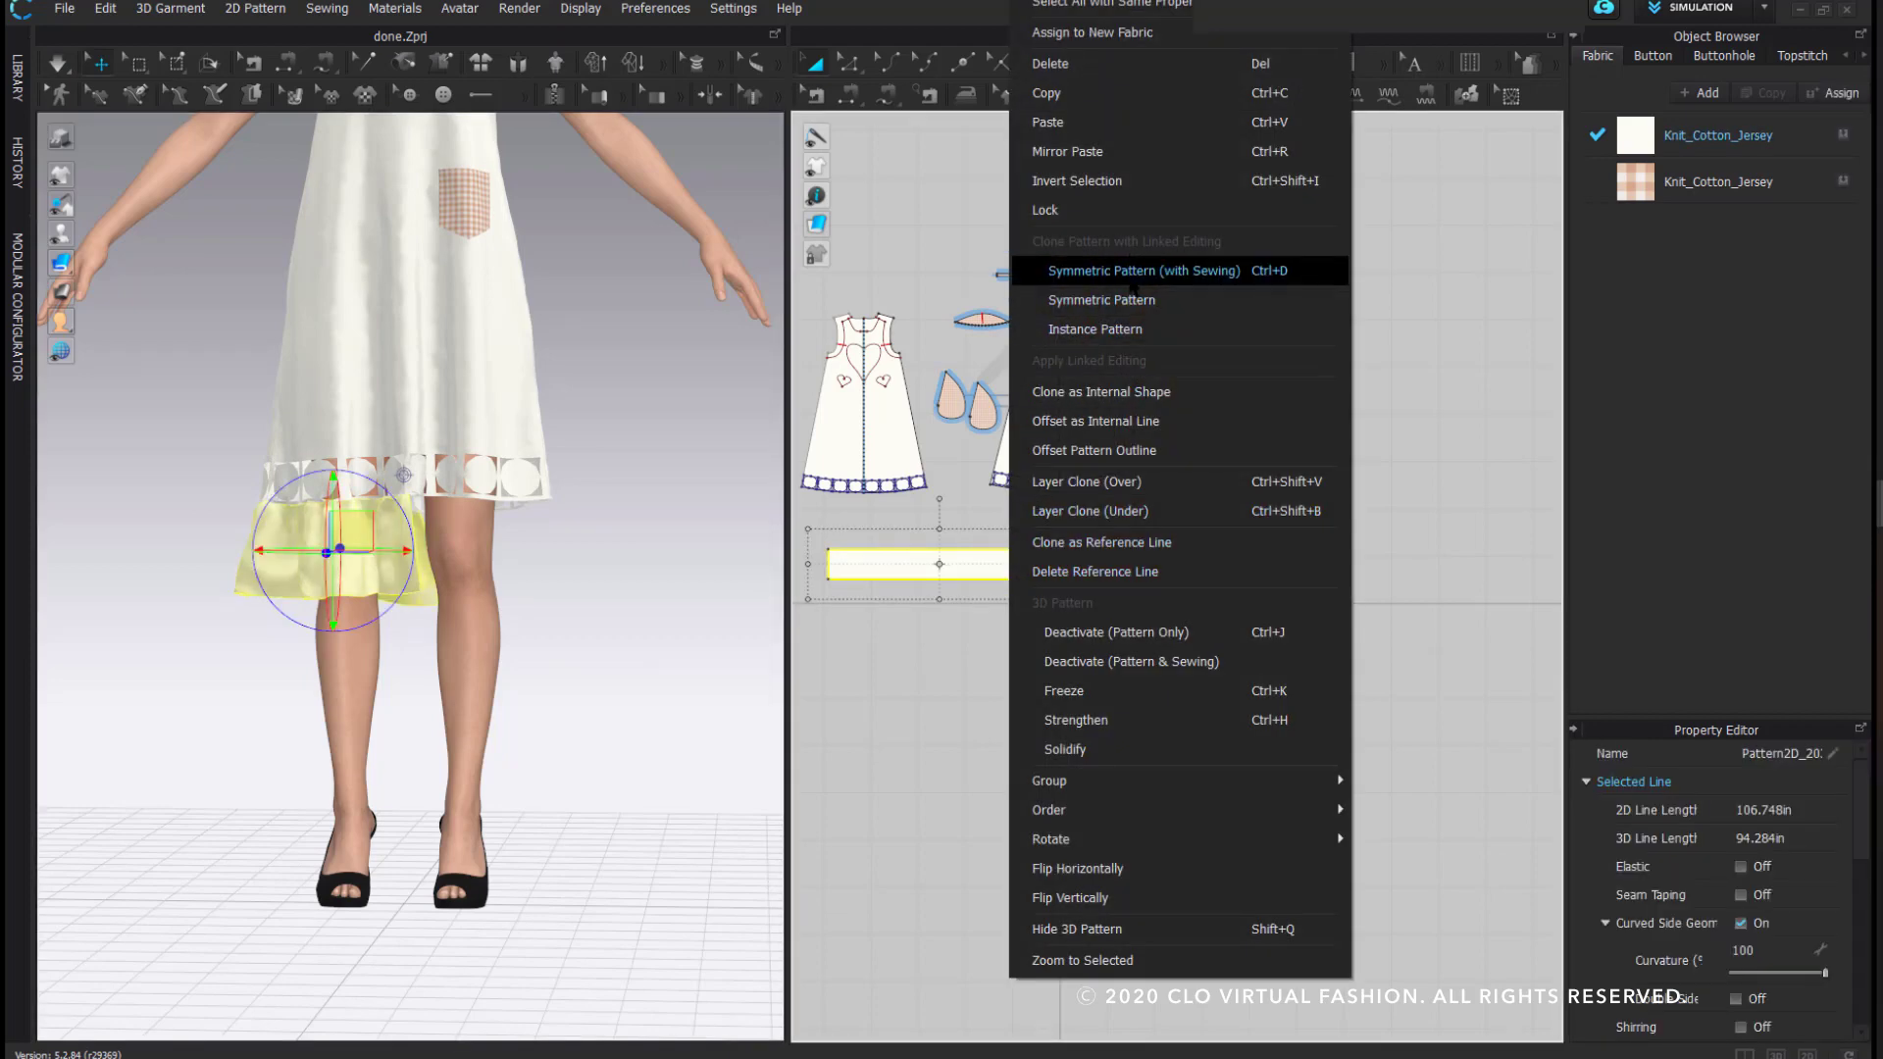
{"action": "left_click", "coordinate": [1064, 270]}
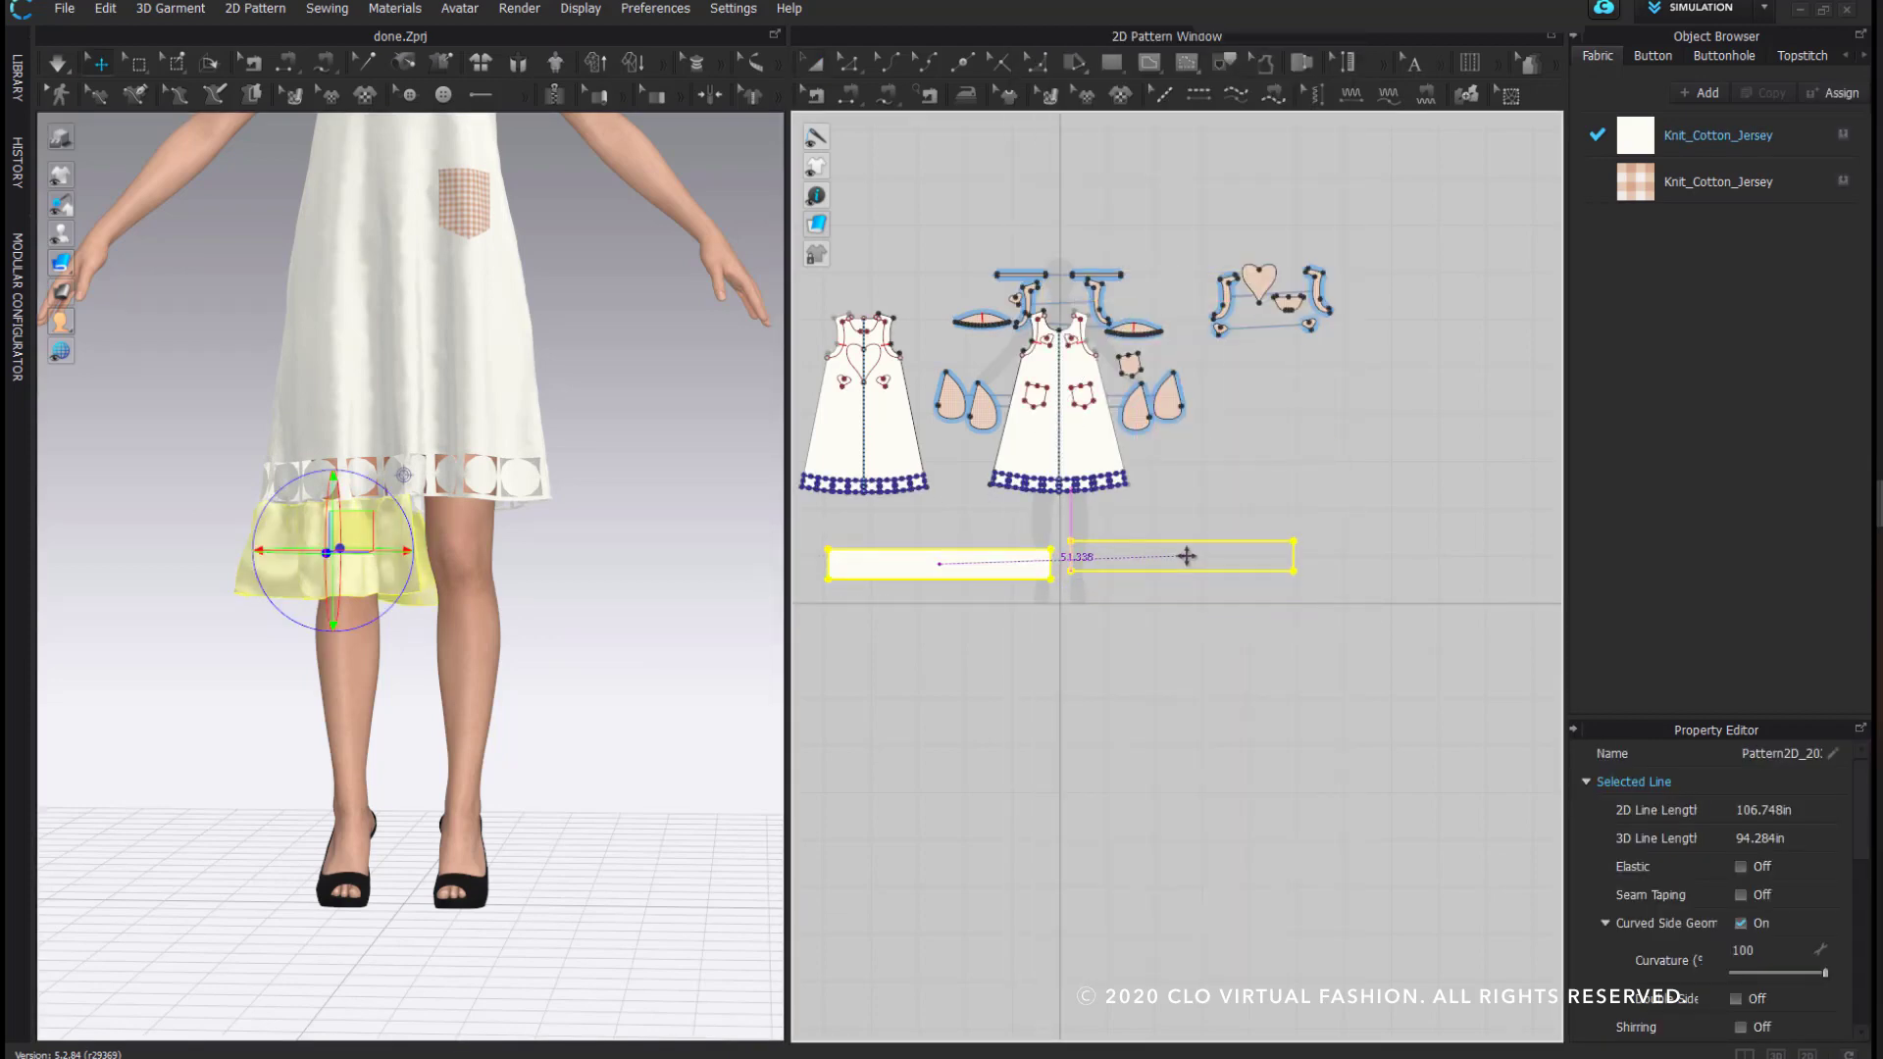
{"action": "left_click", "coordinate": [633, 625]}
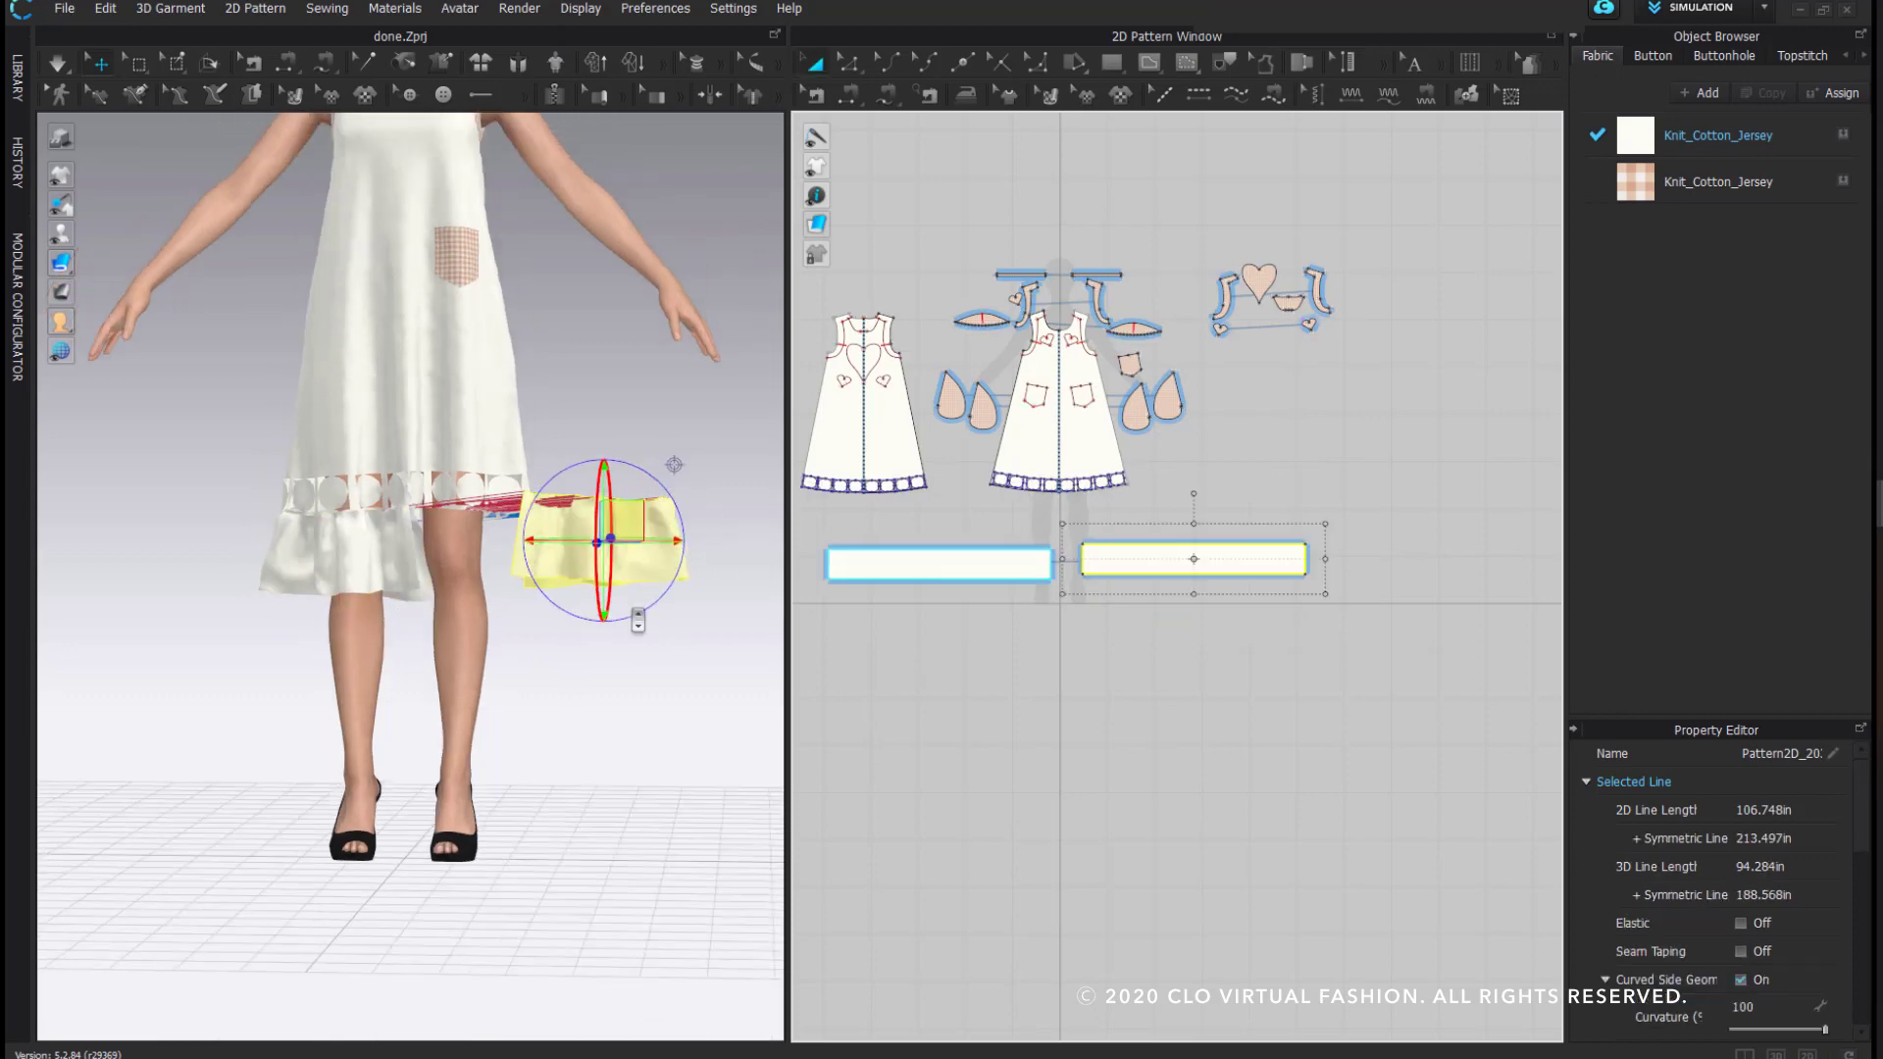
- Superimpose the cloned rectangle onto the other half of the hem, simulate it and pull the ruffle at the front downward
{"action": "right_click", "coordinate": [620, 547]}
{"action": "left_click", "coordinate": [764, 620]}
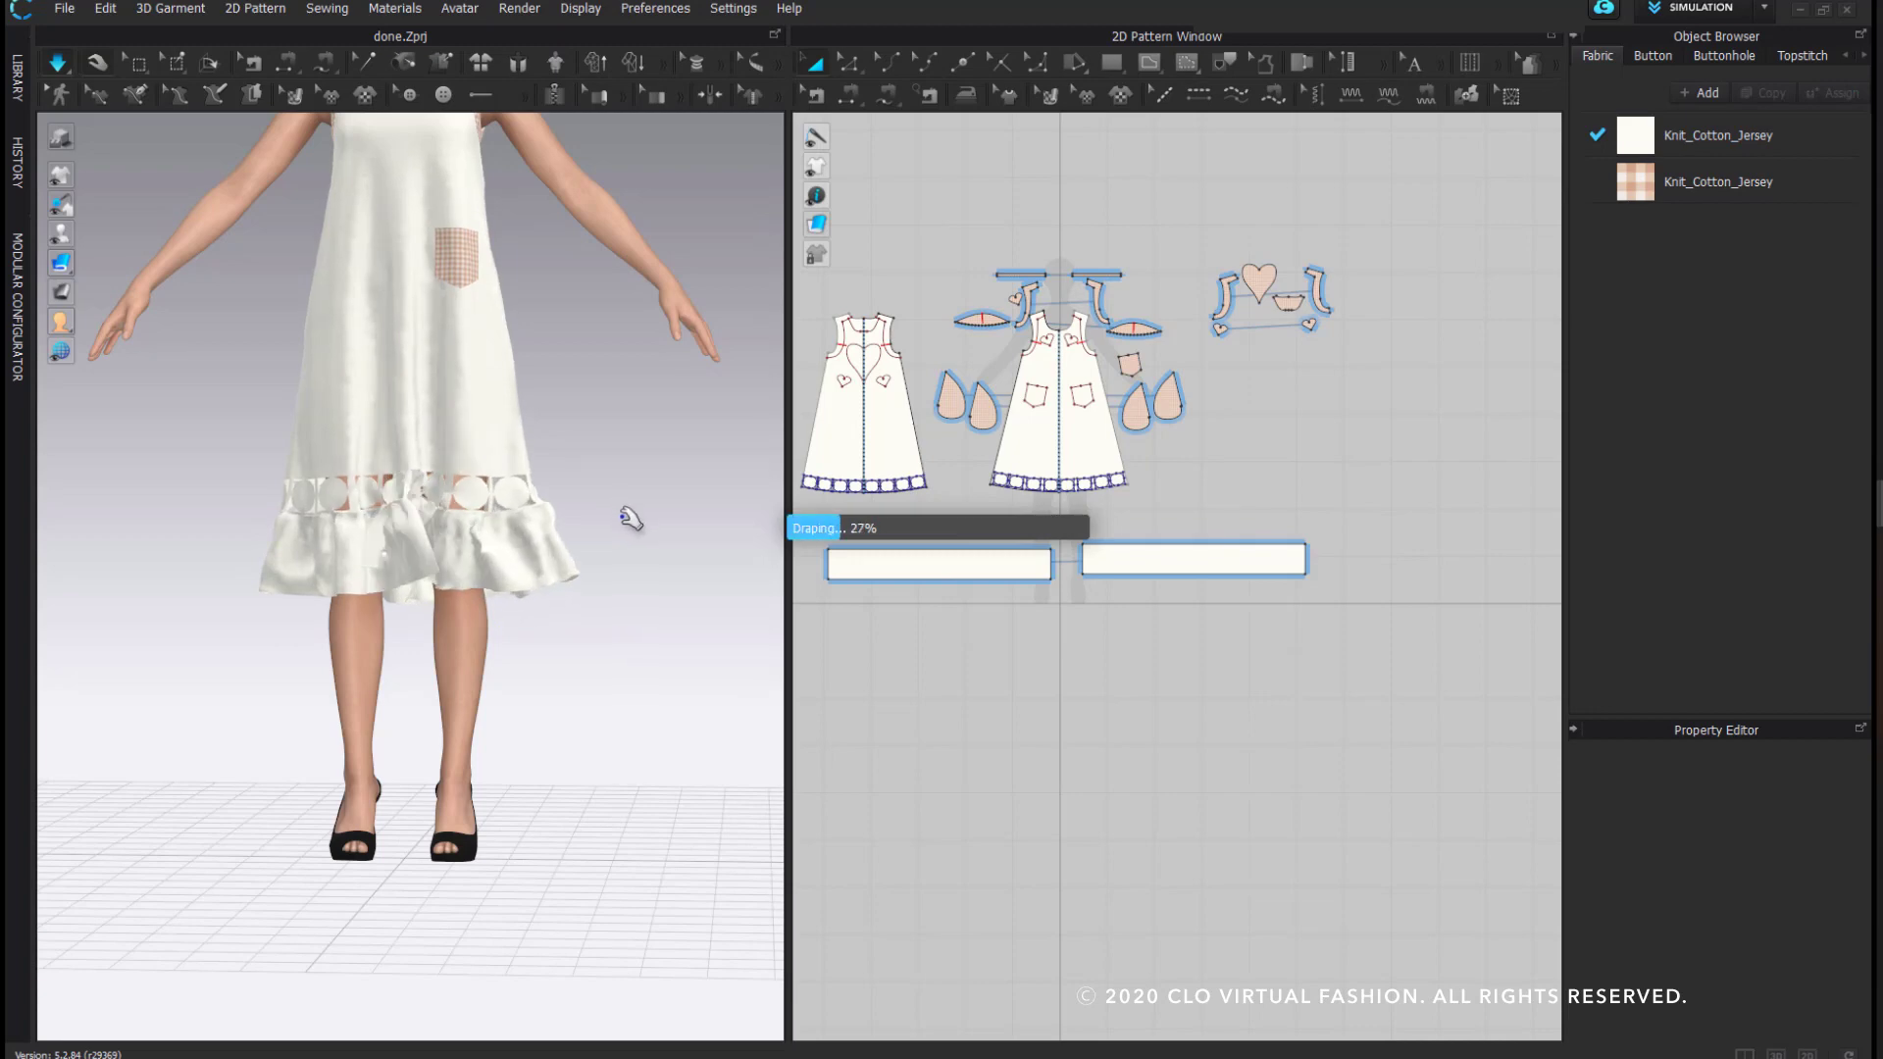
{"action": "left_click", "coordinate": [461, 590]}
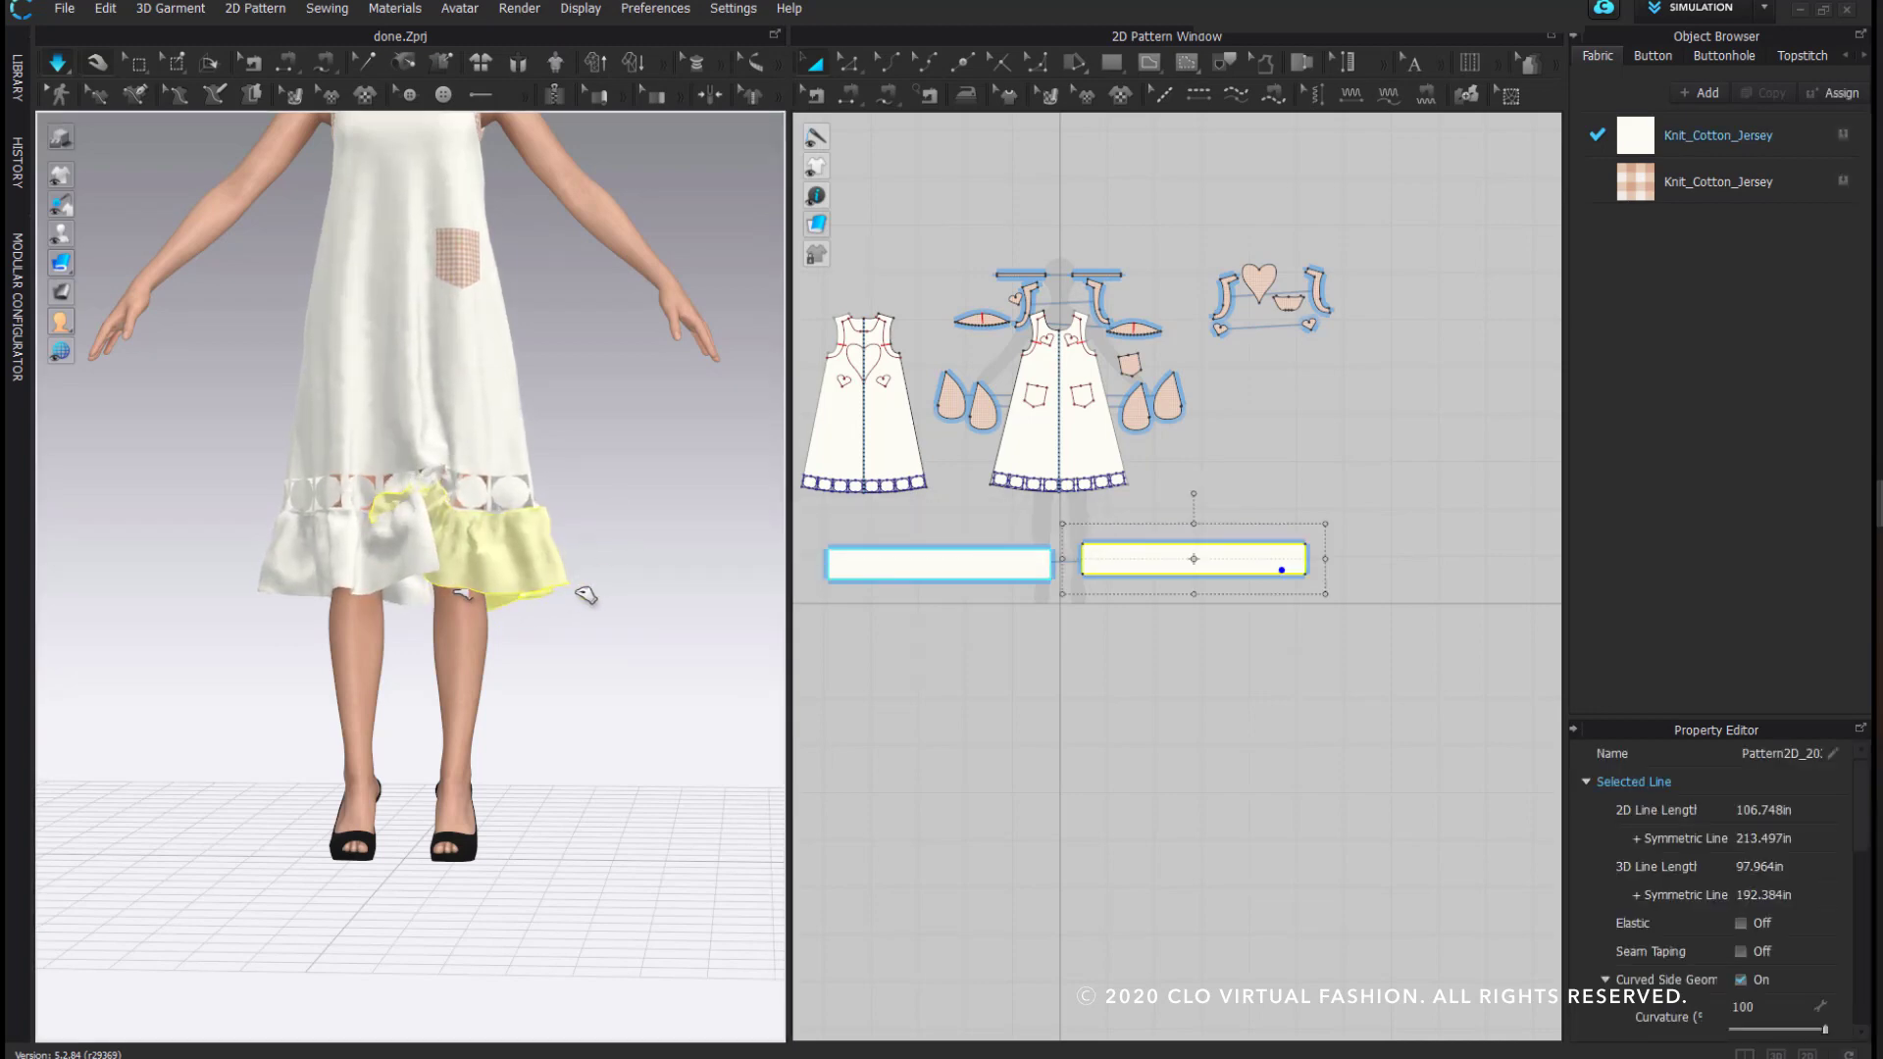
{"action": "left_click_drag", "start_coordinate": [492, 576], "coordinate": [561, 645]}
- Merge the two ruffle rectangles into one long pattern along their adjacent short edges
{"action": "left_click", "coordinate": [974, 662]}
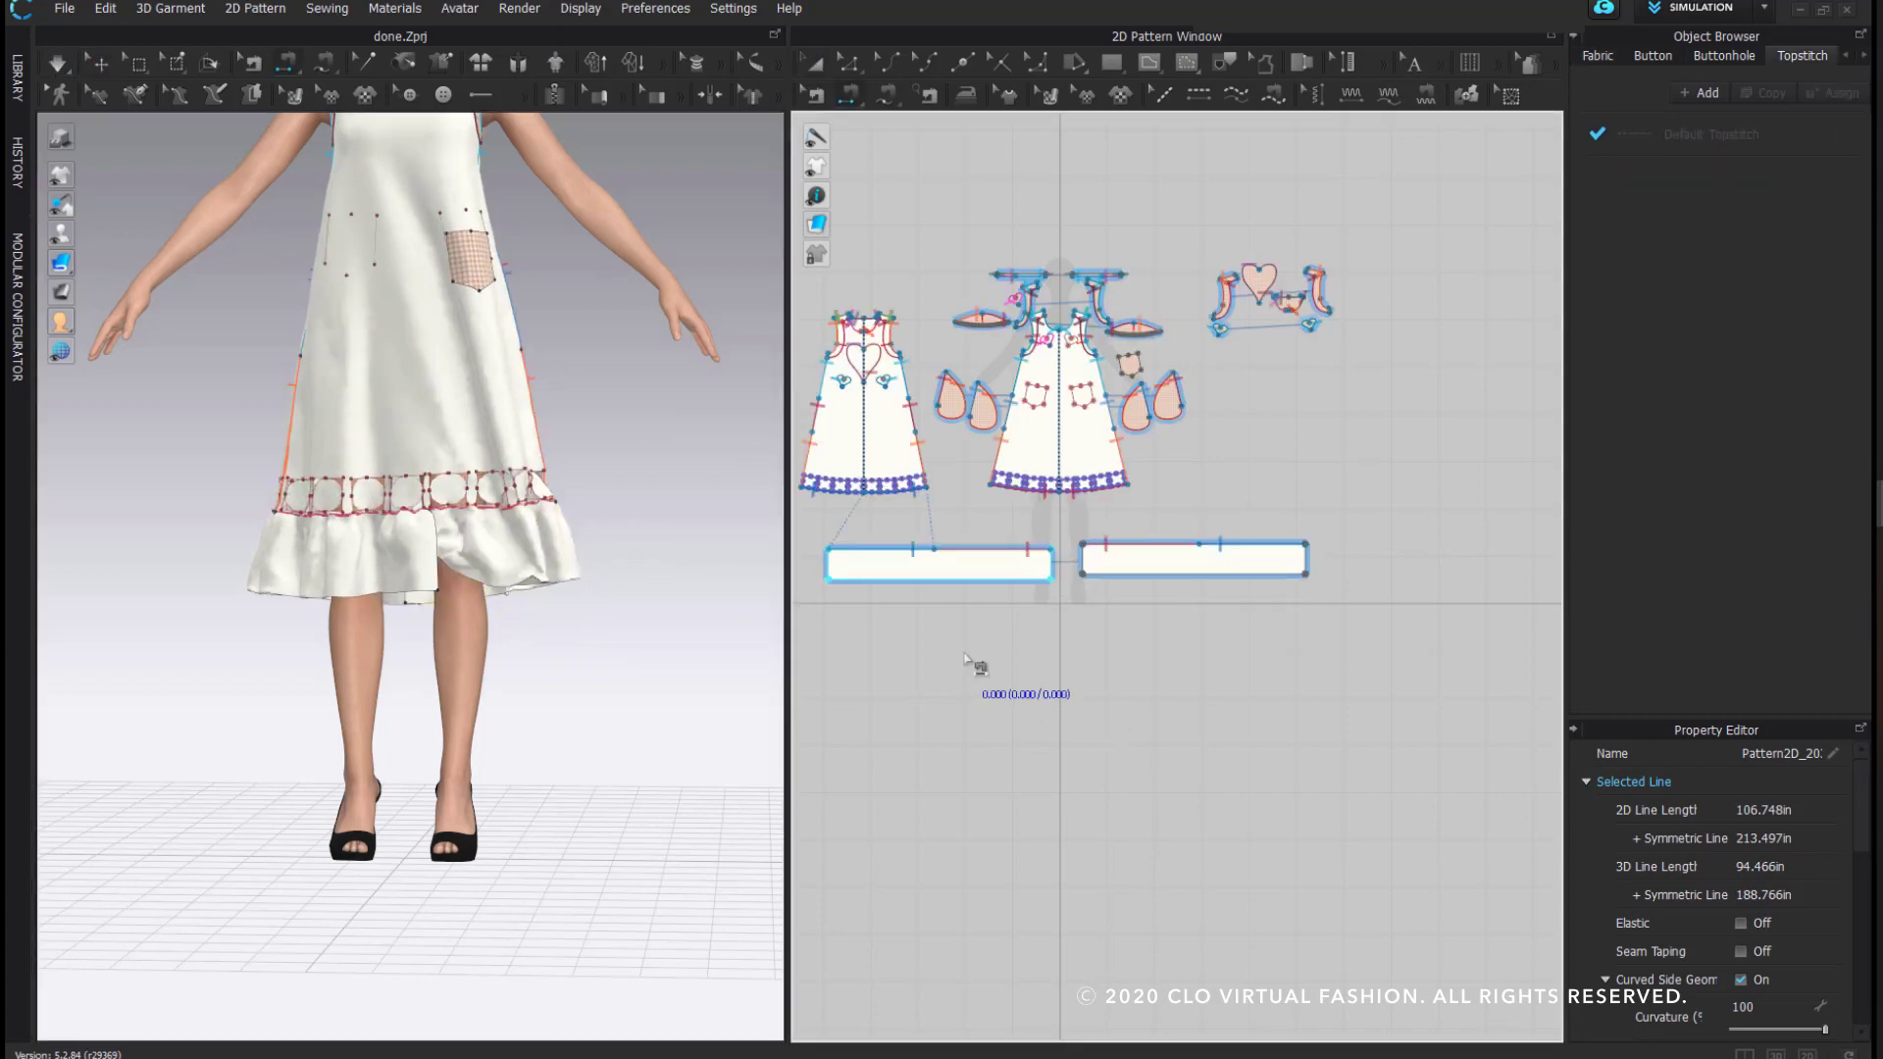
{"action": "key", "text": "z"}
{"action": "right_click", "coordinate": [1052, 567]}
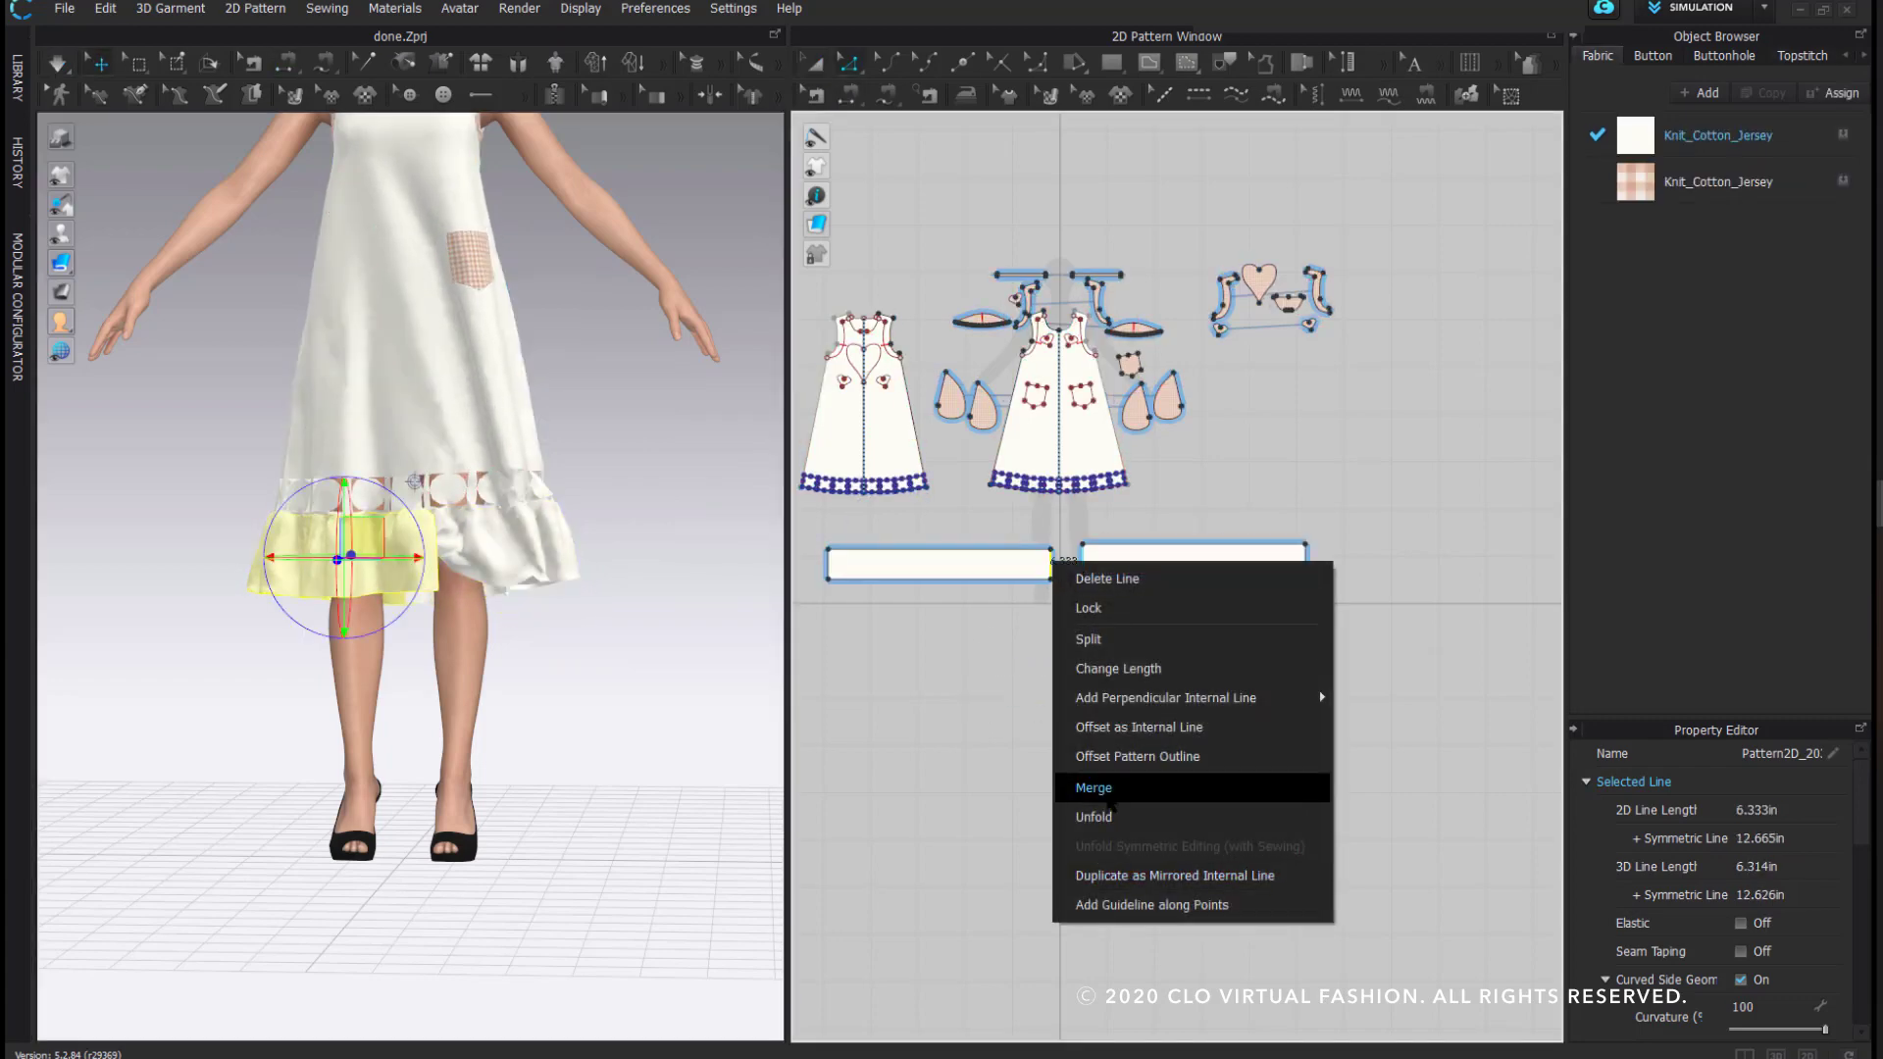
{"action": "left_click", "coordinate": [1093, 788]}
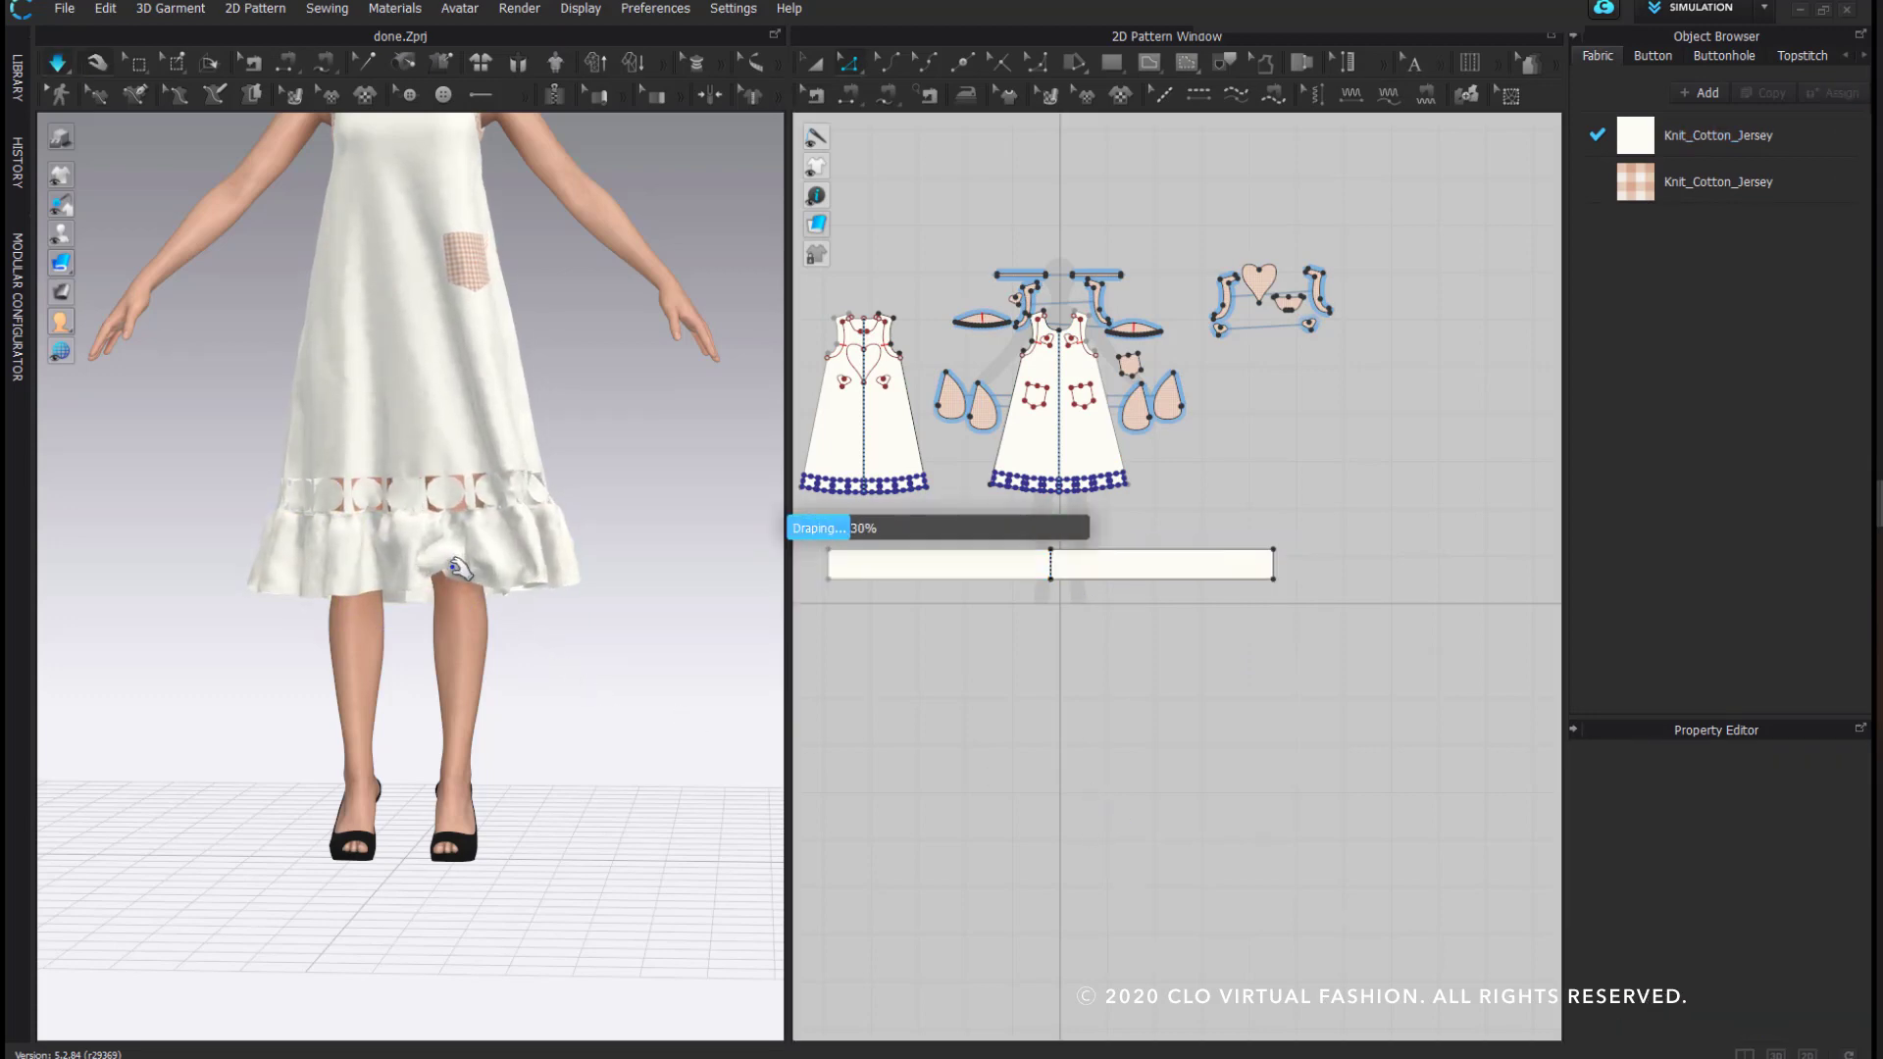
- Simulate the merged ruffle, pull its front into shape and view the whole dress
{"action": "left_click", "coordinate": [467, 603]}
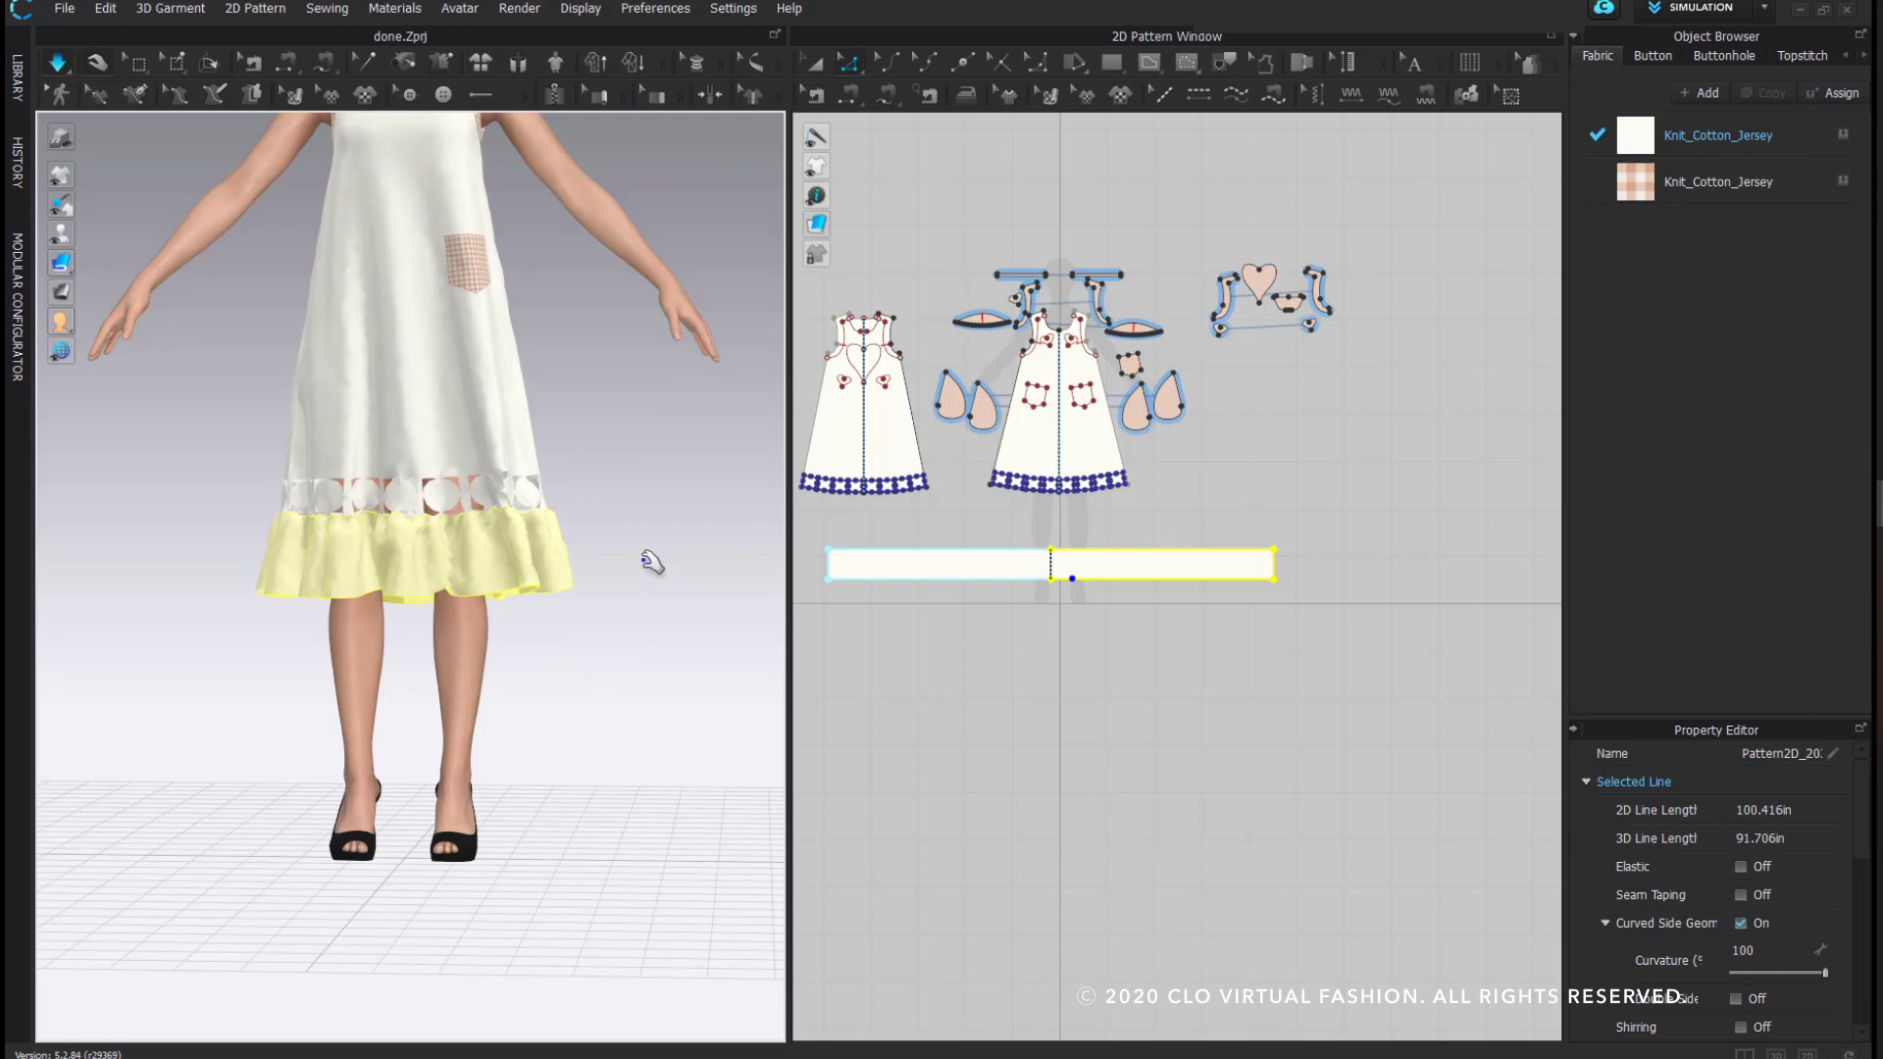
{"action": "left_click", "coordinate": [647, 559]}
{"action": "middle_click_drag", "start_coordinate": [655, 453], "coordinate": [651, 546]}
{"action": "scroll", "coordinate": [647, 538], "scroll_direction": "down", "scroll_amount": 2}
- Apply the checked Knit_Cotton_Jersey fabric to the merged ruffle pattern
{"action": "key", "text": "a"}
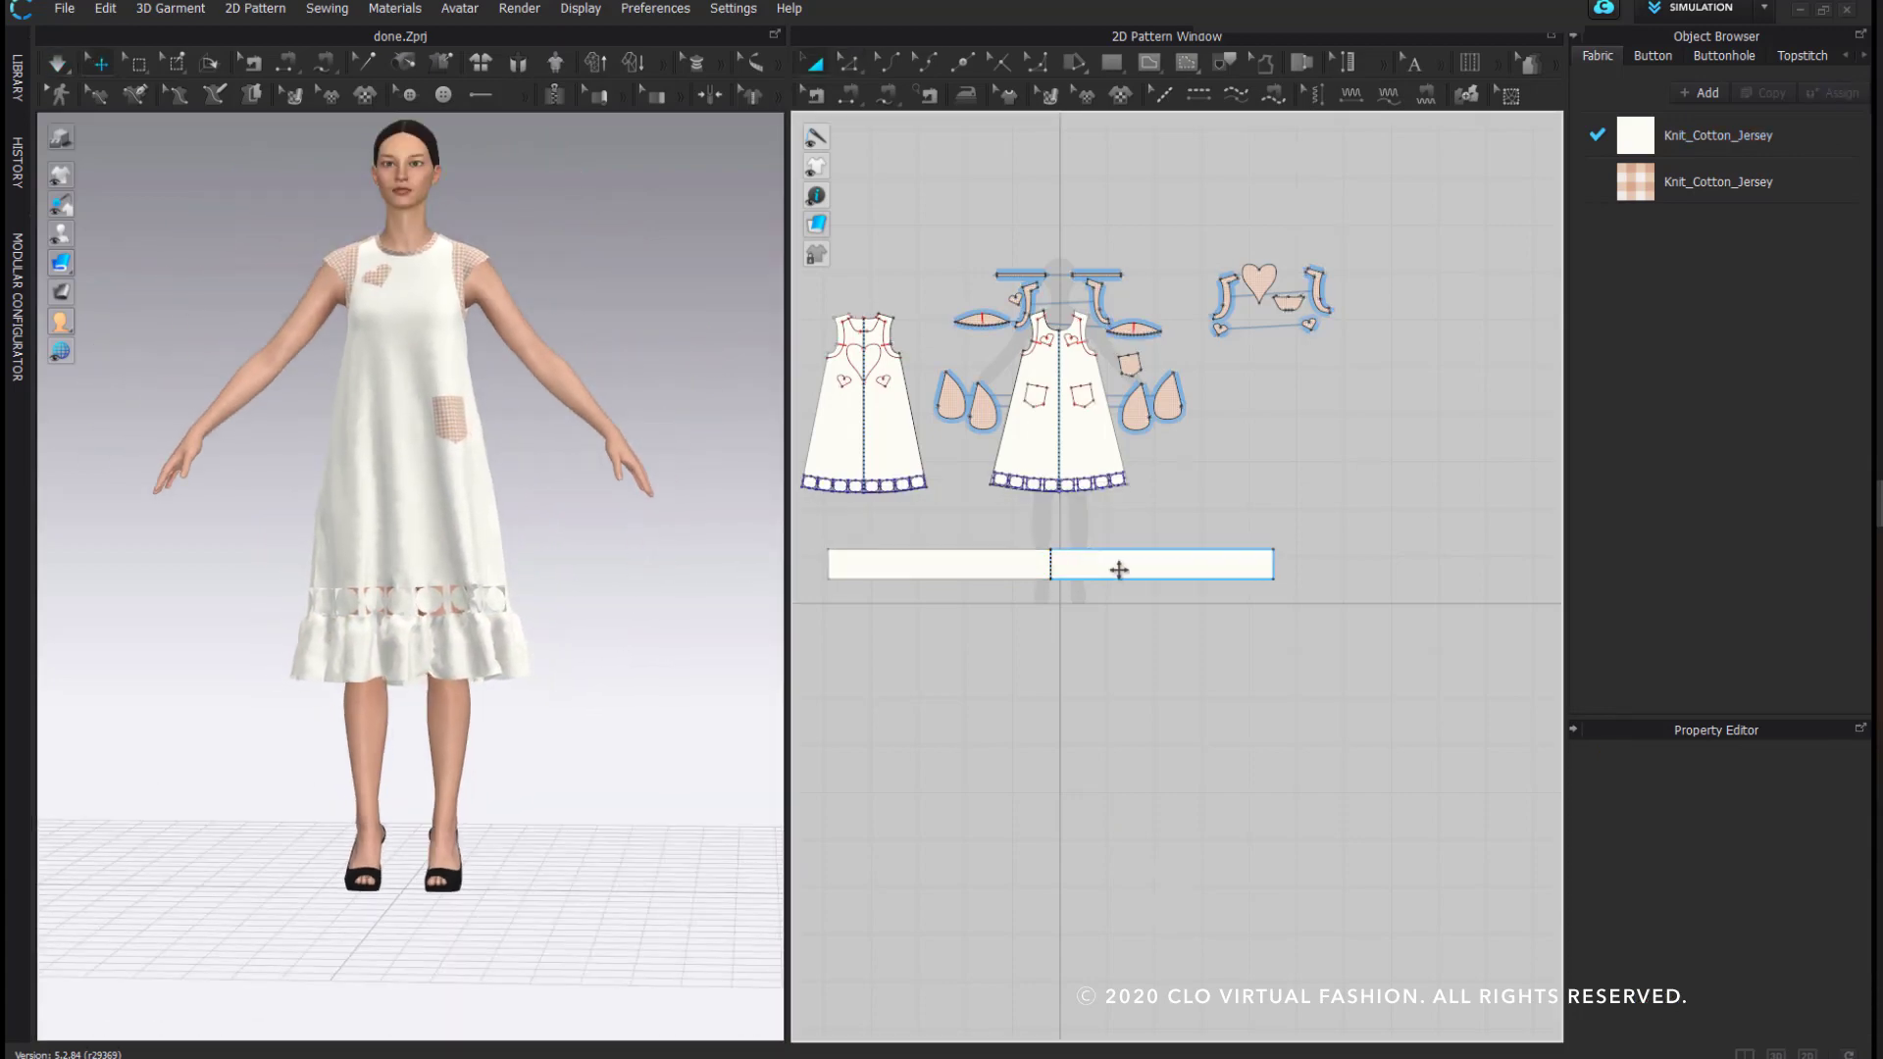
{"action": "left_click", "coordinate": [1118, 566]}
{"action": "left_click_drag", "start_coordinate": [1837, 176], "coordinate": [1179, 676]}
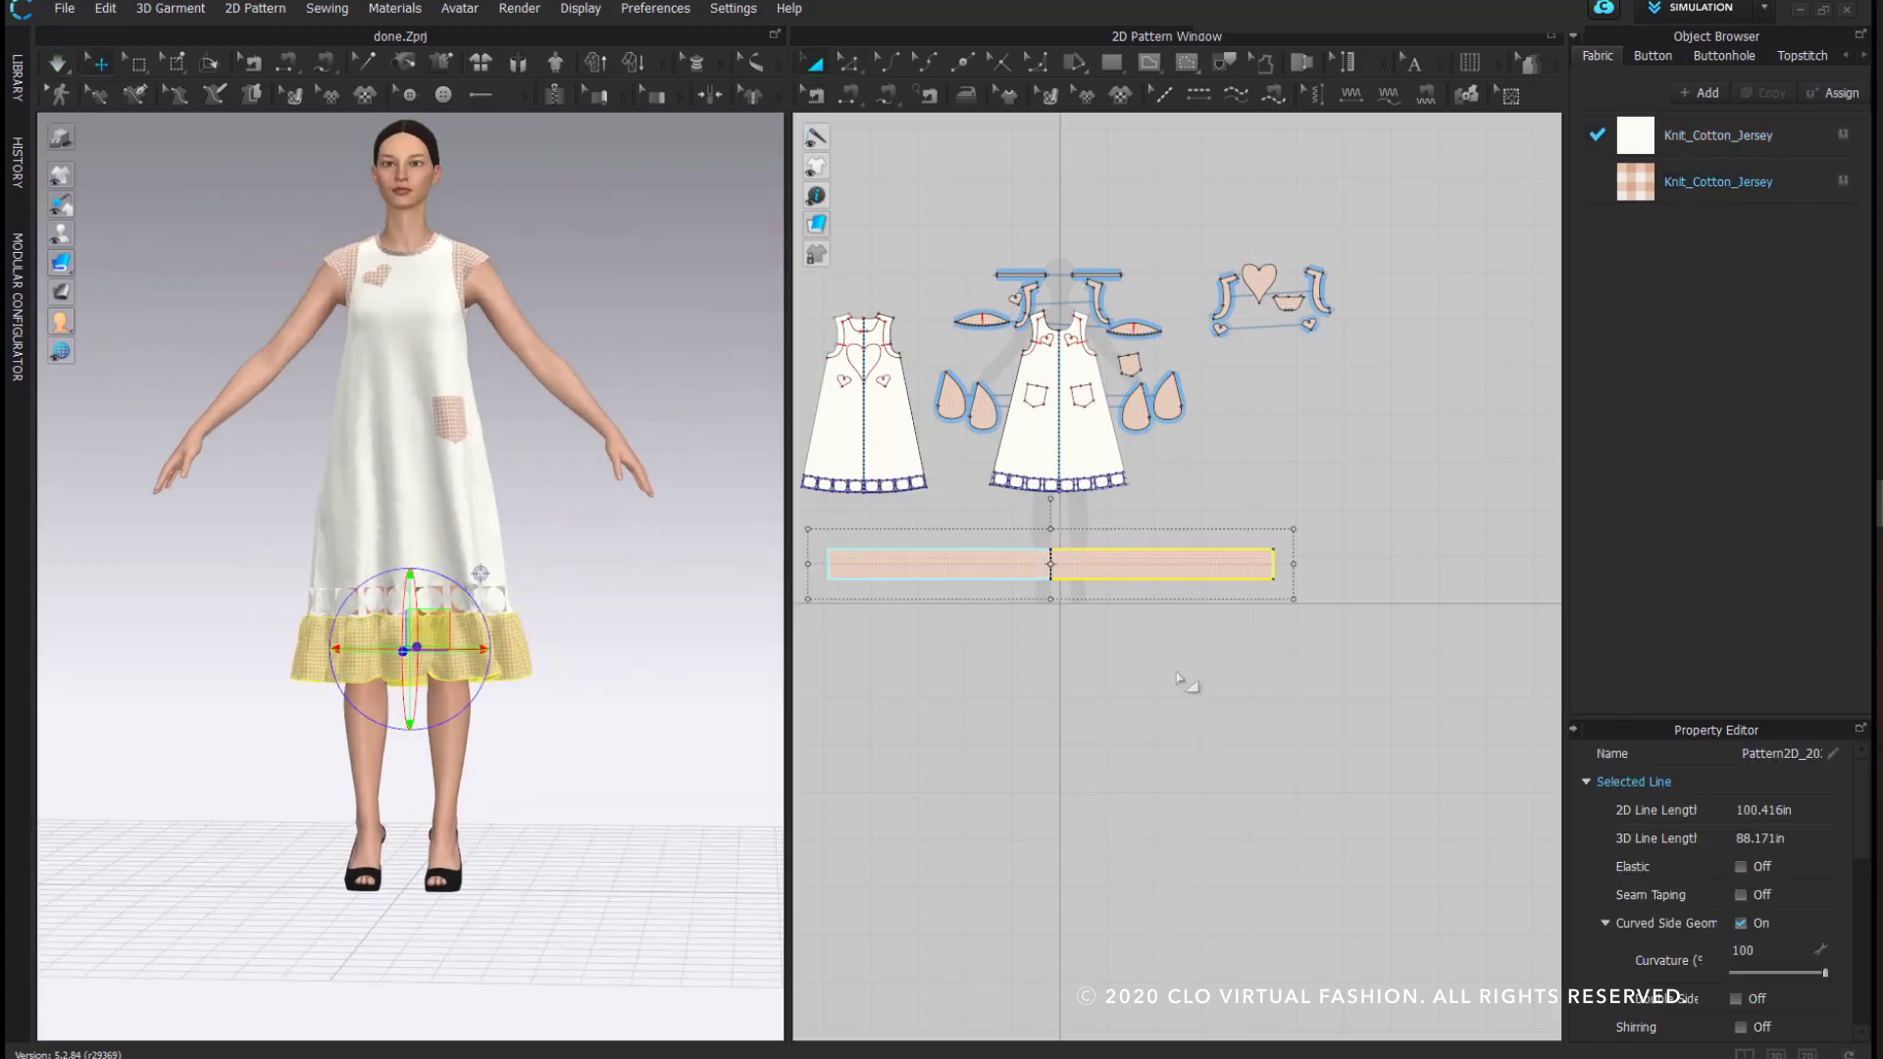
- Inspect the dress with its ruffle from the front and the neckband from the back
{"action": "left_click", "coordinate": [1173, 475]}
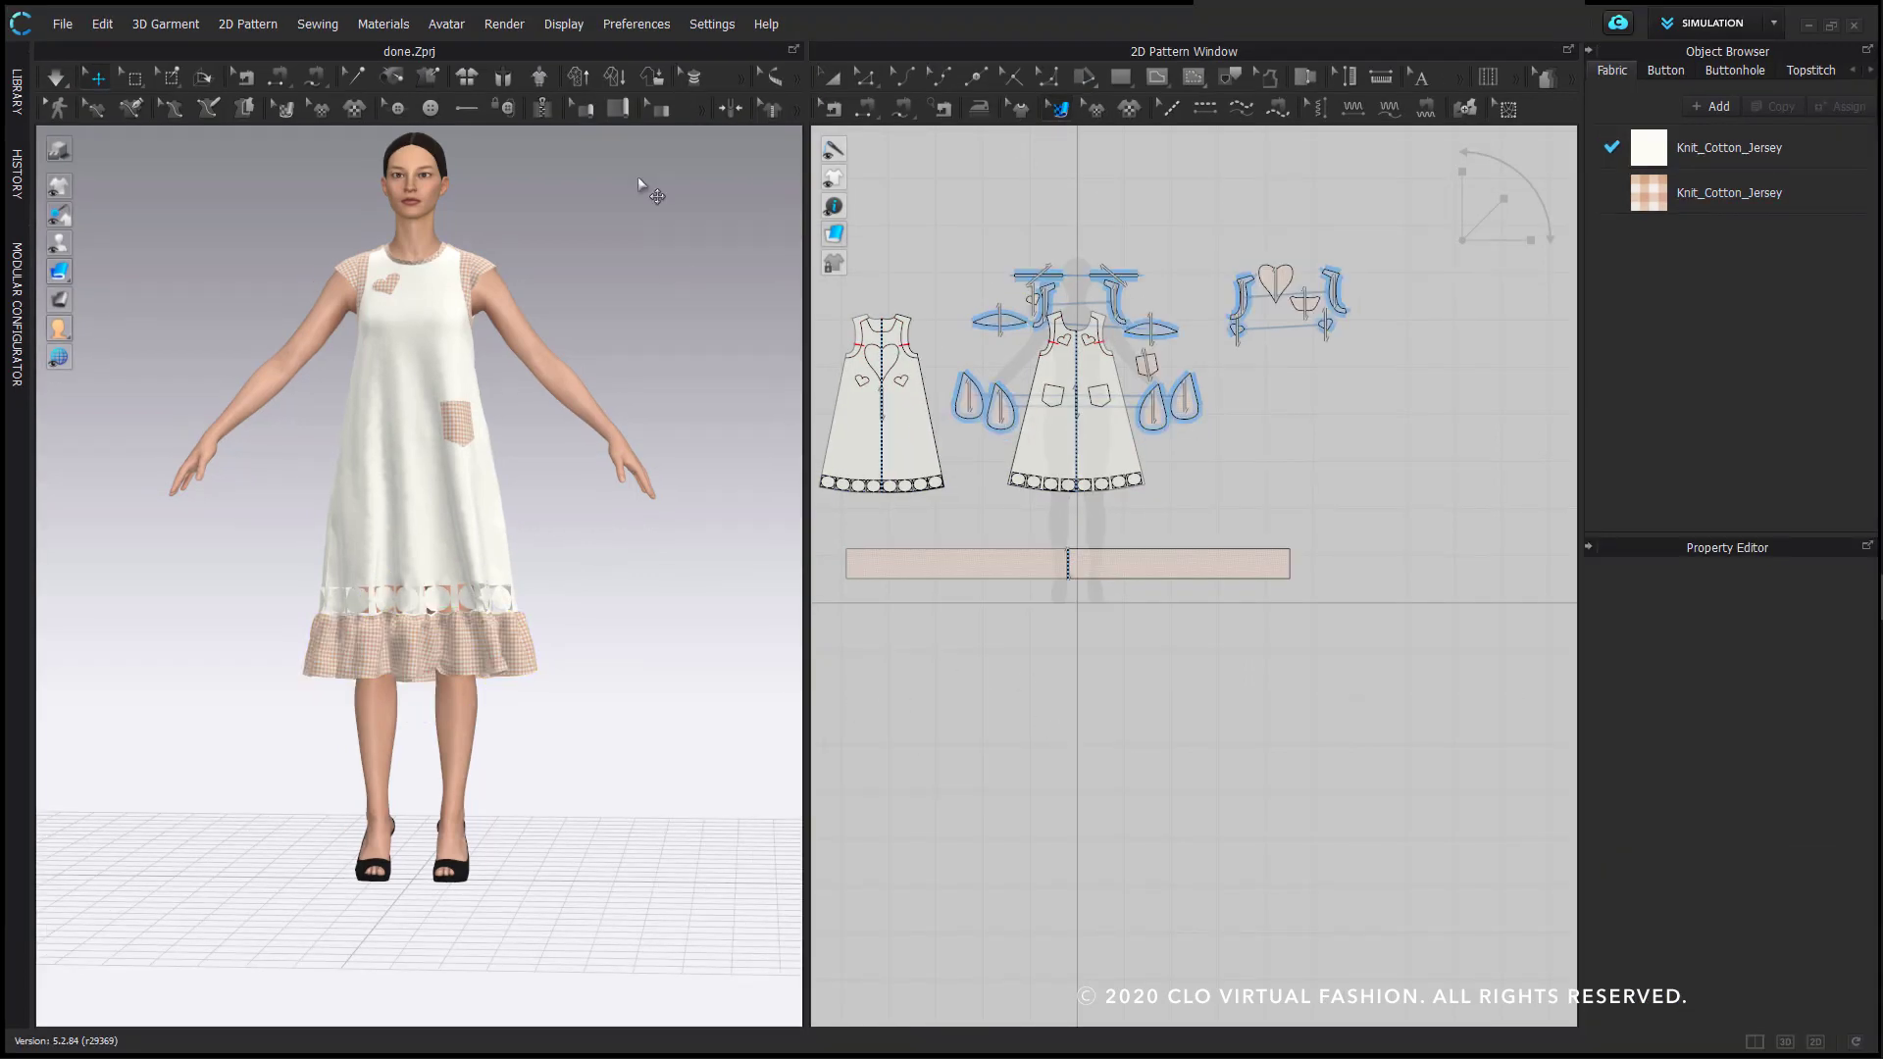
{"action": "scroll", "coordinate": [554, 275], "scroll_direction": "up", "scroll_amount": 5}
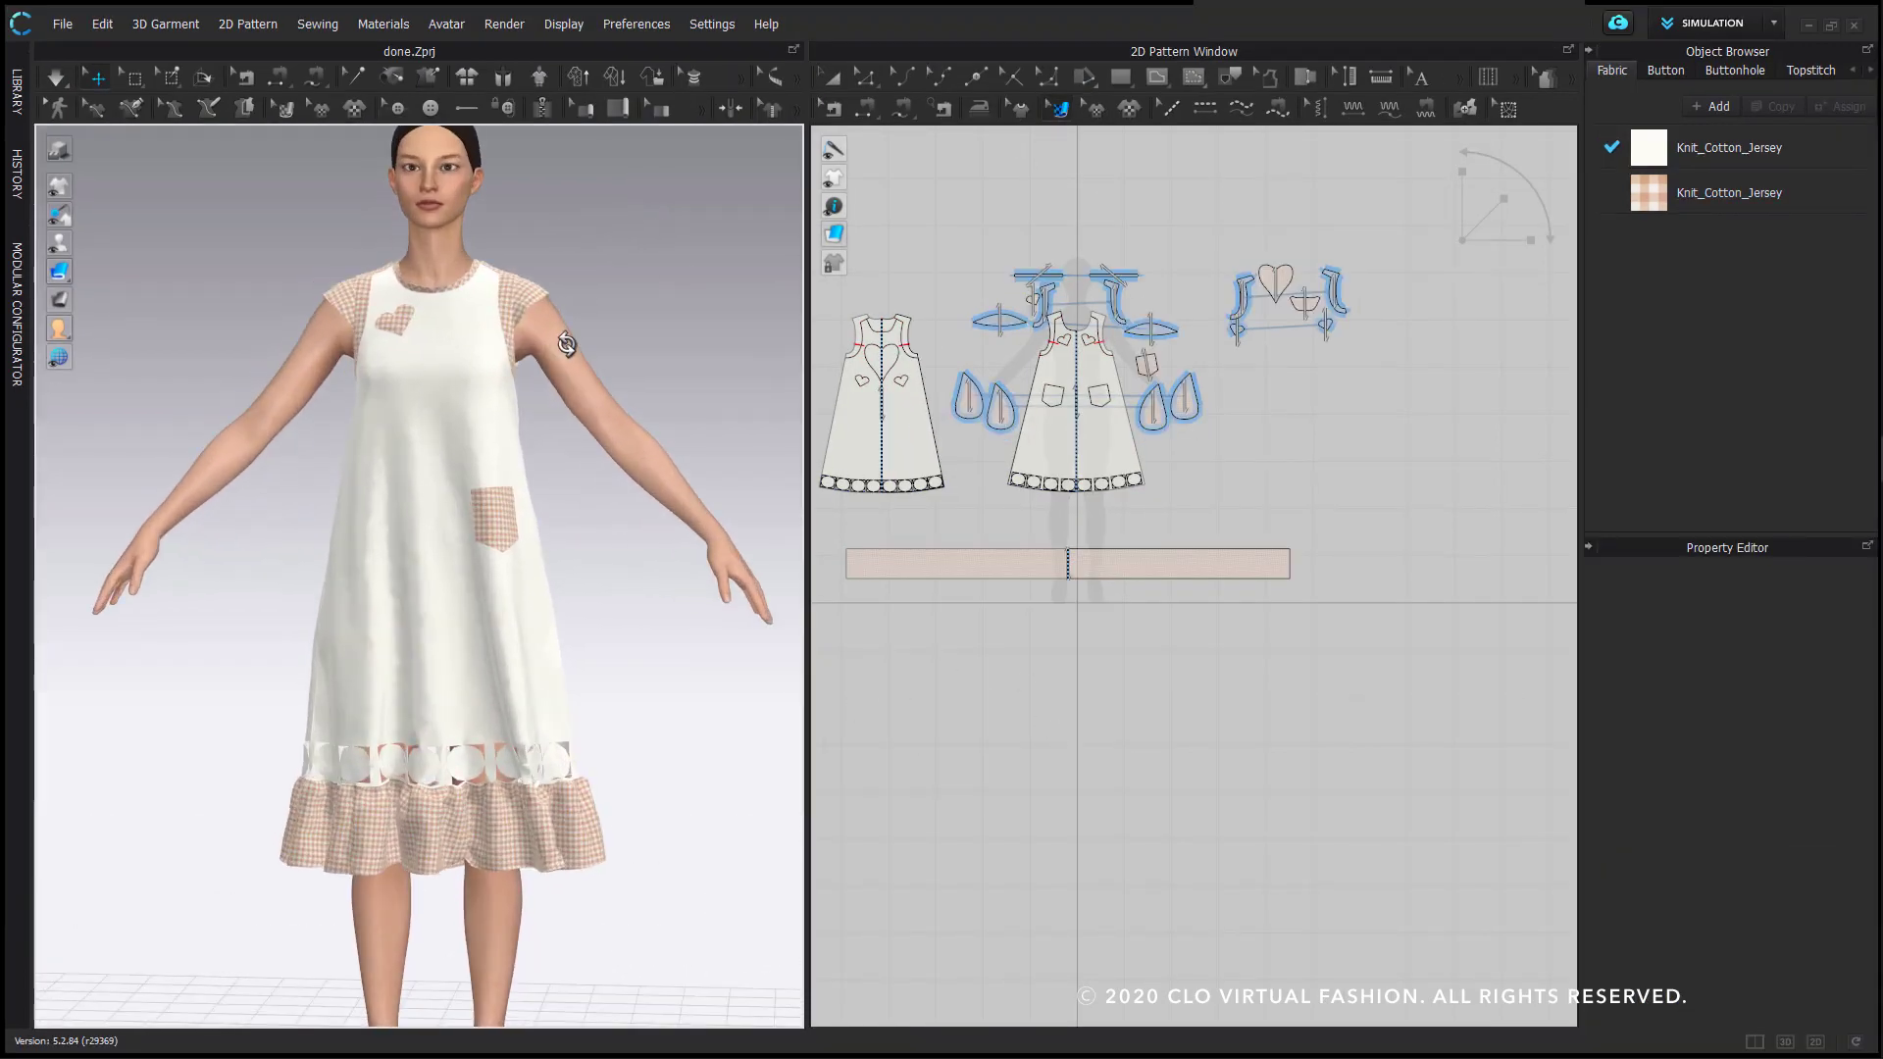
{"action": "scroll", "coordinate": [599, 412], "scroll_direction": "up", "scroll_amount": 5}
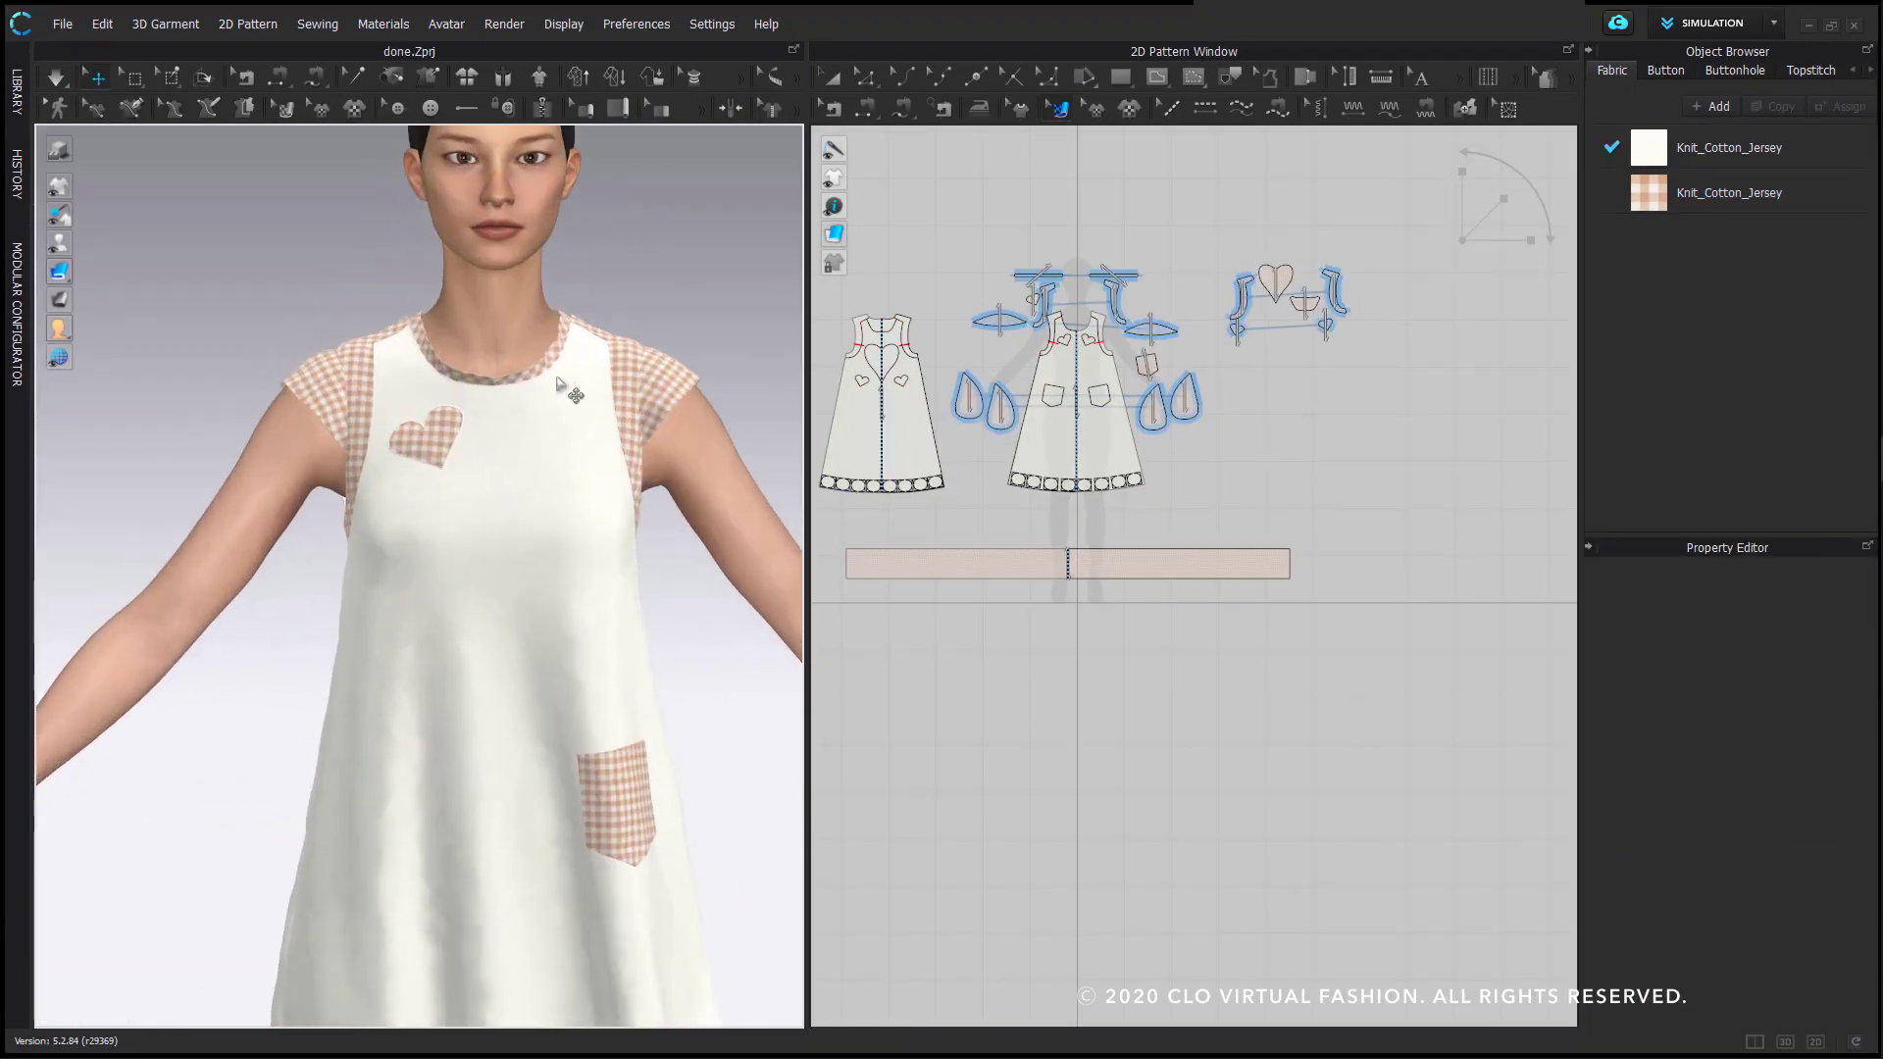
{"action": "right_click_drag", "start_coordinate": [700, 312], "coordinate": [280, 379]}
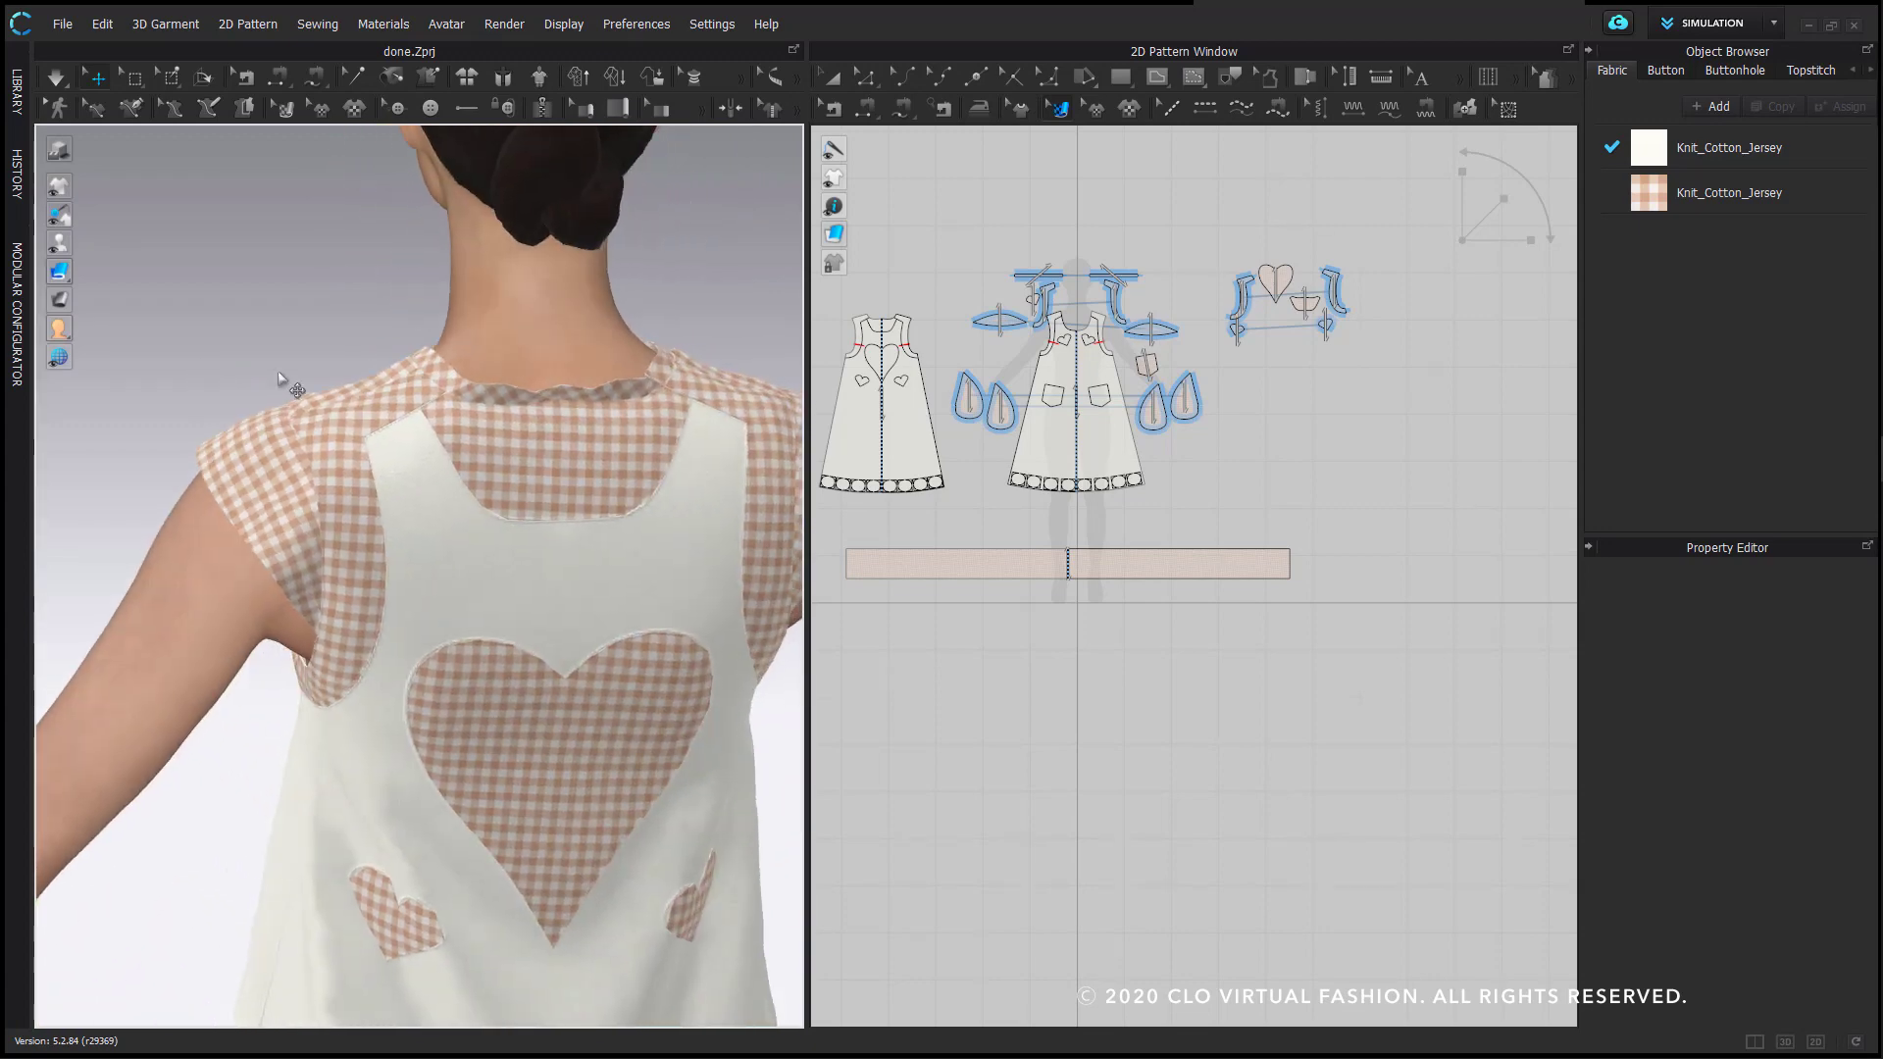
- Measure the neckband's long edge and the front and back neckline edges of the dress patterns
{"action": "left_click", "coordinate": [831, 104]}
{"action": "scroll", "coordinate": [1030, 296], "scroll_direction": "up", "scroll_amount": 5}
{"action": "middle_click_drag", "start_coordinate": [1275, 269], "coordinate": [1019, 279]}
{"action": "scroll", "coordinate": [1049, 280], "scroll_direction": "up", "scroll_amount": 3}
{"action": "key", "text": "a"}
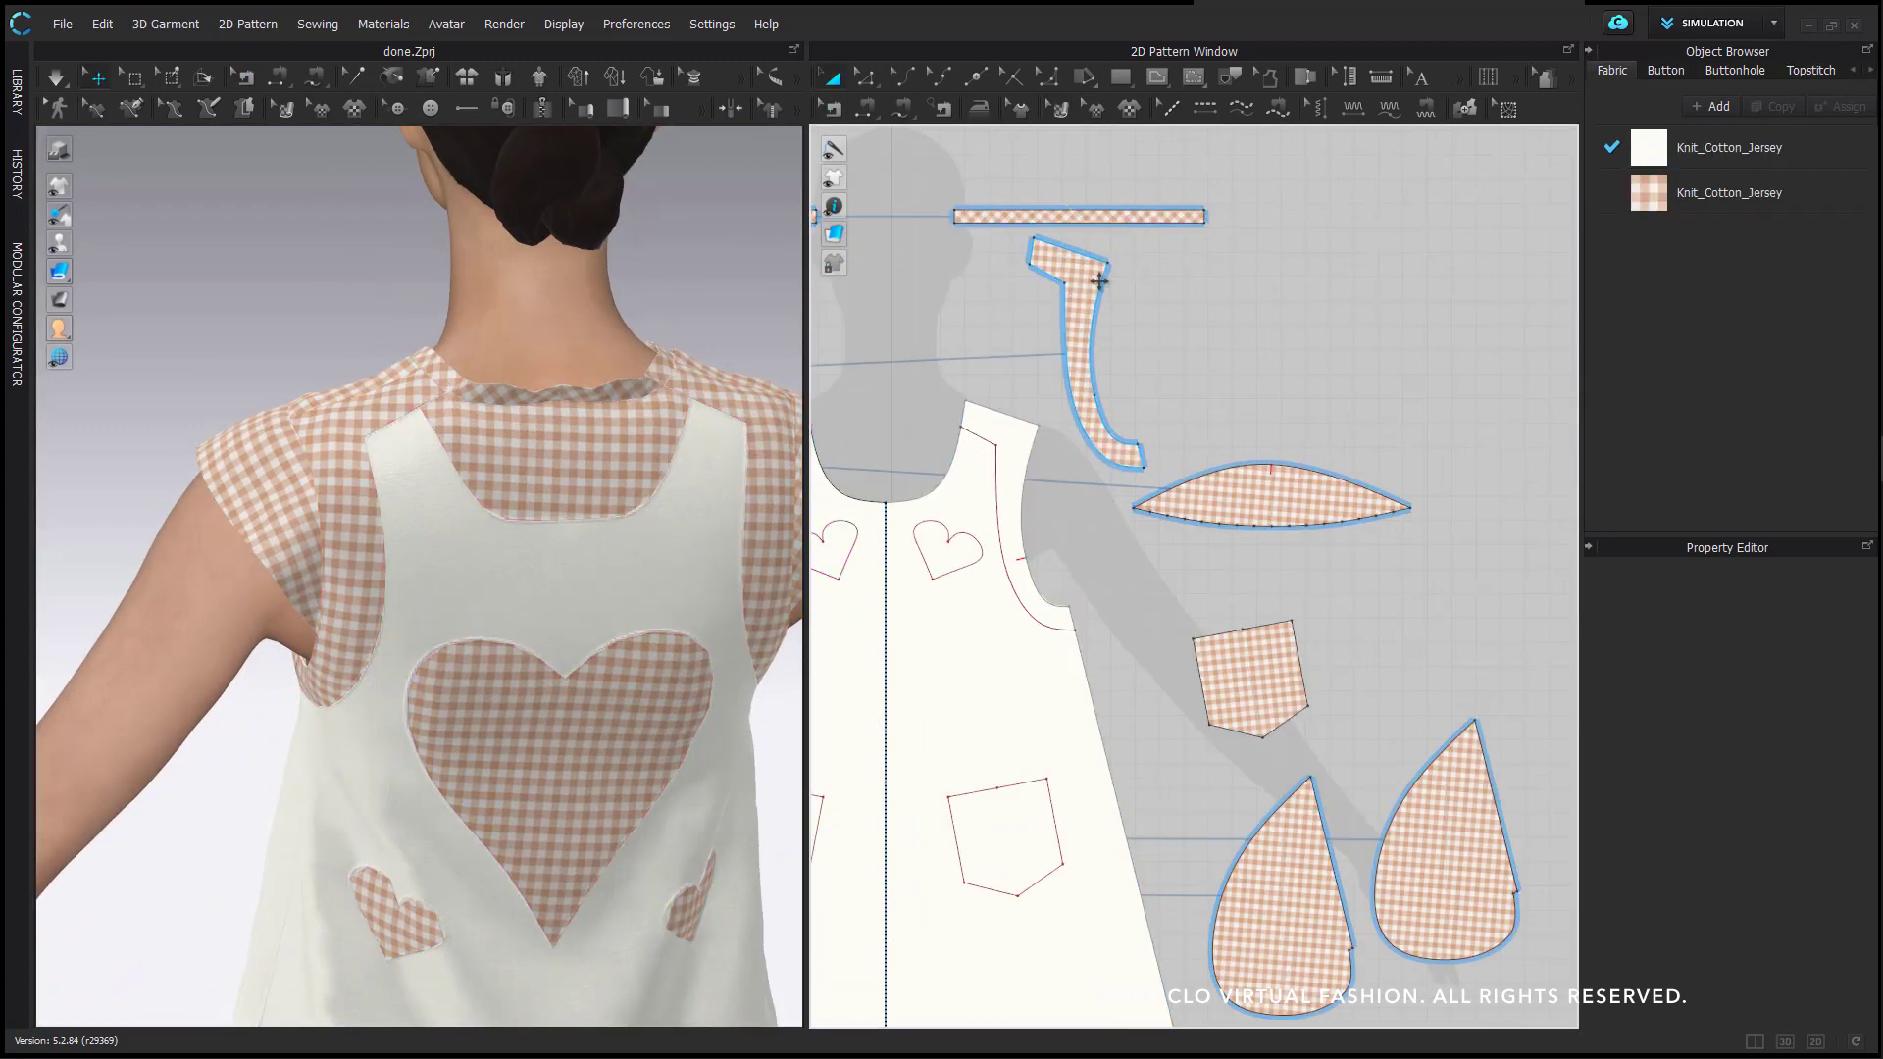
{"action": "left_click", "coordinate": [1100, 281]}
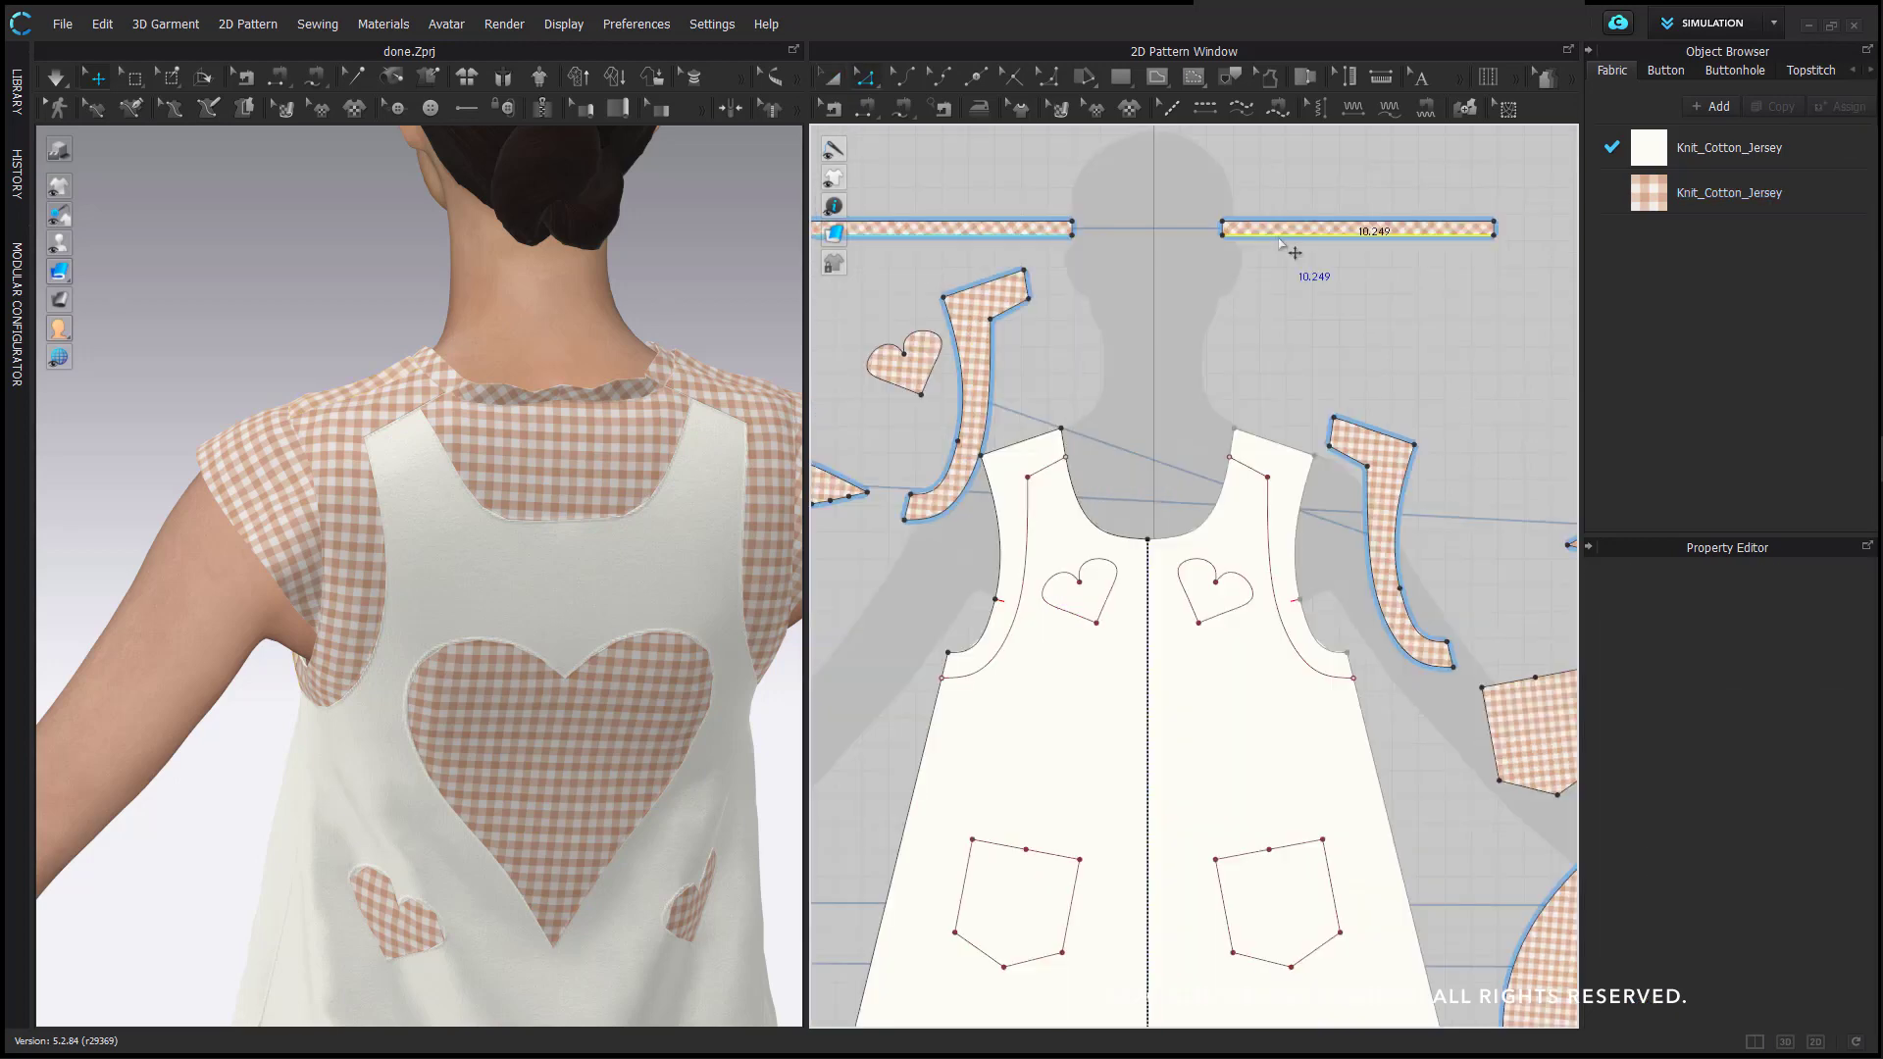
{"action": "left_click", "coordinate": [1292, 236]}
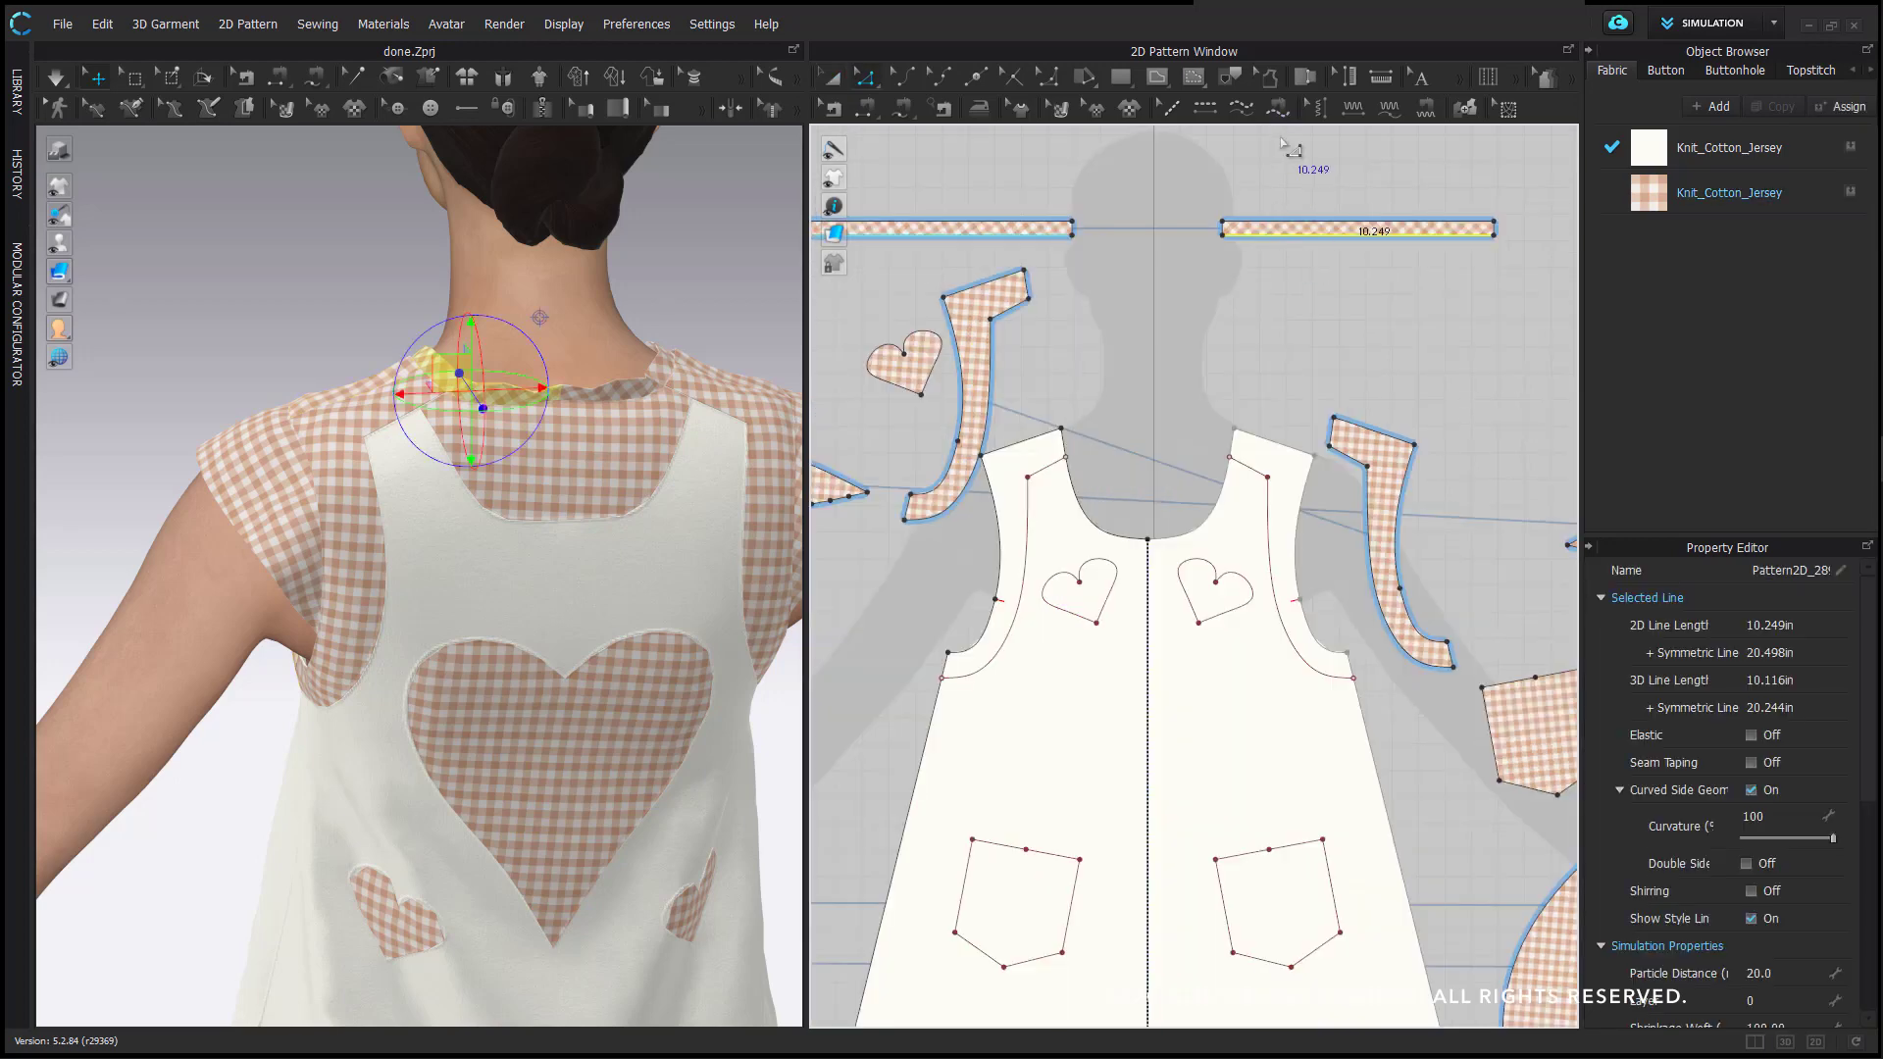
{"action": "scroll", "coordinate": [1304, 177], "scroll_direction": "down", "scroll_amount": 2}
{"action": "middle_click_drag", "start_coordinate": [1304, 176], "coordinate": [1370, 148]}
{"action": "scroll", "coordinate": [1115, 212], "scroll_direction": "down", "scroll_amount": 2}
{"action": "left_click", "coordinate": [1316, 312]}
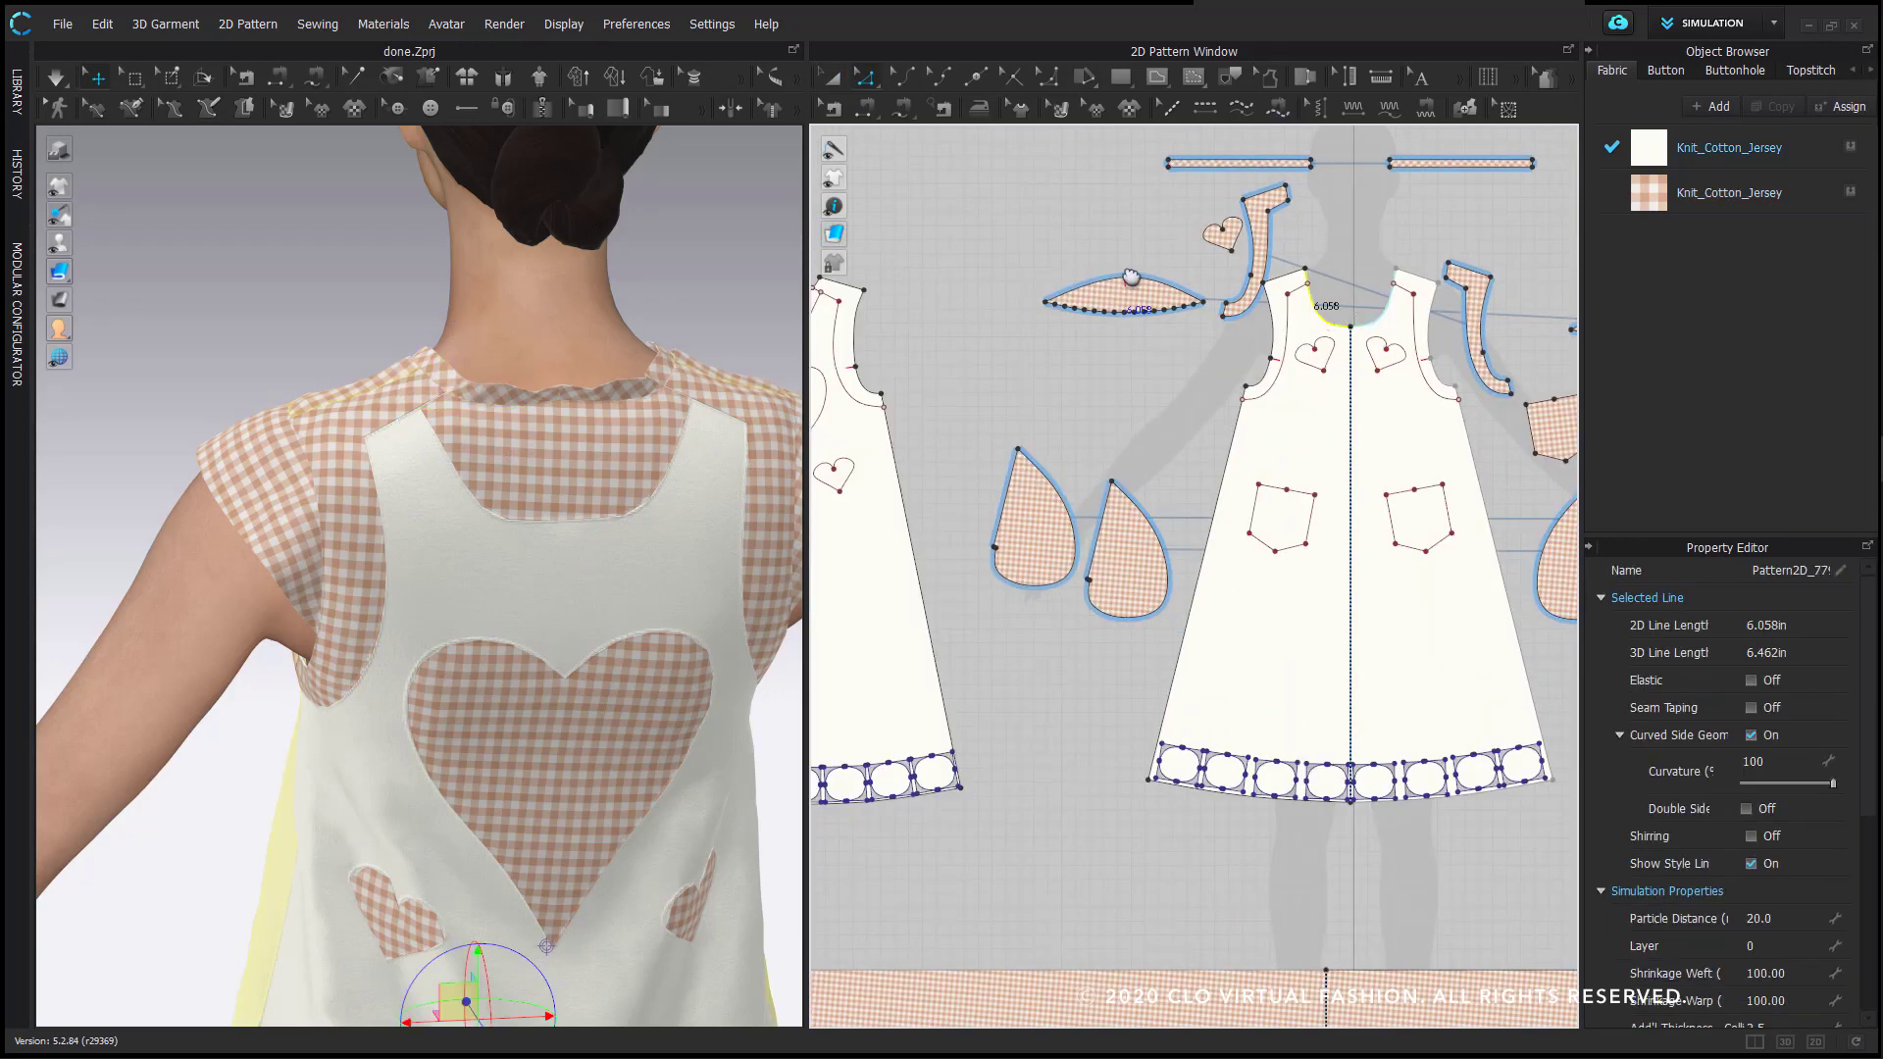
{"action": "middle_click_drag", "start_coordinate": [846, 274], "coordinate": [1051, 253]}
{"action": "left_click", "coordinate": [1012, 274]}
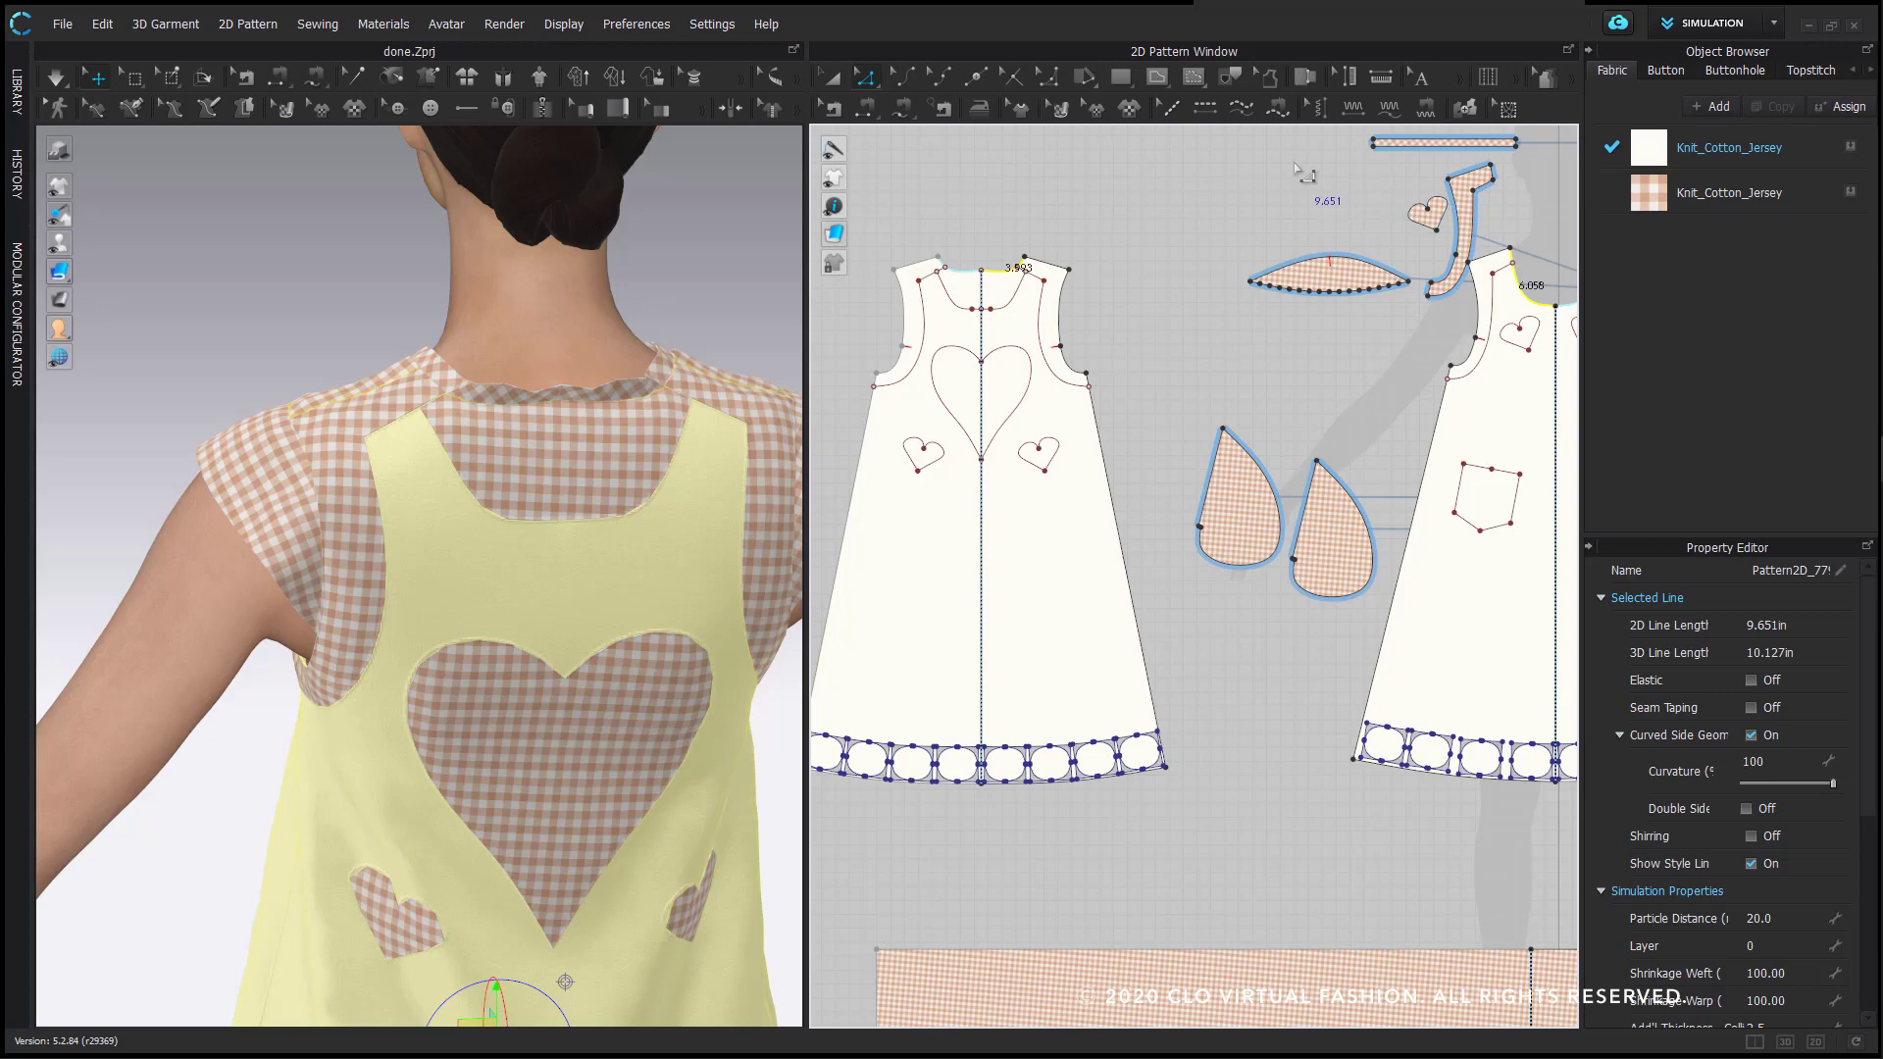
{"action": "middle_click_drag", "start_coordinate": [1294, 166], "coordinate": [1159, 204]}
{"action": "left_click", "coordinate": [1518, 196]}
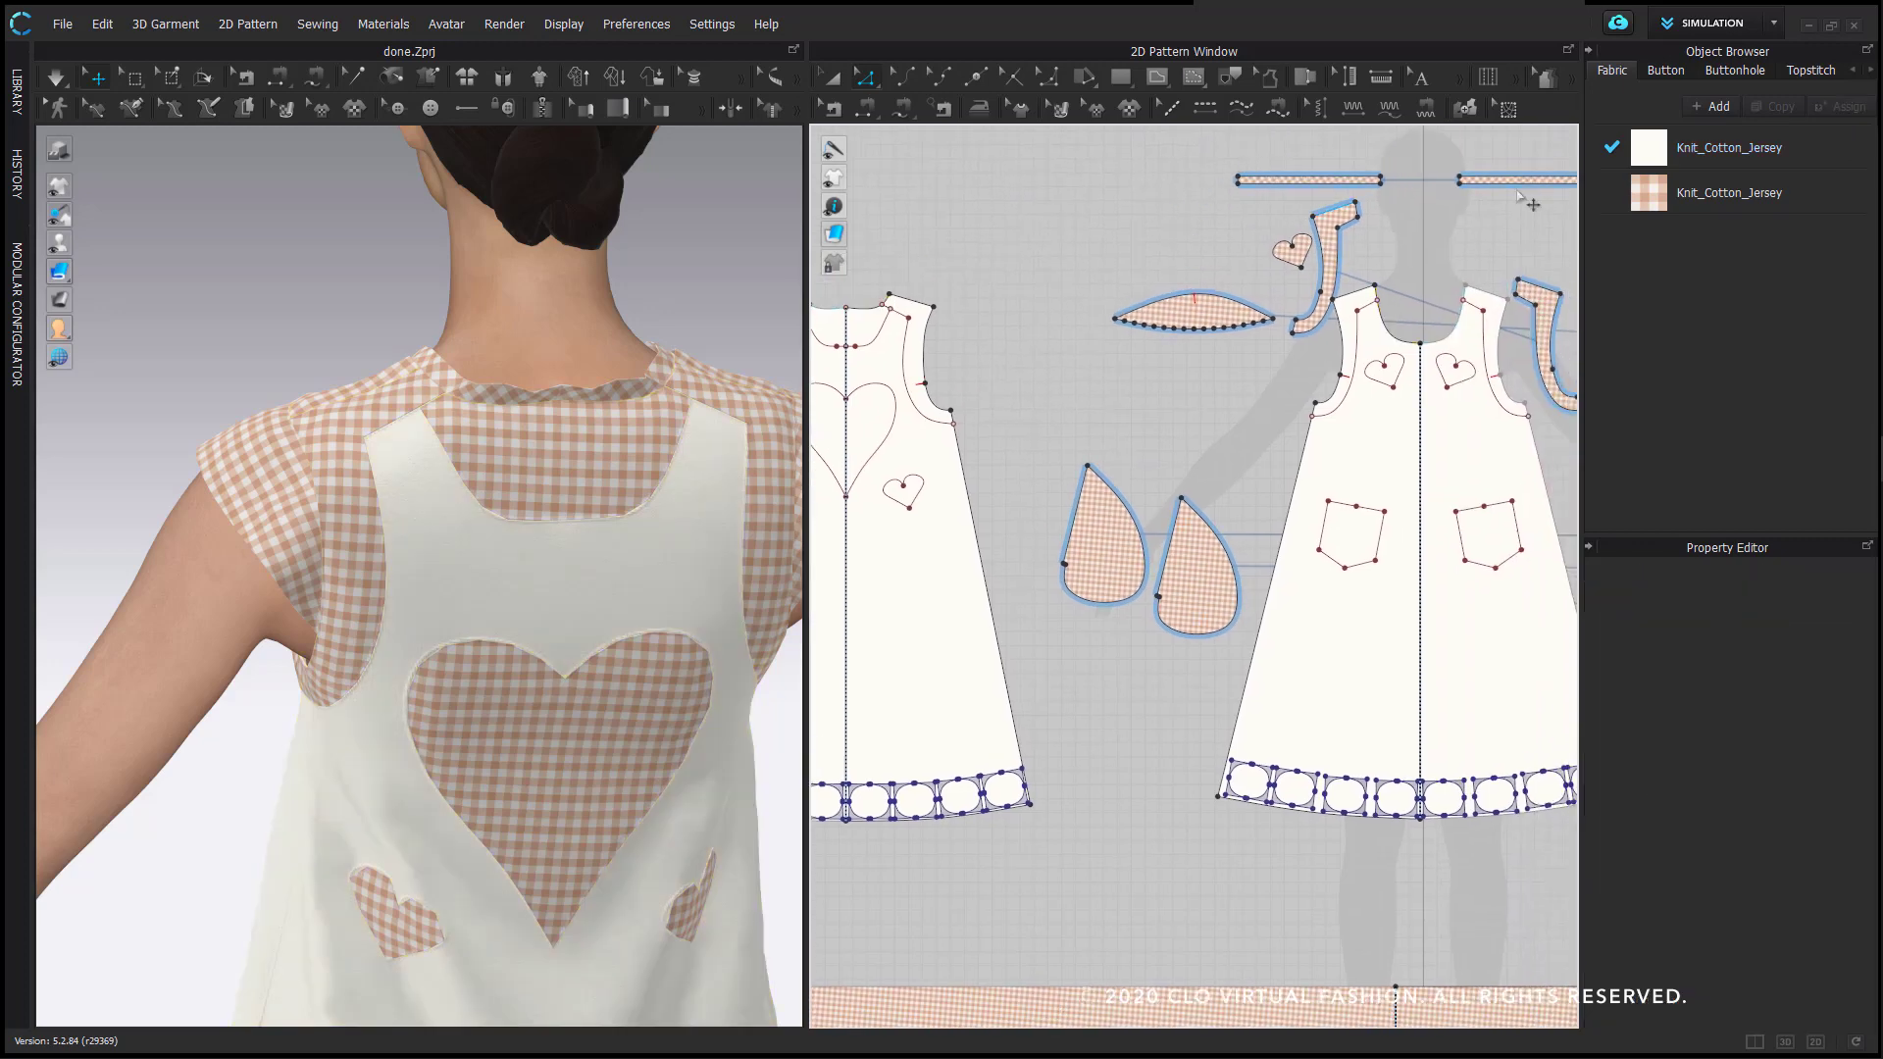
{"action": "middle_click_drag", "start_coordinate": [1518, 196], "coordinate": [1279, 245]}
{"action": "scroll", "coordinate": [1280, 245], "scroll_direction": "up", "scroll_amount": 2}
{"action": "left_click", "coordinate": [1292, 236]}
{"action": "left_click", "coordinate": [1310, 268]}
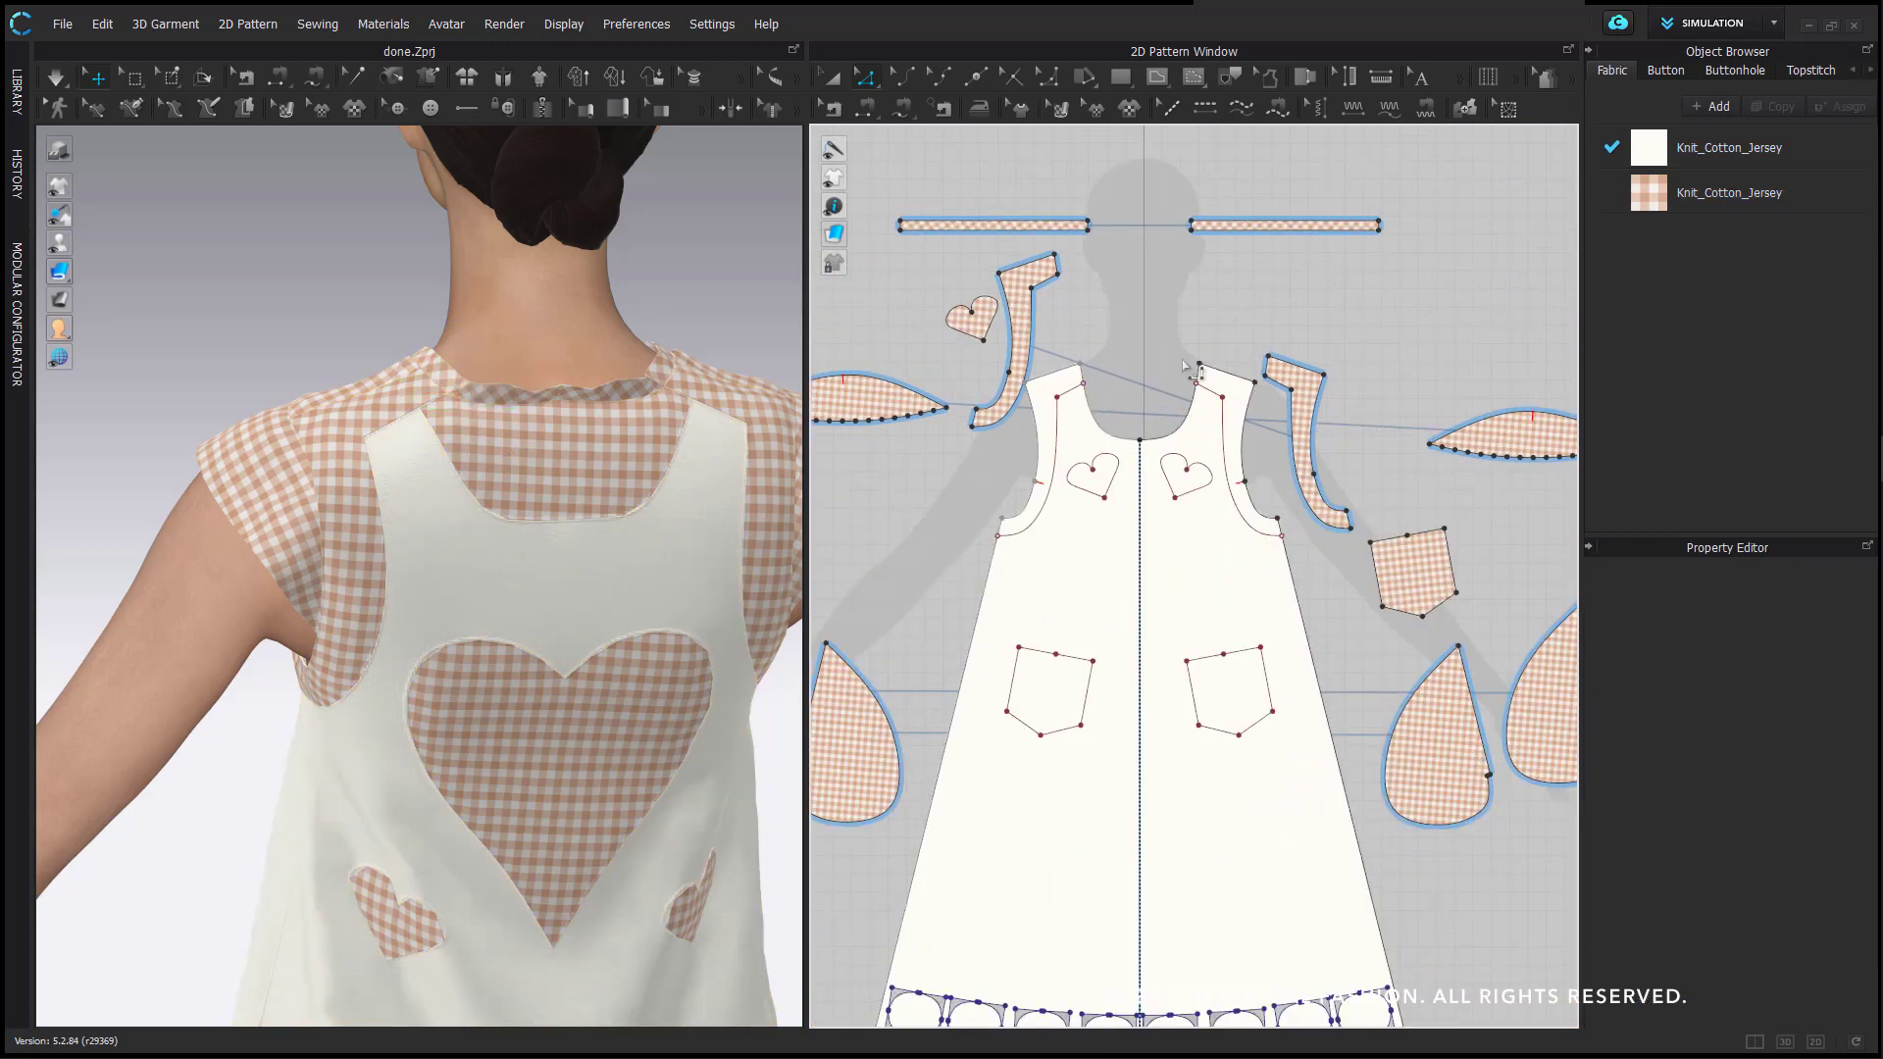
- Shorten the neckband pattern from its outer end to a width of 9.2 in
{"action": "left_click", "coordinate": [845, 82]}
{"action": "left_click", "coordinate": [1309, 227]}
{"action": "scroll", "coordinate": [1404, 239], "scroll_direction": "up", "scroll_amount": 4}
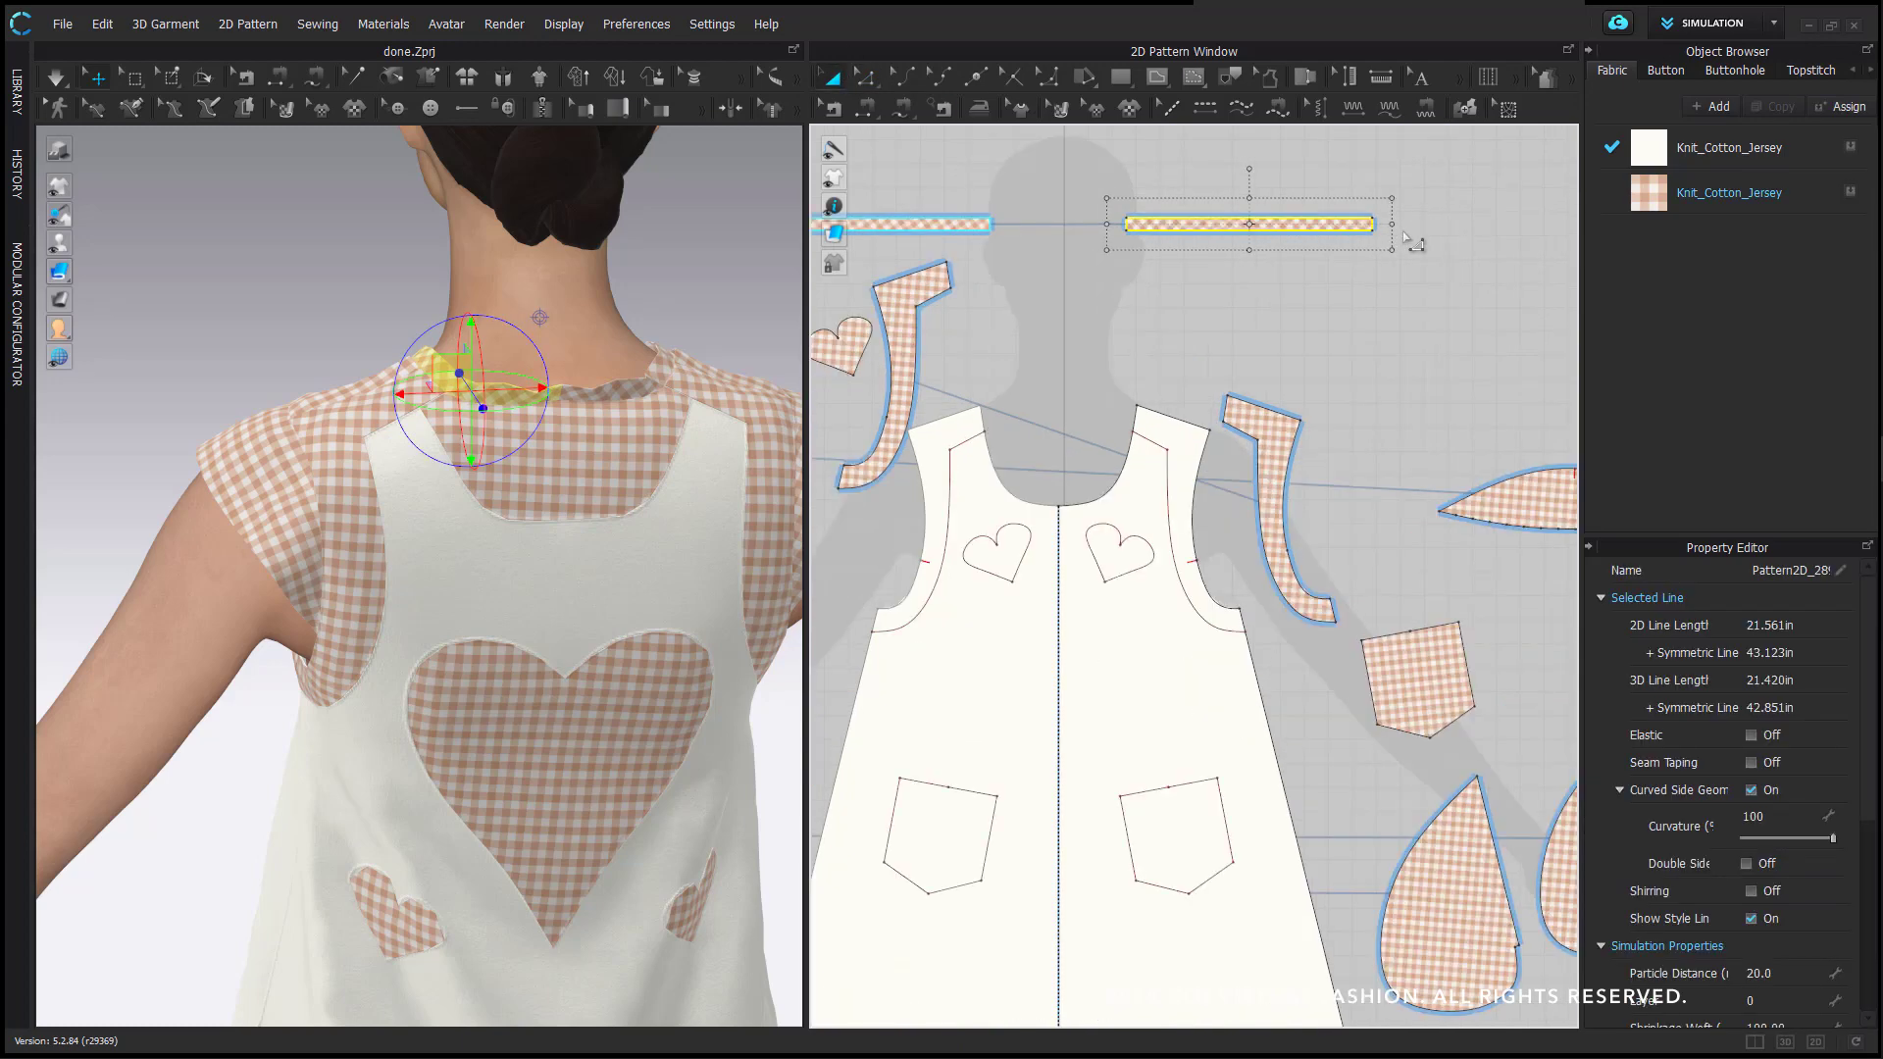
{"action": "left_click_drag", "start_coordinate": [1377, 251], "coordinate": [1237, 247]}
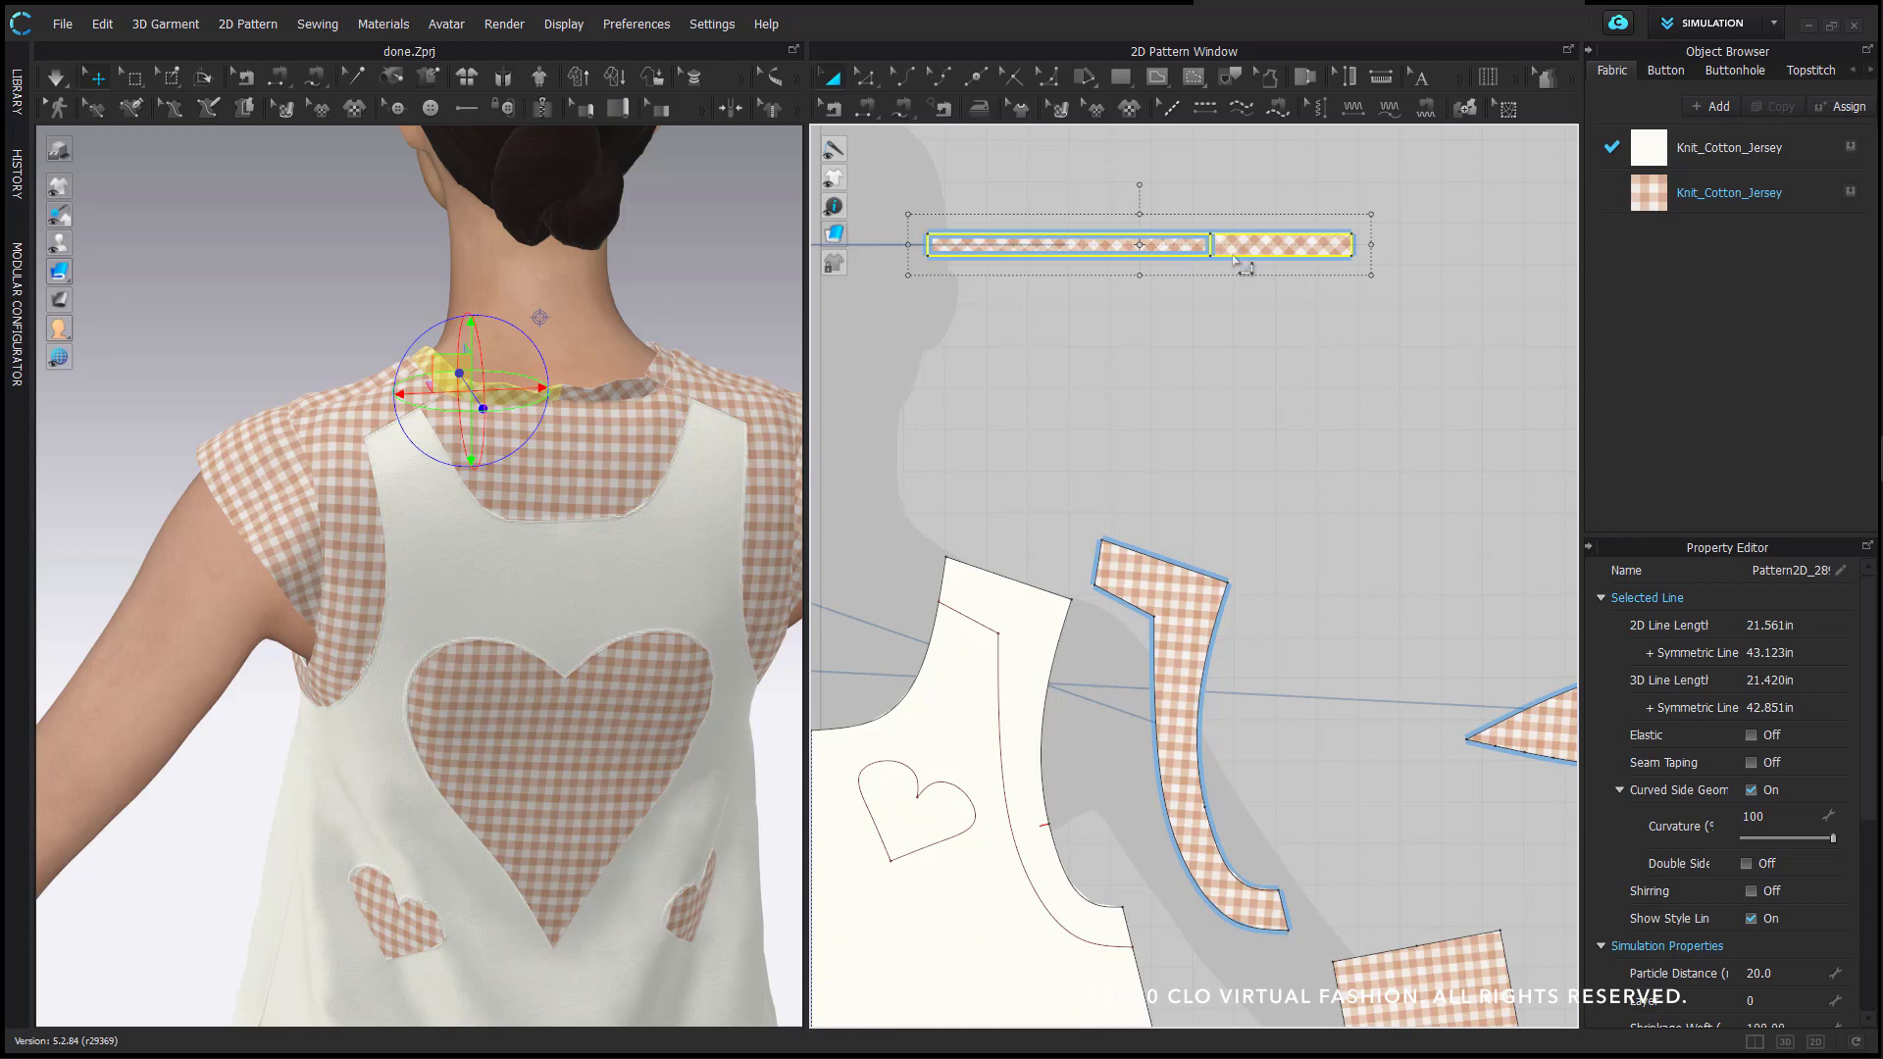
{"action": "right_click", "coordinate": [1238, 254]}
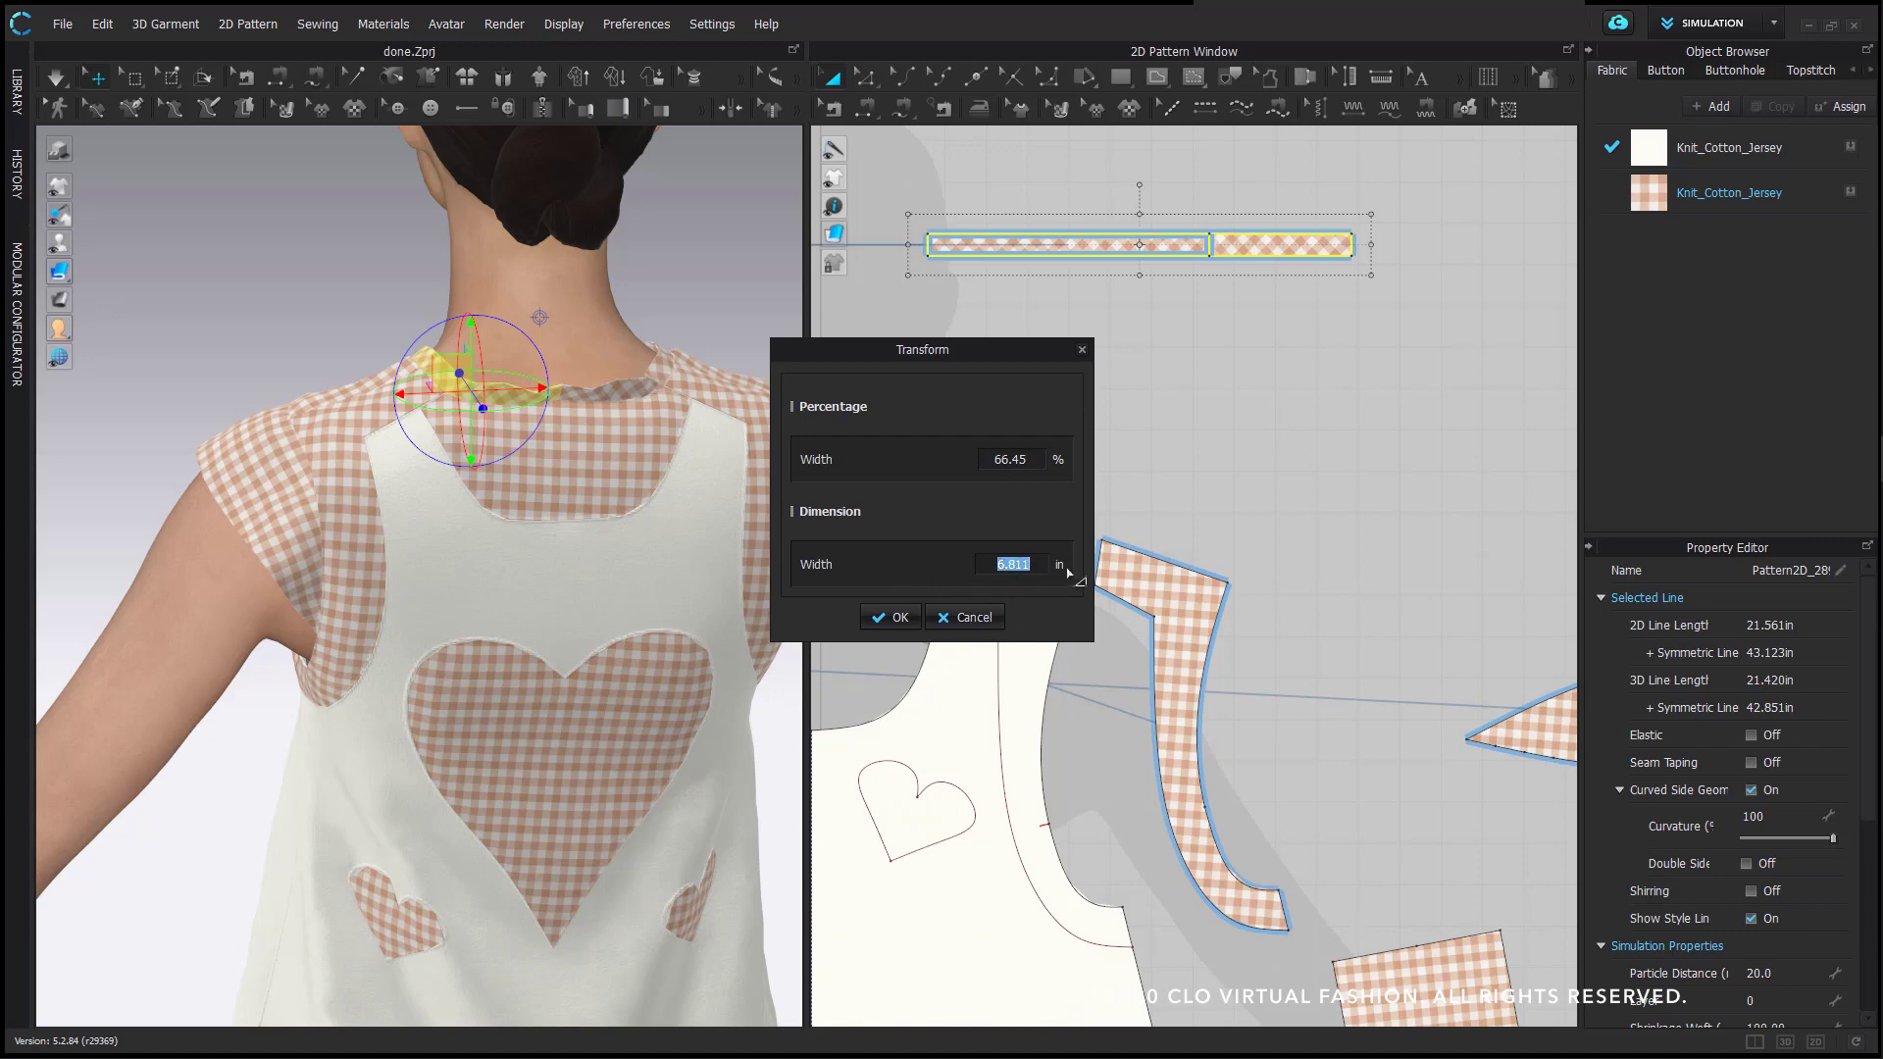
{"action": "type", "text": "9.2"}
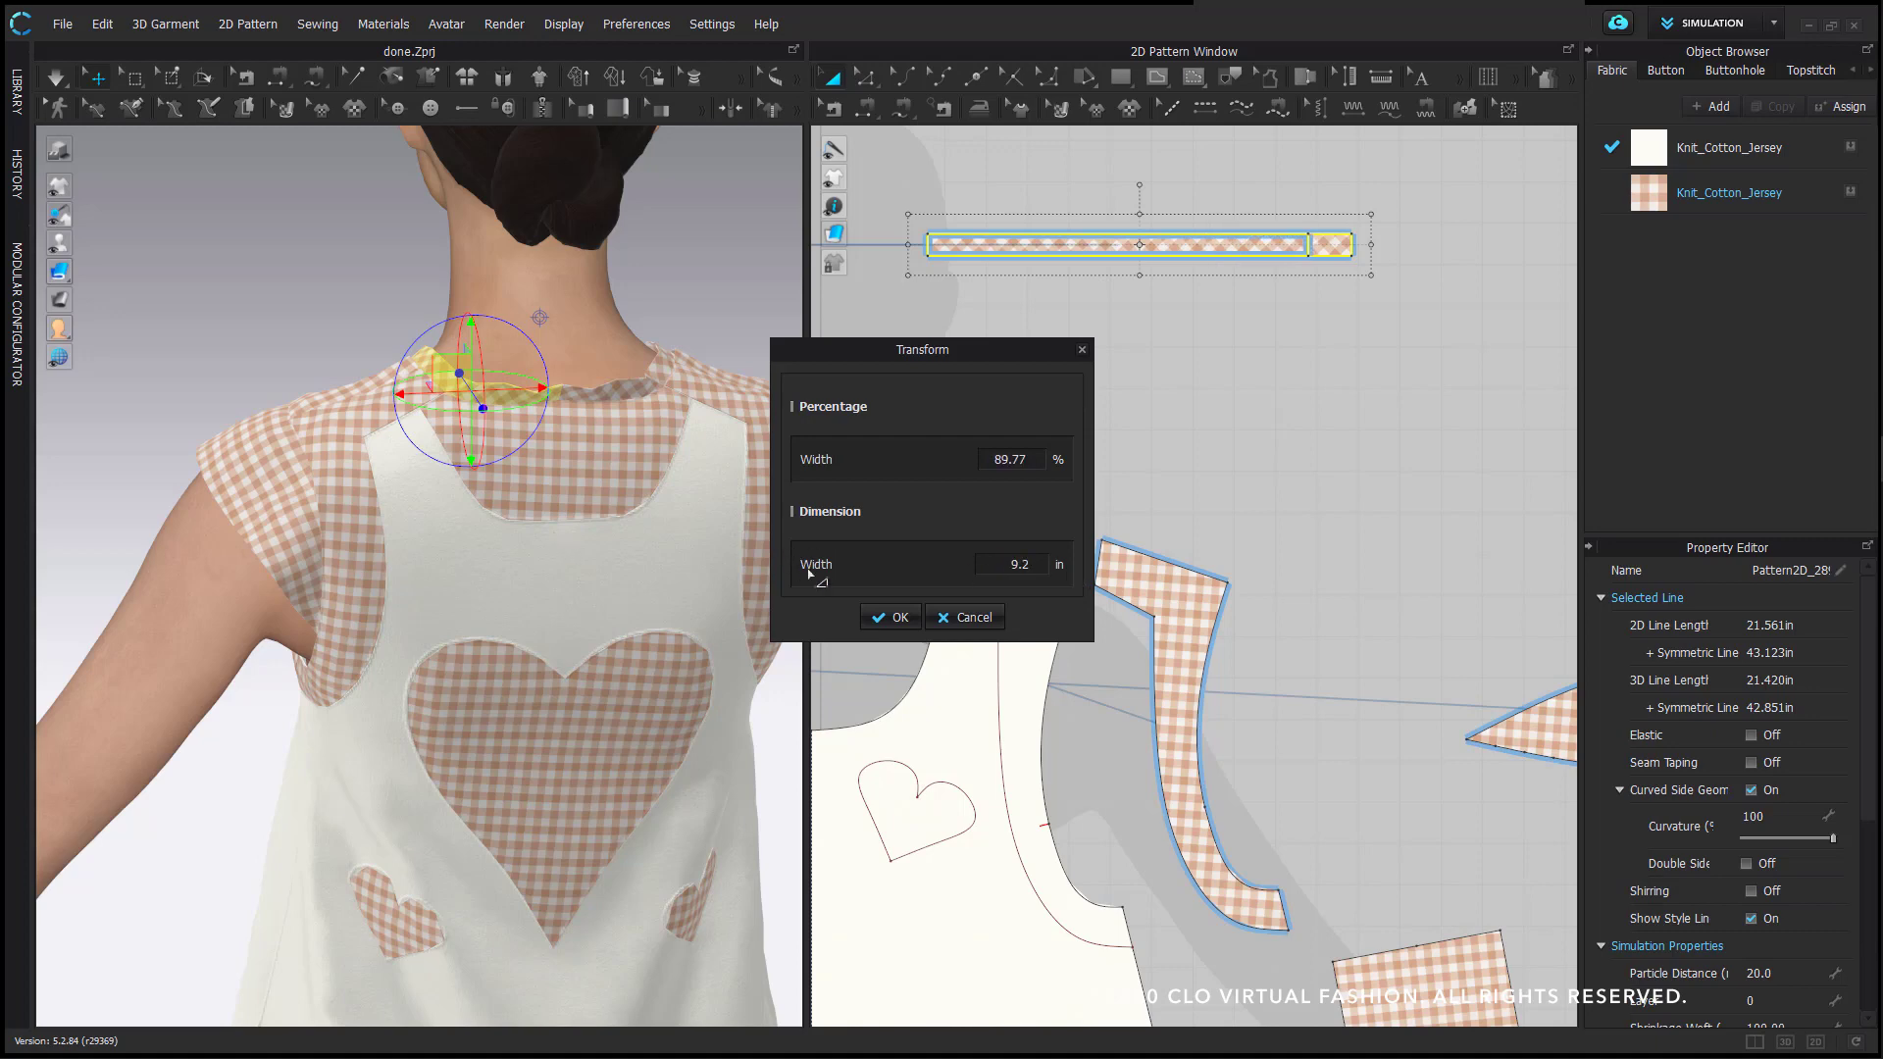
{"action": "left_click", "coordinate": [888, 622]}
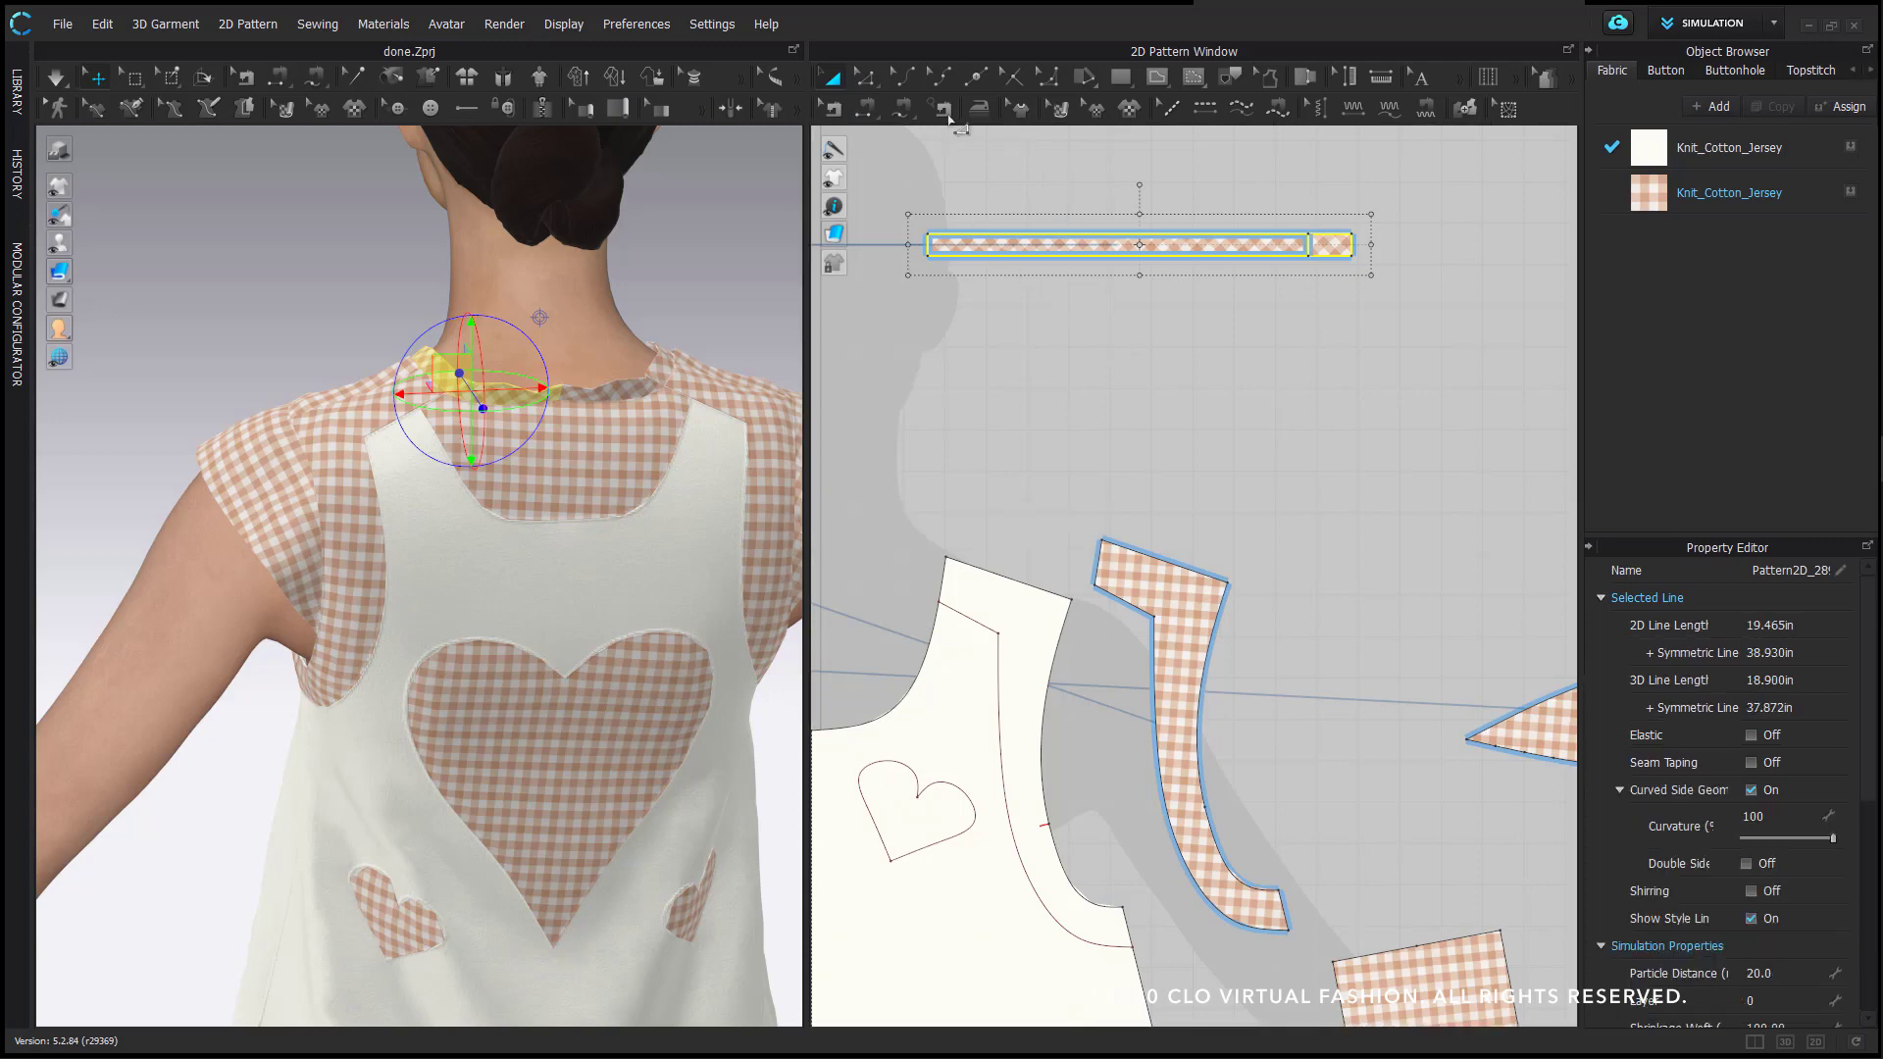
- Delete the existing seams joining the neckband's lower edge to the front and back necklines
{"action": "left_click", "coordinate": [835, 109]}
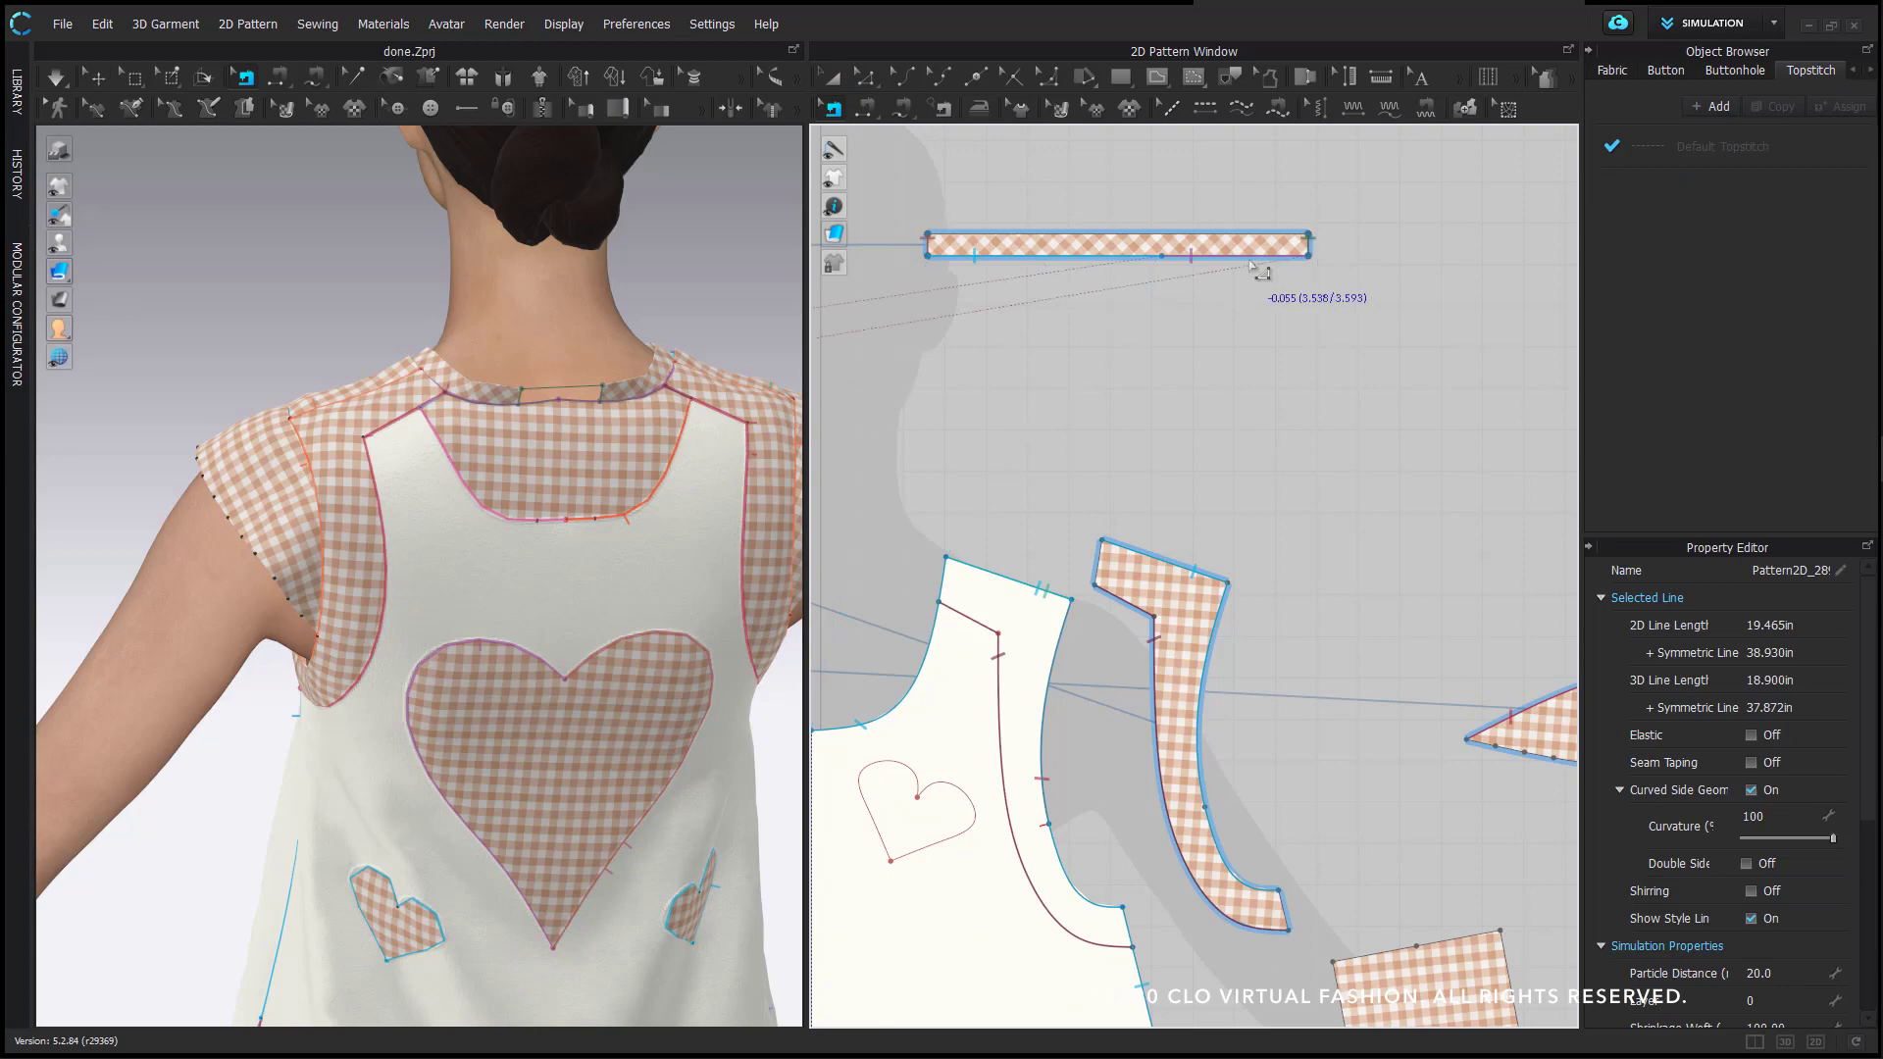
{"action": "scroll", "coordinate": [1190, 357], "scroll_direction": "down", "scroll_amount": 5}
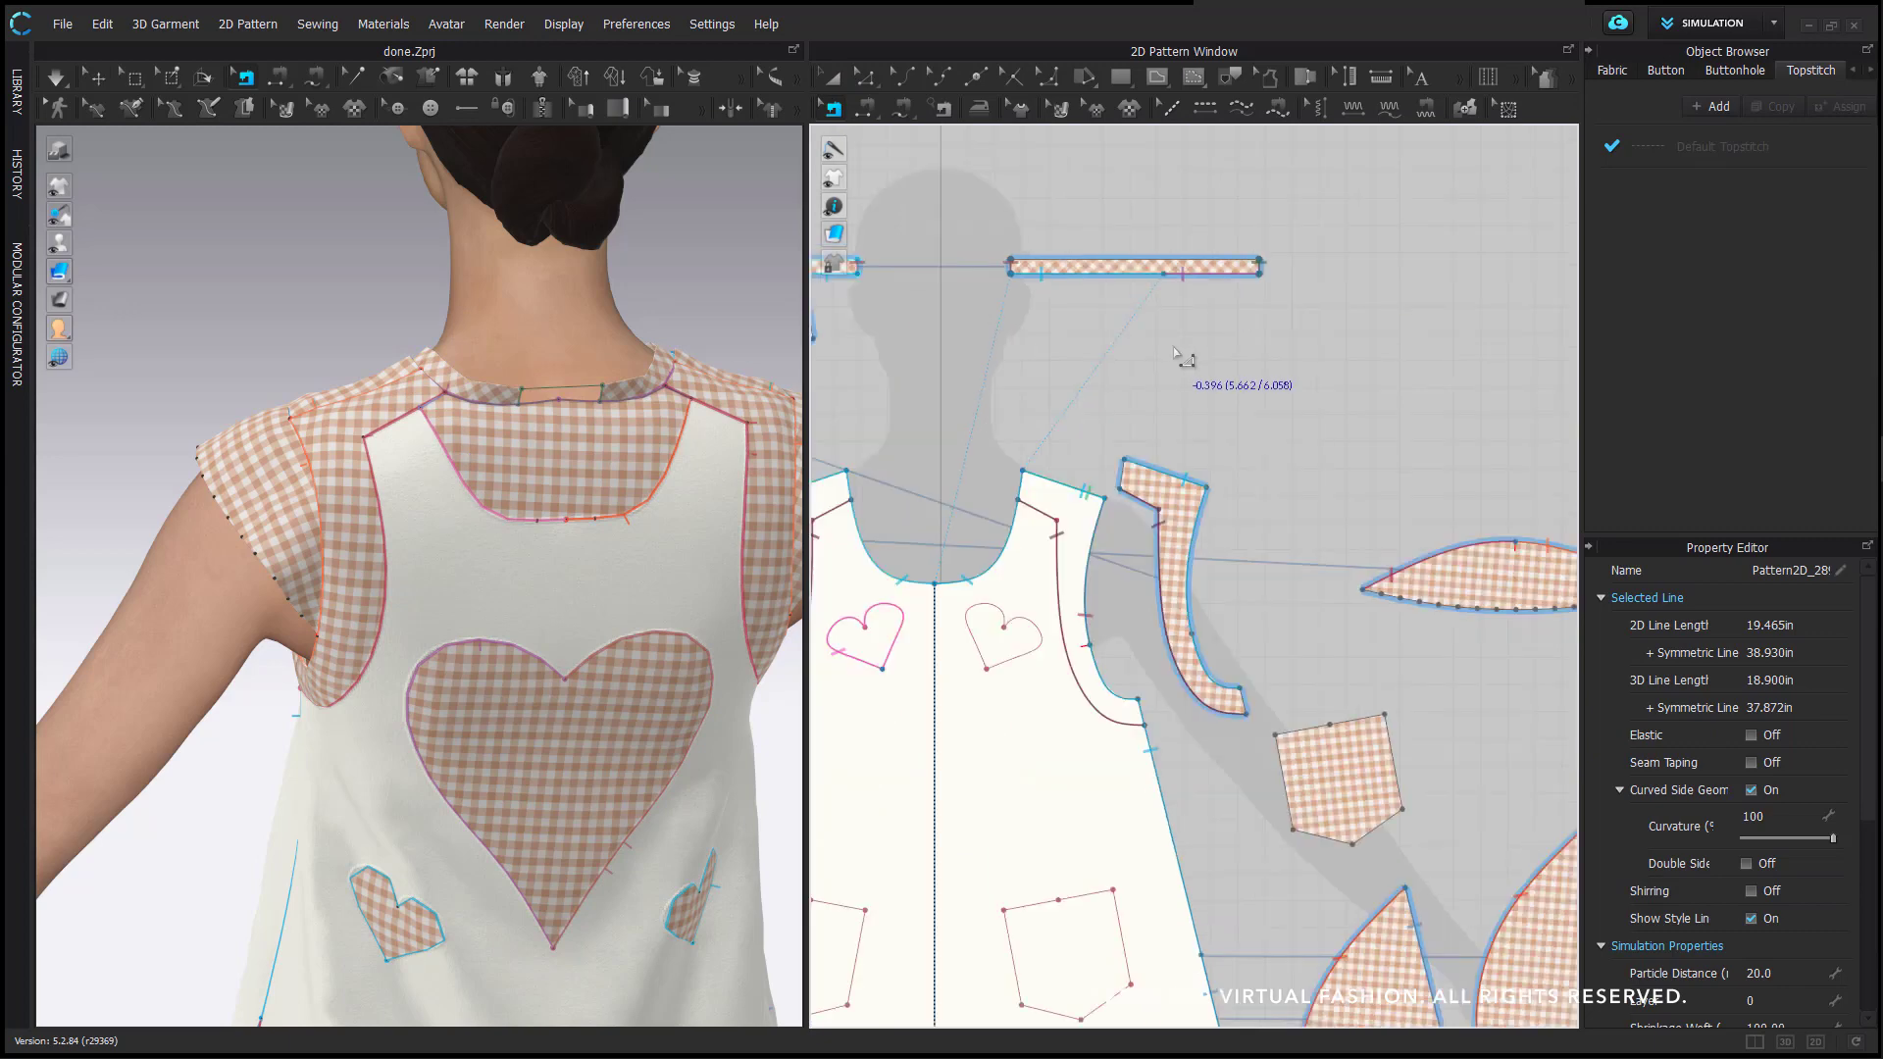
{"action": "left_click_drag", "start_coordinate": [1018, 297], "coordinate": [1231, 277]}
{"action": "left_click", "coordinate": [1092, 218]}
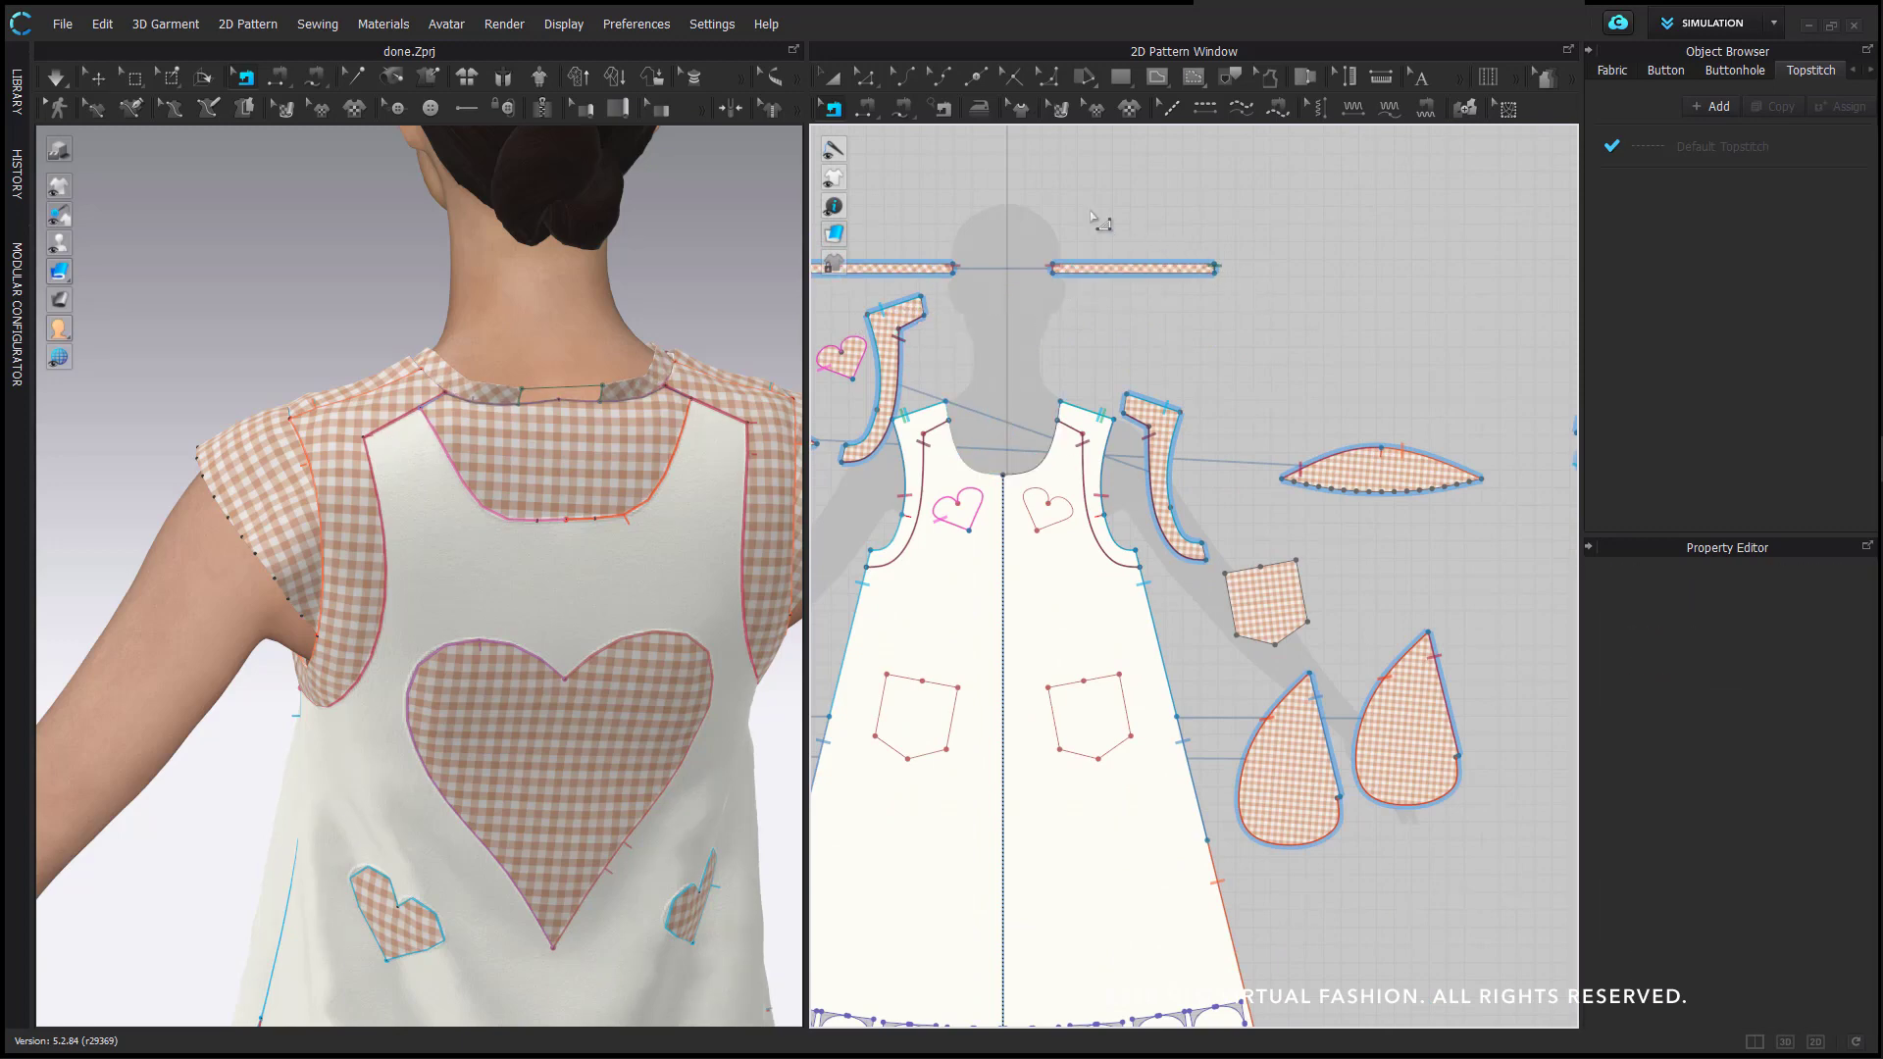
- Free-sew the neckband's whole lower edge to the front neckline from centre front to shoulder, continuing onto the back neckline
{"action": "left_click", "coordinate": [905, 110]}
{"action": "left_click", "coordinate": [1053, 276]}
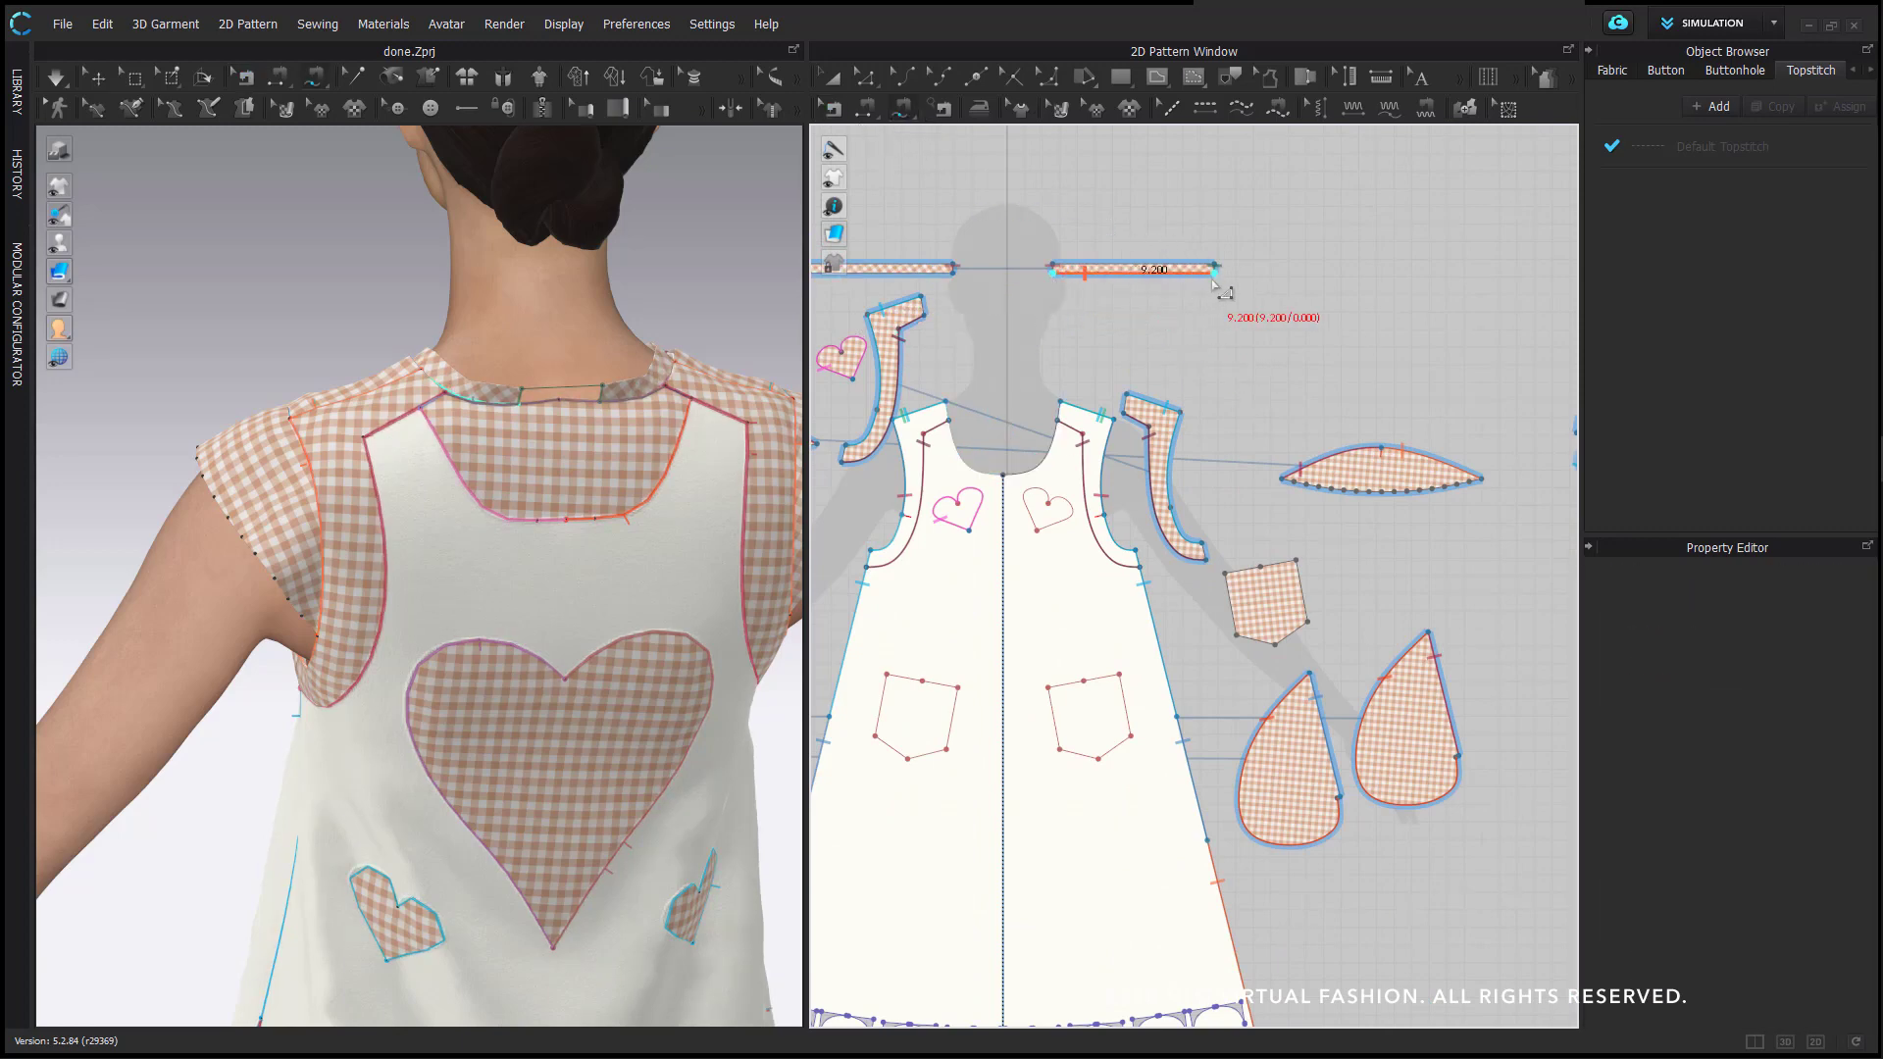
{"action": "left_click", "coordinate": [1215, 277]}
{"action": "left_click", "coordinate": [1003, 476]}
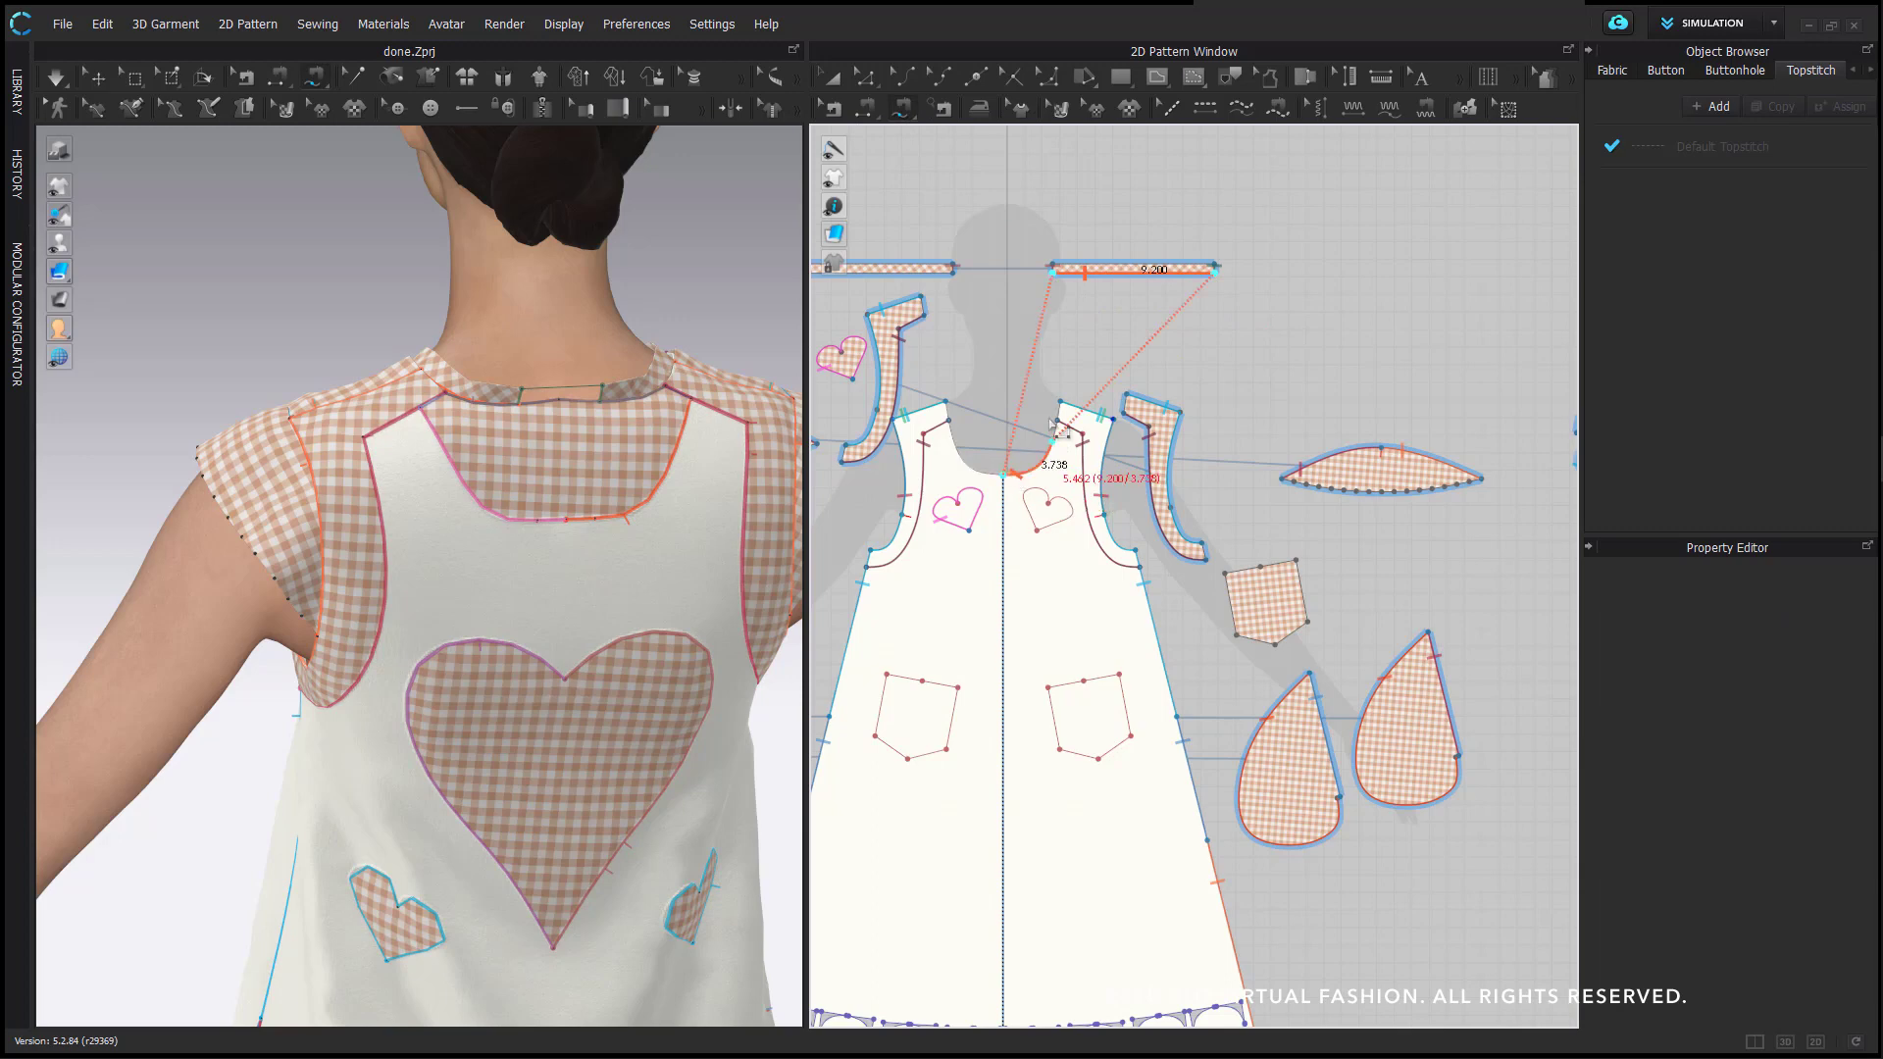
{"action": "scroll", "coordinate": [1181, 406], "scroll_direction": "down", "scroll_amount": 3}
{"action": "middle_click_drag", "start_coordinate": [1173, 399], "coordinate": [1108, 390]}
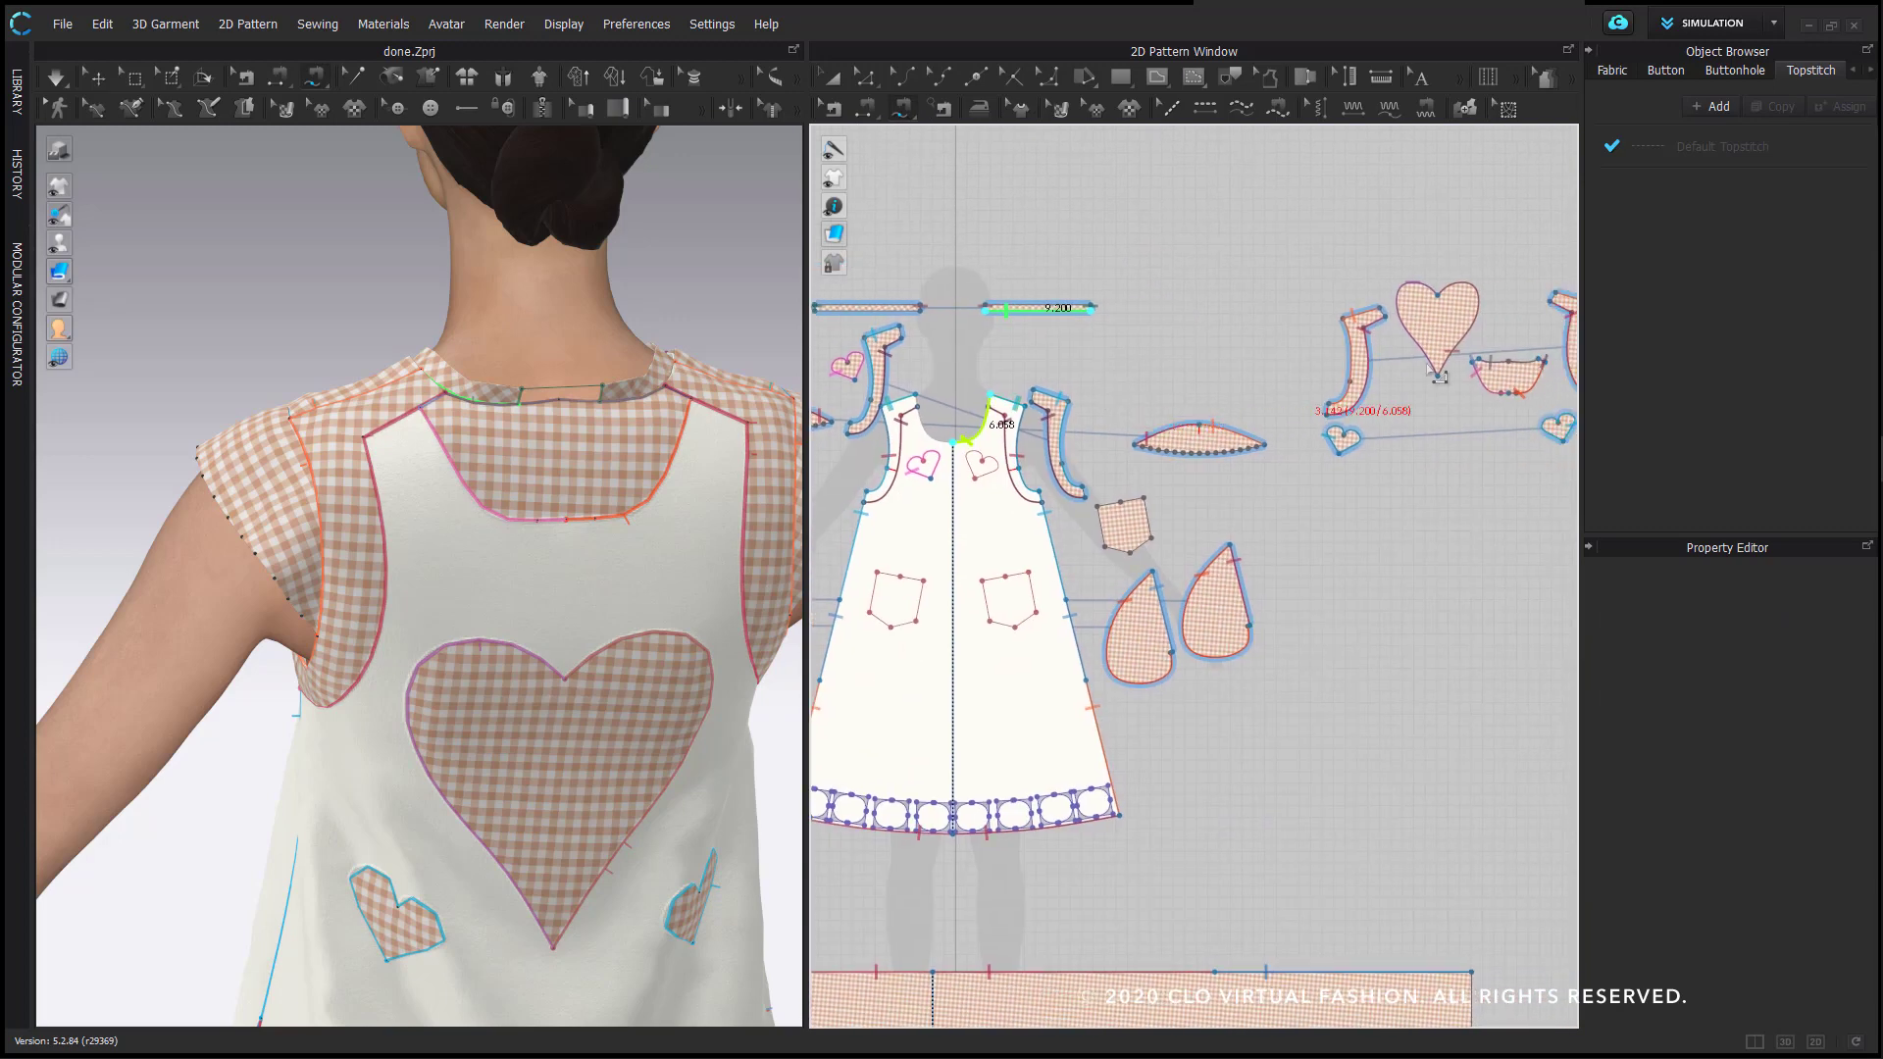
{"action": "middle_click_drag", "start_coordinate": [1530, 381], "coordinate": [1536, 342]}
{"action": "scroll", "coordinate": [1127, 382], "scroll_direction": "down", "scroll_amount": 1}
{"action": "middle_click_drag", "start_coordinate": [1128, 383], "coordinate": [1464, 353]}
{"action": "scroll", "coordinate": [904, 352], "scroll_direction": "up", "scroll_amount": 3}
{"action": "left_click", "coordinate": [923, 349]}
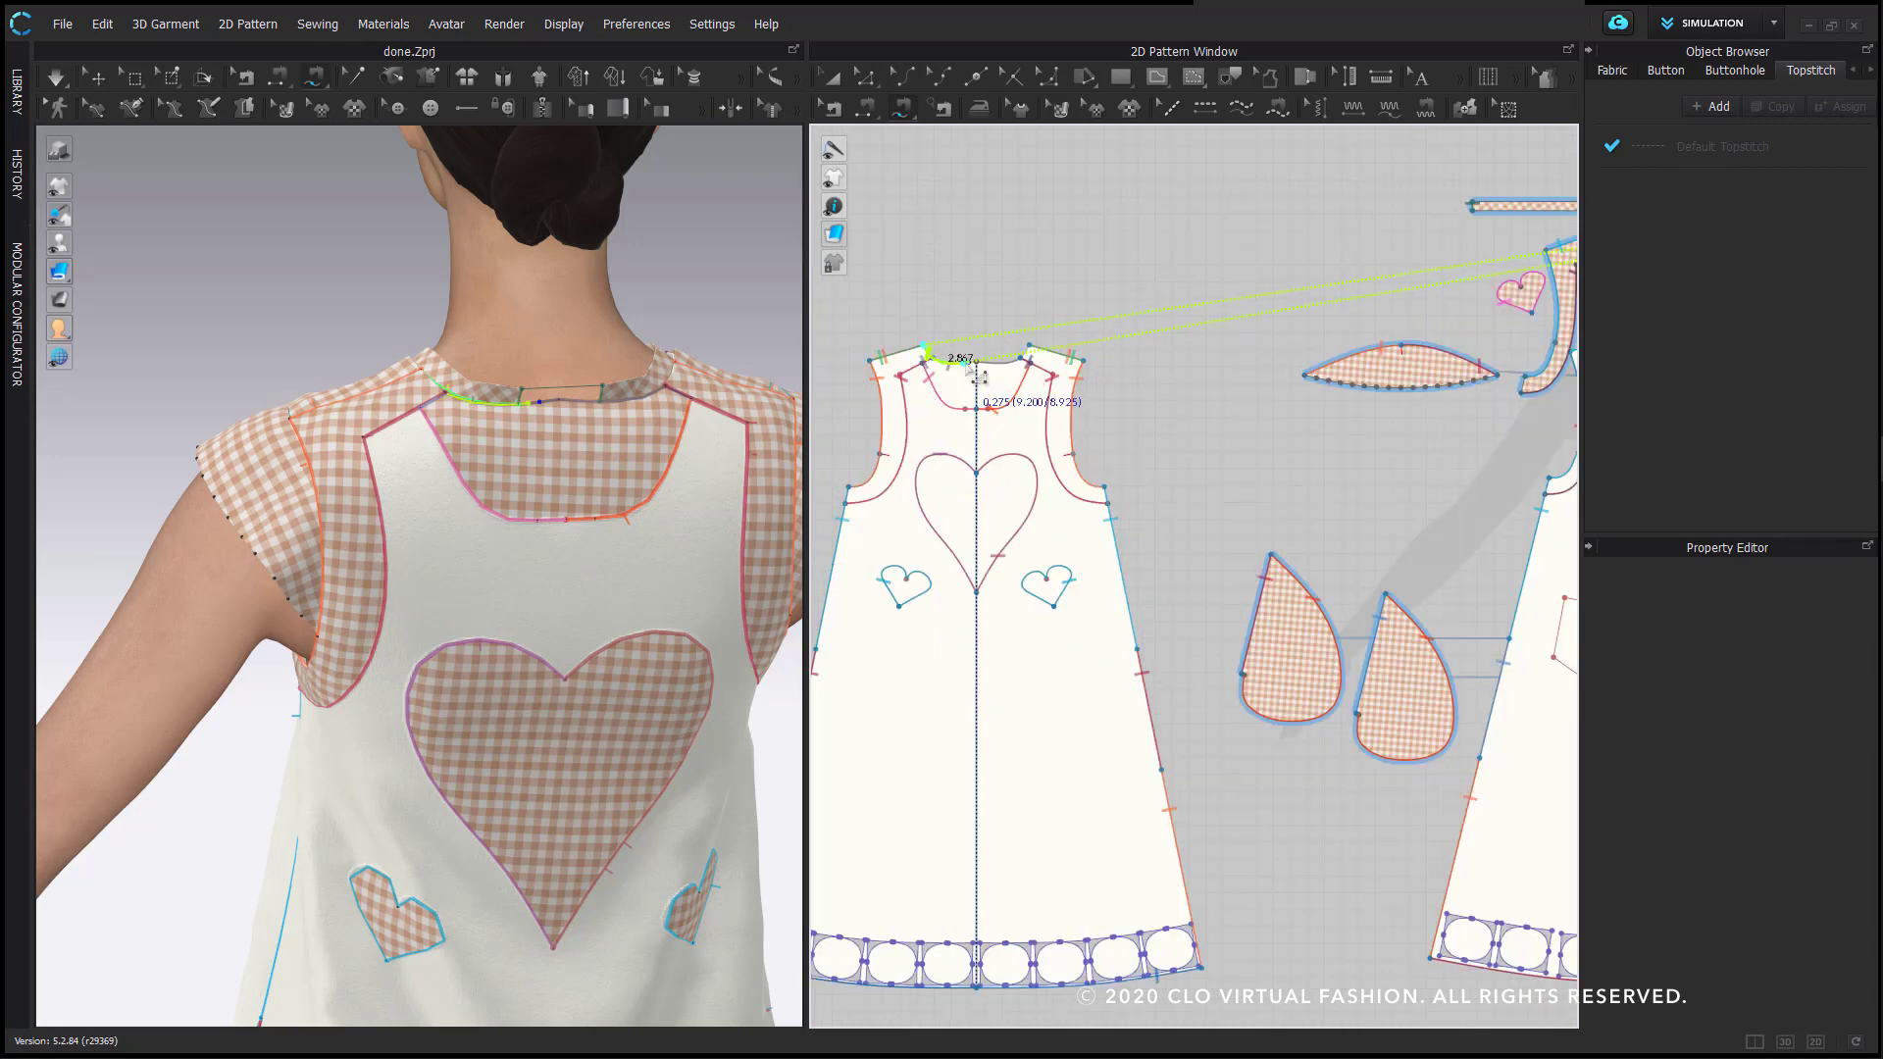
{"action": "left_click", "coordinate": [1026, 349]}
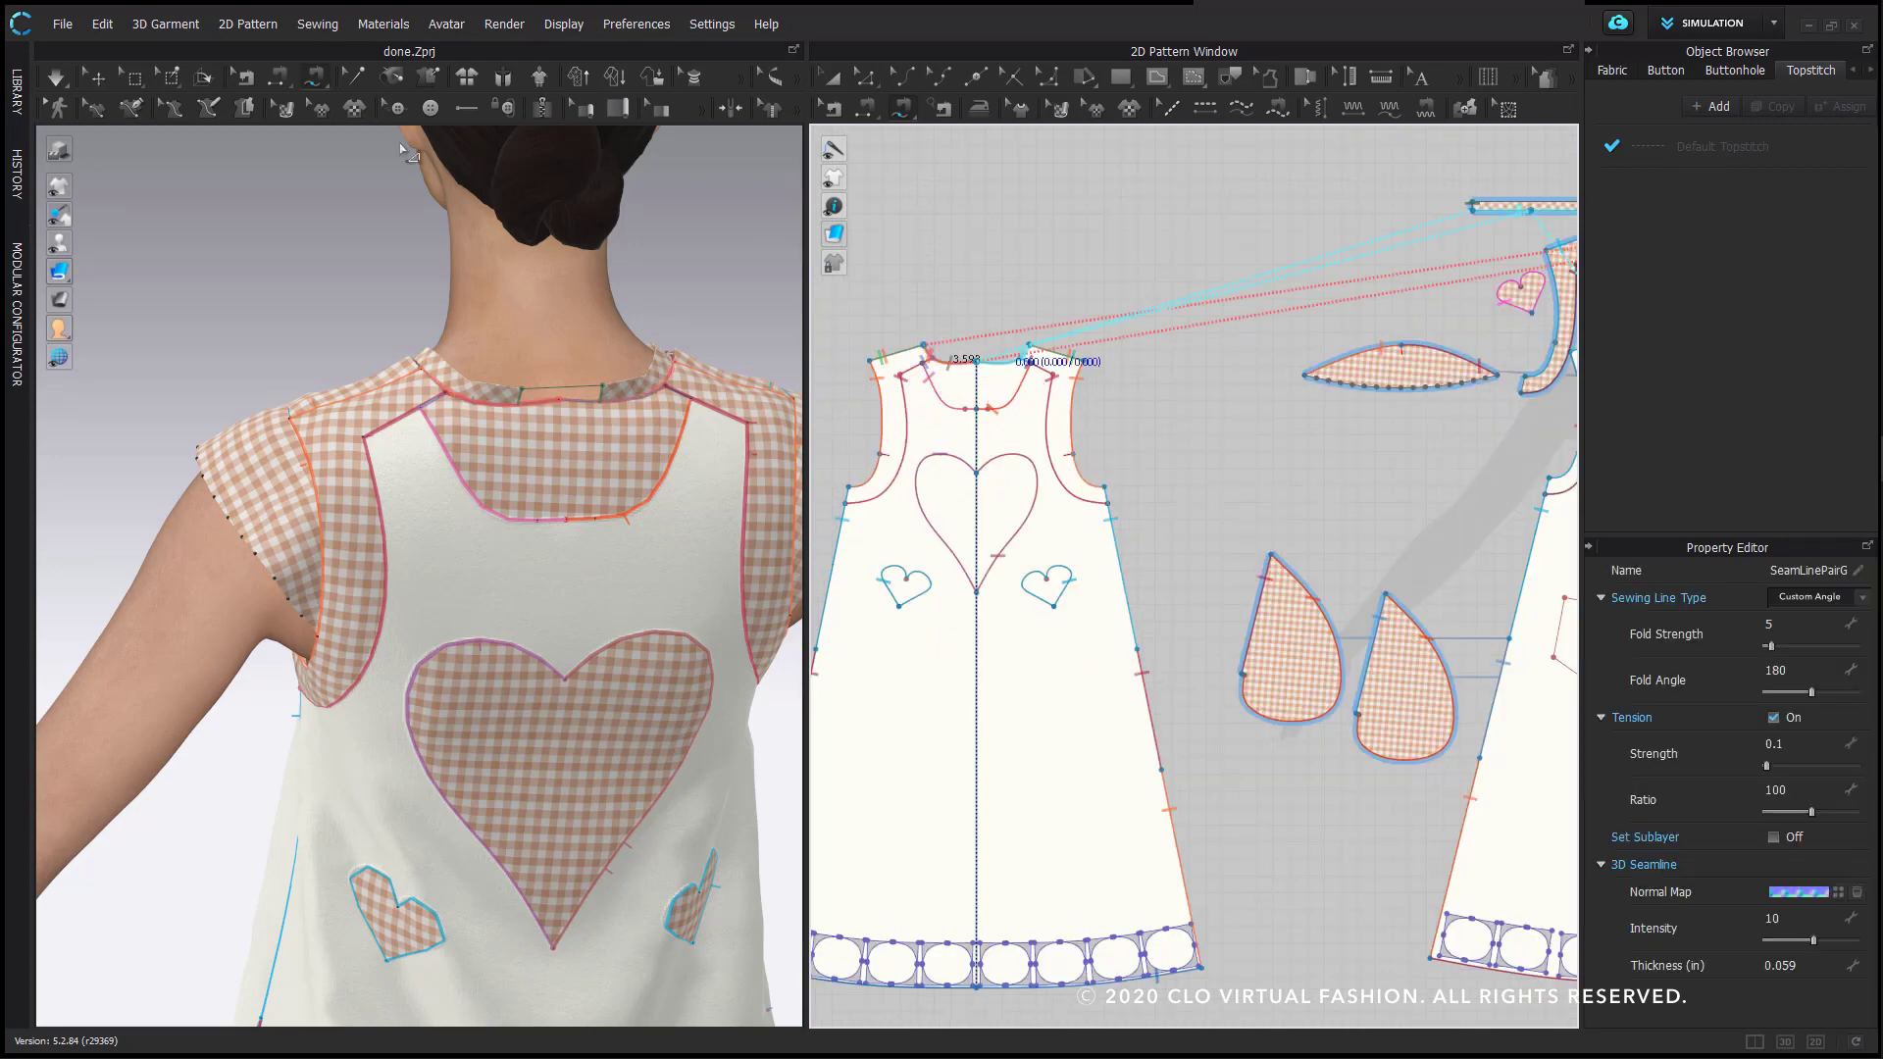
- Simulate the resewn neckband and examine its fit around the neck from the side and front
{"action": "key", "text": "space"}
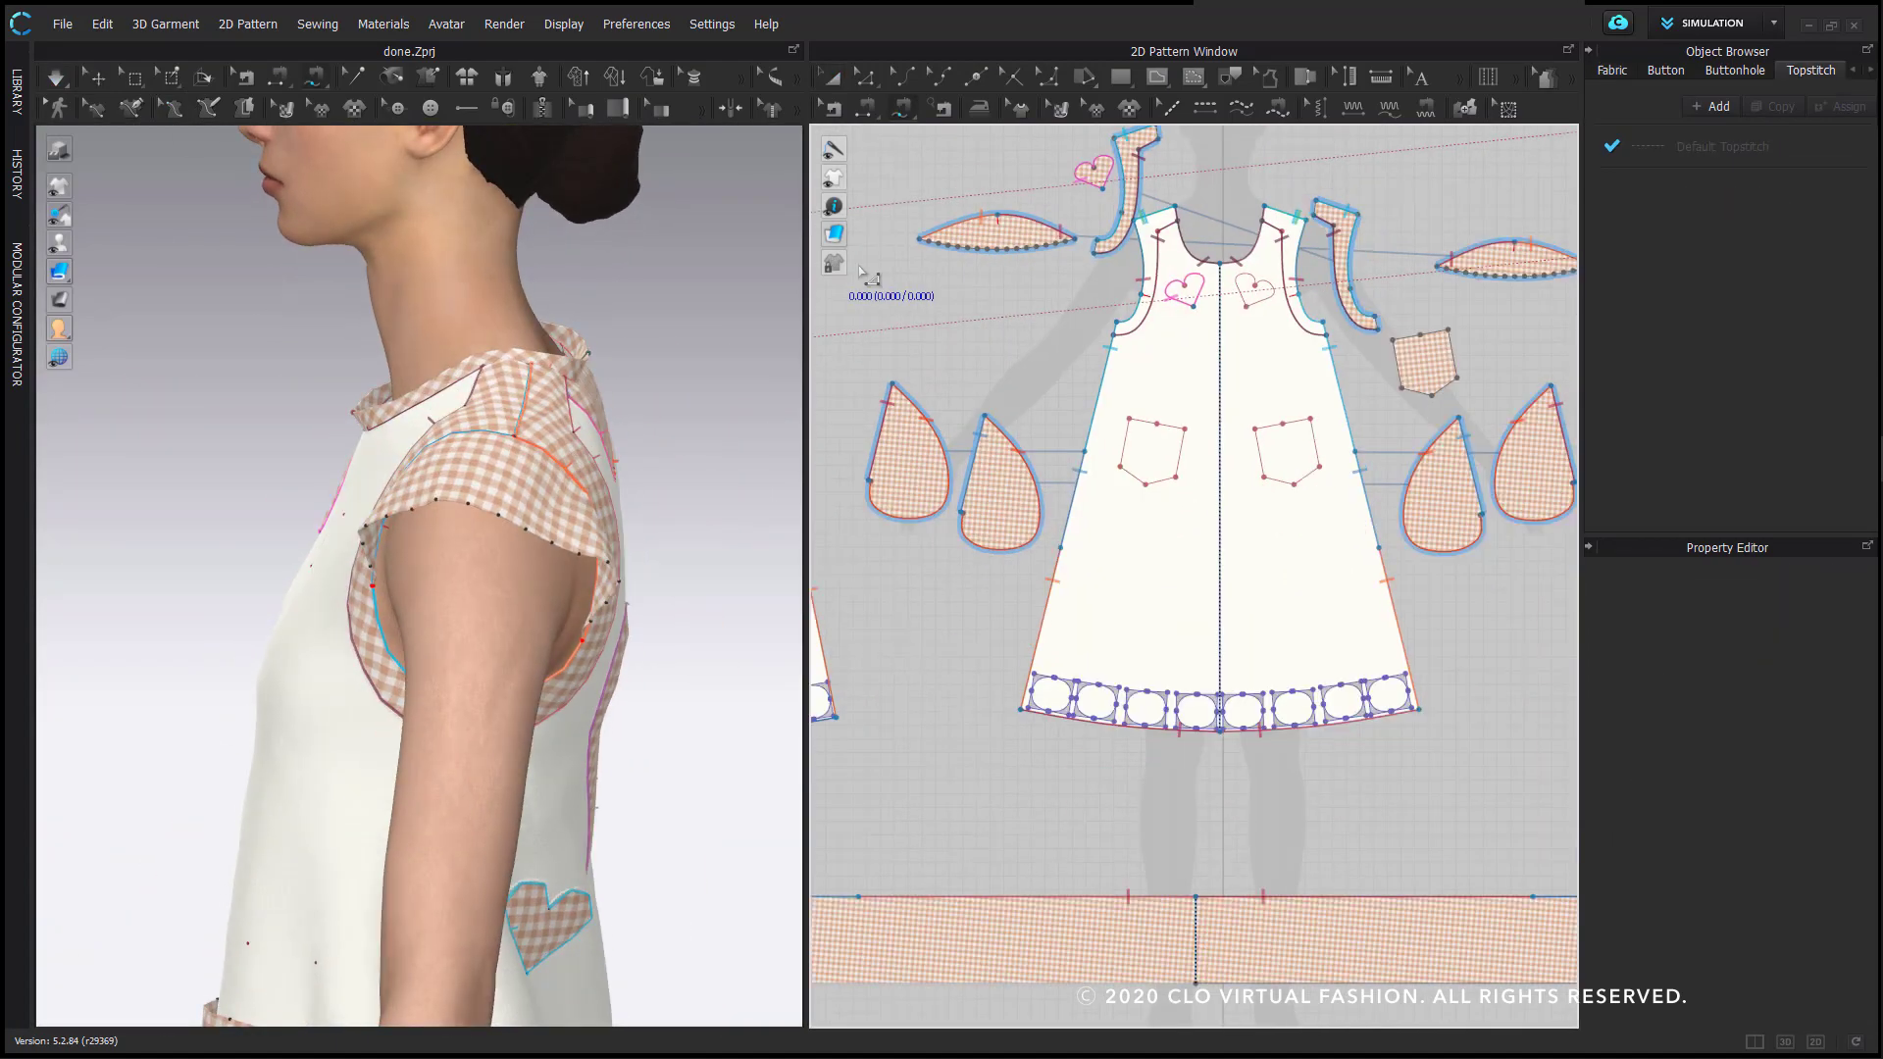
{"action": "scroll", "coordinate": [1037, 285], "scroll_direction": "down", "scroll_amount": 3}
{"action": "scroll", "coordinate": [1038, 285], "scroll_direction": "up", "scroll_amount": 6}
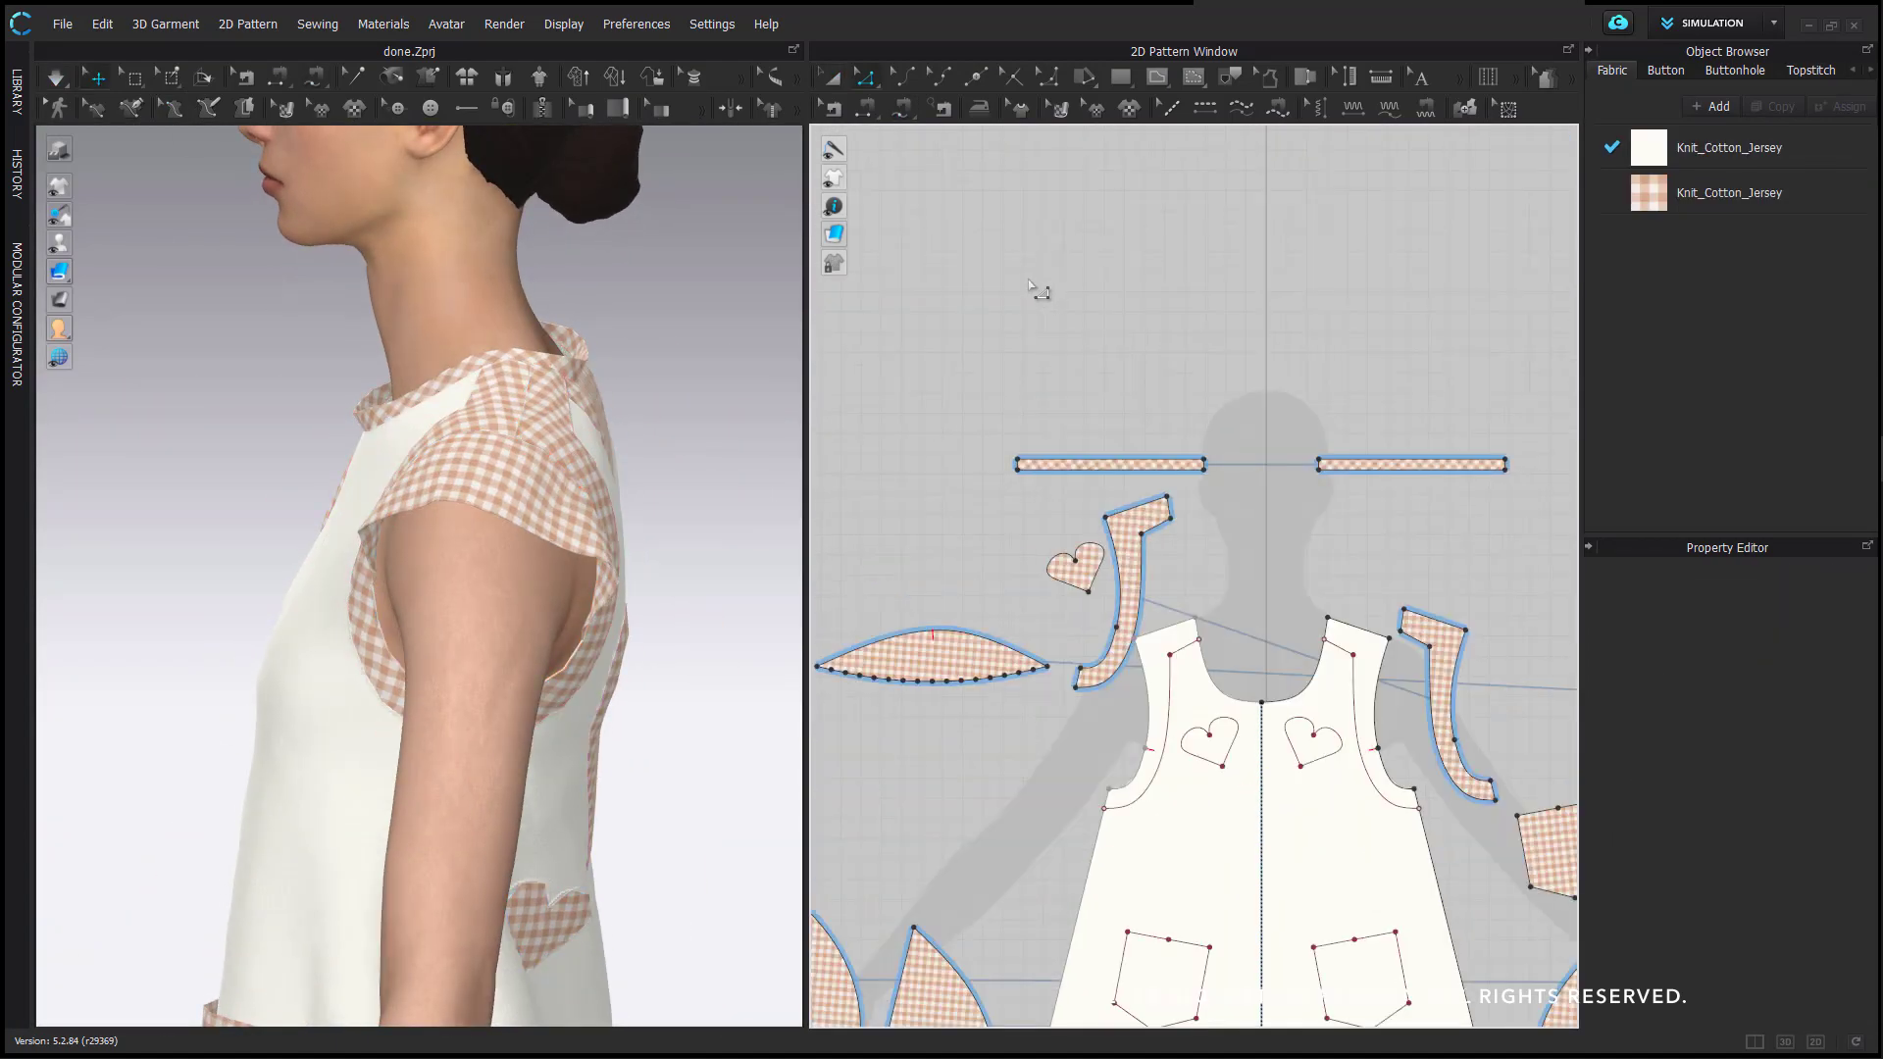
{"action": "scroll", "coordinate": [1017, 294], "scroll_direction": "down", "scroll_amount": 2}
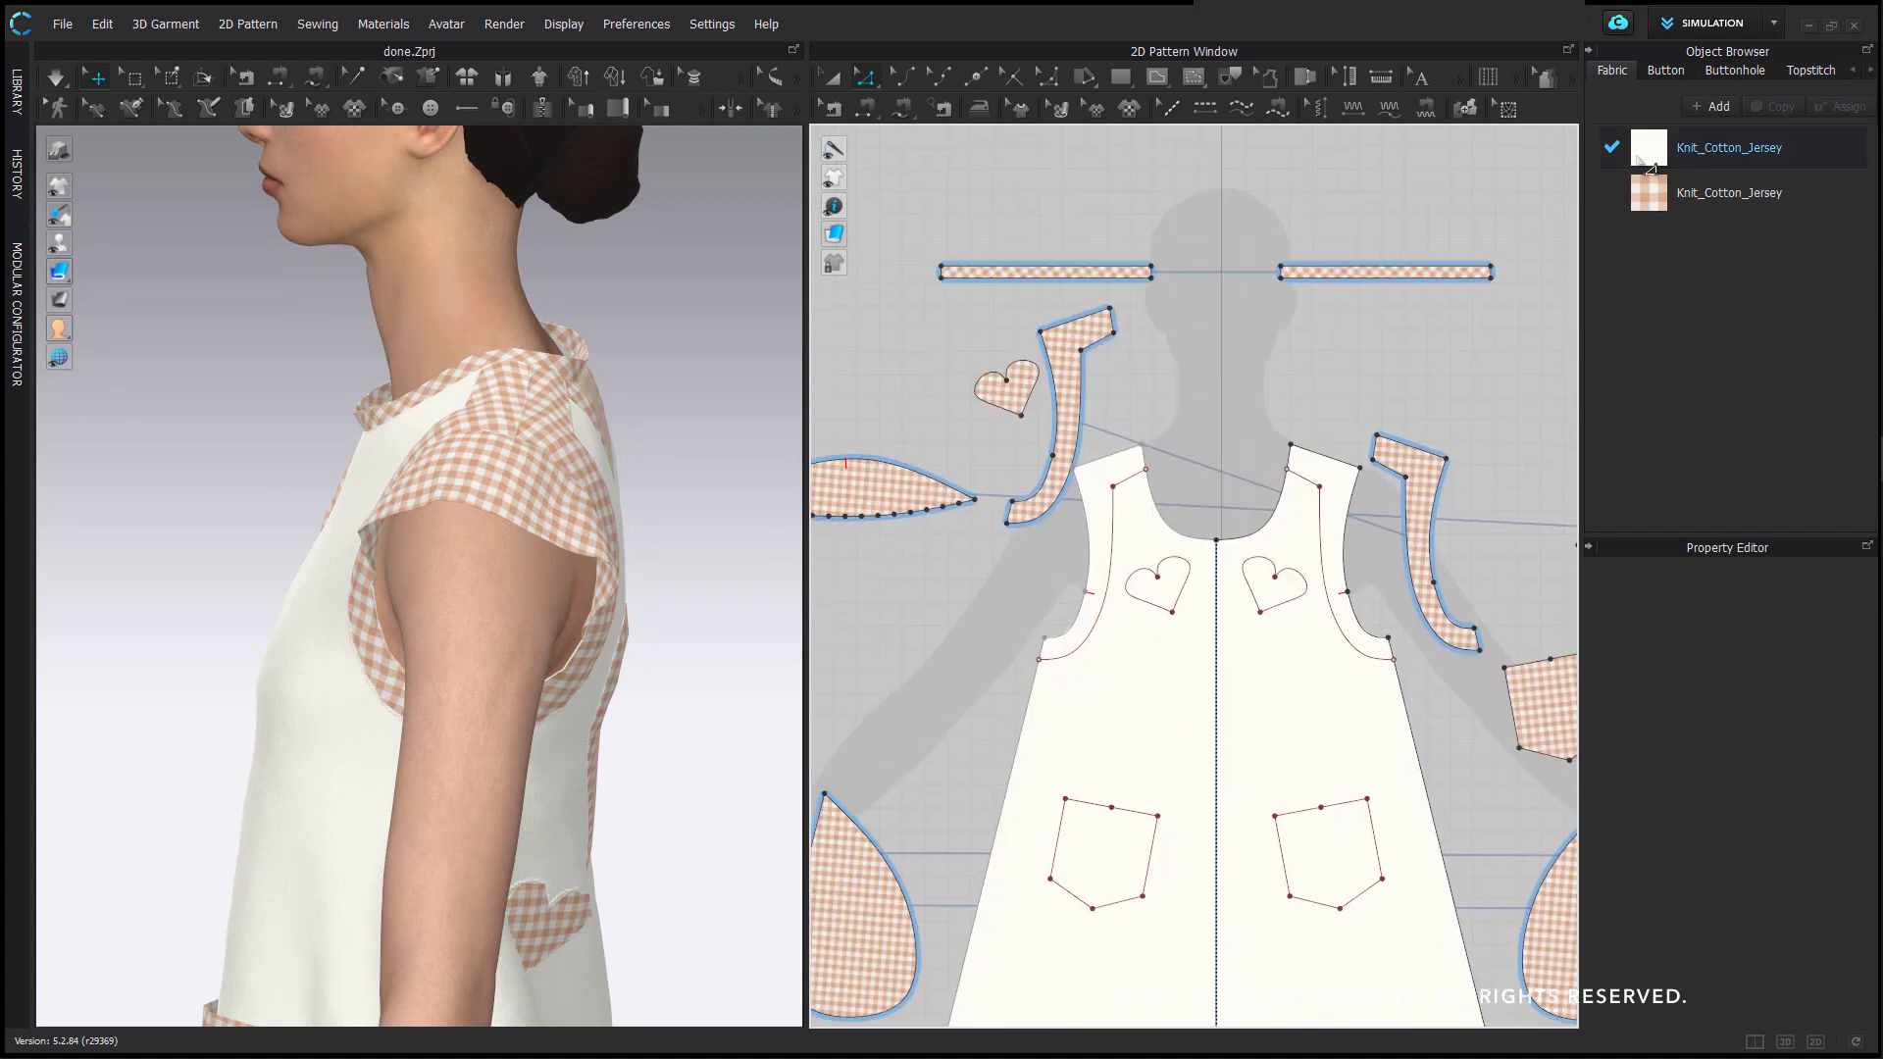
{"action": "left_click_drag", "start_coordinate": [1733, 201], "coordinate": [1130, 233]}
{"action": "scroll", "coordinate": [856, 204], "scroll_direction": "up", "scroll_amount": 2}
{"action": "right_click_drag", "start_coordinate": [441, 280], "coordinate": [589, 274]}
{"action": "scroll", "coordinate": [588, 274], "scroll_direction": "up", "scroll_amount": 4}
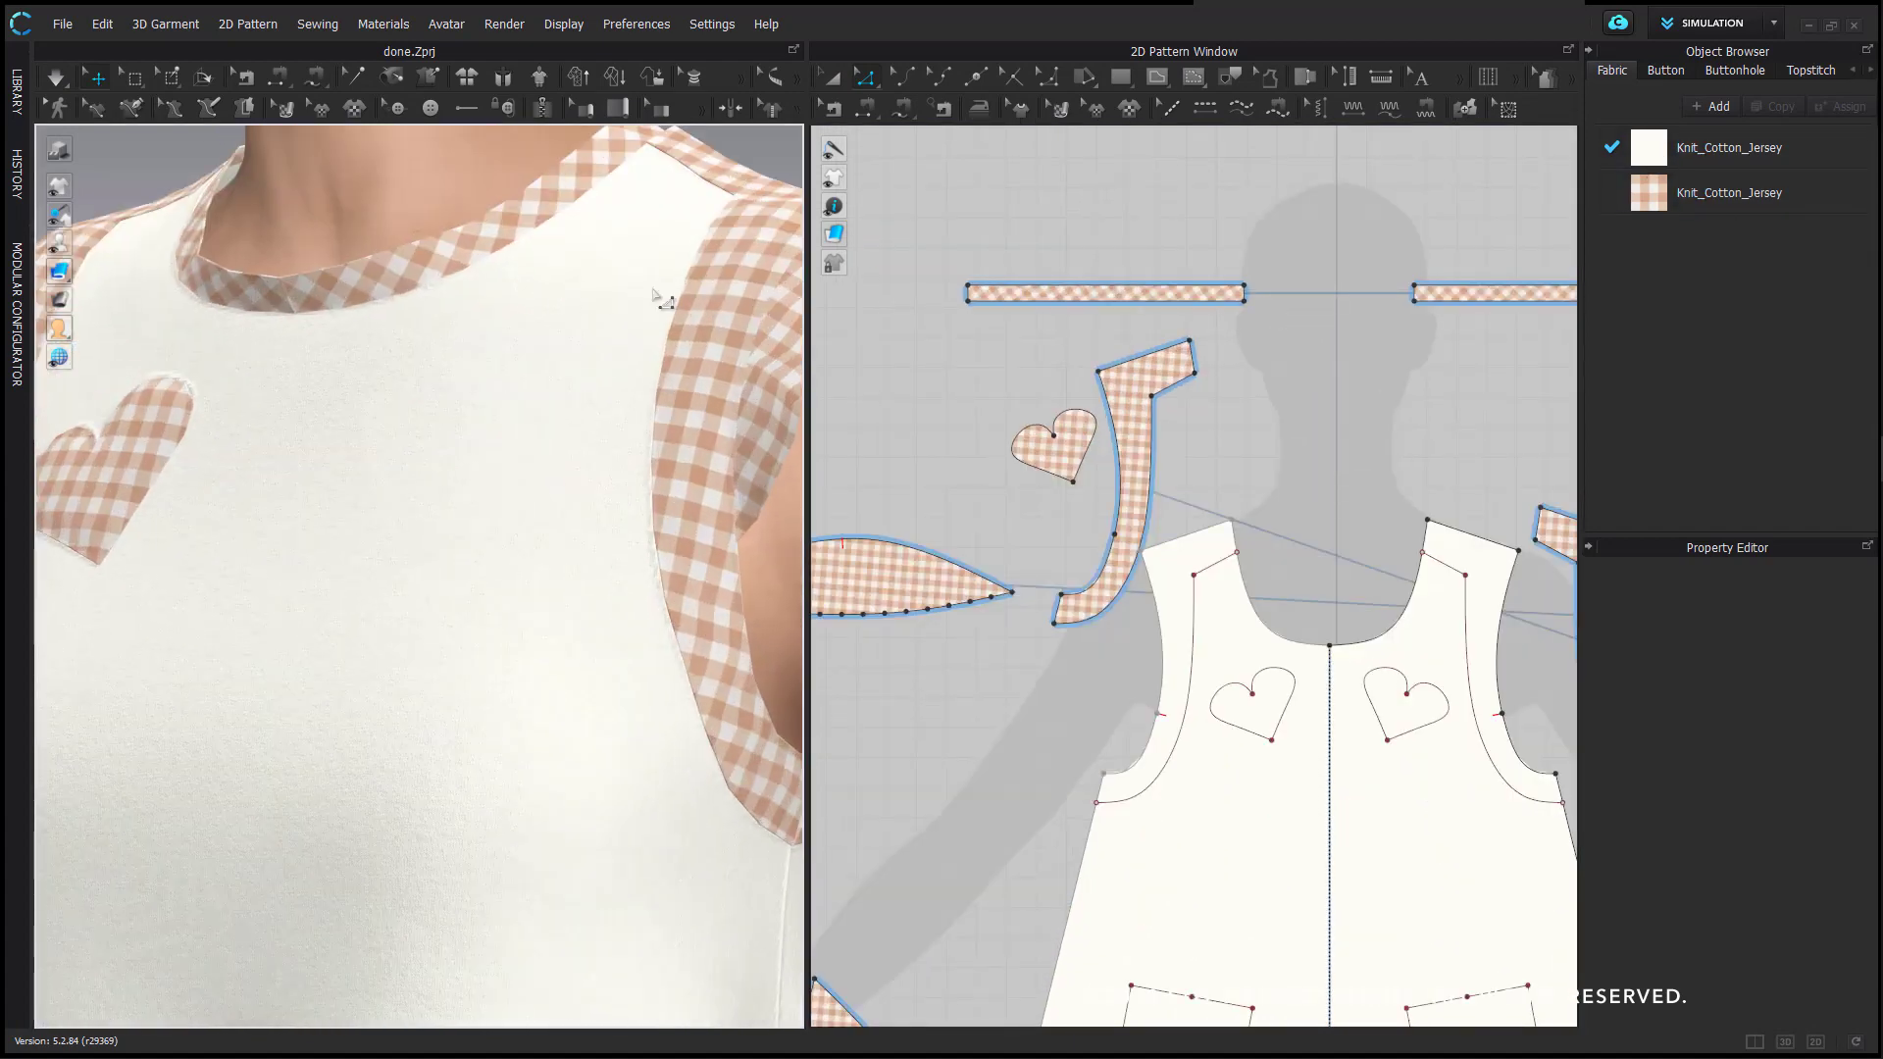
- Turn on Elastic for the neckband's upper edge with a ratio of 98 and view the result from the side
{"action": "left_click", "coordinate": [1193, 290]}
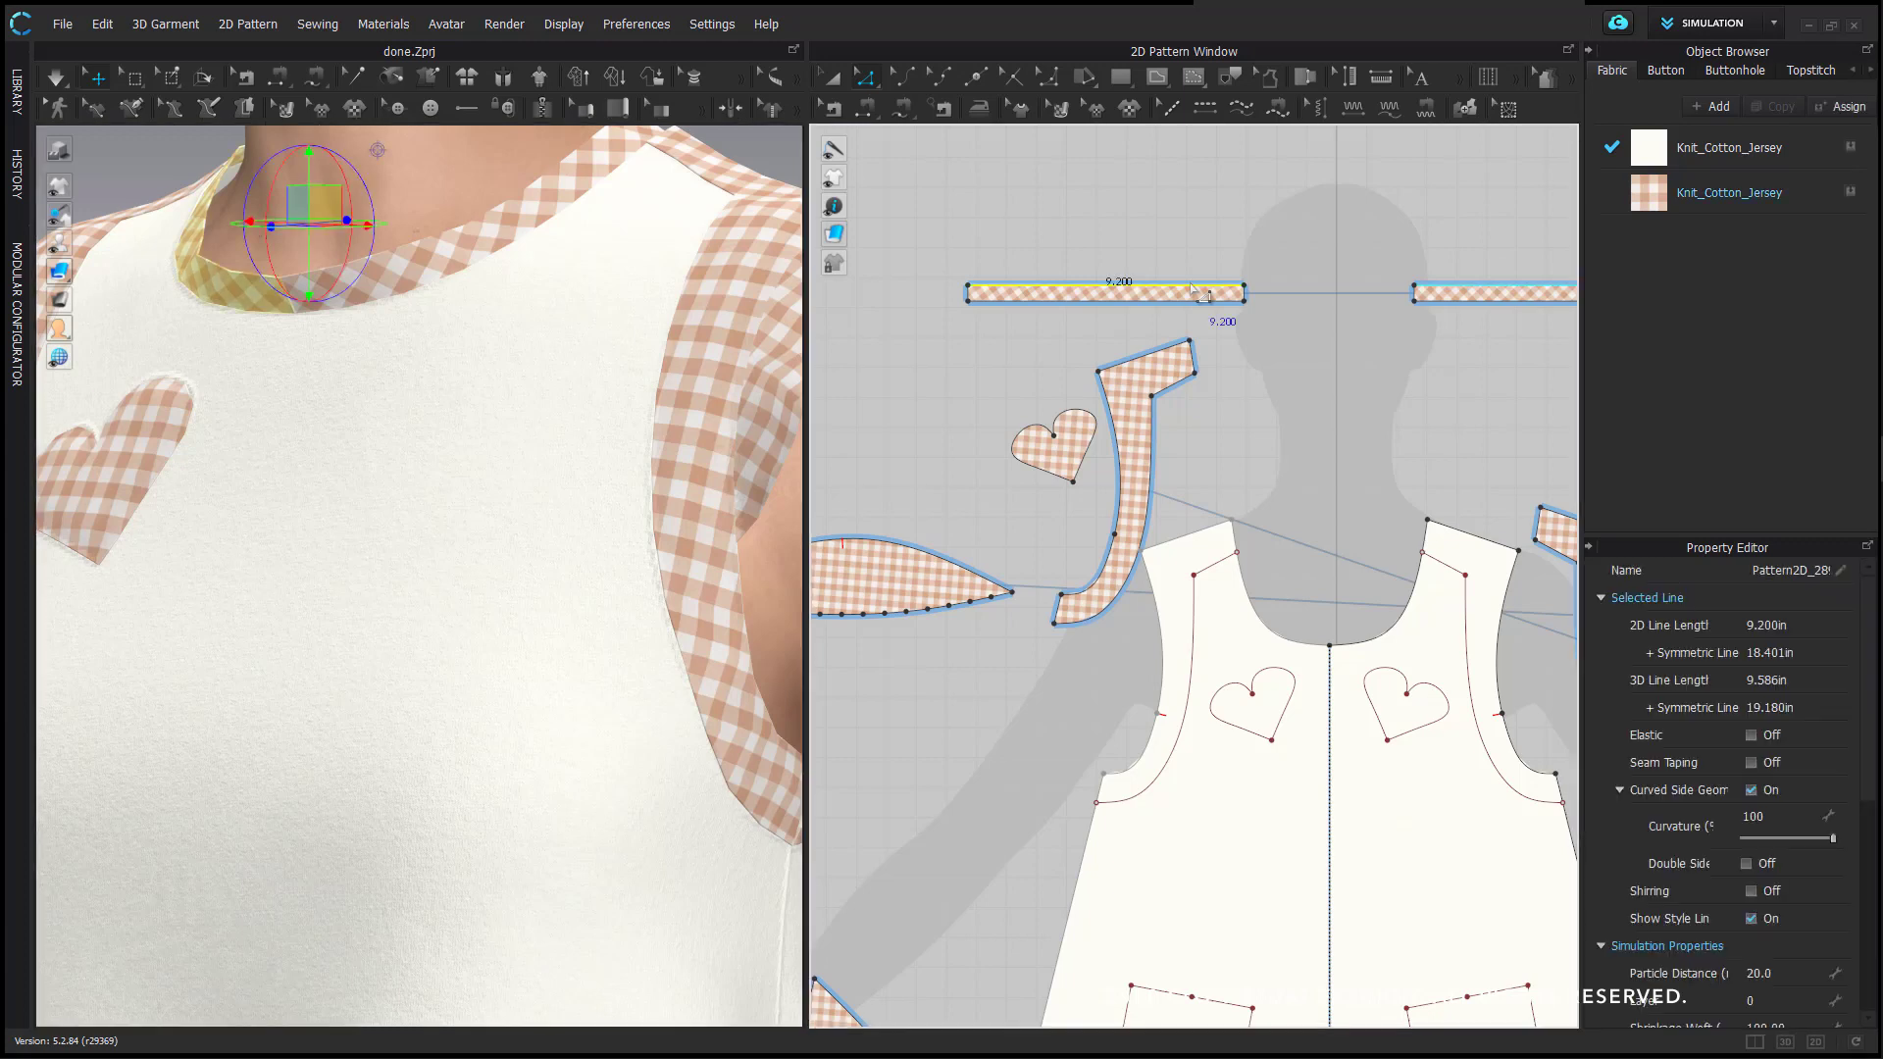
{"action": "left_click", "coordinate": [1751, 735]}
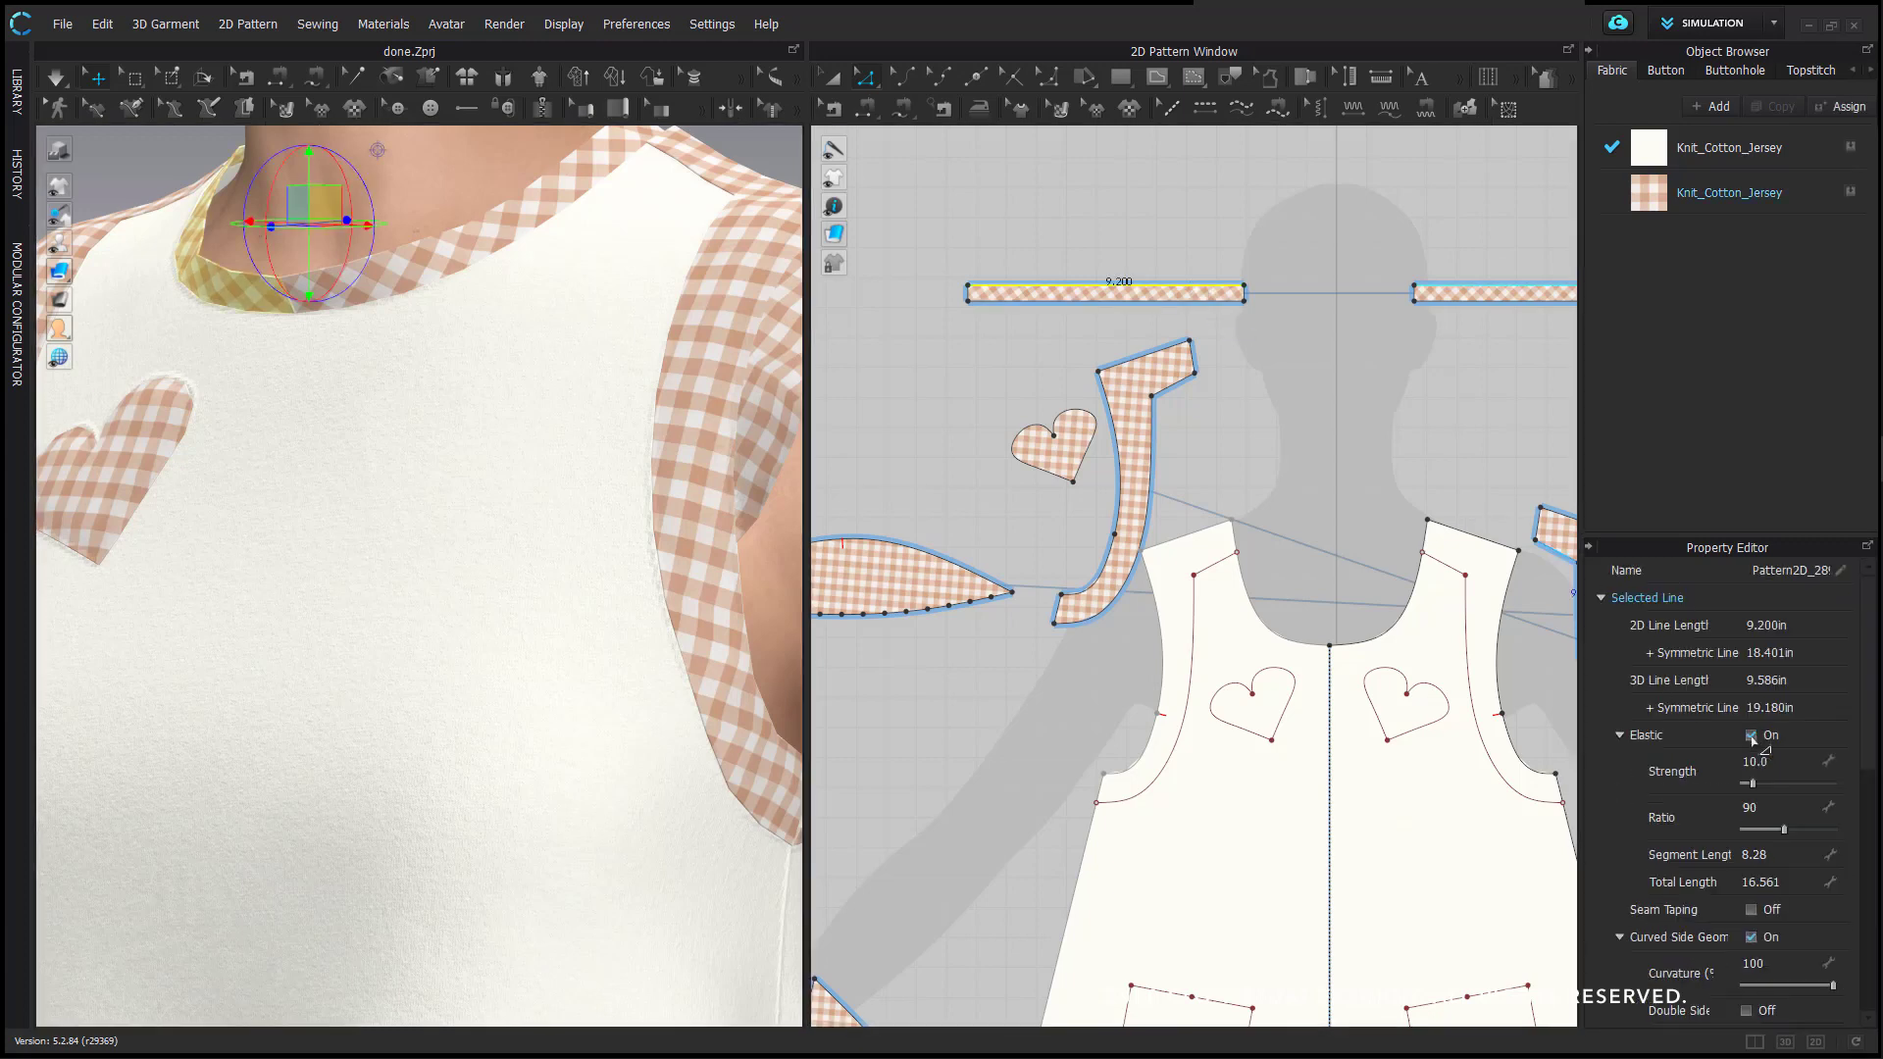
{"action": "left_click", "coordinate": [1761, 818]}
{"action": "right_click_drag", "start_coordinate": [487, 244], "coordinate": [594, 441]}
{"action": "scroll", "coordinate": [433, 391], "scroll_direction": "down", "scroll_amount": 2}
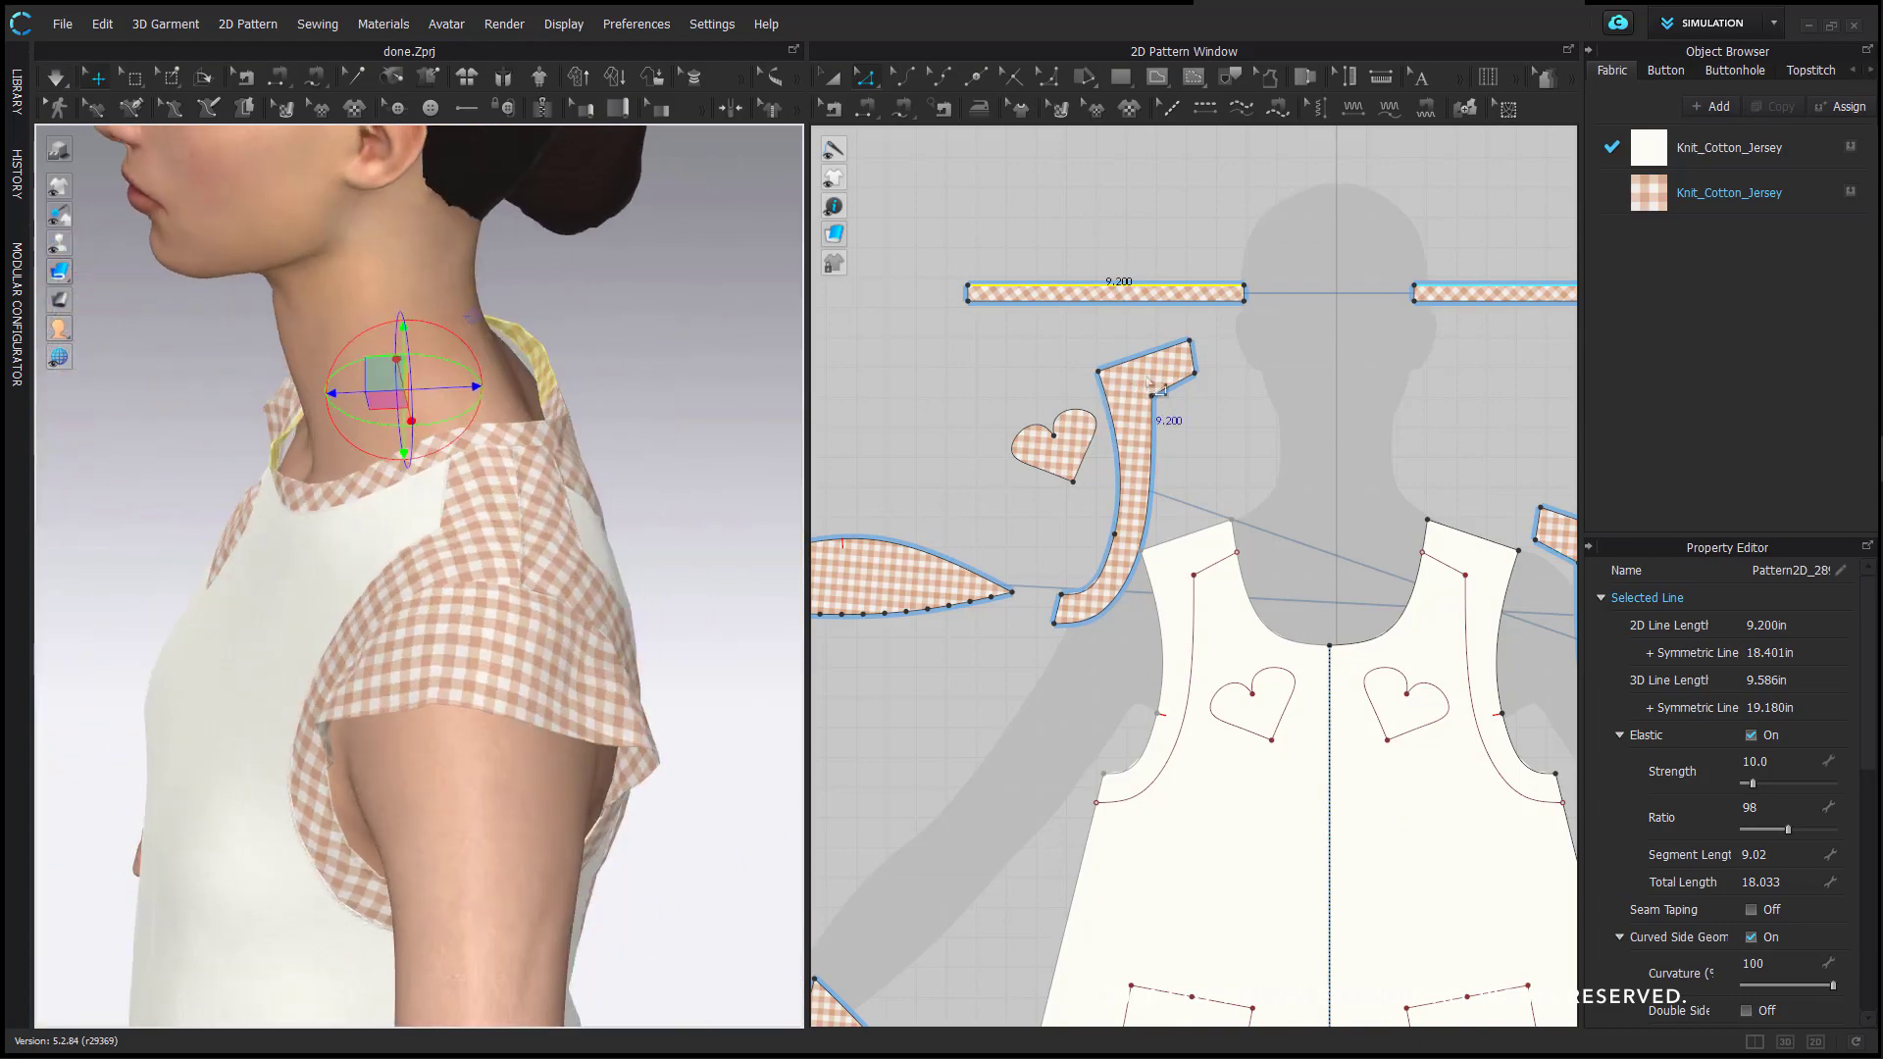
- Try an elastic ratio of 96 on the neckband's upper edge and view it from the side
{"action": "left_click", "coordinate": [1771, 812]}
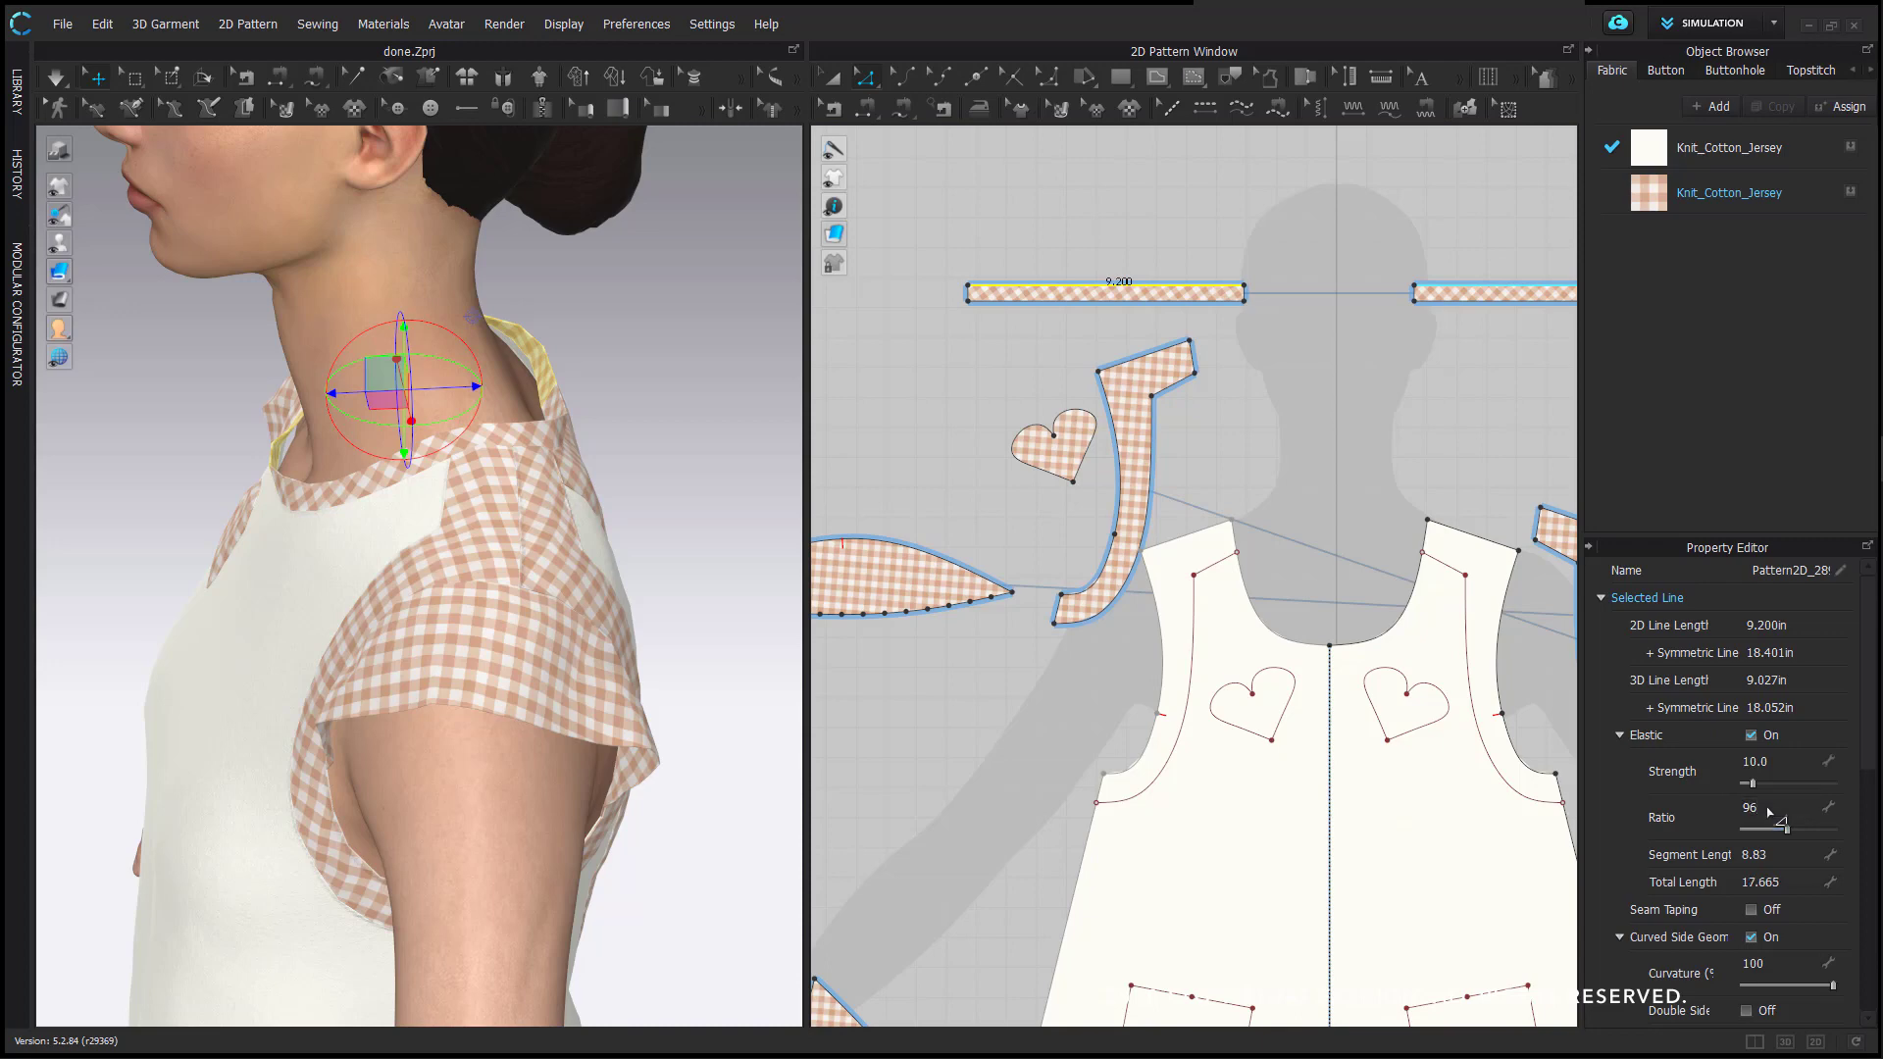
{"action": "left_click", "coordinate": [693, 437]}
{"action": "mouse_move", "coordinate": [693, 437]}
{"action": "right_mouse_down"}
{"action": "mouse_move", "coordinate": [324, 402]}
{"action": "mouse_move", "coordinate": [697, 433]}
{"action": "mouse_move", "coordinate": [649, 432]}
{"action": "mouse_move", "coordinate": [667, 420]}
{"action": "right_mouse_up"}
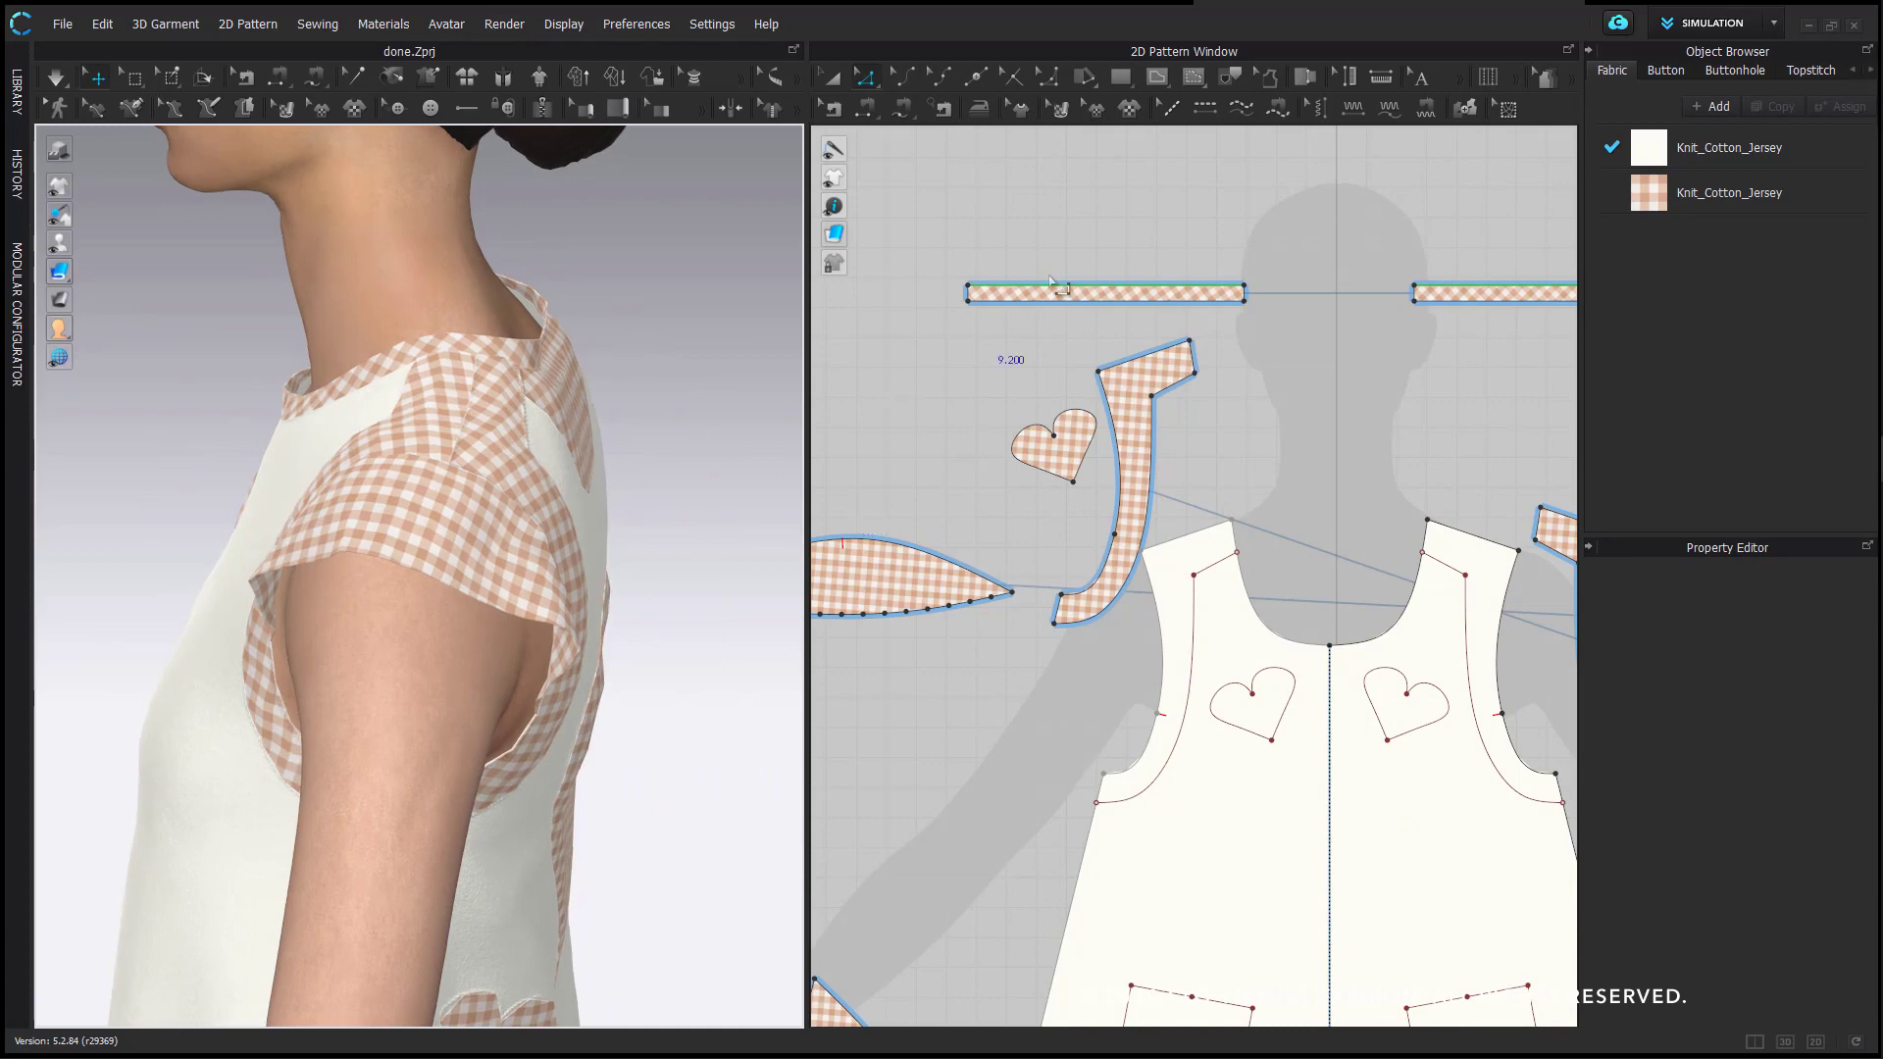
- Set the elastic ratio of the neckband's upper edge to 95 and view the neckline from the front
{"action": "left_click", "coordinate": [1194, 291]}
{"action": "left_click", "coordinate": [1786, 812]}
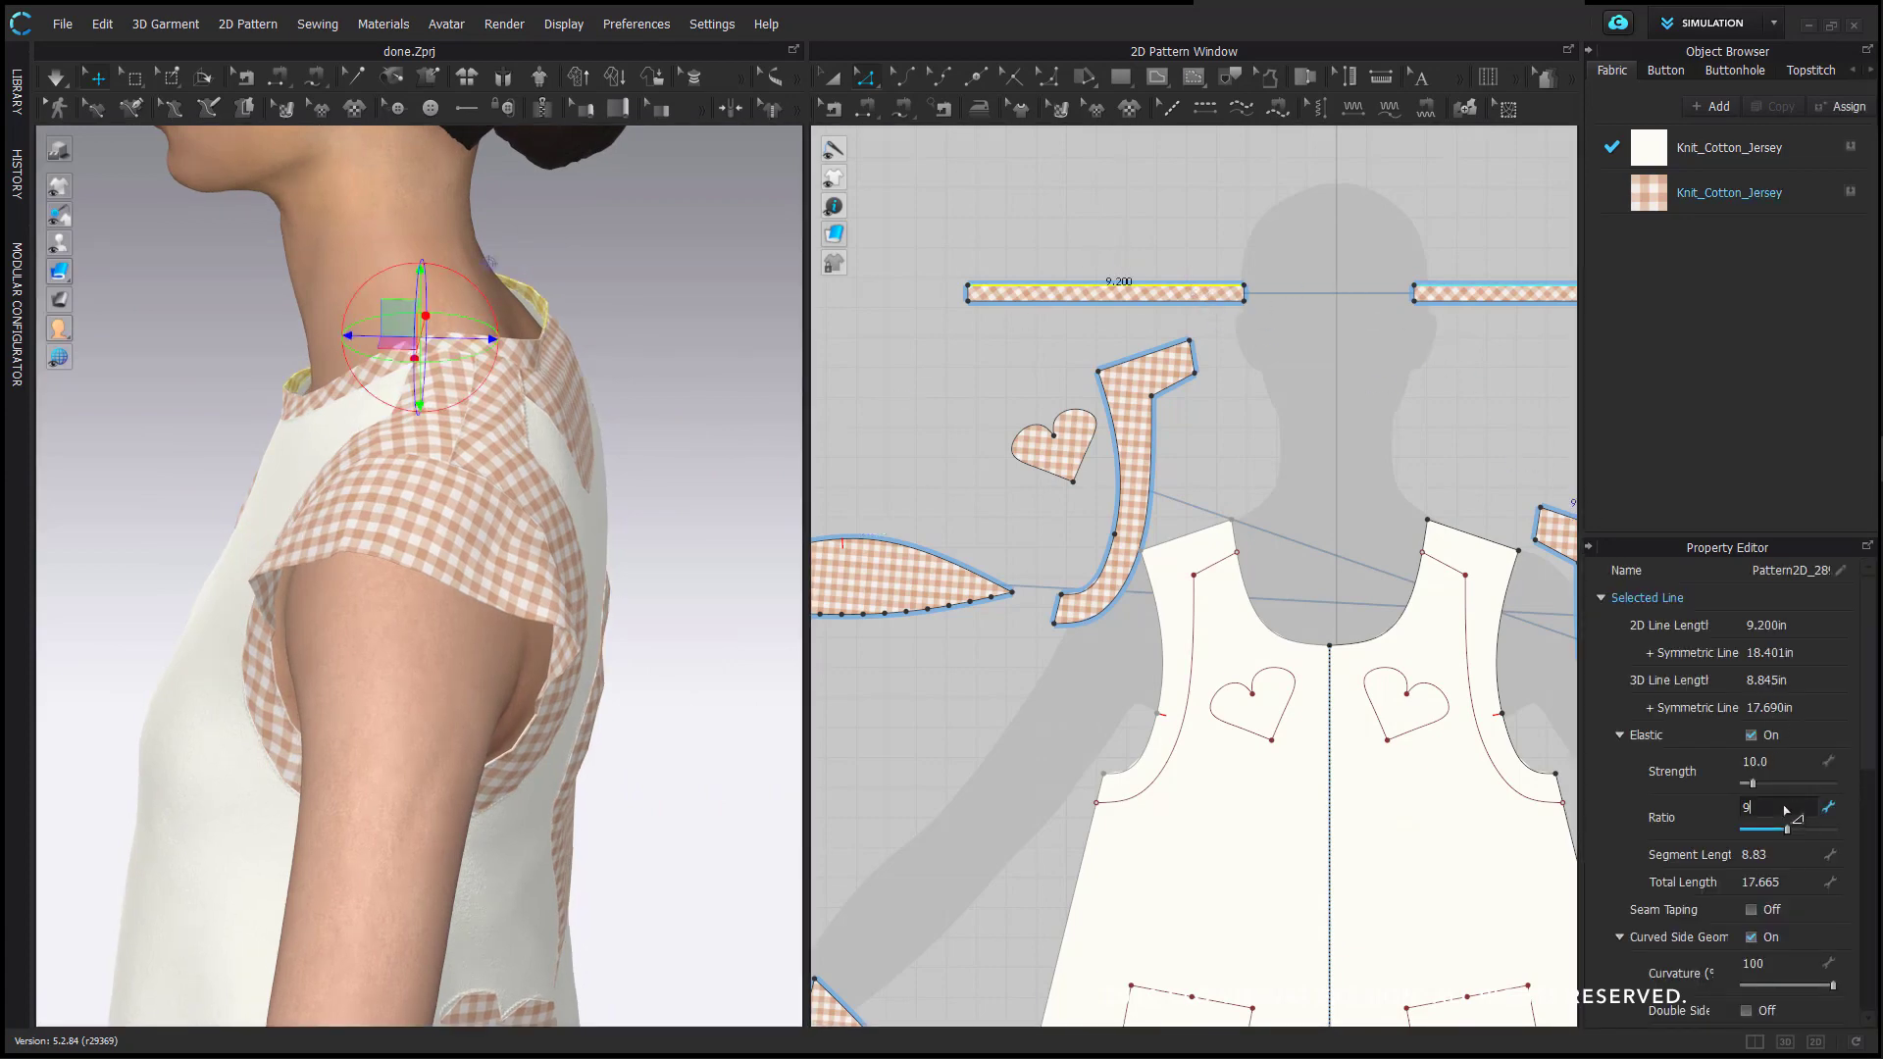
{"action": "scroll", "coordinate": [638, 400], "scroll_direction": "up", "scroll_amount": 3}
{"action": "left_click", "coordinate": [638, 399]}
{"action": "scroll", "coordinate": [482, 357], "scroll_direction": "up", "scroll_amount": 1}
{"action": "right_click_drag", "start_coordinate": [416, 360], "coordinate": [663, 399]}
{"action": "scroll", "coordinate": [314, 368], "scroll_direction": "down", "scroll_amount": 3}
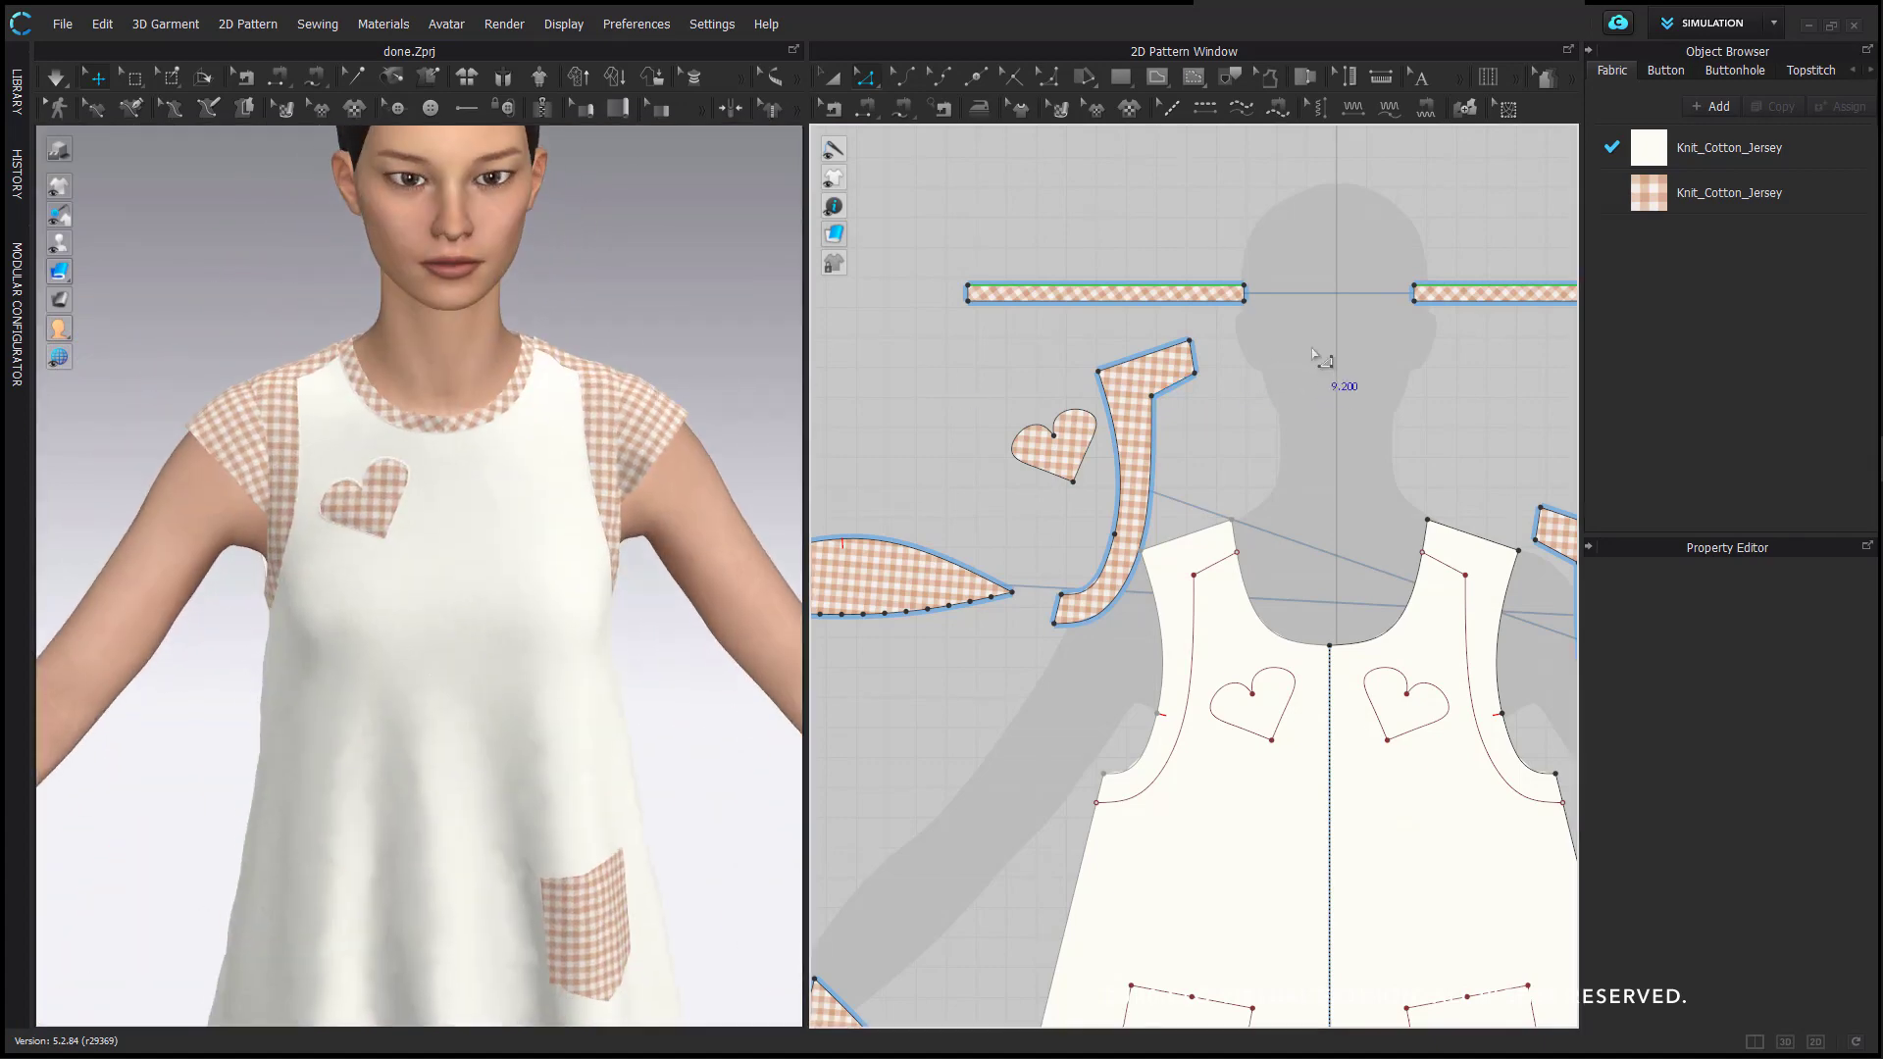
- Merge the two neckband halves along their adjacent short edges and view the whole dress from the front
{"action": "scroll", "coordinate": [1237, 317], "scroll_direction": "up", "scroll_amount": 3}
{"action": "left_click", "coordinate": [1263, 252]}
{"action": "right_click", "coordinate": [1264, 253]}
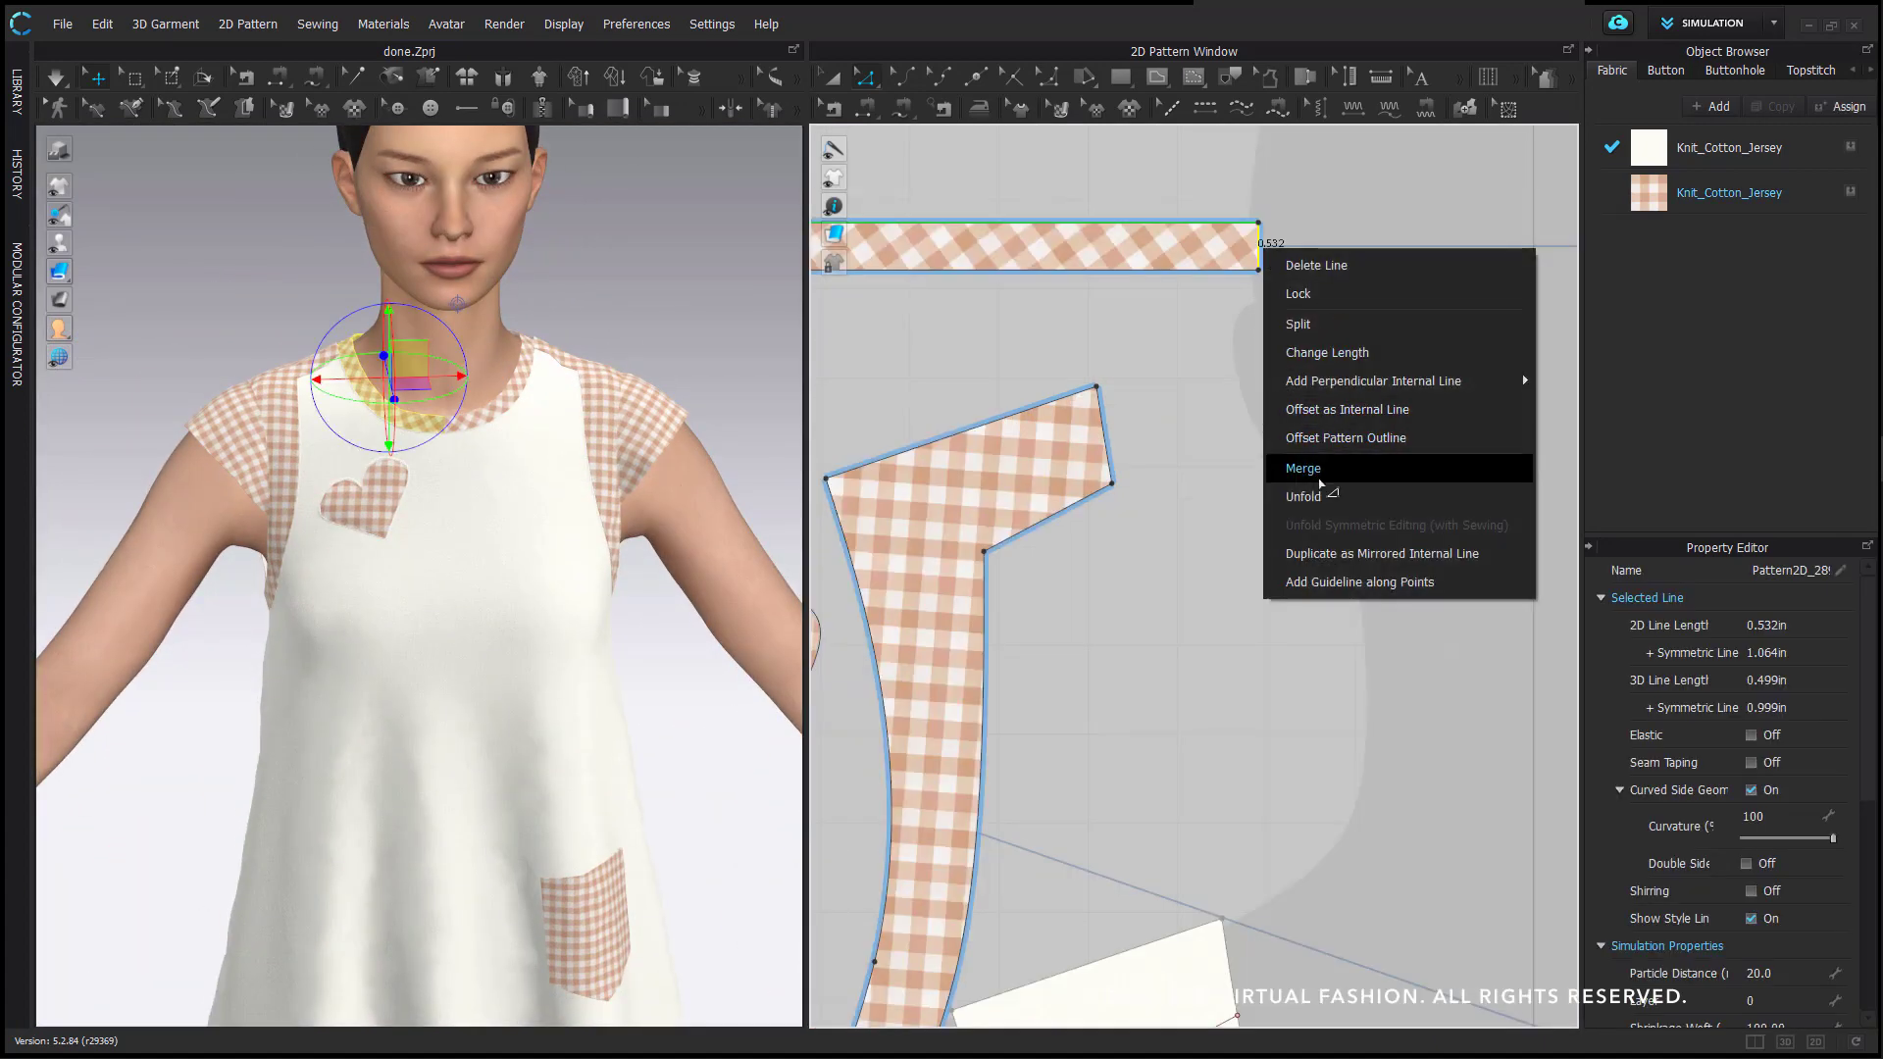
{"action": "key", "text": "Escape"}
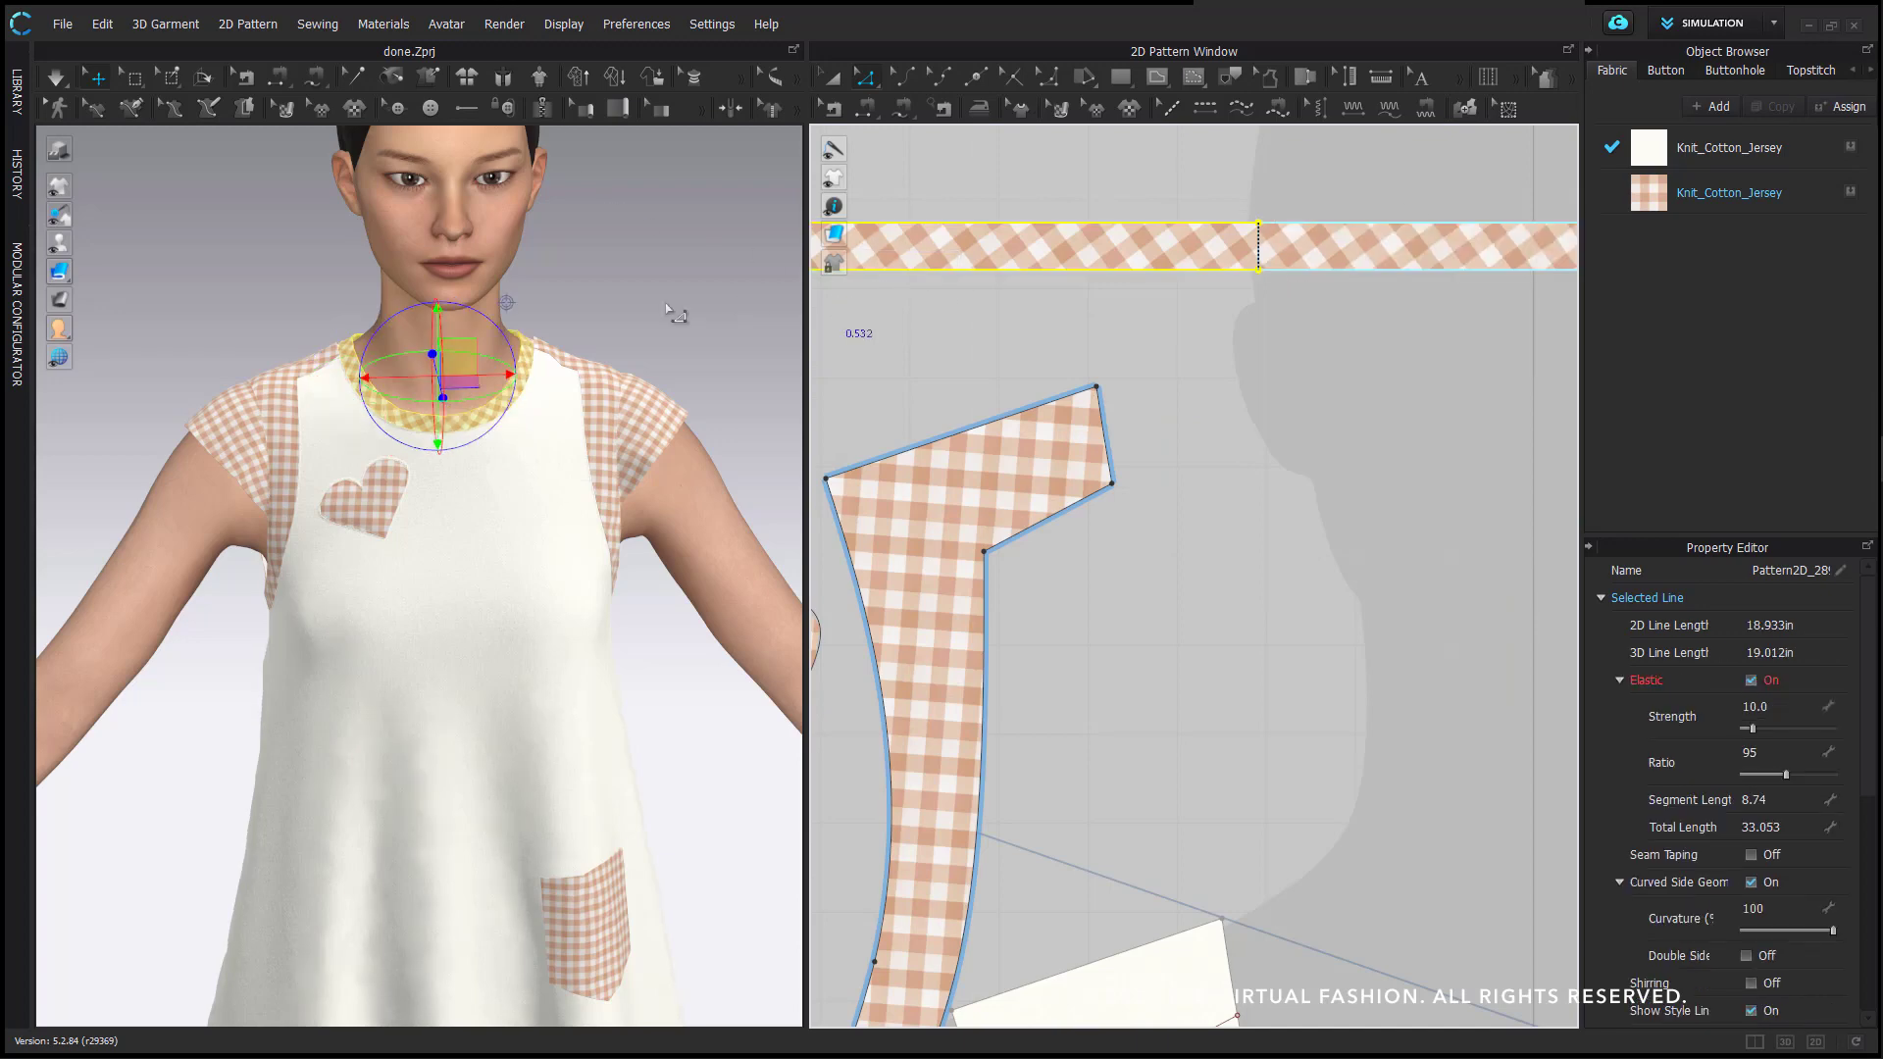
{"action": "left_click", "coordinate": [669, 321]}
{"action": "scroll", "coordinate": [672, 358], "scroll_direction": "down", "scroll_amount": 3}
{"action": "right_click_drag", "start_coordinate": [688, 407], "coordinate": [697, 324]}
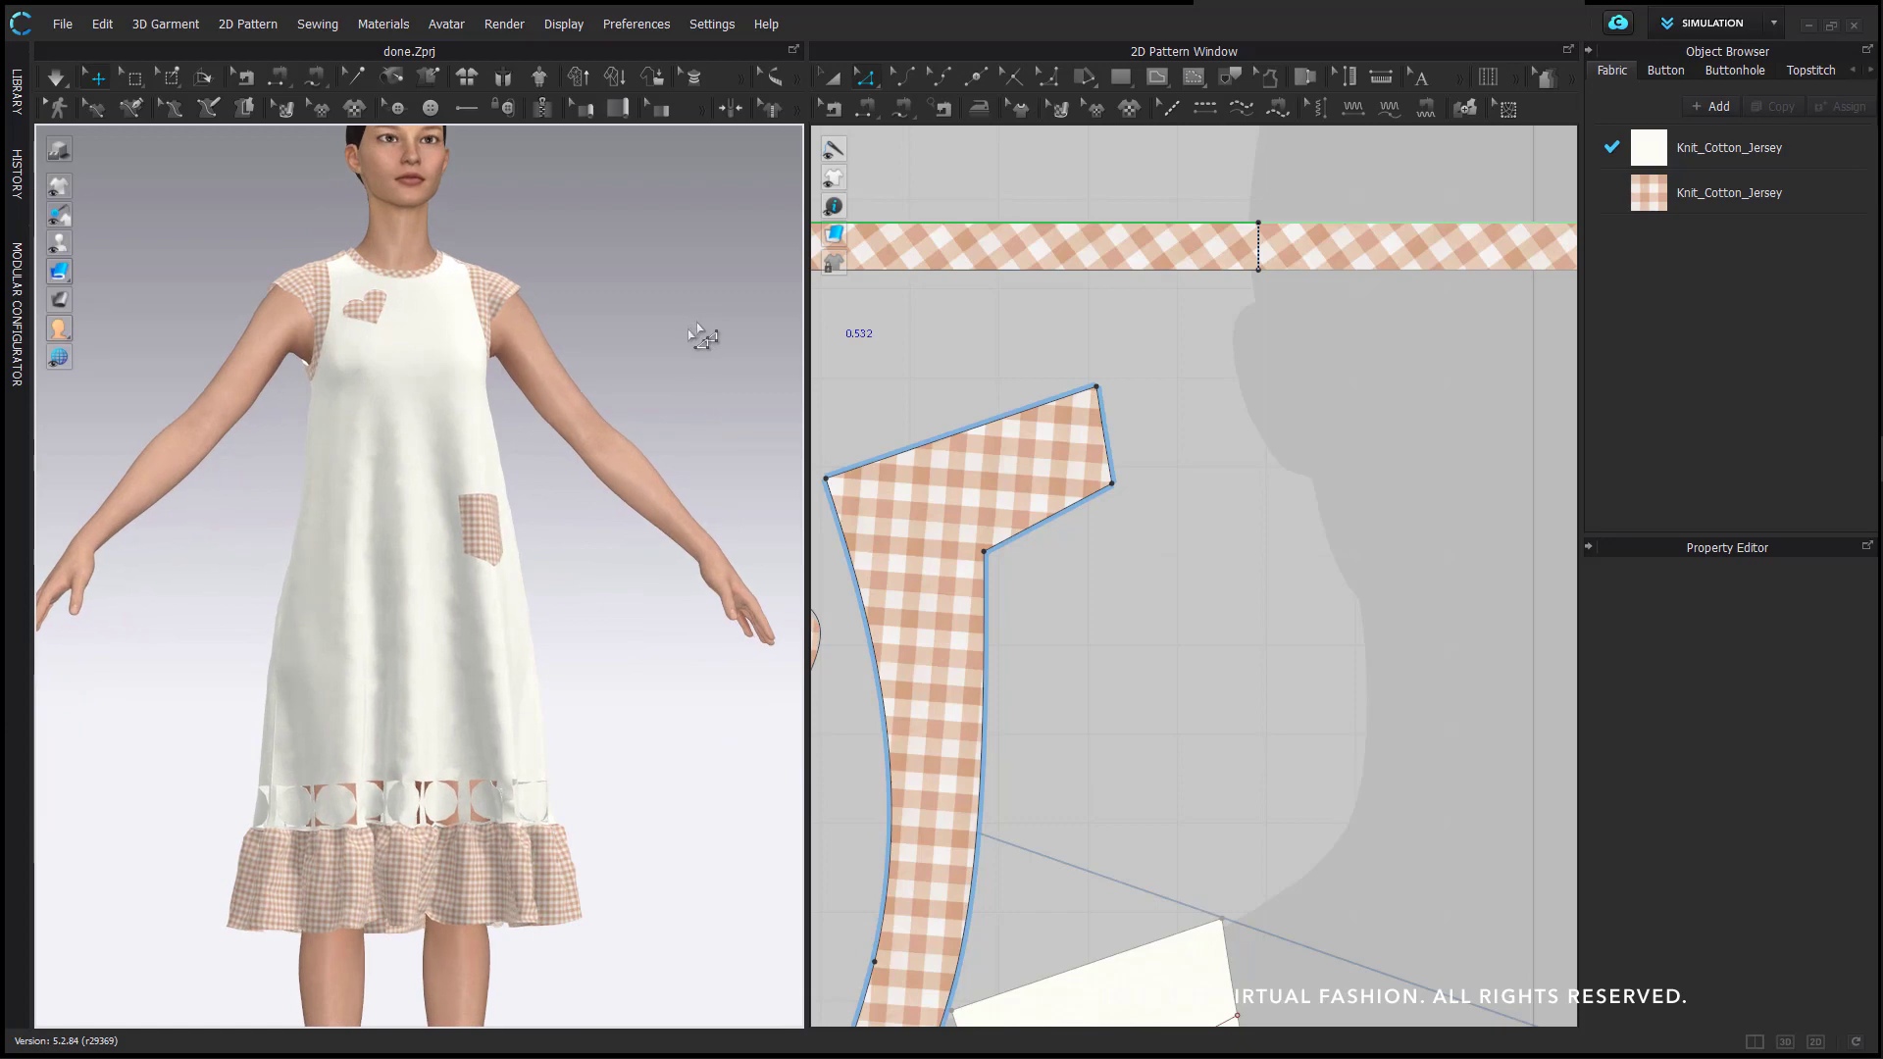
{"action": "scroll", "coordinate": [698, 333], "scroll_direction": "up", "scroll_amount": 2}
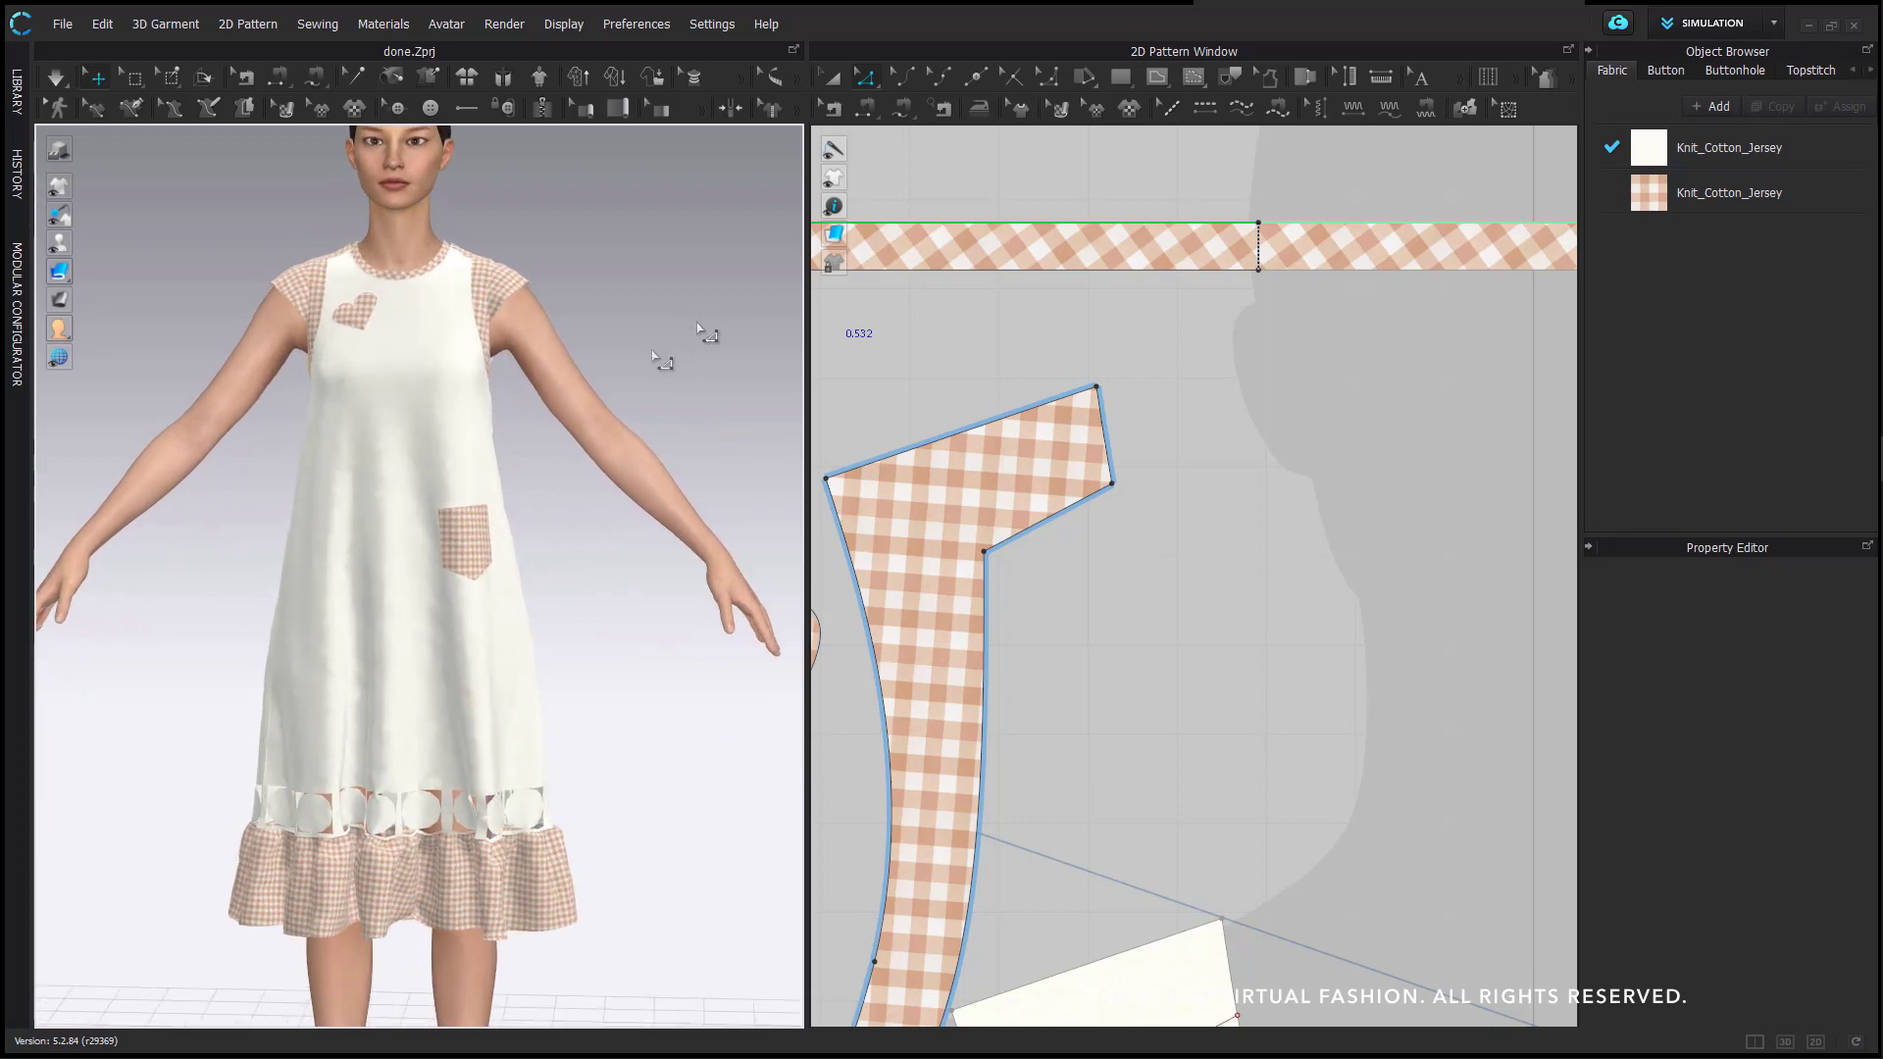